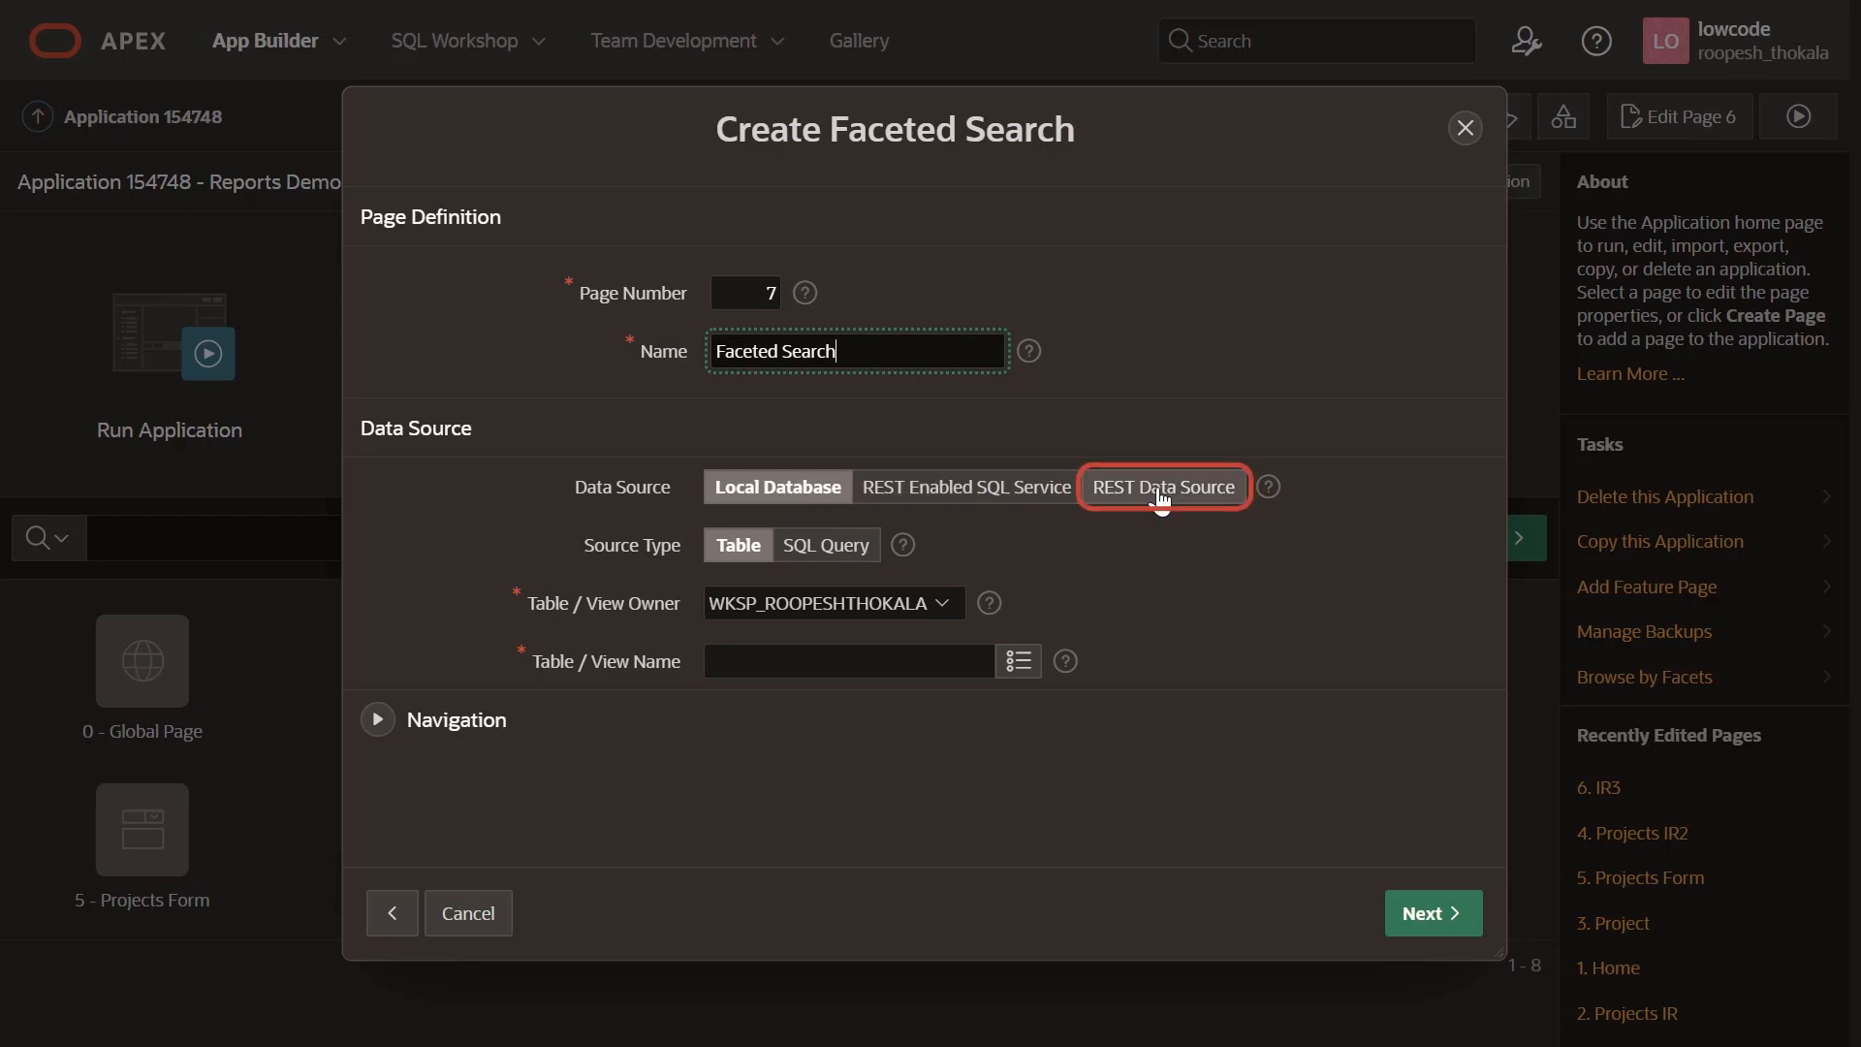
Choose the EBA_PROJECTS table as the data source for the Faceted Search page.
left_click(1017, 661)
type("projects")
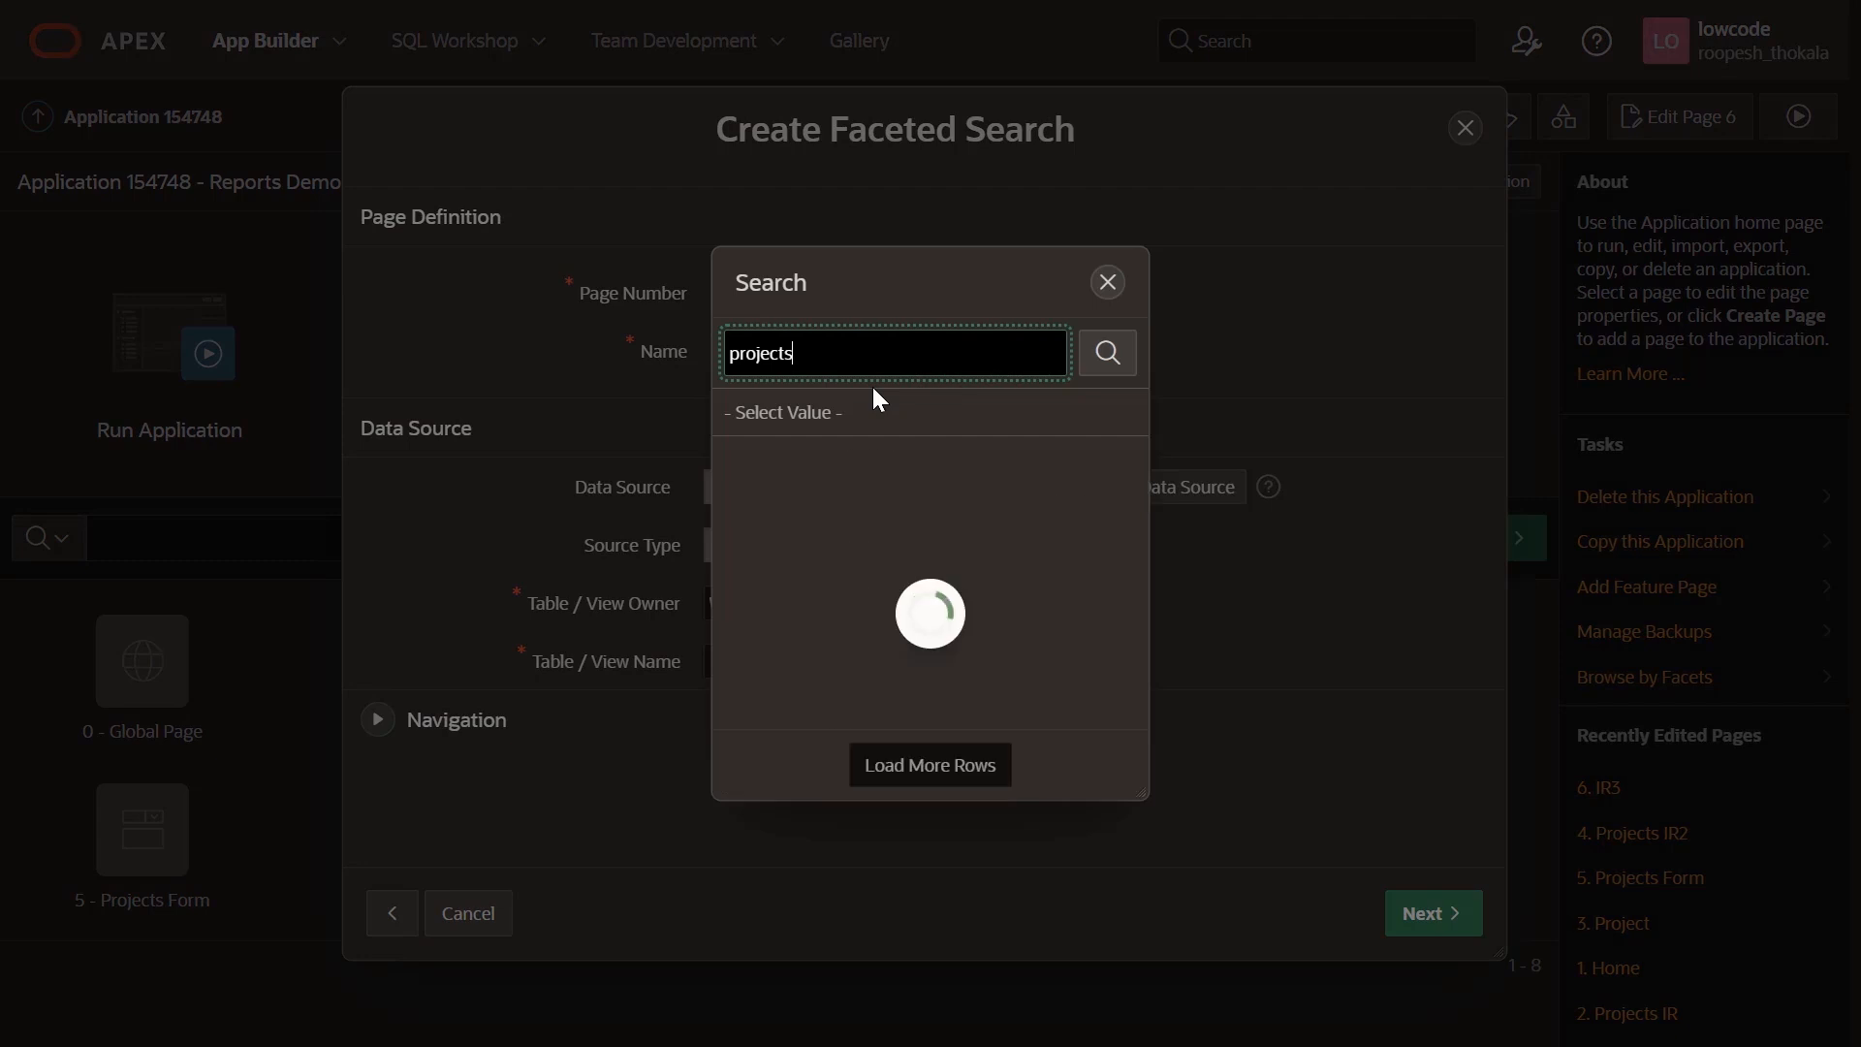
scroll(1017, 569, "down", 1)
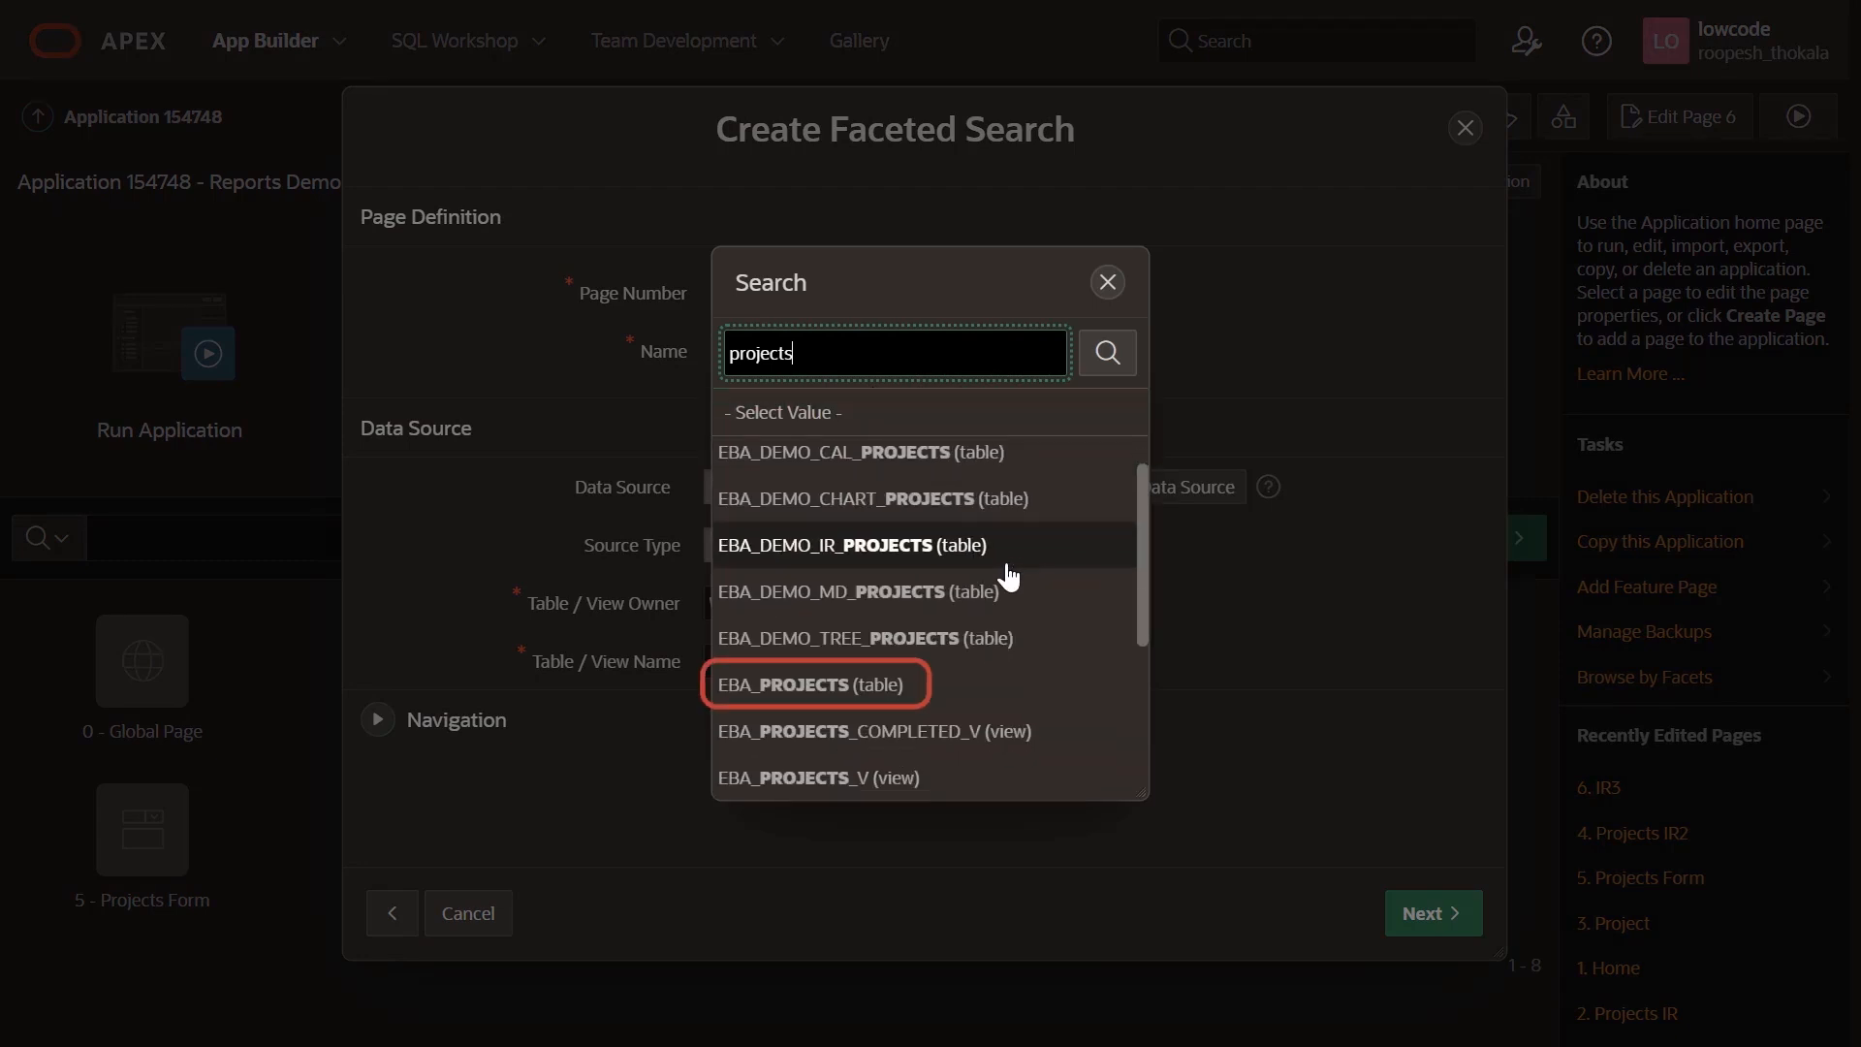
left_click(852, 686)
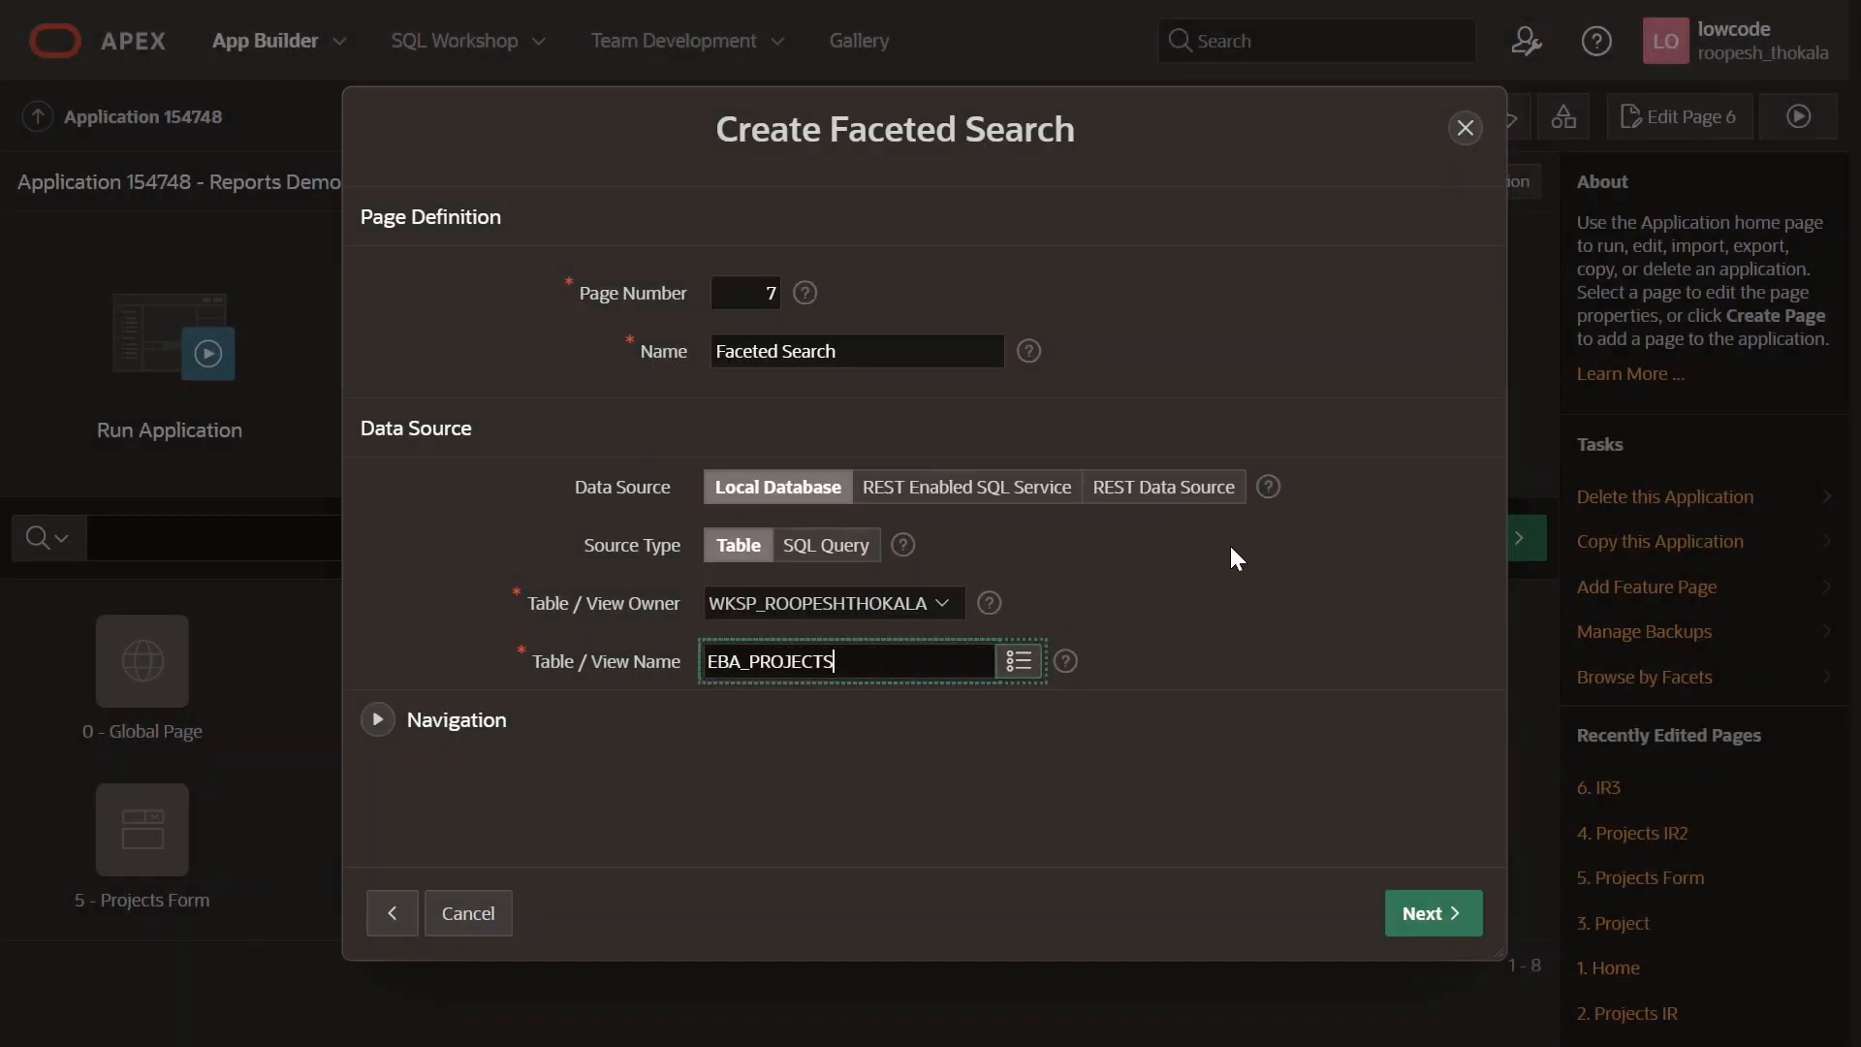
Expand the Navigation settings, keep the breadcrumb and new navigation entry defaults, and continue to the facet selection.
left_click(377, 719)
scroll(677, 727, "down", 3)
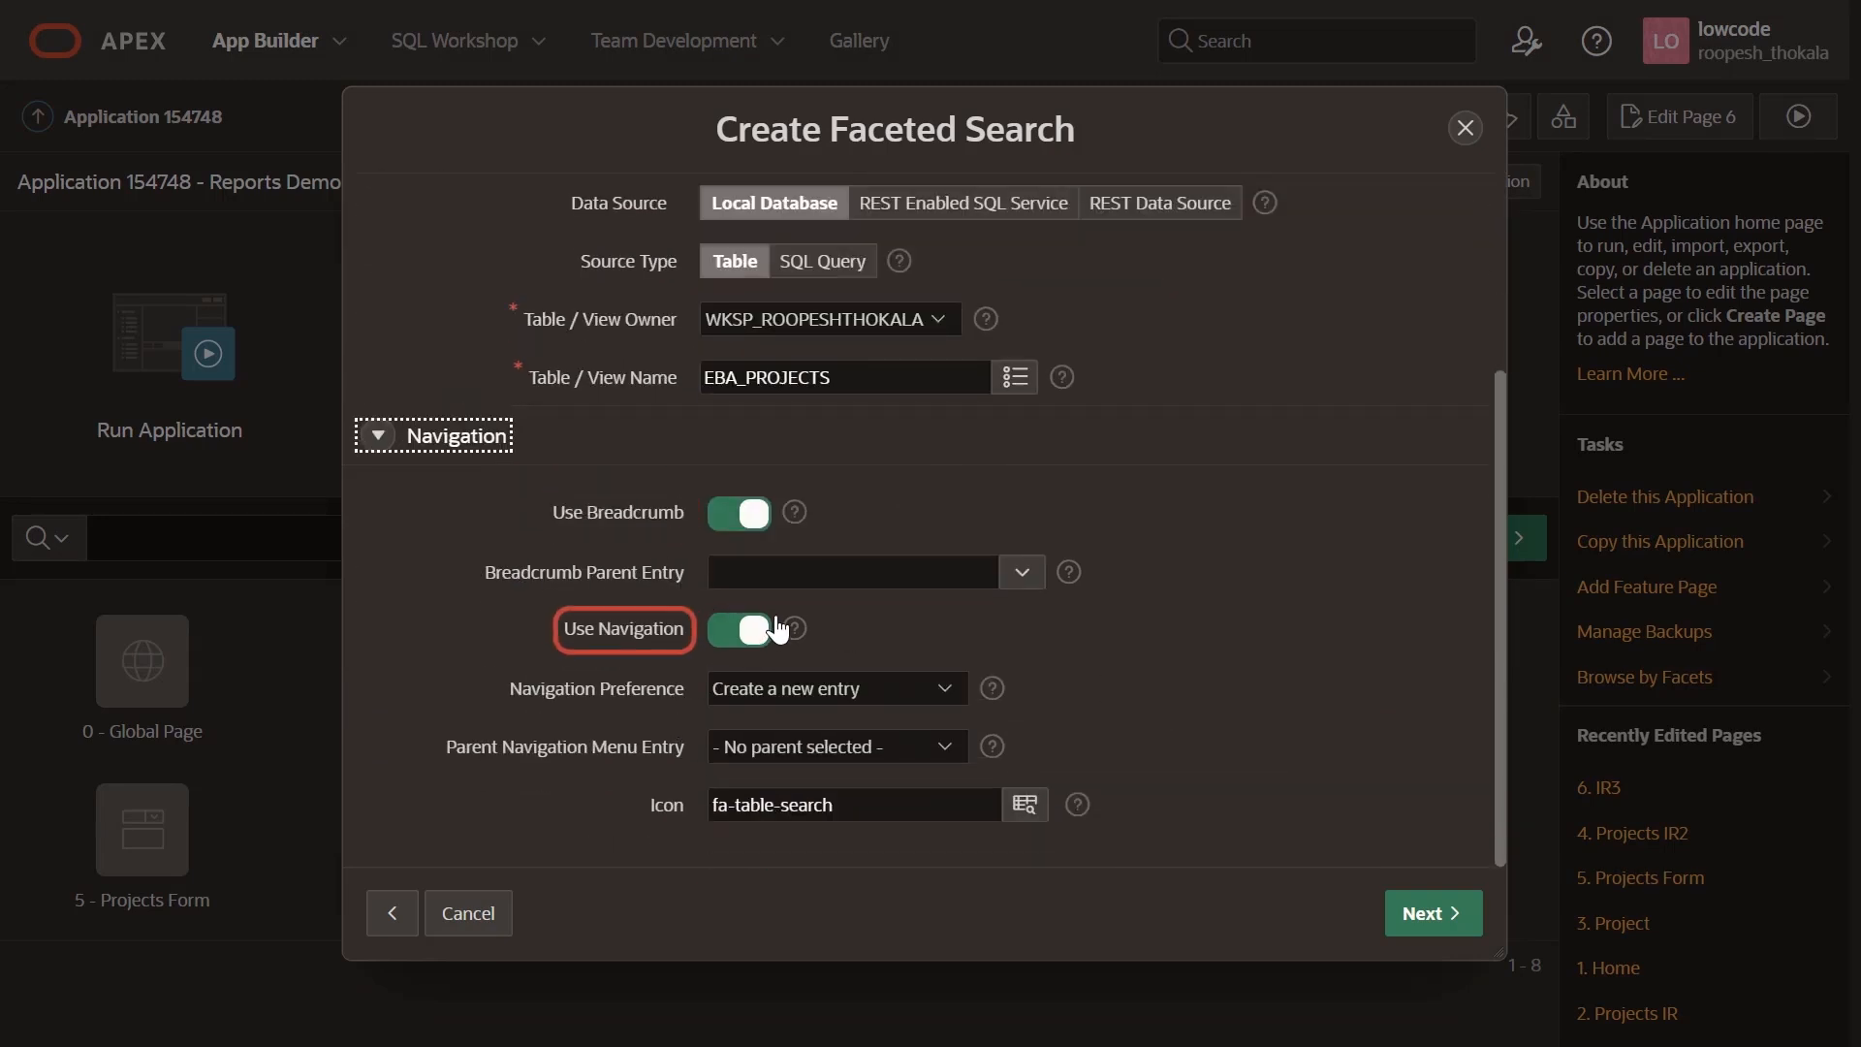
left_click(1427, 902)
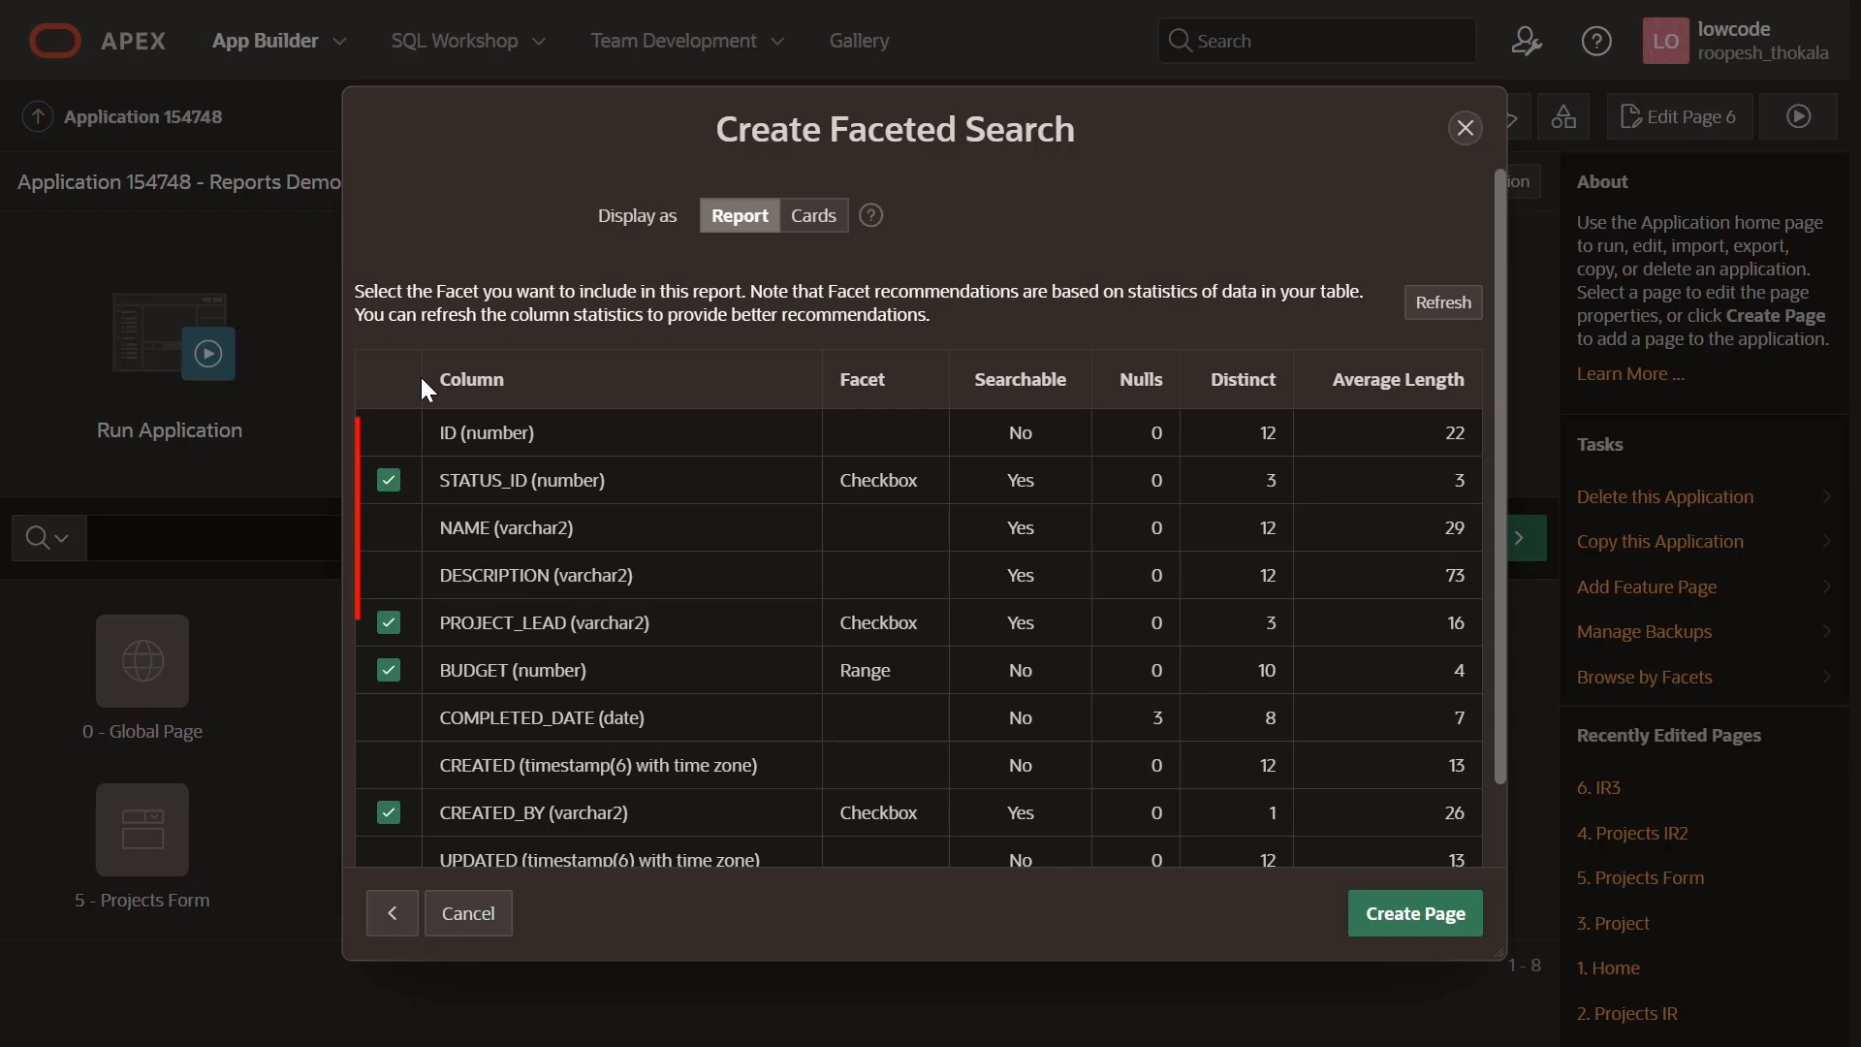
Refresh the column statistics for the facet recommendations and create the faceted search page with the Report display.
mouse_move(1803, 1023)
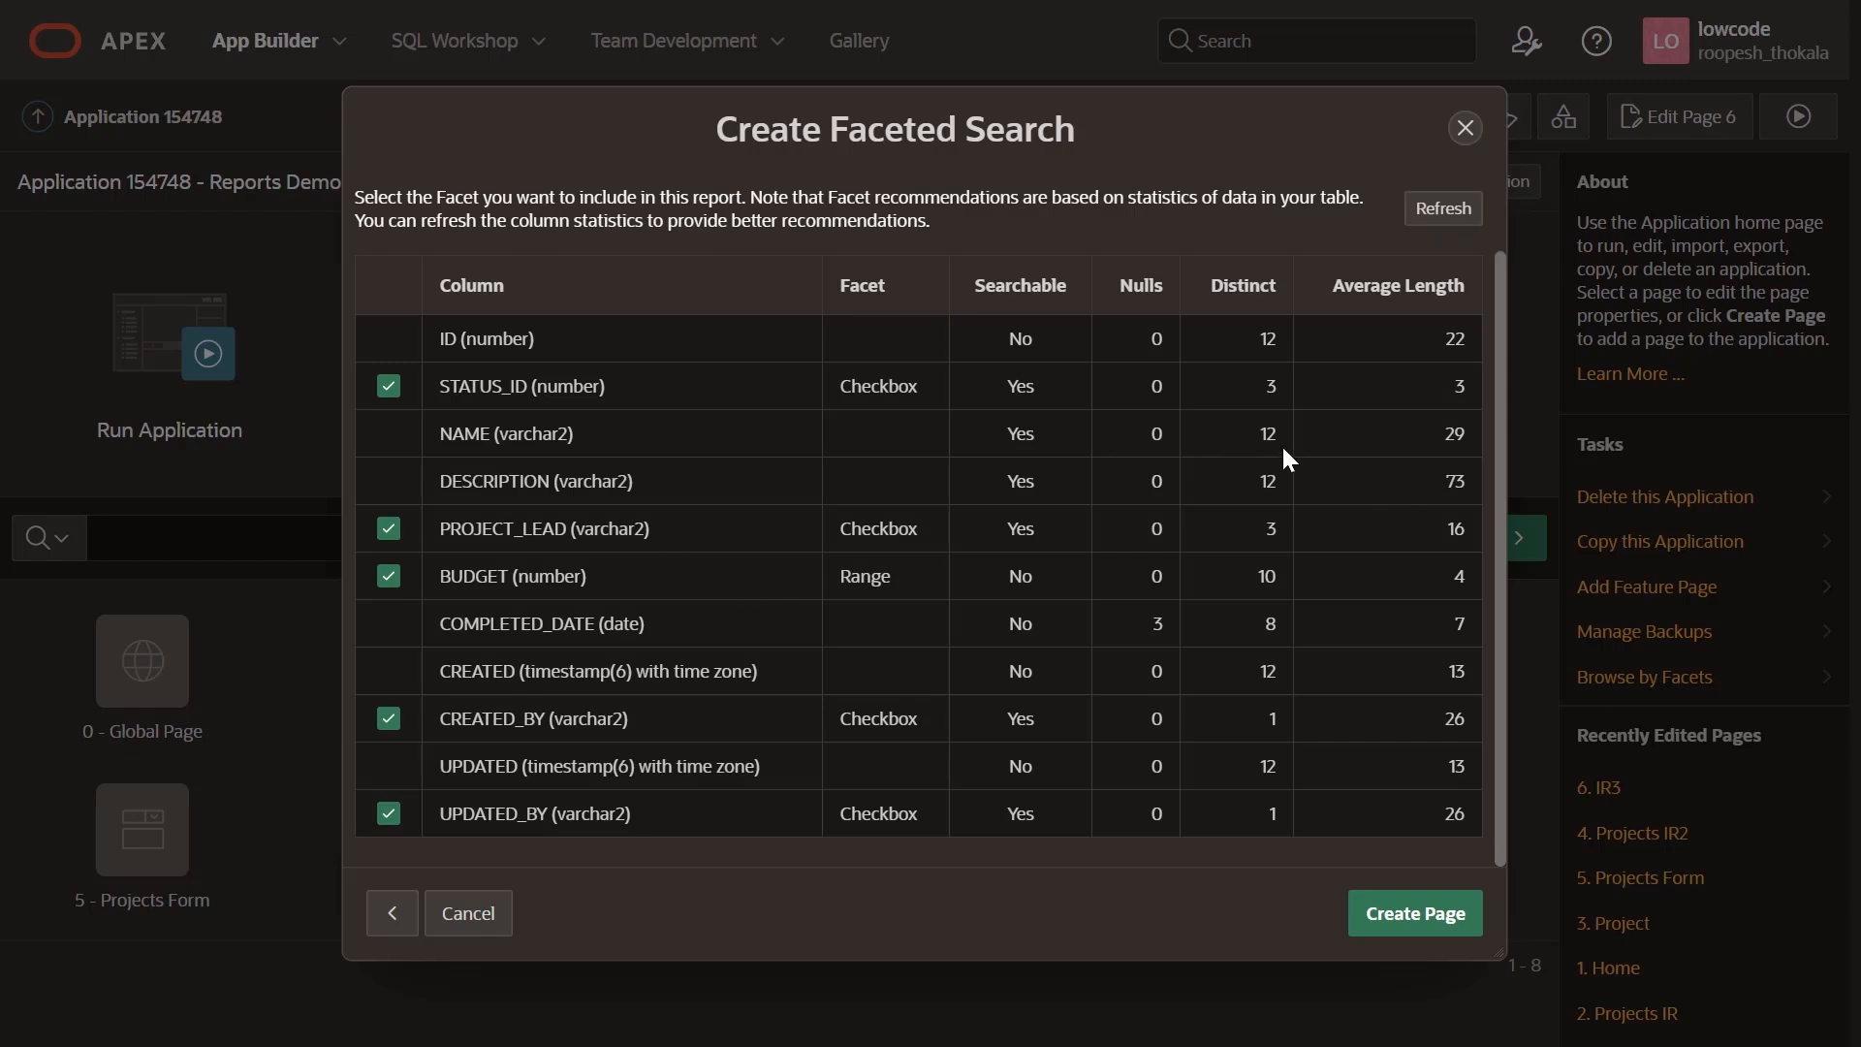
scroll(1289, 436, "up", 1)
left_click(1431, 318)
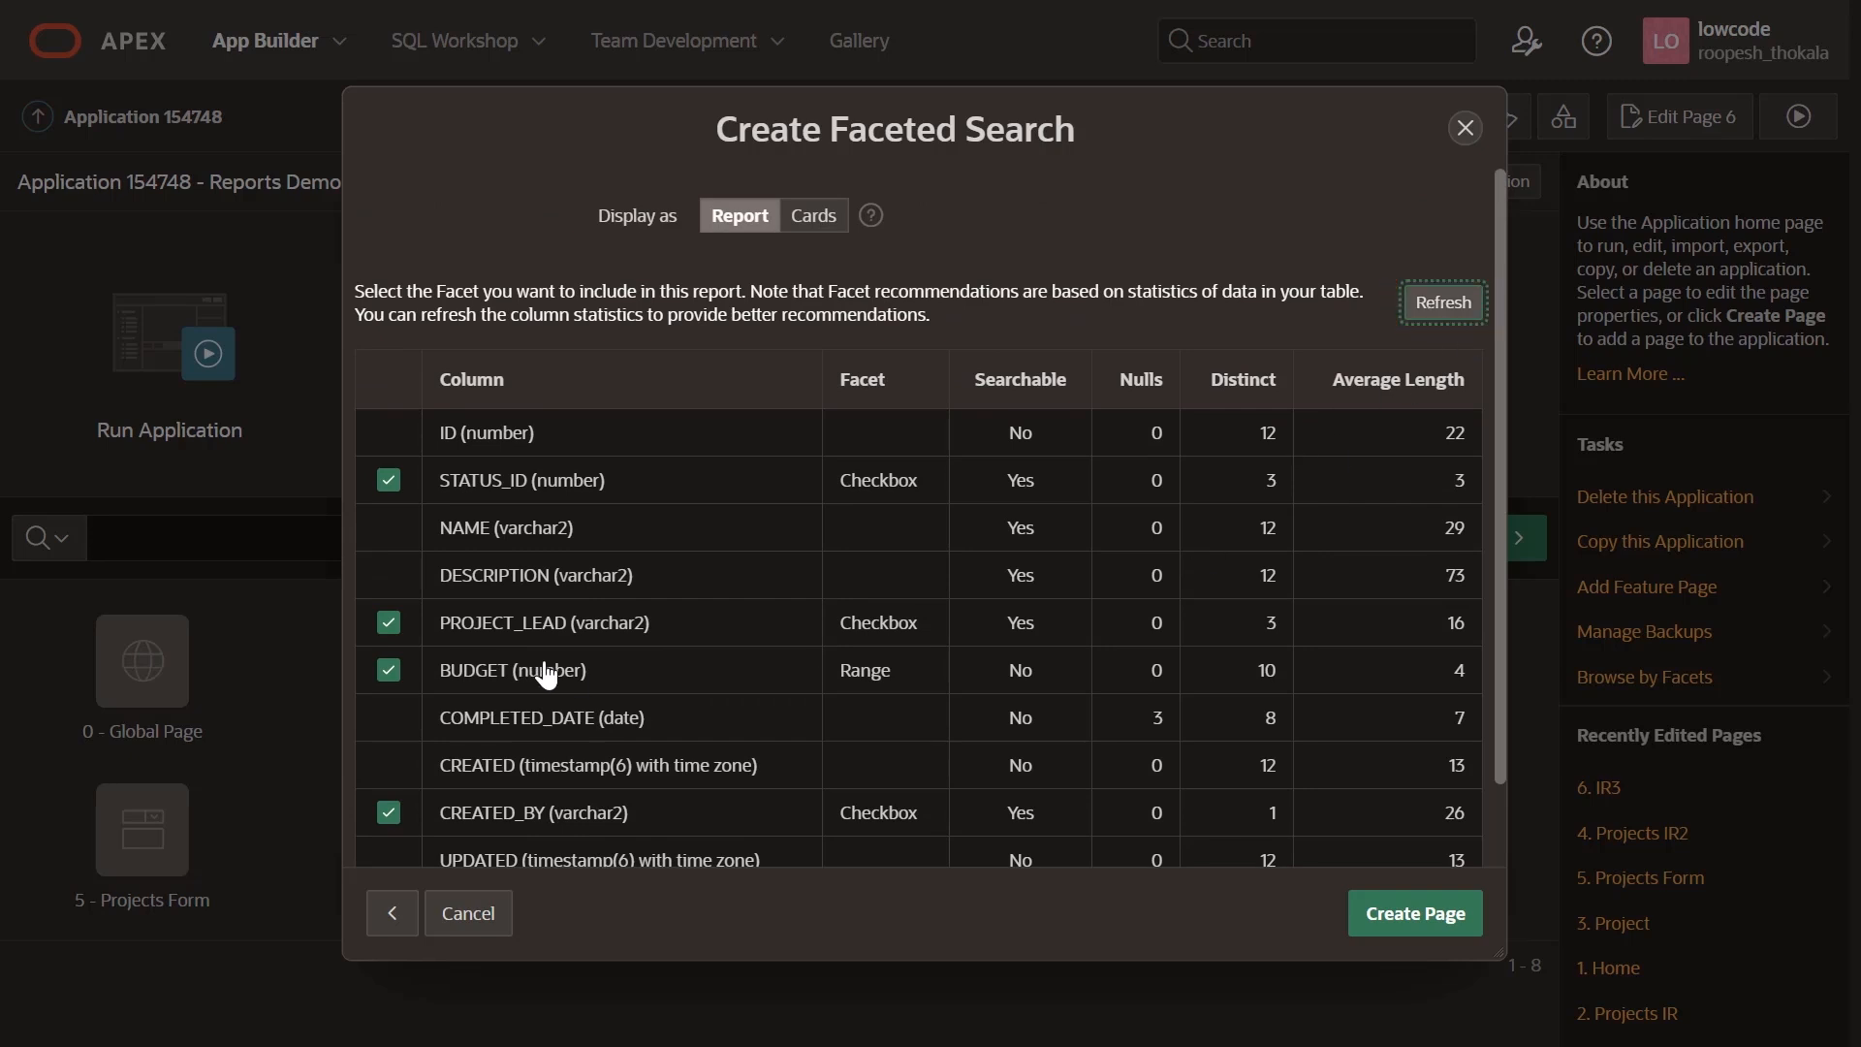
scroll(980, 698, "down", 1)
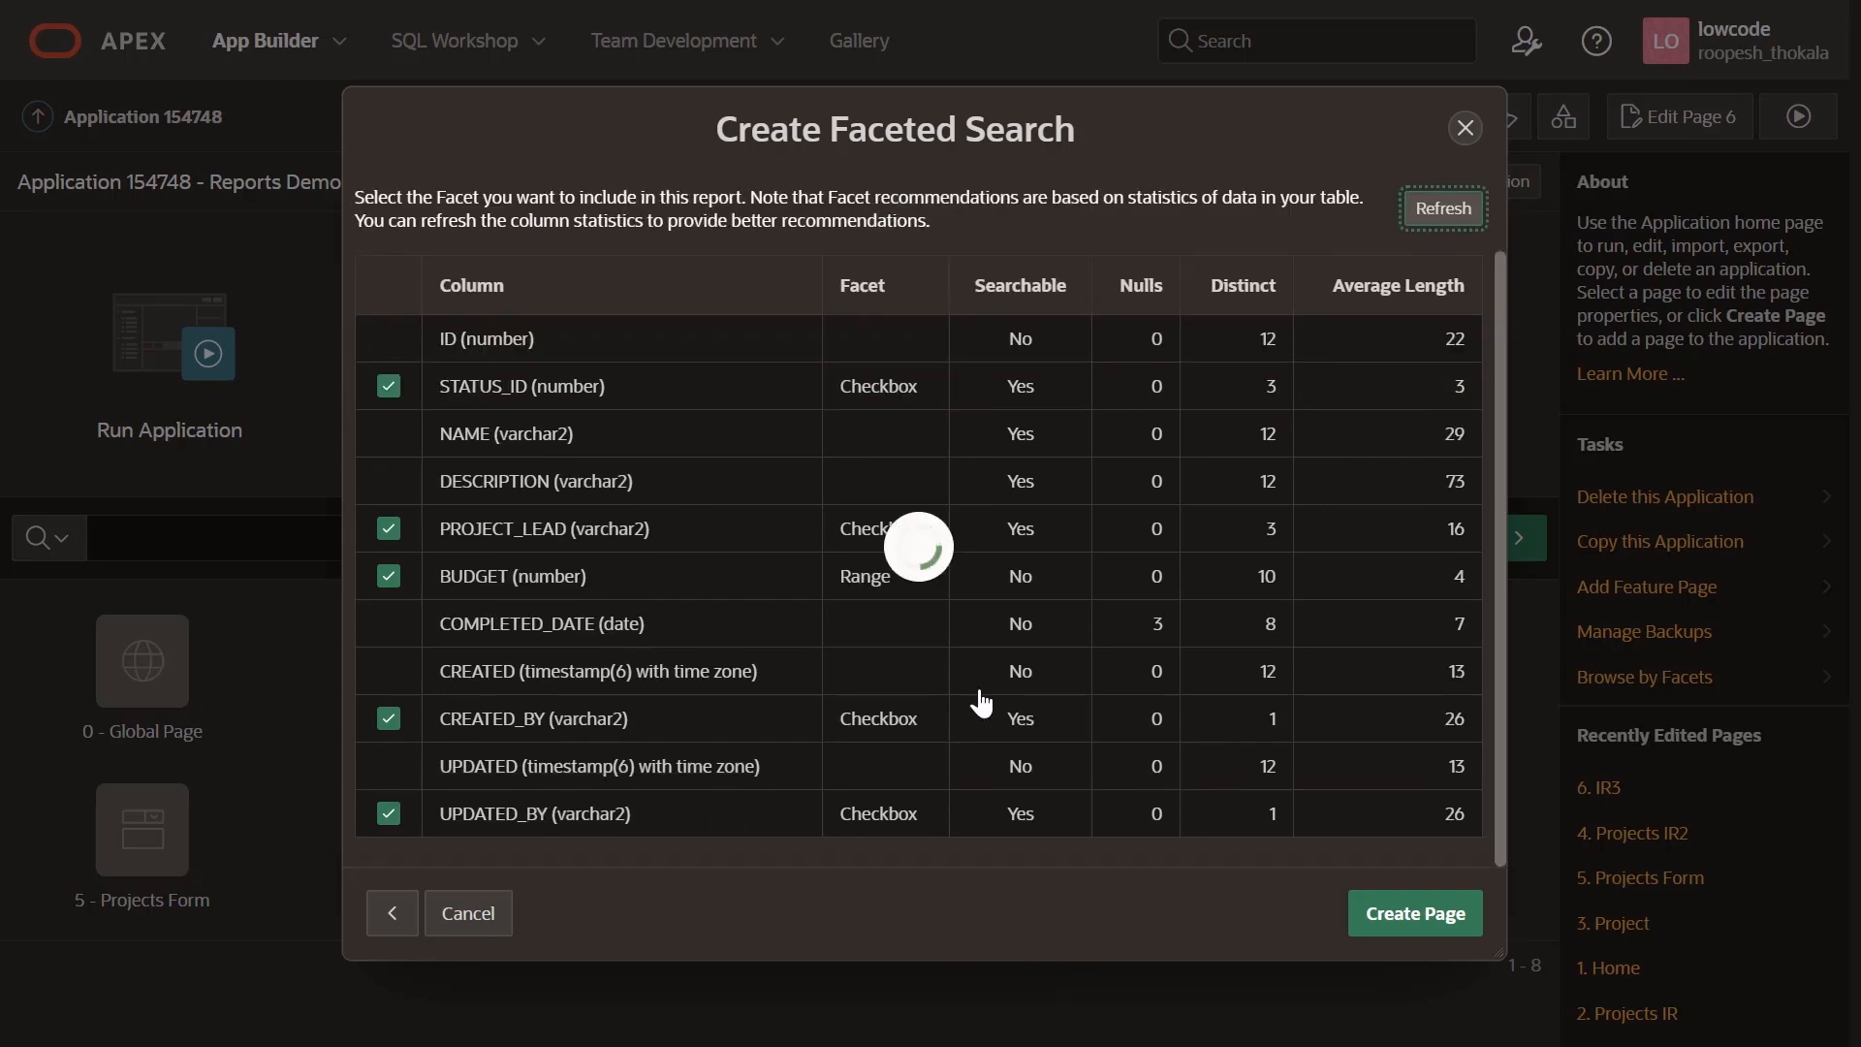
left_click(1419, 921)
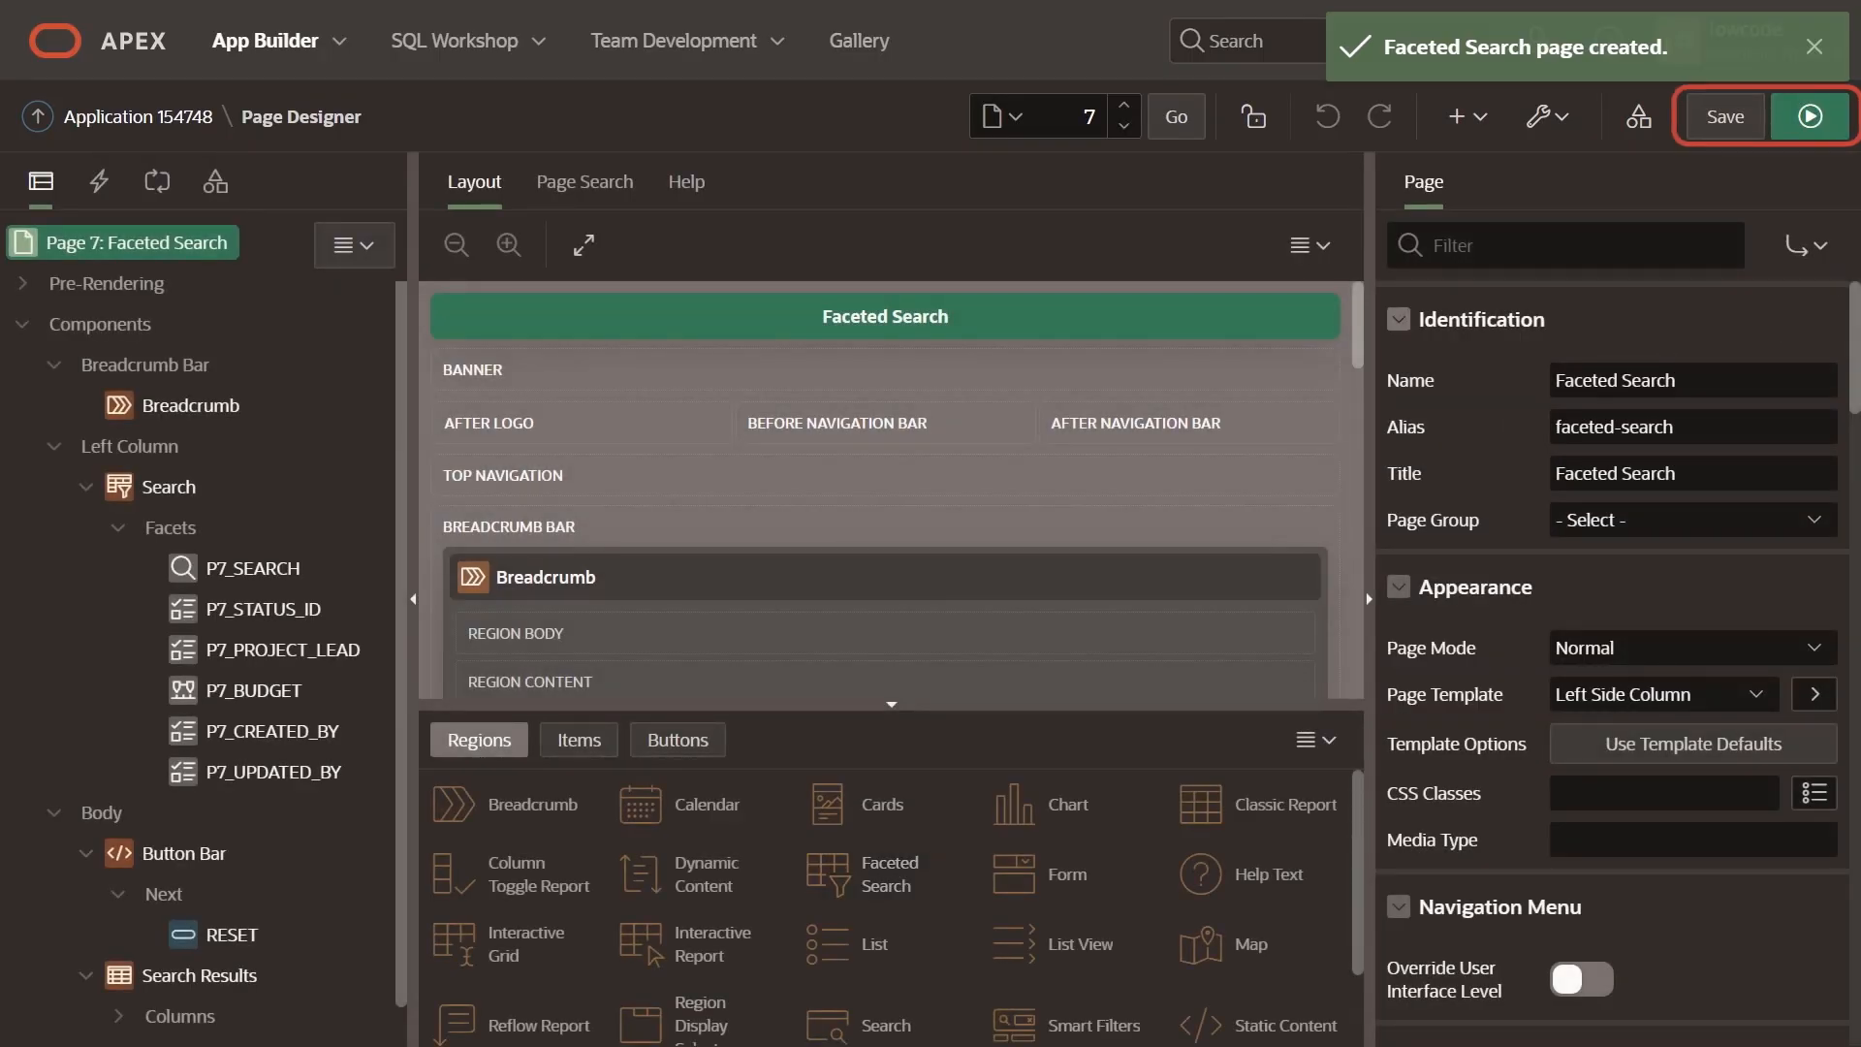
Run the Faceted Search page and filter the projects by COMPLETED status and the second listed project lead.
left_click(1810, 118)
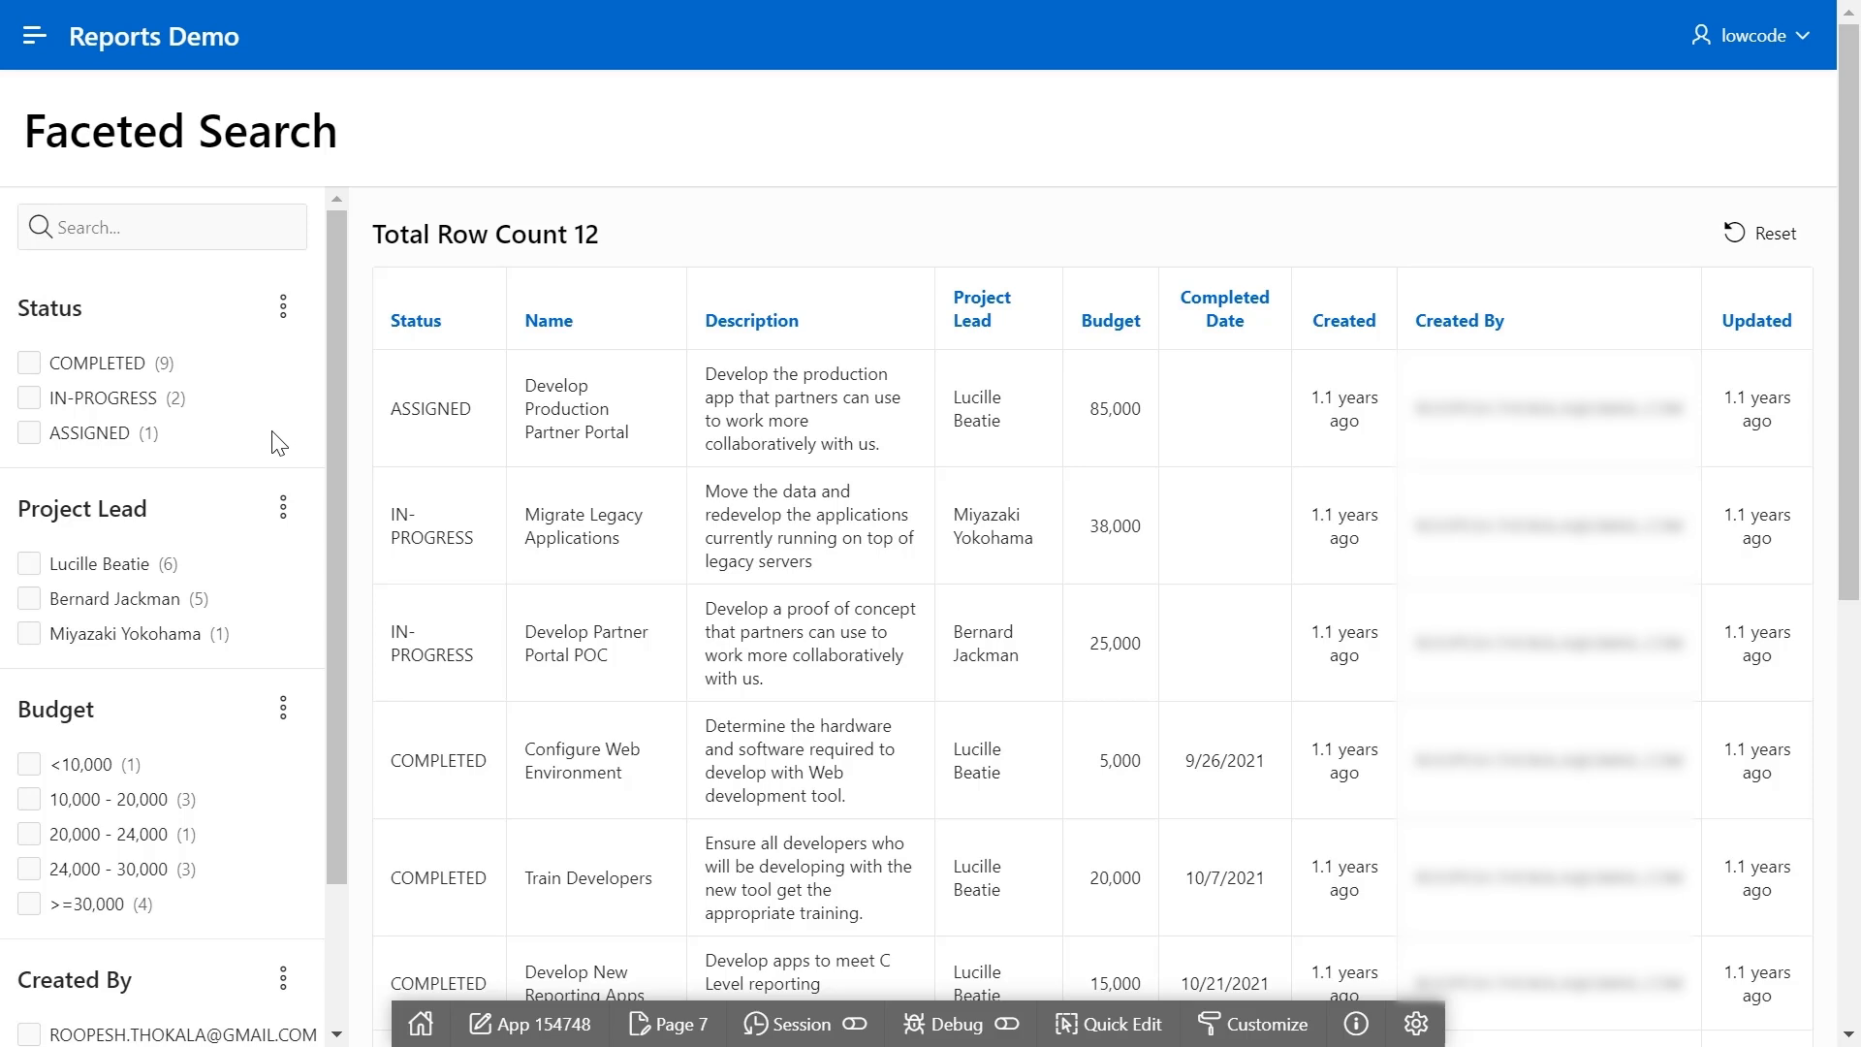
left_click(27, 369)
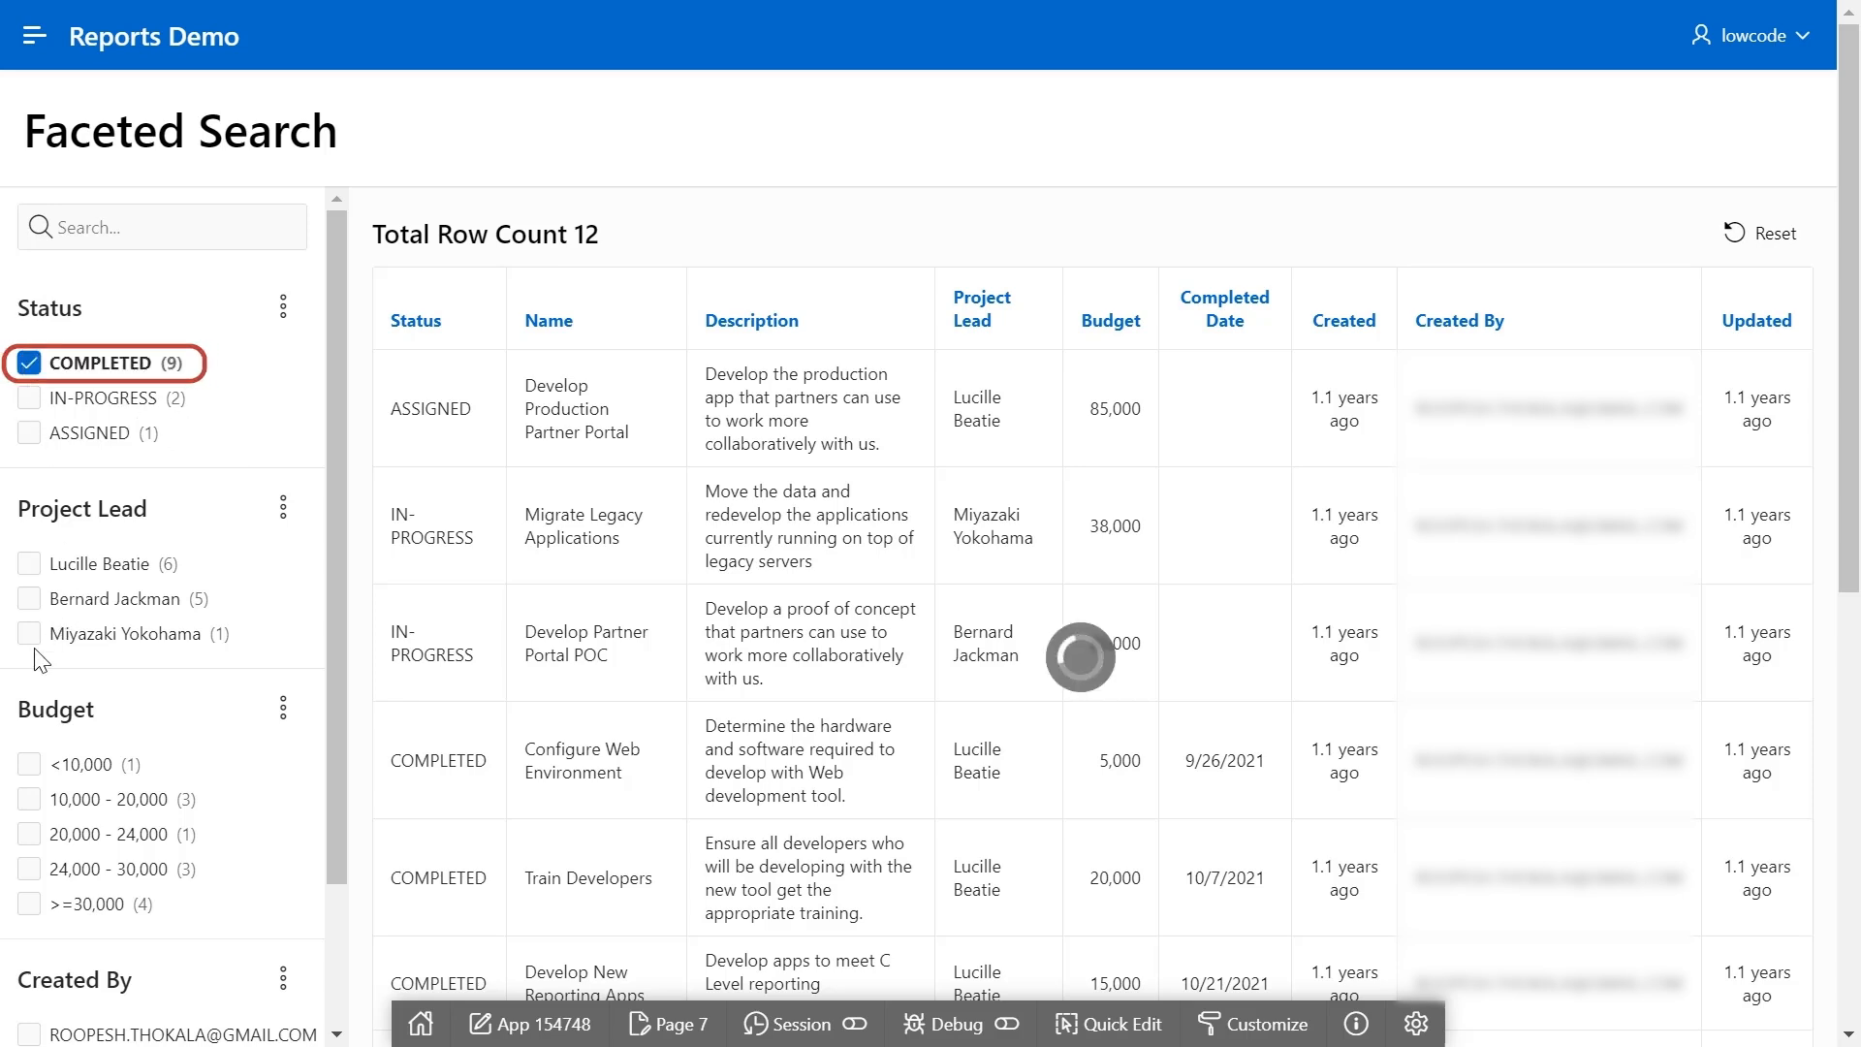
left_click(27, 601)
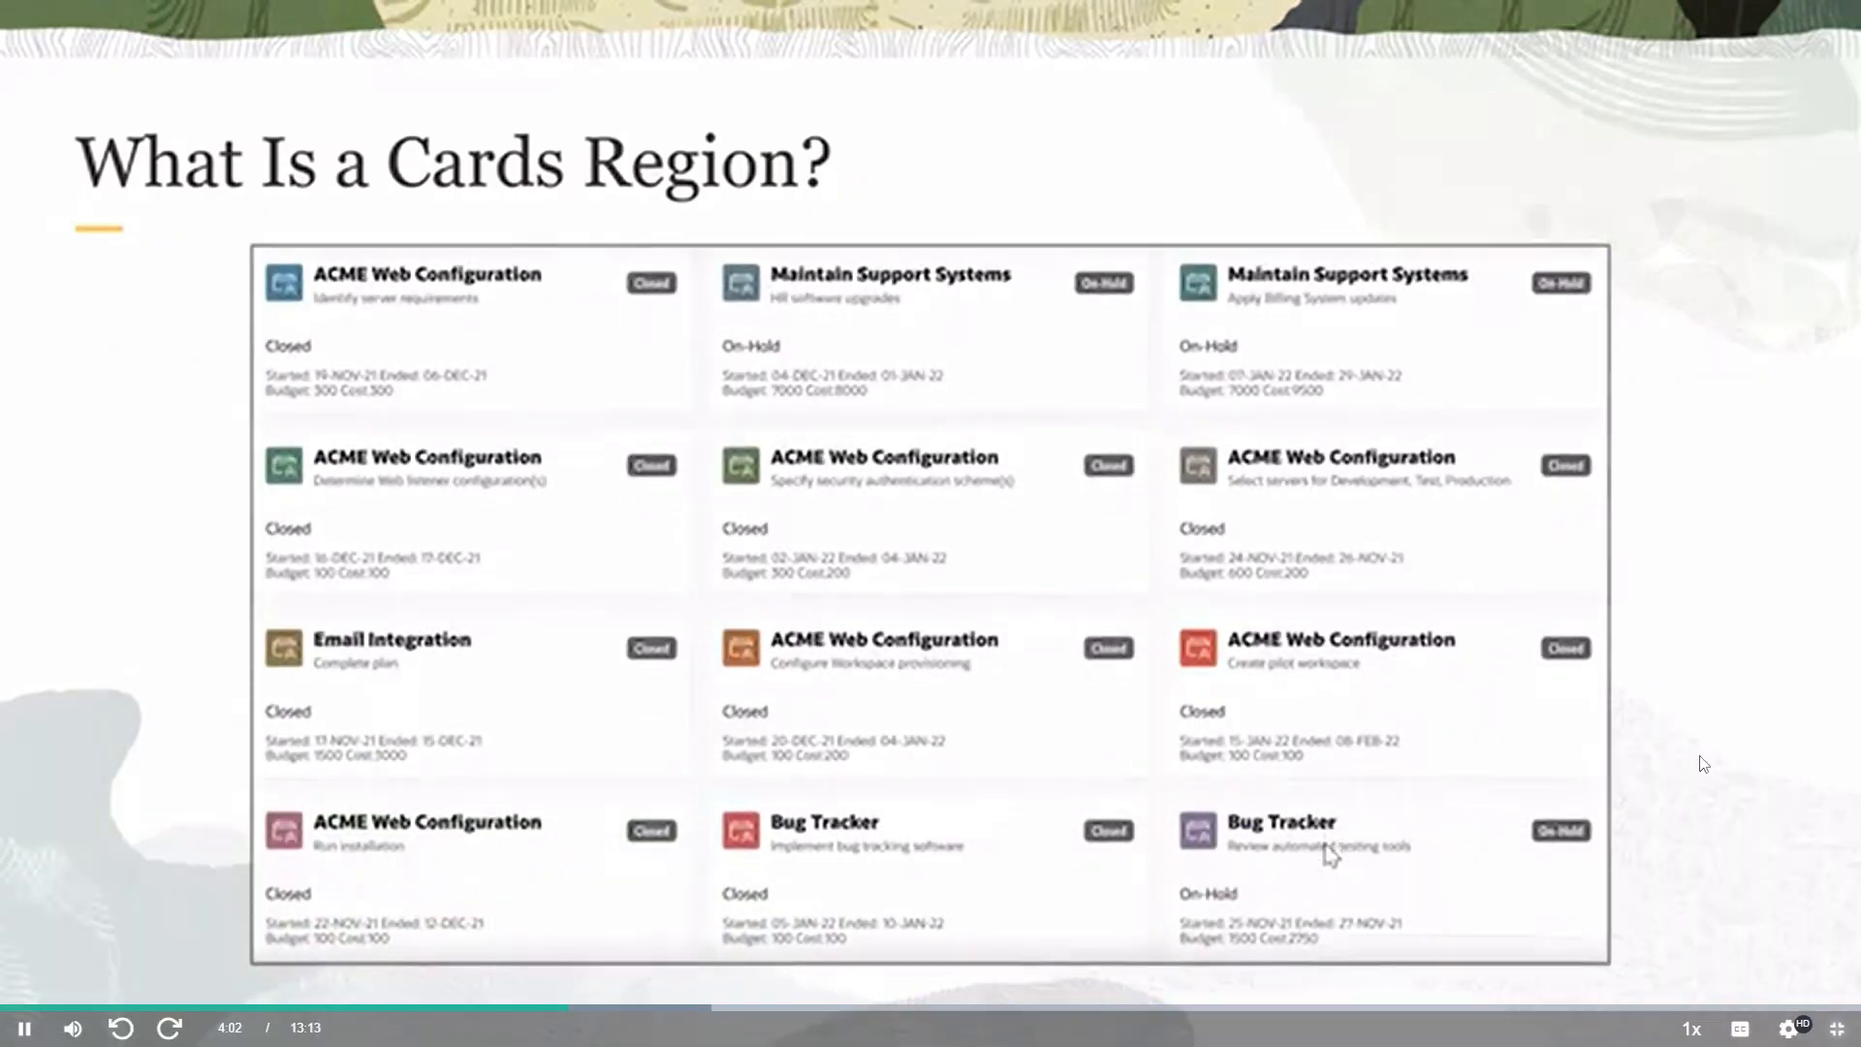
Set the lesson video's playback quality to 1080p and keep it playing in full screen.
left_click(1788, 1027)
left_click(1809, 840)
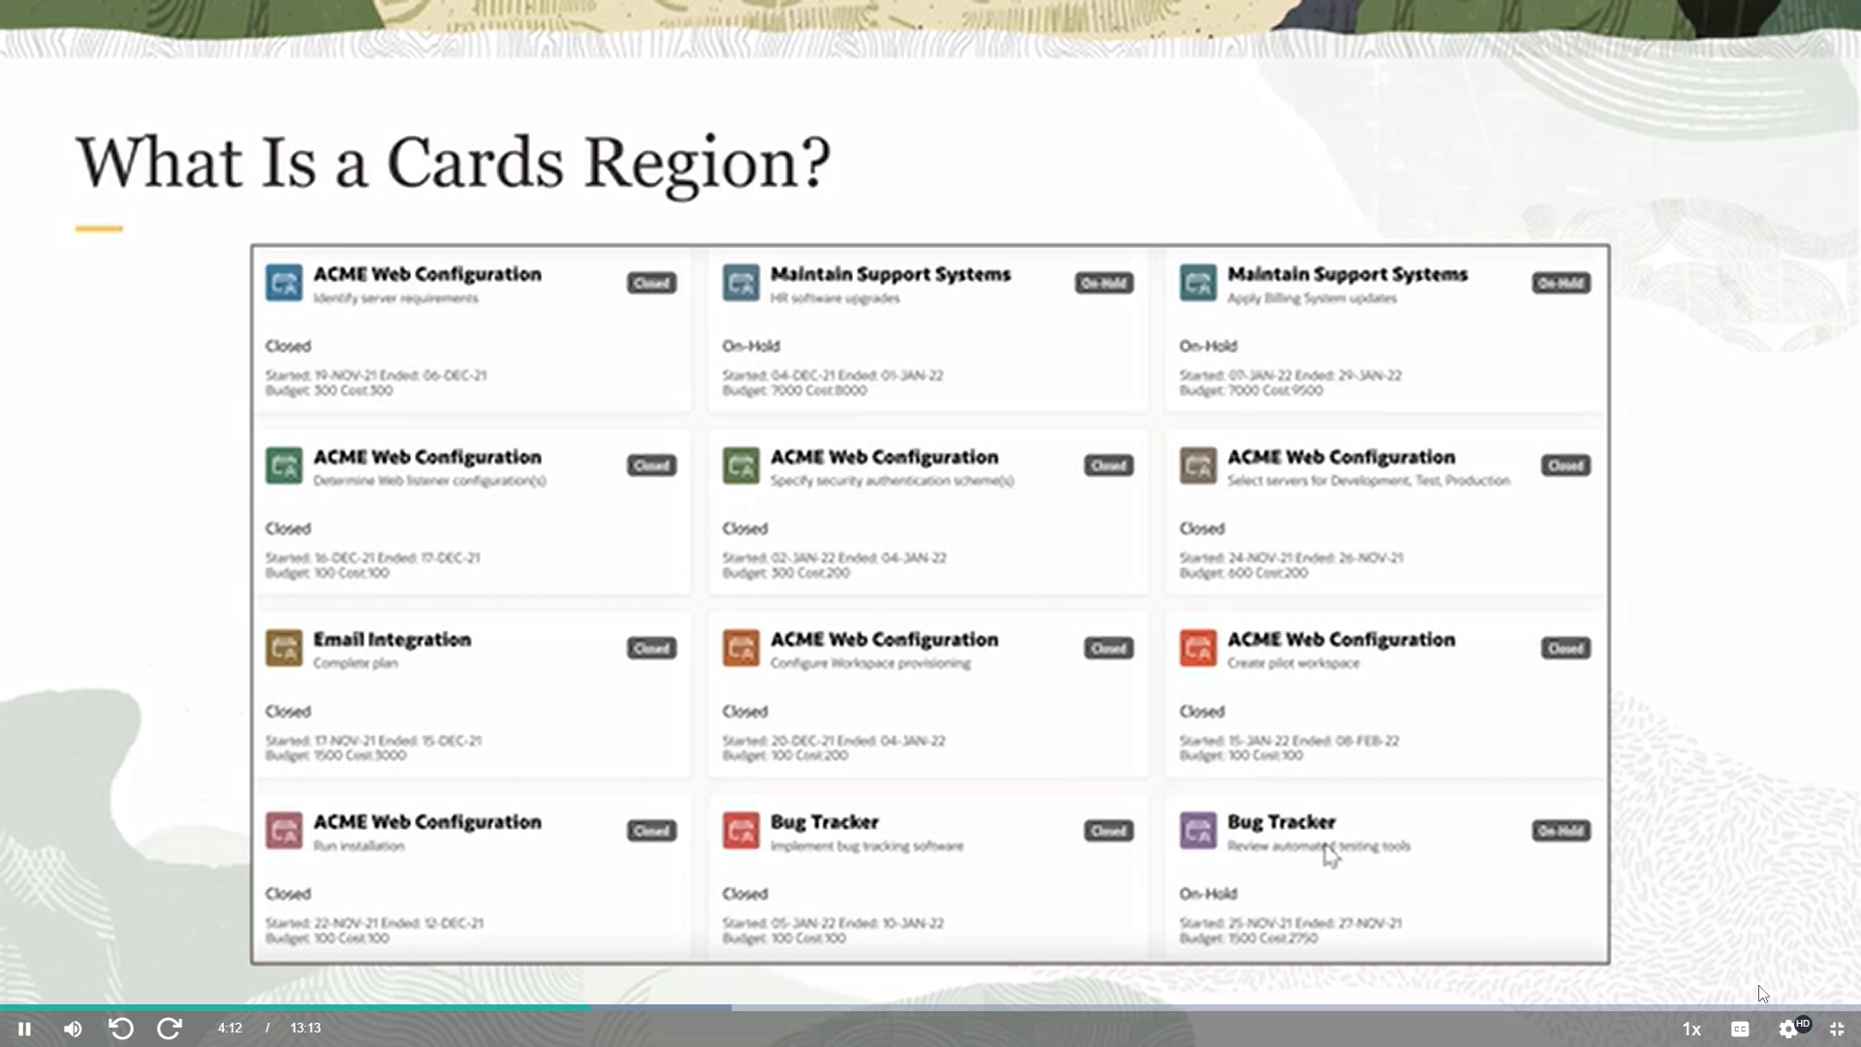
left_click(1788, 1027)
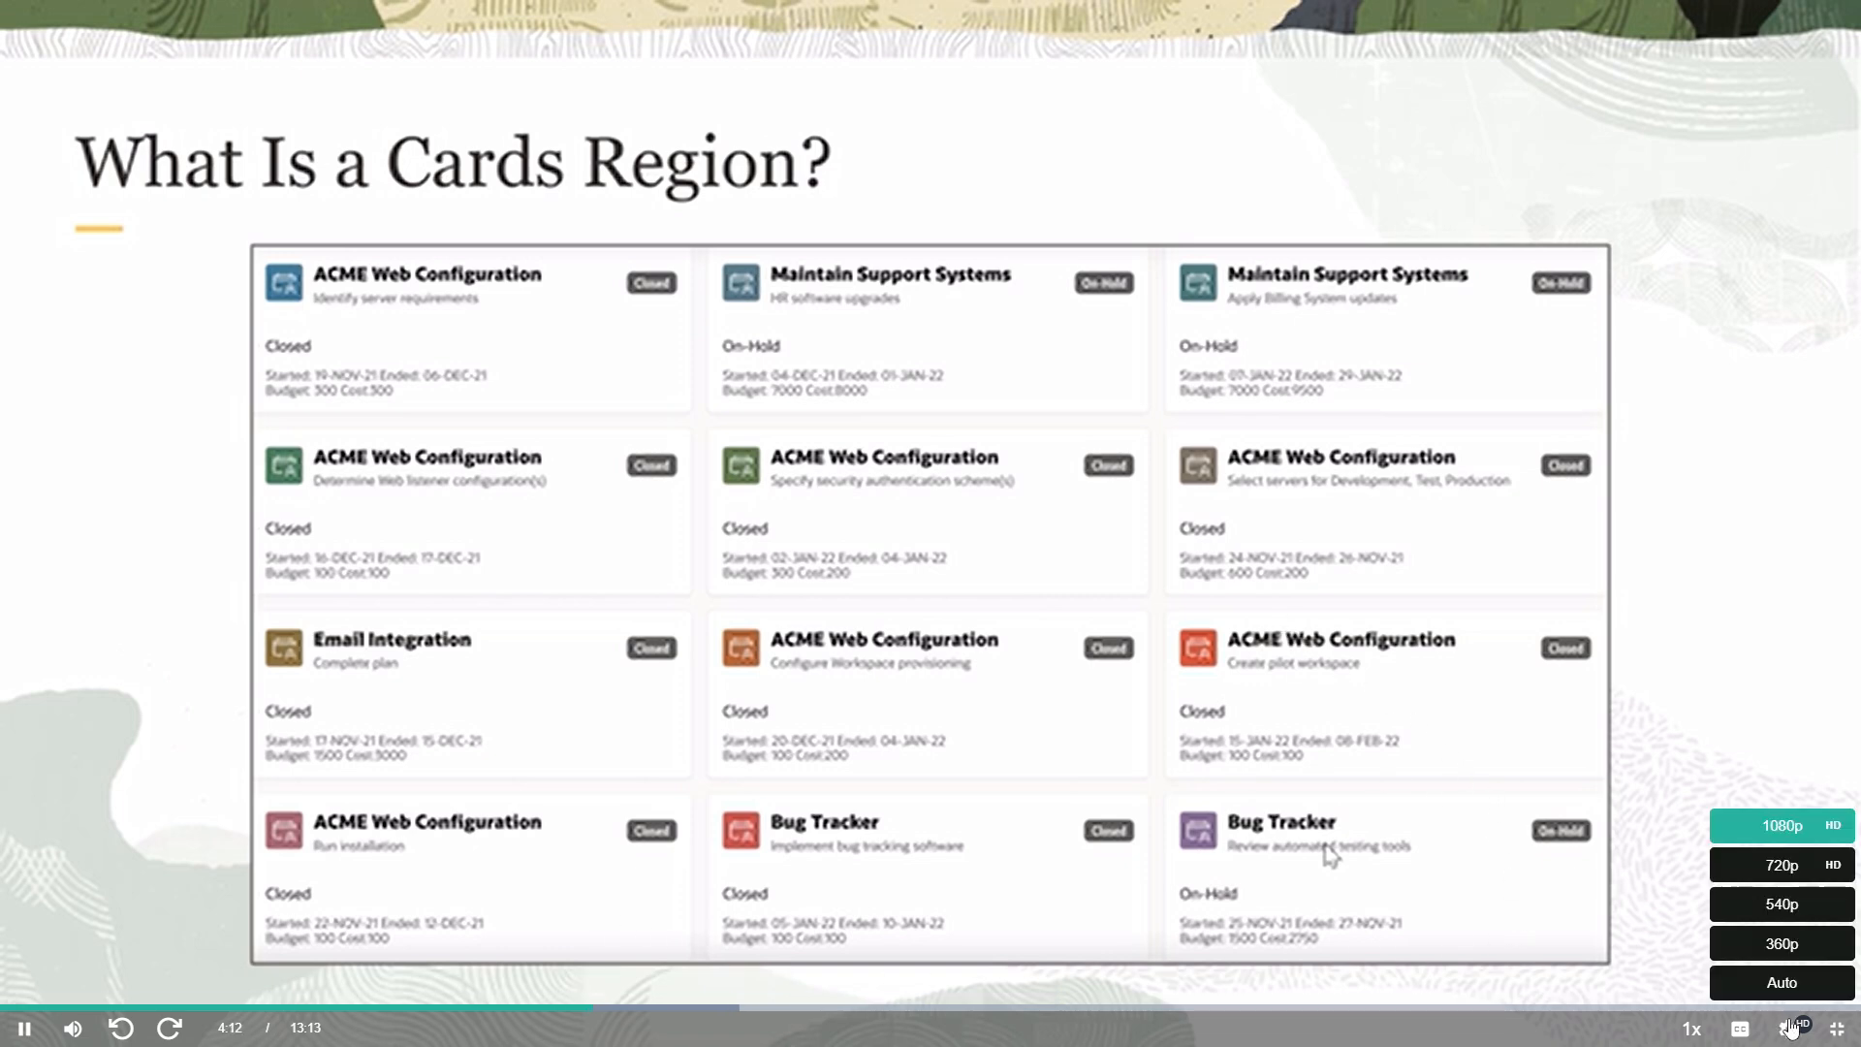
left_click(1786, 825)
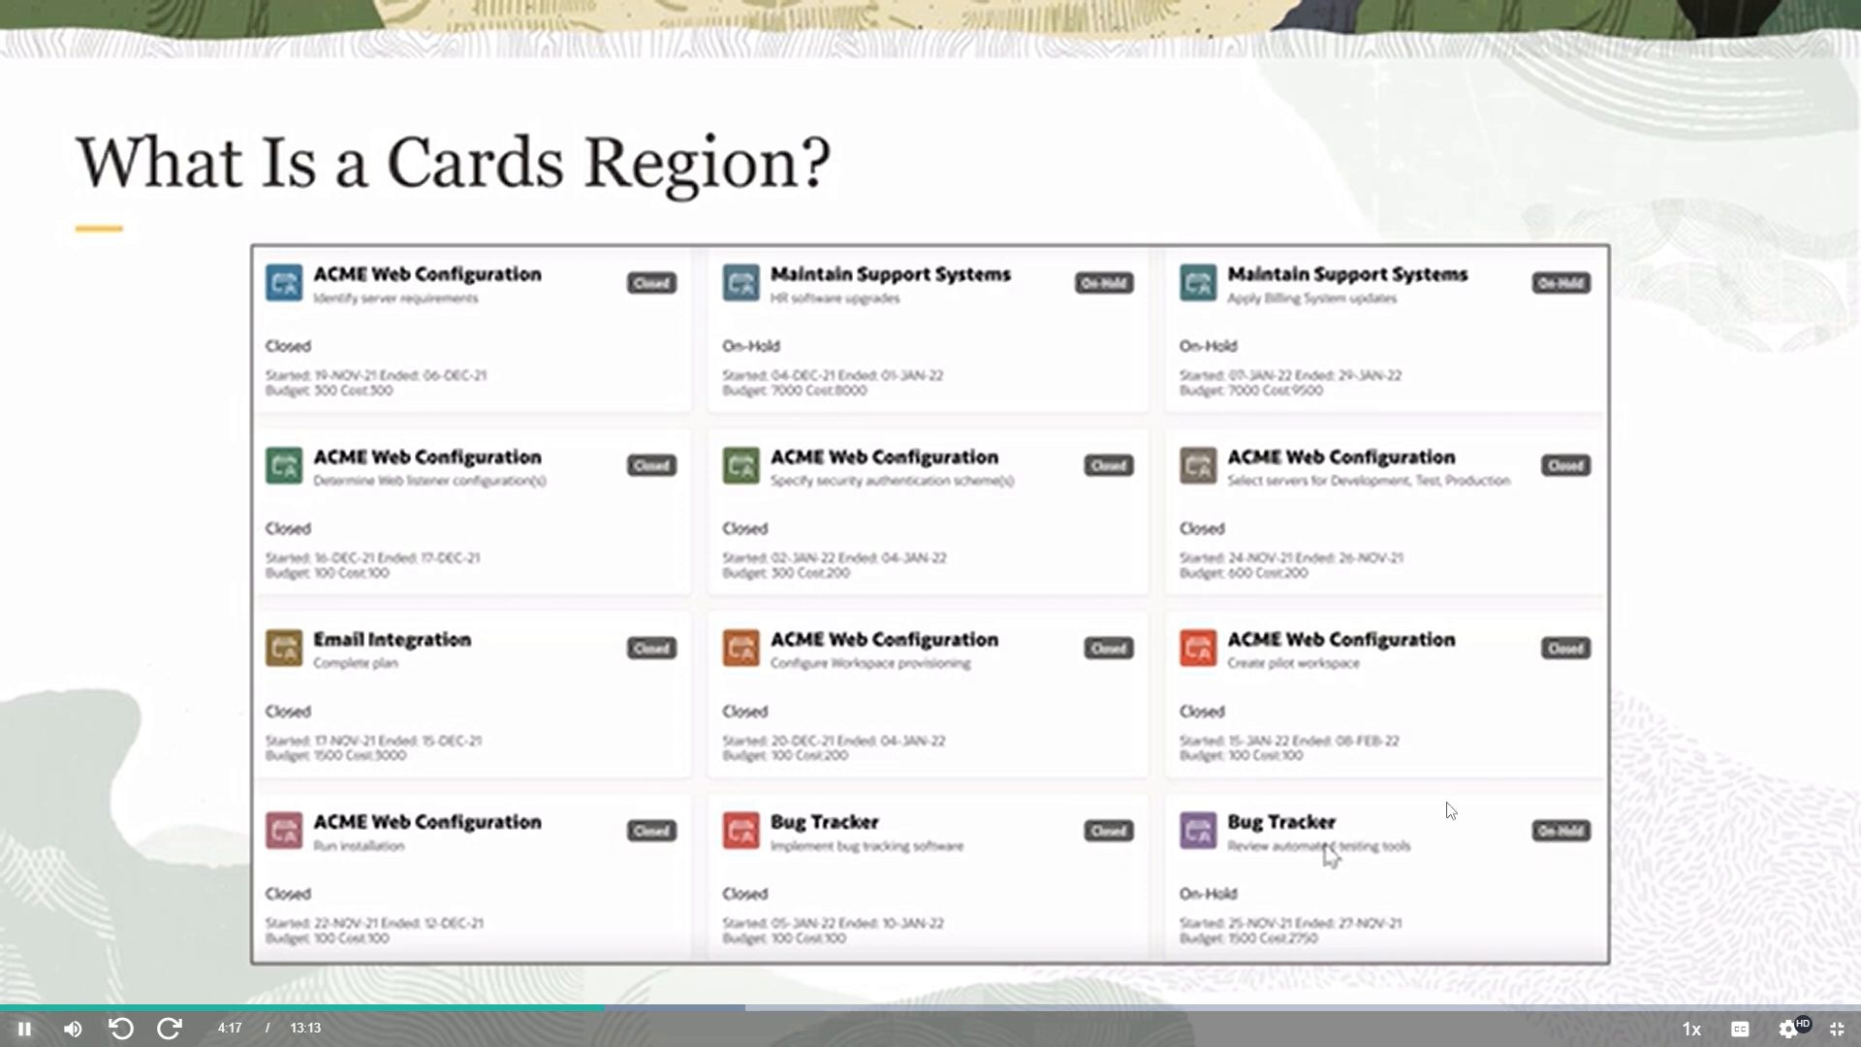
left_click(1837, 1027)
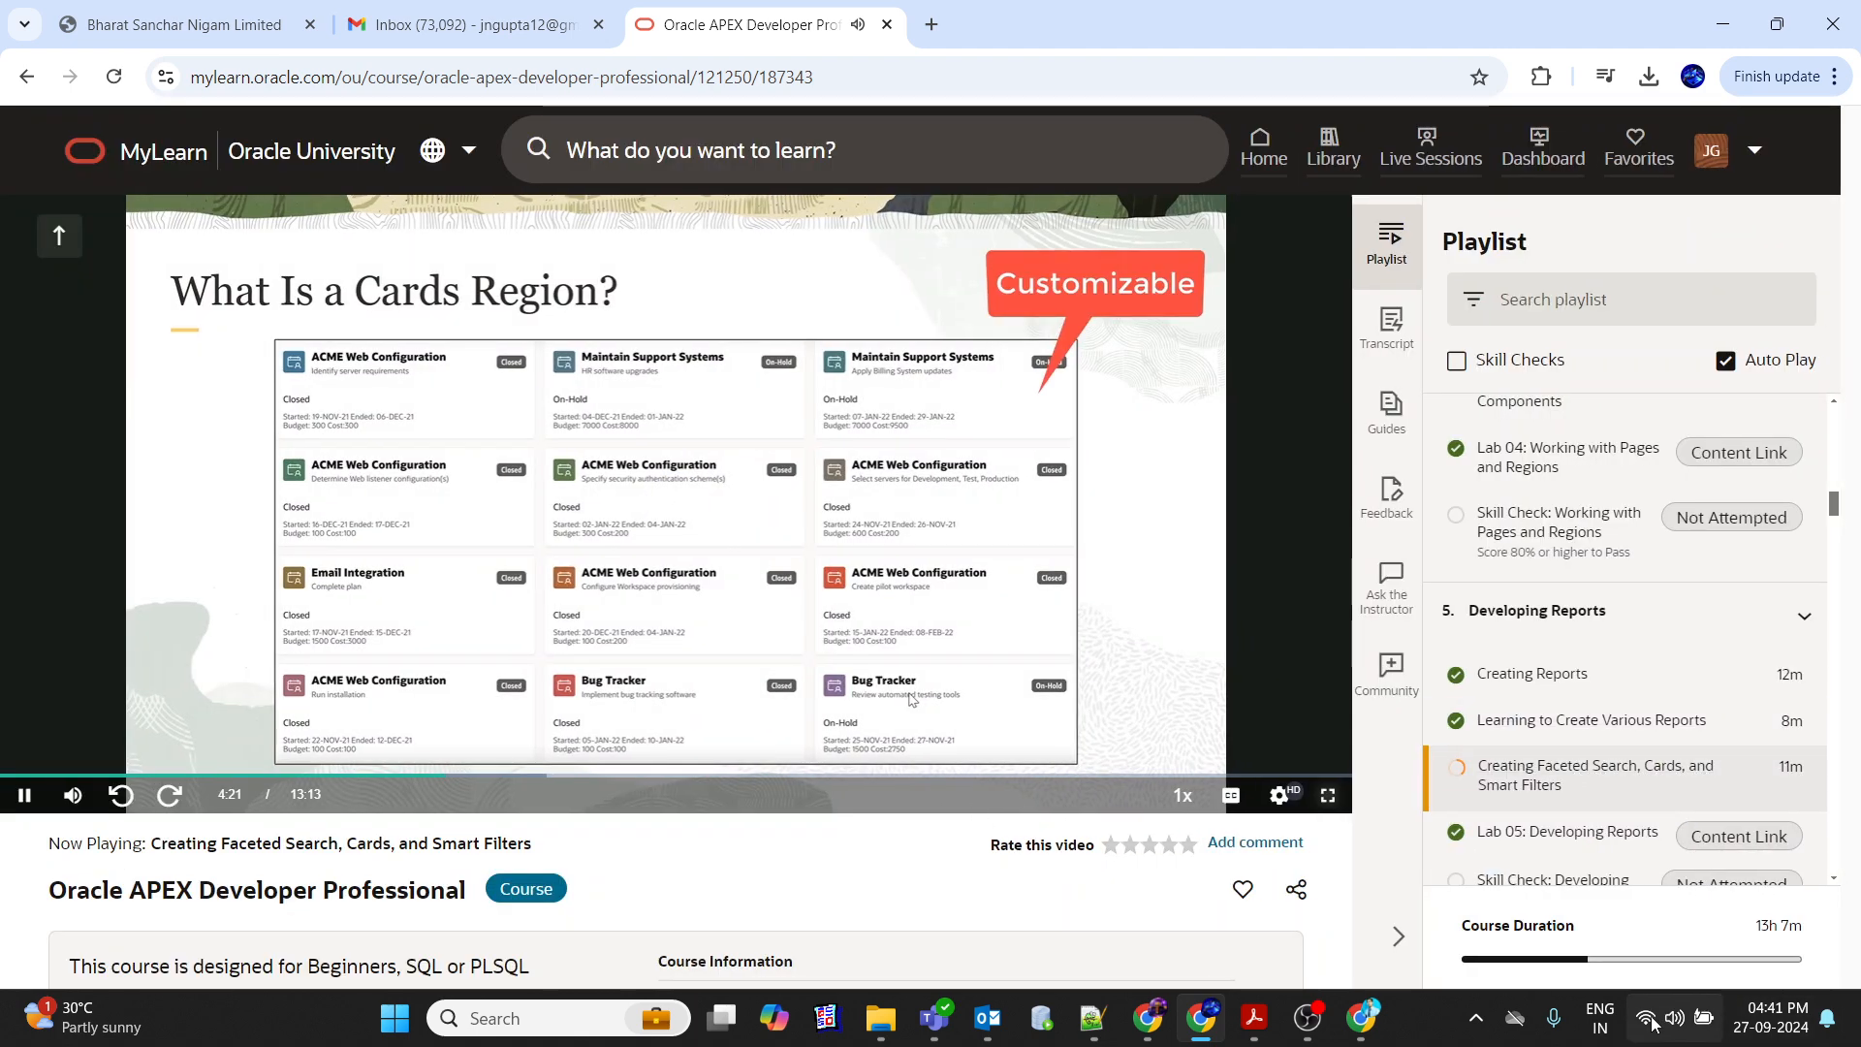
left_click(1337, 797)
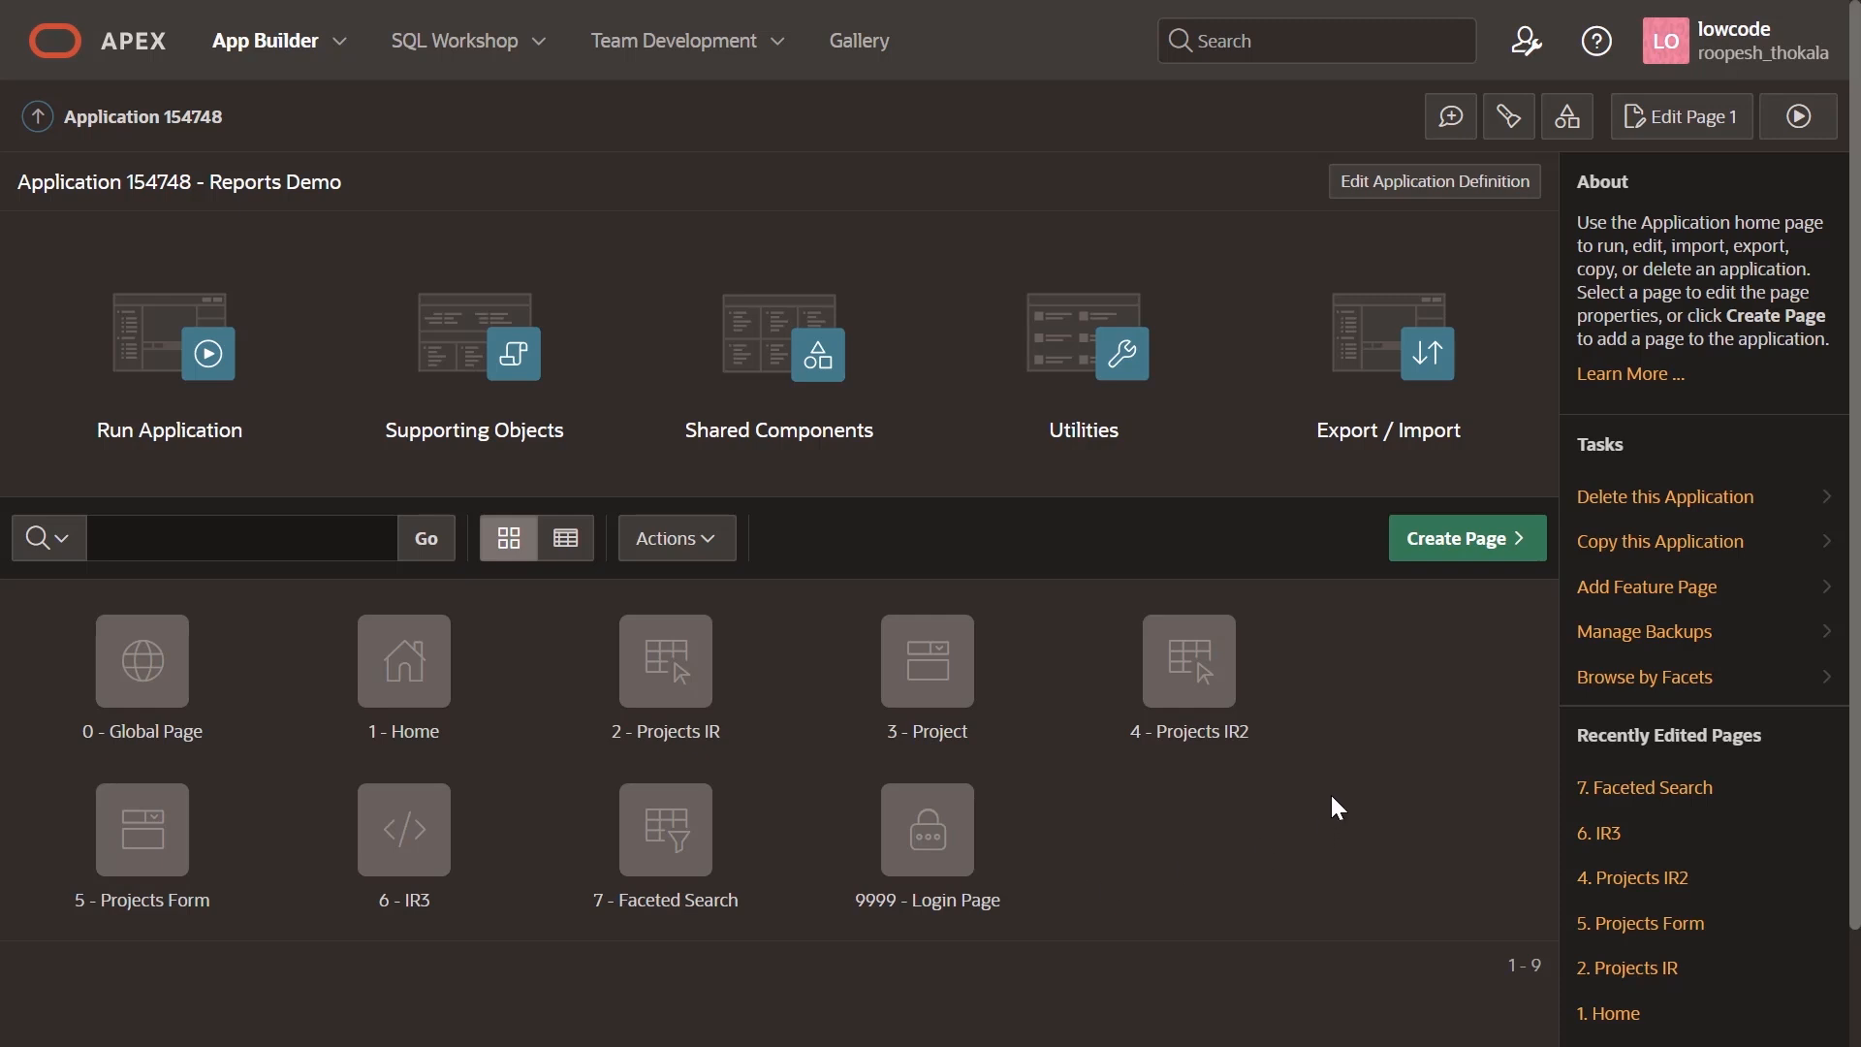
Start a new Cards page in the Reports Demo application and name it Cards.
left_click(1469, 548)
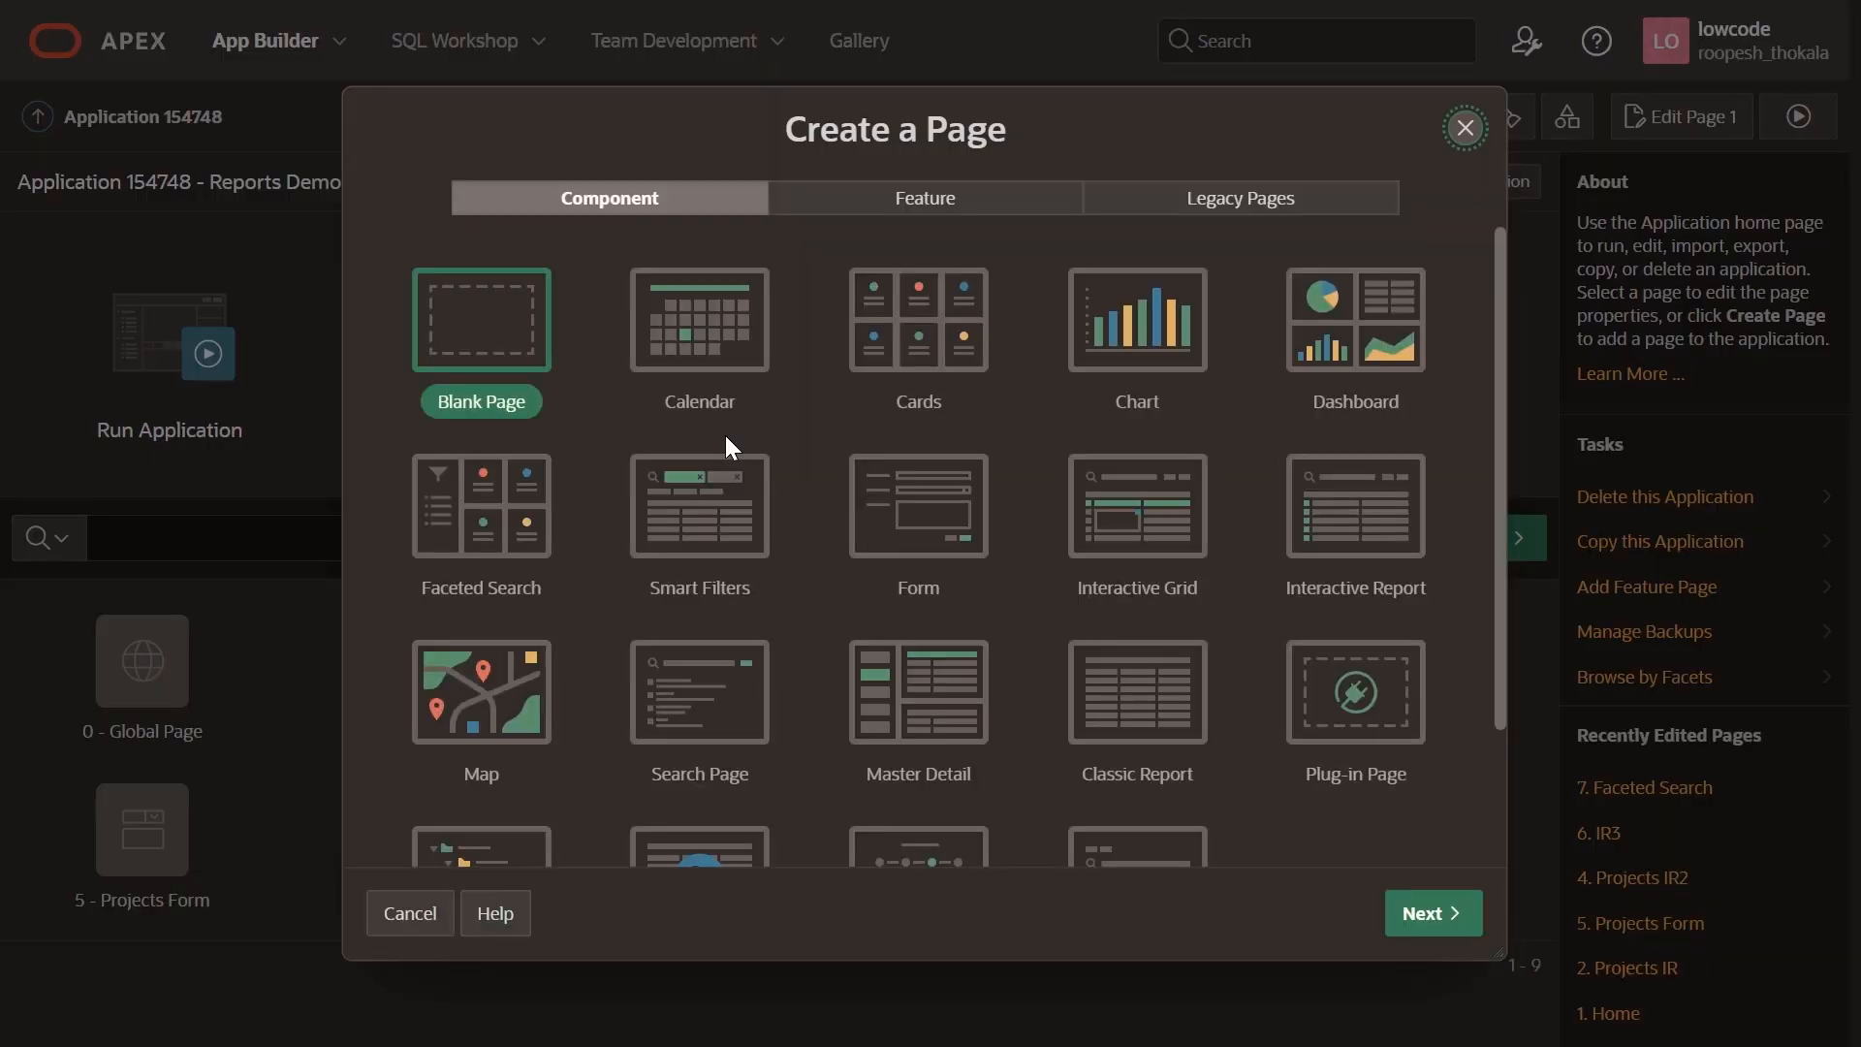
left_click(921, 349)
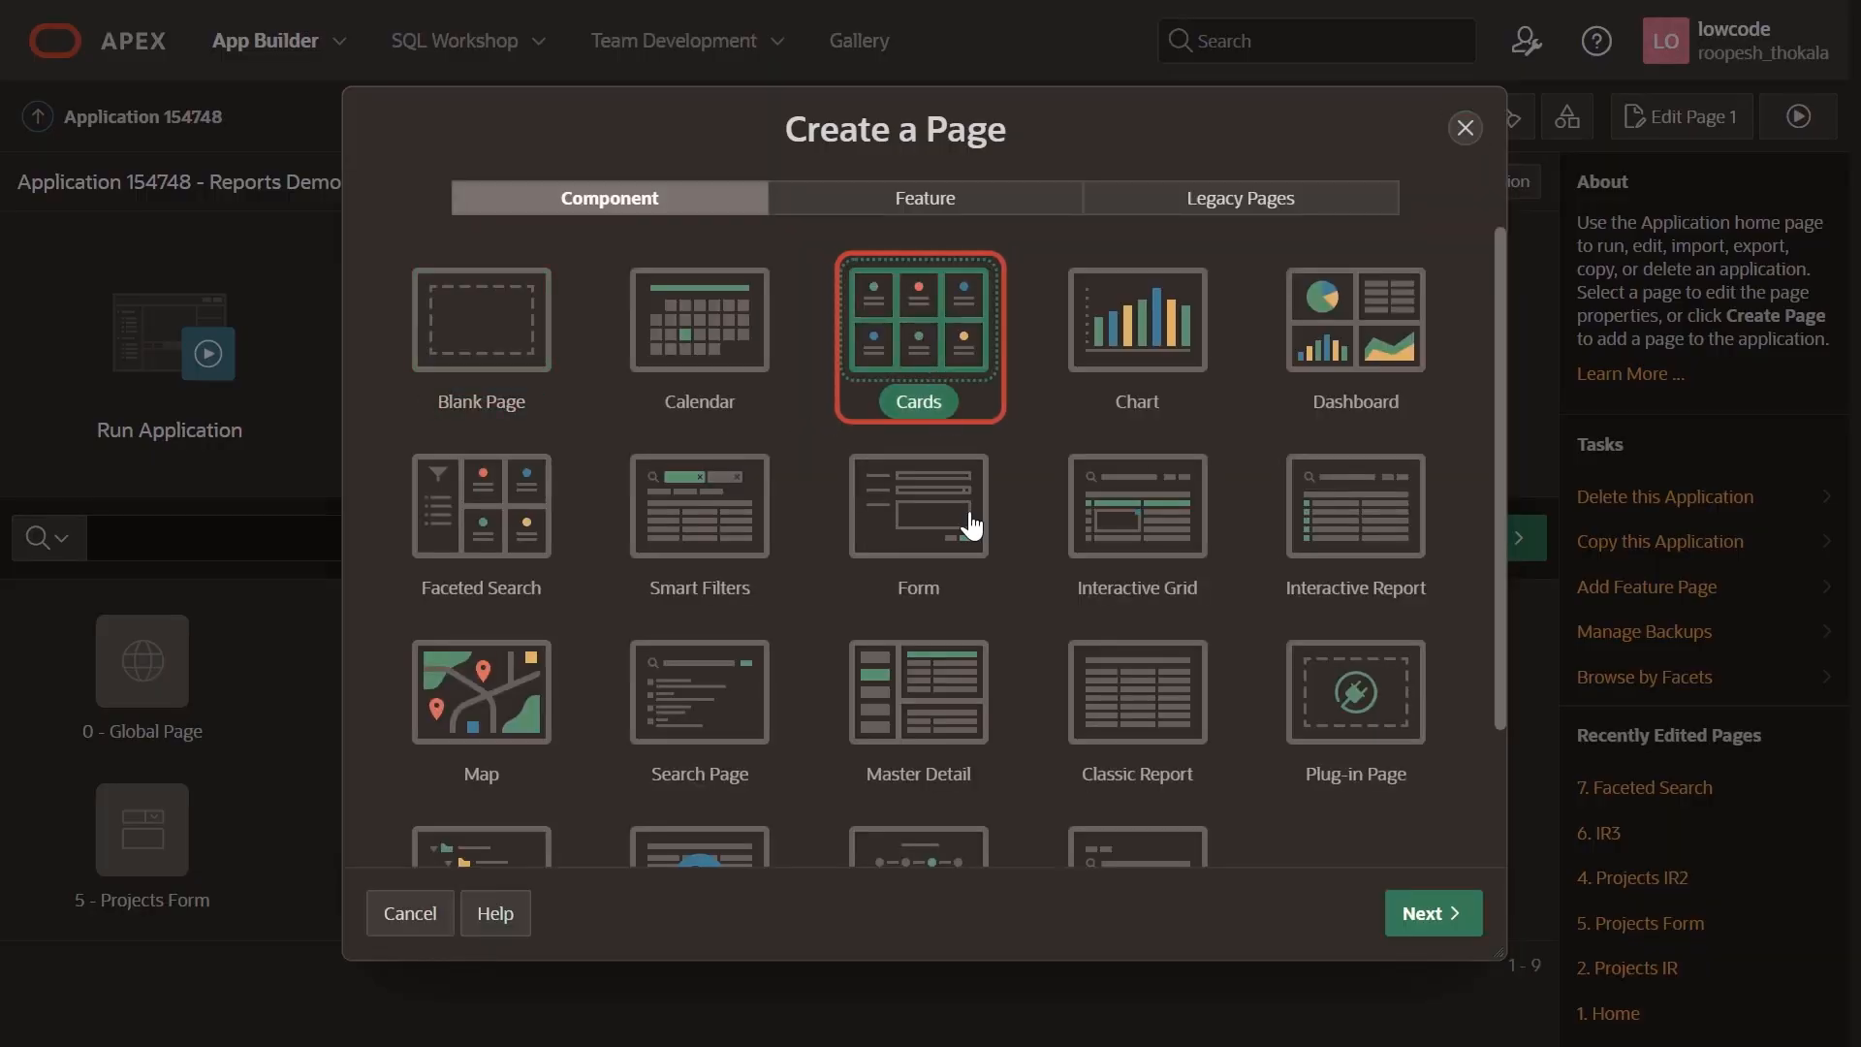
left_click(890, 355)
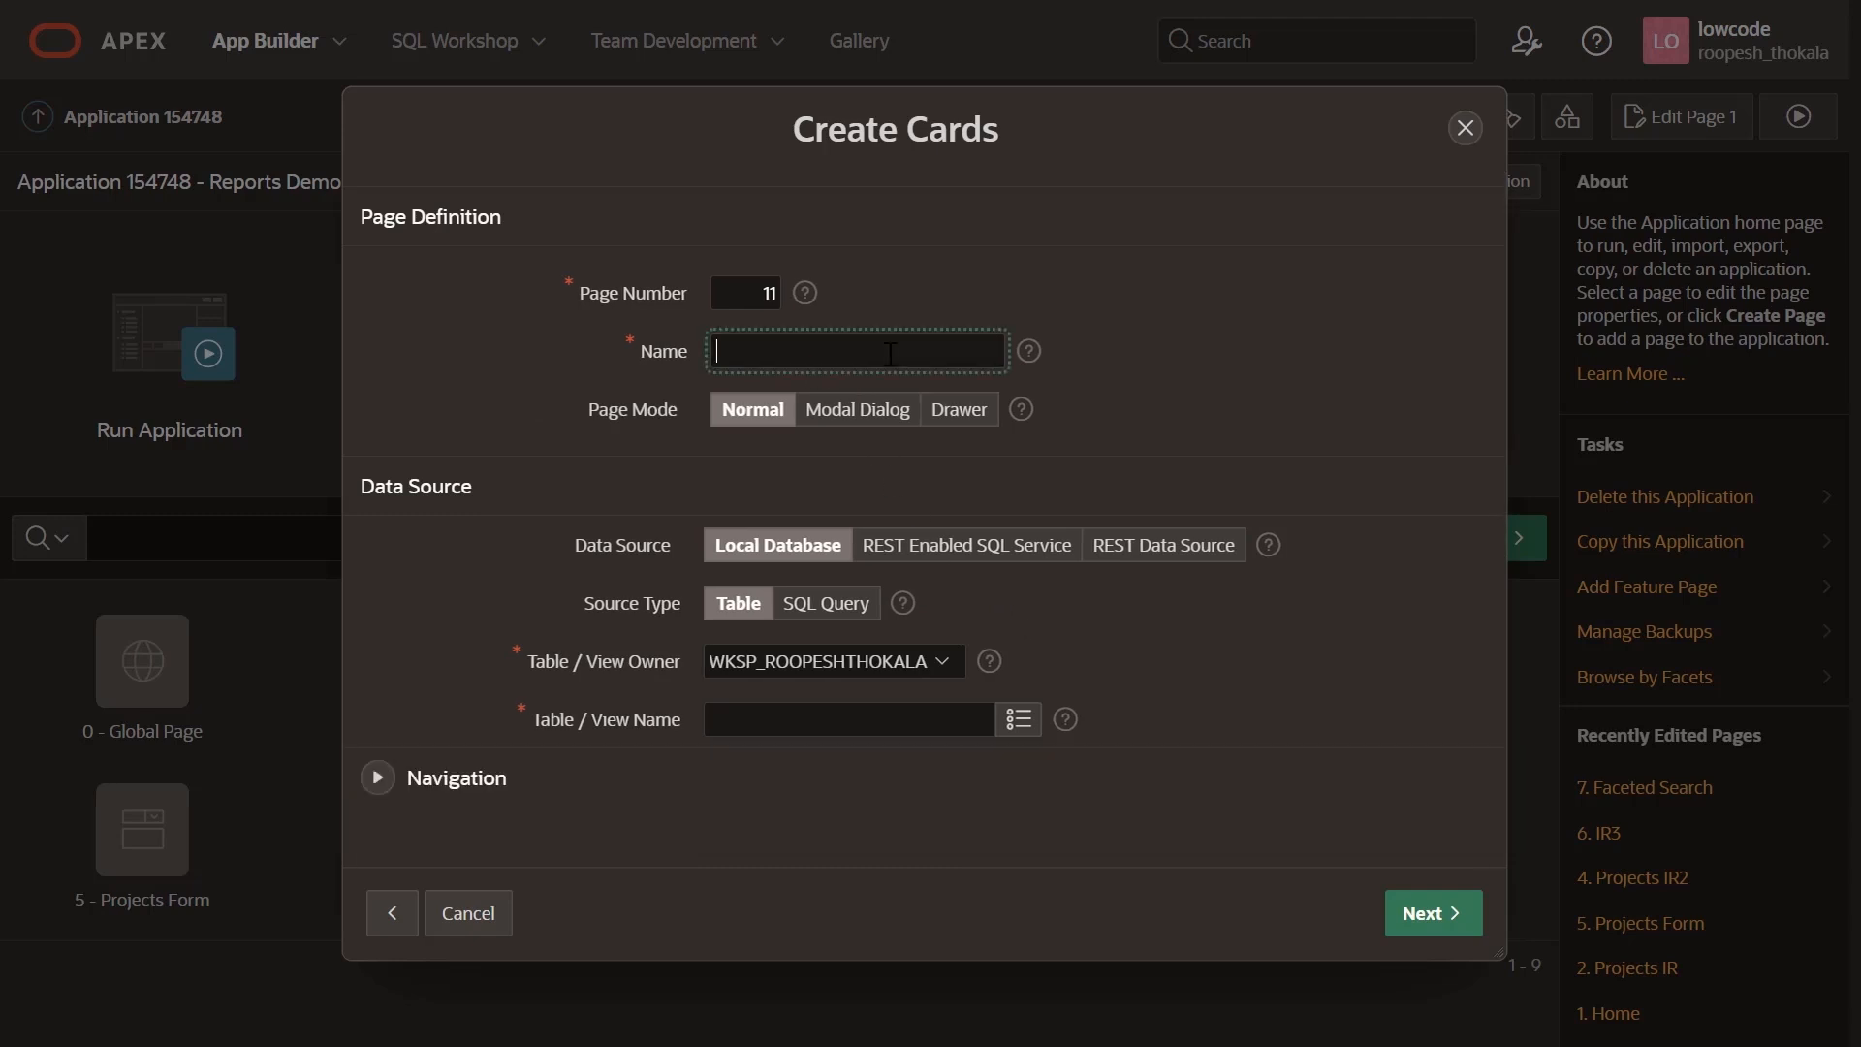
type("Cards")
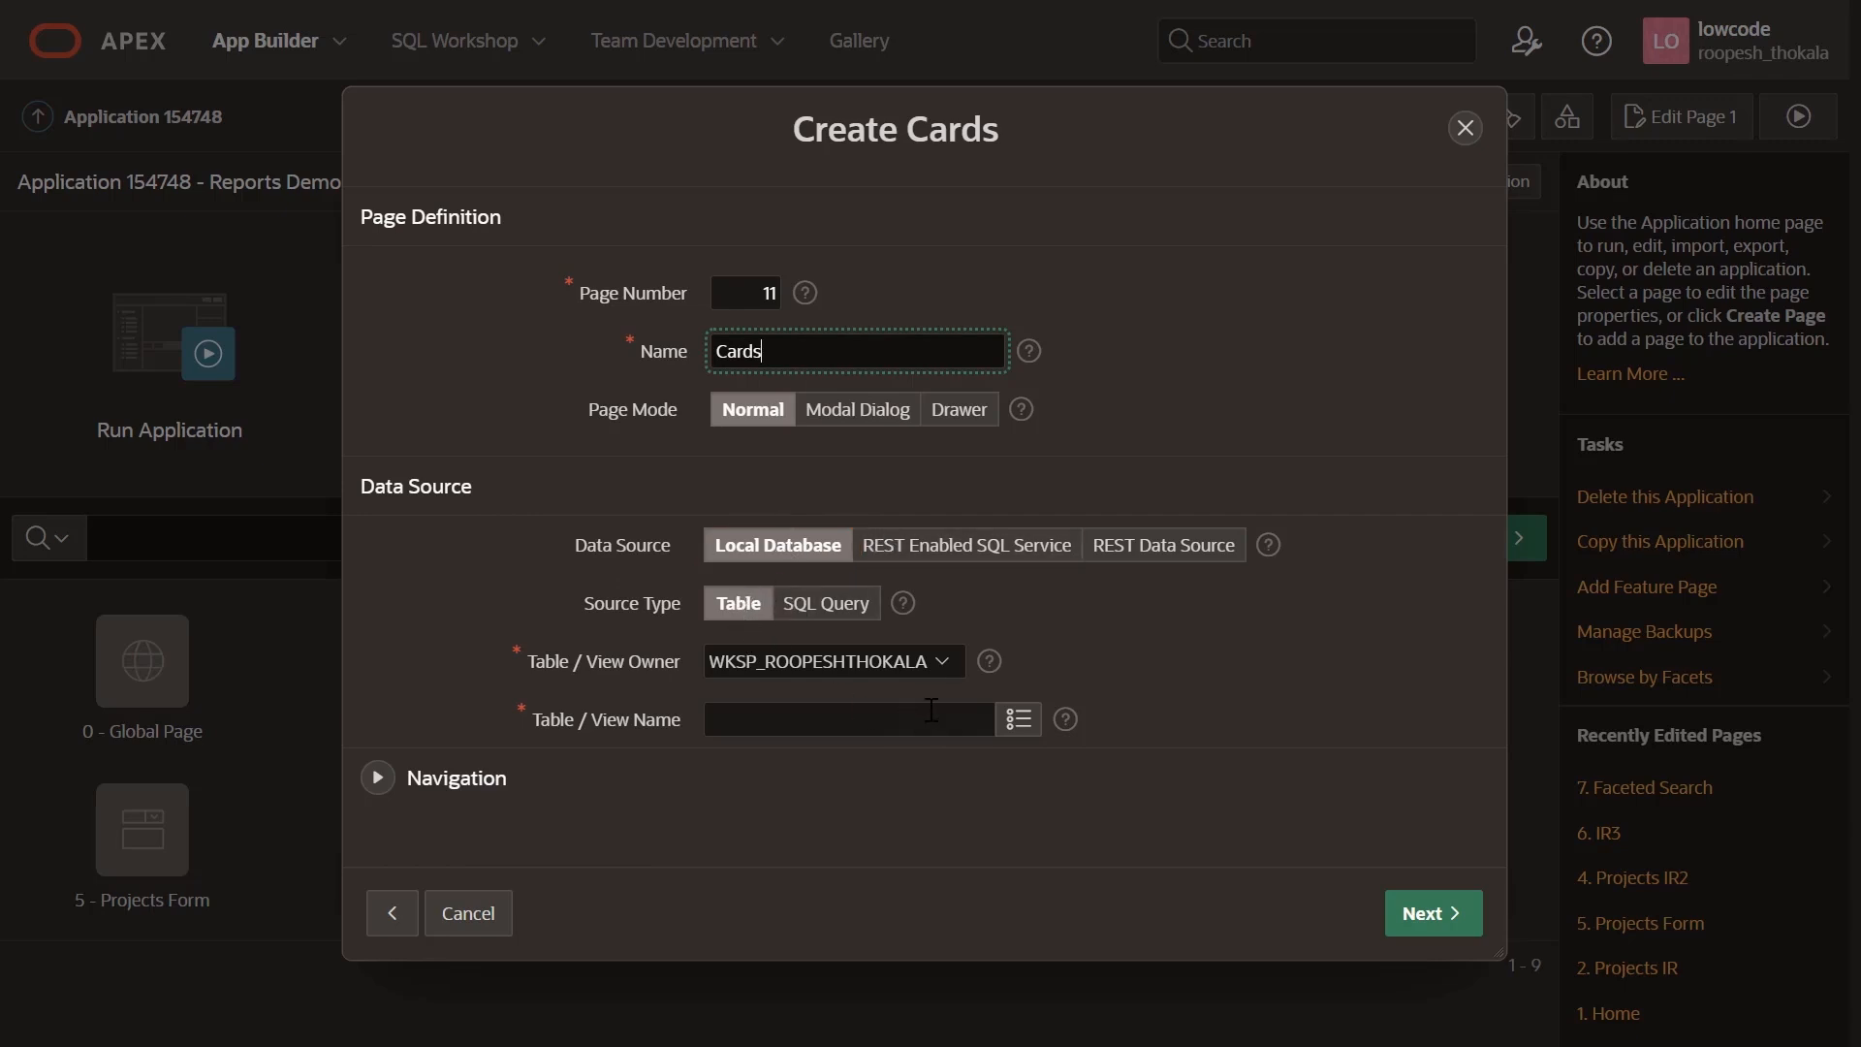
Choose the PROJECTS table as the data source for the Cards page.
left_click(1017, 719)
type("projects")
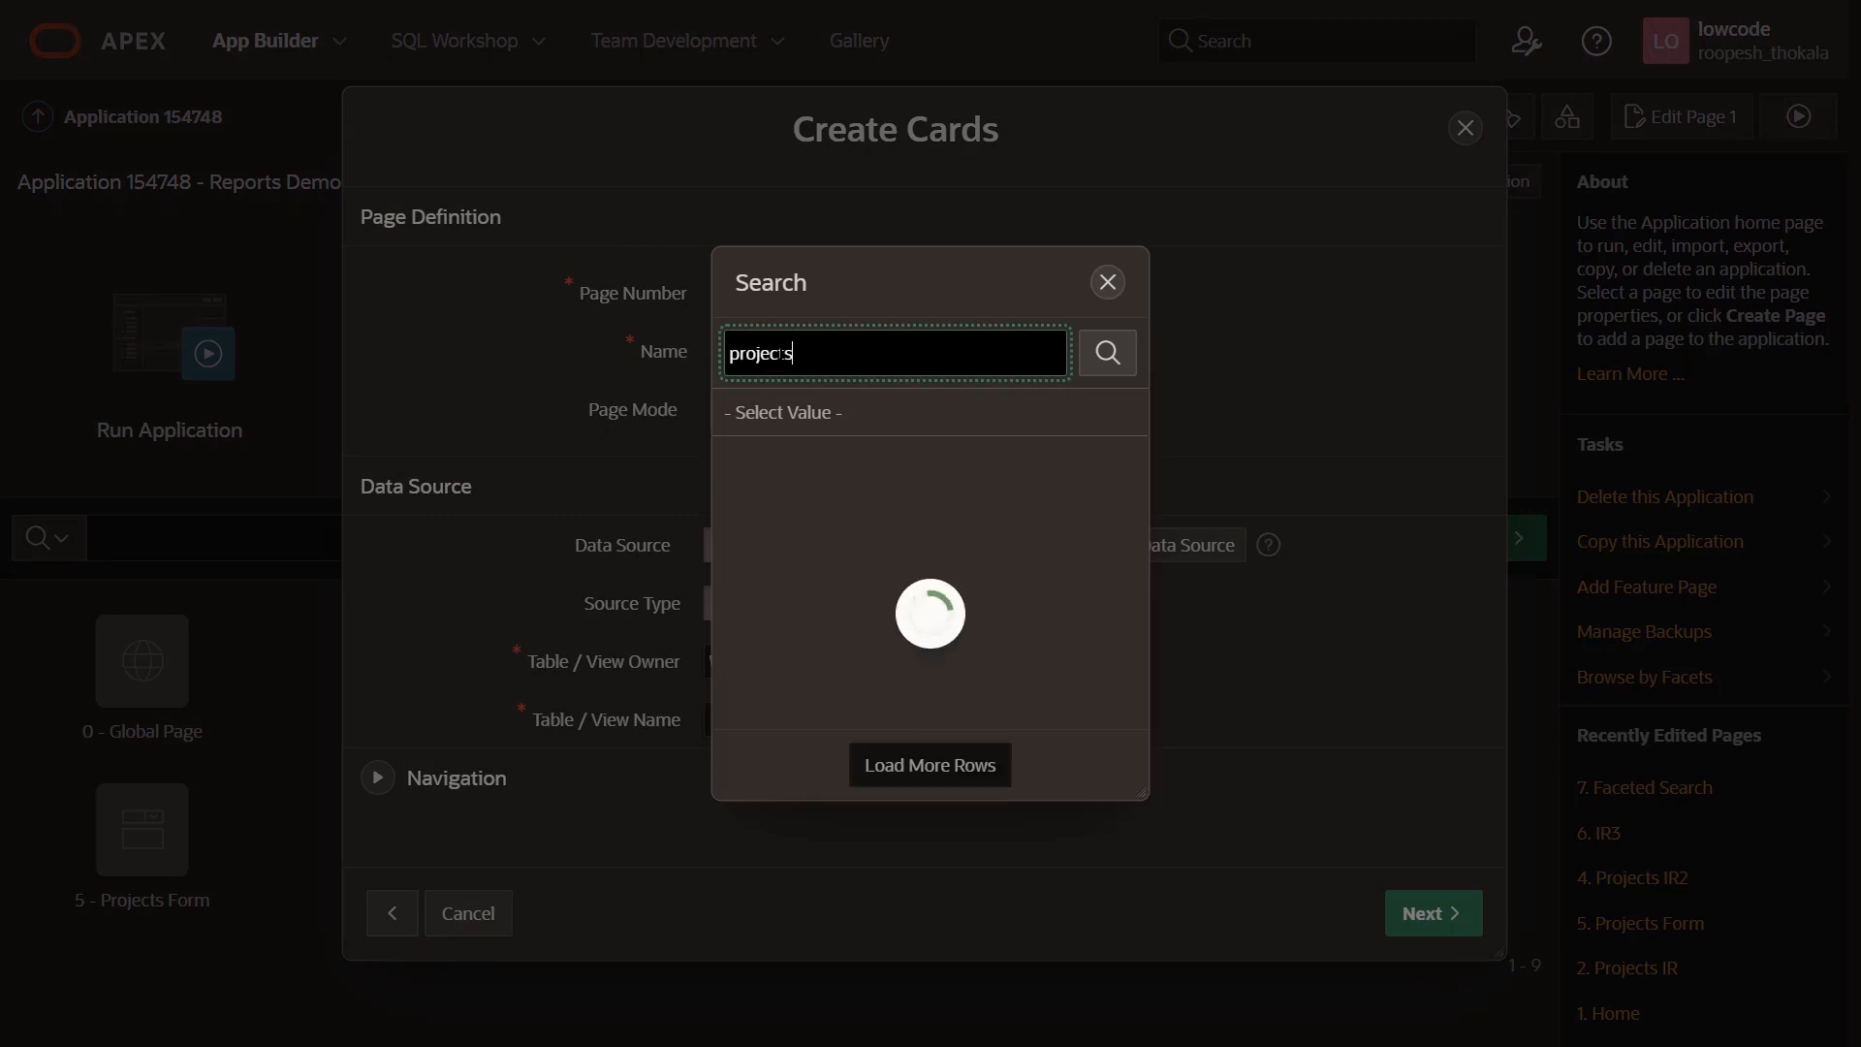
scroll(882, 580, "down", 3)
left_click(824, 661)
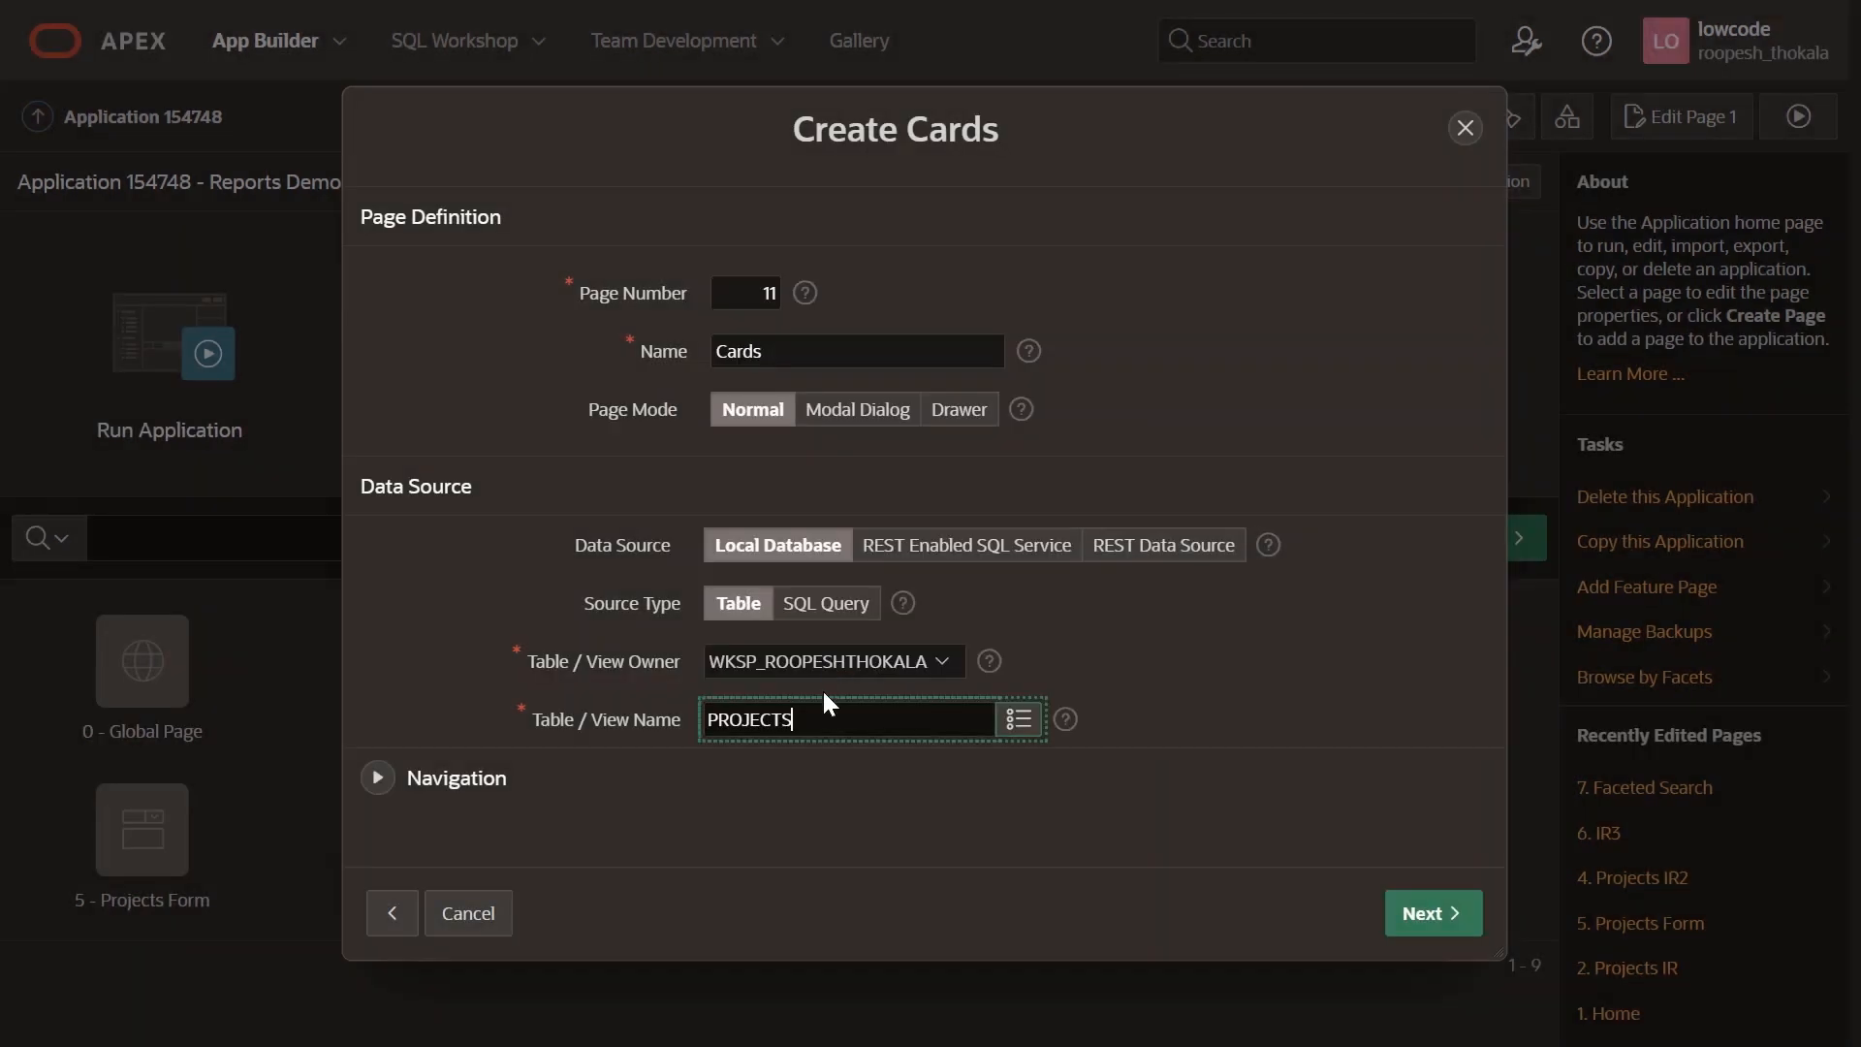
Keep the default navigation settings and create the page with the Grid layout, PROJECT as title and TASK_NAME as body column.
left_click(377, 778)
scroll(601, 795, "down", 3)
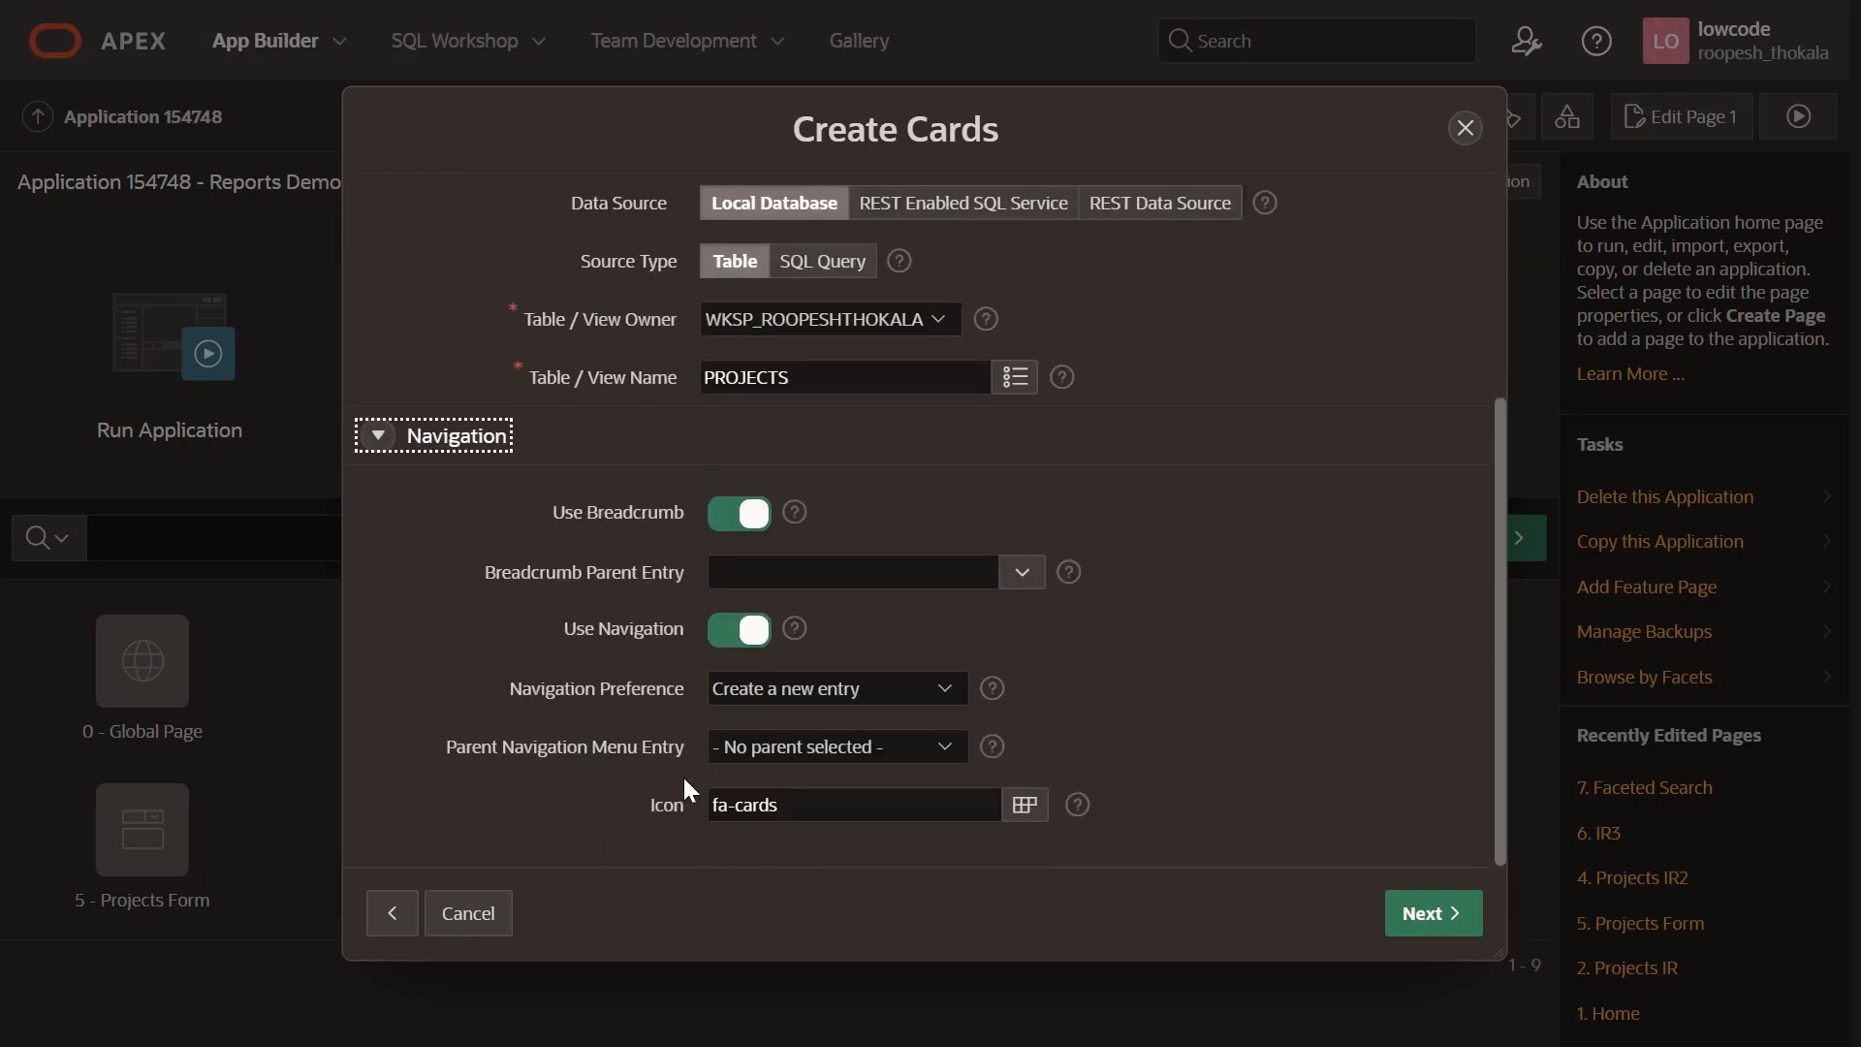
left_click(1388, 915)
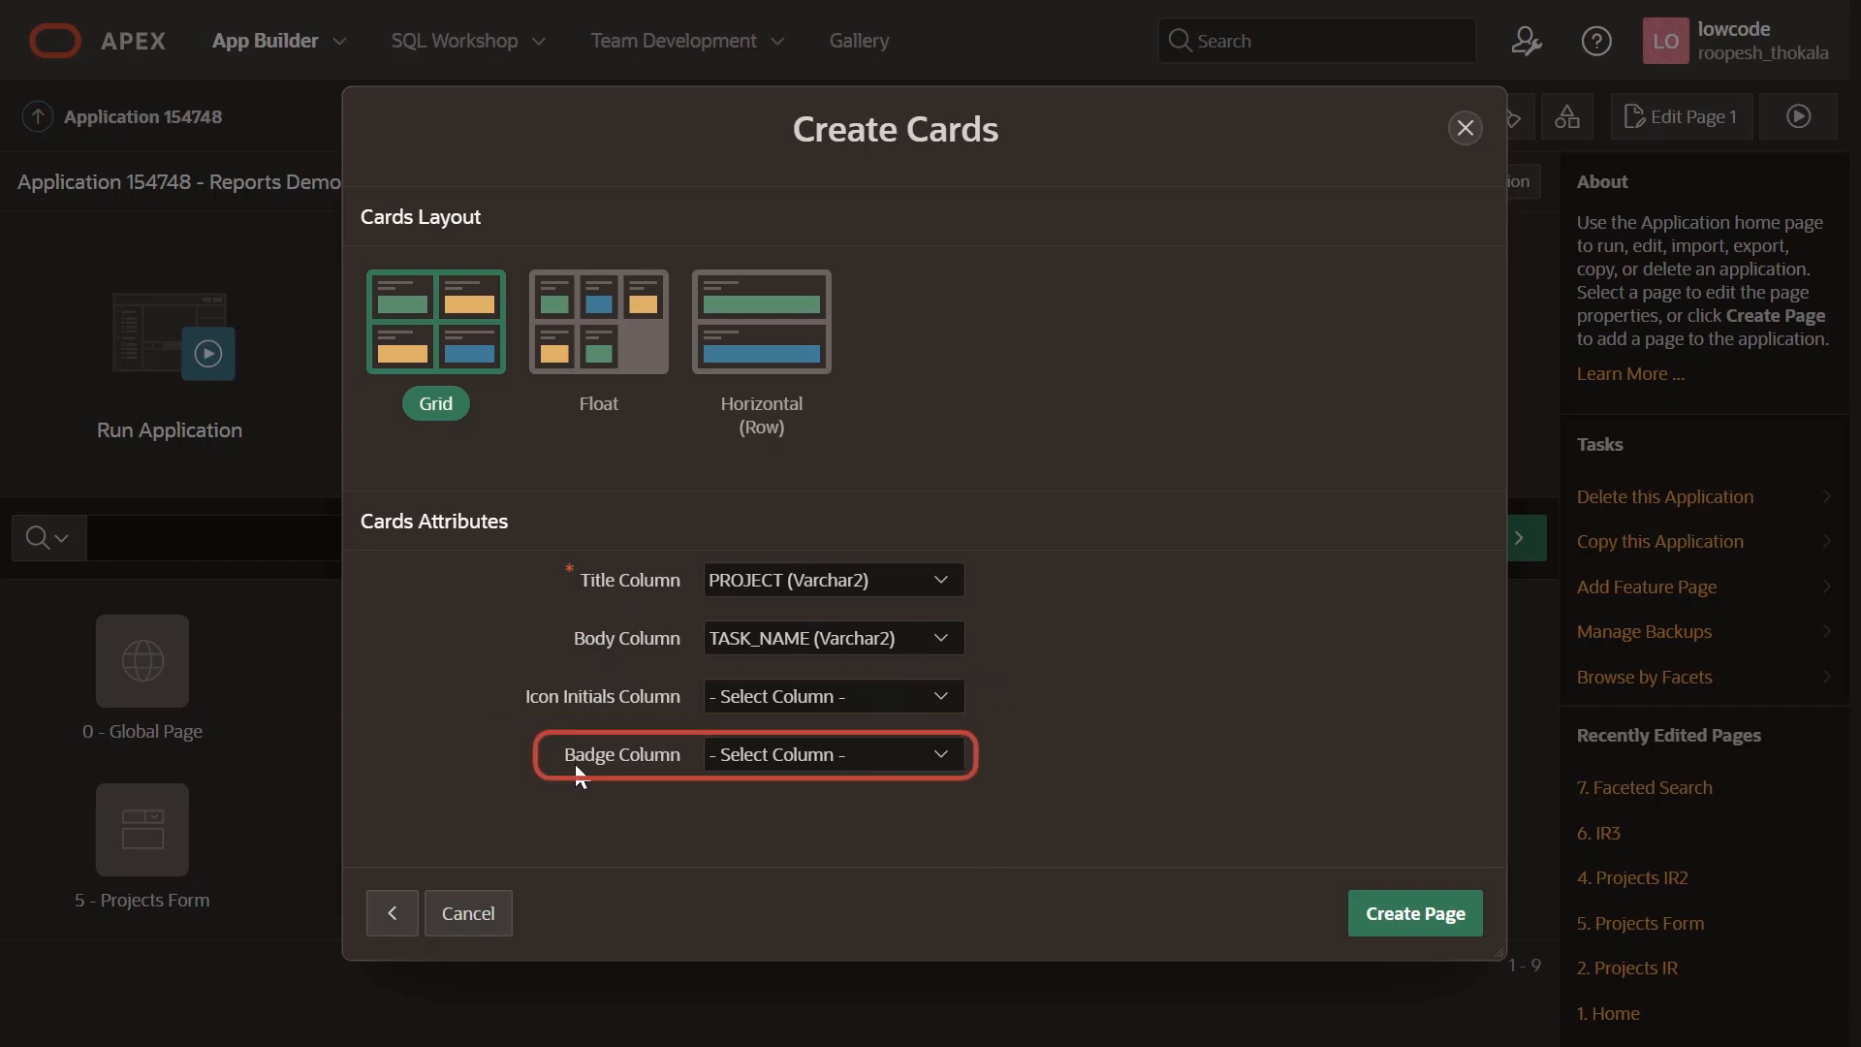
left_click(1392, 920)
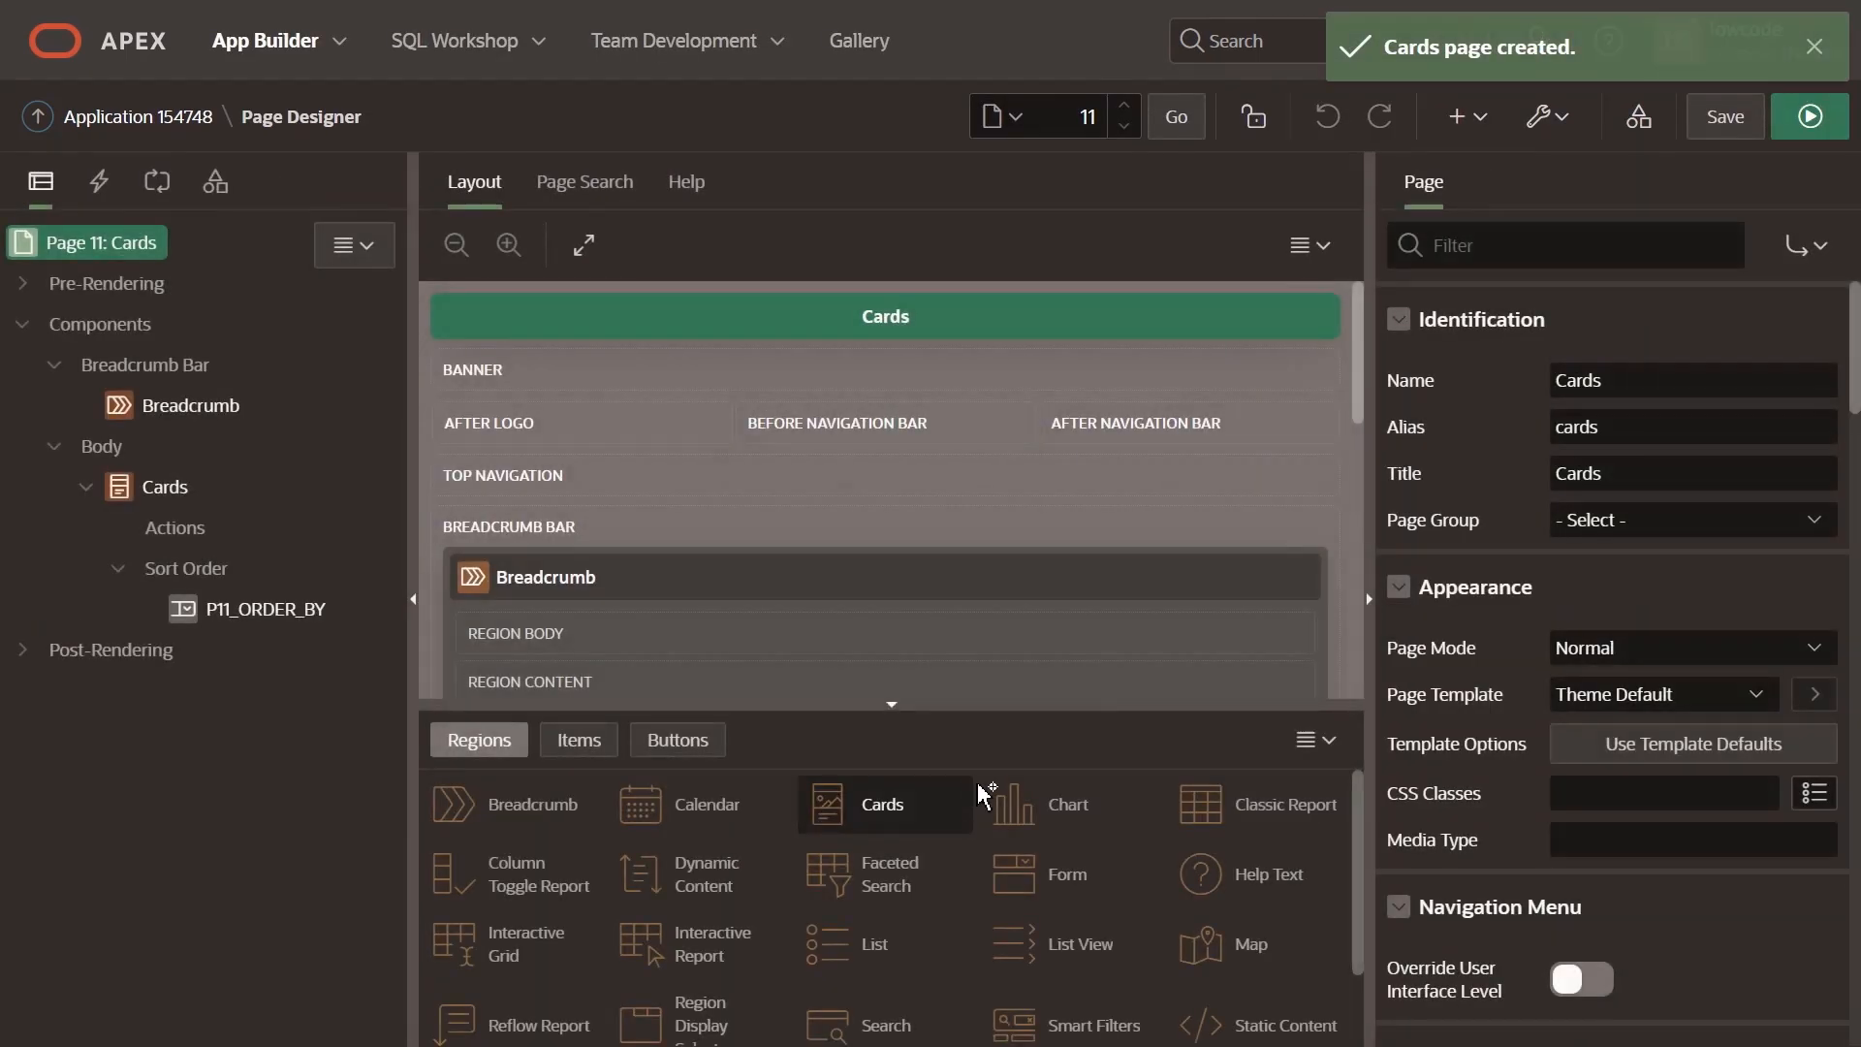
Run the Cards page to preview it and return to Page Designer to display the Cards region's attributes.
left_click(1800, 138)
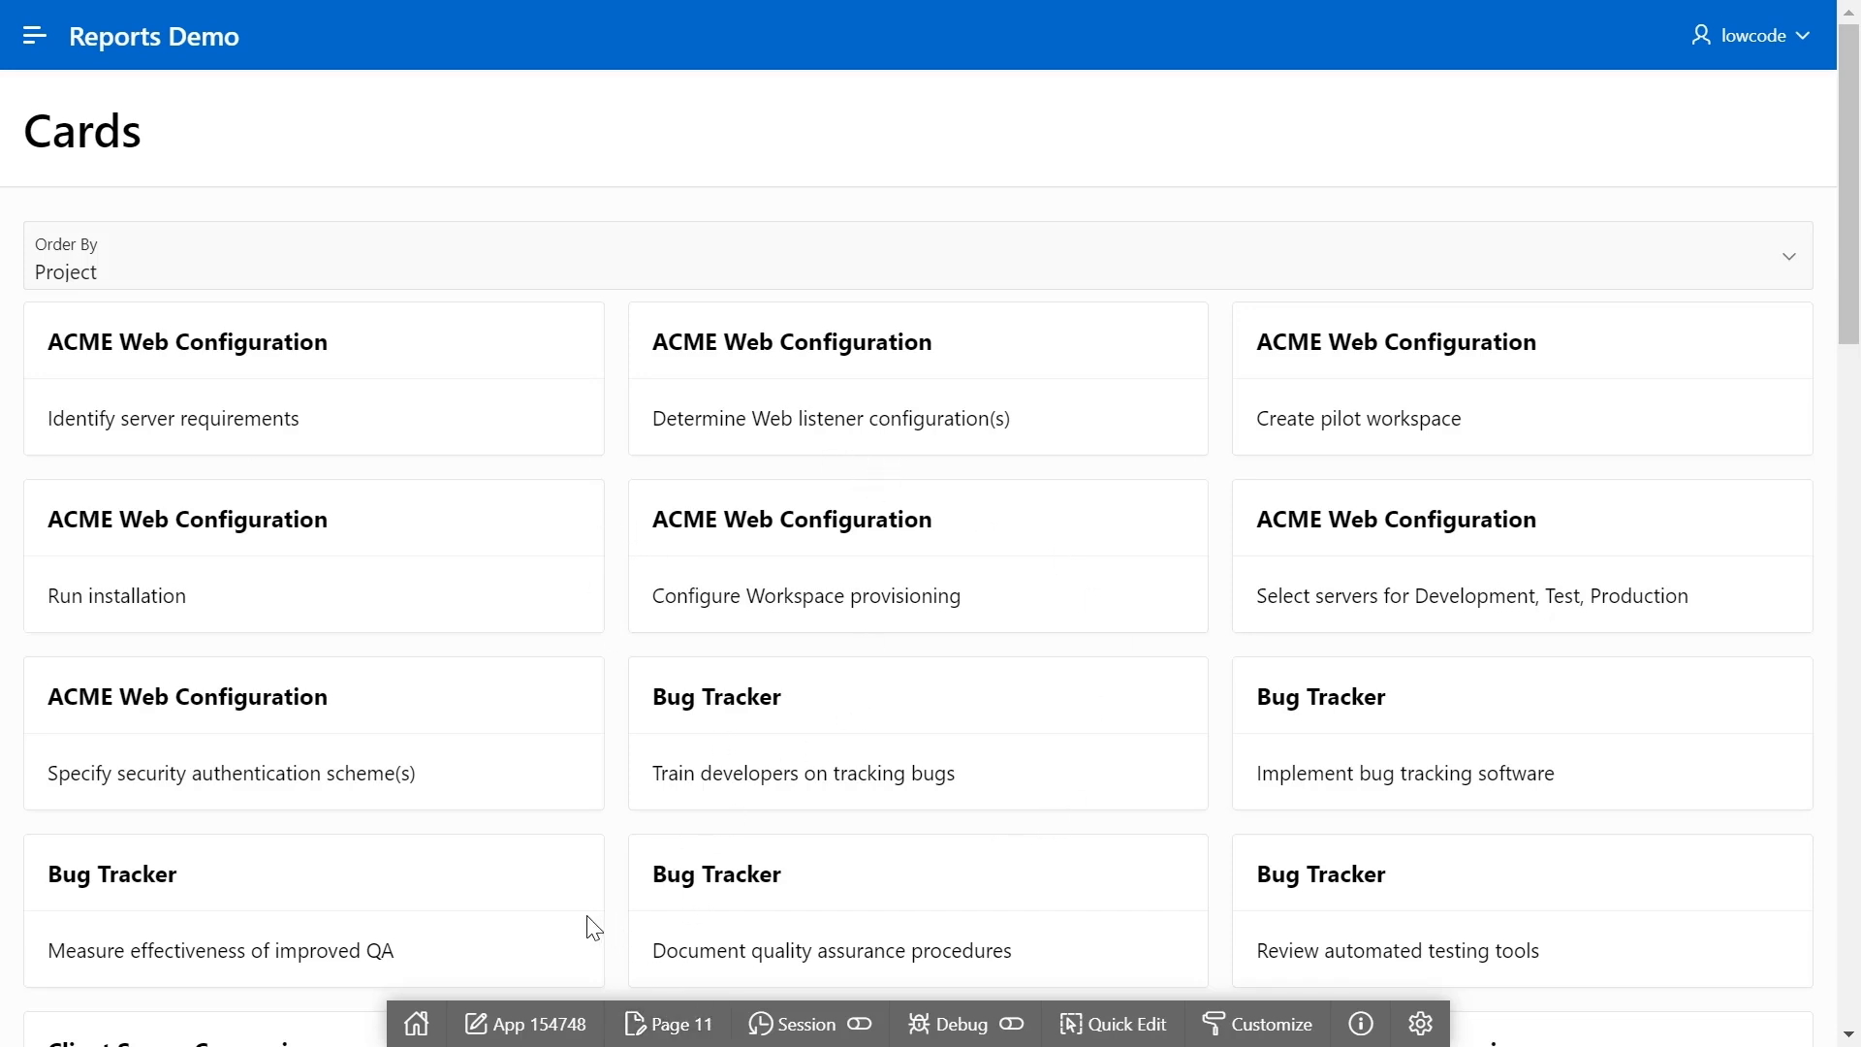
left_click(676, 1027)
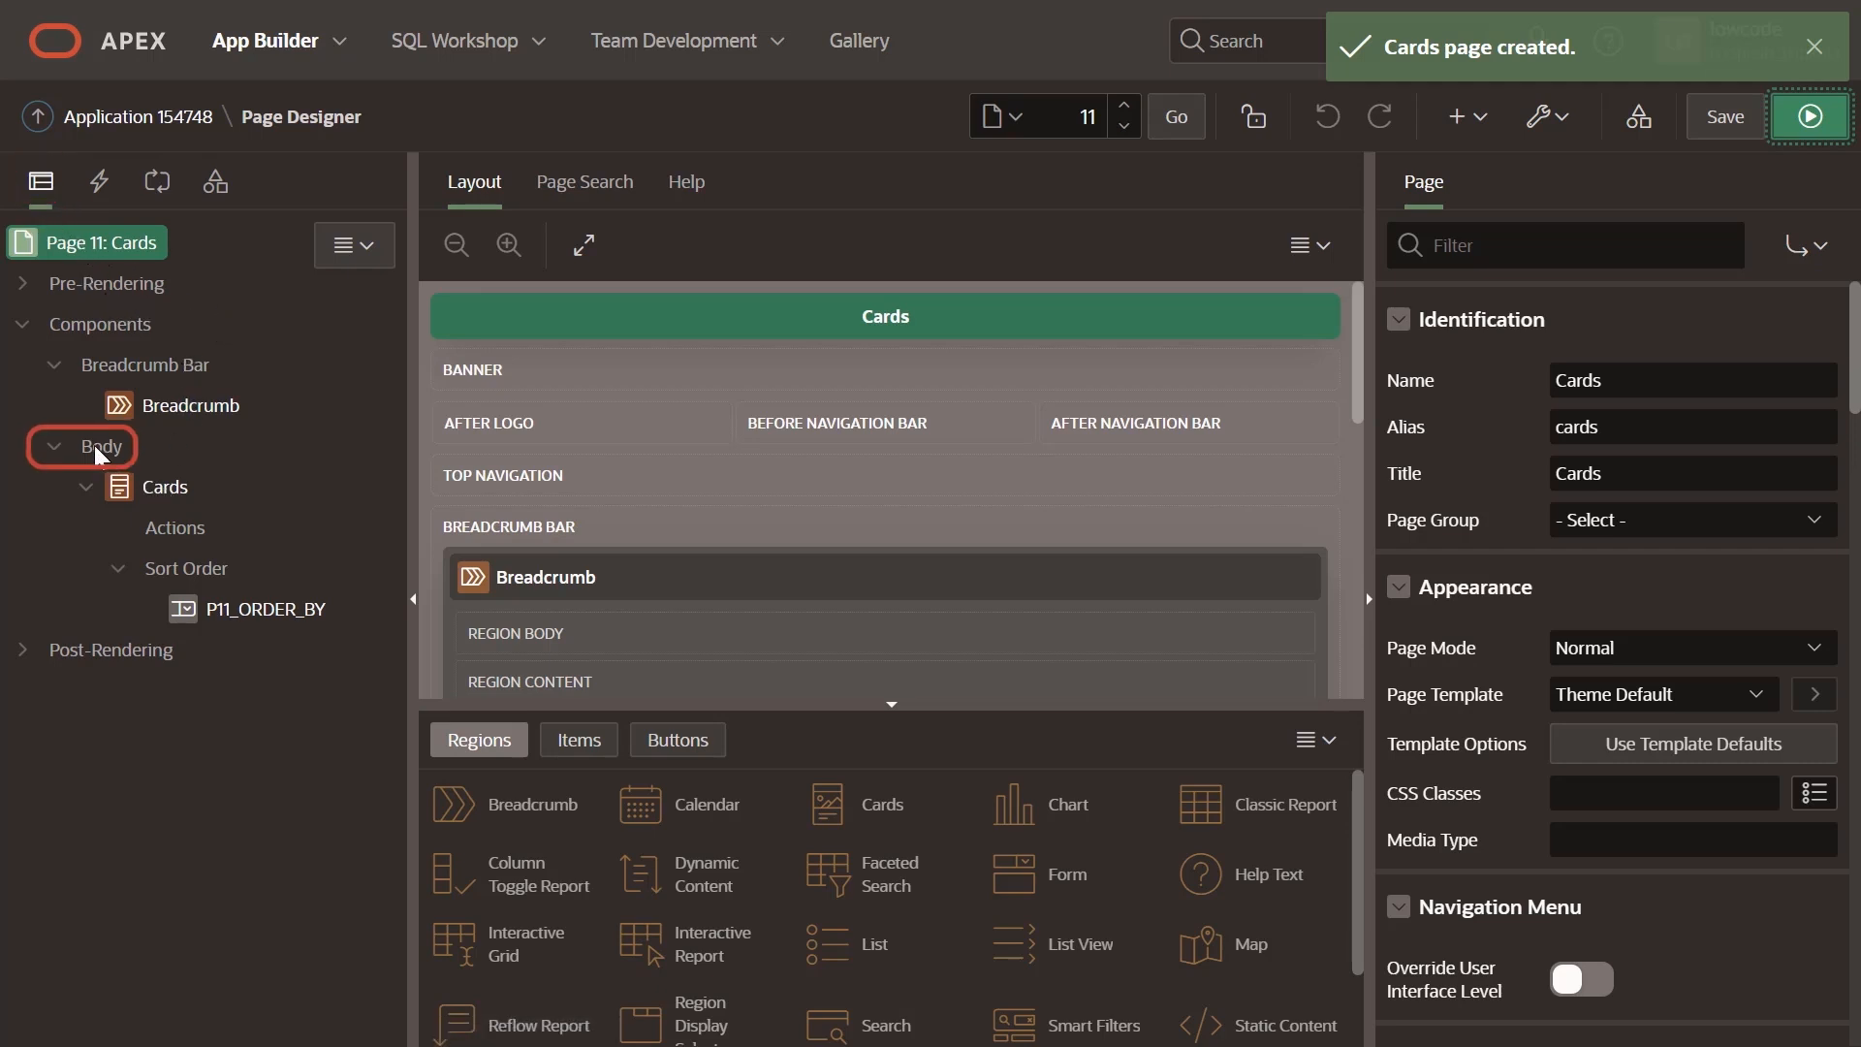
left_click(173, 486)
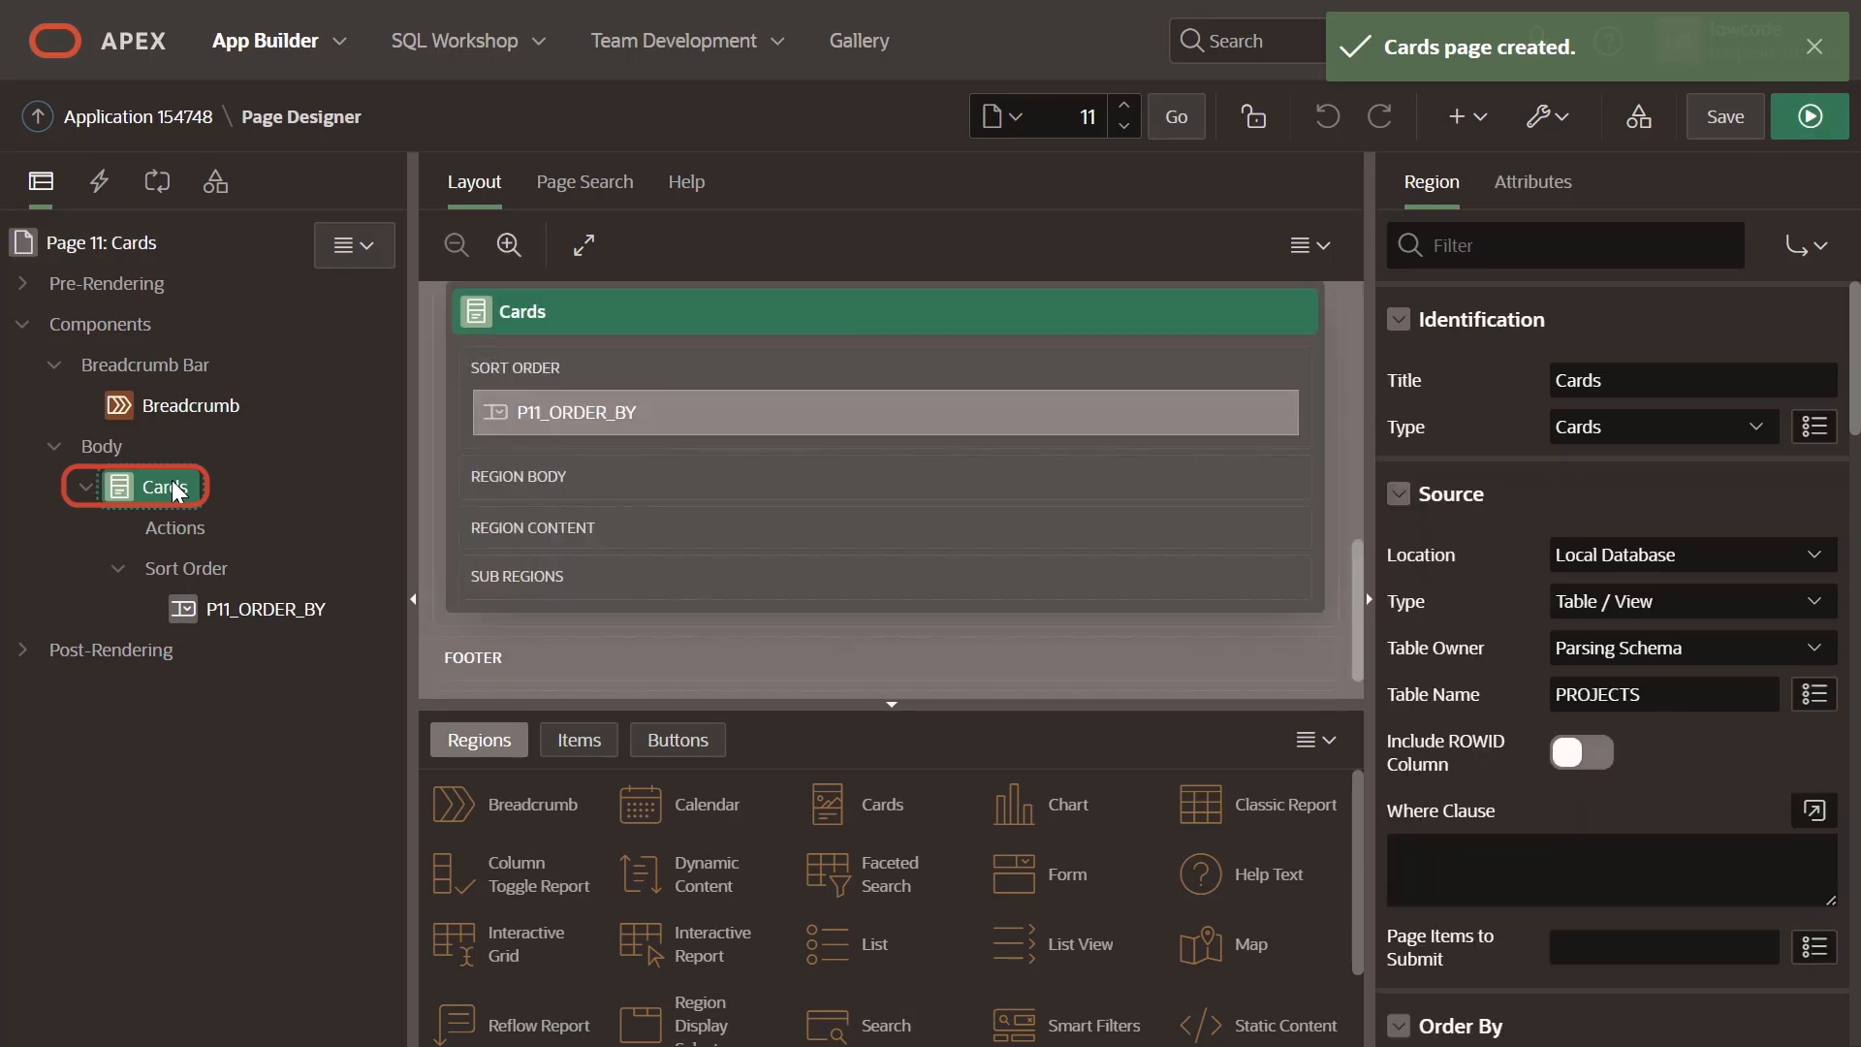
left_click(1548, 193)
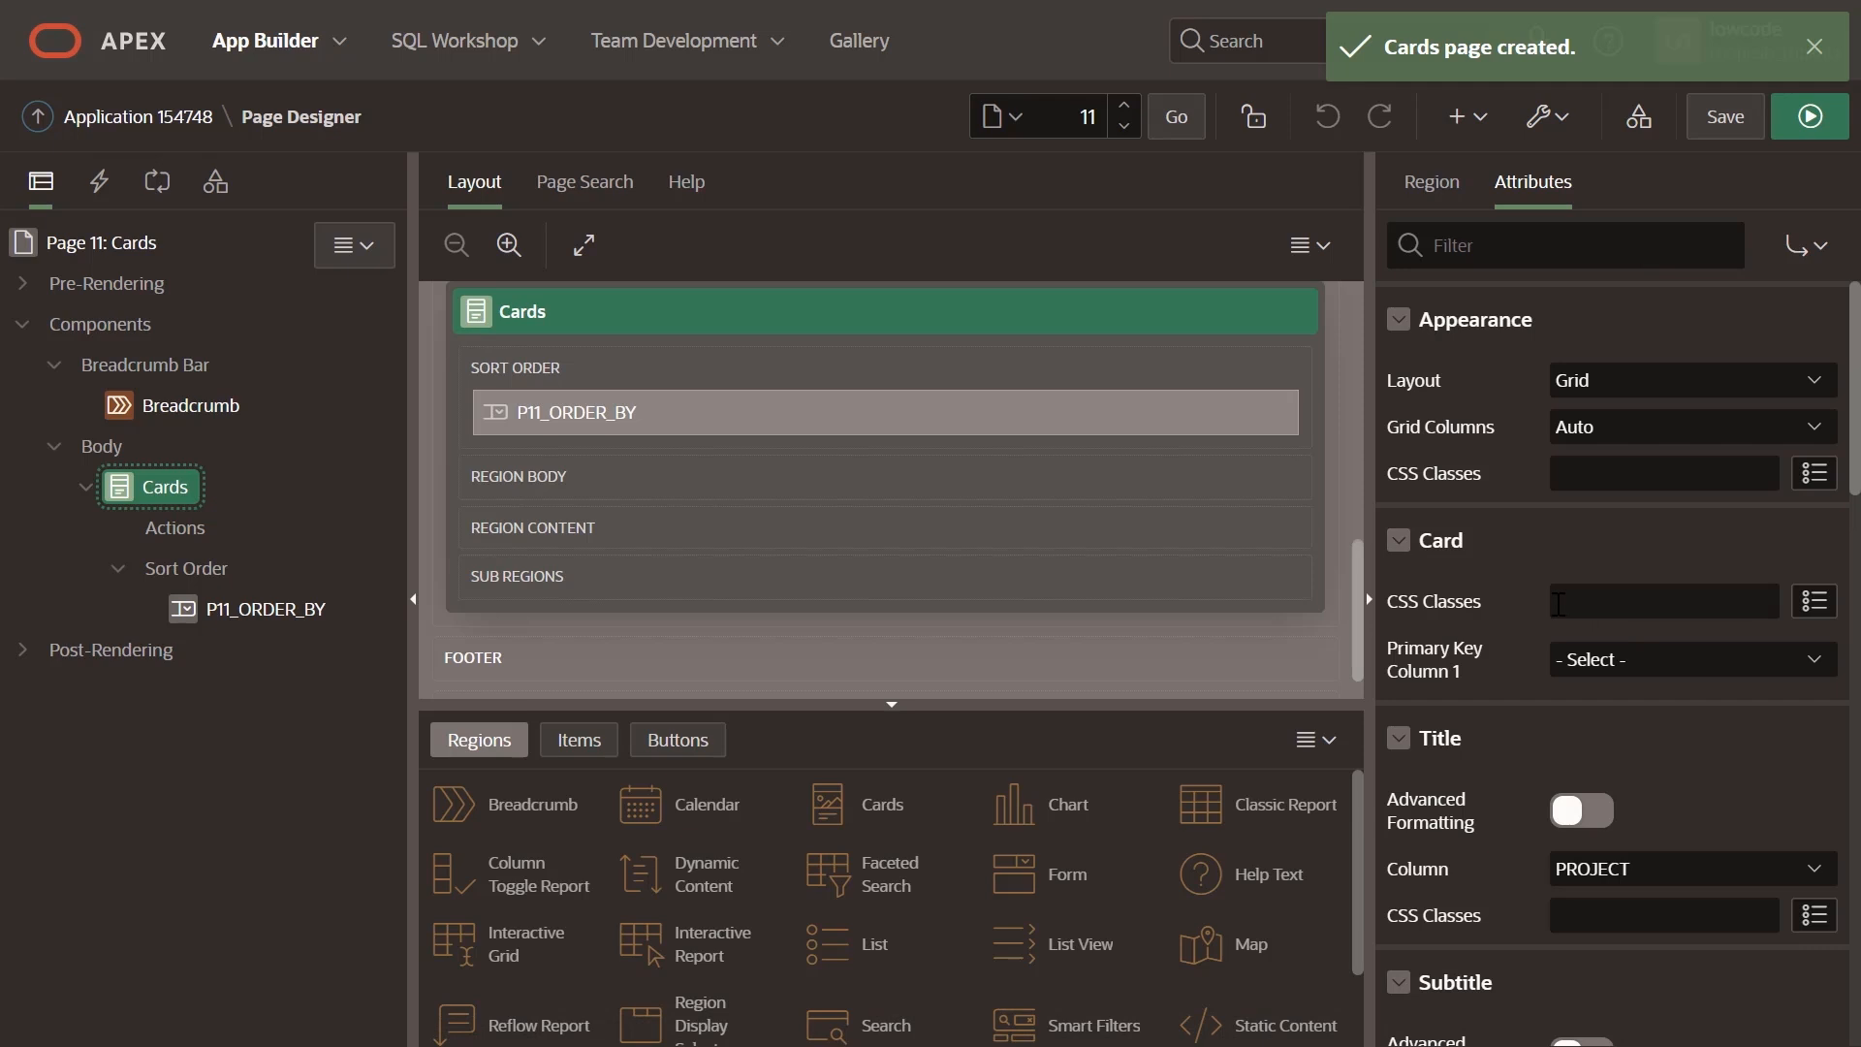
Look through the Cards region's attributes and filter them by "title".
scroll(1558, 611, "down", 4)
scroll(1551, 621, "up", 4)
left_click(1486, 248)
type("title")
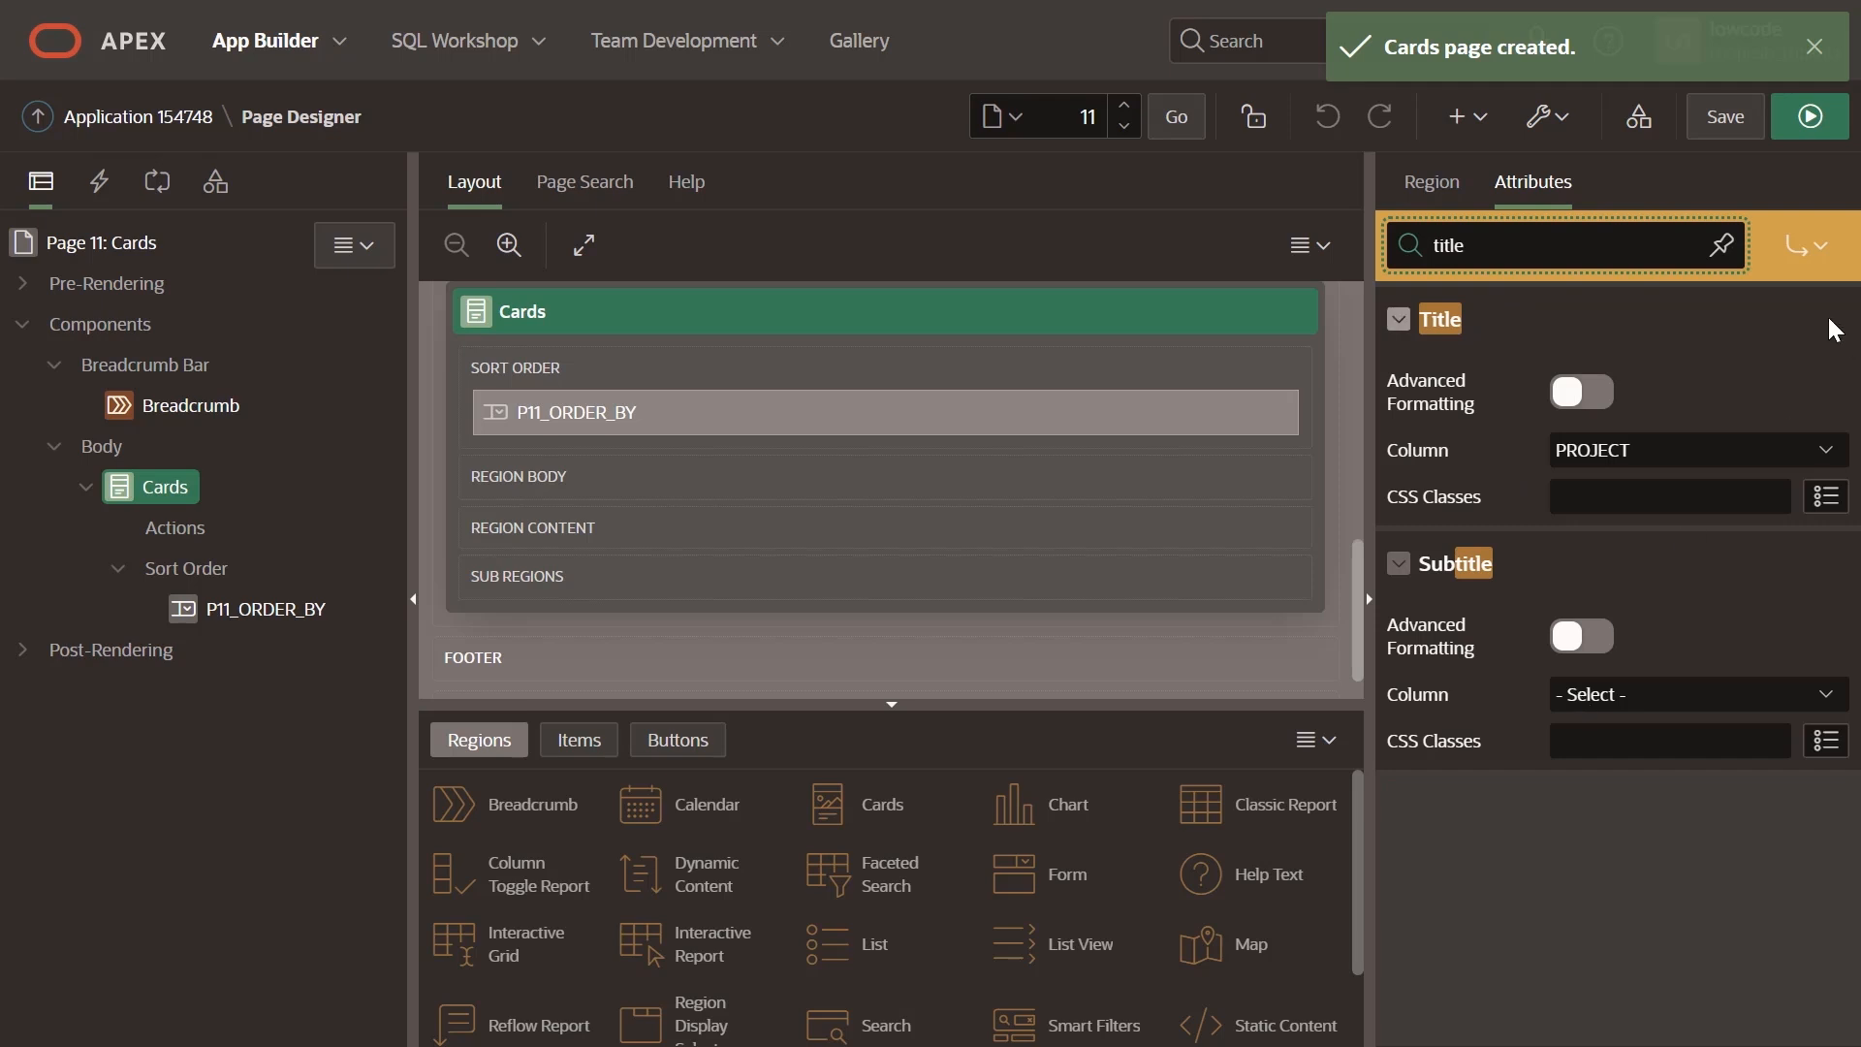
Show only the Body attribute group, expand all groups again, and examine the region's Appearance, Card, Title and Subtitle settings.
left_click(1826, 258)
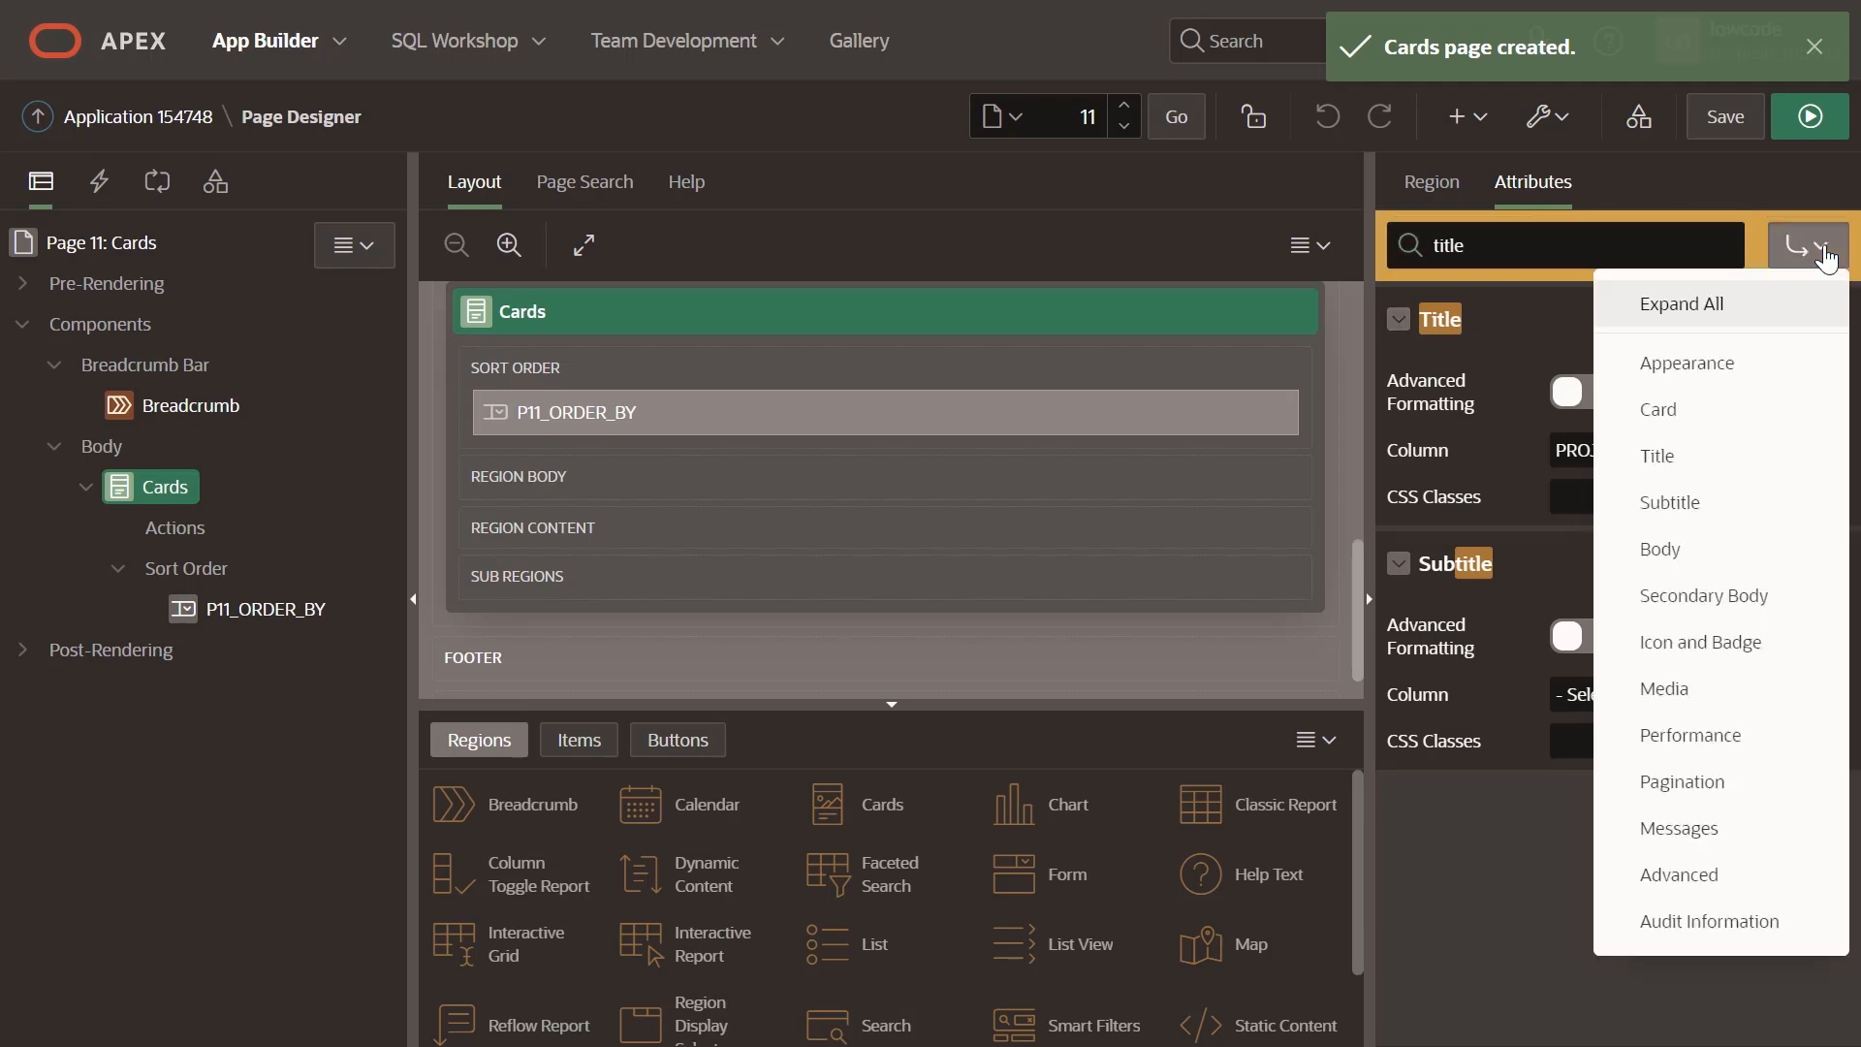
left_click(1711, 562)
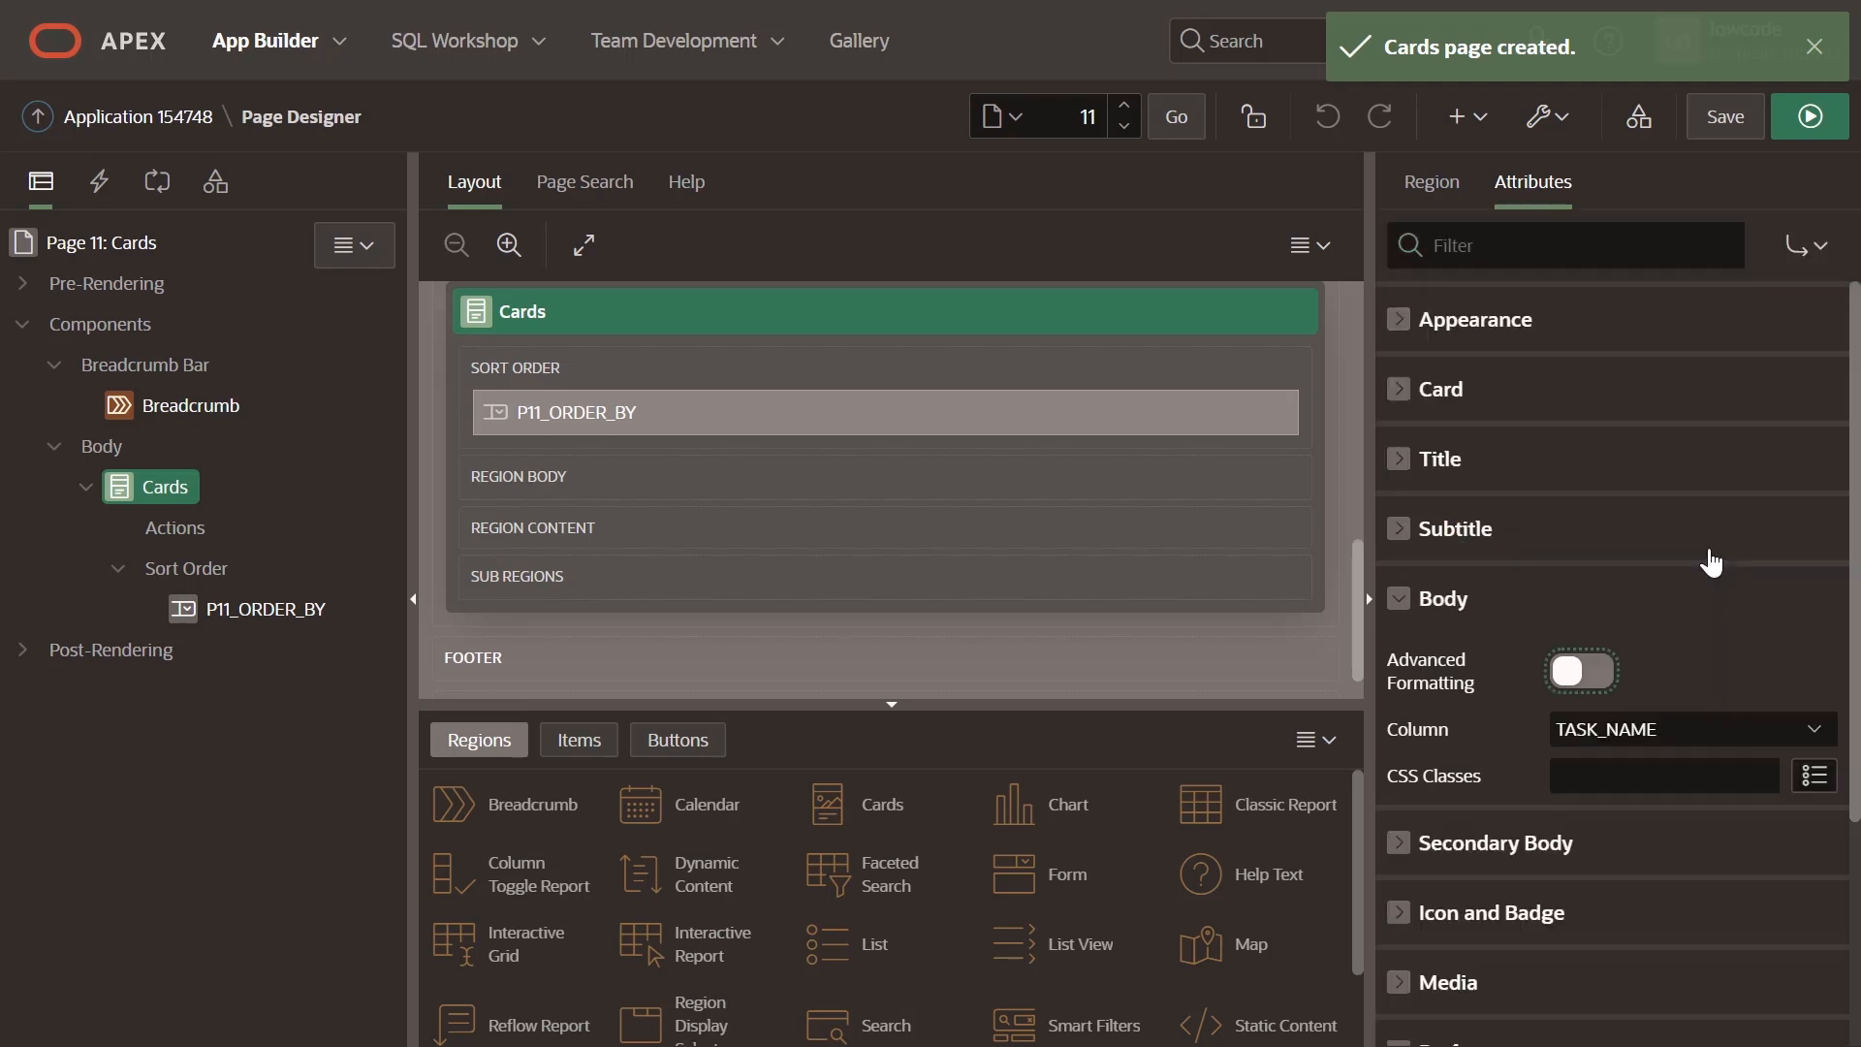
left_click(1830, 251)
left_click(1744, 299)
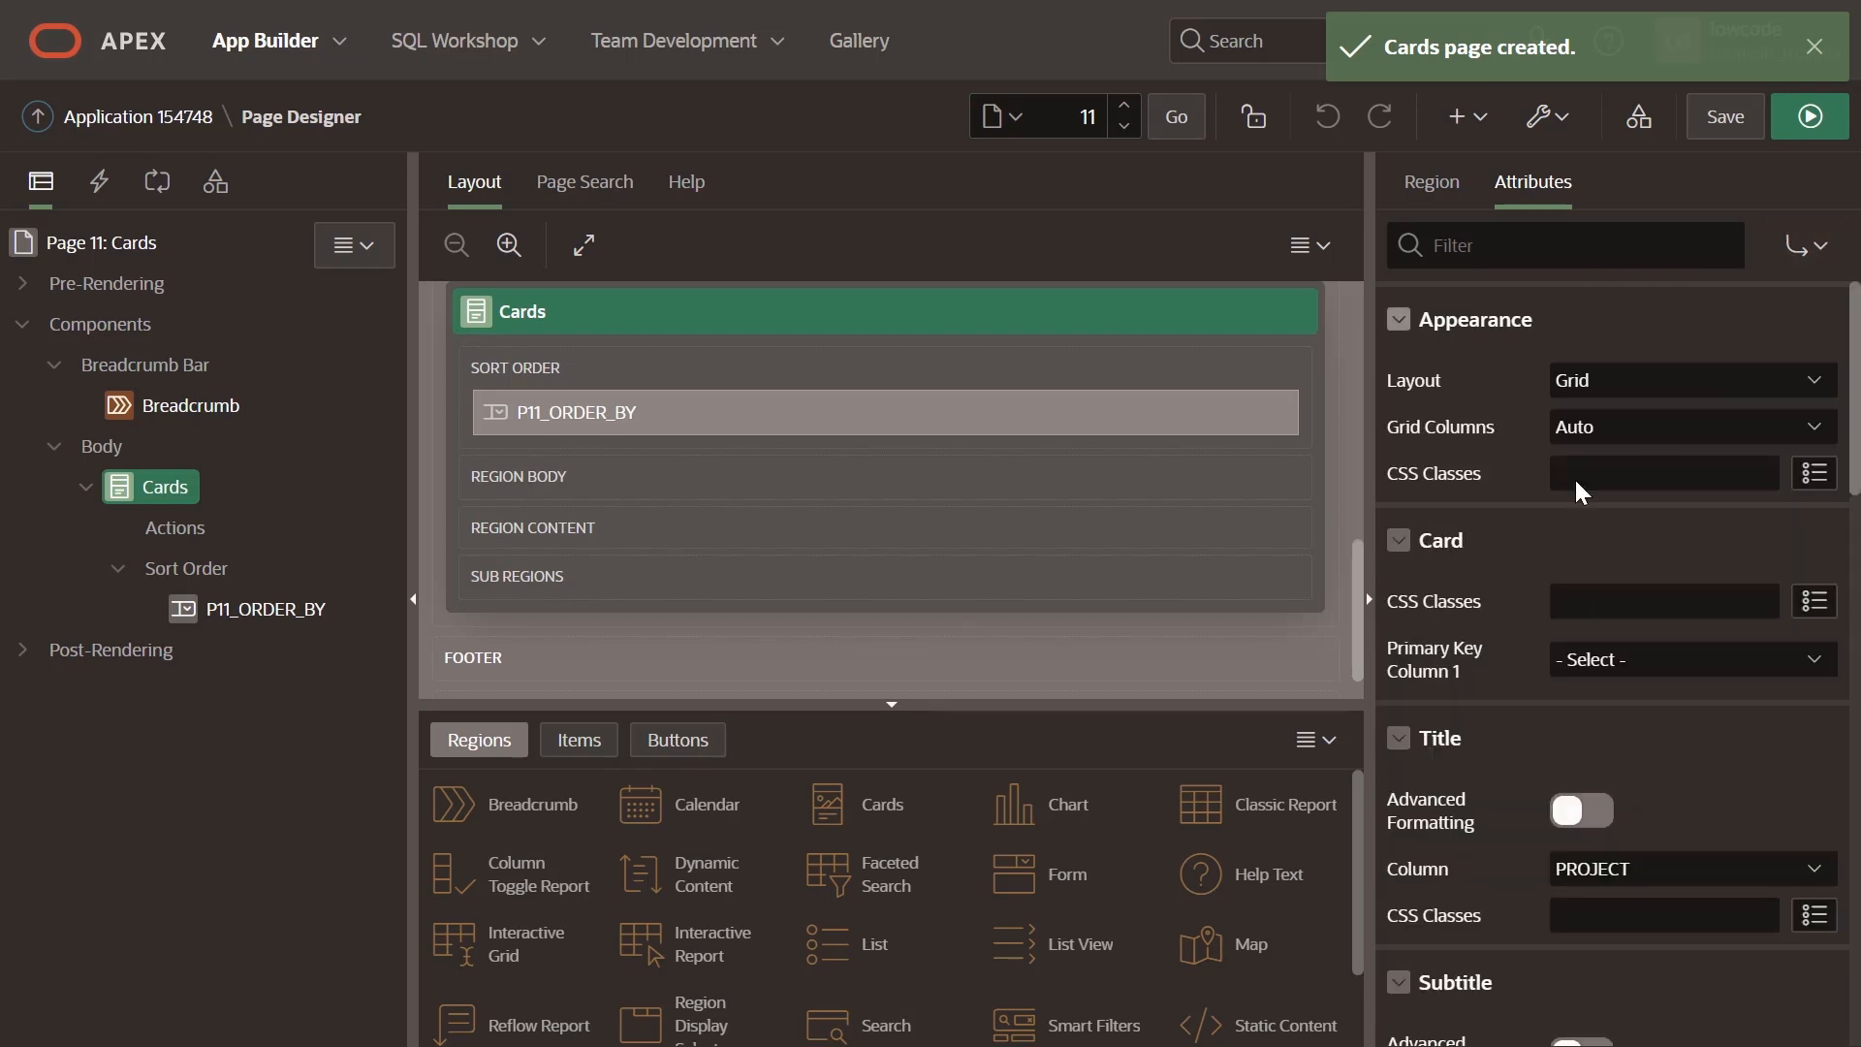
scroll(1539, 441, "down", 1)
scroll(1454, 434, "up", 1)
scroll(1627, 639, "down", 2)
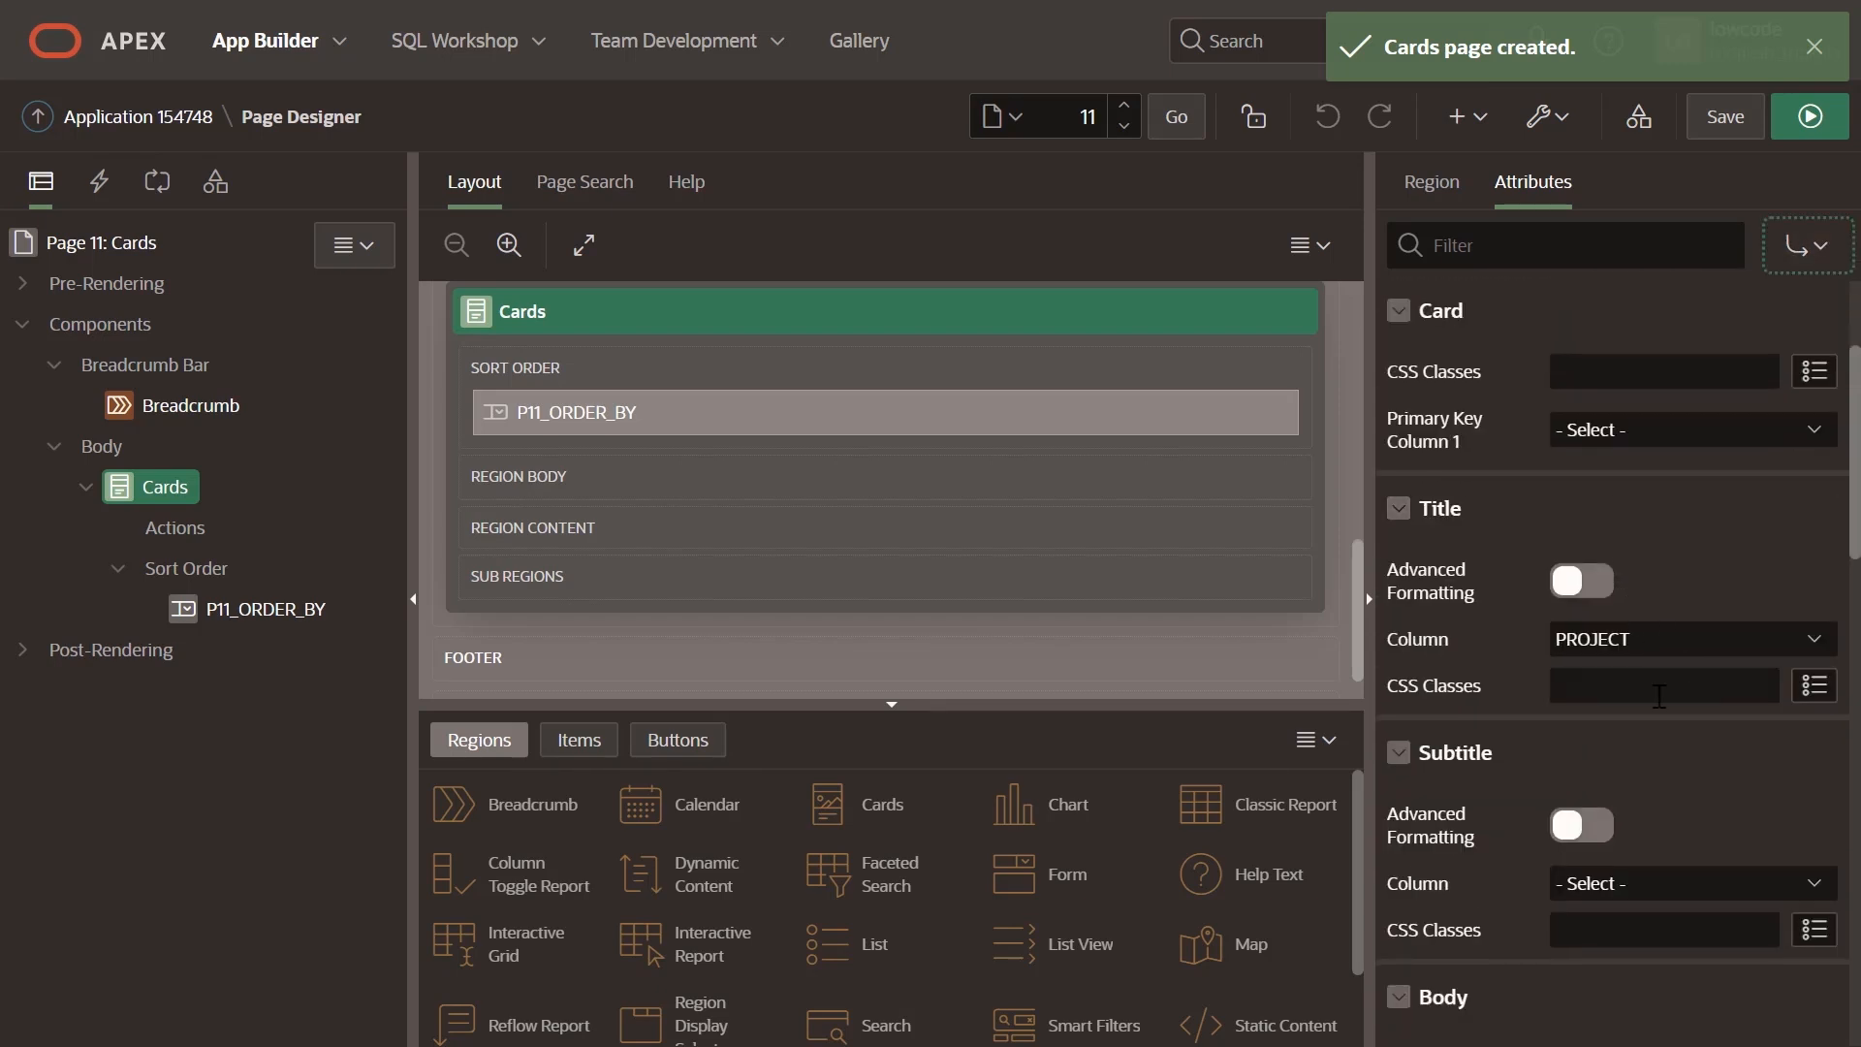
Set the Cards region's Subtitle column to TASK_NAME and its Body column to STATUS.
scroll(1452, 562, "down", 1)
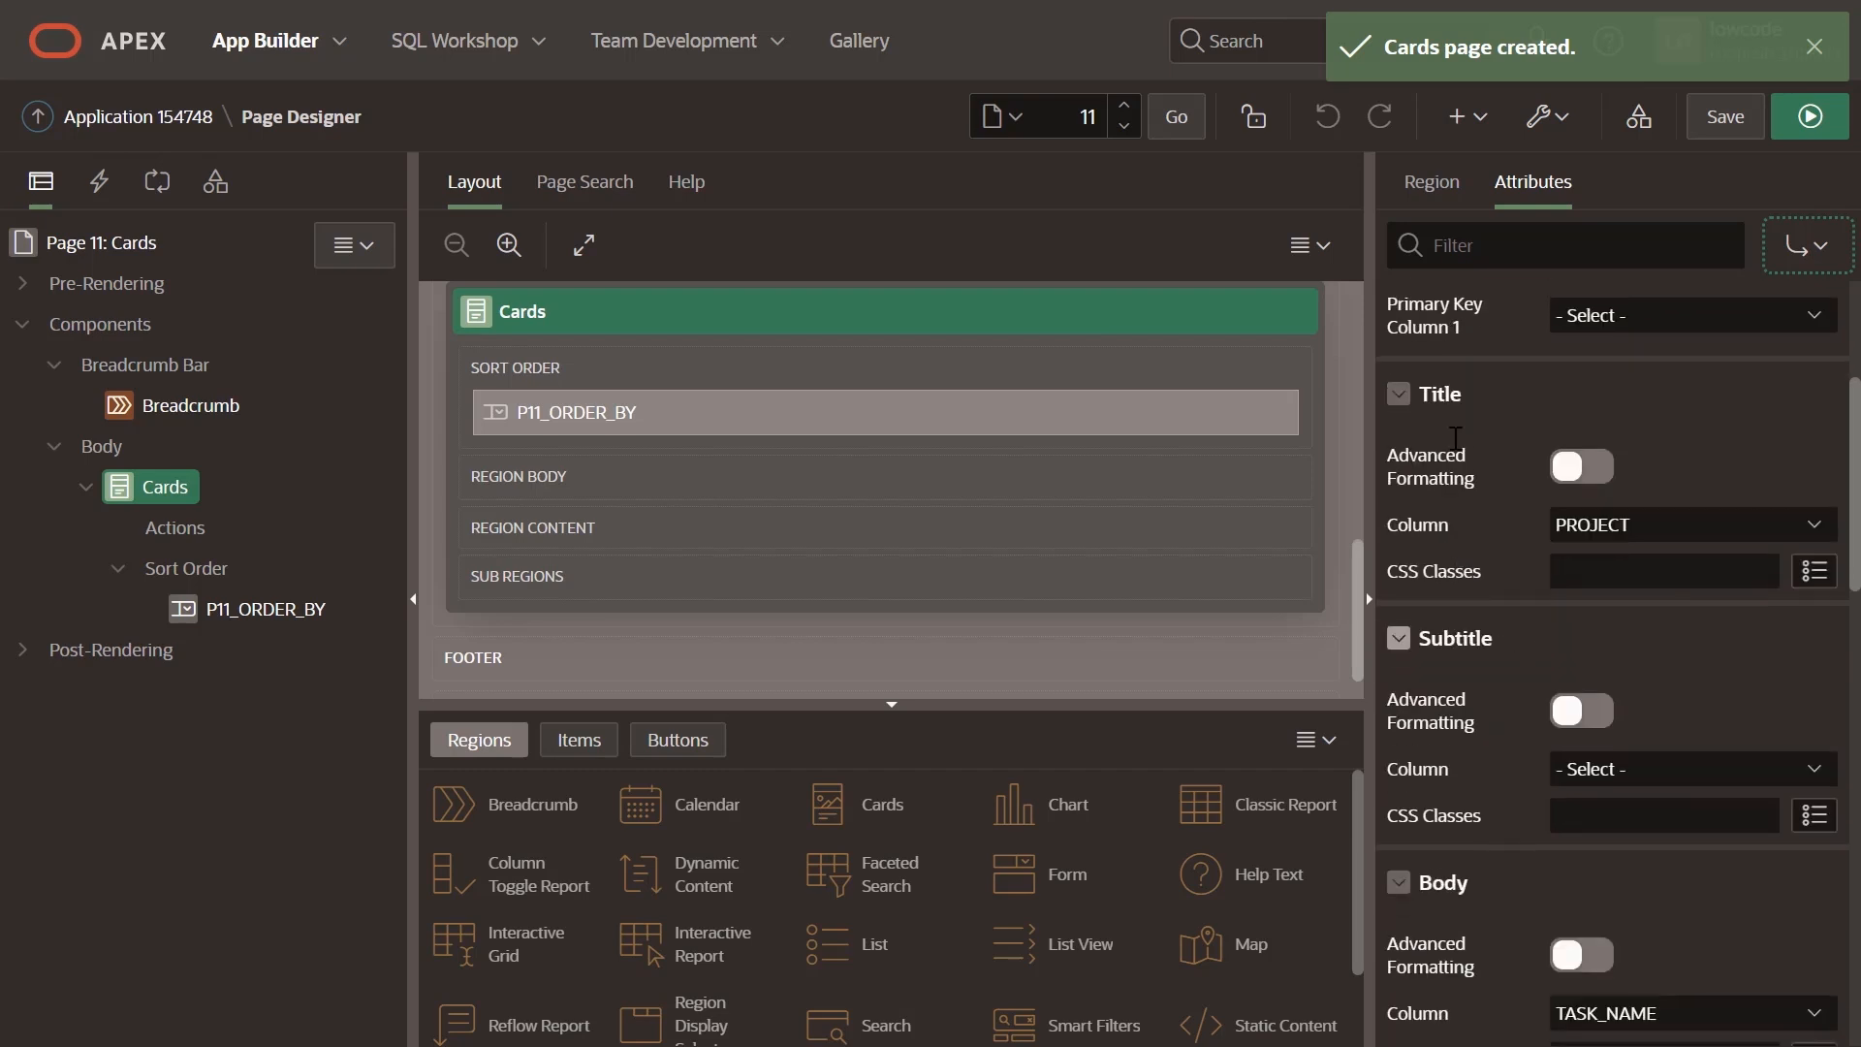
scroll(1556, 778, "down", 1)
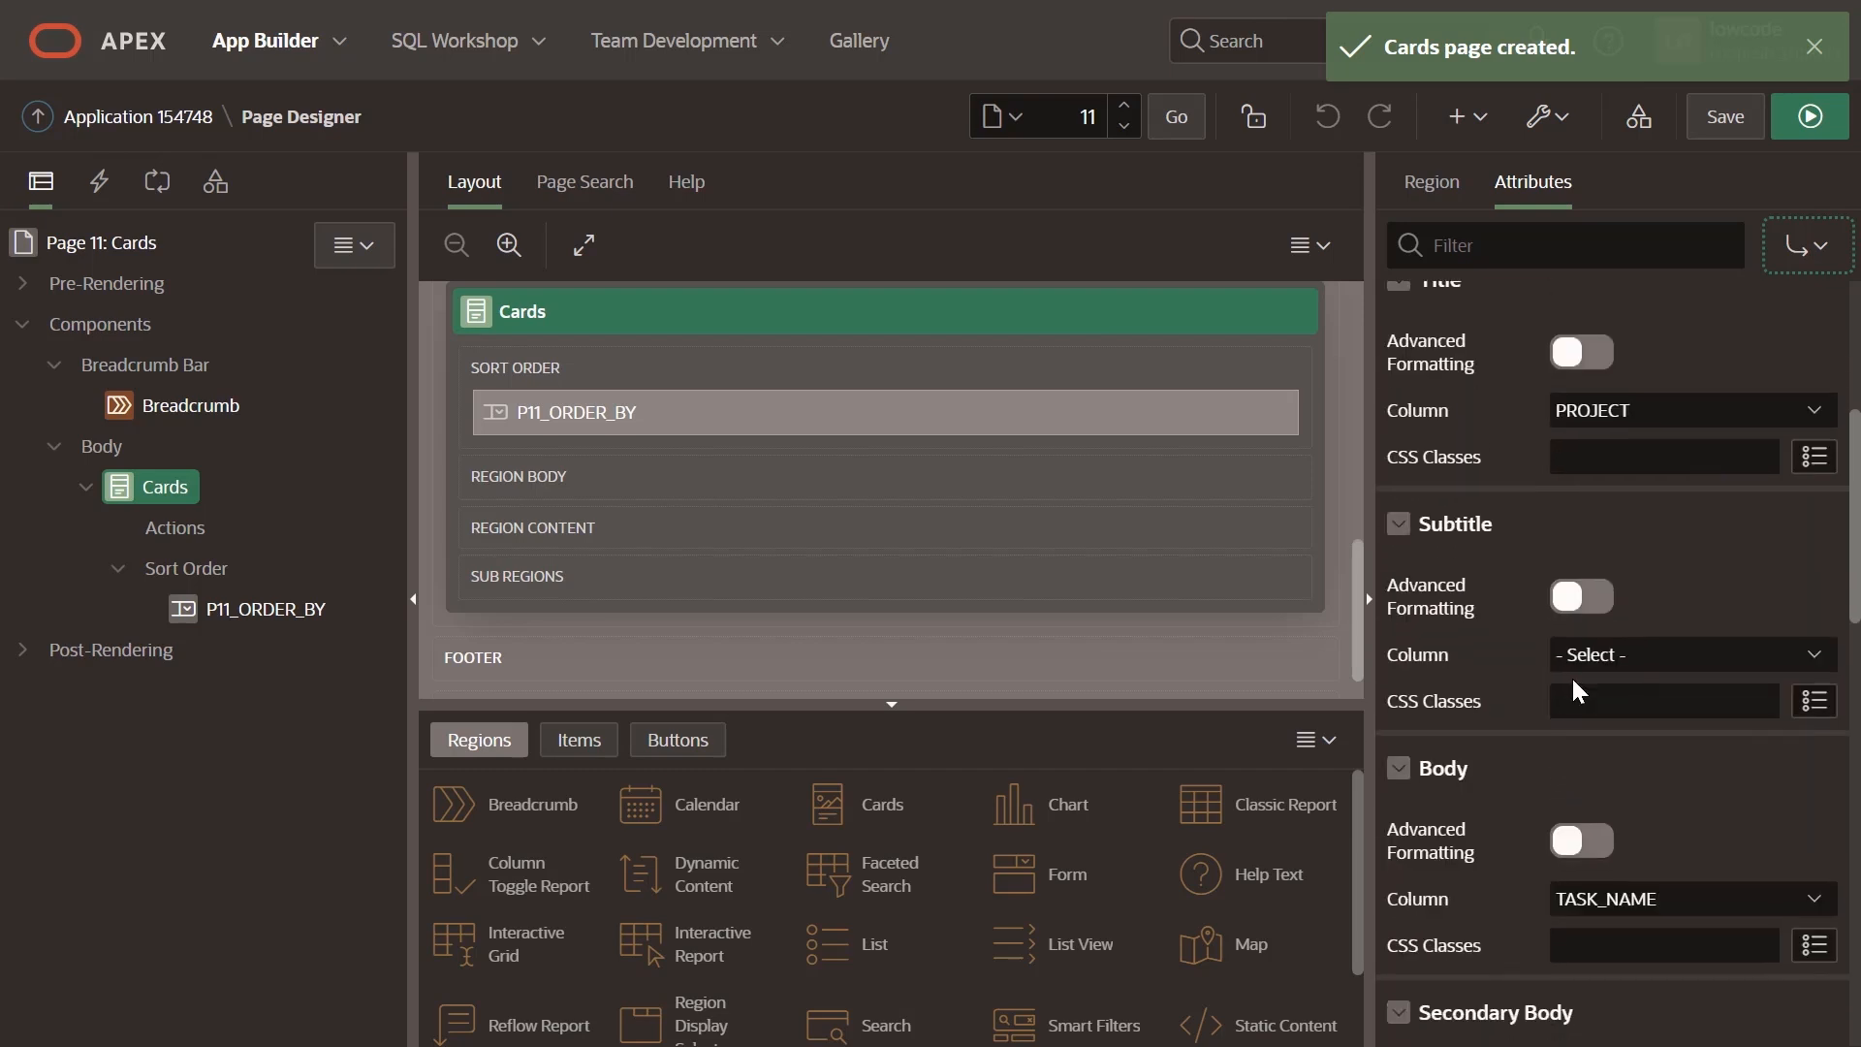
left_click(1663, 655)
left_click(1638, 763)
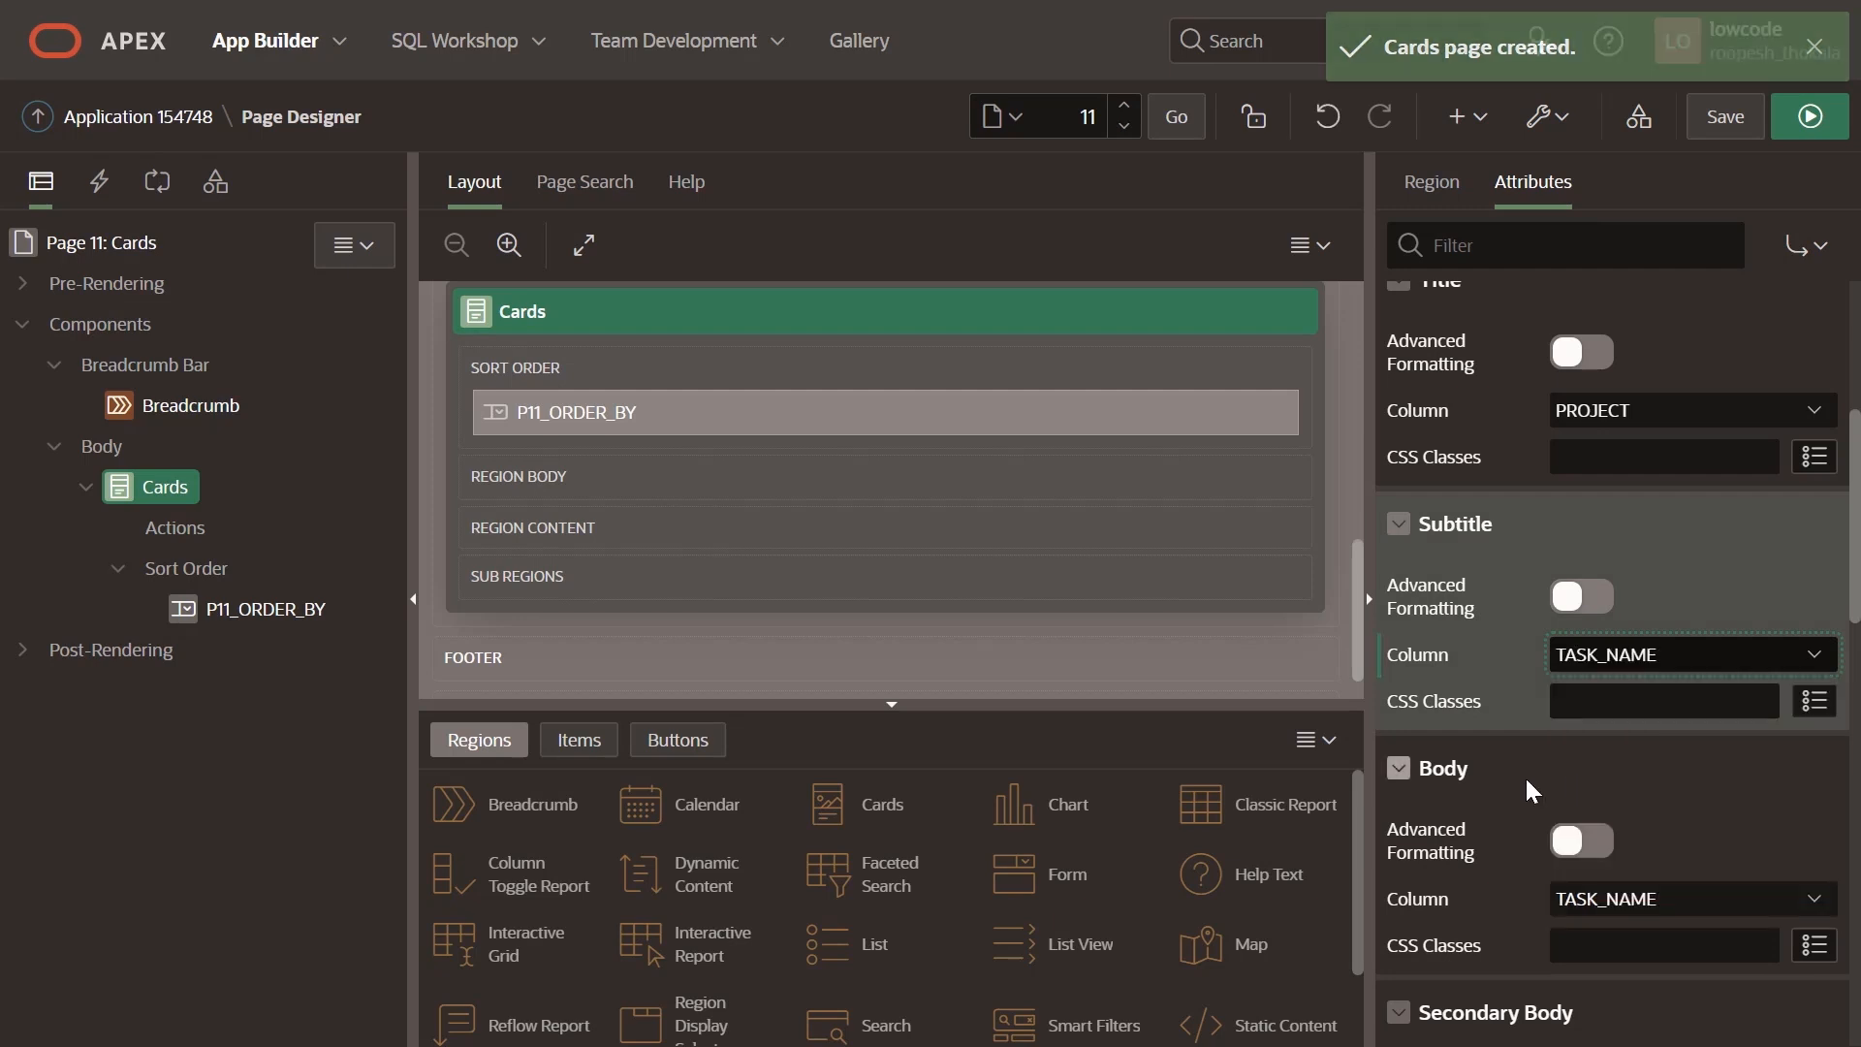
scroll(1559, 714, "down", 2)
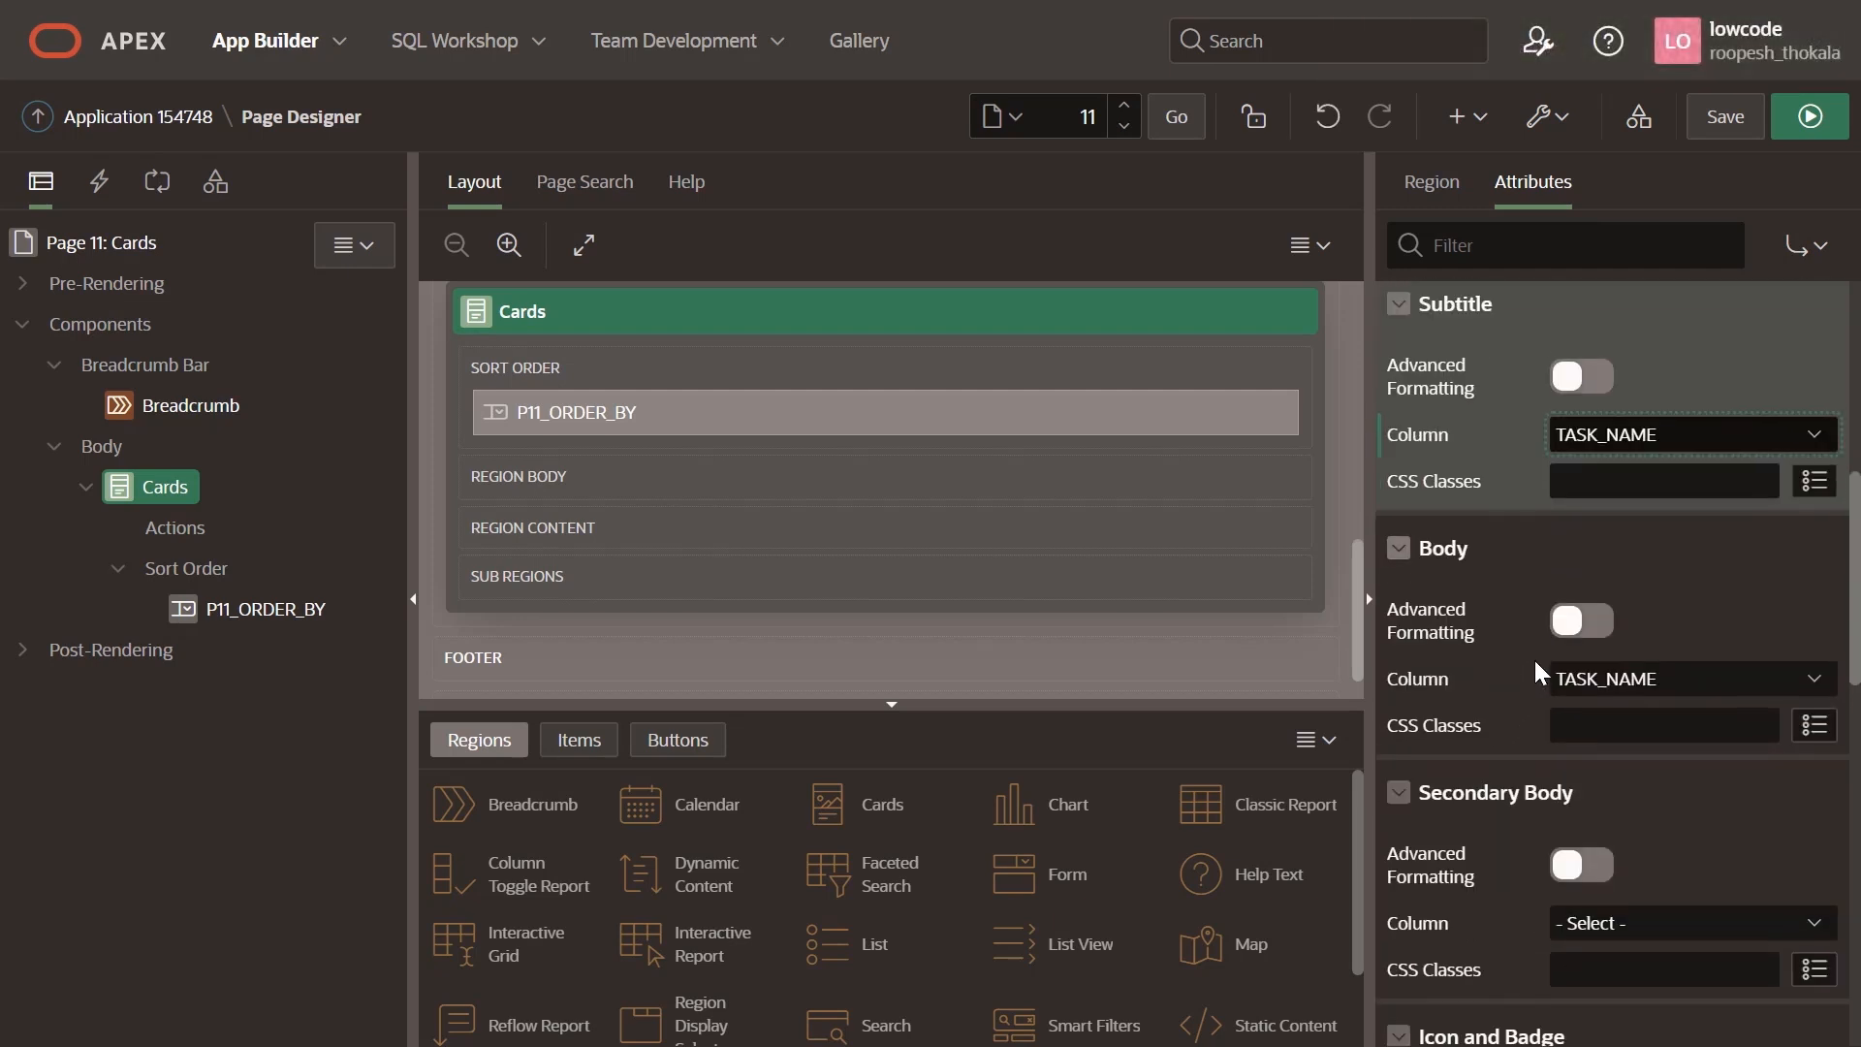
left_click(1671, 669)
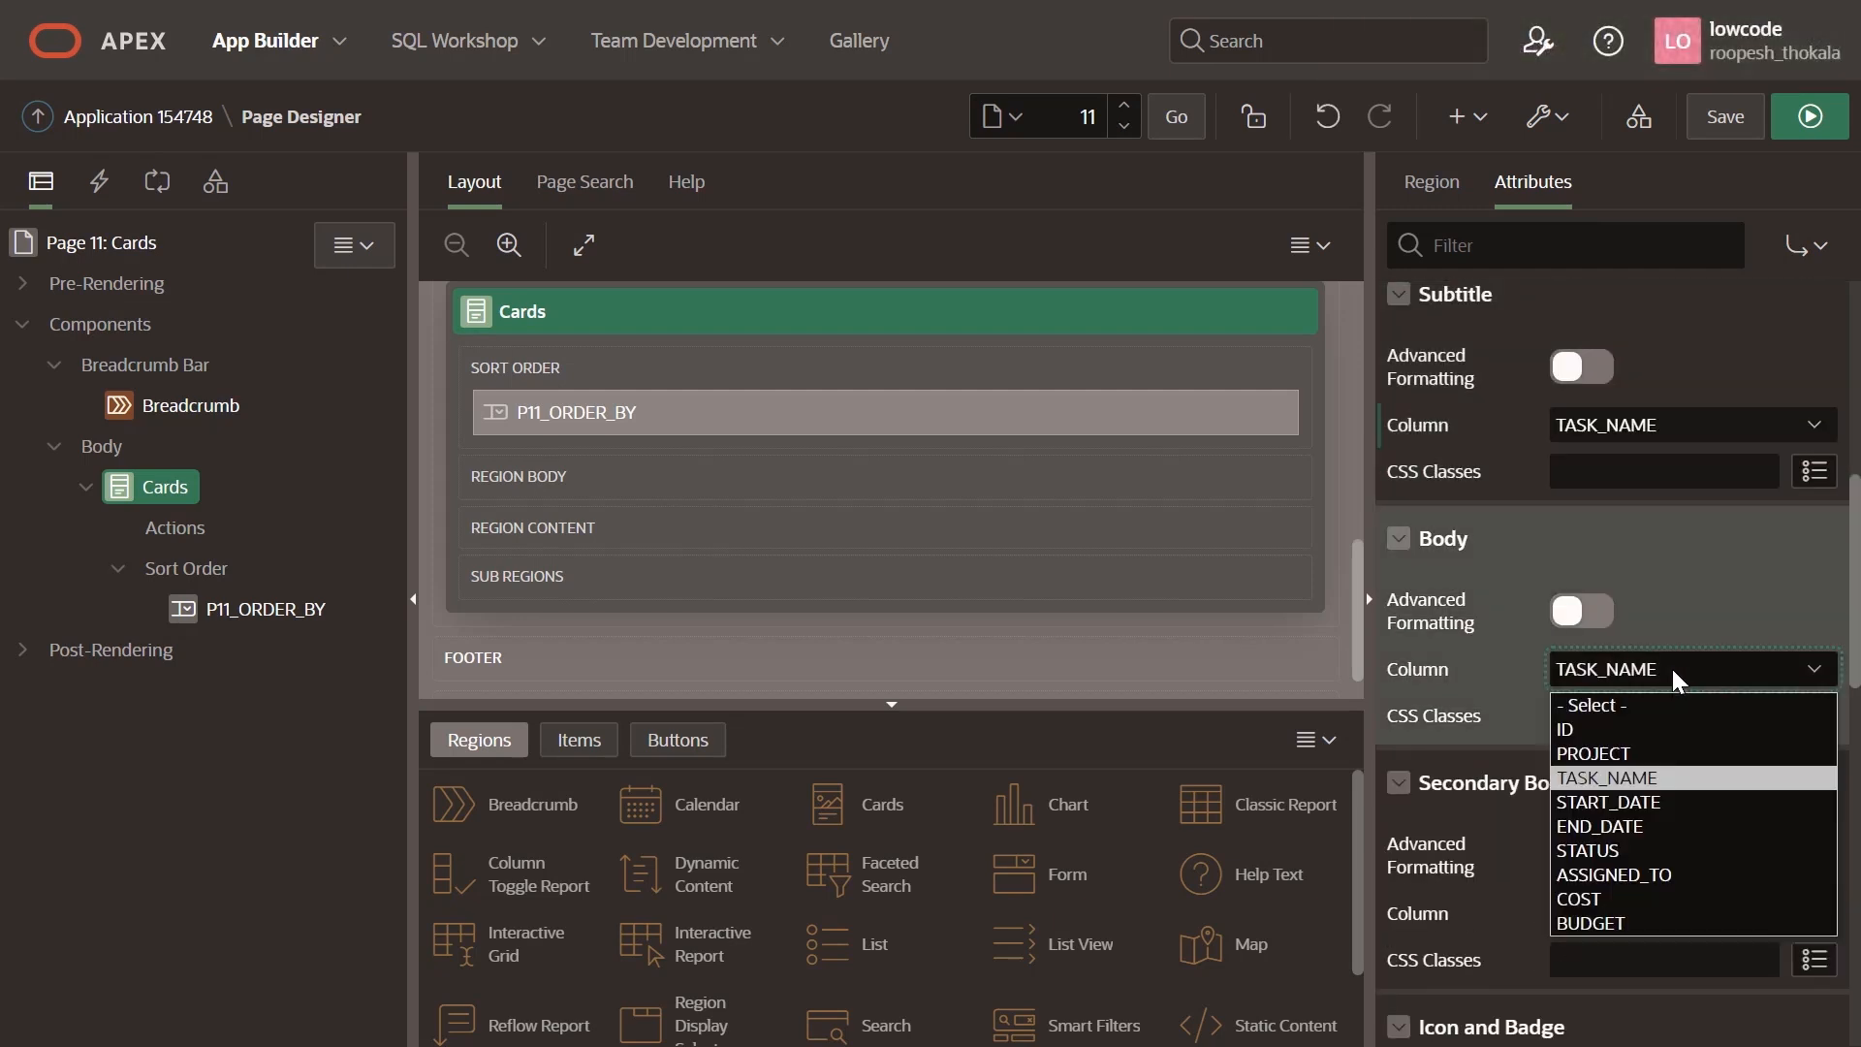
left_click(1667, 849)
Enable Advanced Formatting for Media and enter the HTML expression "Started: &START_DATE. Ended: &END_DATE. <br/> Budget: &BUDGET. Cost: &COST.".
scroll(1584, 790, "down", 4)
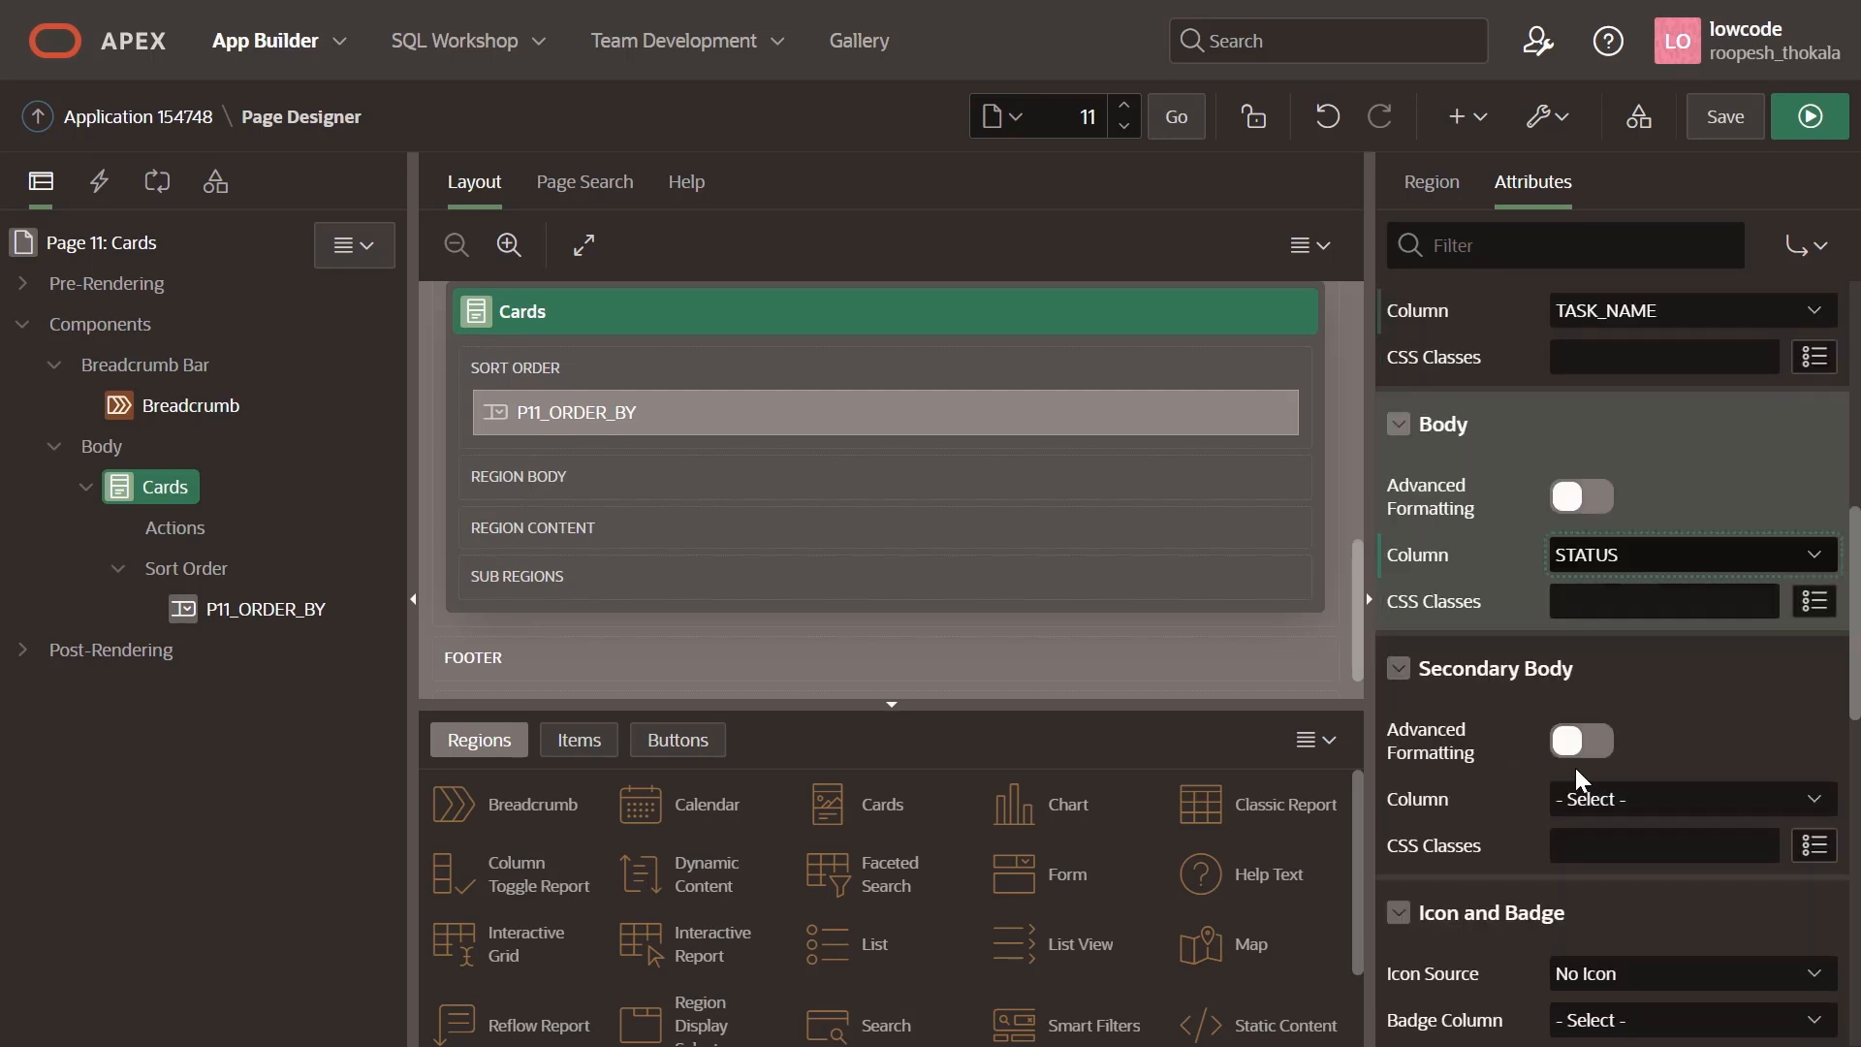
scroll(1572, 758, "down", 2)
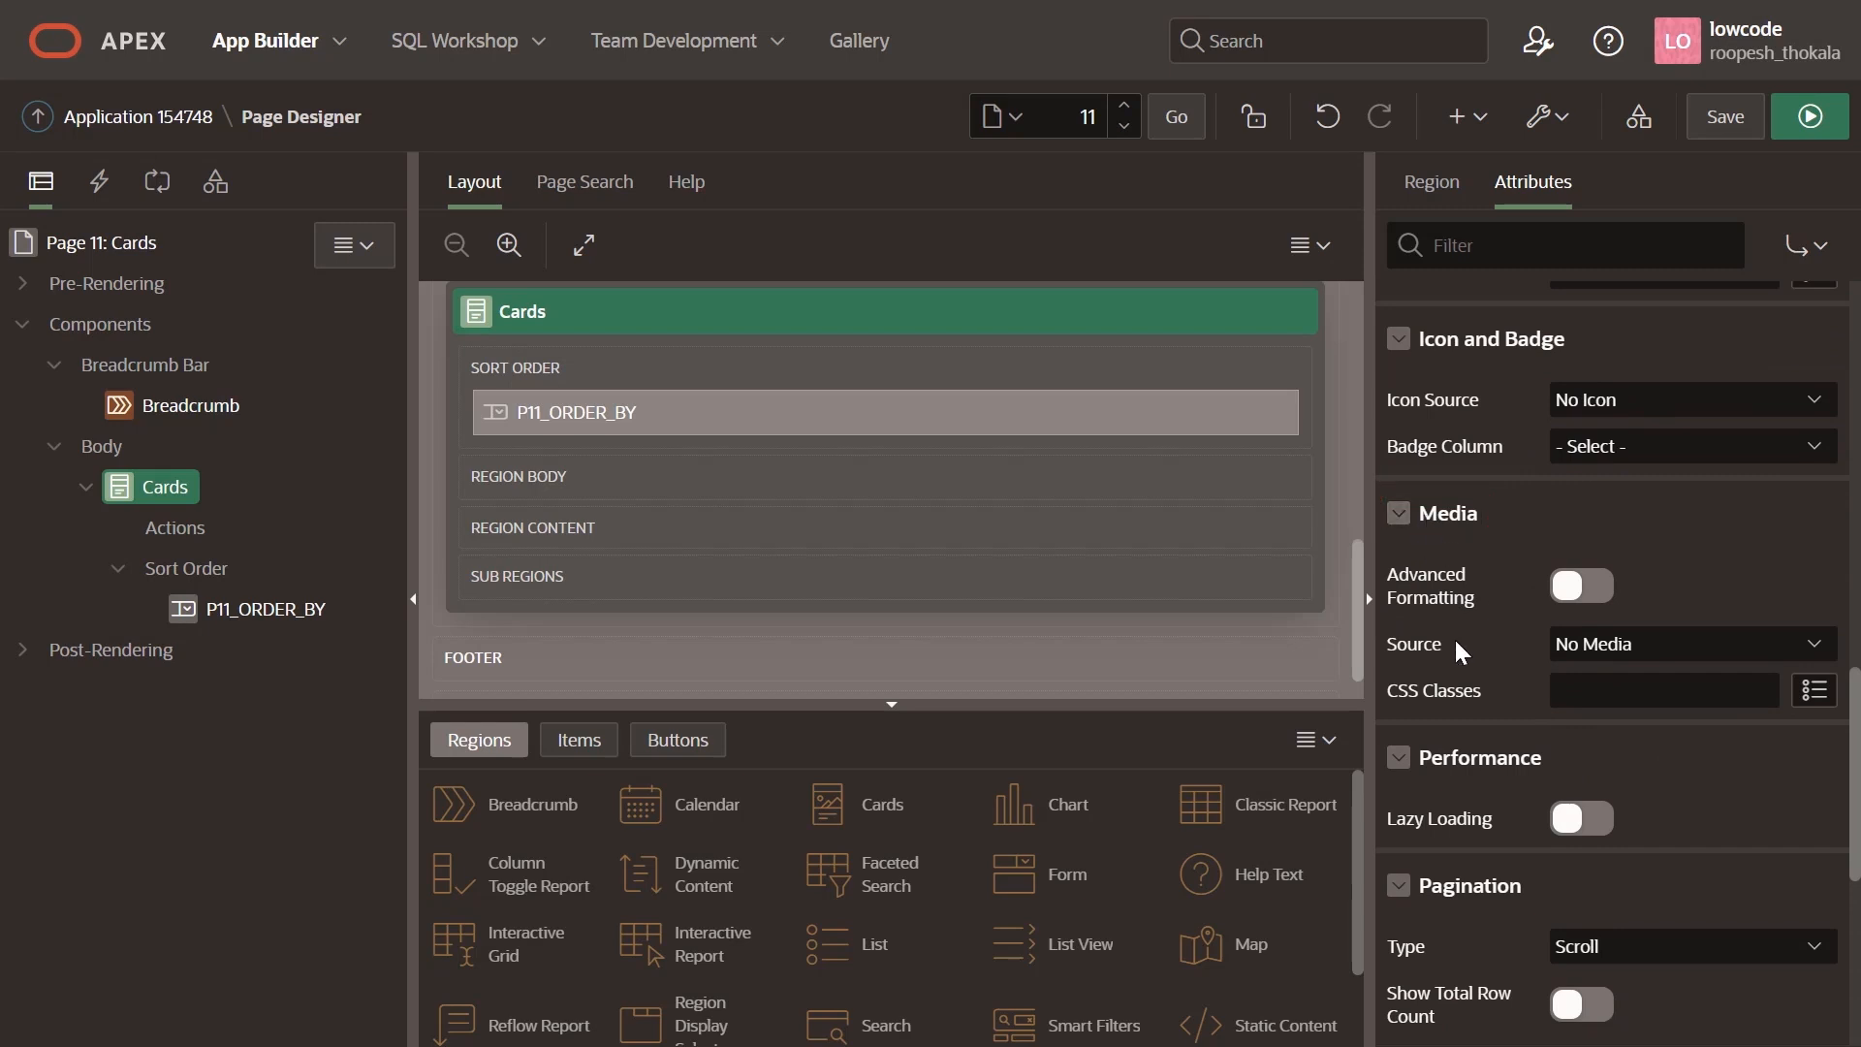
left_click(1603, 590)
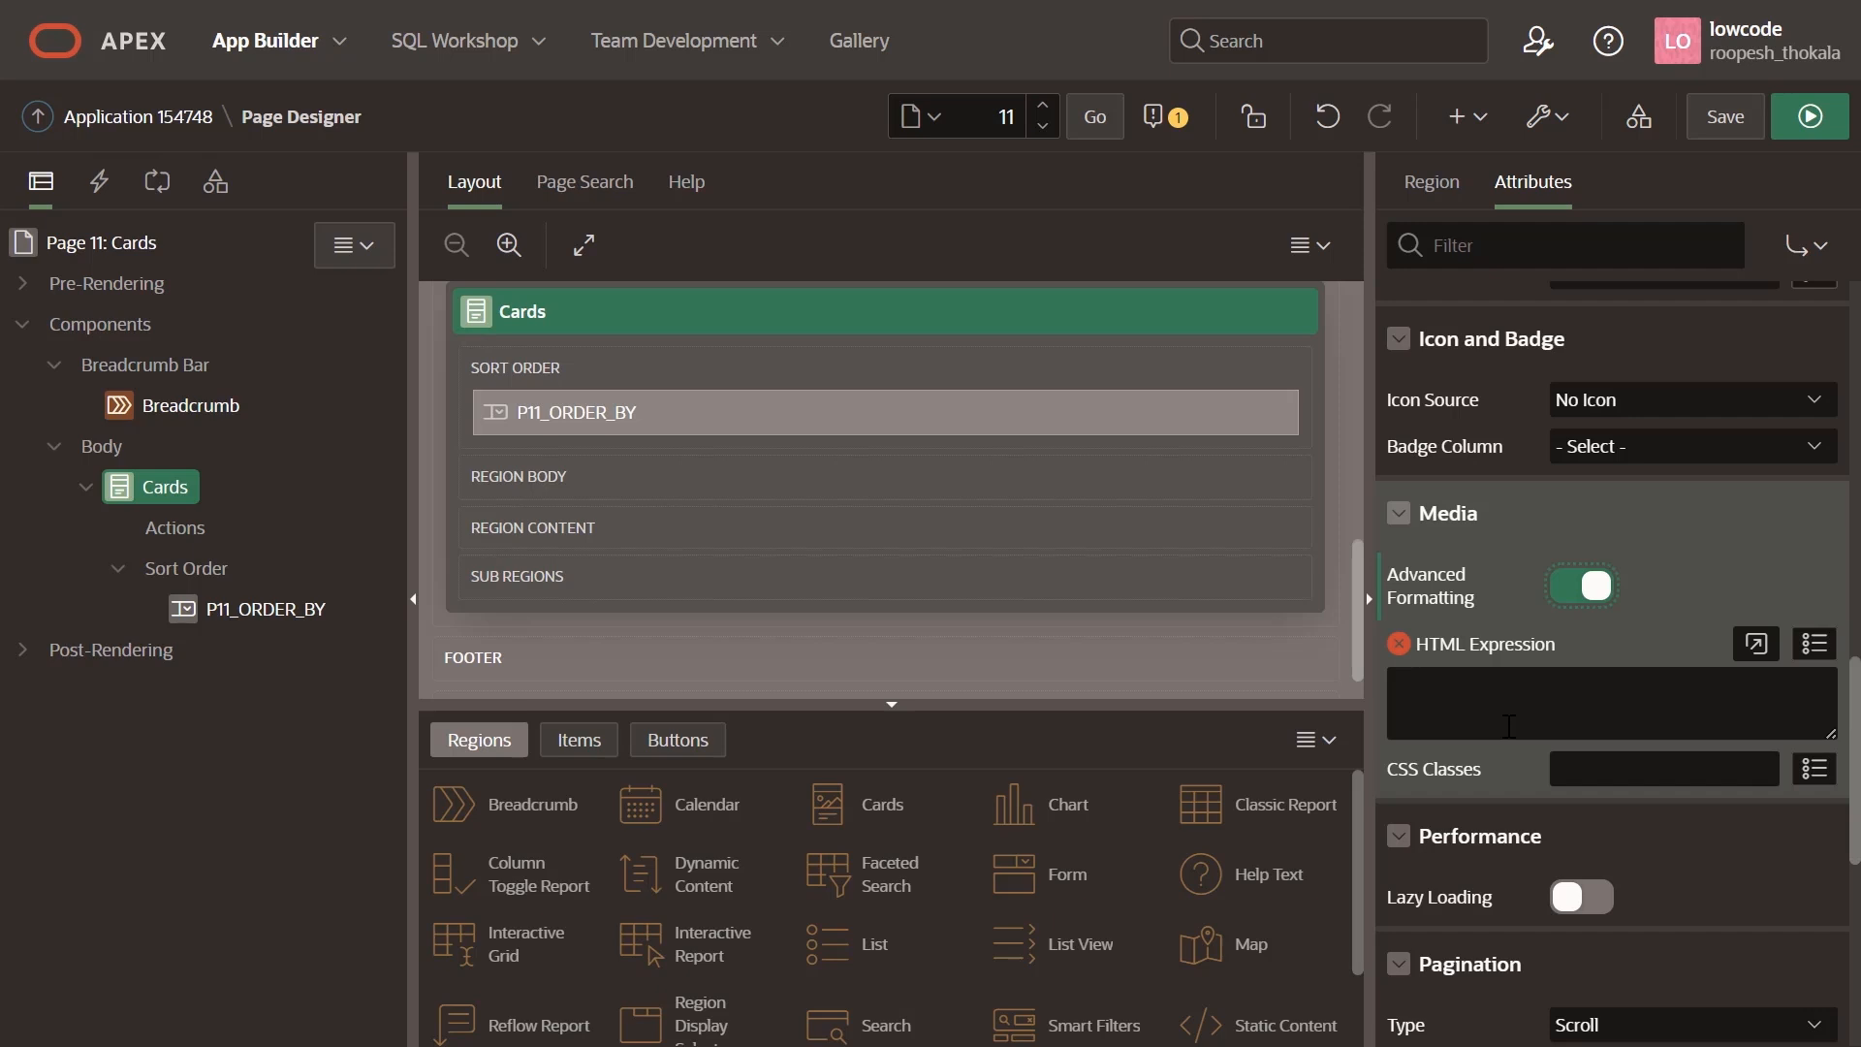
left_click(1508, 726)
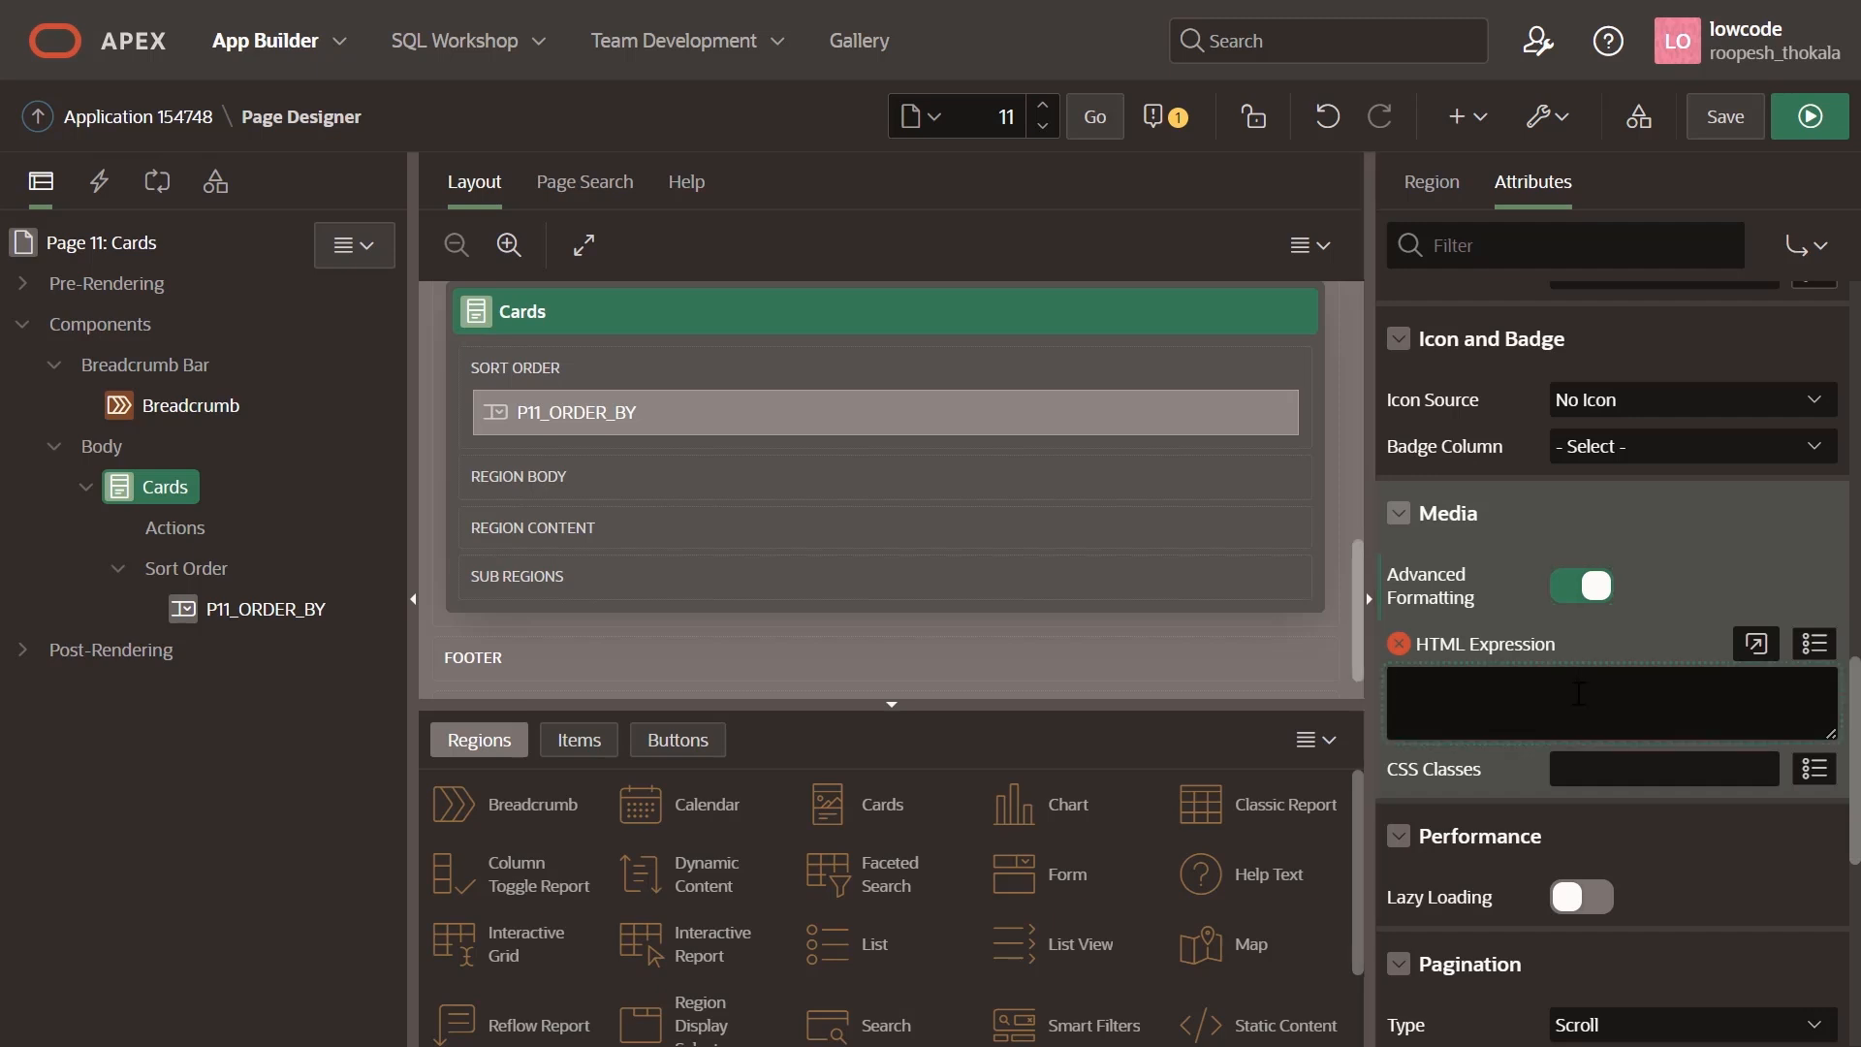
type("Started: &START_DATE. Ended: &END_DATE. <br/>\\nBudget: &BUDGET. Cost: &COST.")
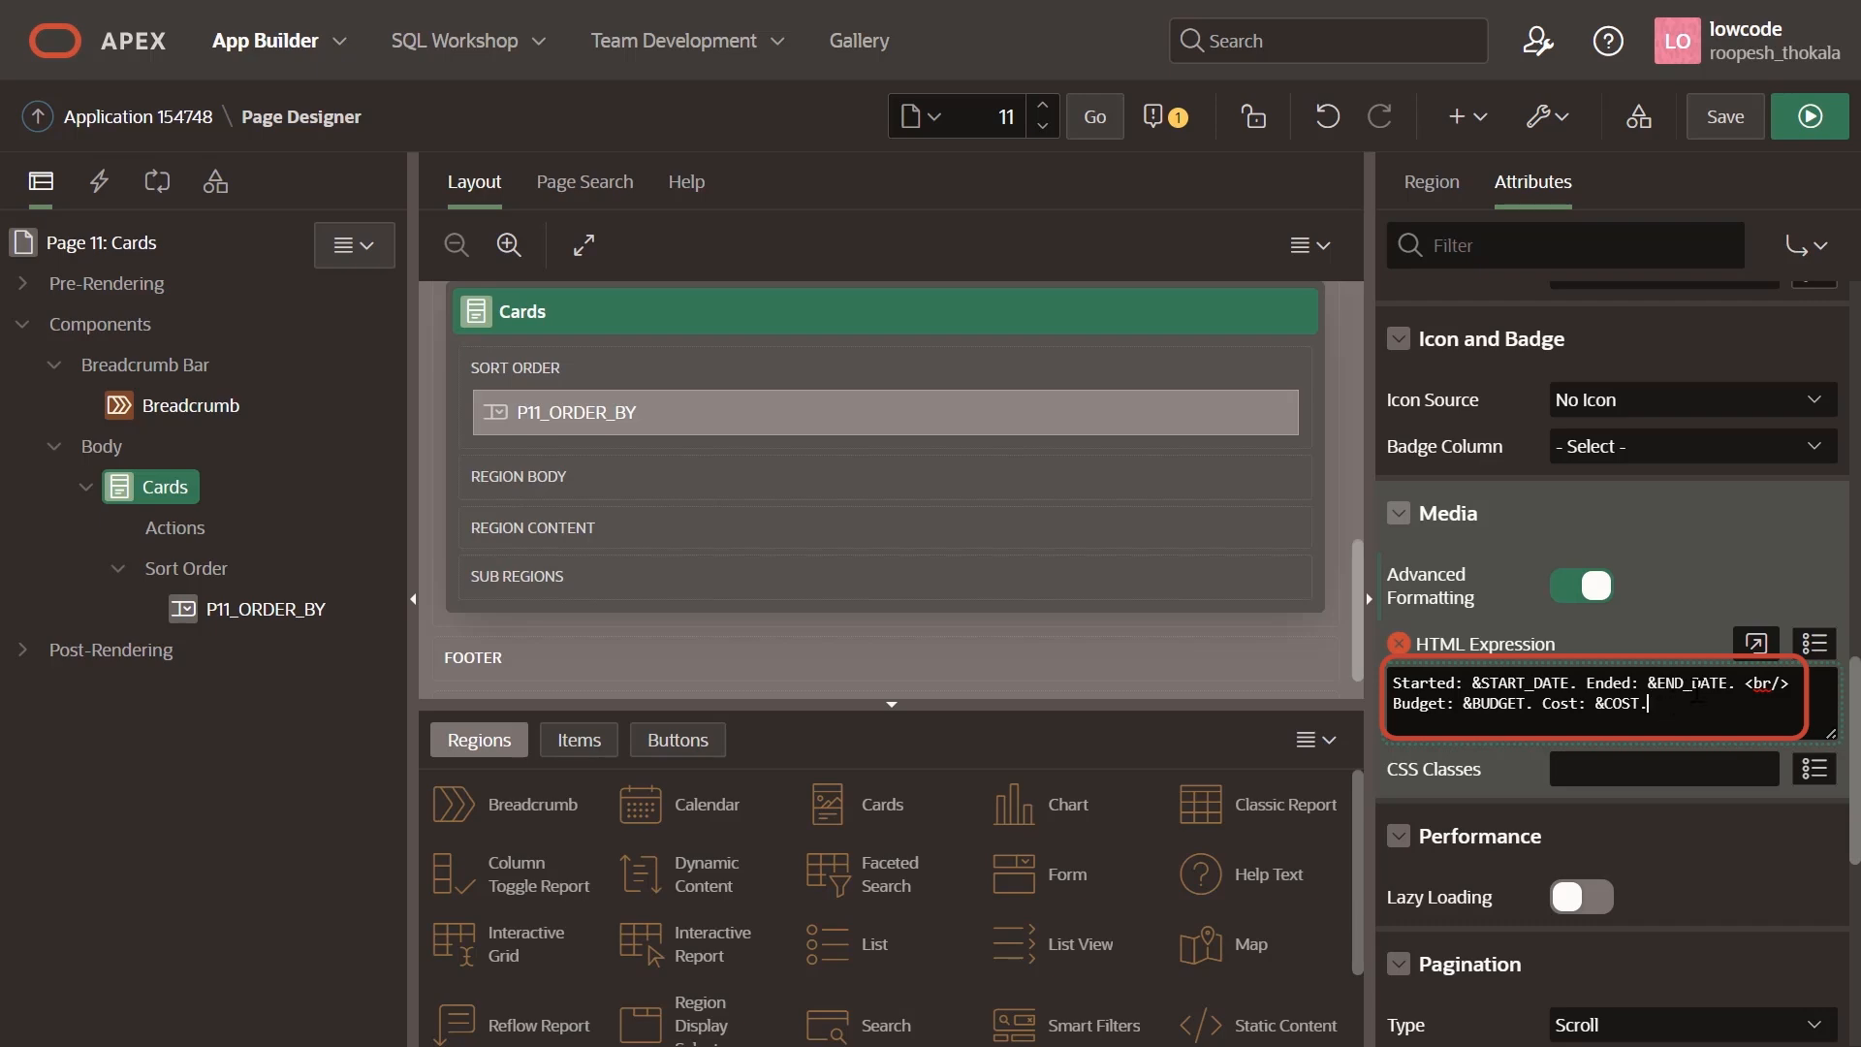
Save and run the Cards page, and inspect the first card's subtitle and its dates, budget and cost text.
scroll(1682, 777, "down", 1)
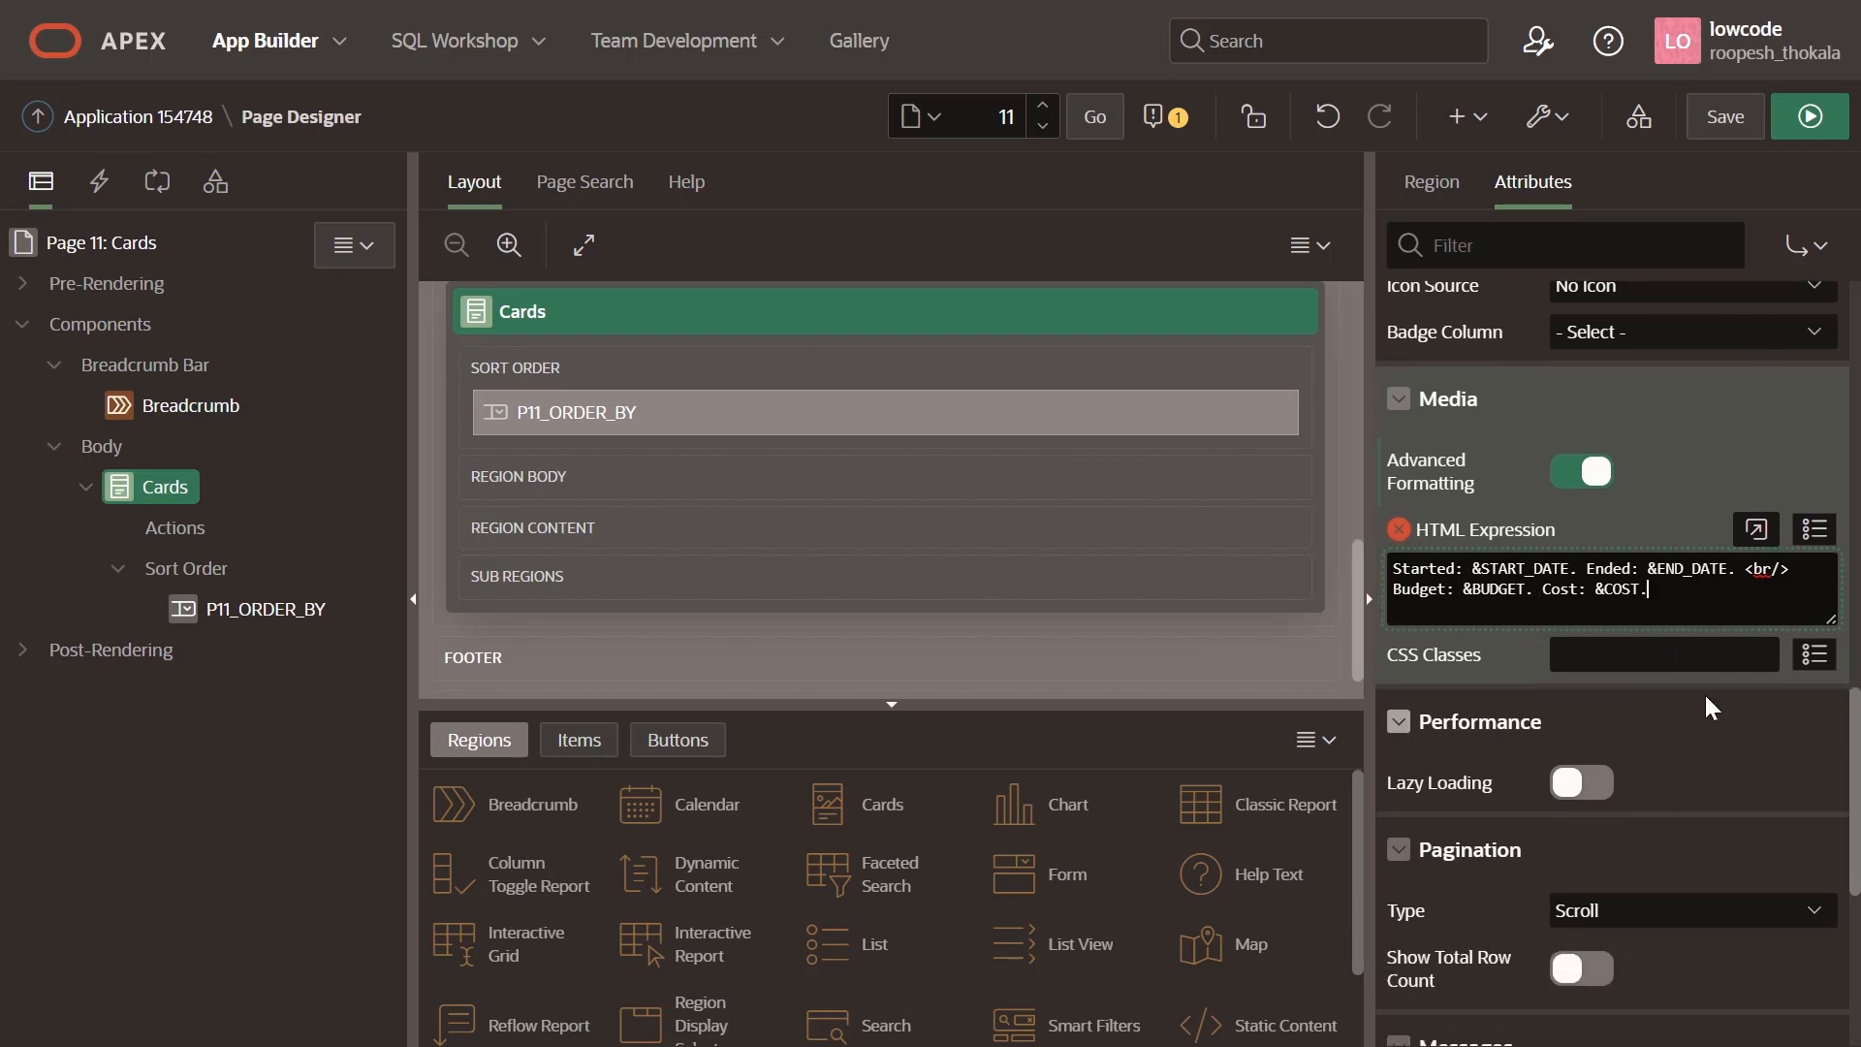
scroll(1720, 588, "up", 2)
left_click(1711, 119)
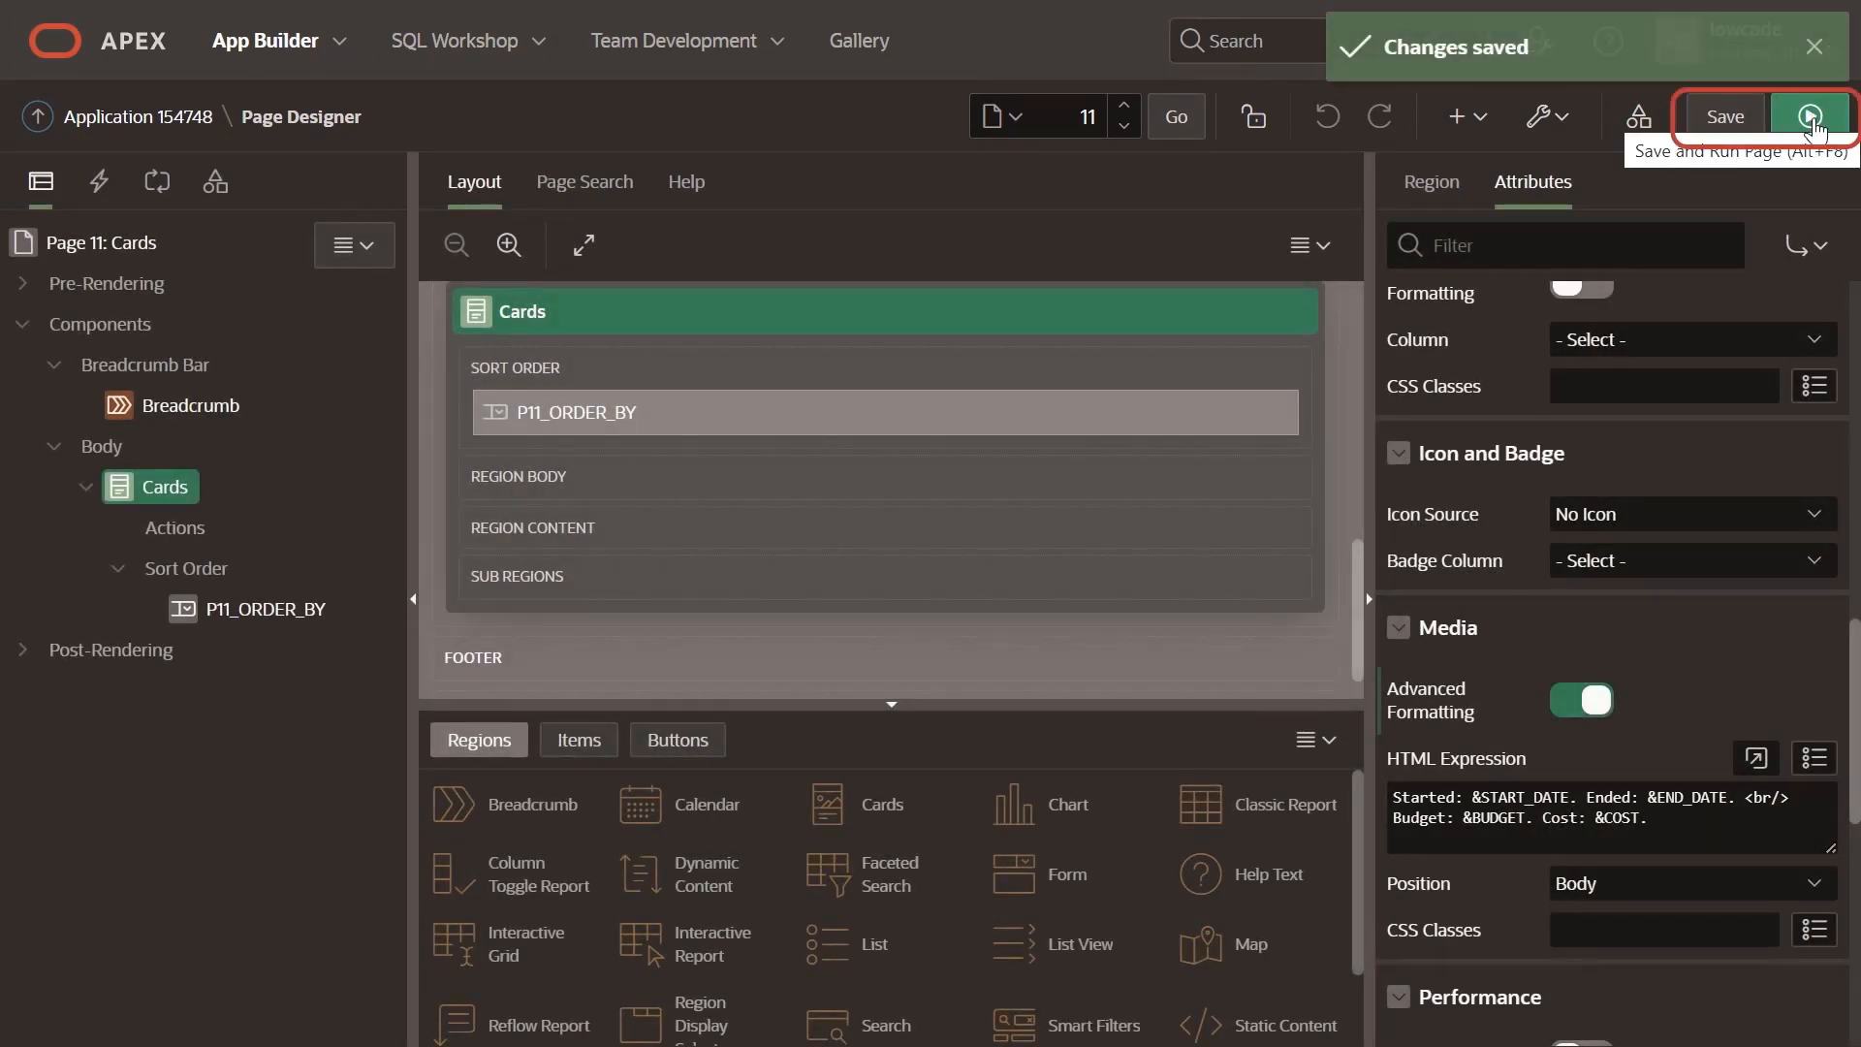
left_click(1808, 115)
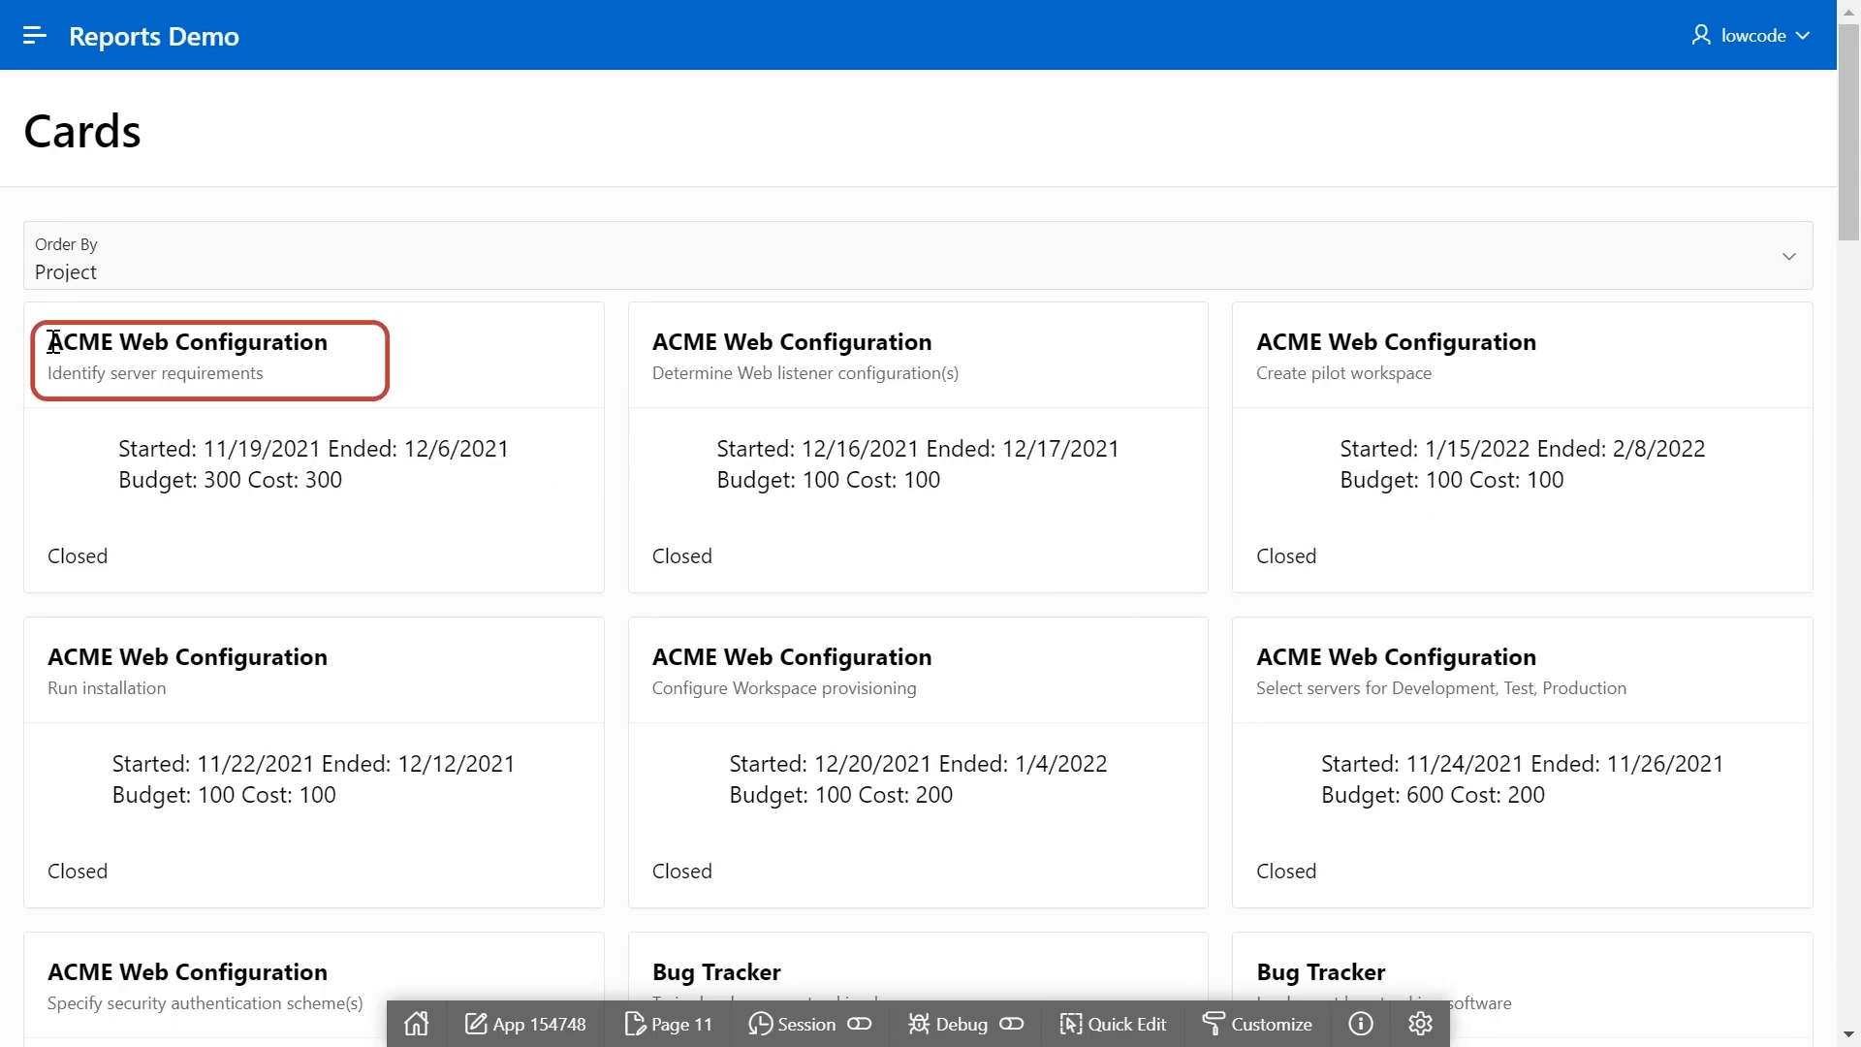
left_click_drag(47, 374, 263, 376)
left_click_drag(116, 449, 353, 486)
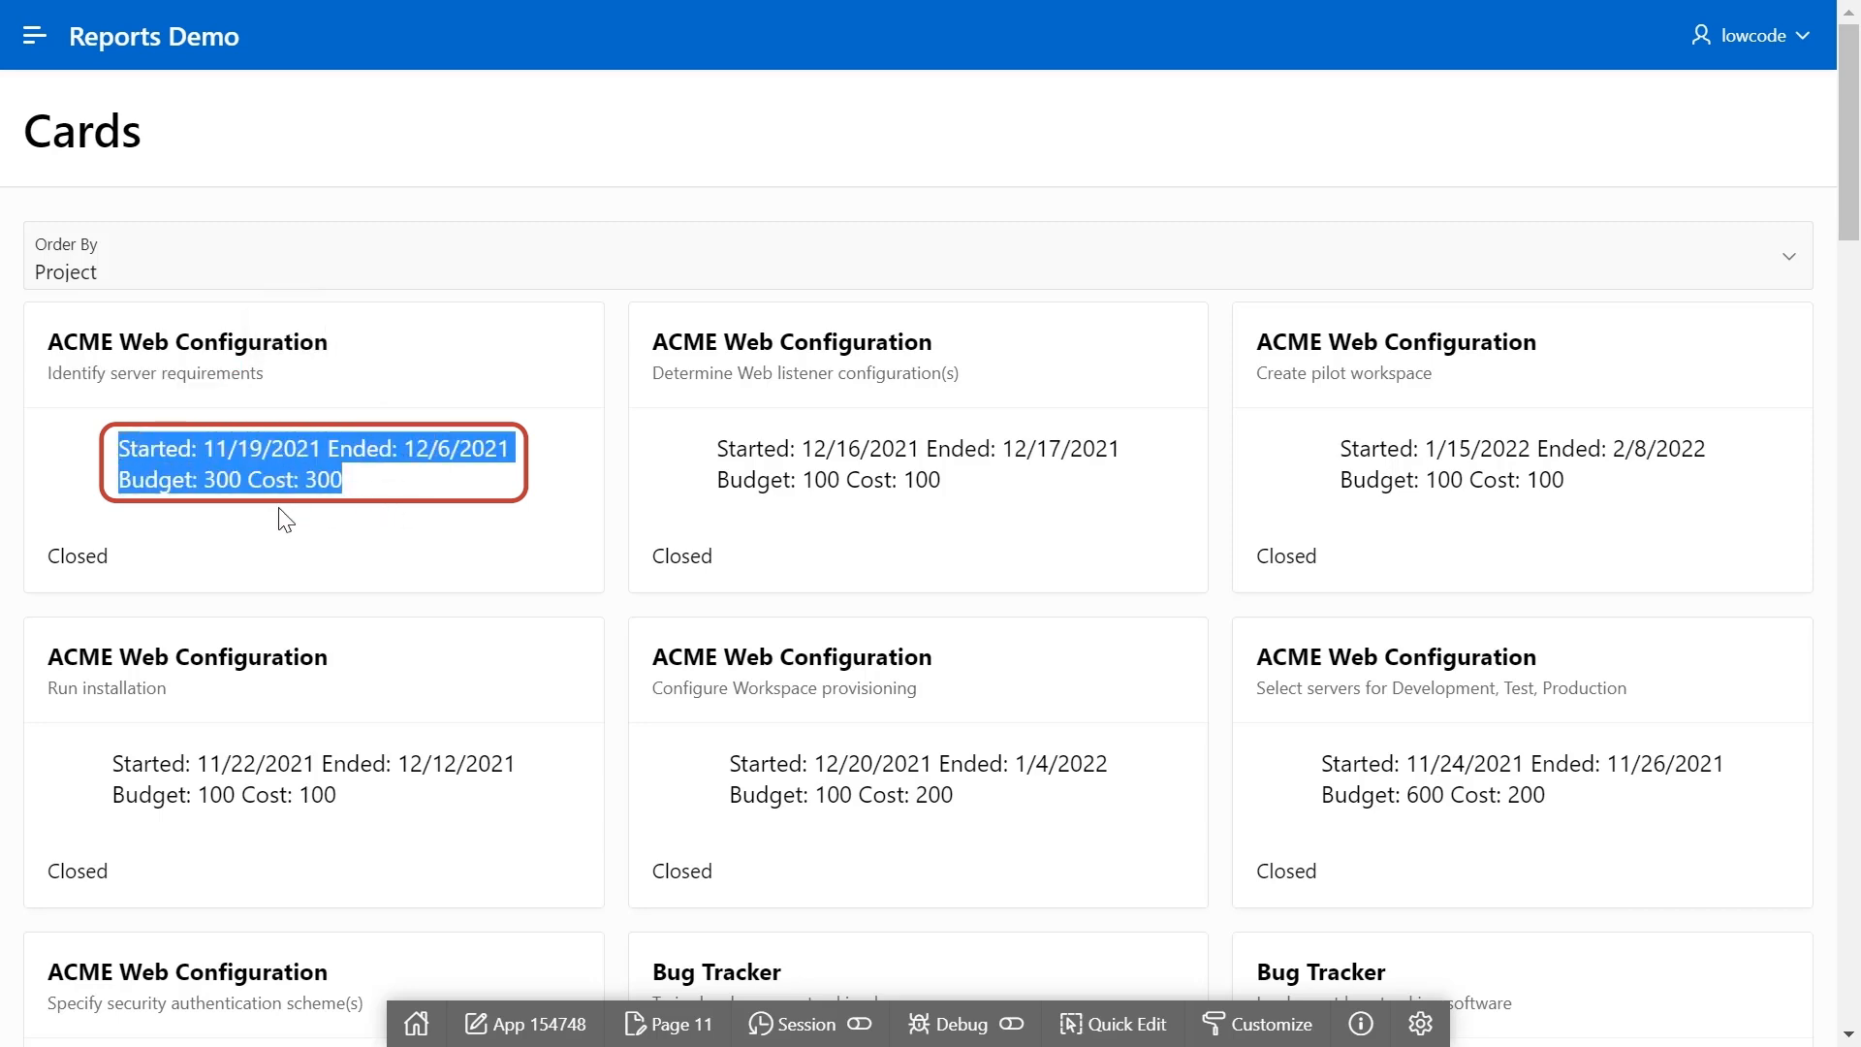
left_click(201, 508)
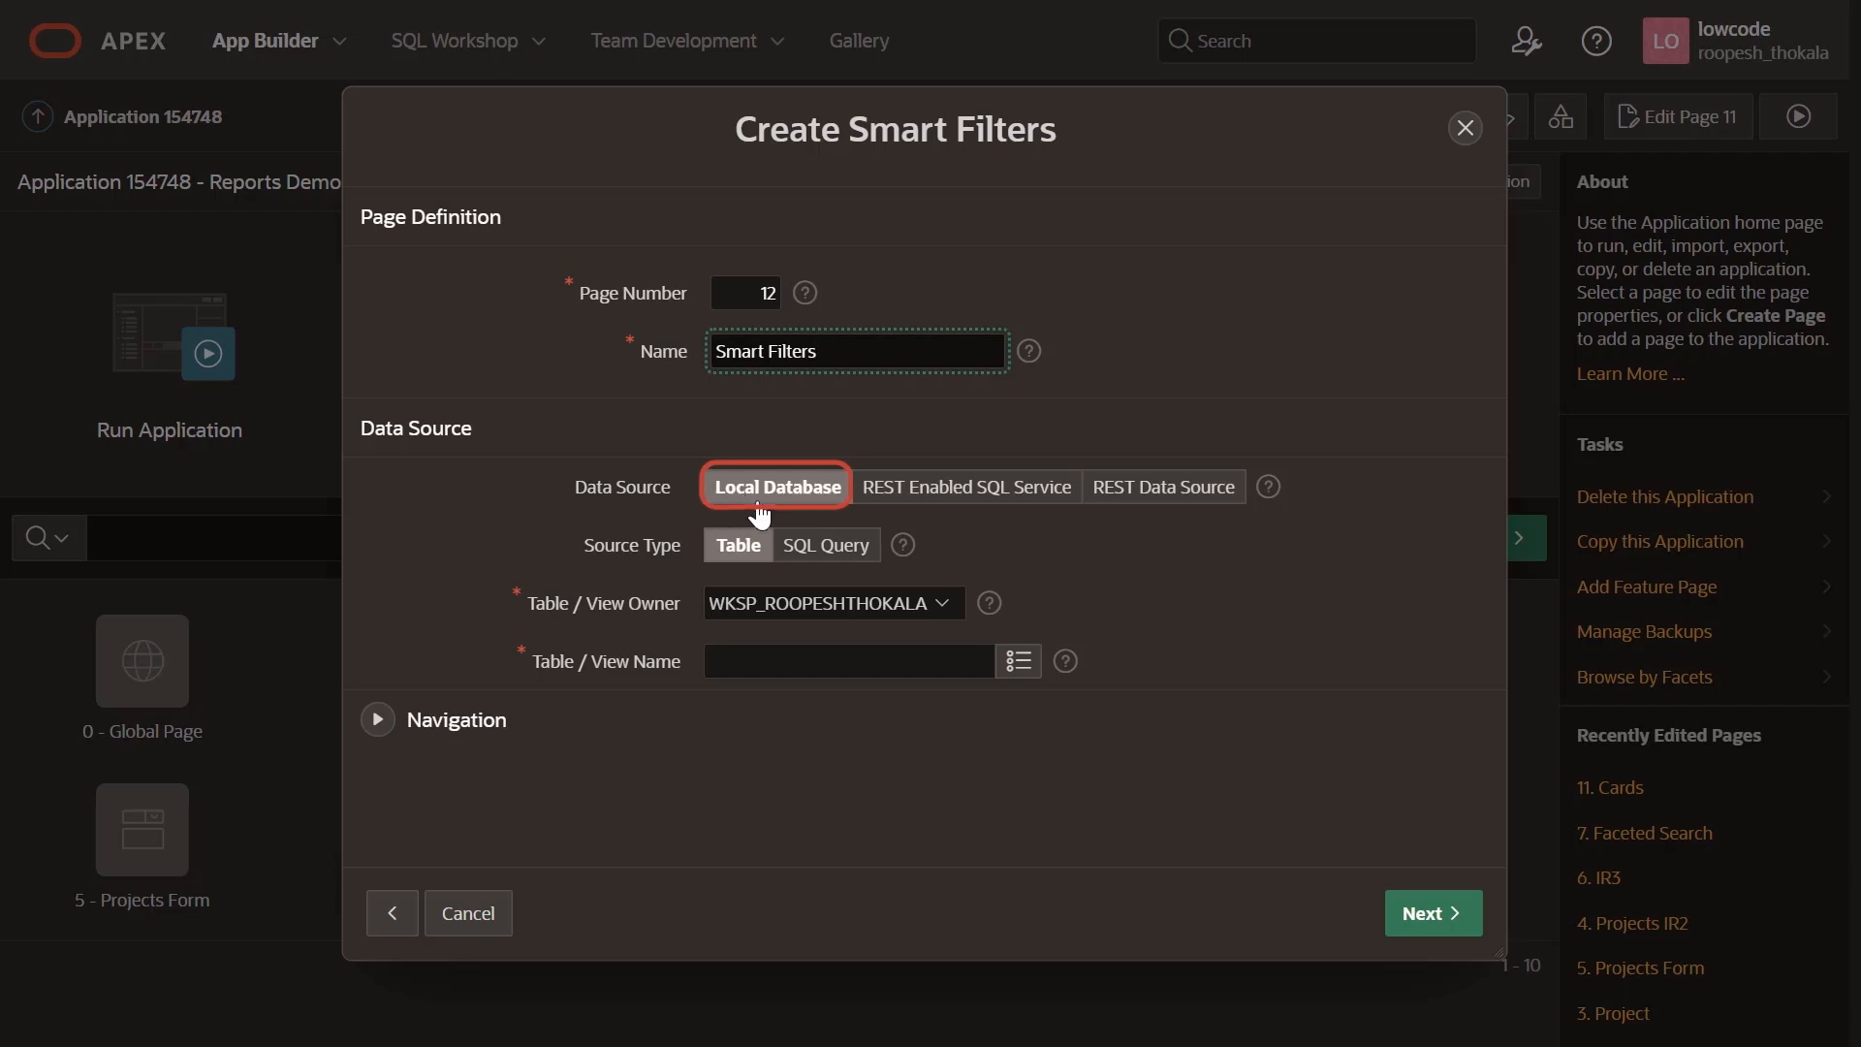
Choose the PROJECTS table as the Smart Filters page's source and continue with the default navigation settings.
left_click(1020, 663)
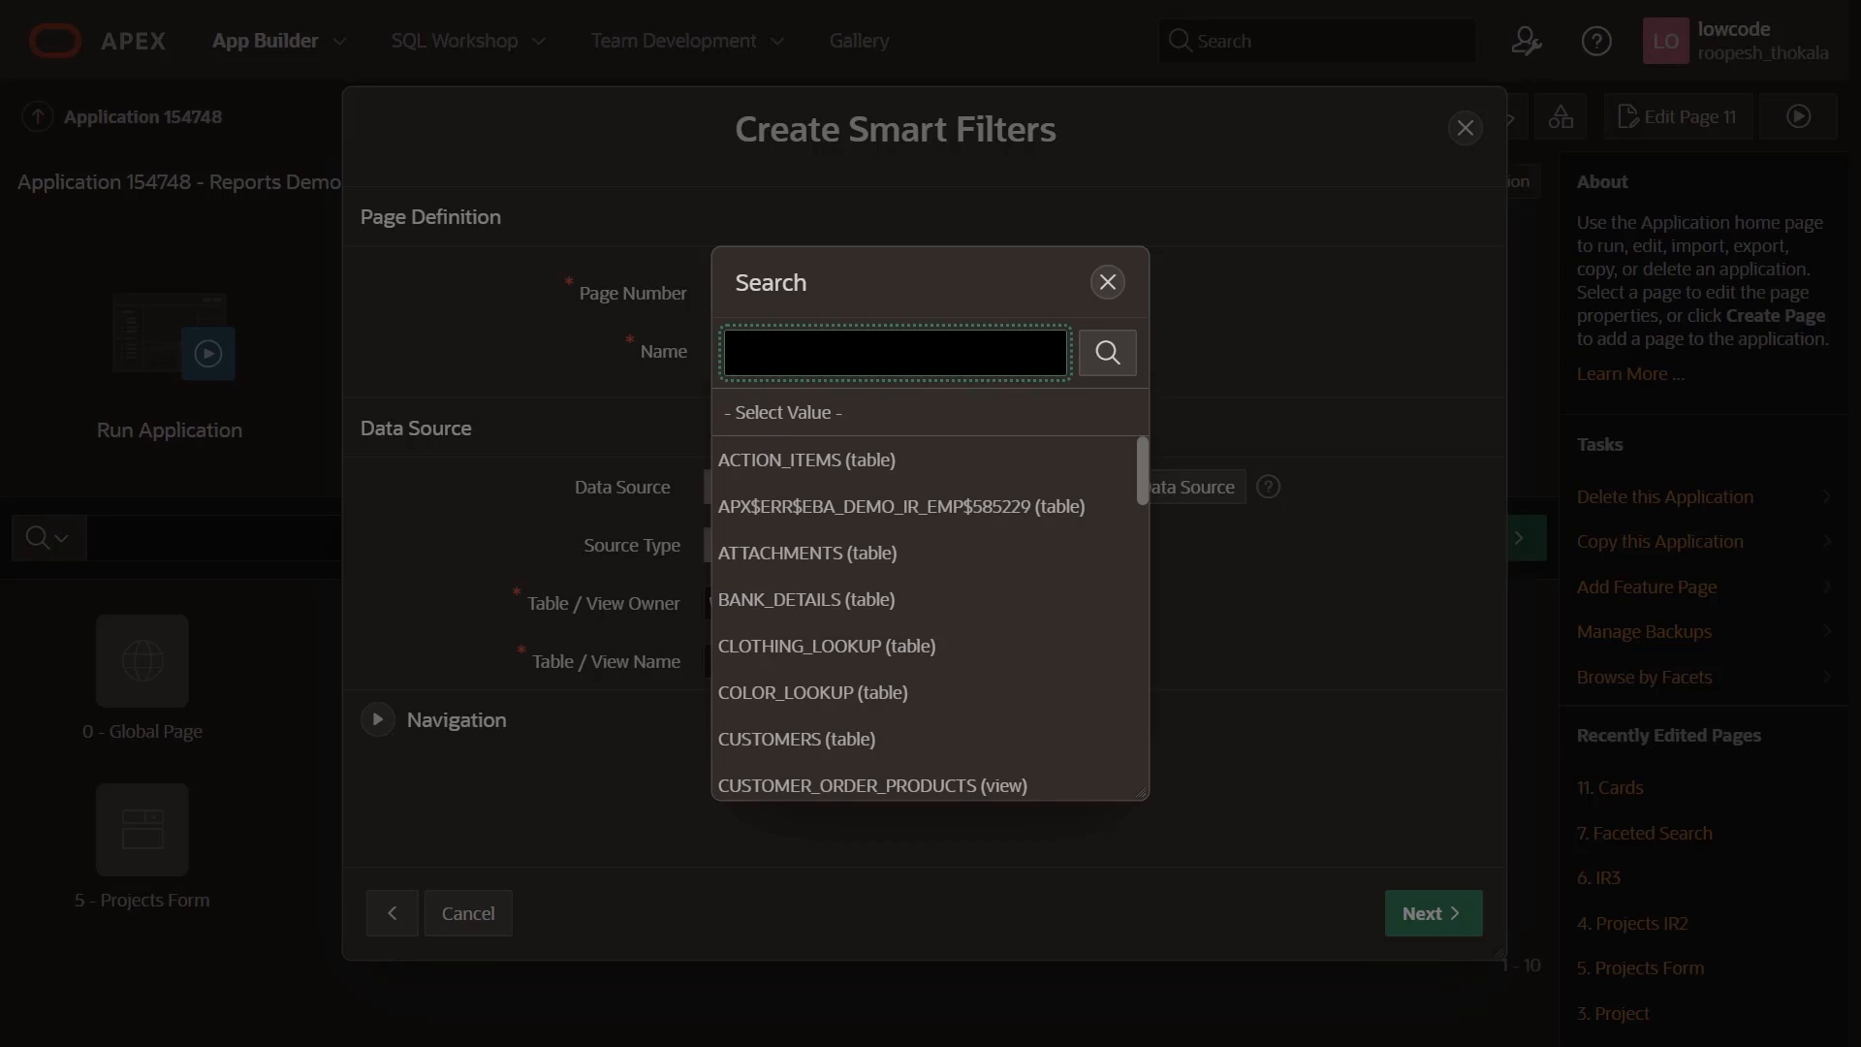
type("projects")
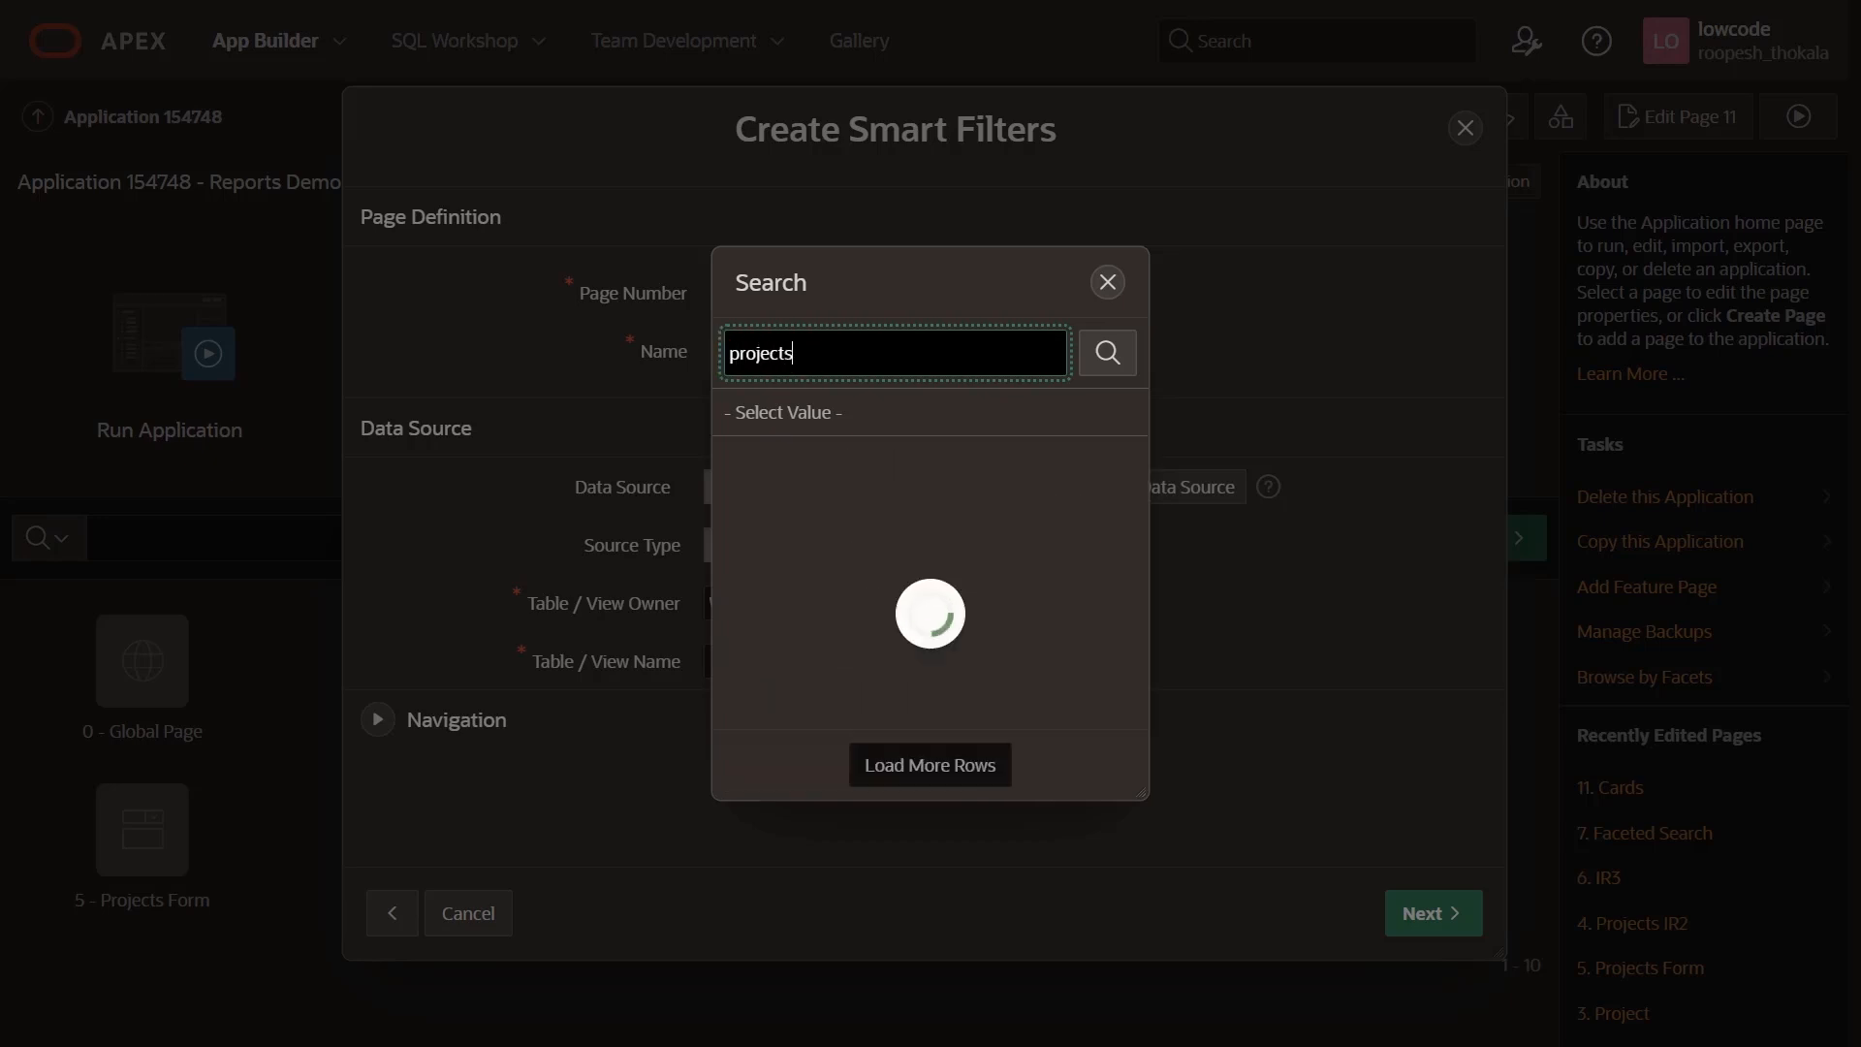
scroll(876, 602, "down", 3)
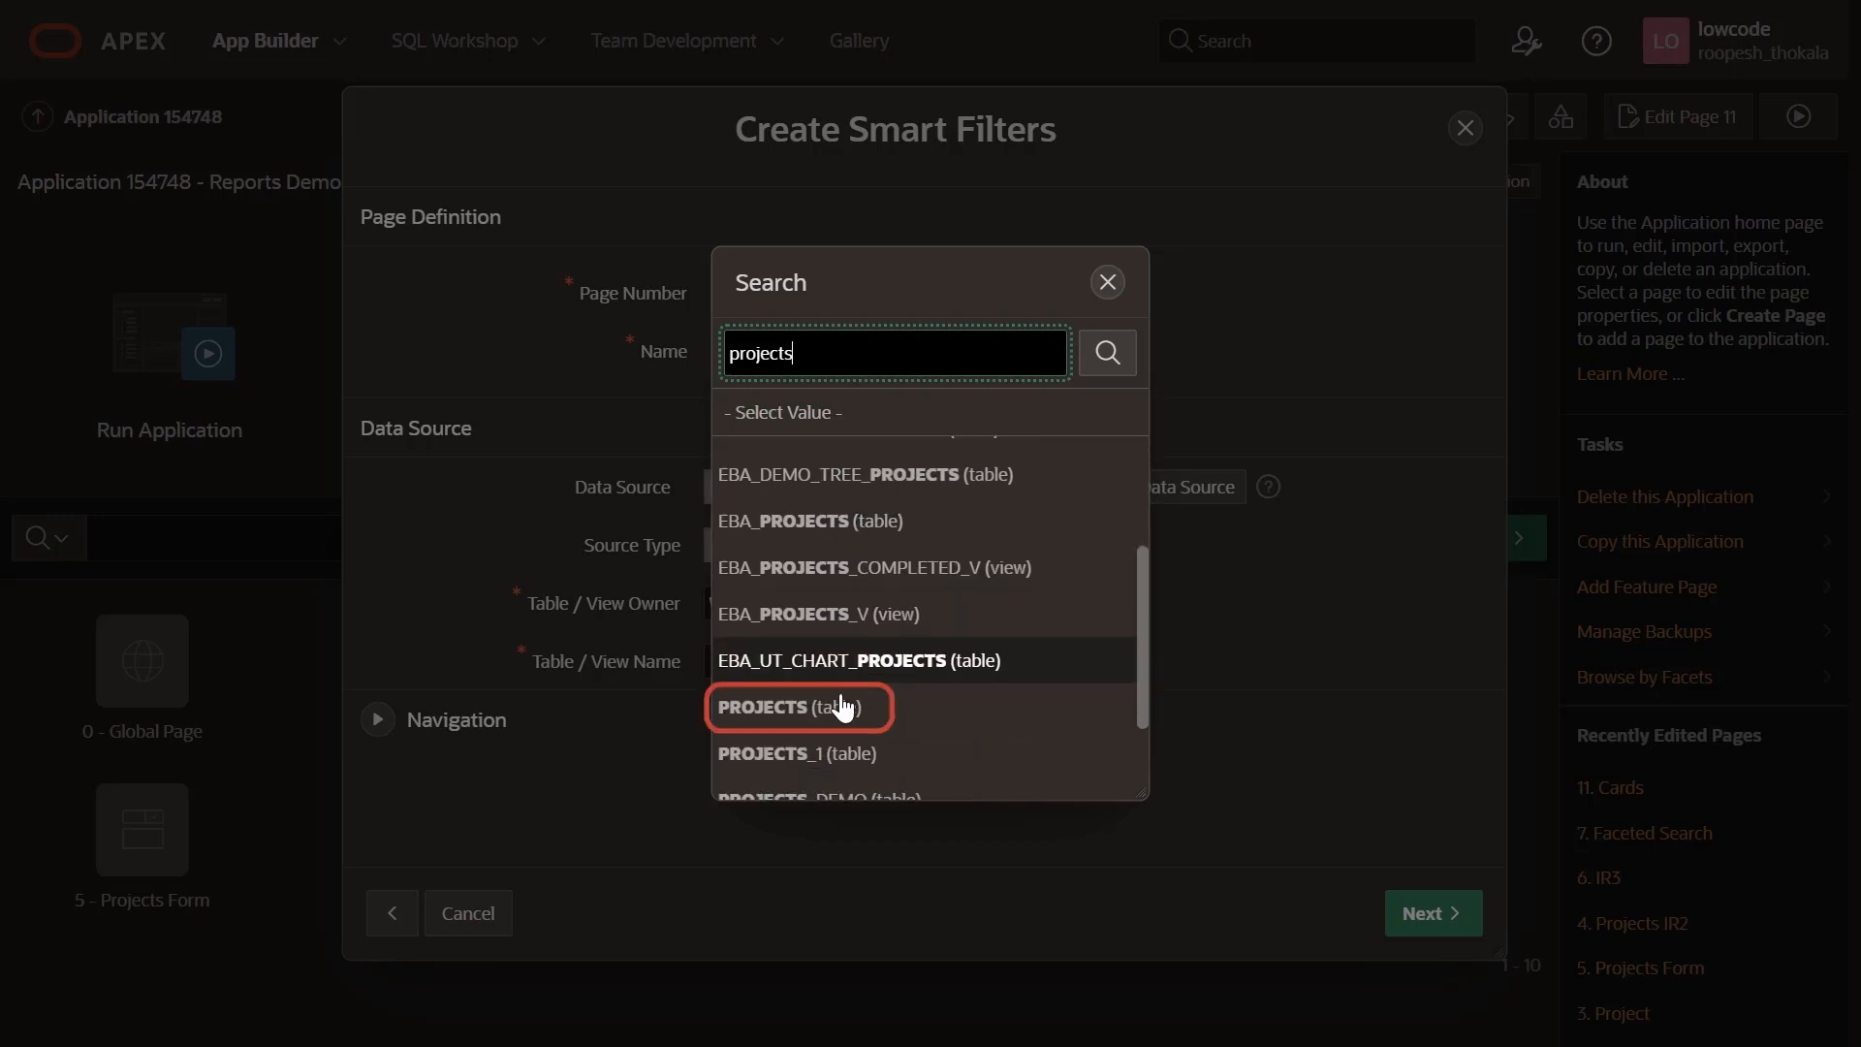
left_click(847, 706)
left_click(380, 716)
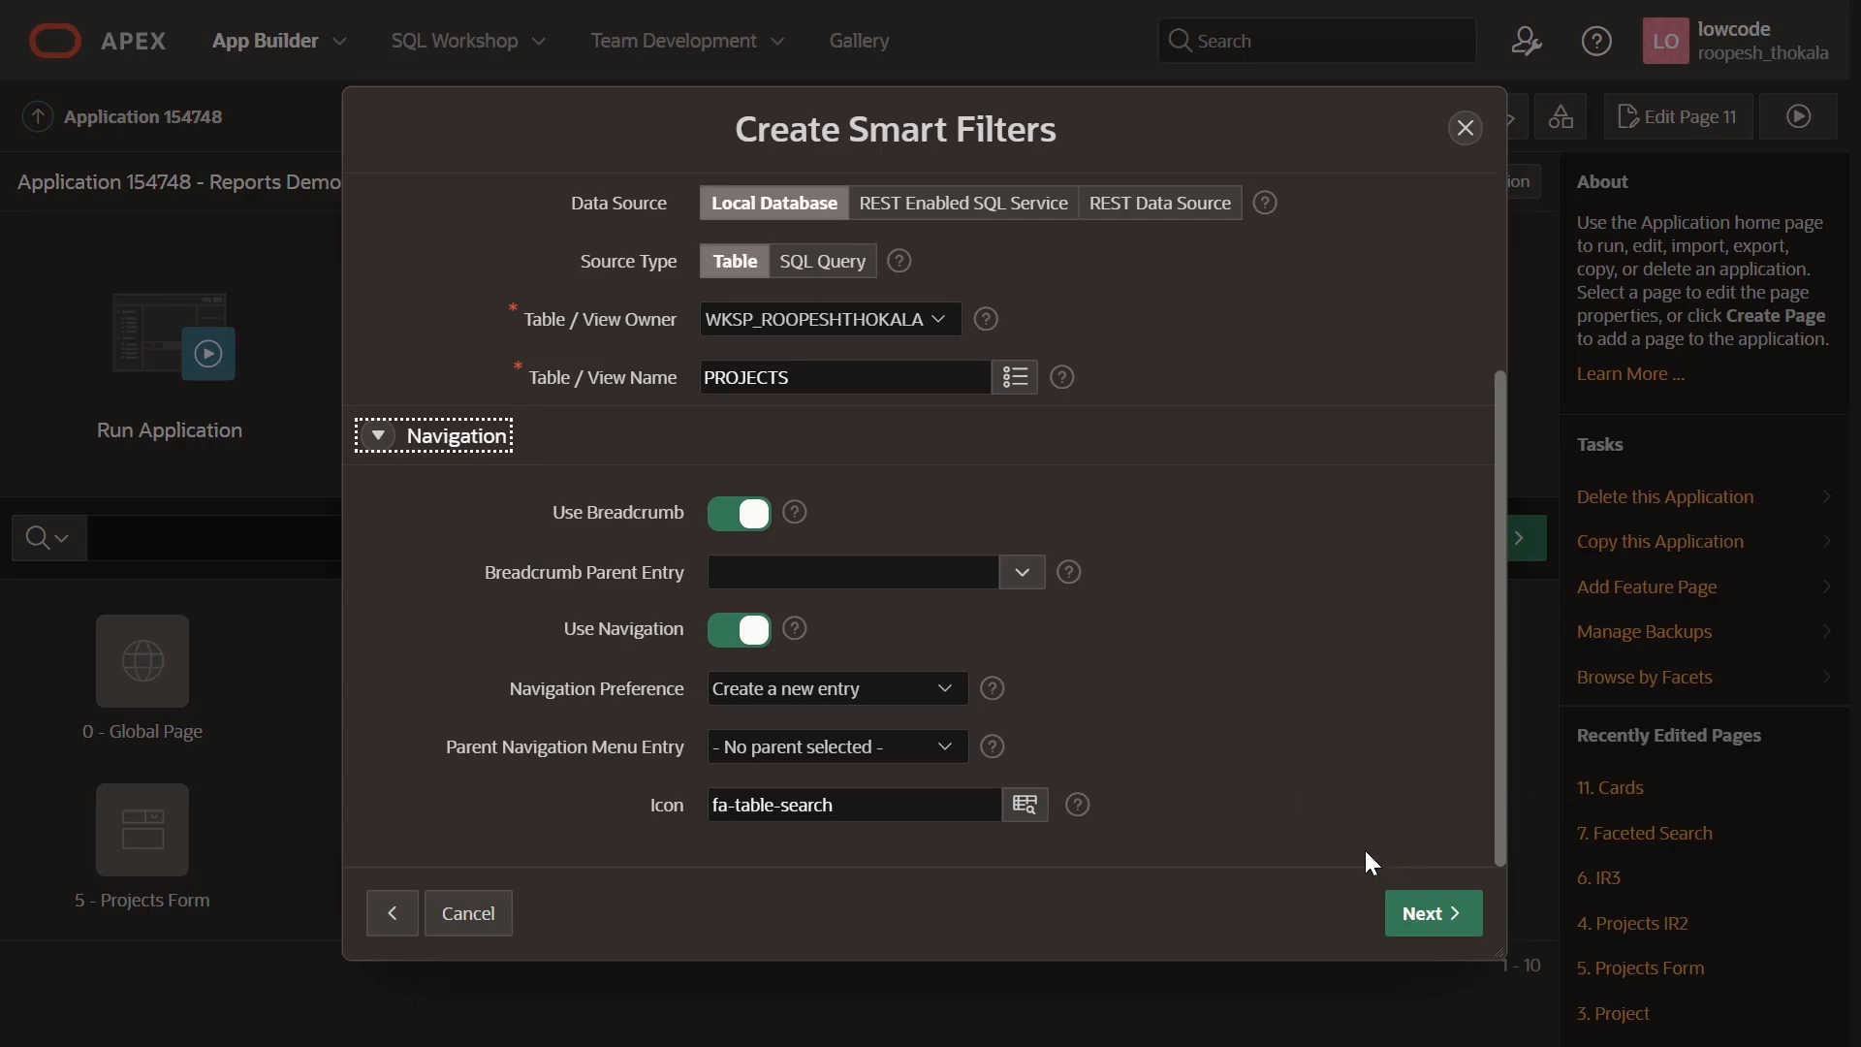
left_click(1446, 916)
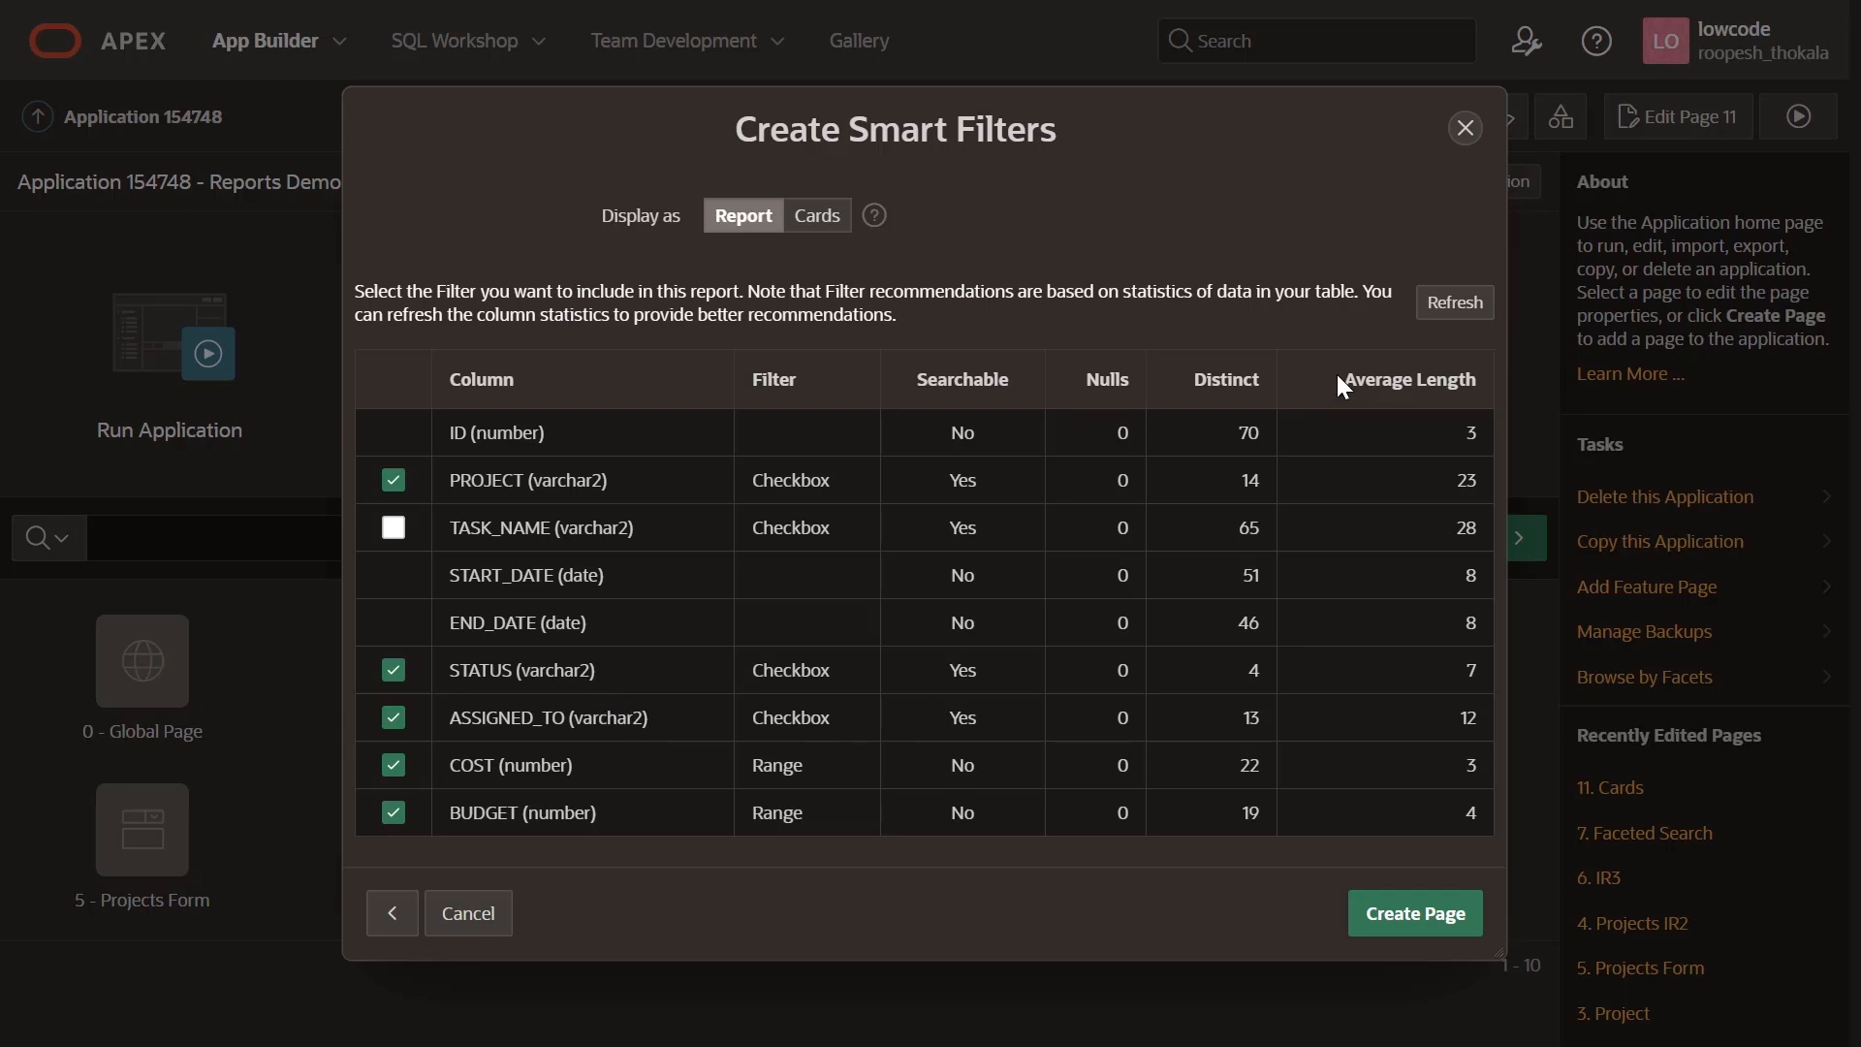
Refresh the column statistics and create the Smart Filters page with the Report display and the preselected filters.
left_click(1453, 306)
left_click(1454, 308)
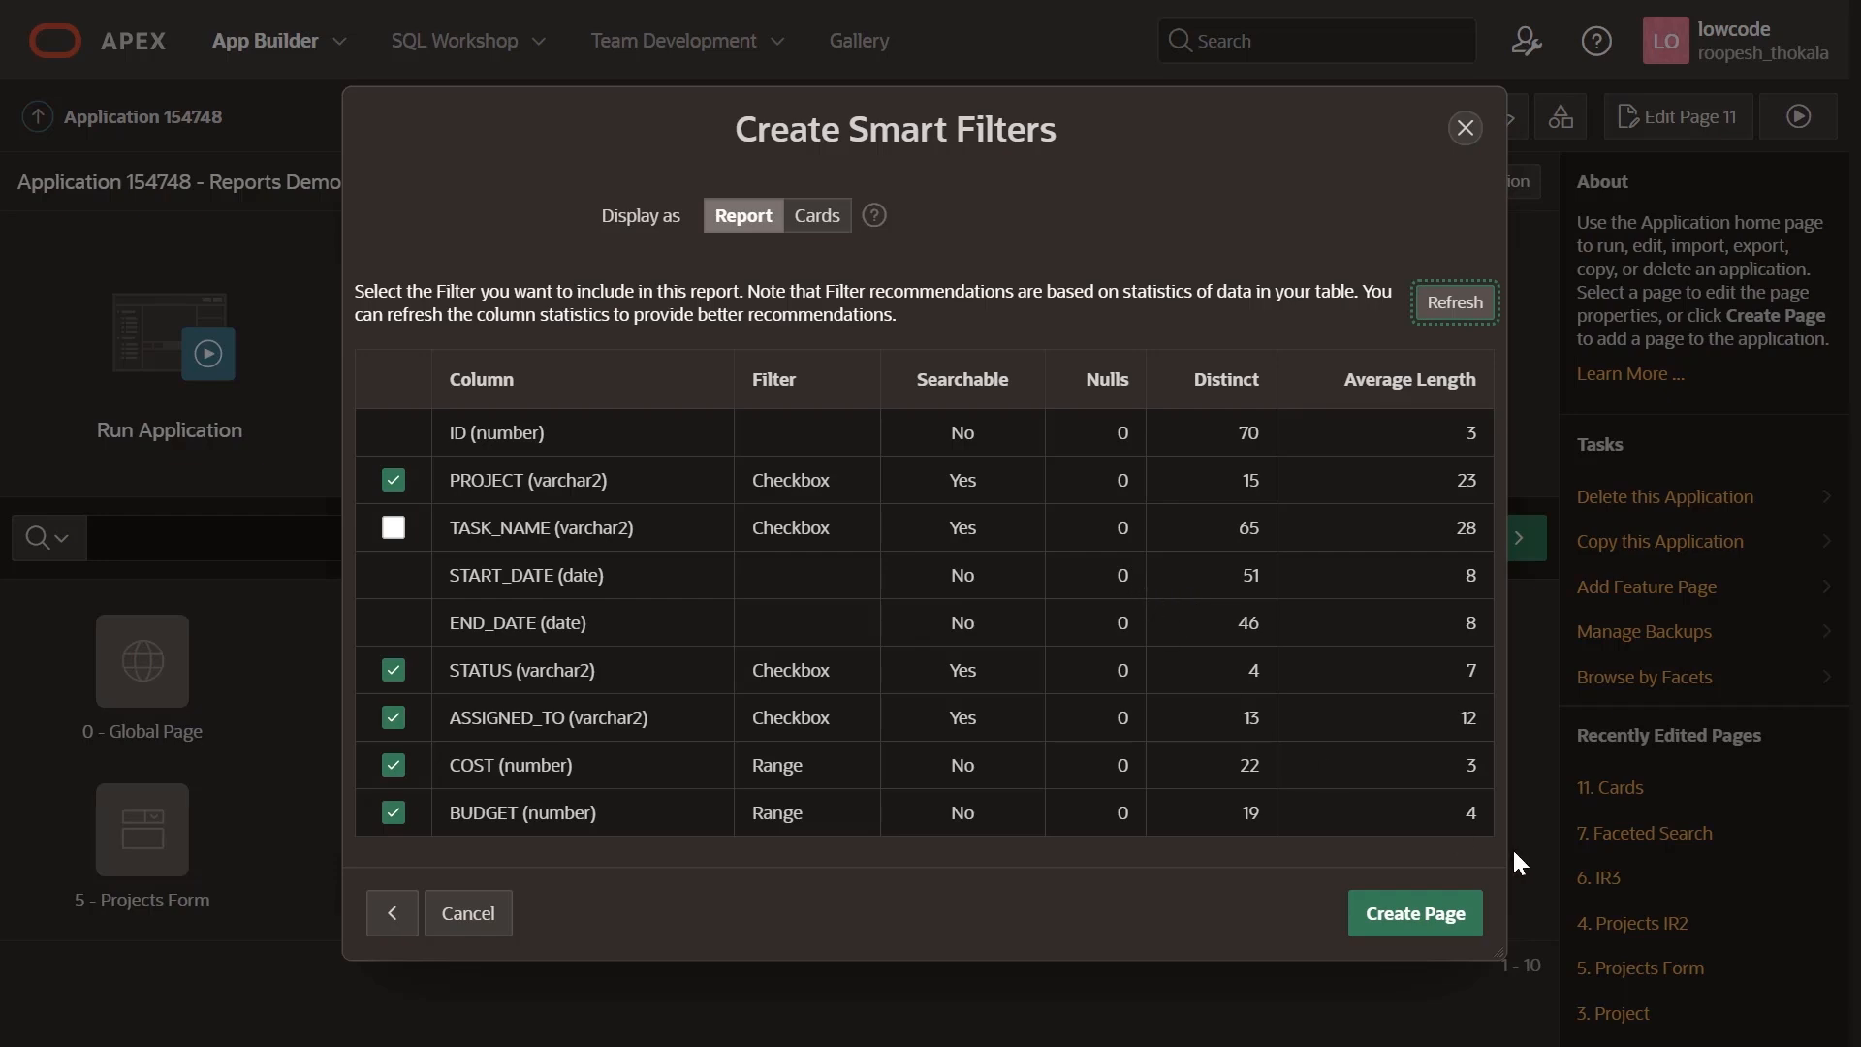
left_click(1420, 925)
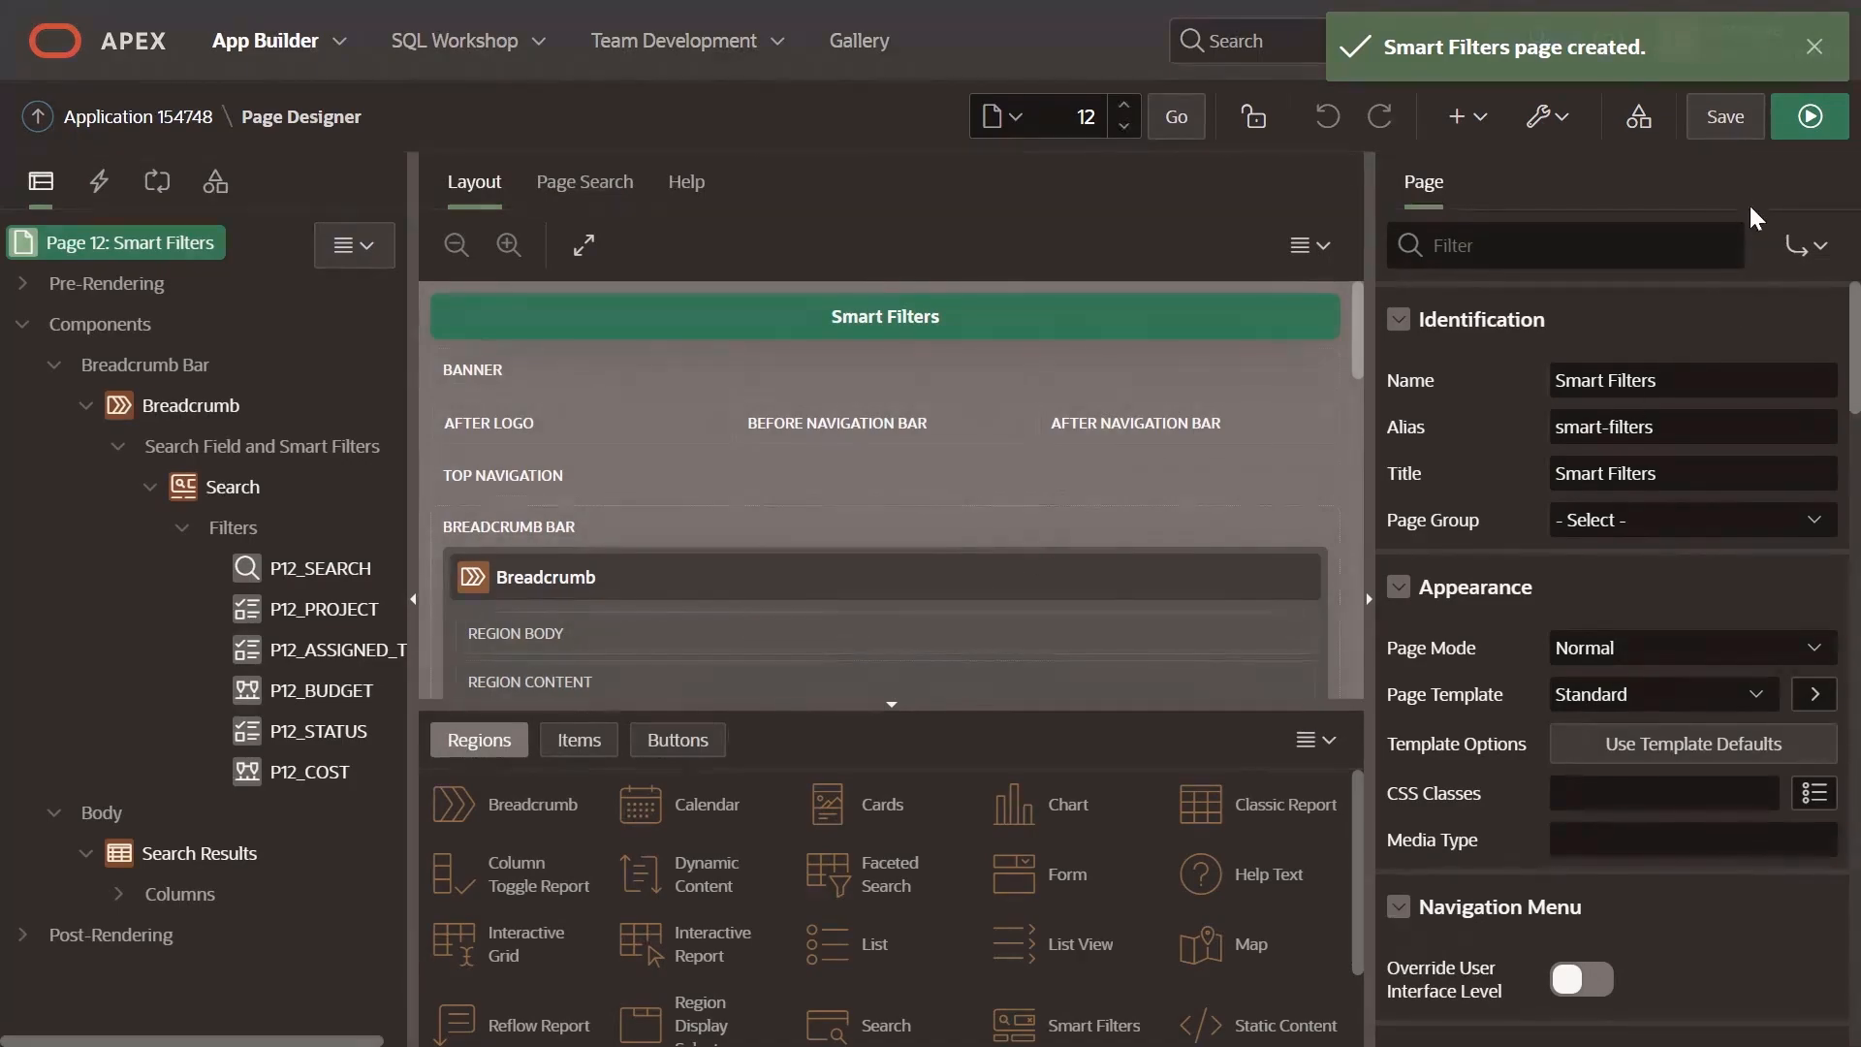
Run the Smart Filters page and apply the suggested Assigned To filter.
left_click(1810, 116)
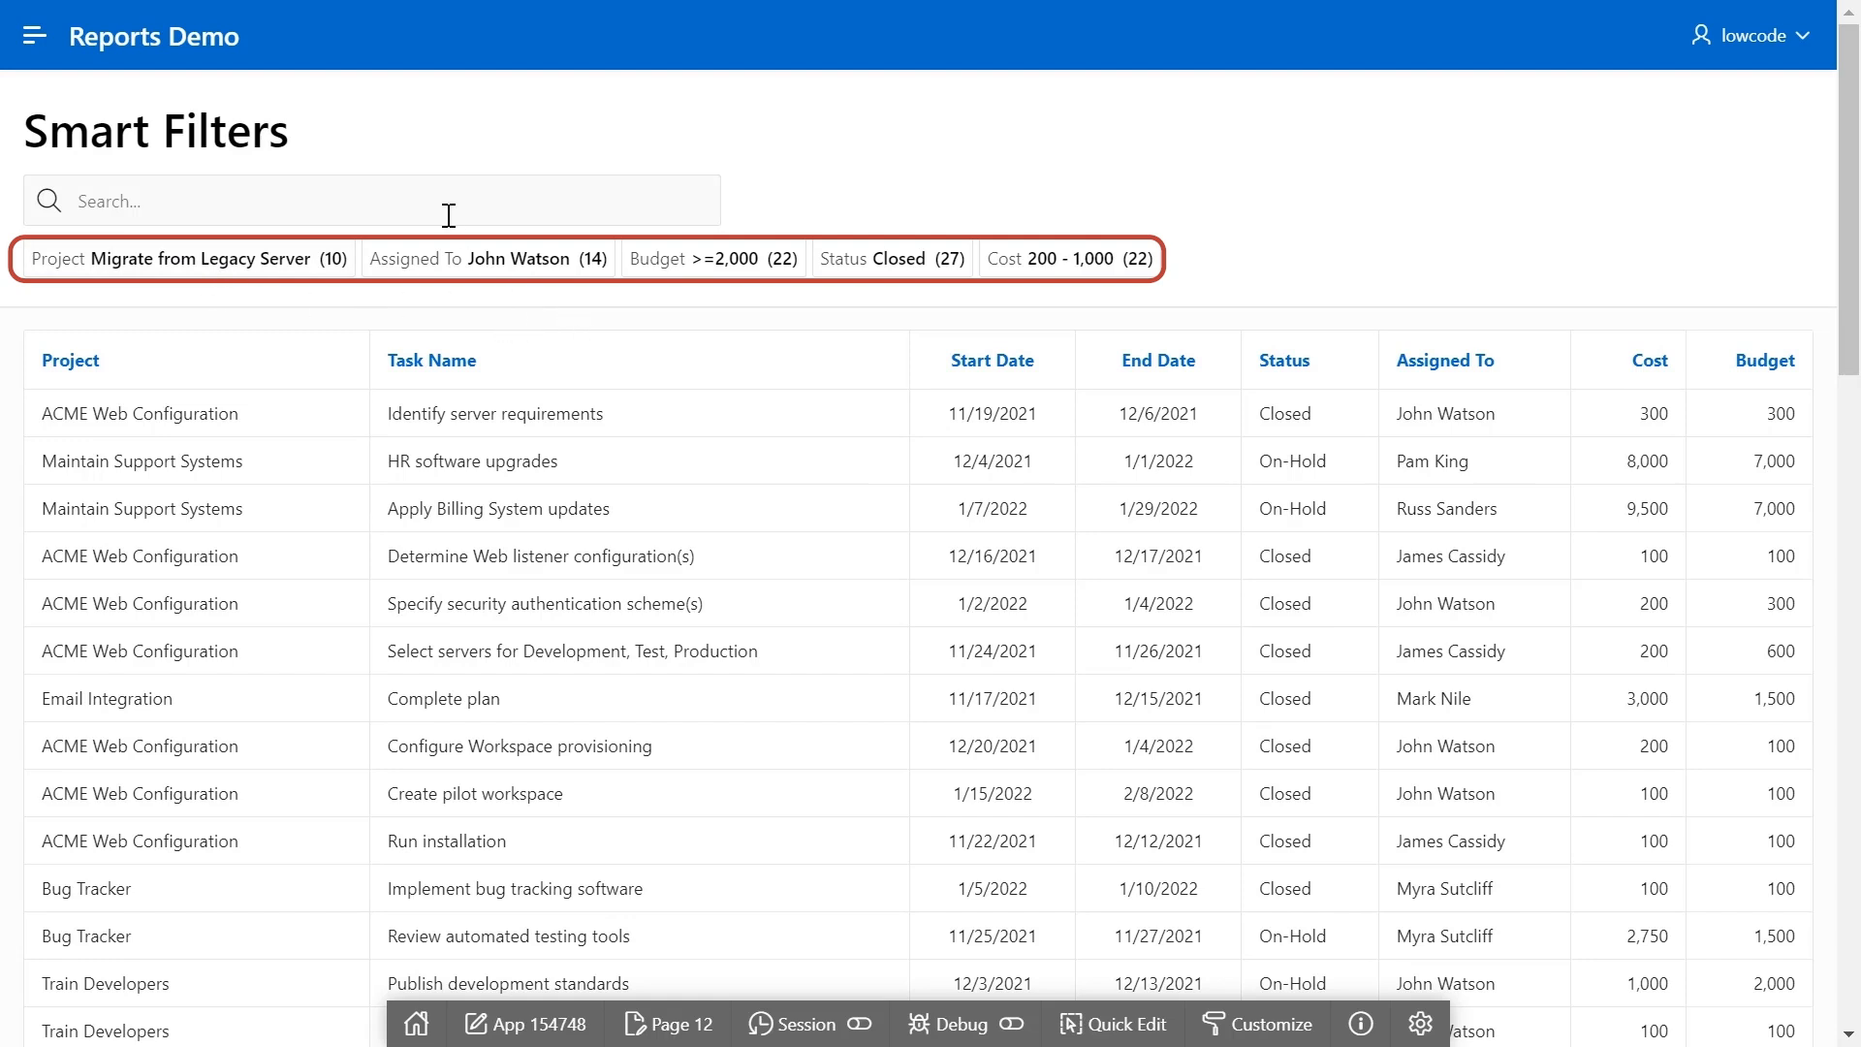
left_click(388, 189)
key("Escape")
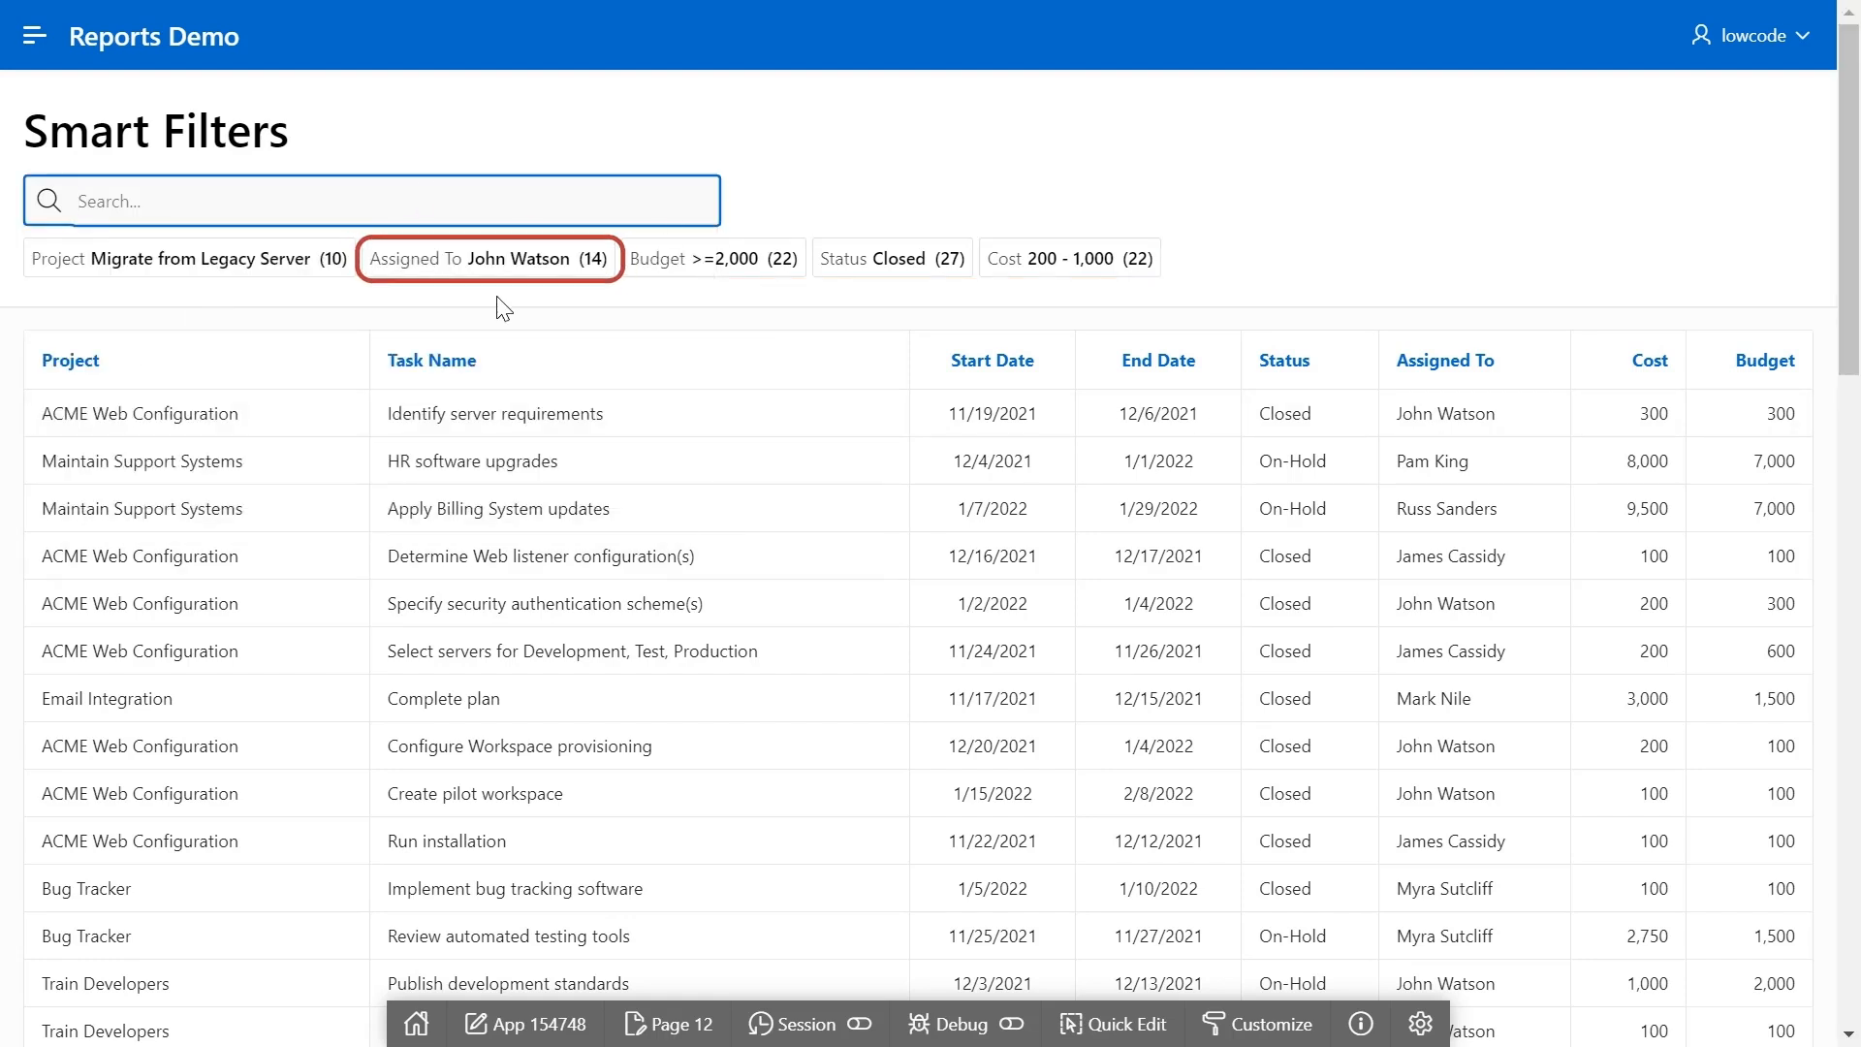
left_click(513, 267)
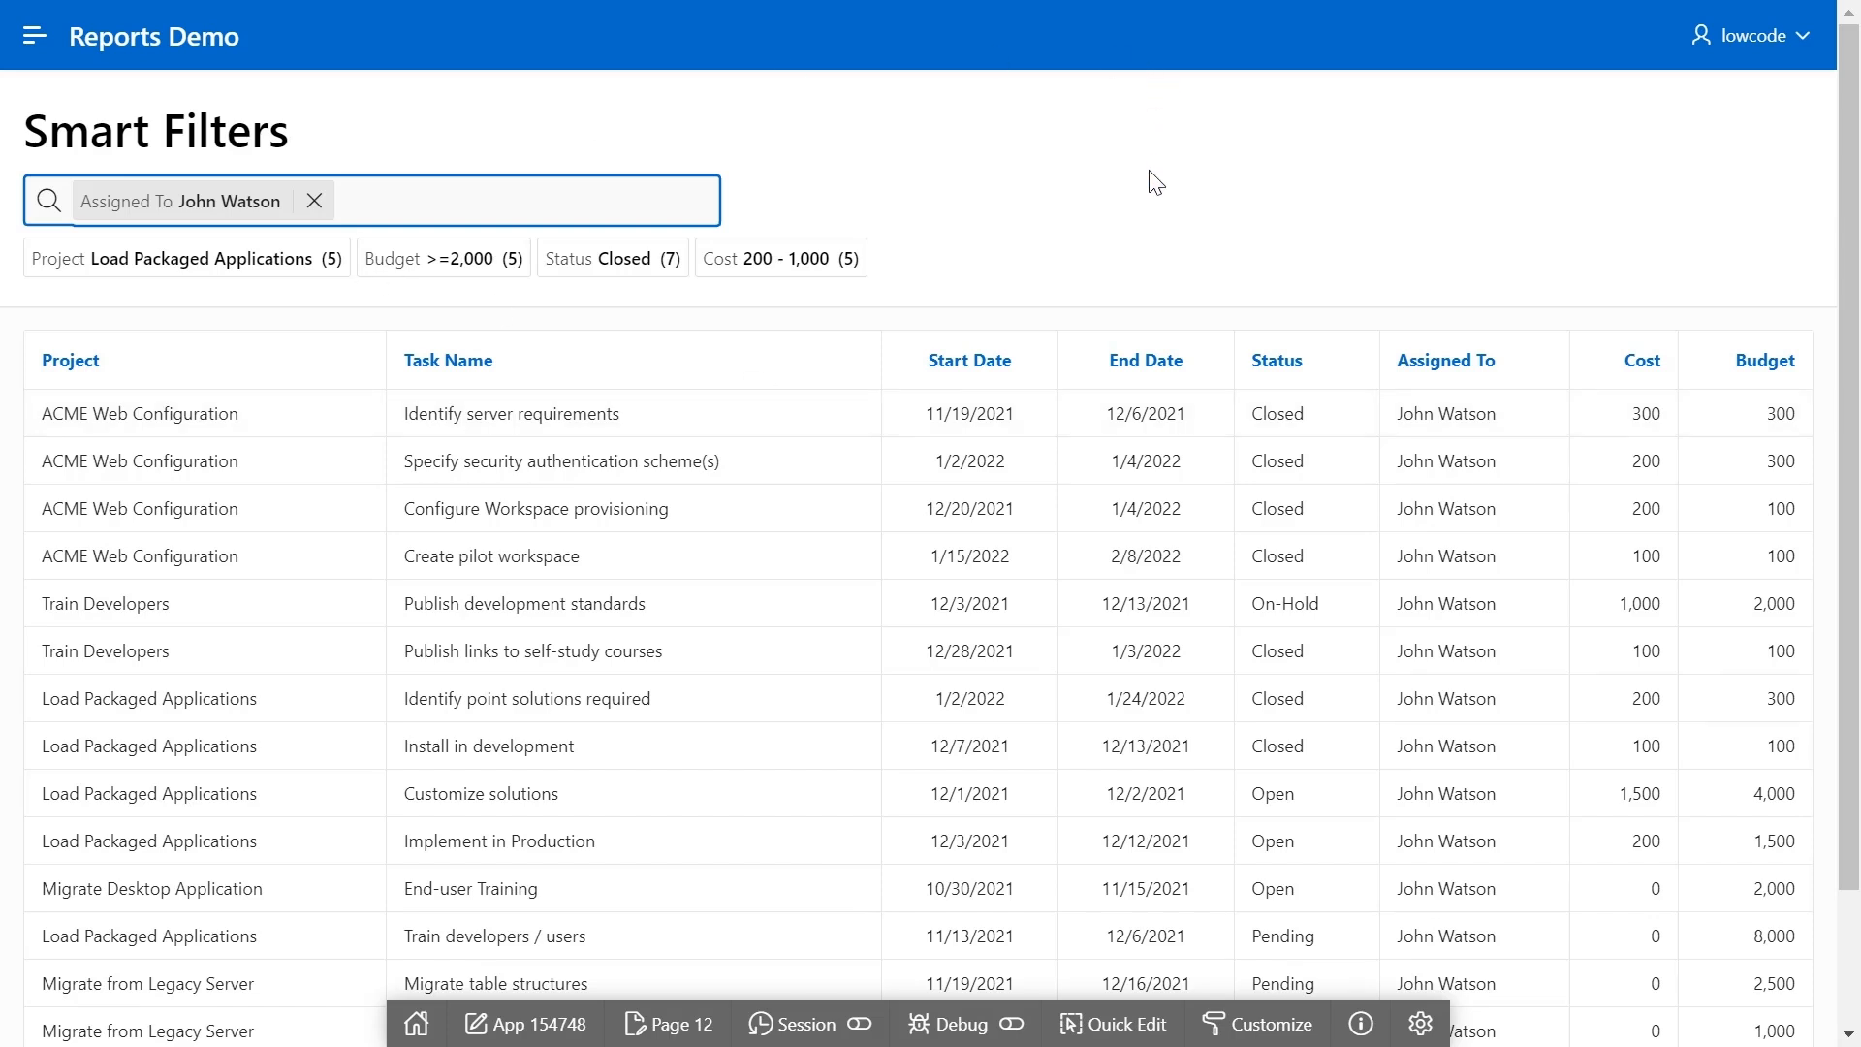
Add the fourth, seventh and ninth listed people to the Assigned To filter and close its value list.
left_click(153, 205)
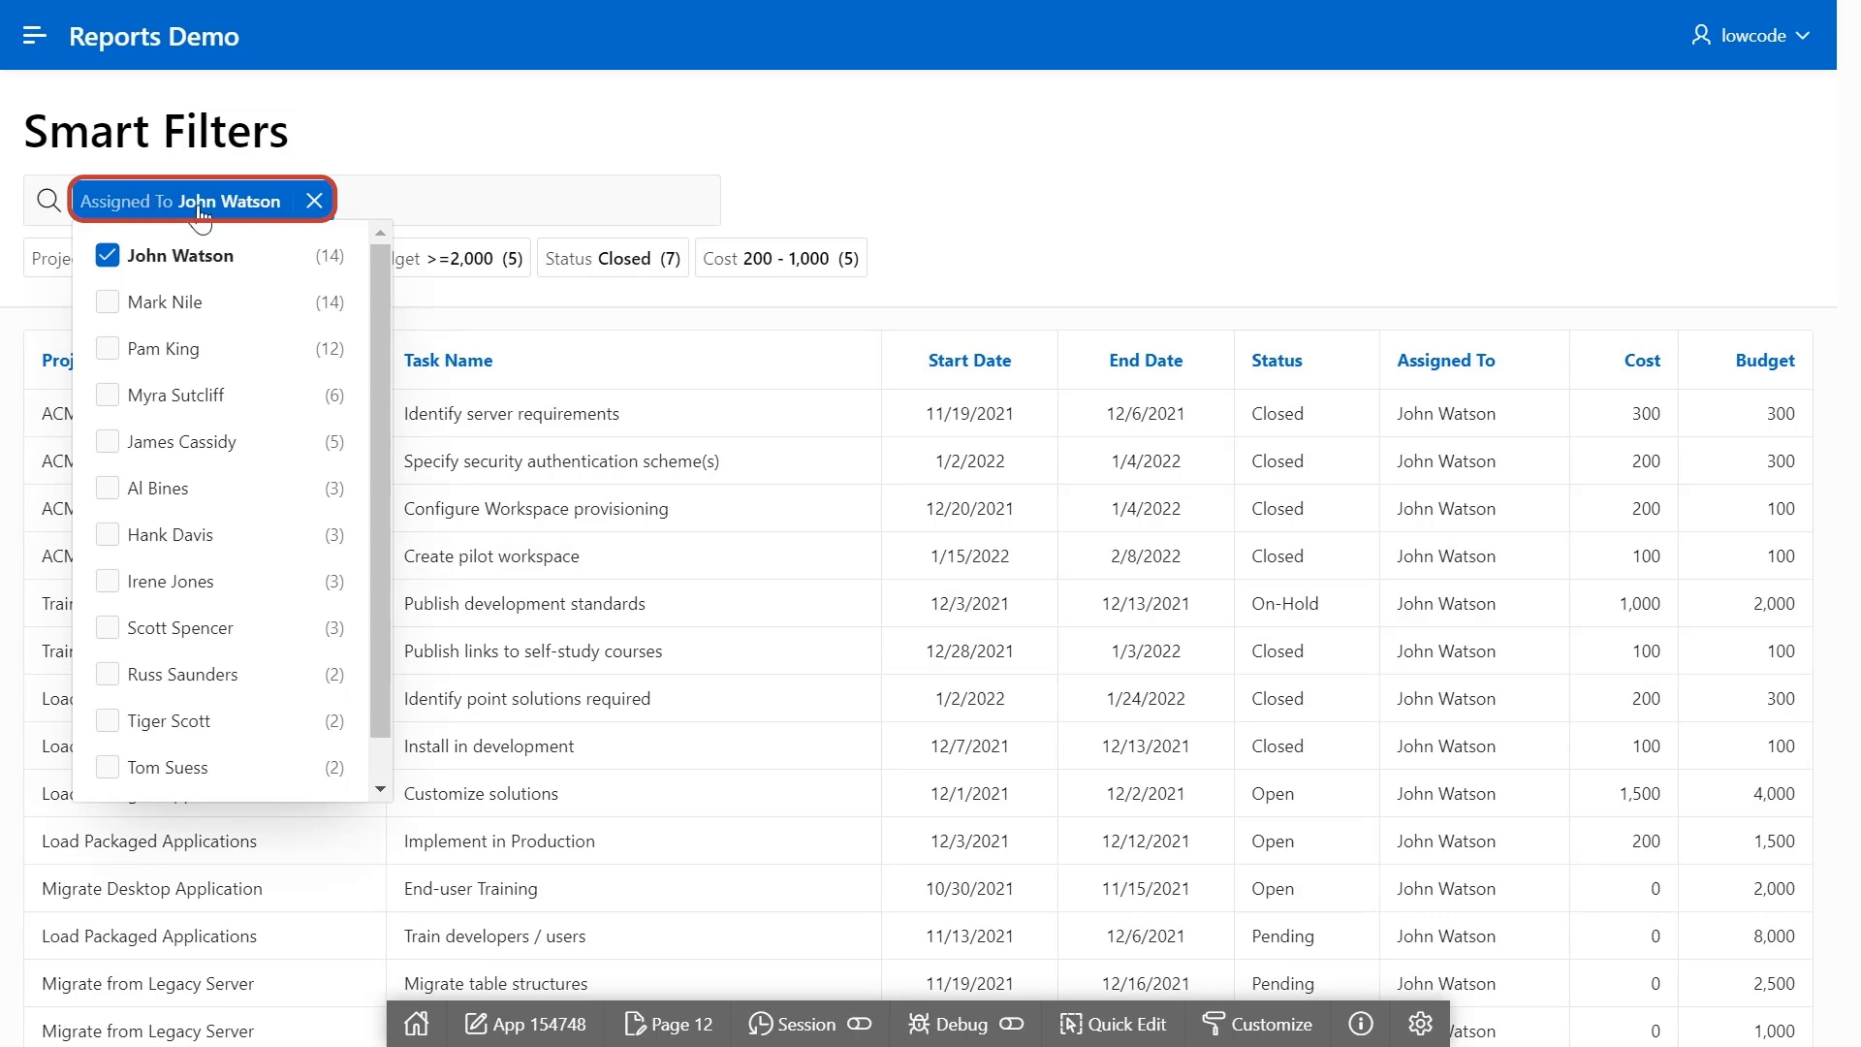
scroll(260, 383, "down", 1)
scroll(269, 543, "up", 1)
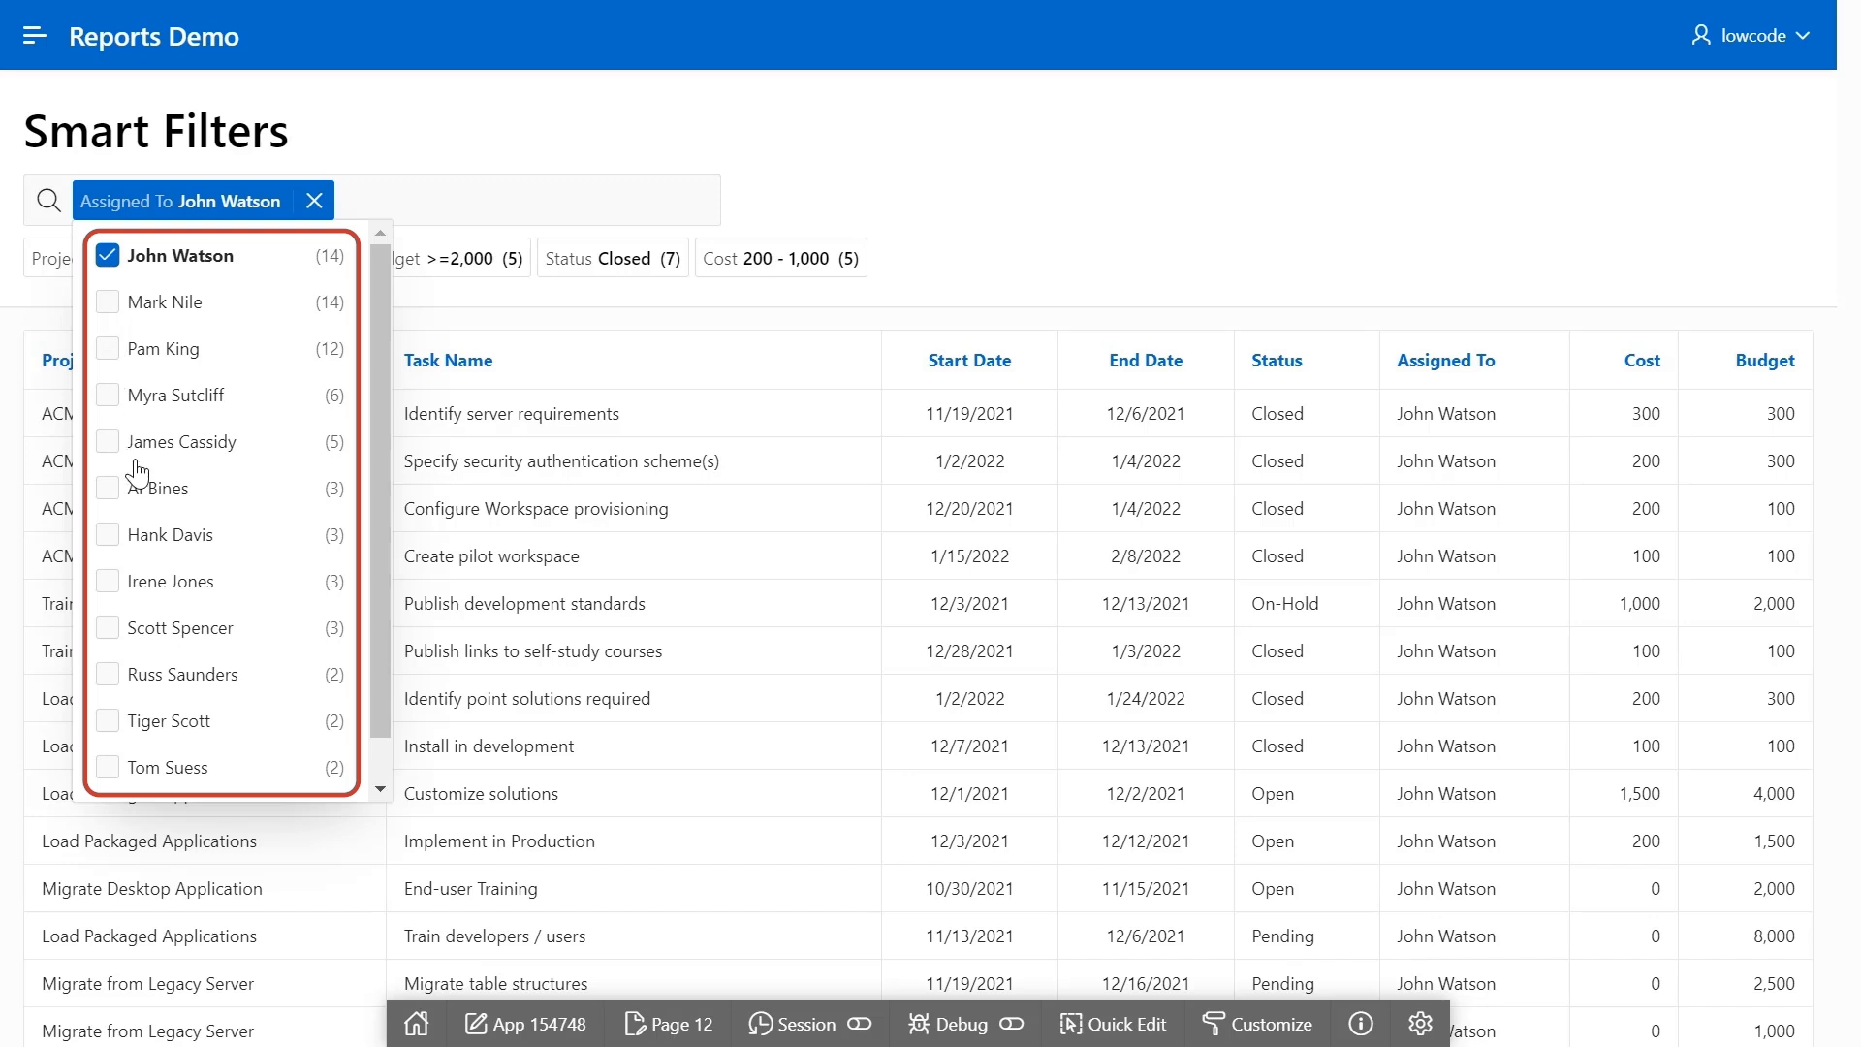
left_click(109, 534)
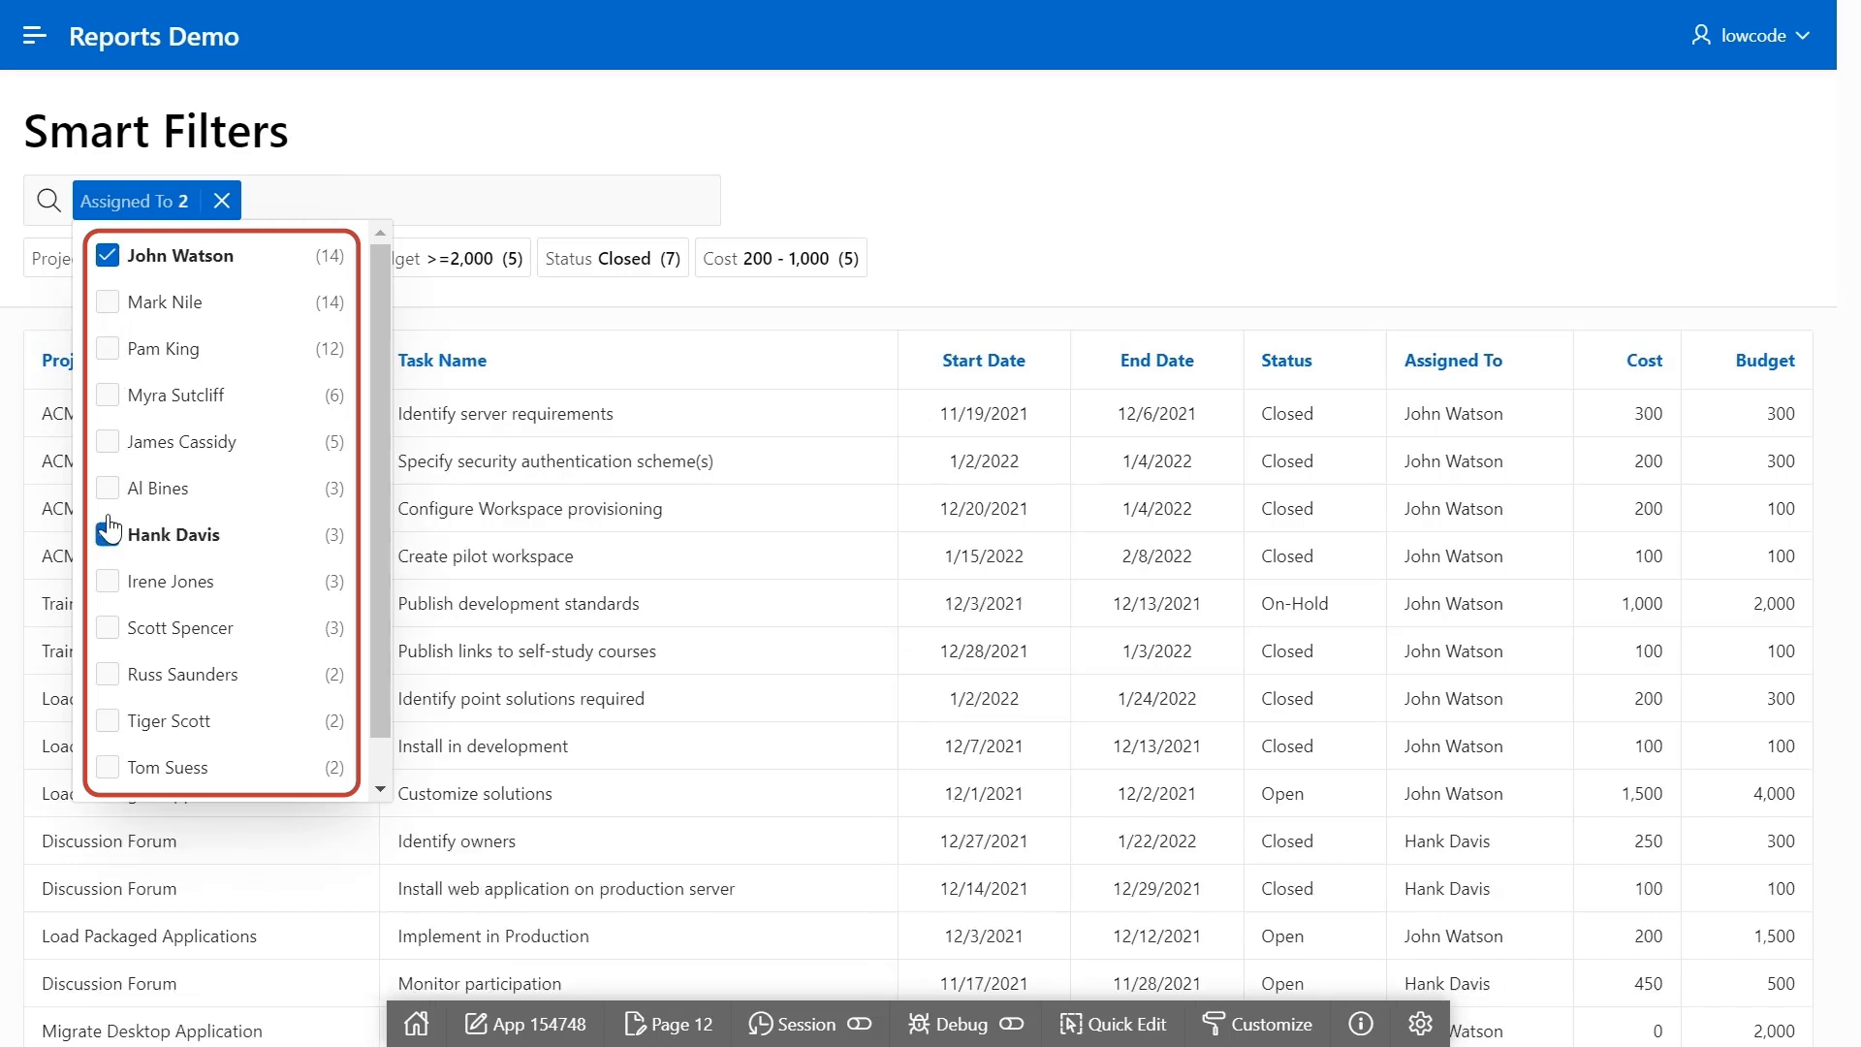
left_click(107, 399)
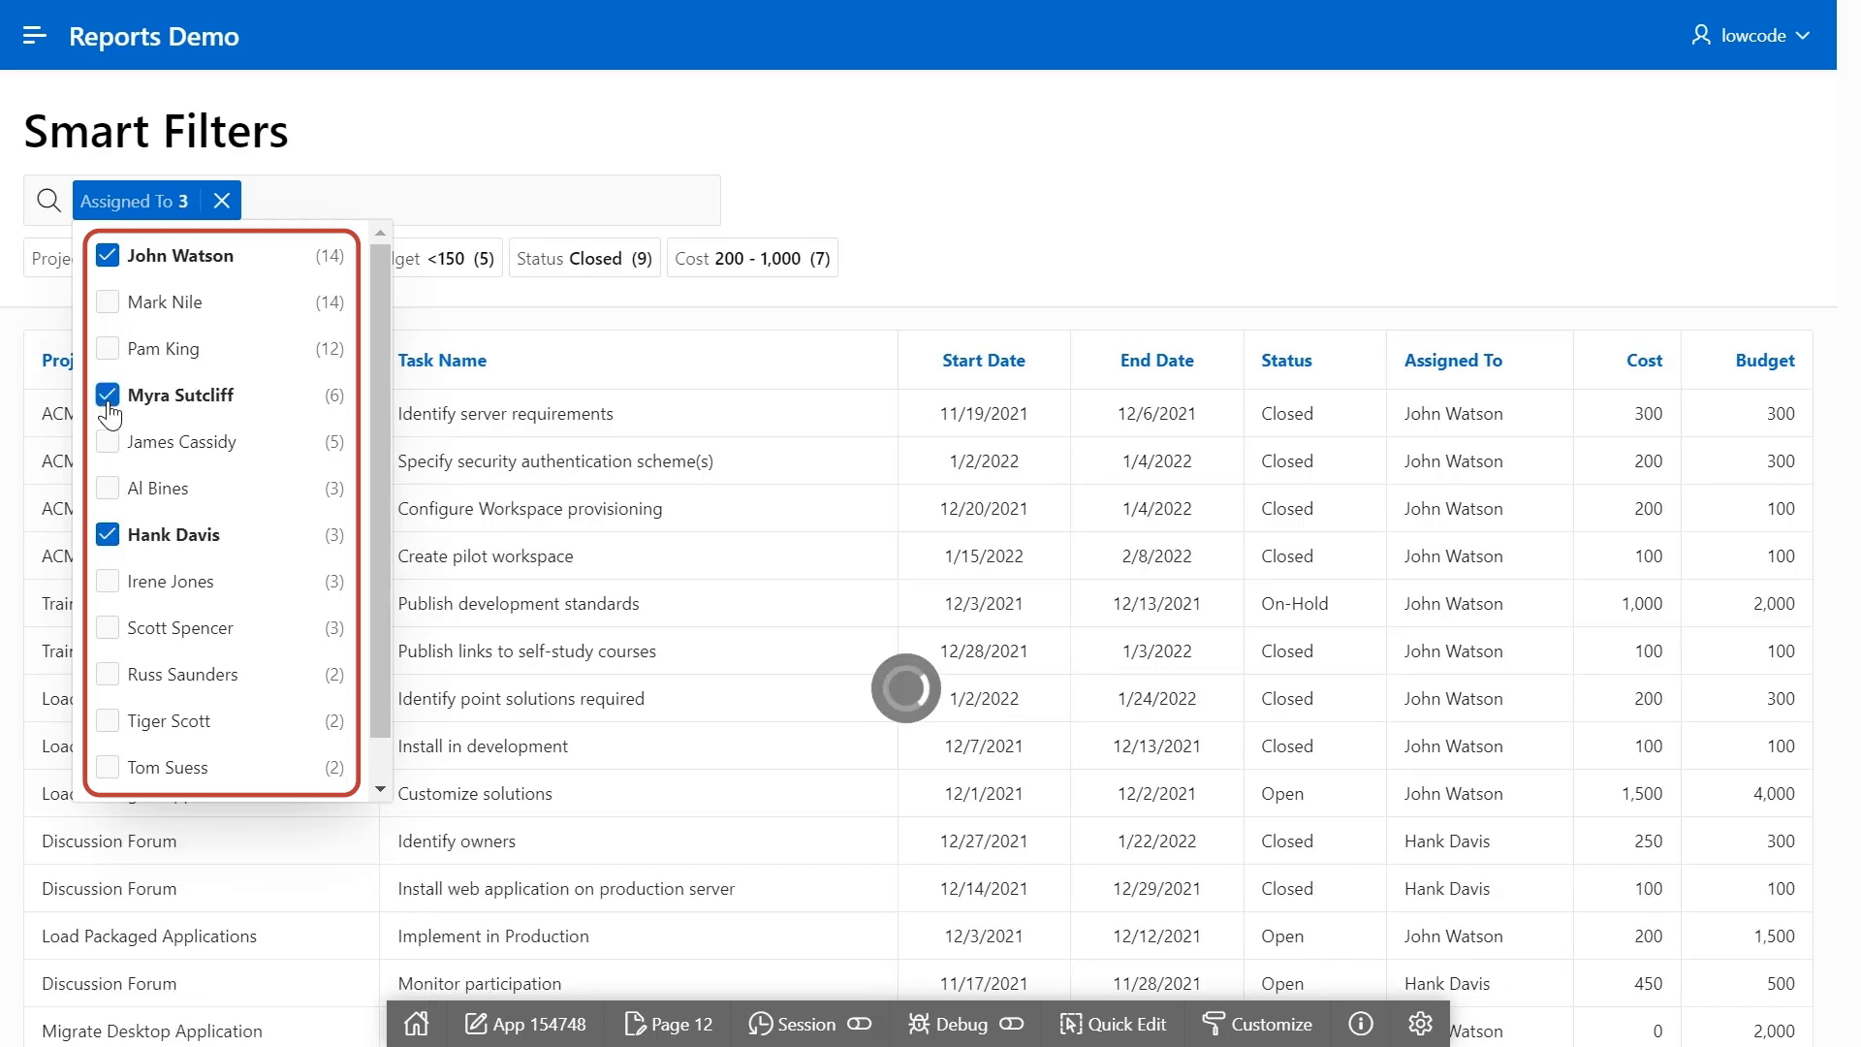
left_click(108, 628)
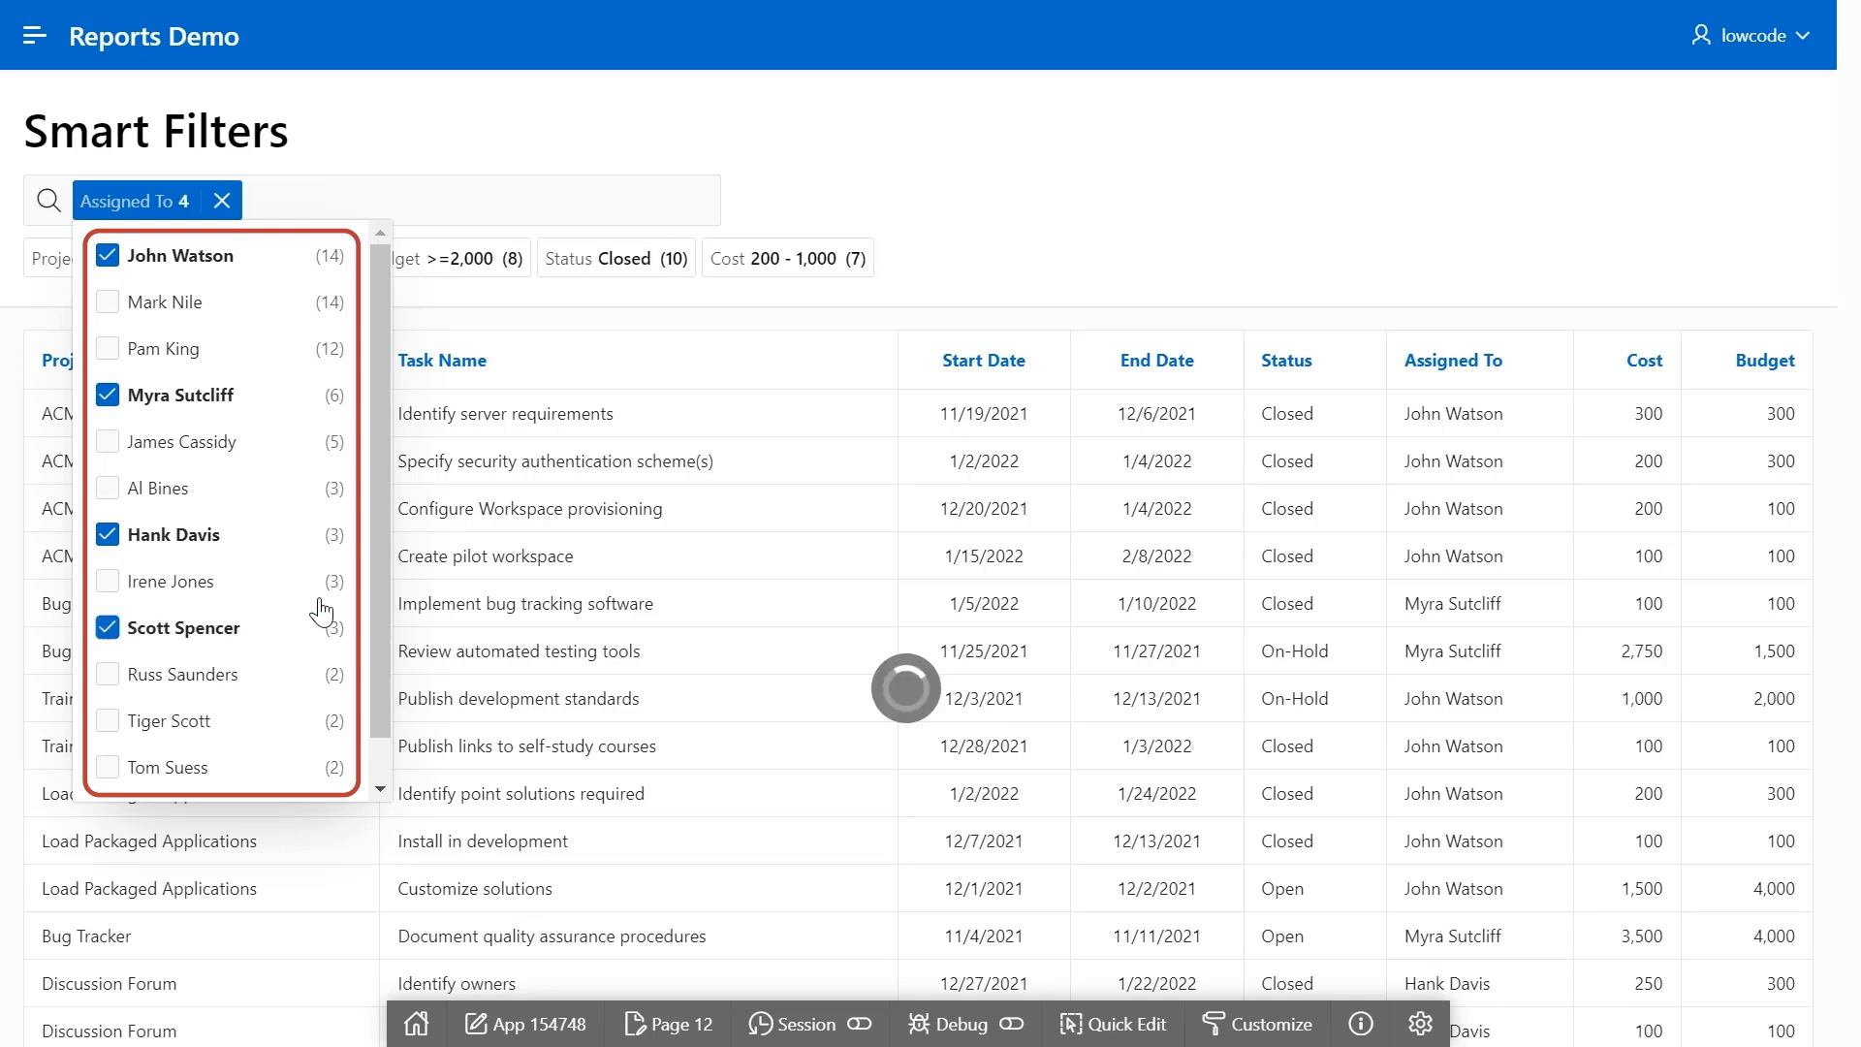
left_click(1144, 250)
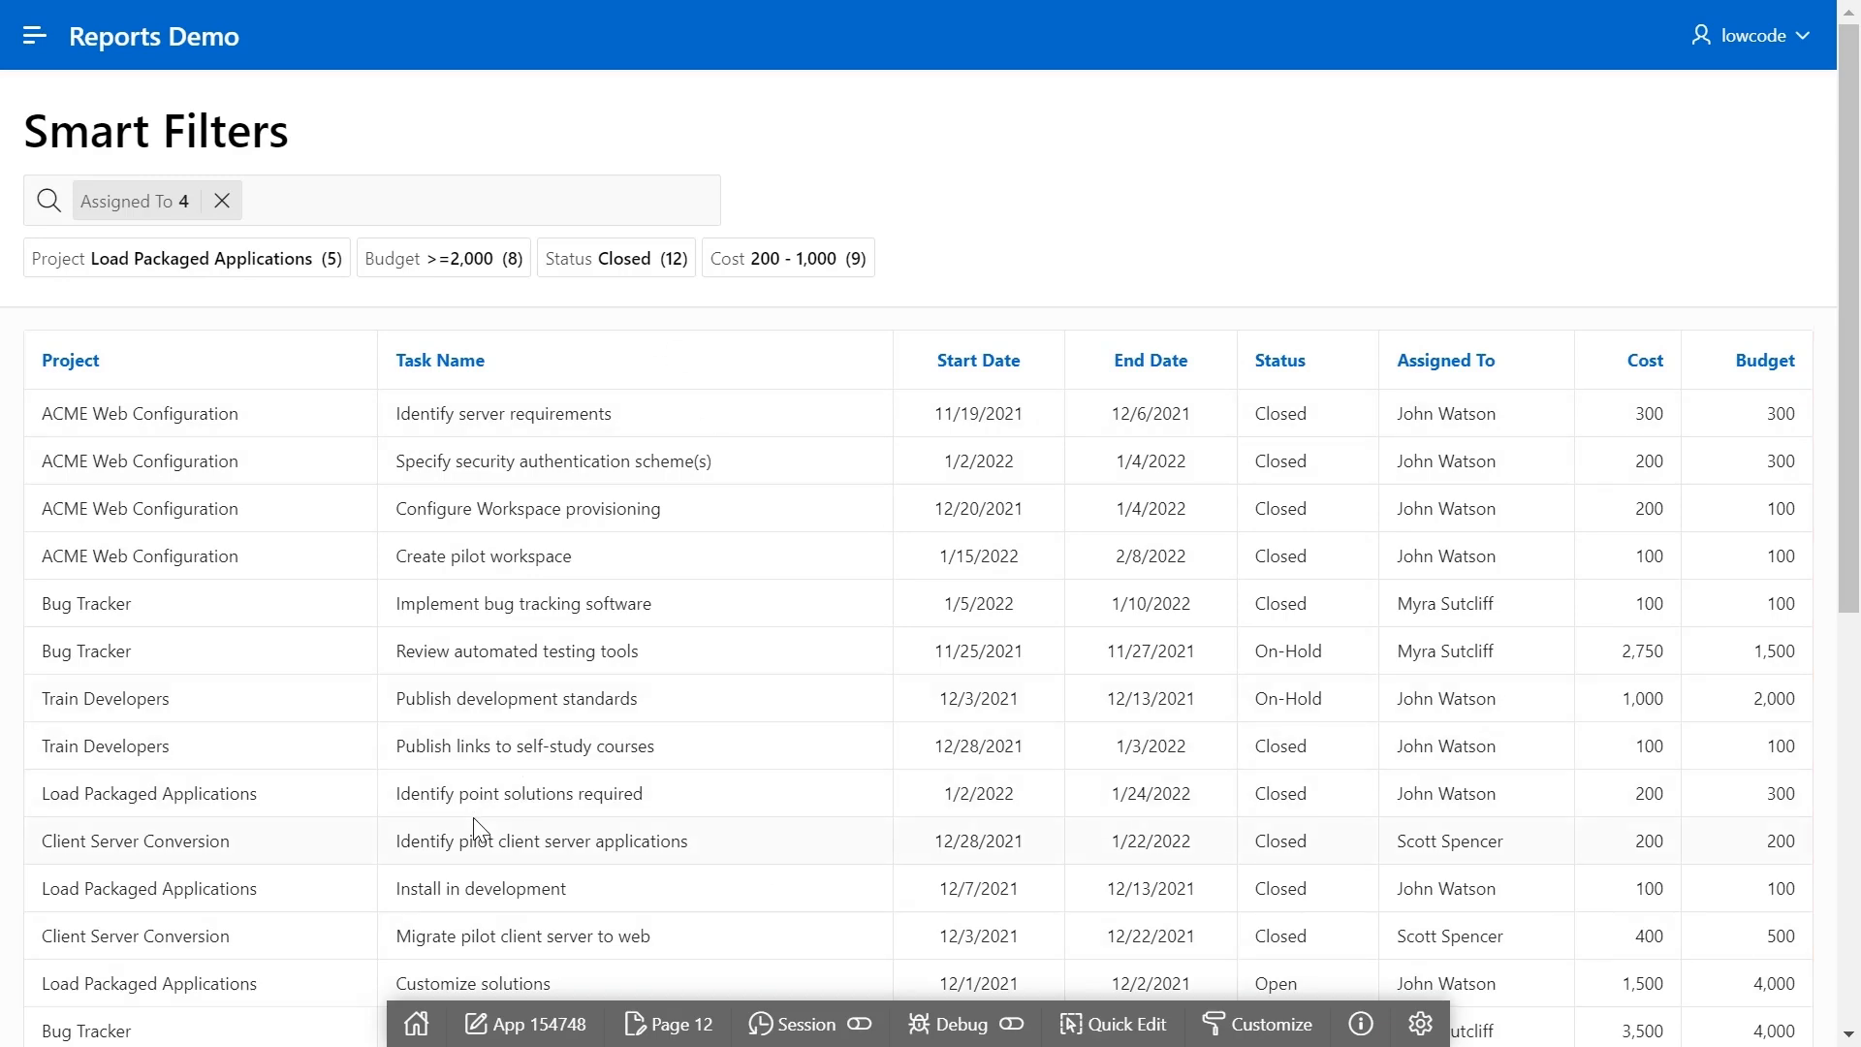
Filter the report by the Budget ranges >=2,000 and <150, and return to Page Designer for page 12.
left_click(469, 283)
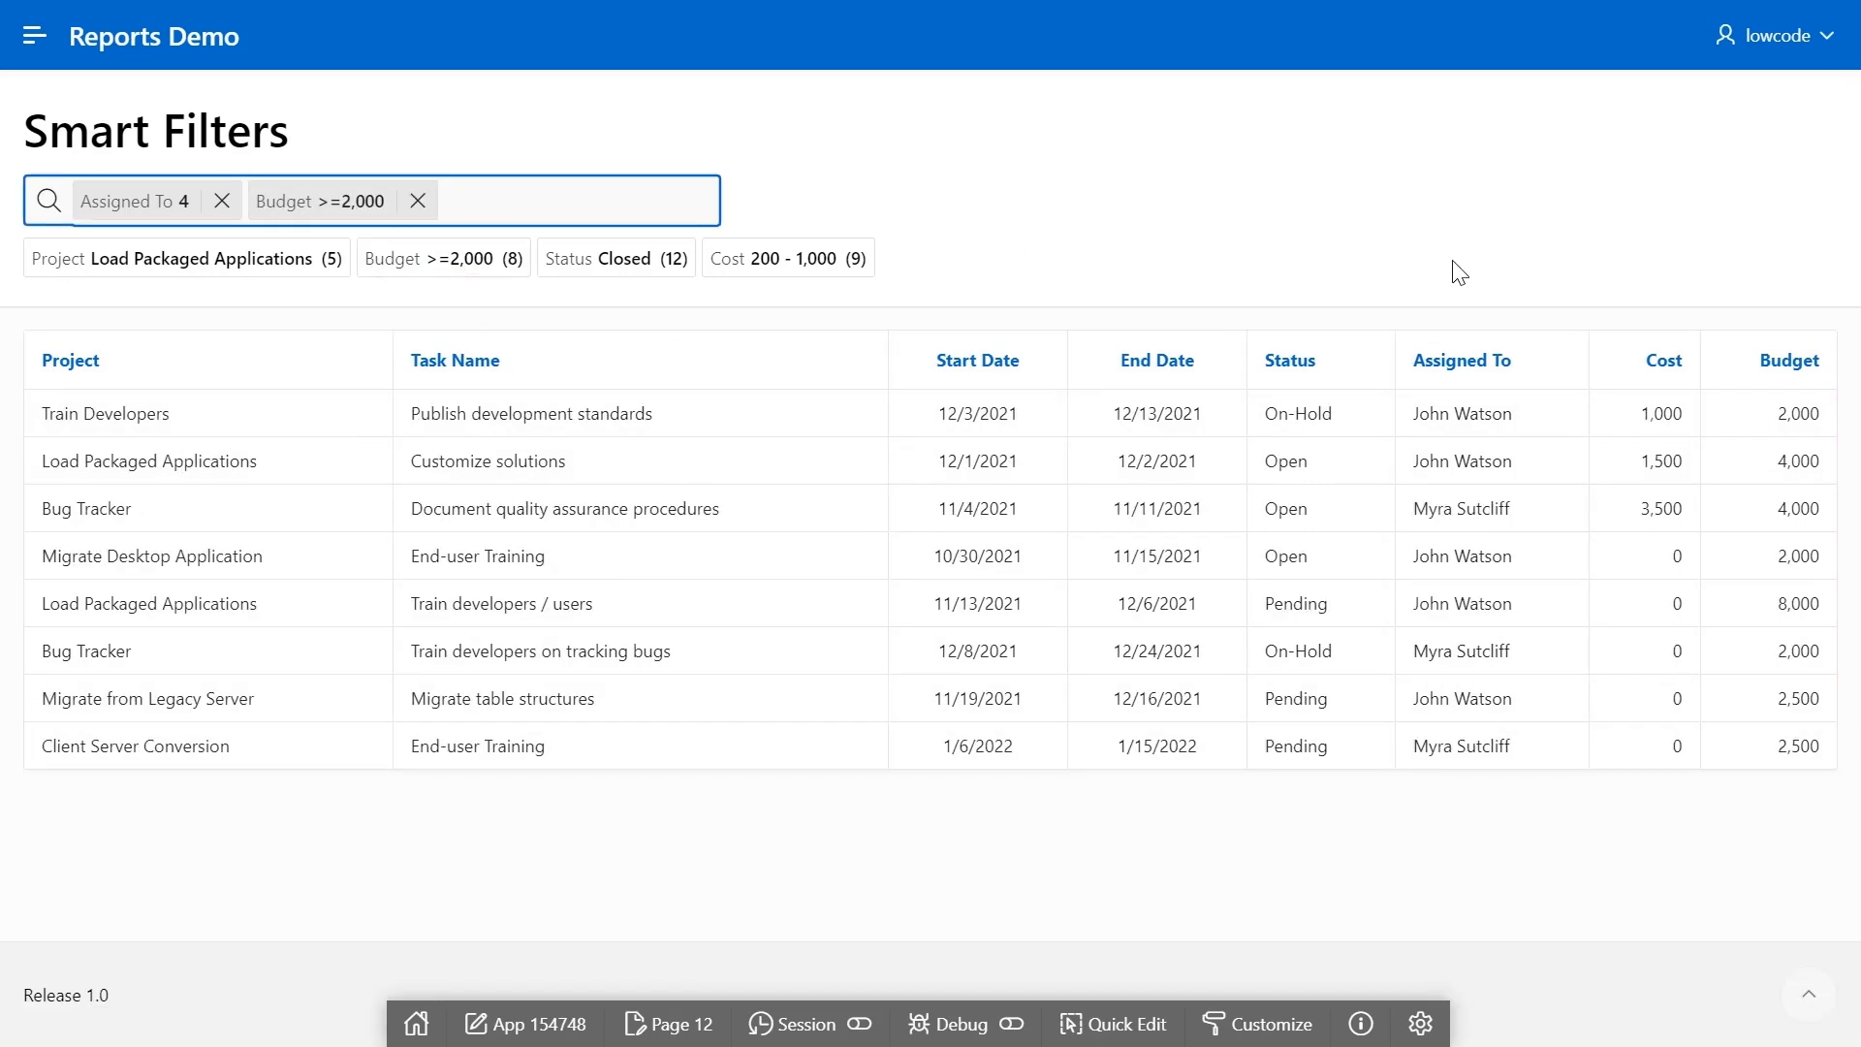
left_click(327, 202)
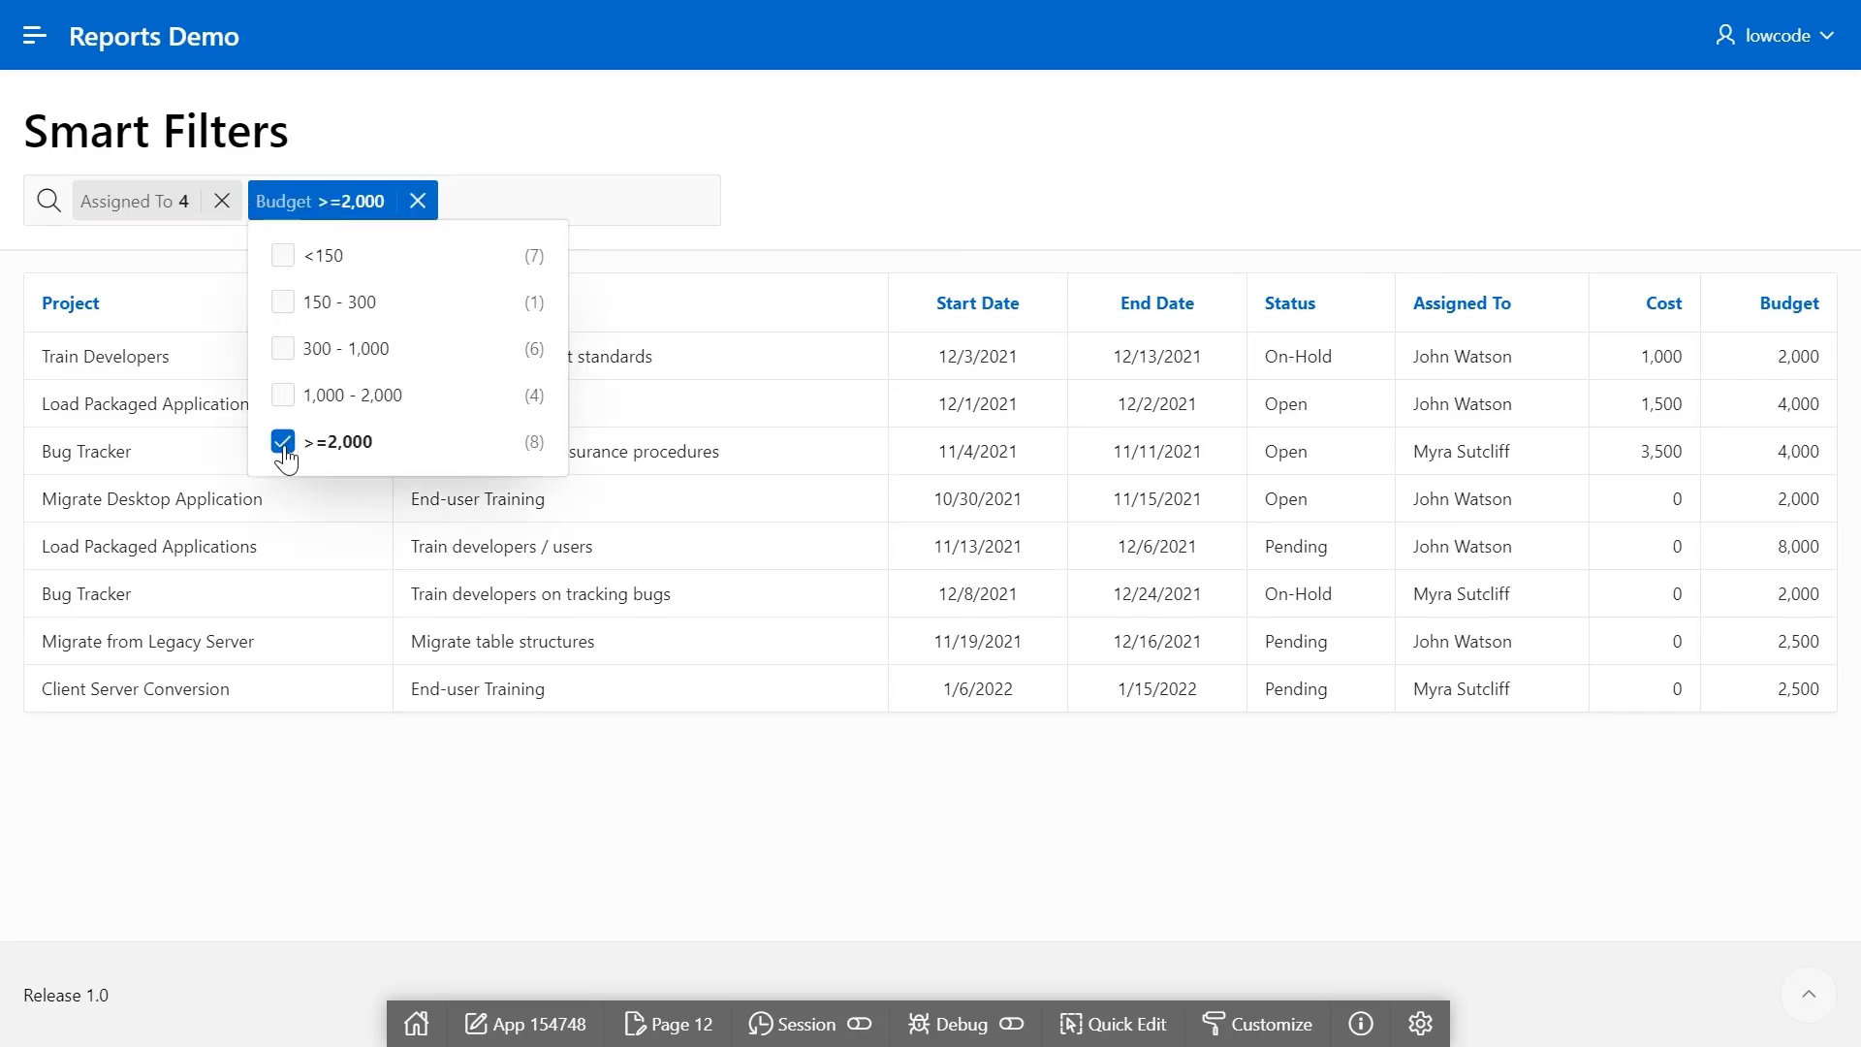
left_click(283, 256)
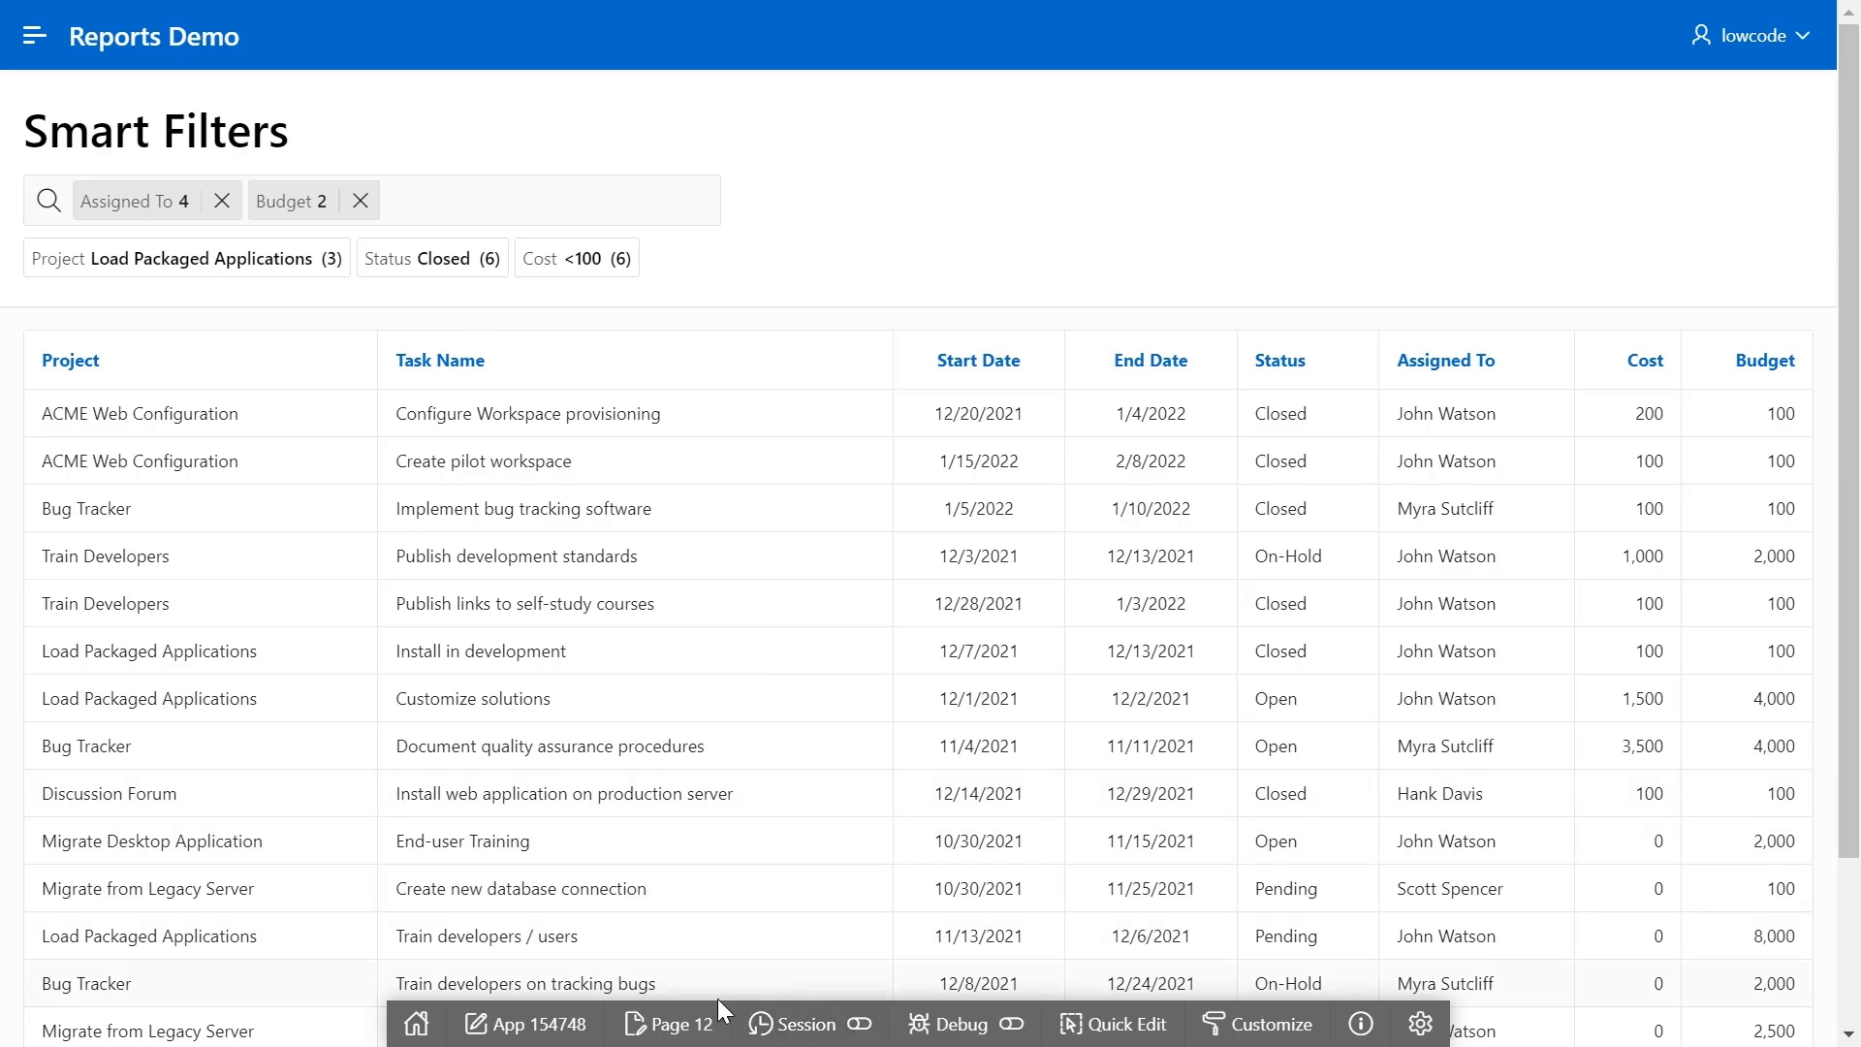
left_click(670, 1024)
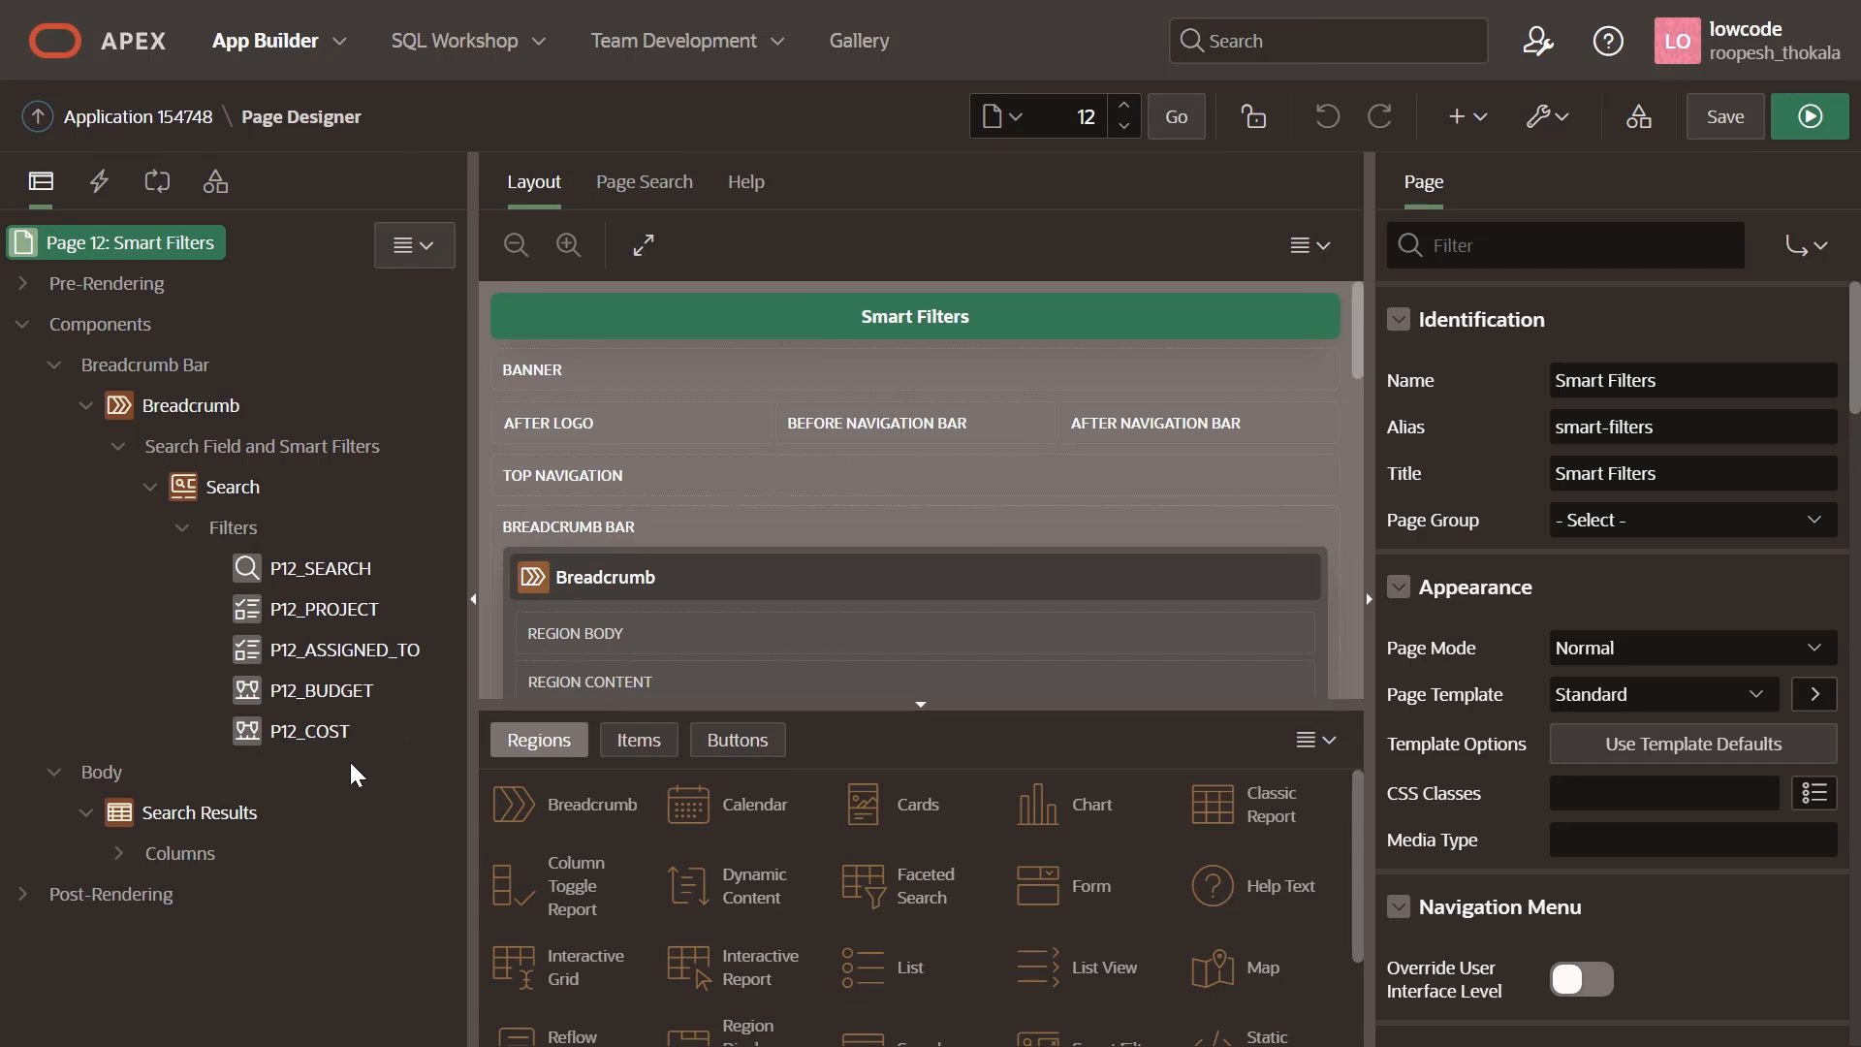
Create a new filter in the Search region of page 12, named P12_STATUS with the label Status.
left_click(238, 536)
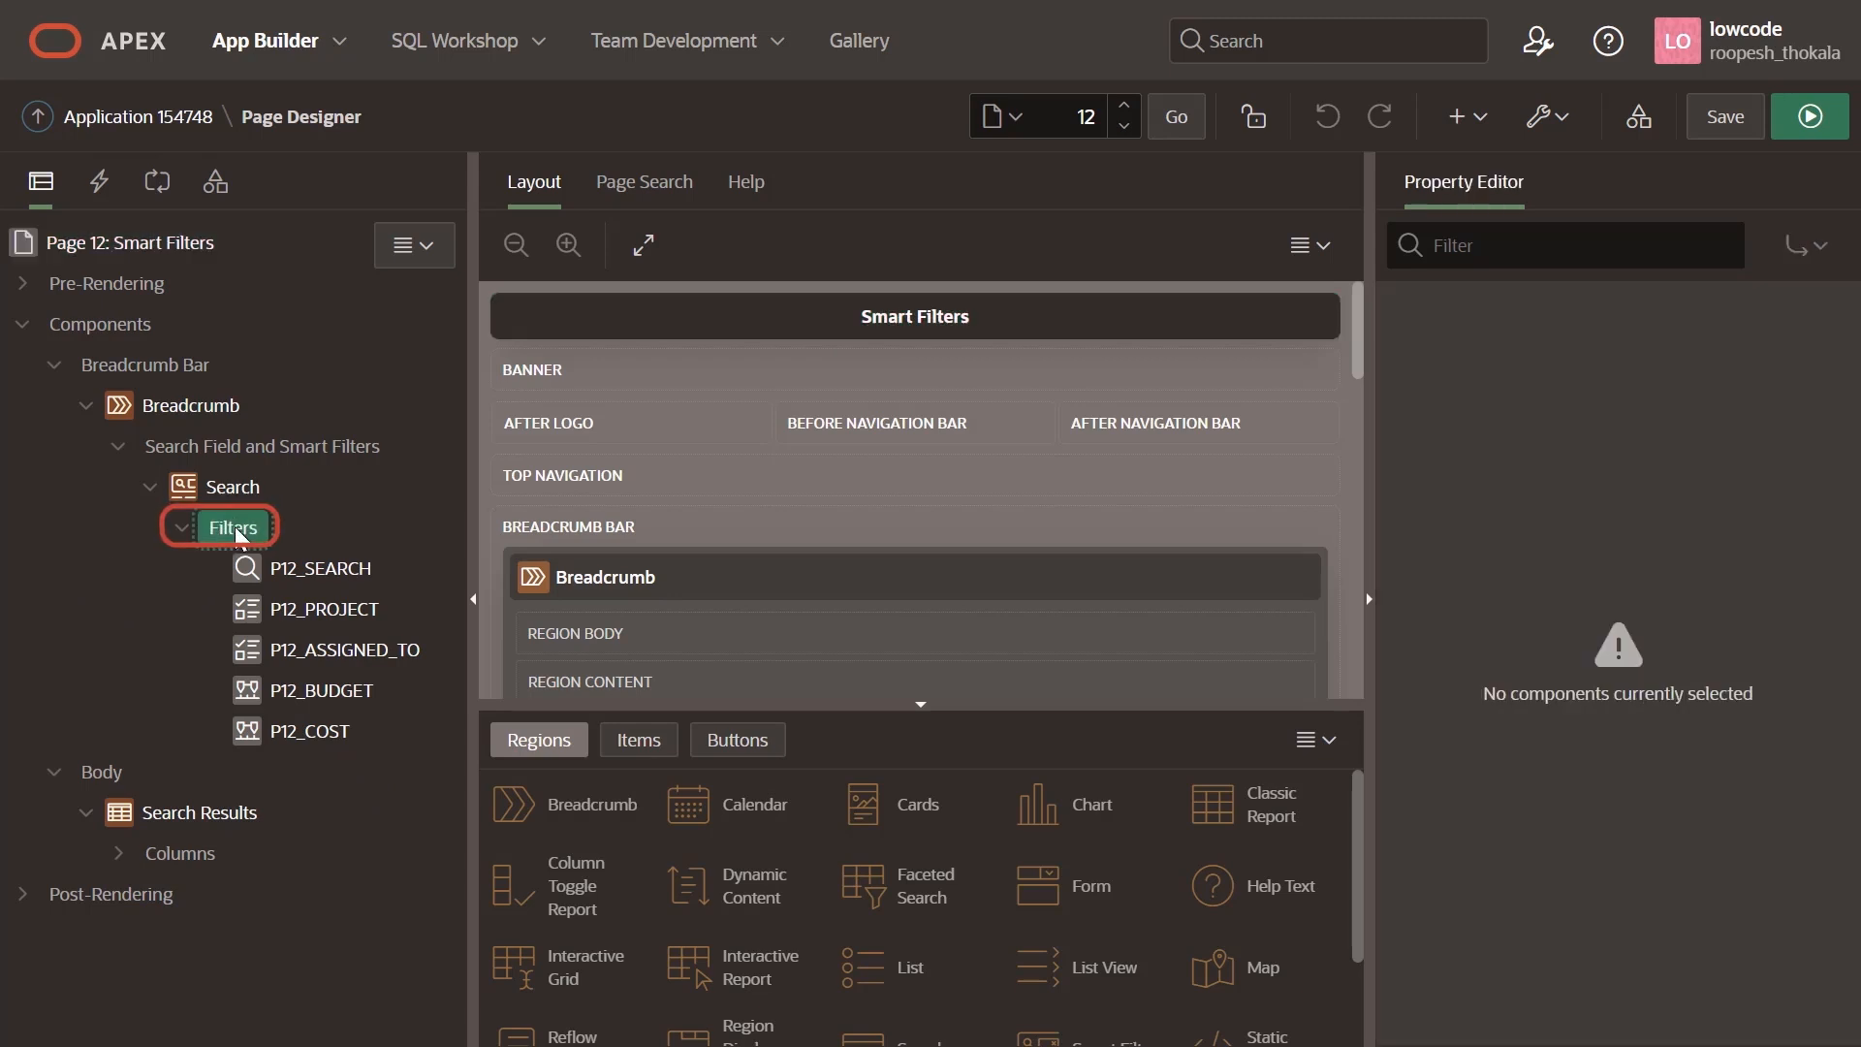
right_click(257, 534)
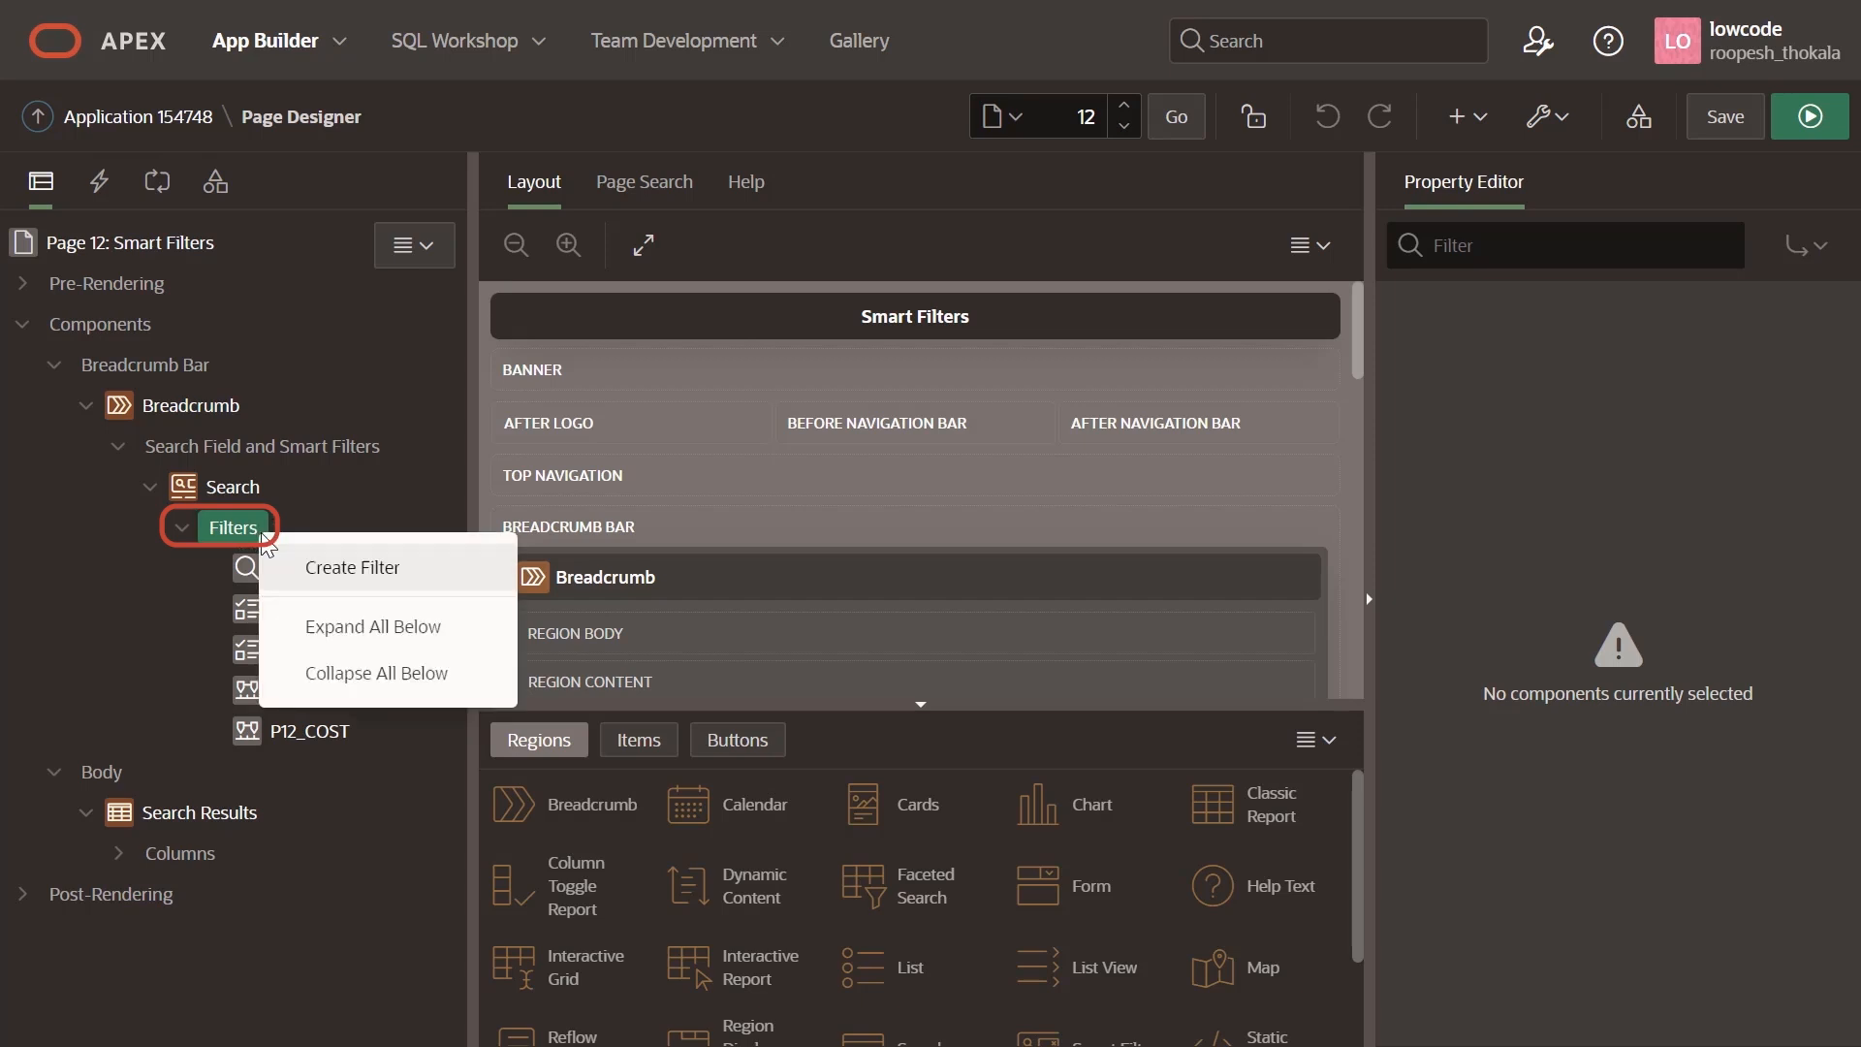
left_click(441, 572)
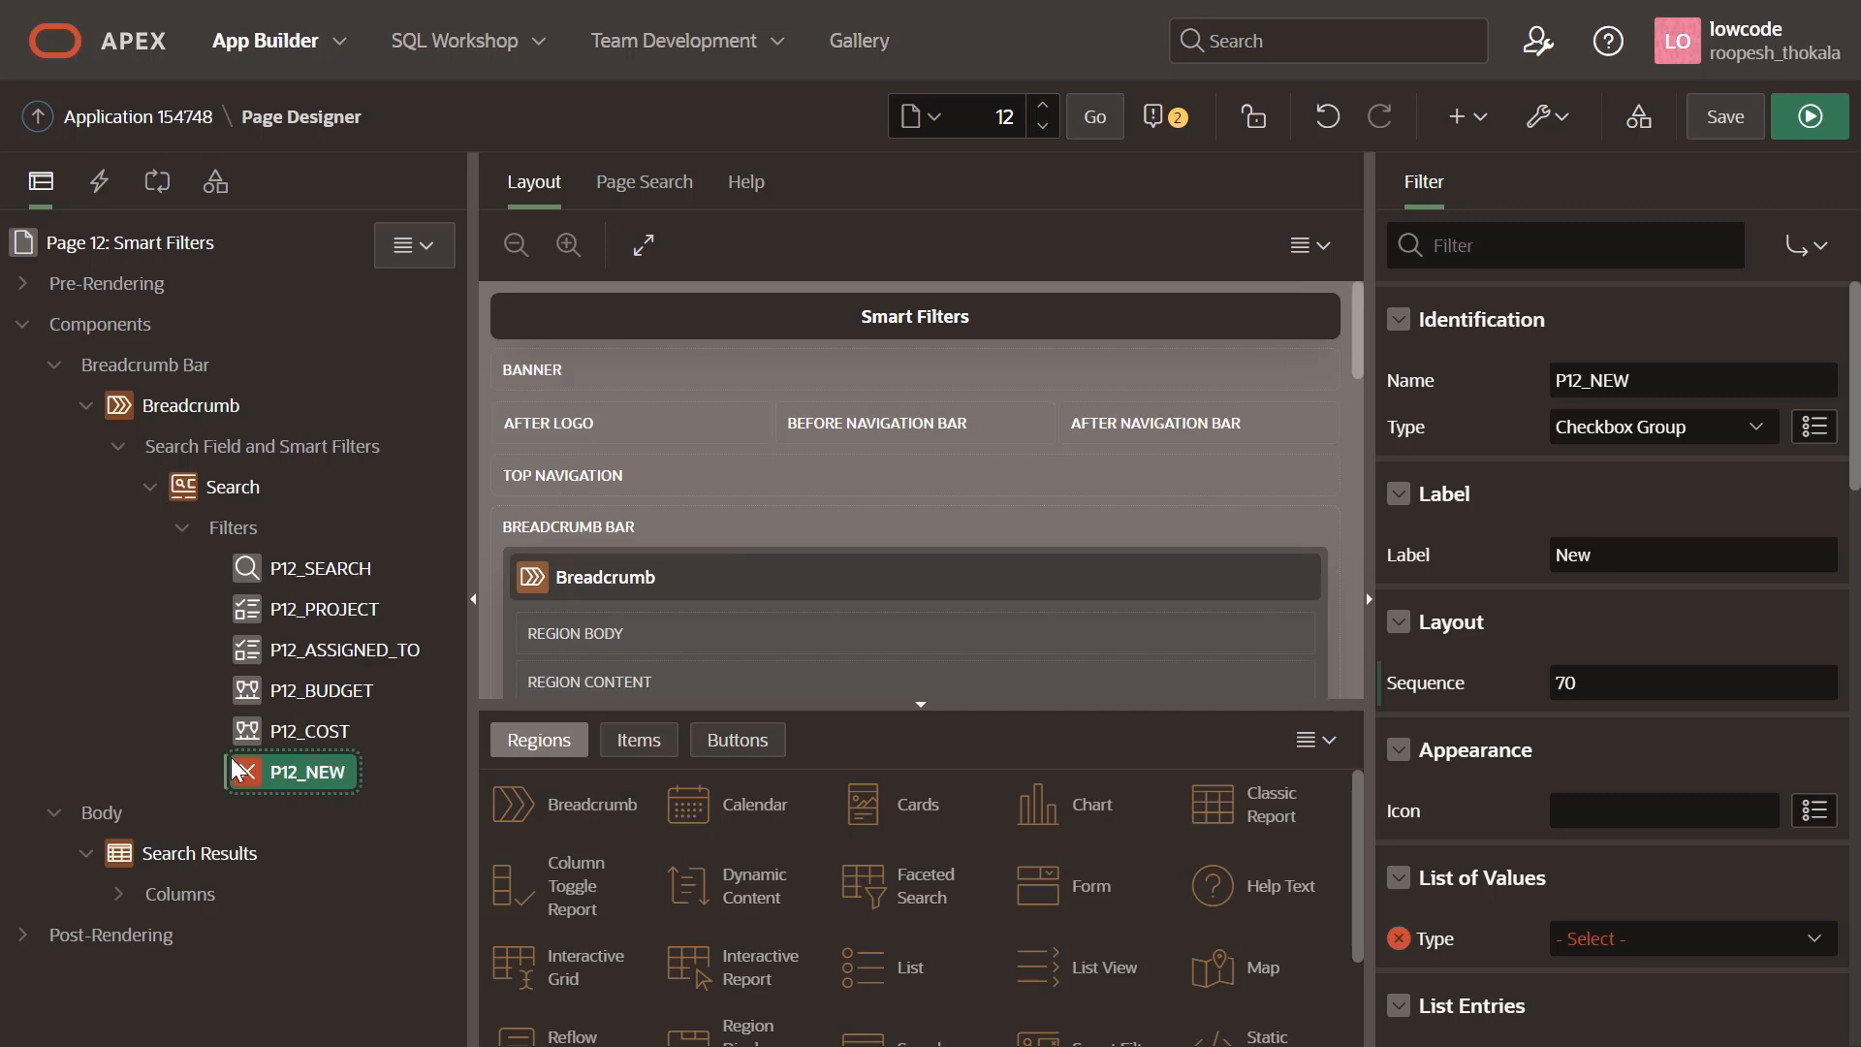
left_click(1686, 380)
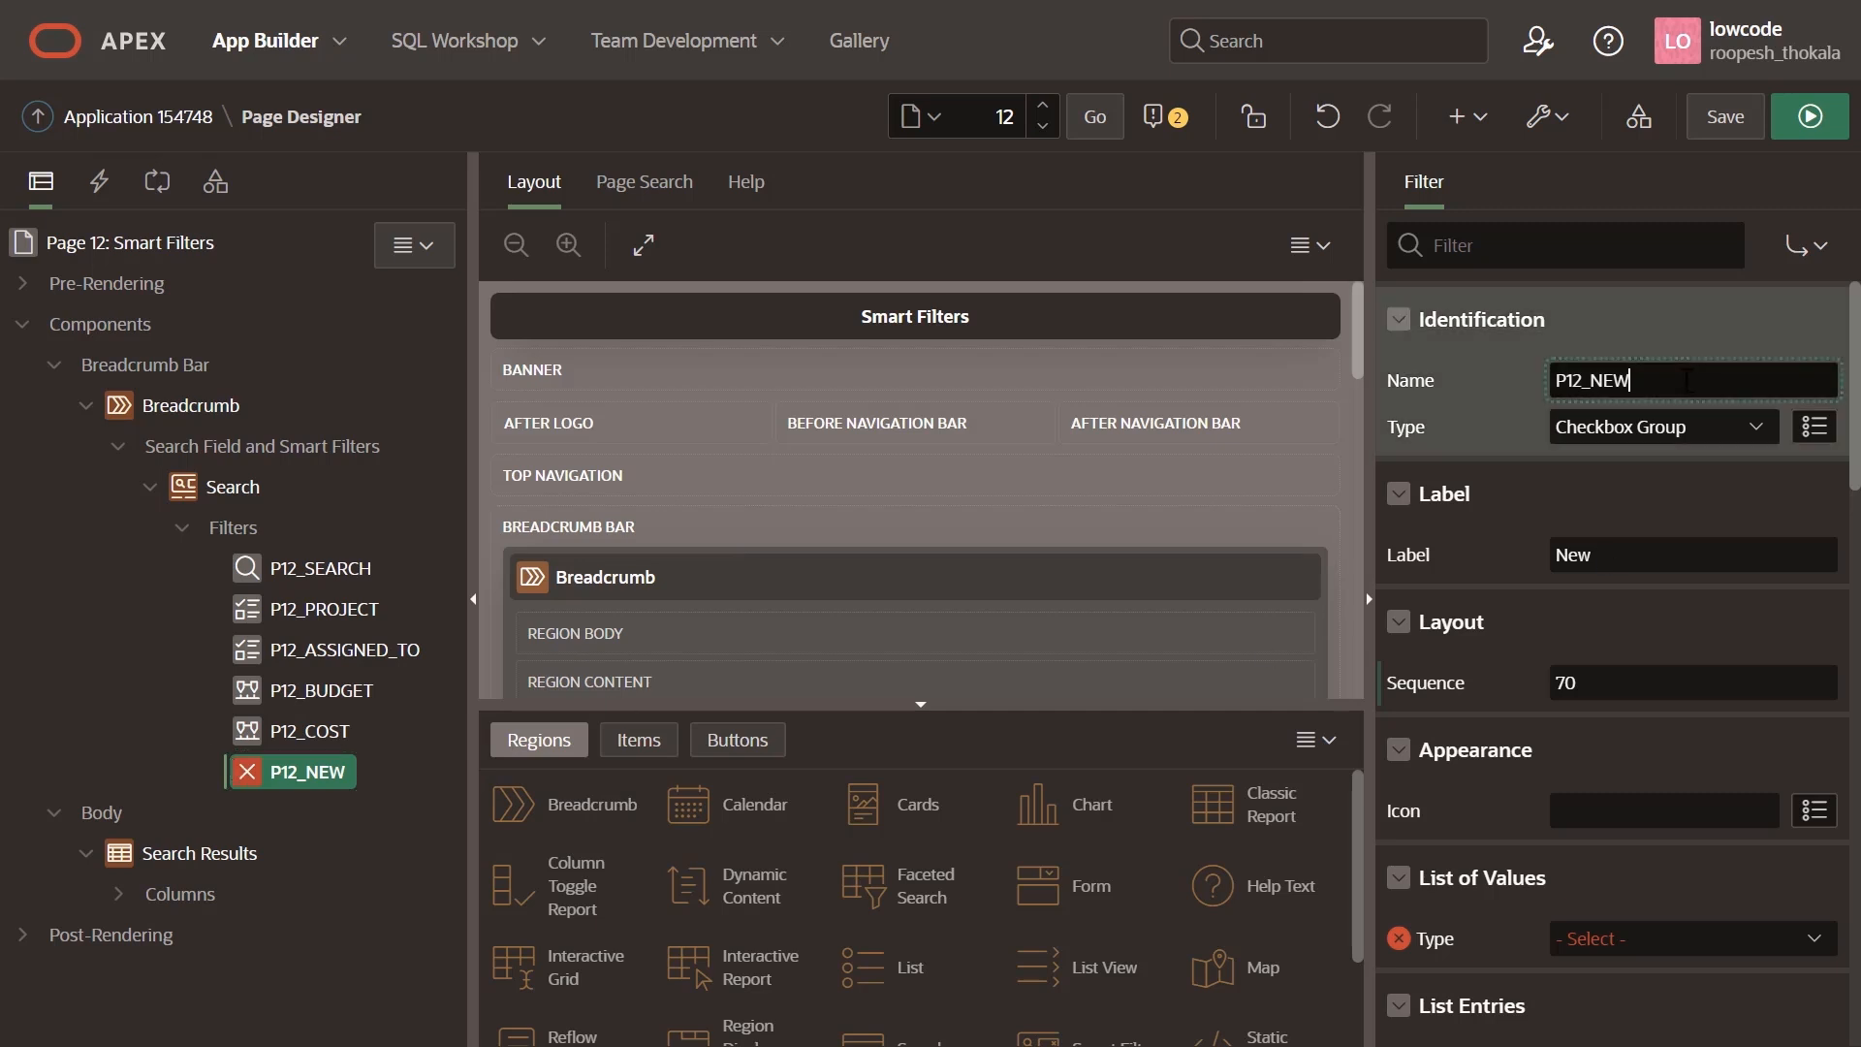
key("BackSpace")
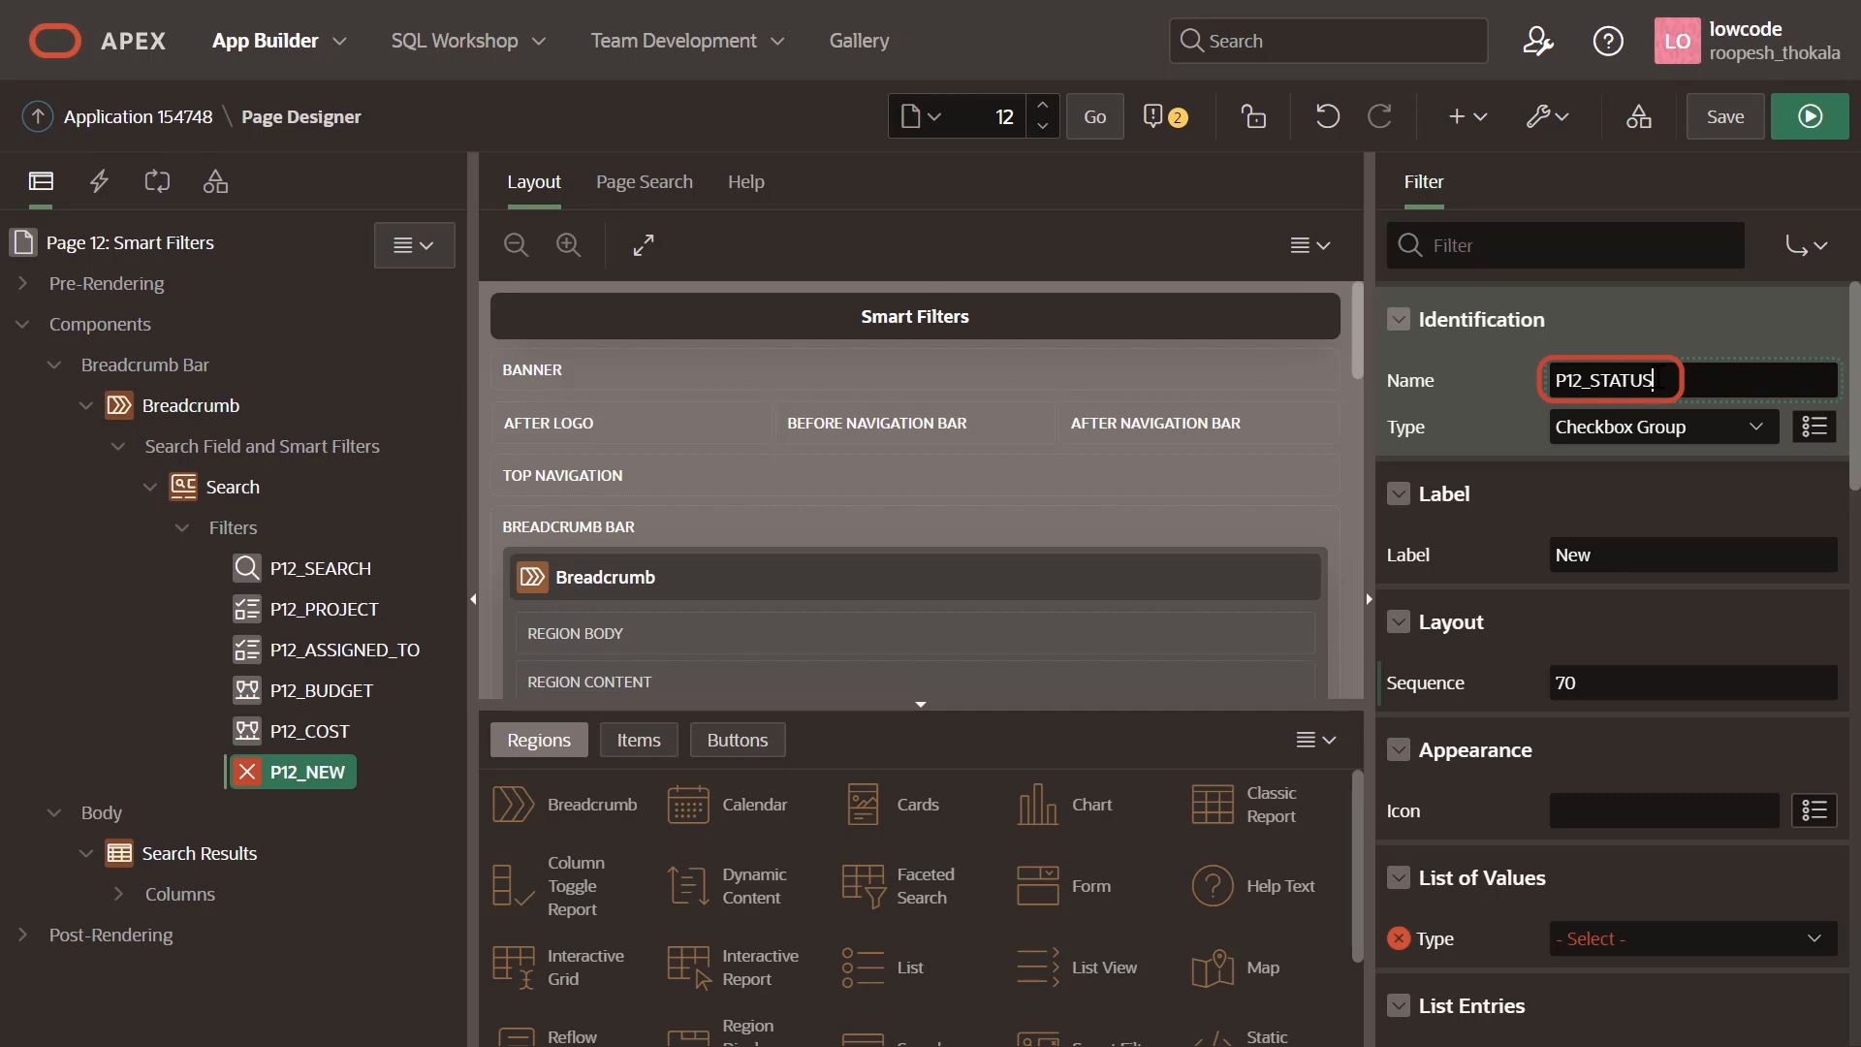
left_click(1706, 555)
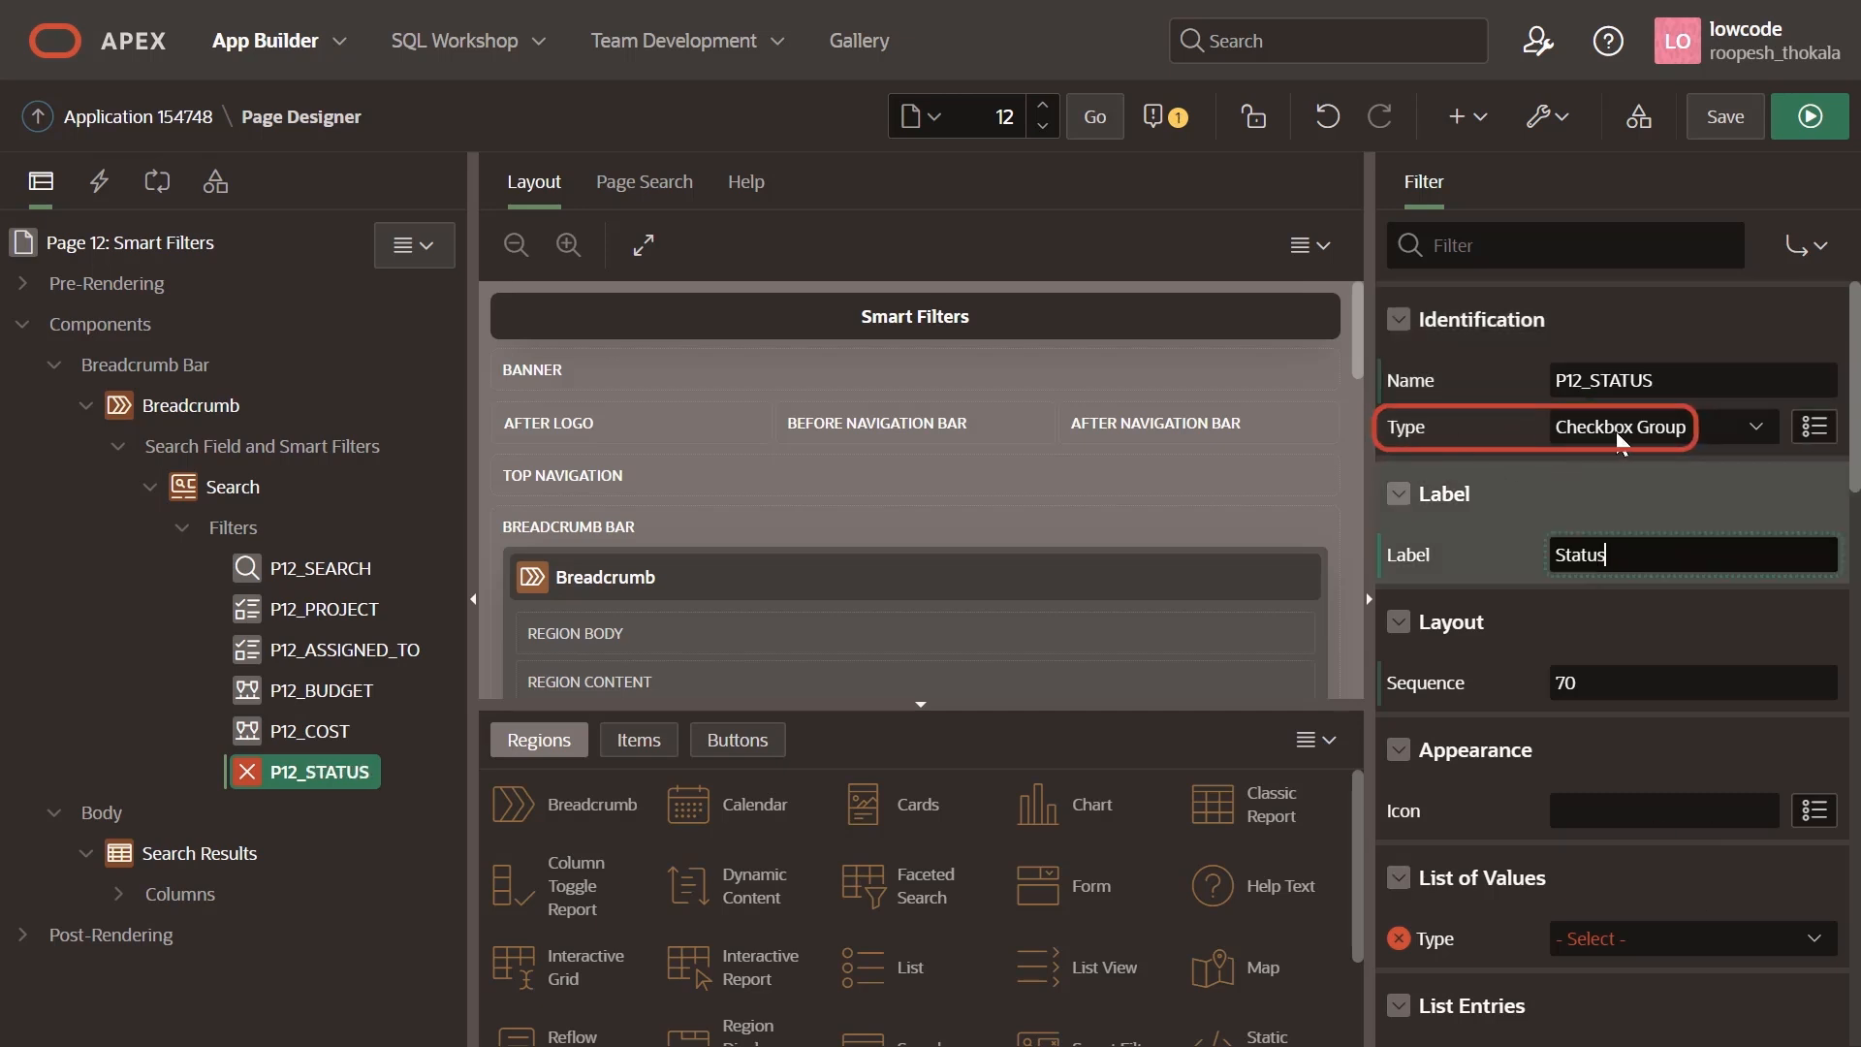
Set the P12_STATUS filter's list of values type to Distinct Values and check its source settings.
scroll(1586, 509, "down", 2)
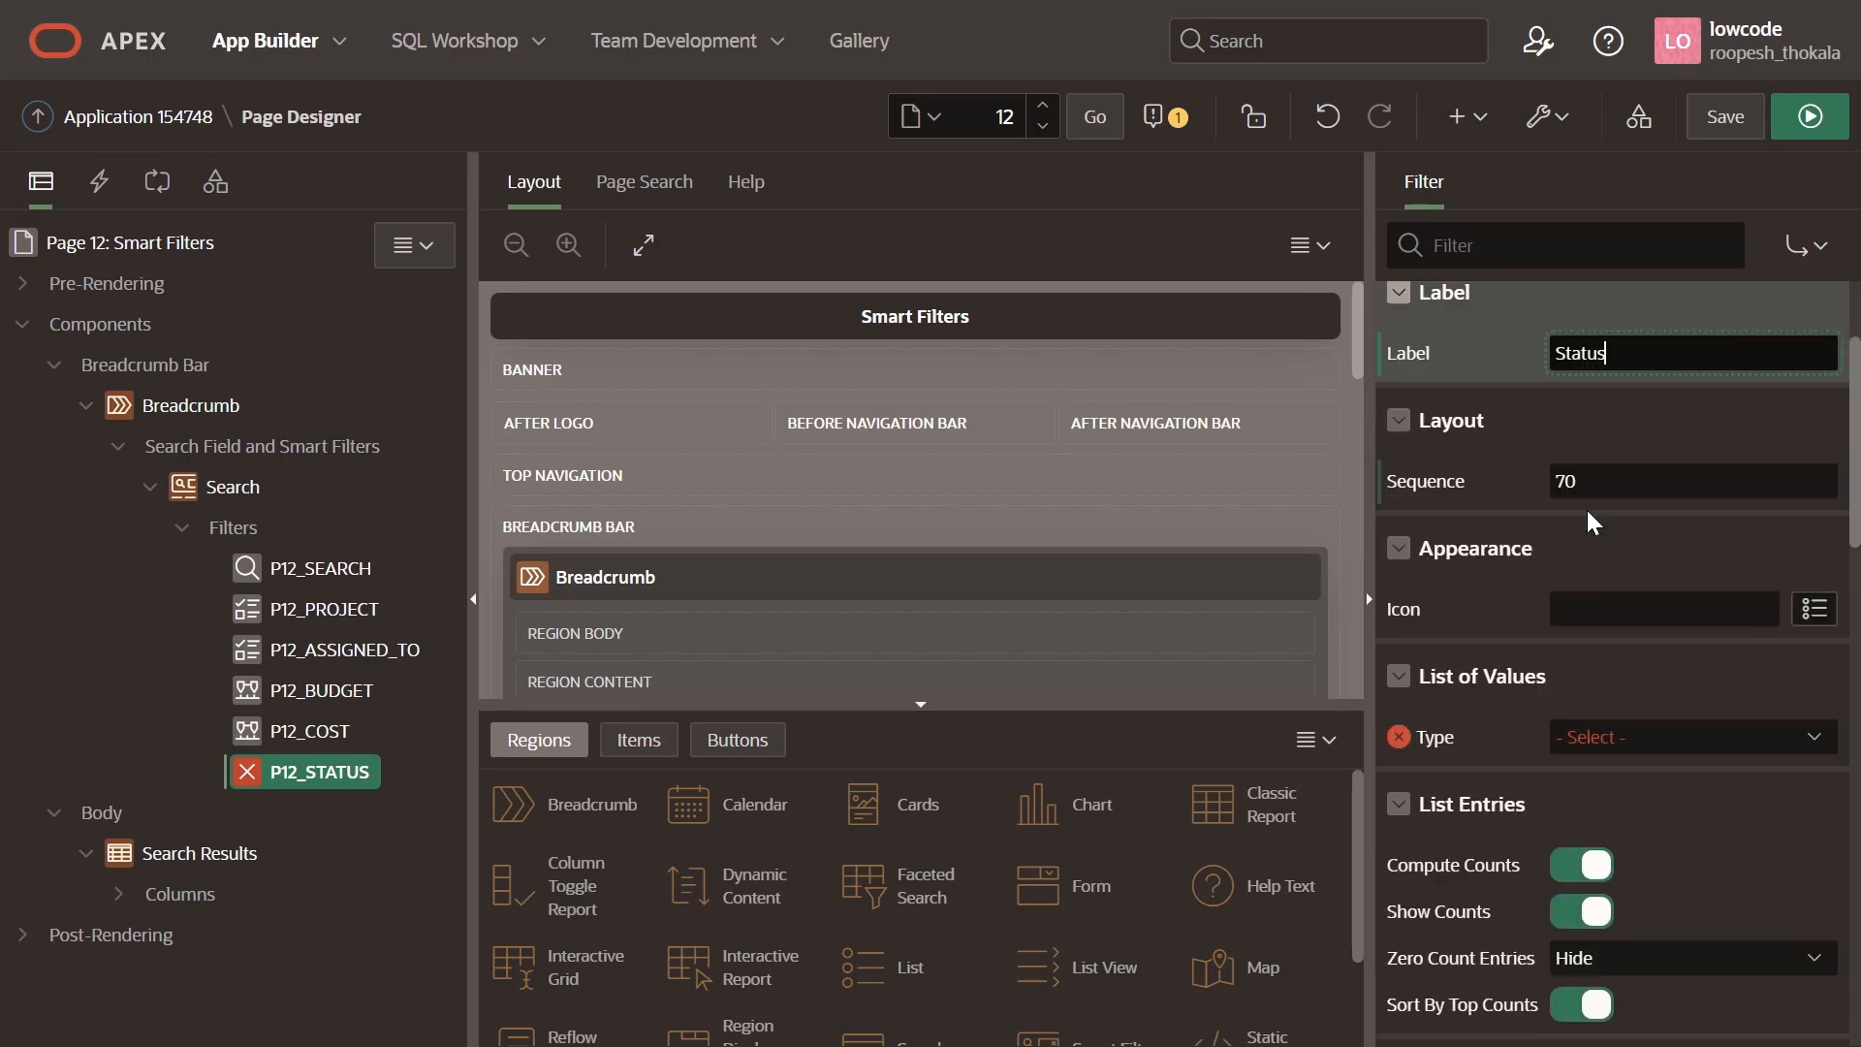
scroll(1453, 737, "down", 1)
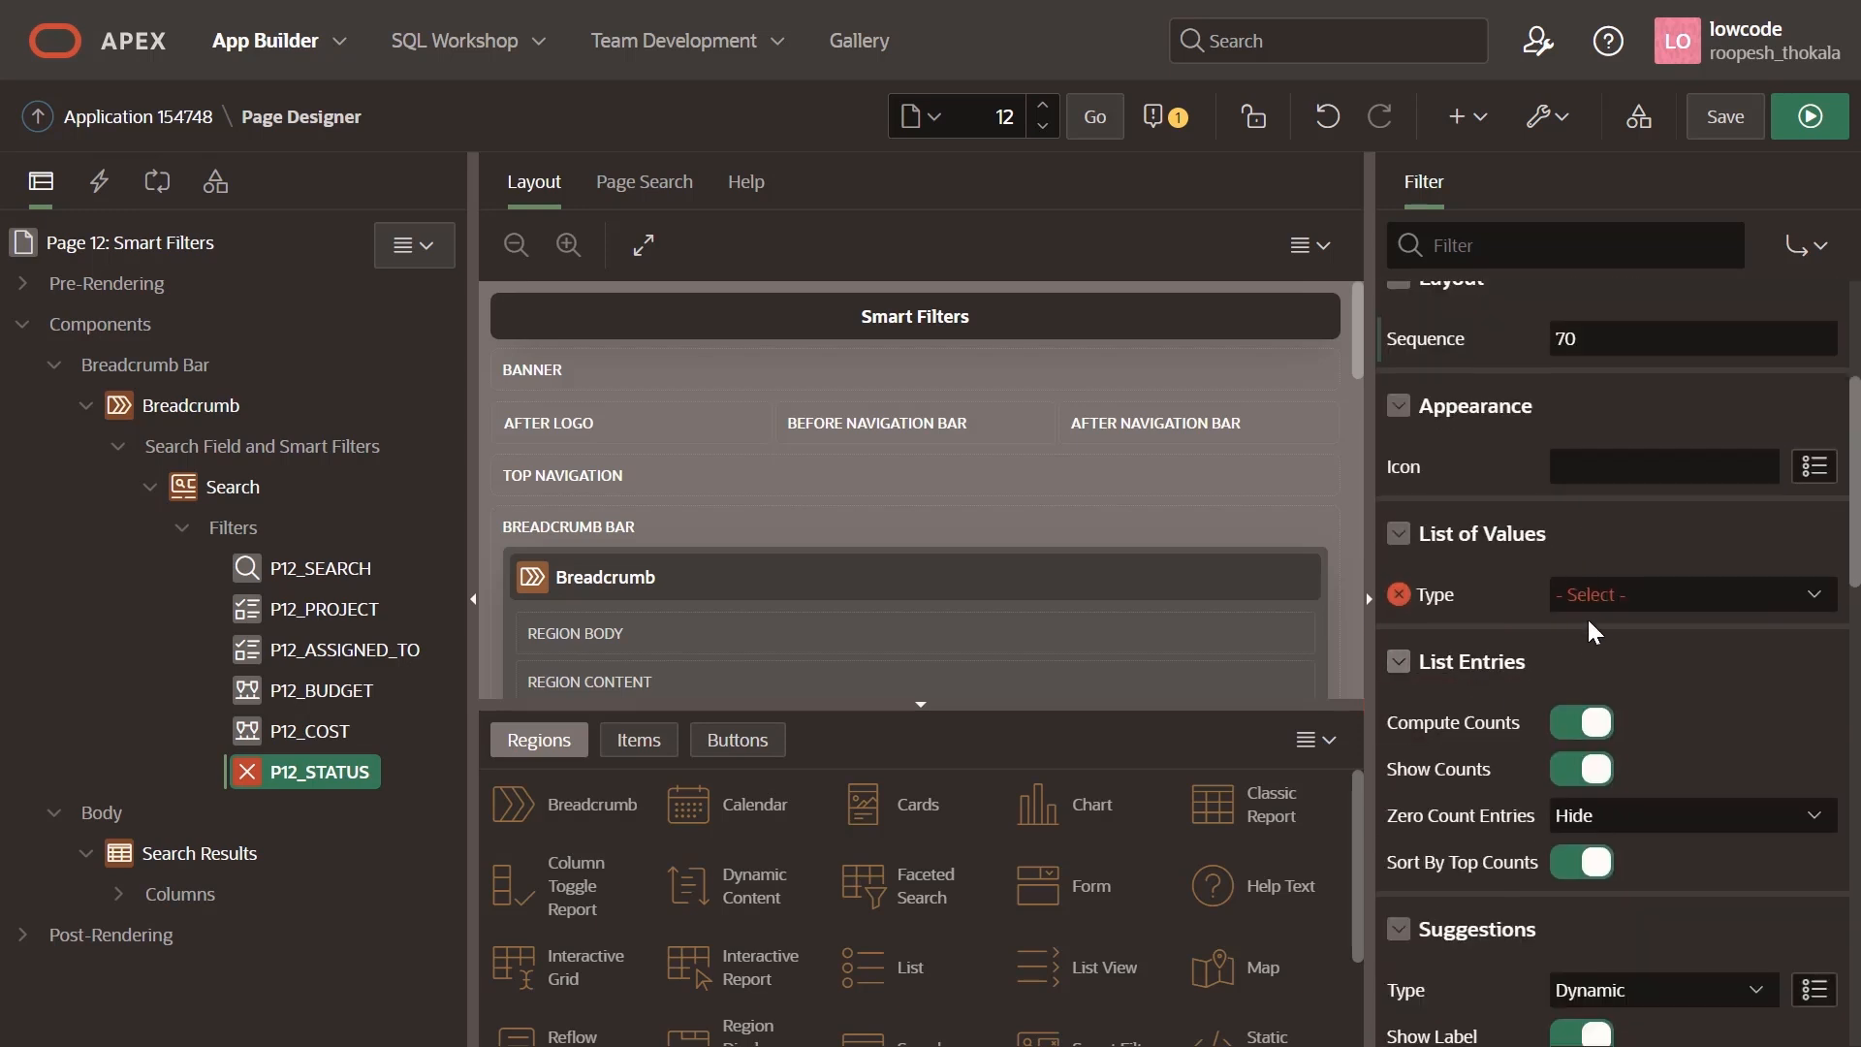
left_click(1628, 594)
left_click(1635, 752)
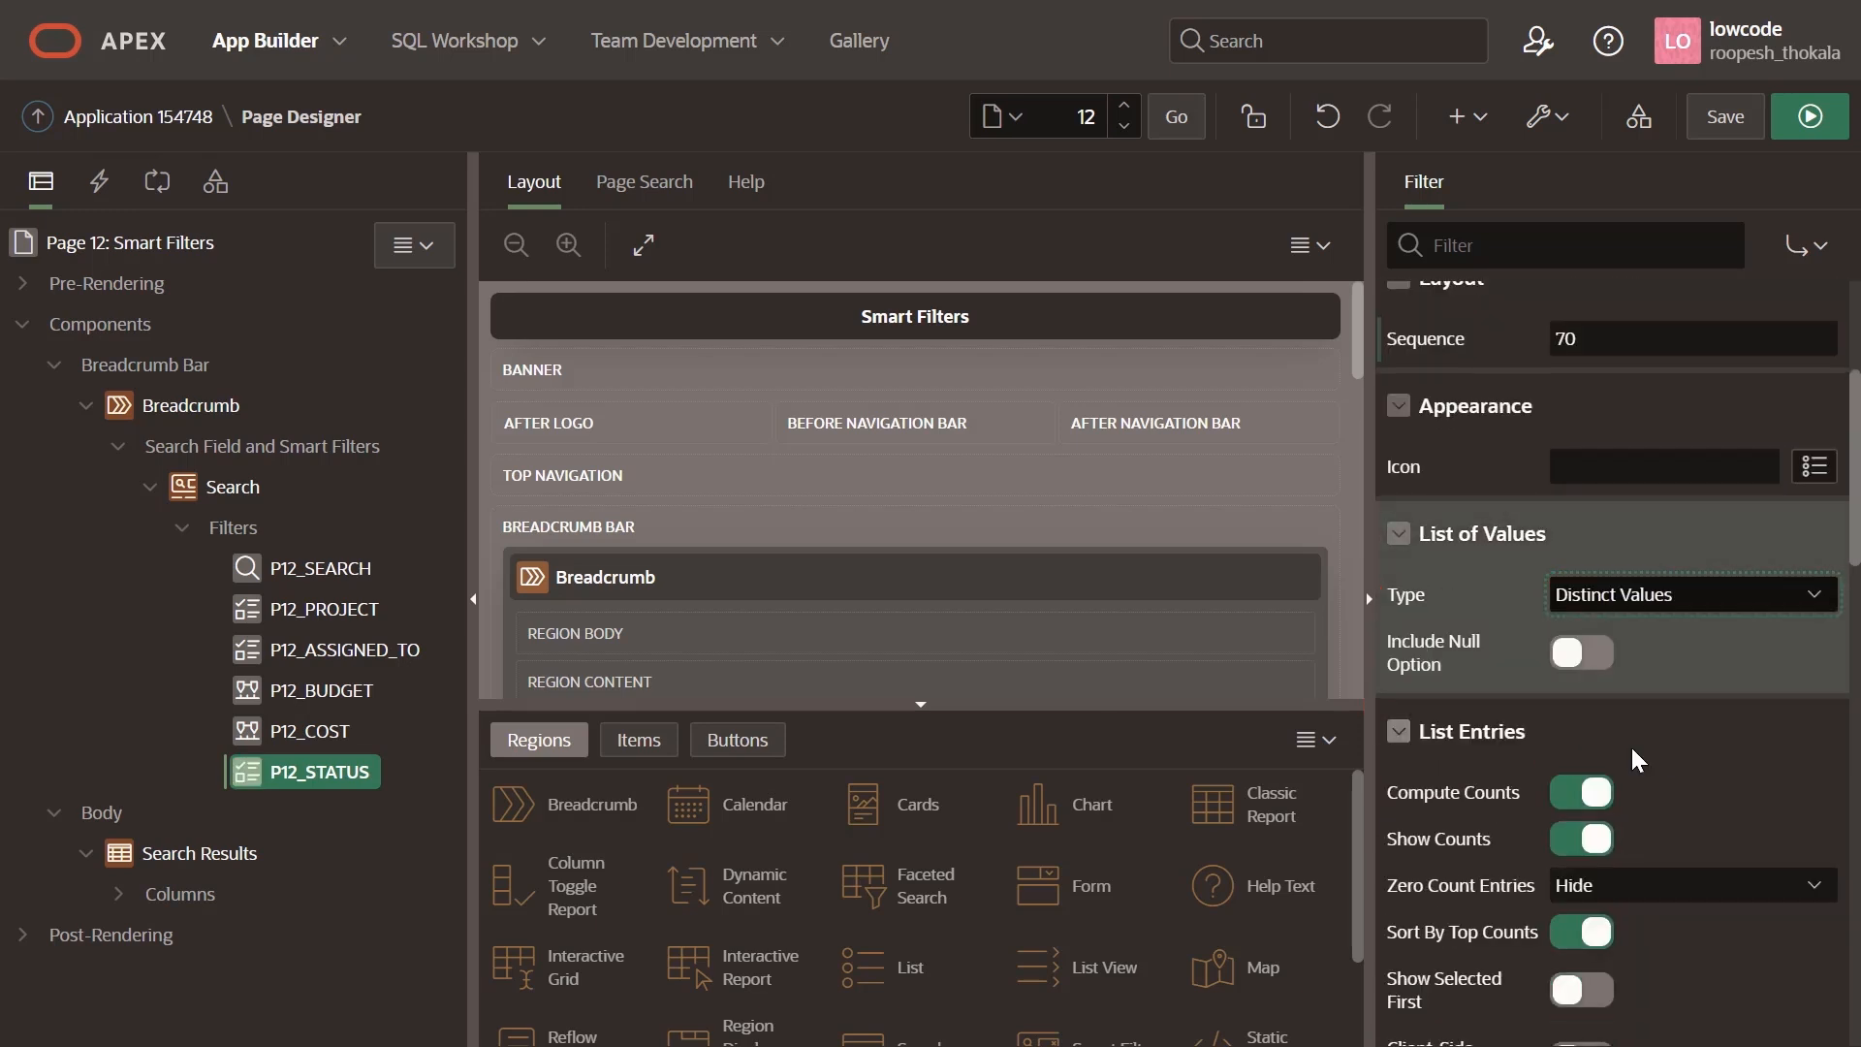
scroll(1631, 727, "down", 9)
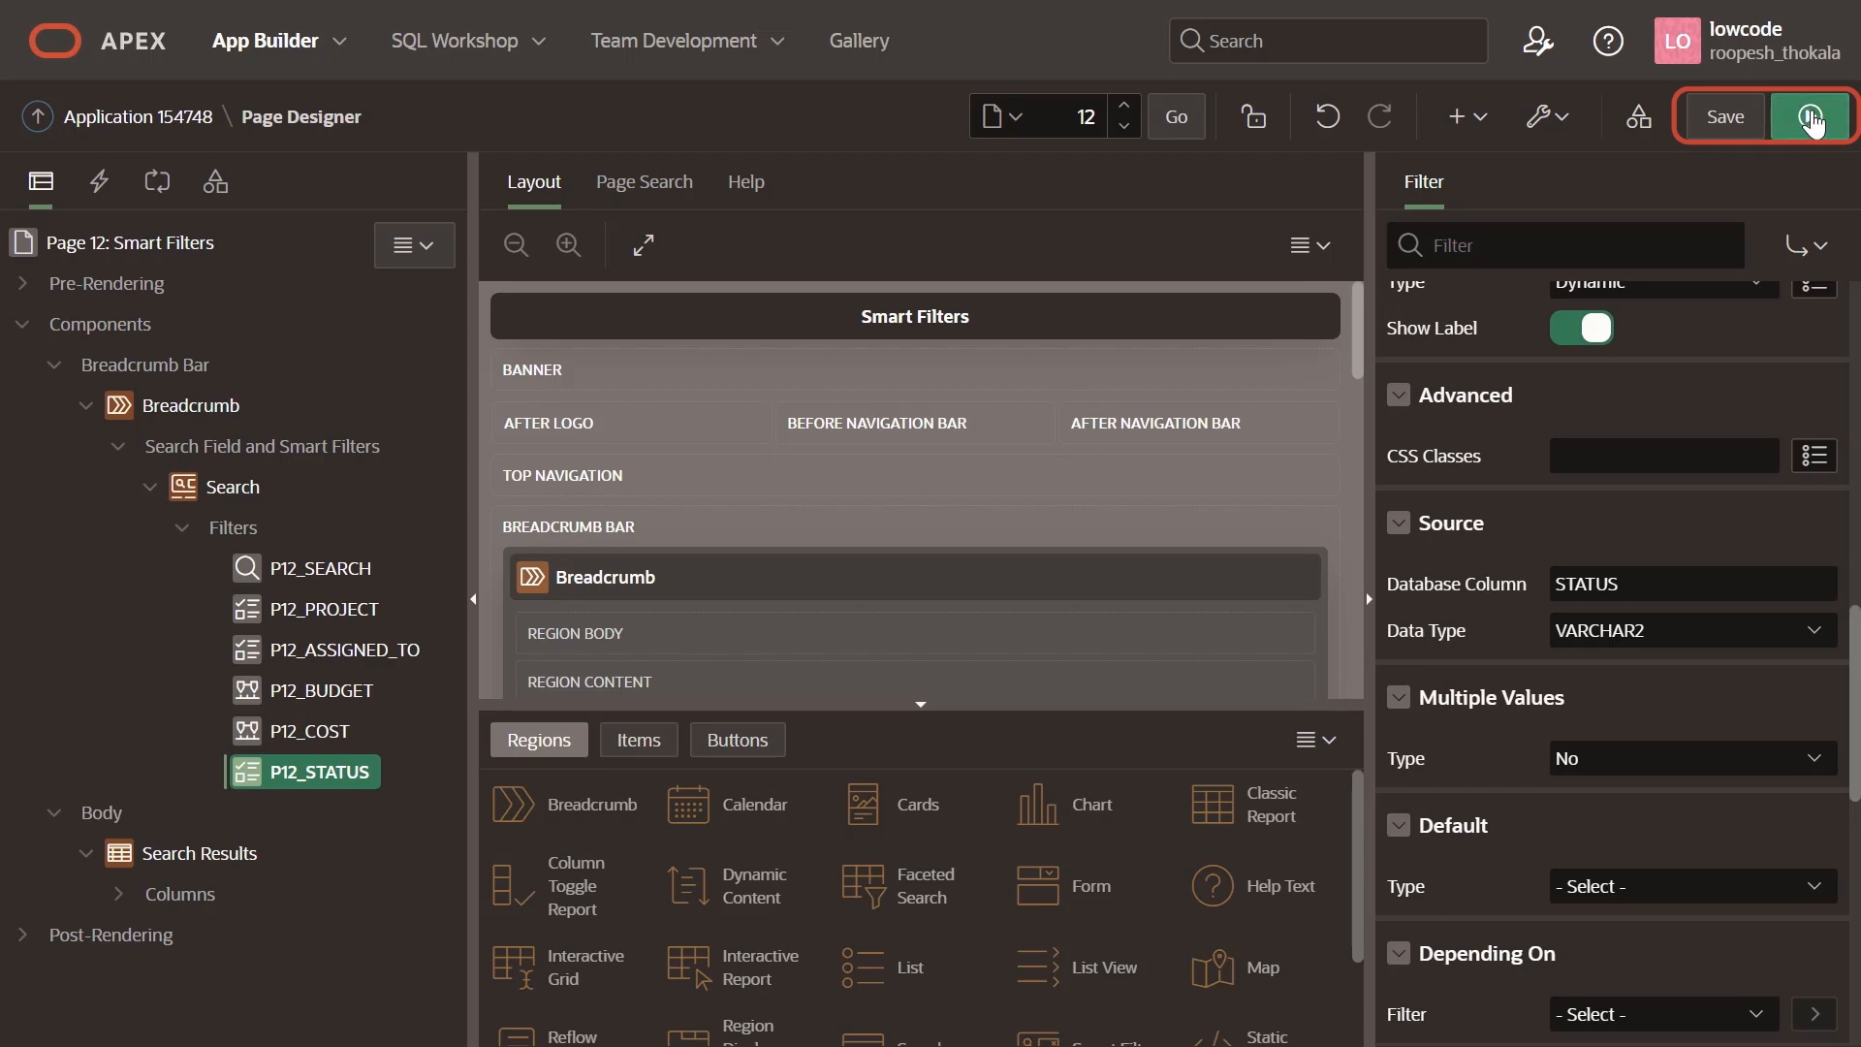
Save and run the Smart Filters page, filter the report by the Status value Closed, and close the value list.
left_click(1811, 116)
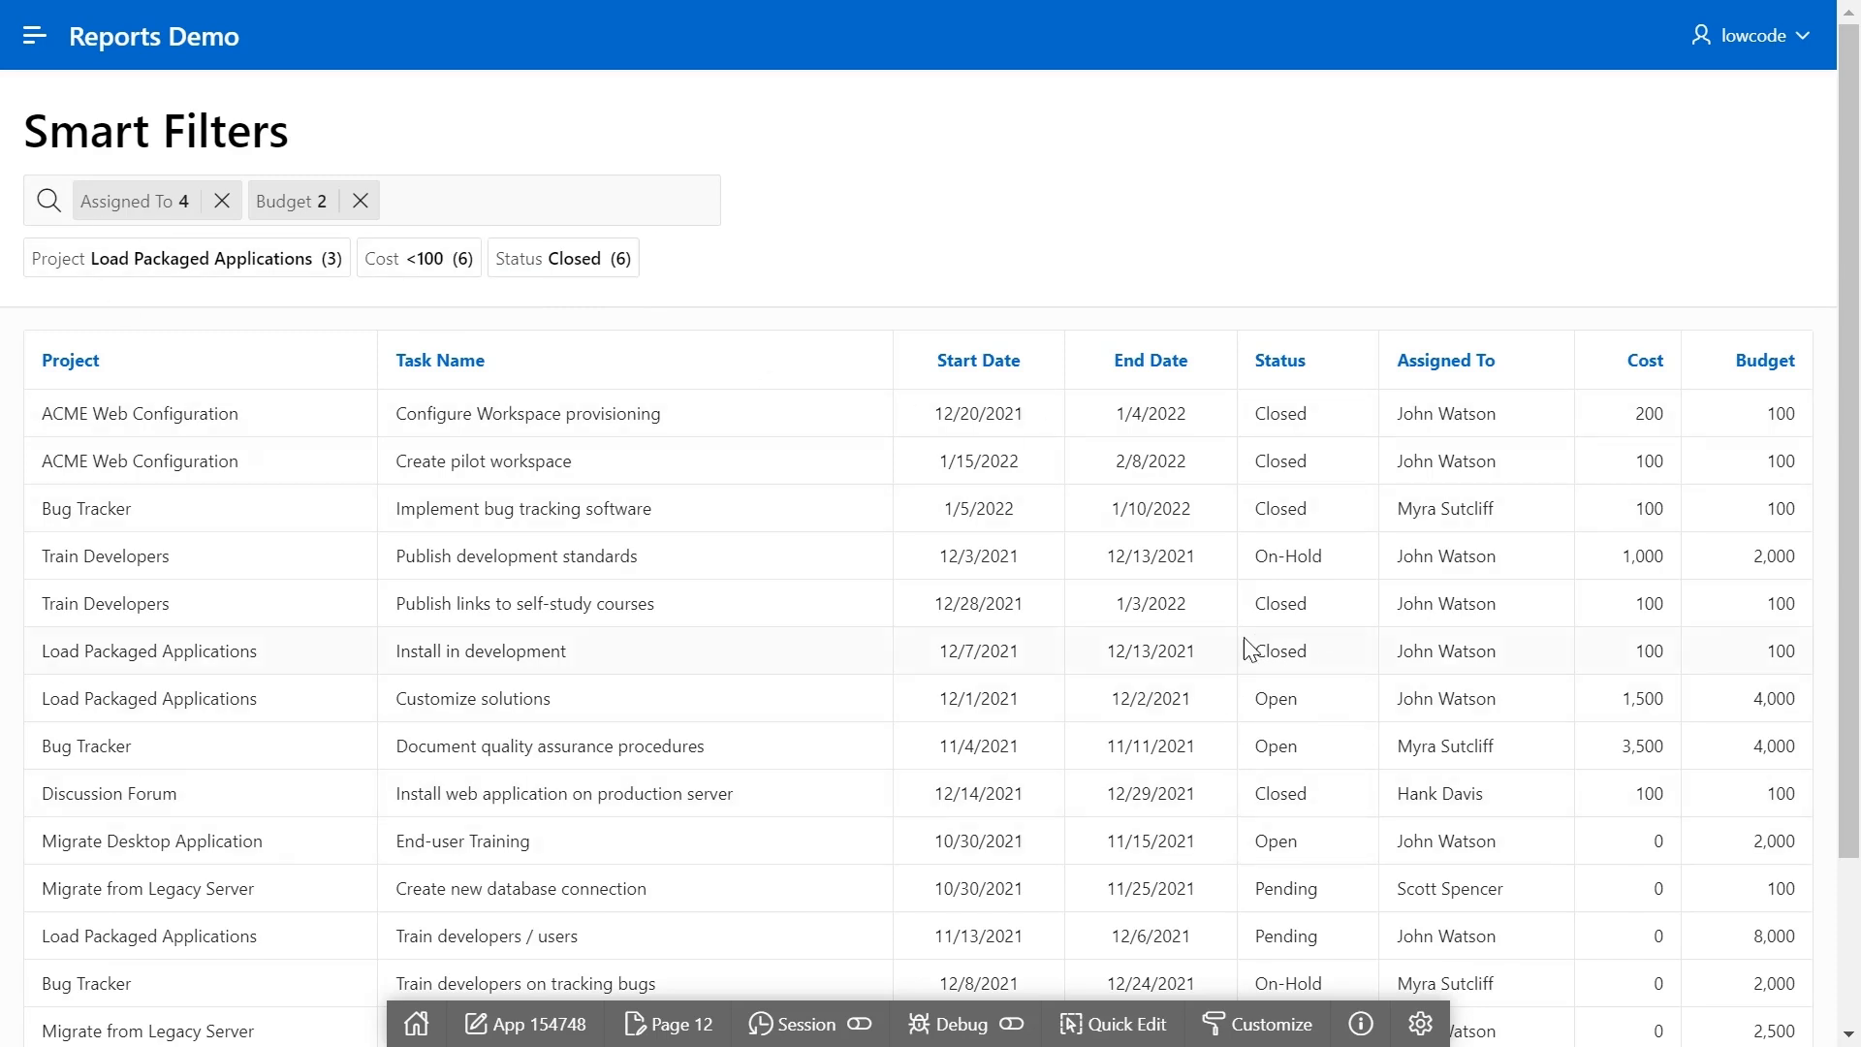
left_click(528, 271)
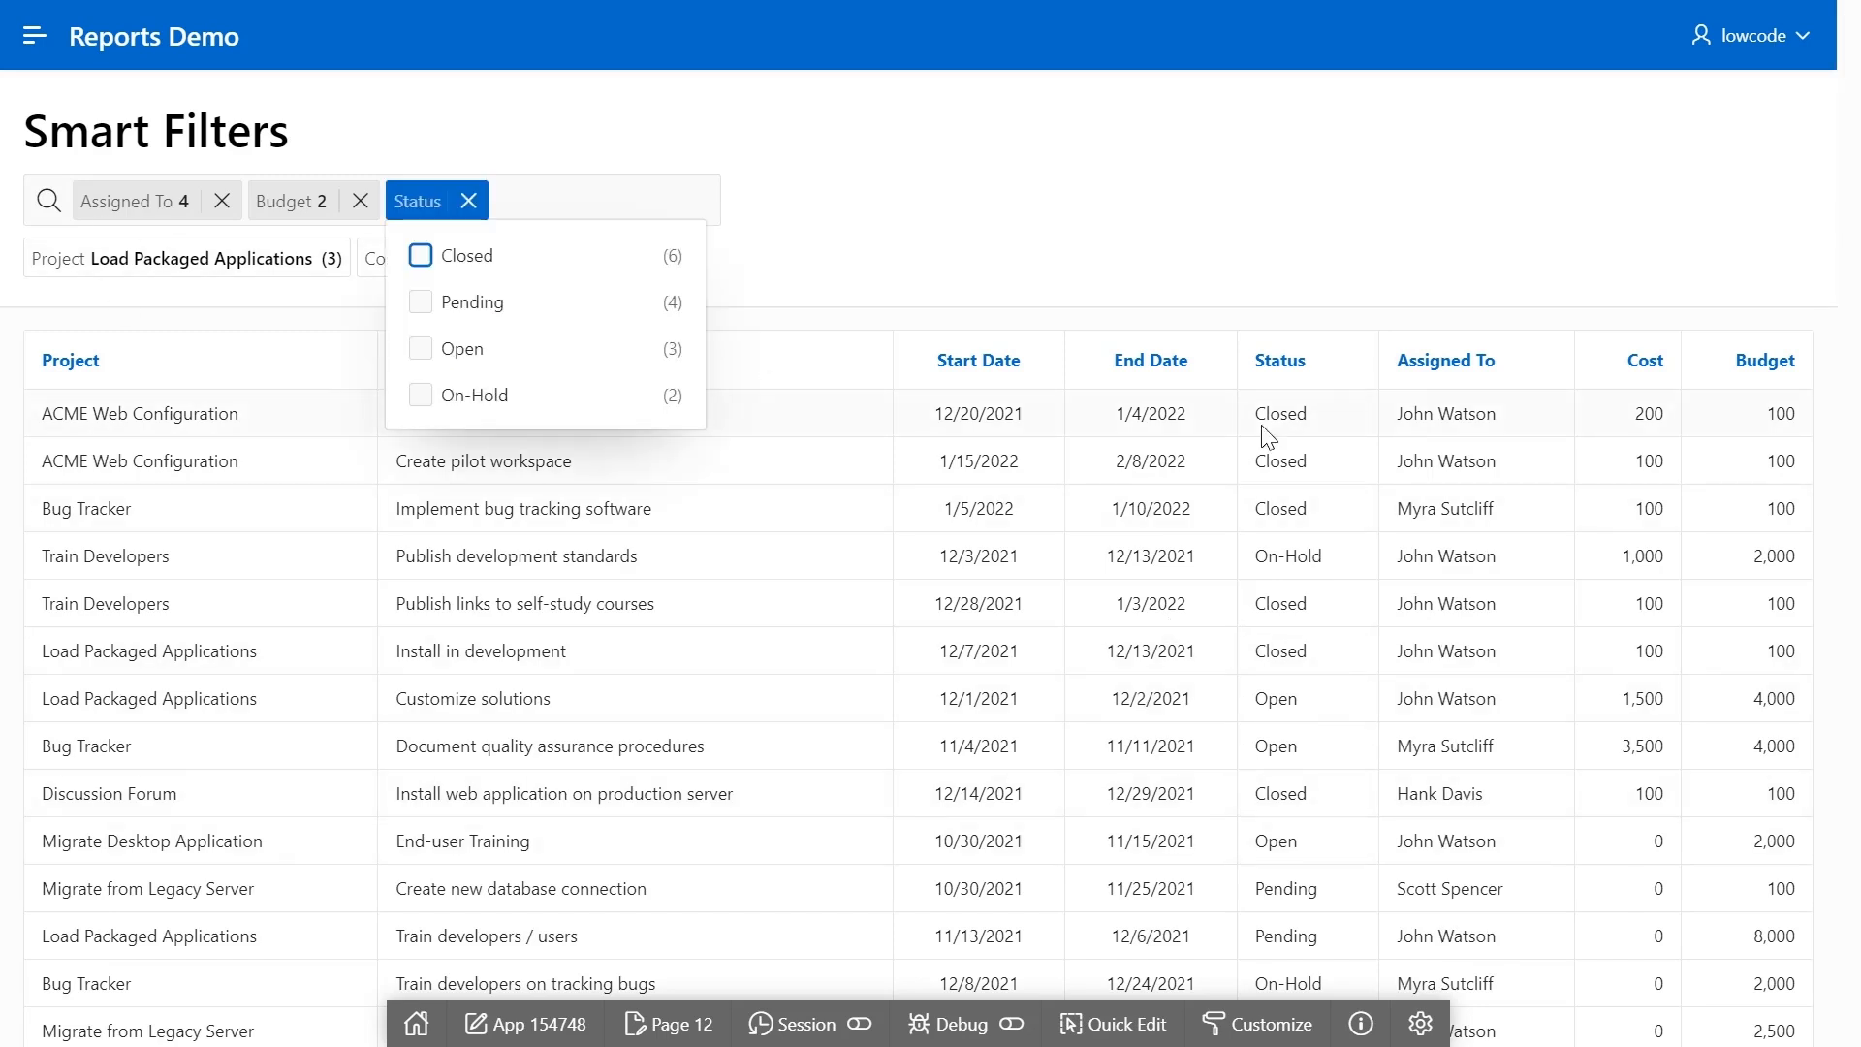
left_click(420, 257)
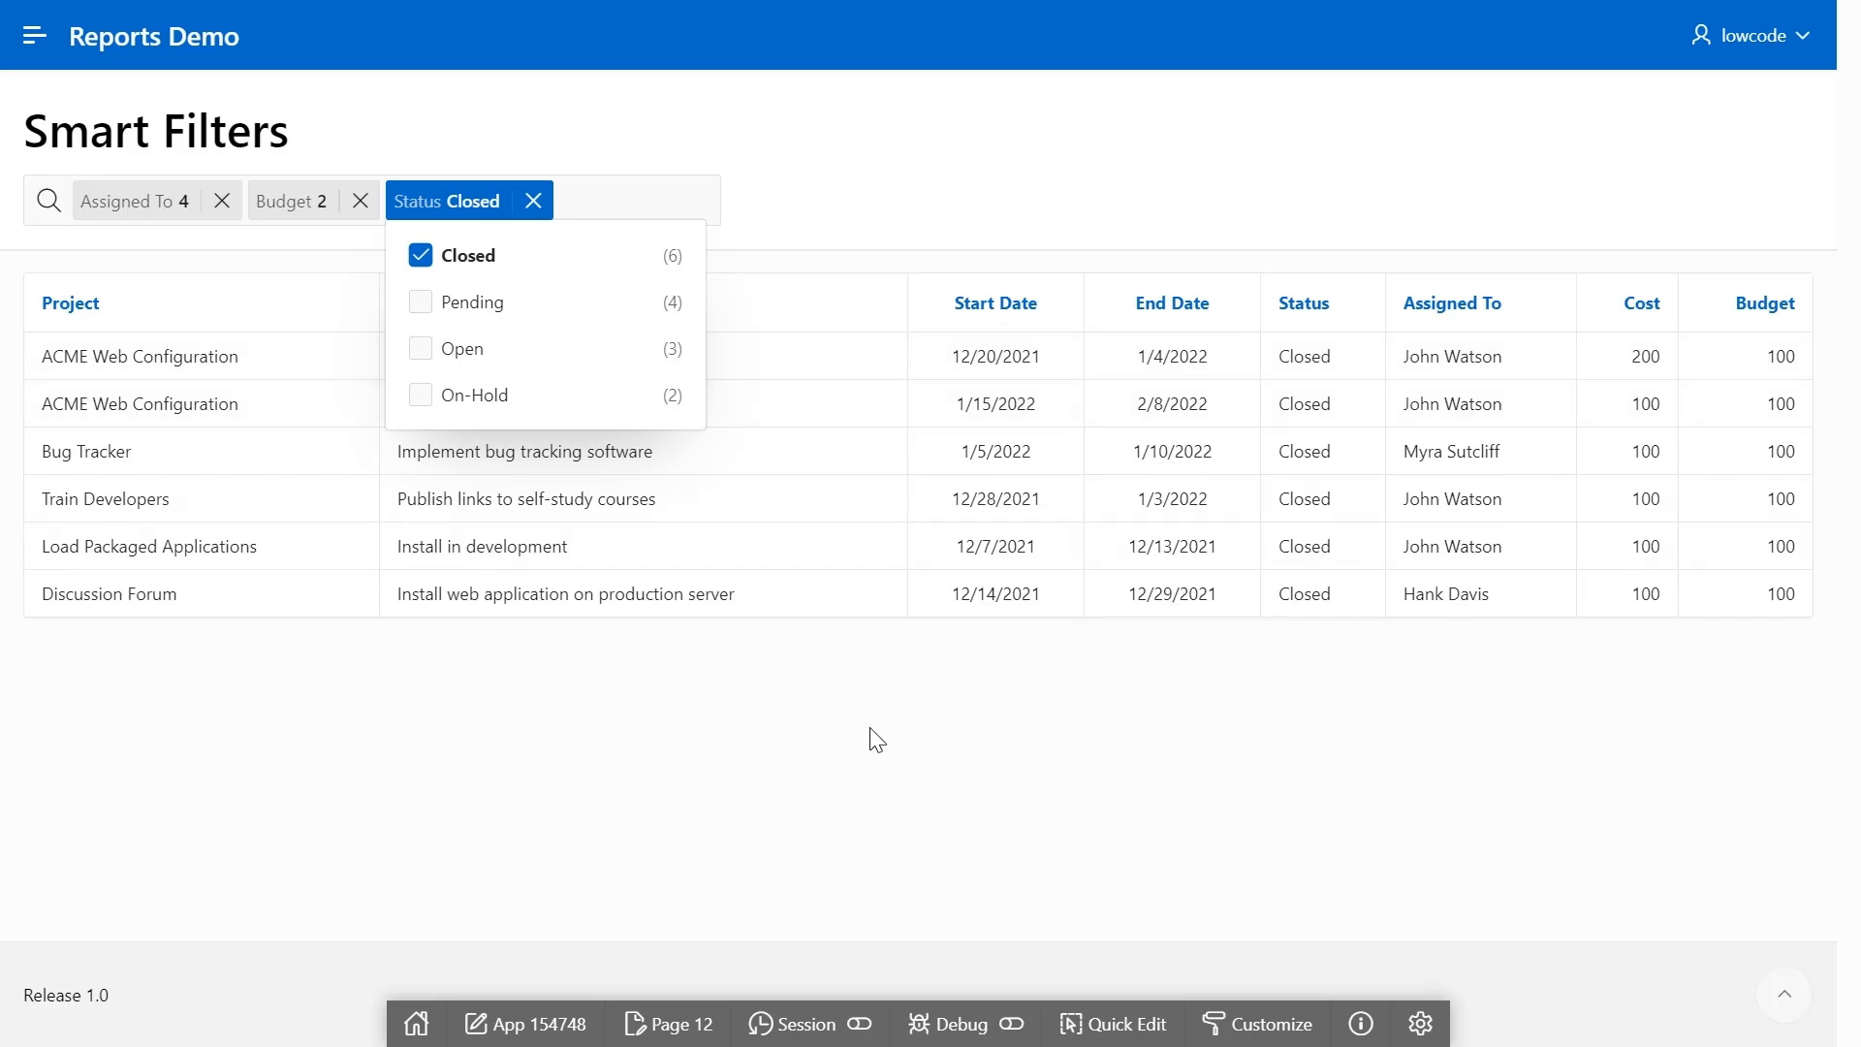
left_click(875, 743)
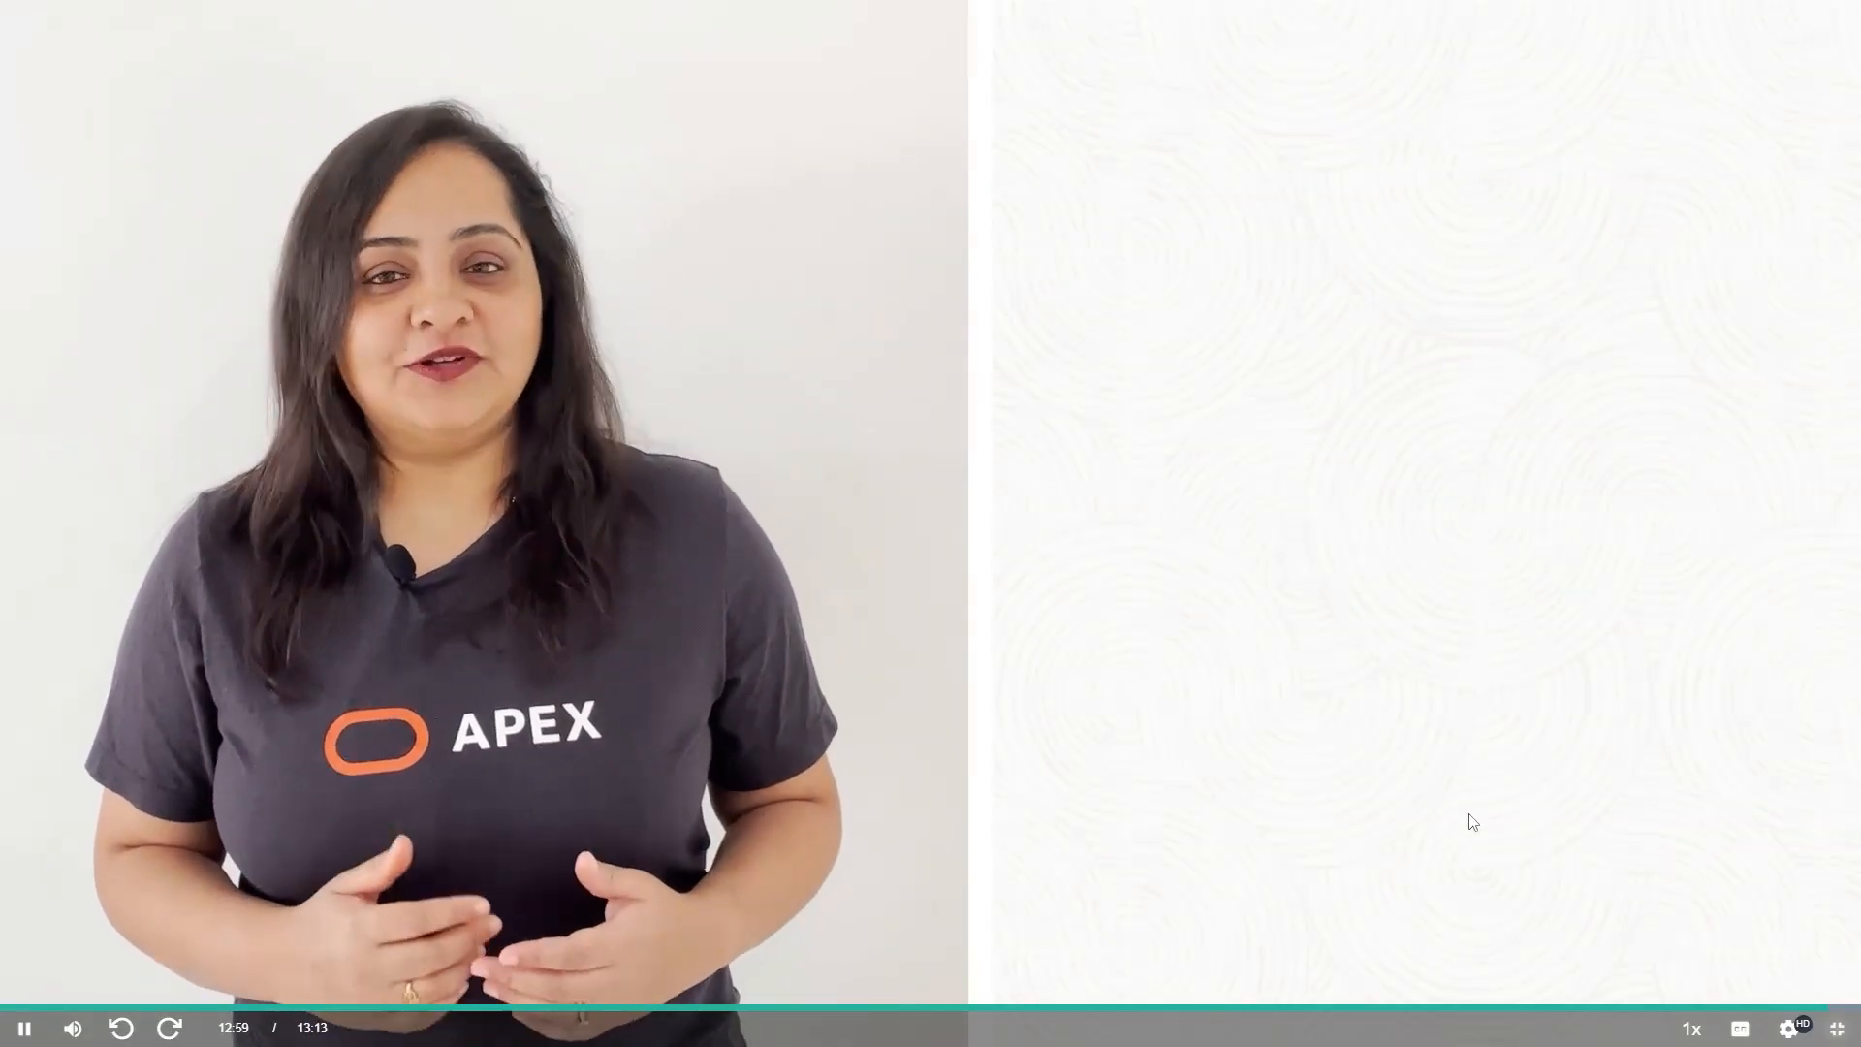
Leave full-screen playback and open the lesson Customizing Interactive Reports as an End User - Part 1 from the MyLearn course playlist.
left_click(1787, 1029)
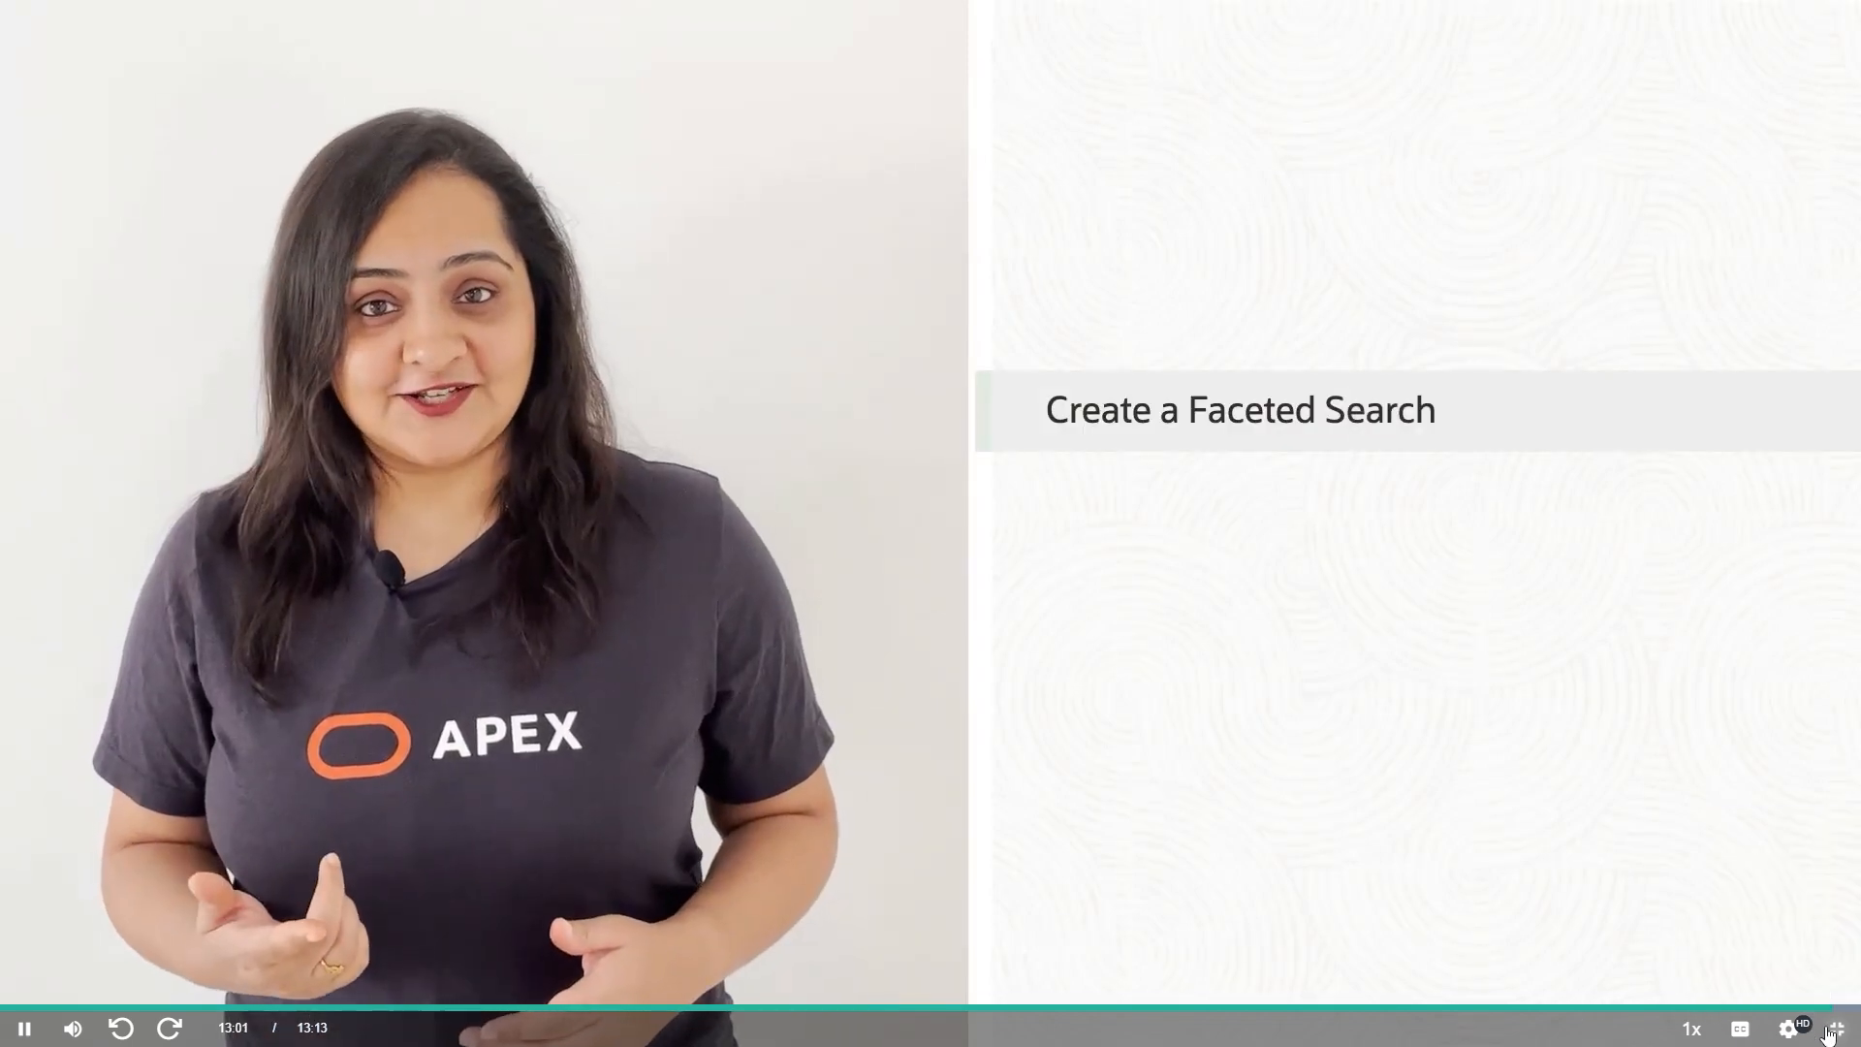
left_click(1836, 1029)
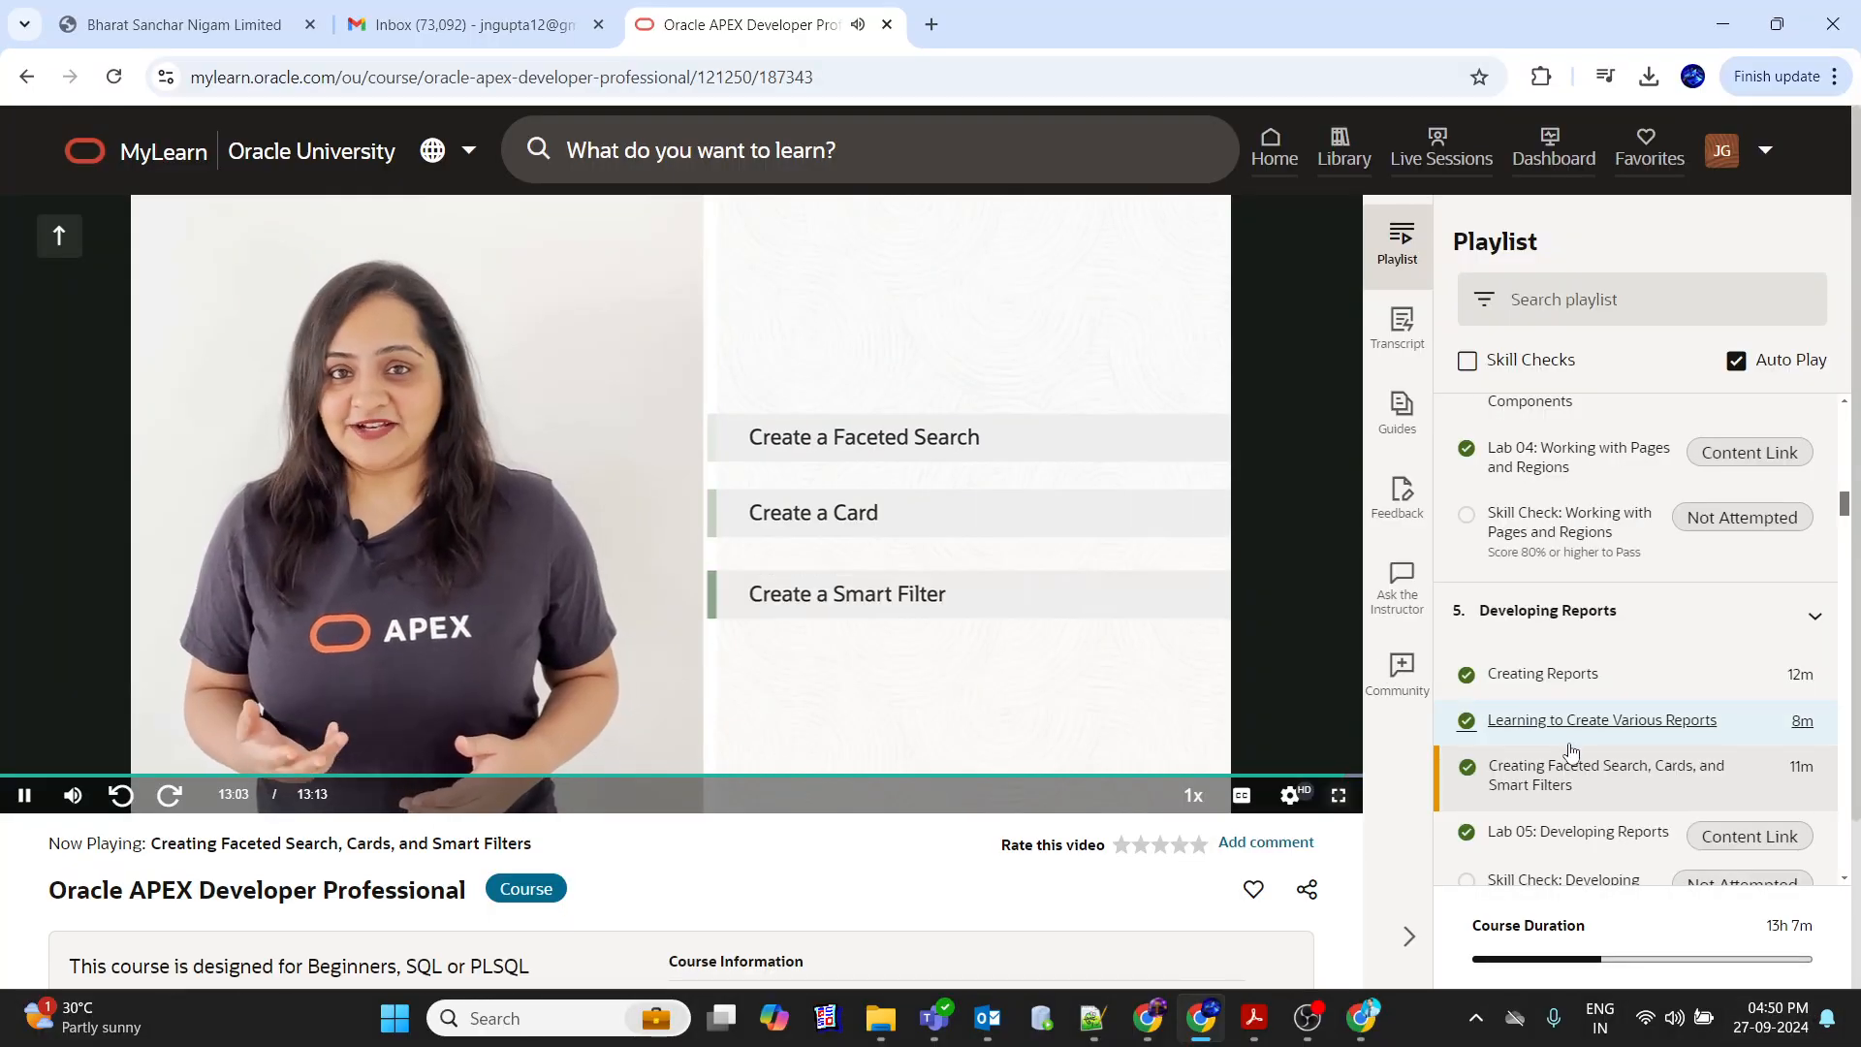
scroll(1569, 764, "down", 1)
scroll(1568, 764, "down", 1)
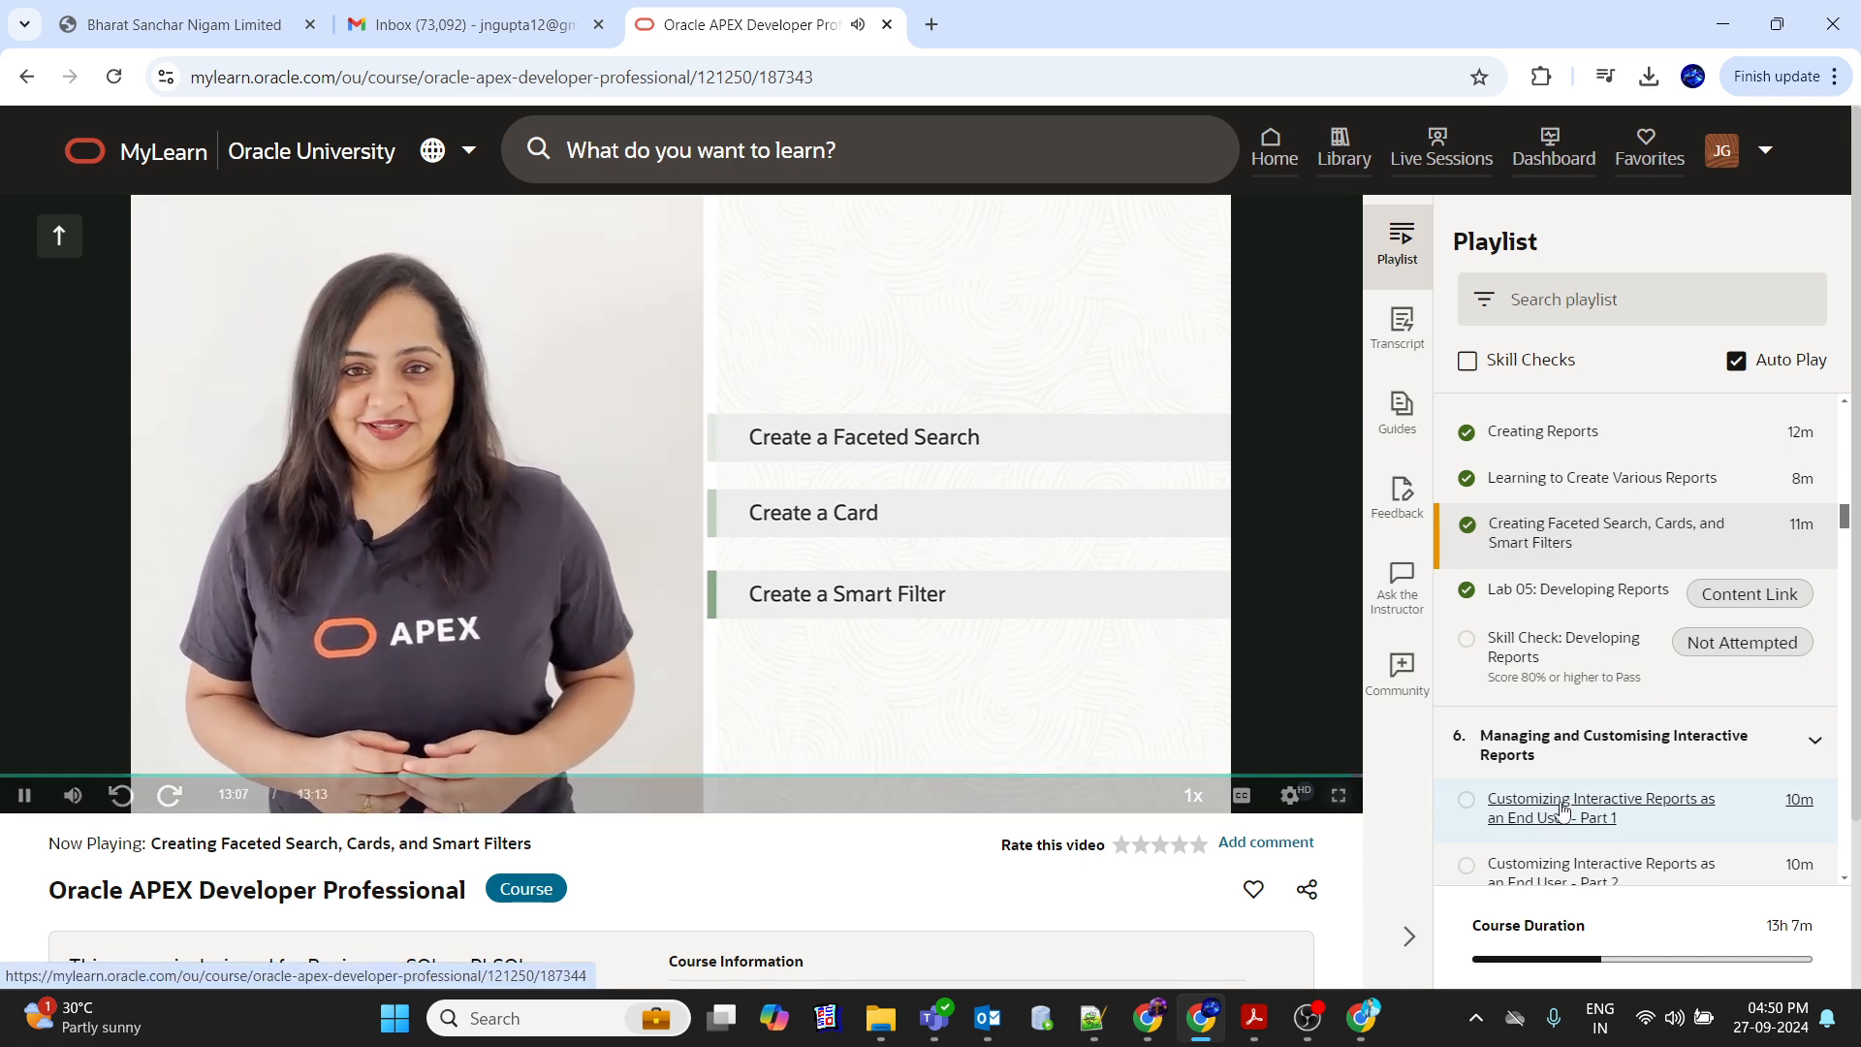
left_click(1563, 809)
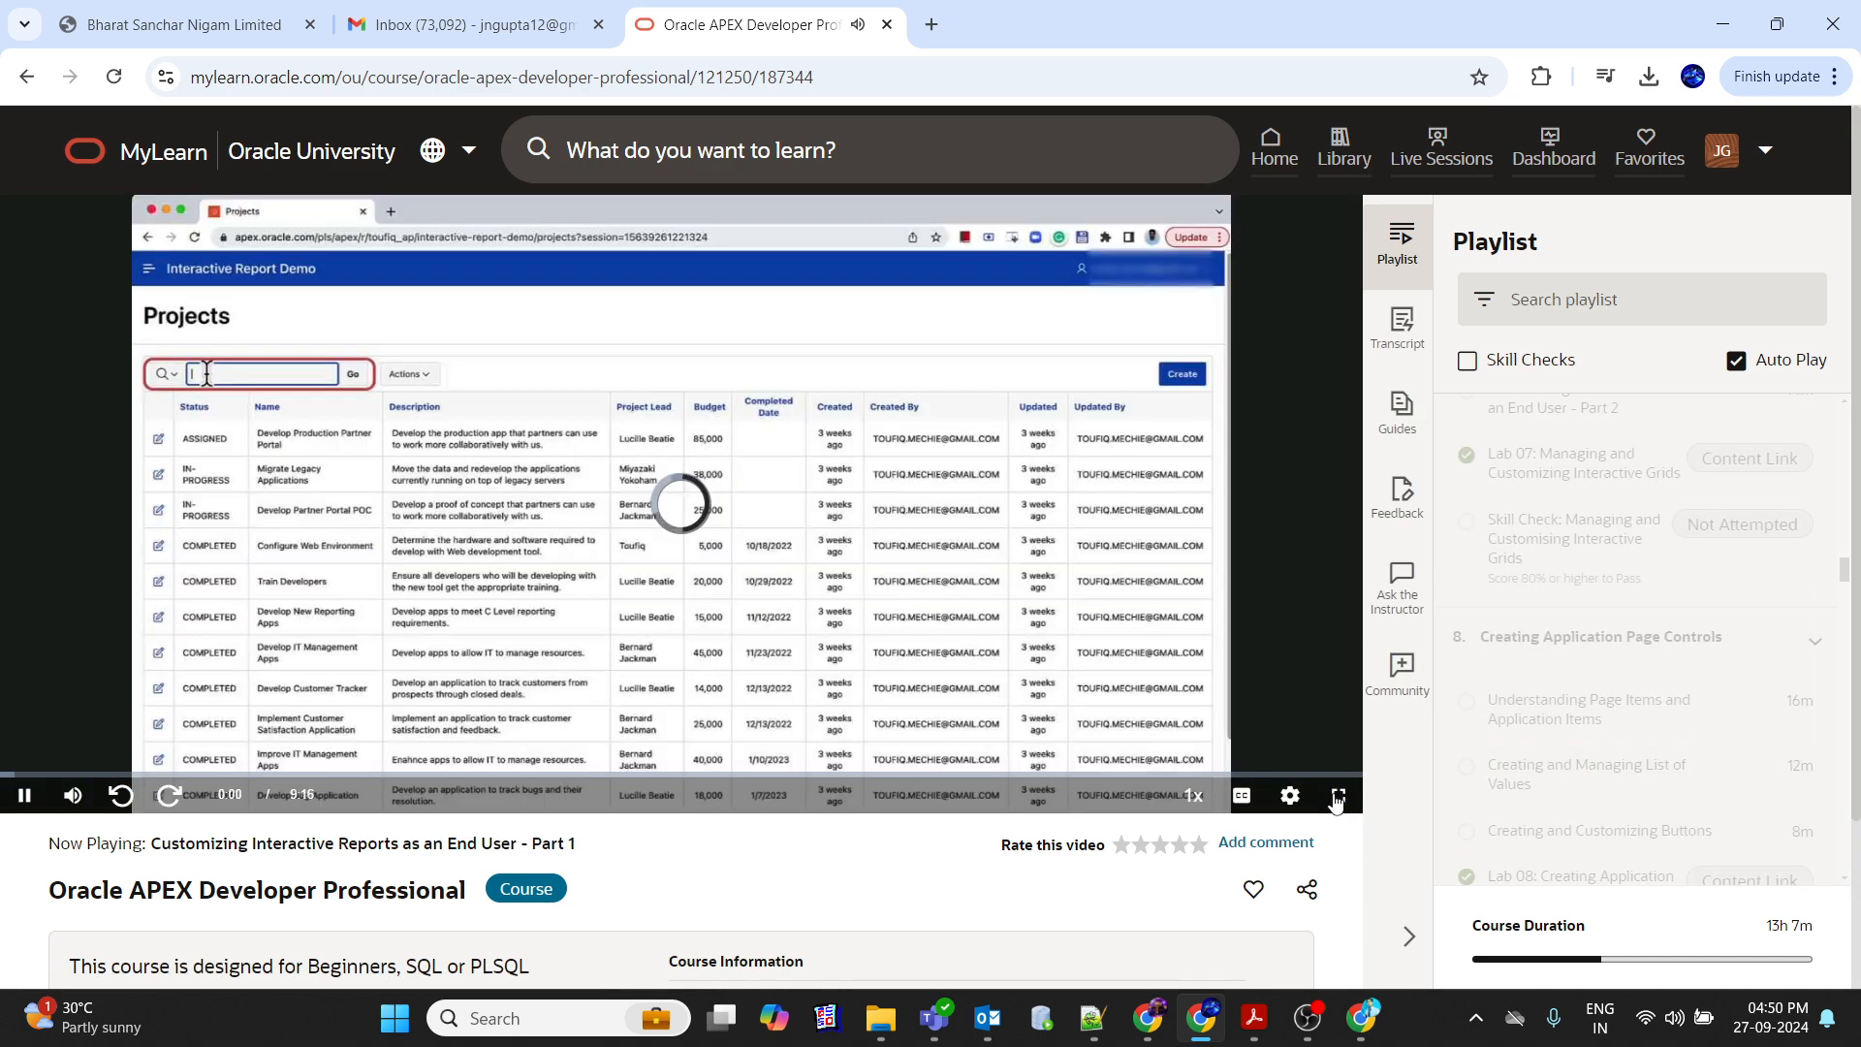
Show the lesson video in full screen and set its playback quality to 1080p.
left_click(1338, 795)
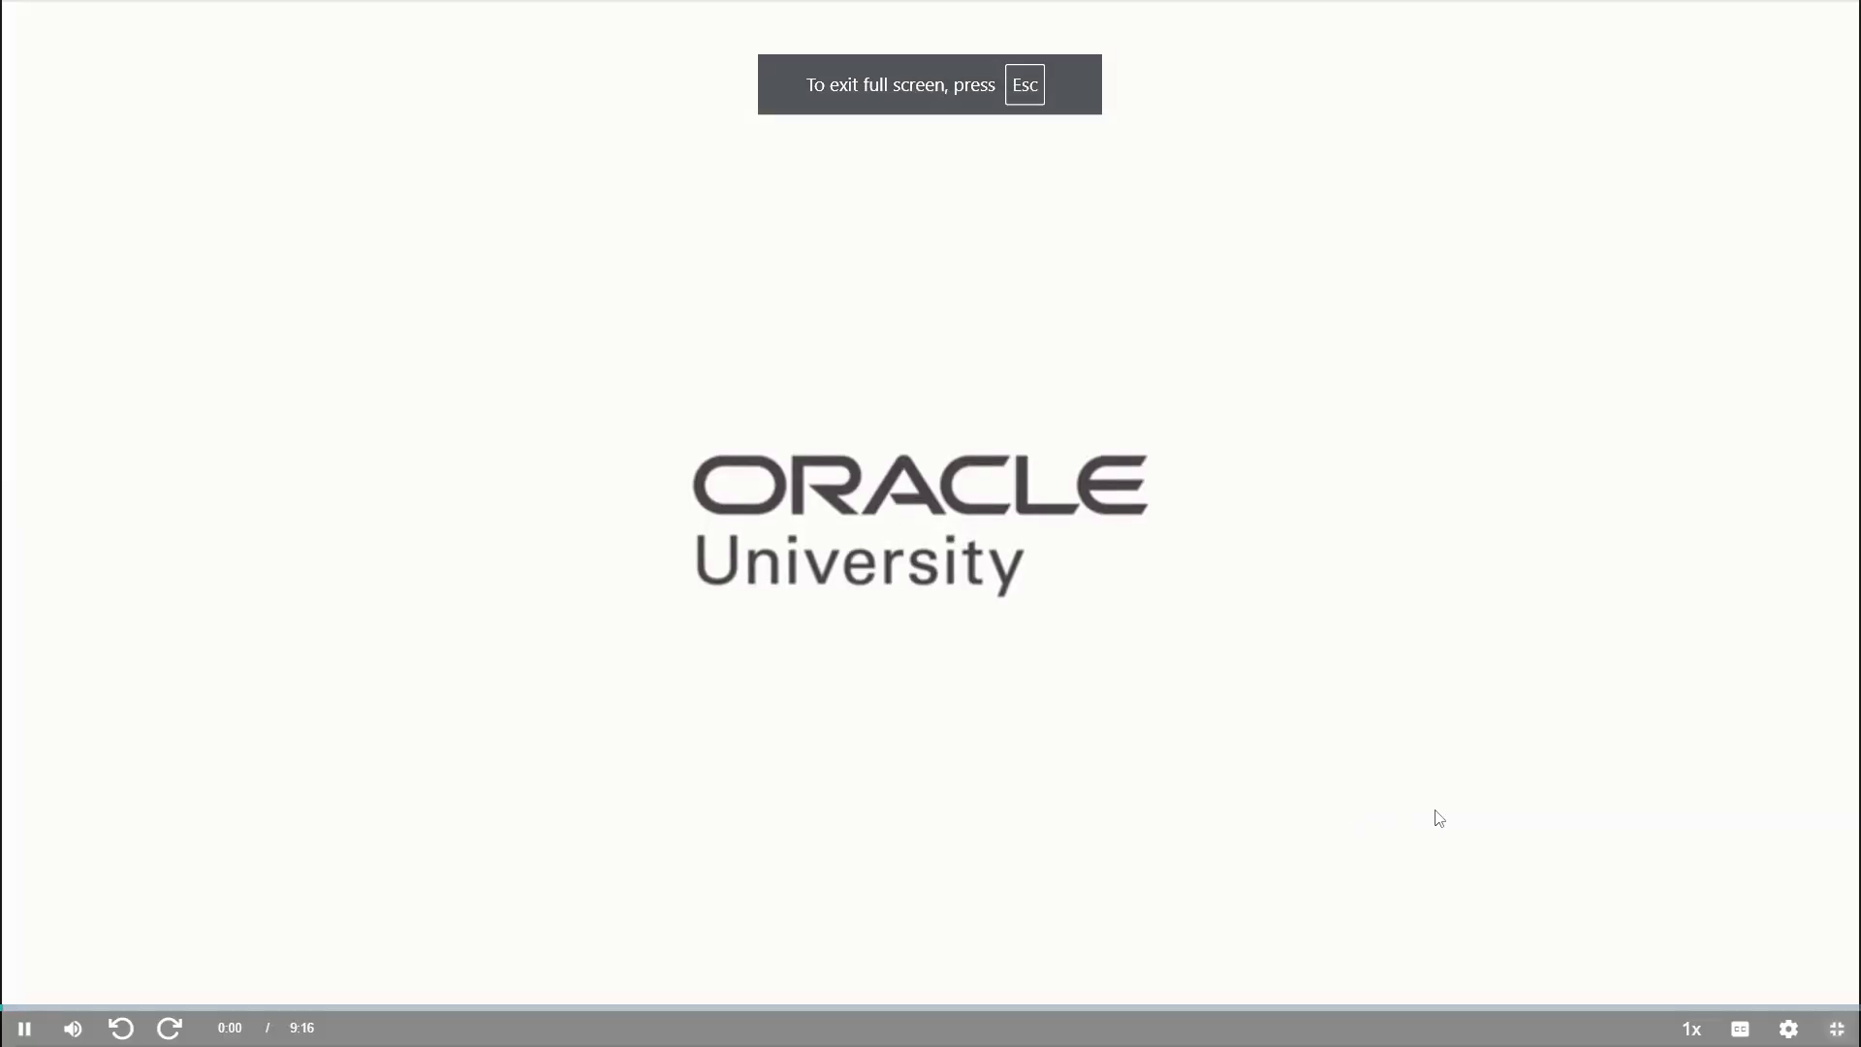
left_click(1803, 1030)
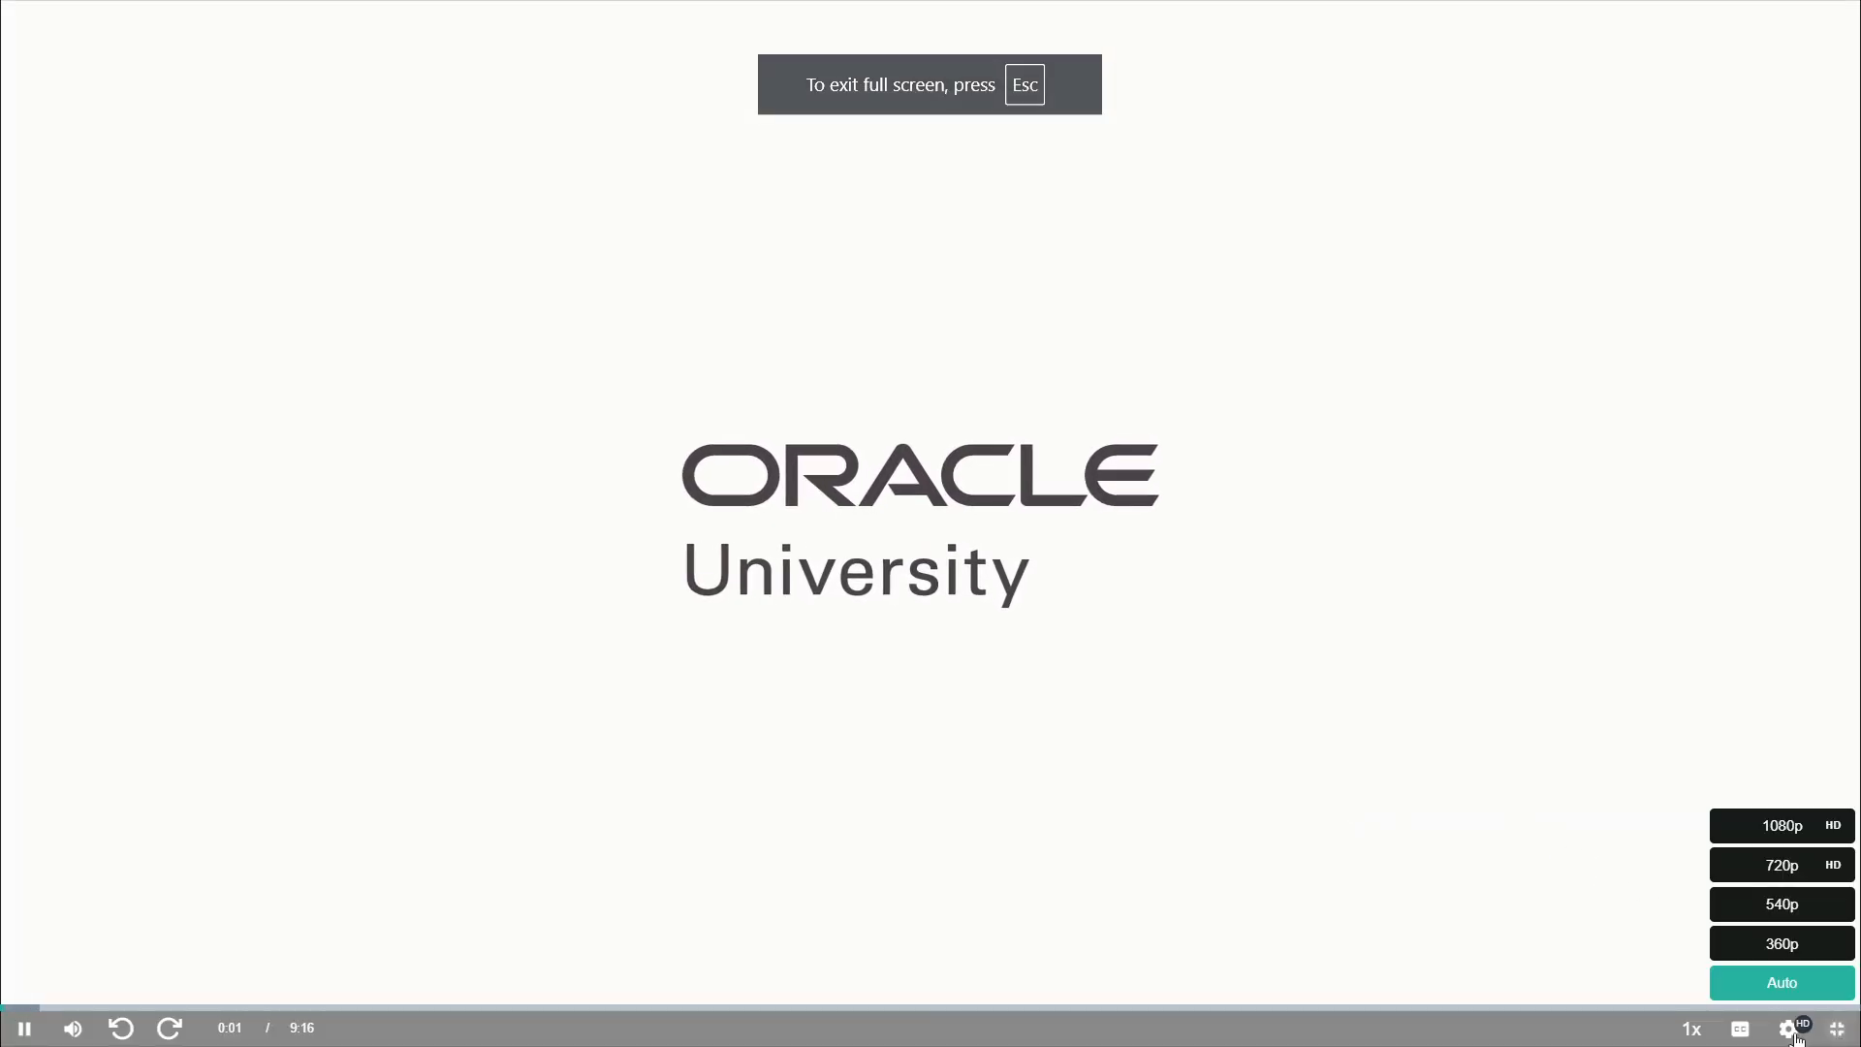
left_click(1781, 827)
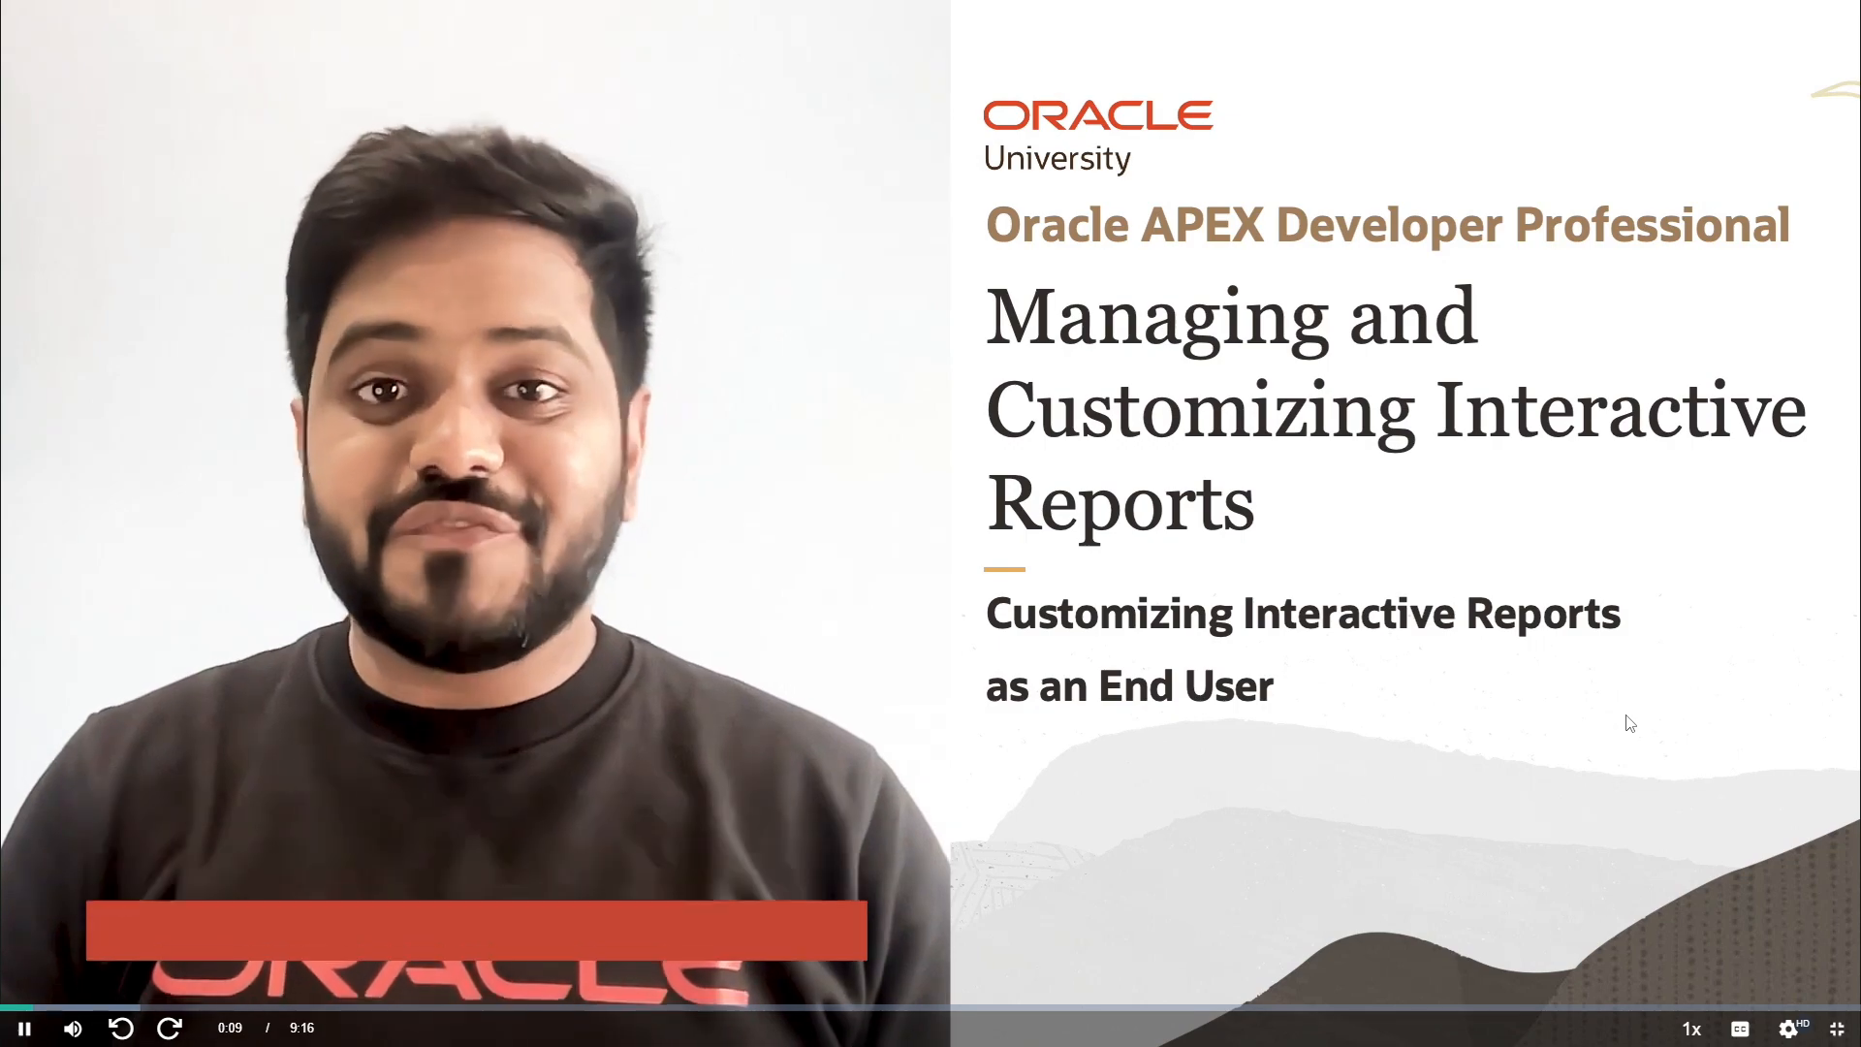
Leave full screen to look through the lessons, labs and skill checks in the course playlist, and return the video to full screen.
left_click(1837, 1027)
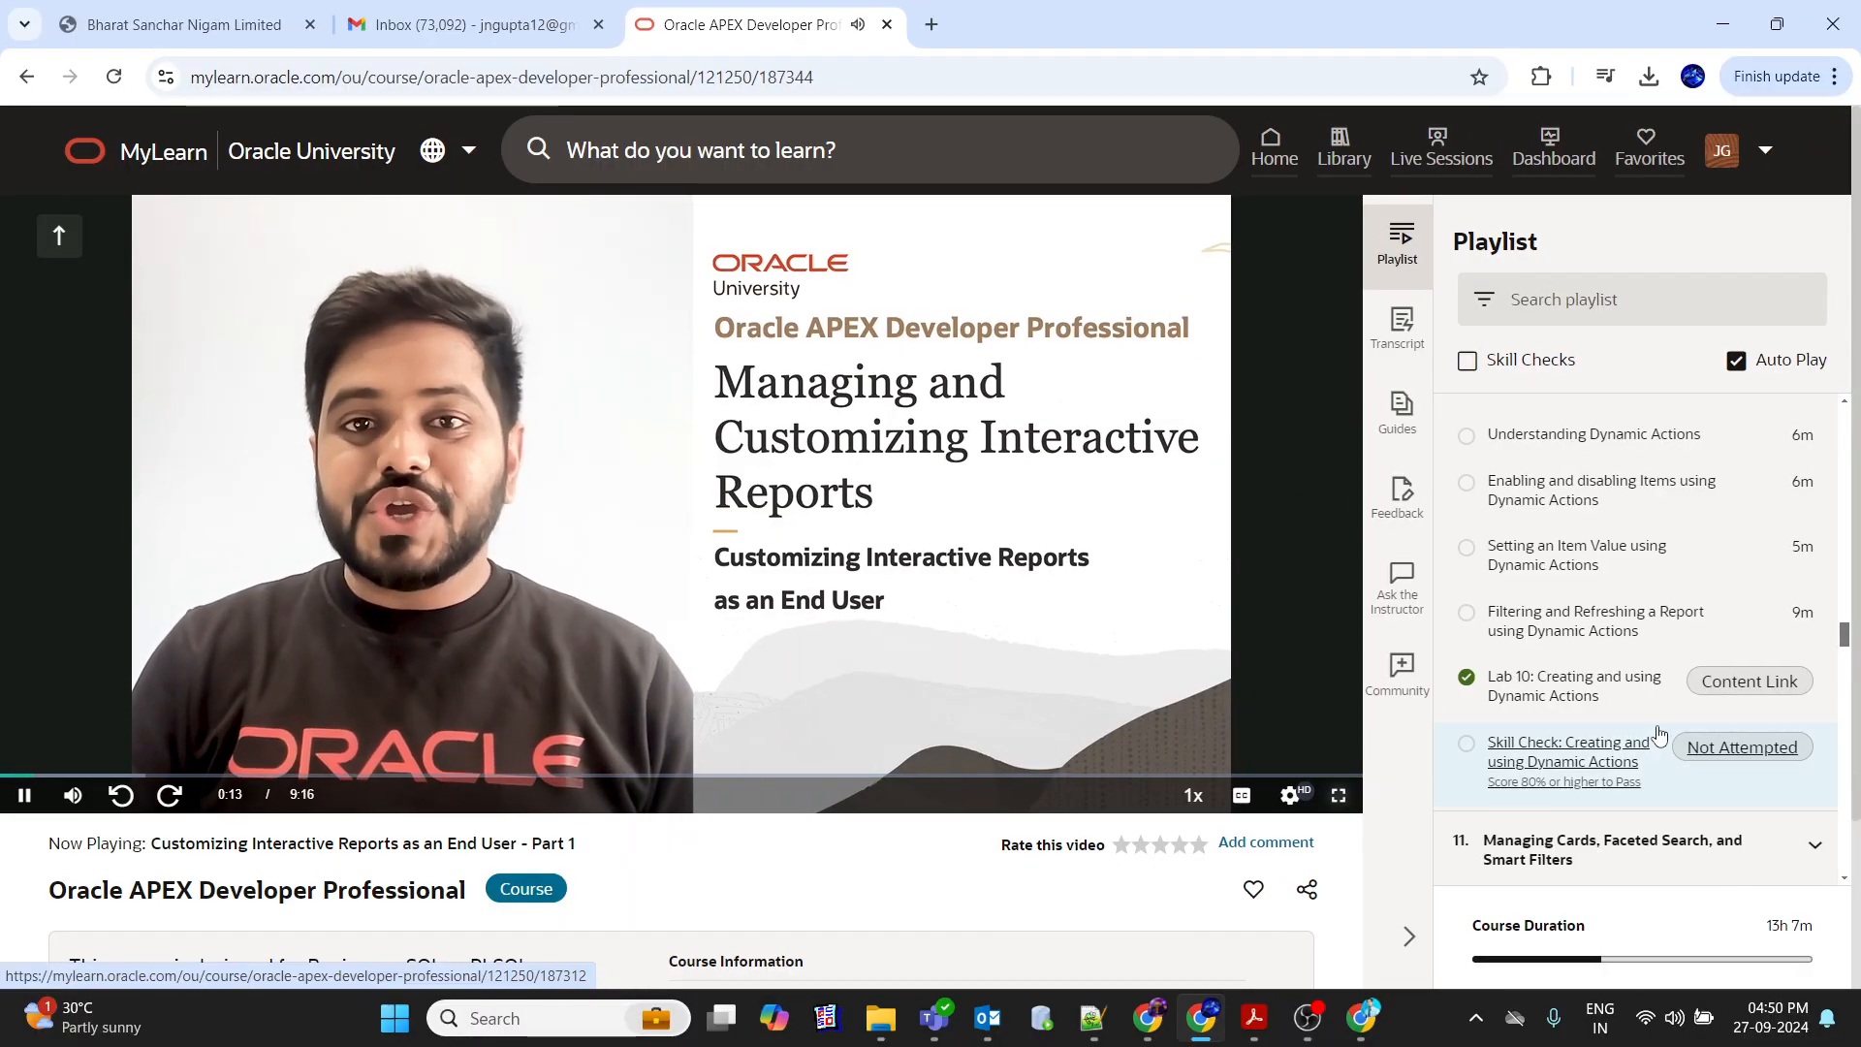
scroll(1659, 733, "up", 5)
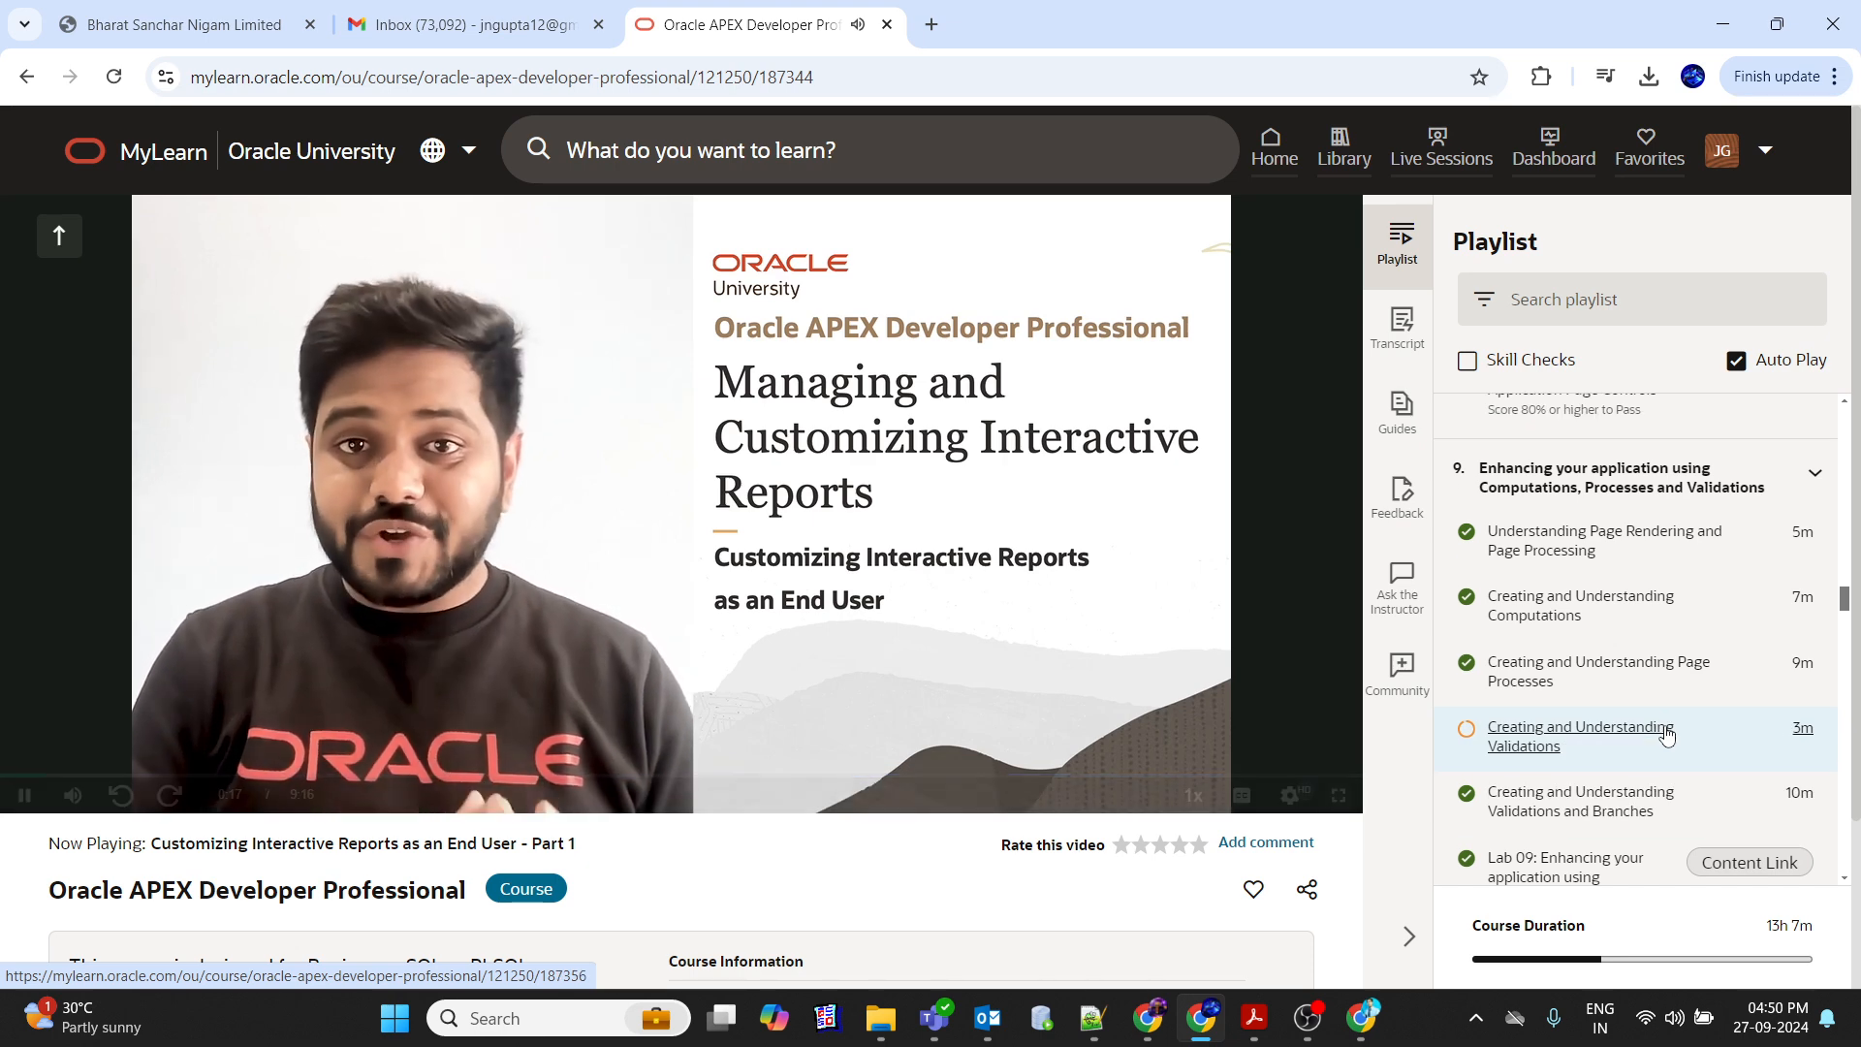
scroll(1666, 734, "up", 2)
scroll(1666, 734, "up", 10)
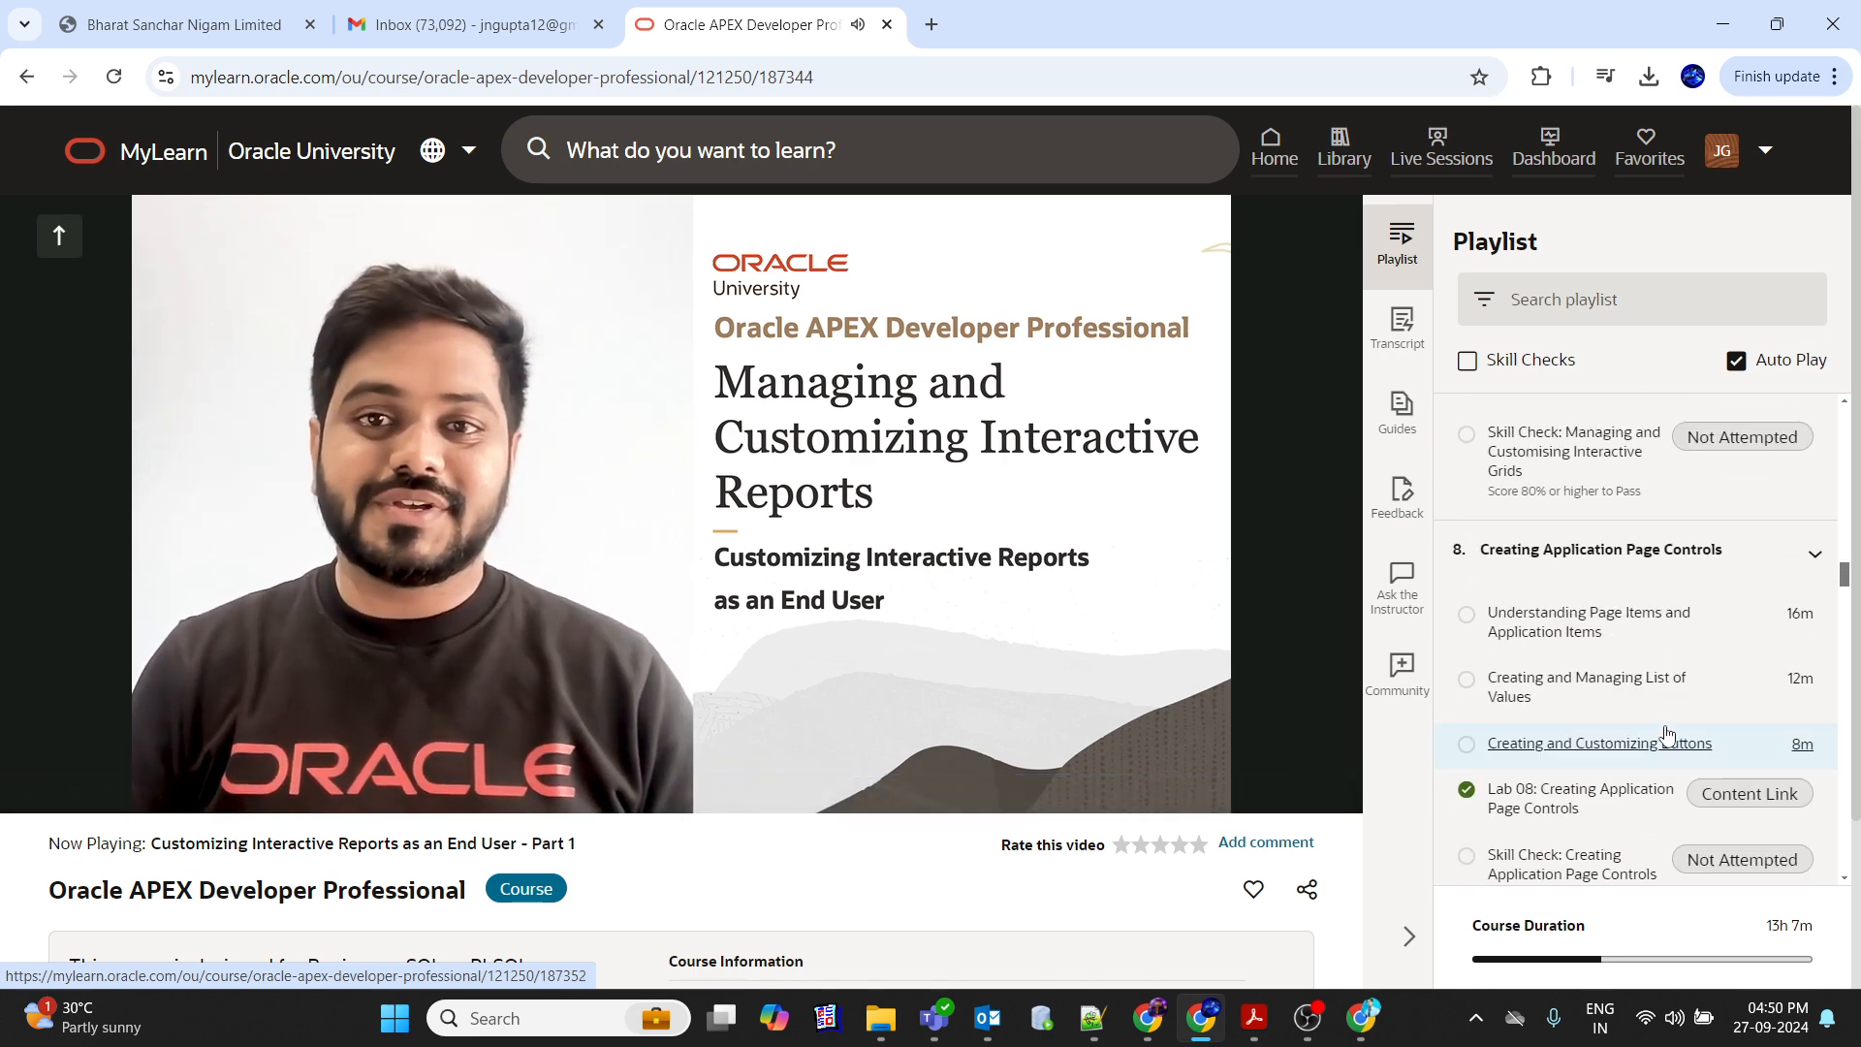
scroll(1666, 733, "up", 6)
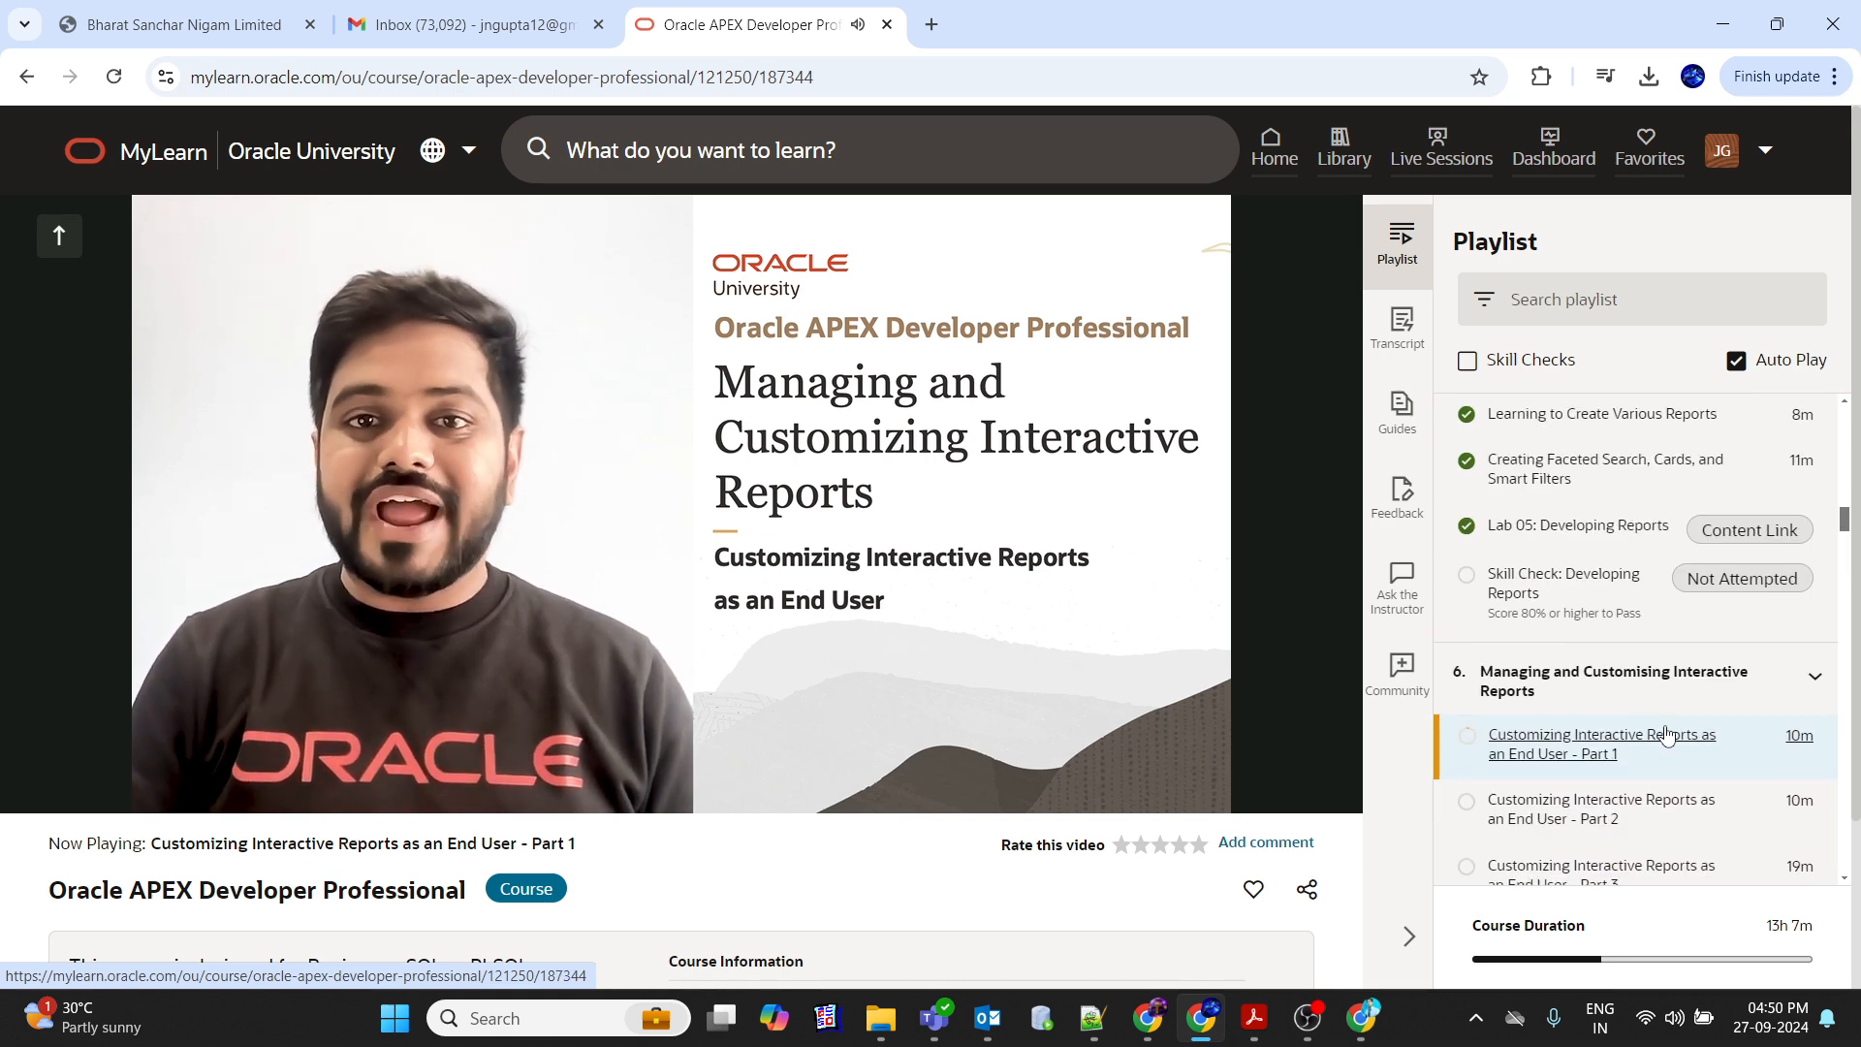
scroll(1666, 734, "down", 8)
scroll(1666, 733, "up", 4)
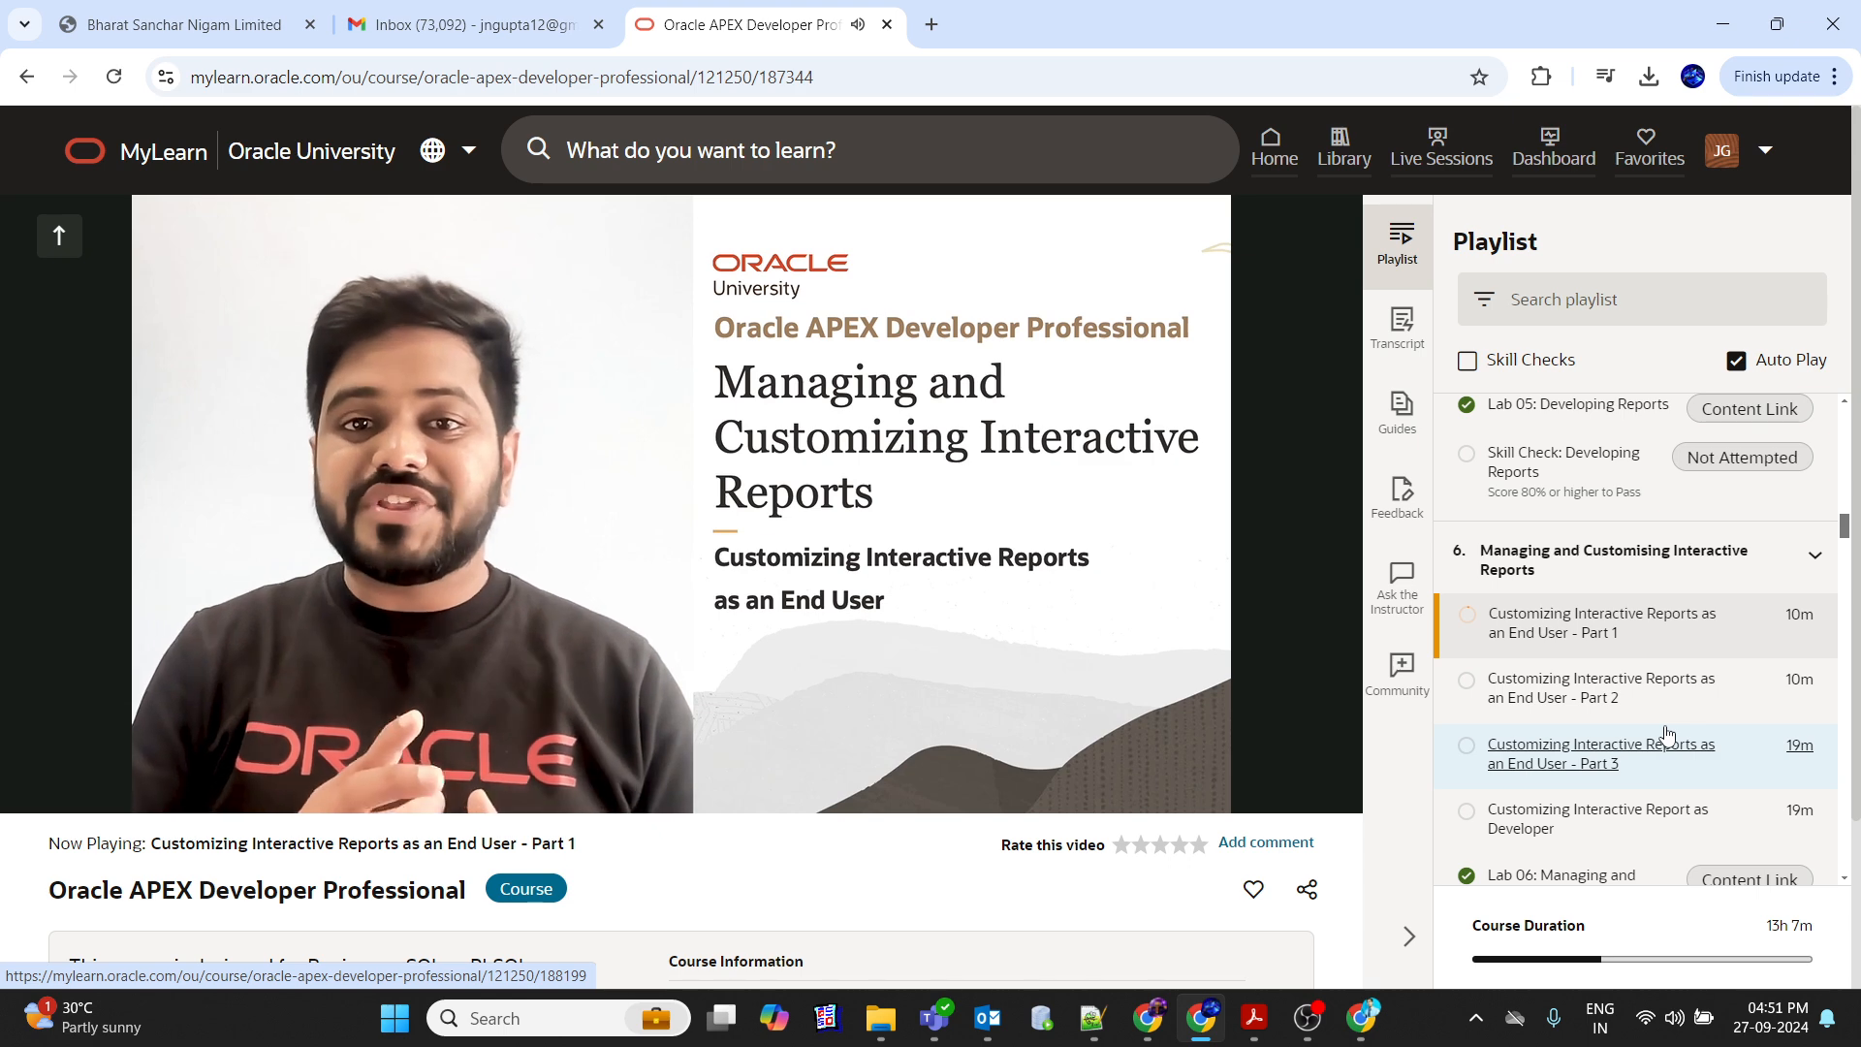
scroll(1667, 734, "down", 4)
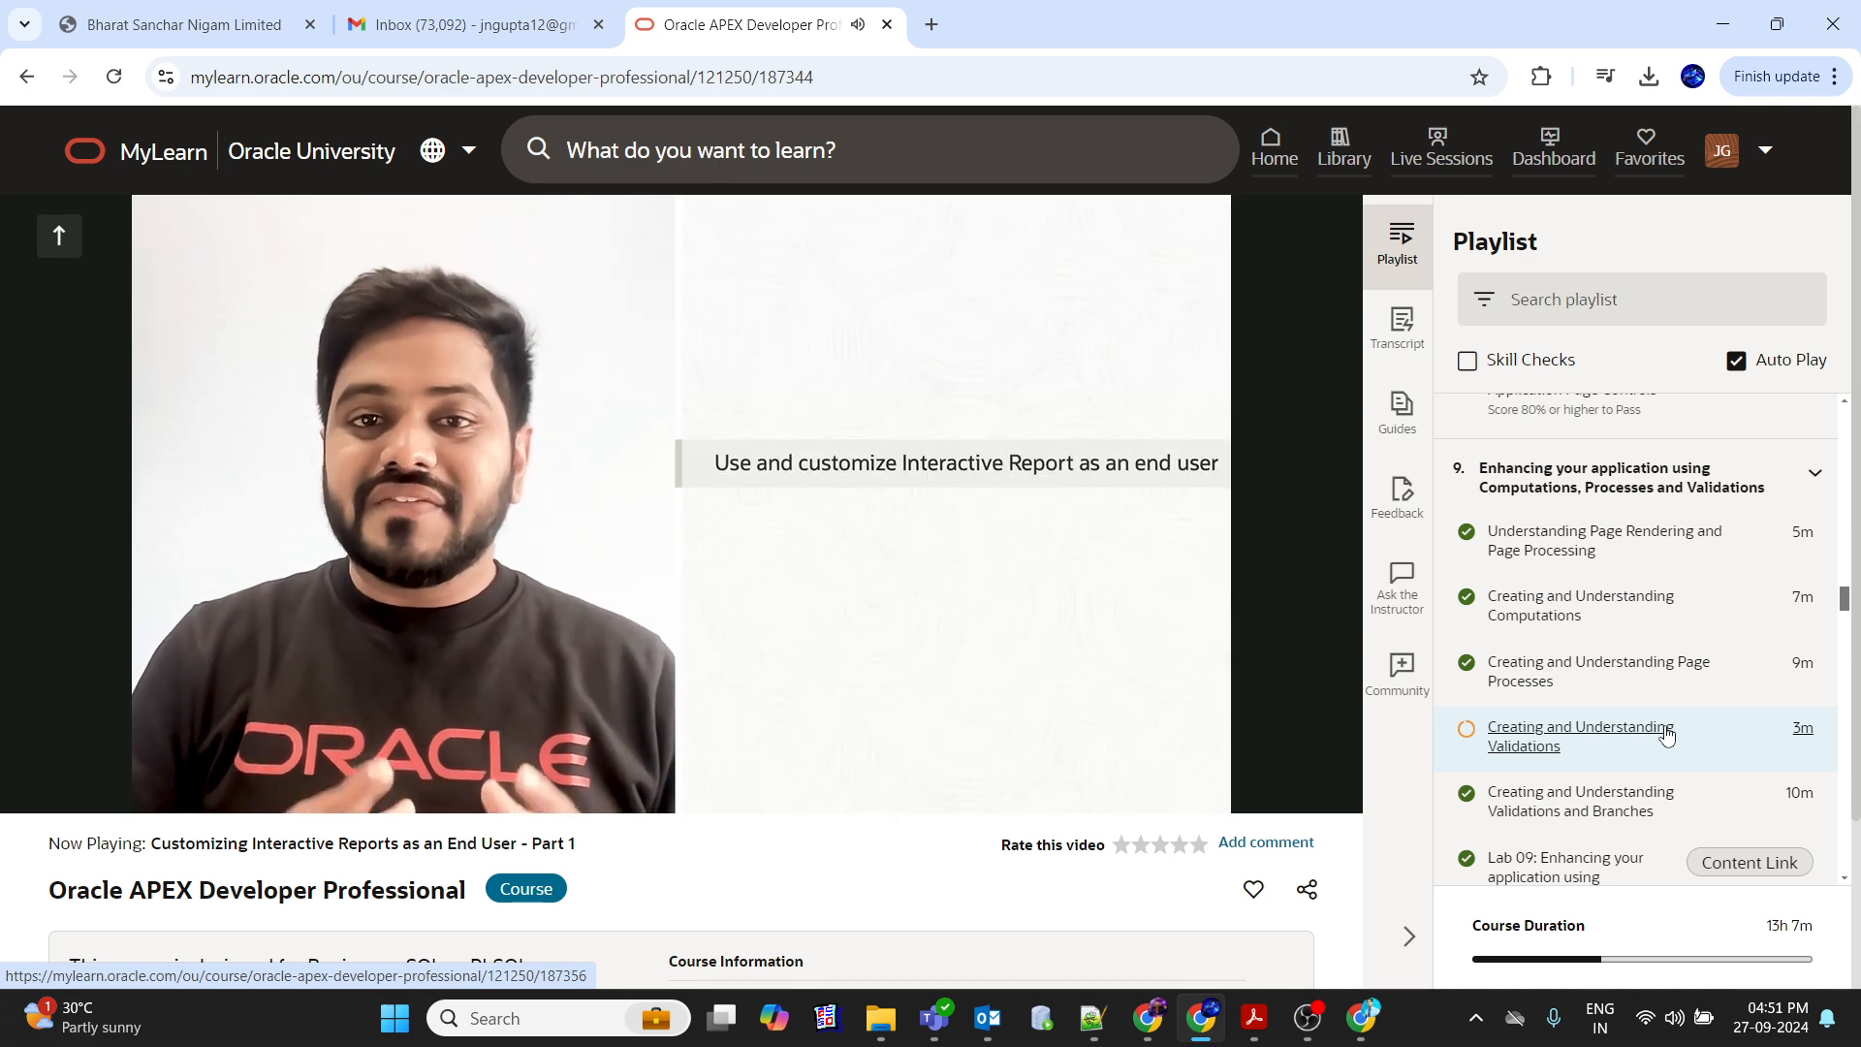
scroll(1666, 734, "down", 2)
scroll(1667, 733, "up", 12)
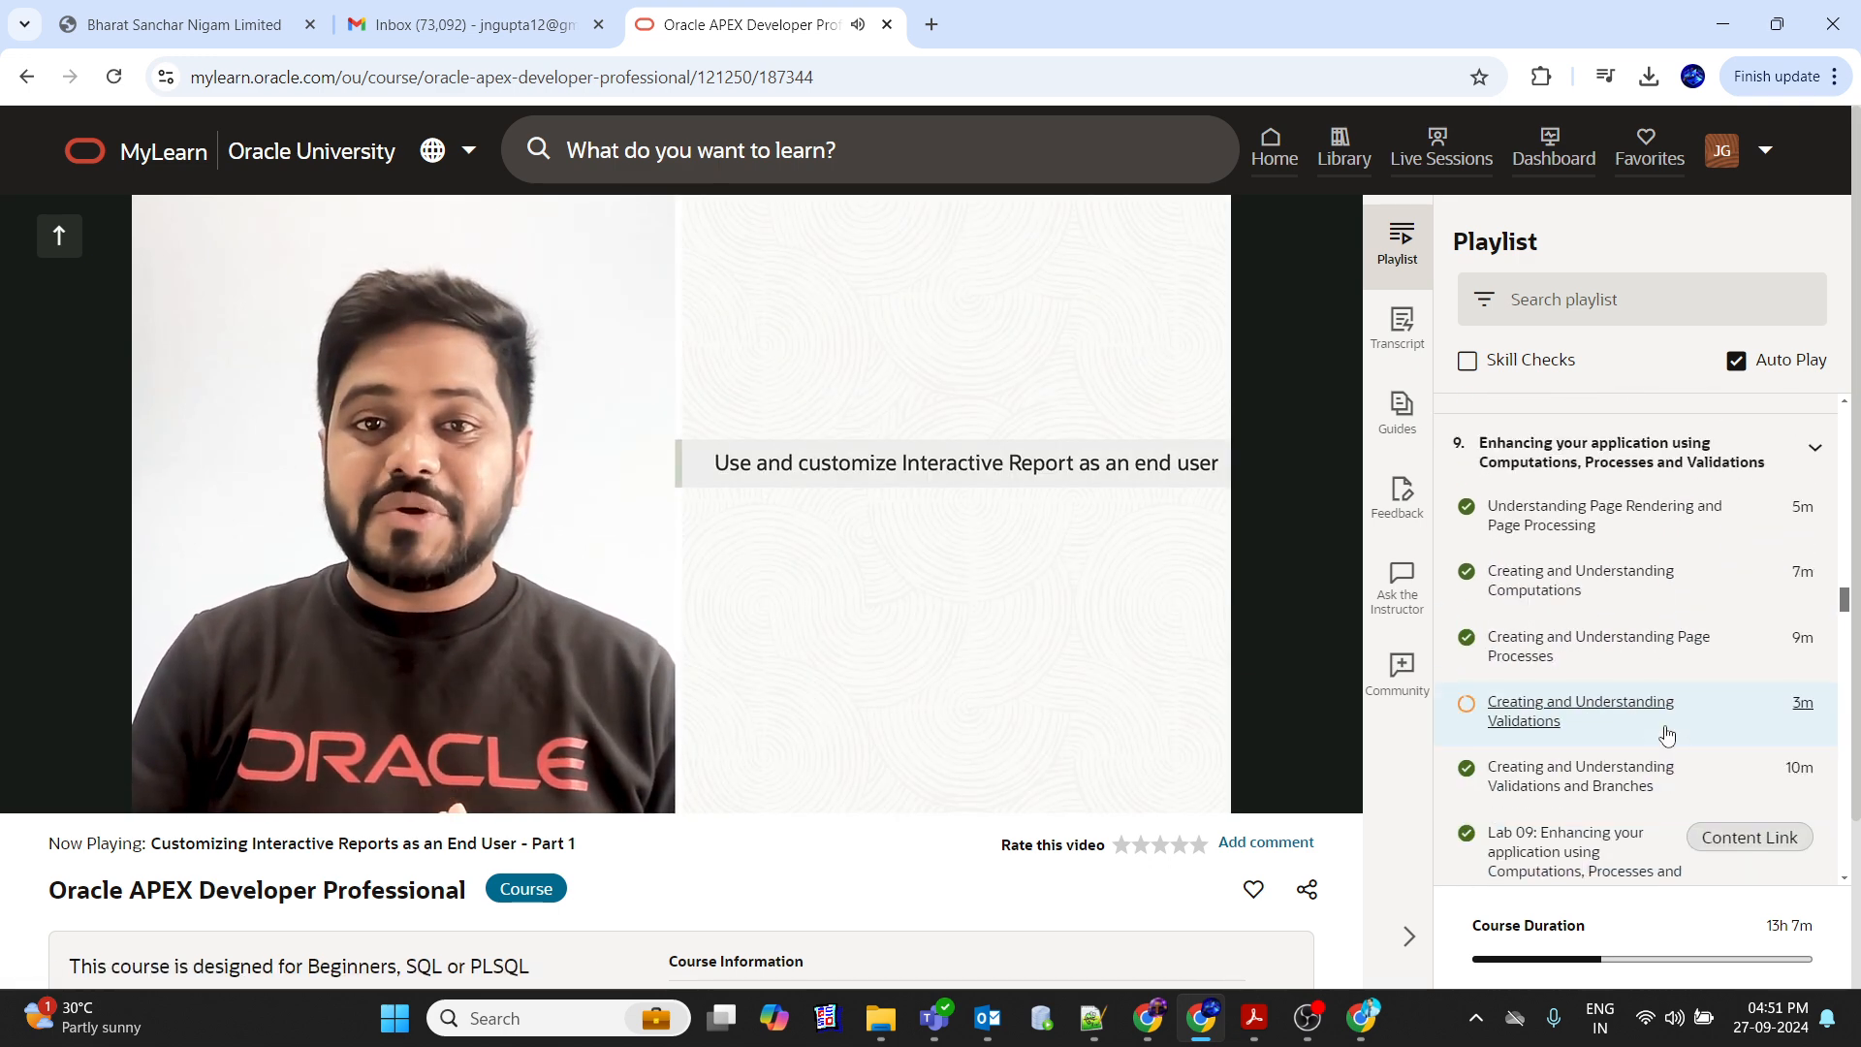
scroll(1666, 734, "up", 15)
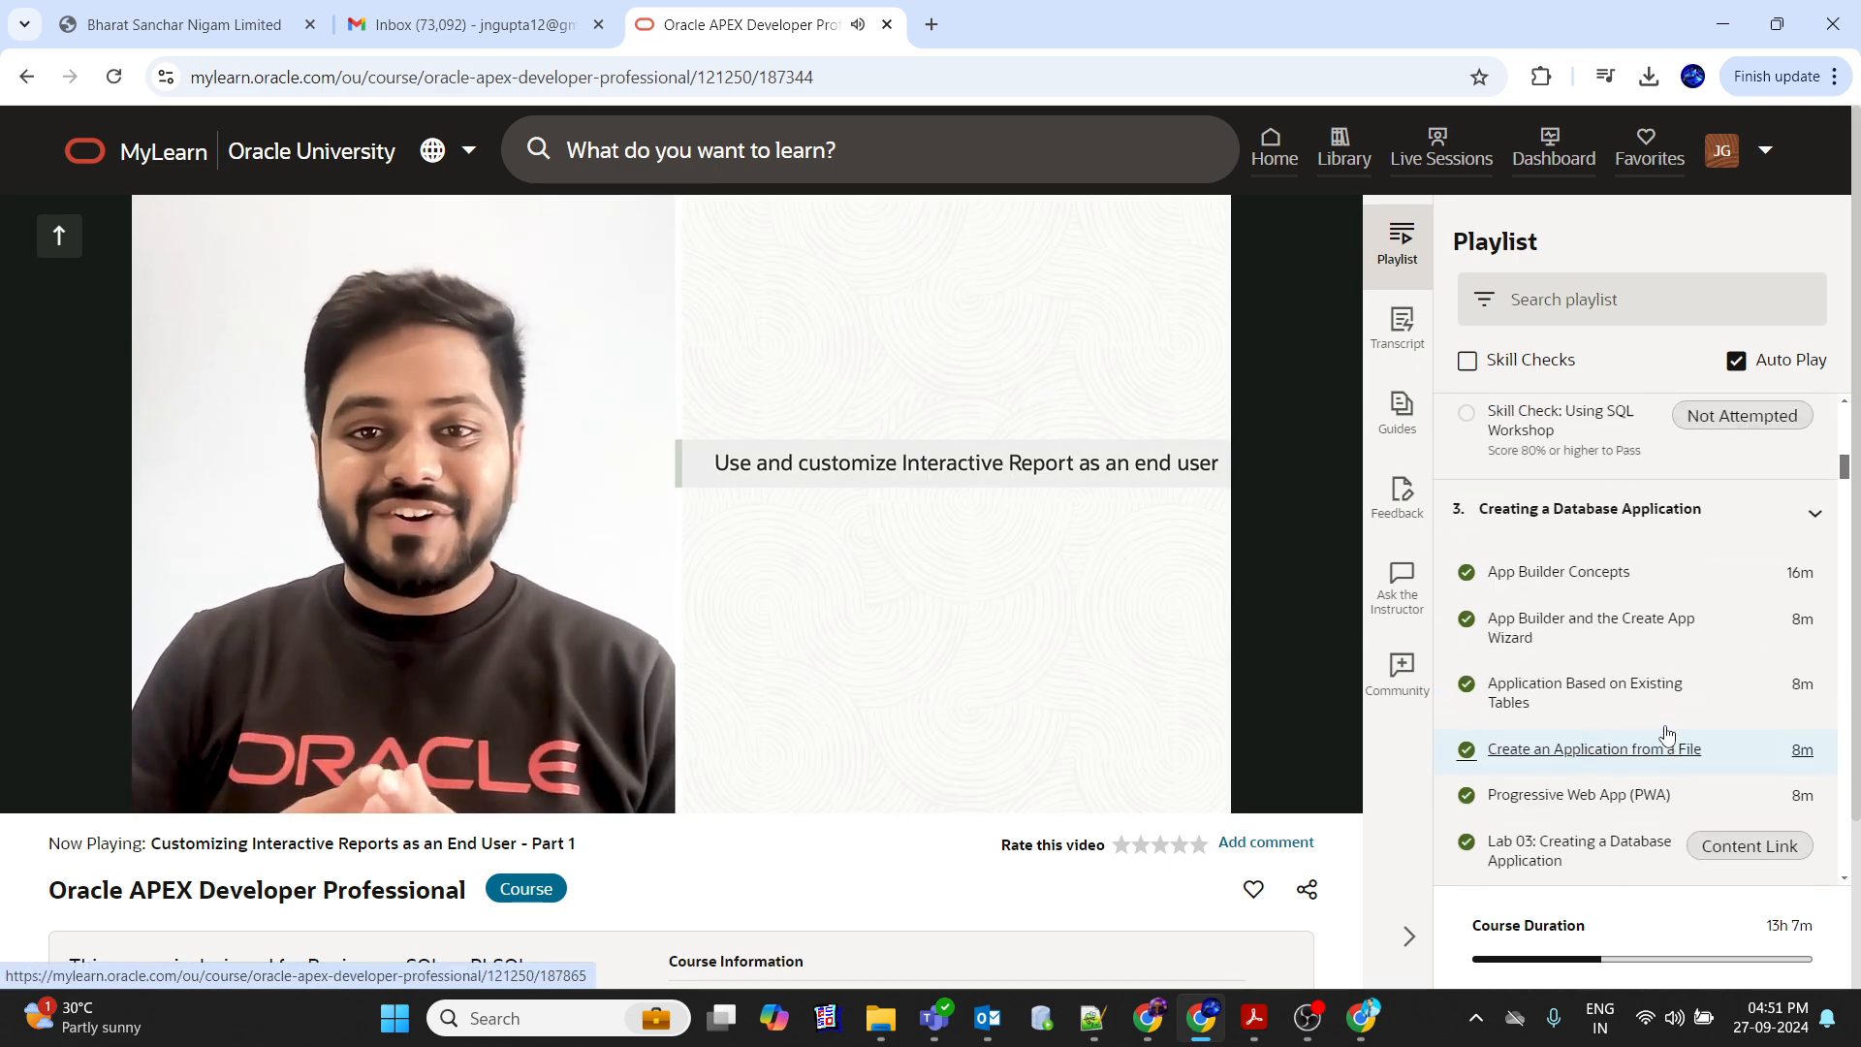
scroll(1667, 734, "down", 6)
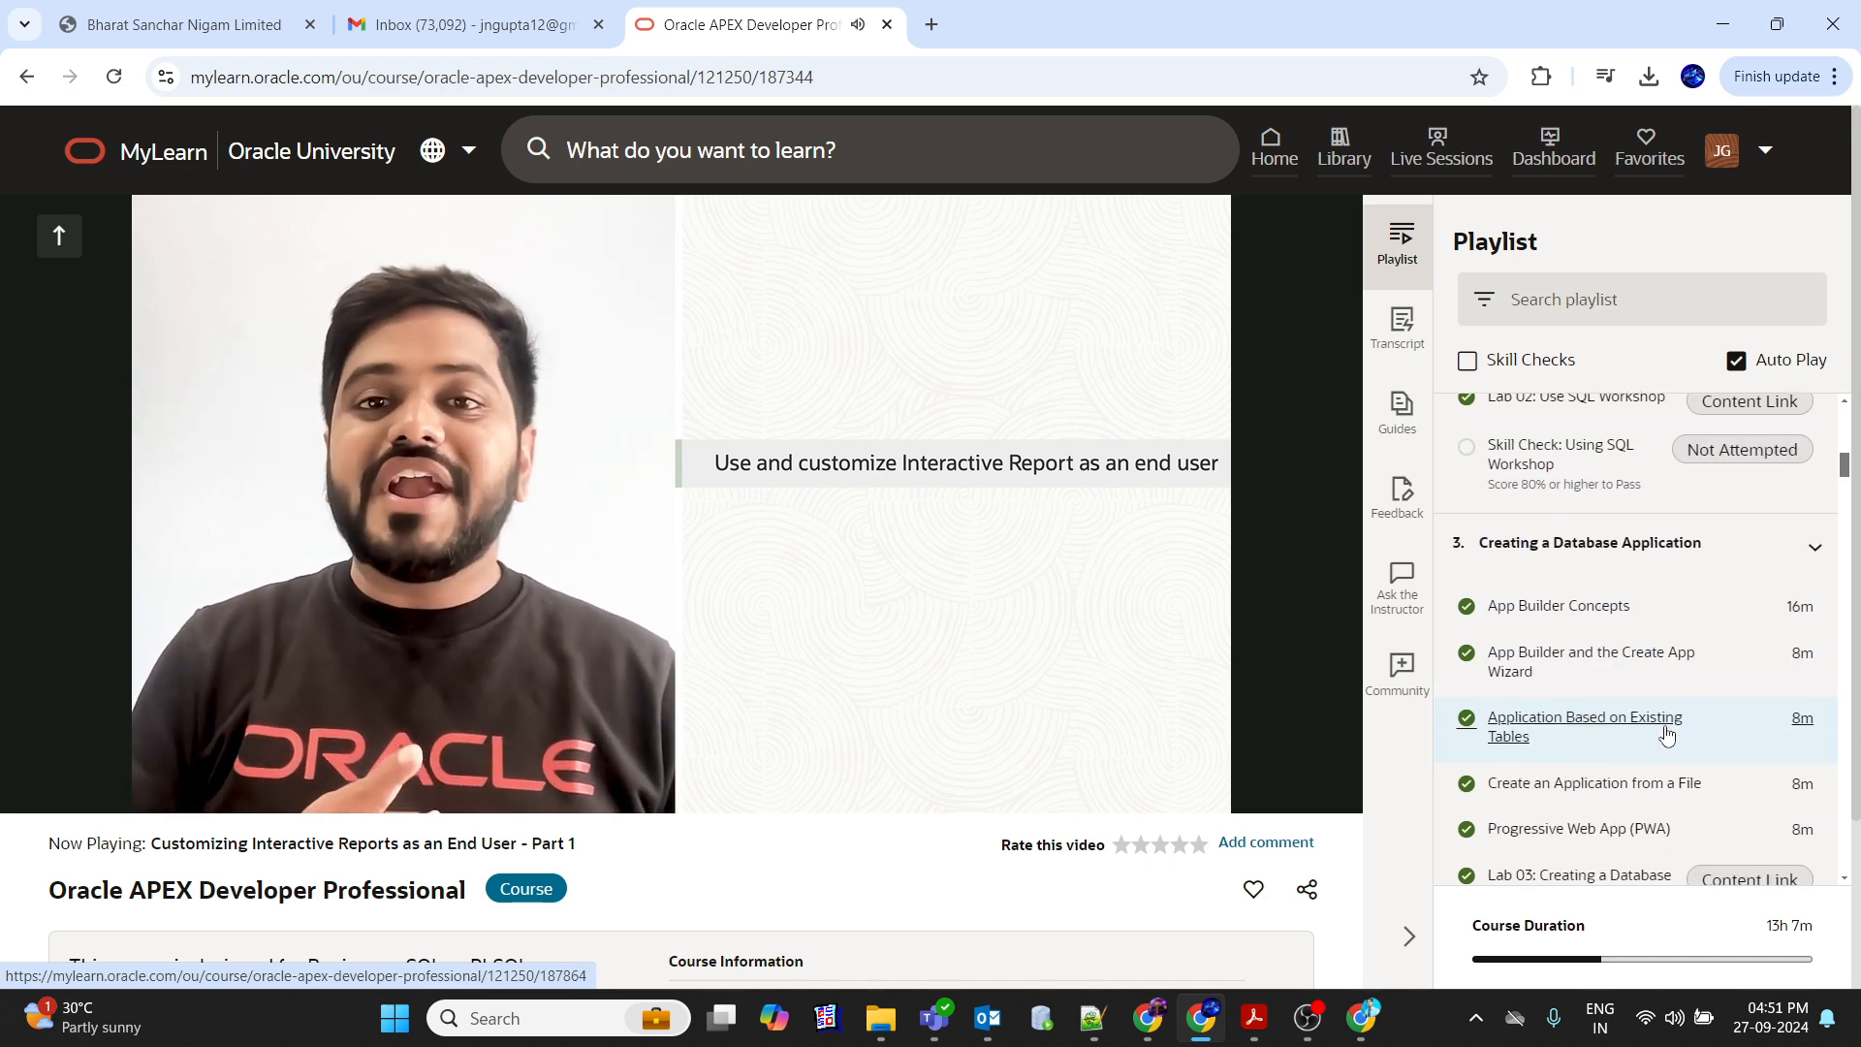
scroll(1666, 733, "down", 3)
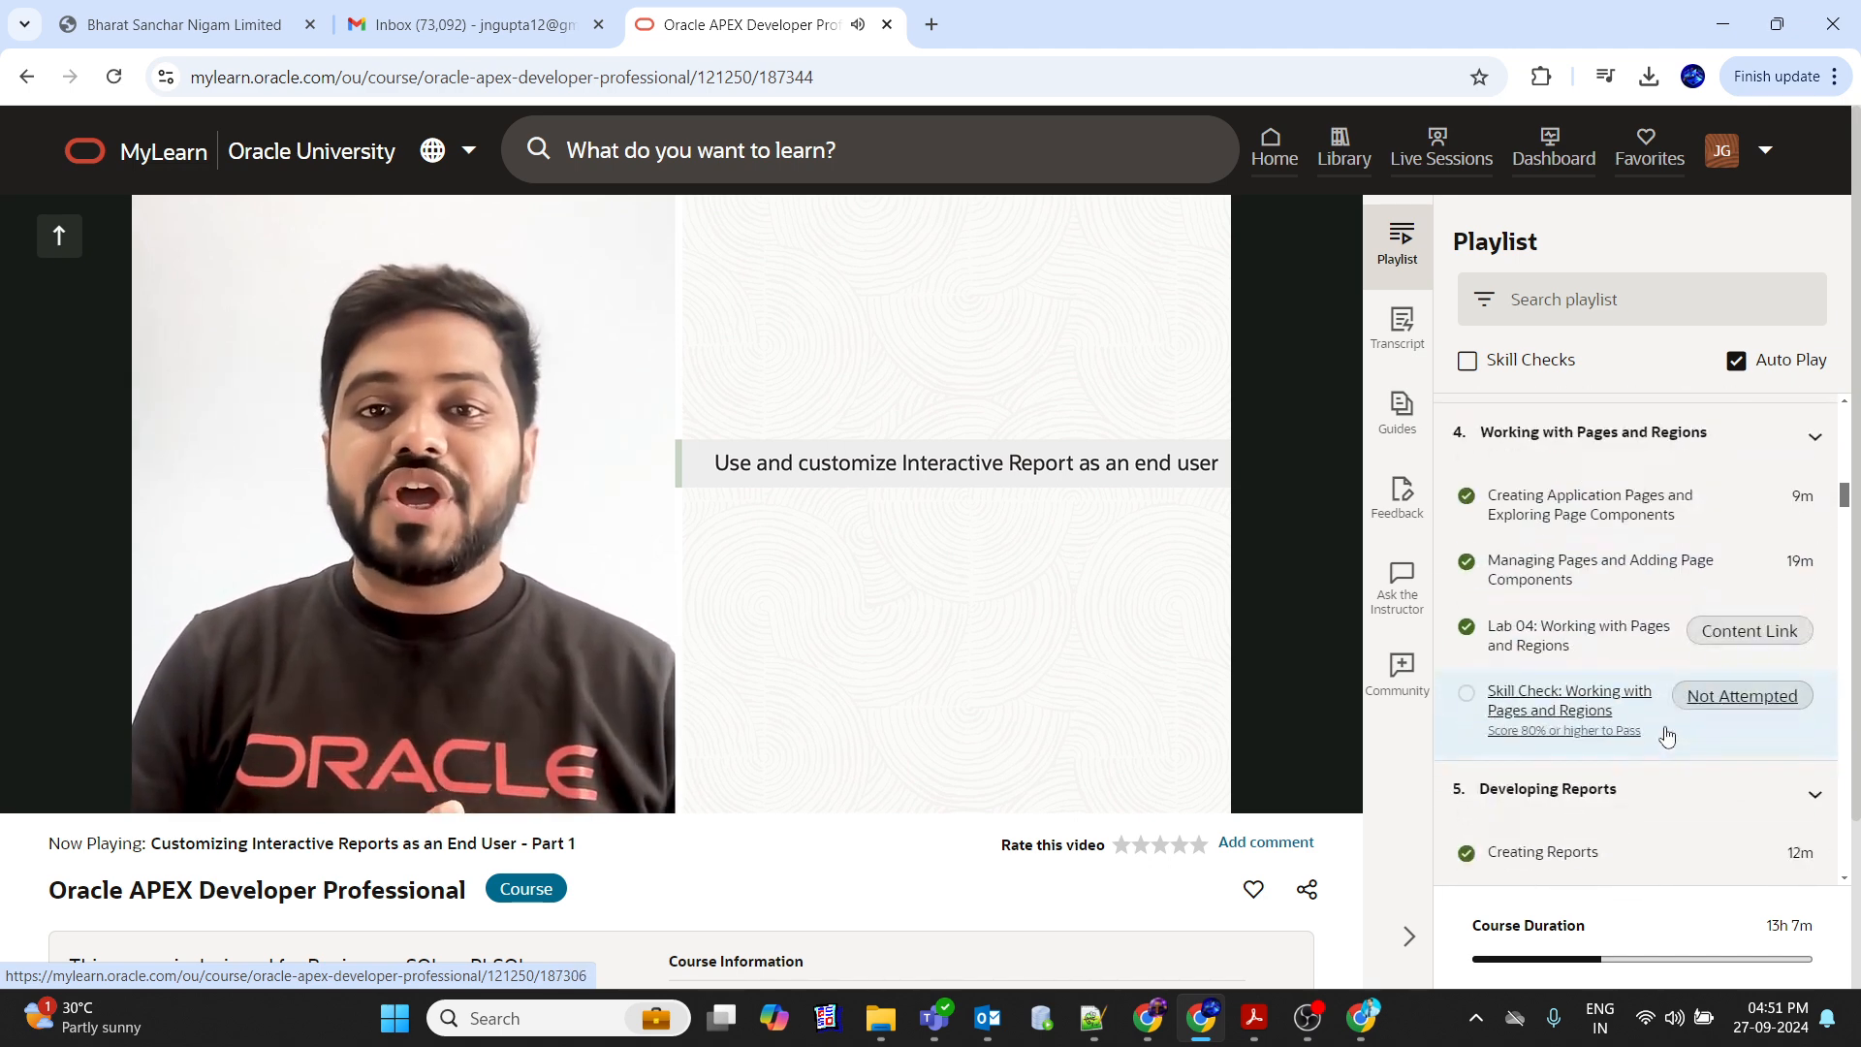
scroll(1666, 736, "down", 4)
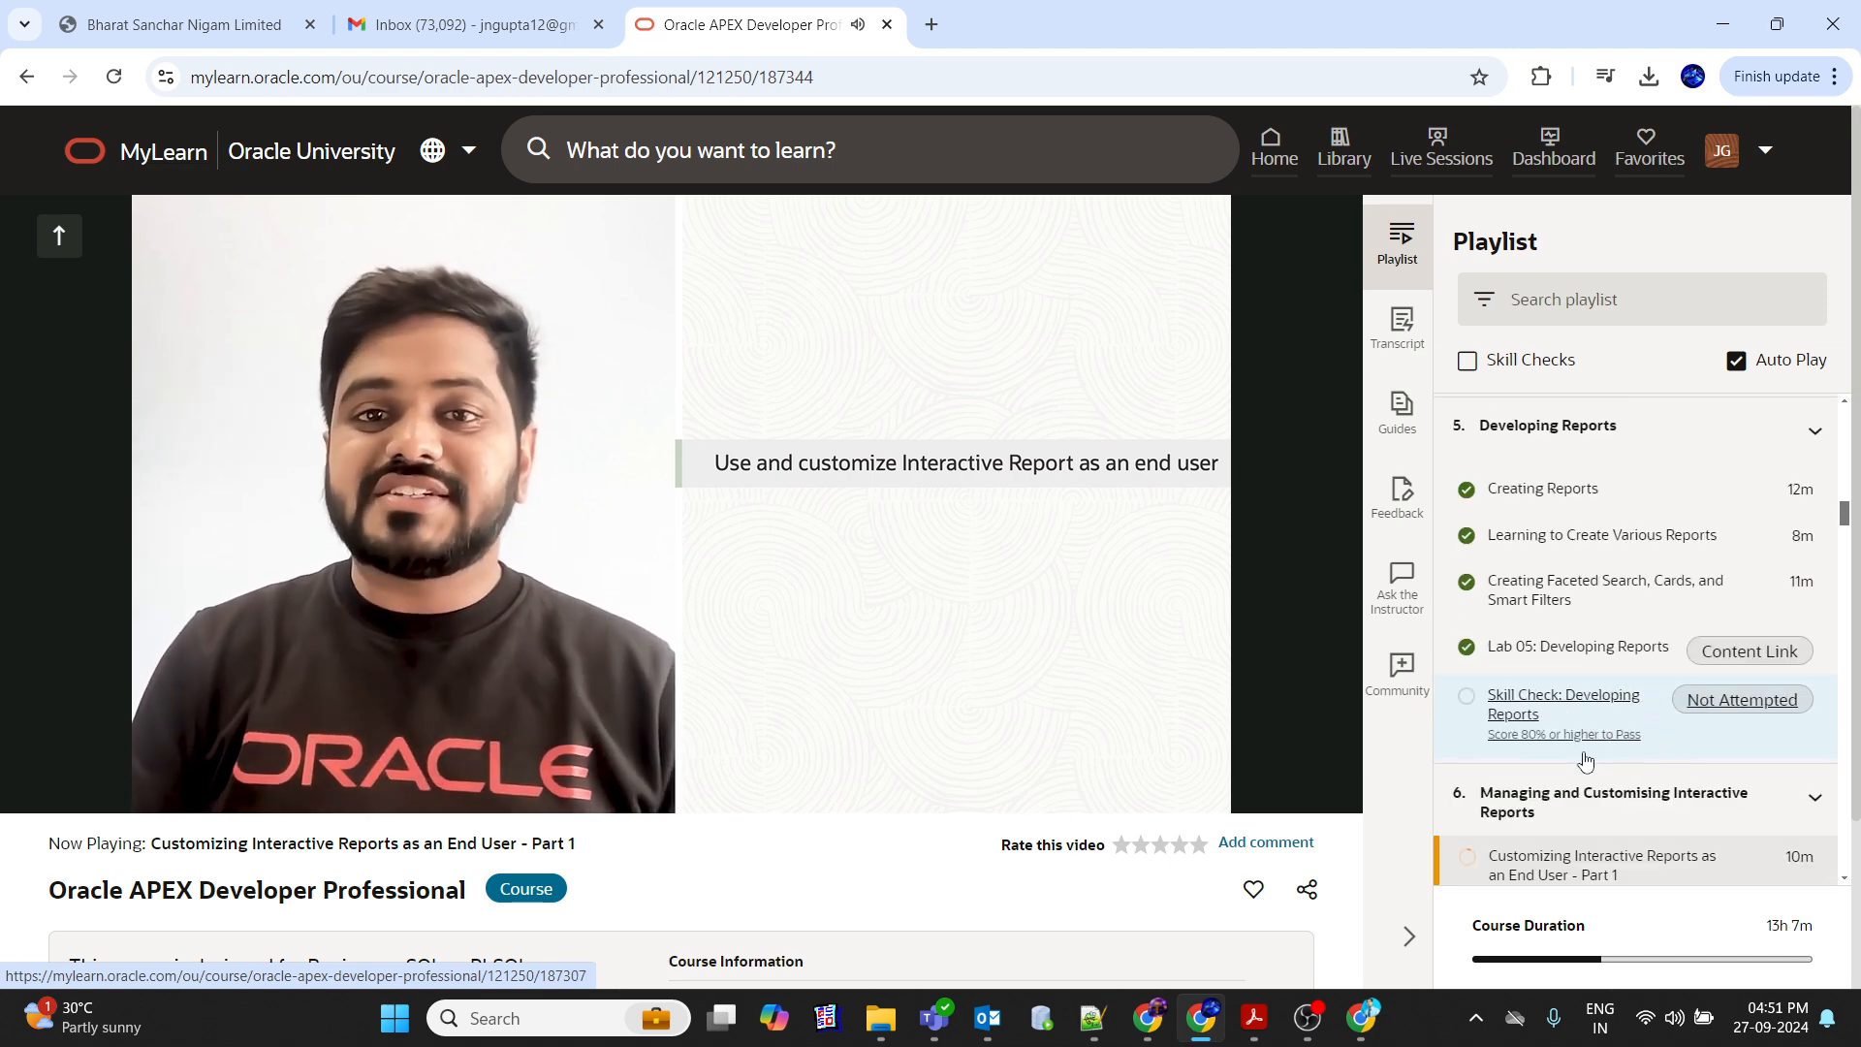
scroll(1599, 756, "down", 4)
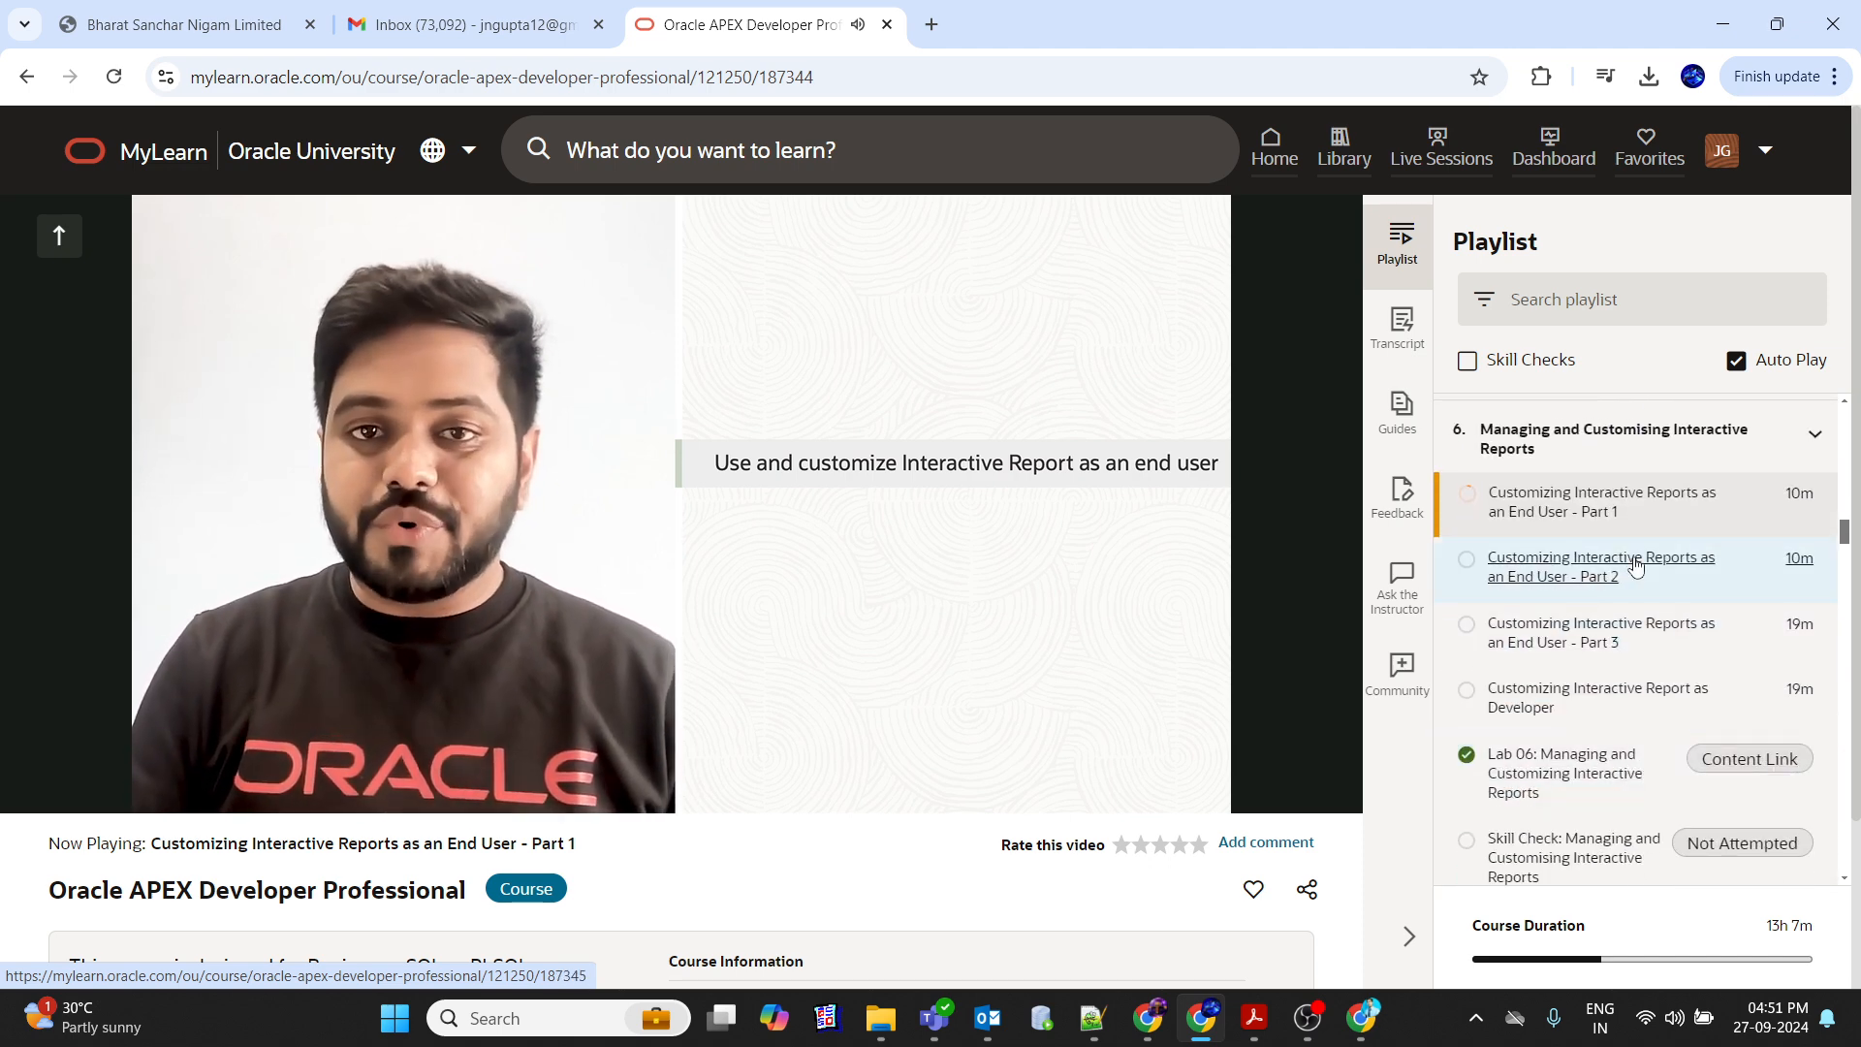
mouse_move(1301, 799)
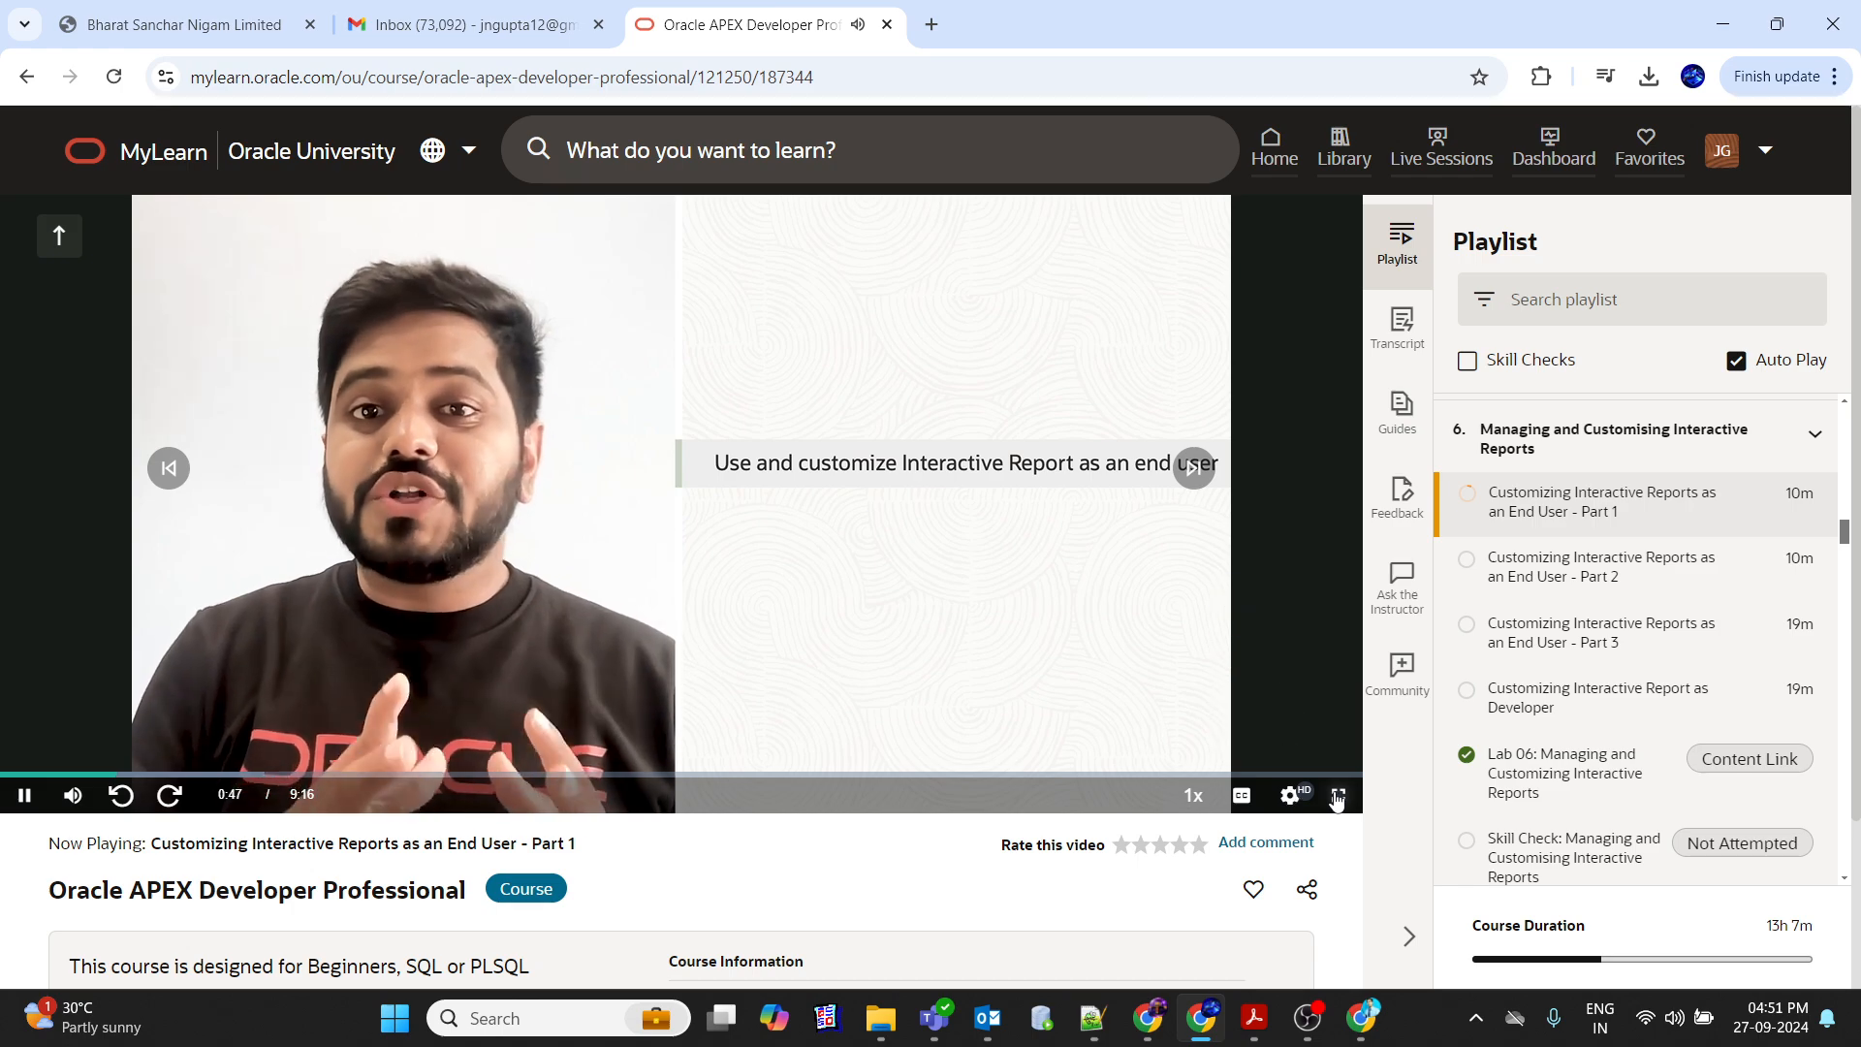
left_click(1337, 796)
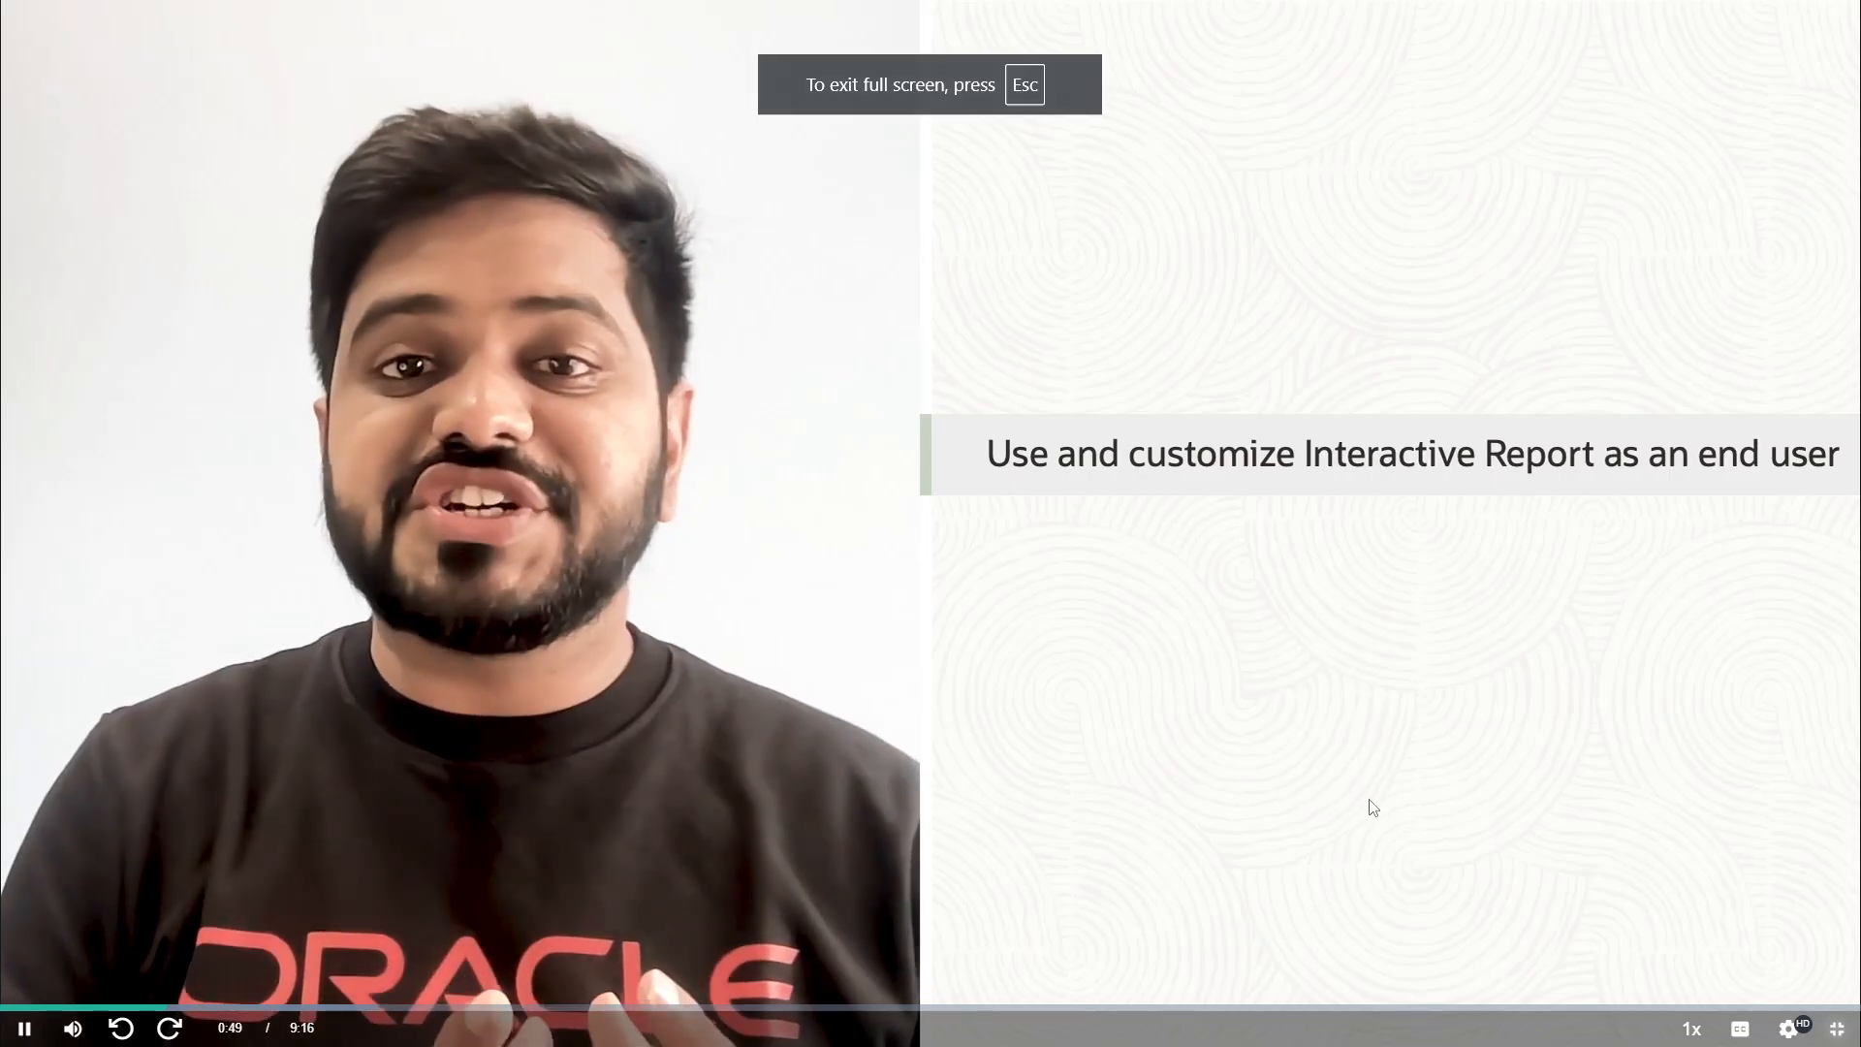
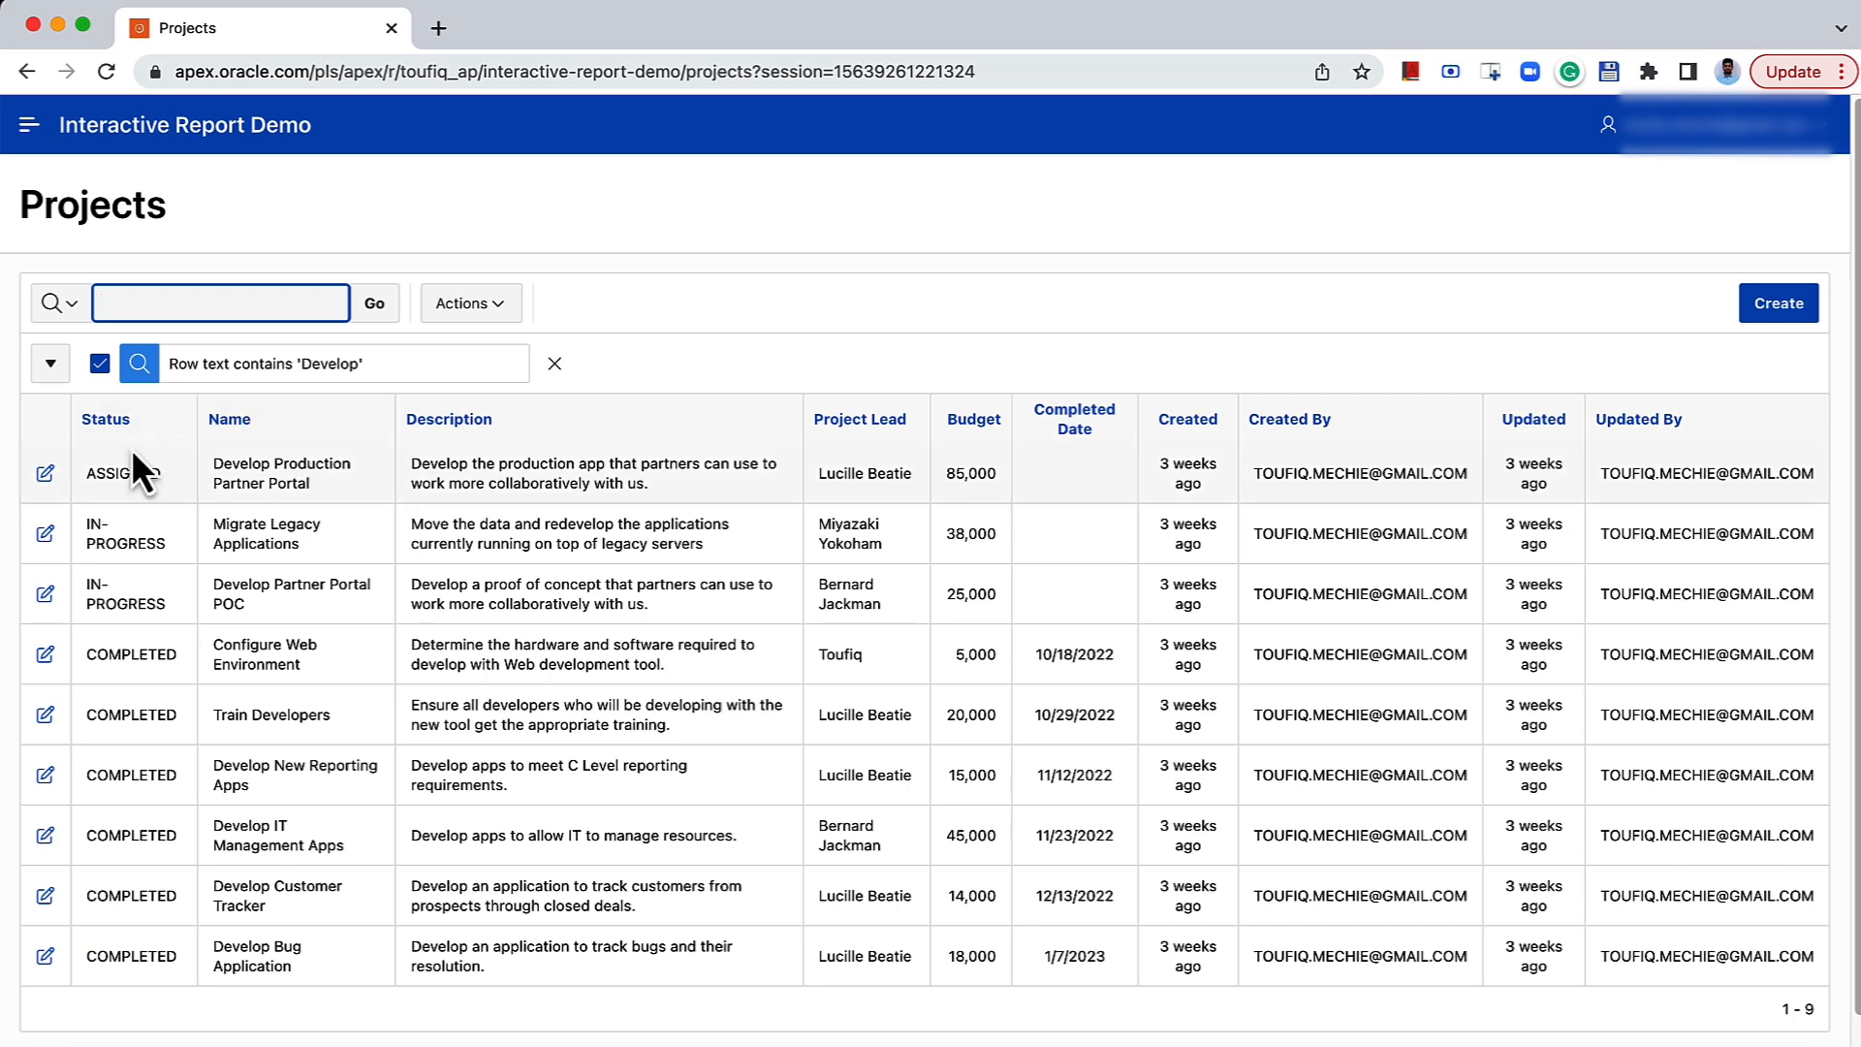
Replace the row text filter on the Projects report with a search for 'Develop' in the Description column only.
left_click(553, 365)
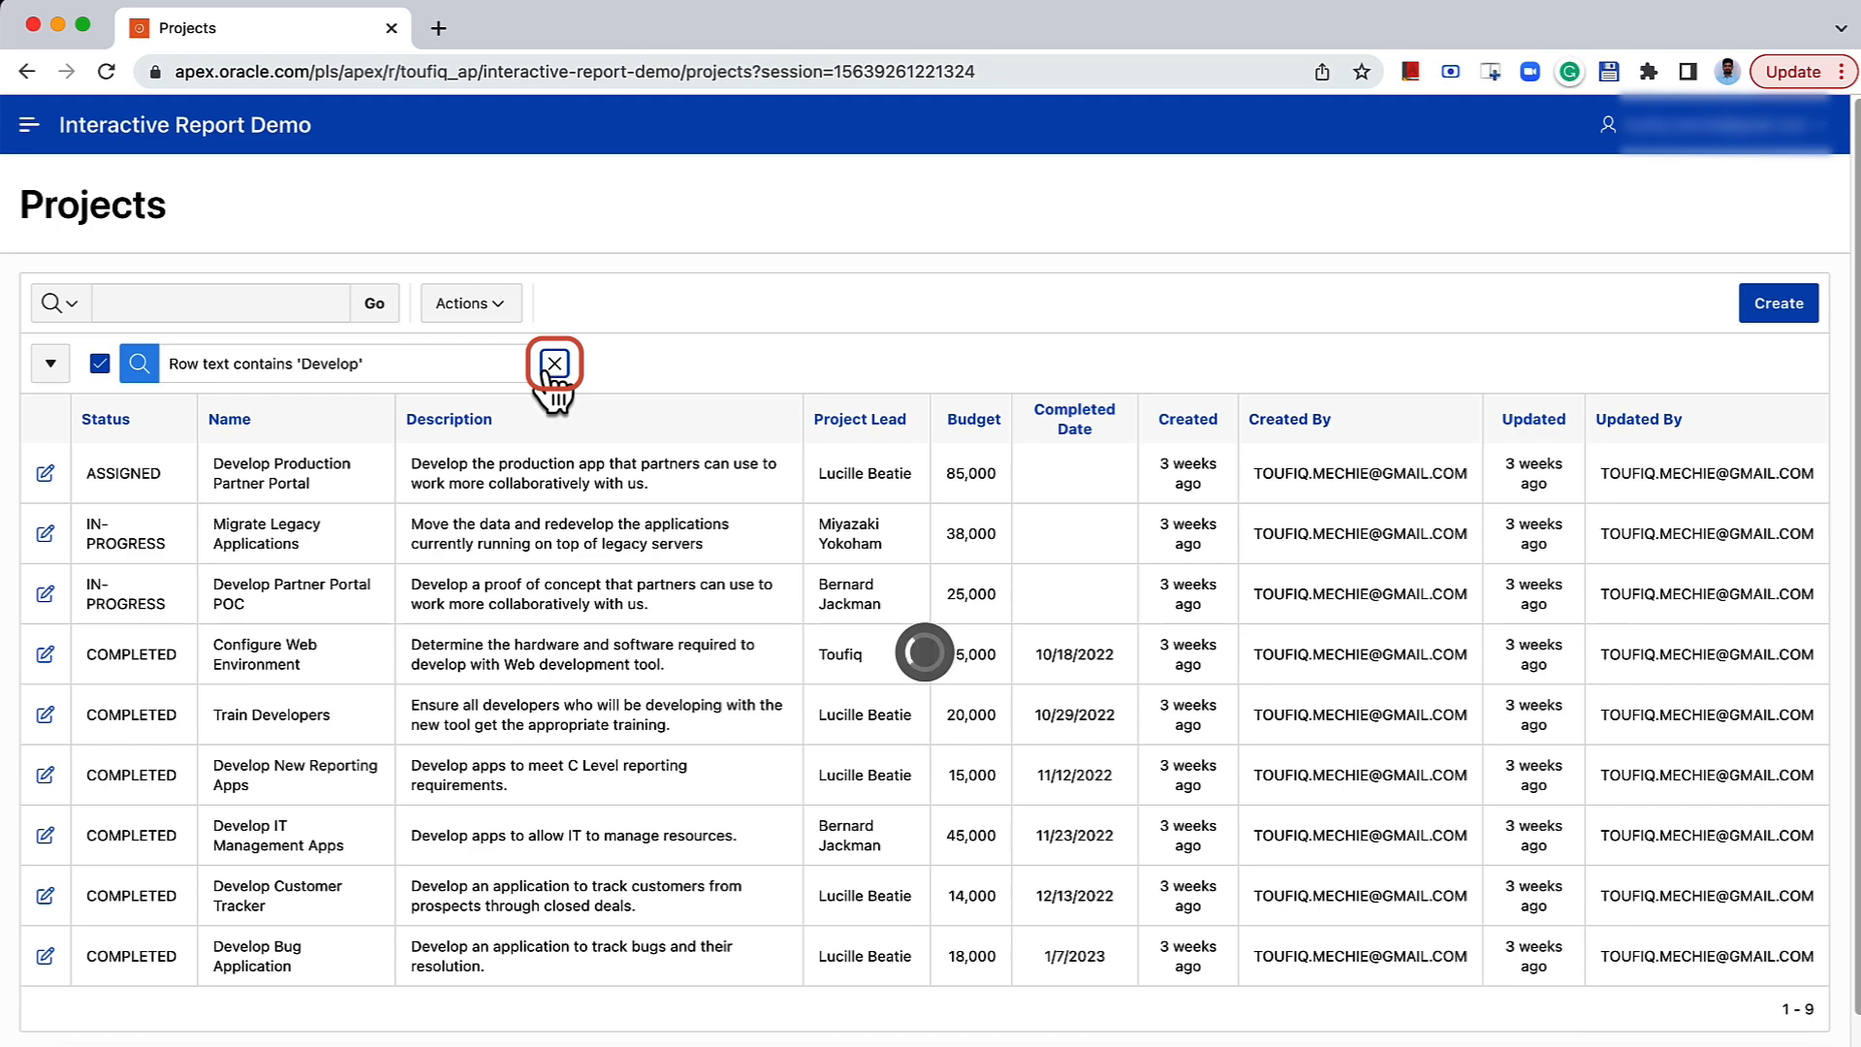
left_click(70, 305)
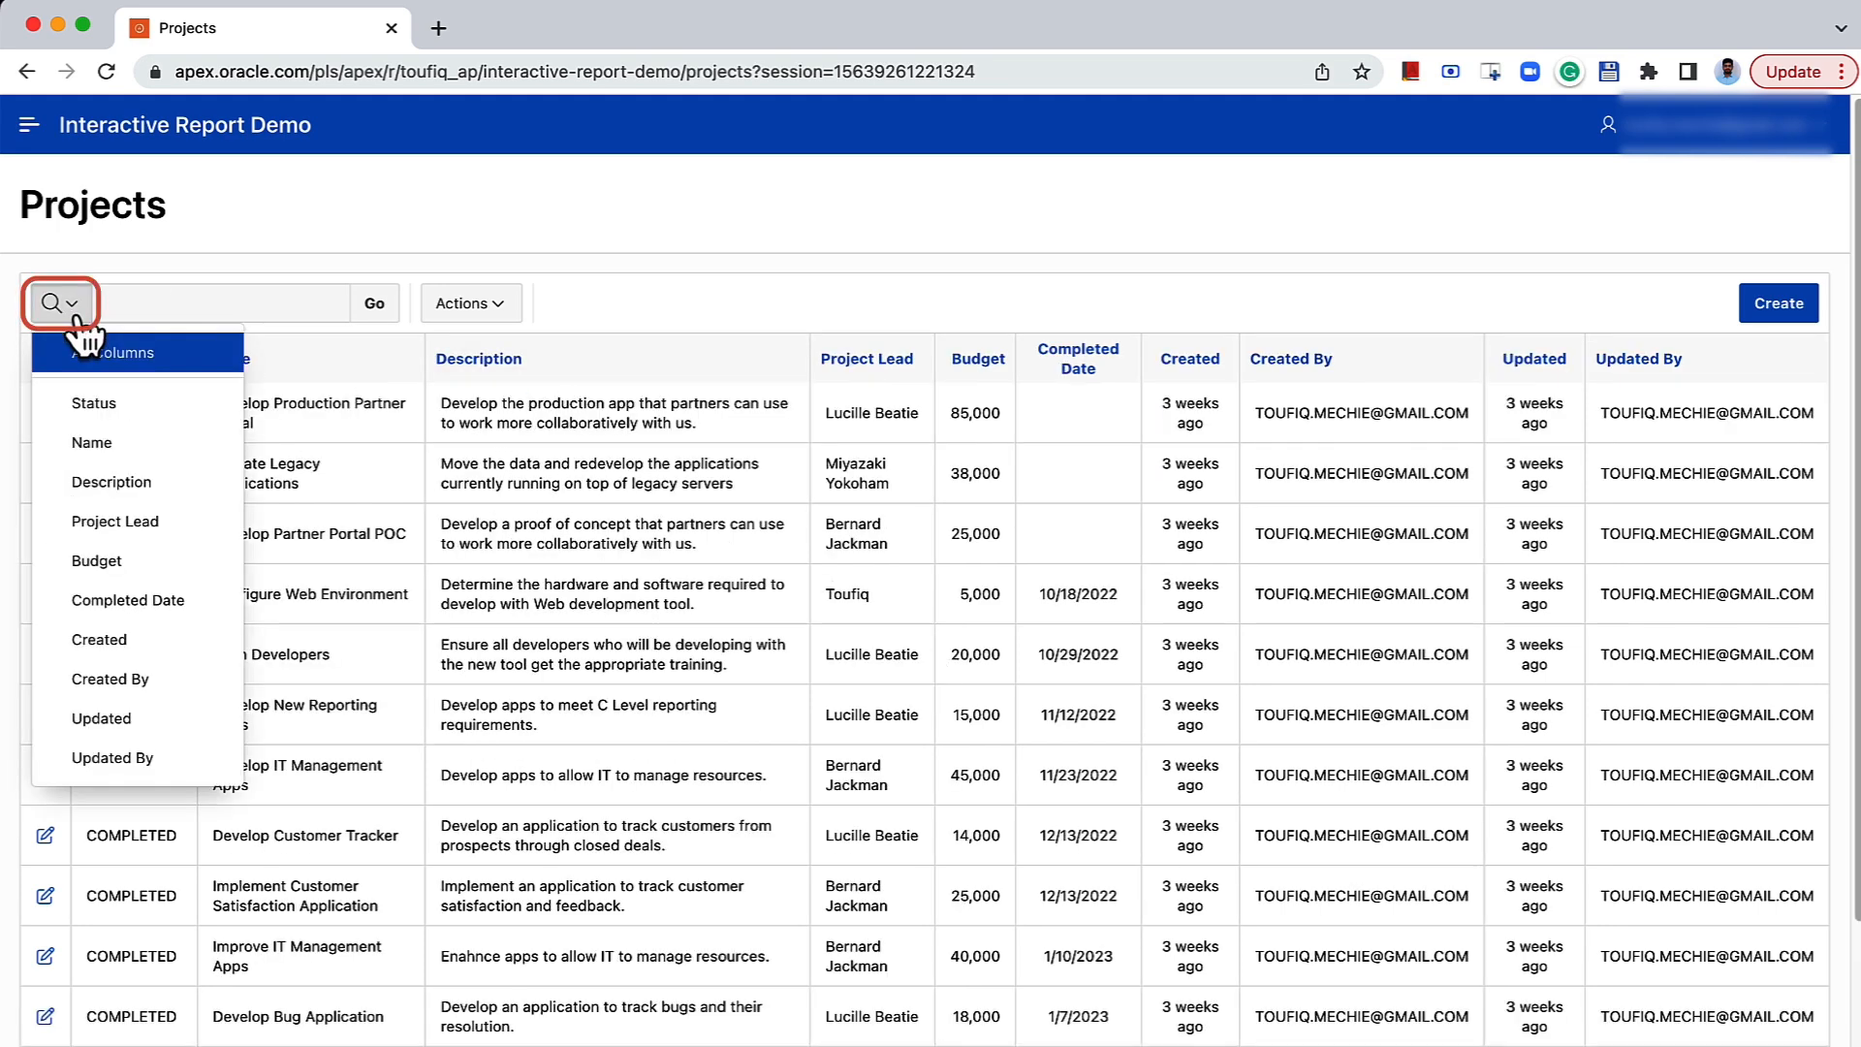
left_click(121, 512)
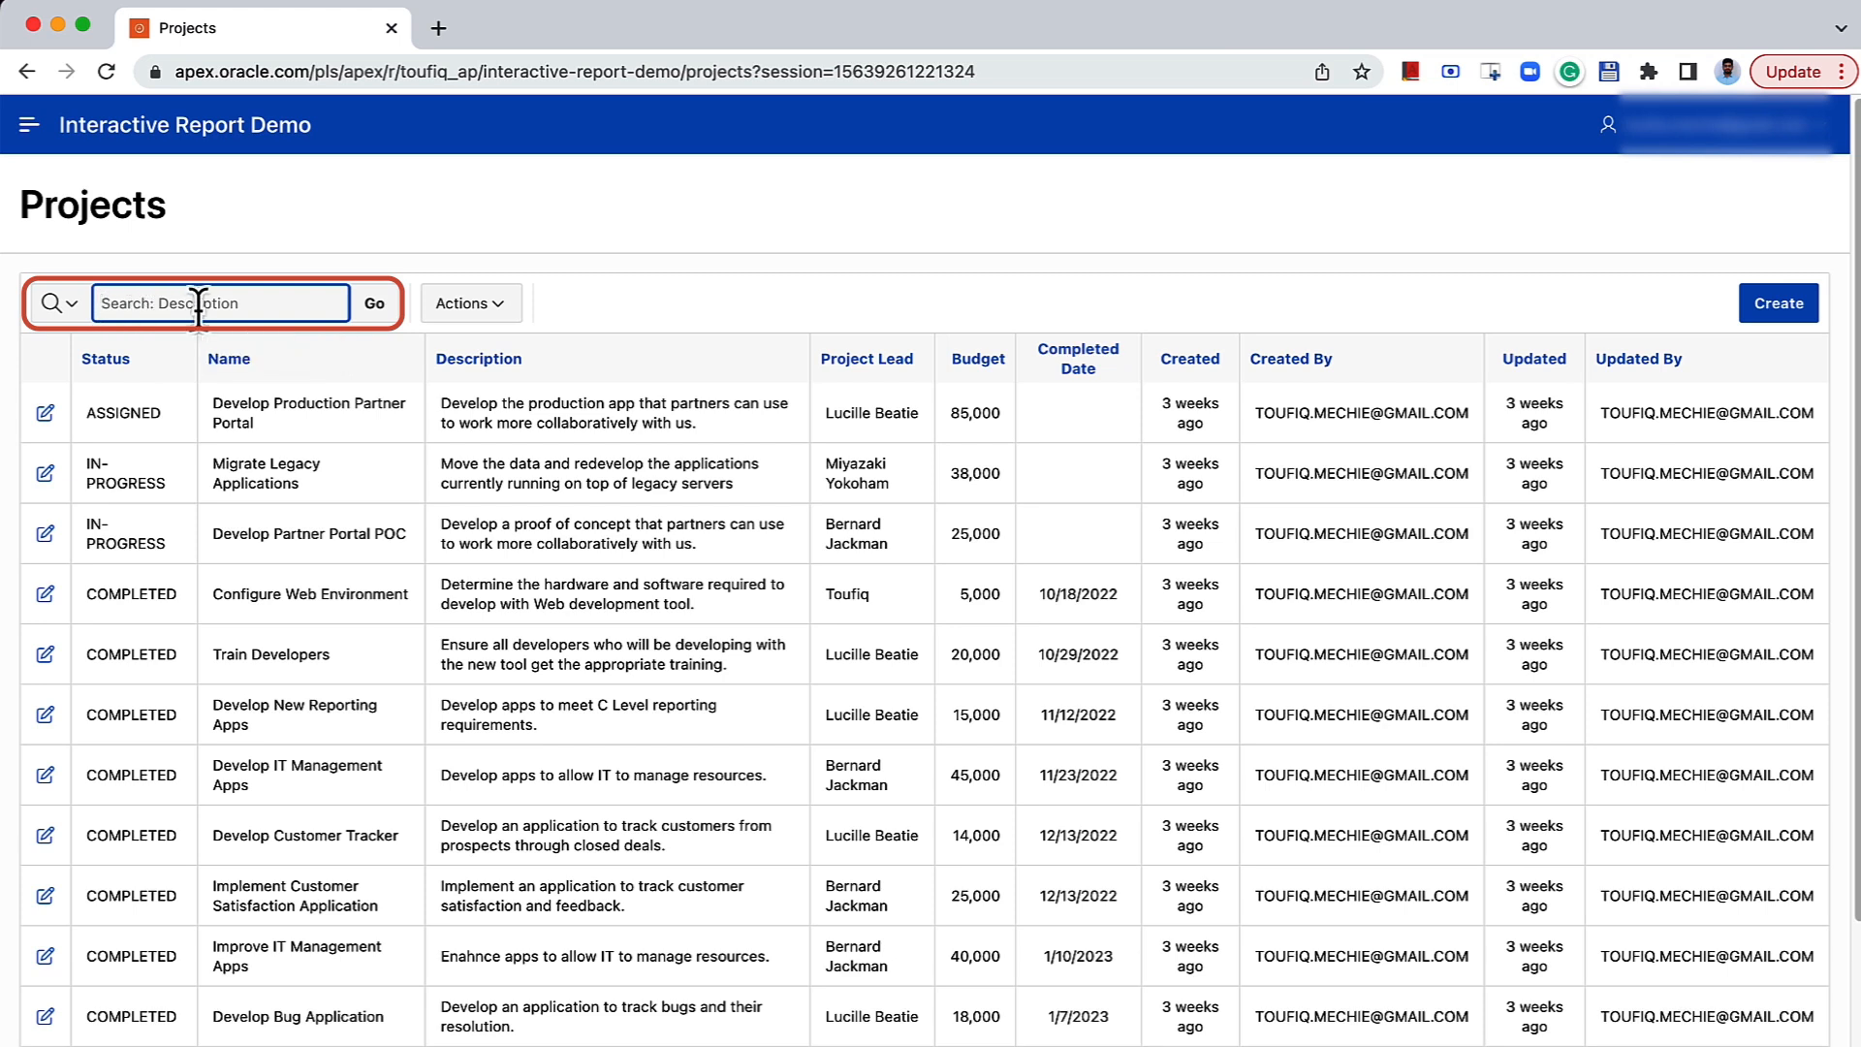
type("Develop")
key("Return")
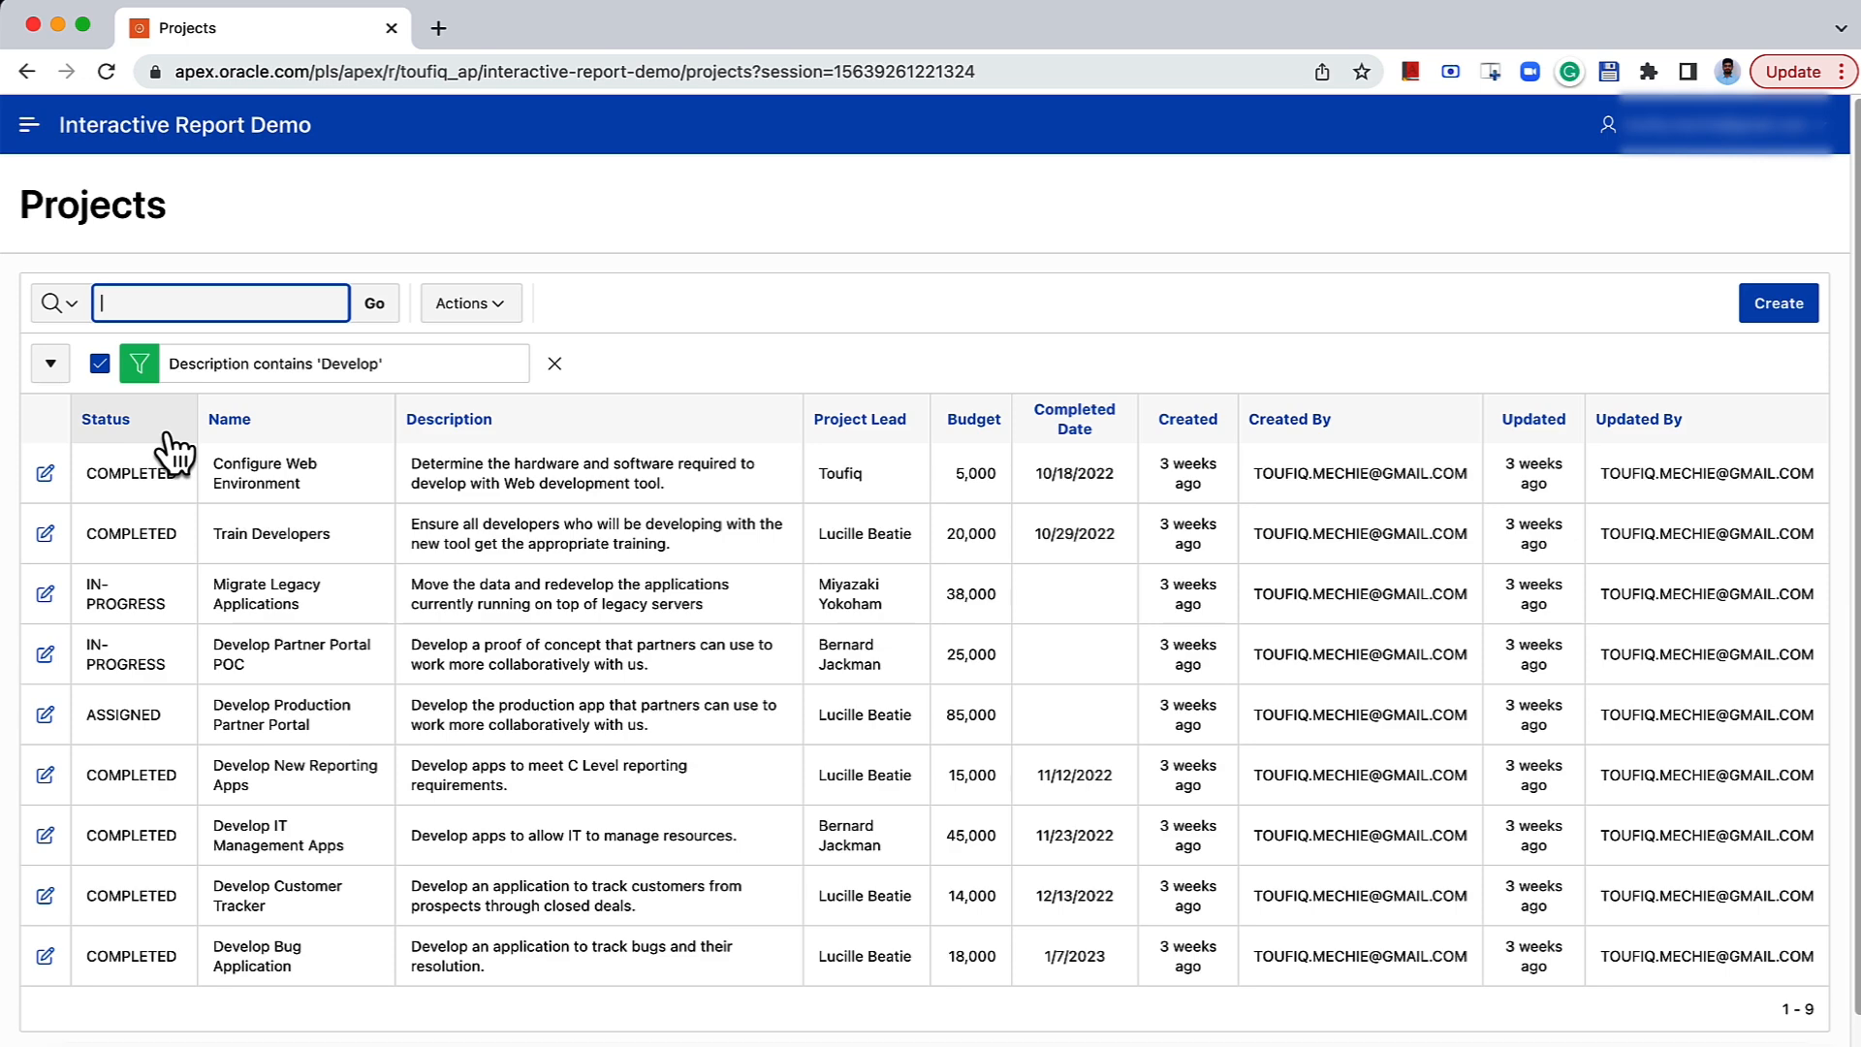
Clear the Description filter and hide the Created, Created By, Updated and Updated By columns from the report.
left_click(555, 363)
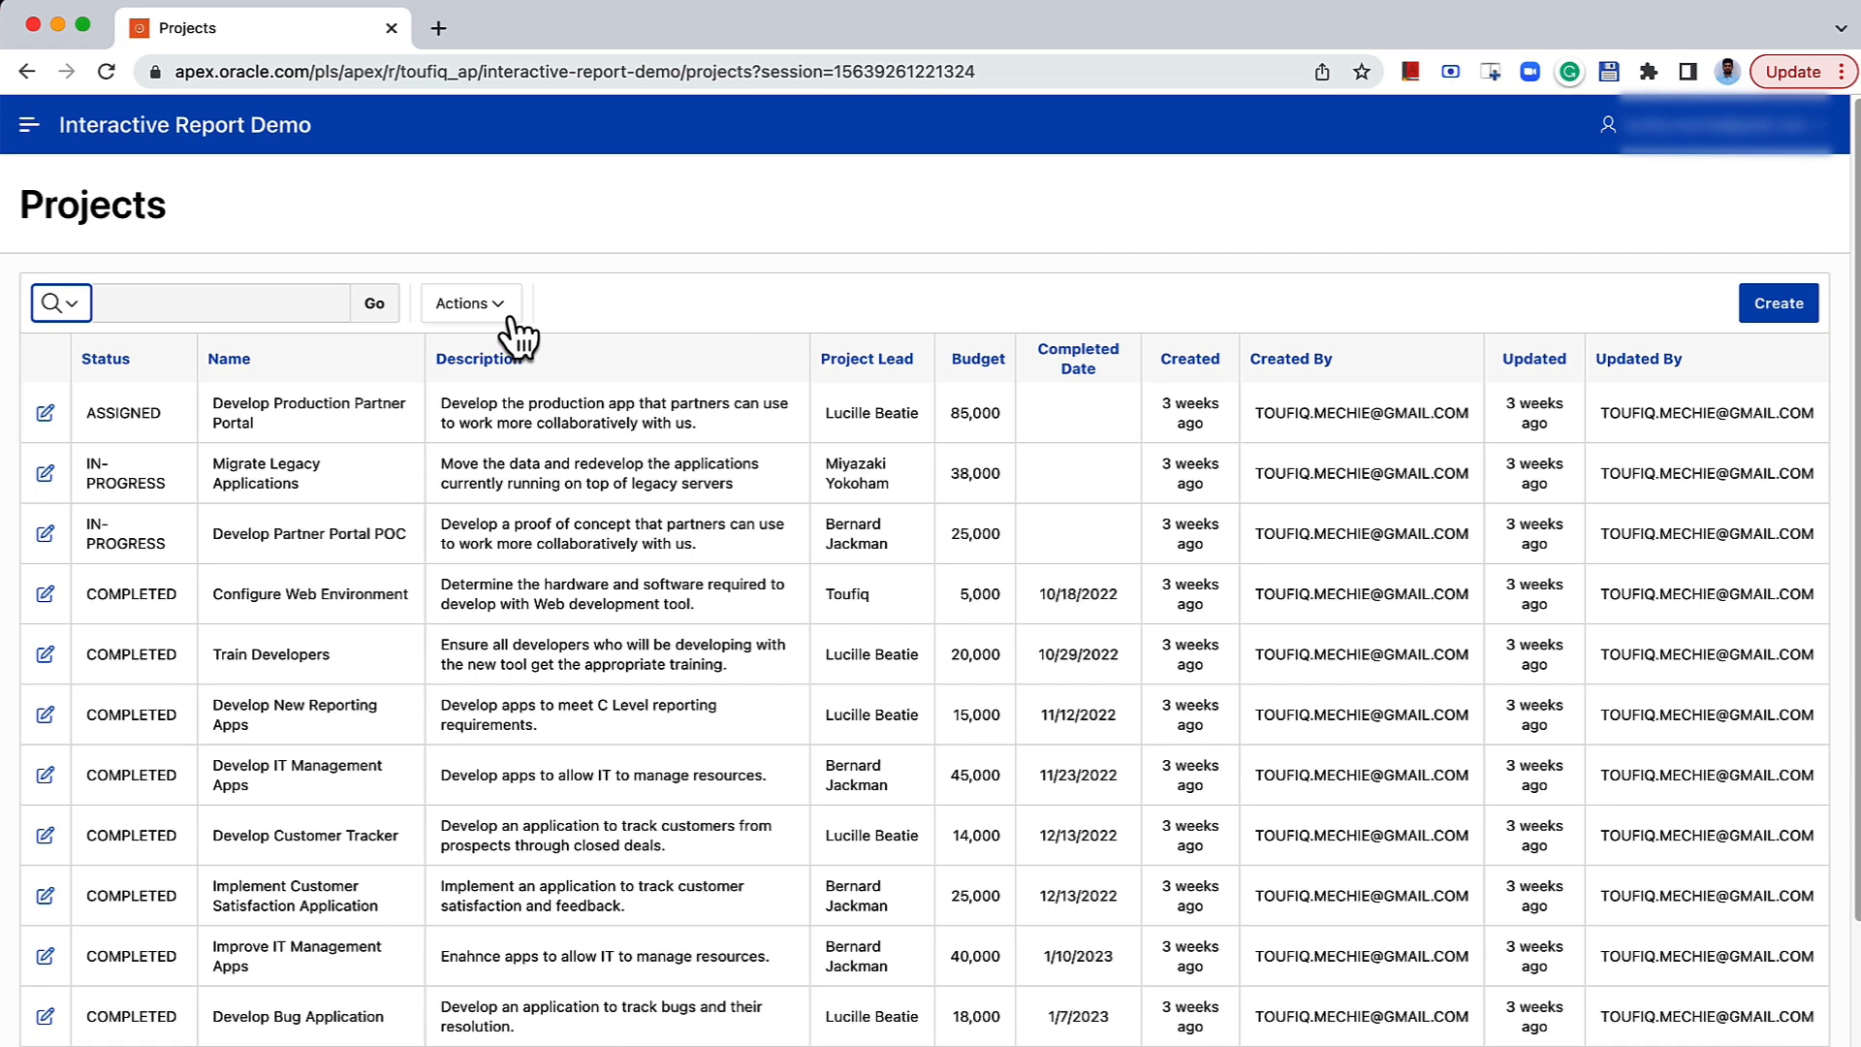
left_click(485, 304)
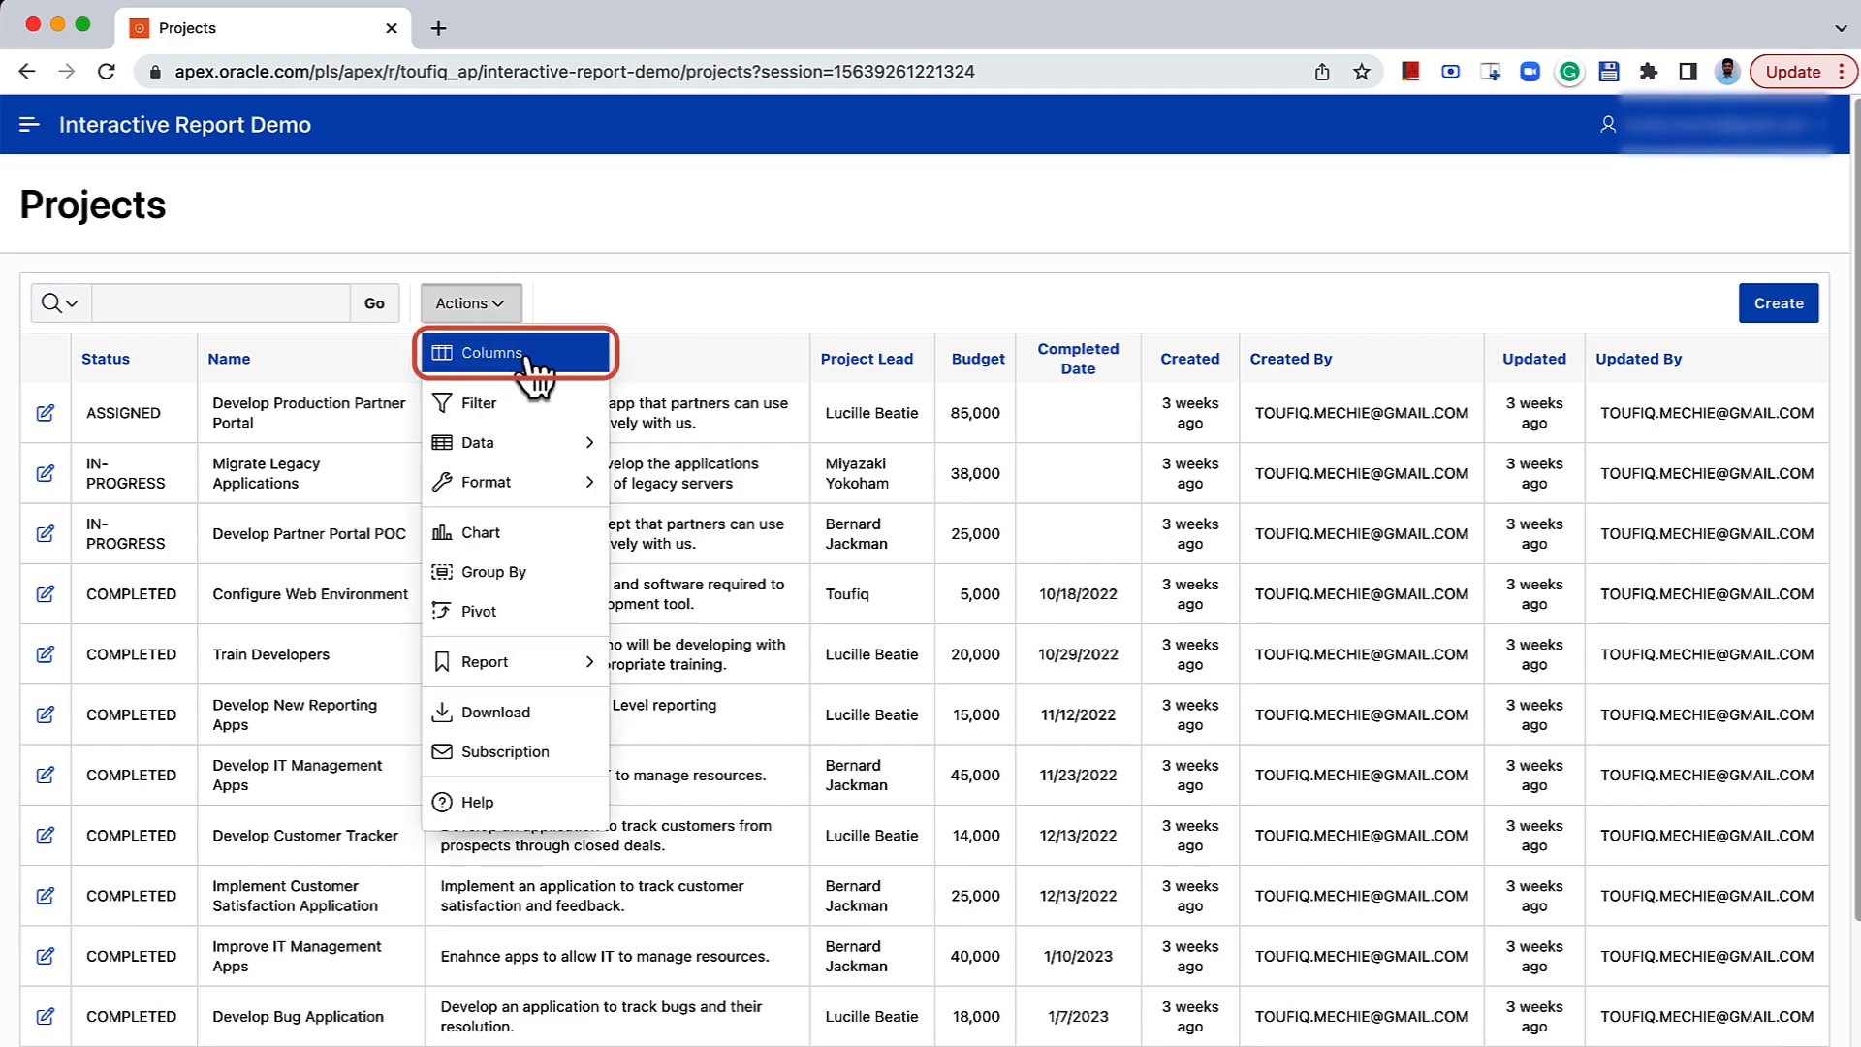
left_click(512, 361)
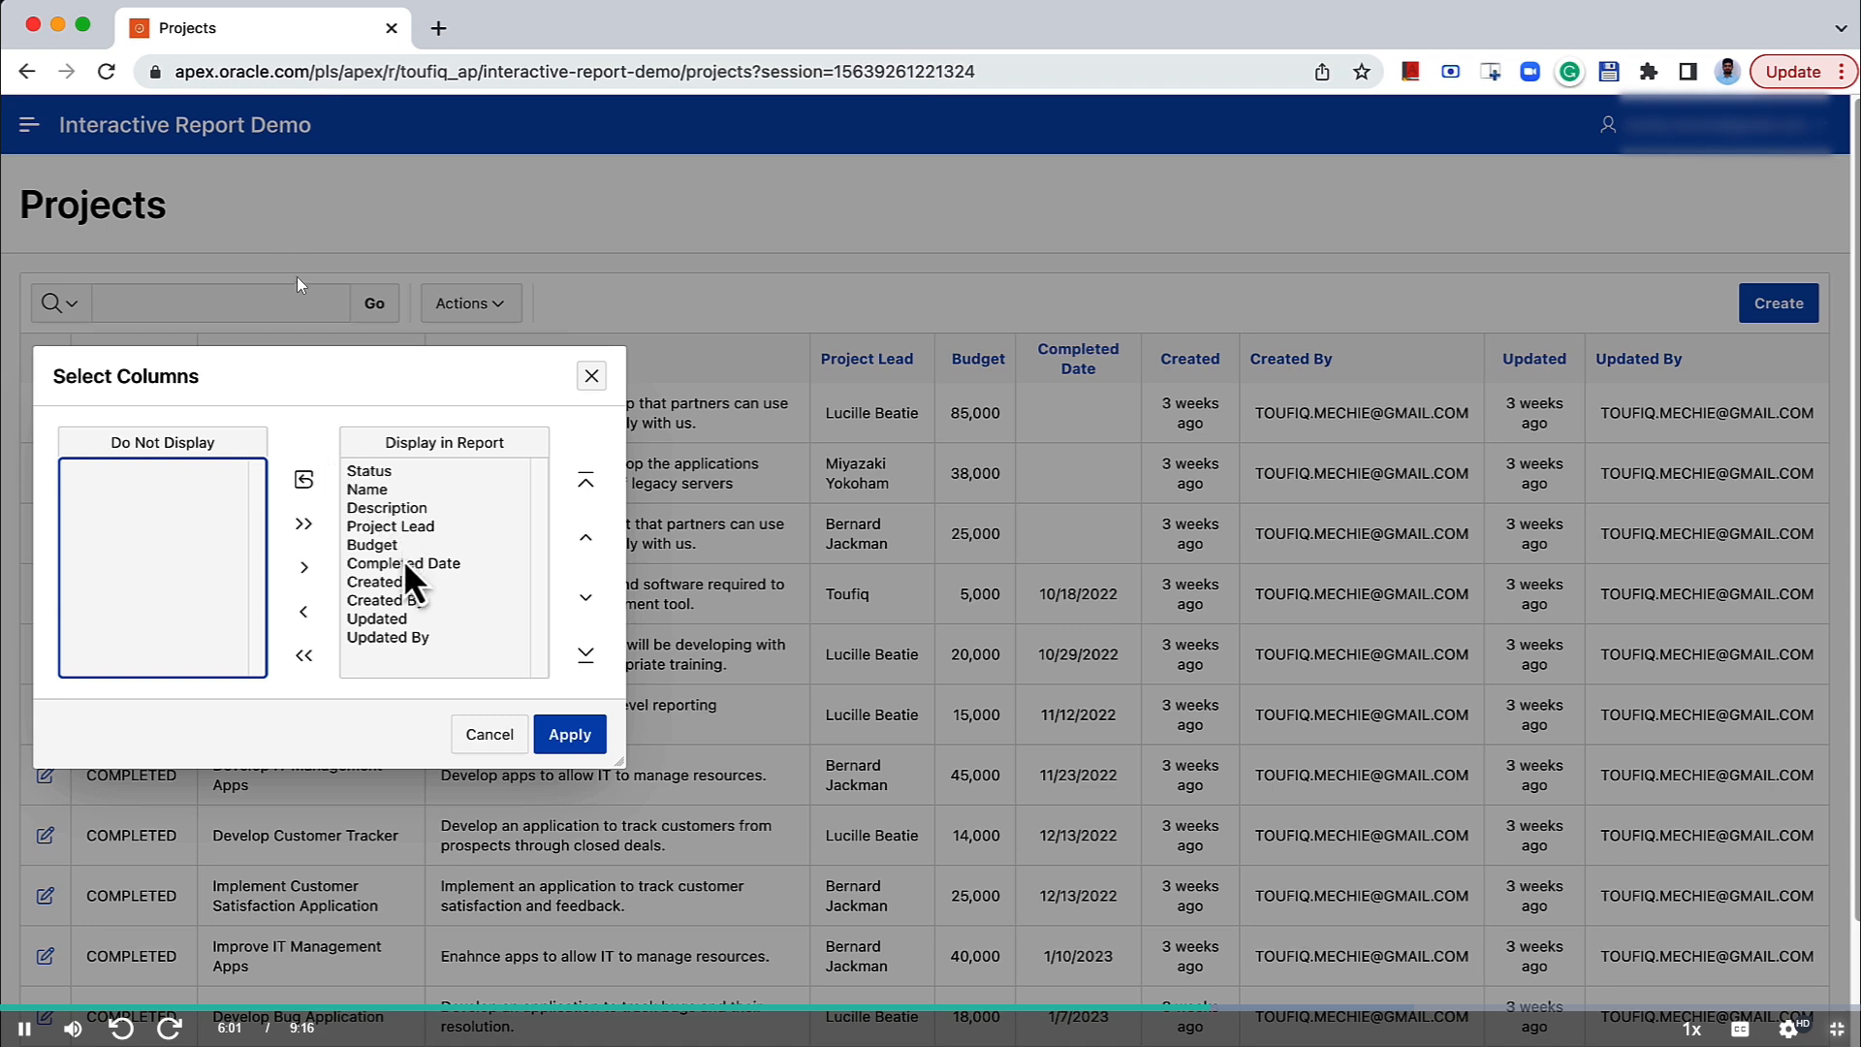
left_click(392, 584)
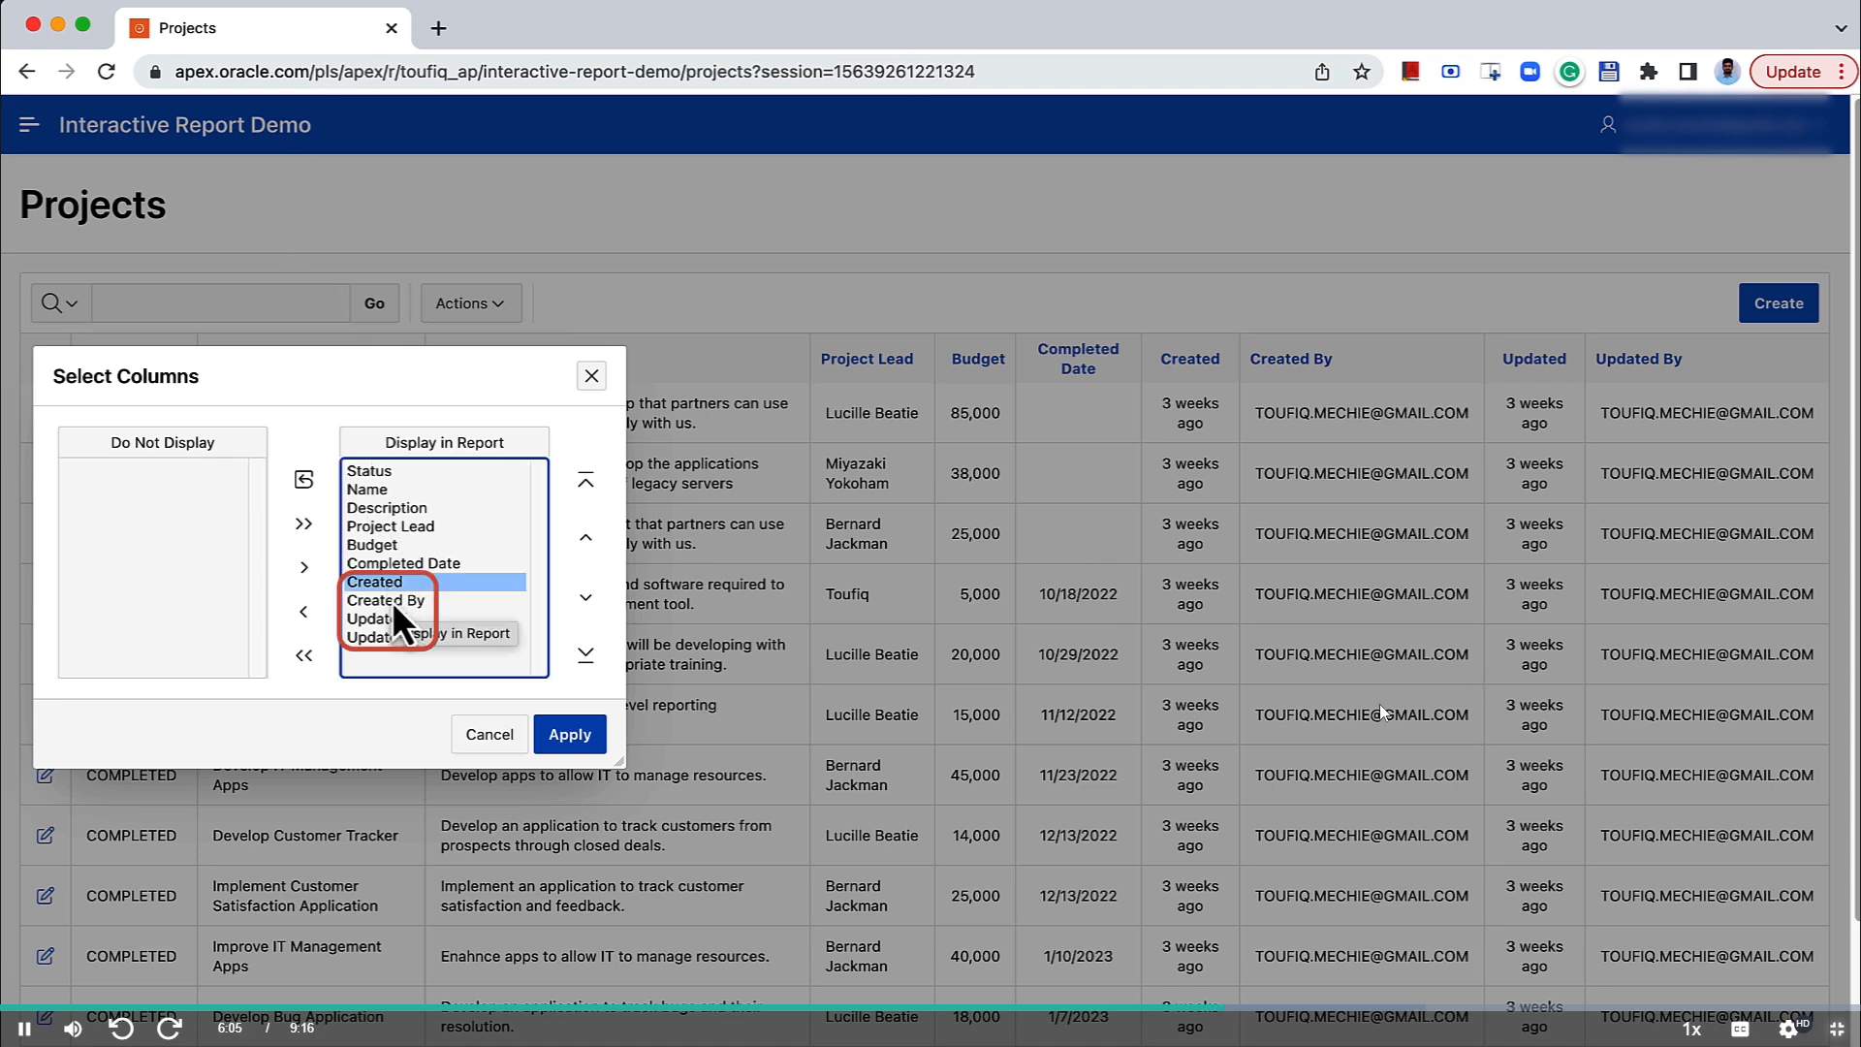
key("shift+Down")
key("shift+Down")
key("shift+Down")
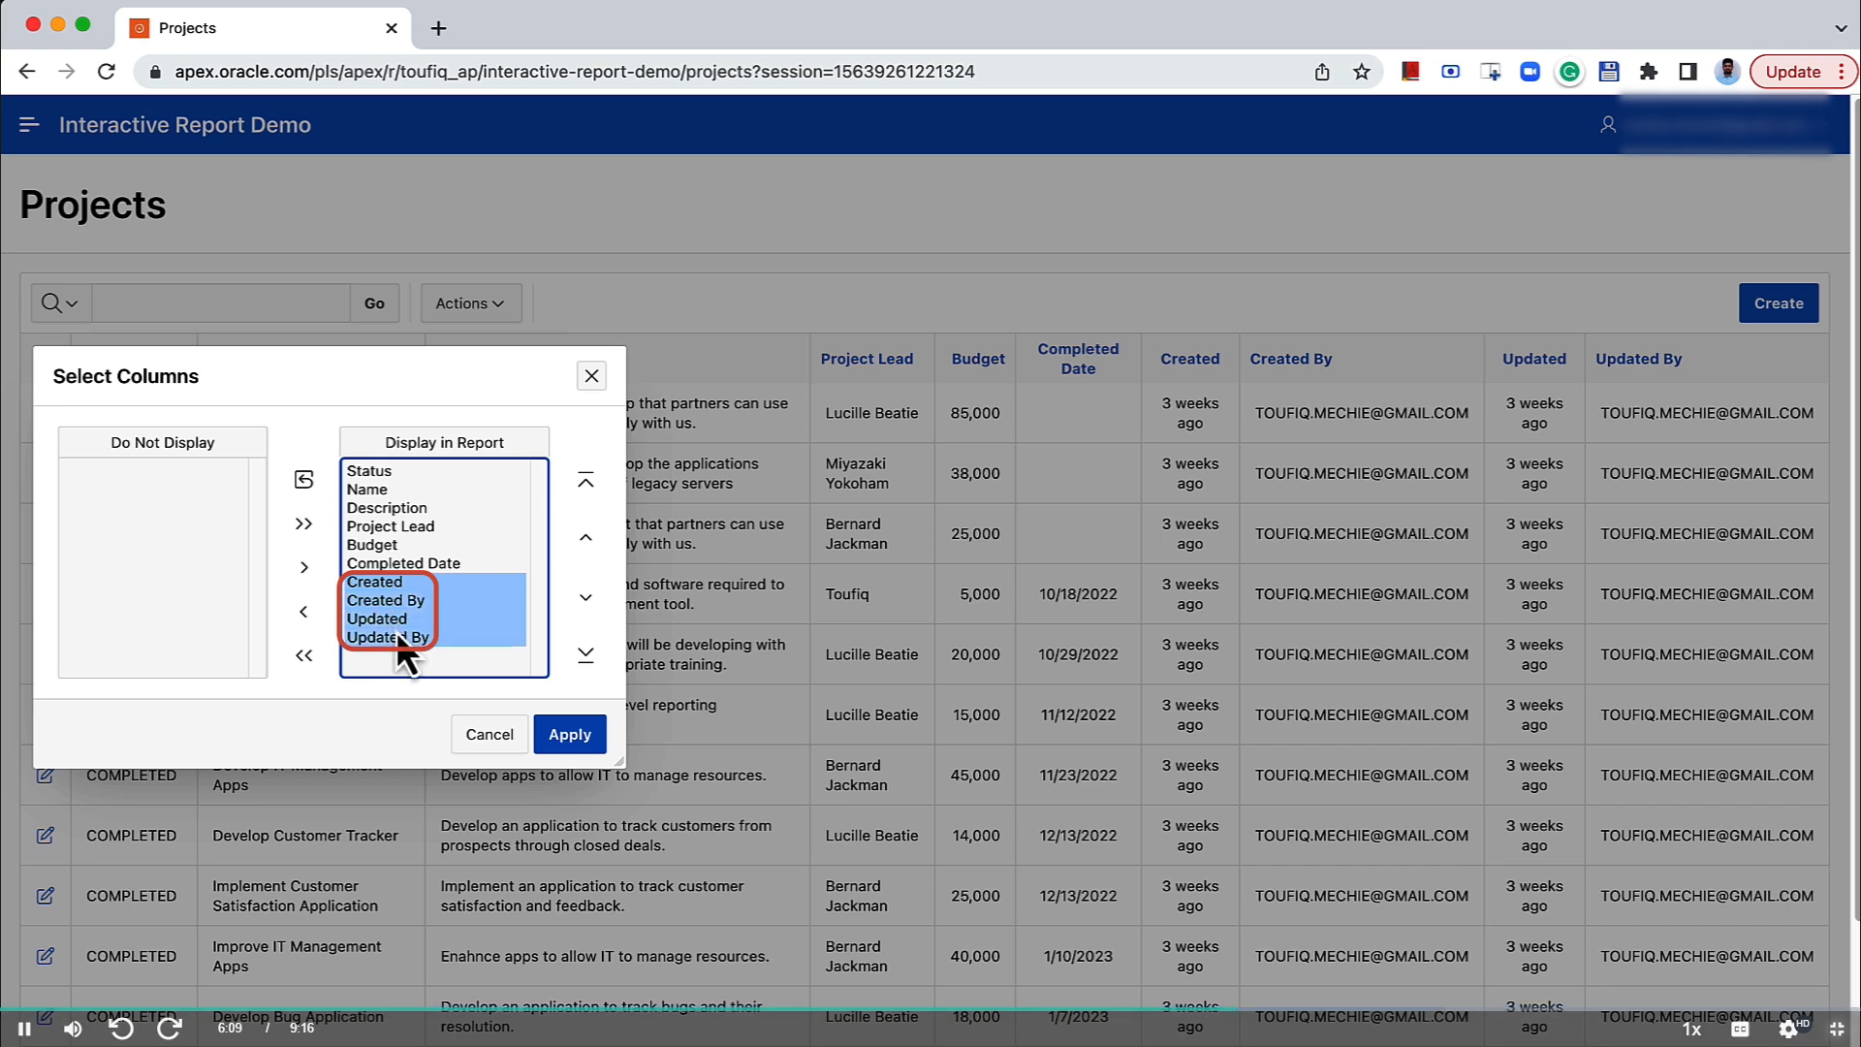
left_click(304, 612)
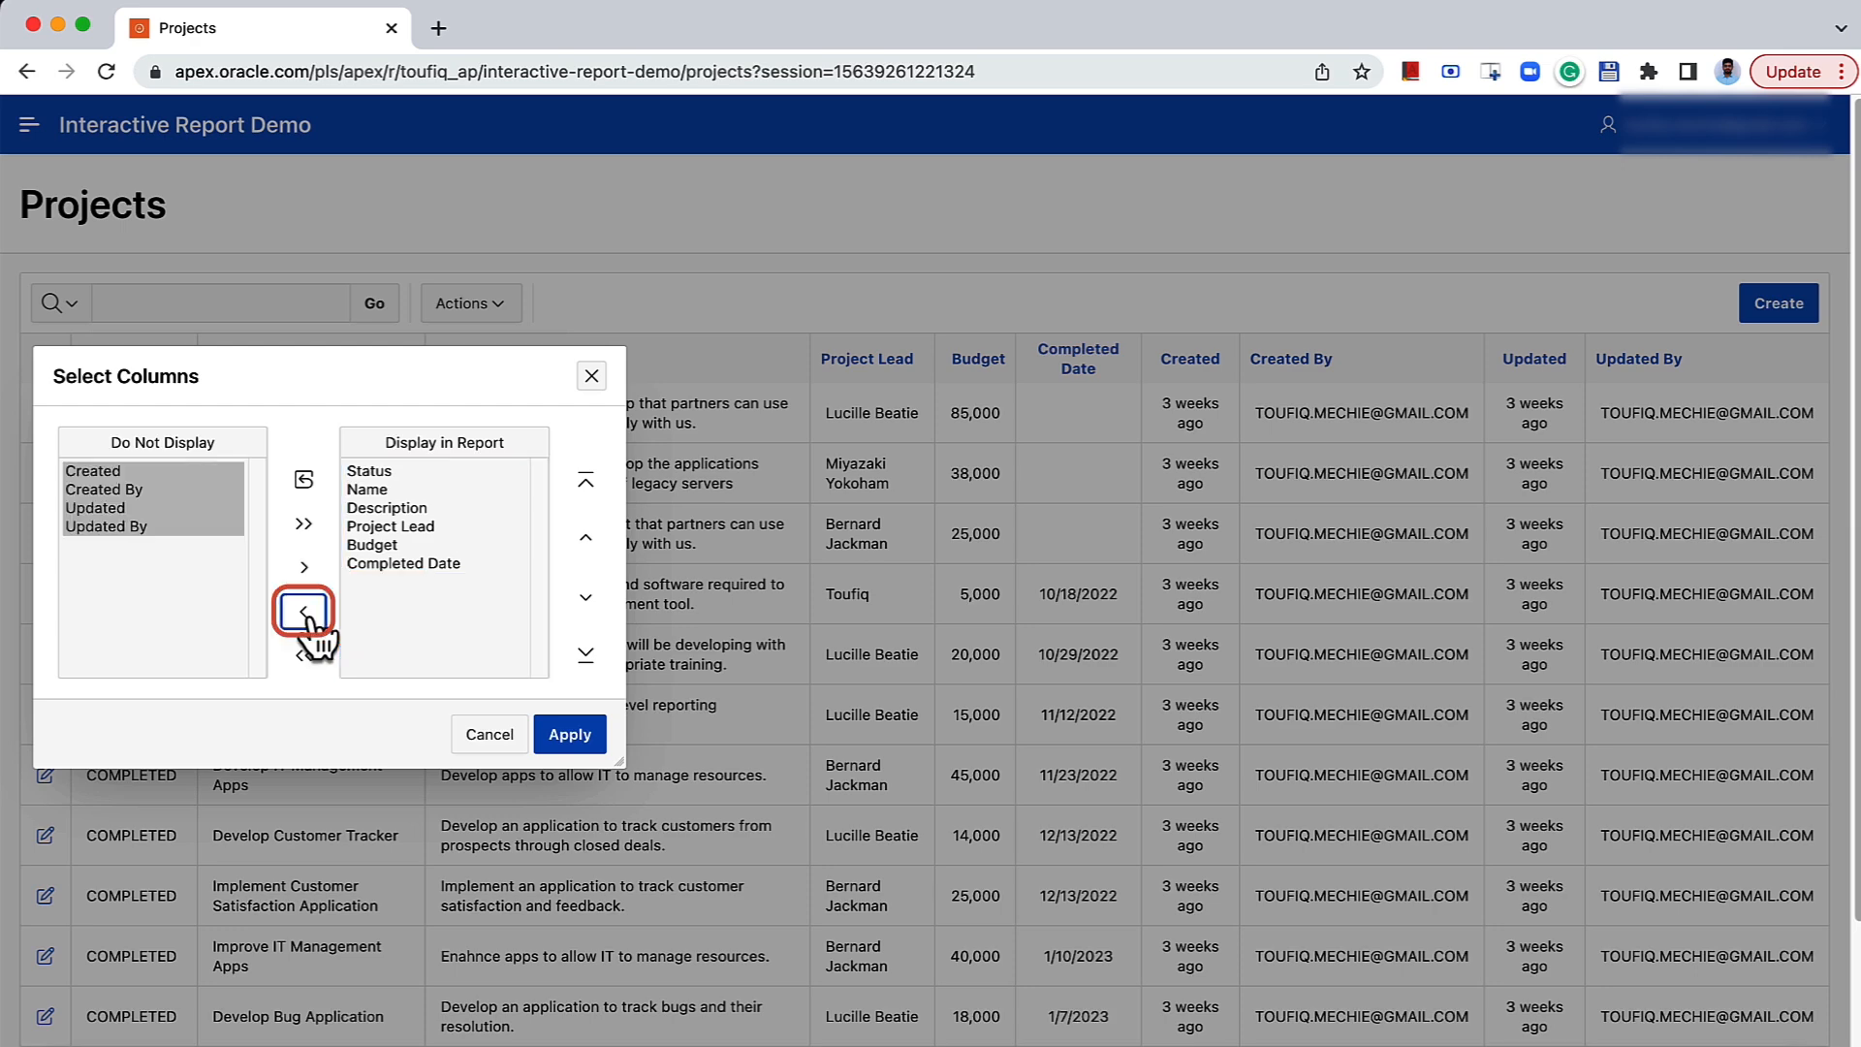
left_click(559, 734)
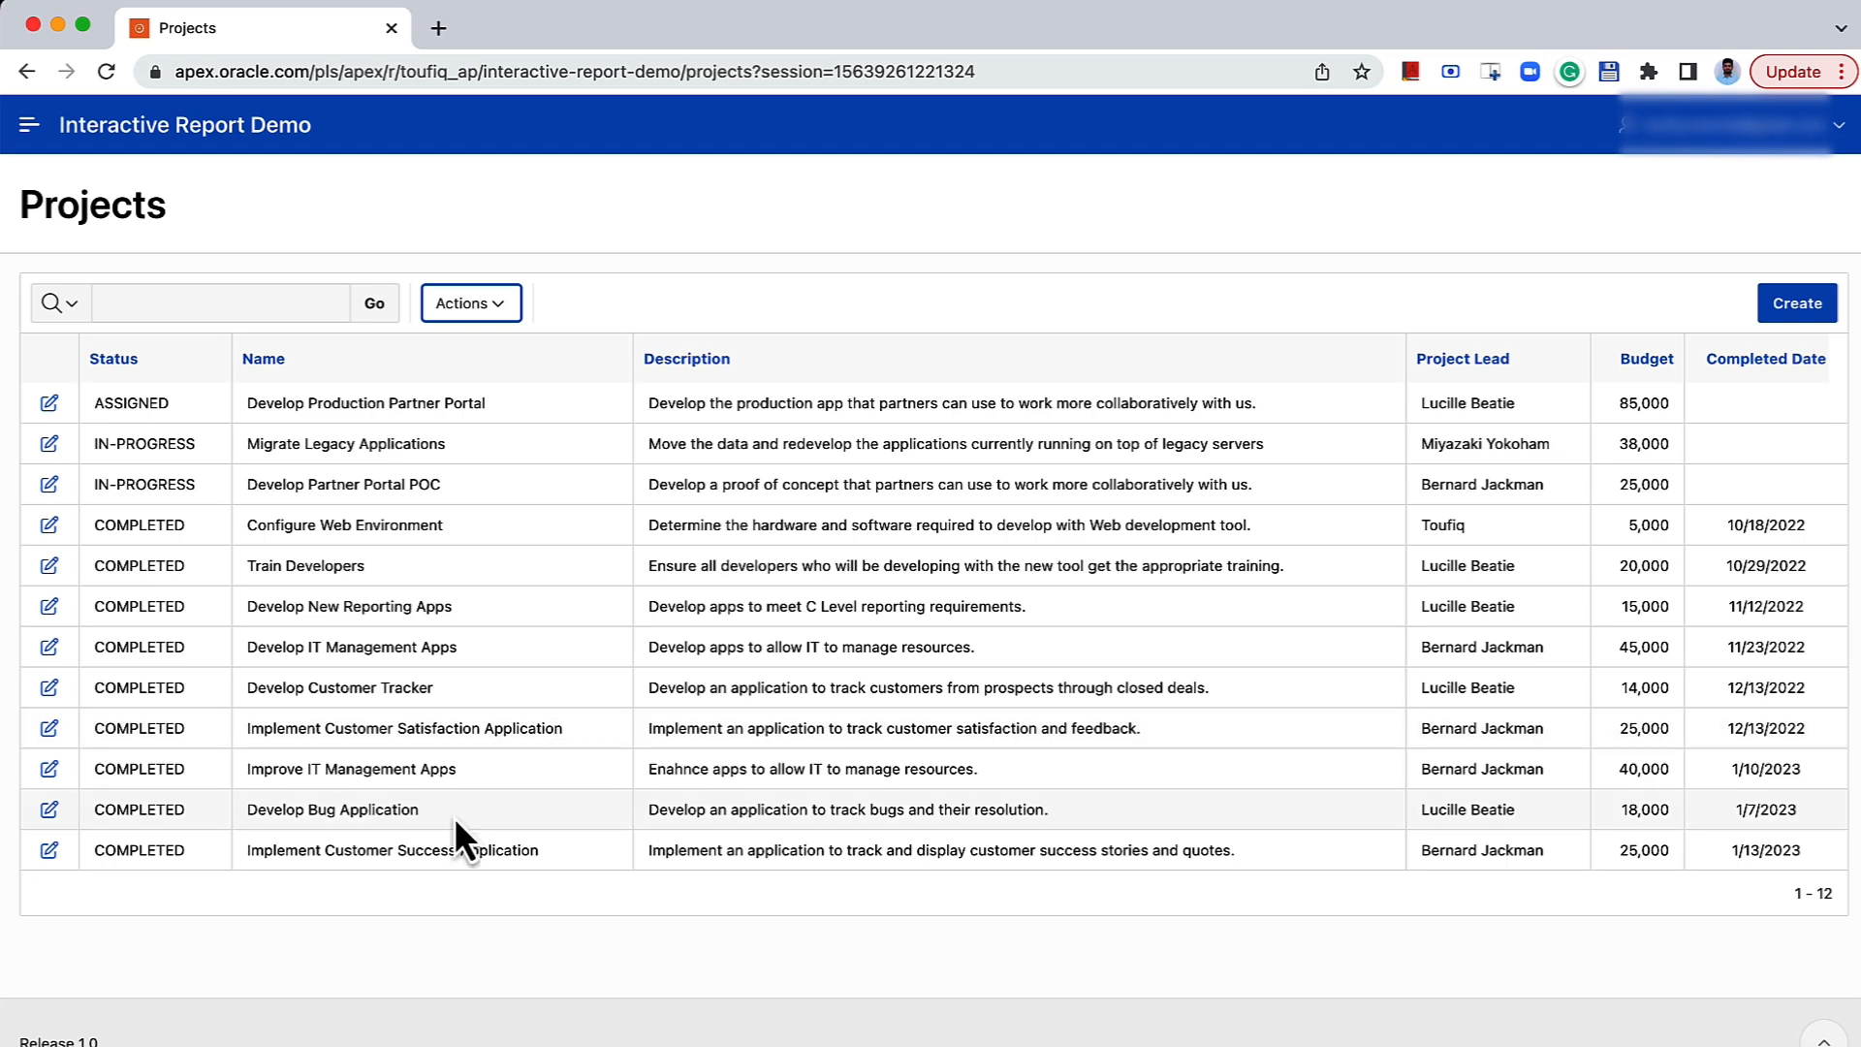
Reorder the displayed report columns so that Name comes first and Description second, ahead of Status.
left_click(475, 304)
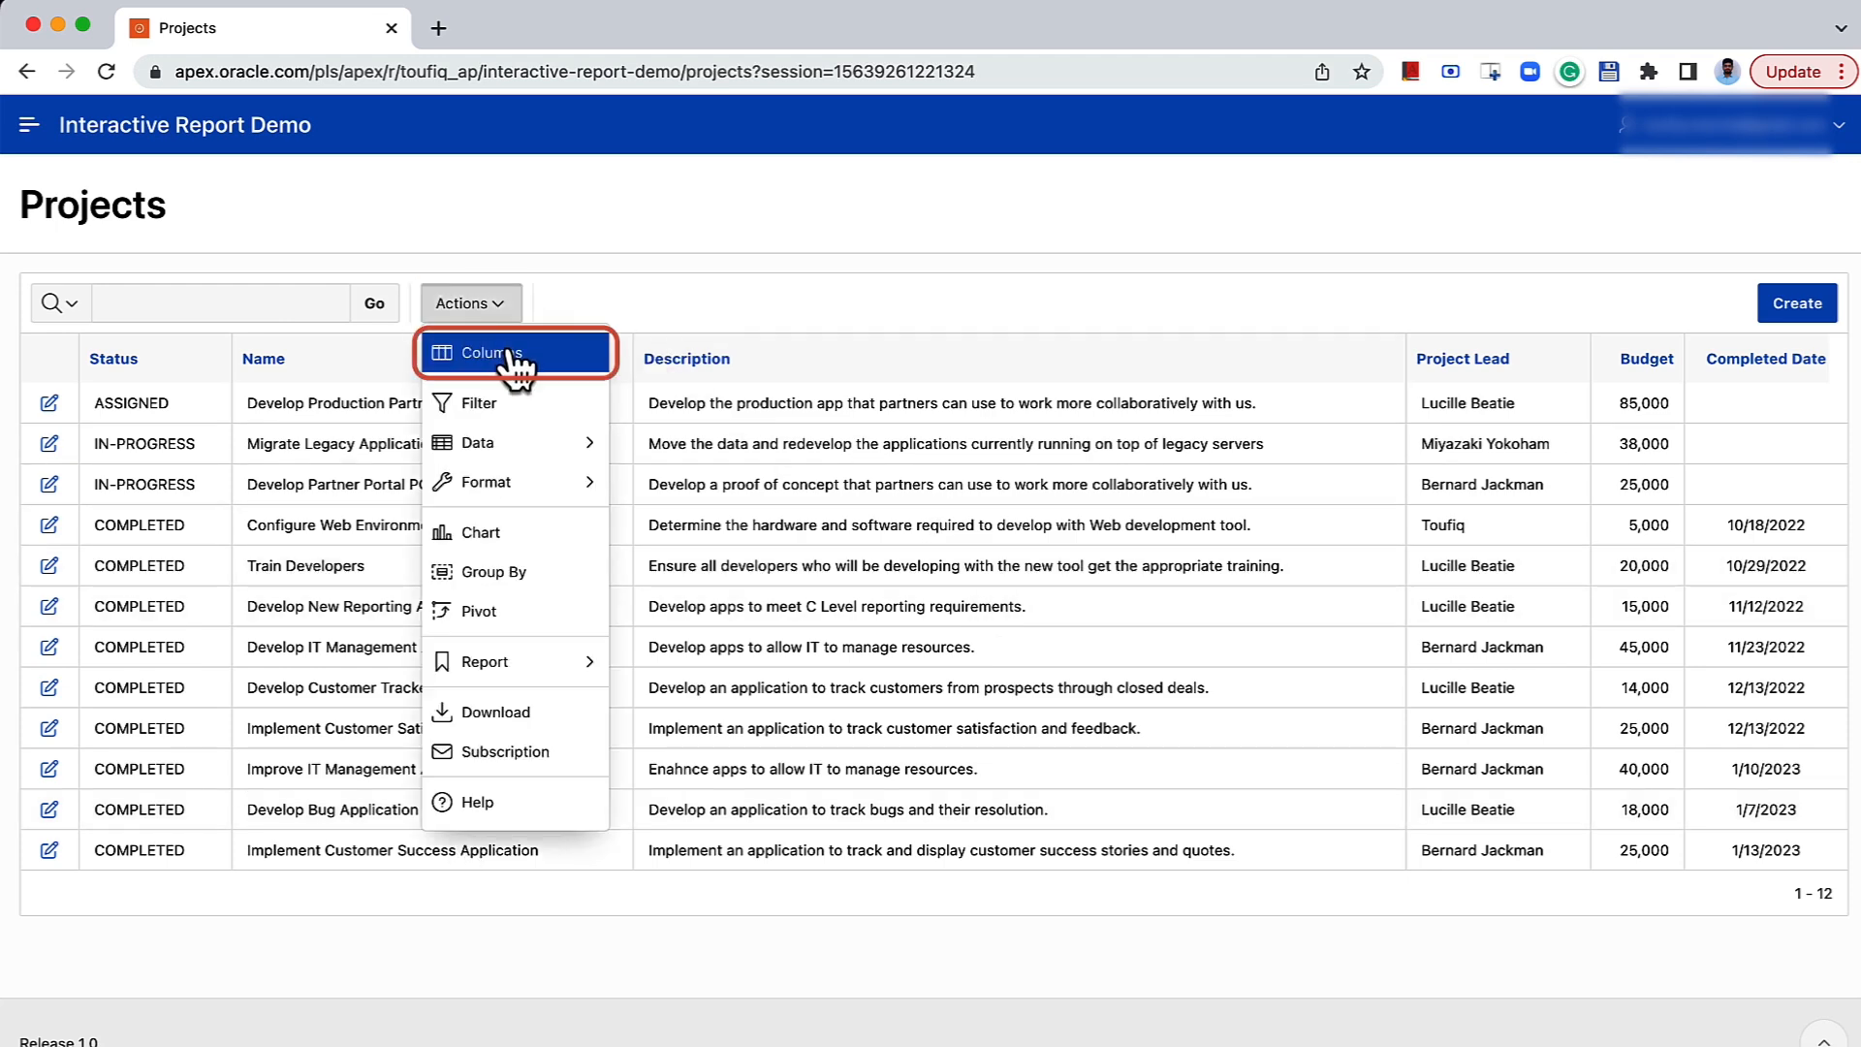
left_click(514, 361)
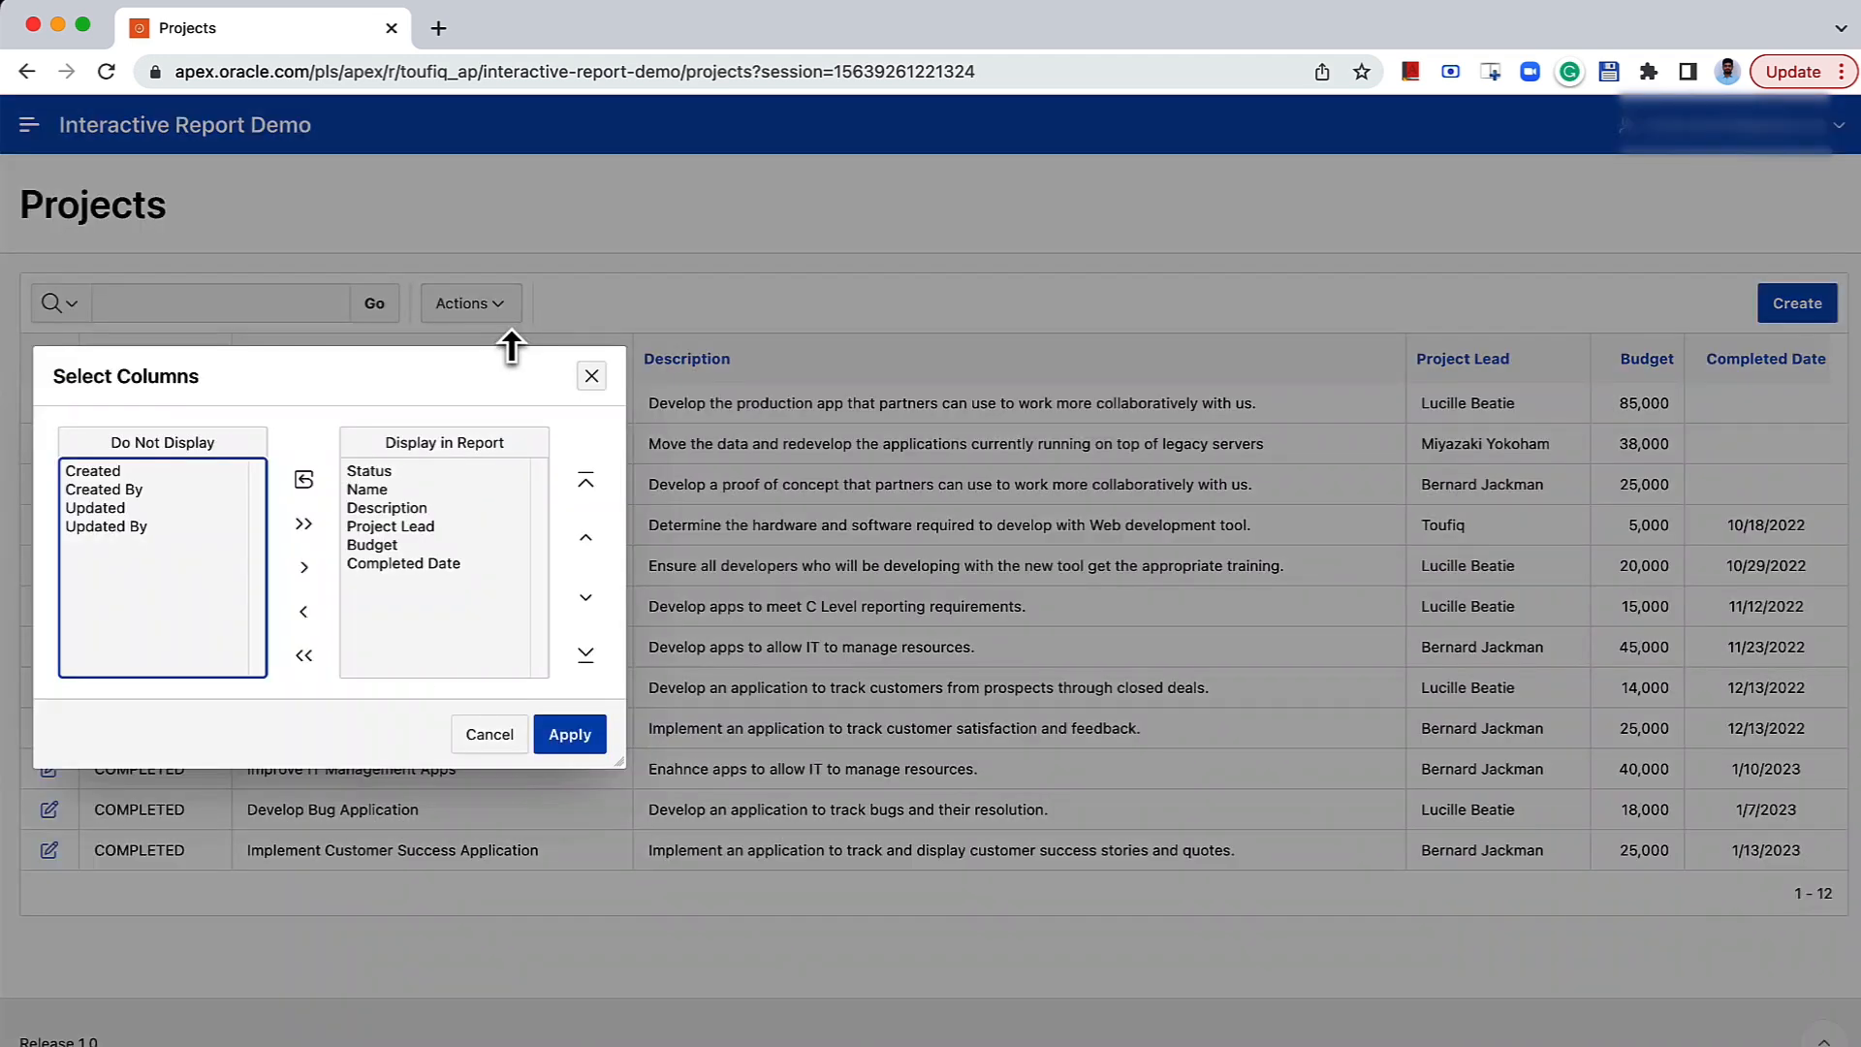
left_click(401, 474)
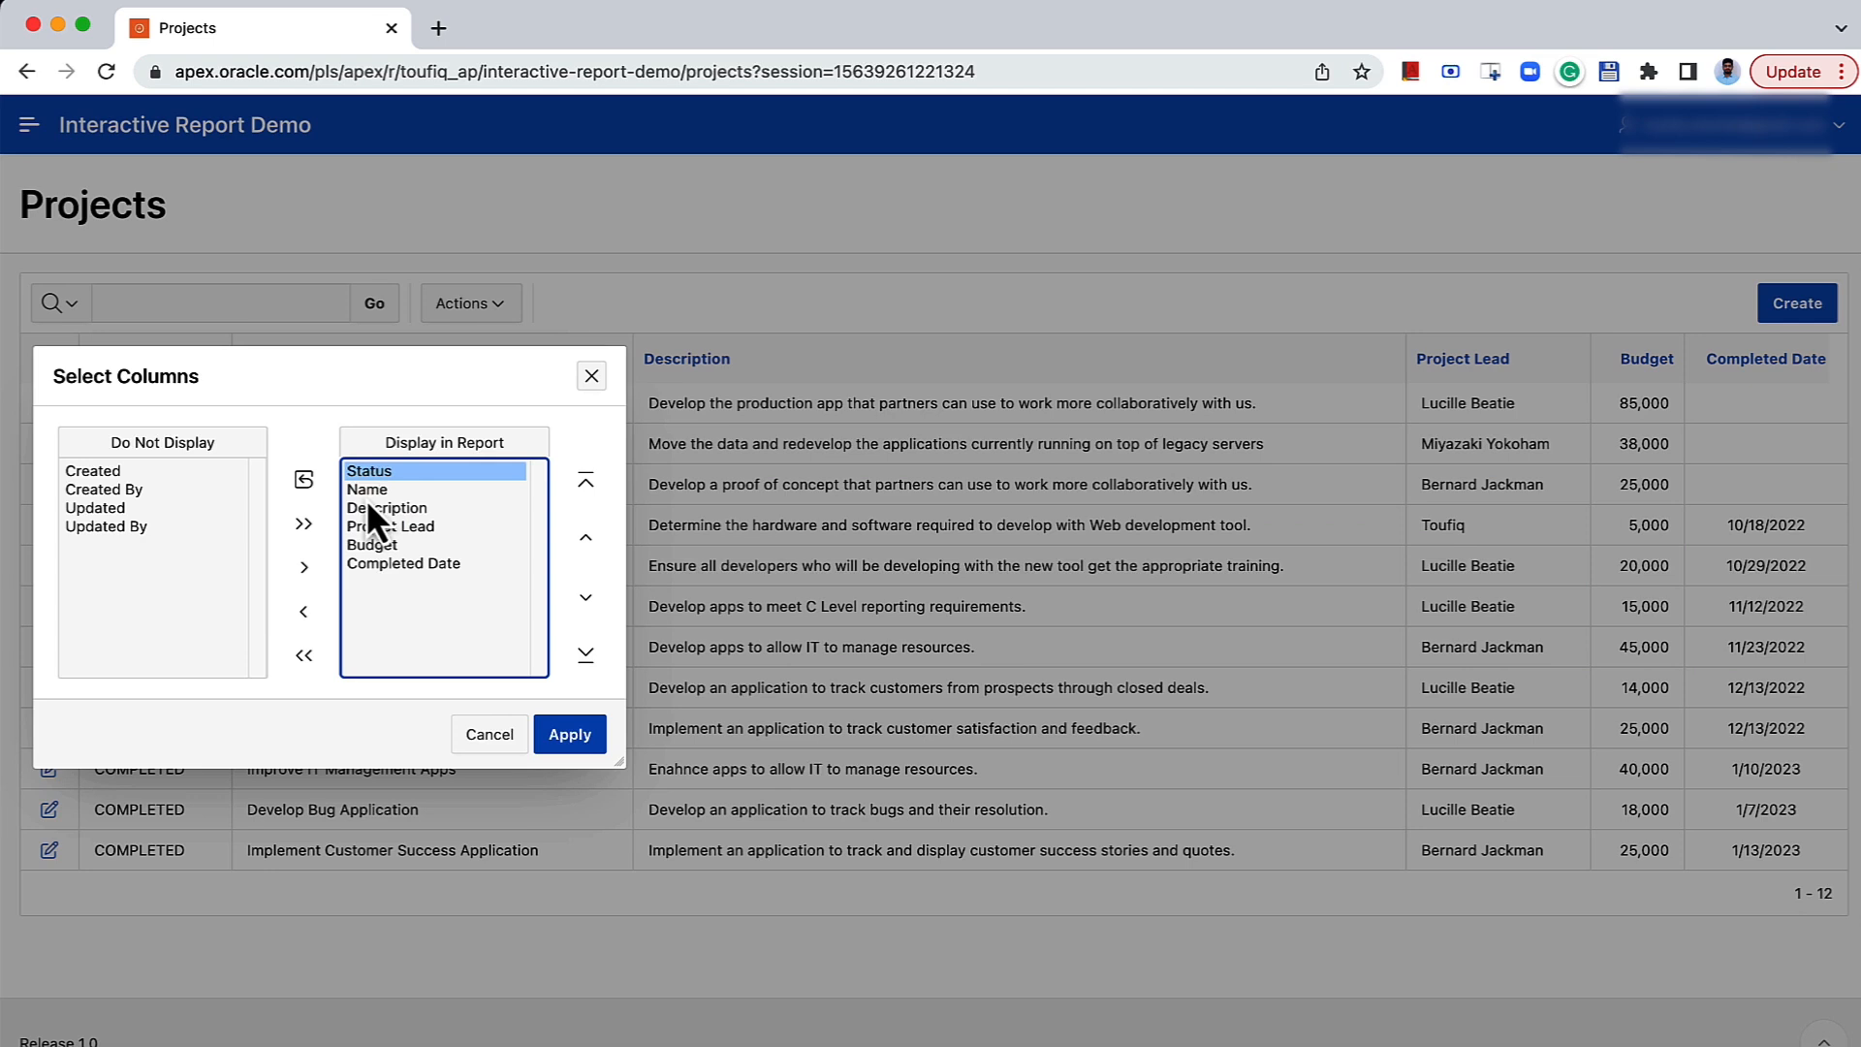
left_click_drag(303, 374, 657, 406)
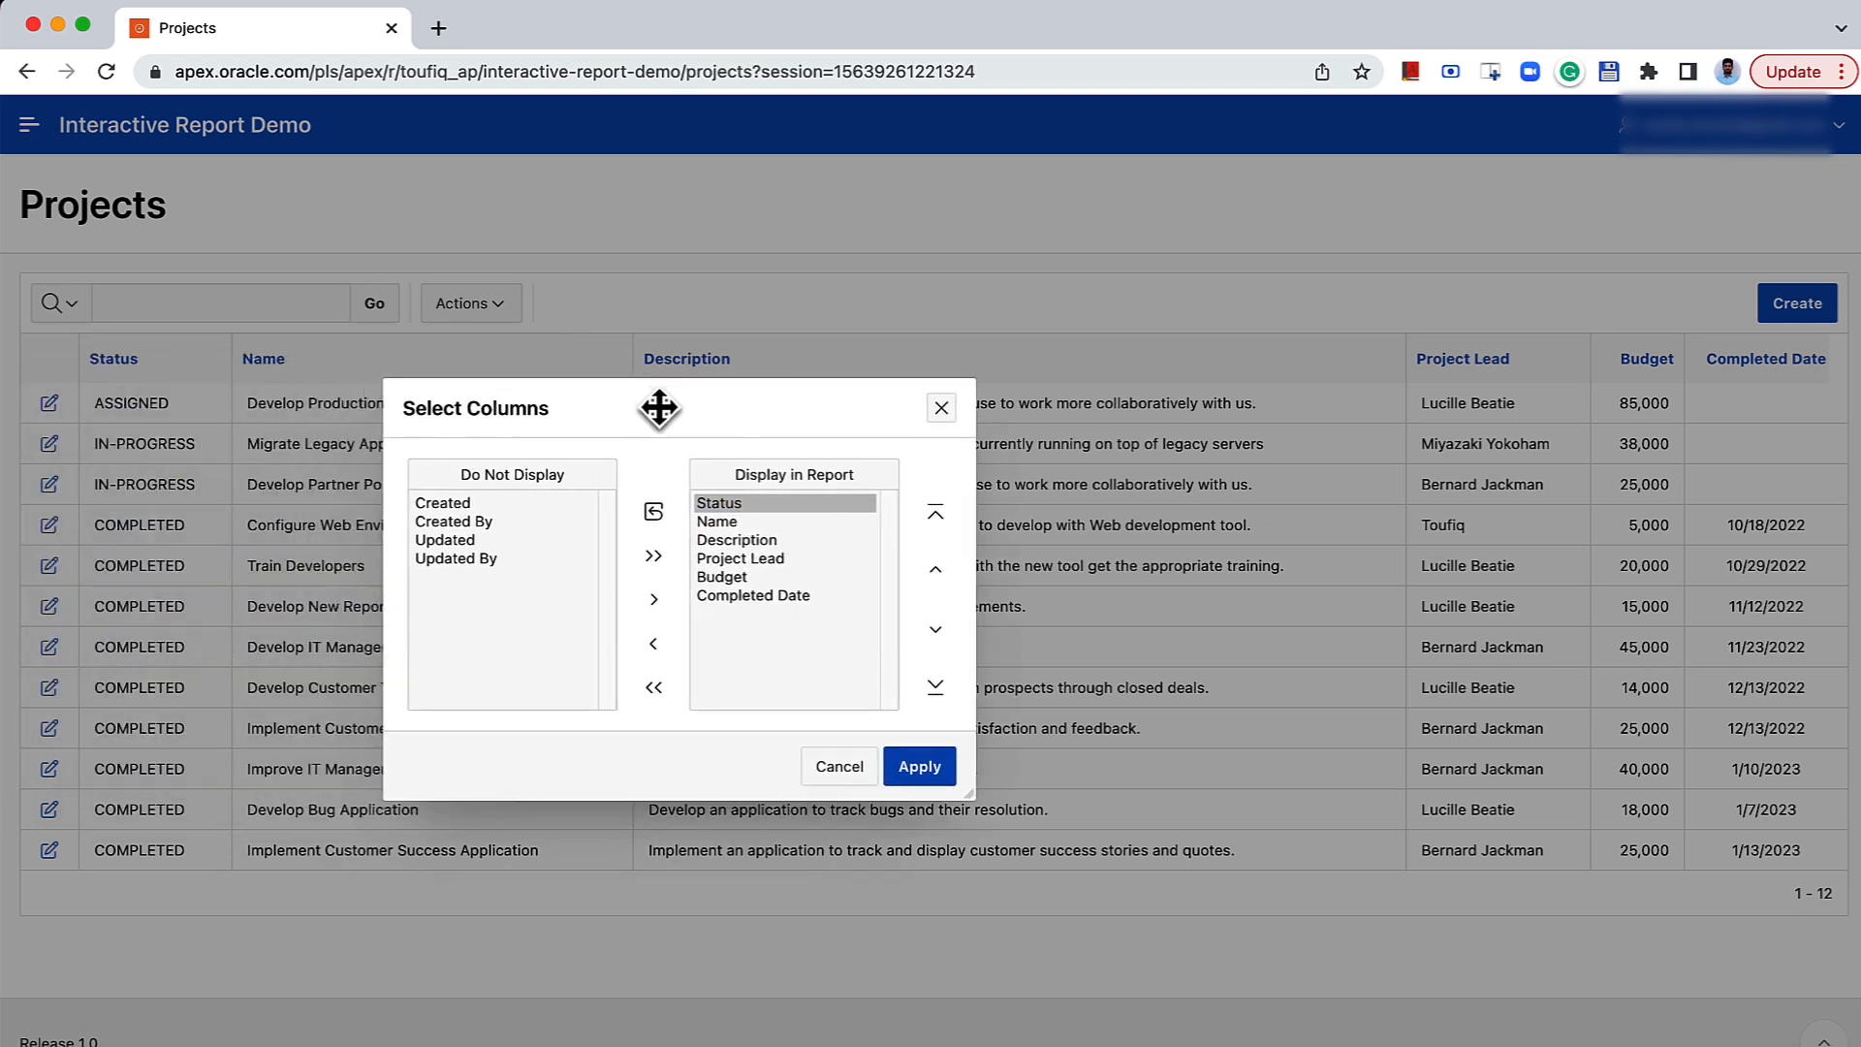
left_click(716, 523)
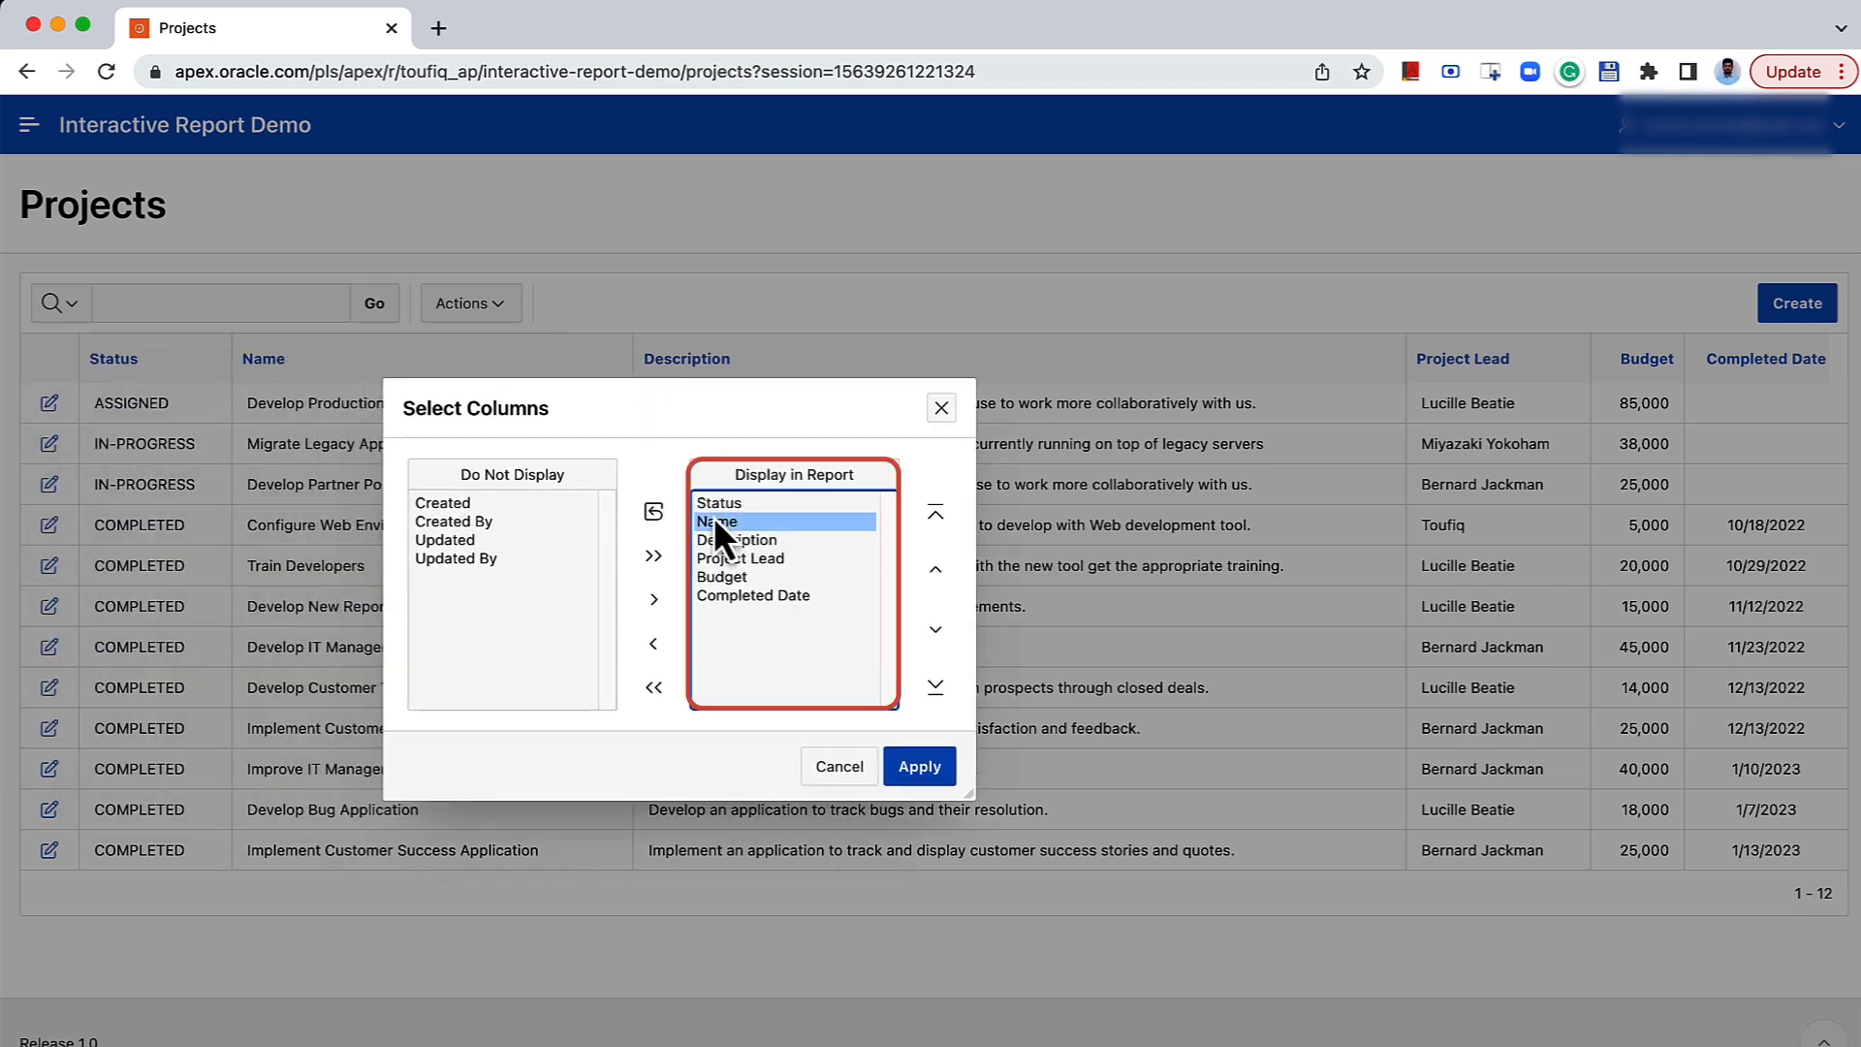
left_click(937, 572)
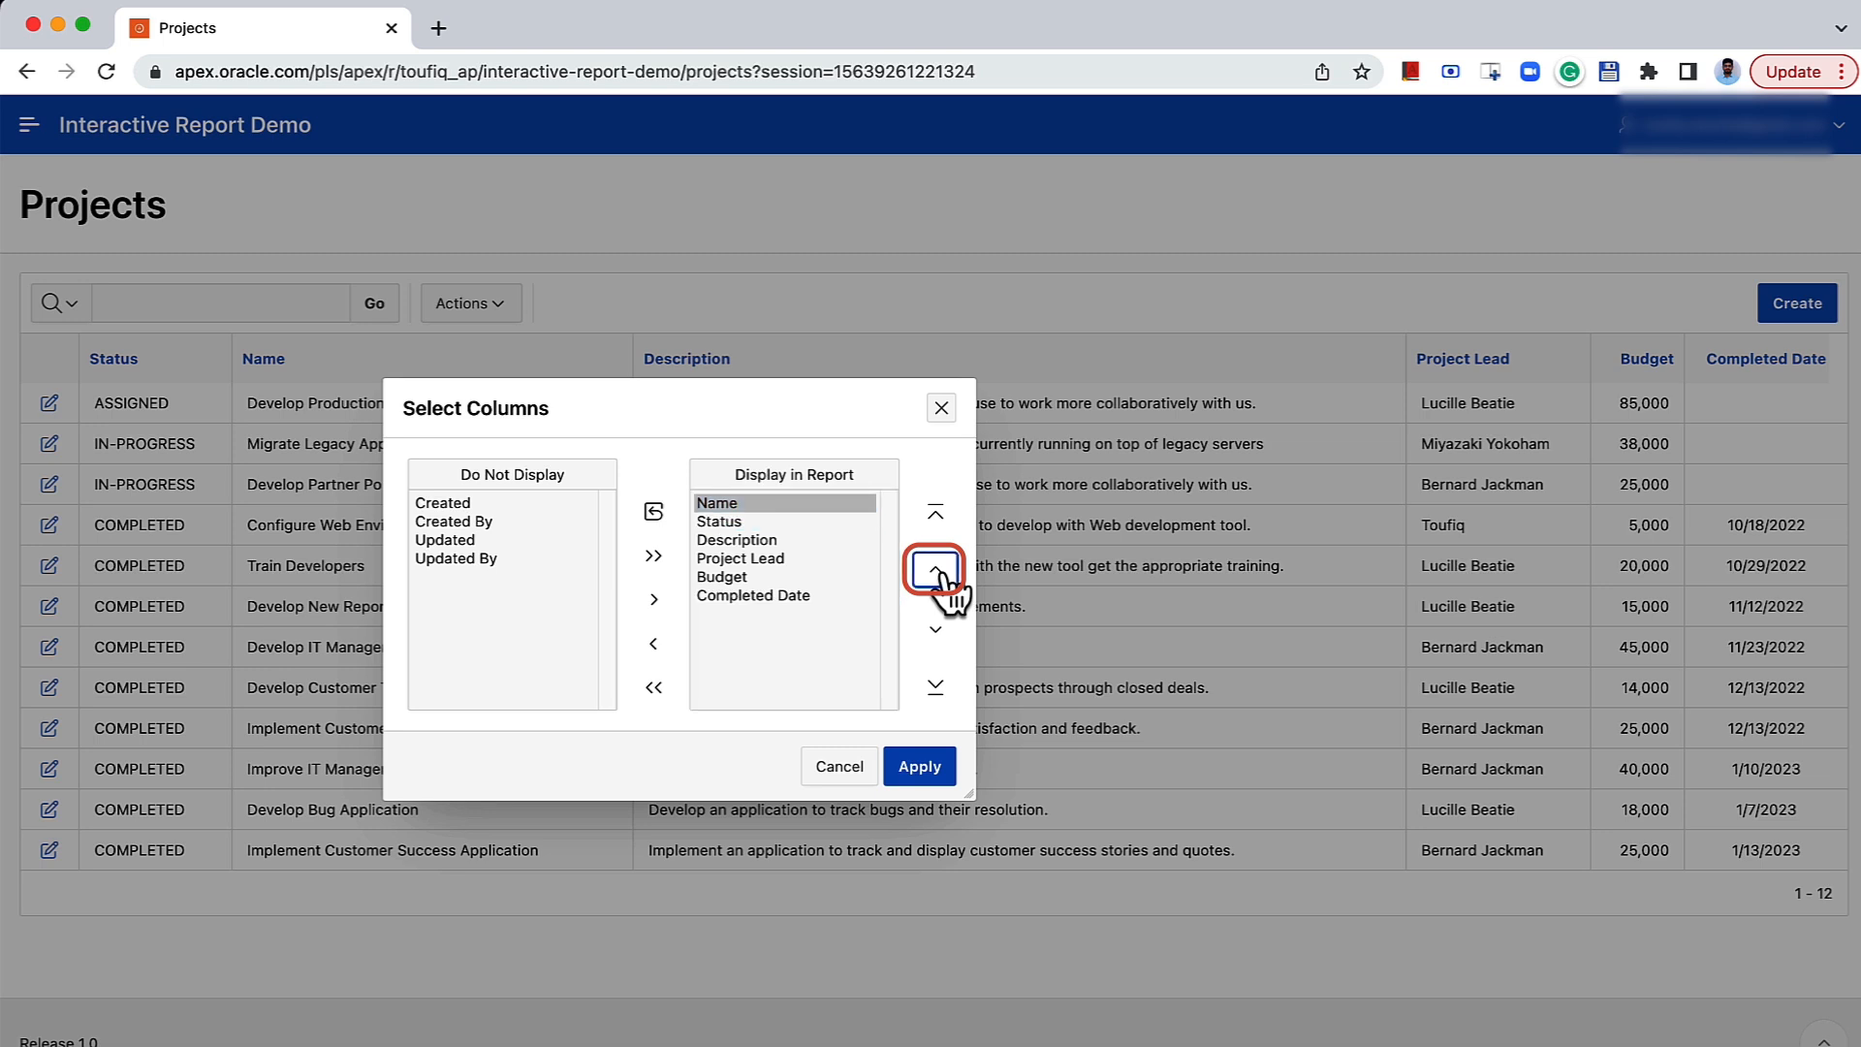
left_click(730, 524)
left_click(731, 539)
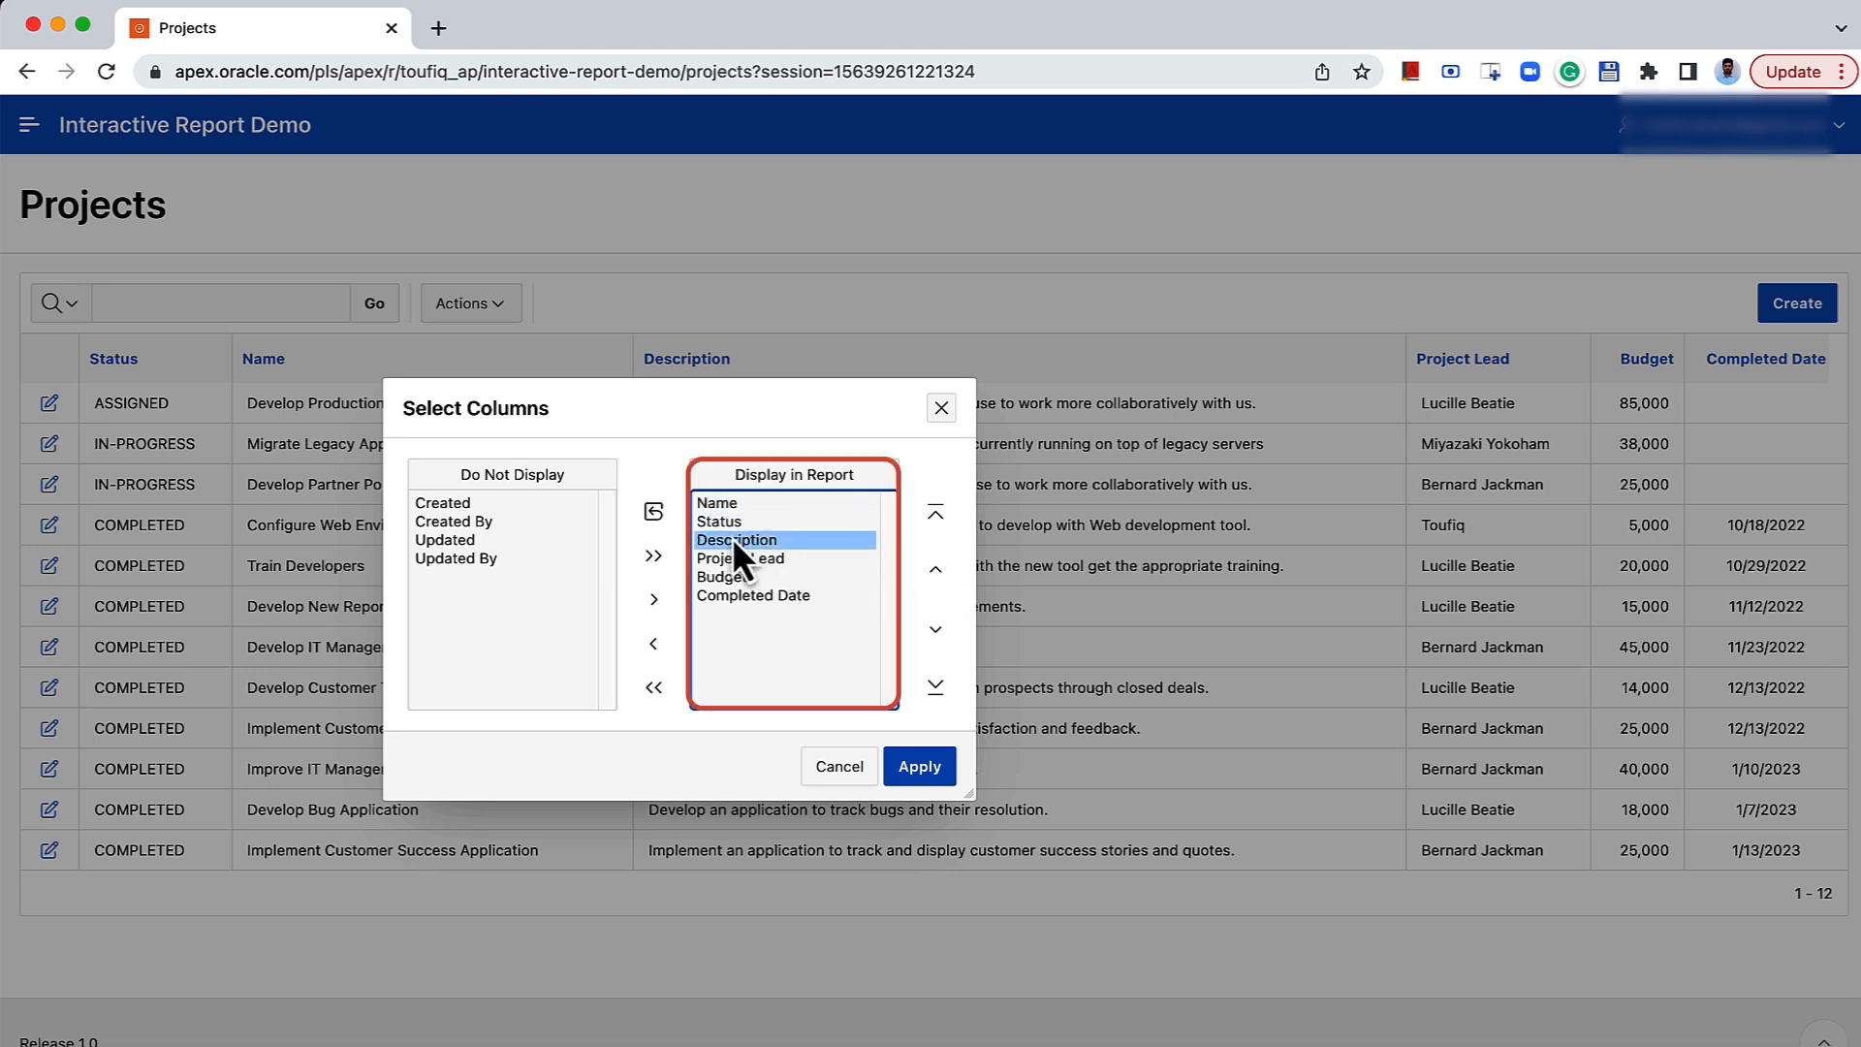
left_click(936, 570)
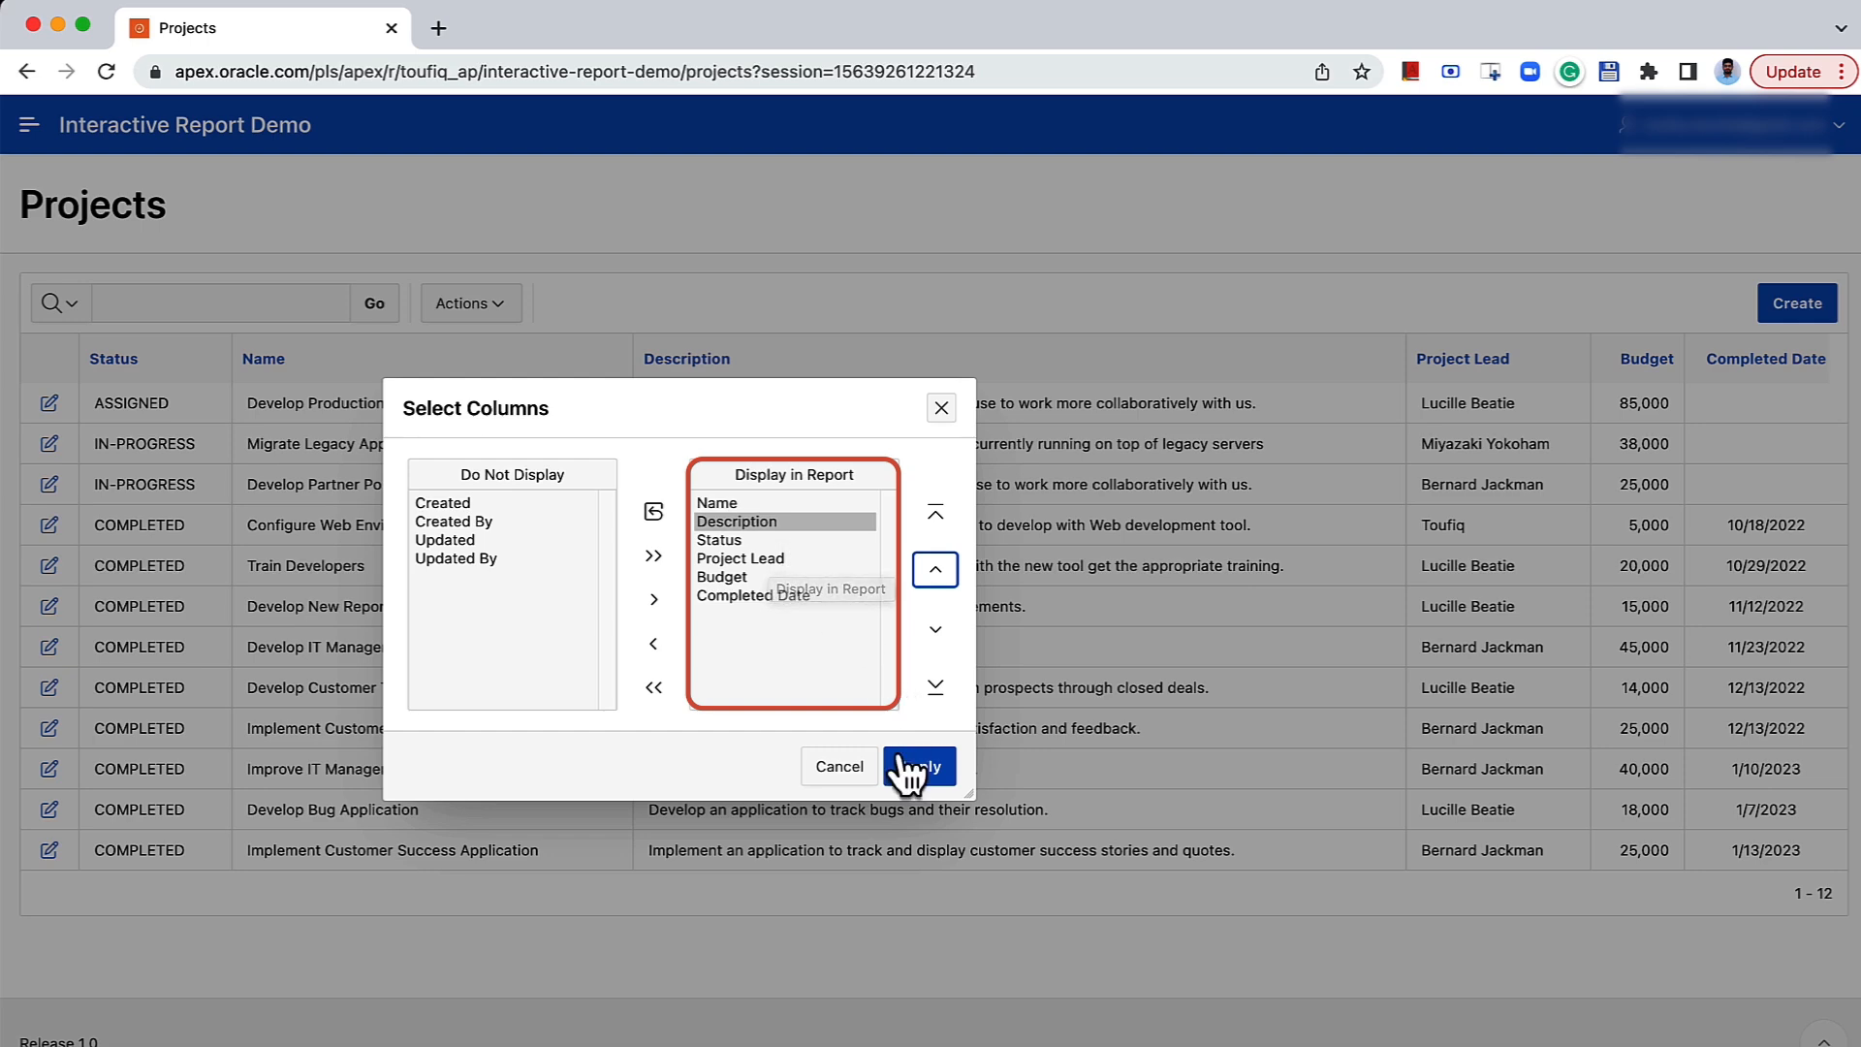
left_click(911, 768)
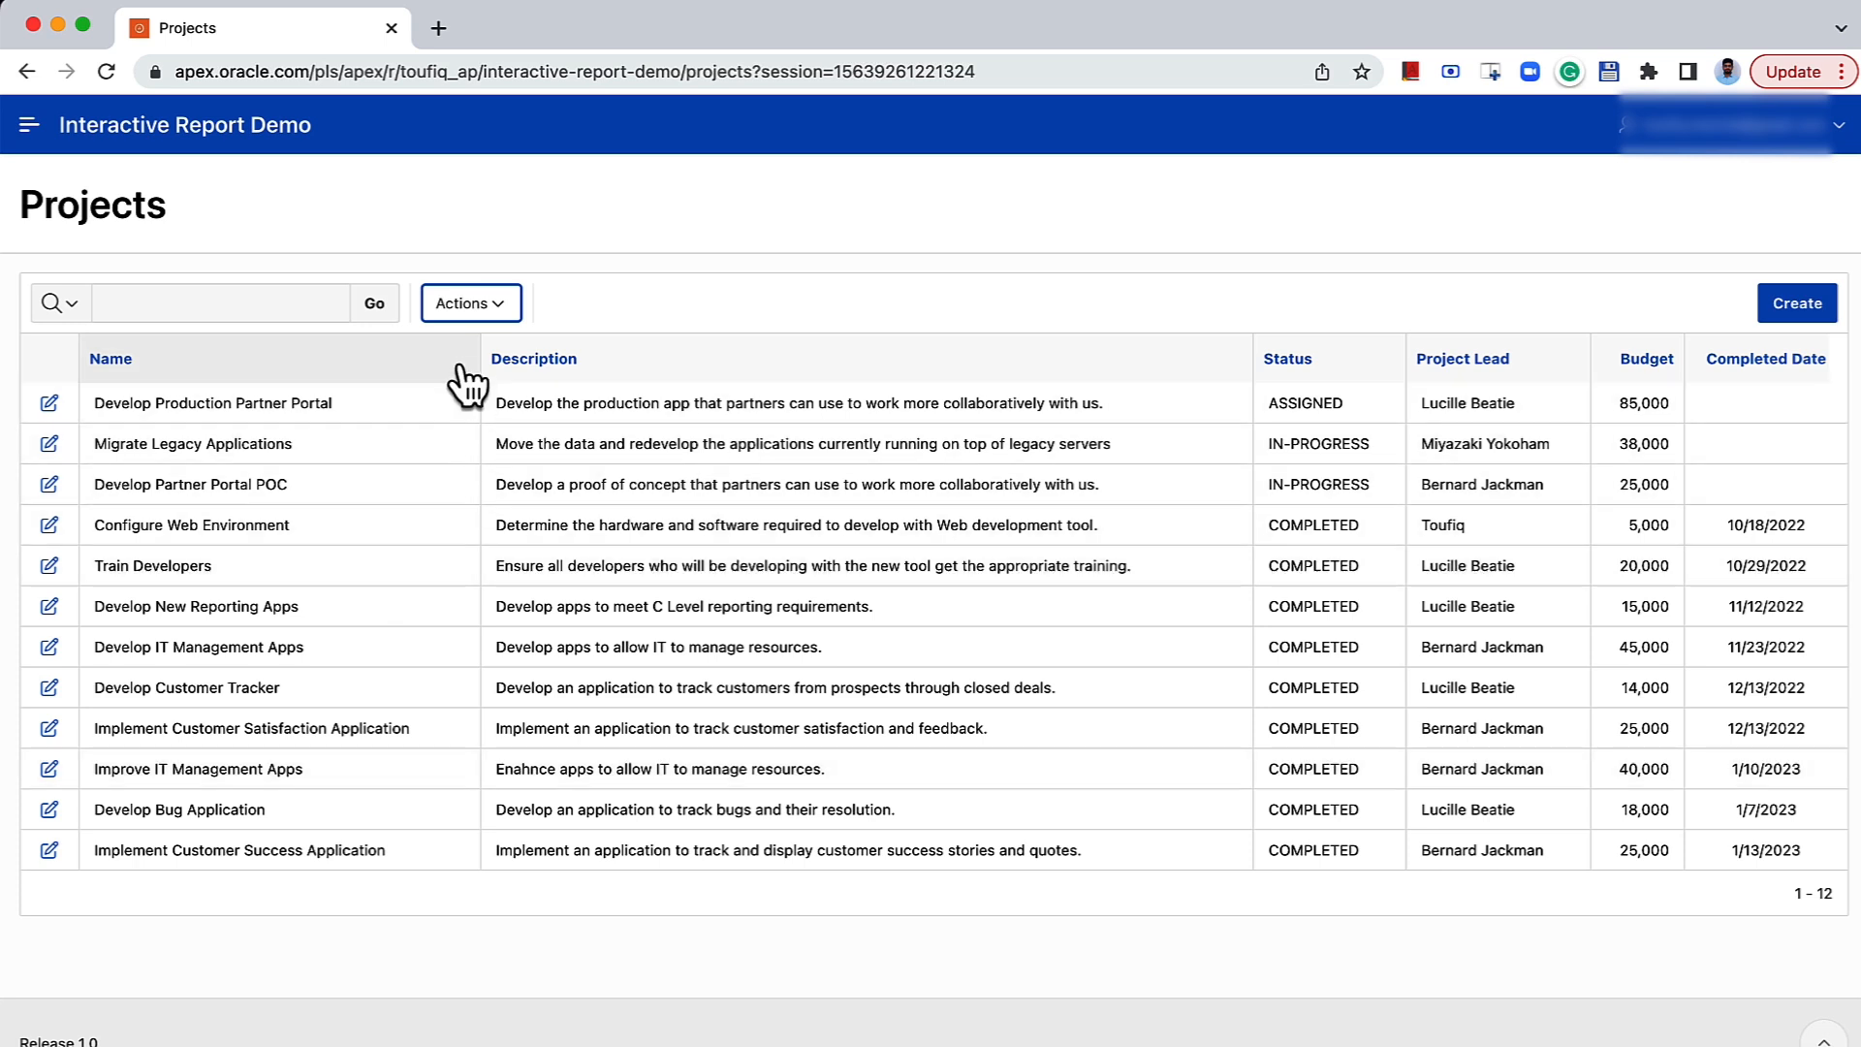
Add a column filter to the Projects report with Status = IN-PROGRESS.
left_click(469, 312)
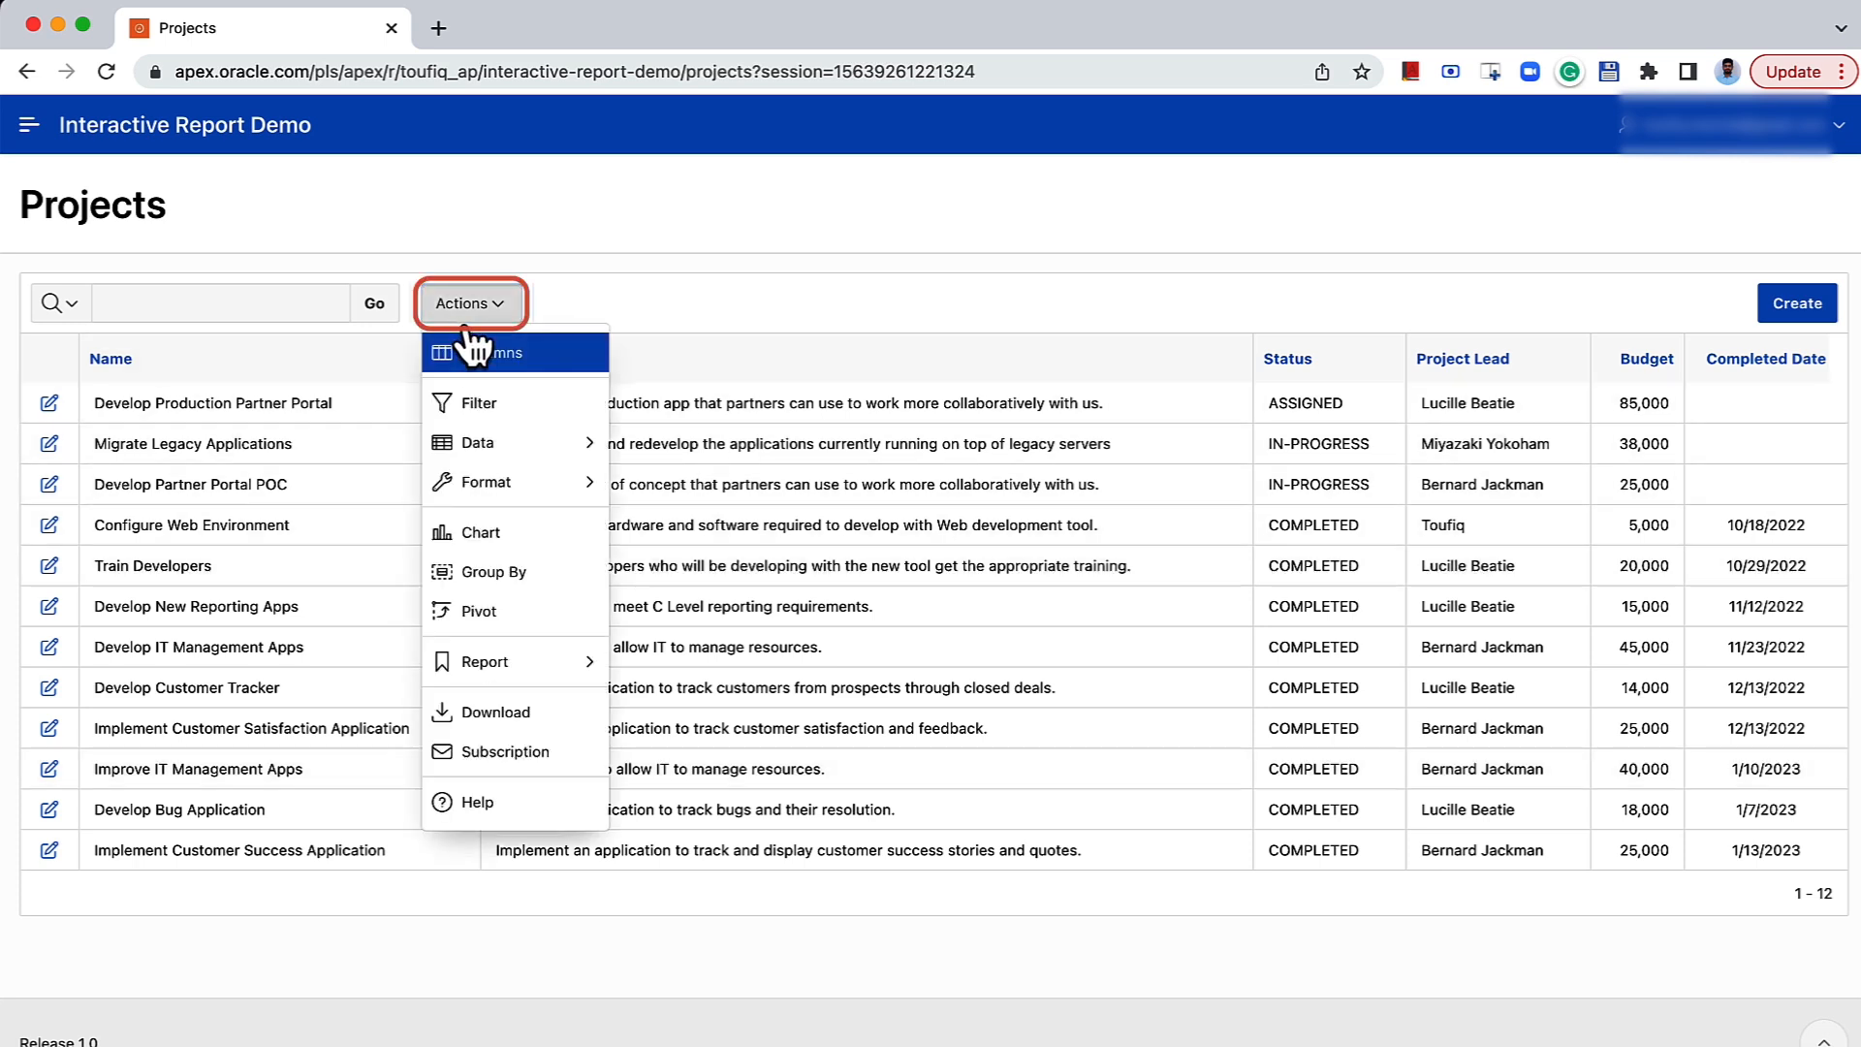
left_click(505, 415)
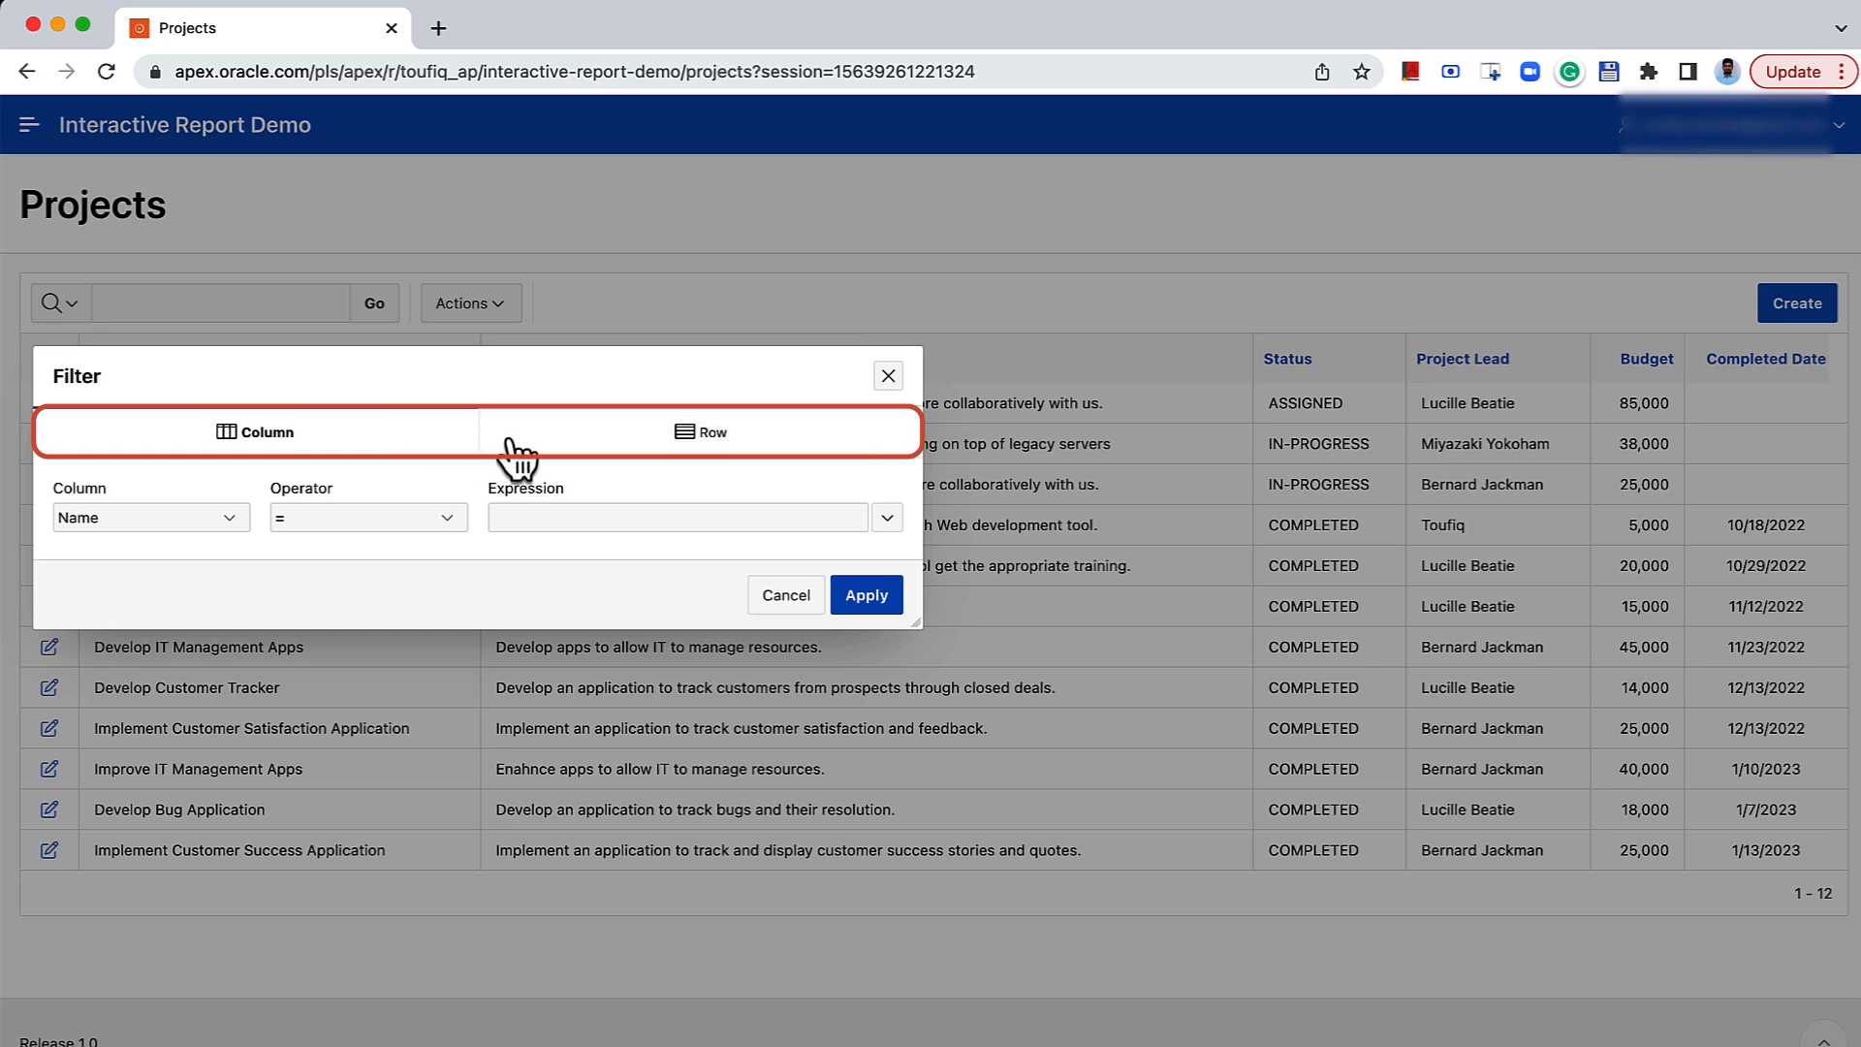
left_click(207, 514)
left_click(188, 568)
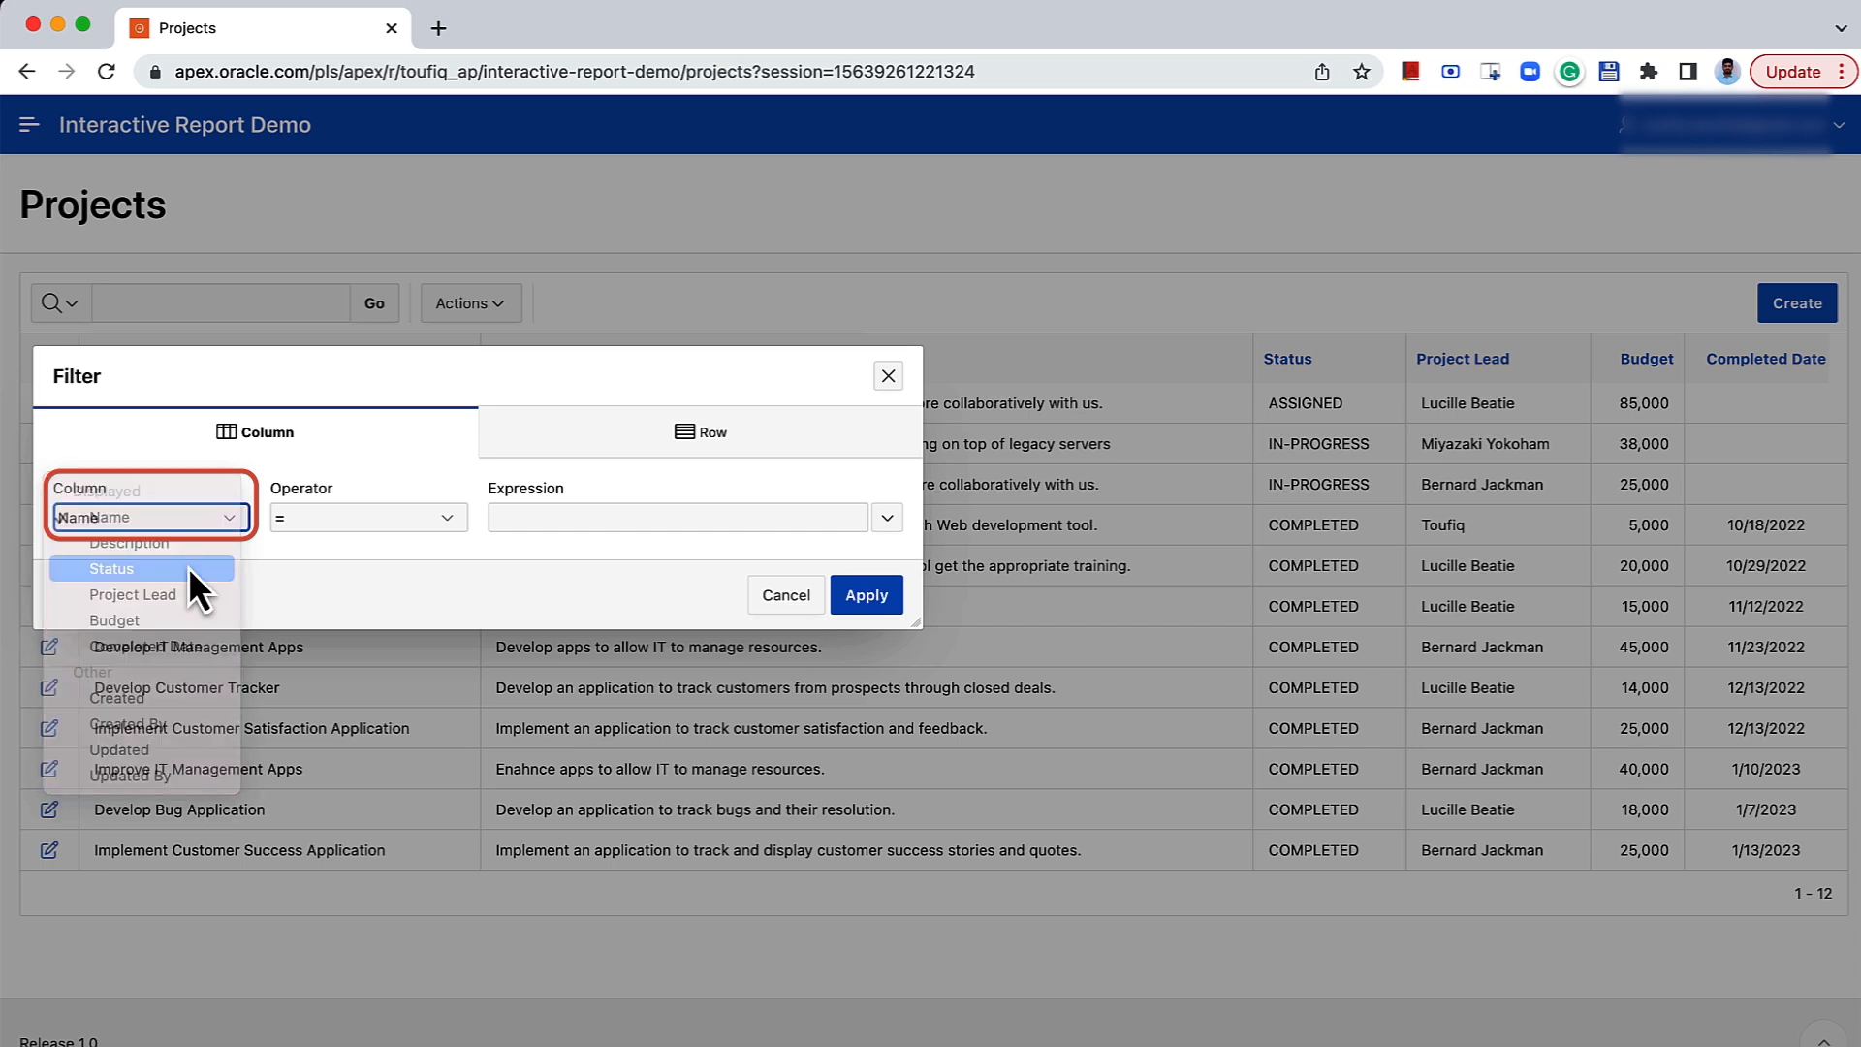
left_click(281, 518)
left_click(281, 518)
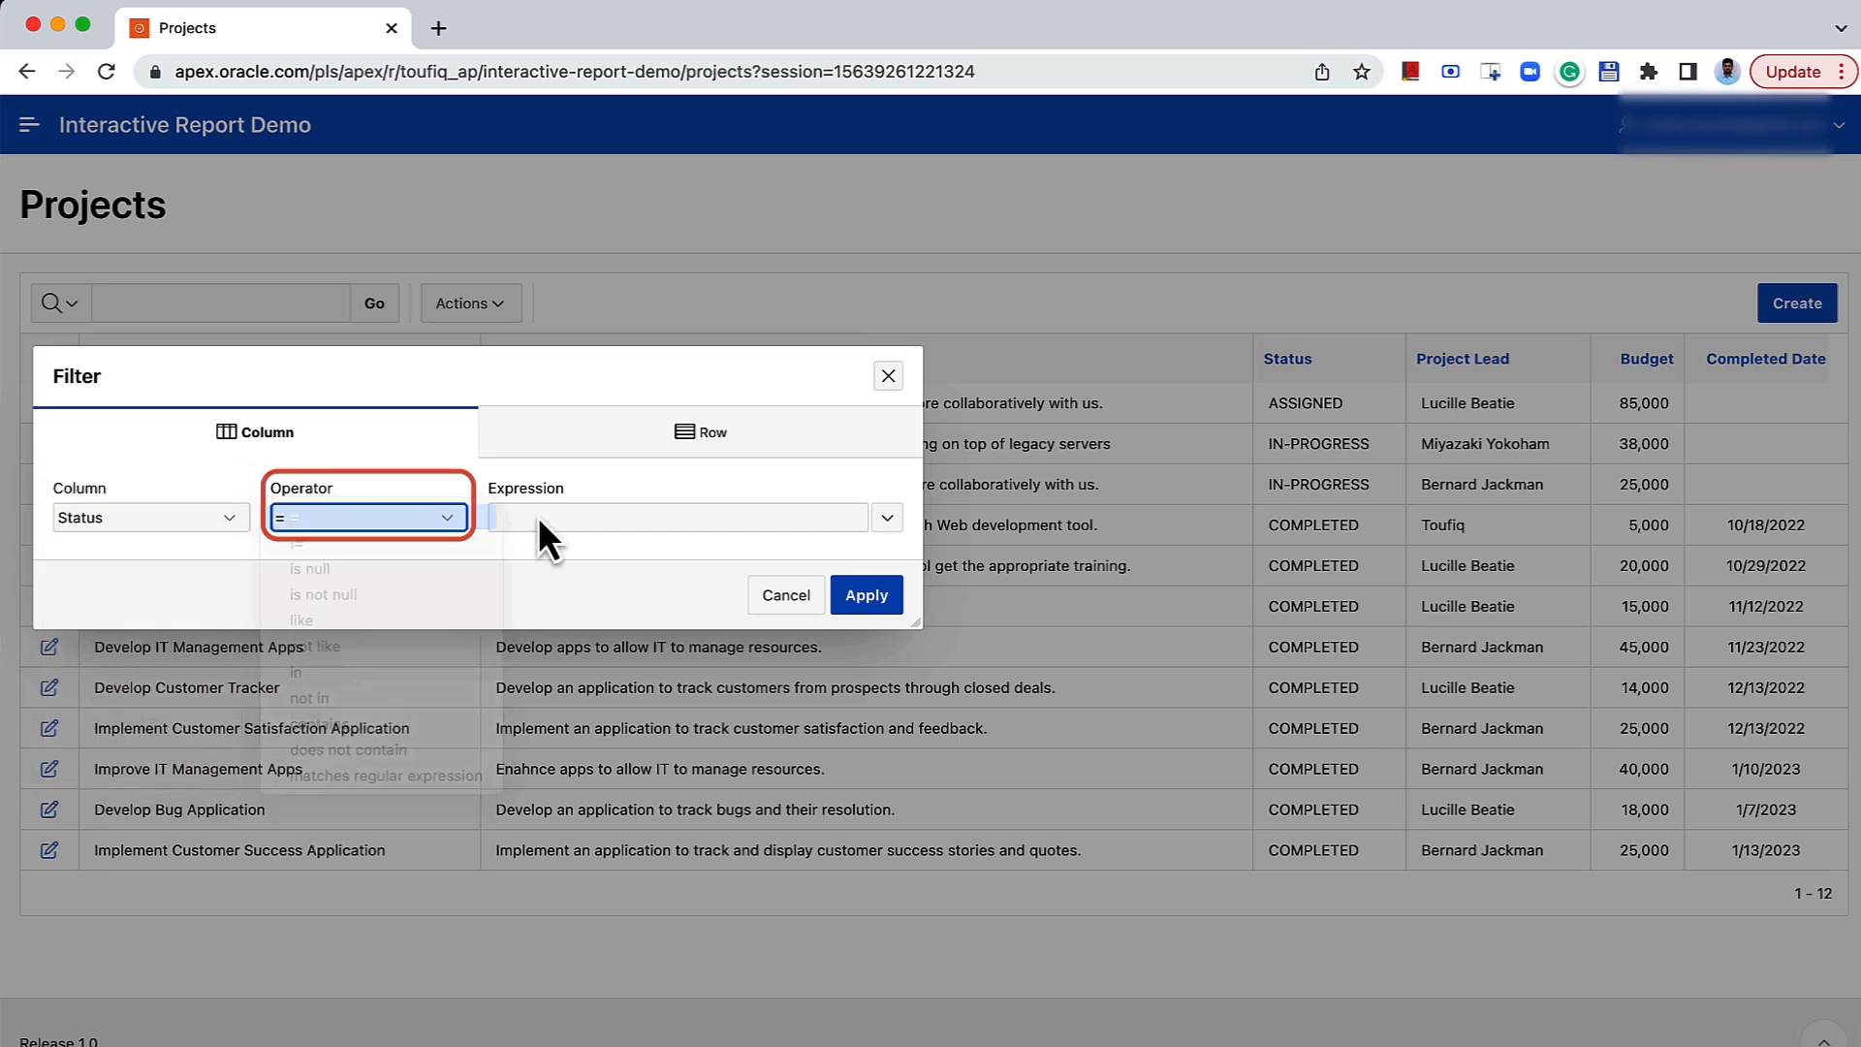
left_click(887, 520)
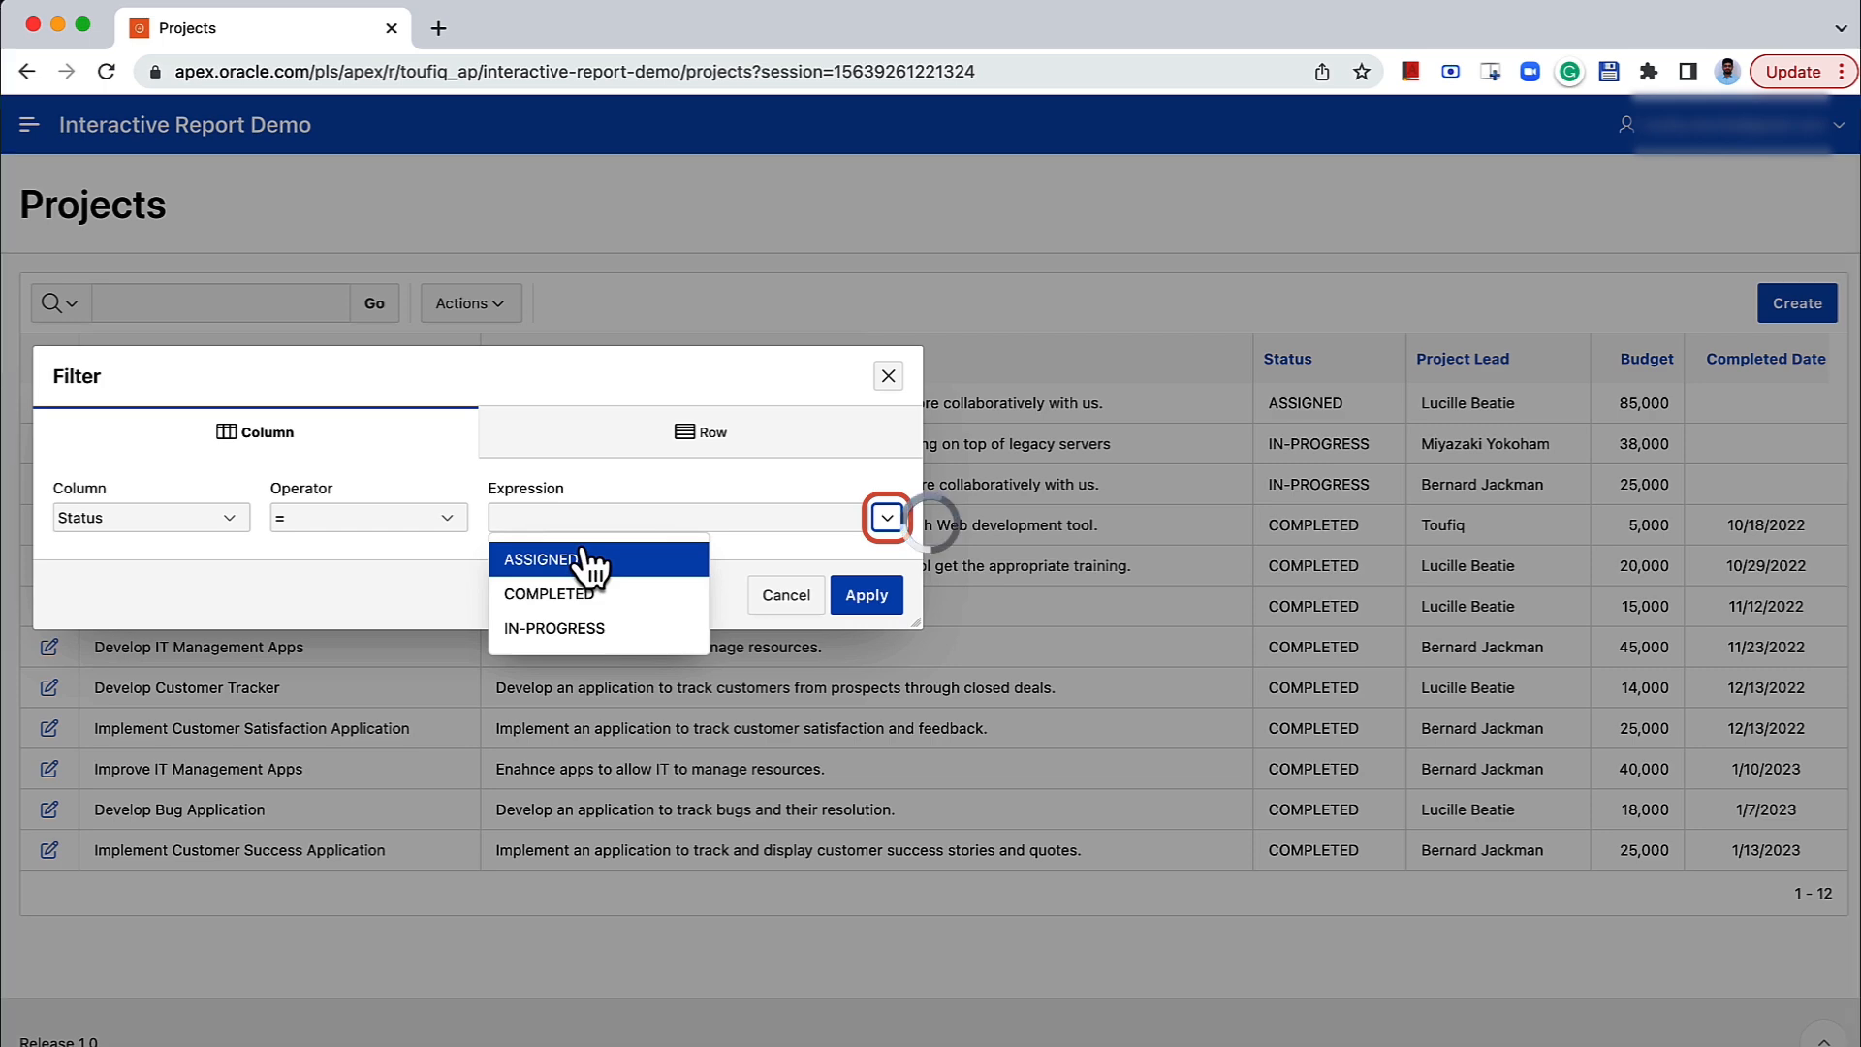
left_click(554, 628)
left_click(865, 595)
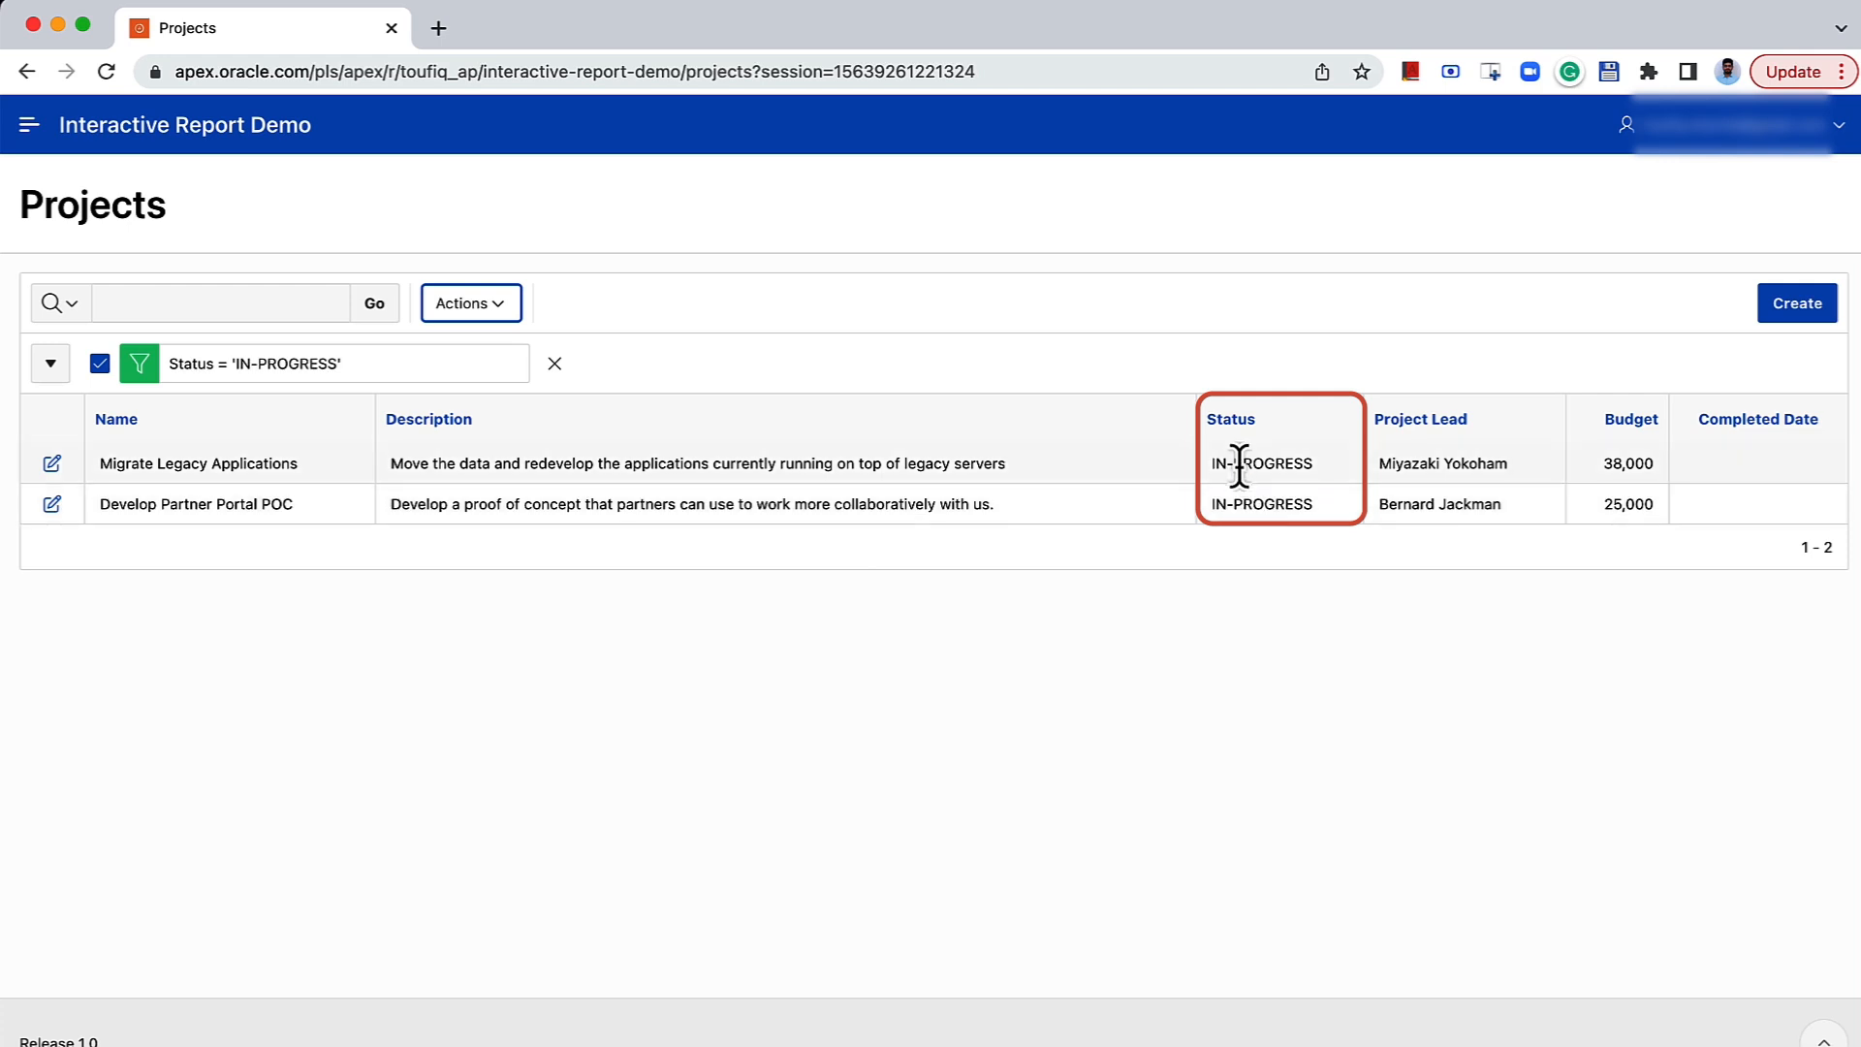
Switch the Status filter to a row filter with the expression B = IN-PROGRESS AND F >=30000, using the Status and Budget aliases.
left_click(342, 378)
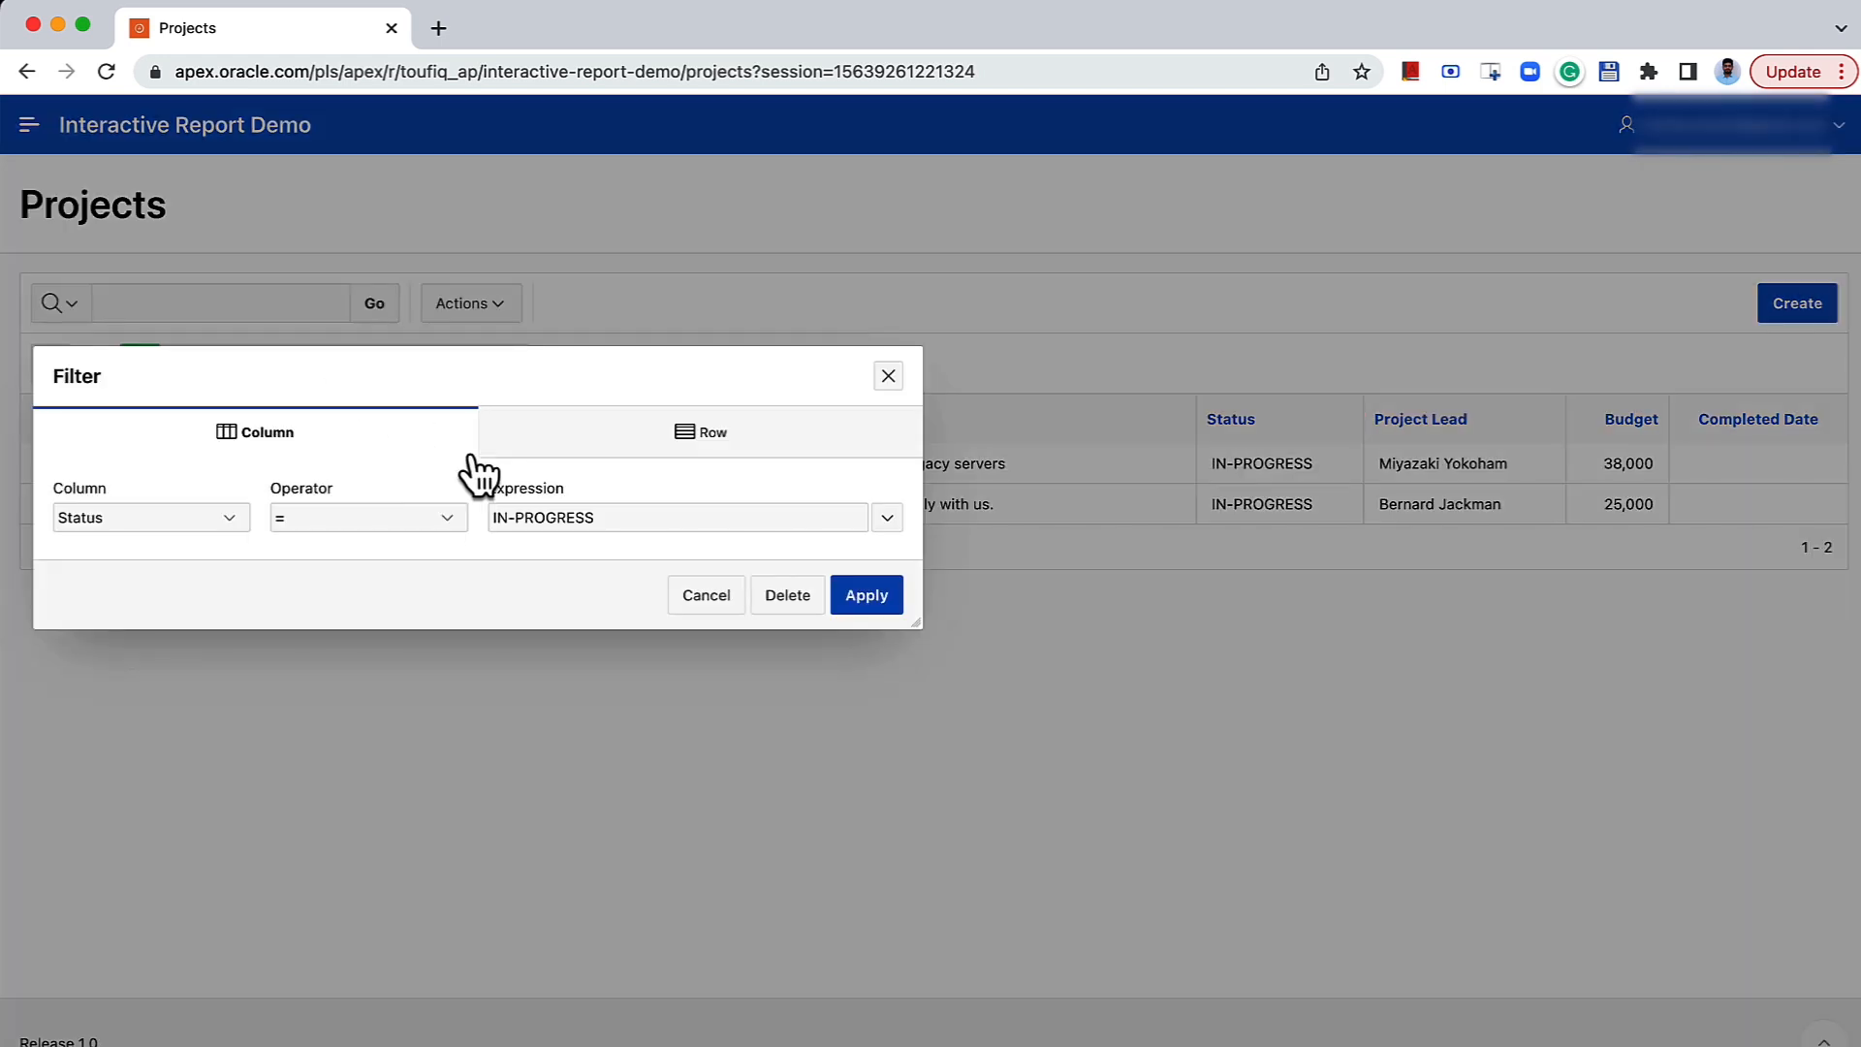
left_click(591, 447)
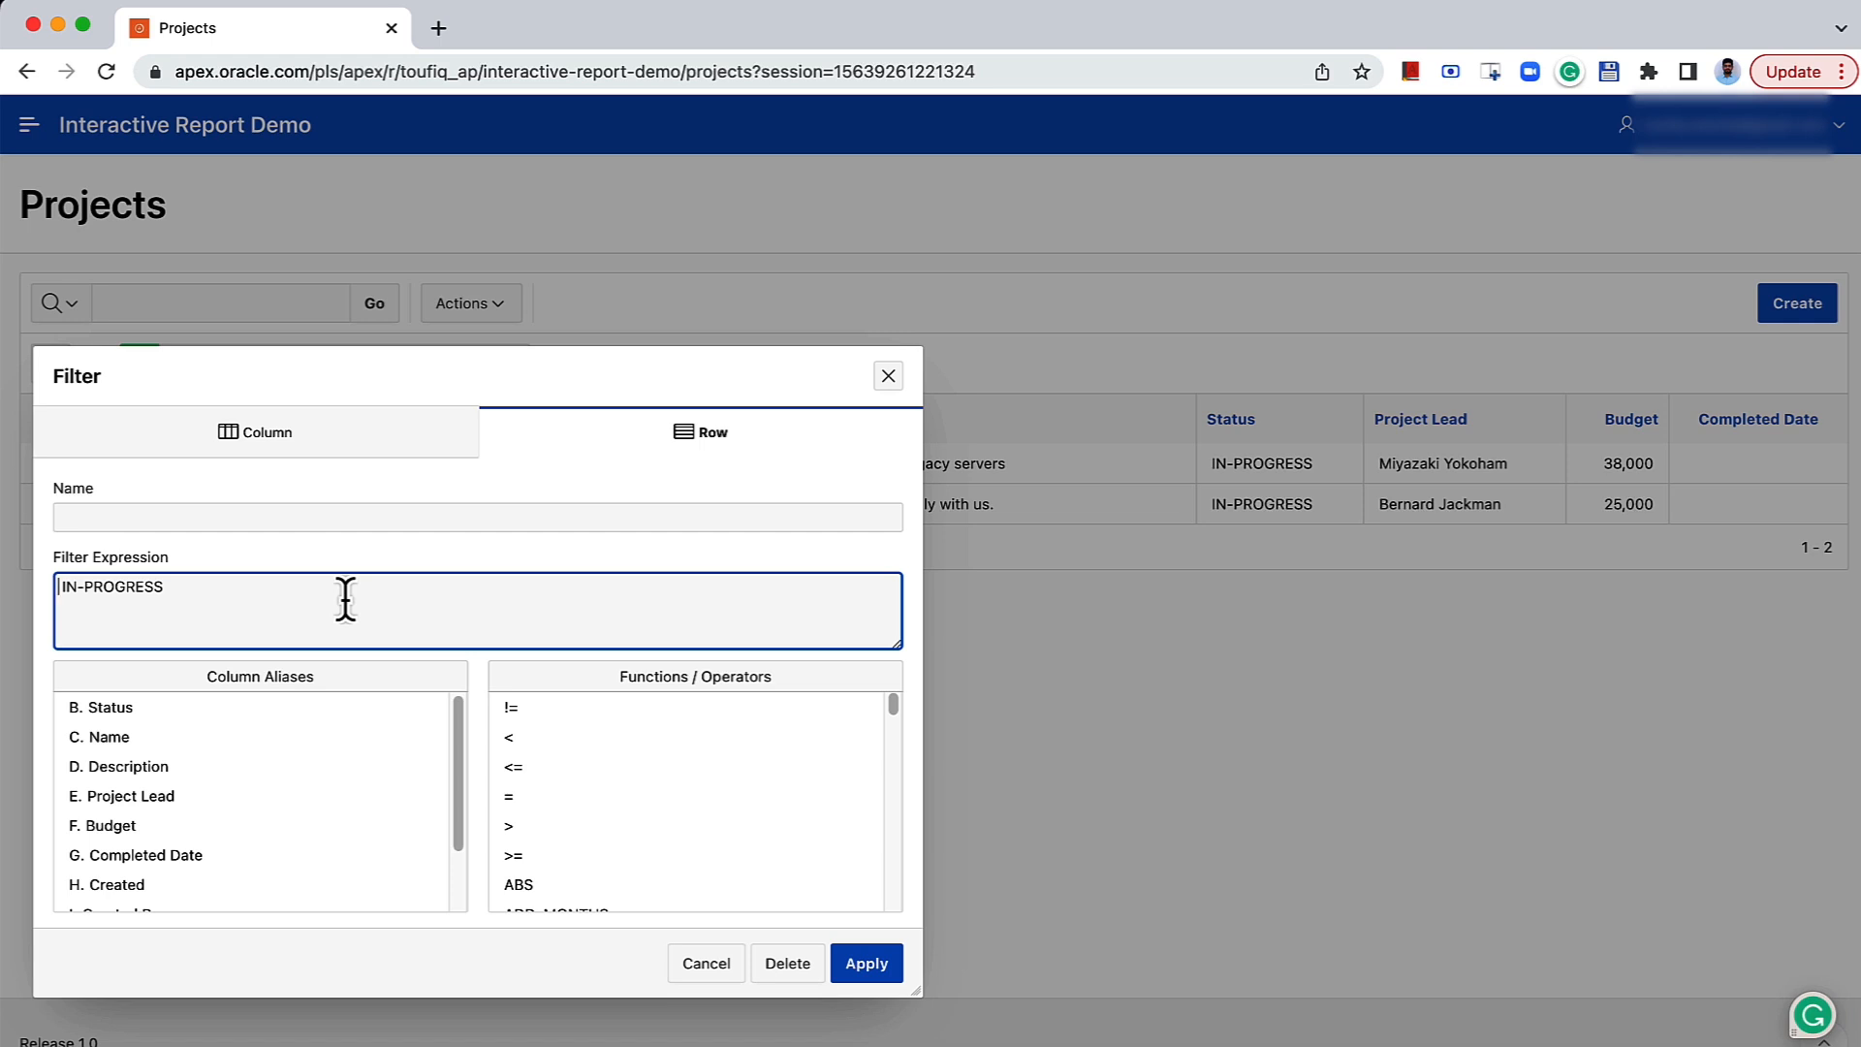
left_click(194, 713)
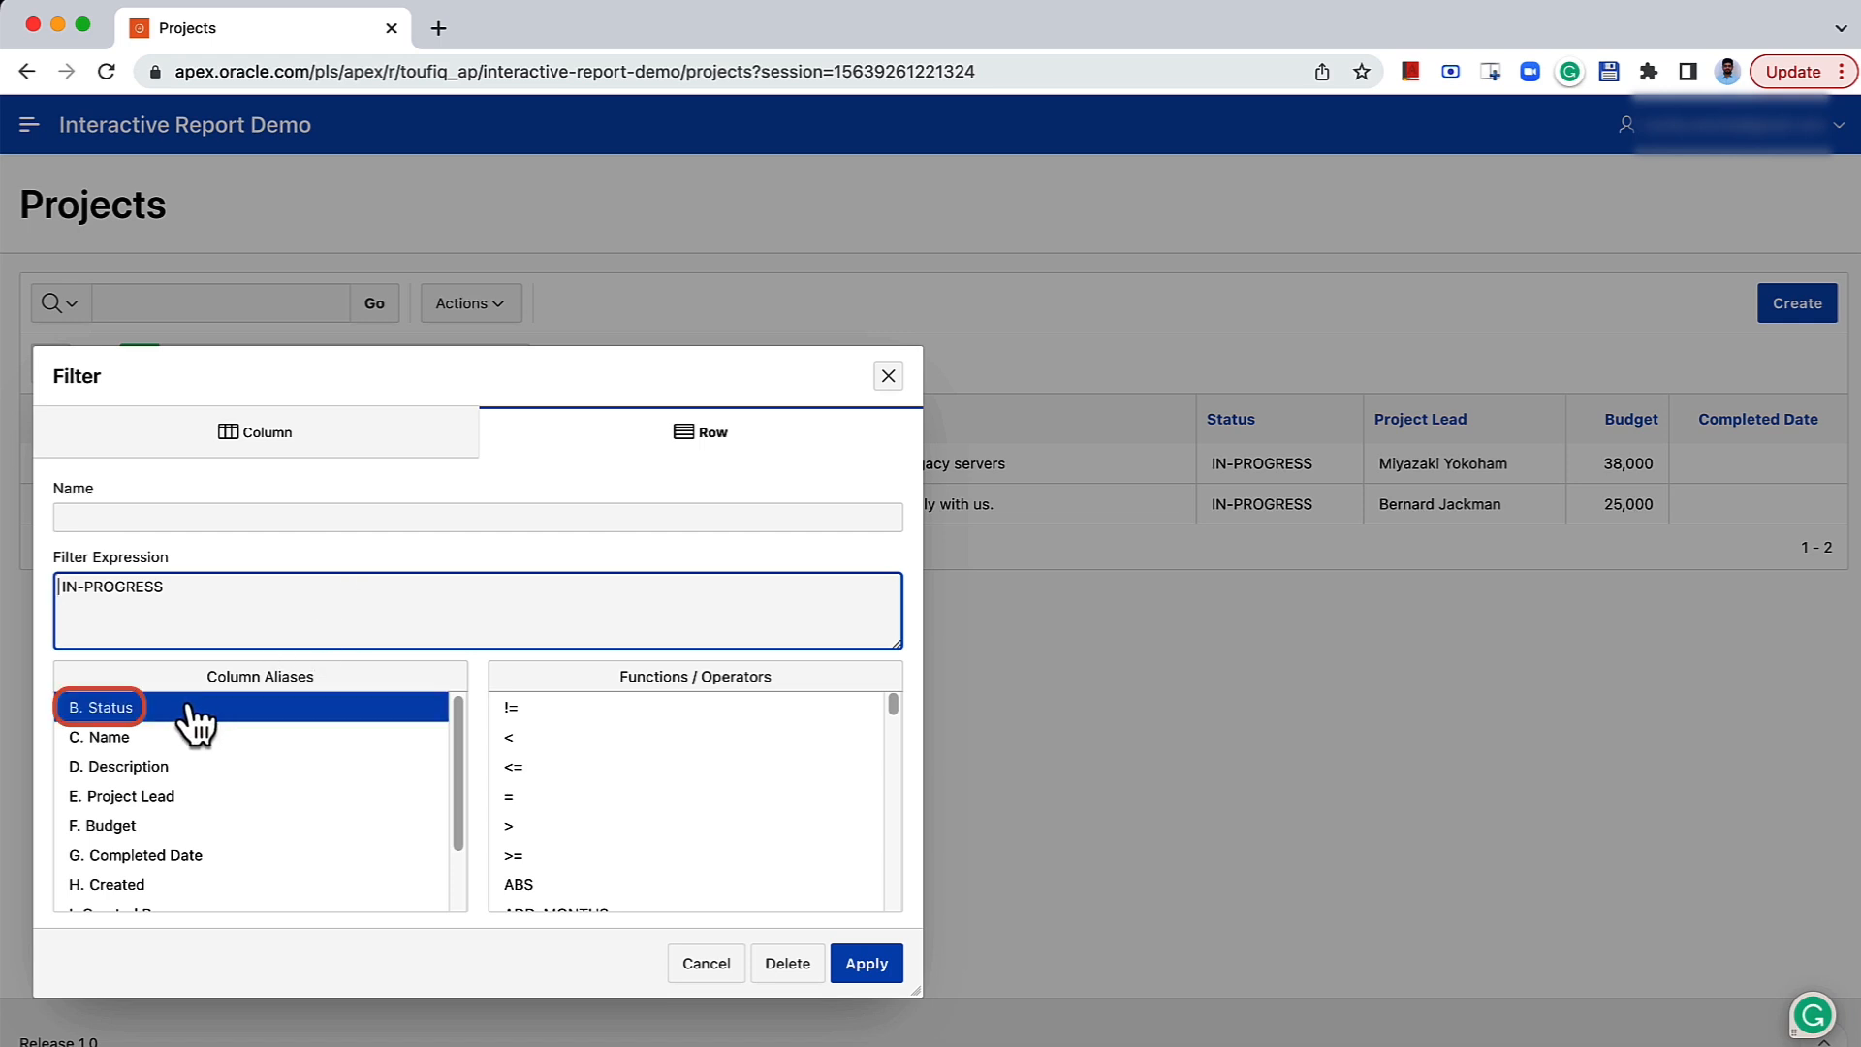
left_click(511, 796)
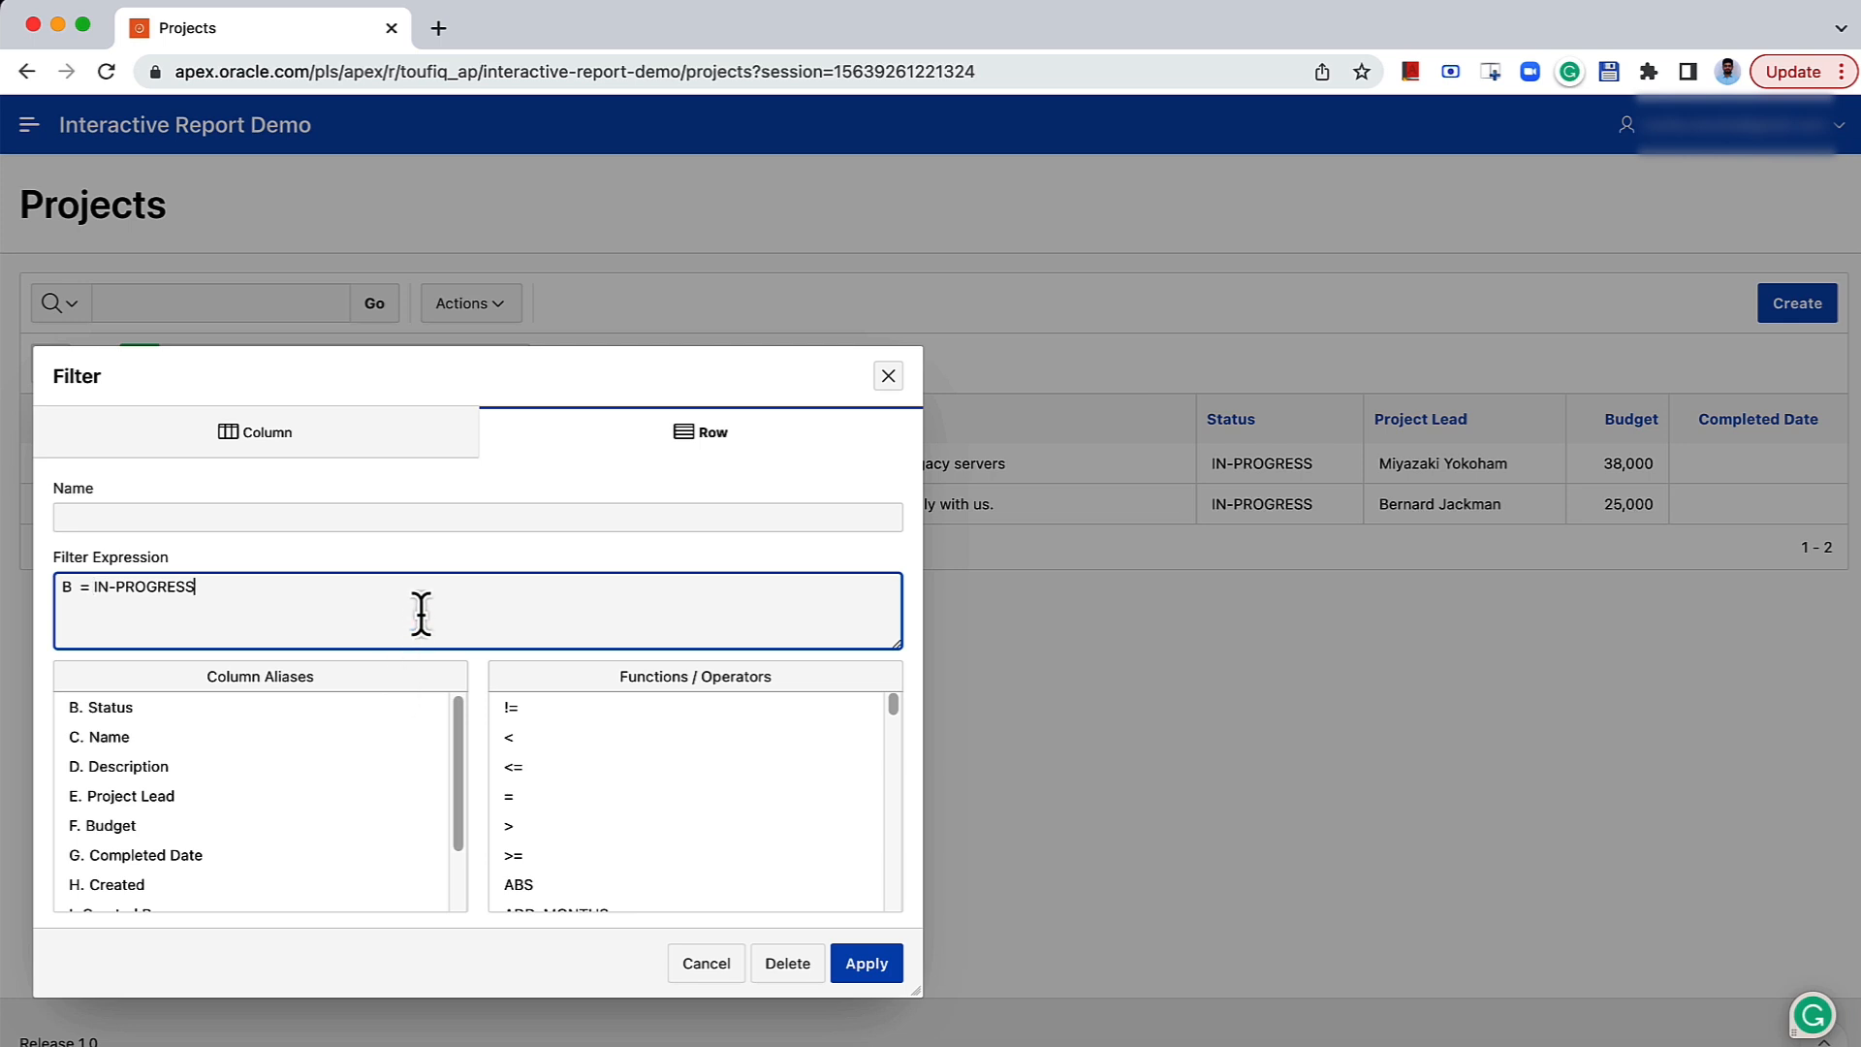
scroll(557, 844, "down", 3)
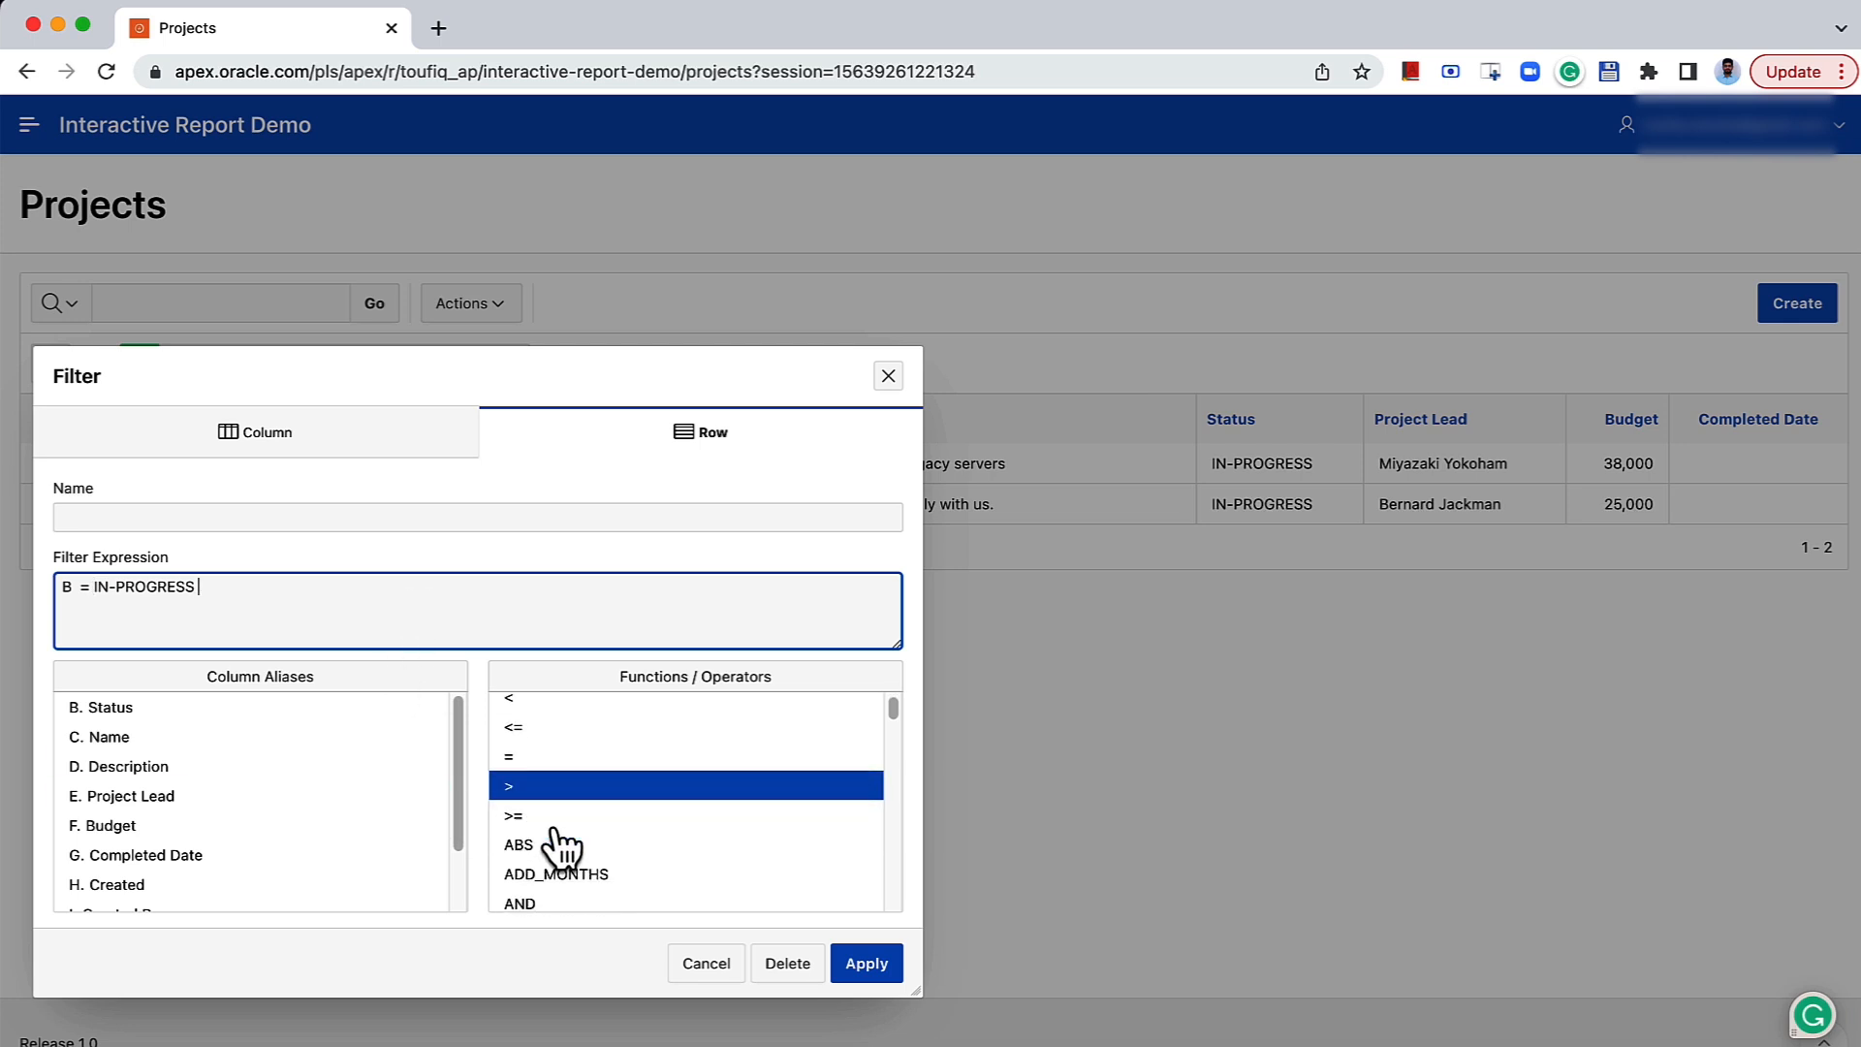
left_click(553, 855)
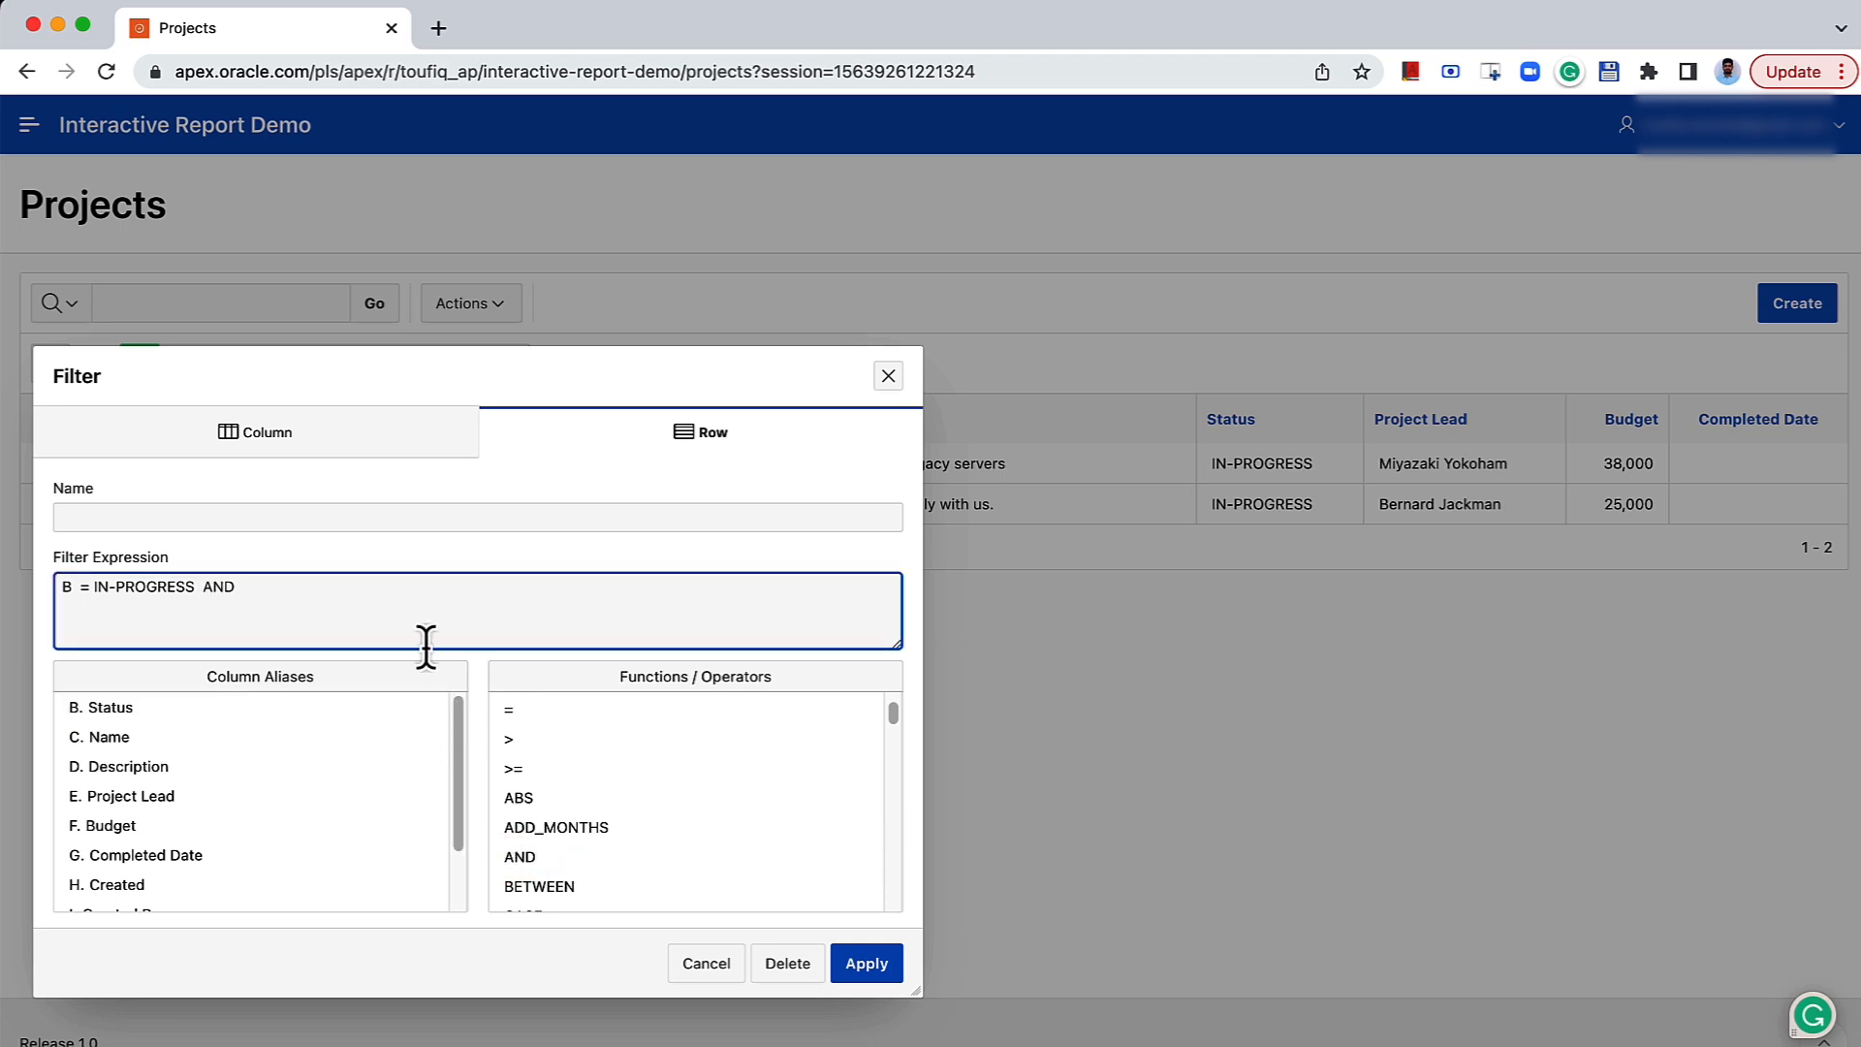
scroll(116, 782, "down", 1)
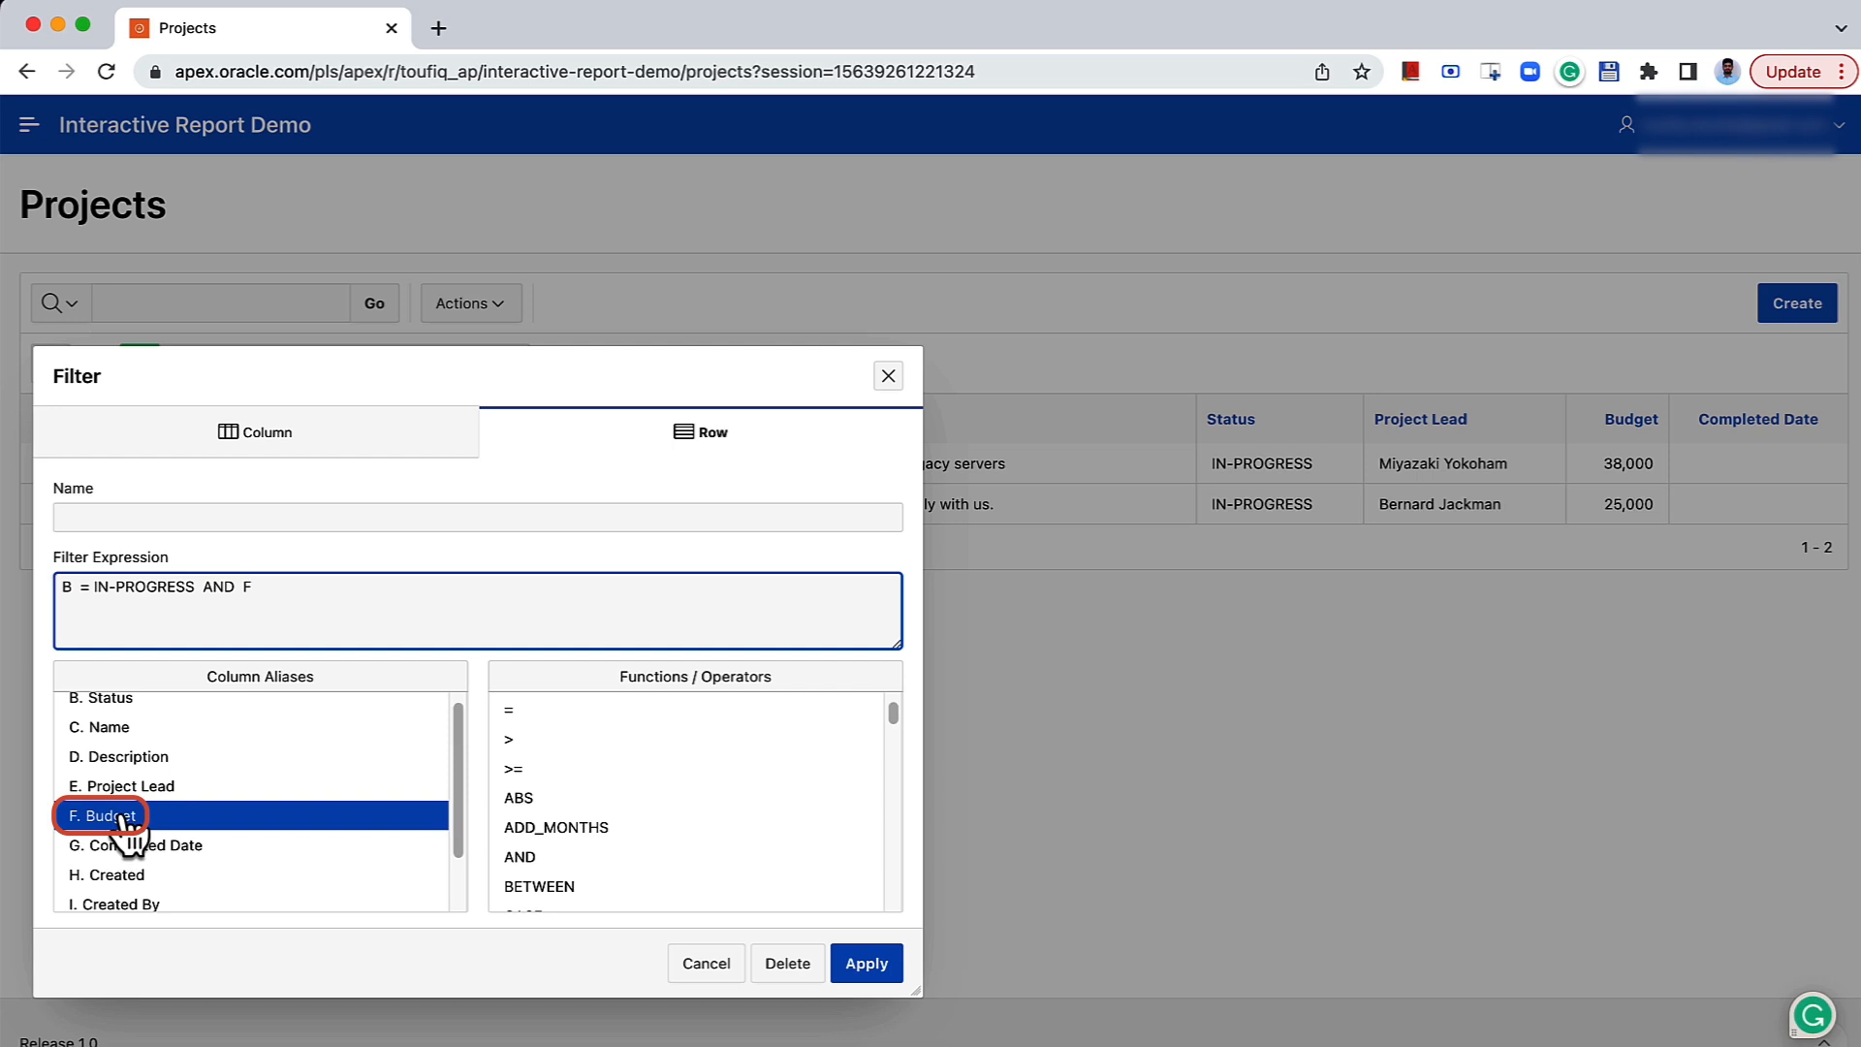
left_click(513, 769)
type("30000")
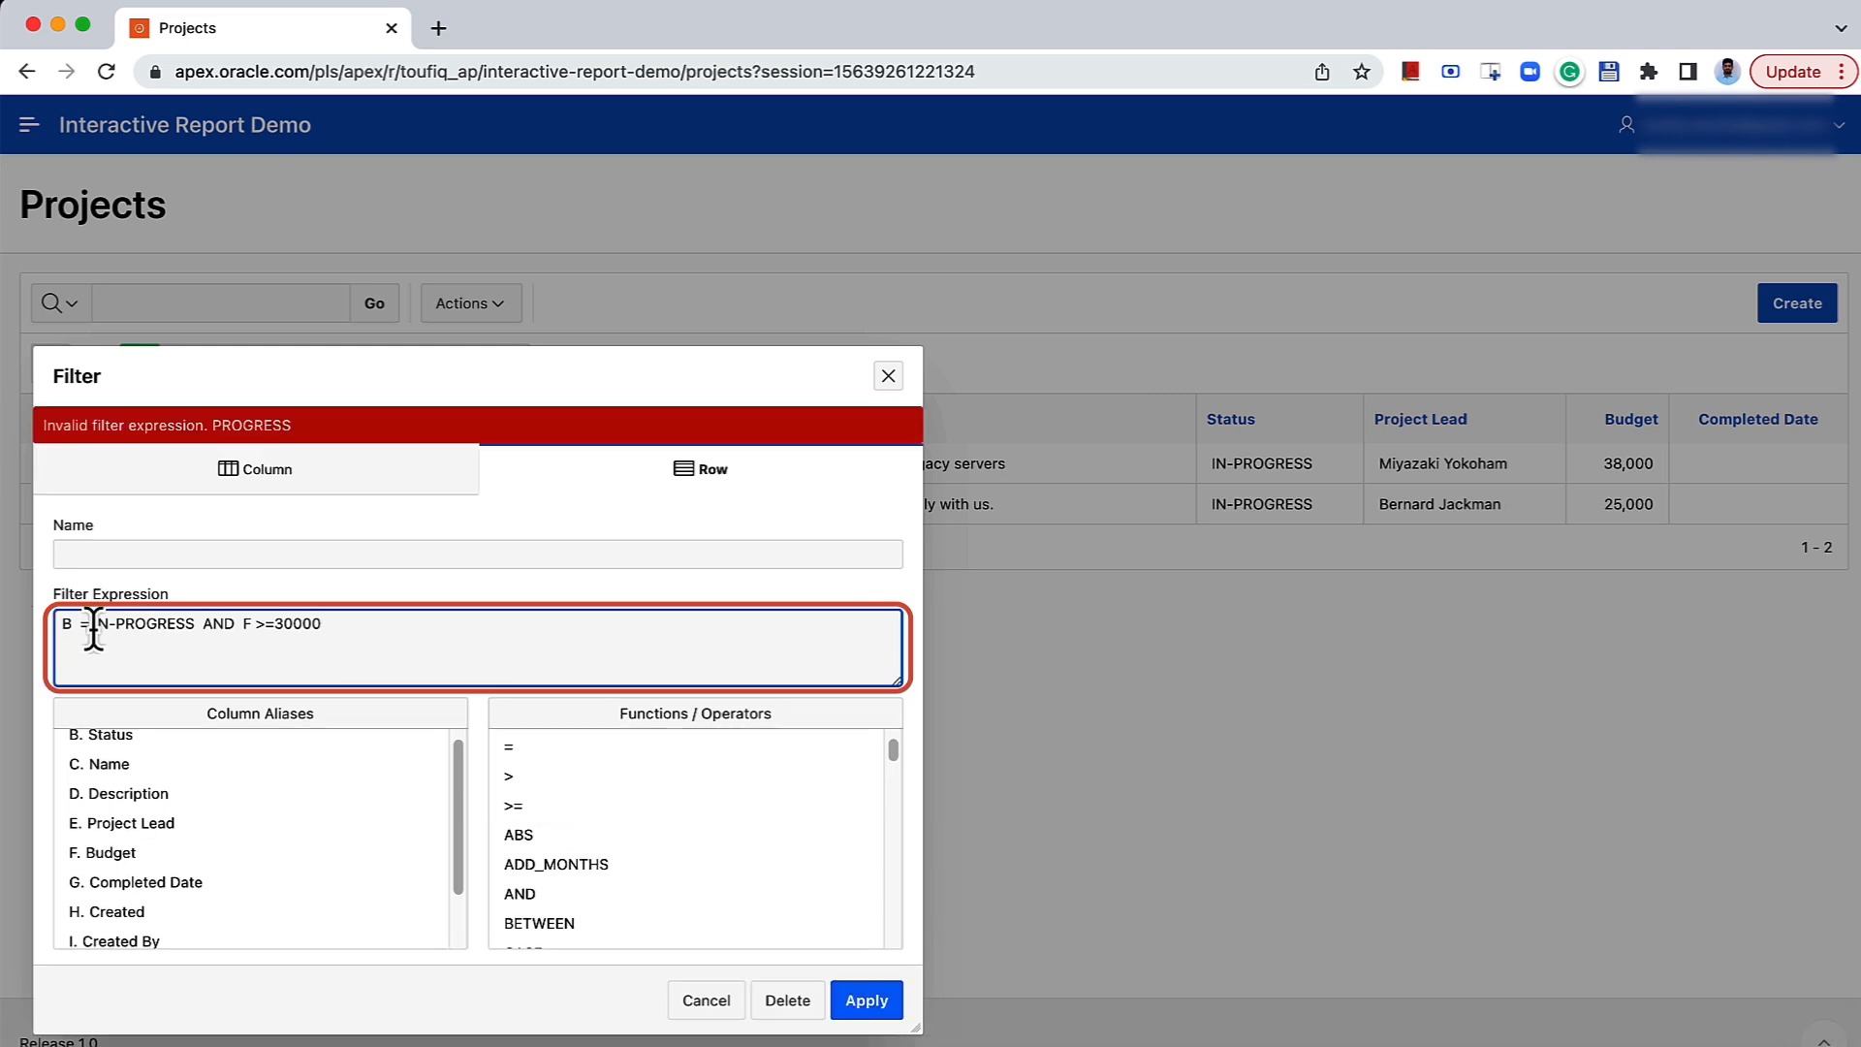
Enclose IN-PROGRESS in single quotes in the row filter expression and apply the filter.
left_click(94, 627)
type("'")
left_click(198, 625)
type("'")
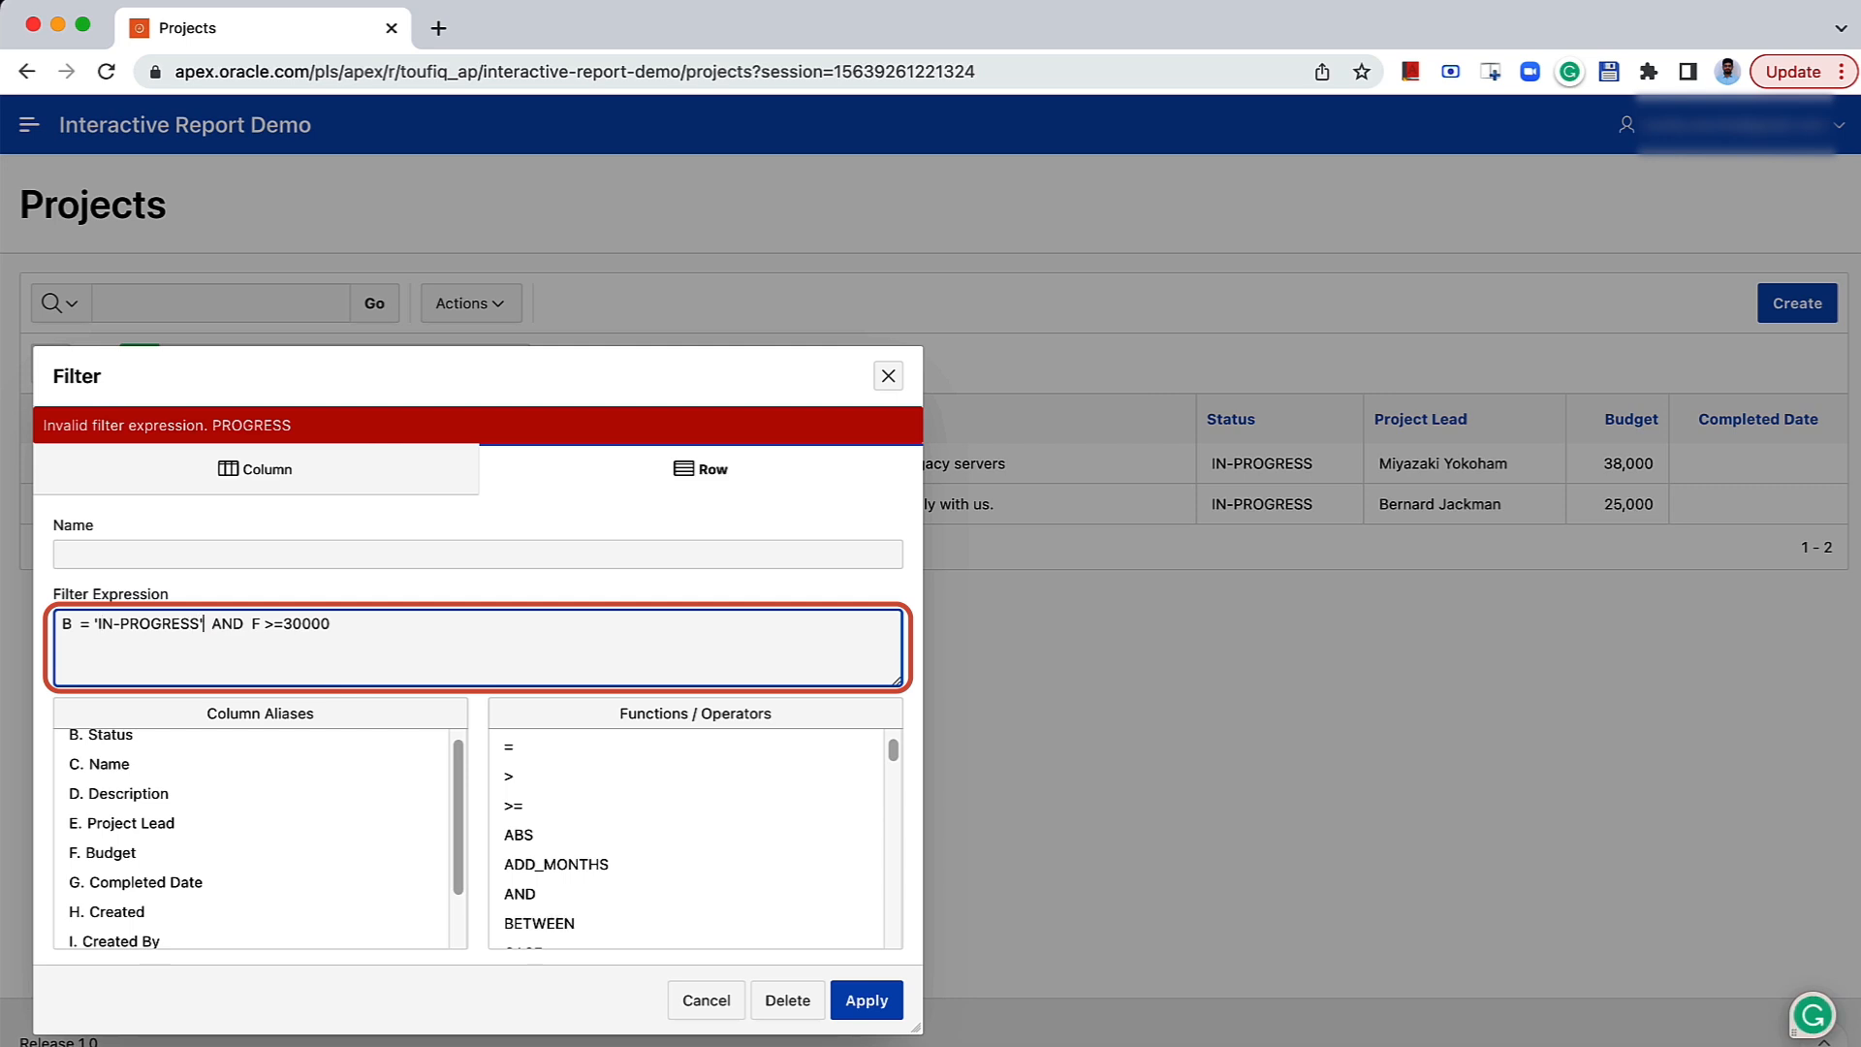
left_click(894, 1019)
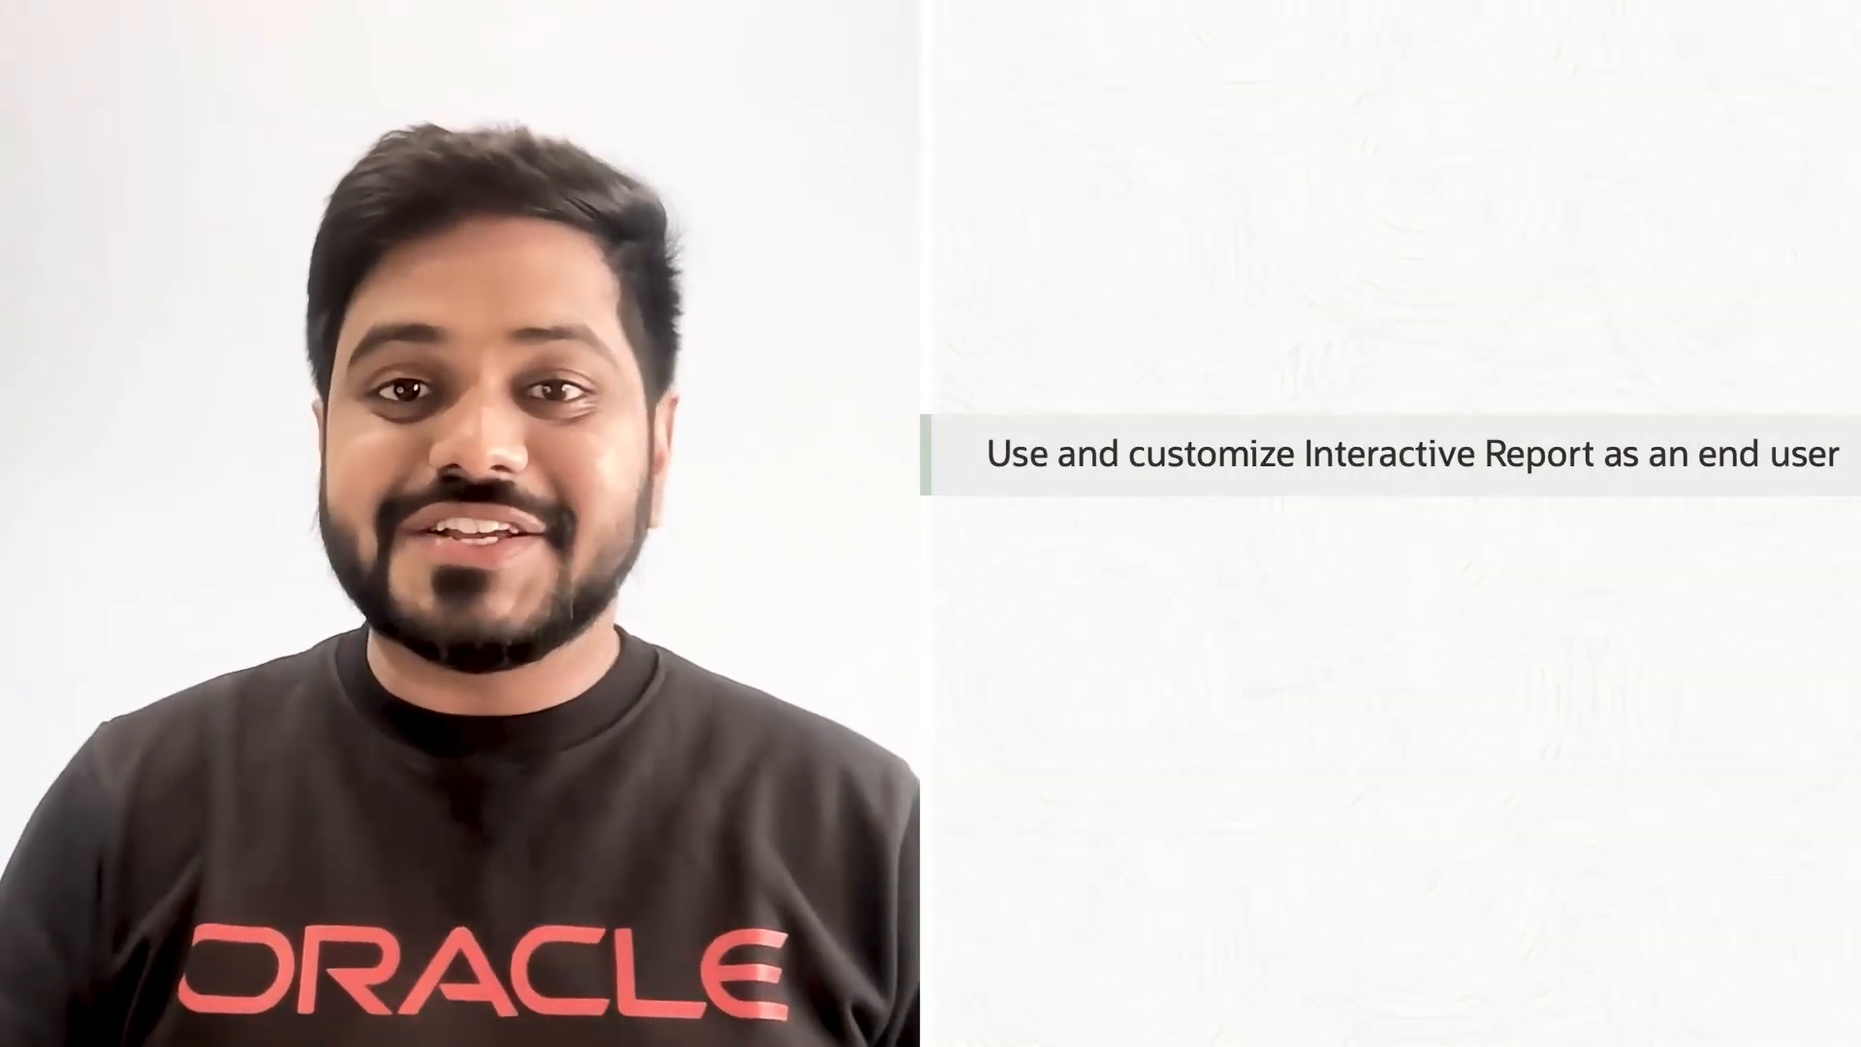
Open the lesson Customizing Interactive Reports as an End User - Part 2 and play it in full screen.
mouse_move(1396, 894)
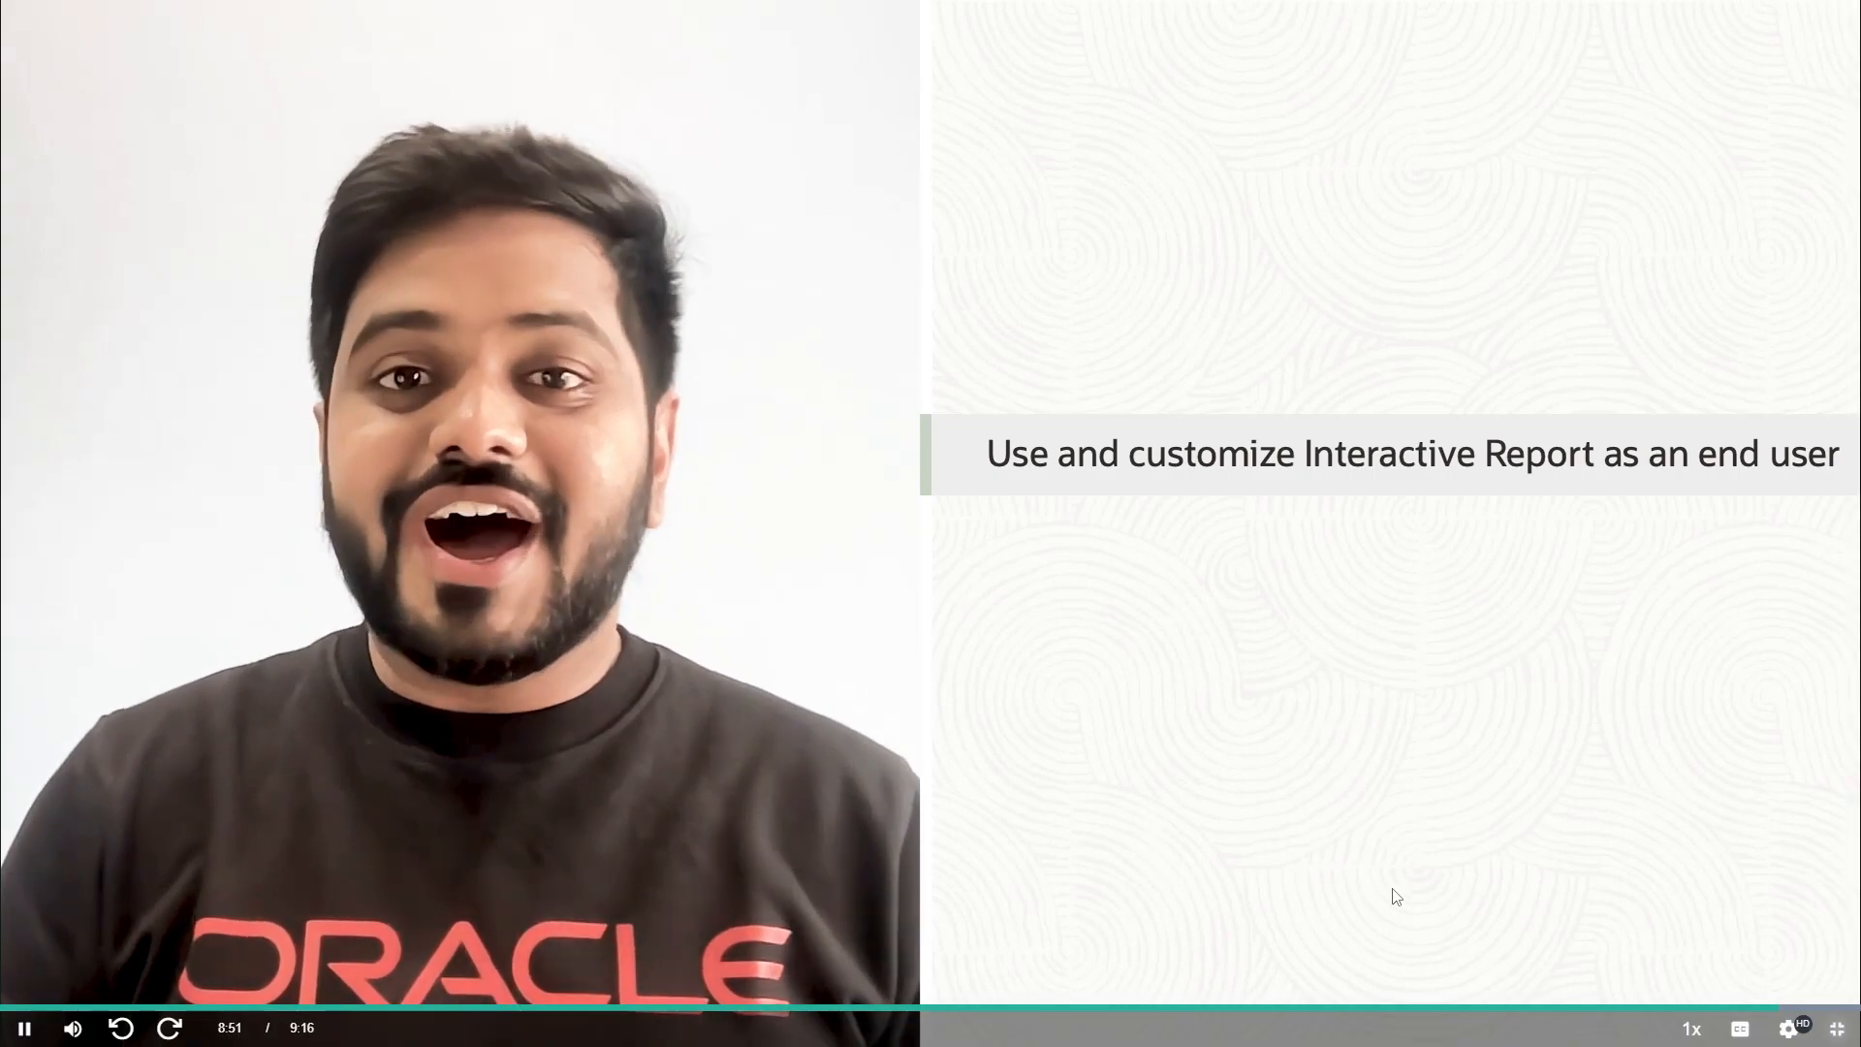
left_click(1837, 1028)
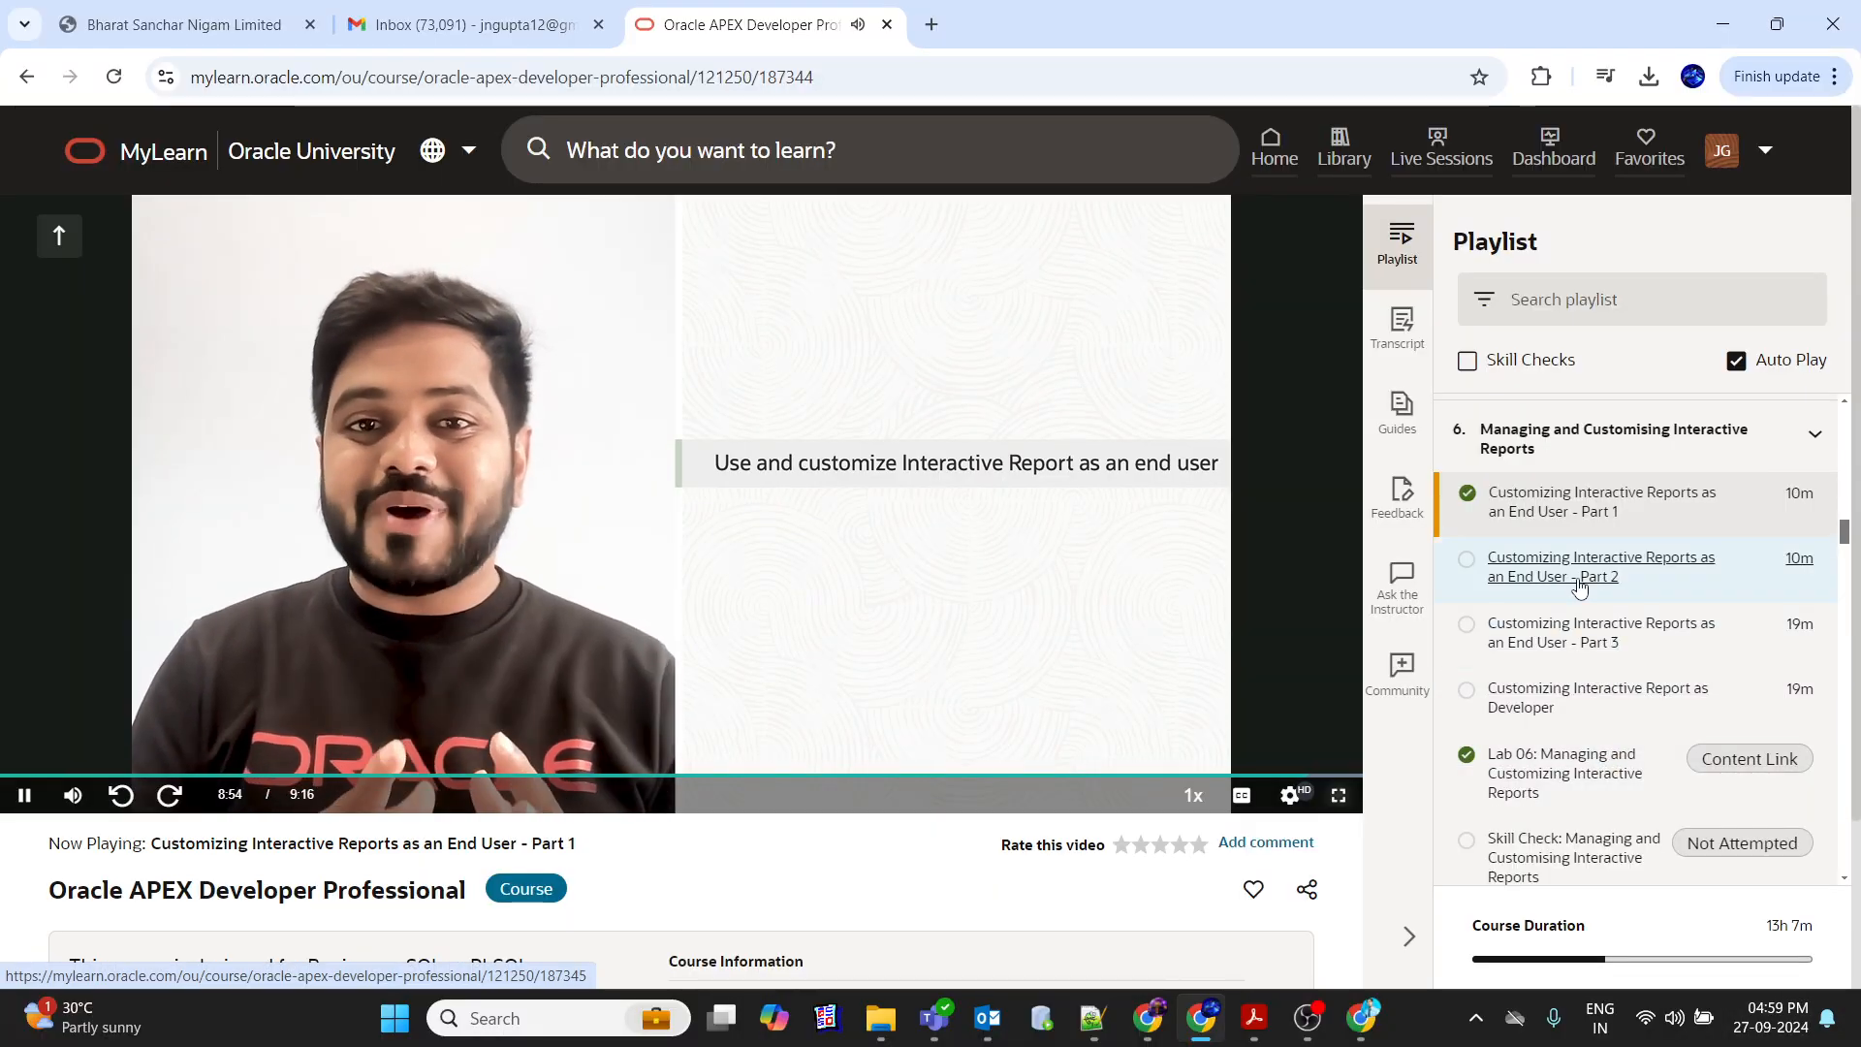
left_click(1547, 578)
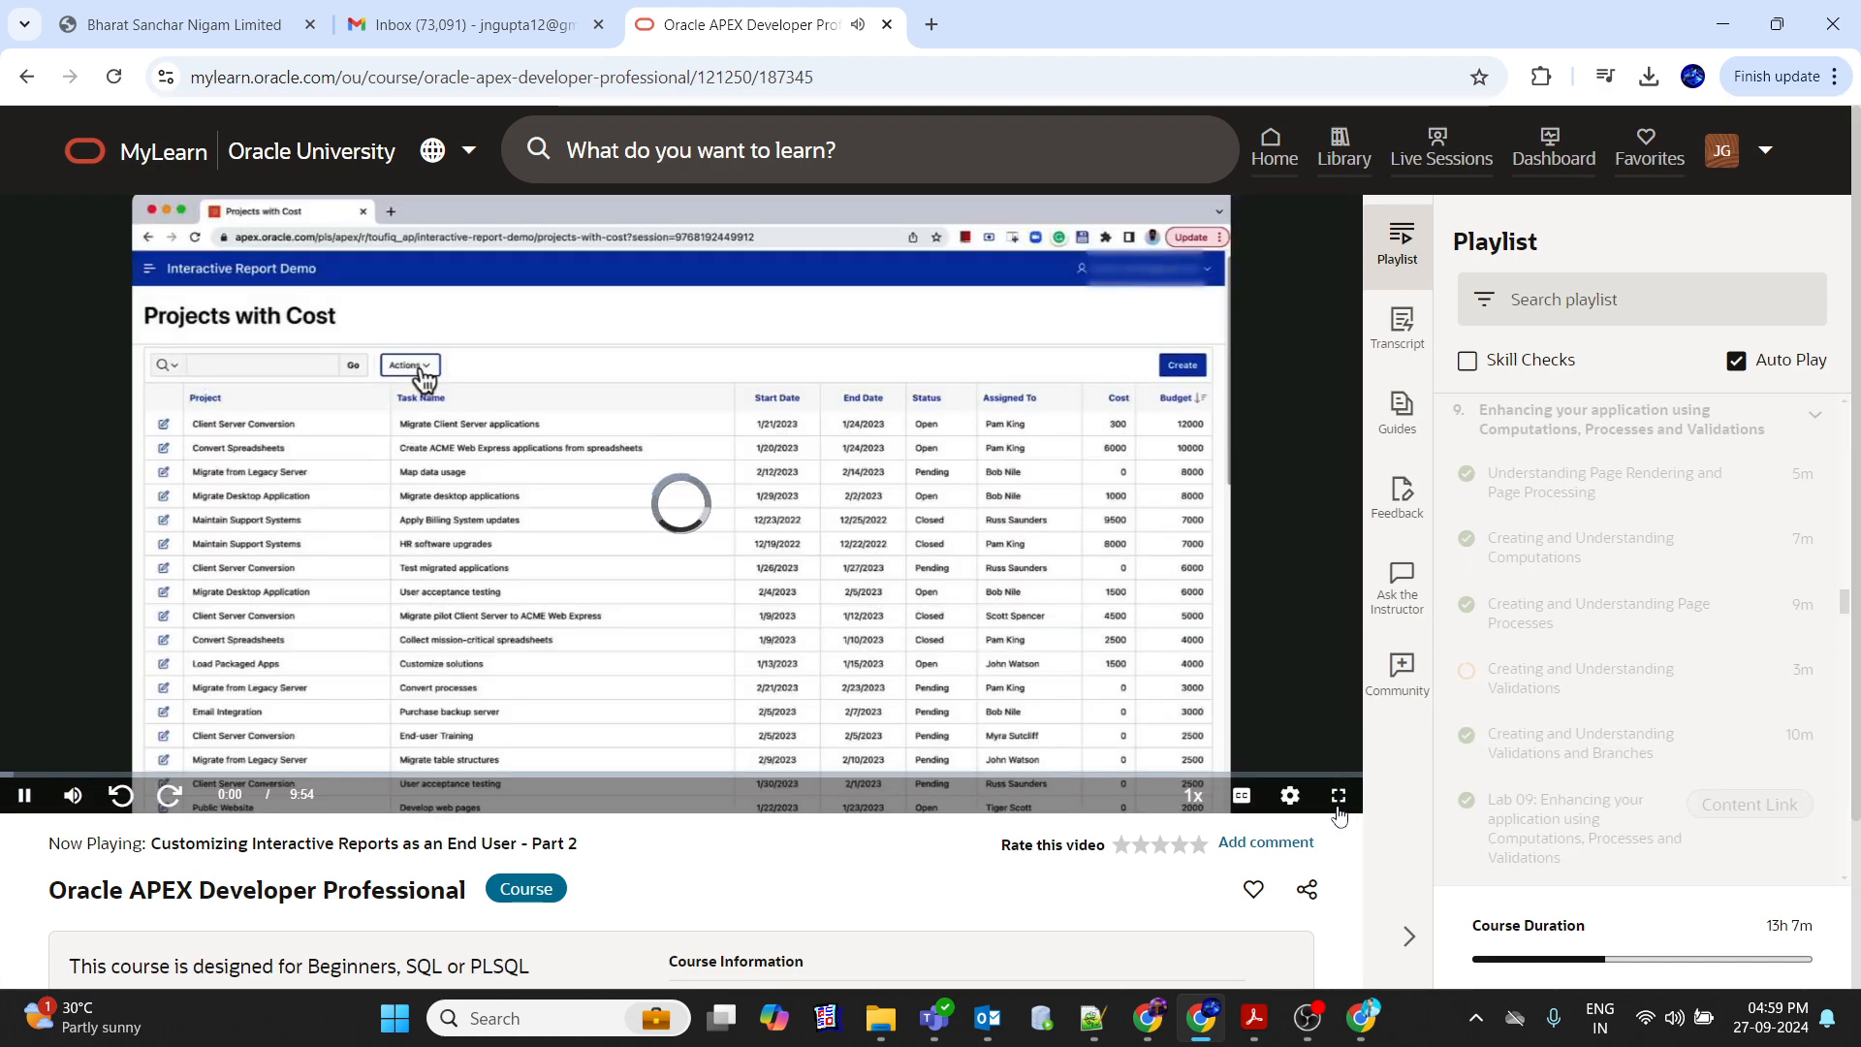
left_click(1338, 795)
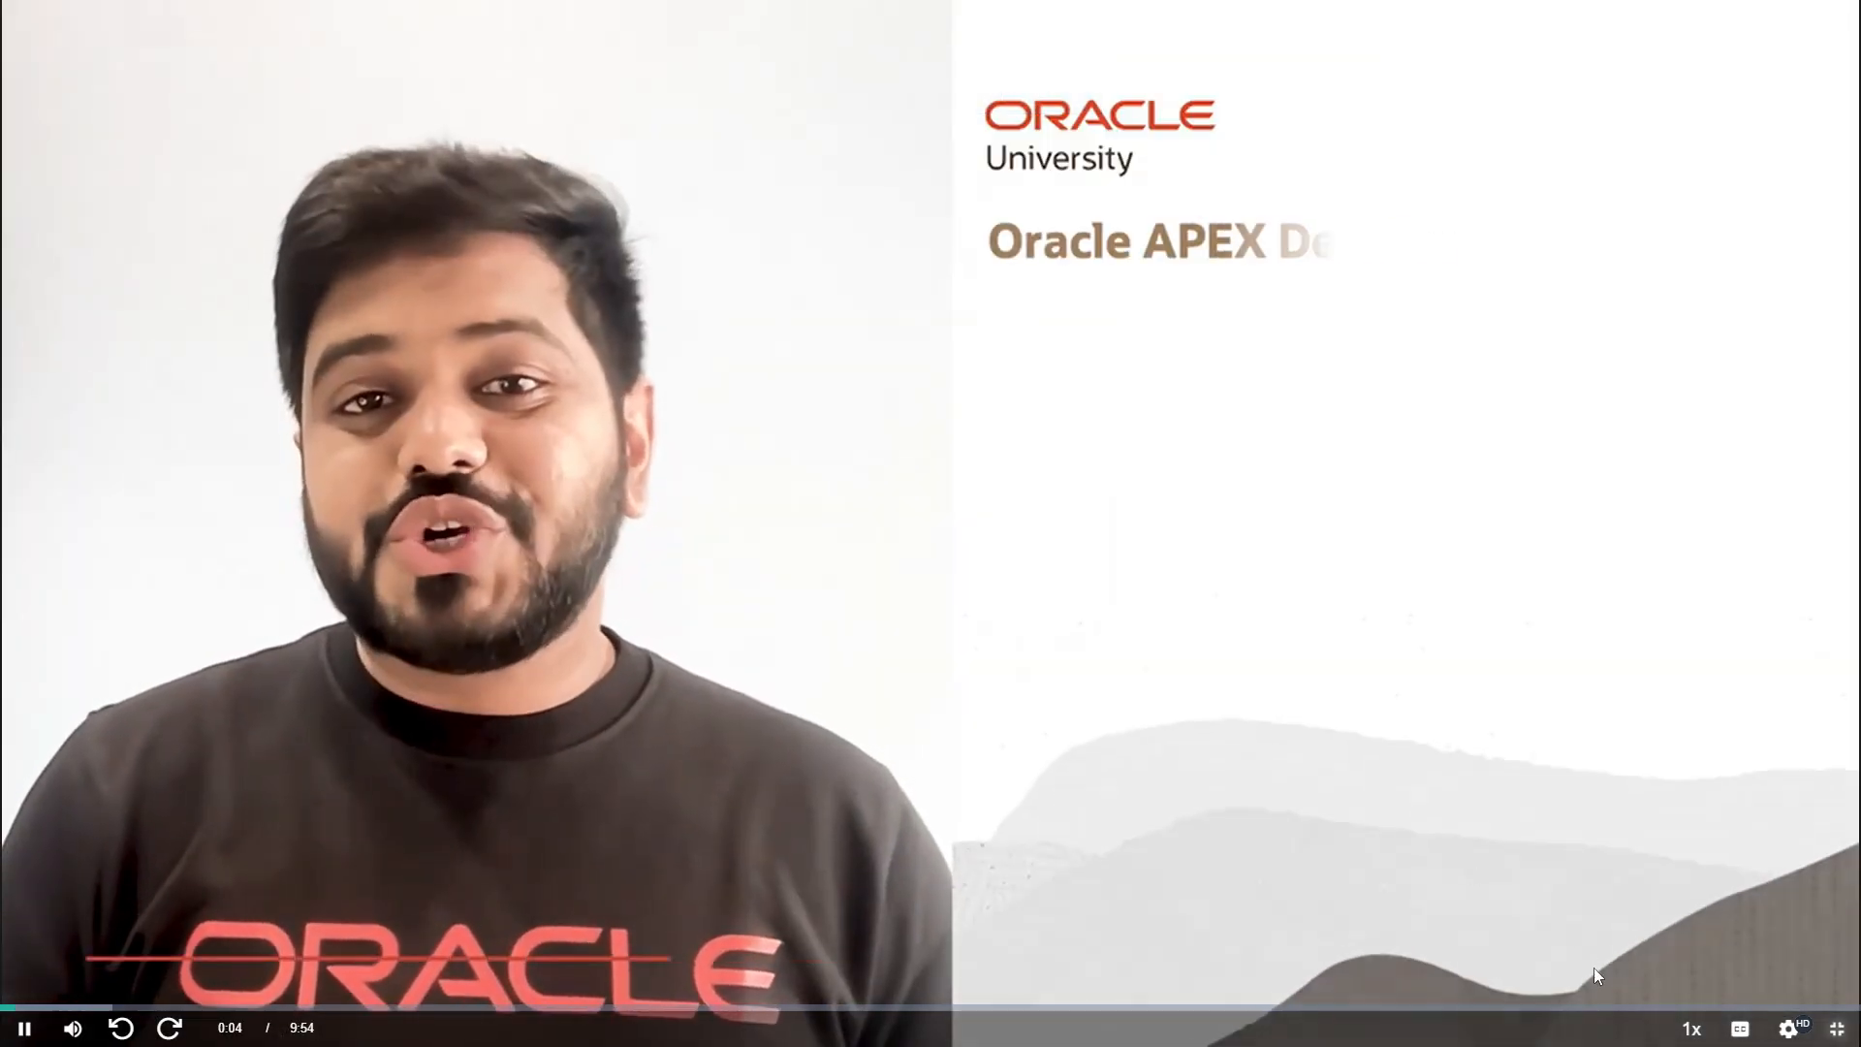
mouse_move(1789, 1029)
left_click(1767, 825)
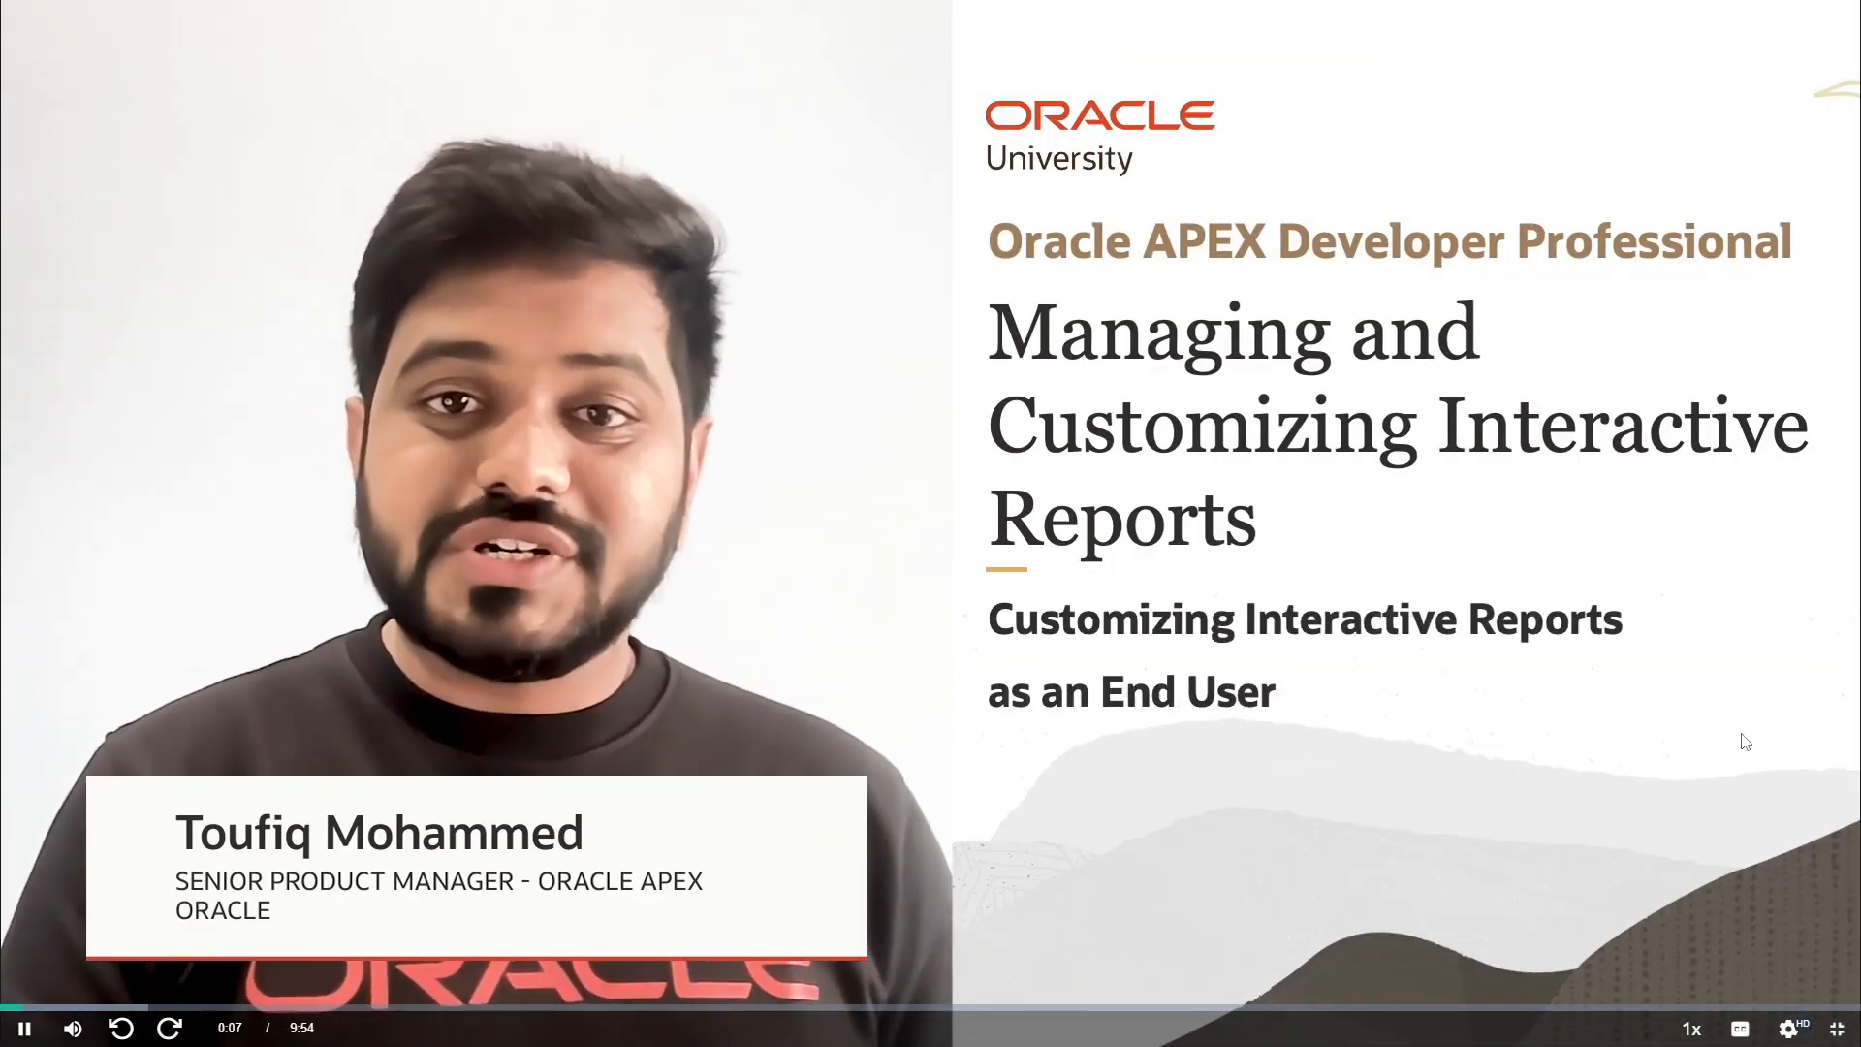
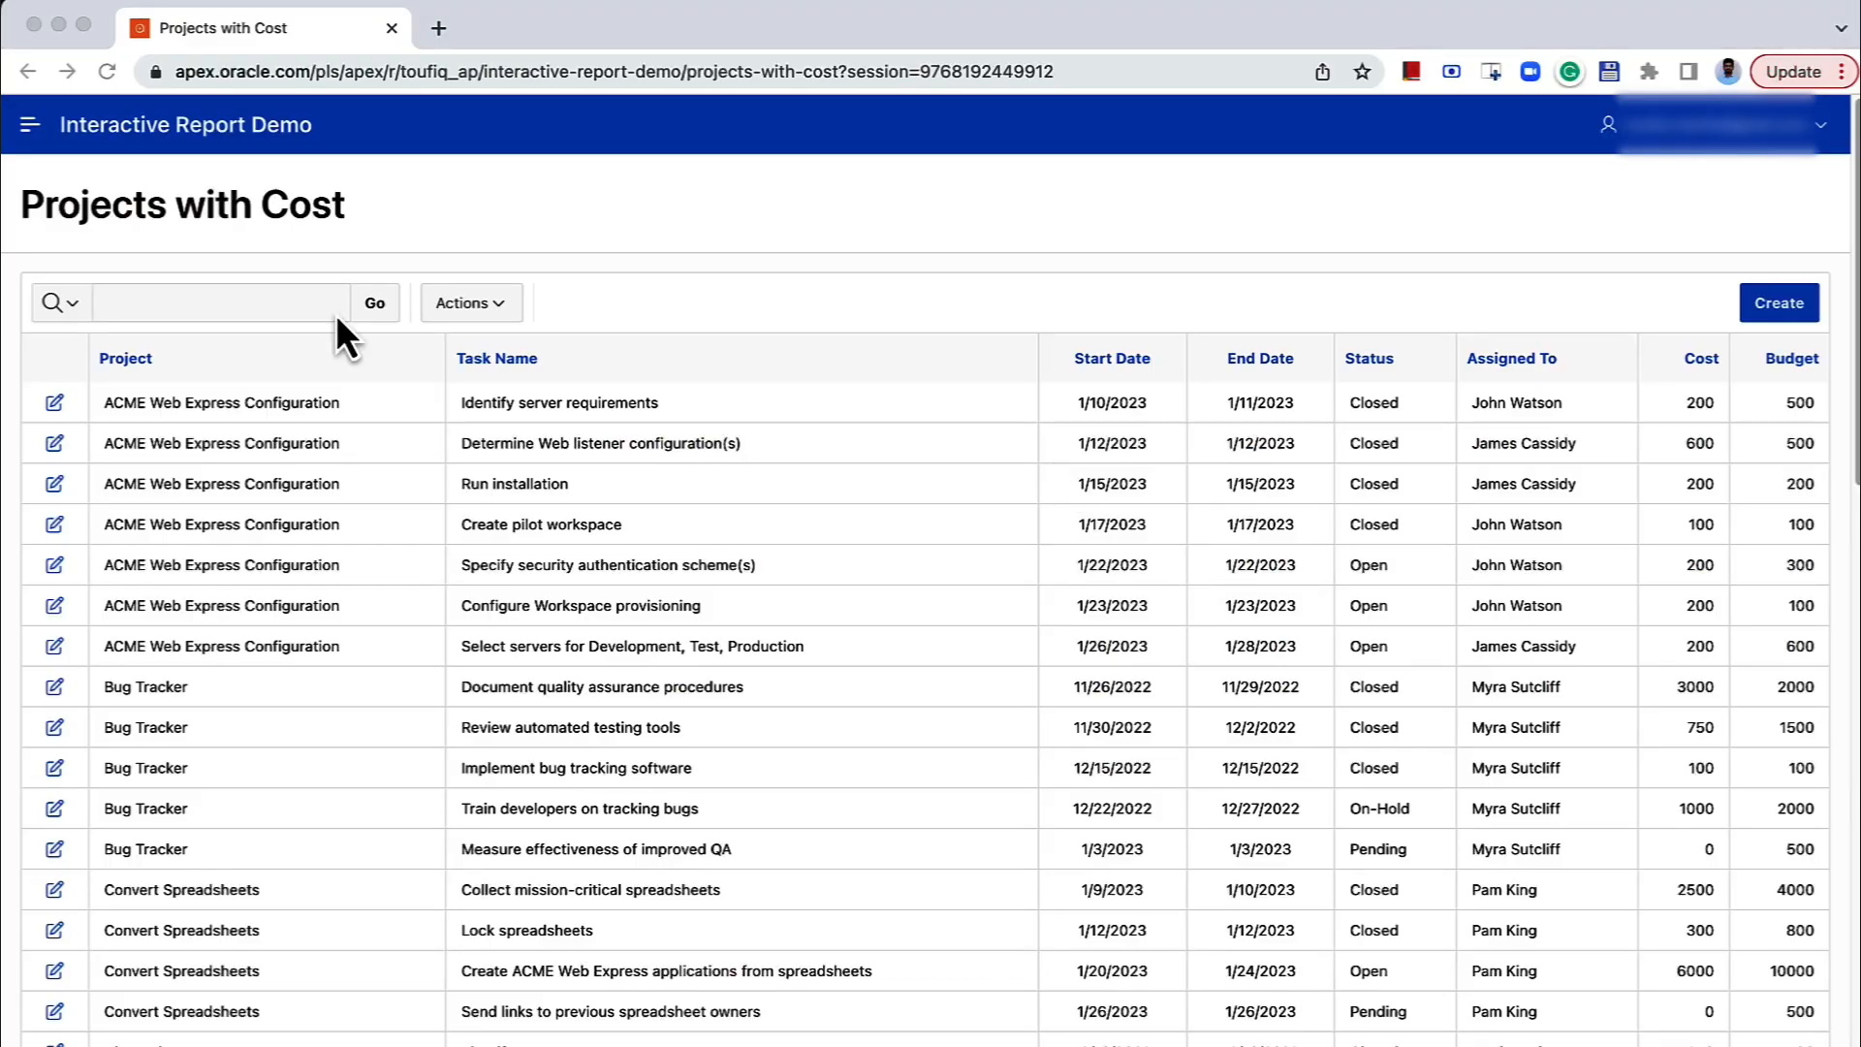
Set the first sort level of the Projects with Cost report to Budget, Descending, with Default null sorting.
left_click(477, 308)
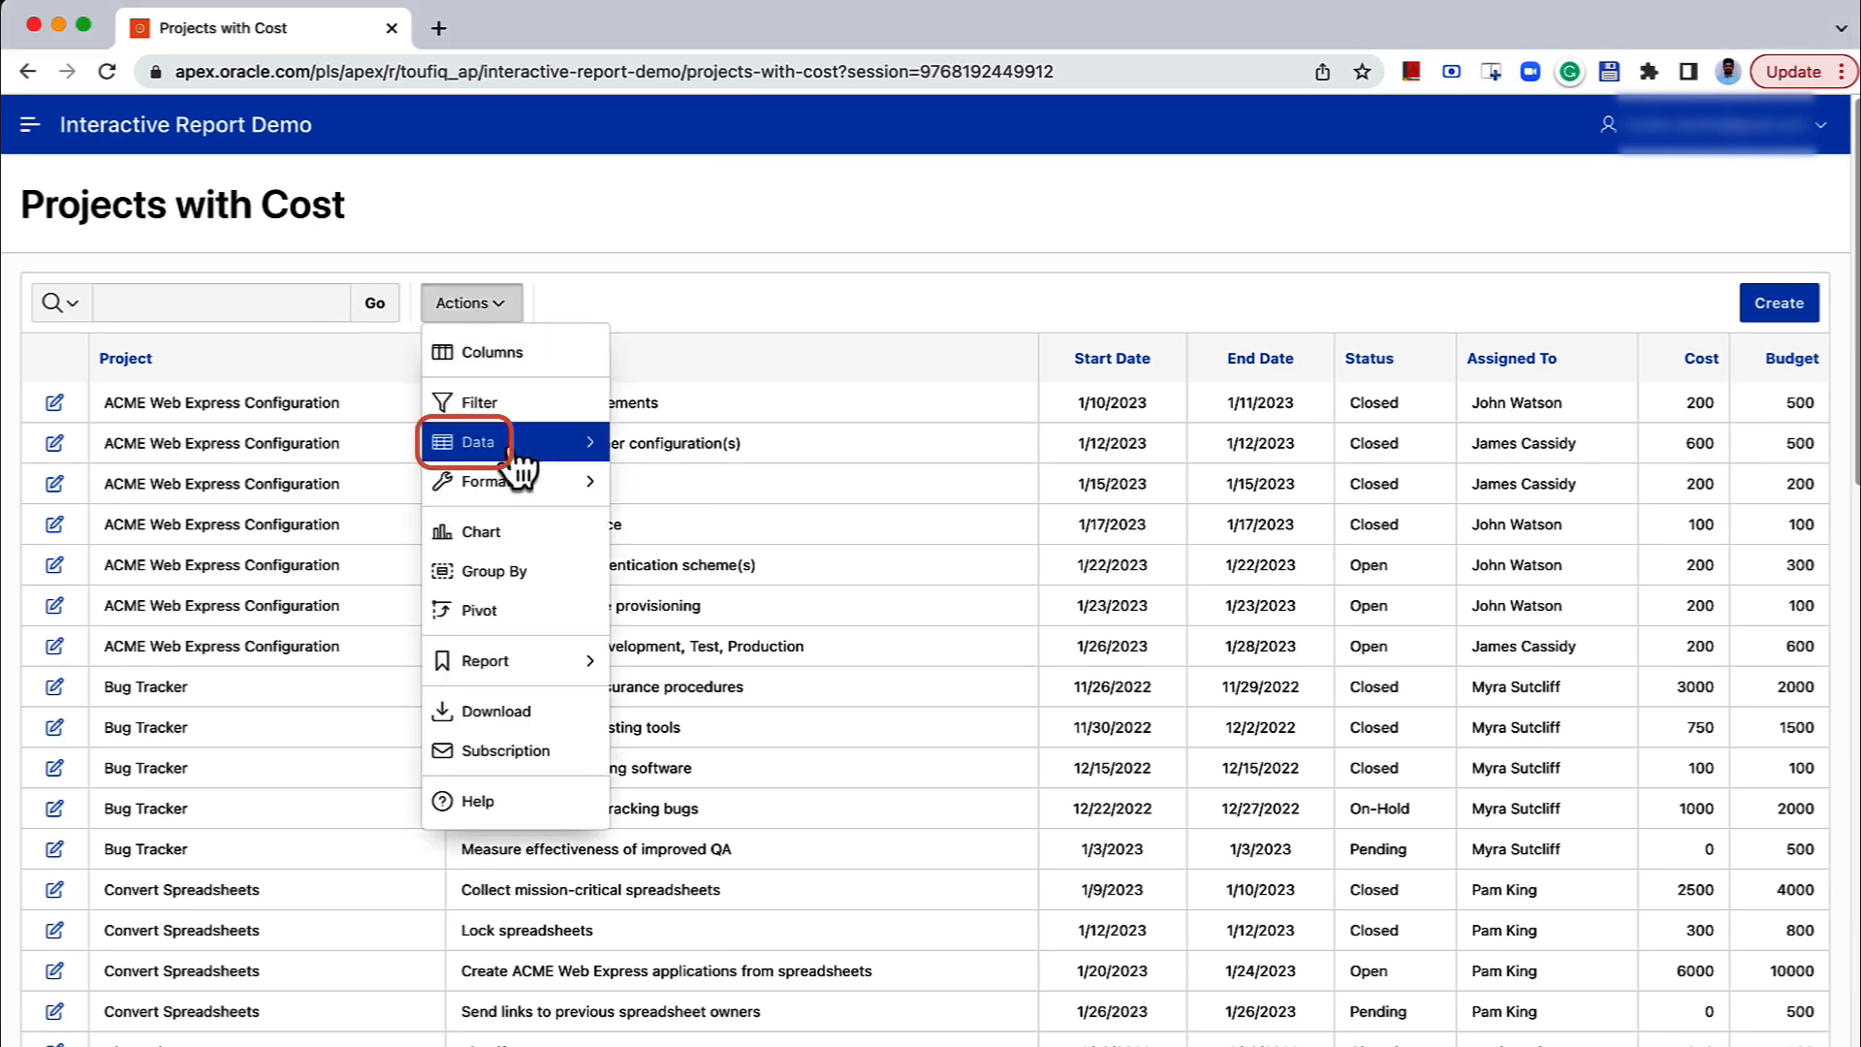
mouse_move(520, 470)
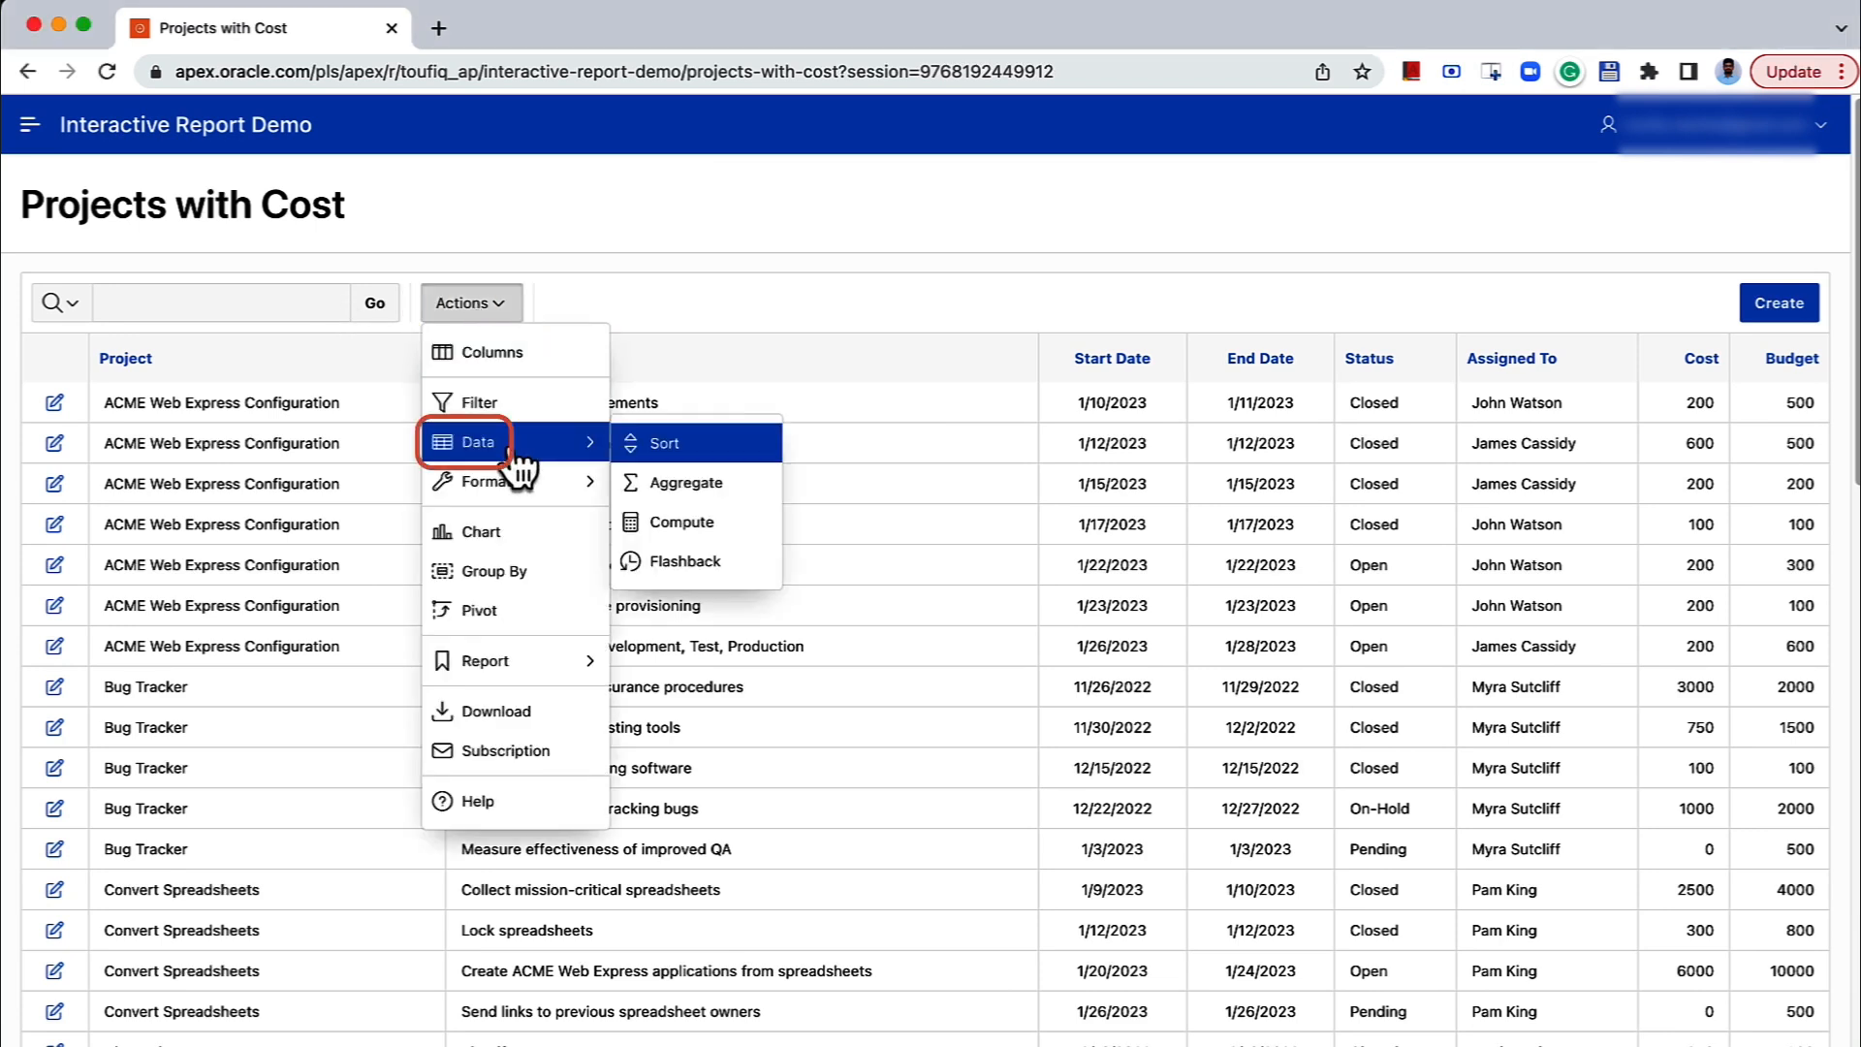
left_click(690, 456)
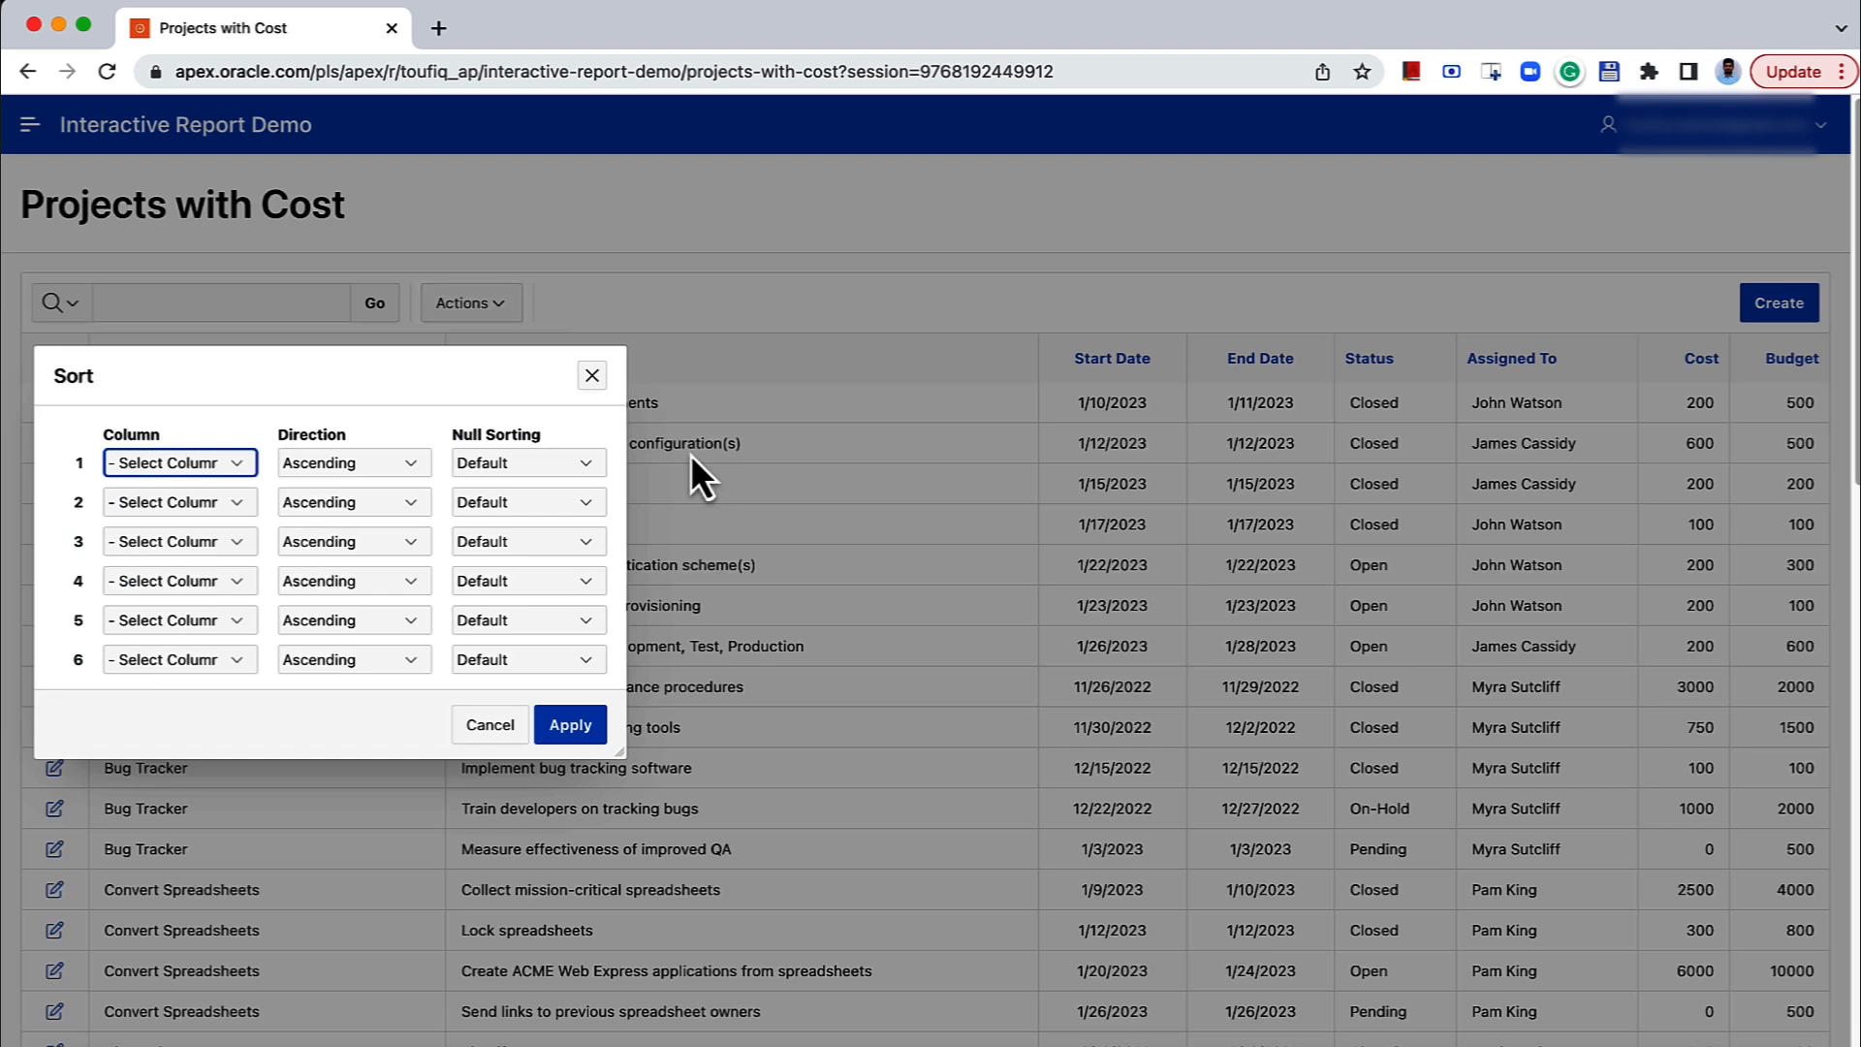
left_click(200, 461)
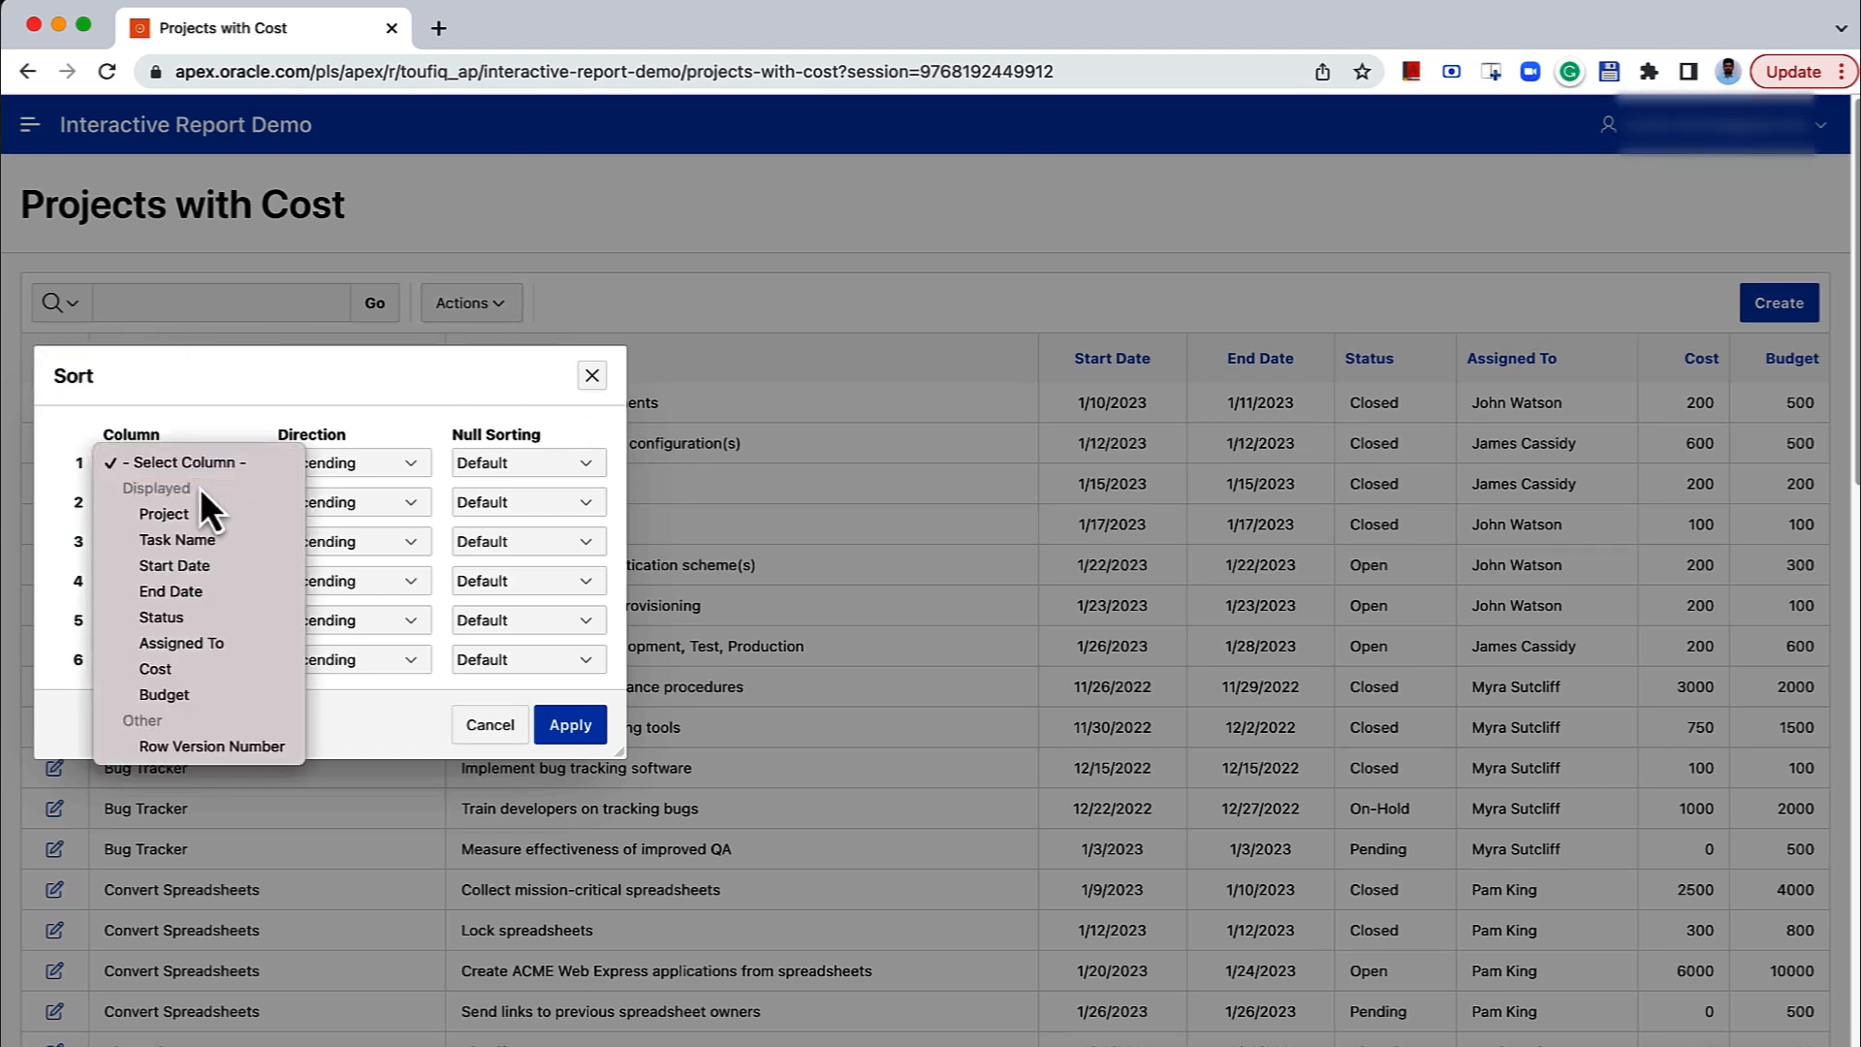
left_click(204, 694)
left_click(338, 466)
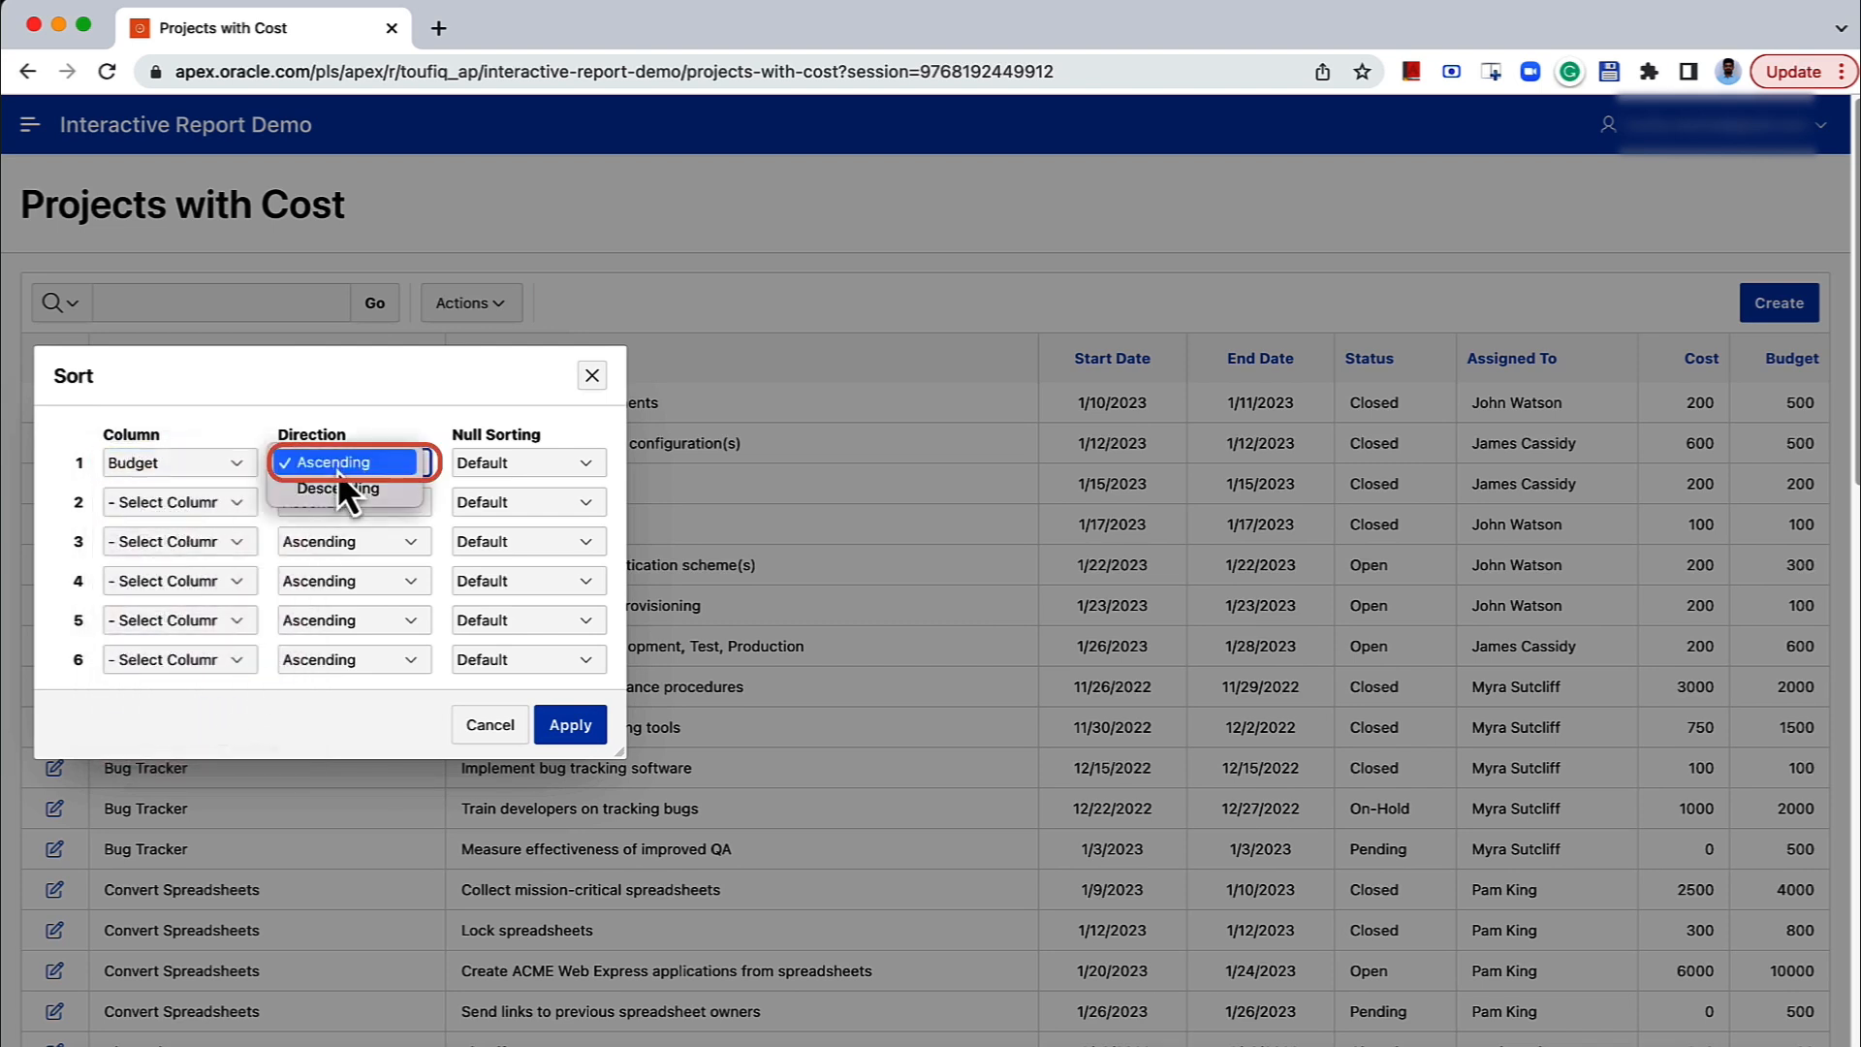
left_click(339, 485)
left_click(524, 461)
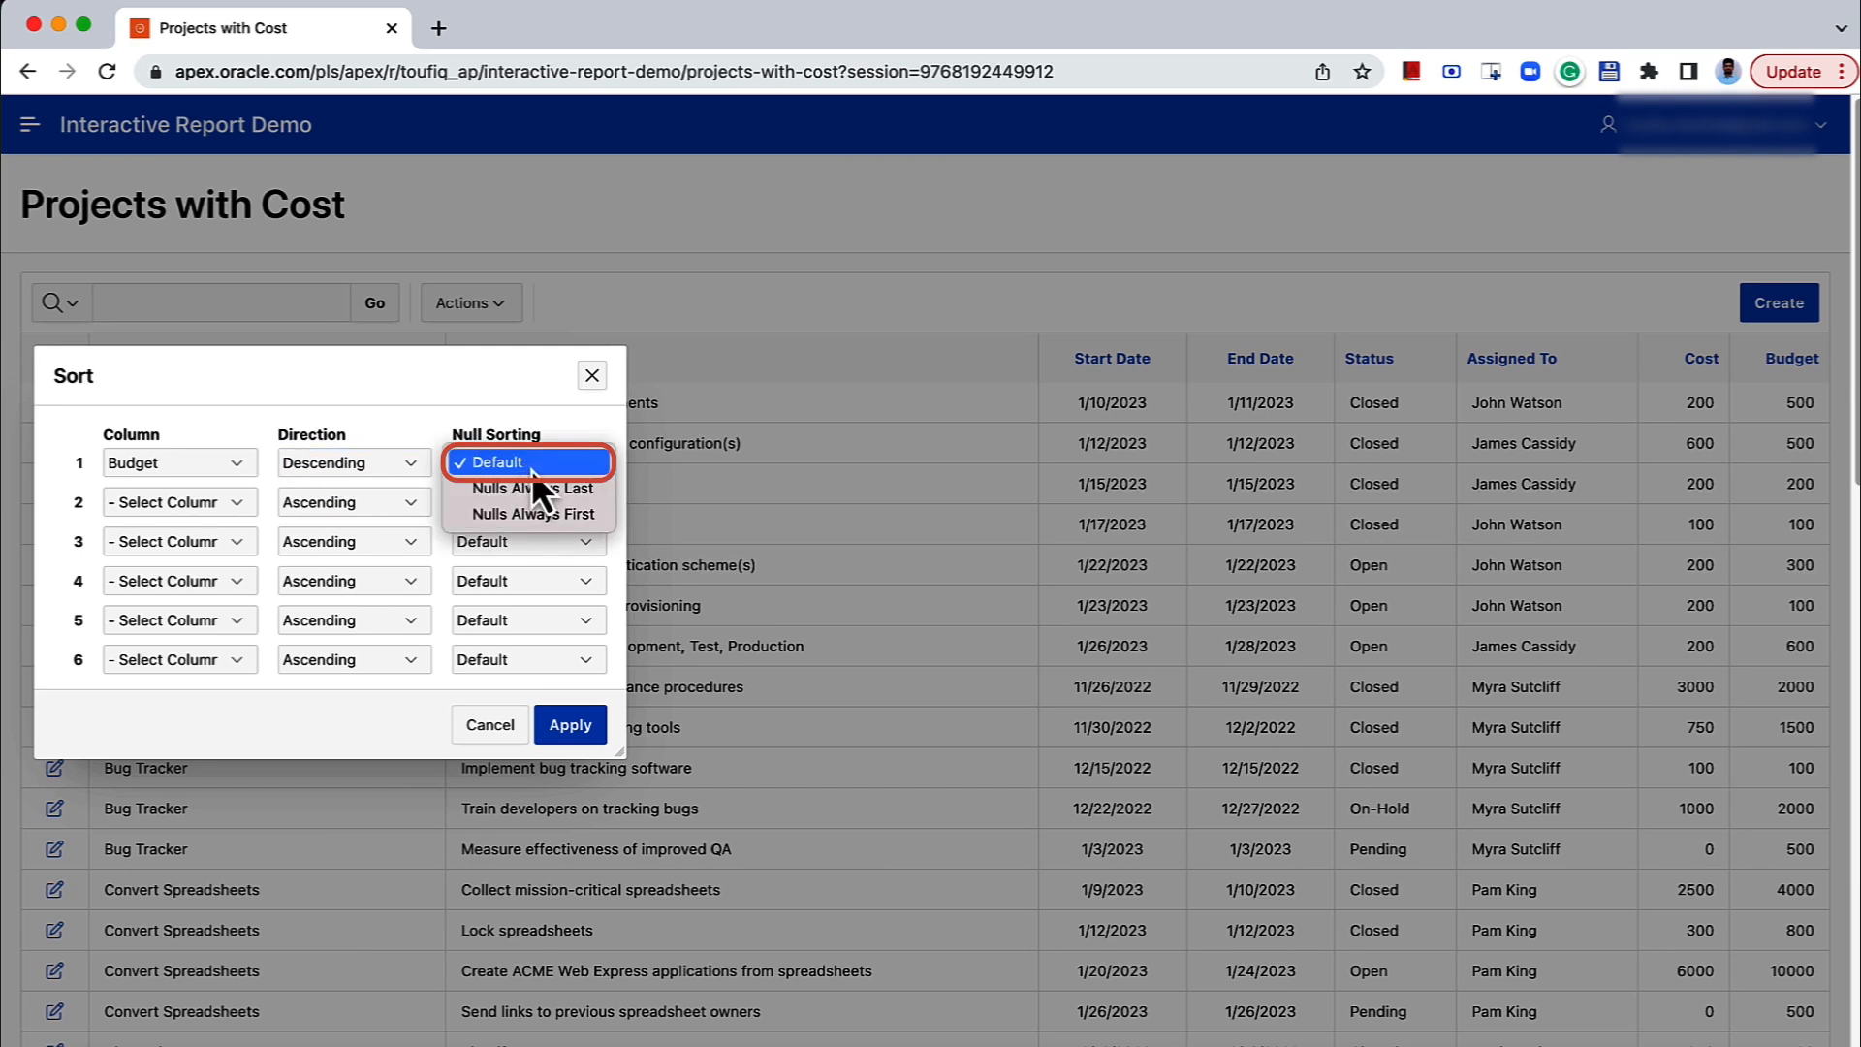
left_click(532, 463)
Add Task name in Ascending order as the second sort level and apply the sorting to the report.
left_click(233, 504)
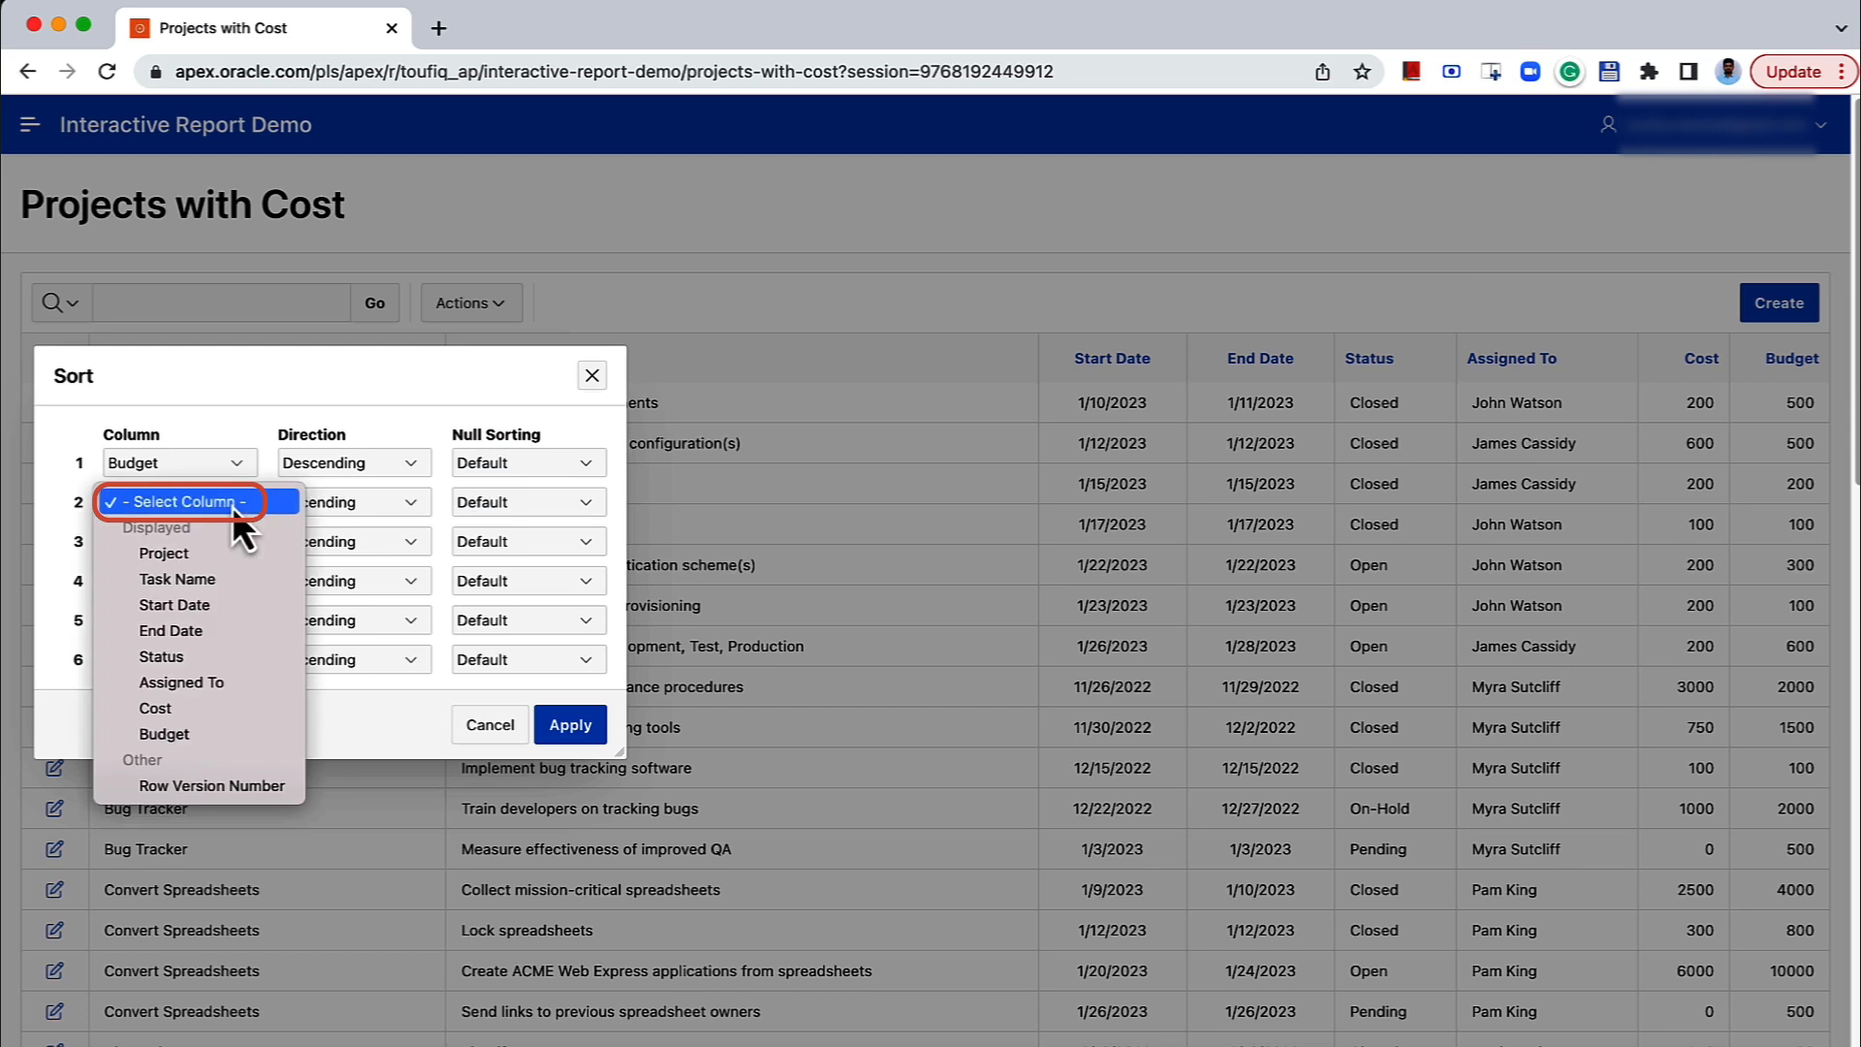
left_click(192, 574)
left_click(299, 504)
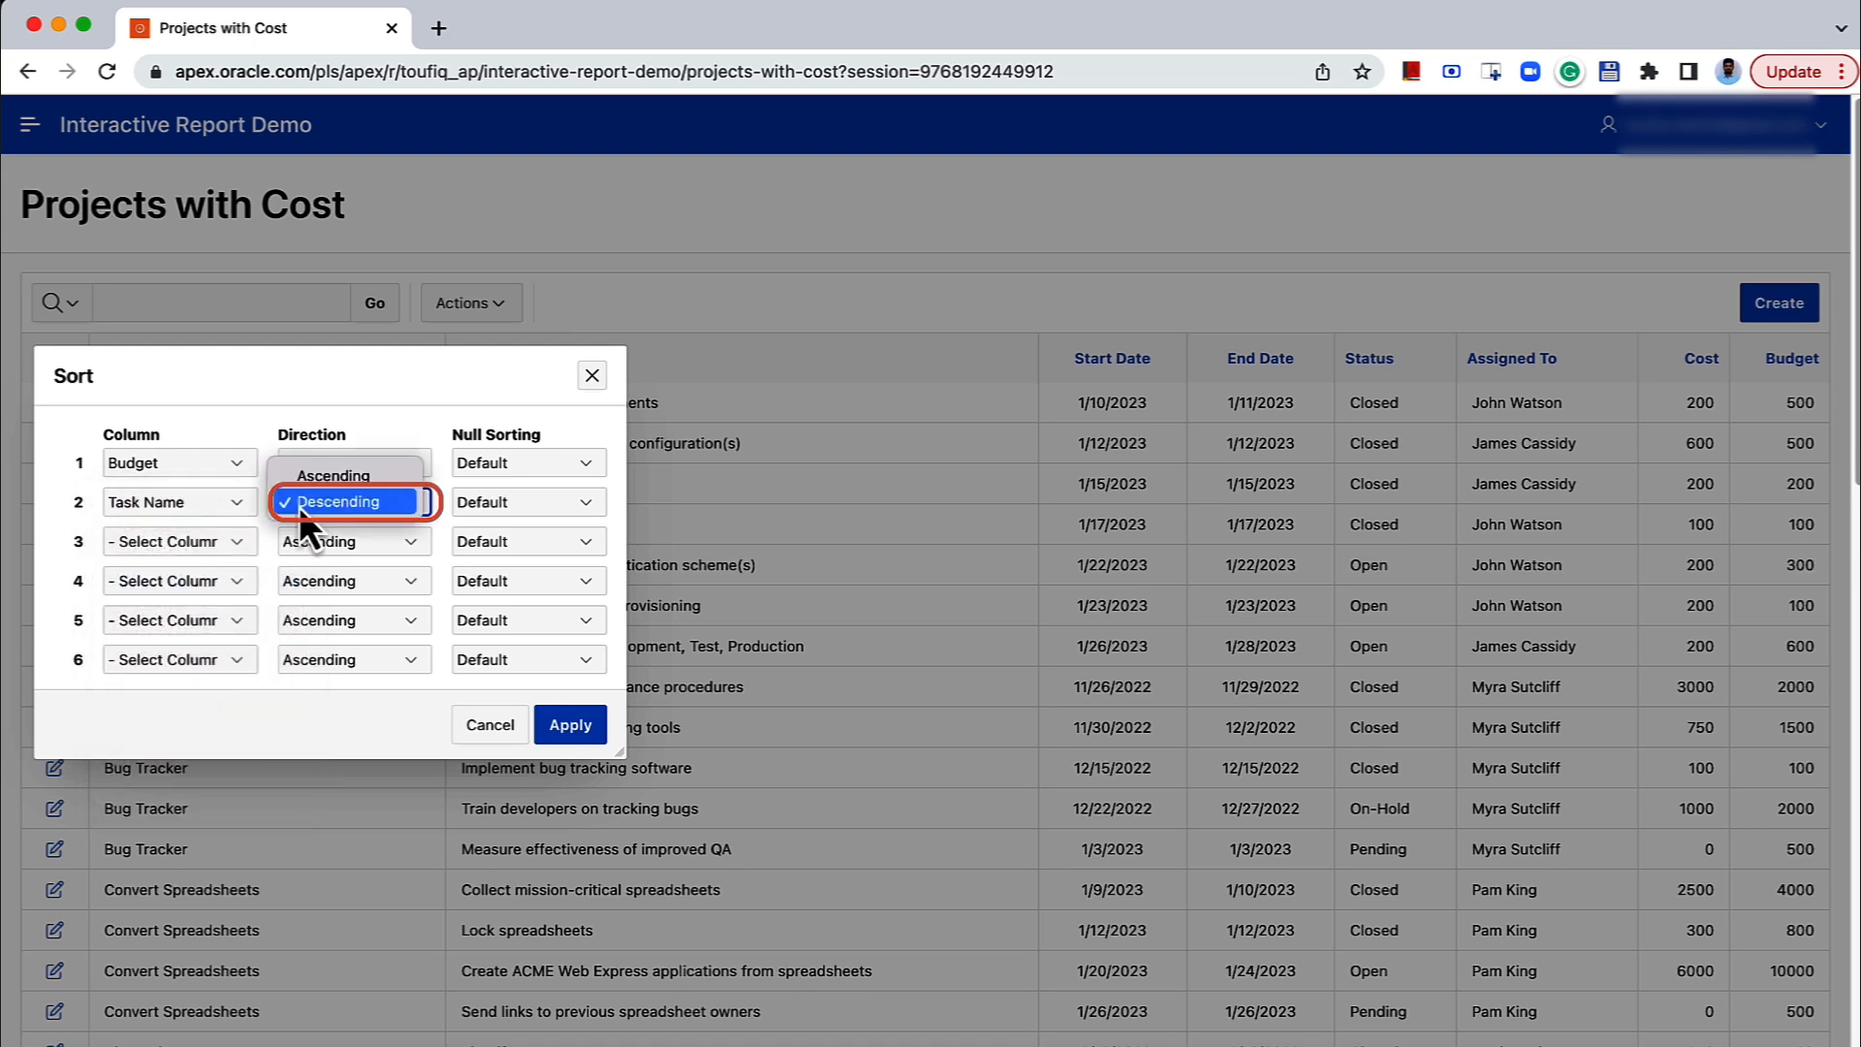
left_click(306, 478)
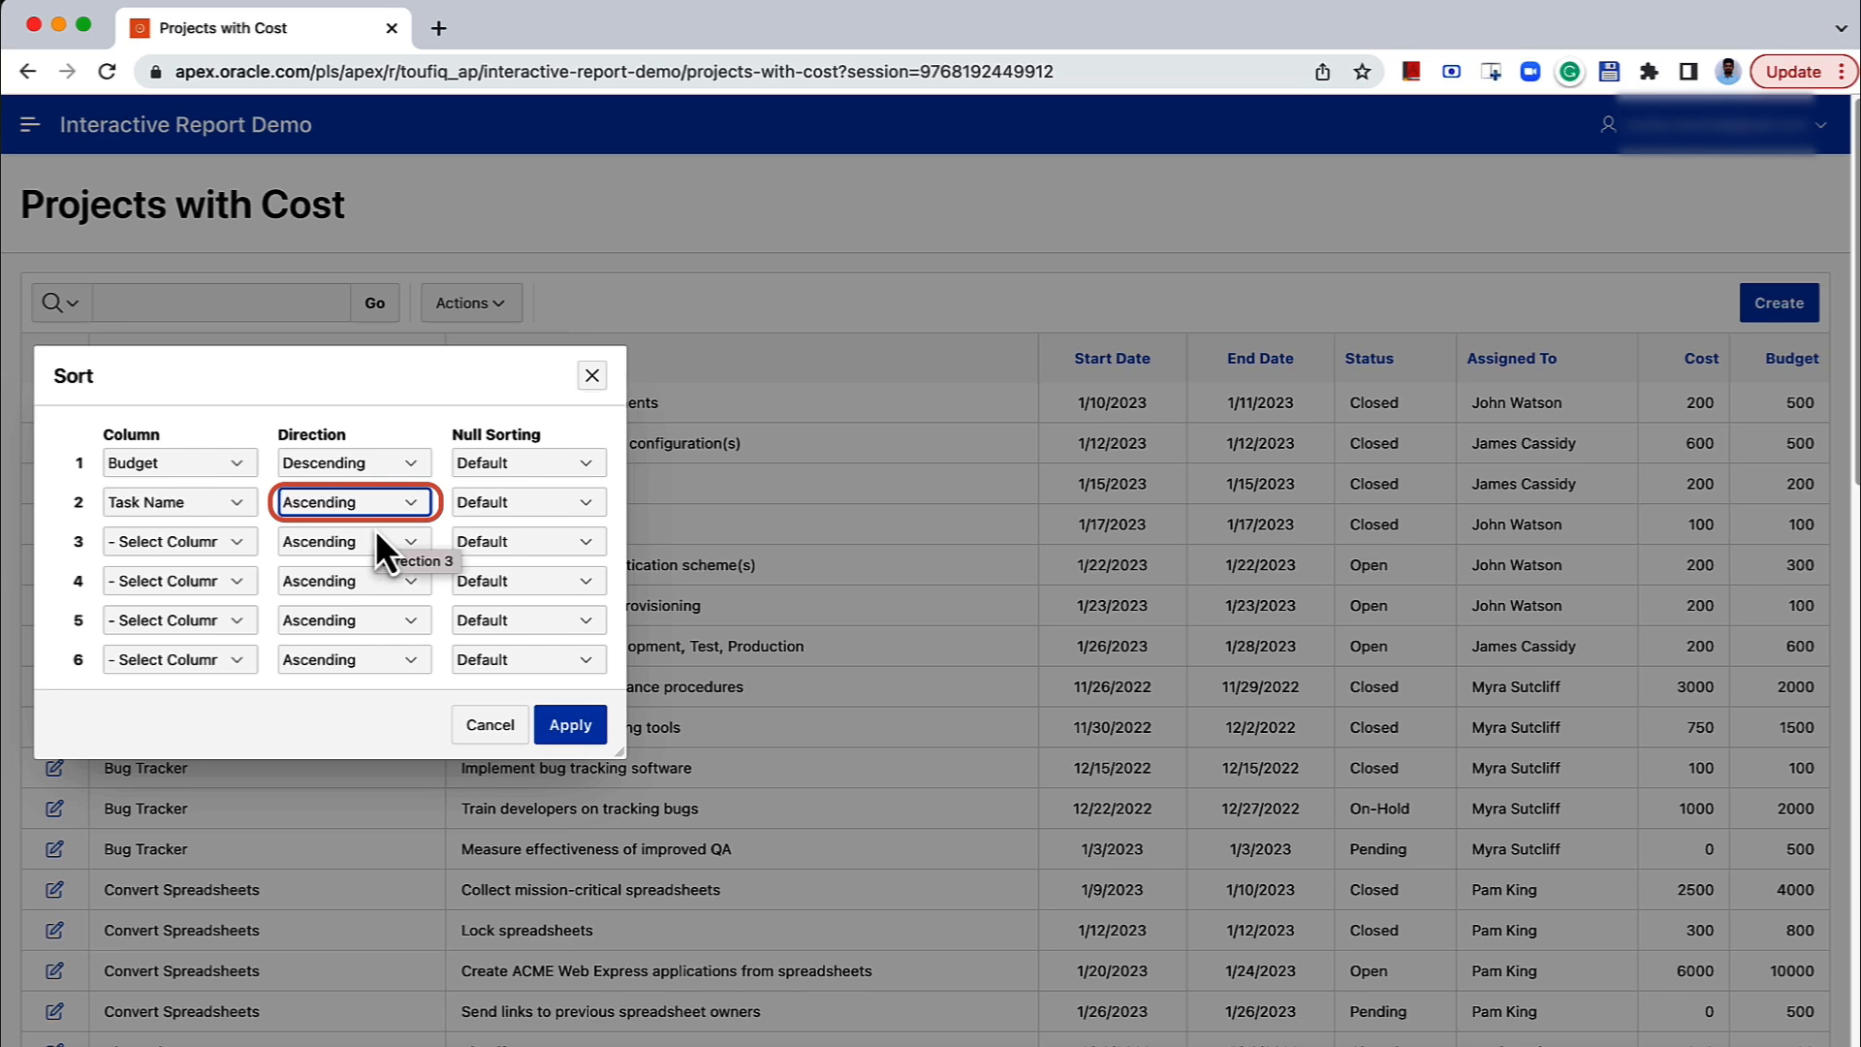
left_click(568, 723)
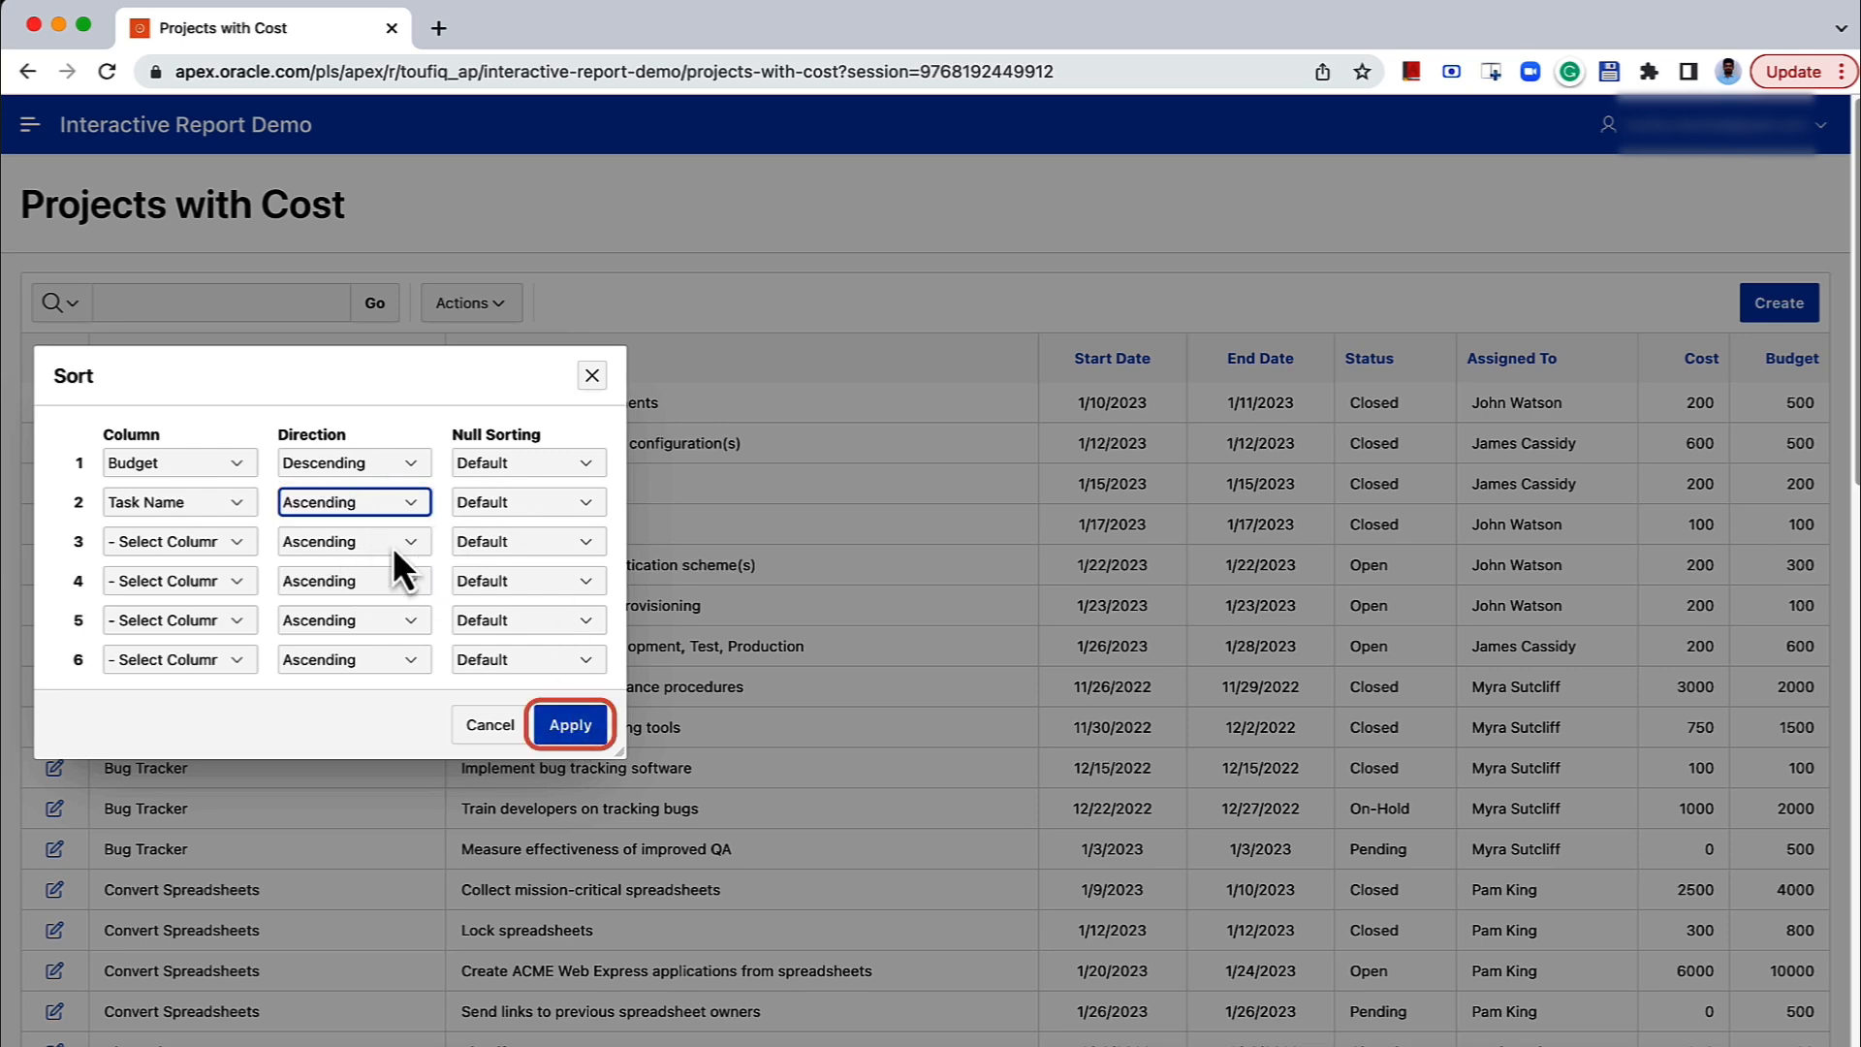
left_click(569, 725)
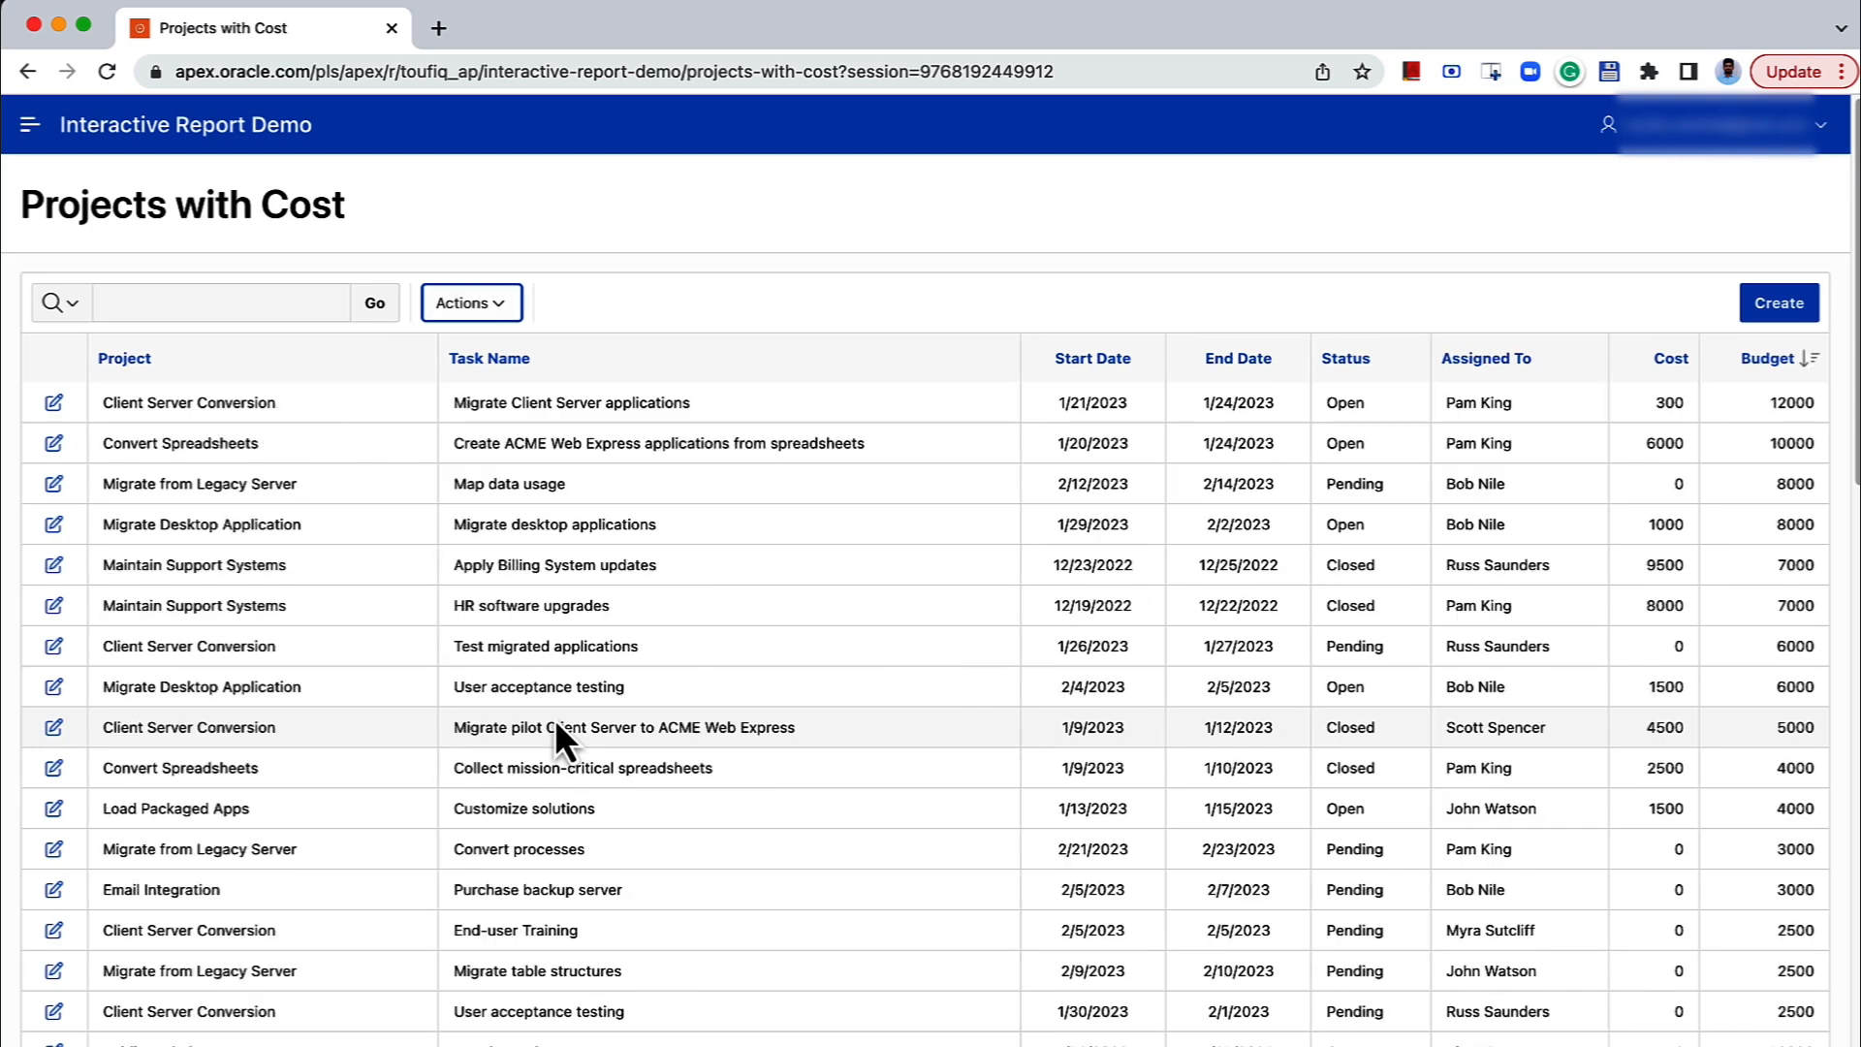
Add an enabled control break on the Assigned To column to the Projects with Cost report.
scroll(562, 713, "down", 1)
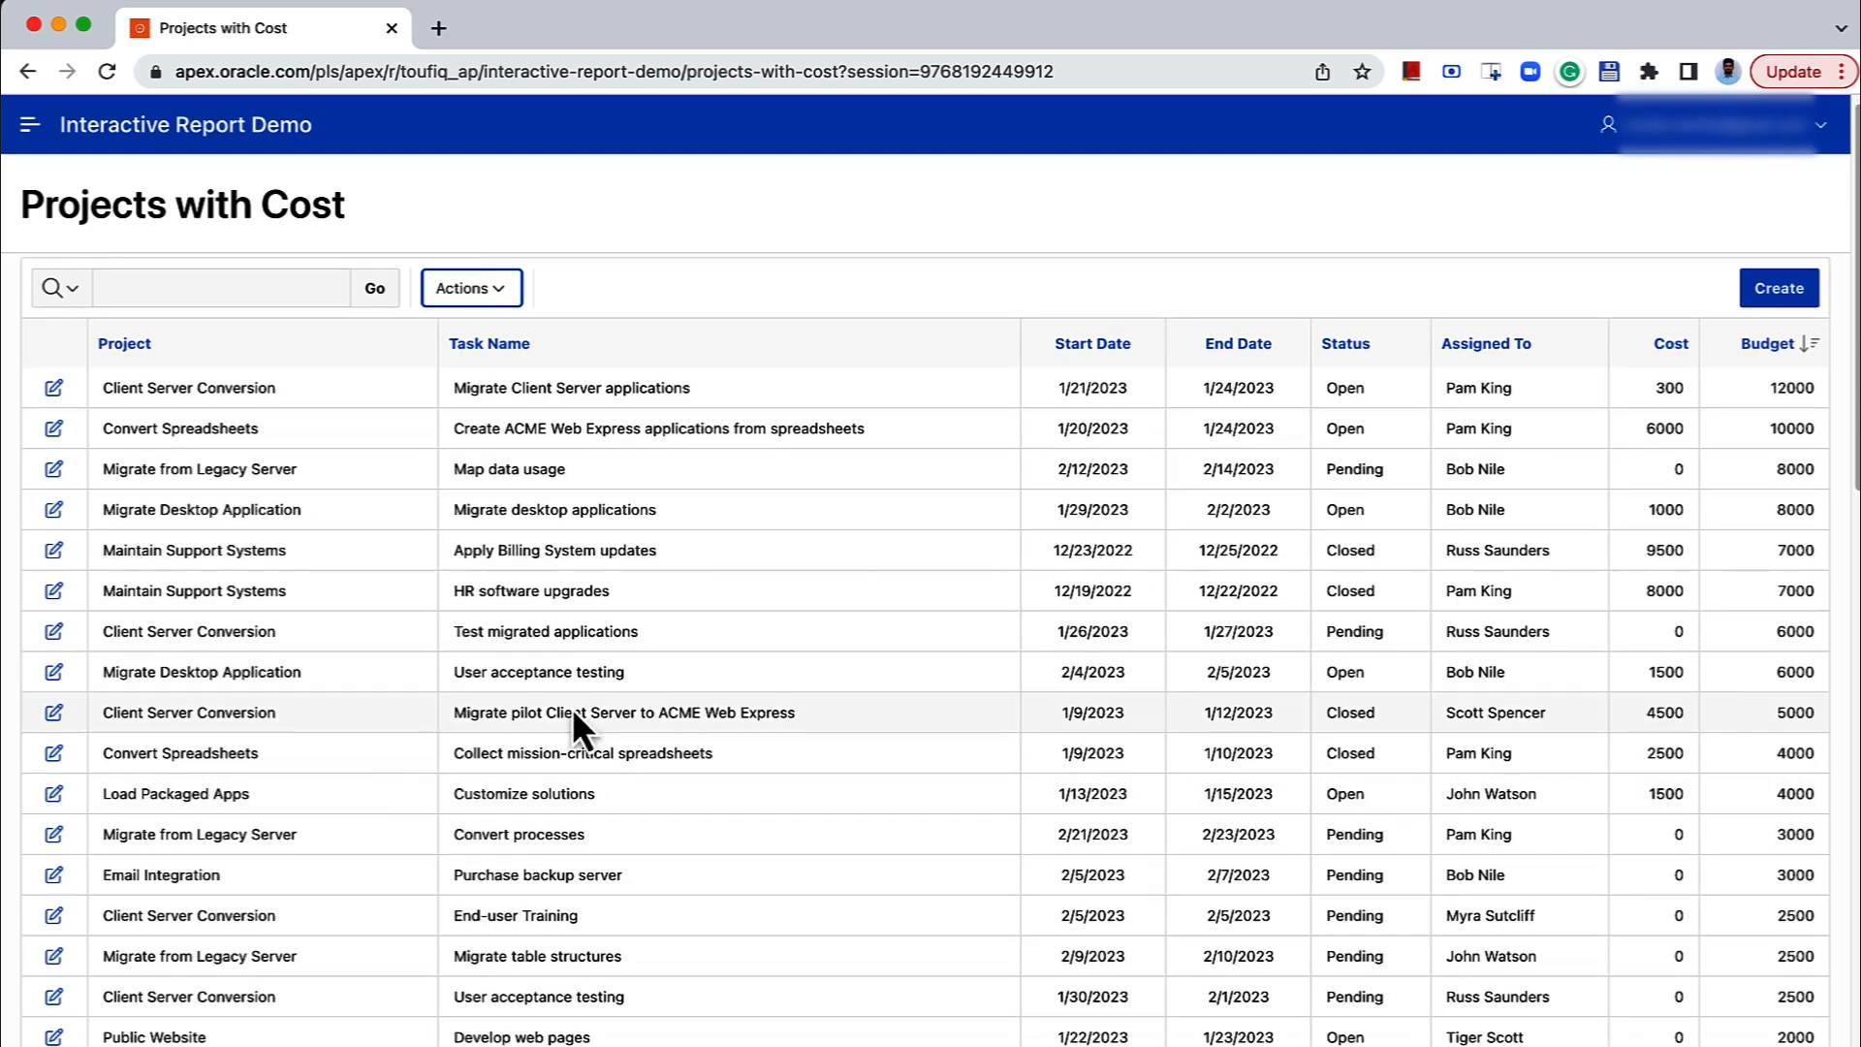
left_click(490, 294)
left_click(596, 290)
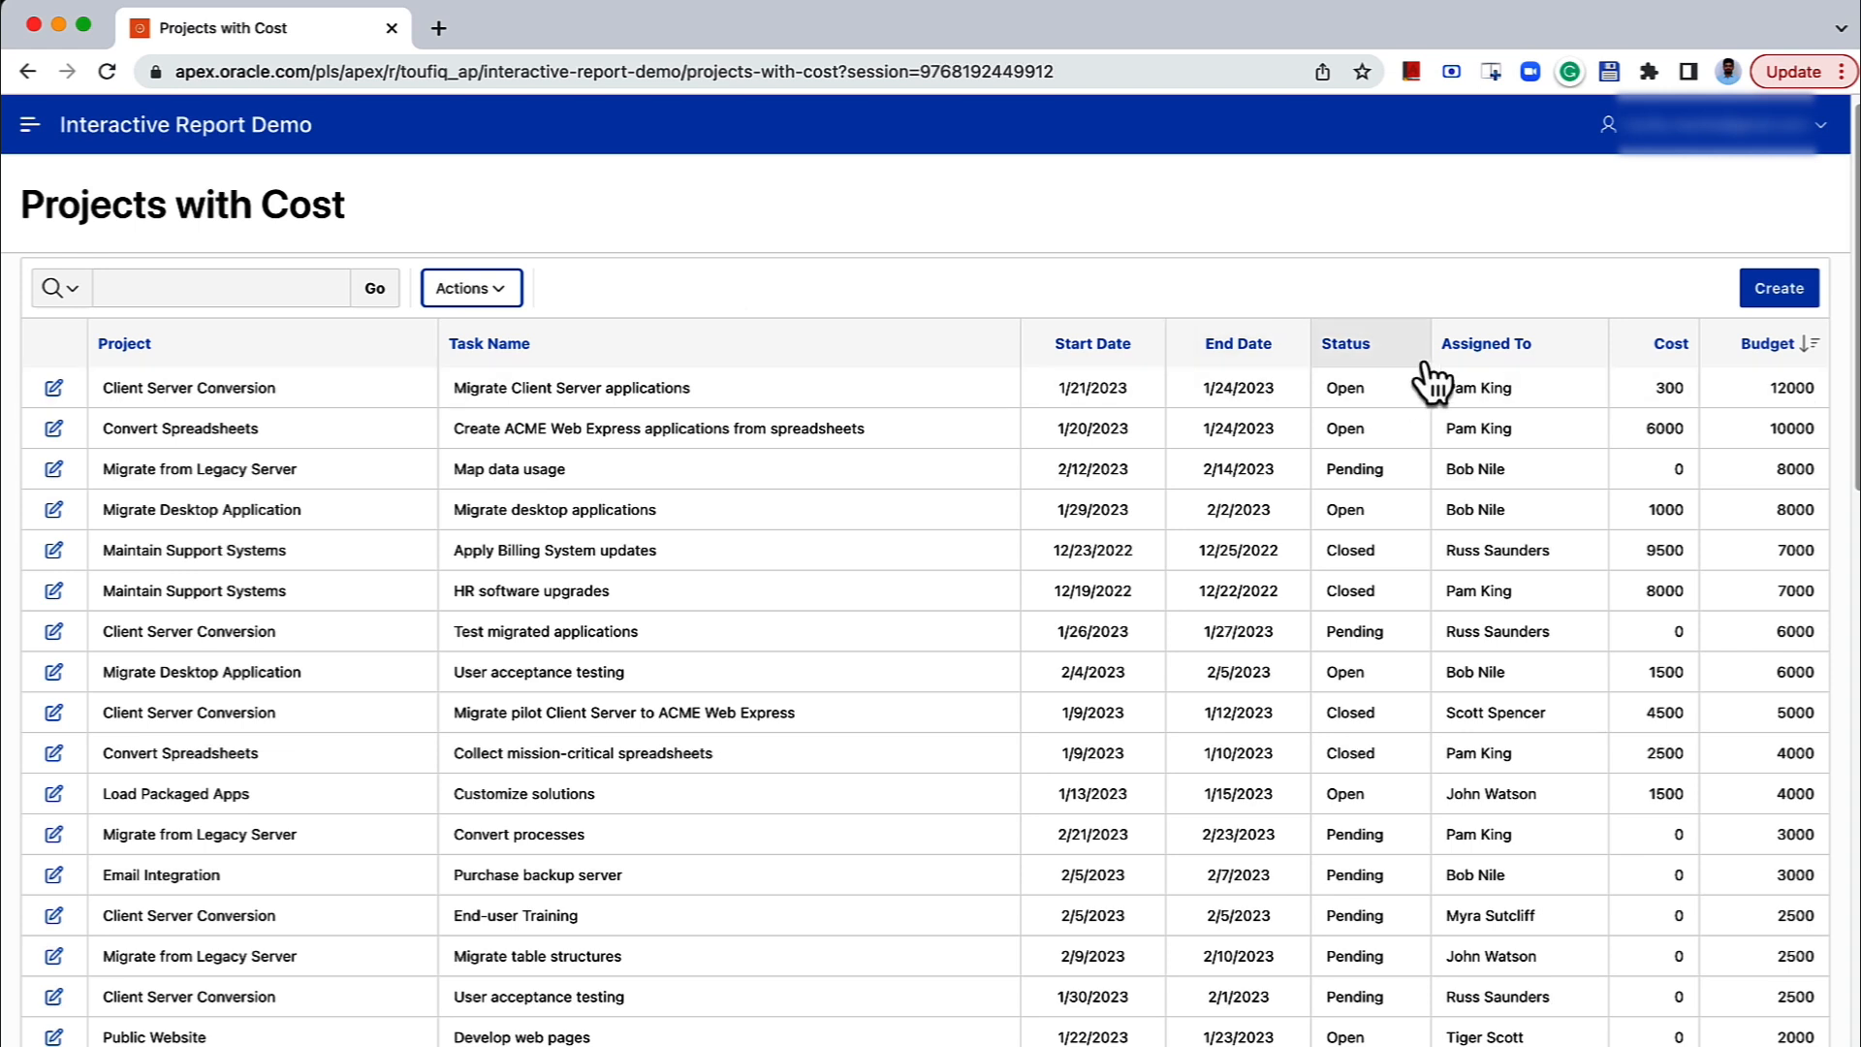
left_click(498, 304)
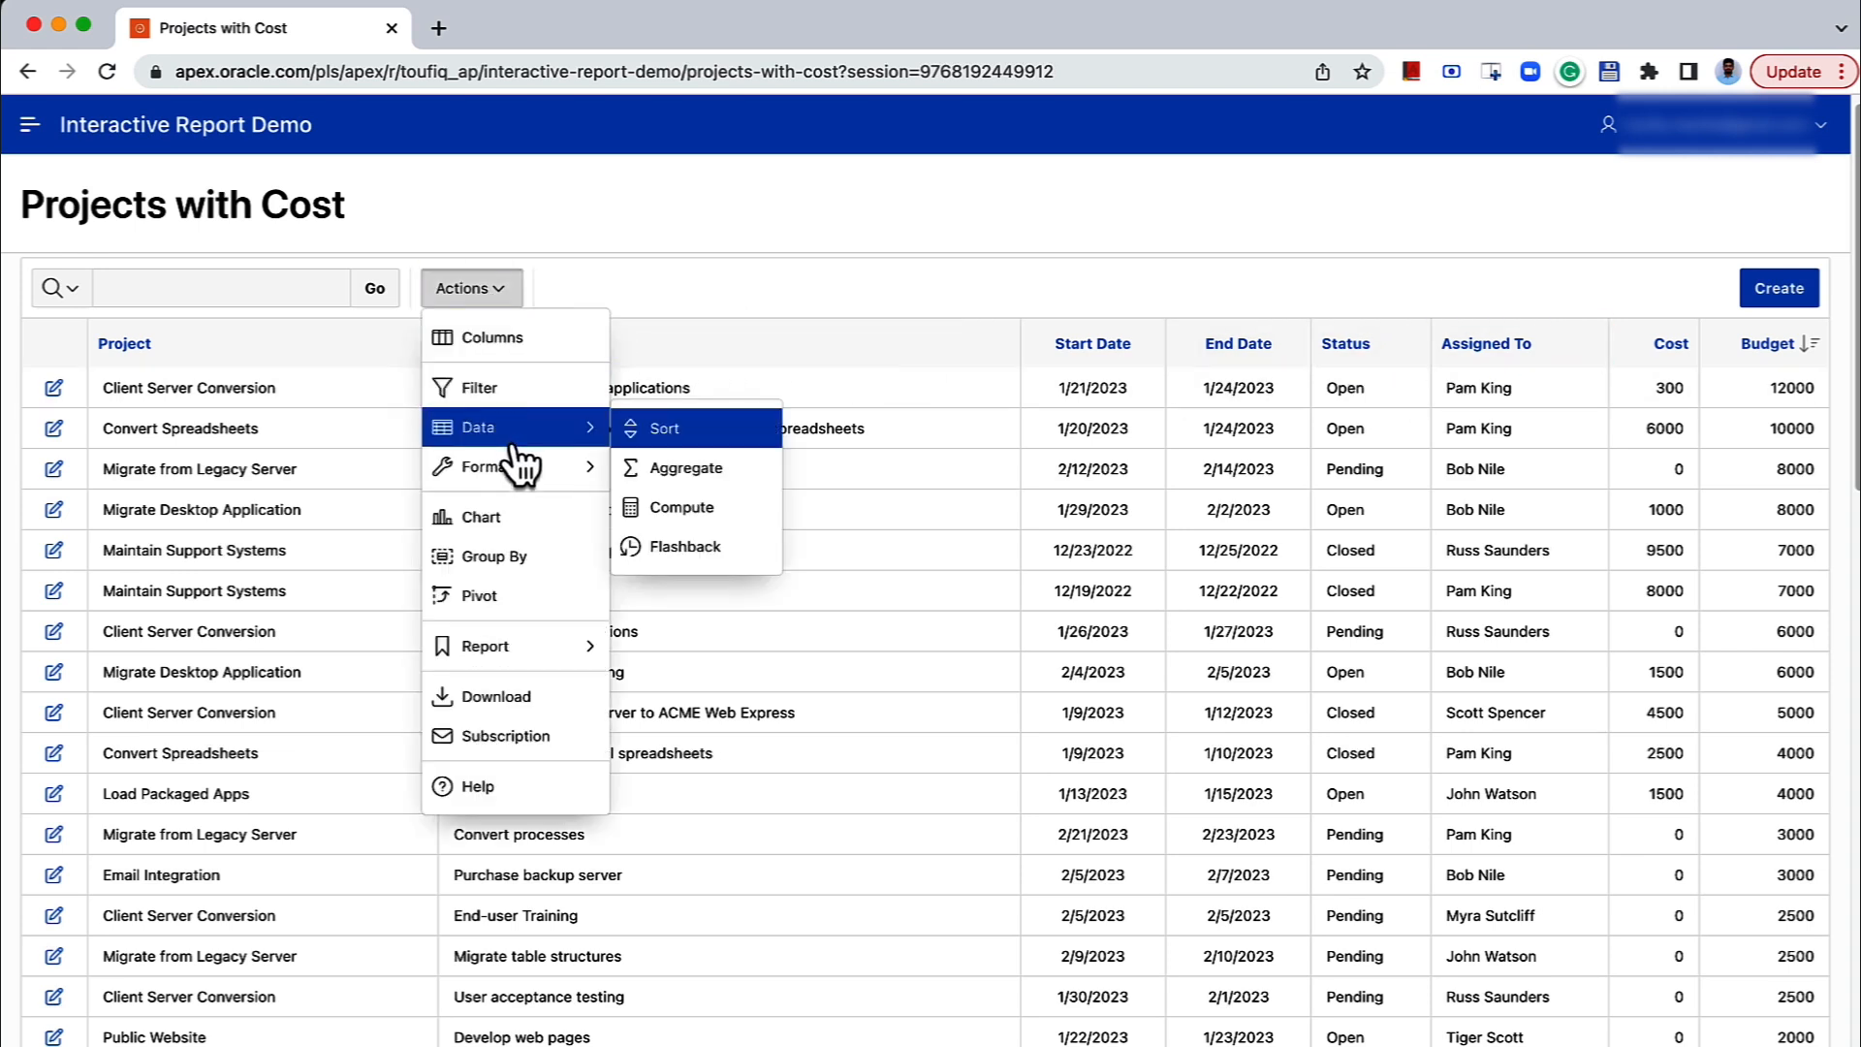
mouse_move(528, 467)
left_click(715, 475)
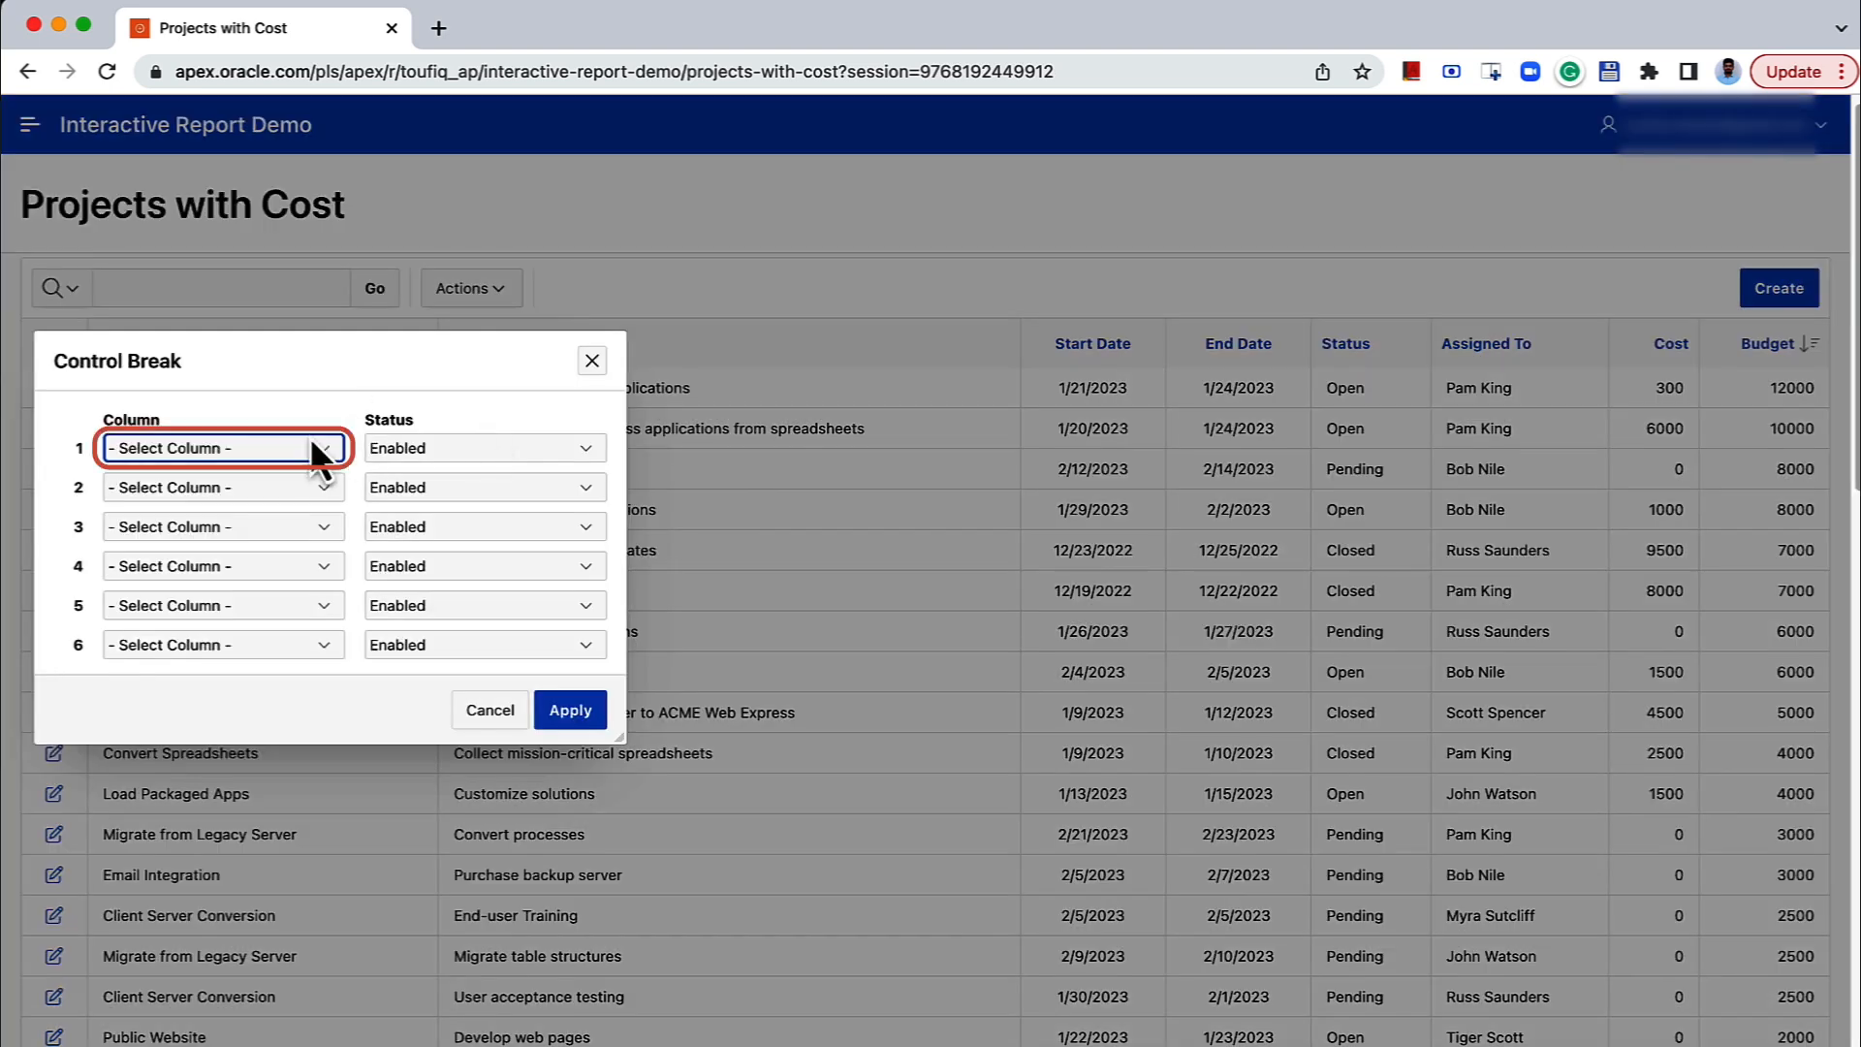
left_click(313, 447)
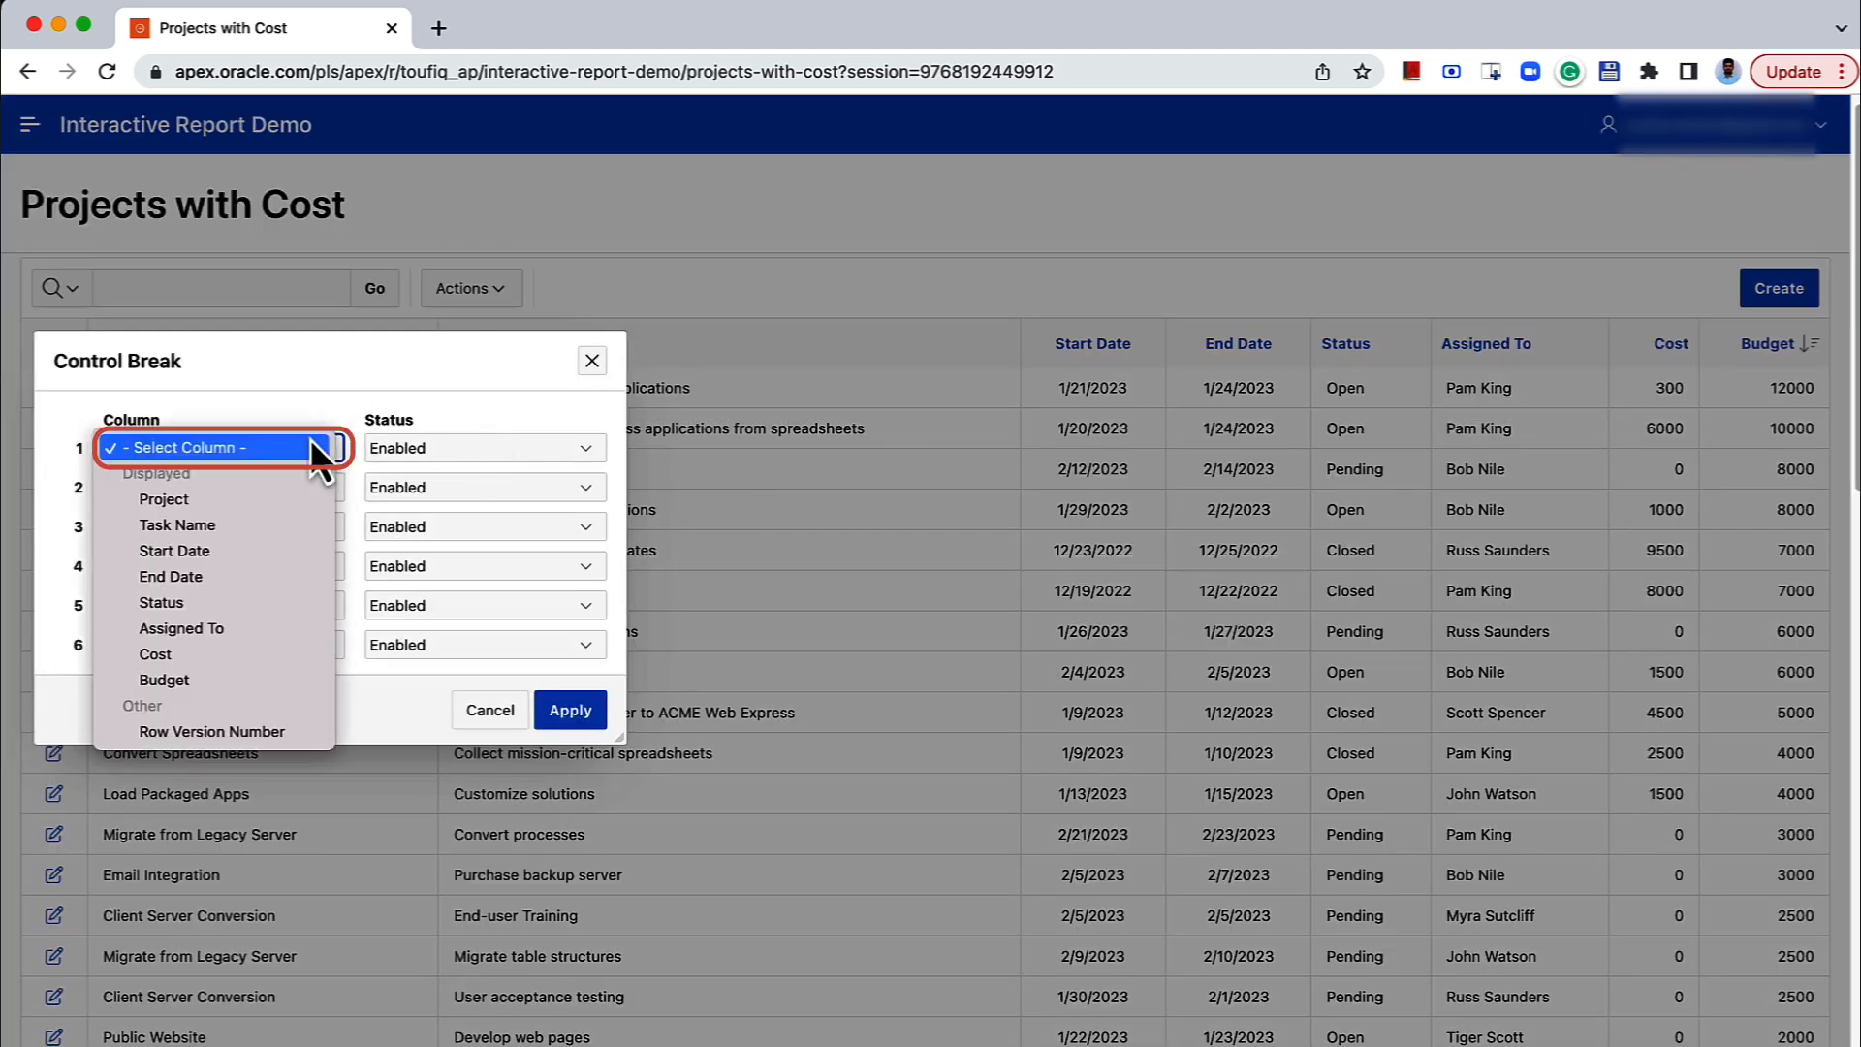
left_click(241, 628)
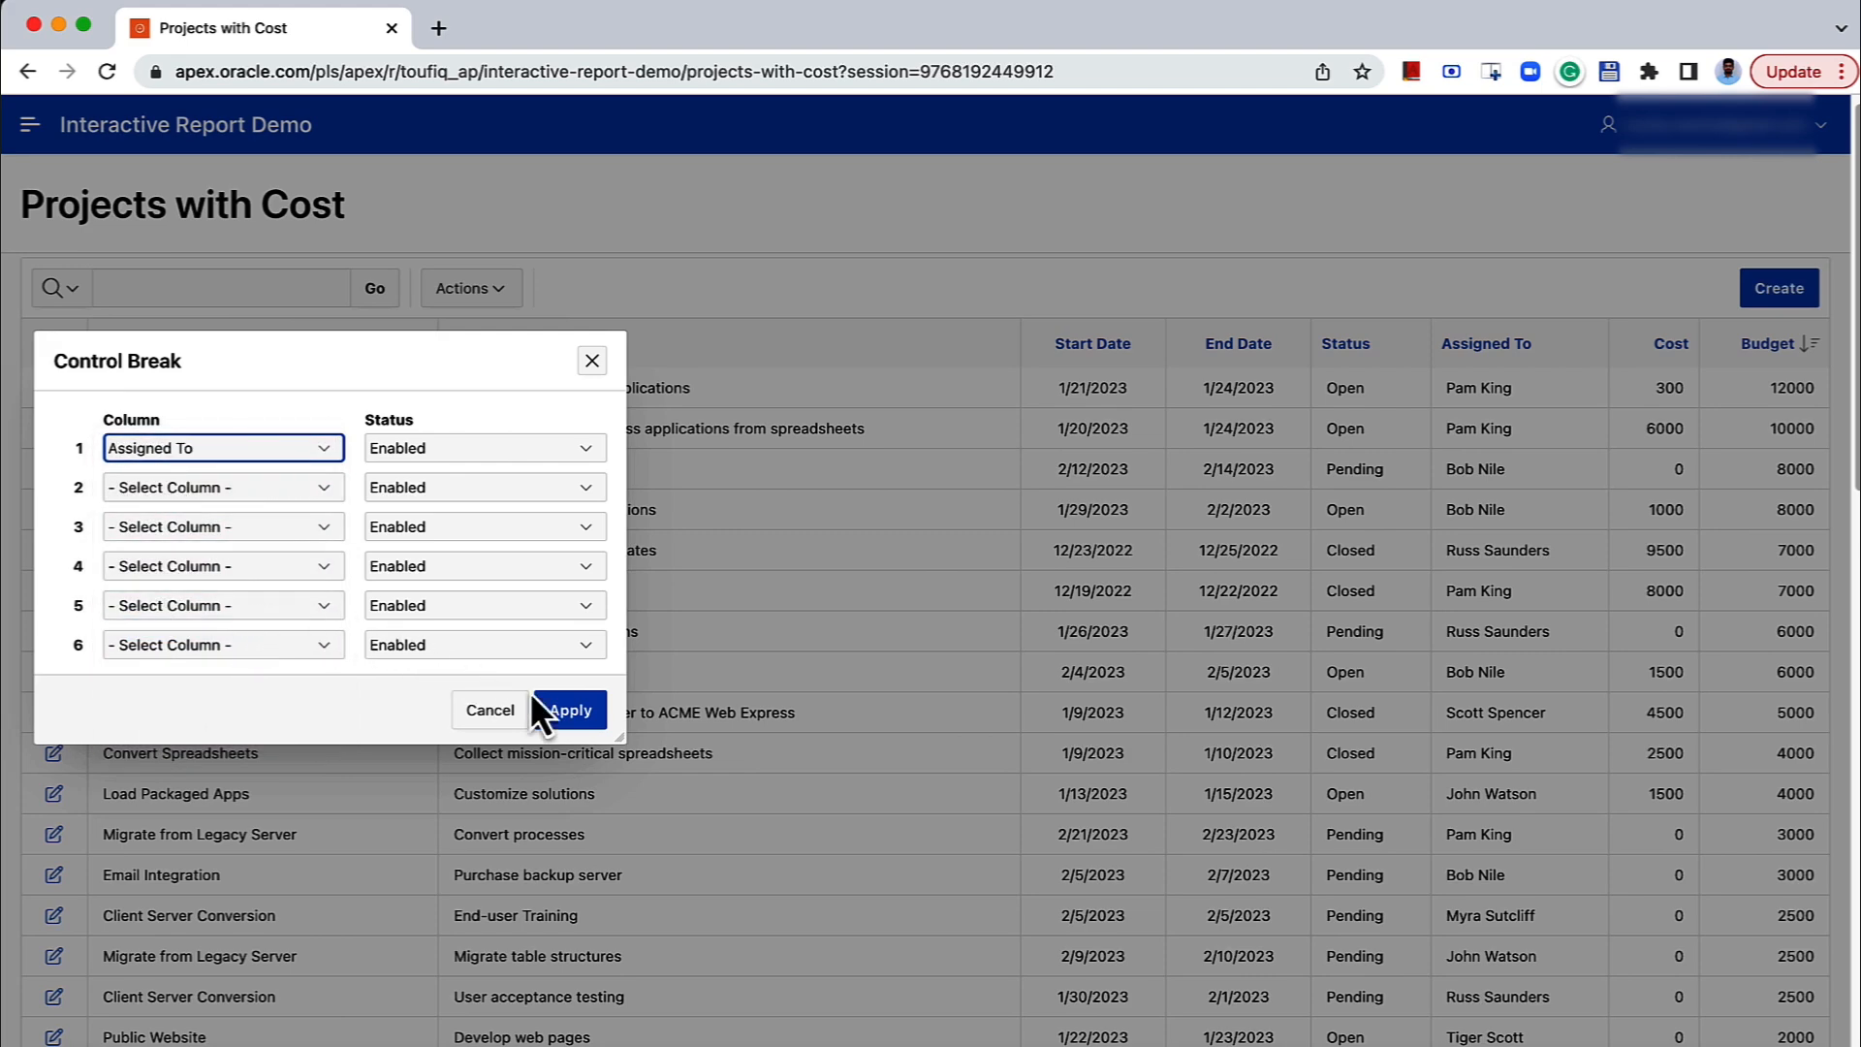
left_click(570, 715)
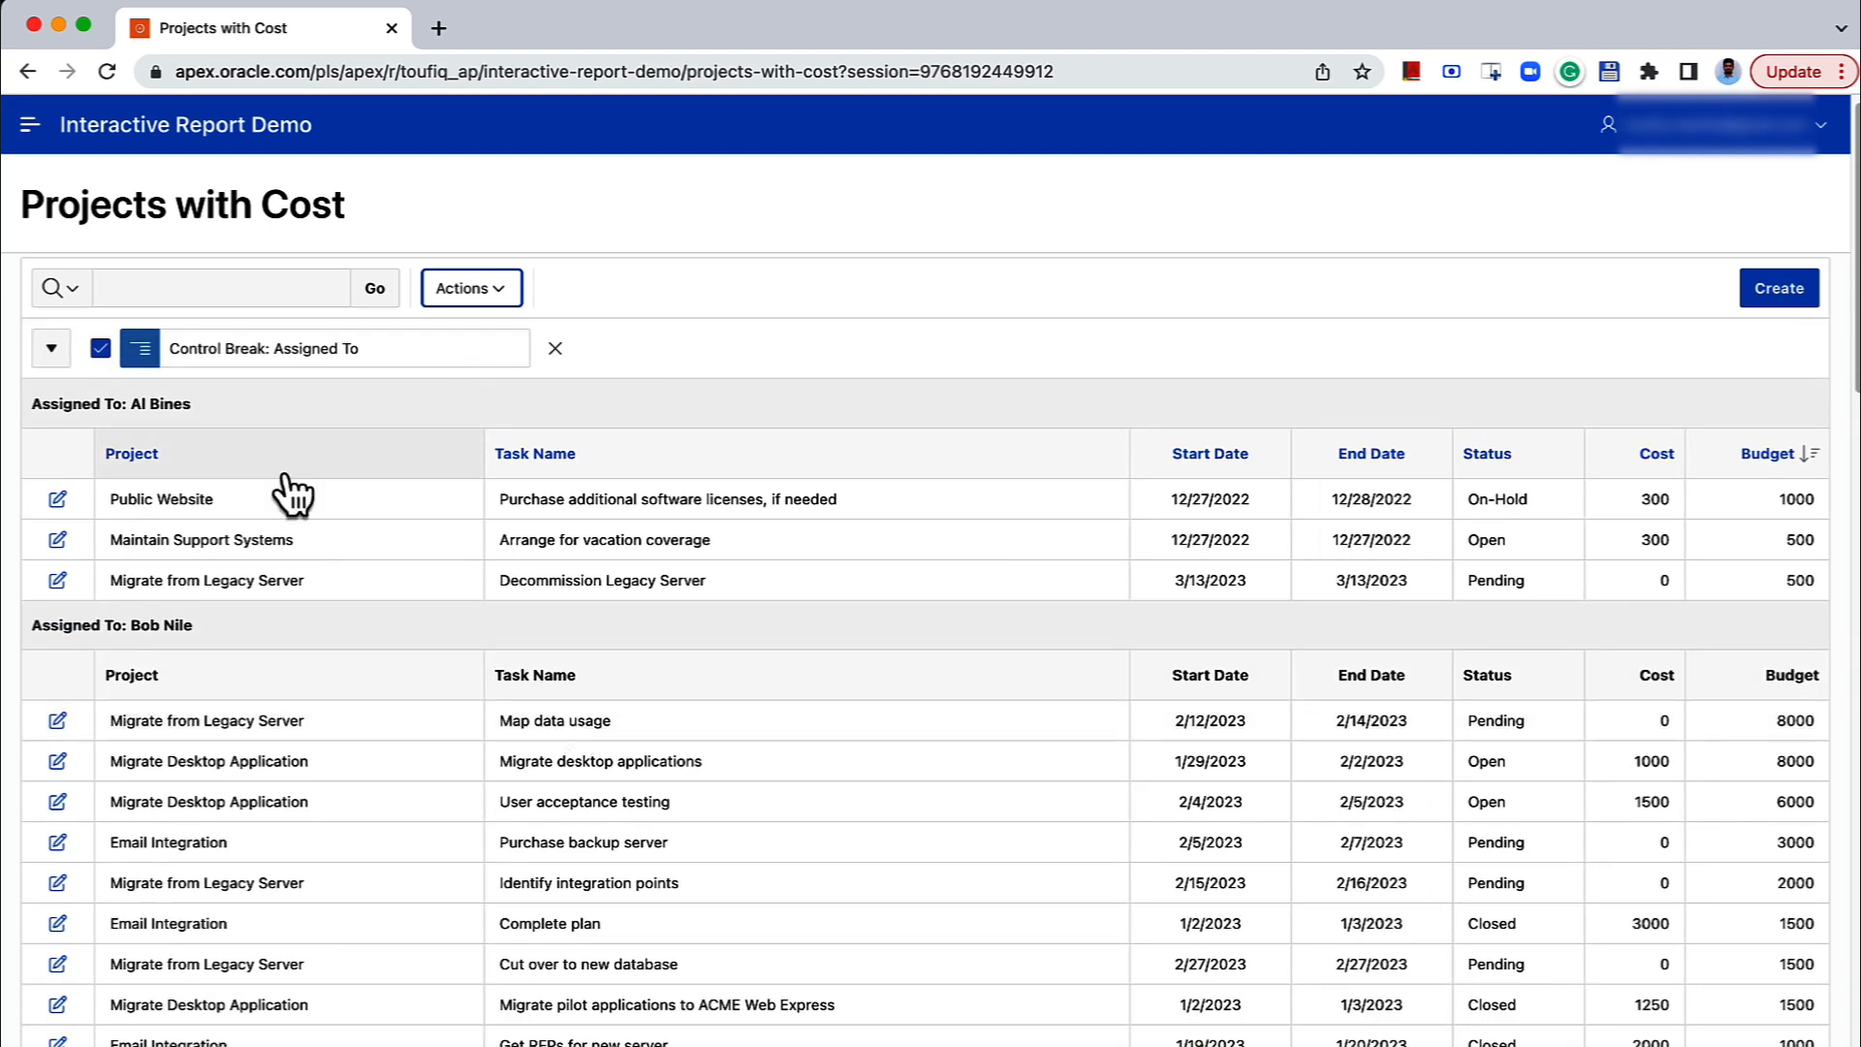
left_click_drag(284, 475, 245, 474)
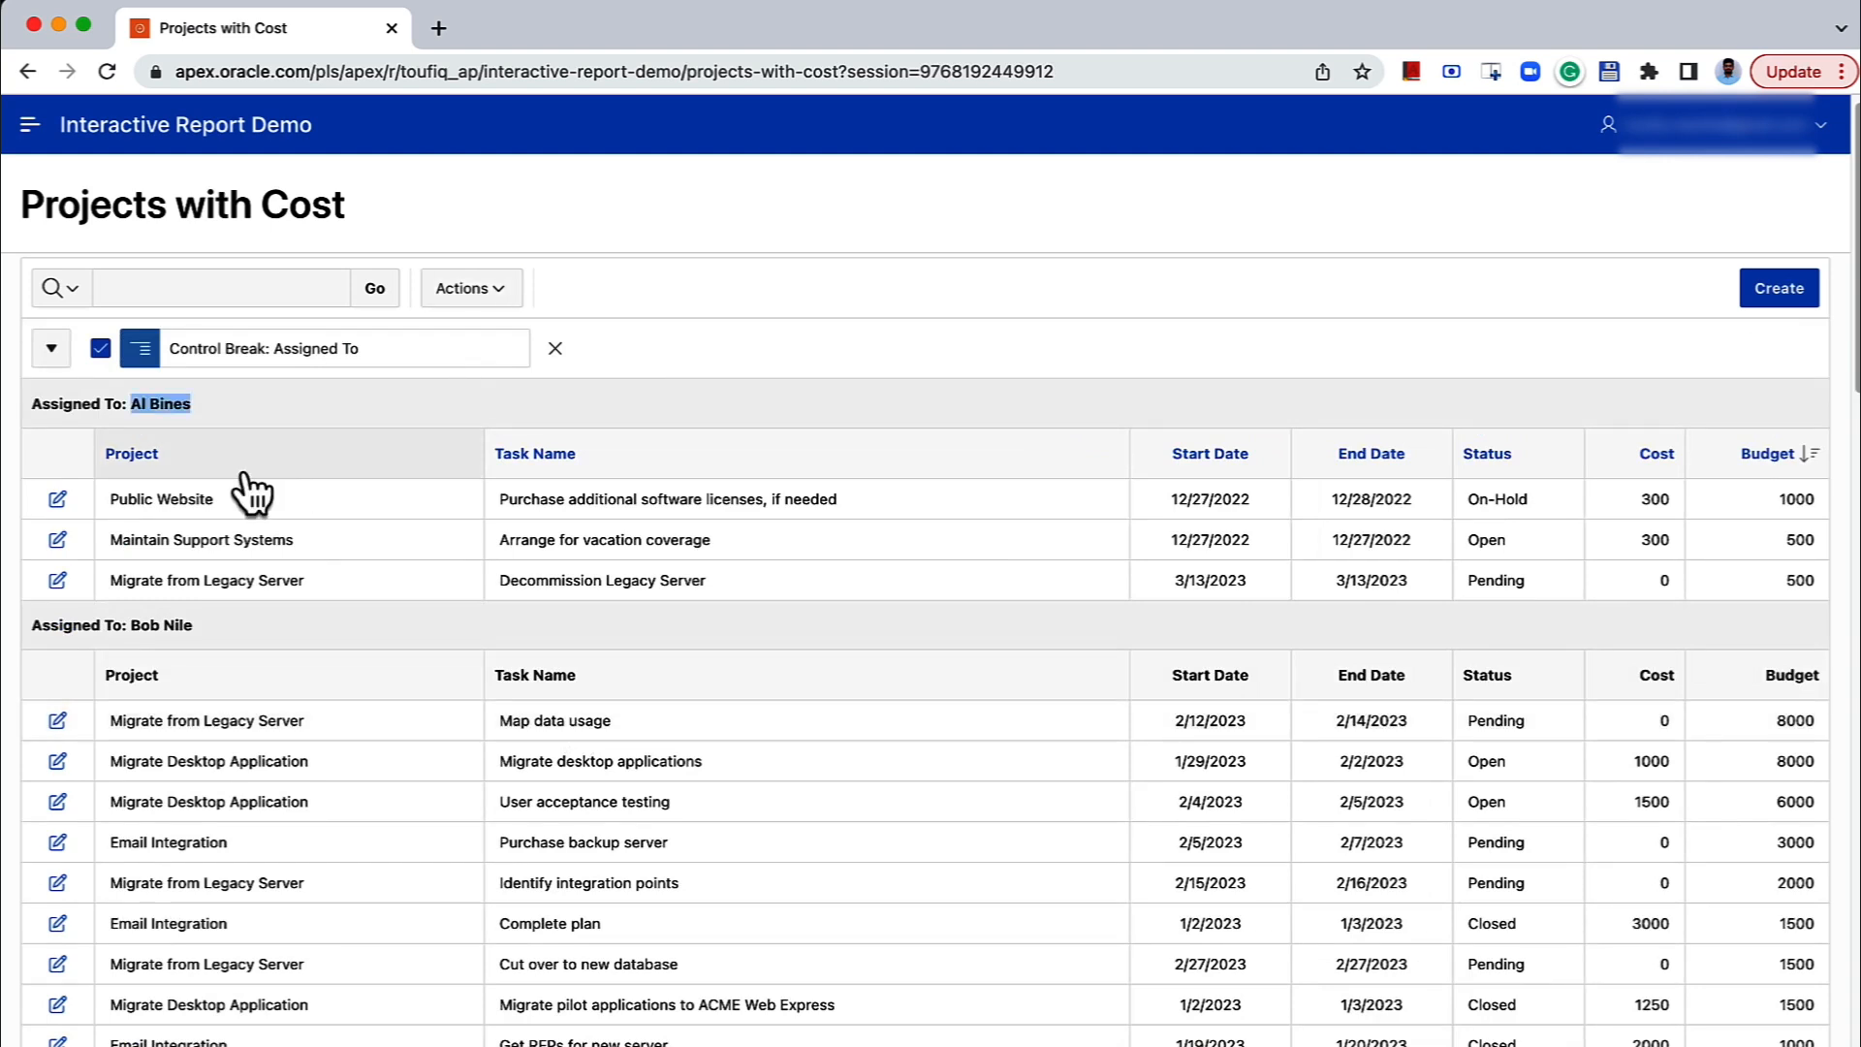
Remove the Assigned To control break from the Projects with Cost report and add a control break on the Project column.
left_click(125, 405)
scroll(684, 363, "down", 1)
left_click(556, 331)
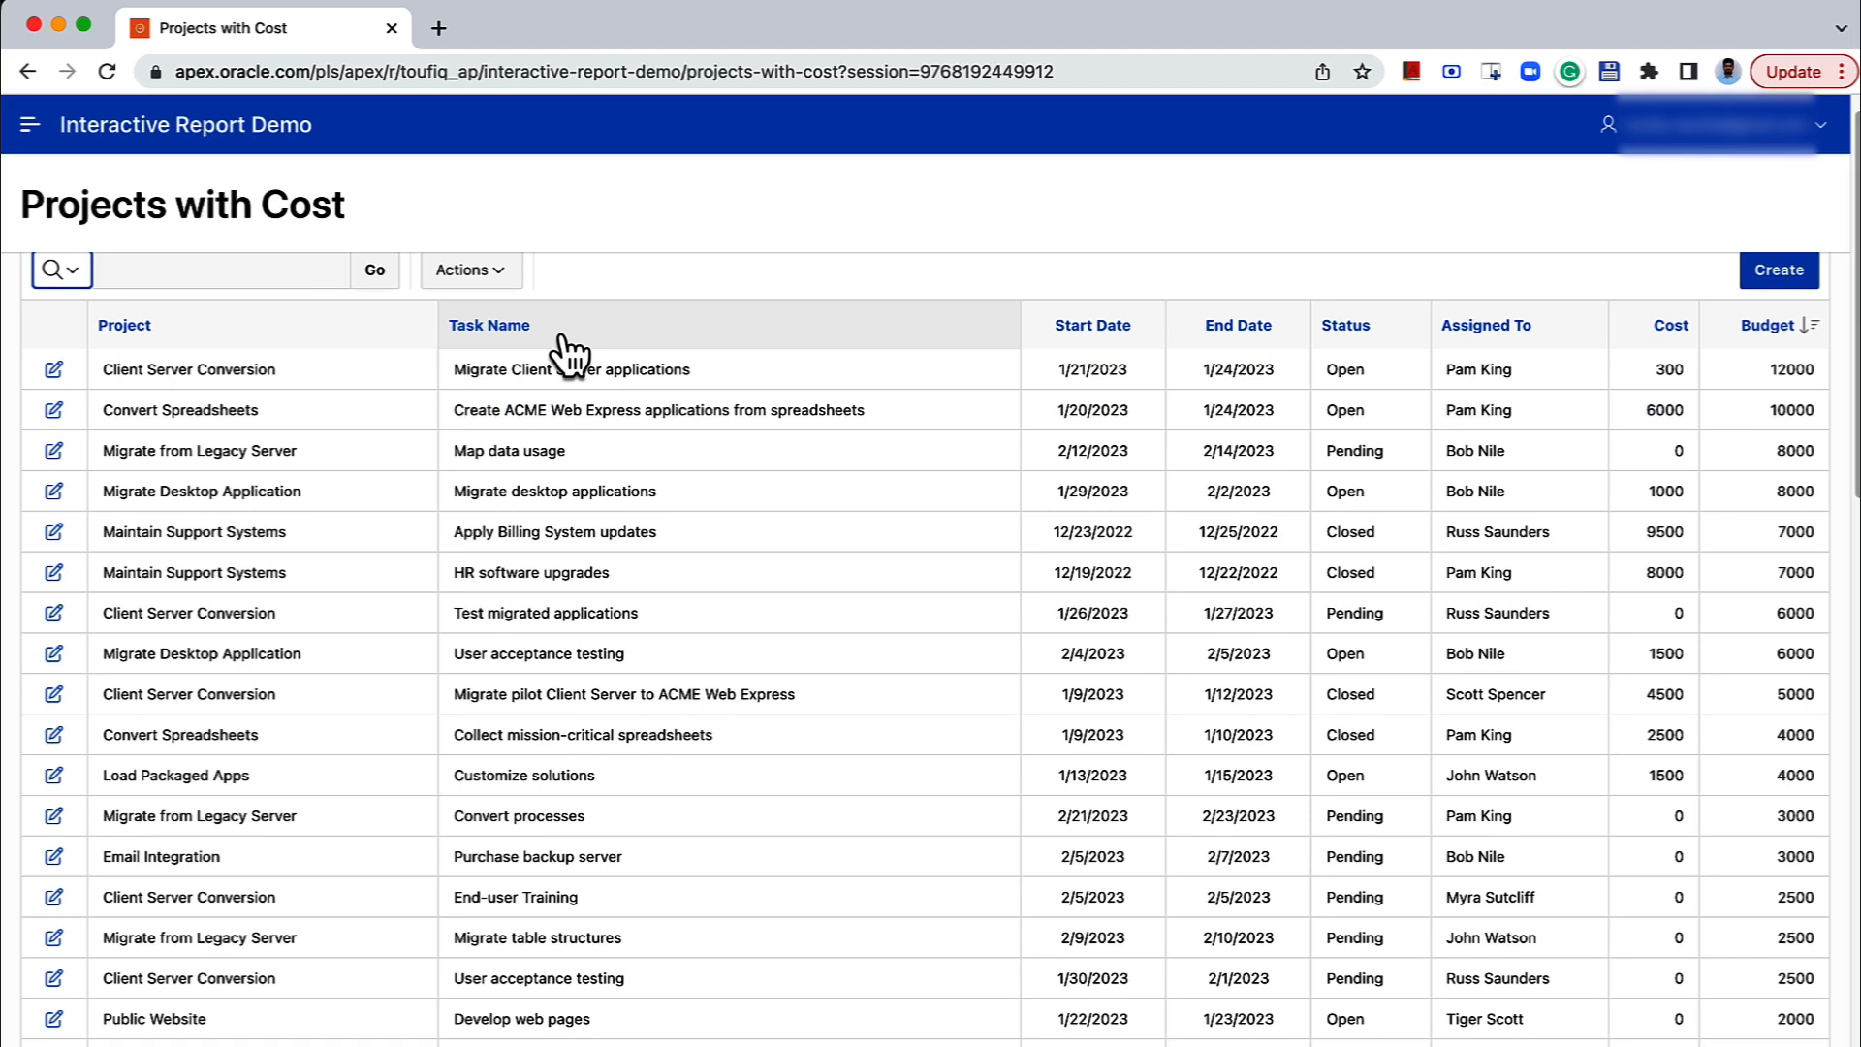
left_click(320, 329)
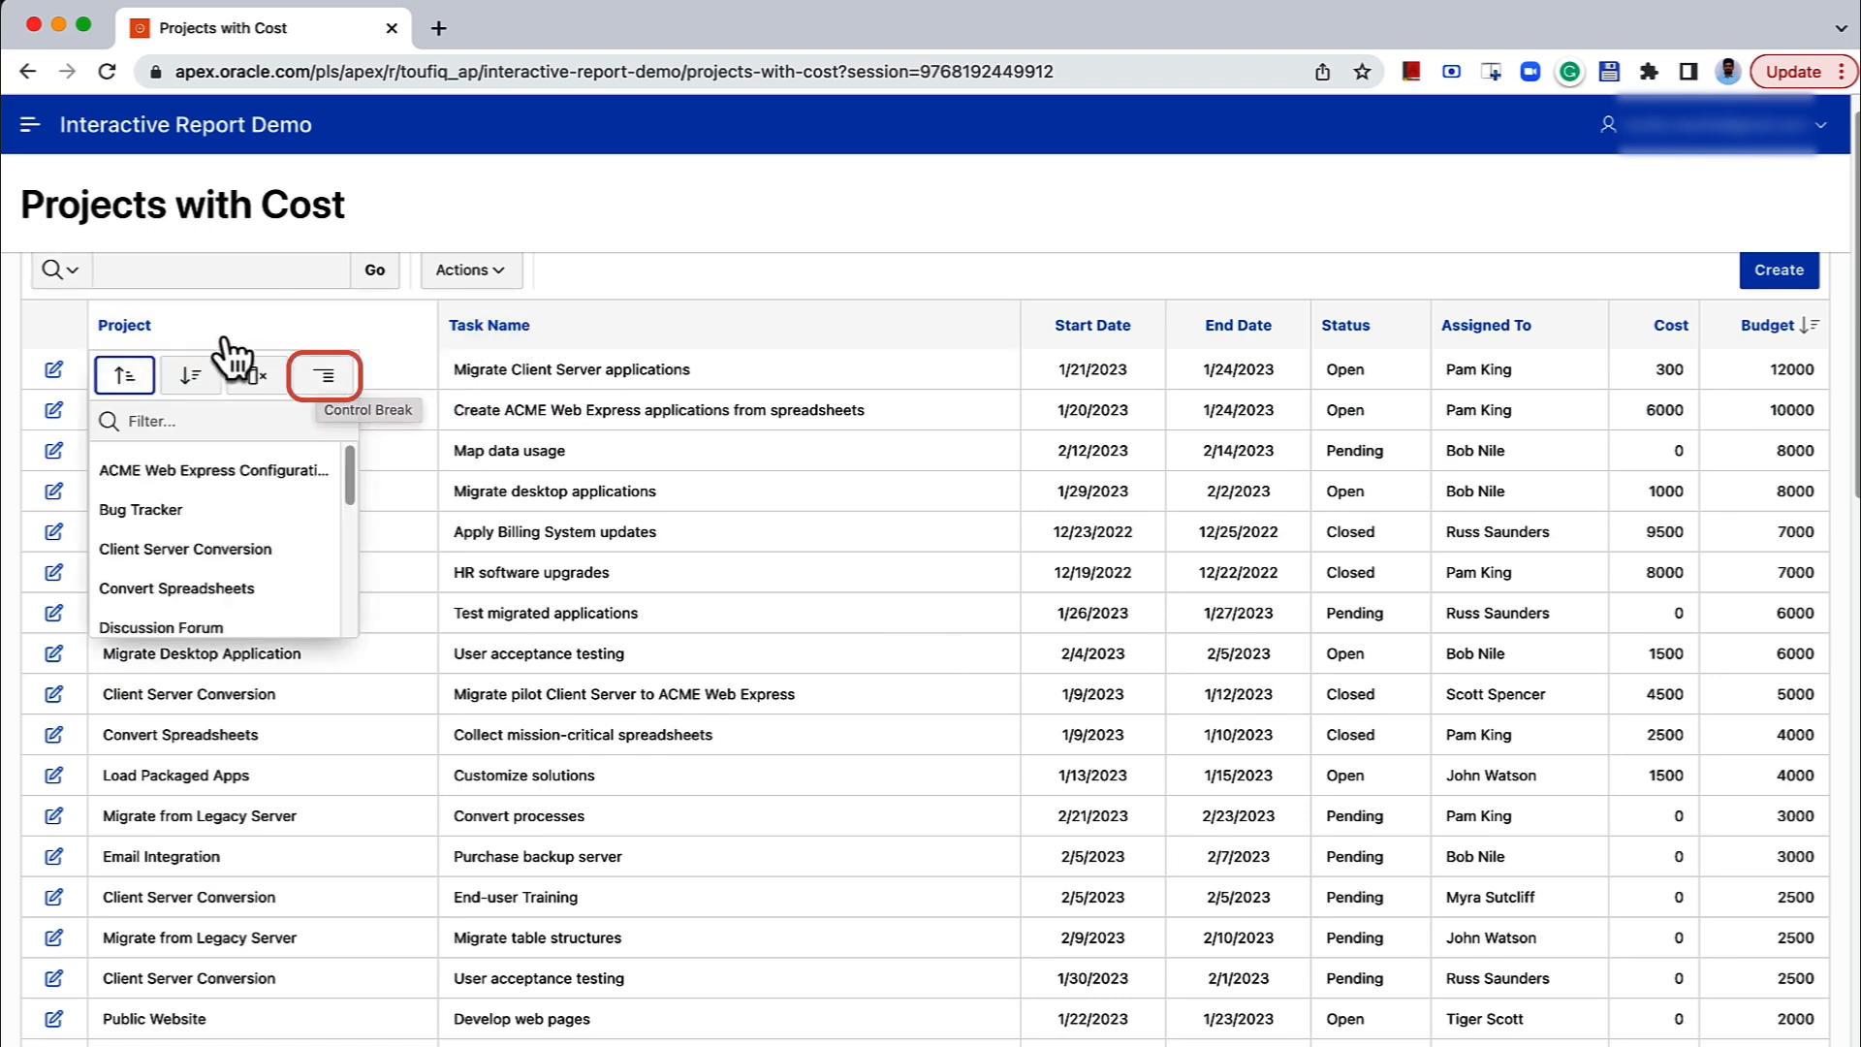
left_click(325, 378)
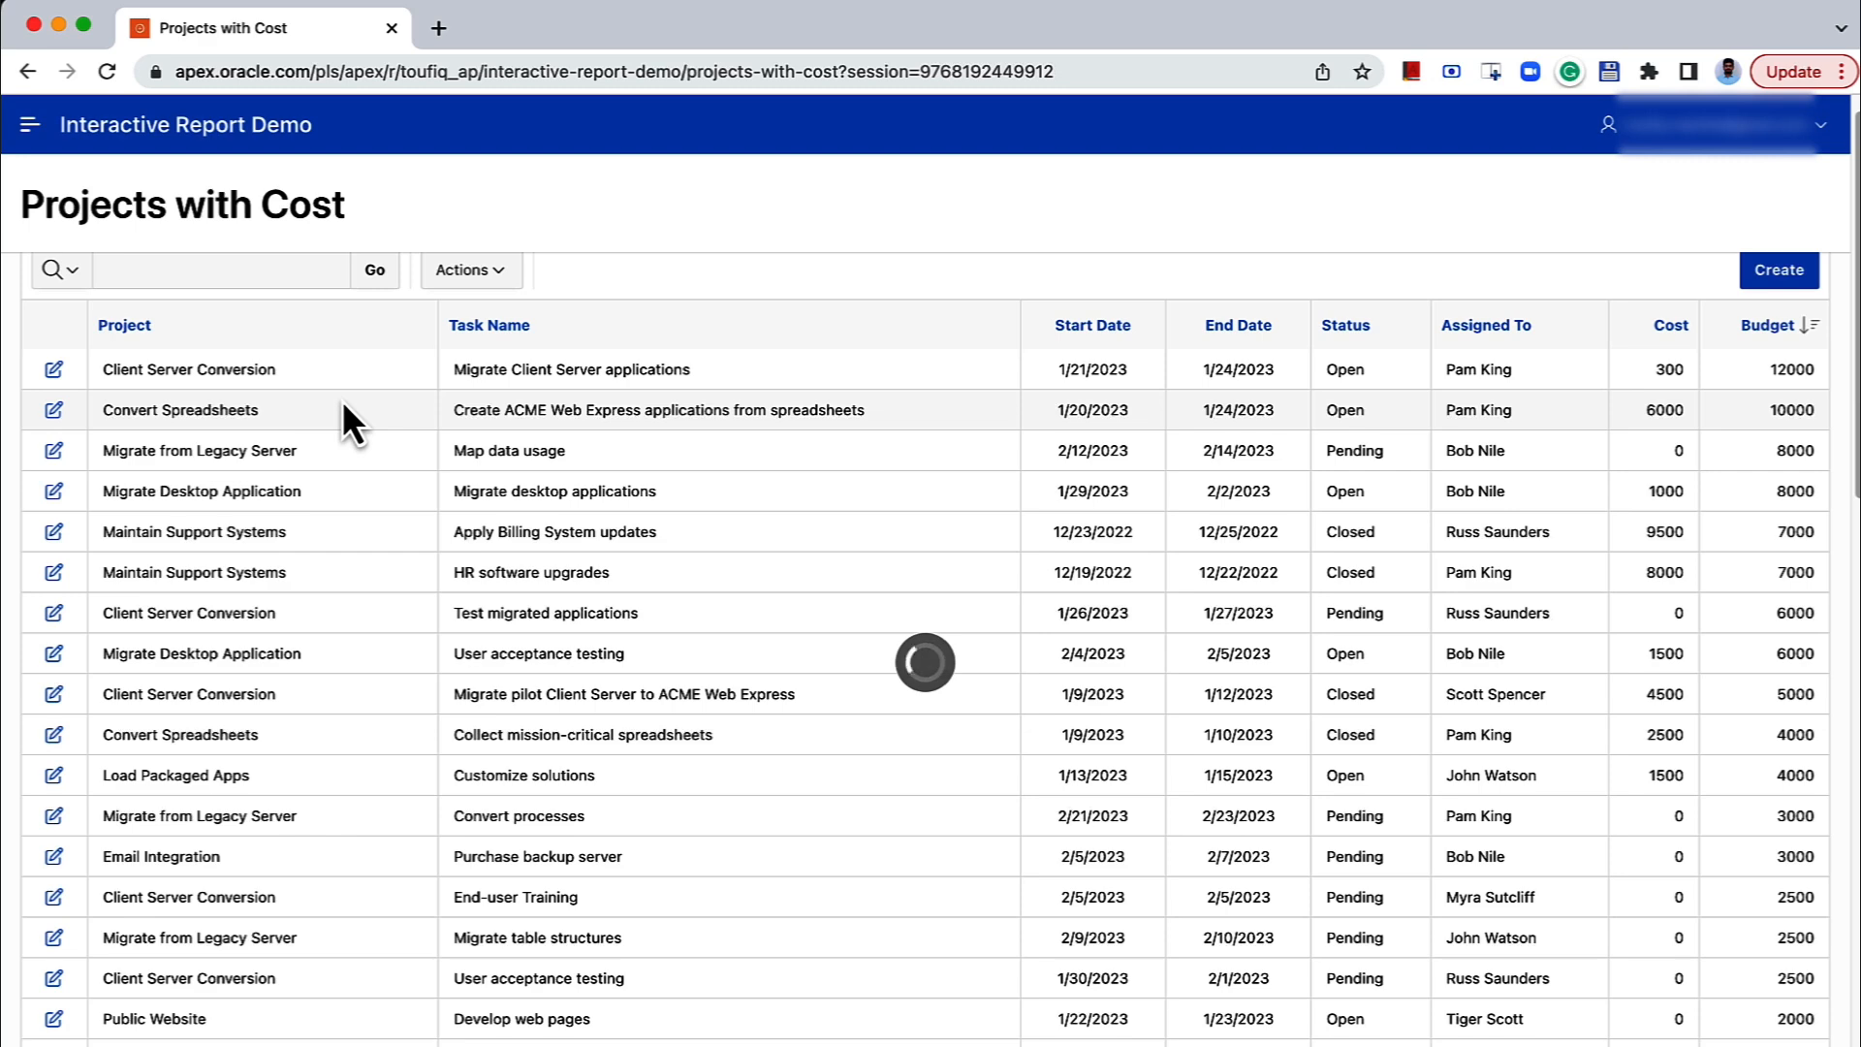
scroll(342, 400, "up", 1)
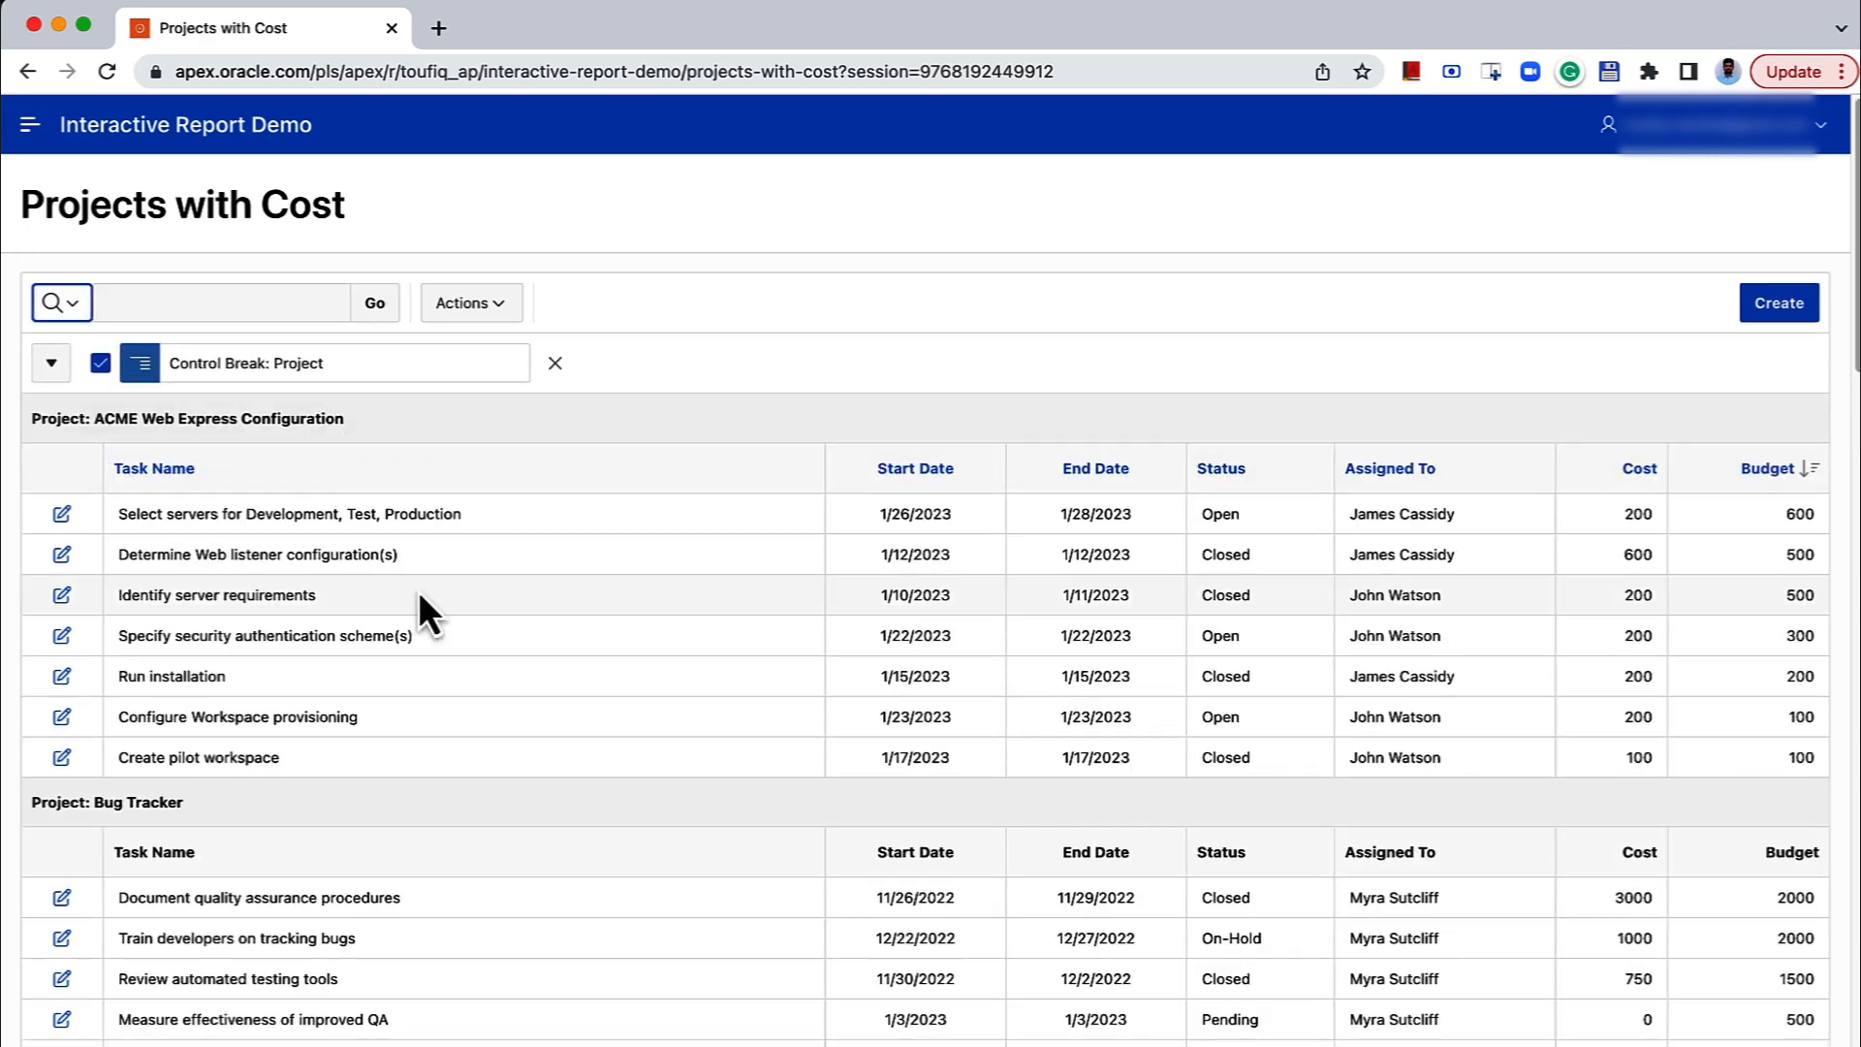
Add a Sum aggregation on the Budget column and review the sums under the project groups.
left_click(466, 321)
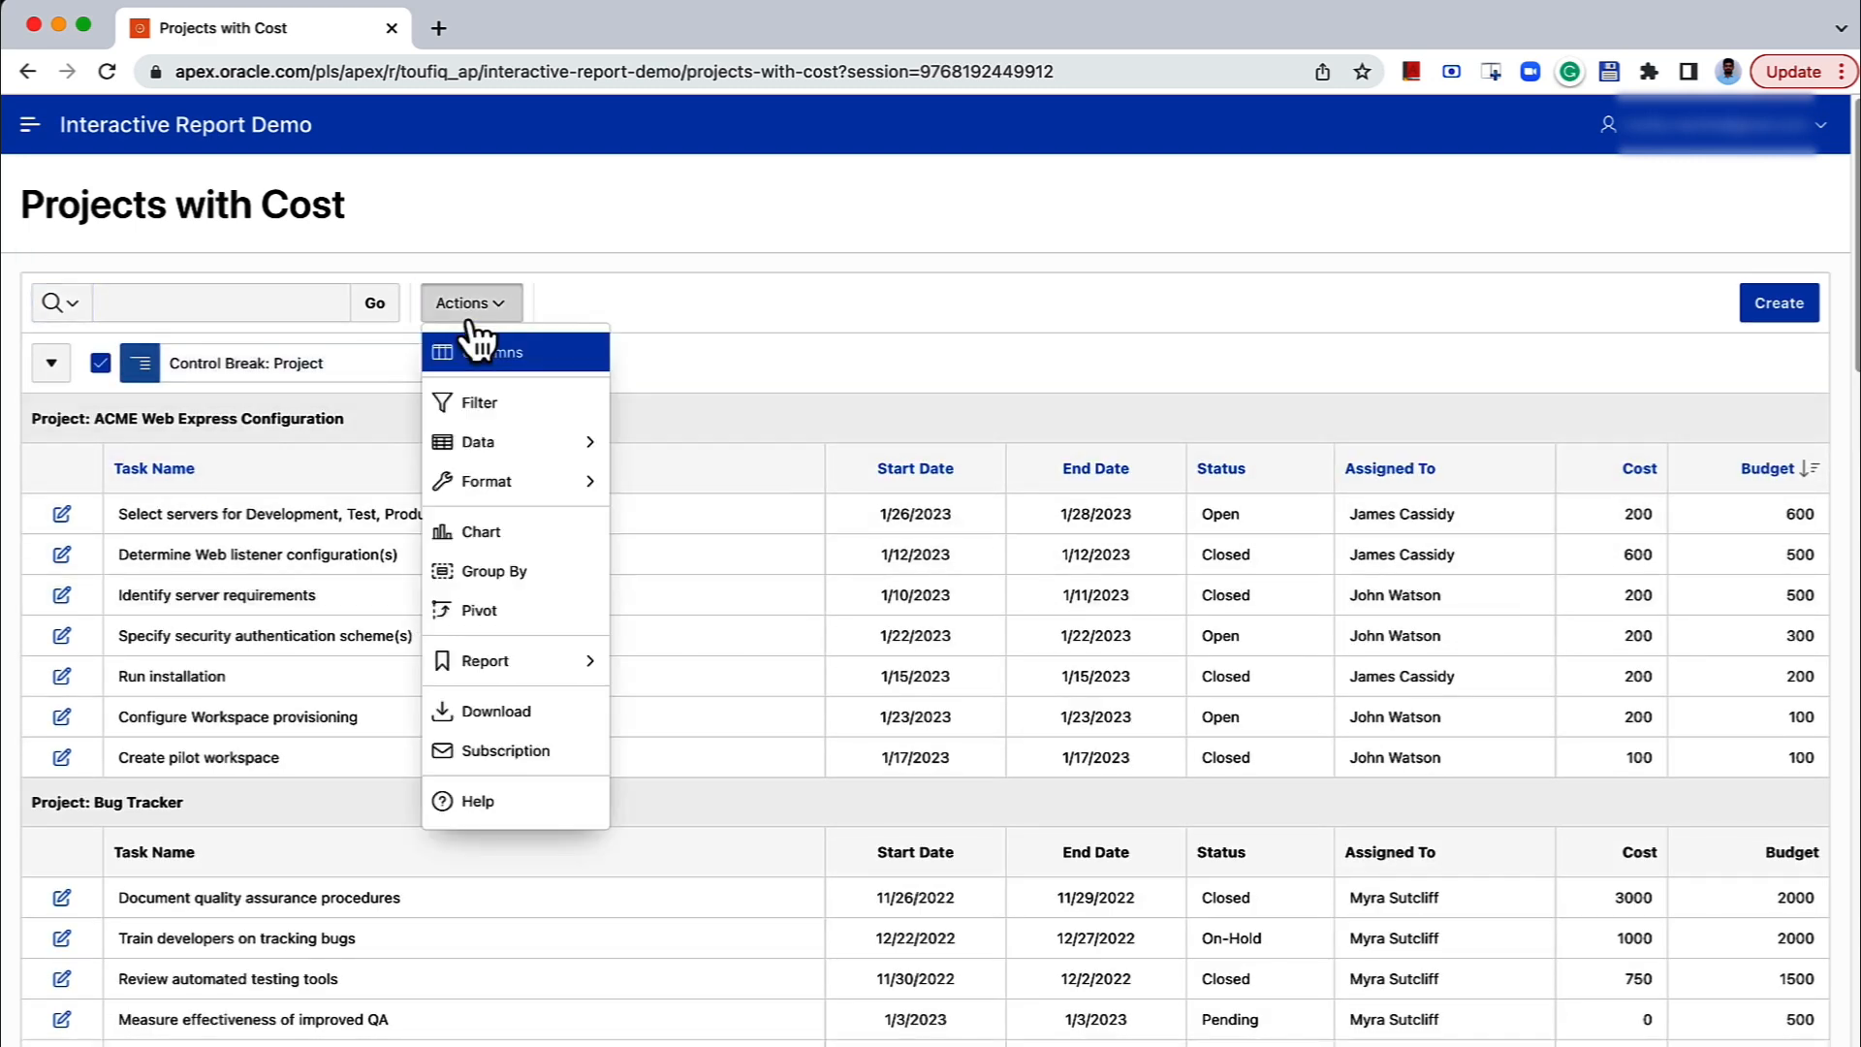
mouse_move(498, 442)
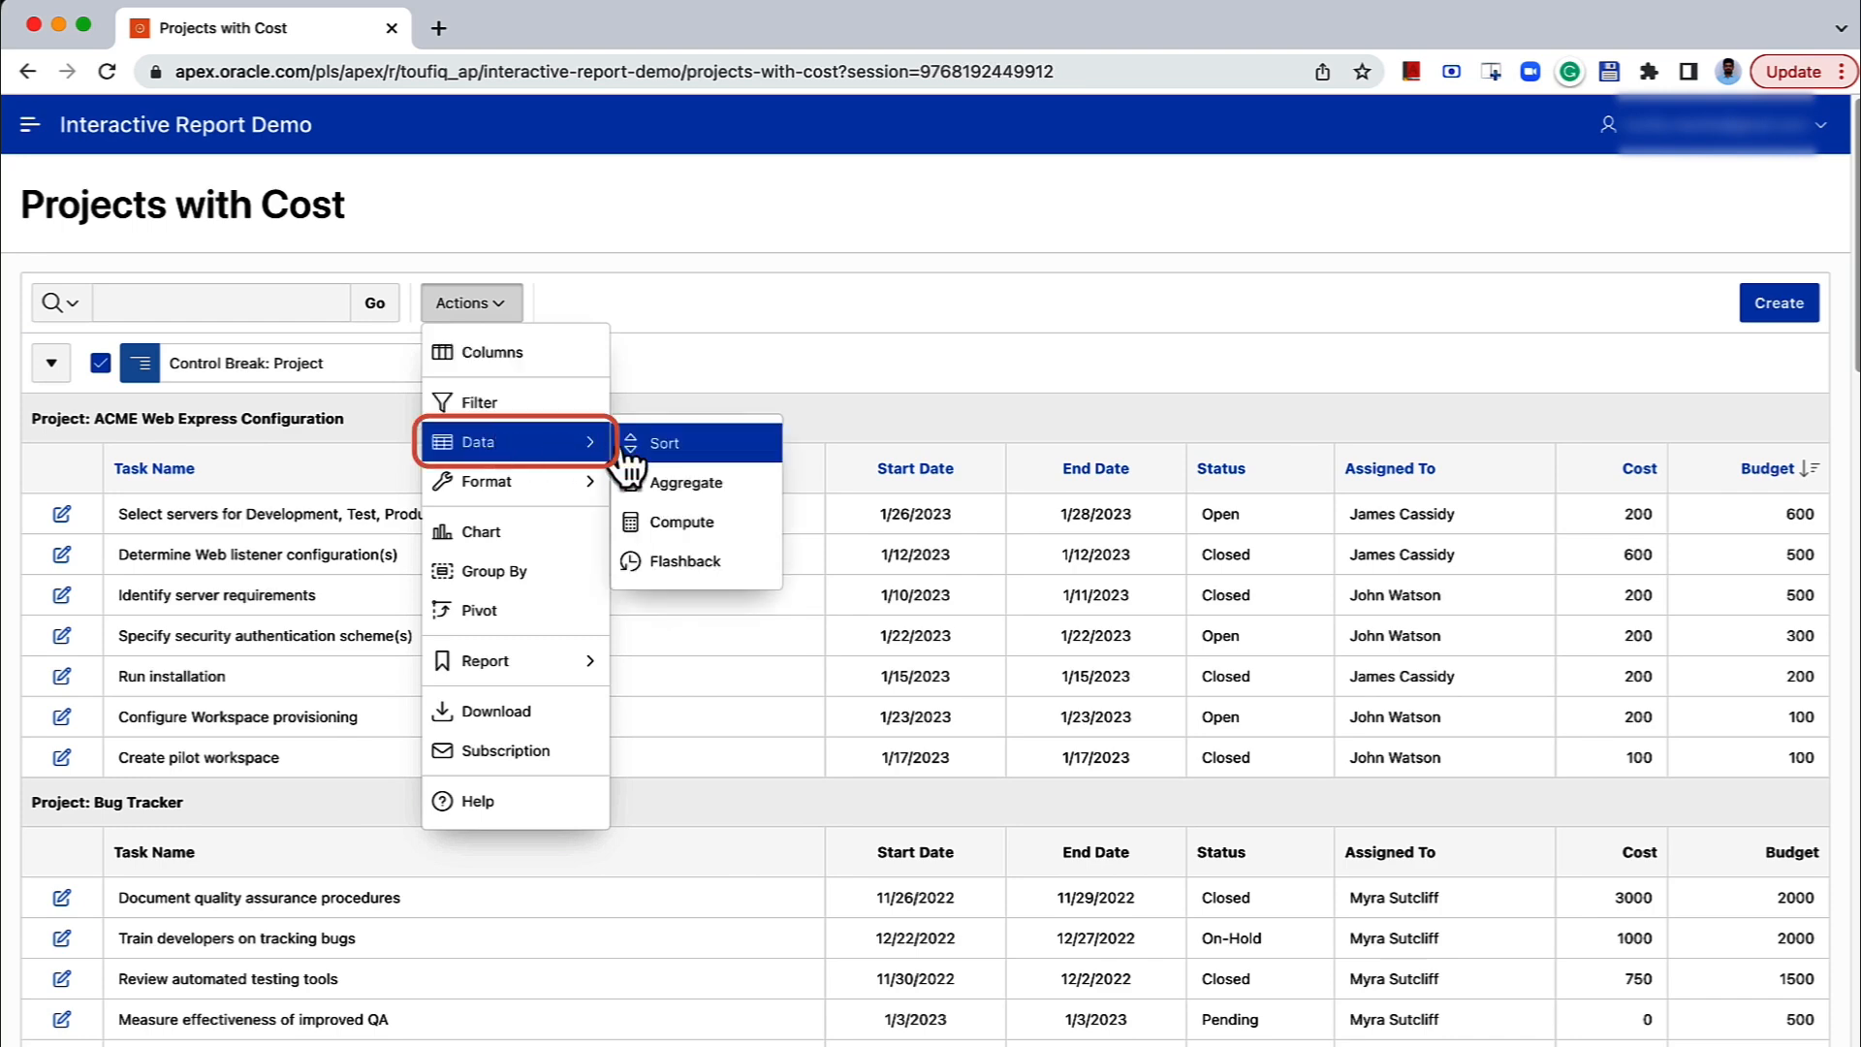
left_click(663, 482)
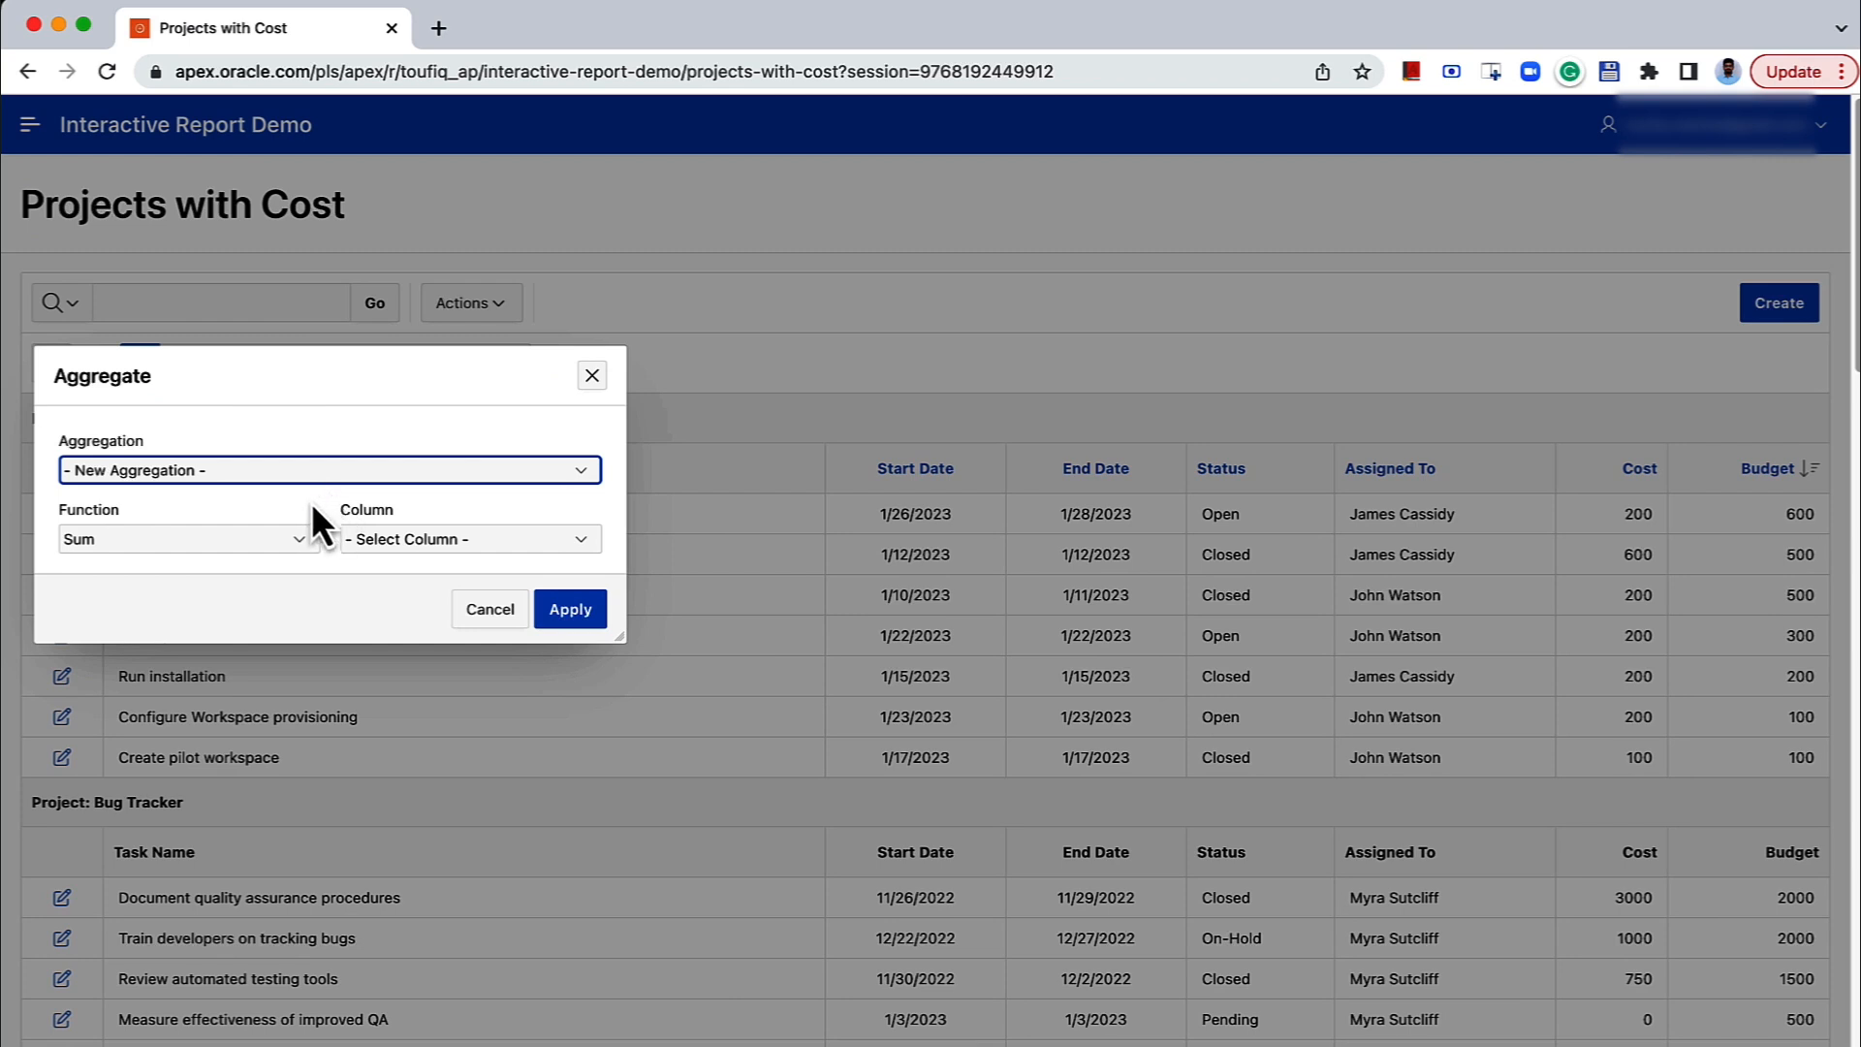
left_click(392, 541)
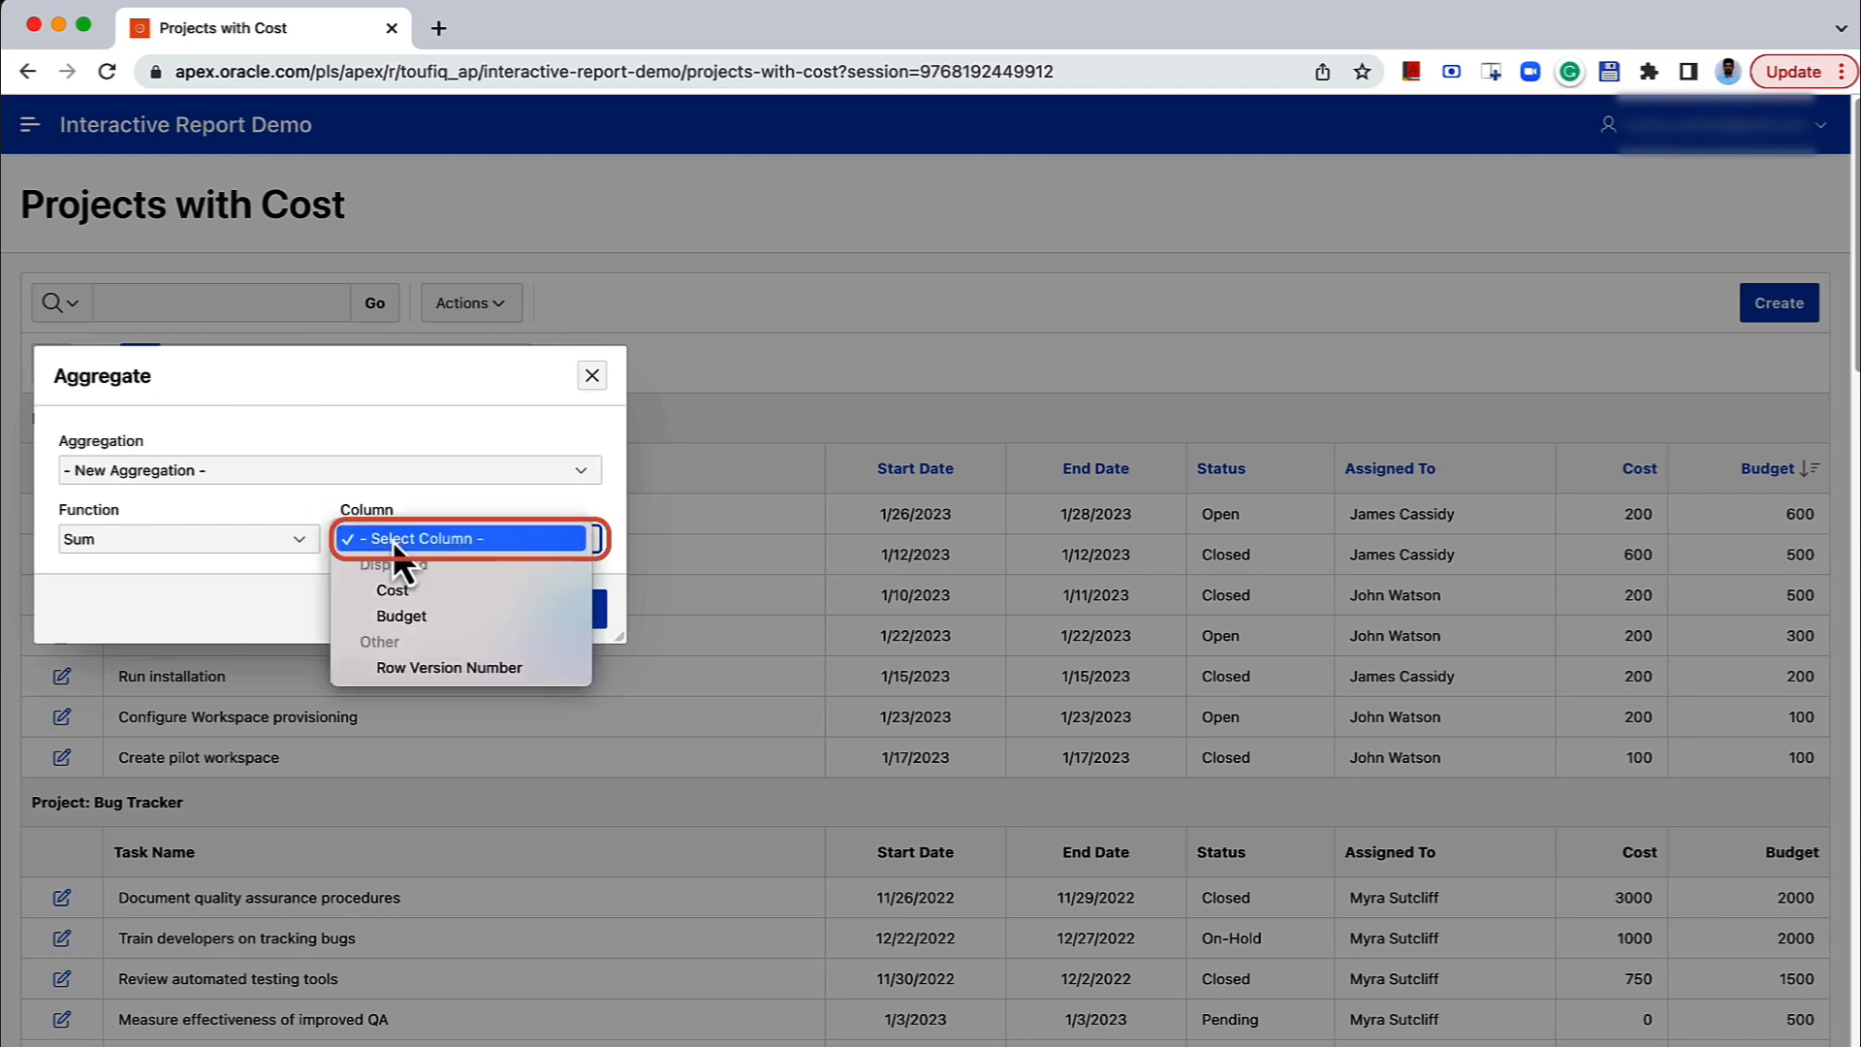
left_click(407, 616)
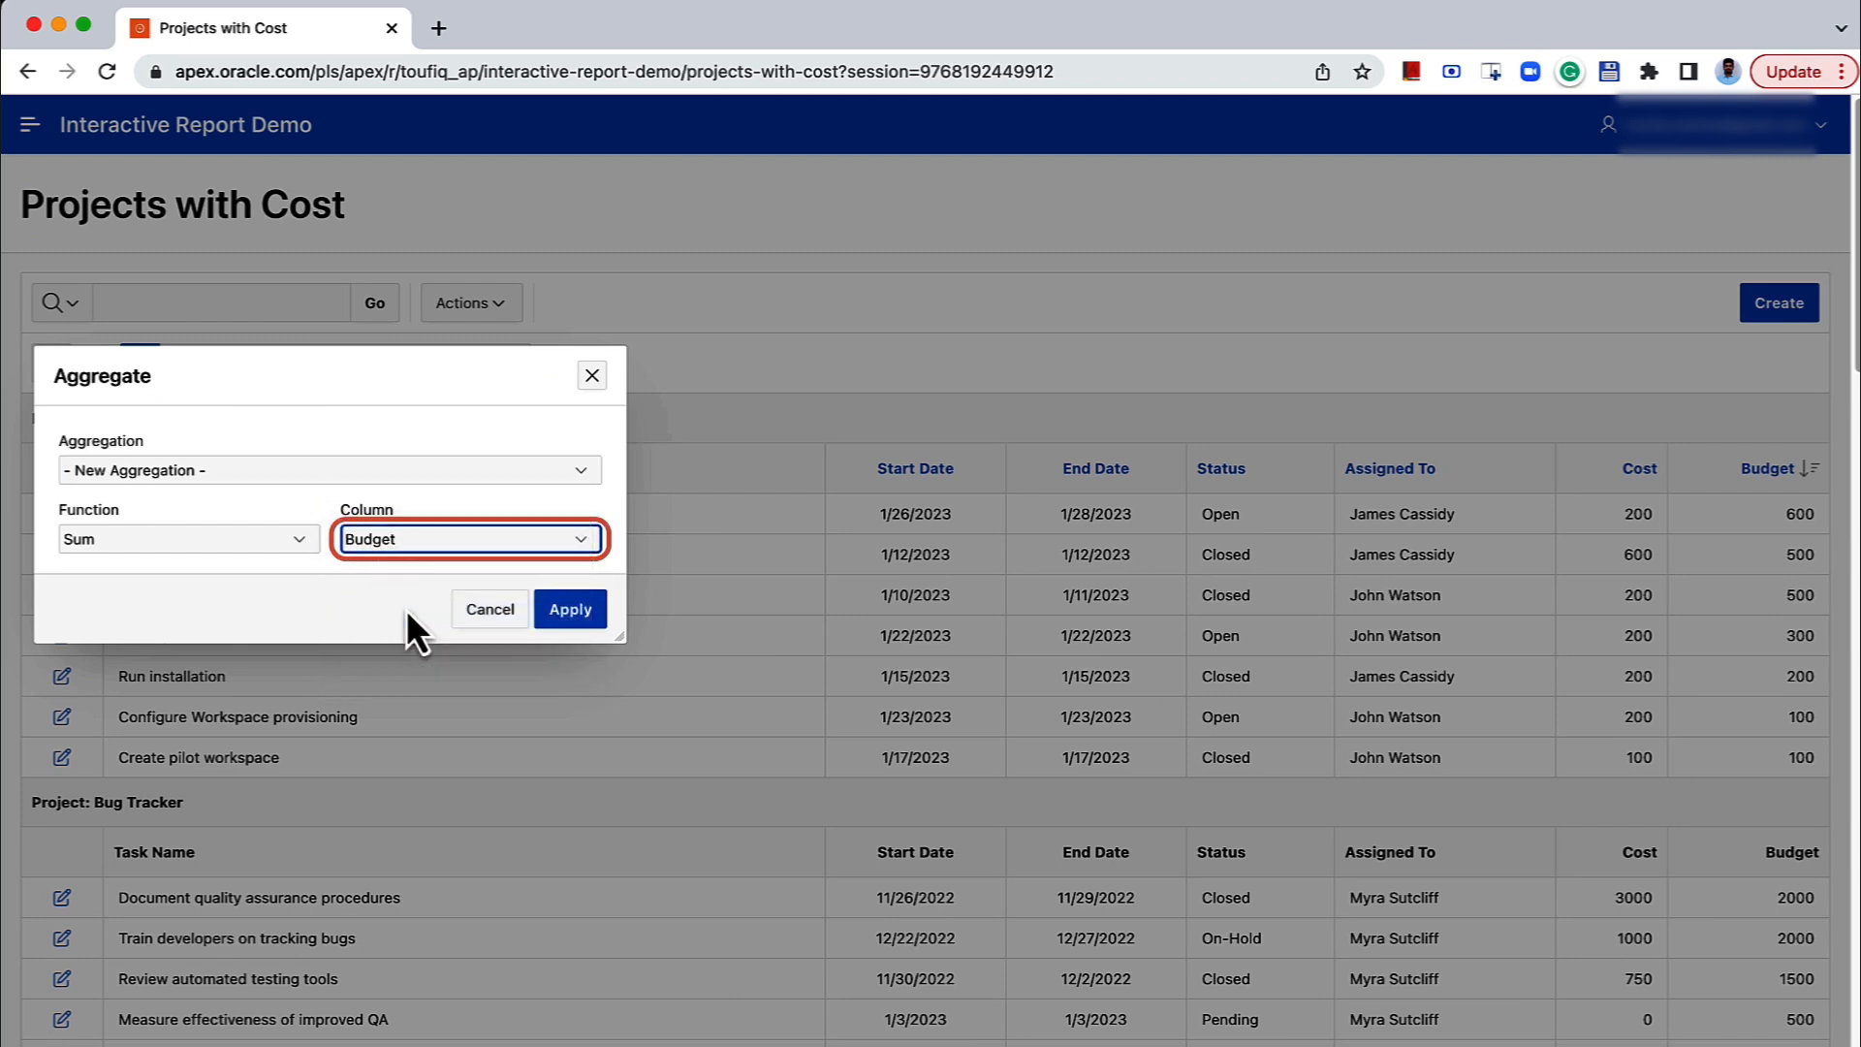
left_click(570, 610)
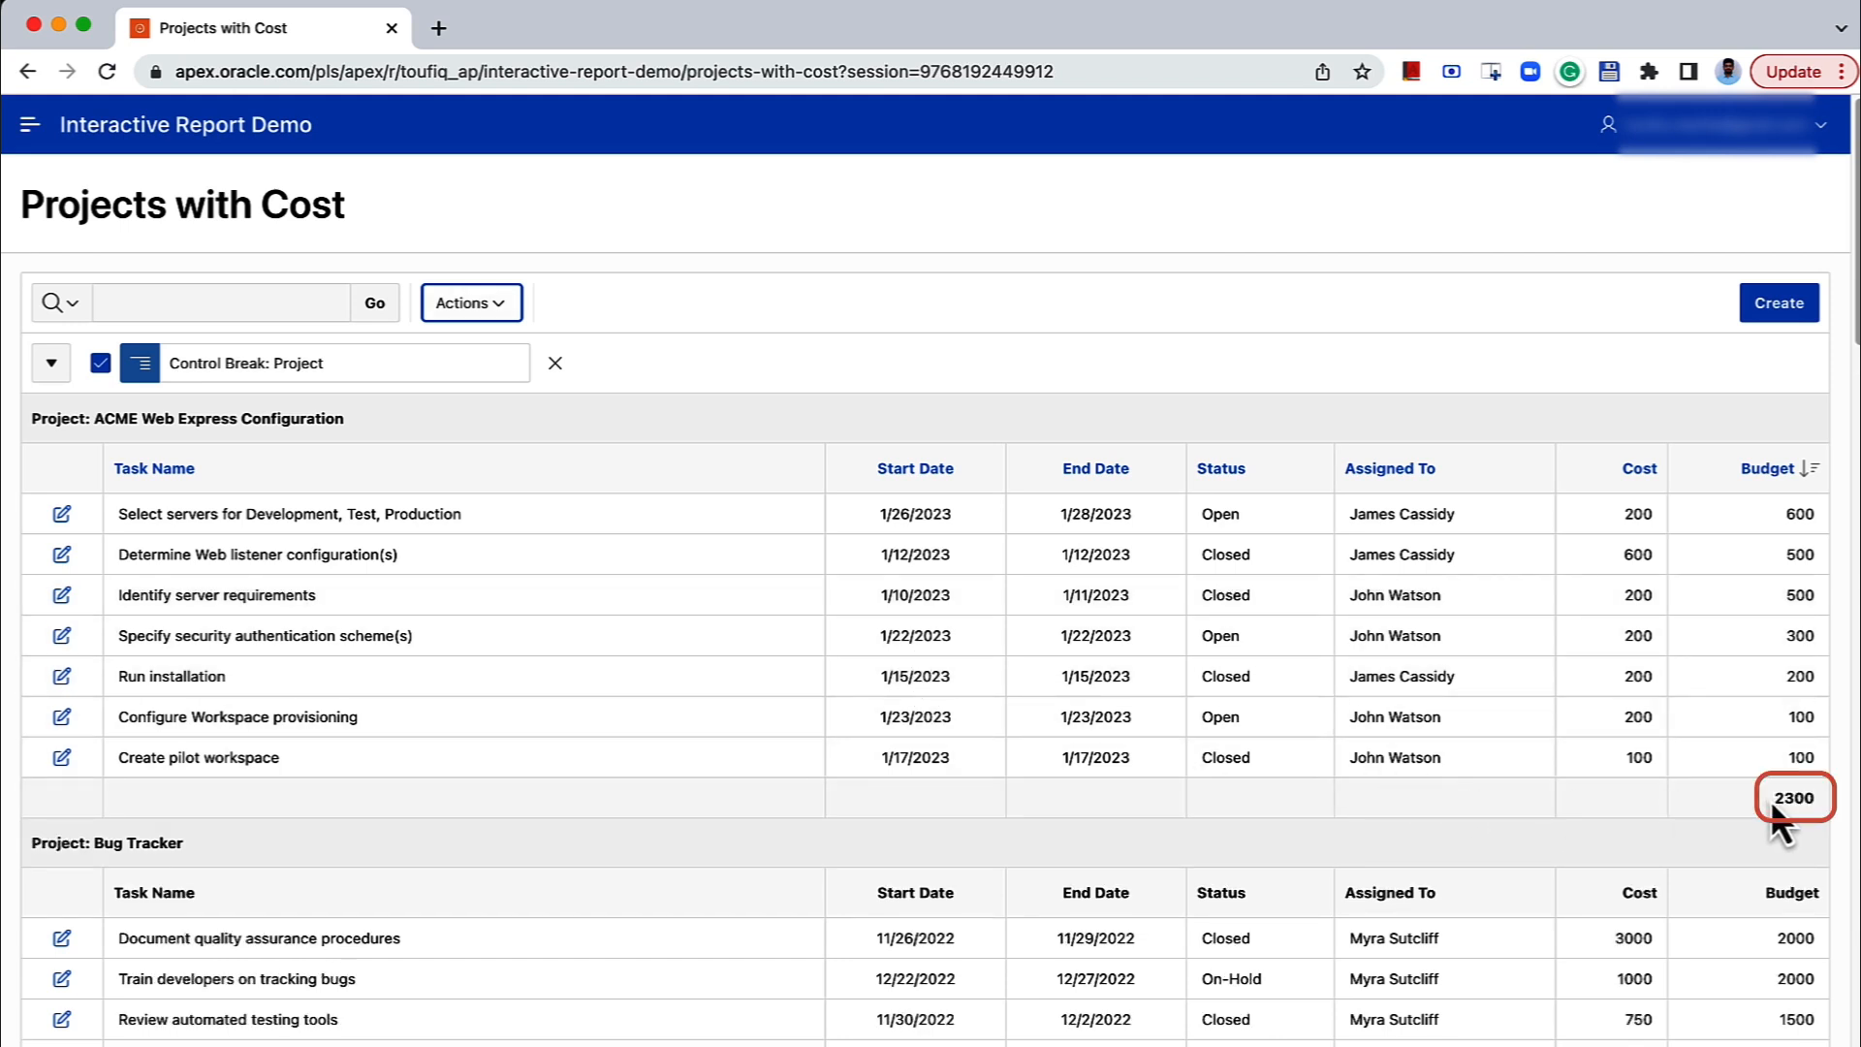
left_click_drag(1774, 800, 1814, 798)
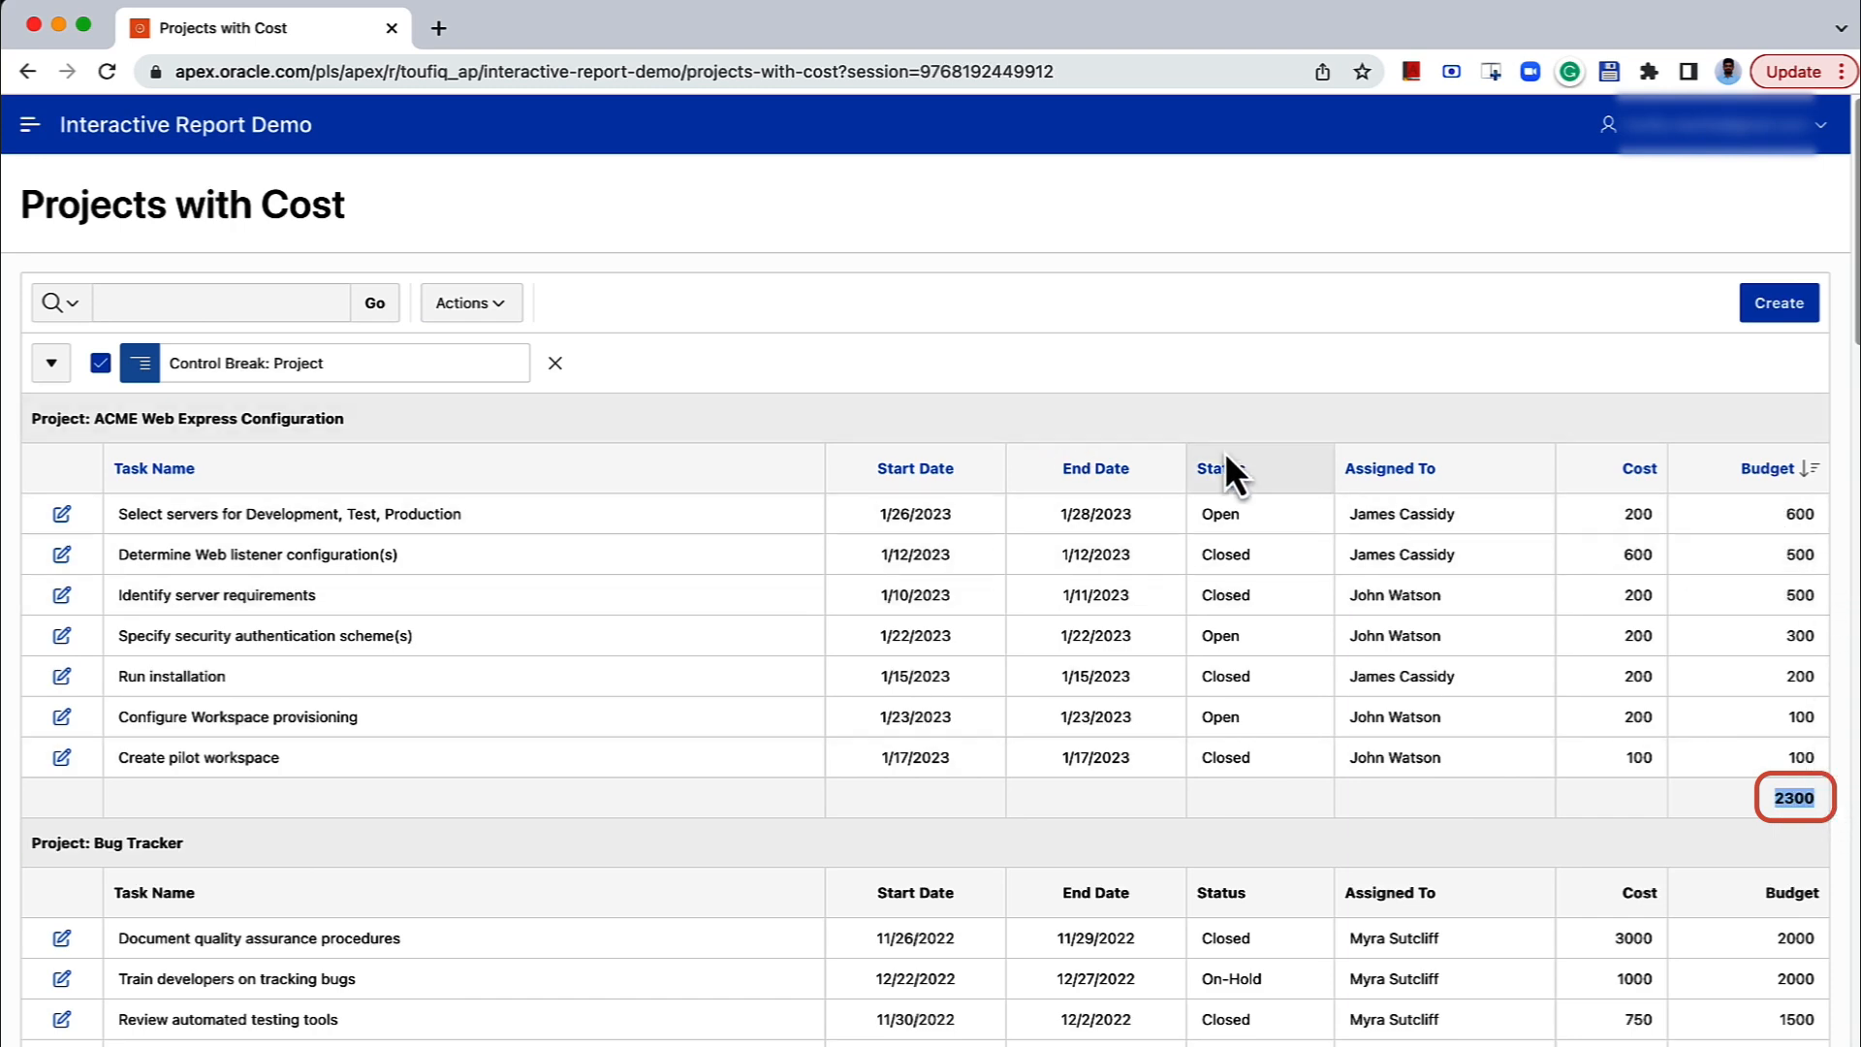
scroll(1747, 795, "down", 4)
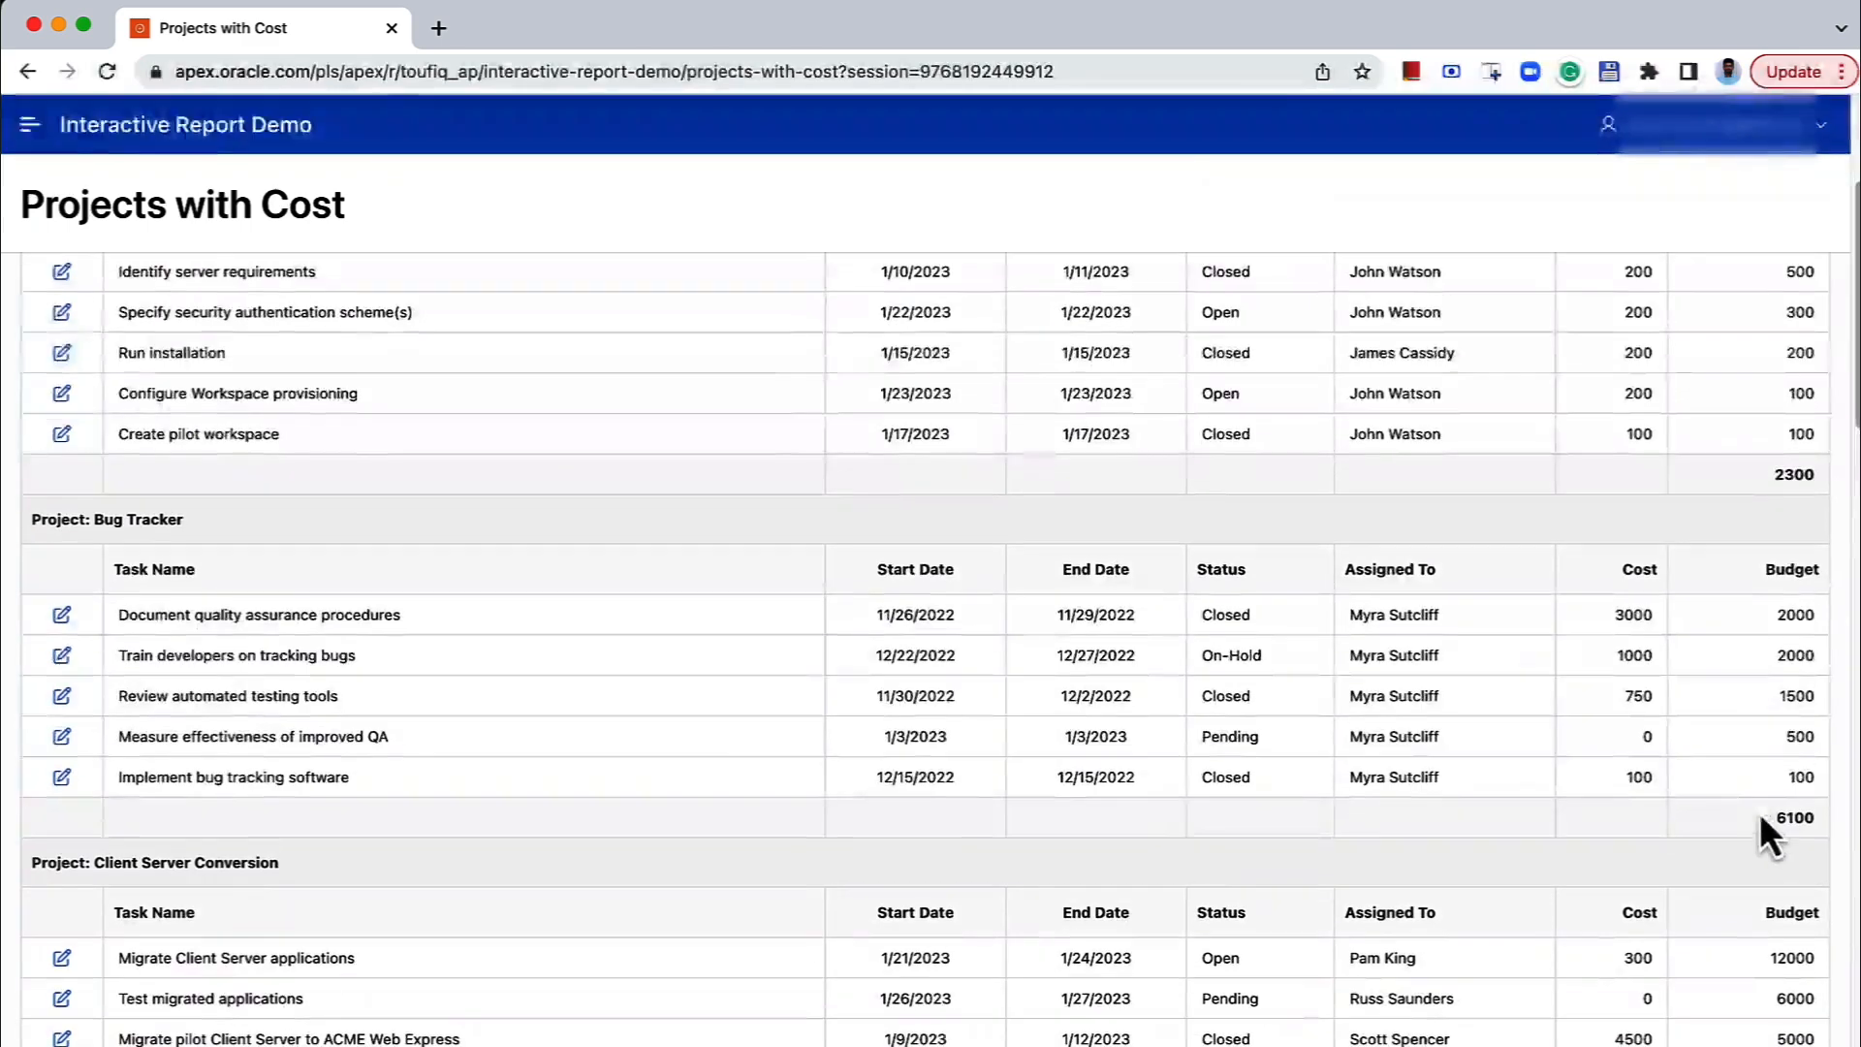
scroll(1778, 829, "down", 5)
scroll(1715, 815, "up", 9)
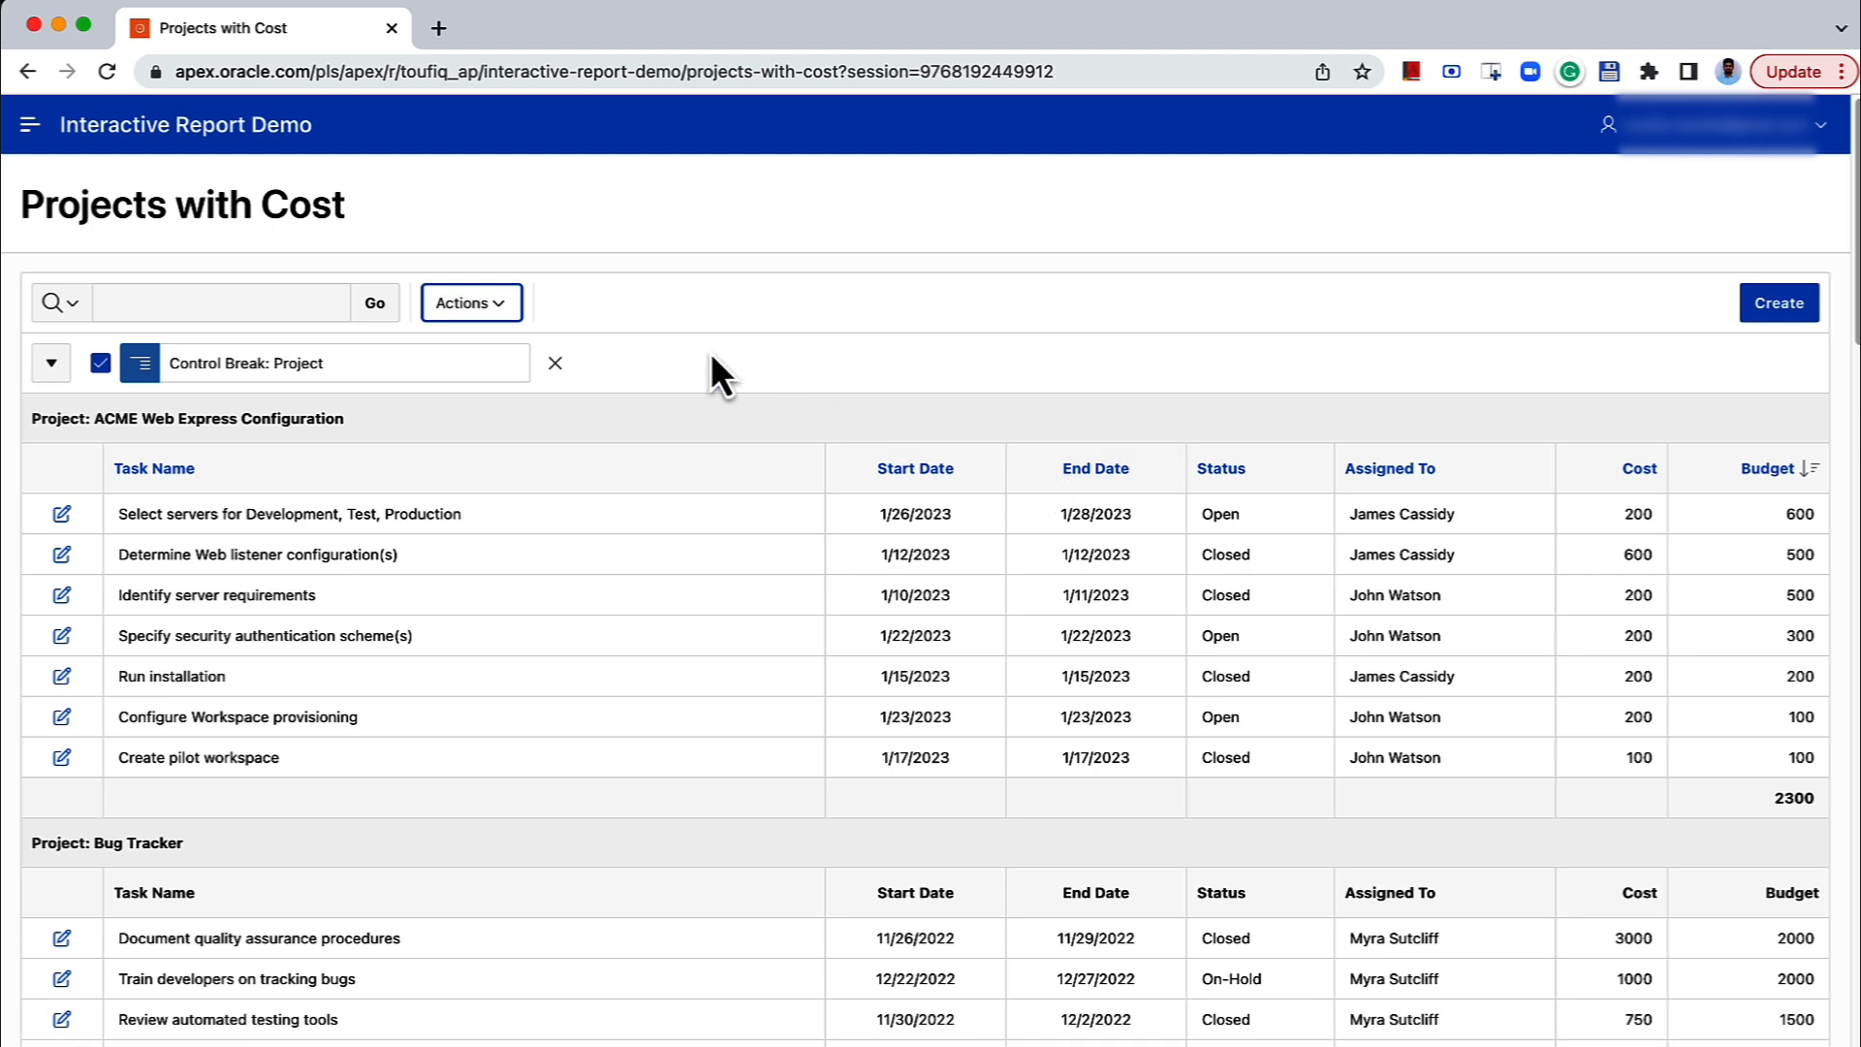
Start a new computation for the report and set its column label to Cost Analysis.
left_click(492, 309)
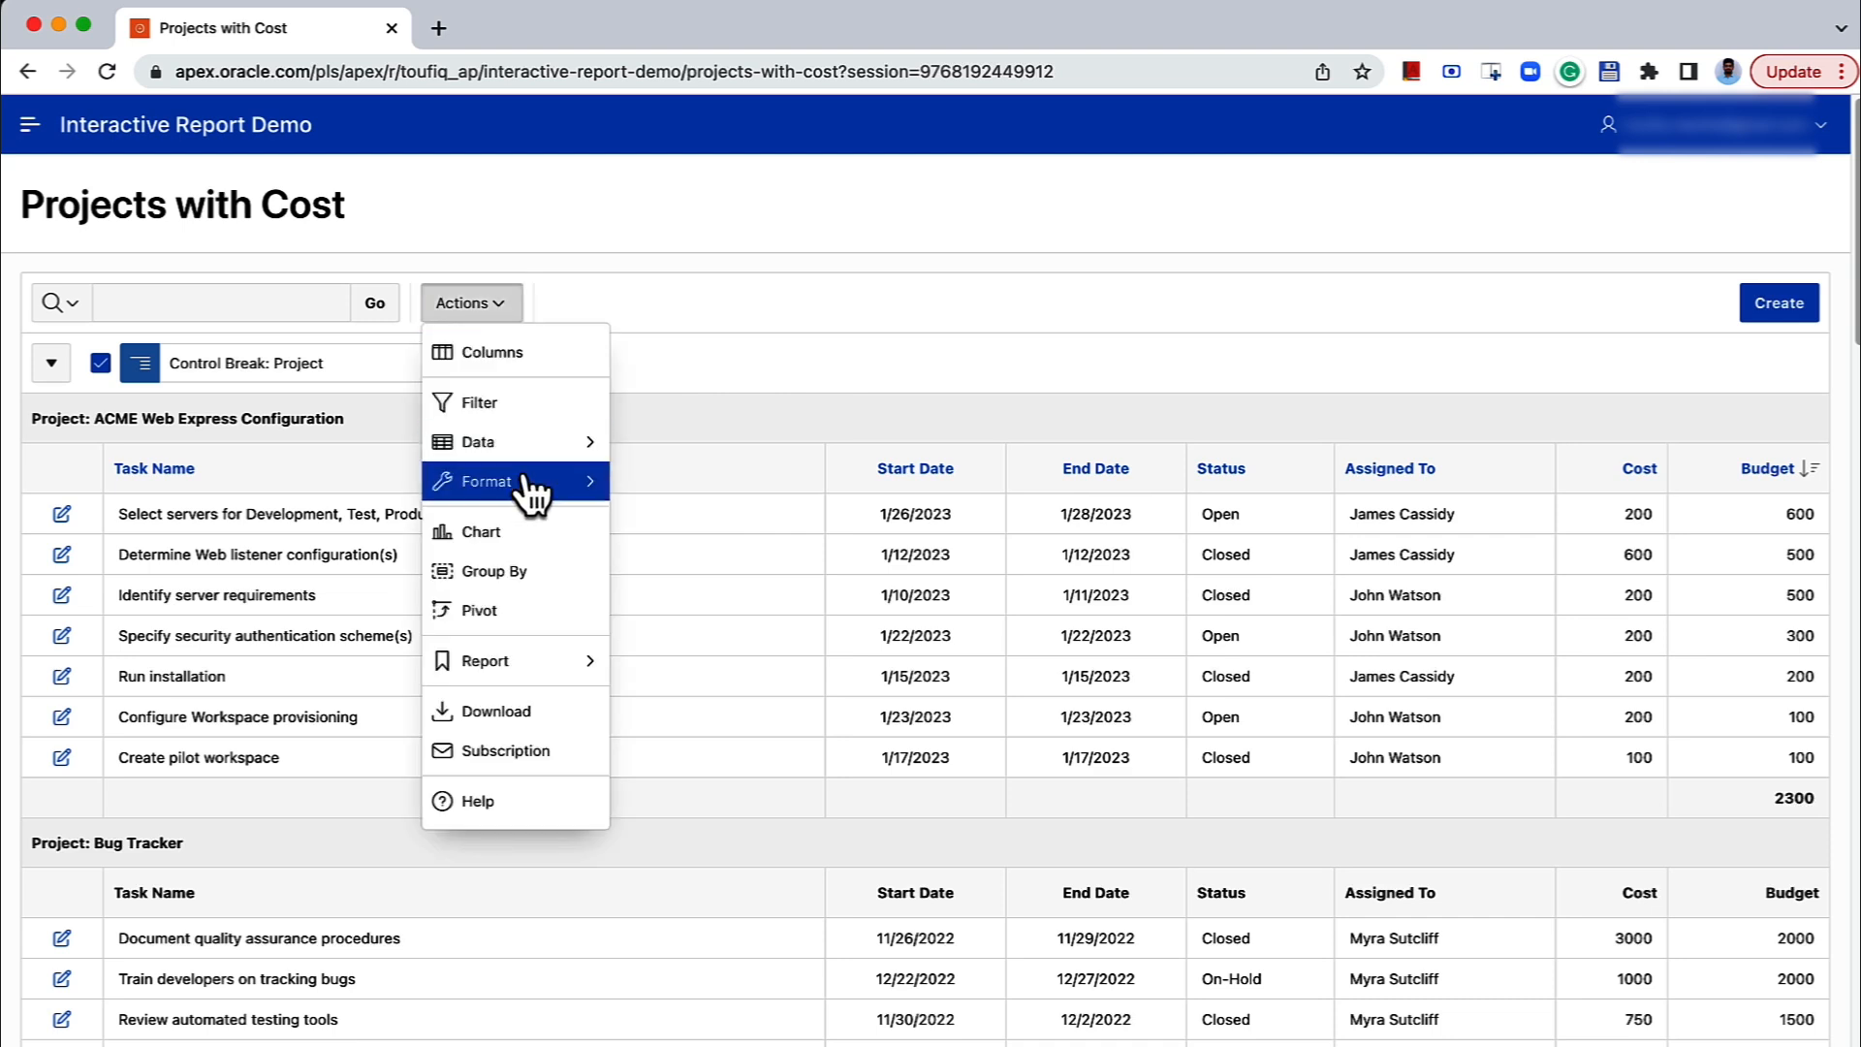
mouse_move(529, 456)
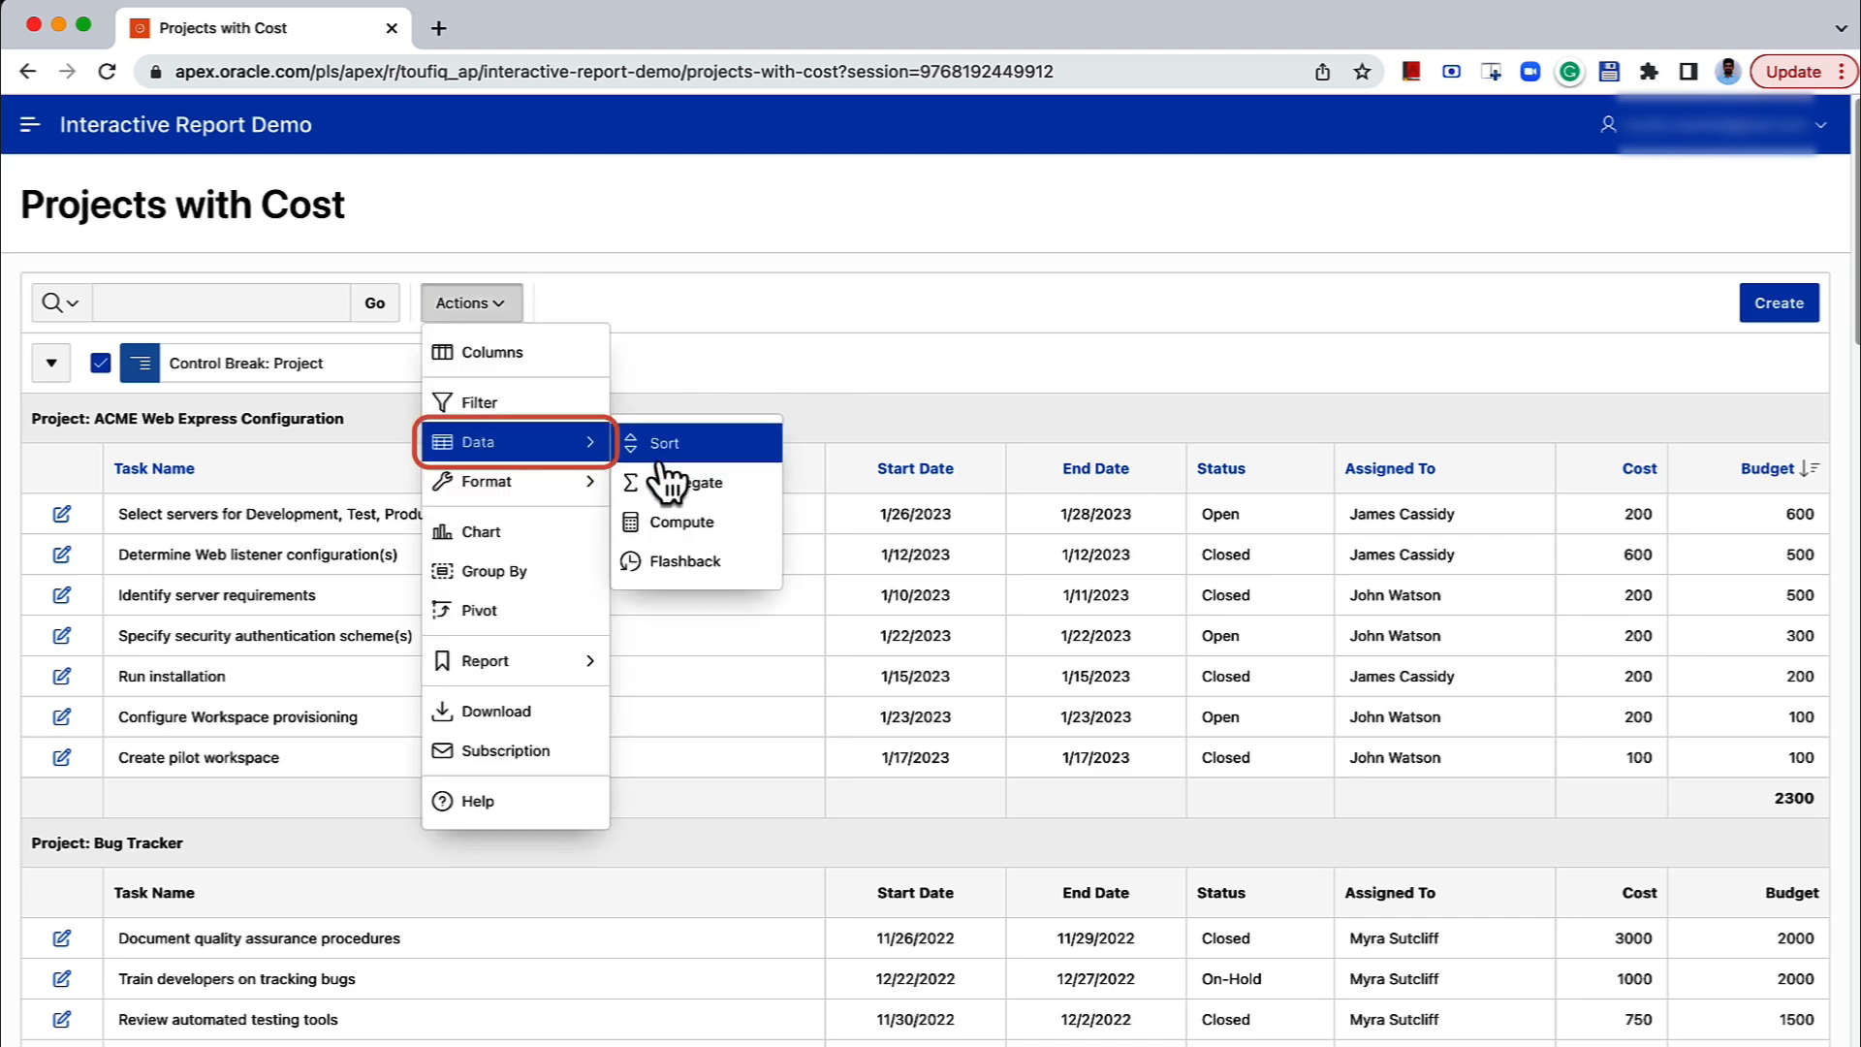
left_click(669, 523)
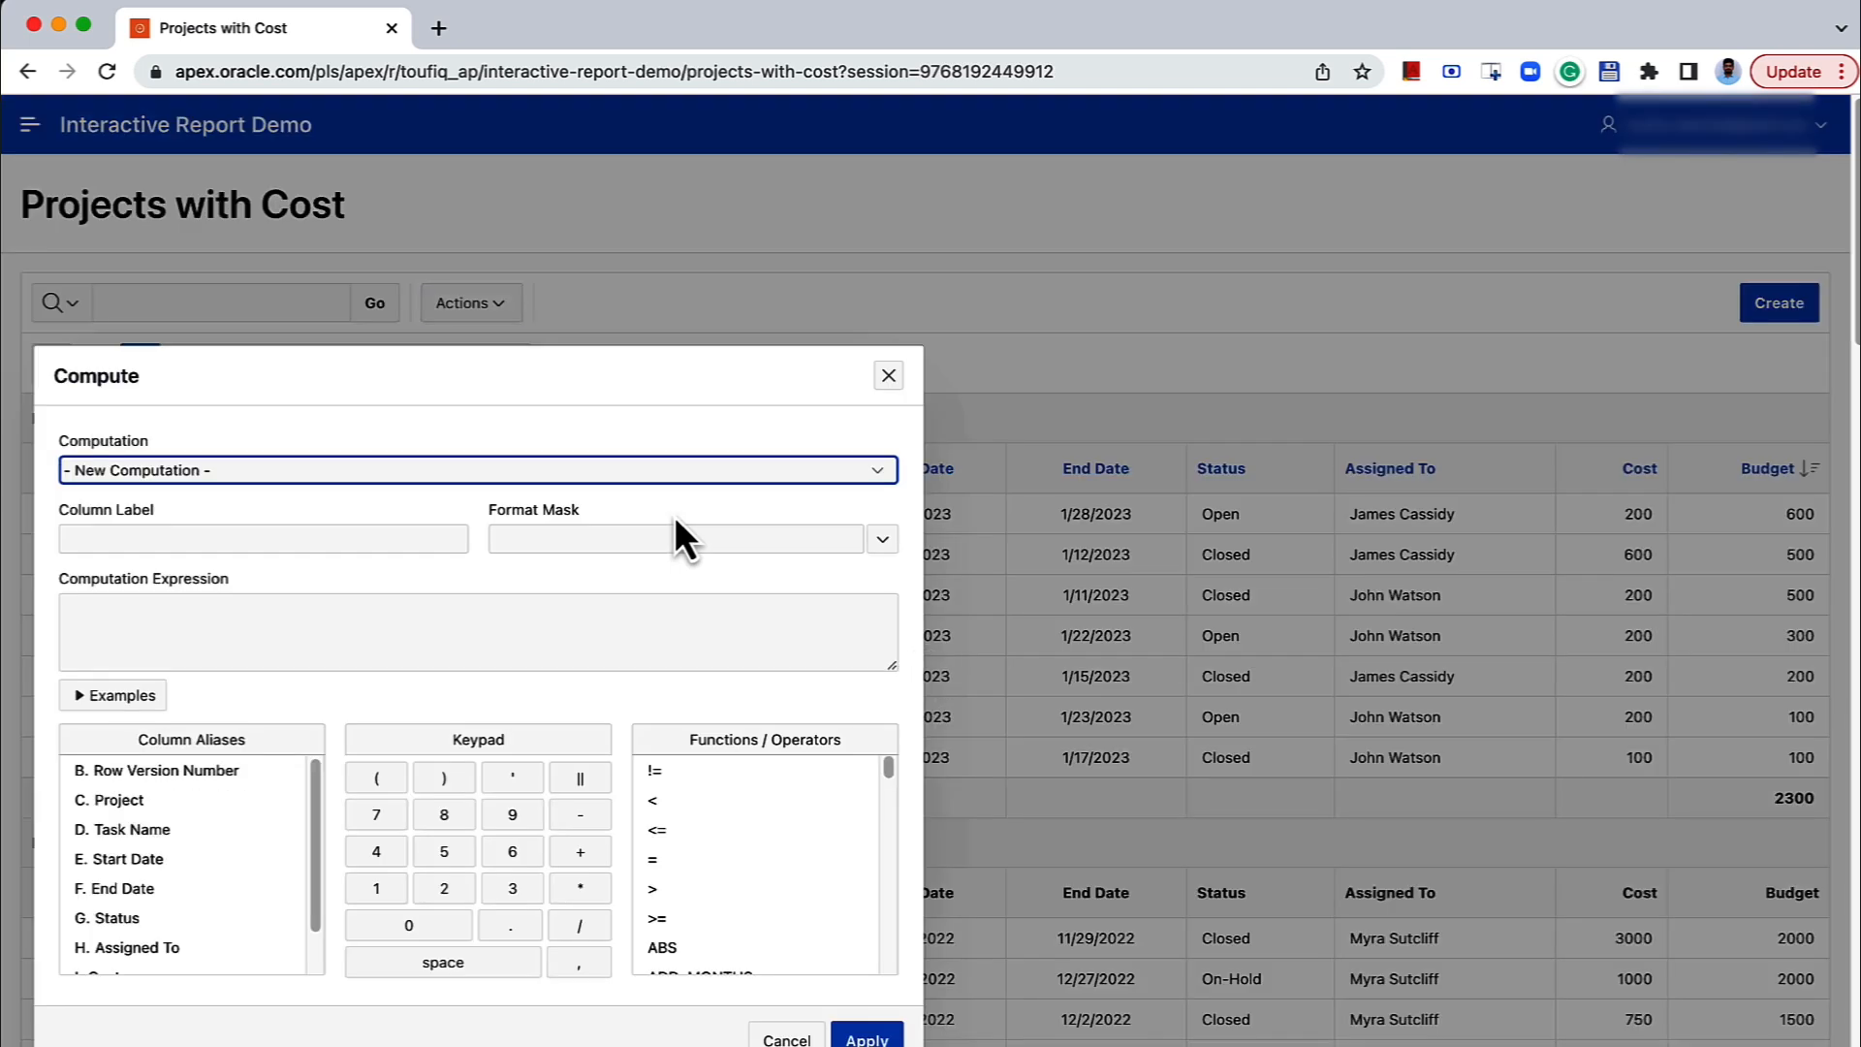
left_click_drag(368, 397, 539, 297)
left_click(430, 437)
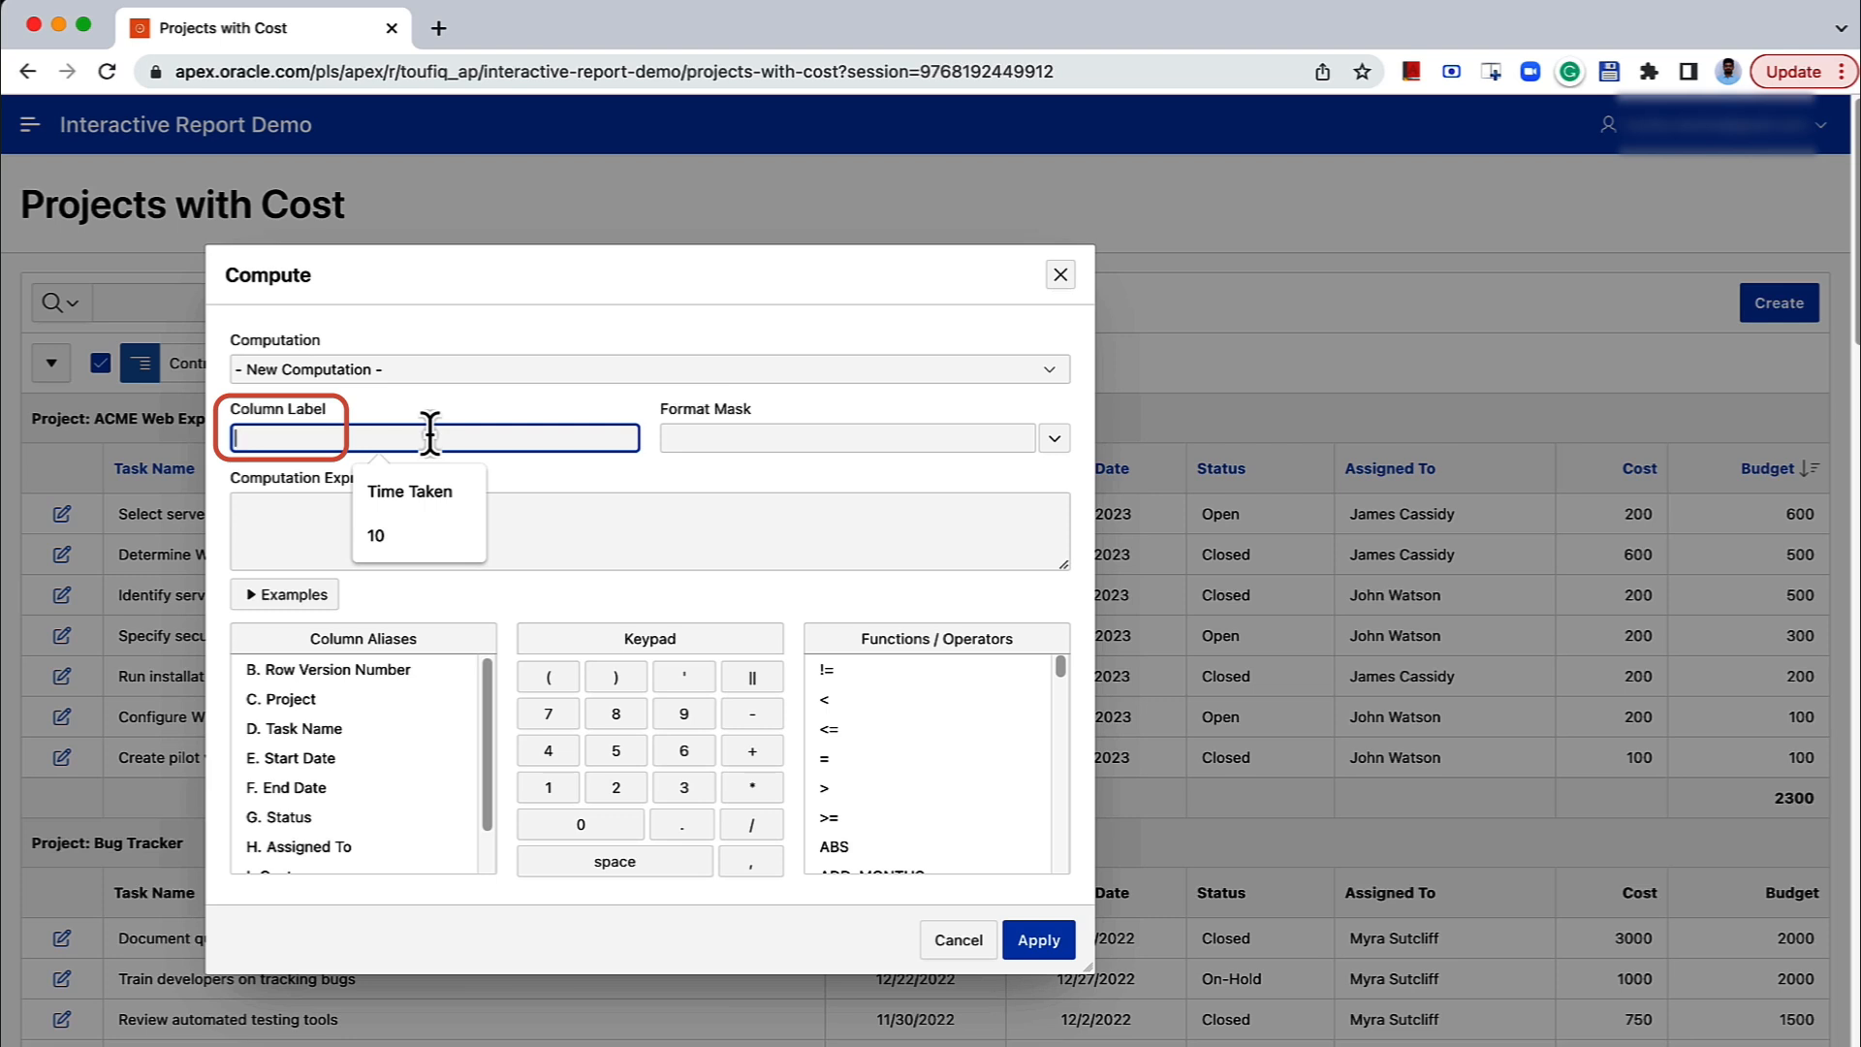
type("Cost Analysis")
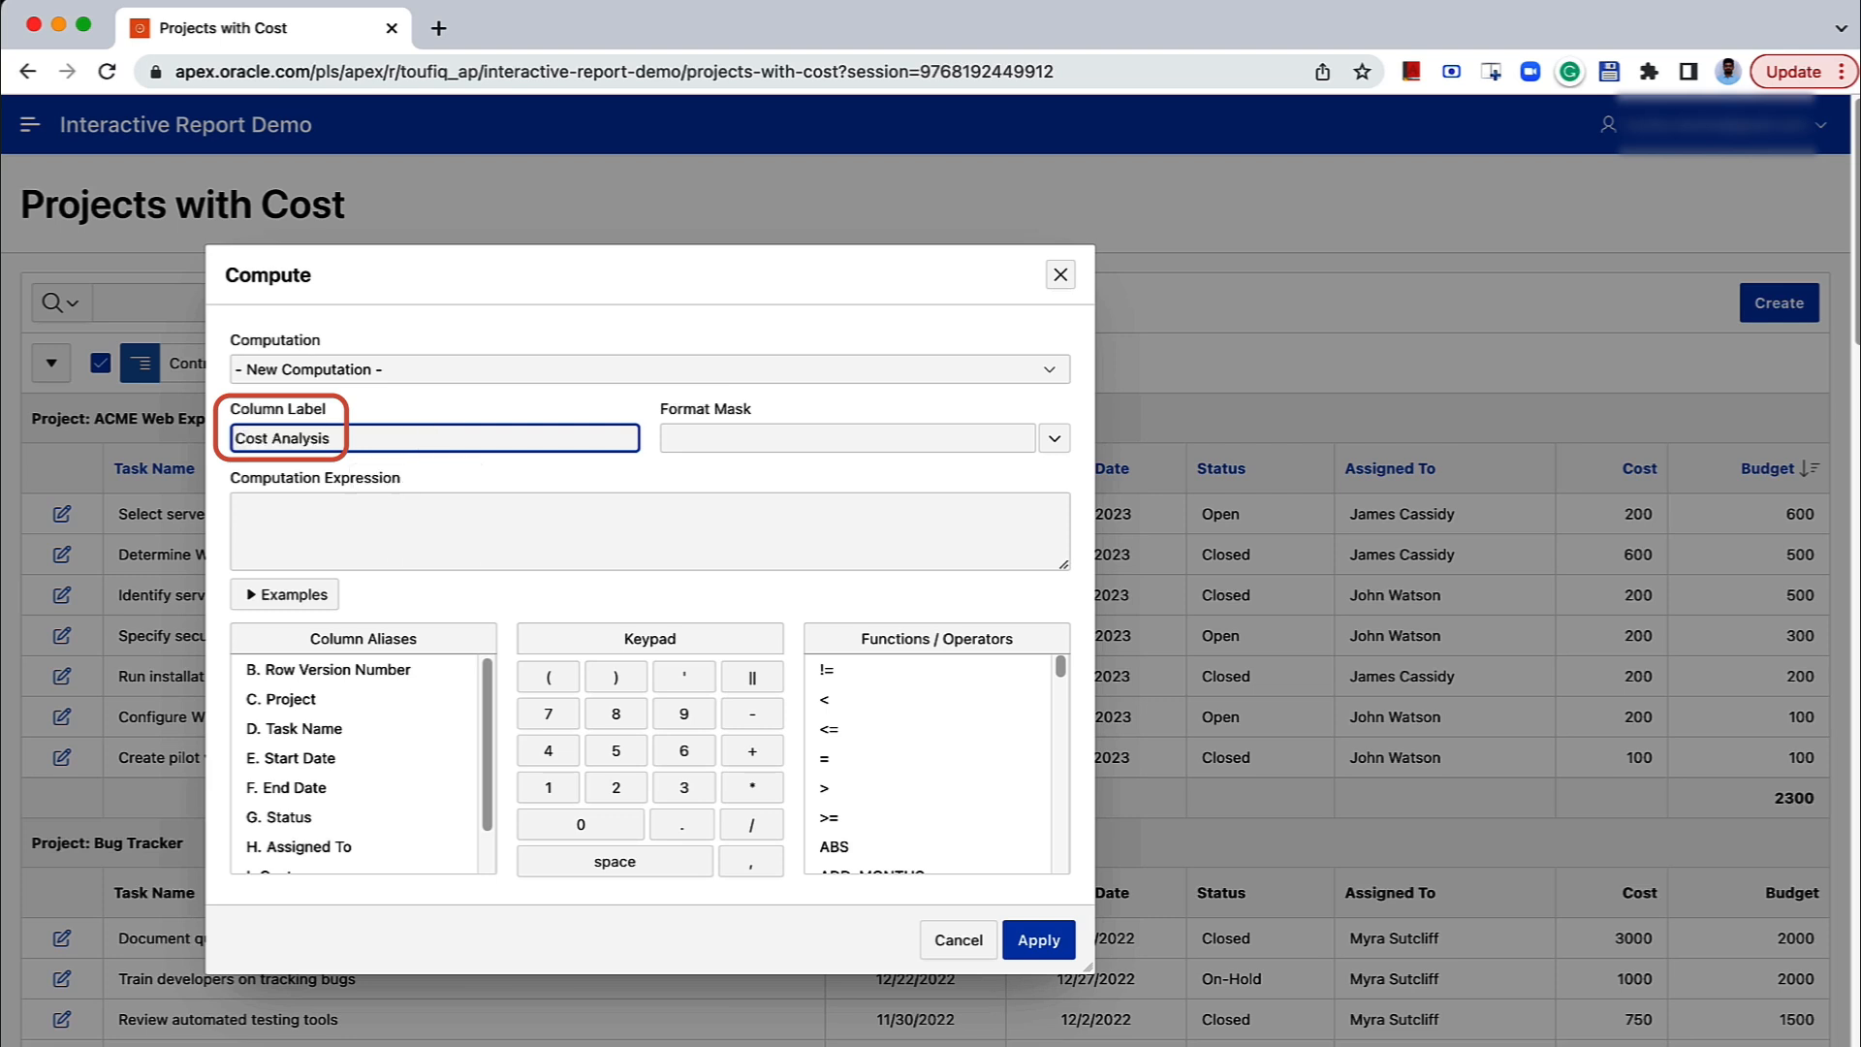
Define the computation as Budget minus Cost (J - I) with format mask 999G999G999G999G990D00 and apply it.
left_click(425, 524)
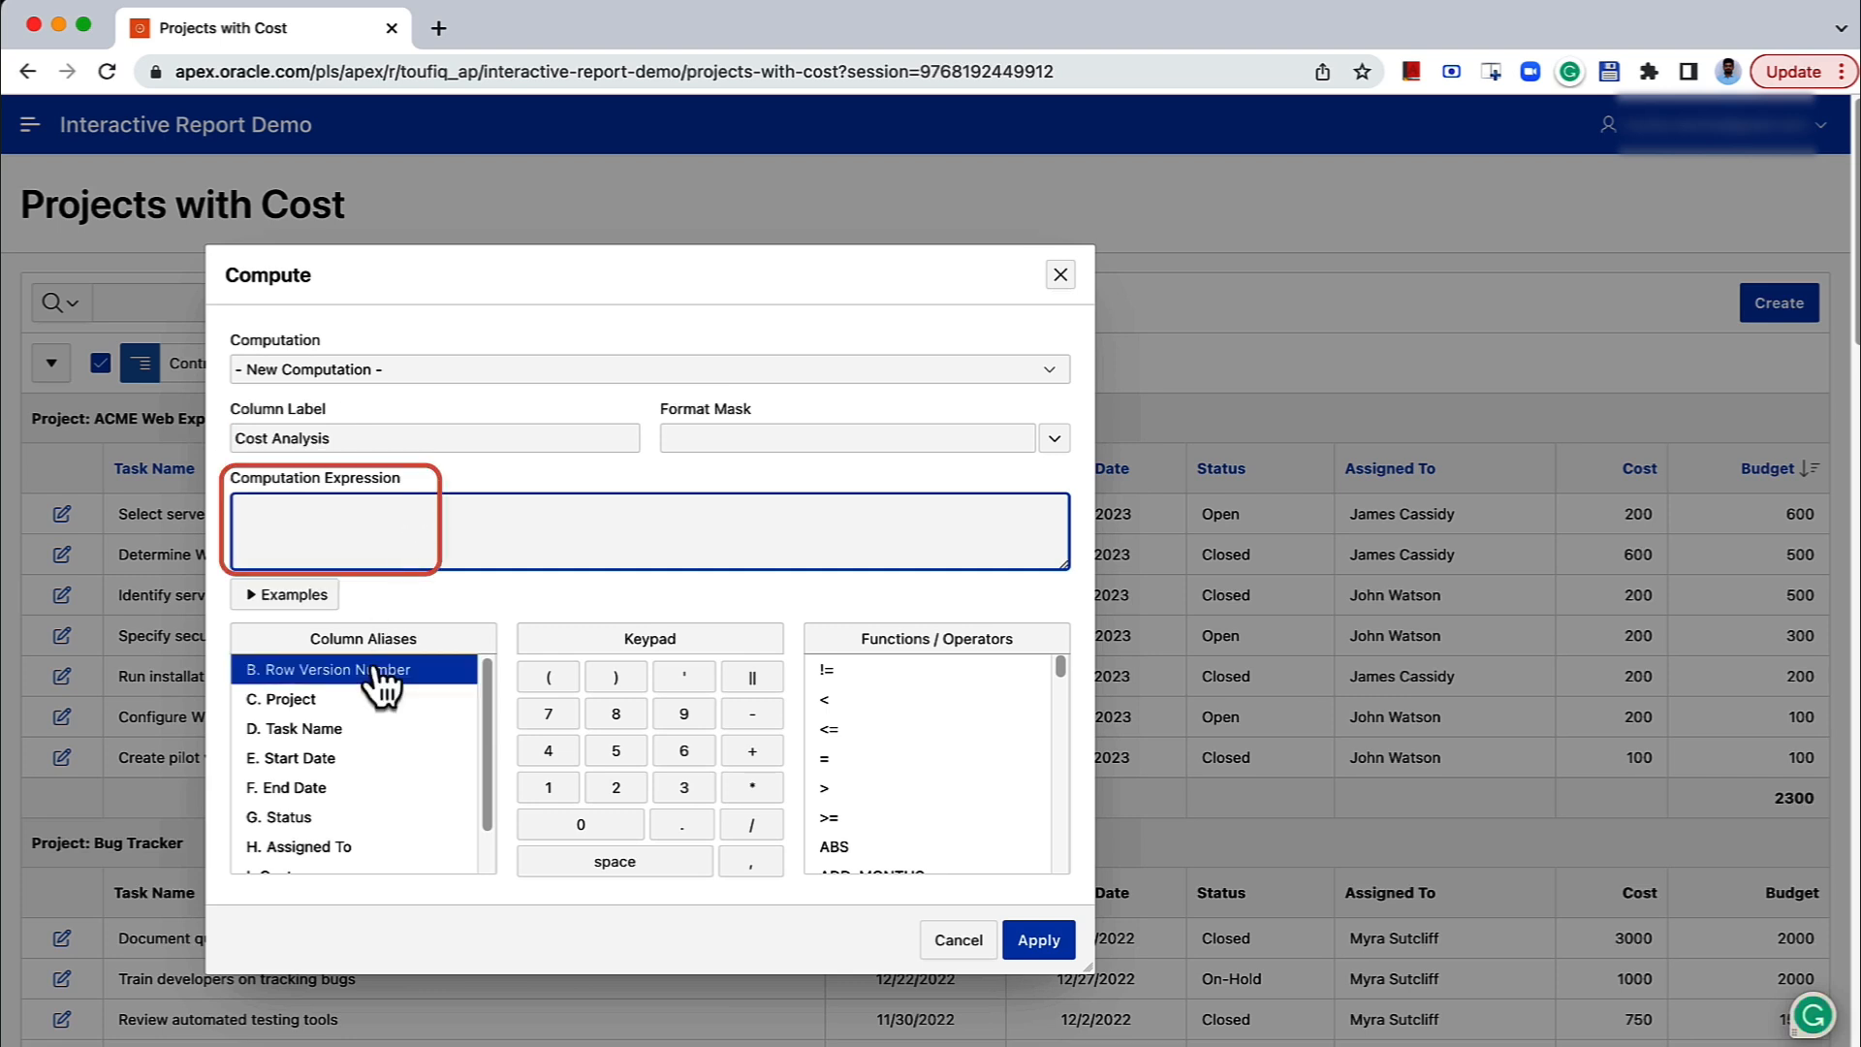
scroll(319, 776, "down", 2)
left_click(291, 860)
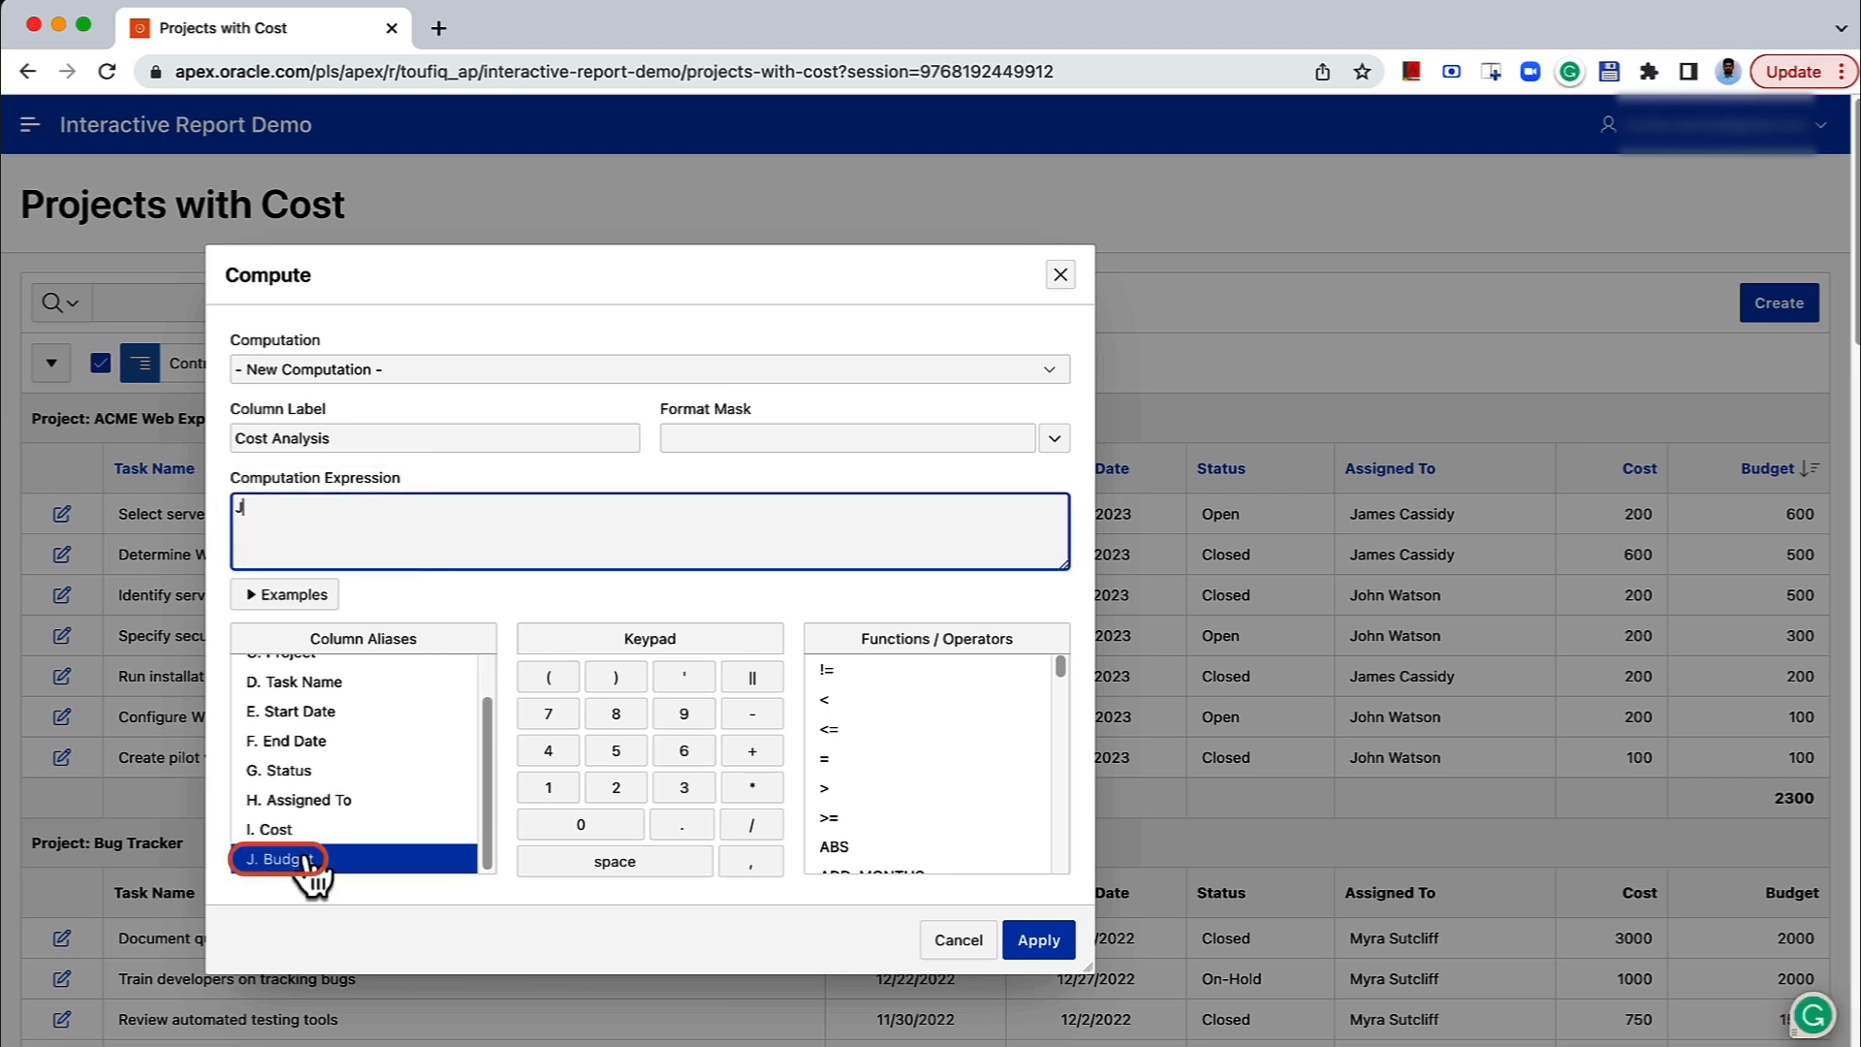
left_click(752, 713)
left_click(276, 829)
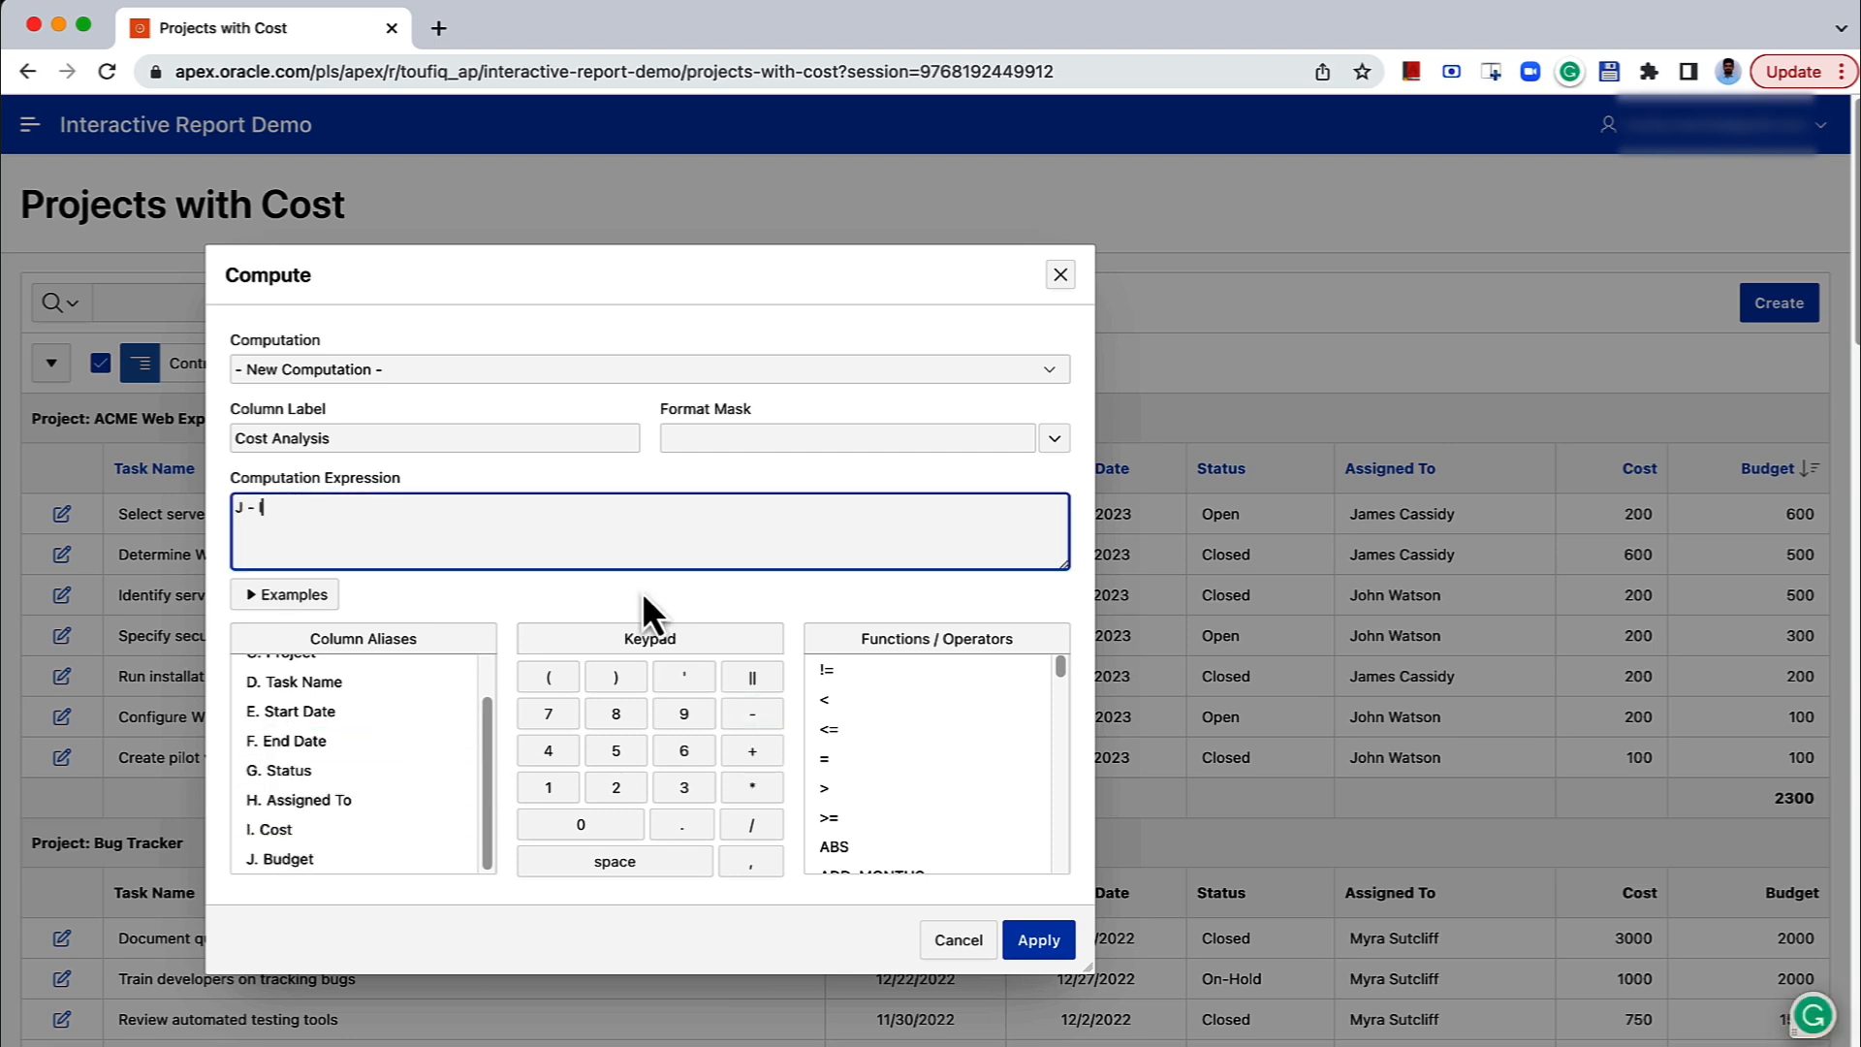
left_click(1054, 438)
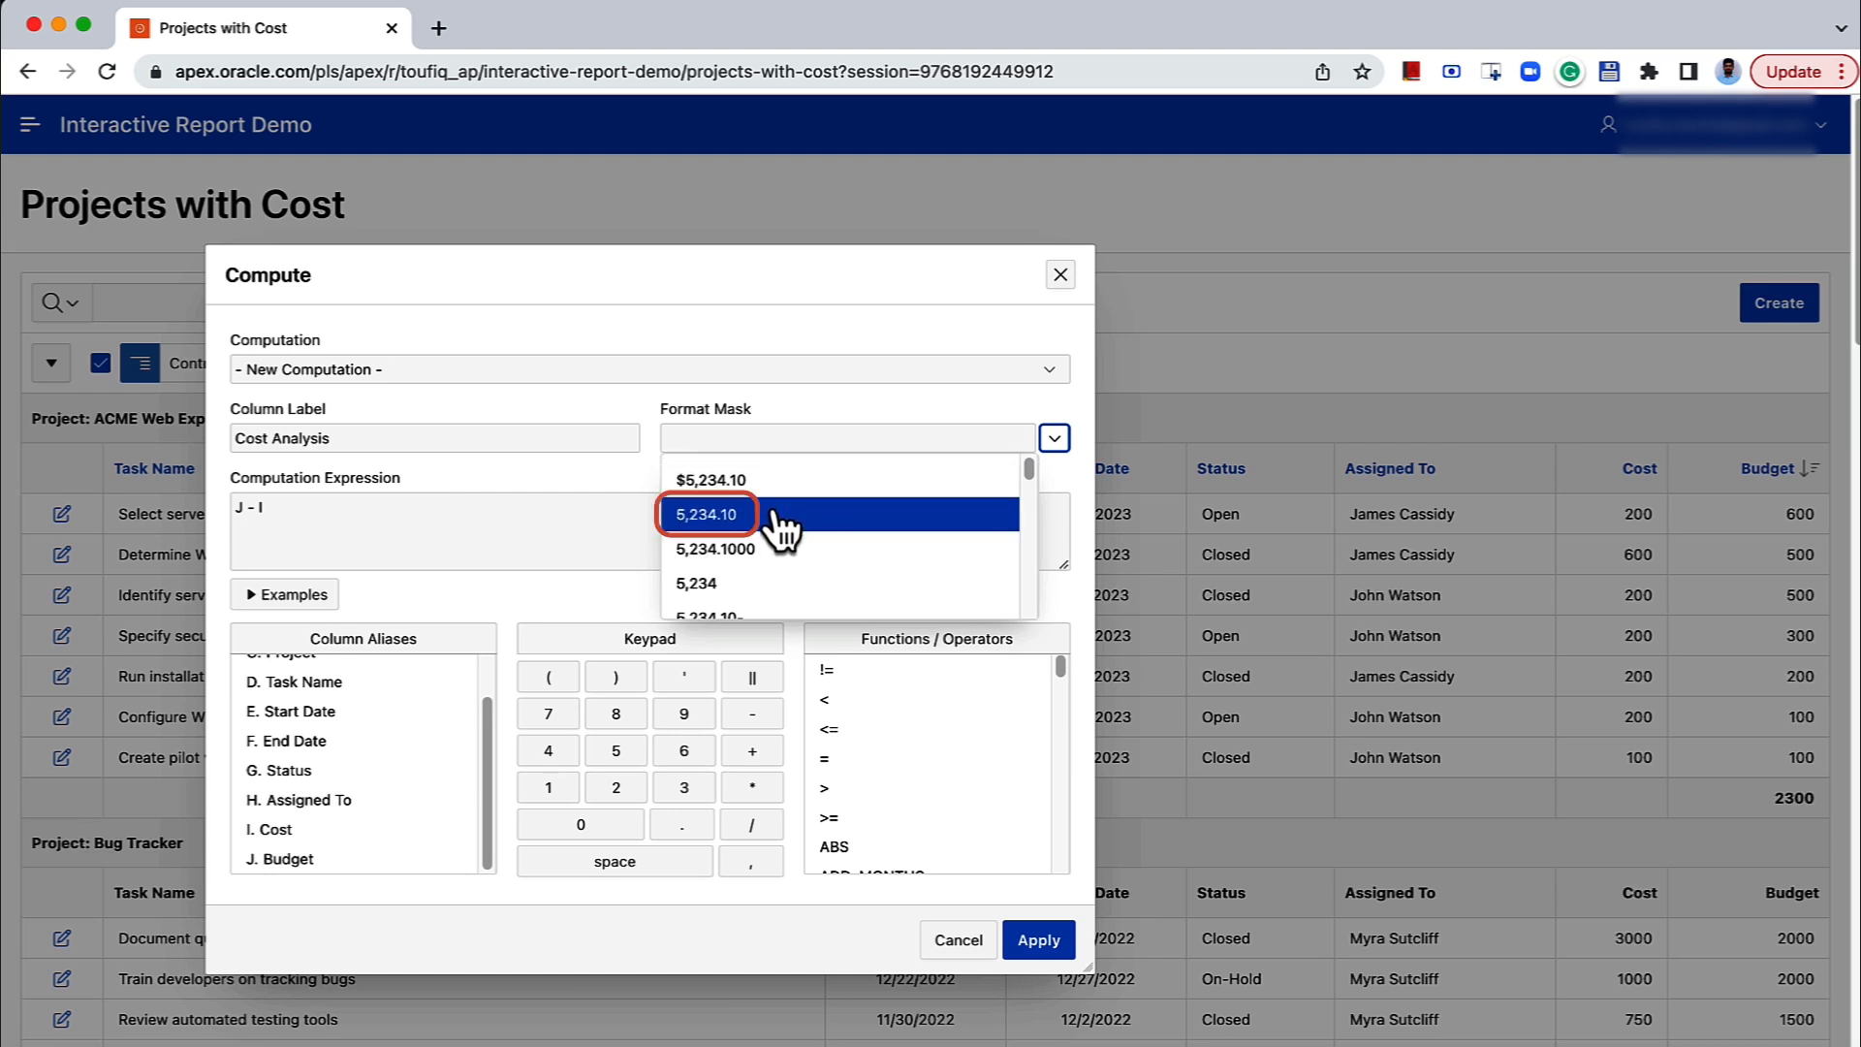
left_click(777, 515)
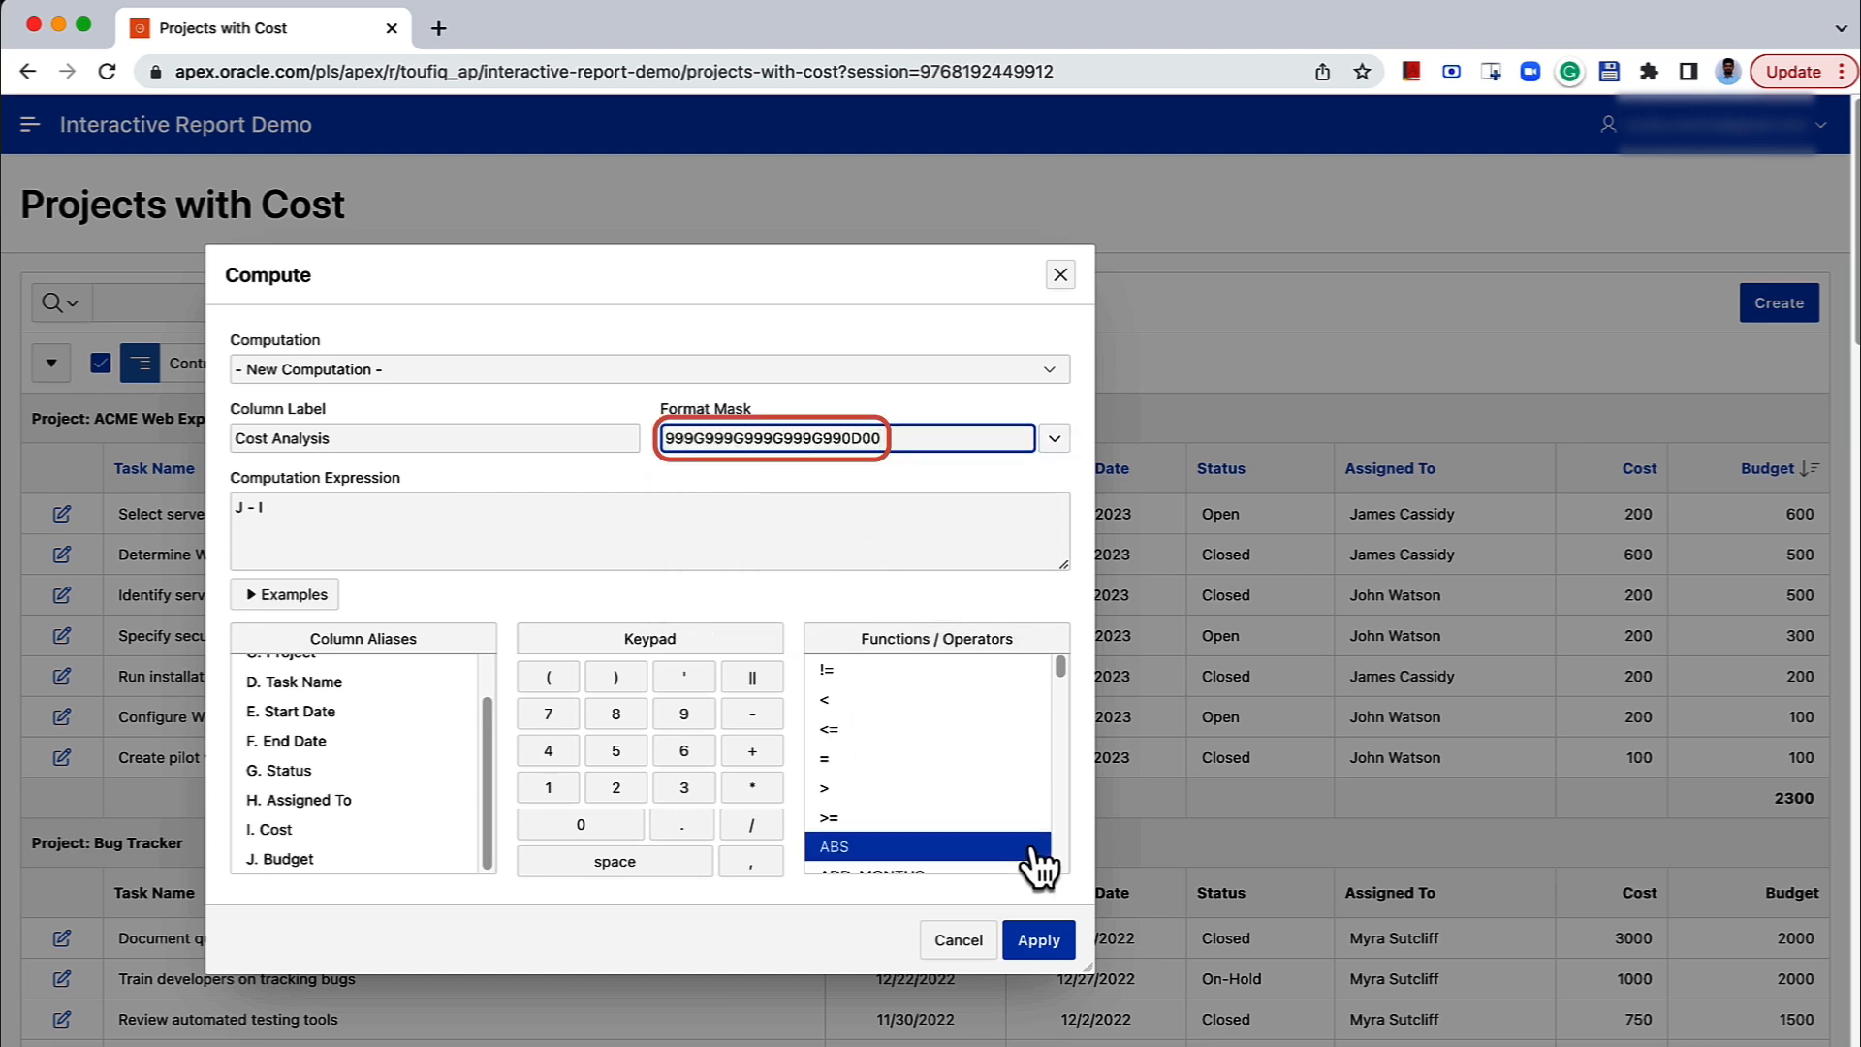
left_click(1037, 942)
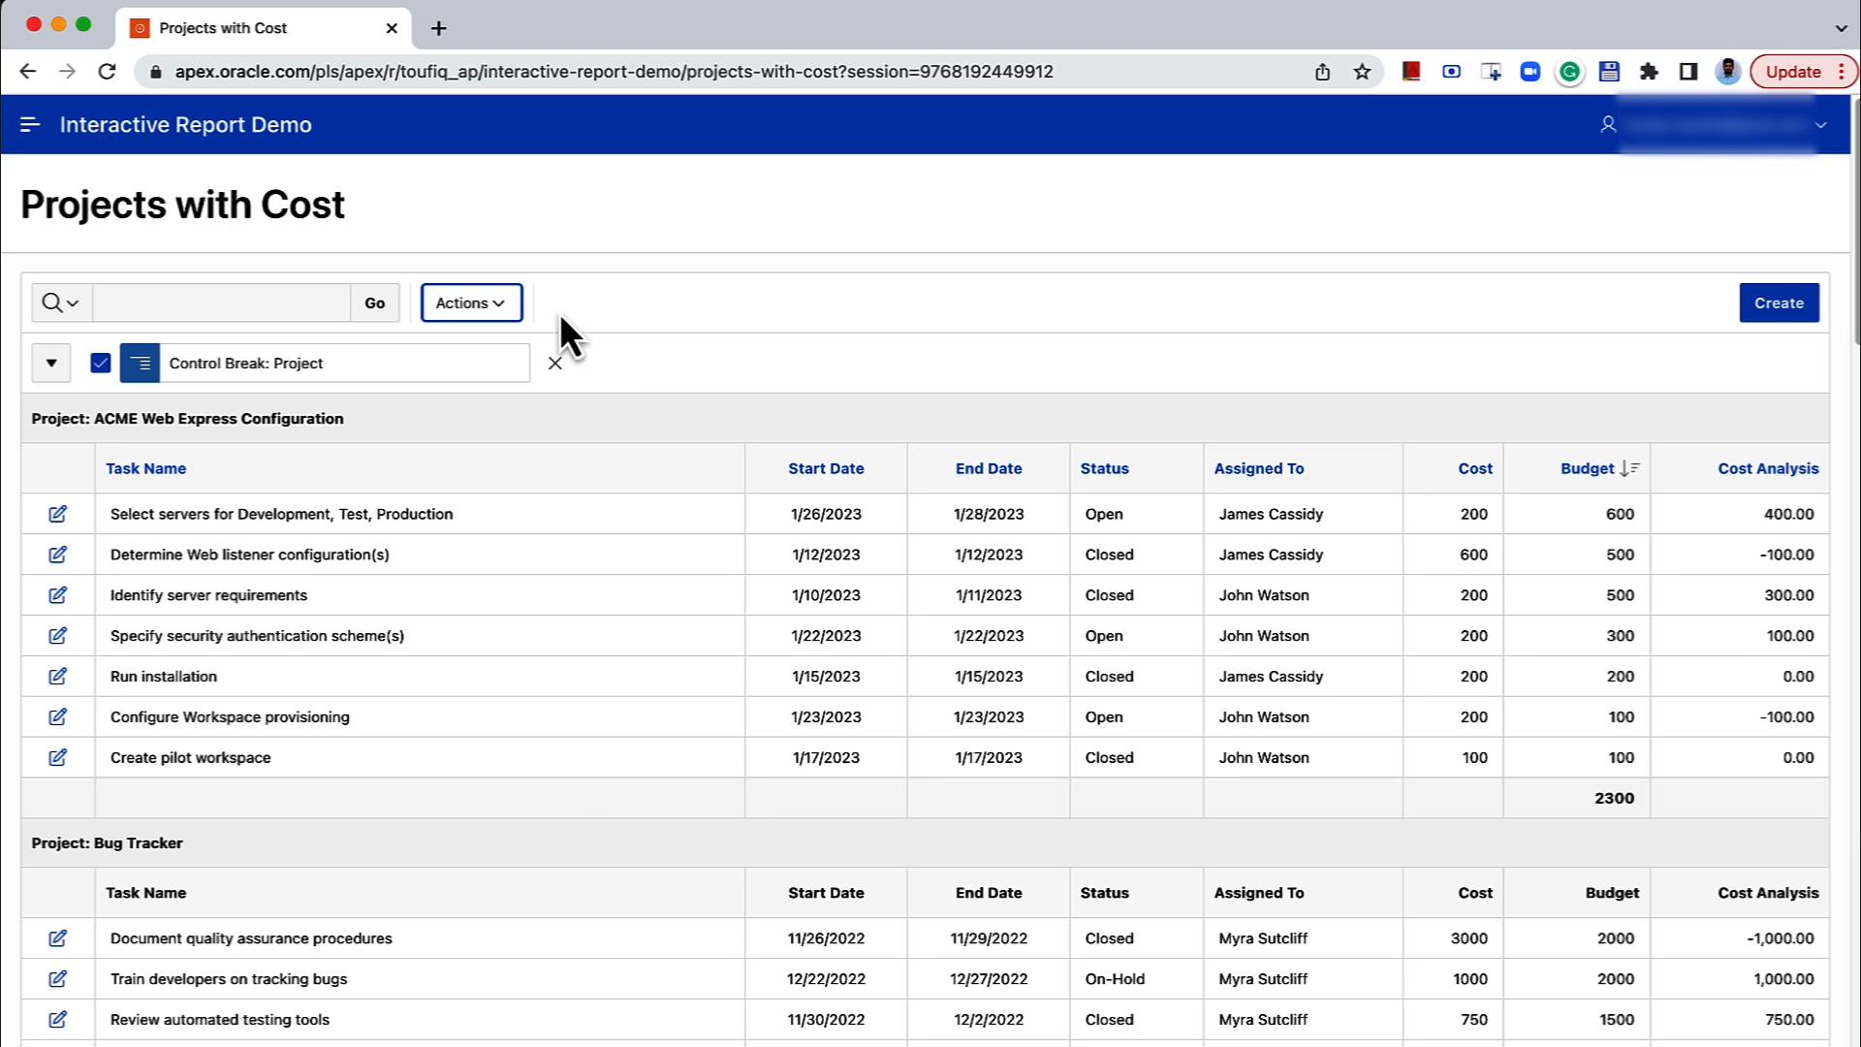
Start a new highlight rule for the report with the highlight type Cell.
left_click(494, 308)
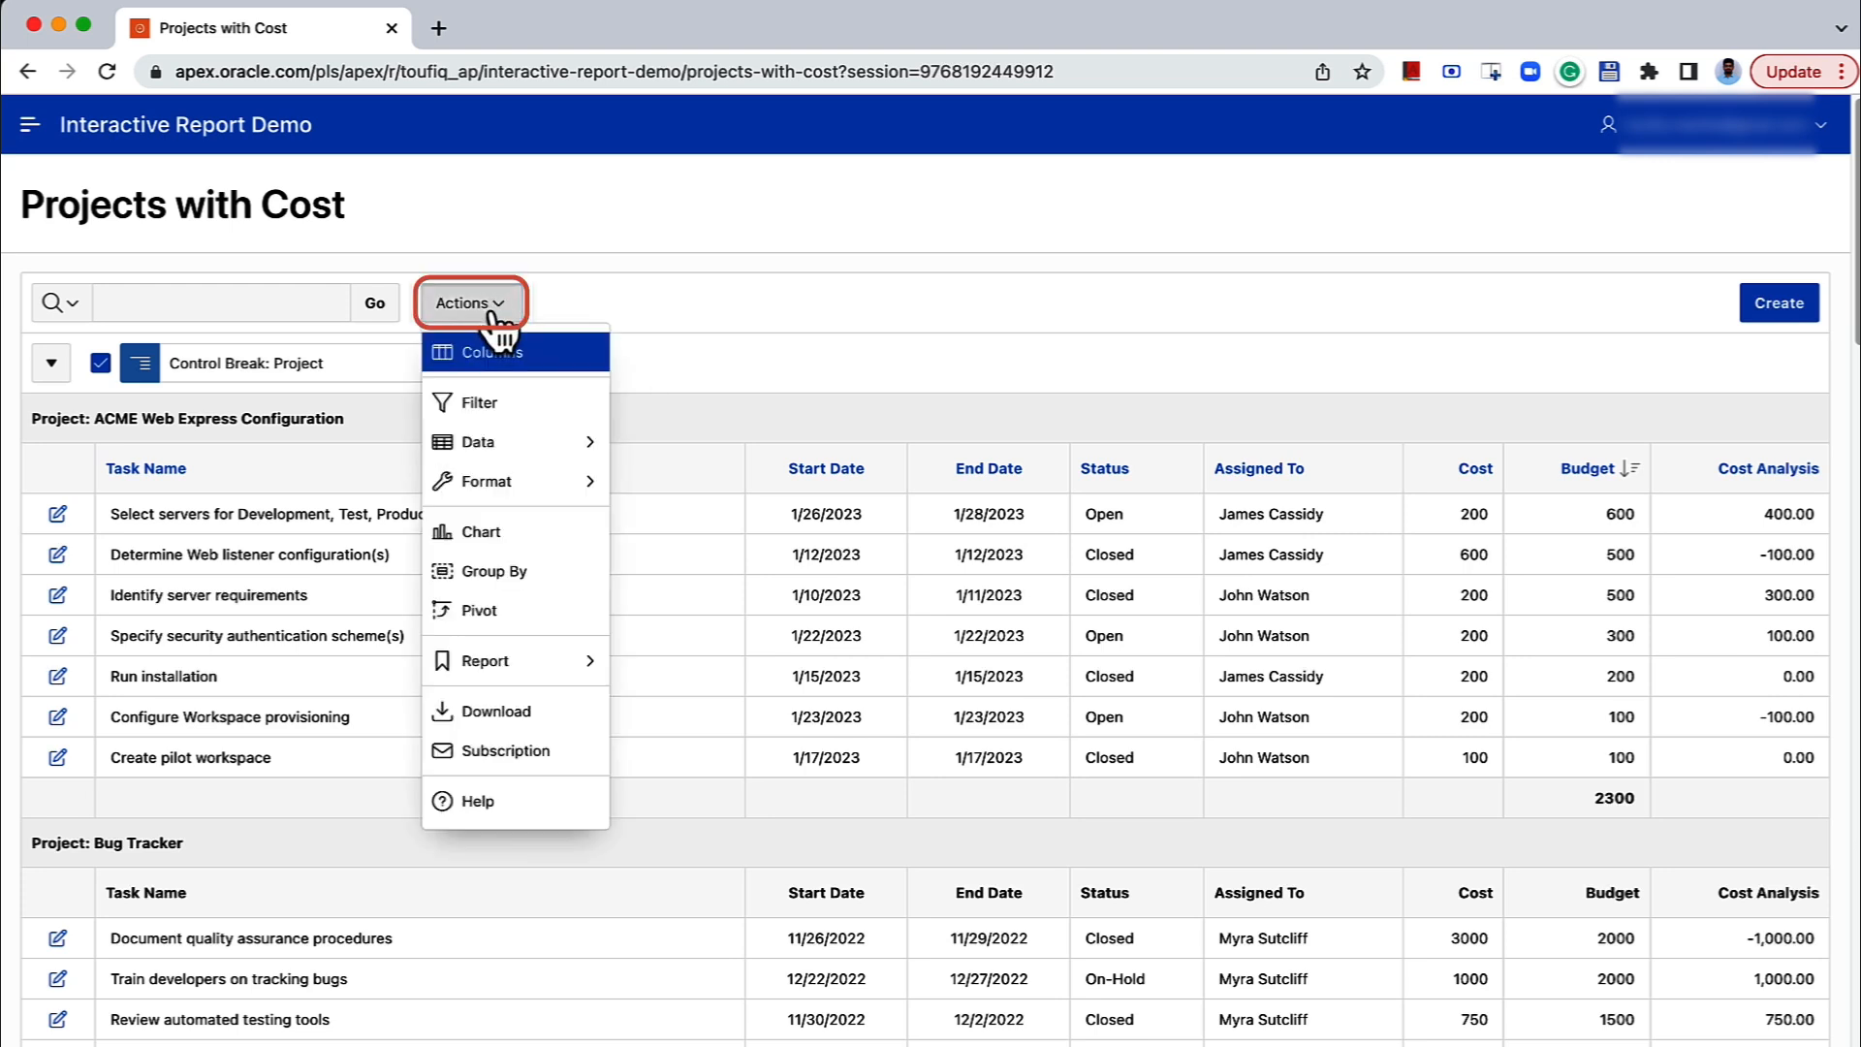
left_click(513, 490)
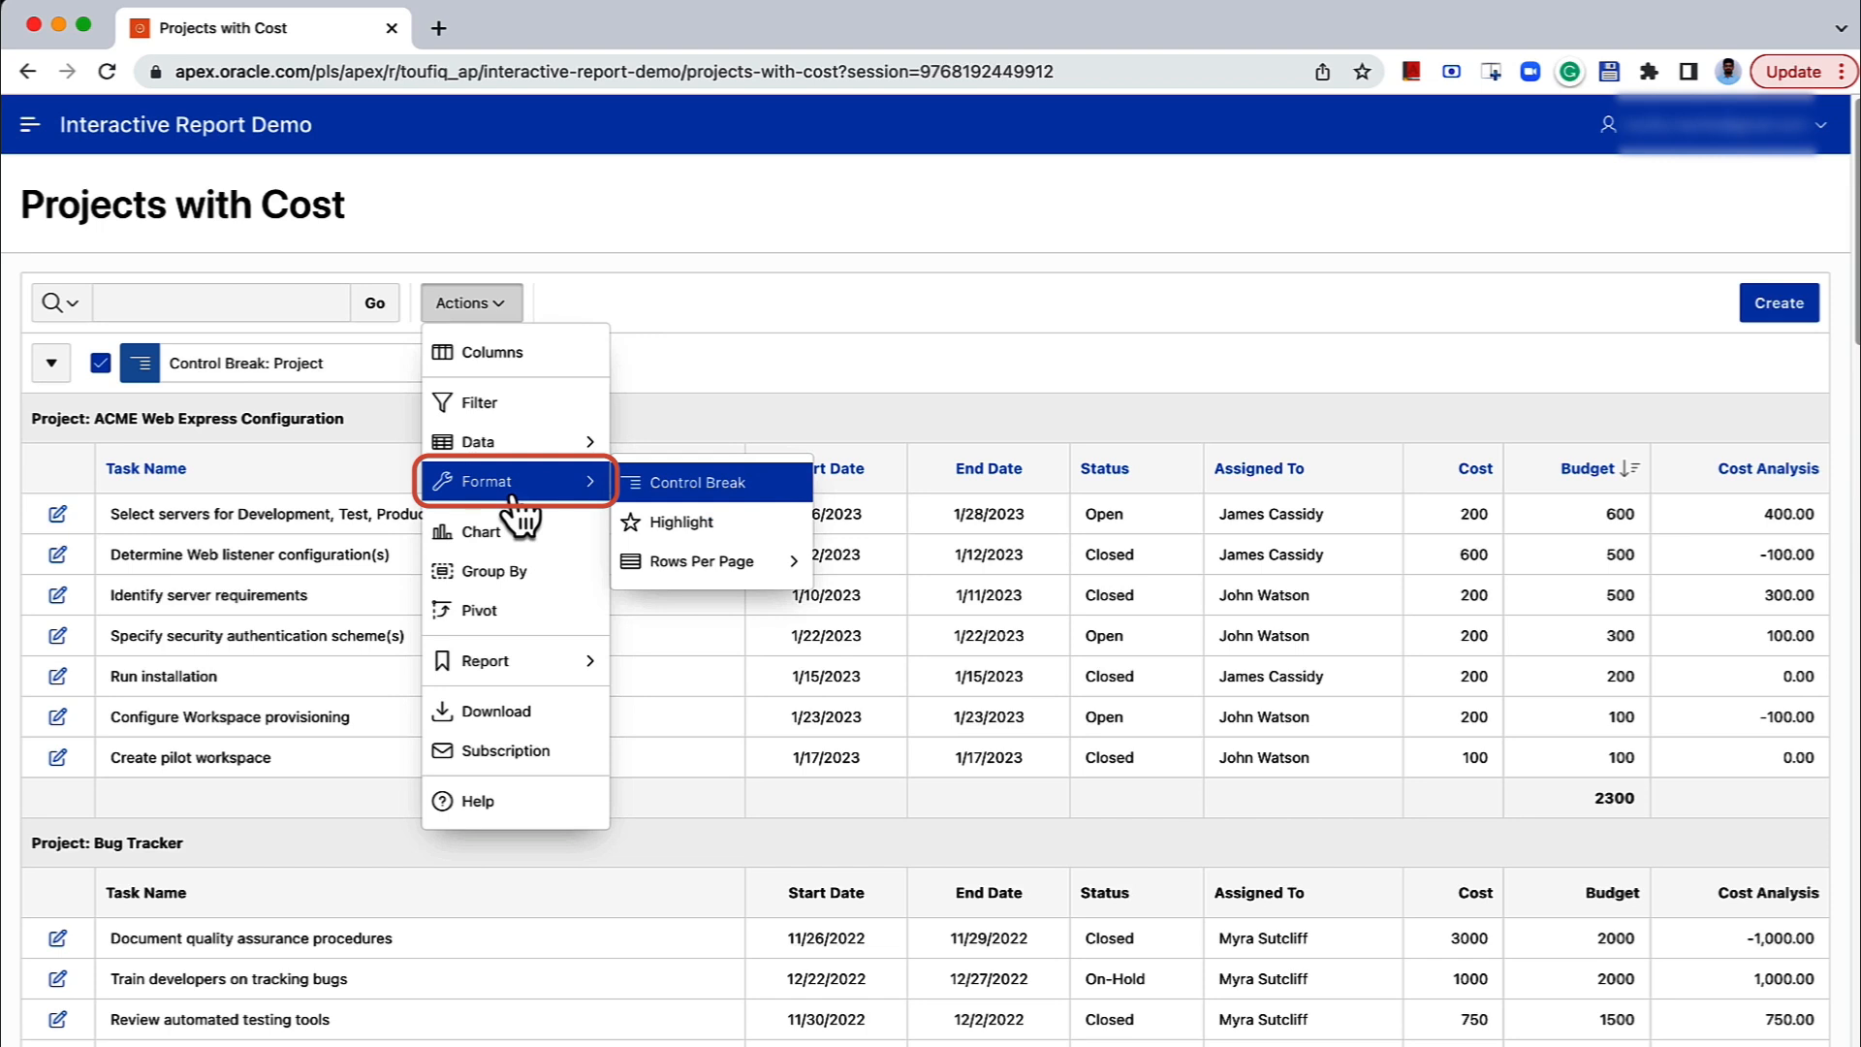
left_click(771, 526)
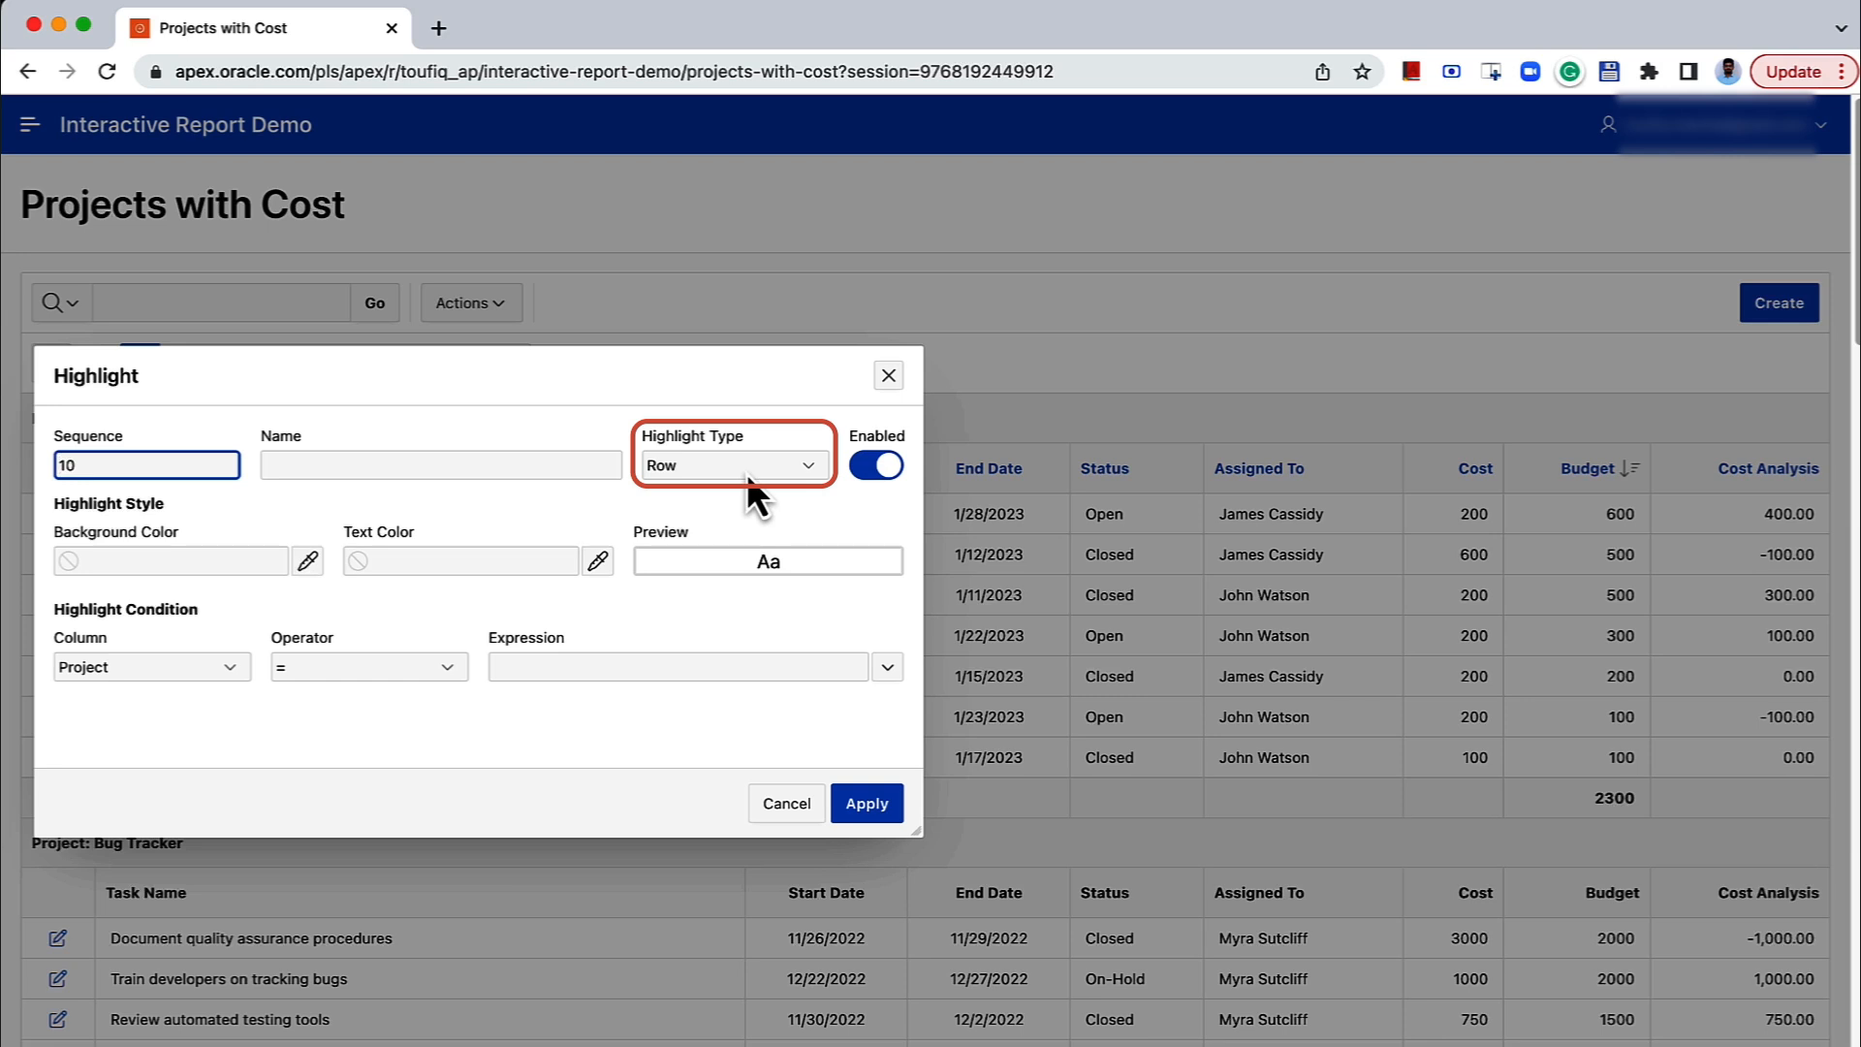
left_click(746, 473)
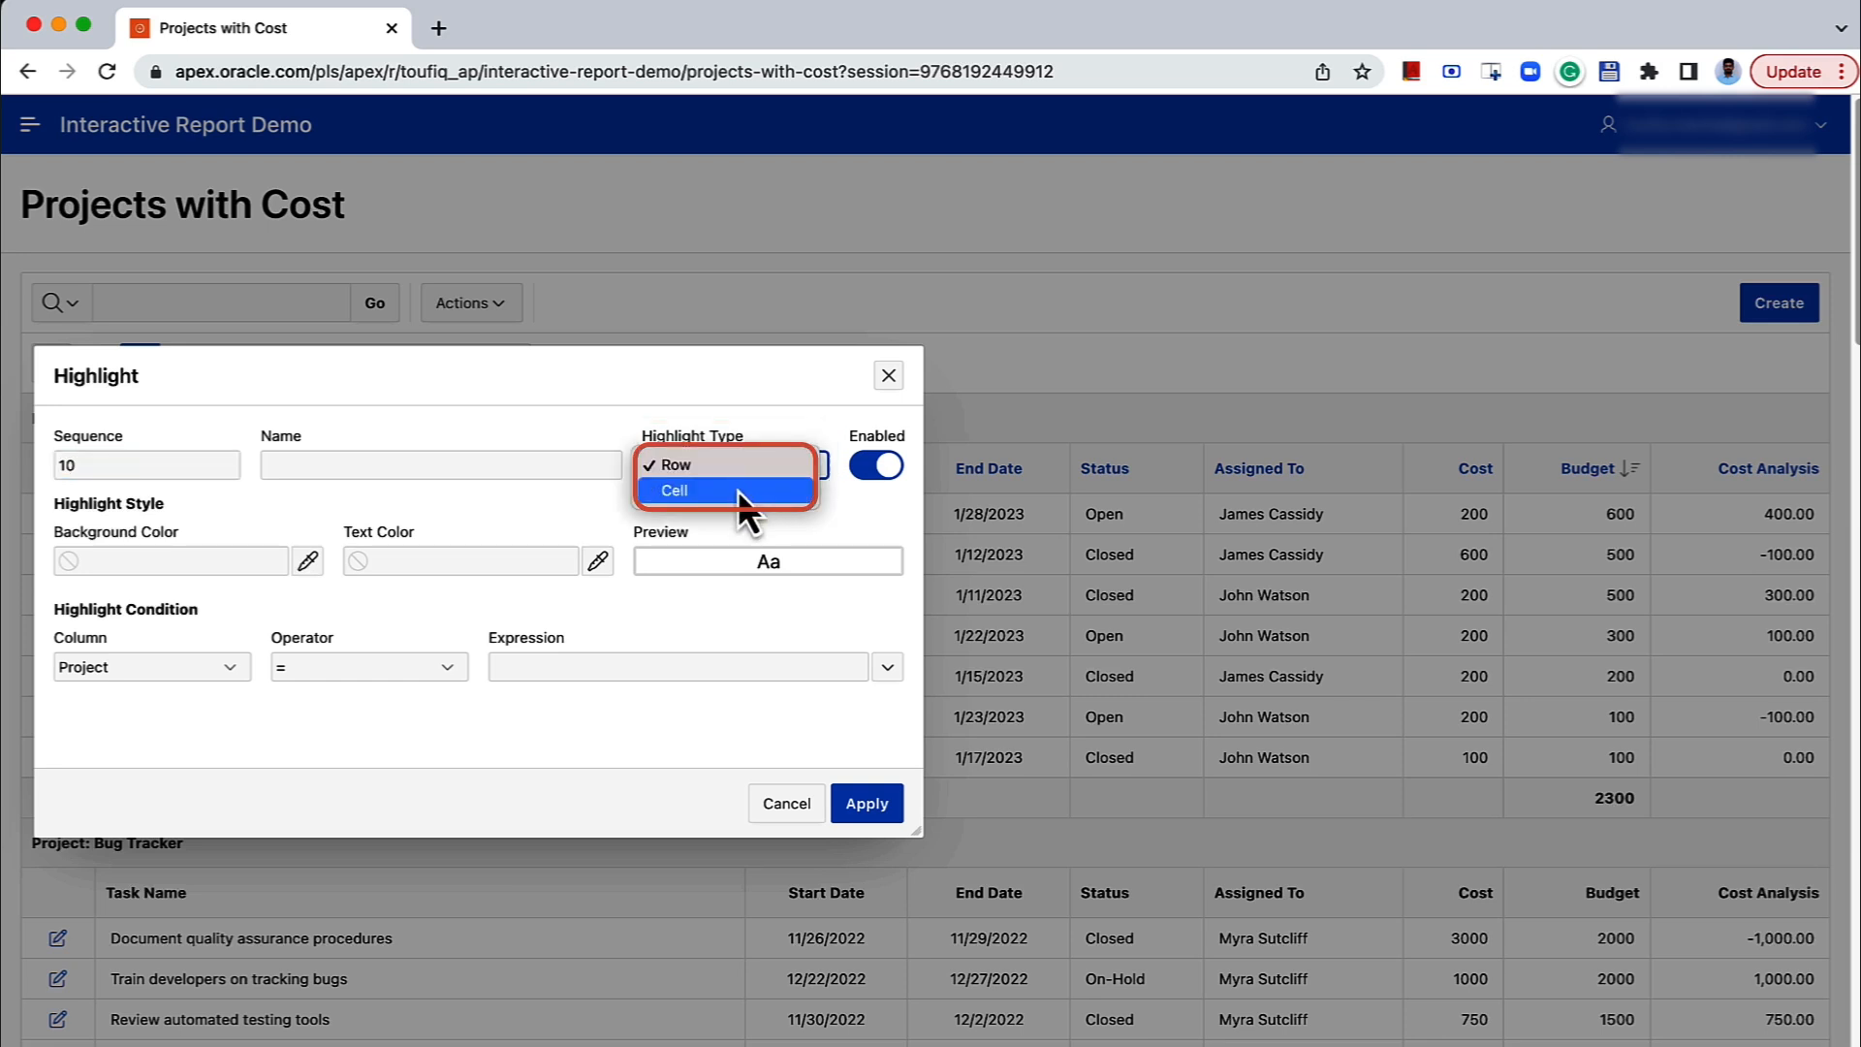
left_click(736, 491)
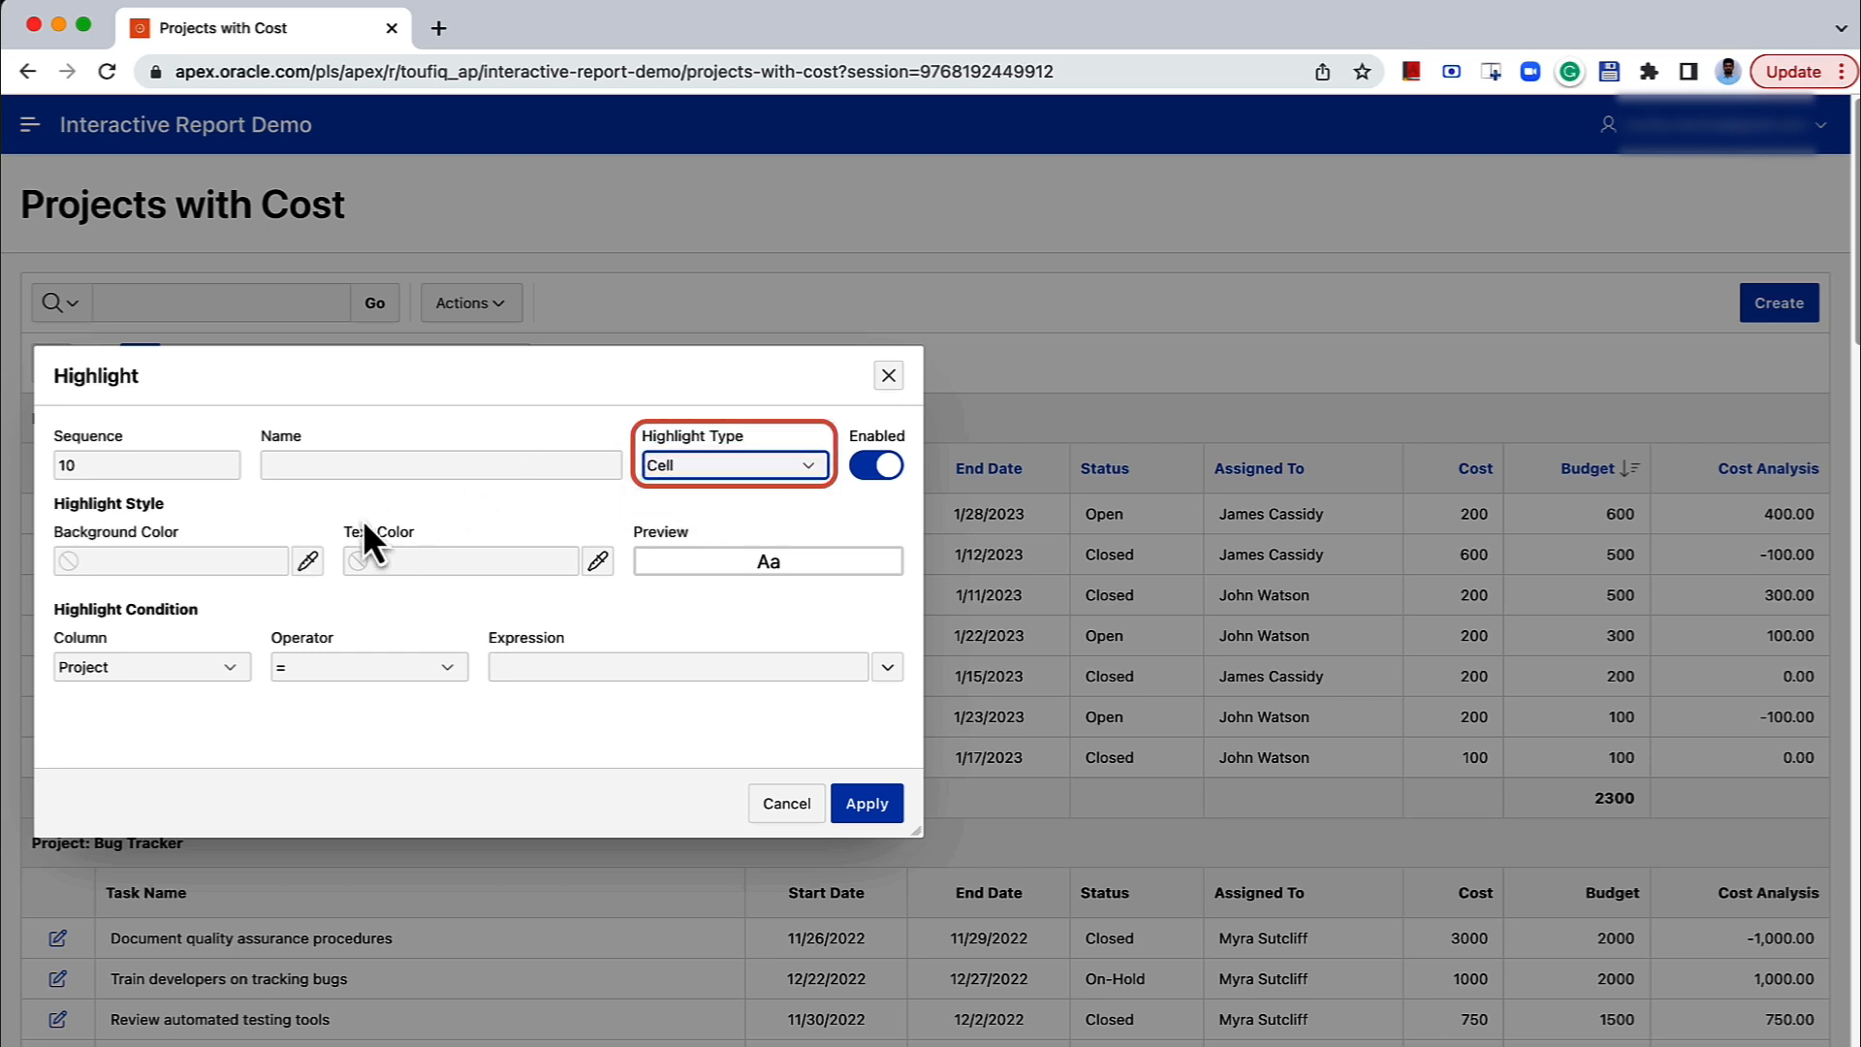
Set the highlight's background color to light green #d0f1cc and its text color to black #000000.
left_click(308, 562)
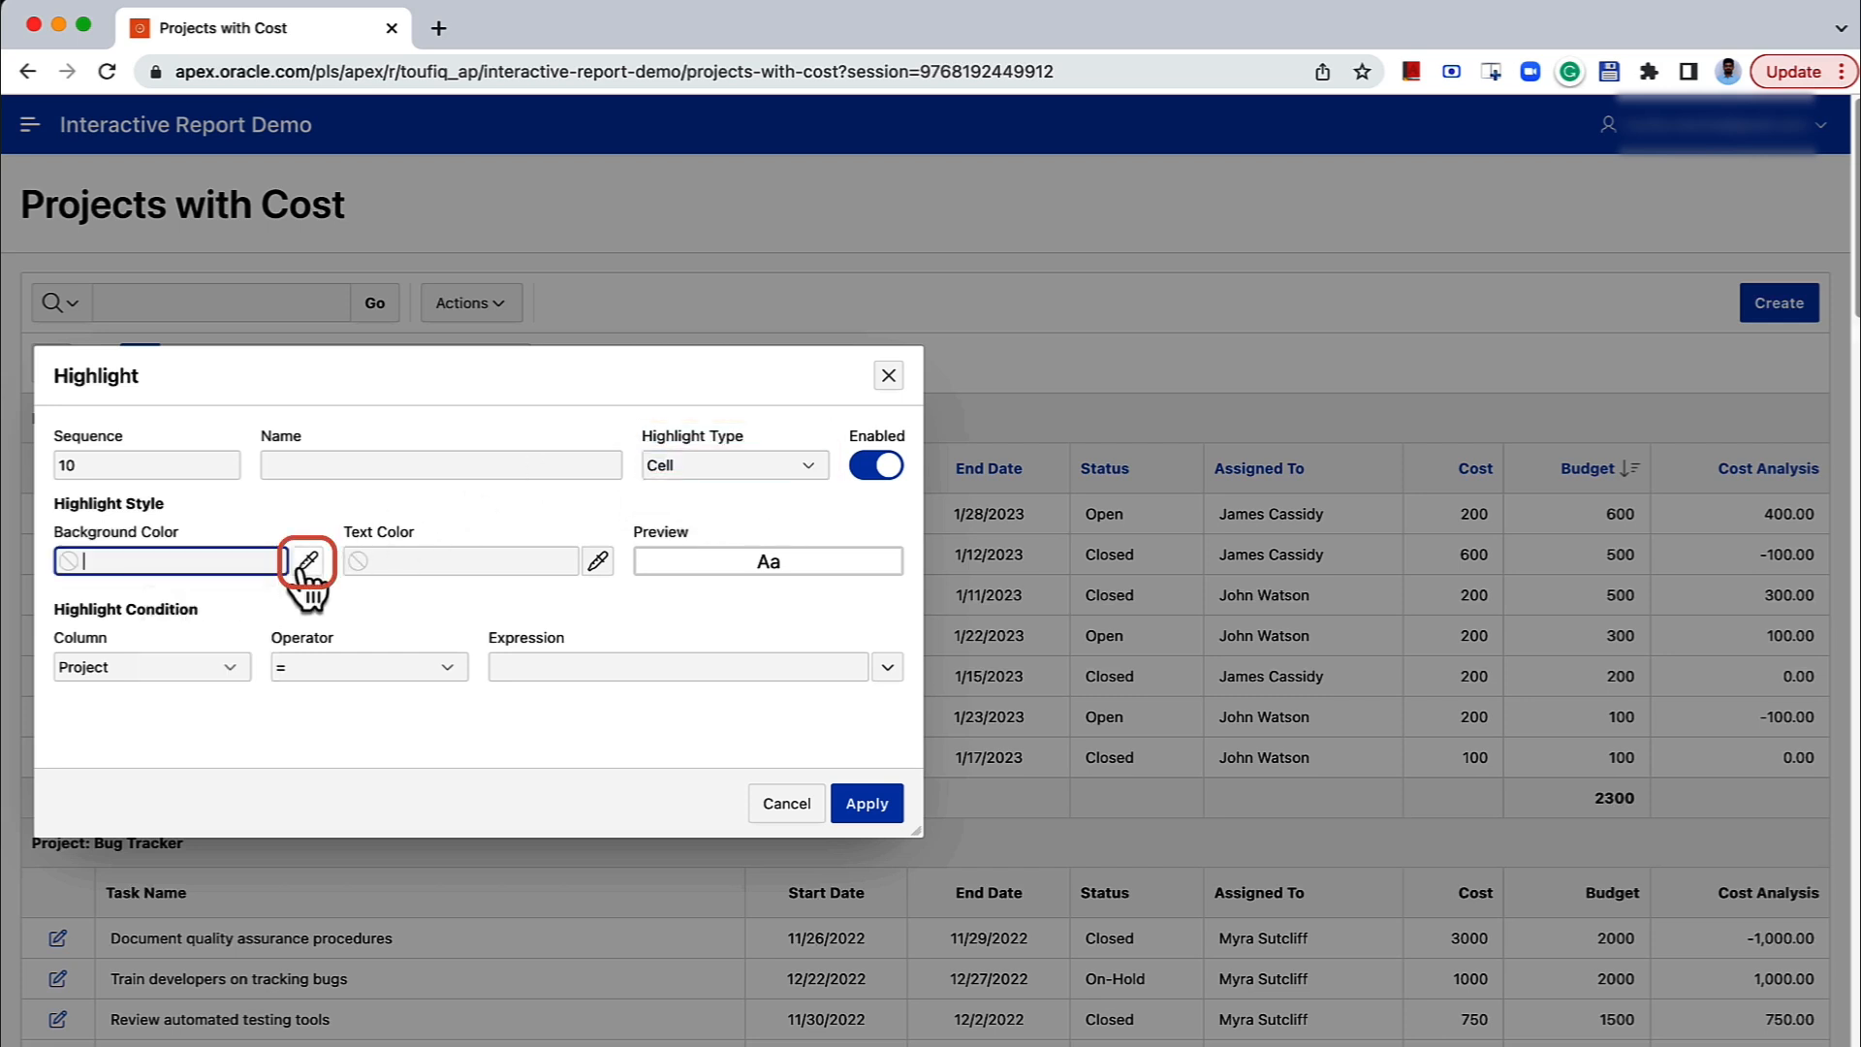
left_click(137, 968)
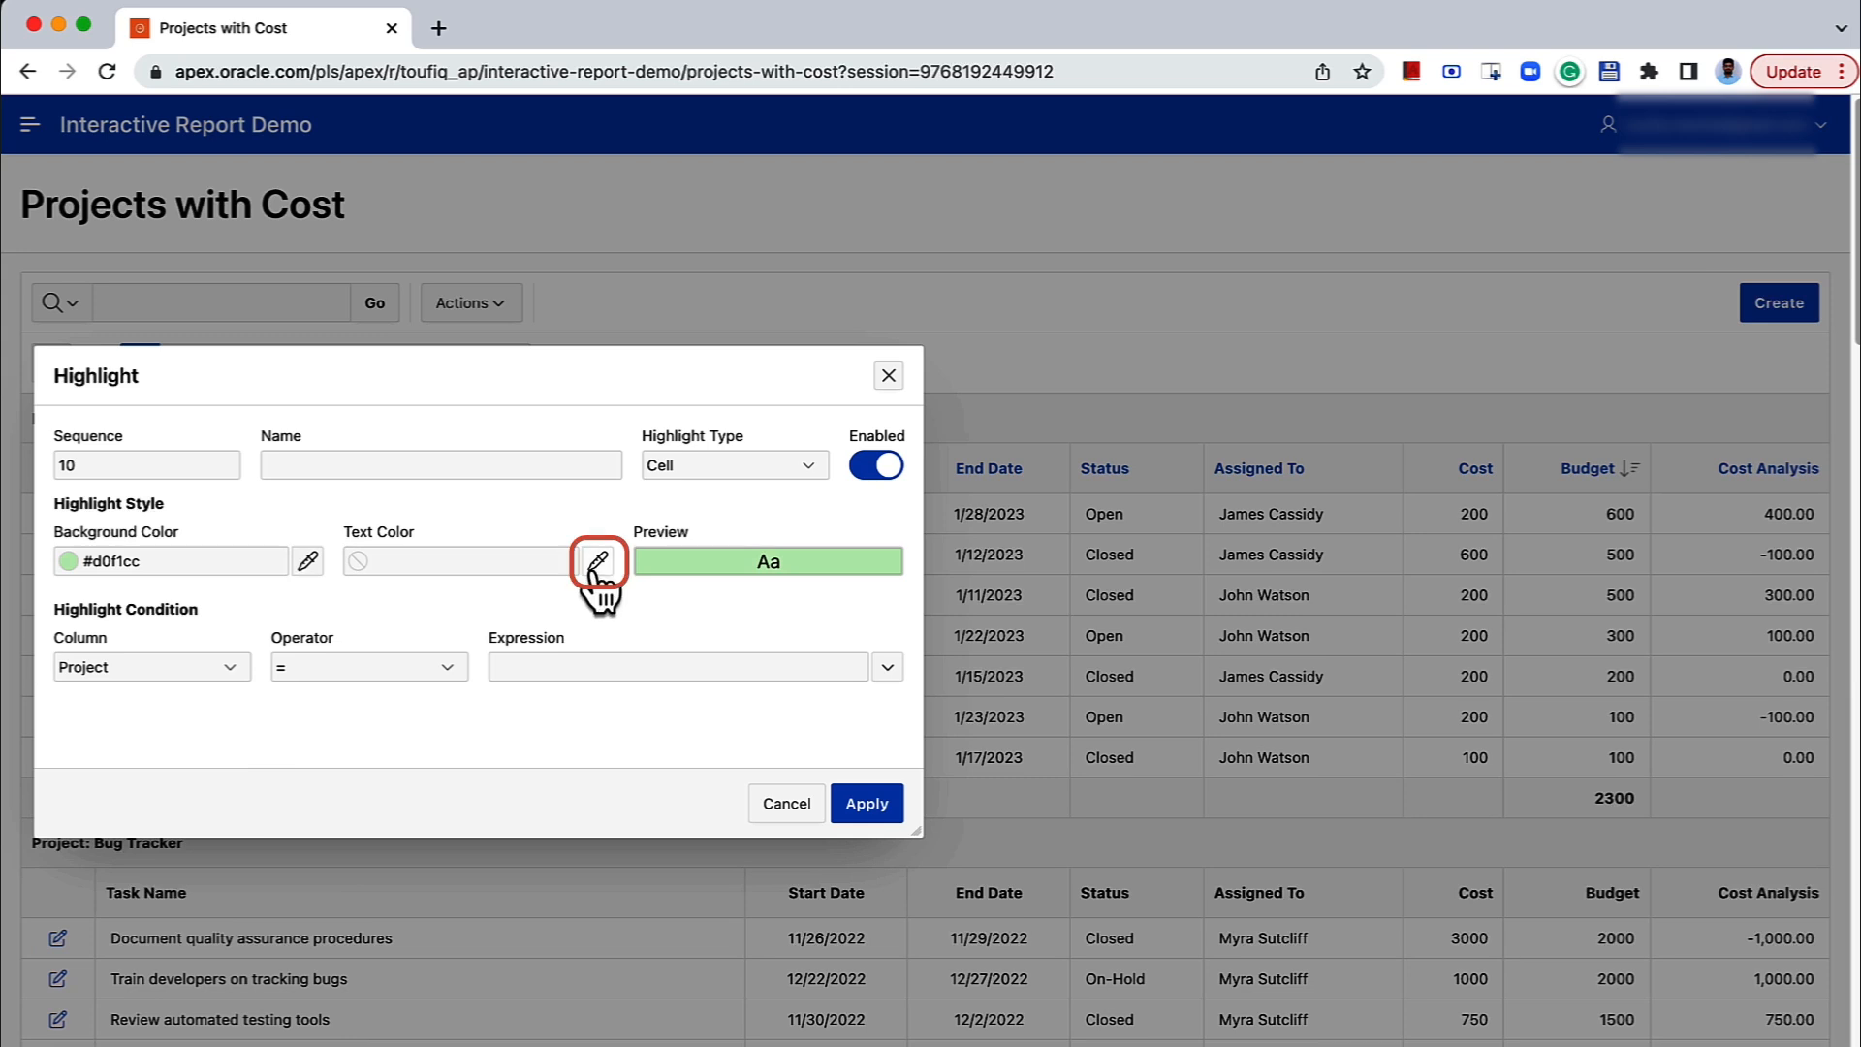
left_click(596, 567)
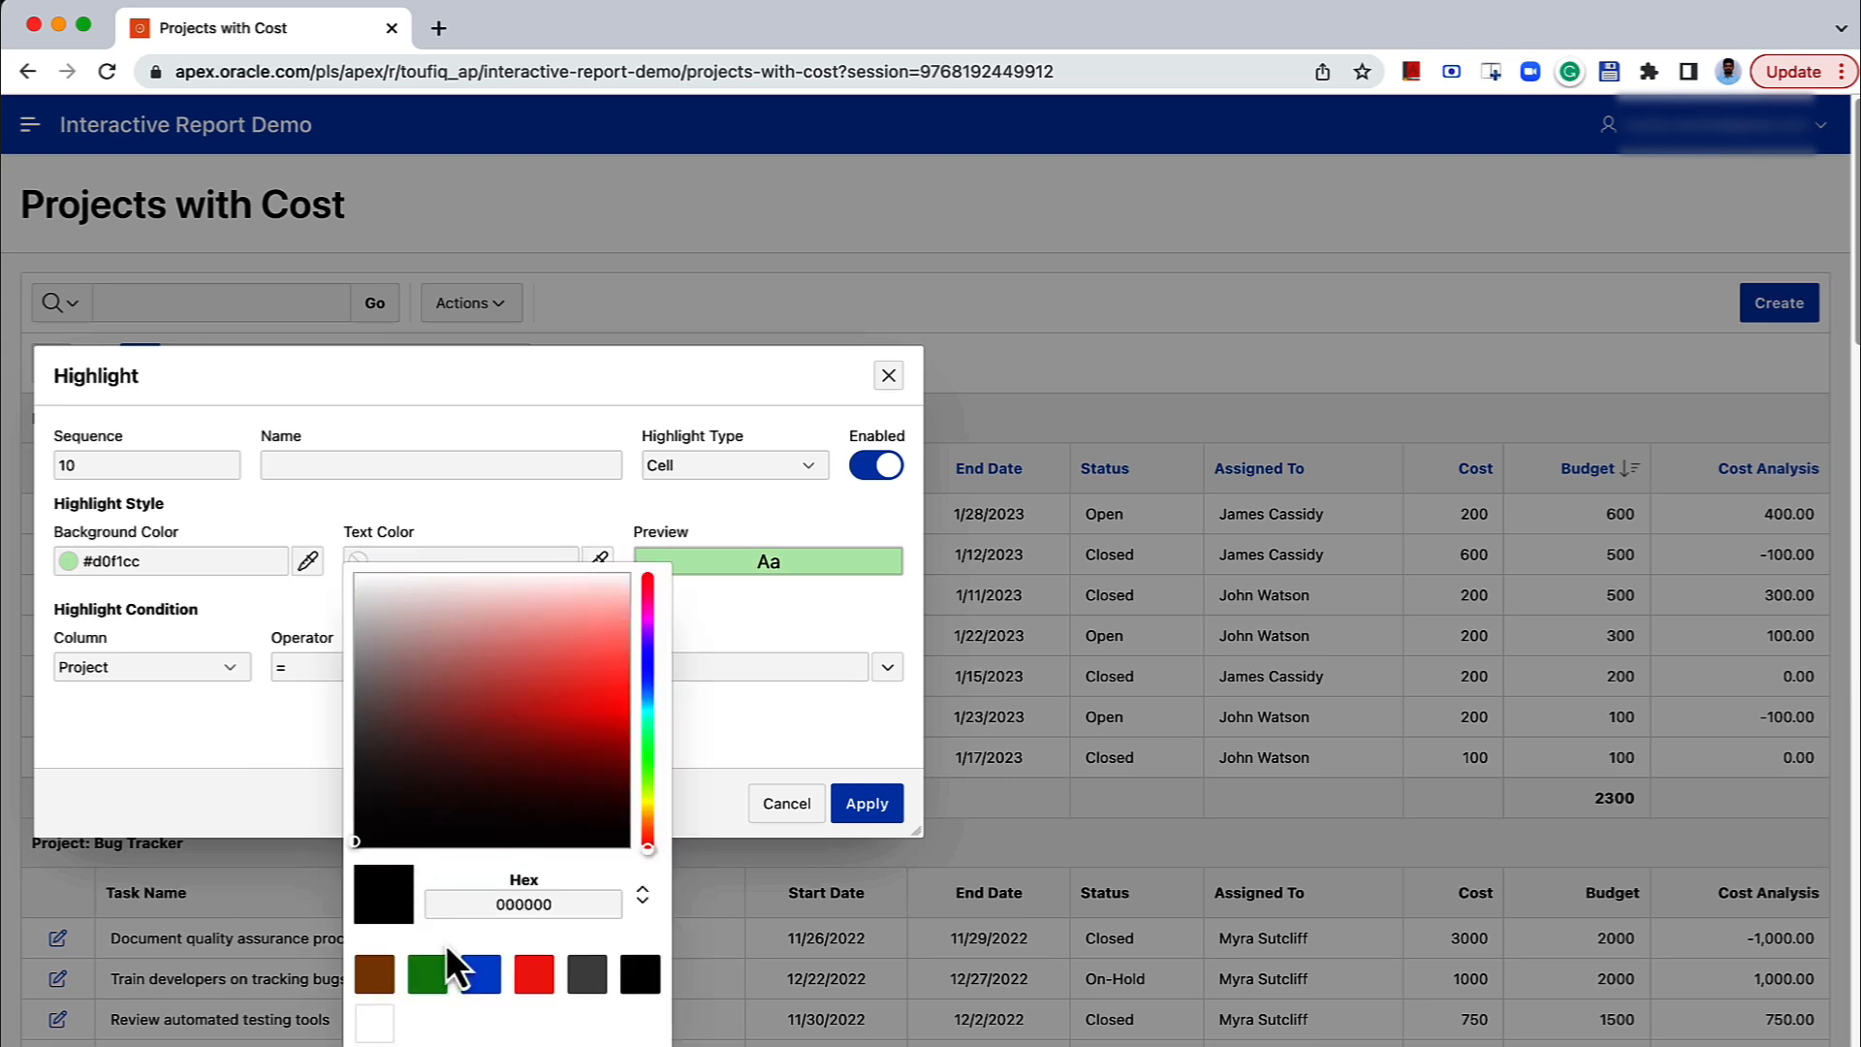
left_click(644, 979)
left_click(719, 710)
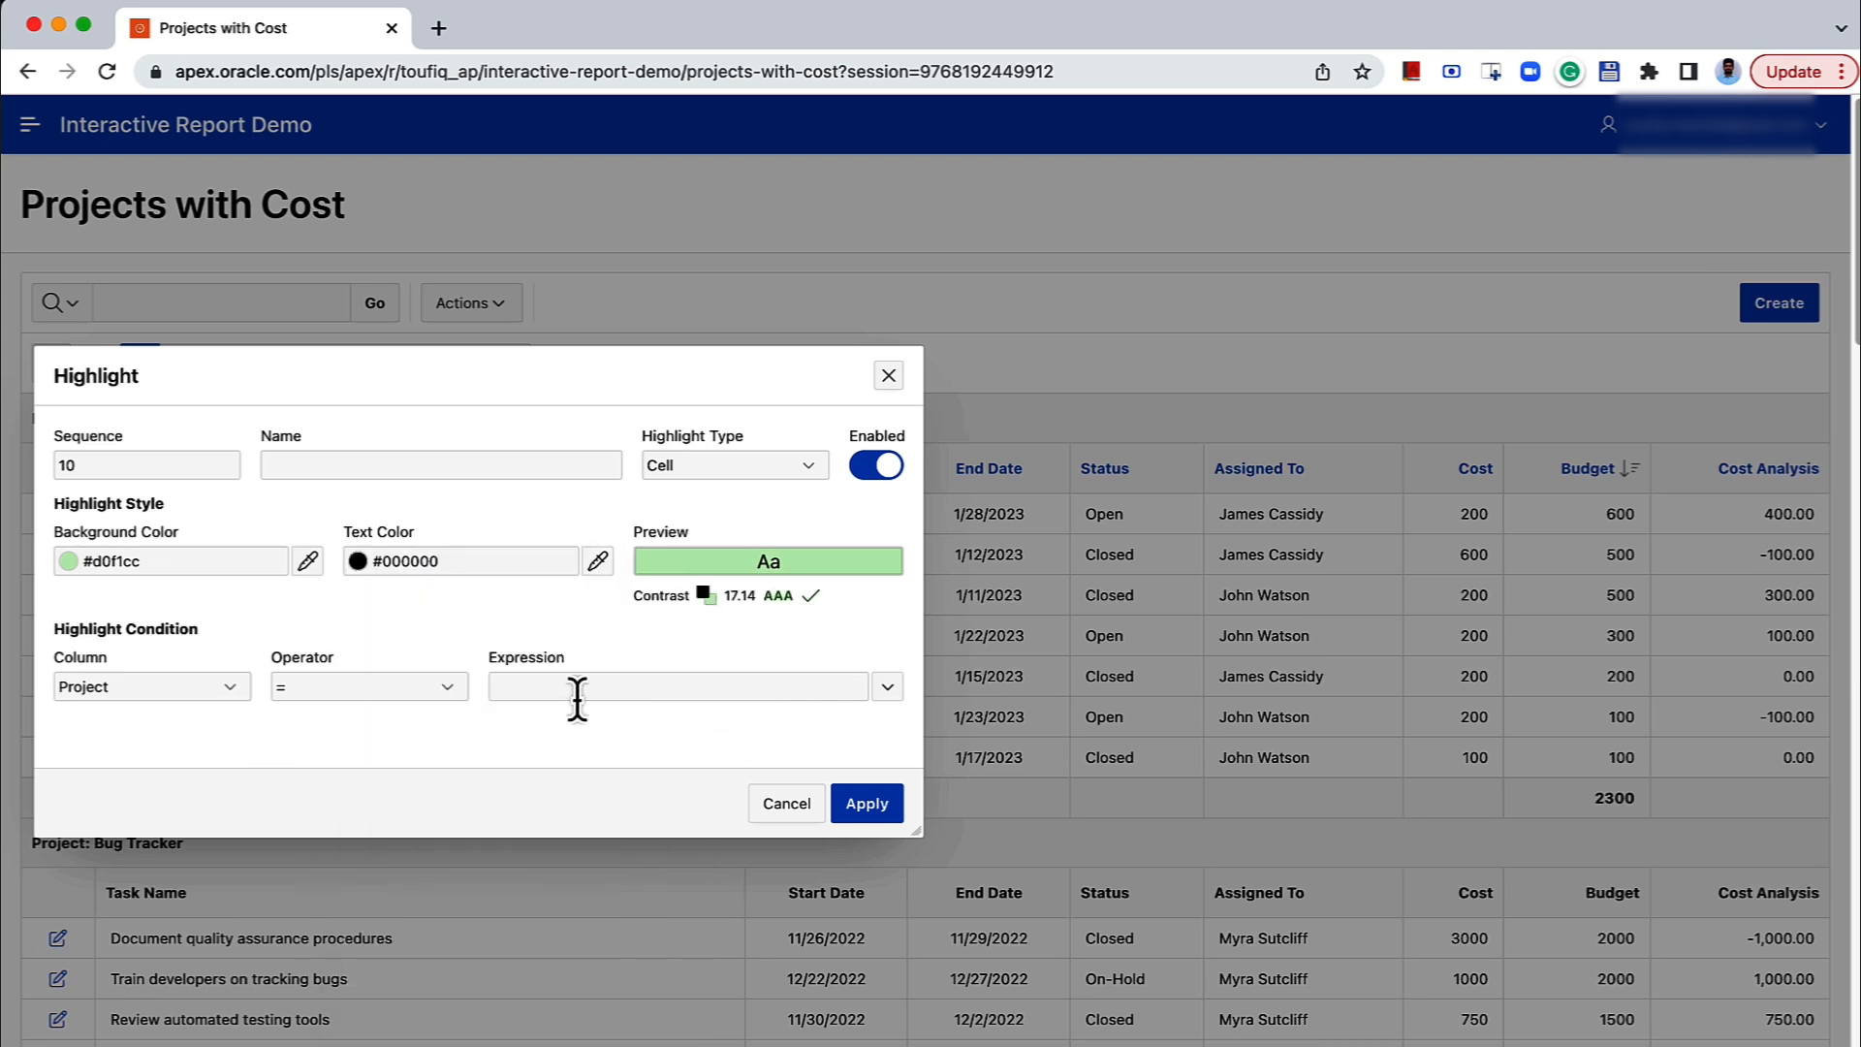
Set the highlight condition to Status = Closed and apply the rule to the report.
left_click(230, 687)
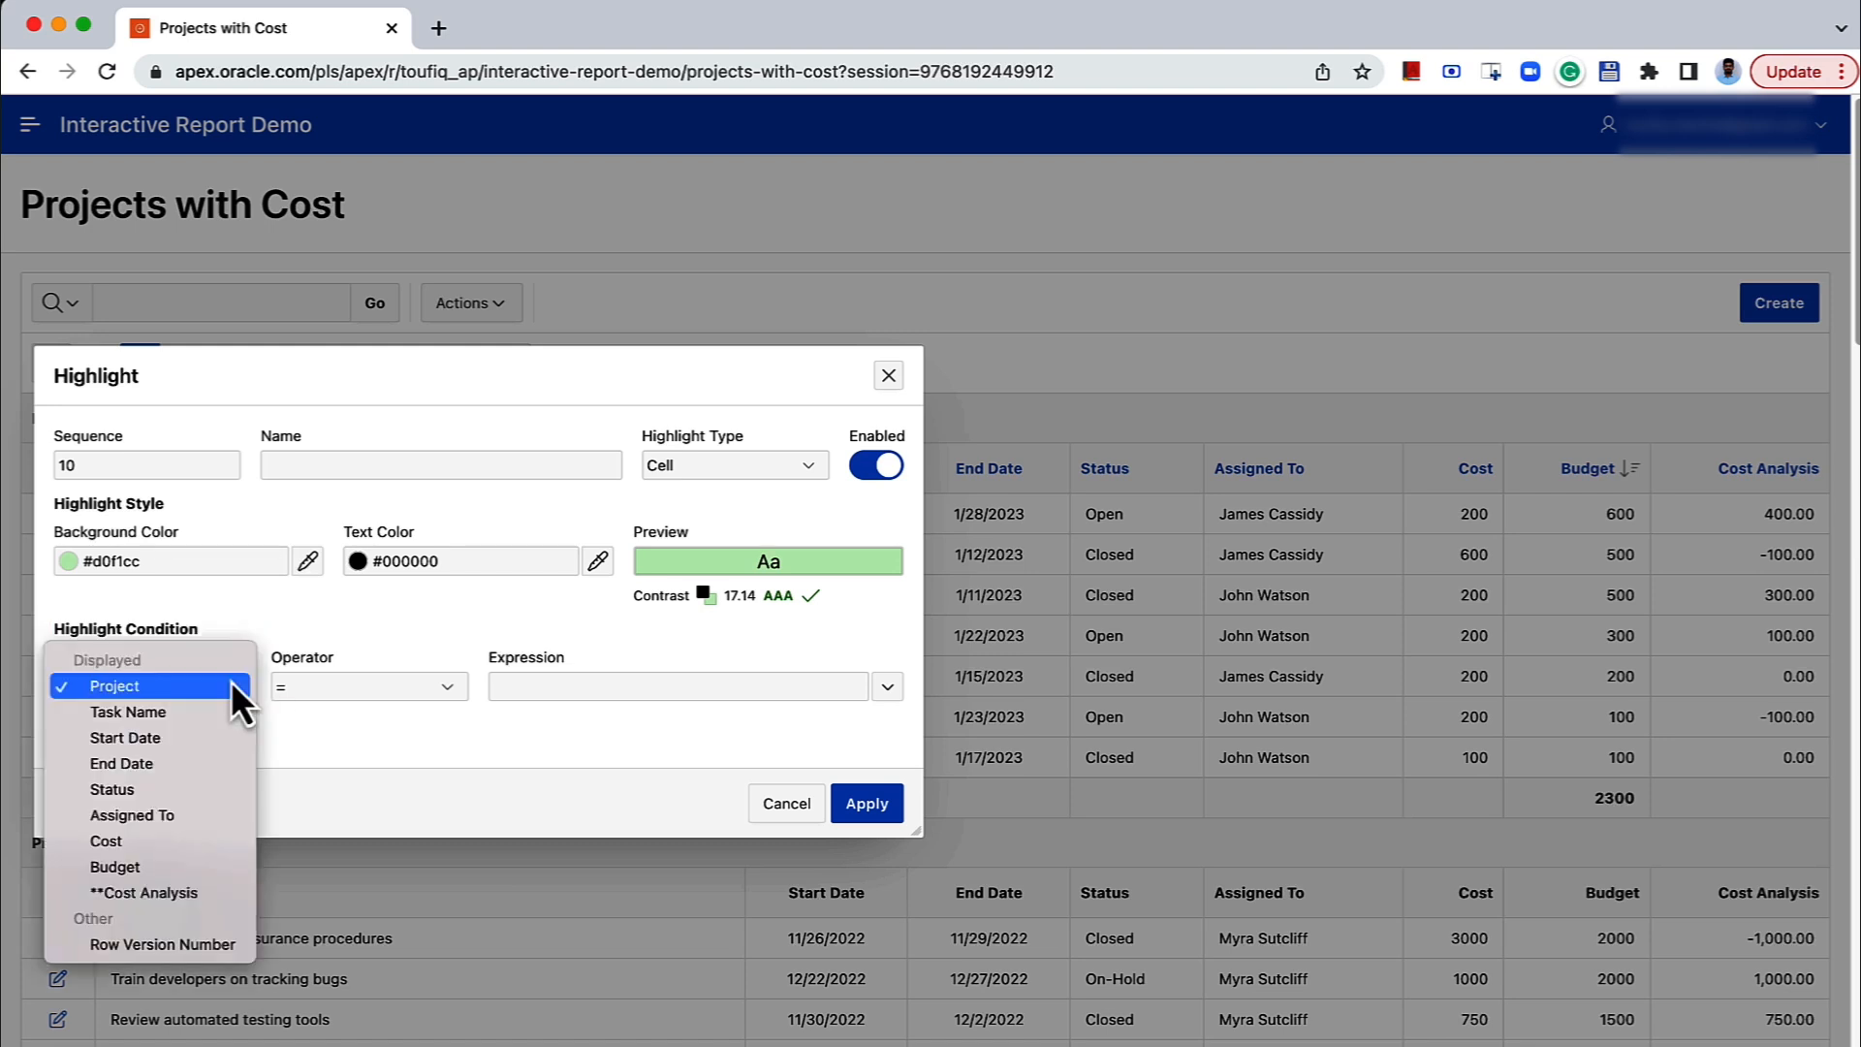
left_click(199, 787)
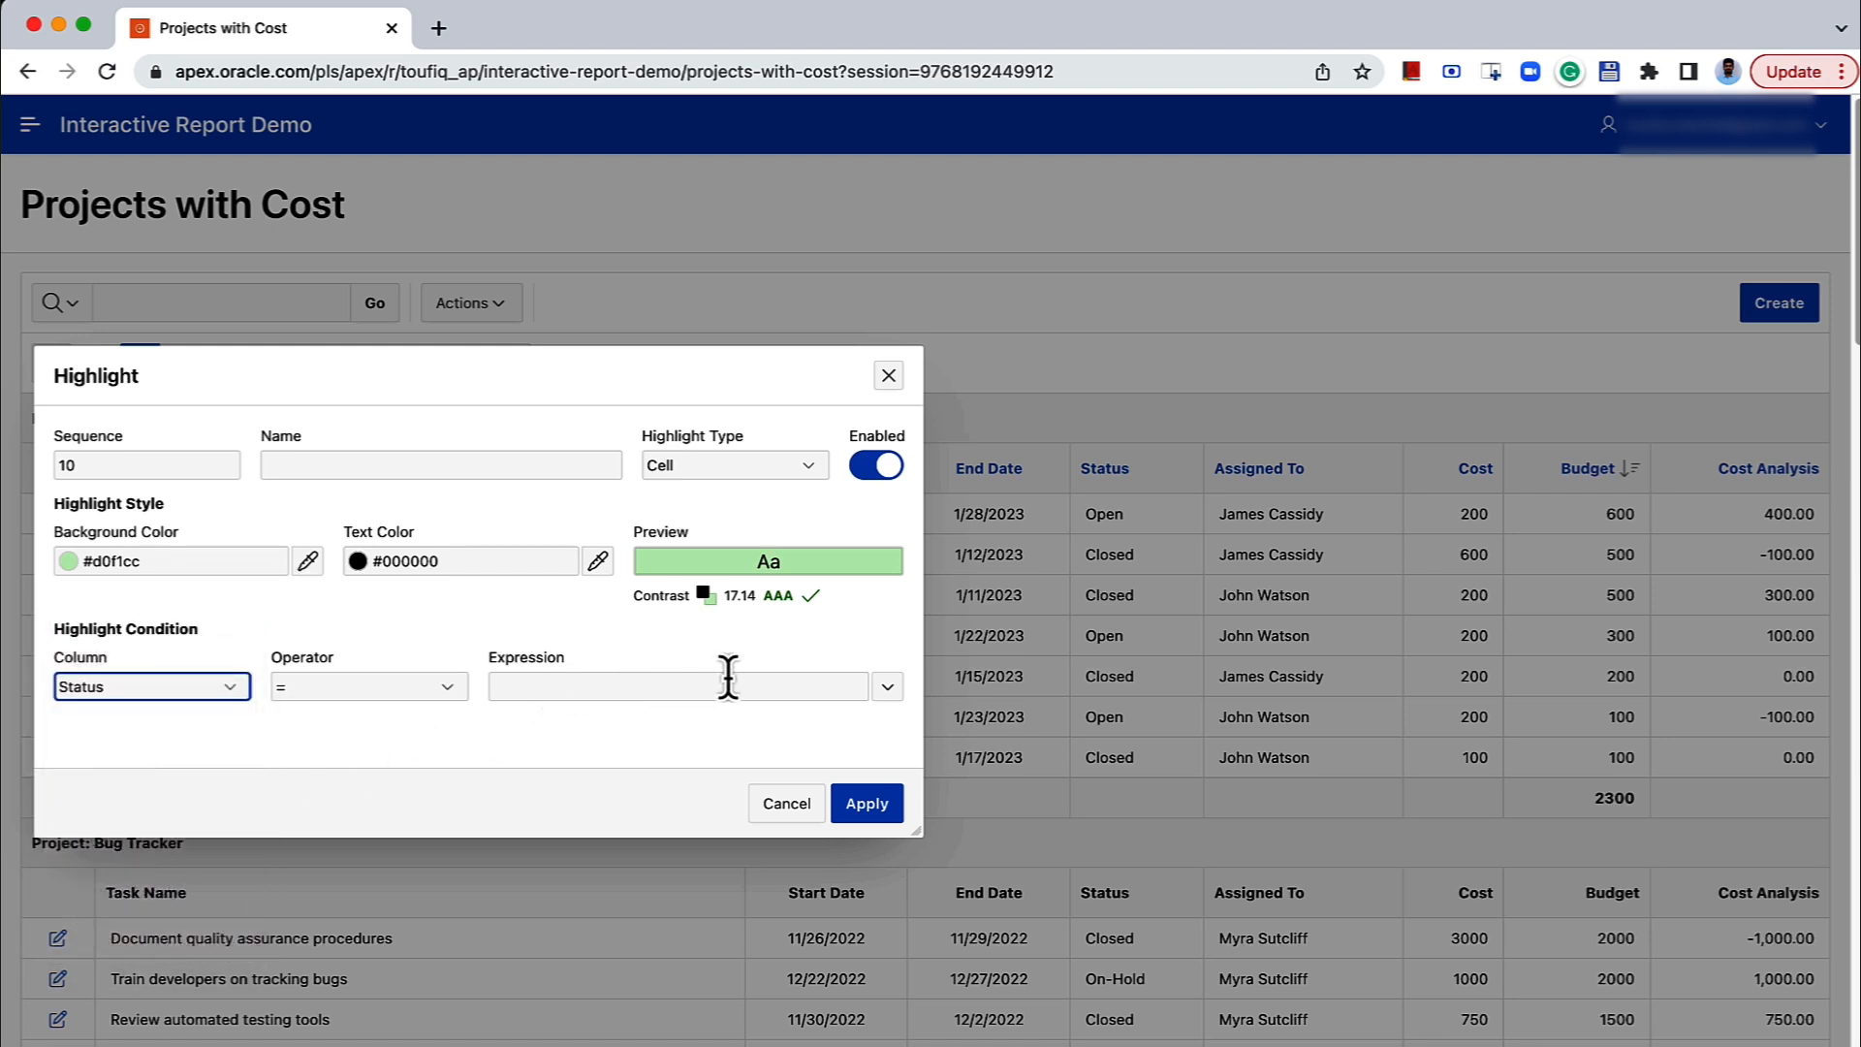
left_click(887, 686)
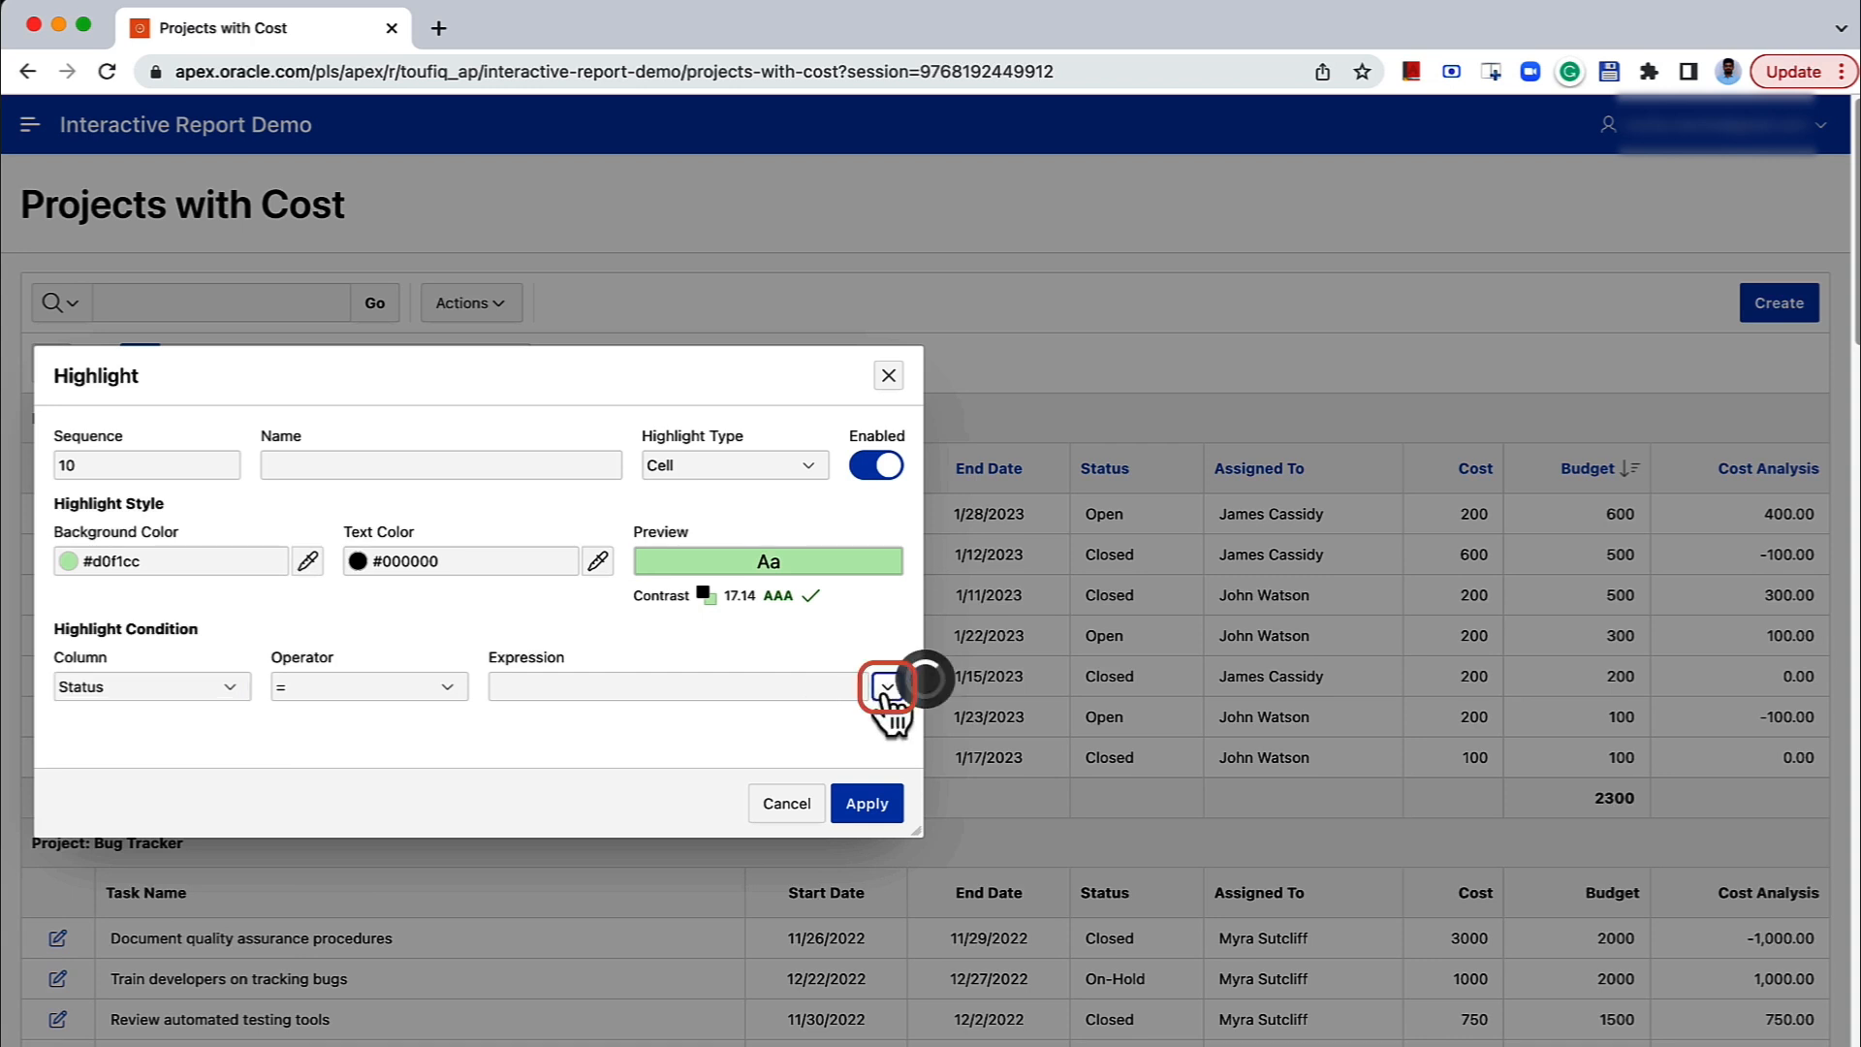
left_click(582, 727)
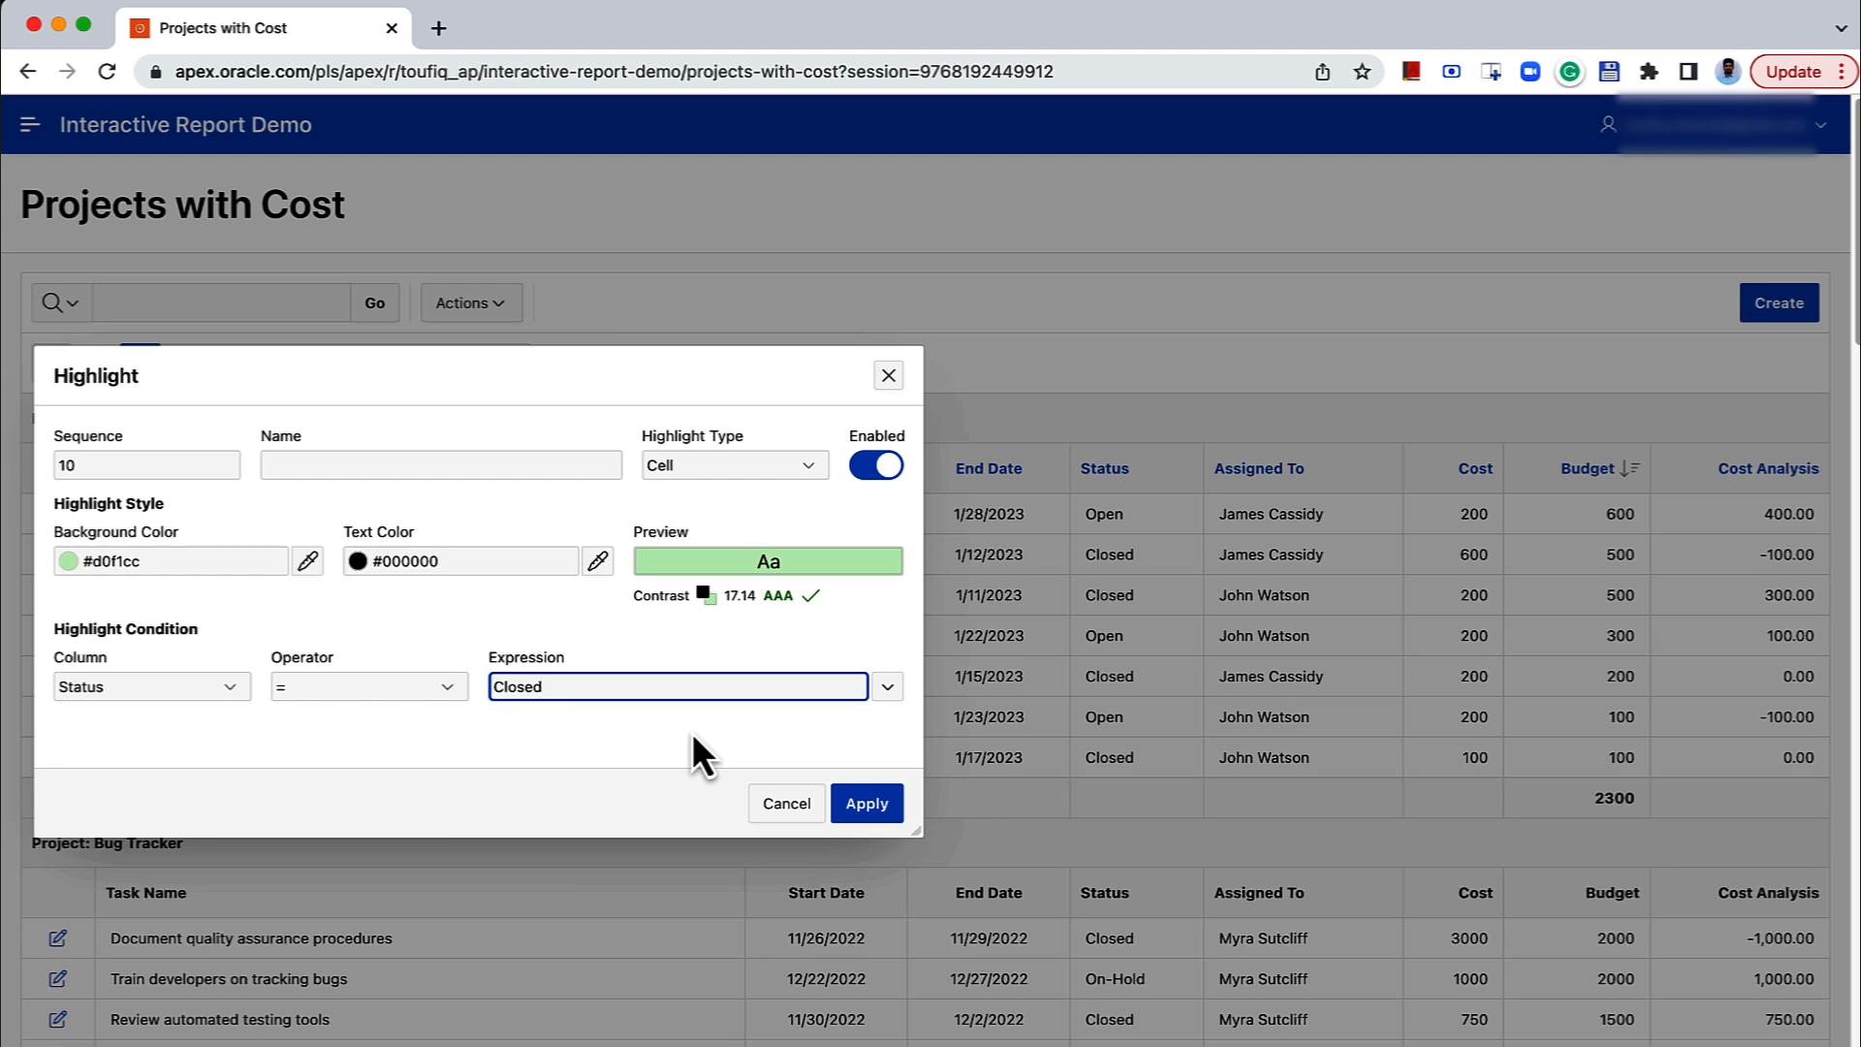
left_click(852, 808)
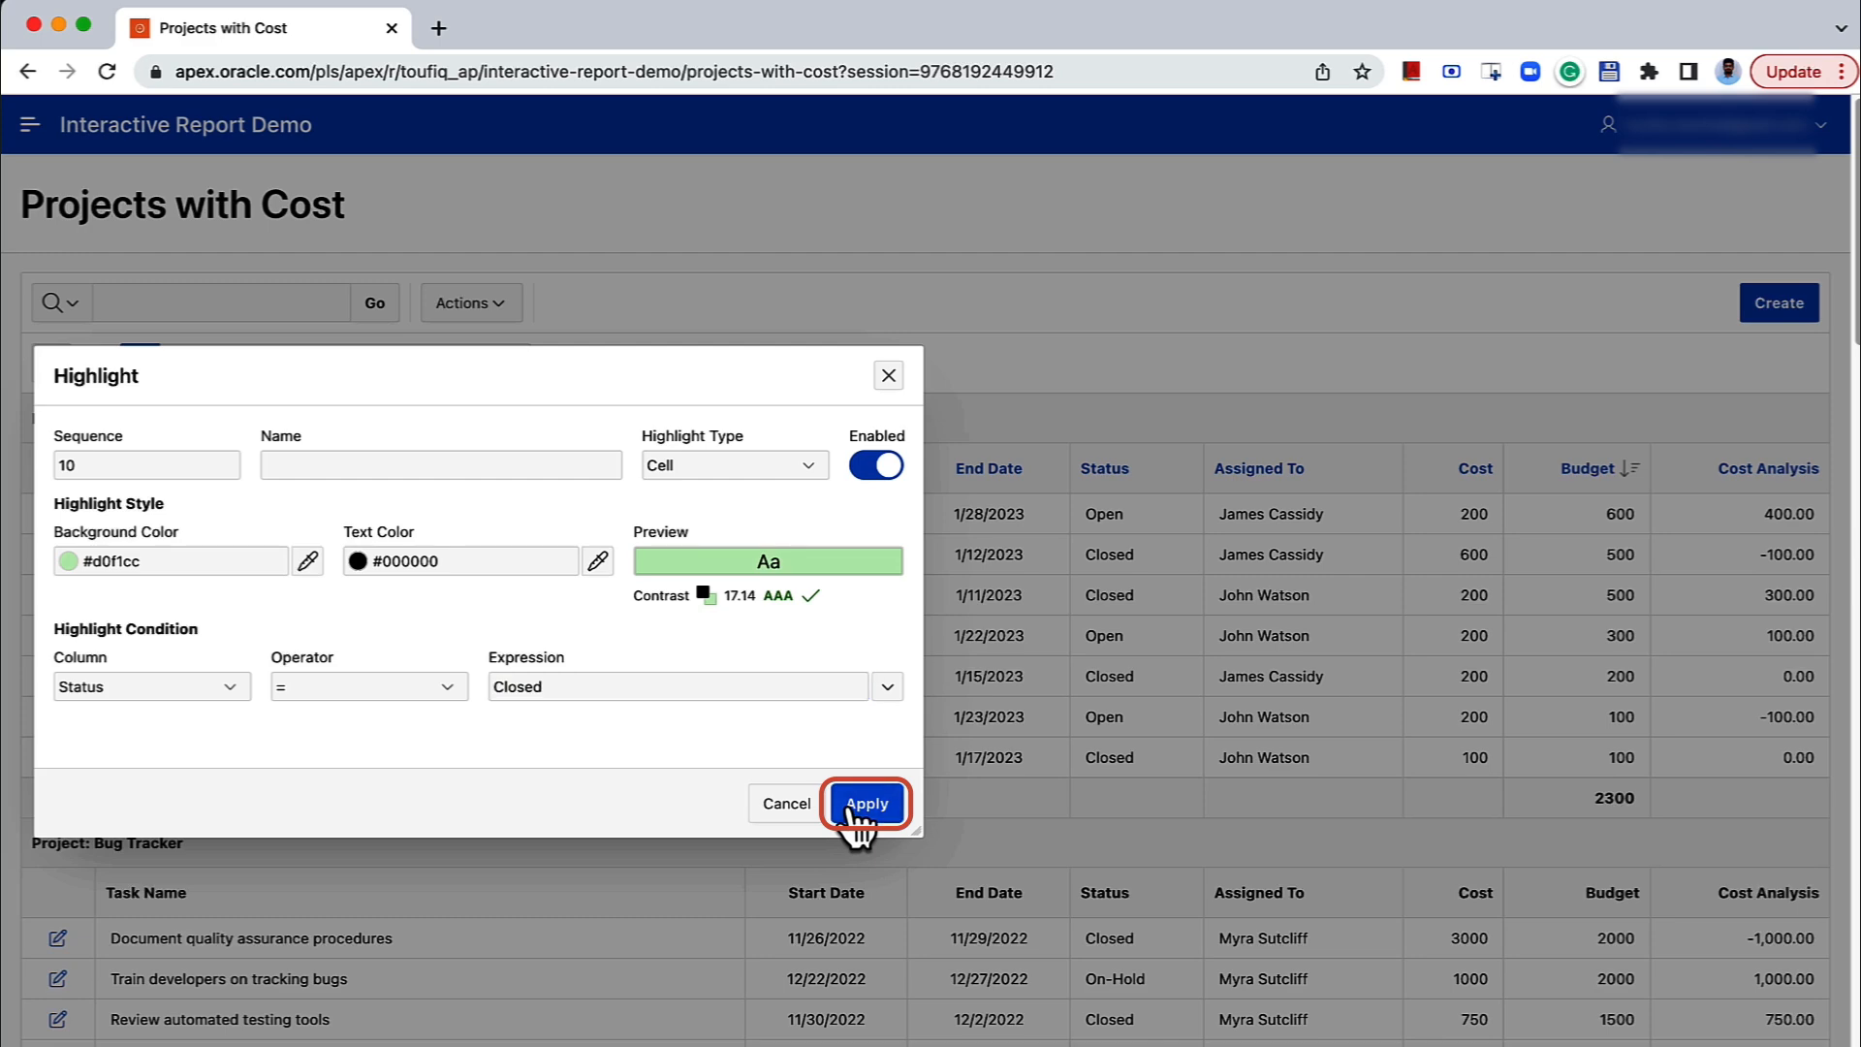
scroll(1121, 717, "down", 3)
scroll(1123, 555, "up", 3)
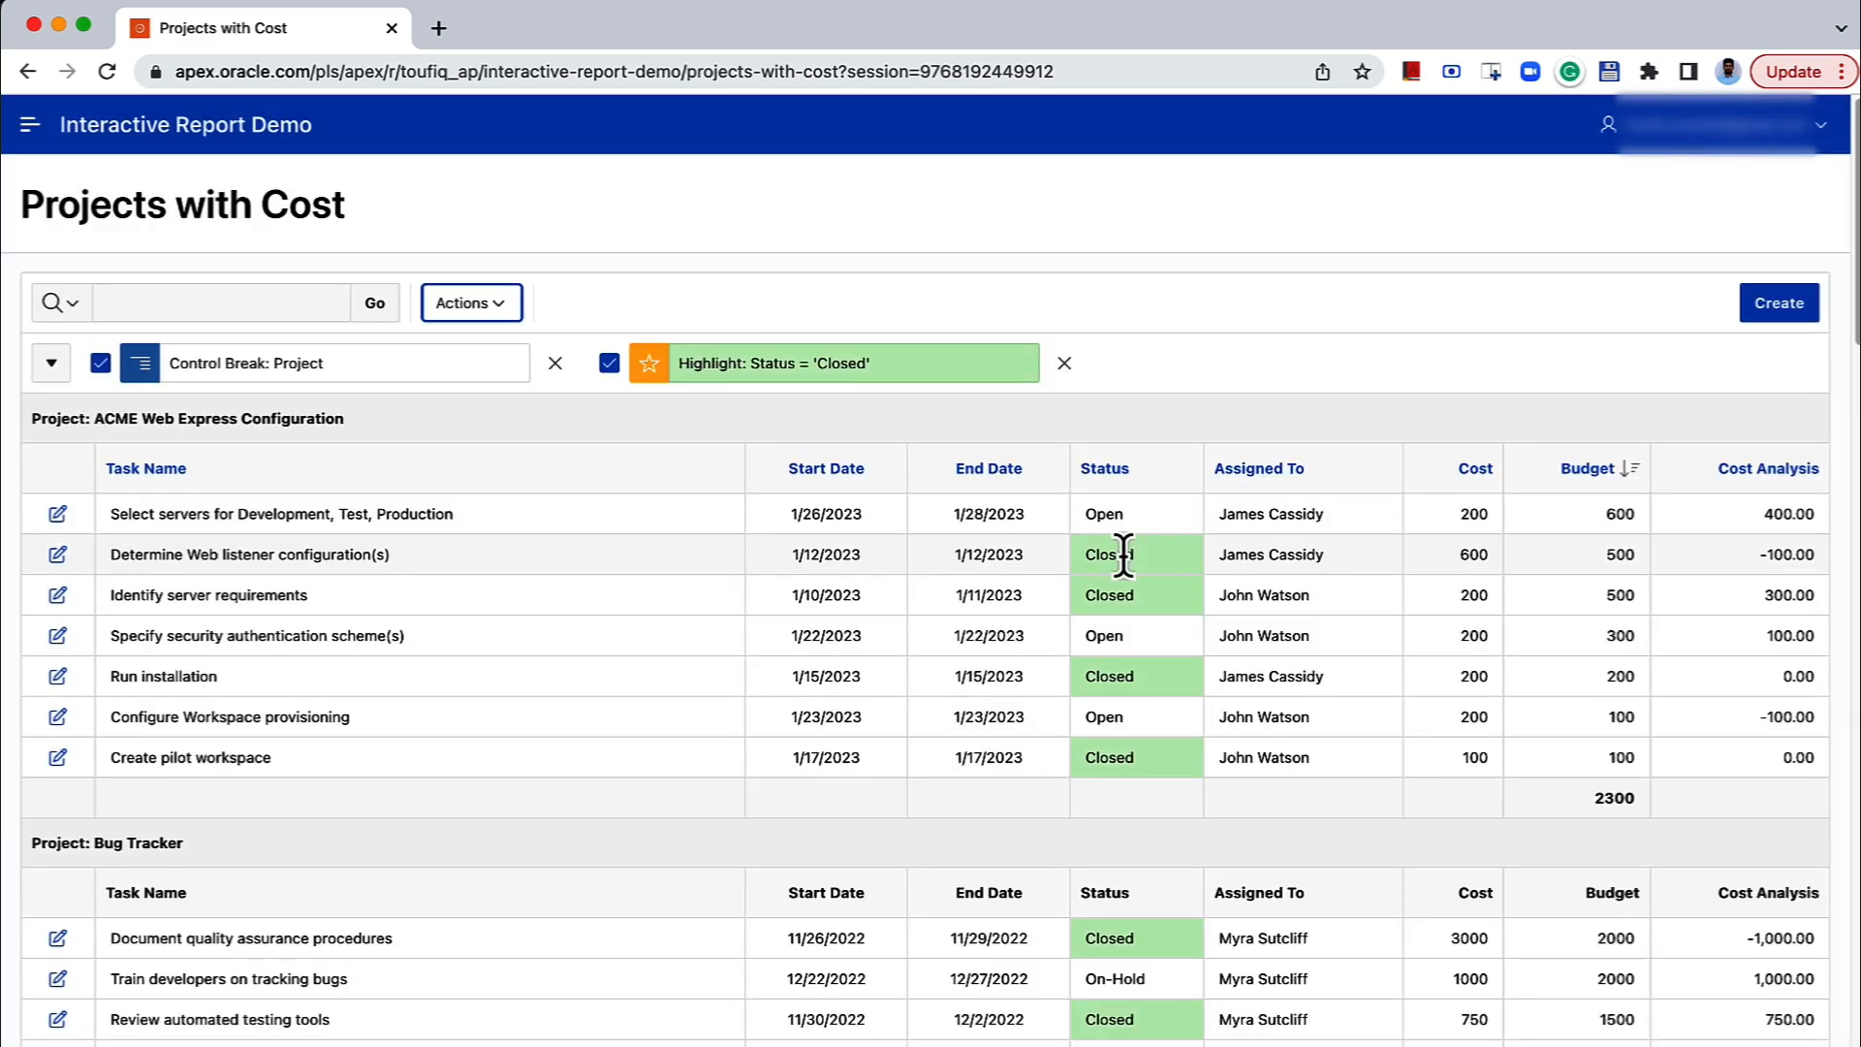
Edit the Status = 'Closed' highlight, change its highlight type to Row and apply it.
left_click(882, 378)
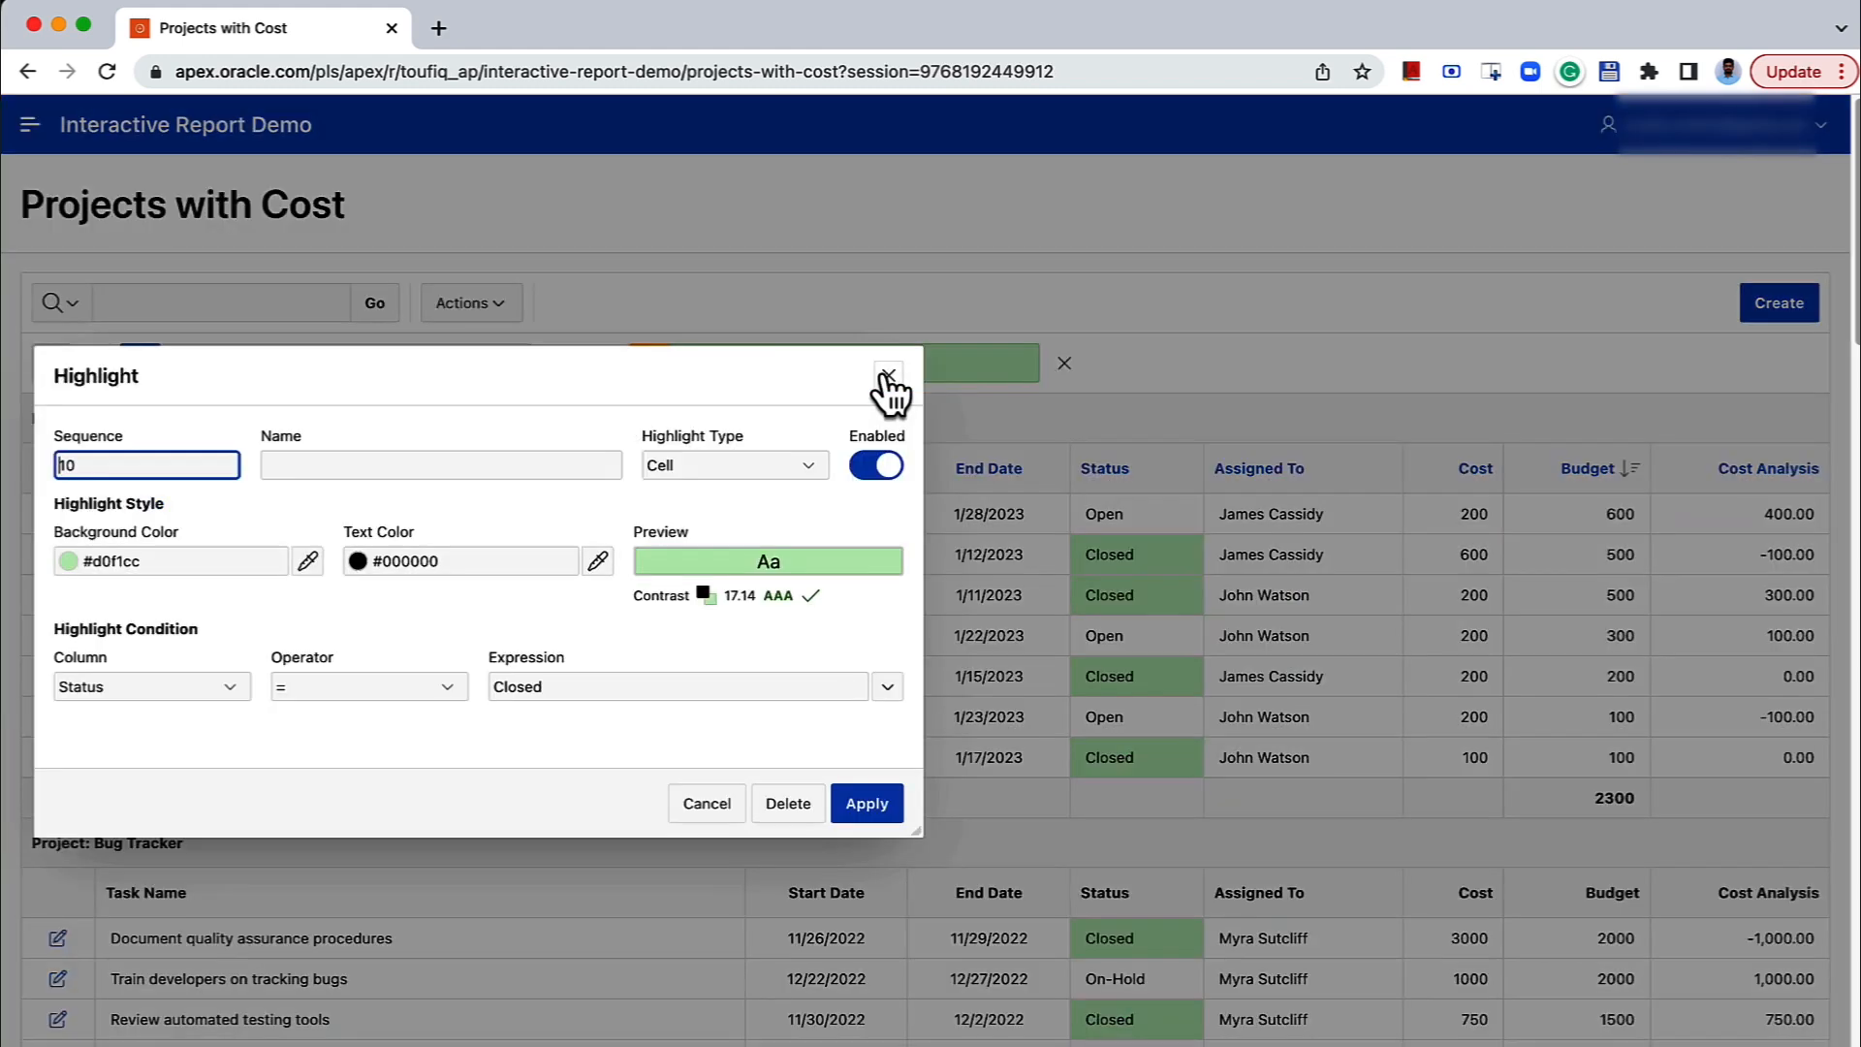
left_click(812, 462)
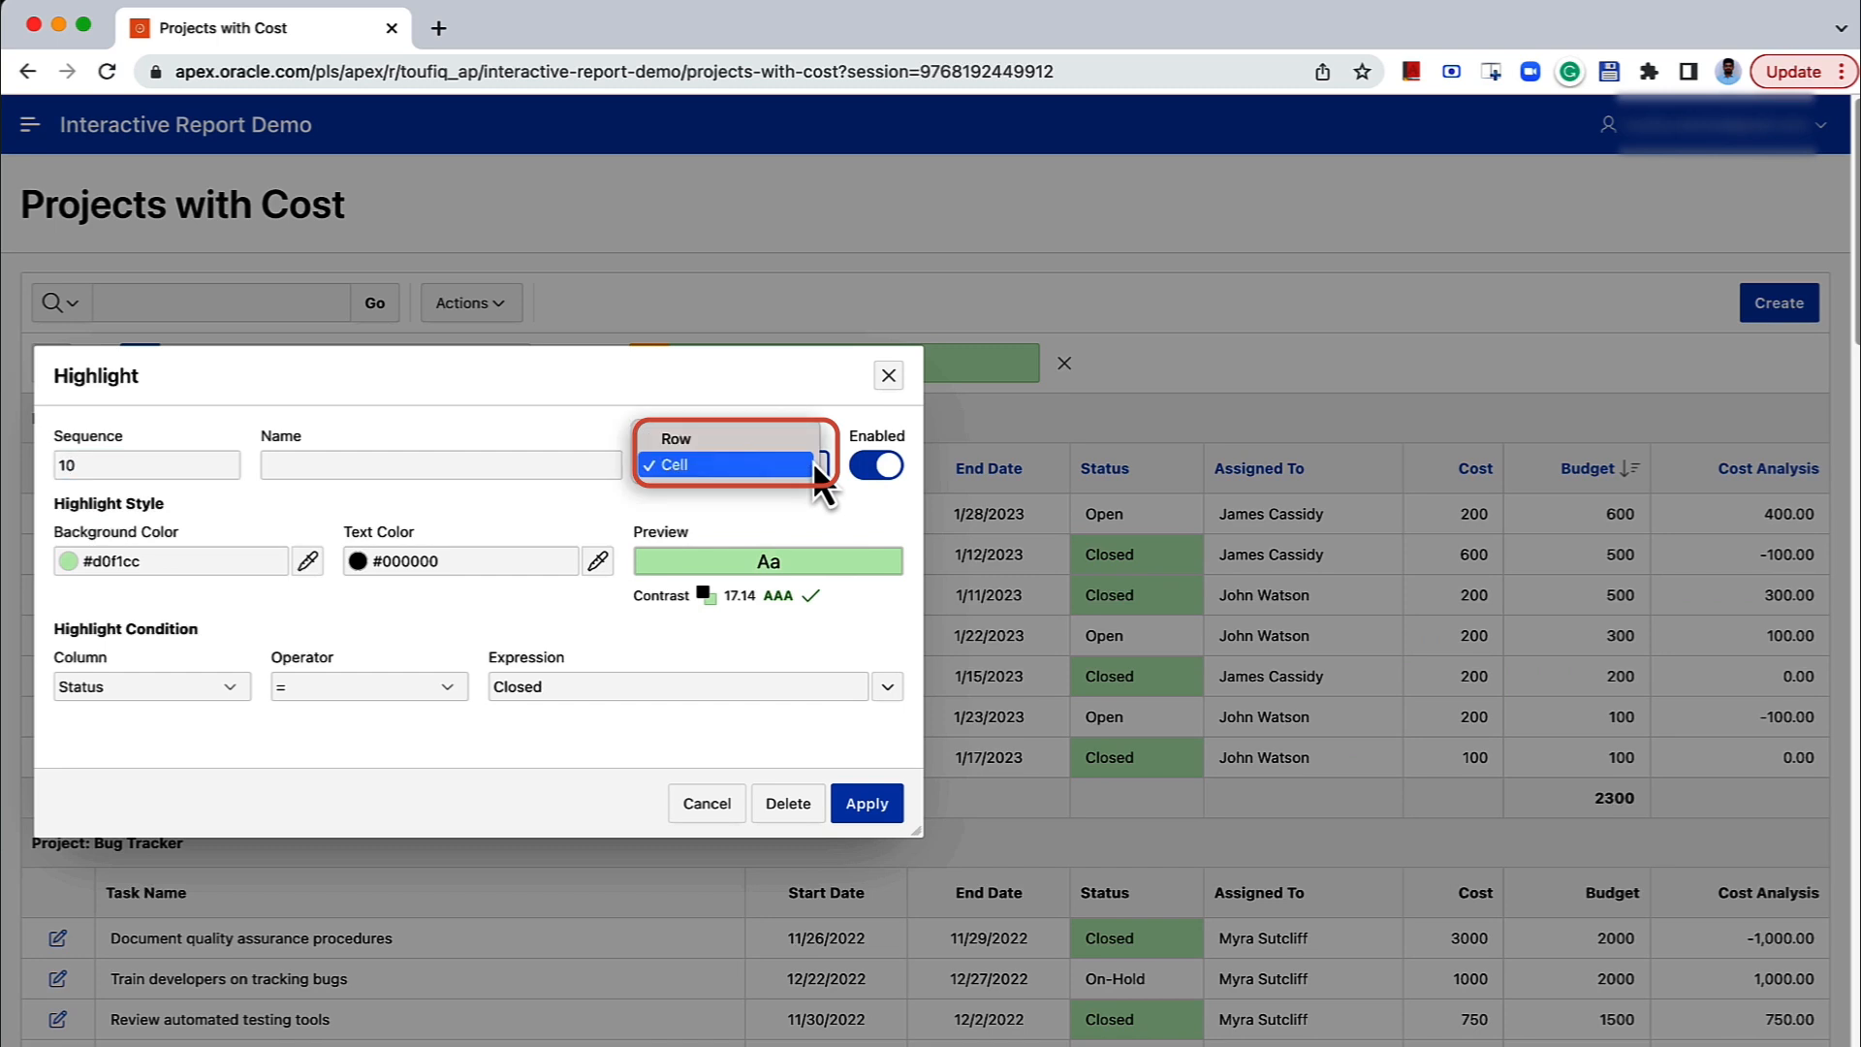
left_click(772, 441)
left_click(869, 810)
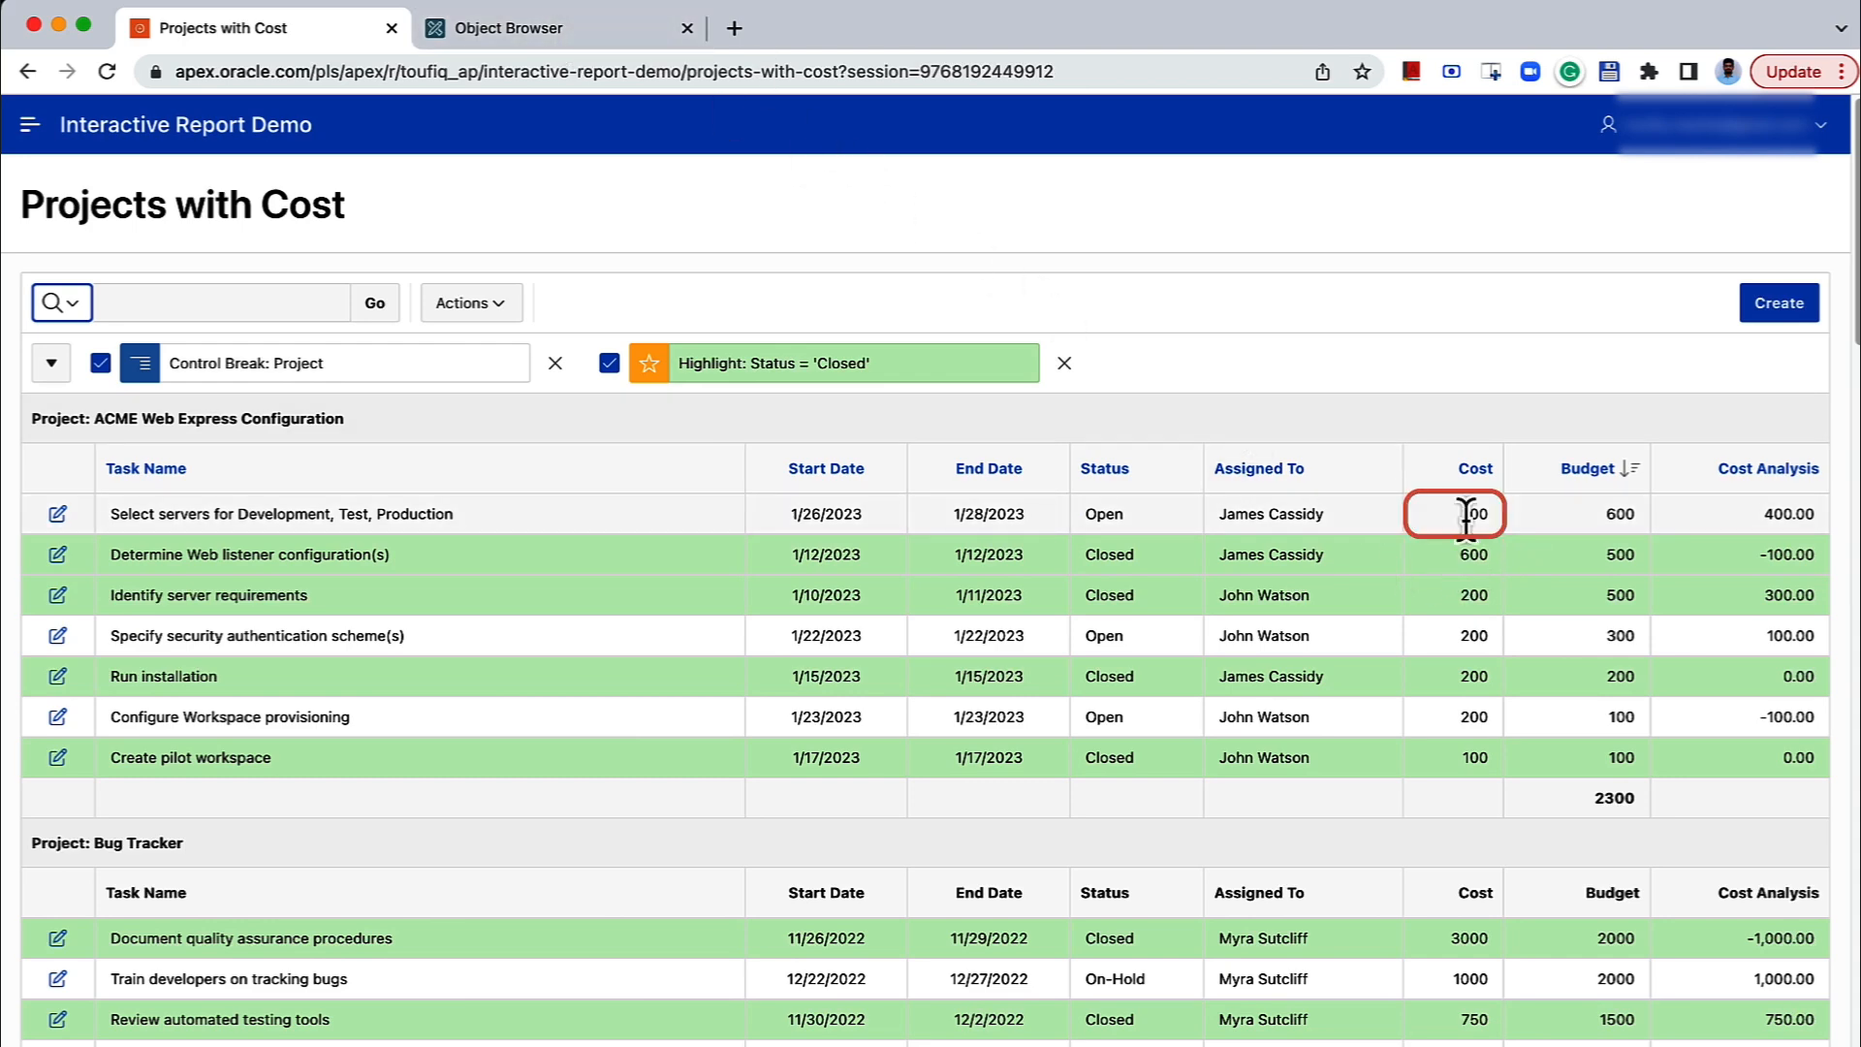
In Object Browser, set the "Select servers for Development, Test, Production" row's Cost to 300 in EBA_DEMO_IR_PROJECTS, save it and refresh the report.
left_click(613, 44)
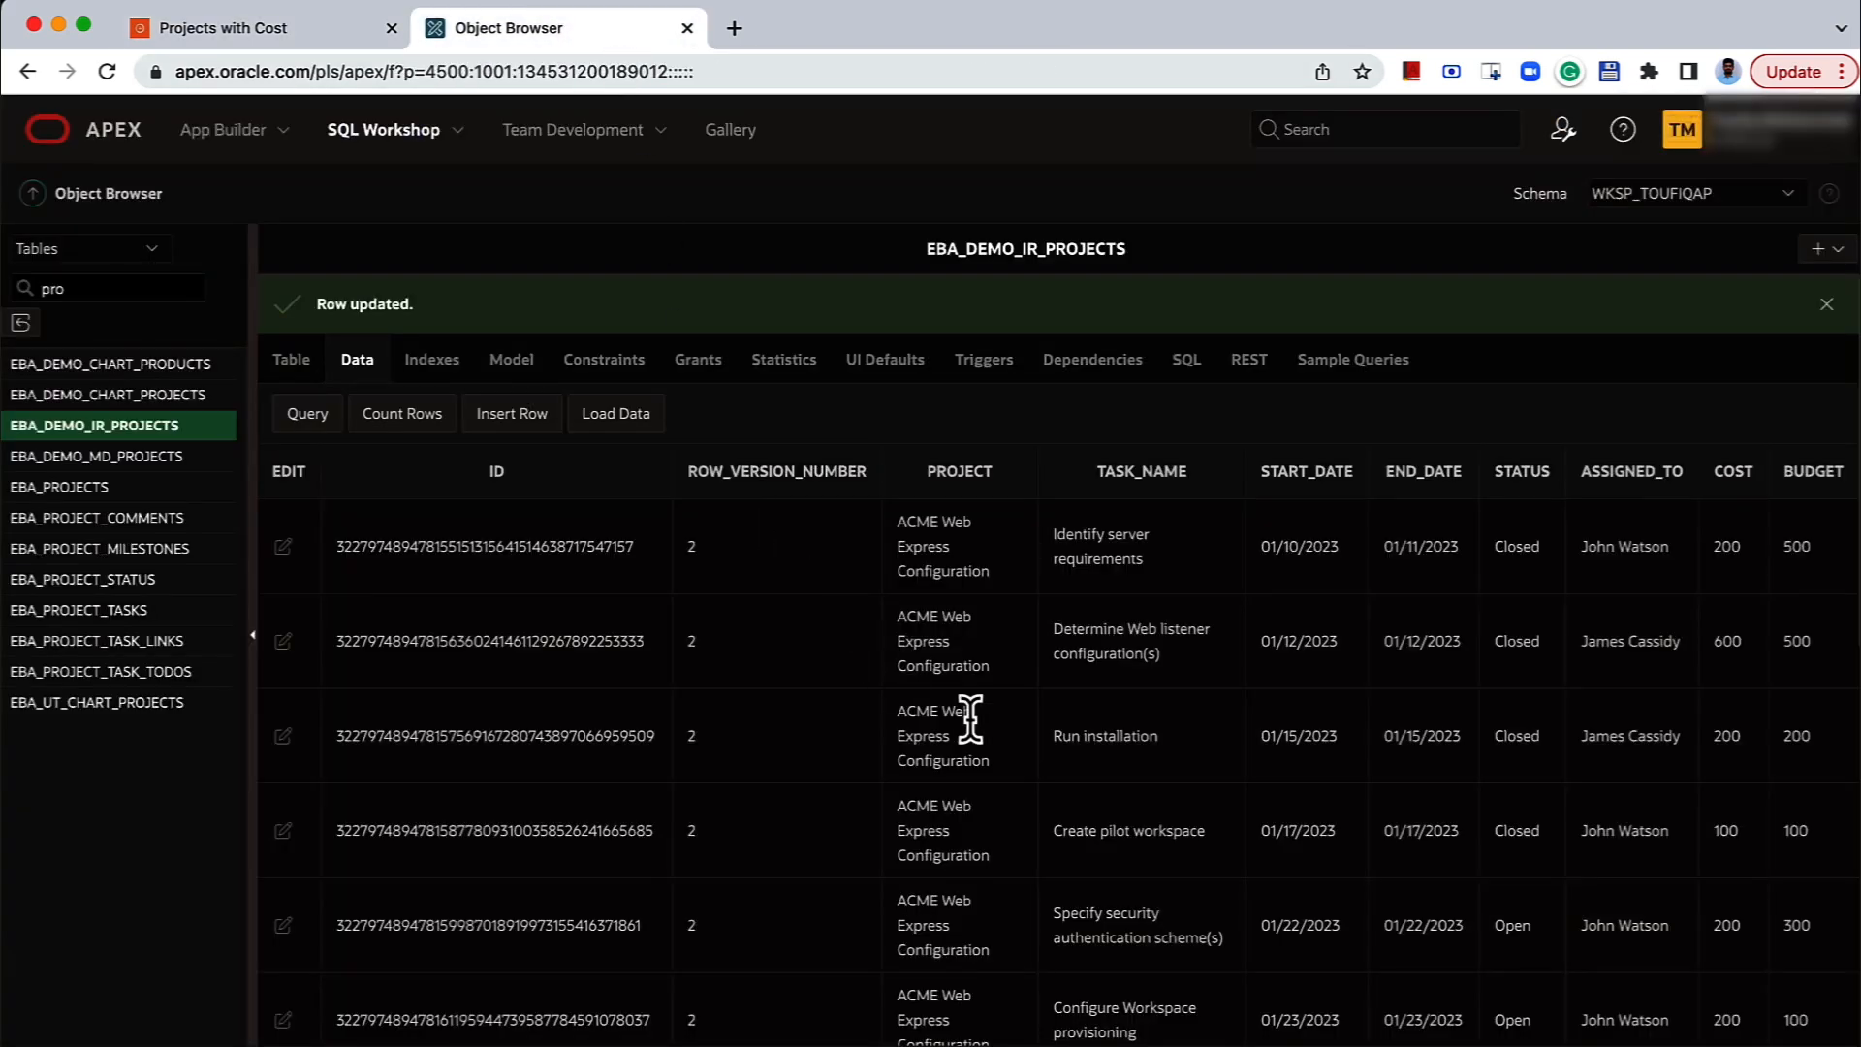
scroll(1093, 809, "down", 3)
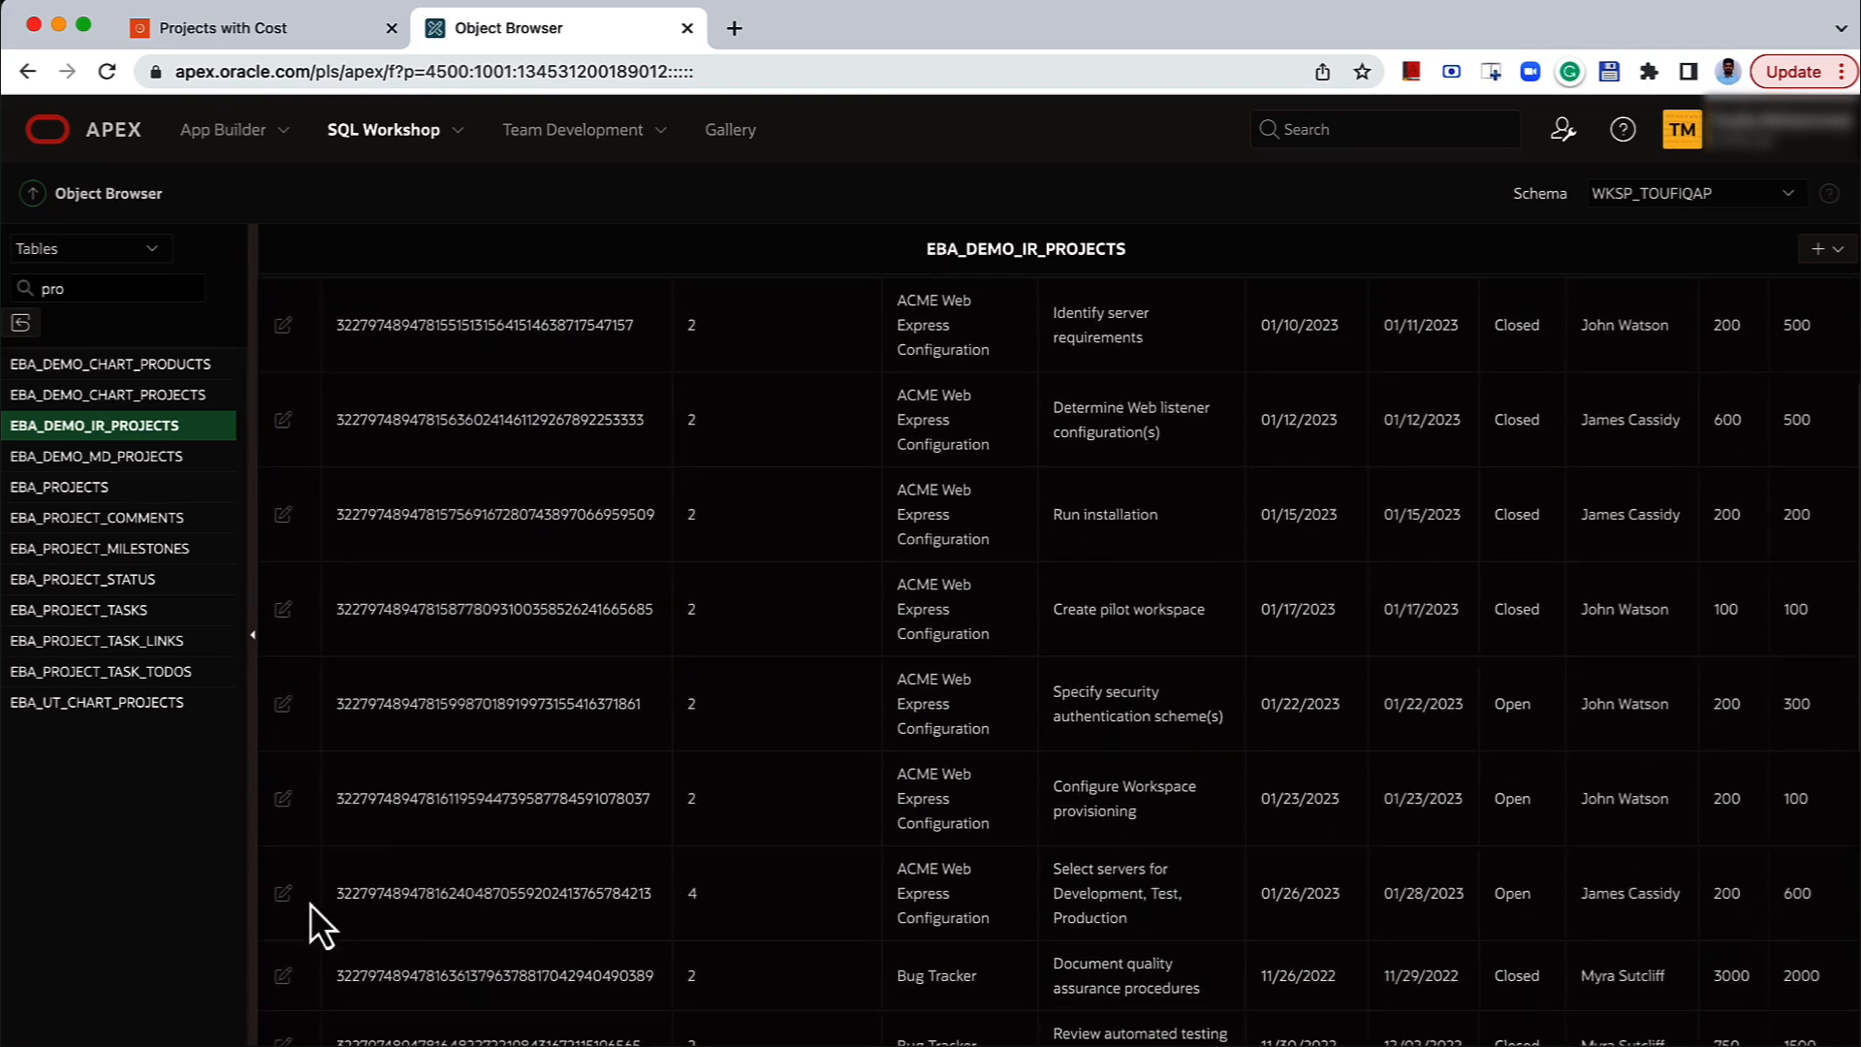
left_click(283, 896)
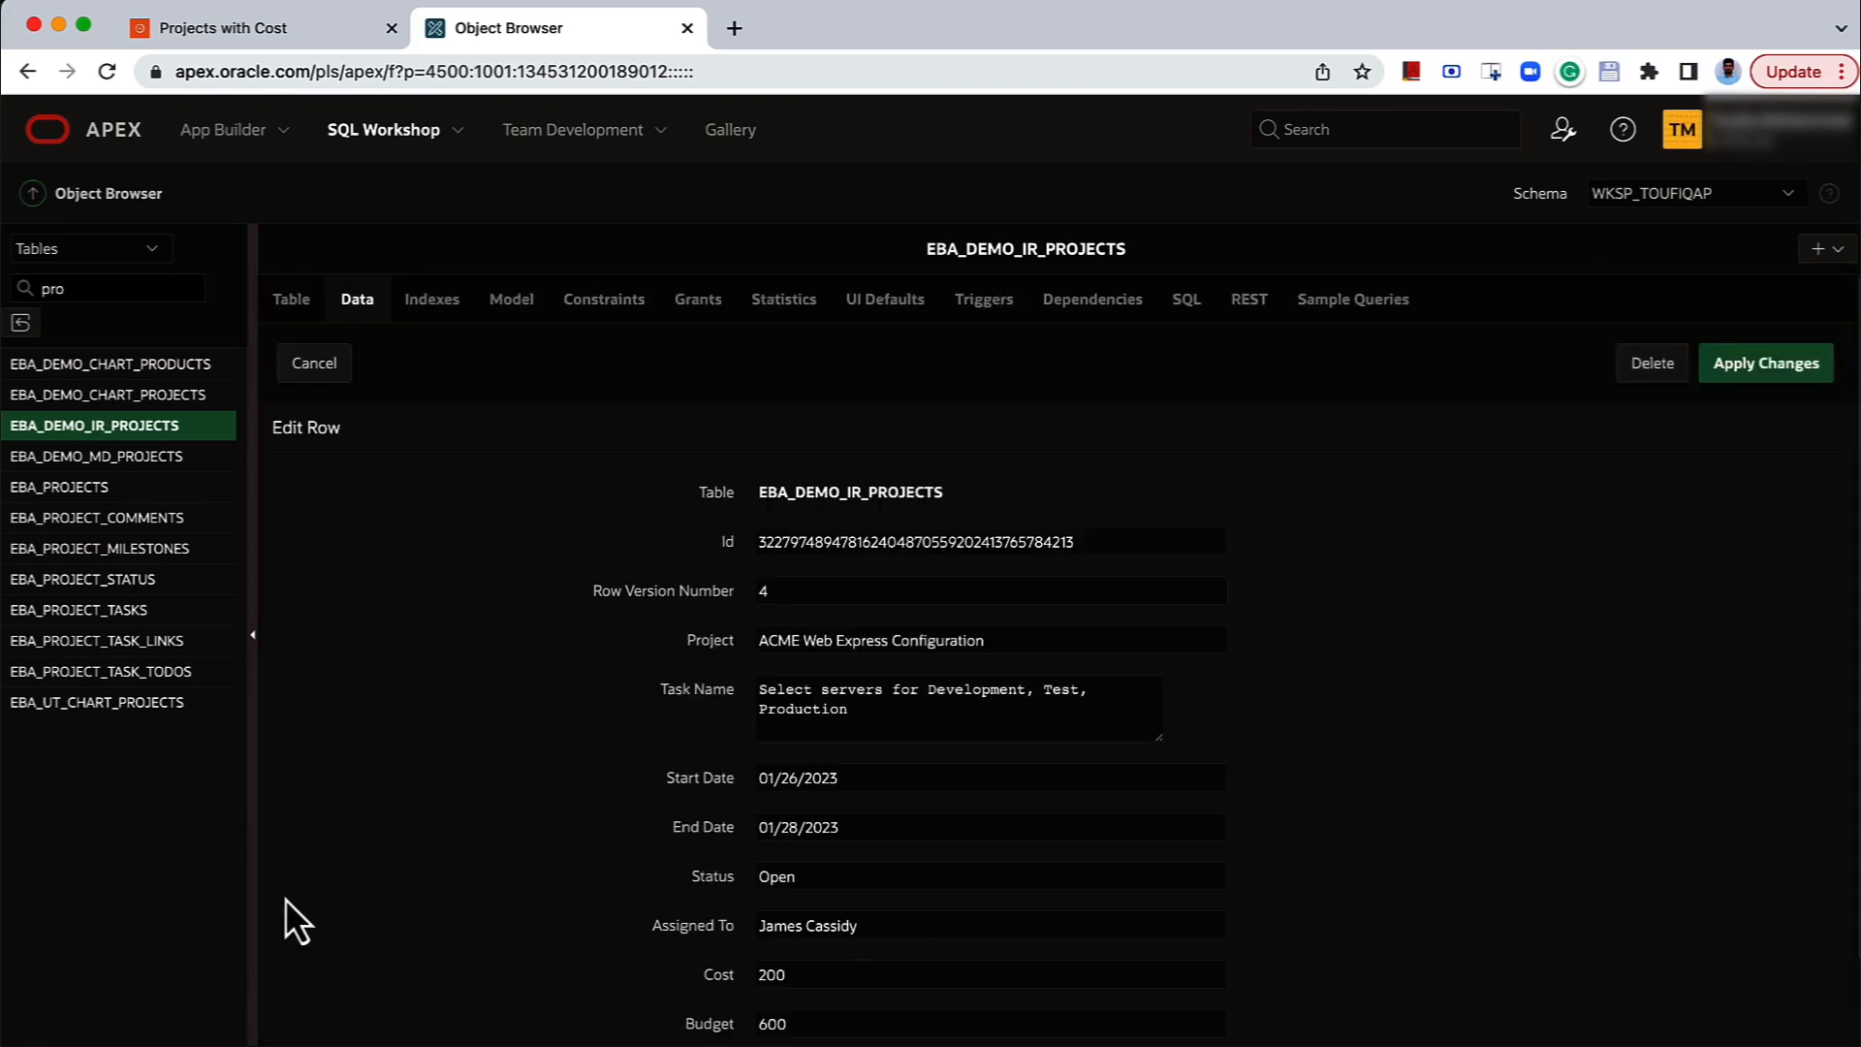
left_click(763, 940)
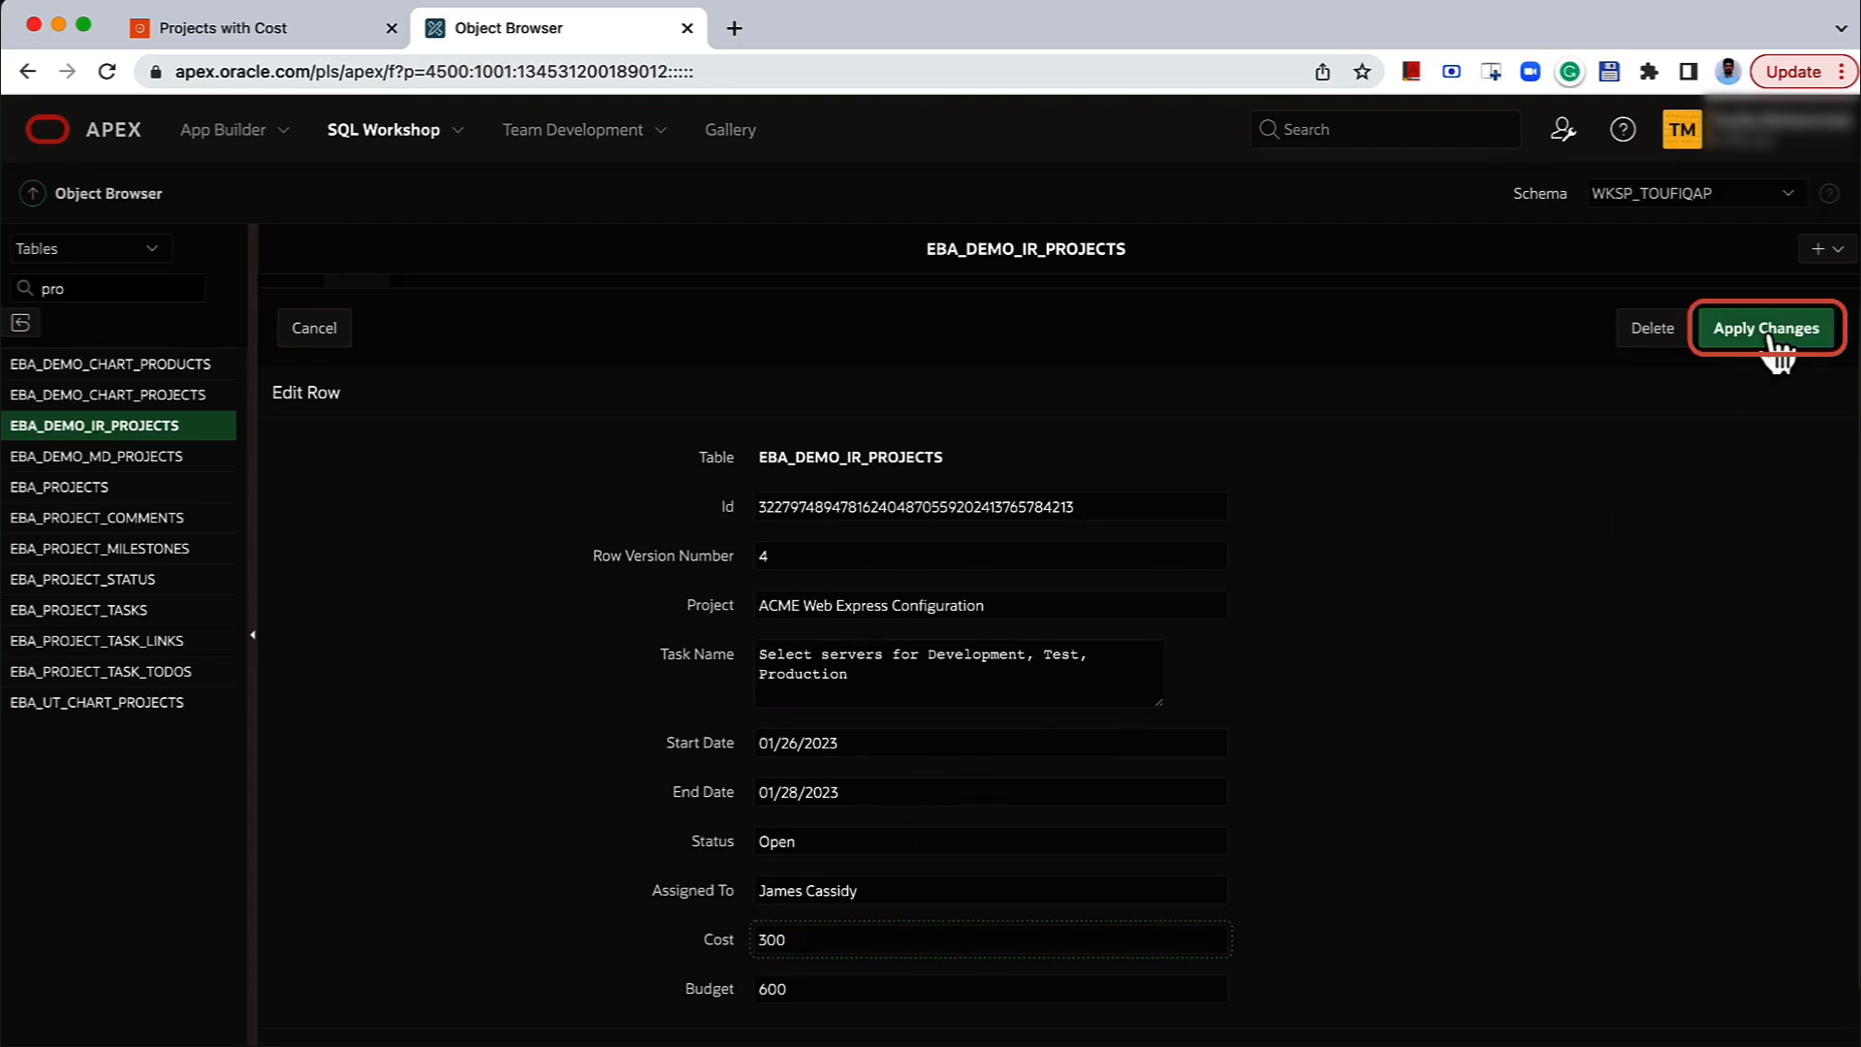
left_click(1740, 340)
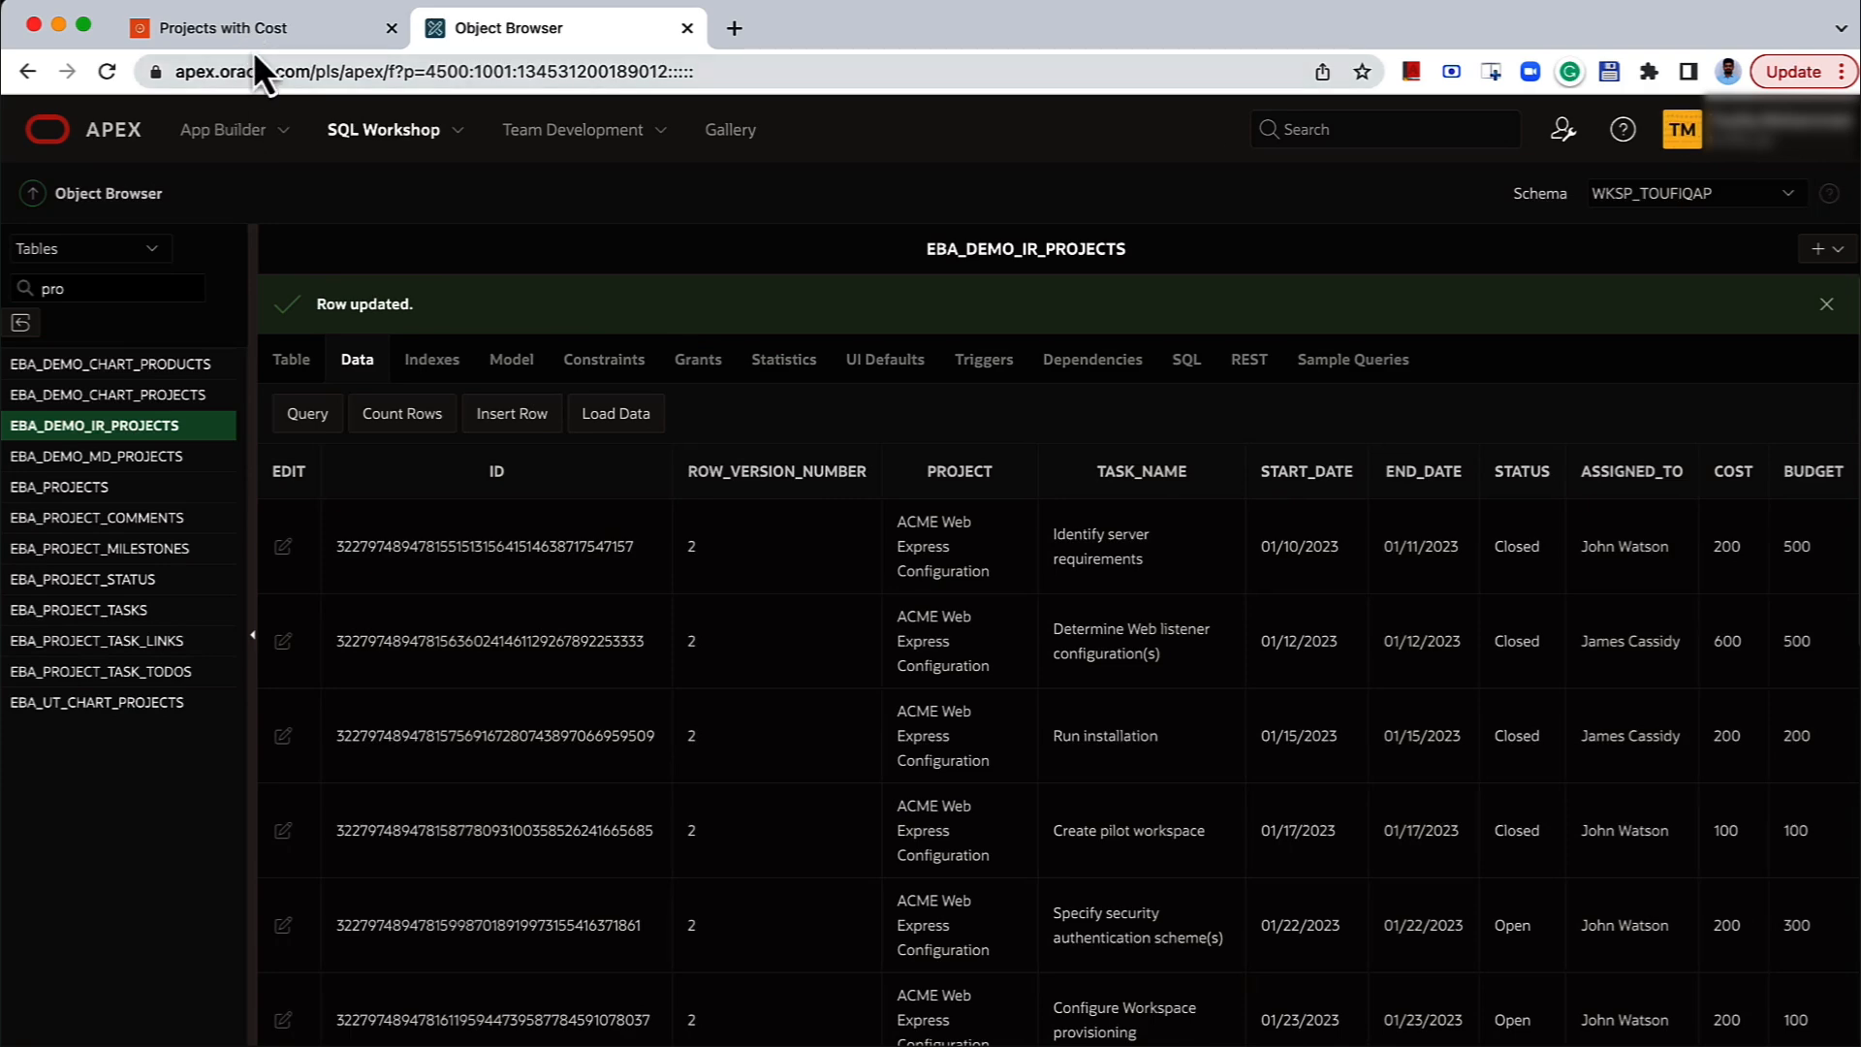
left_click(252, 37)
left_click(372, 318)
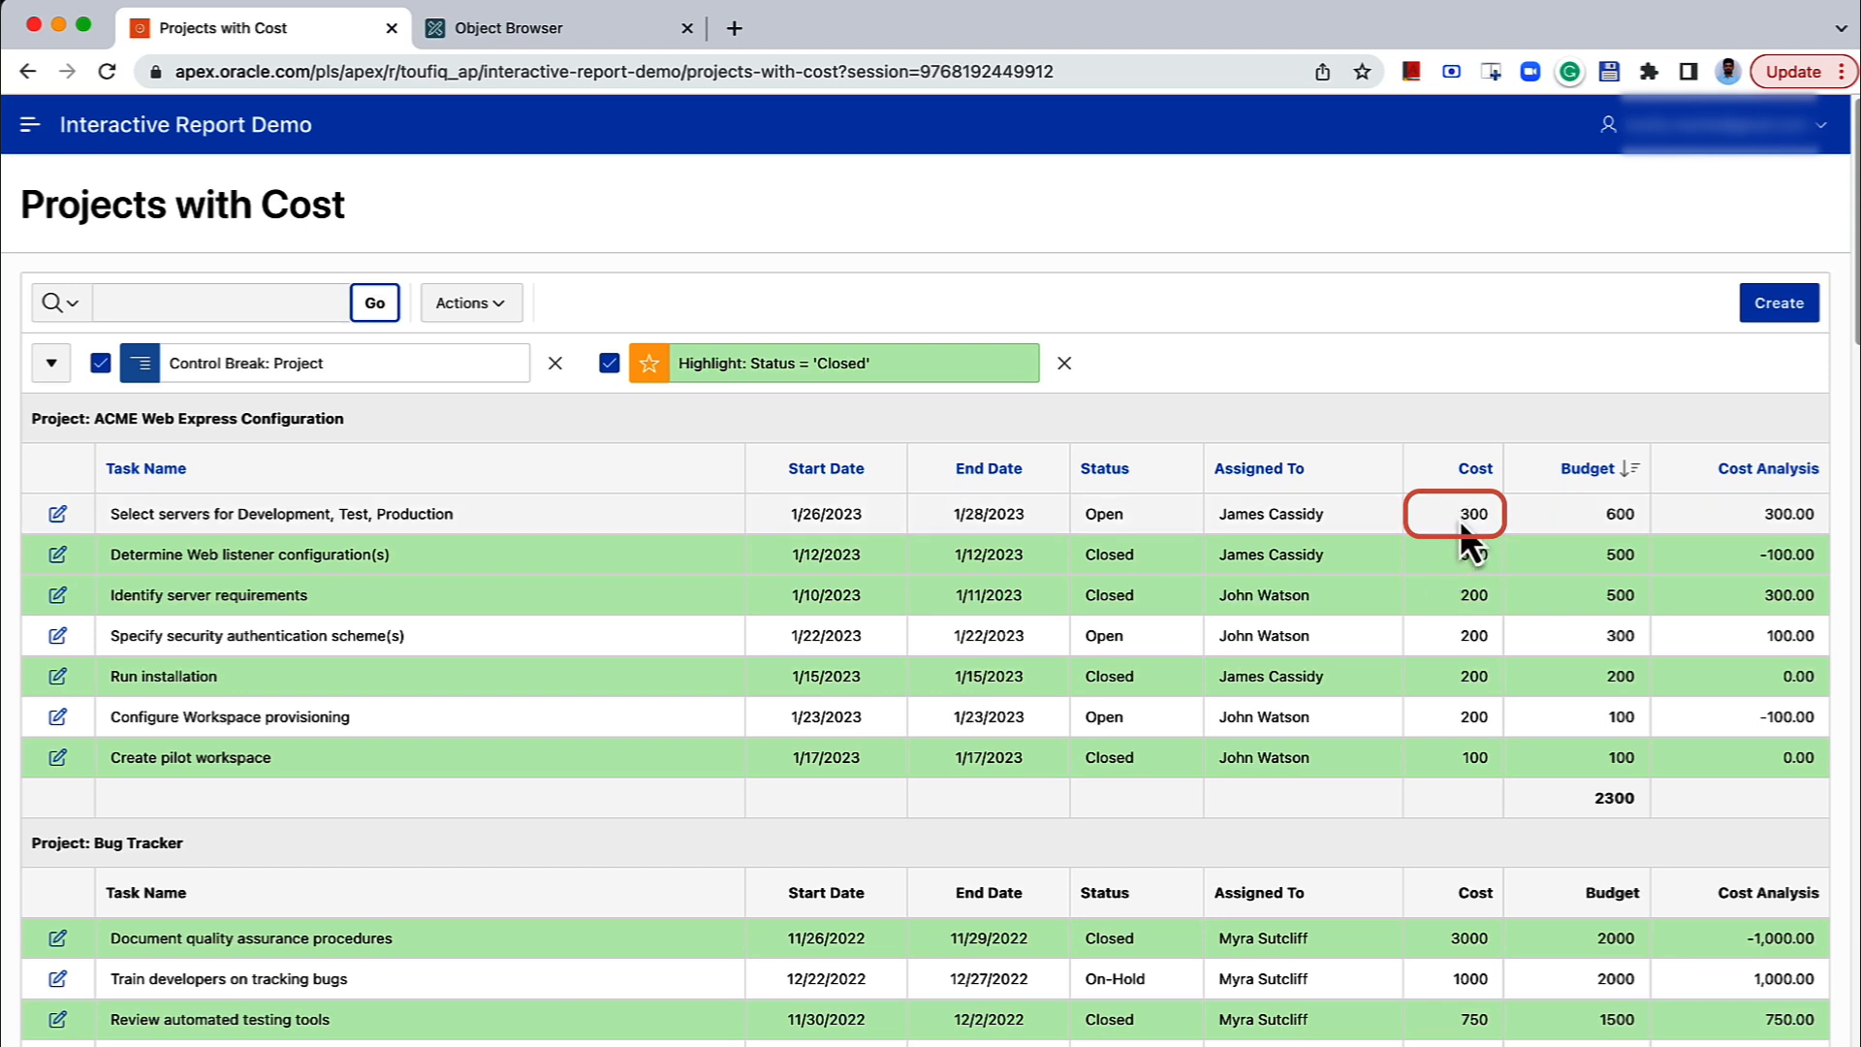
Apply a flashback of 10 minutes to the report data and remove the flashback.
left_click(485, 307)
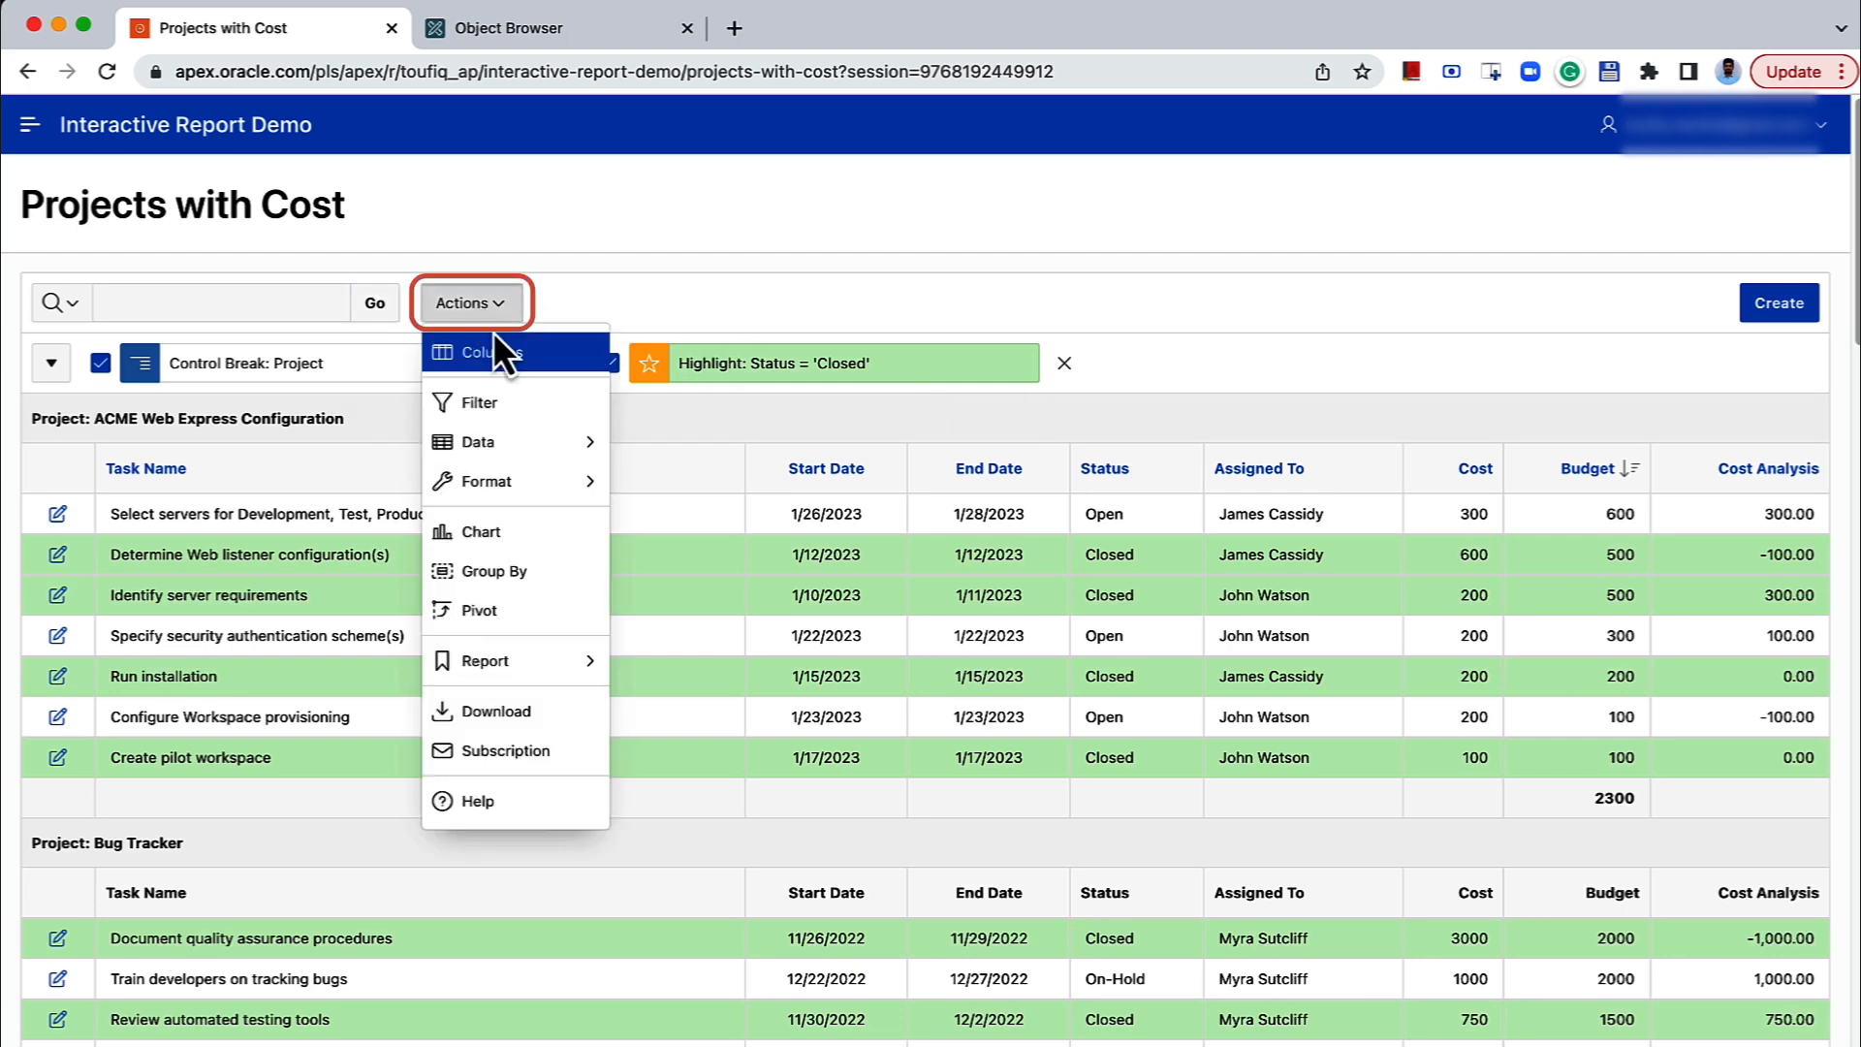
mouse_move(520, 441)
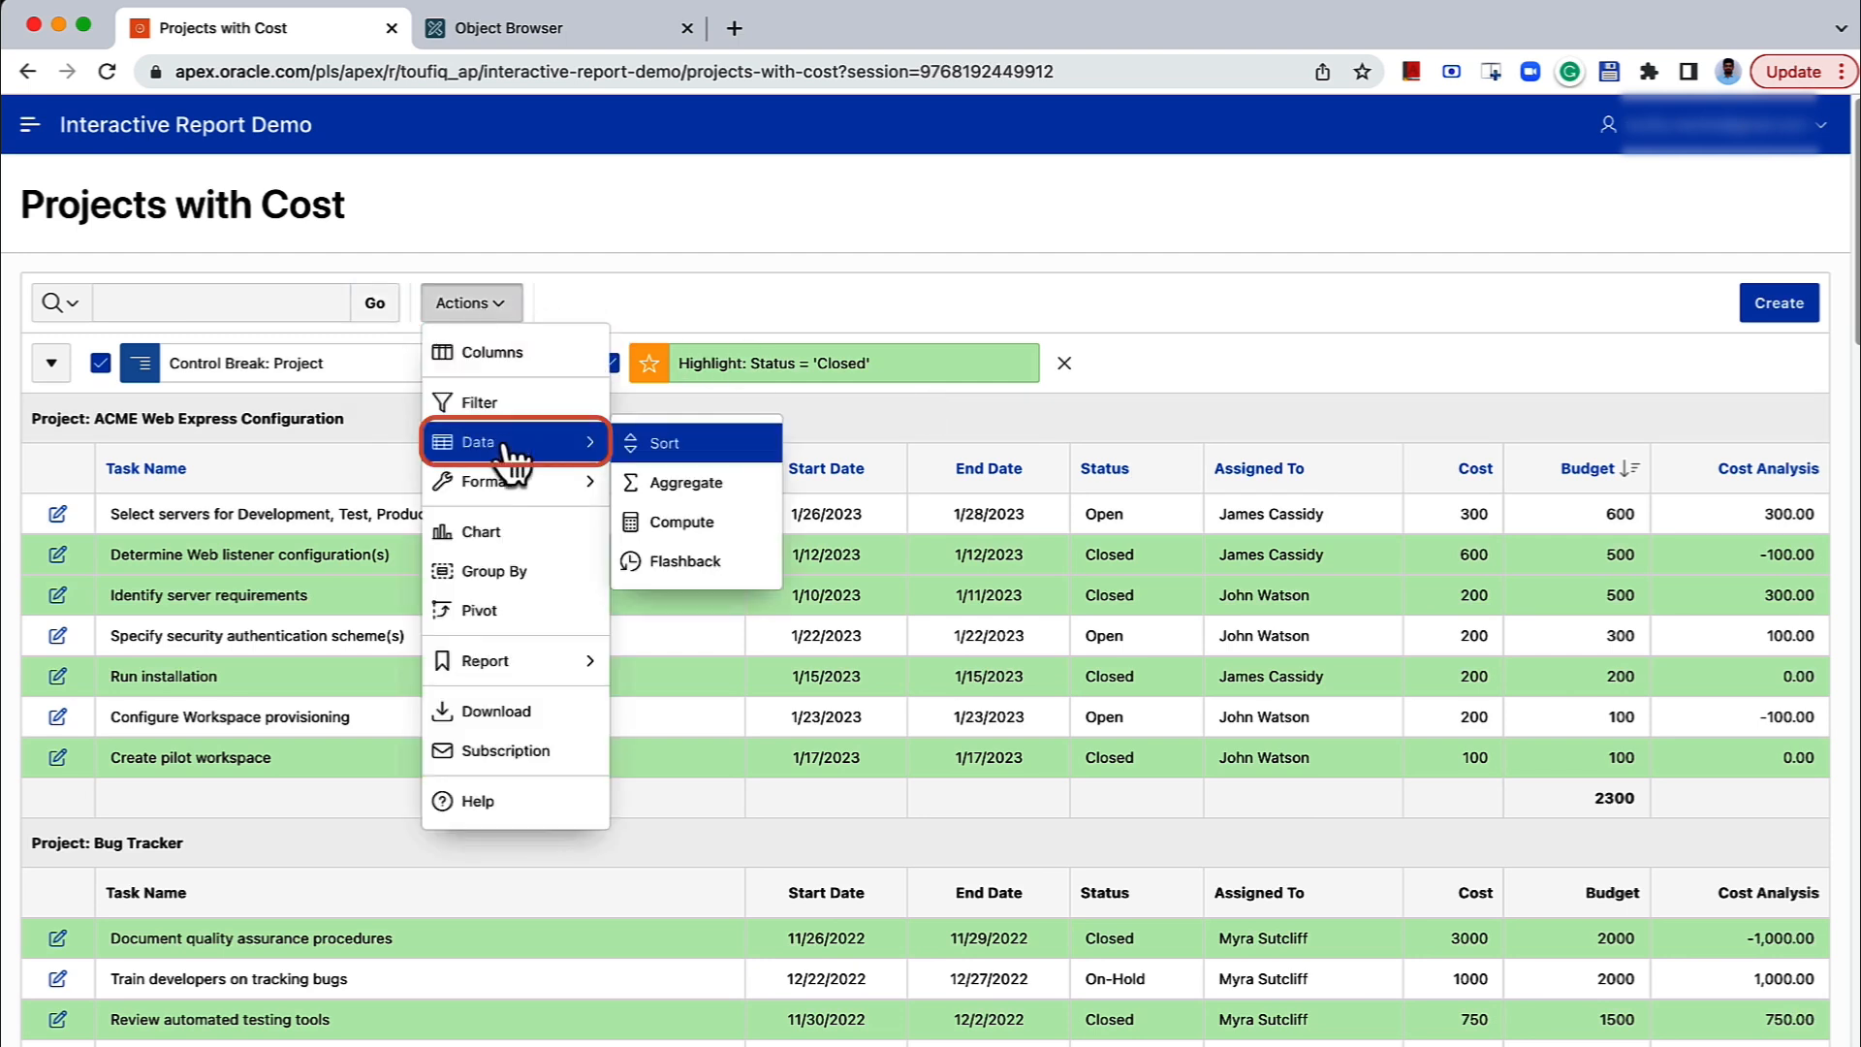
left_click(681, 562)
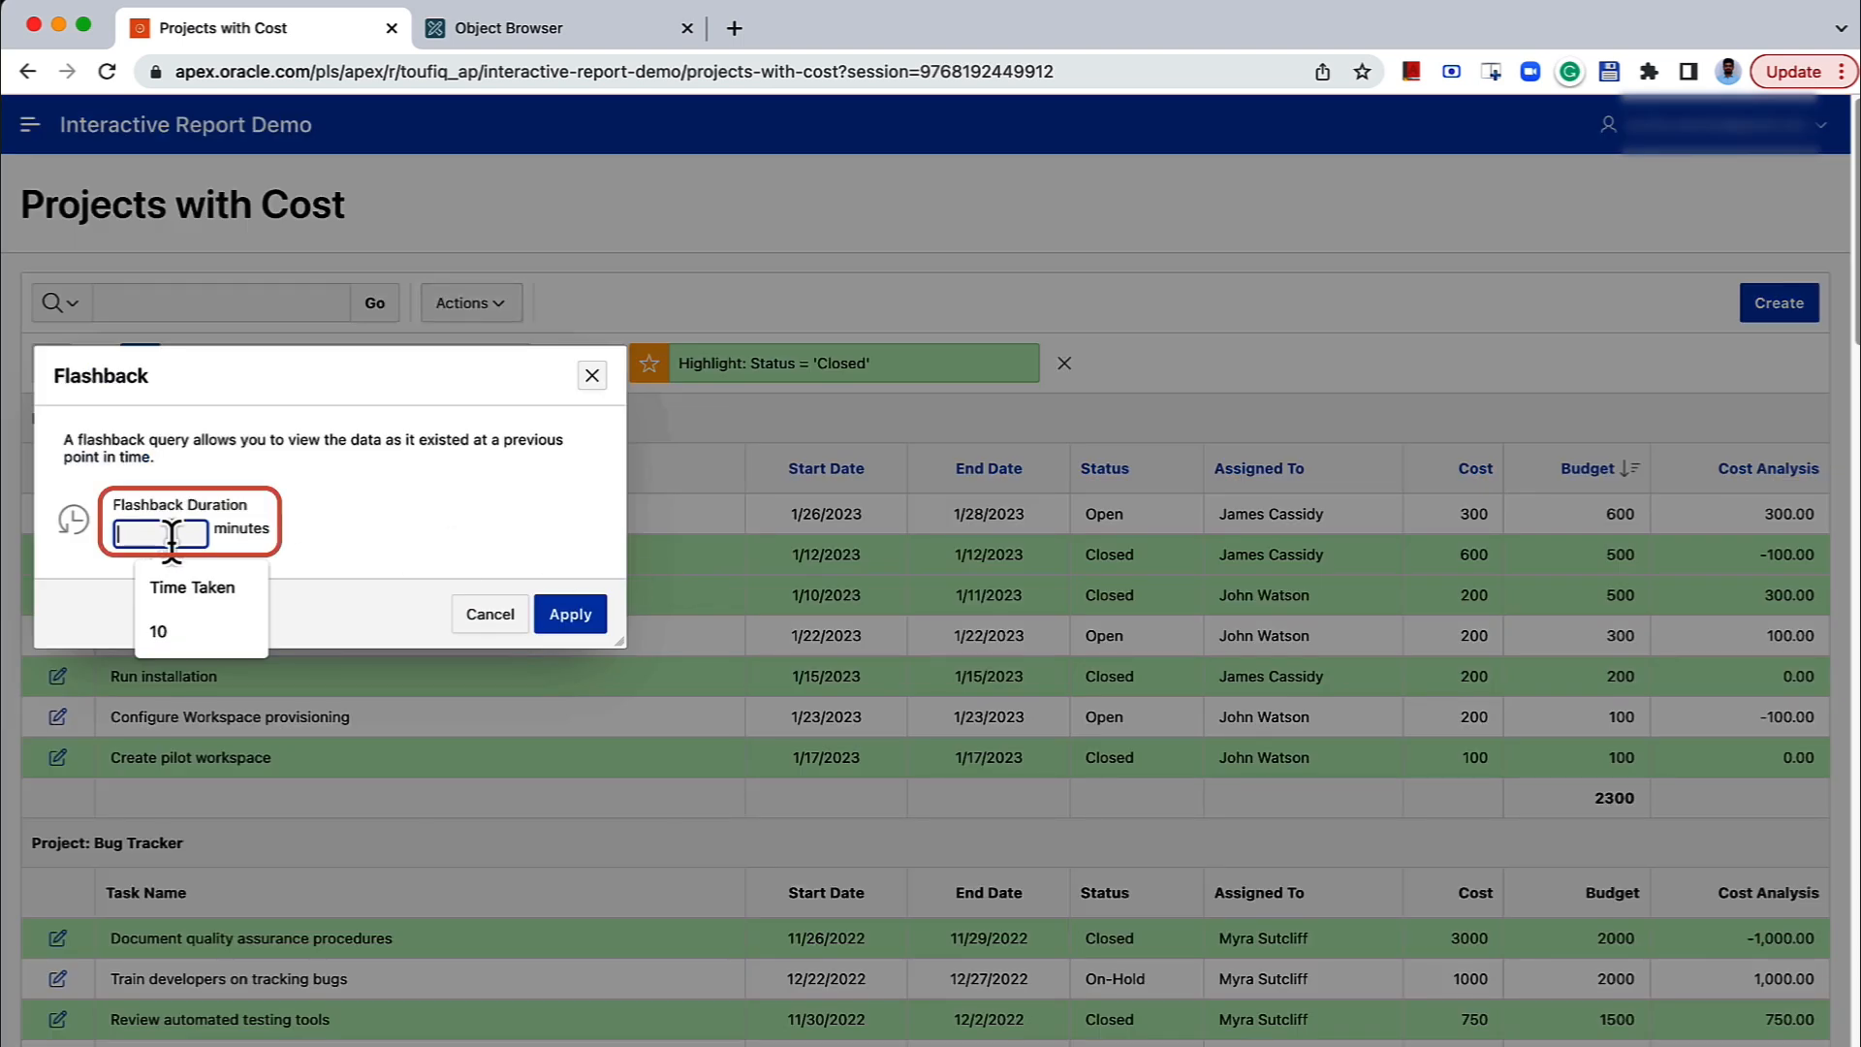
type("10")
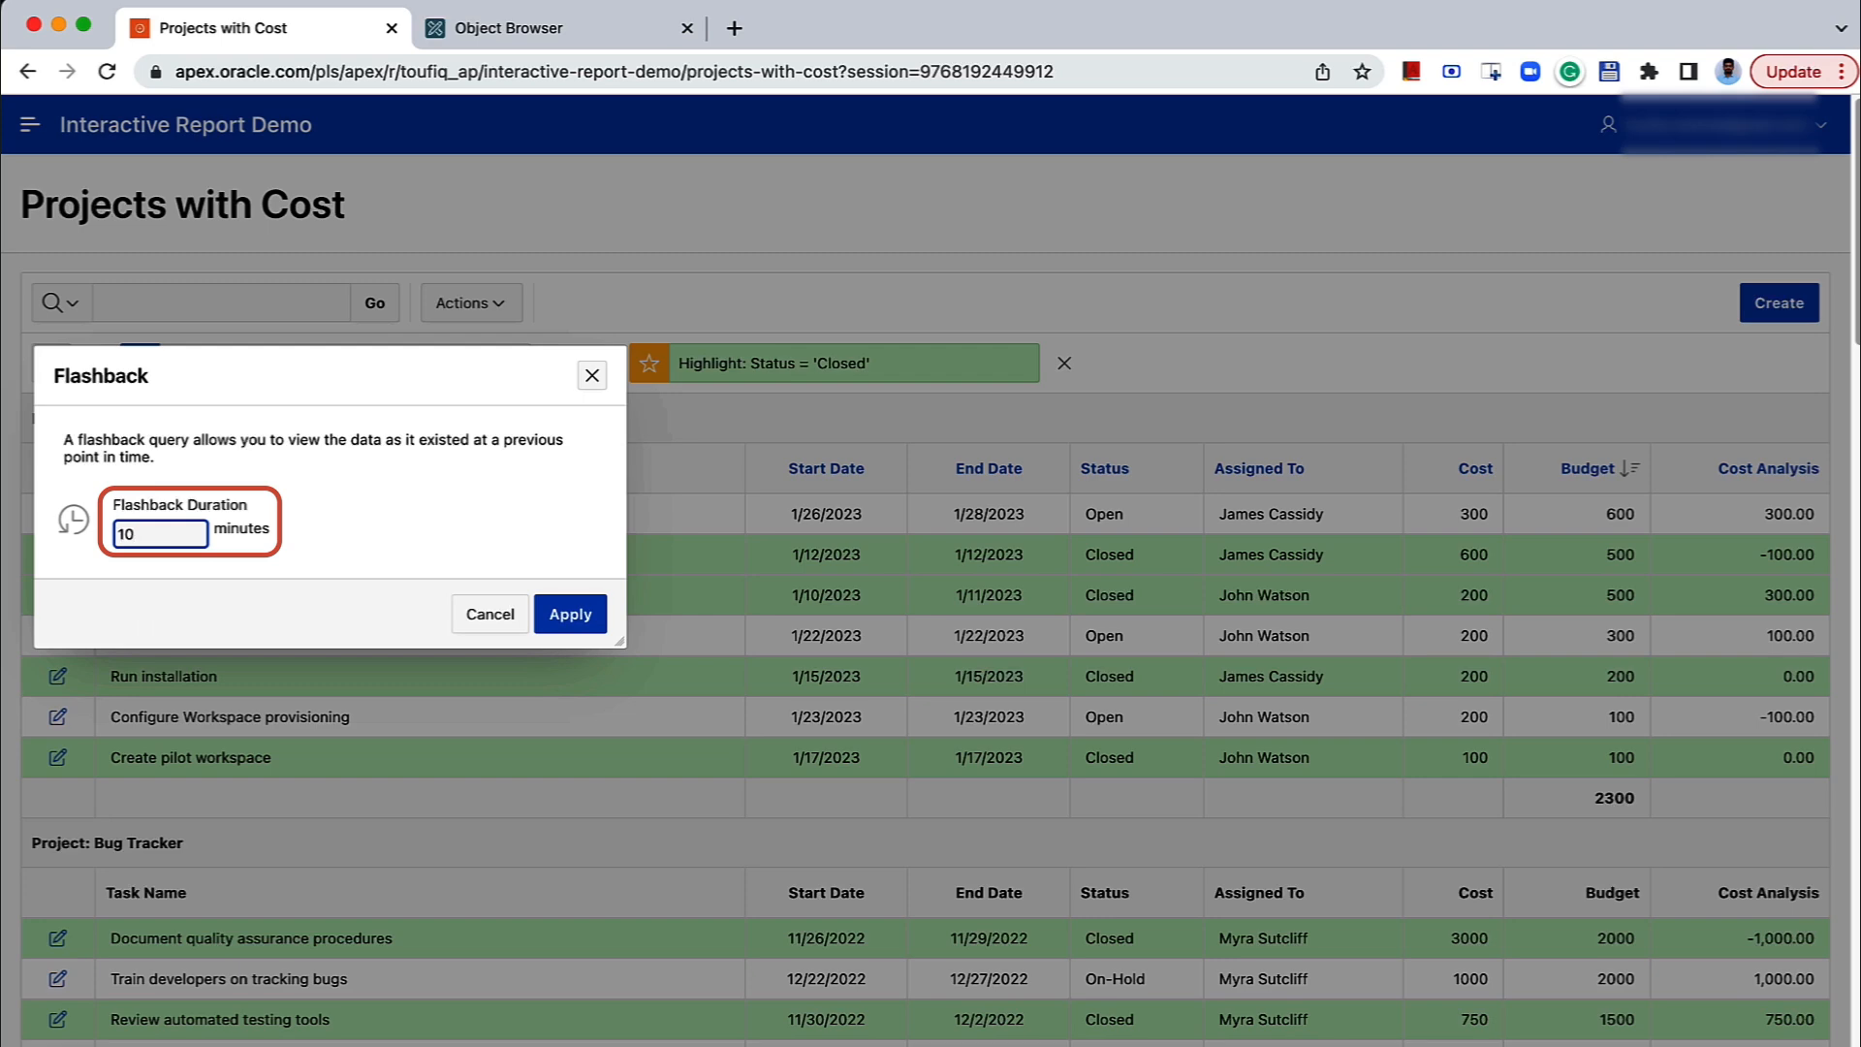
left_click(587, 626)
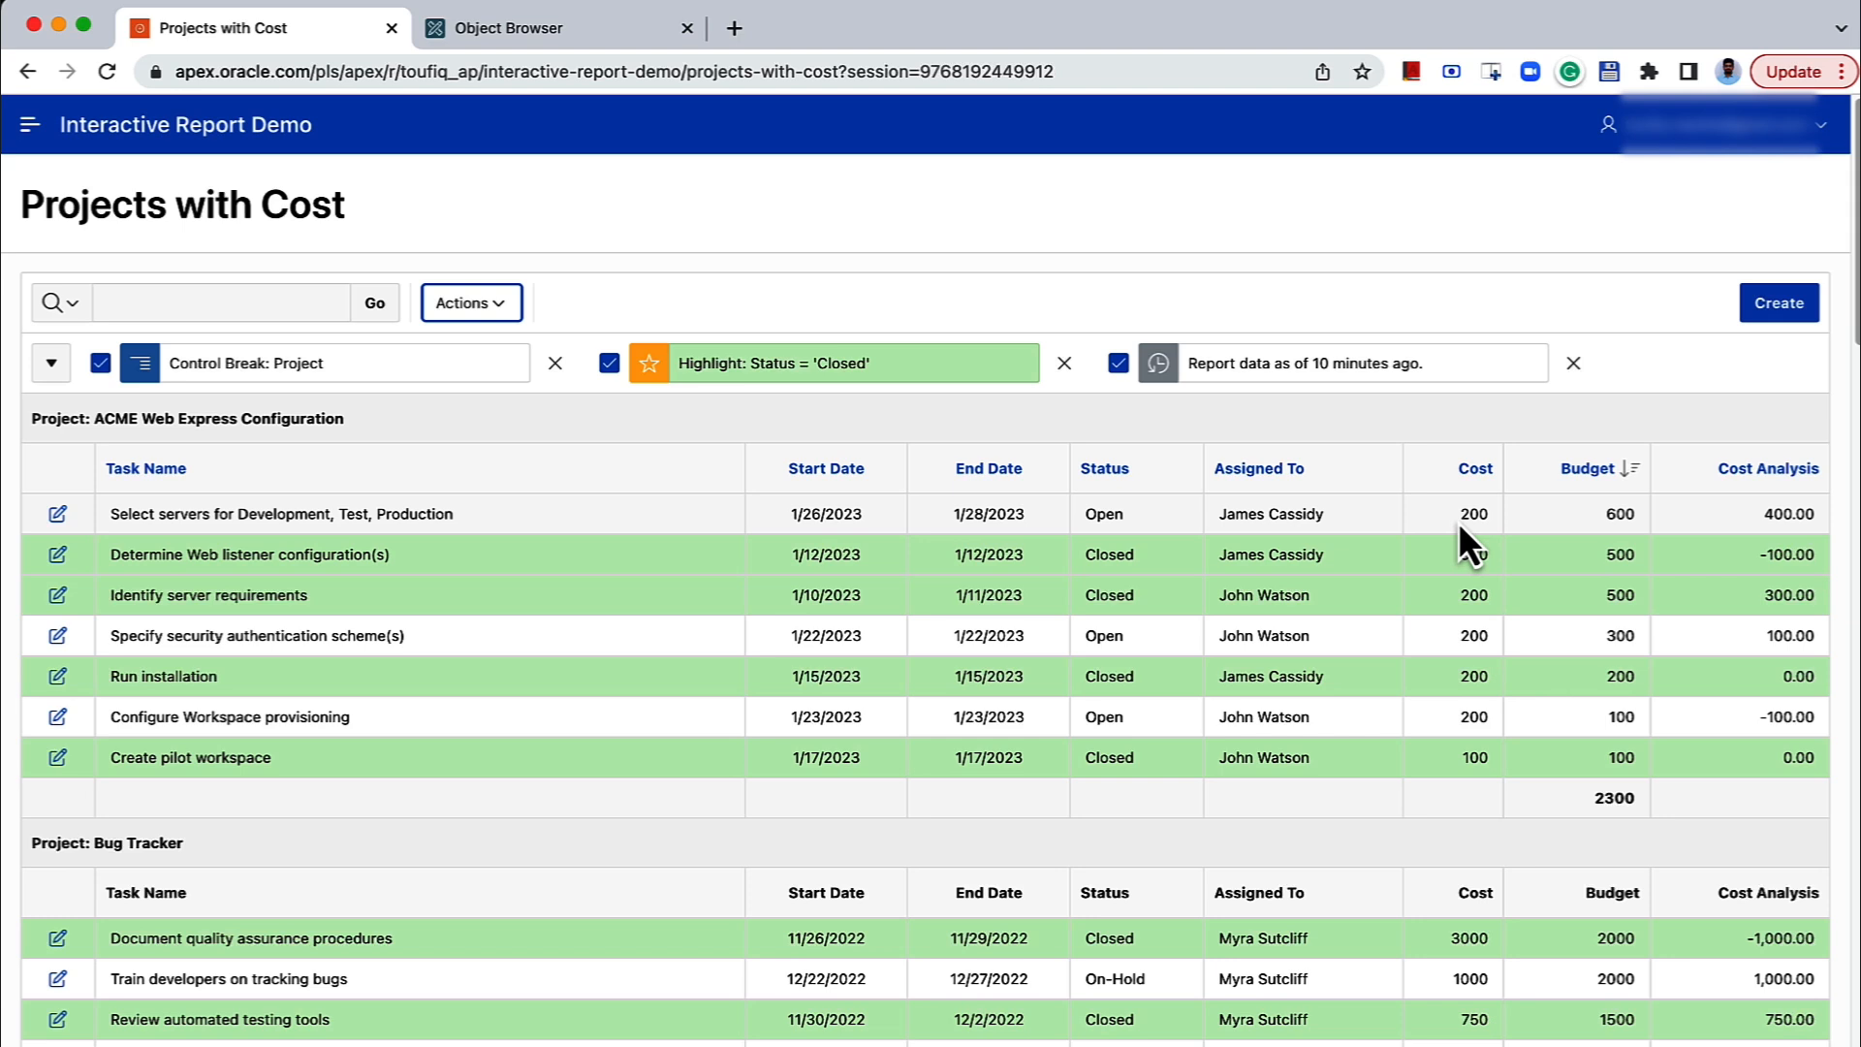
left_click(1574, 381)
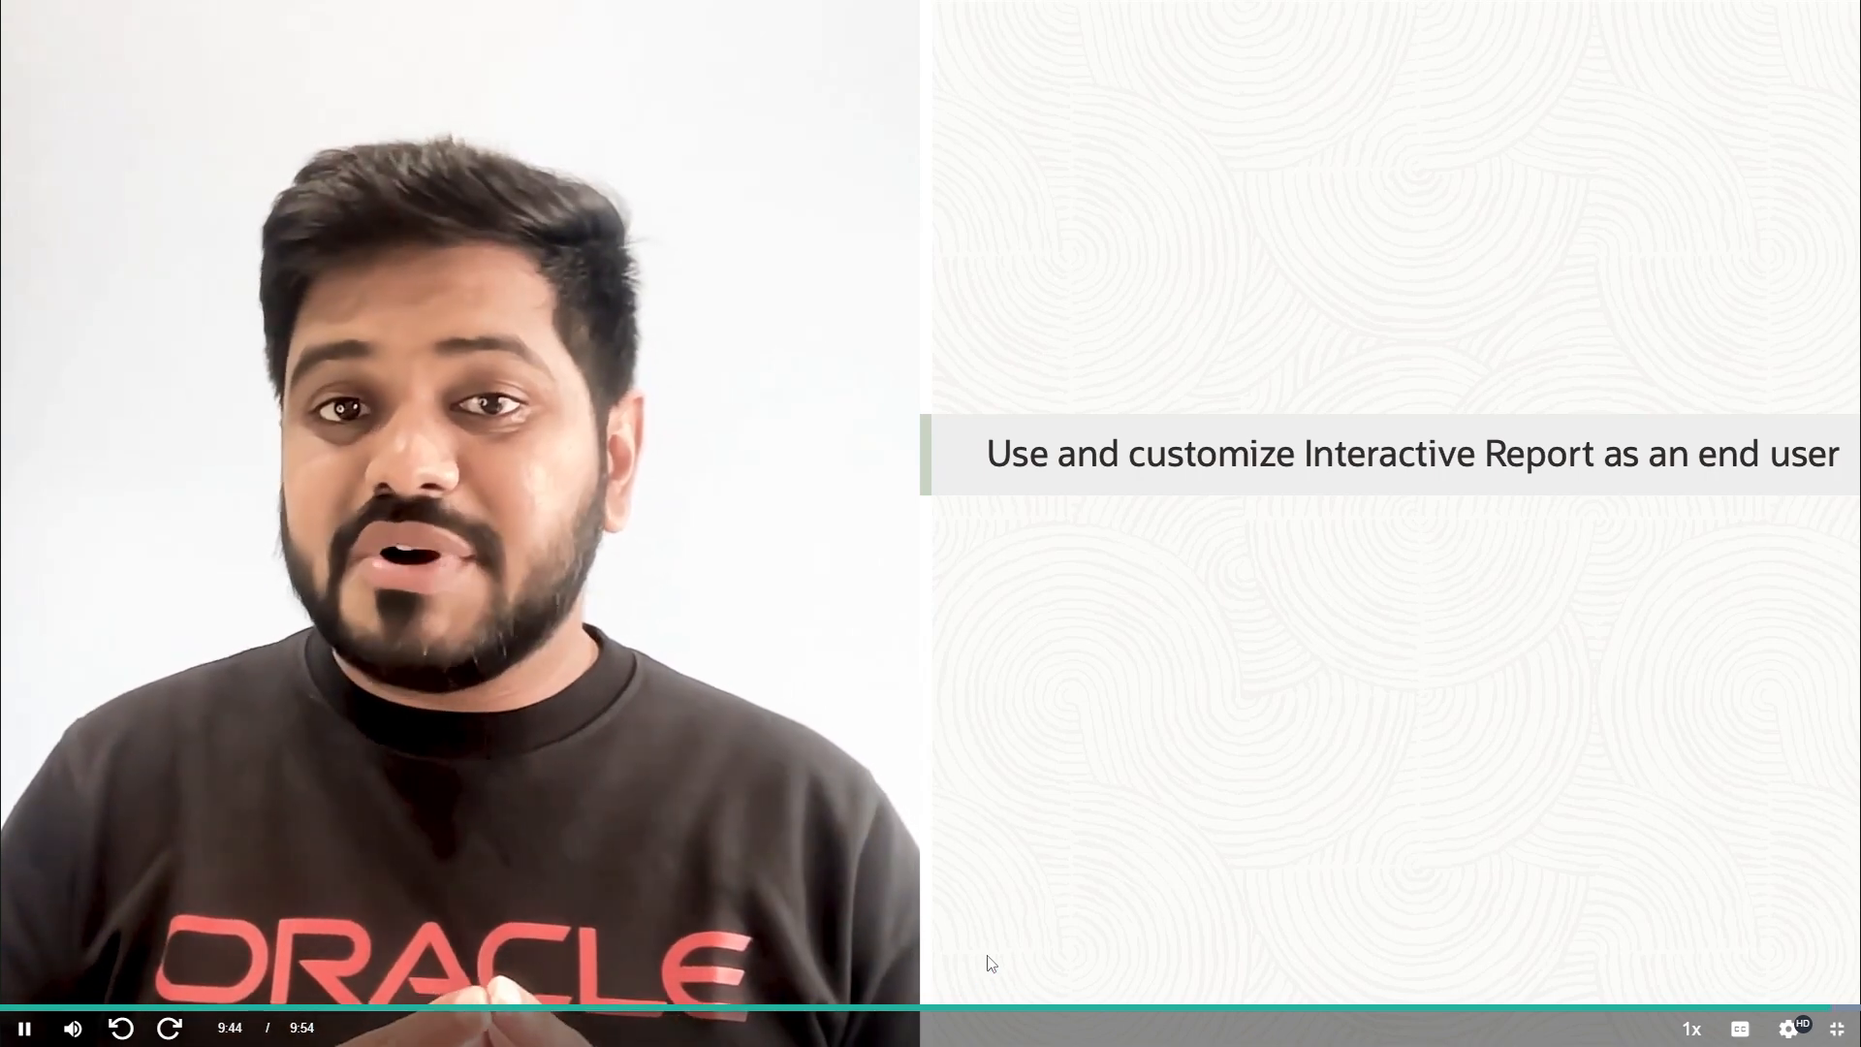
Exit the full-screen video and look through the course playlist, locating module 6 with the Customizing Interactive Reports lessons.
left_click(1841, 1029)
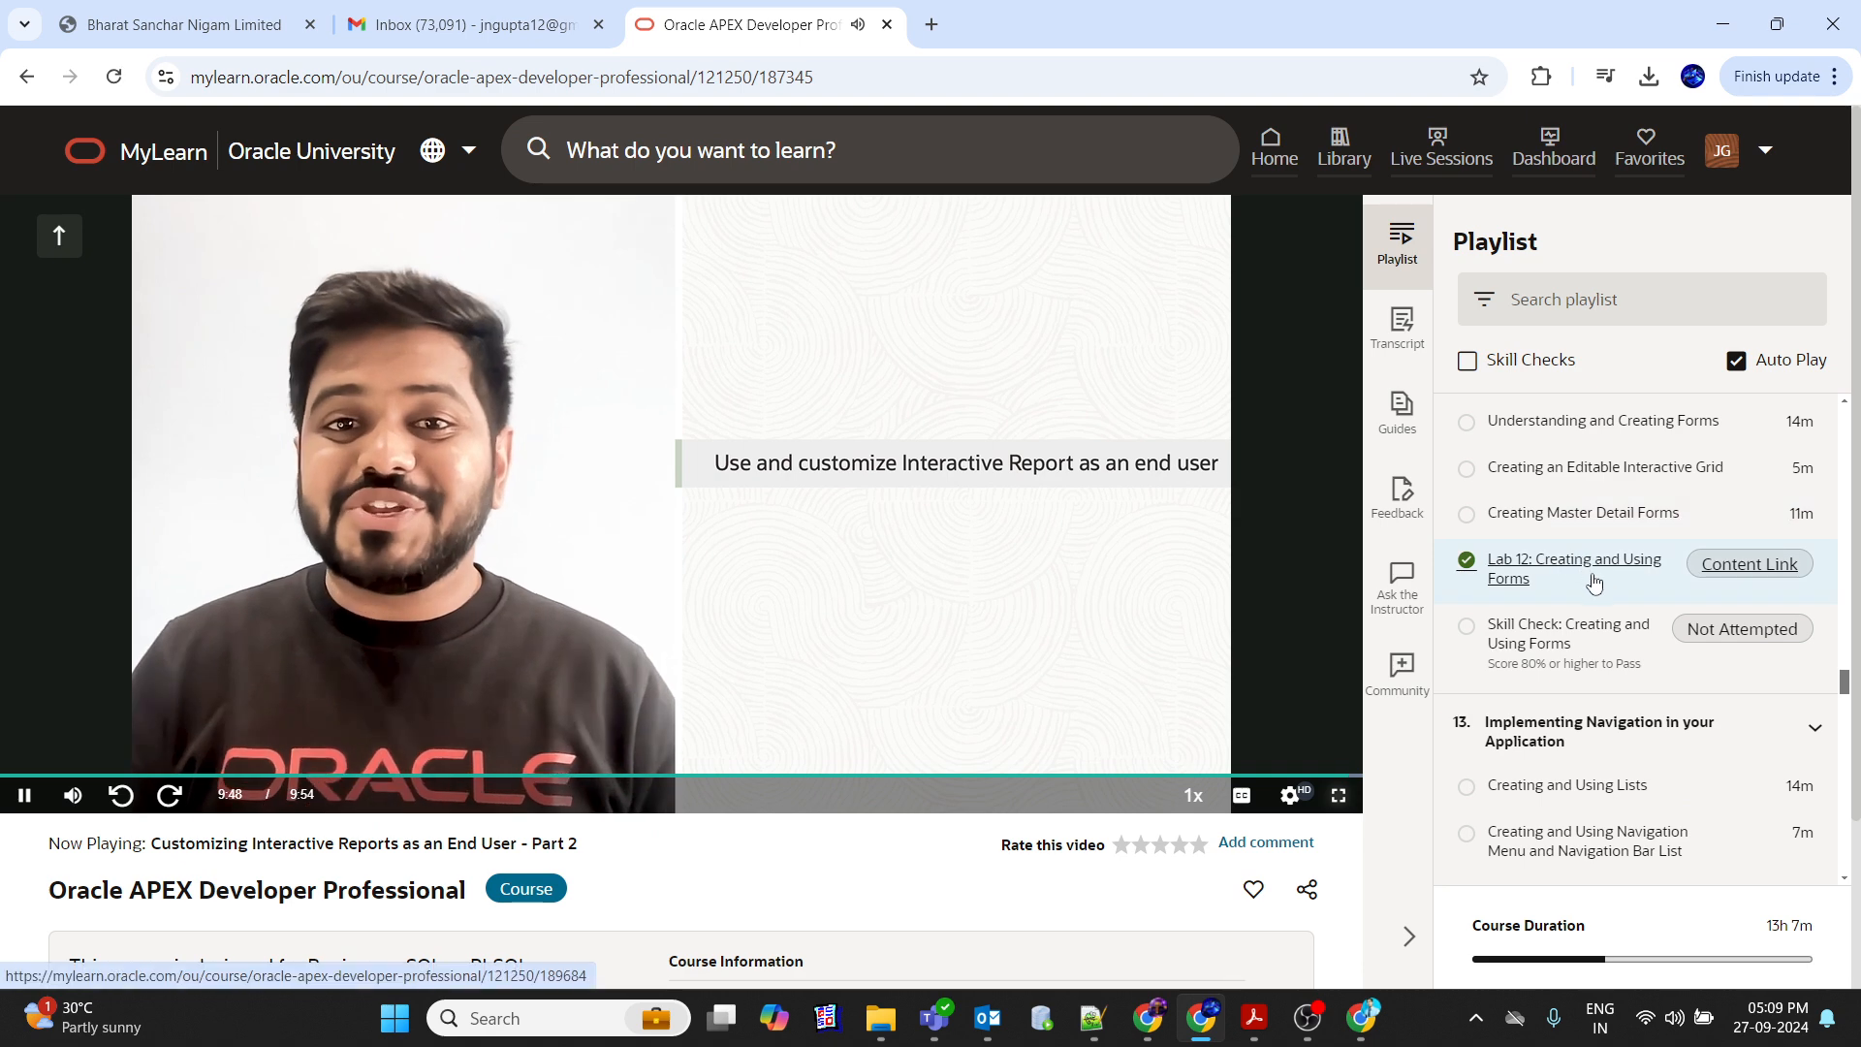
scroll(1604, 587, "up", 10)
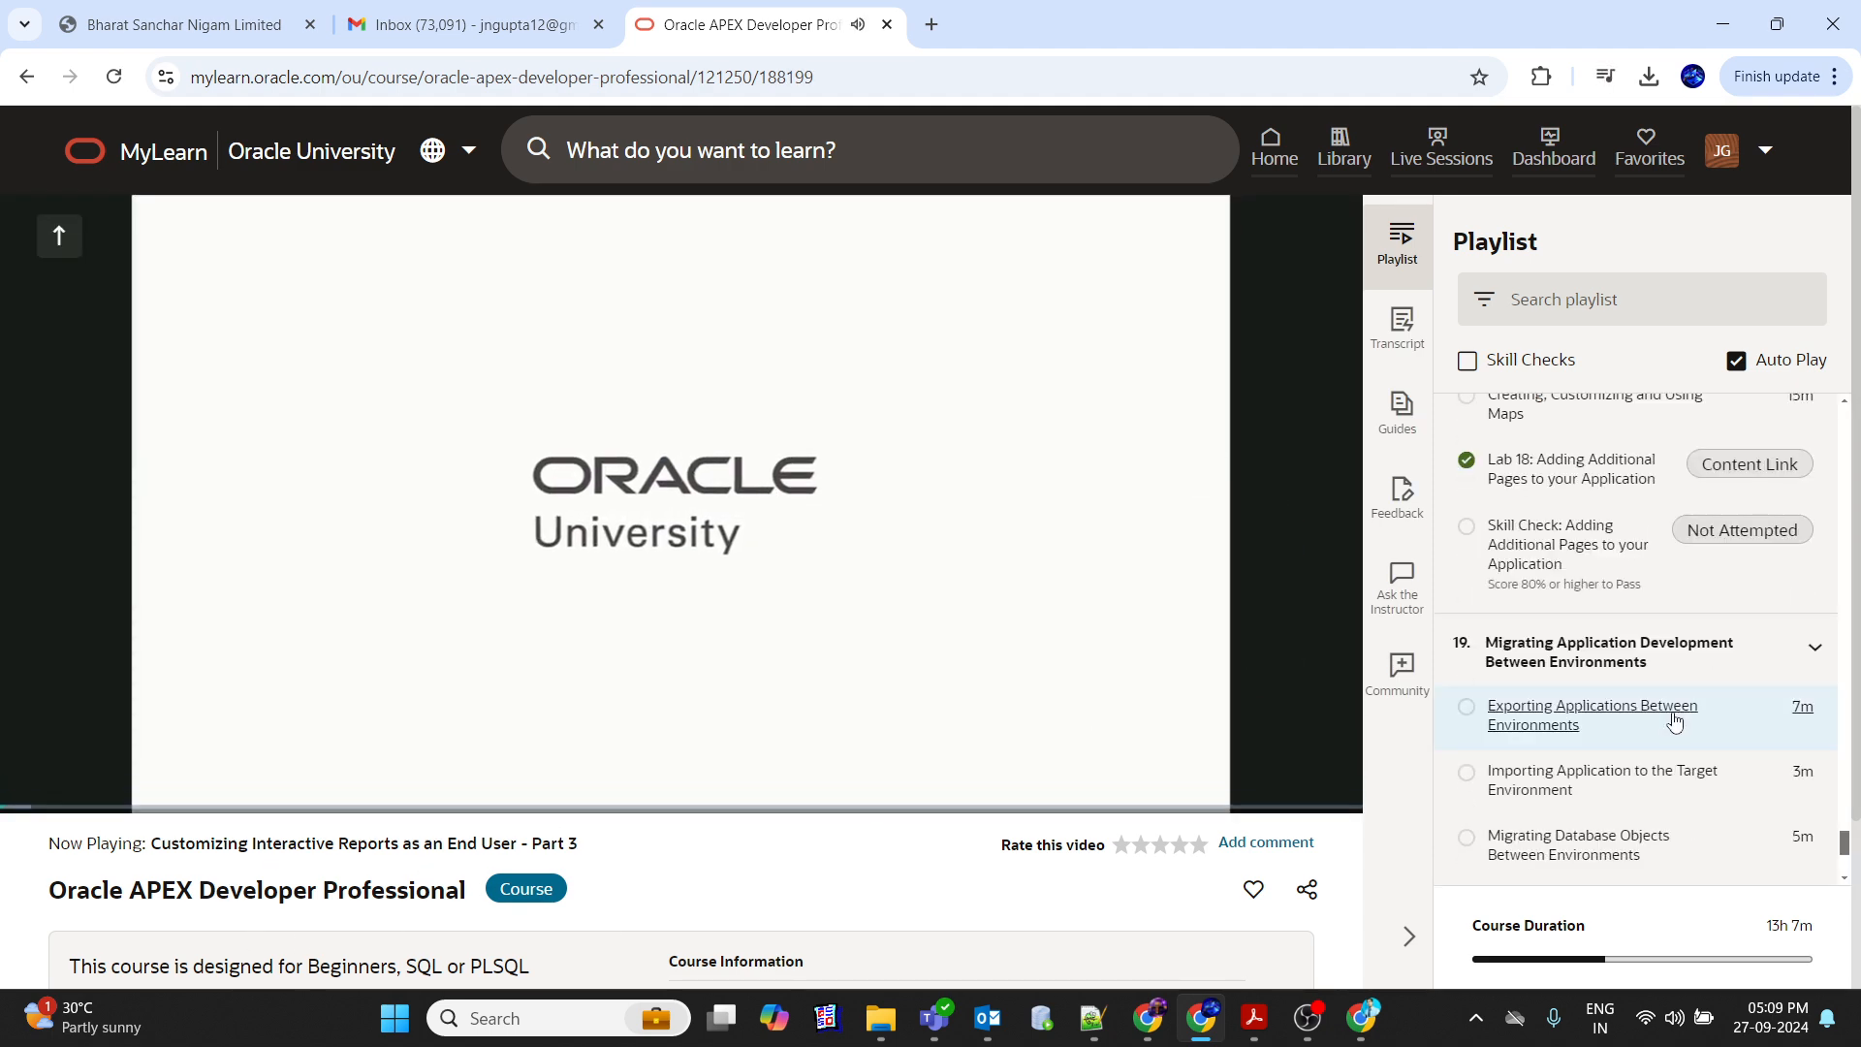
scroll(1675, 721, "up", 1)
scroll(1676, 724, "down", 2)
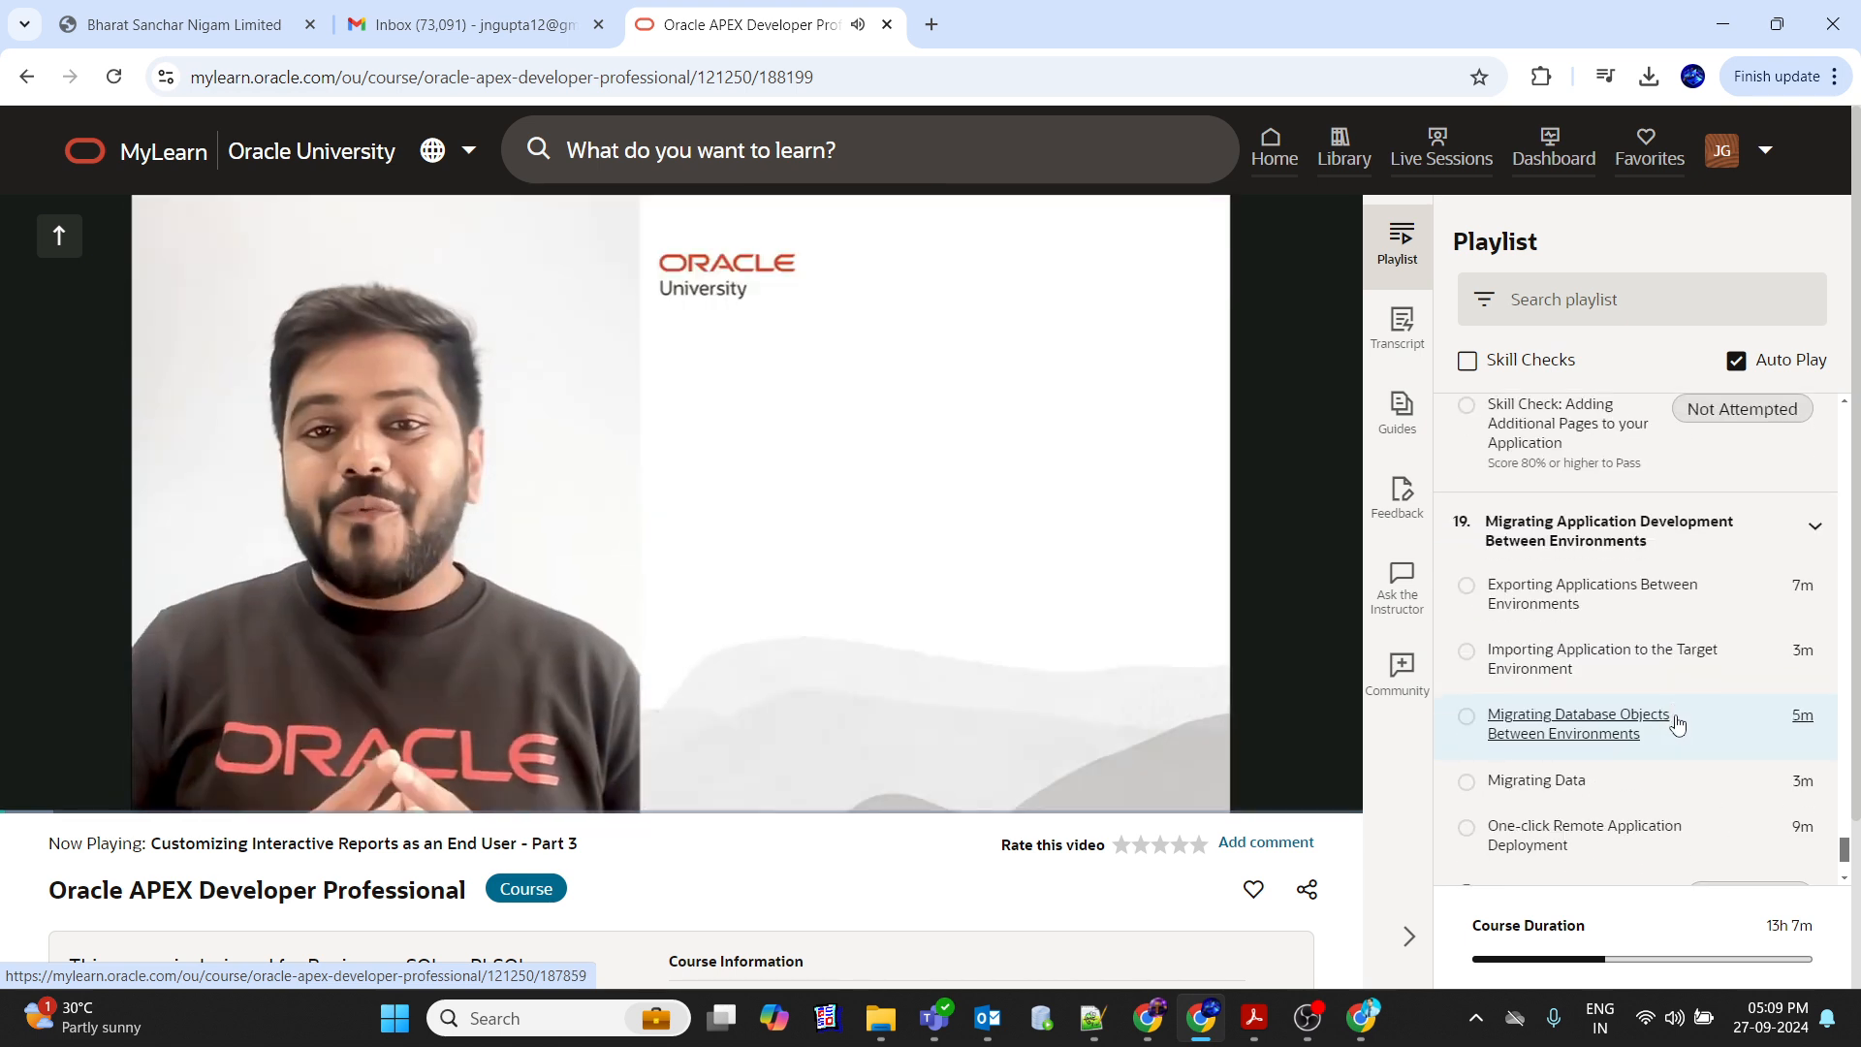
scroll(1676, 723, "down", 2)
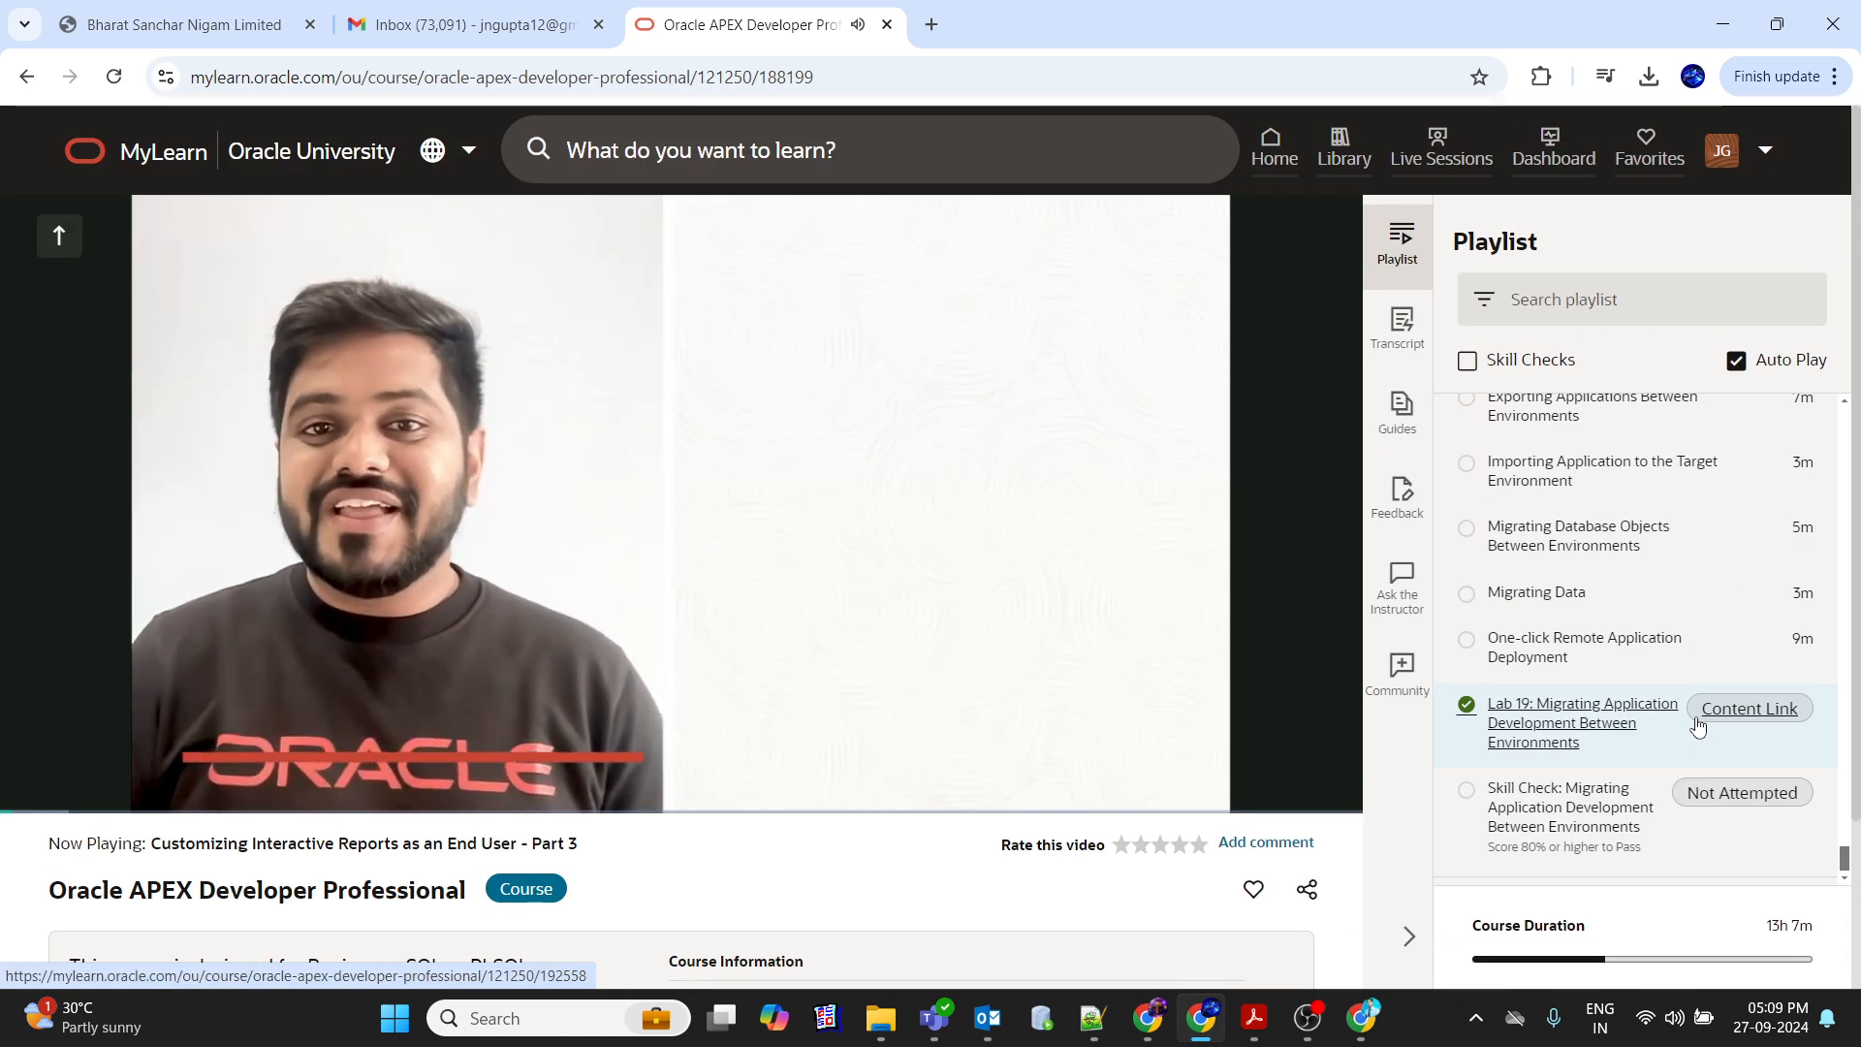
scroll(1697, 581, "up", 3)
scroll(1698, 603, "up", 15)
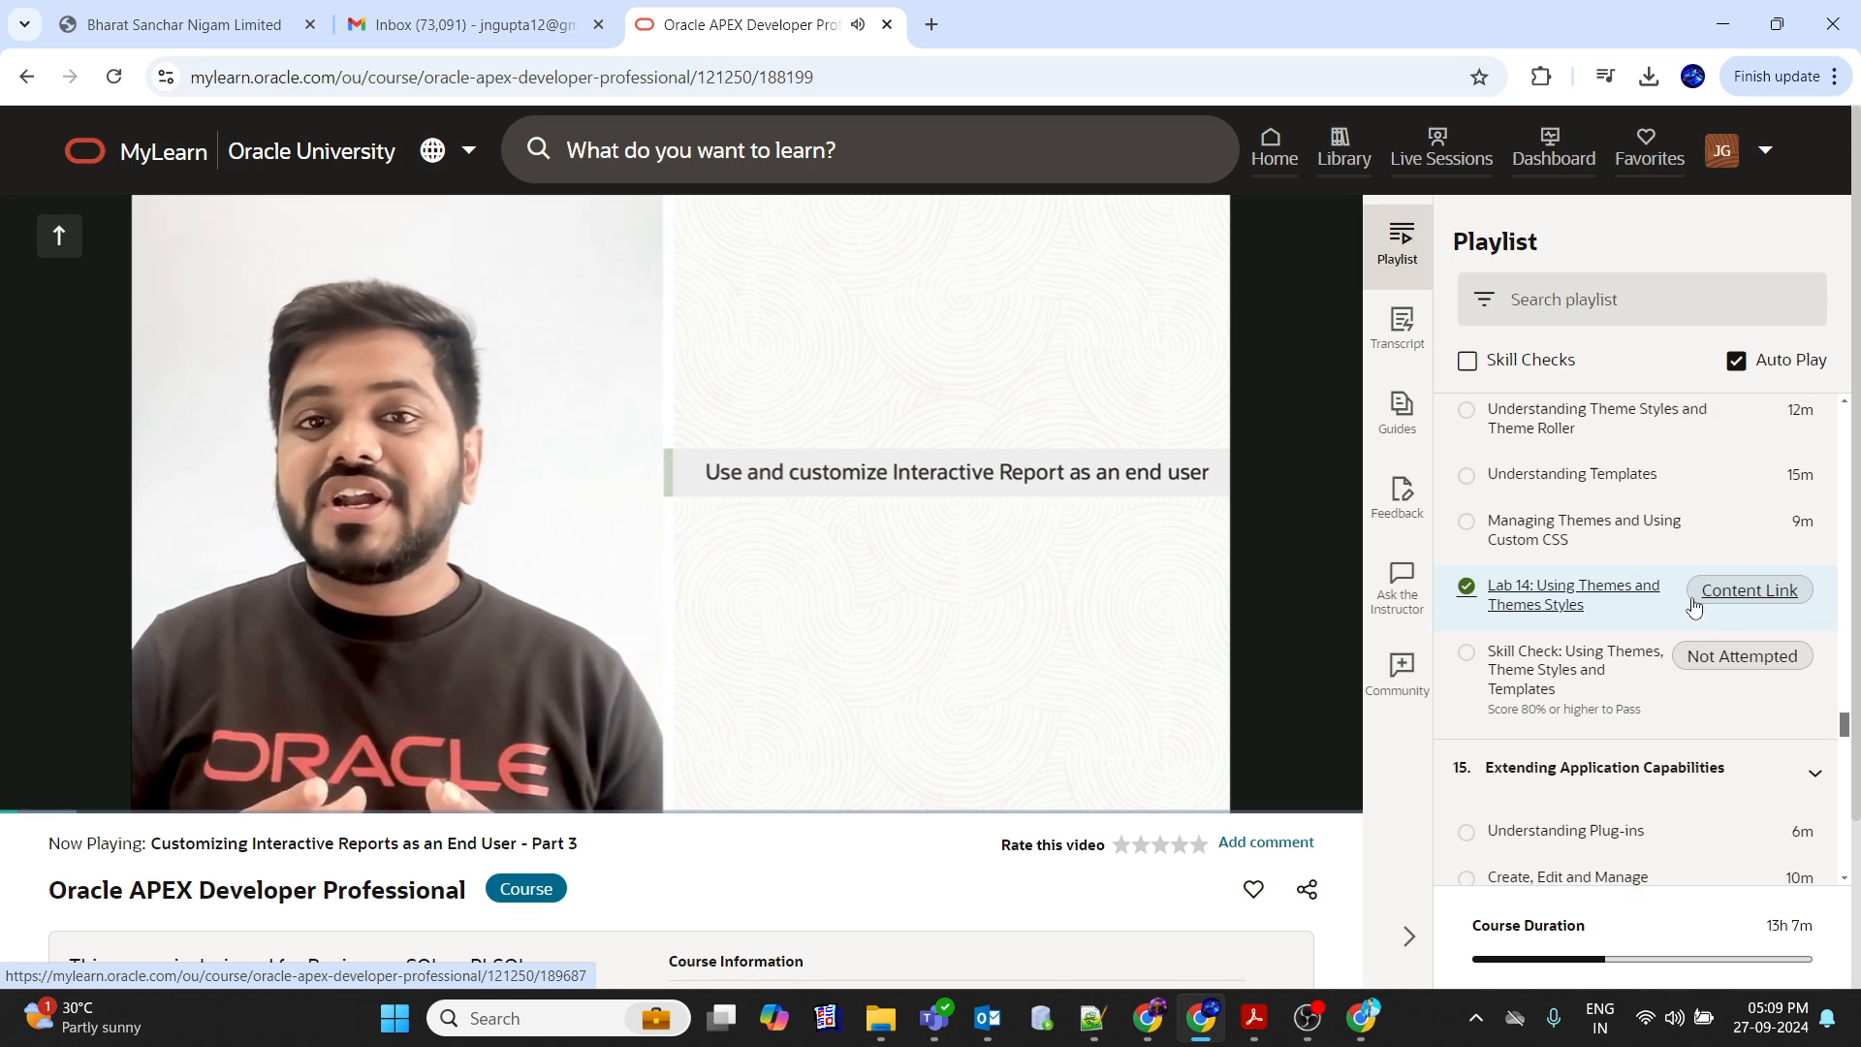
scroll(1694, 606, "up", 10)
scroll(1695, 606, "up", 10)
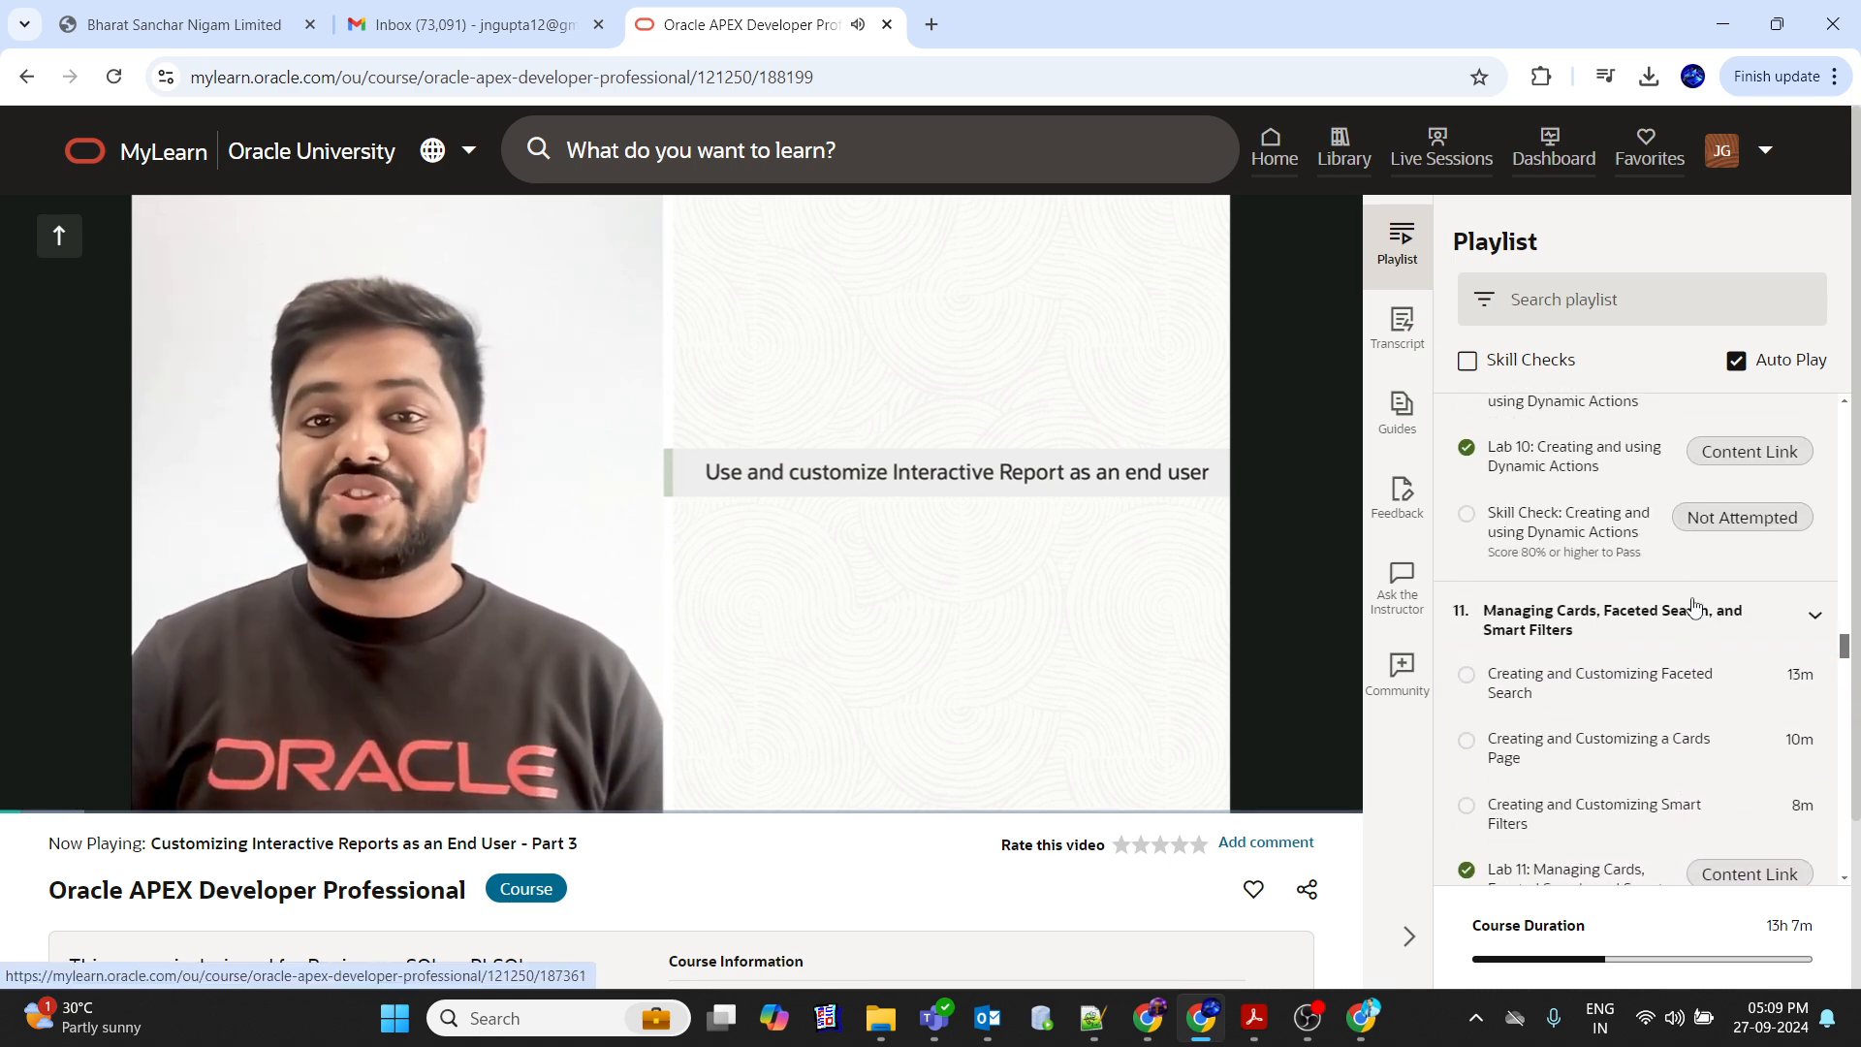
scroll(1695, 606, "up", 2)
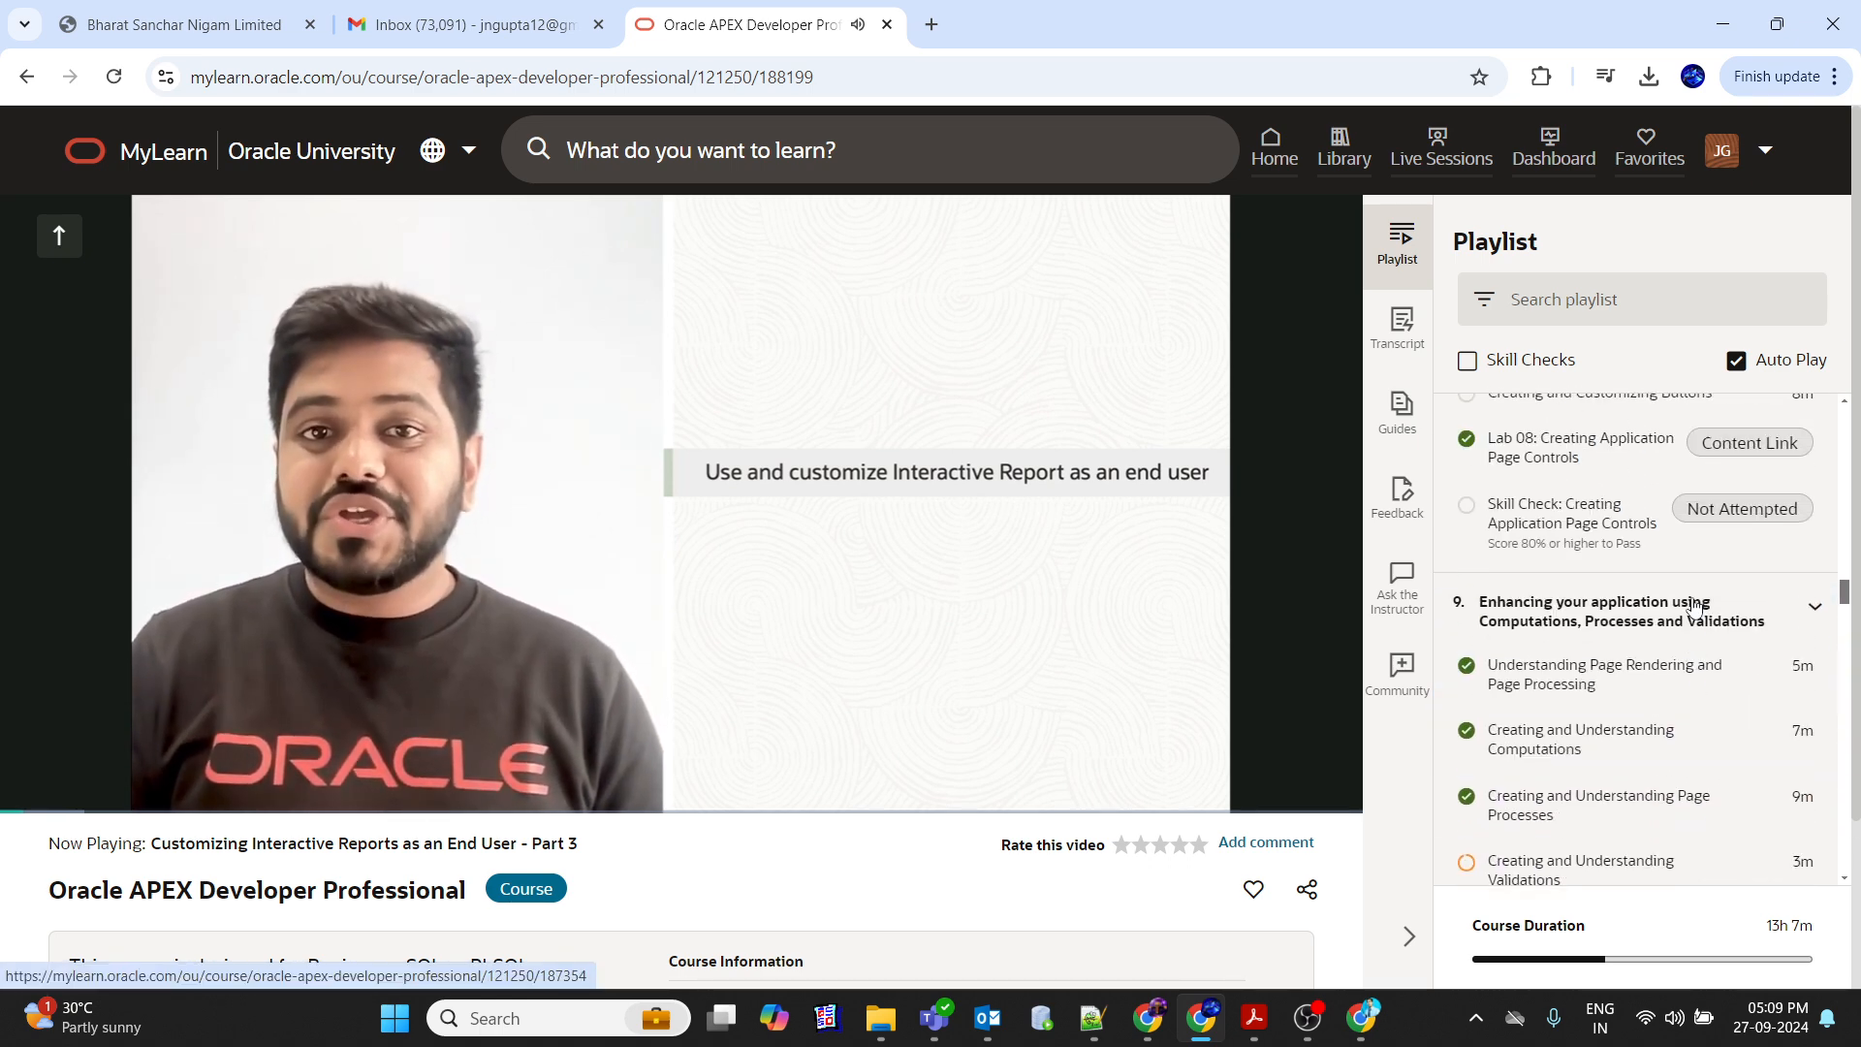
scroll(1695, 606, "down", 1)
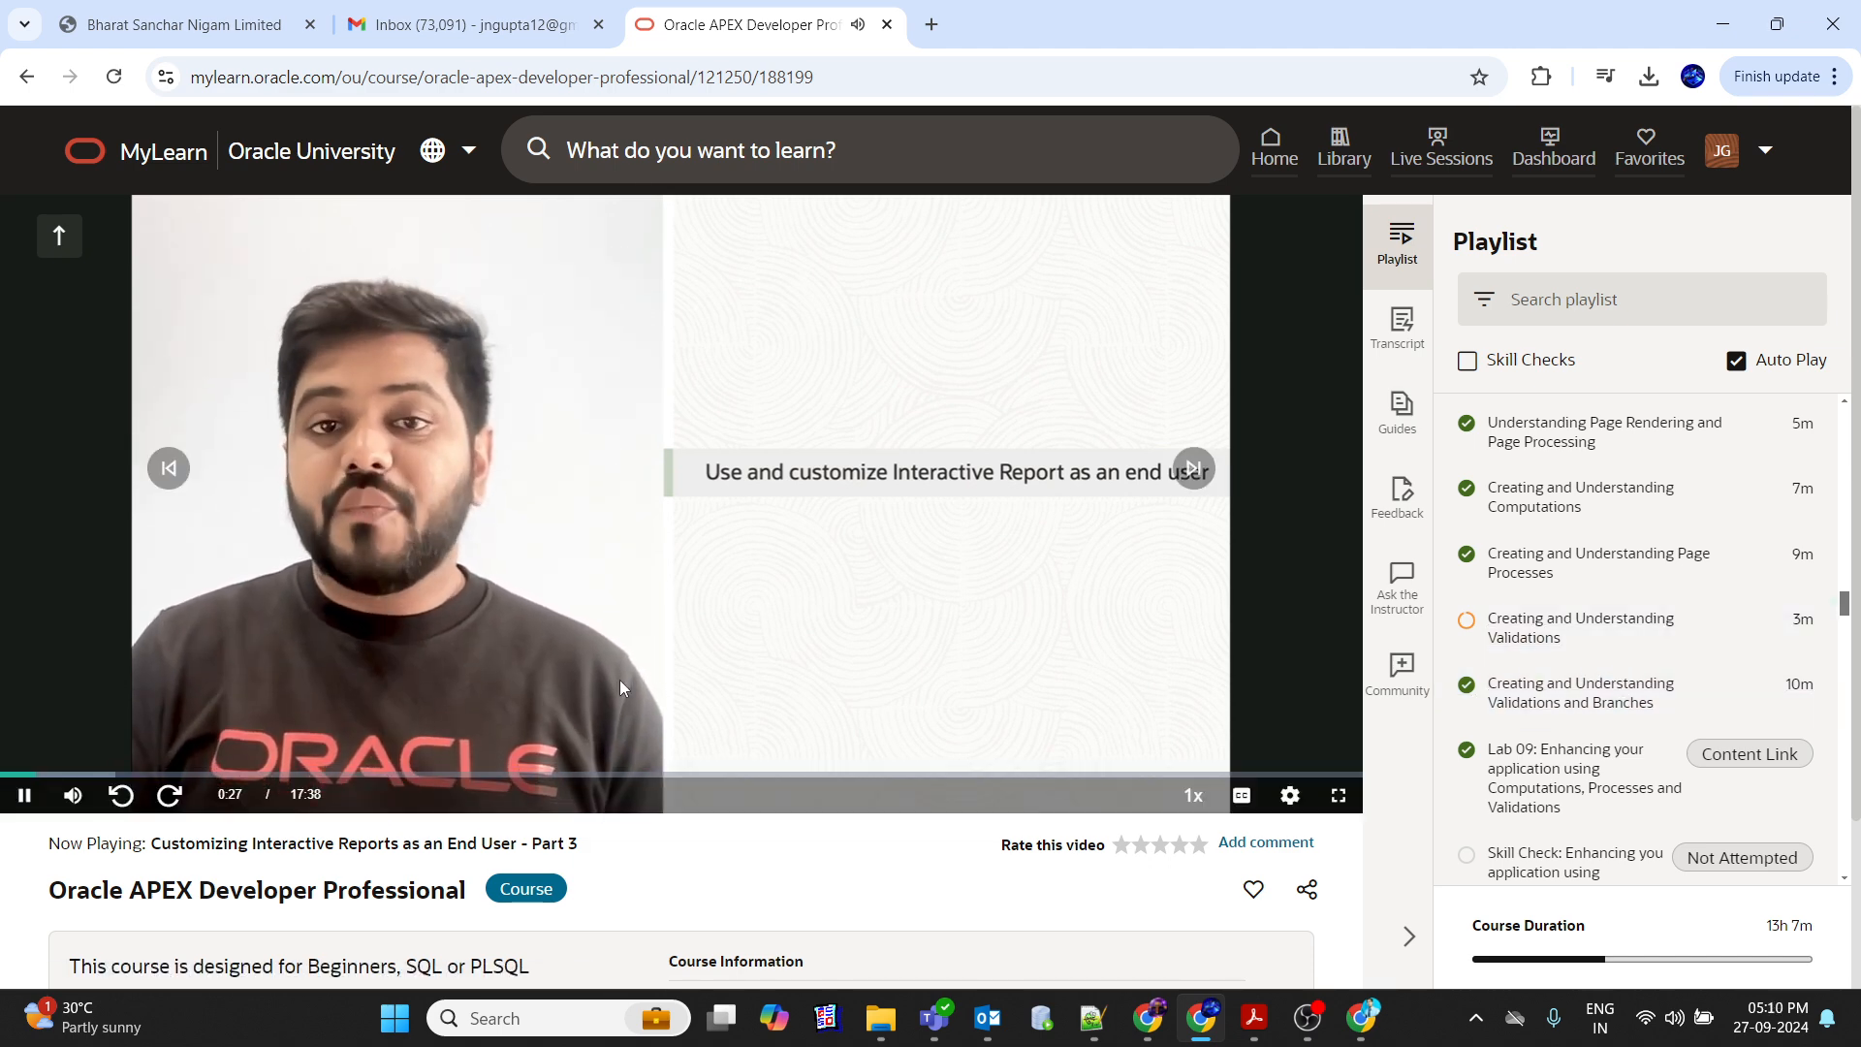
scroll(1577, 665, "up", 6)
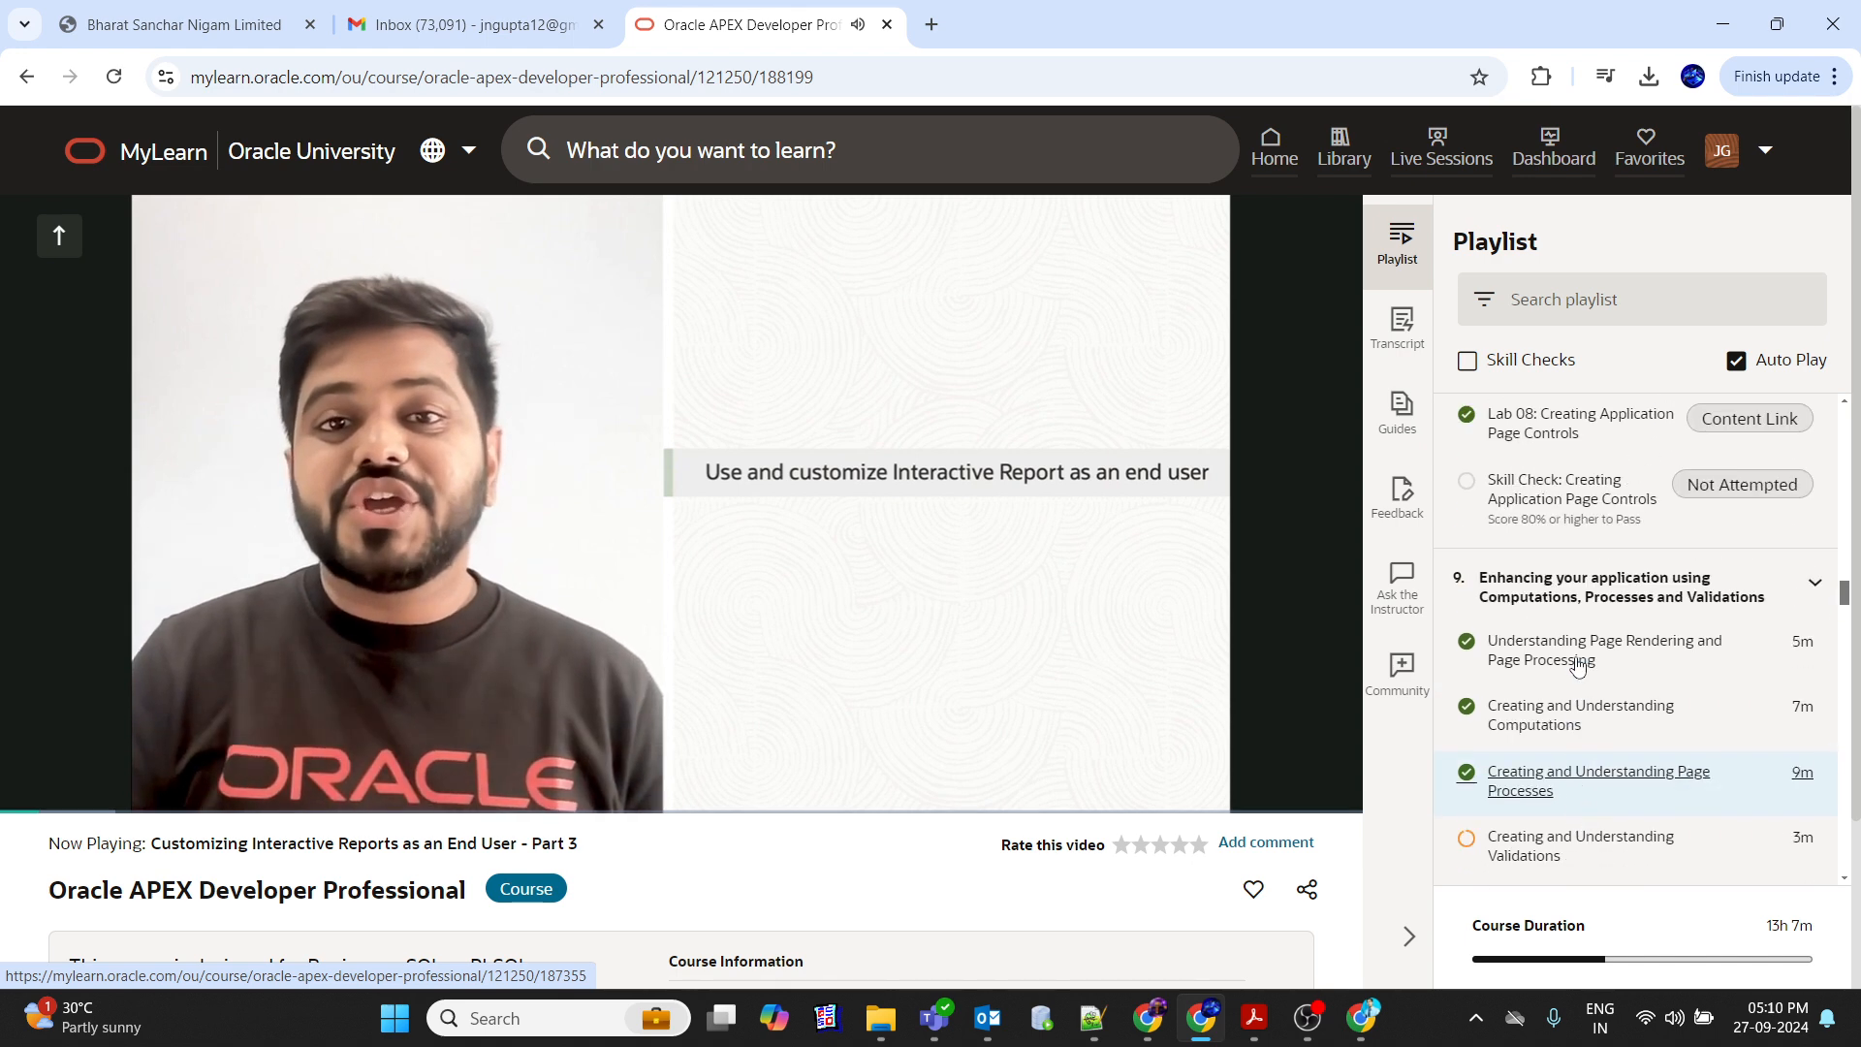
scroll(1582, 665, "up", 8)
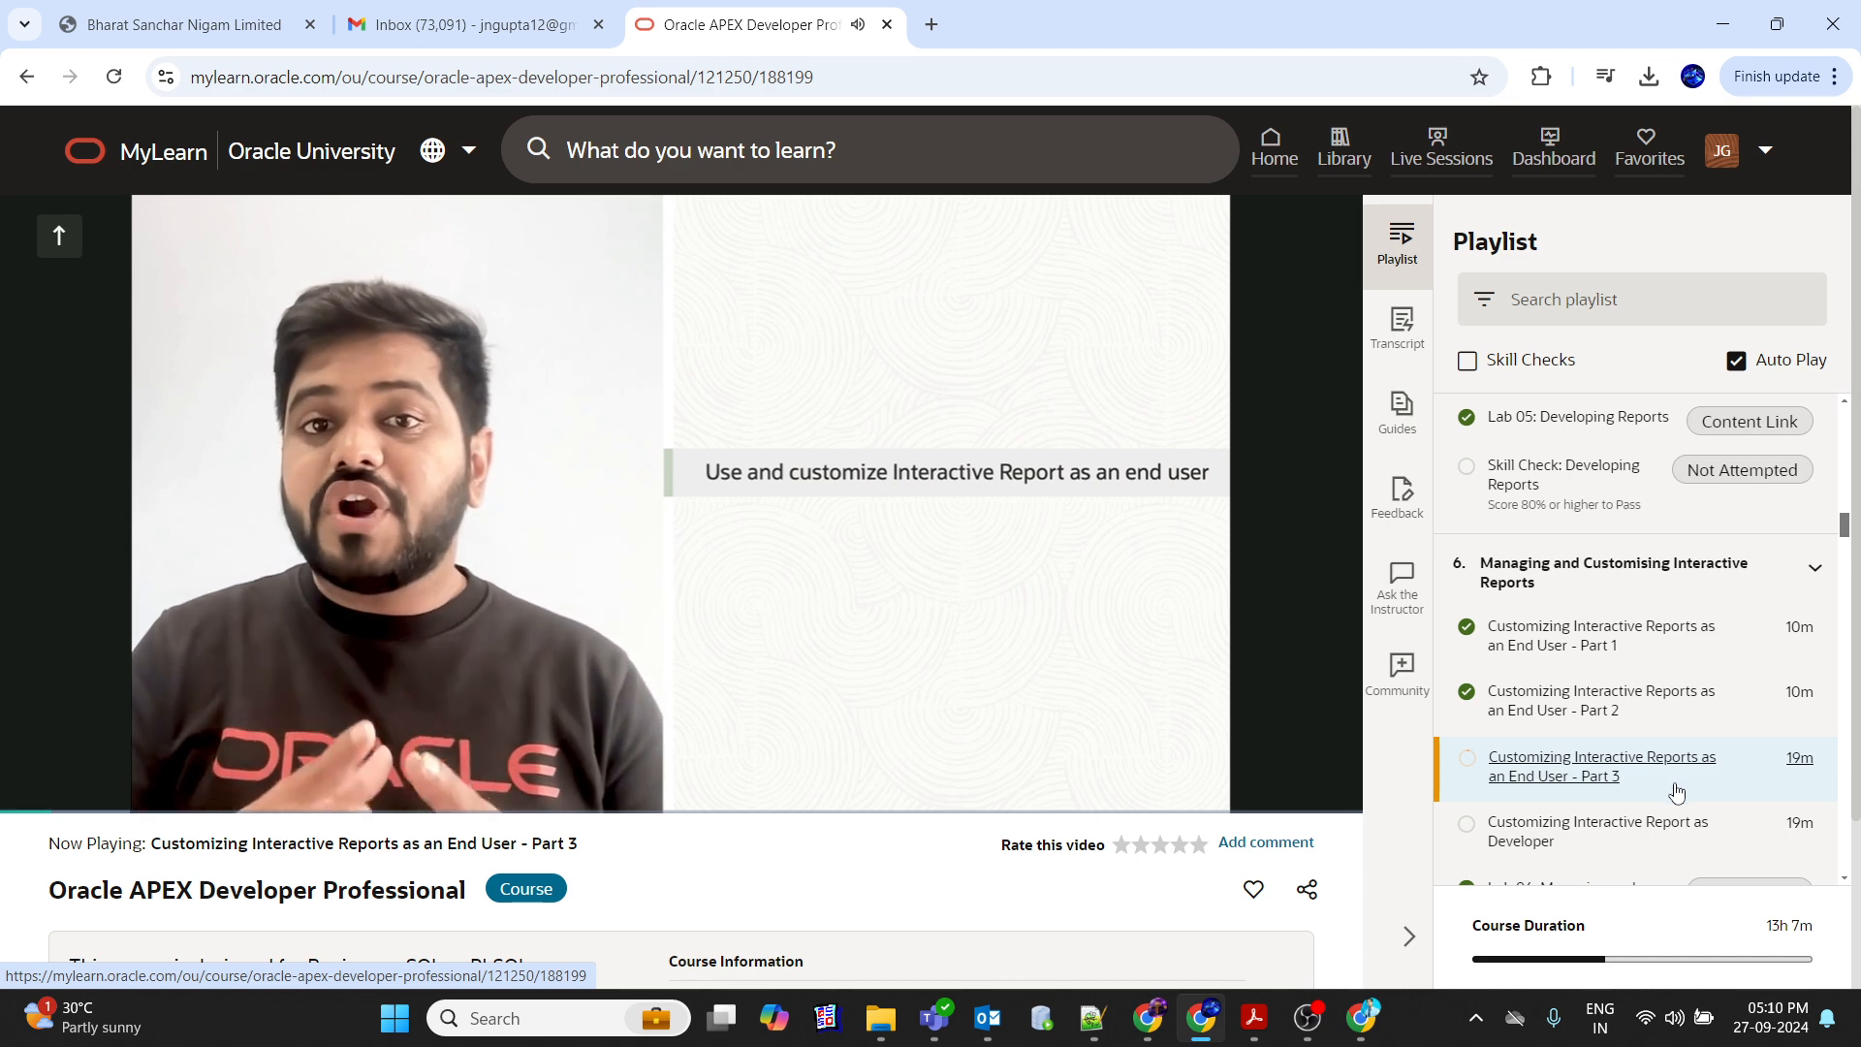
scroll(1590, 766, "down", 1)
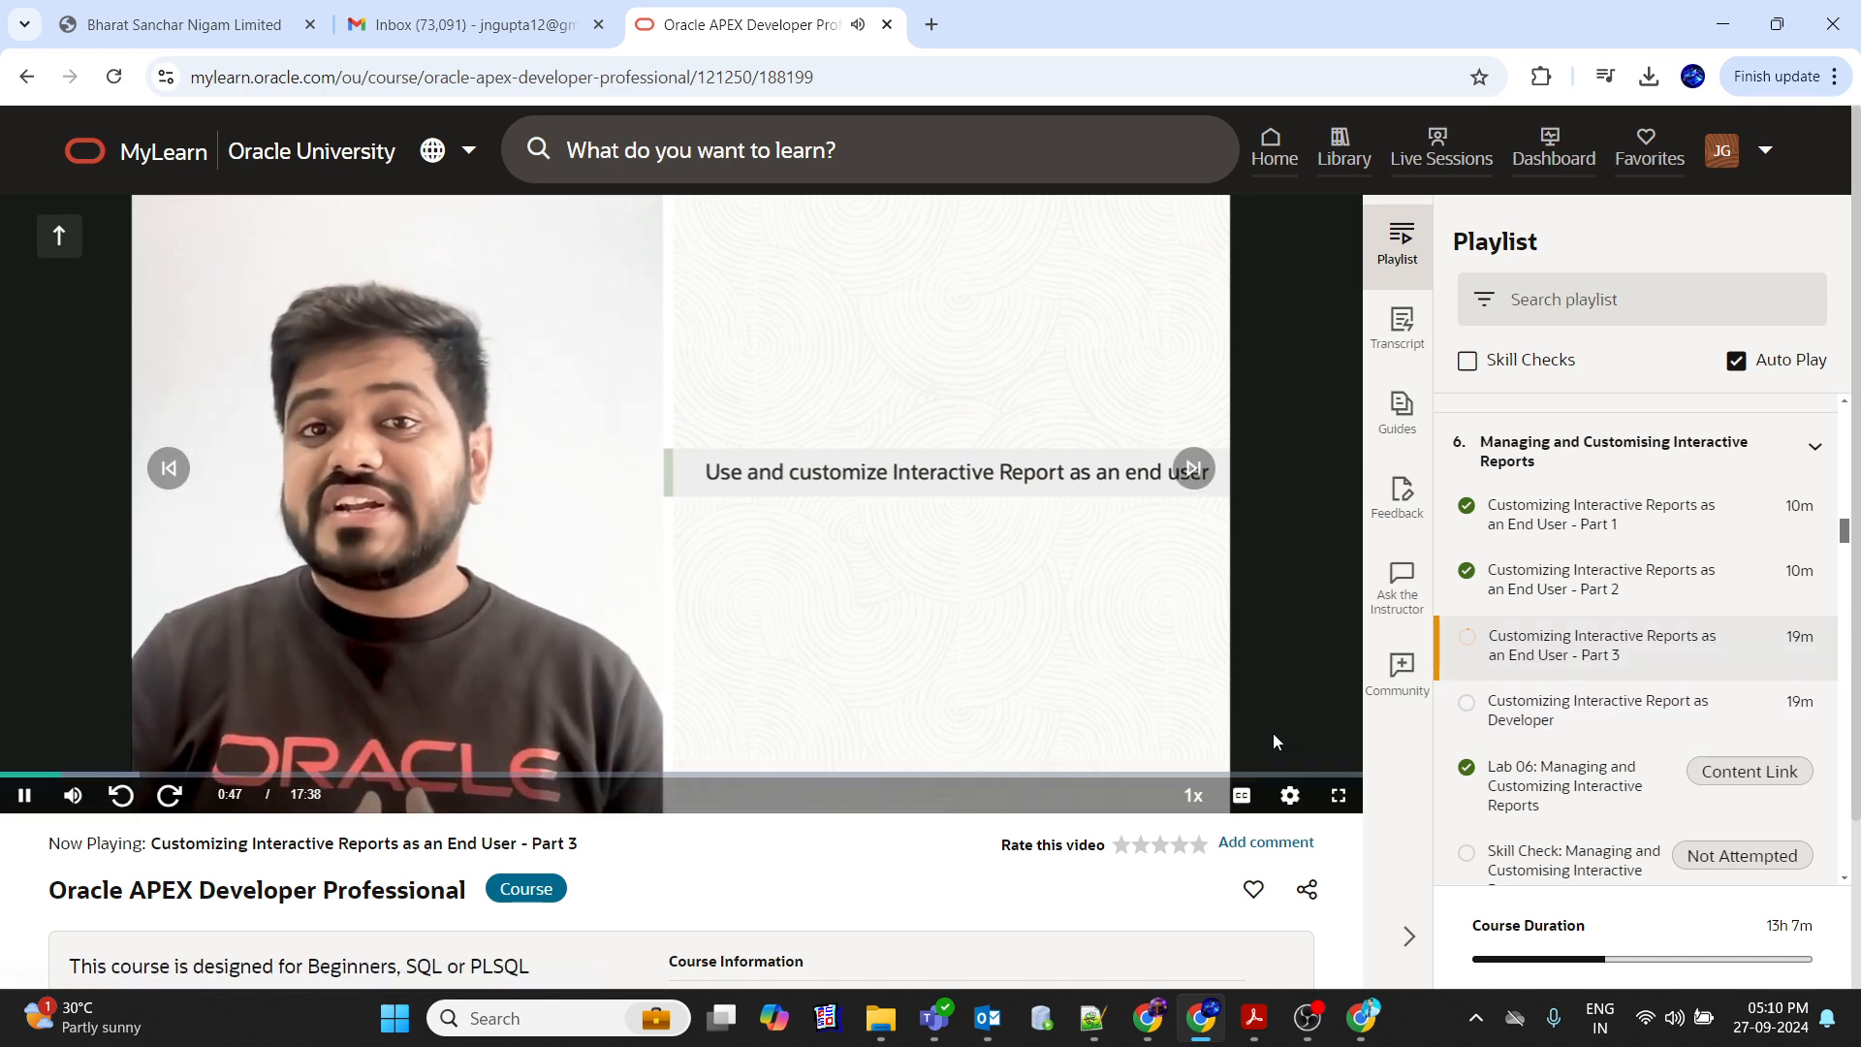
Show the Part 3 lesson video in full screen and set its playback quality to 1080p.
left_click(1339, 795)
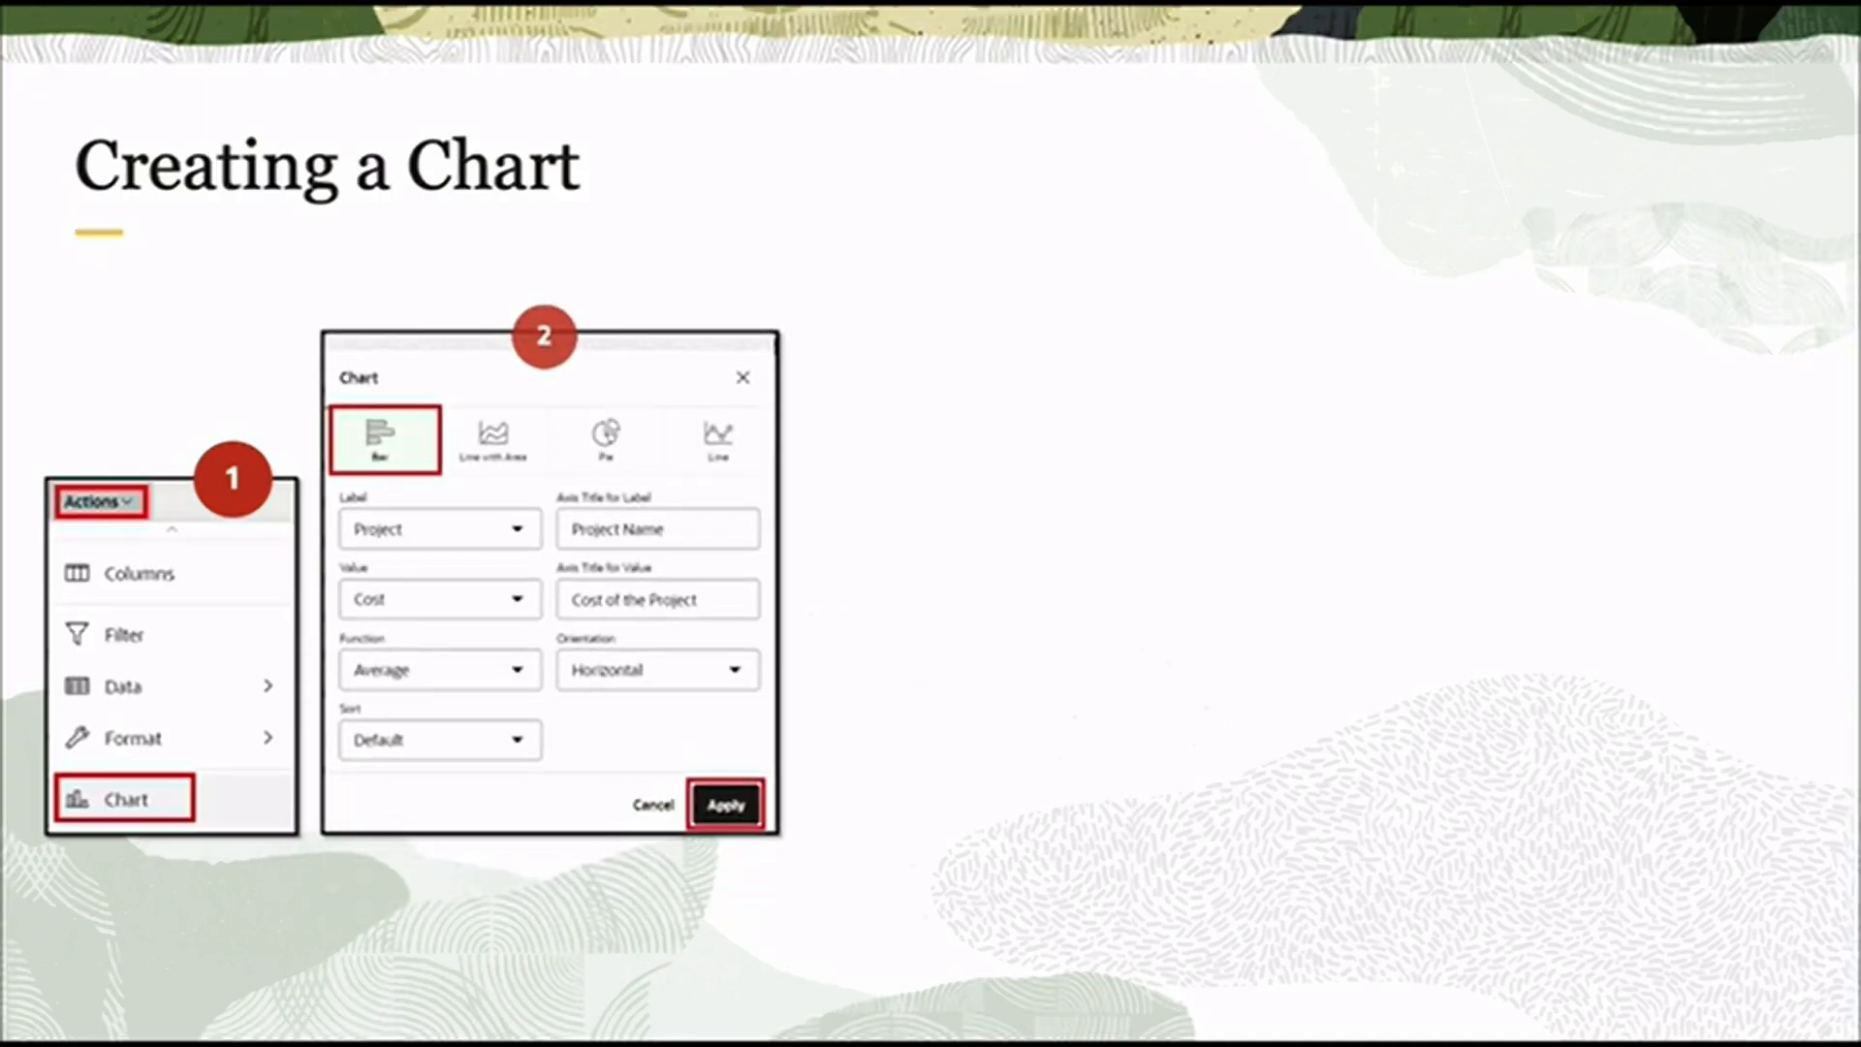
left_click(1788, 1028)
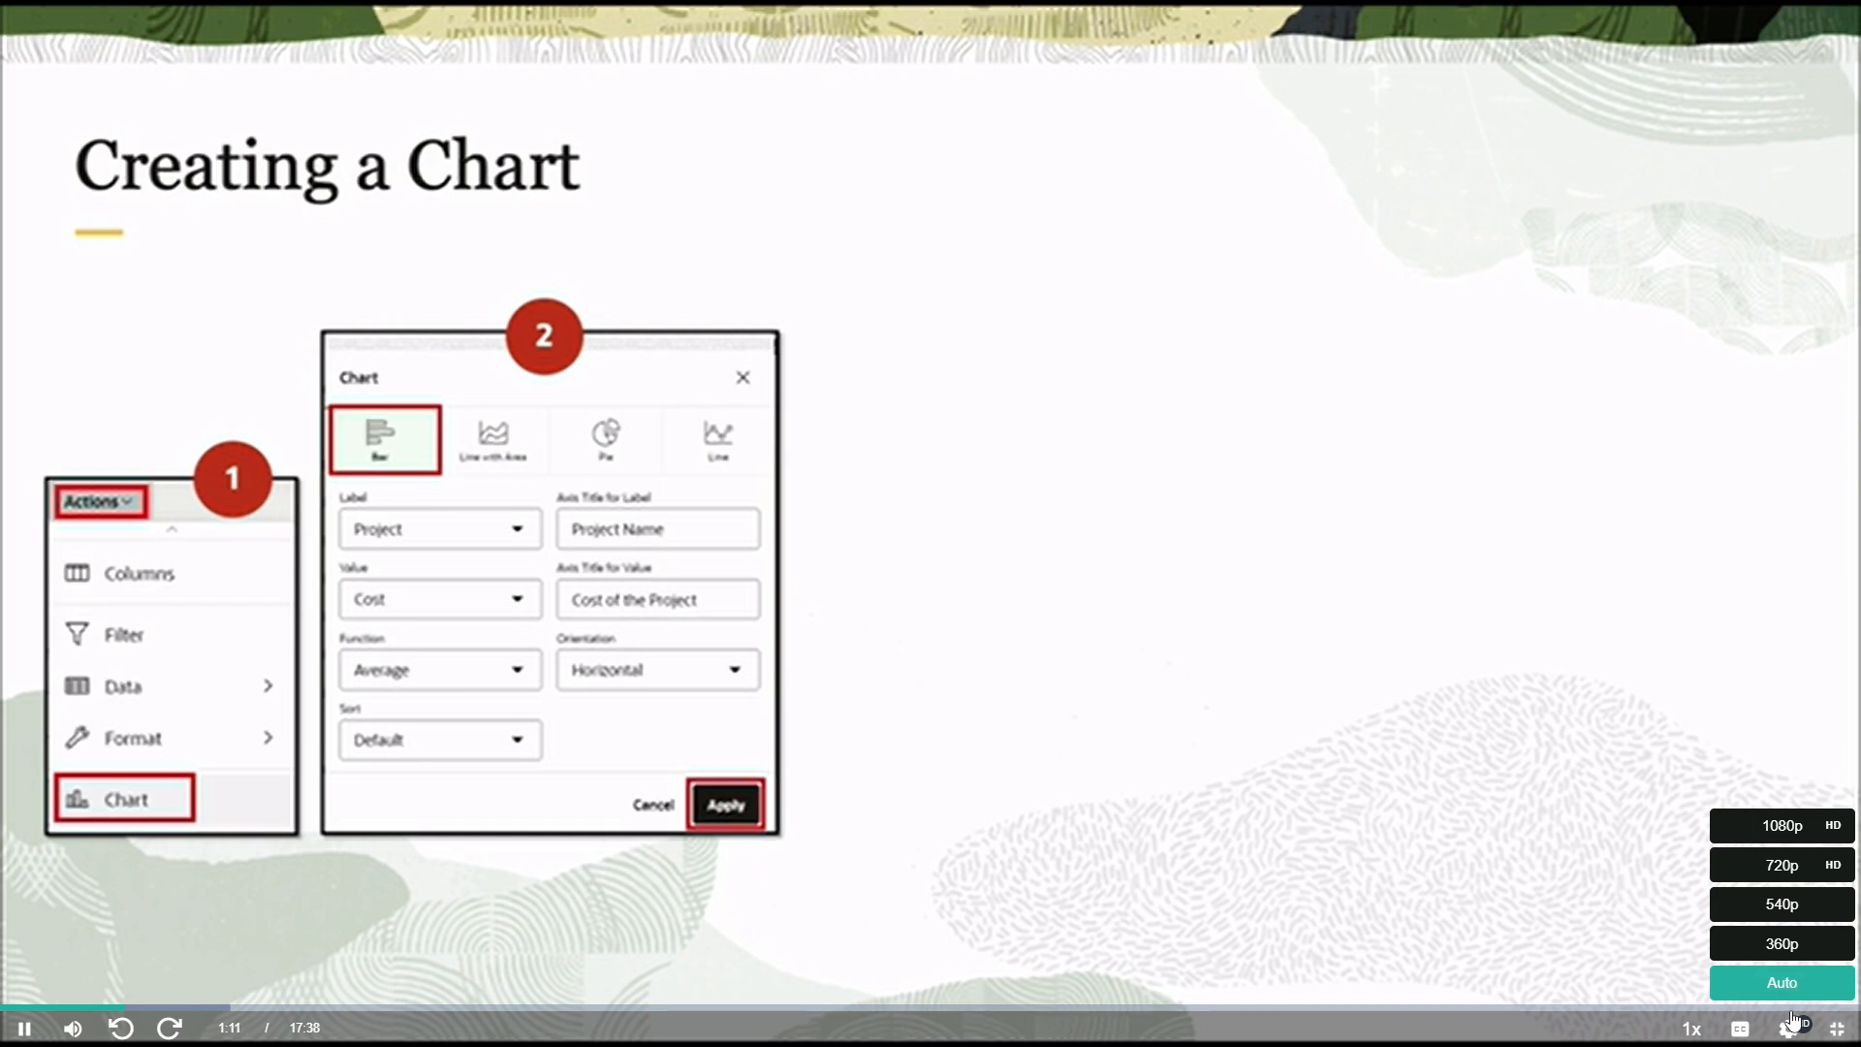
left_click(1794, 835)
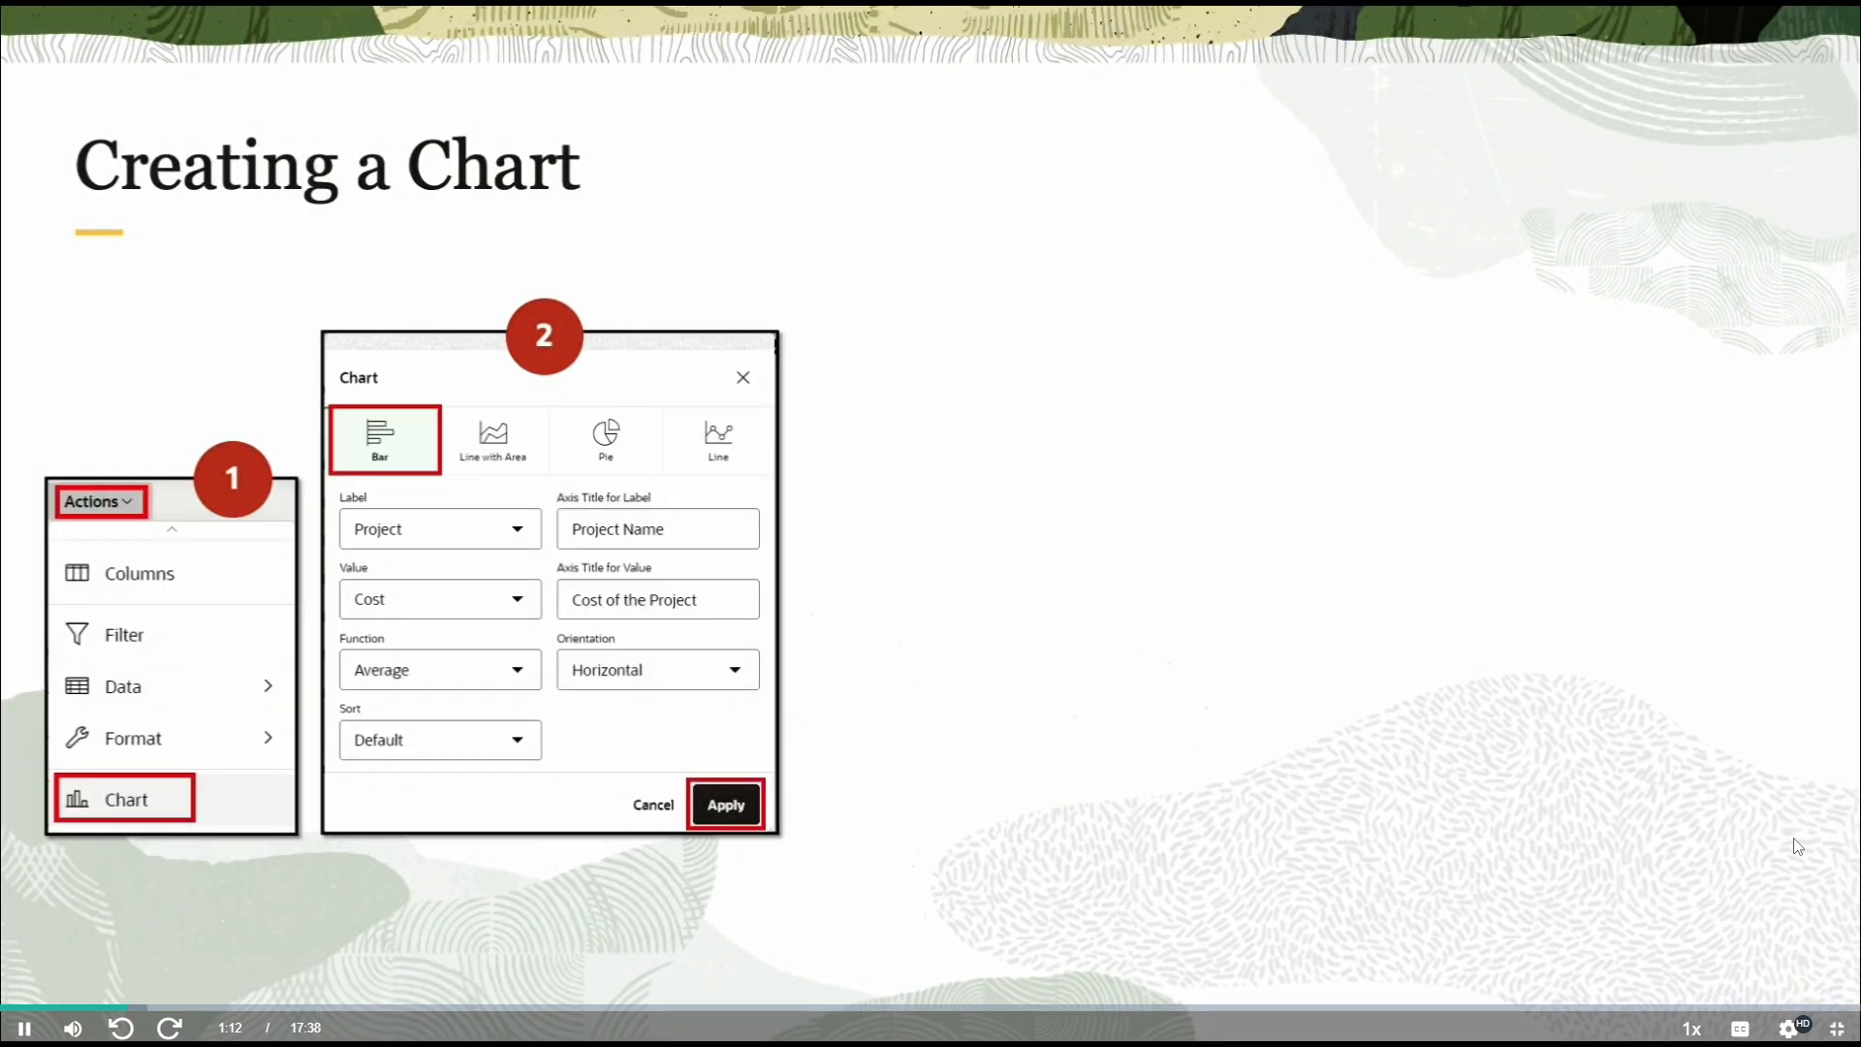
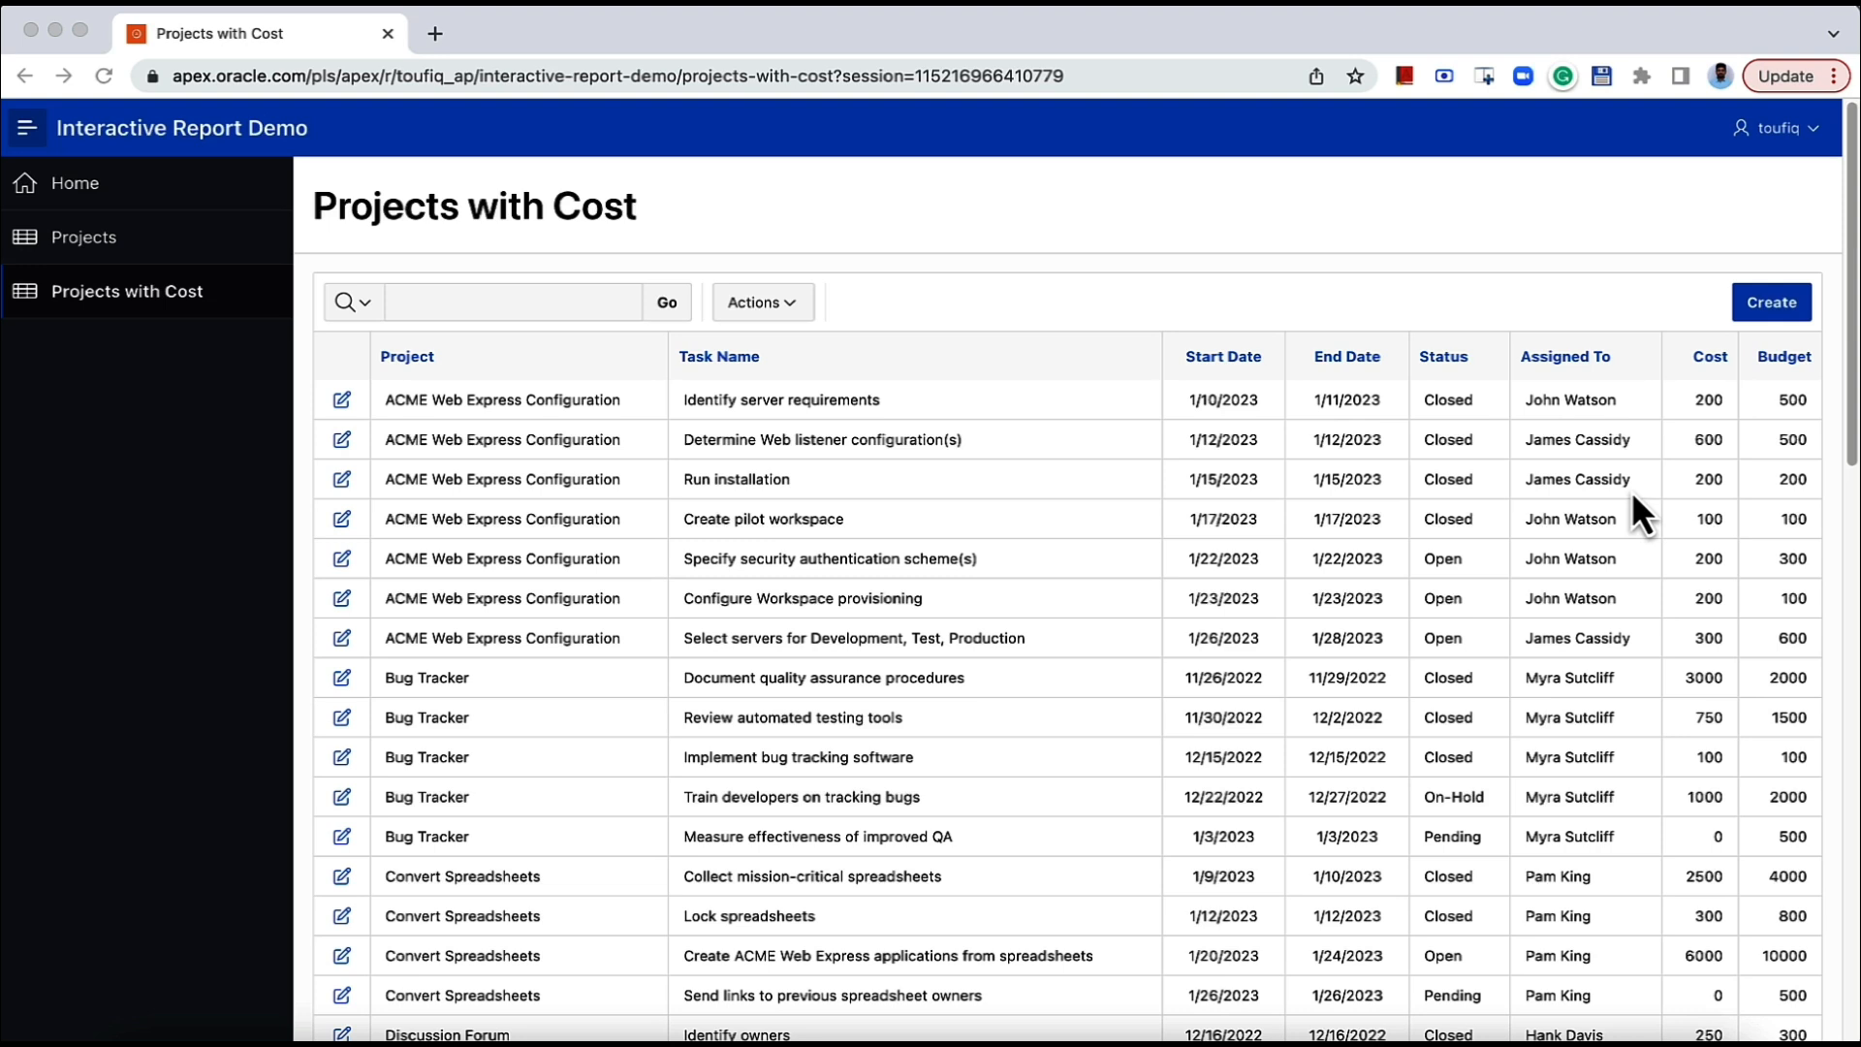
Start a bar chart for the Projects with Cost report and open the column choices for its label.
left_click(1027, 296)
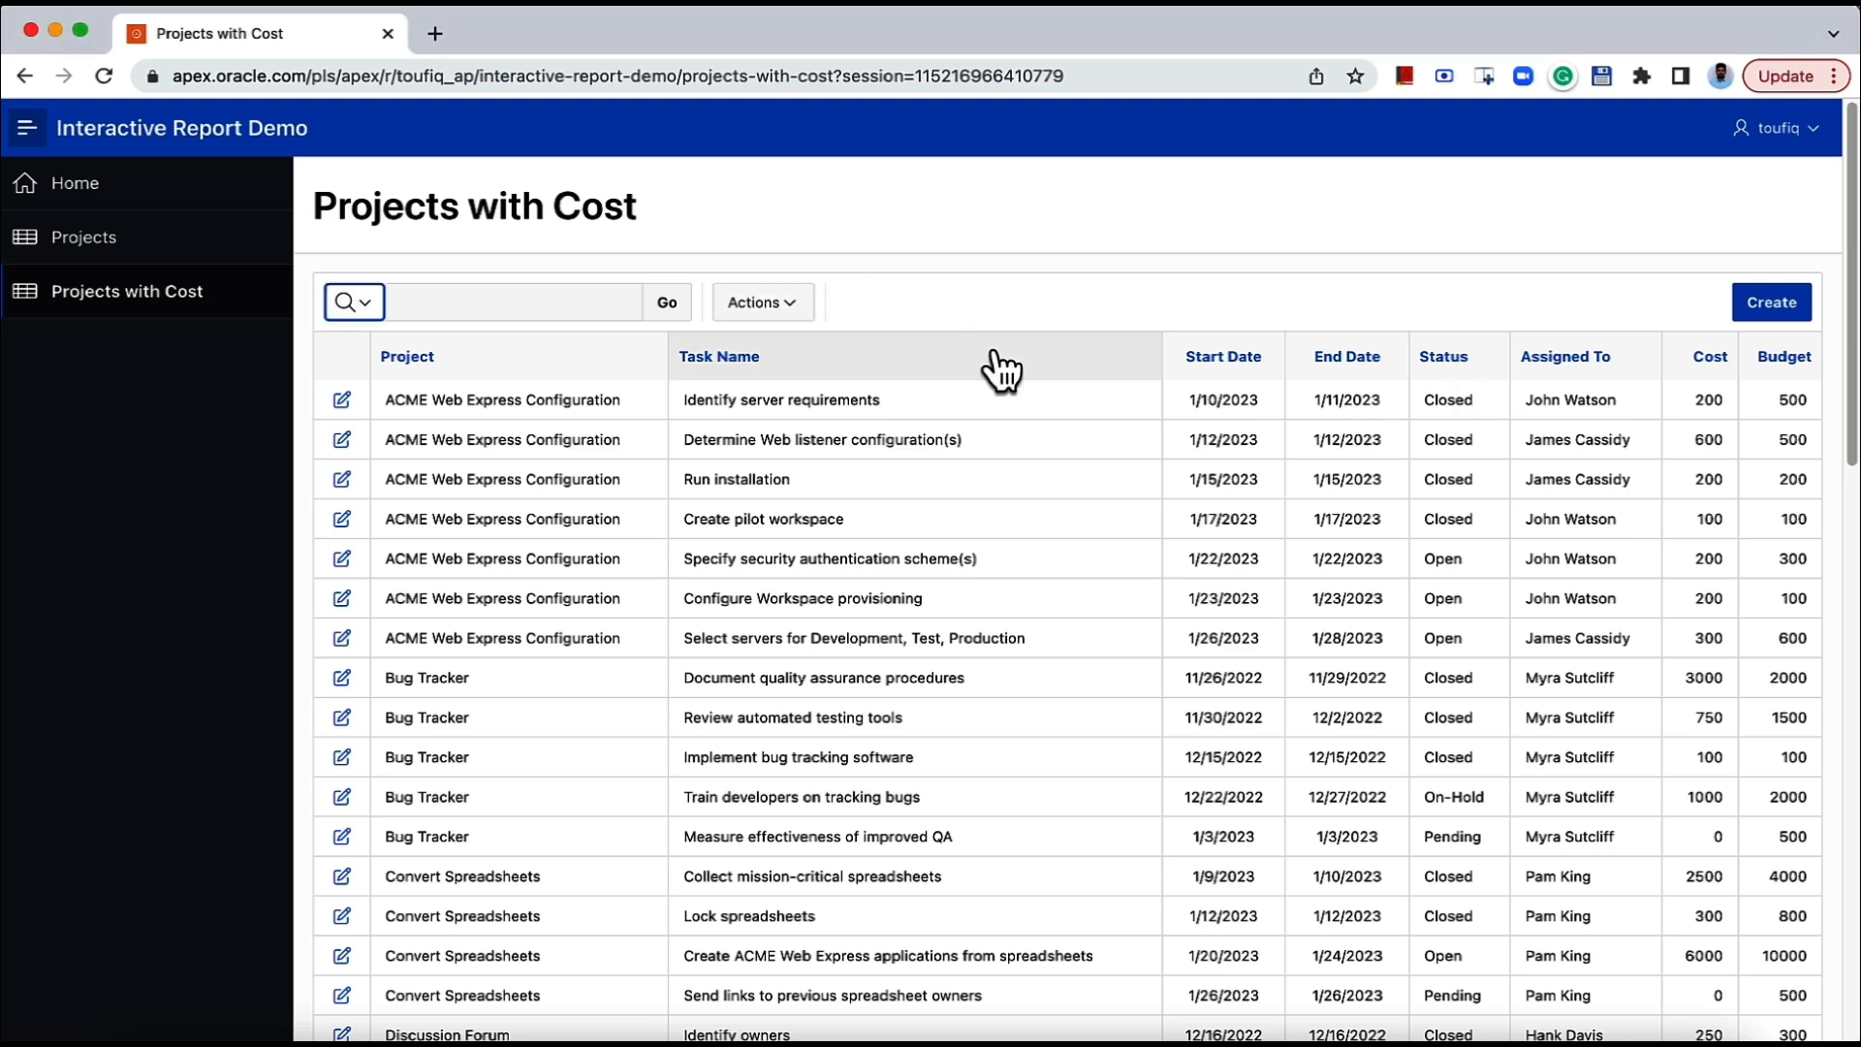
left_click(789, 318)
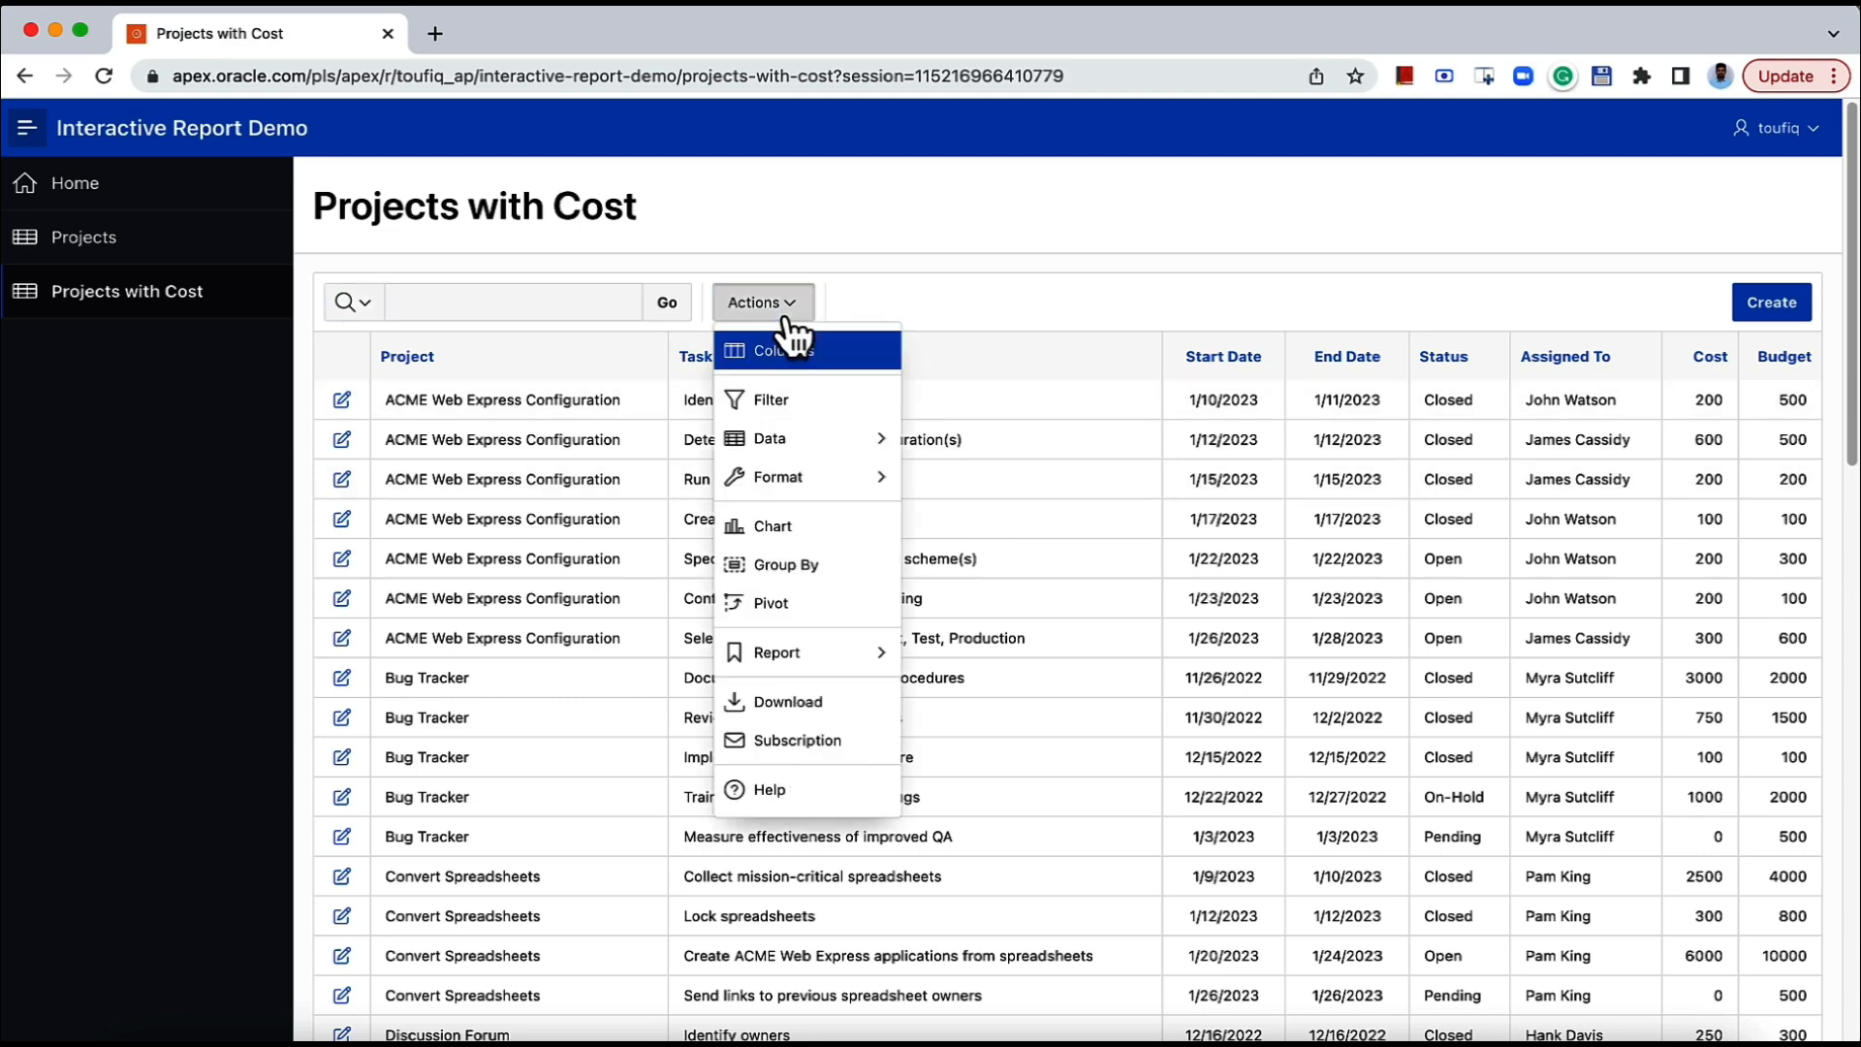
left_click(826, 531)
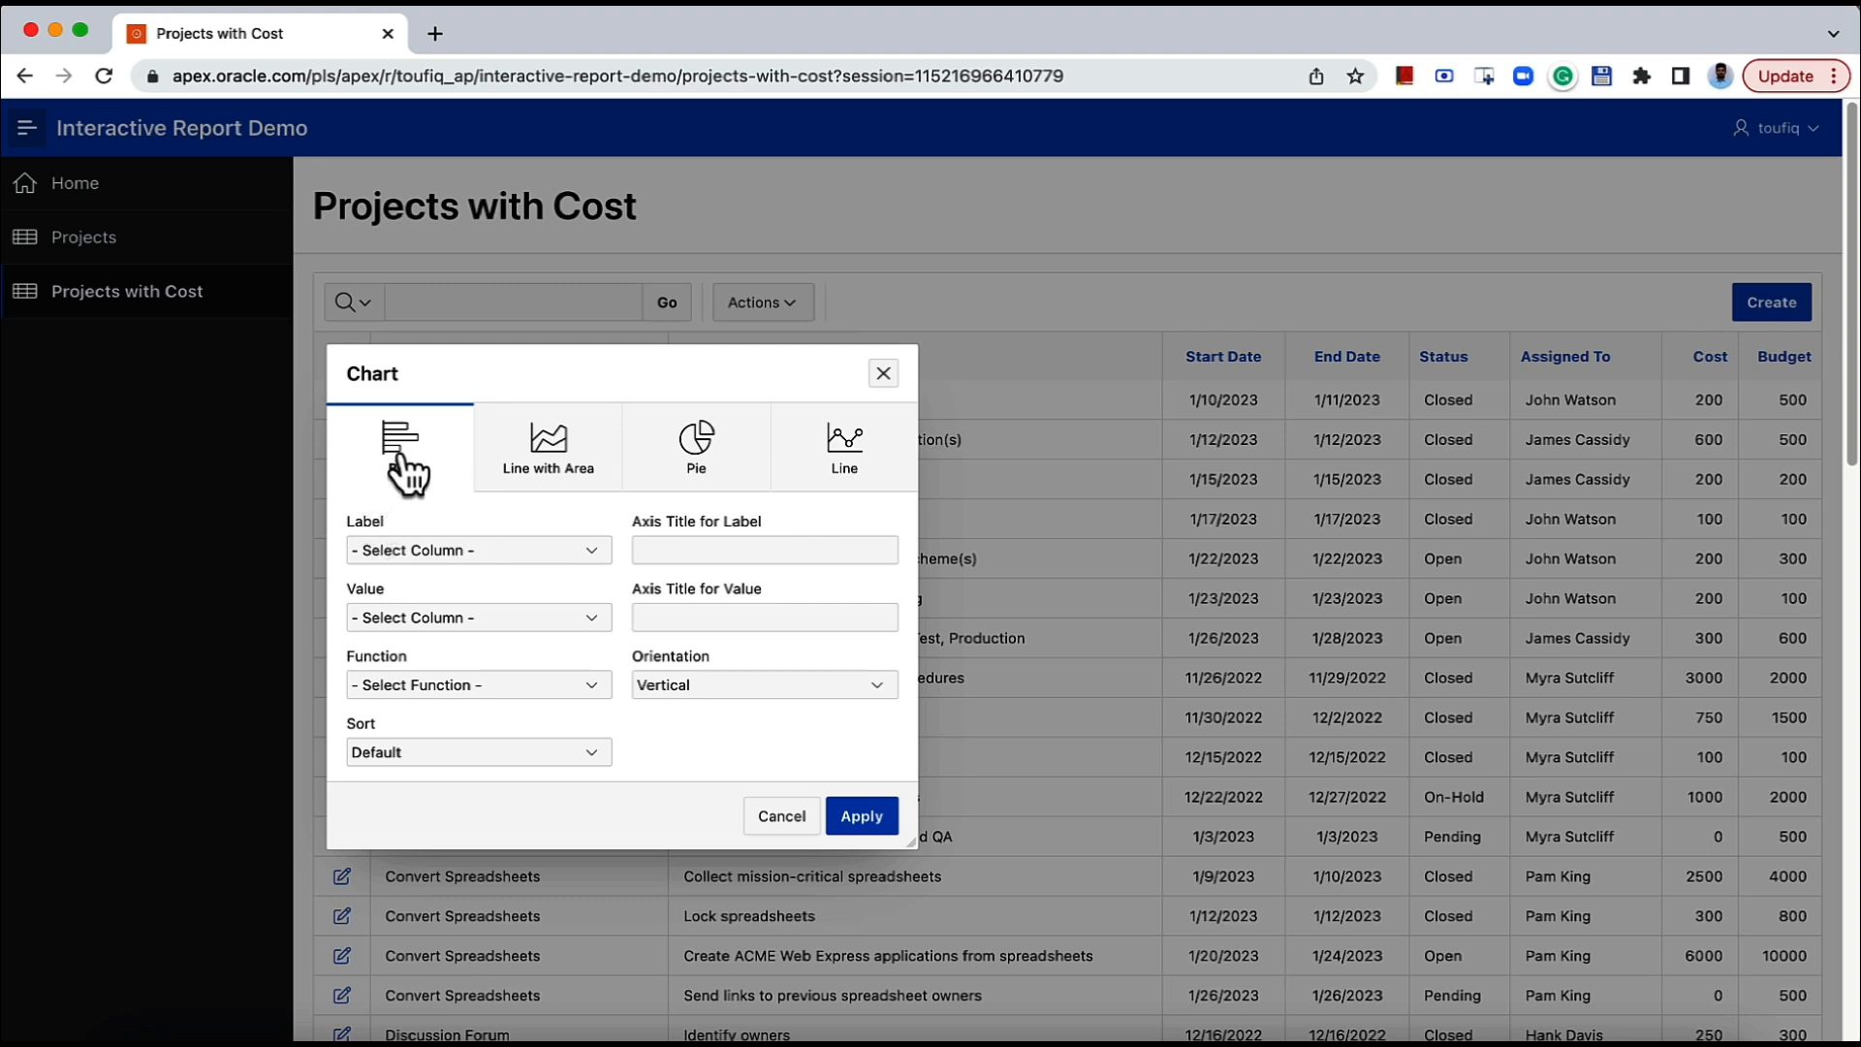
left_click(415, 548)
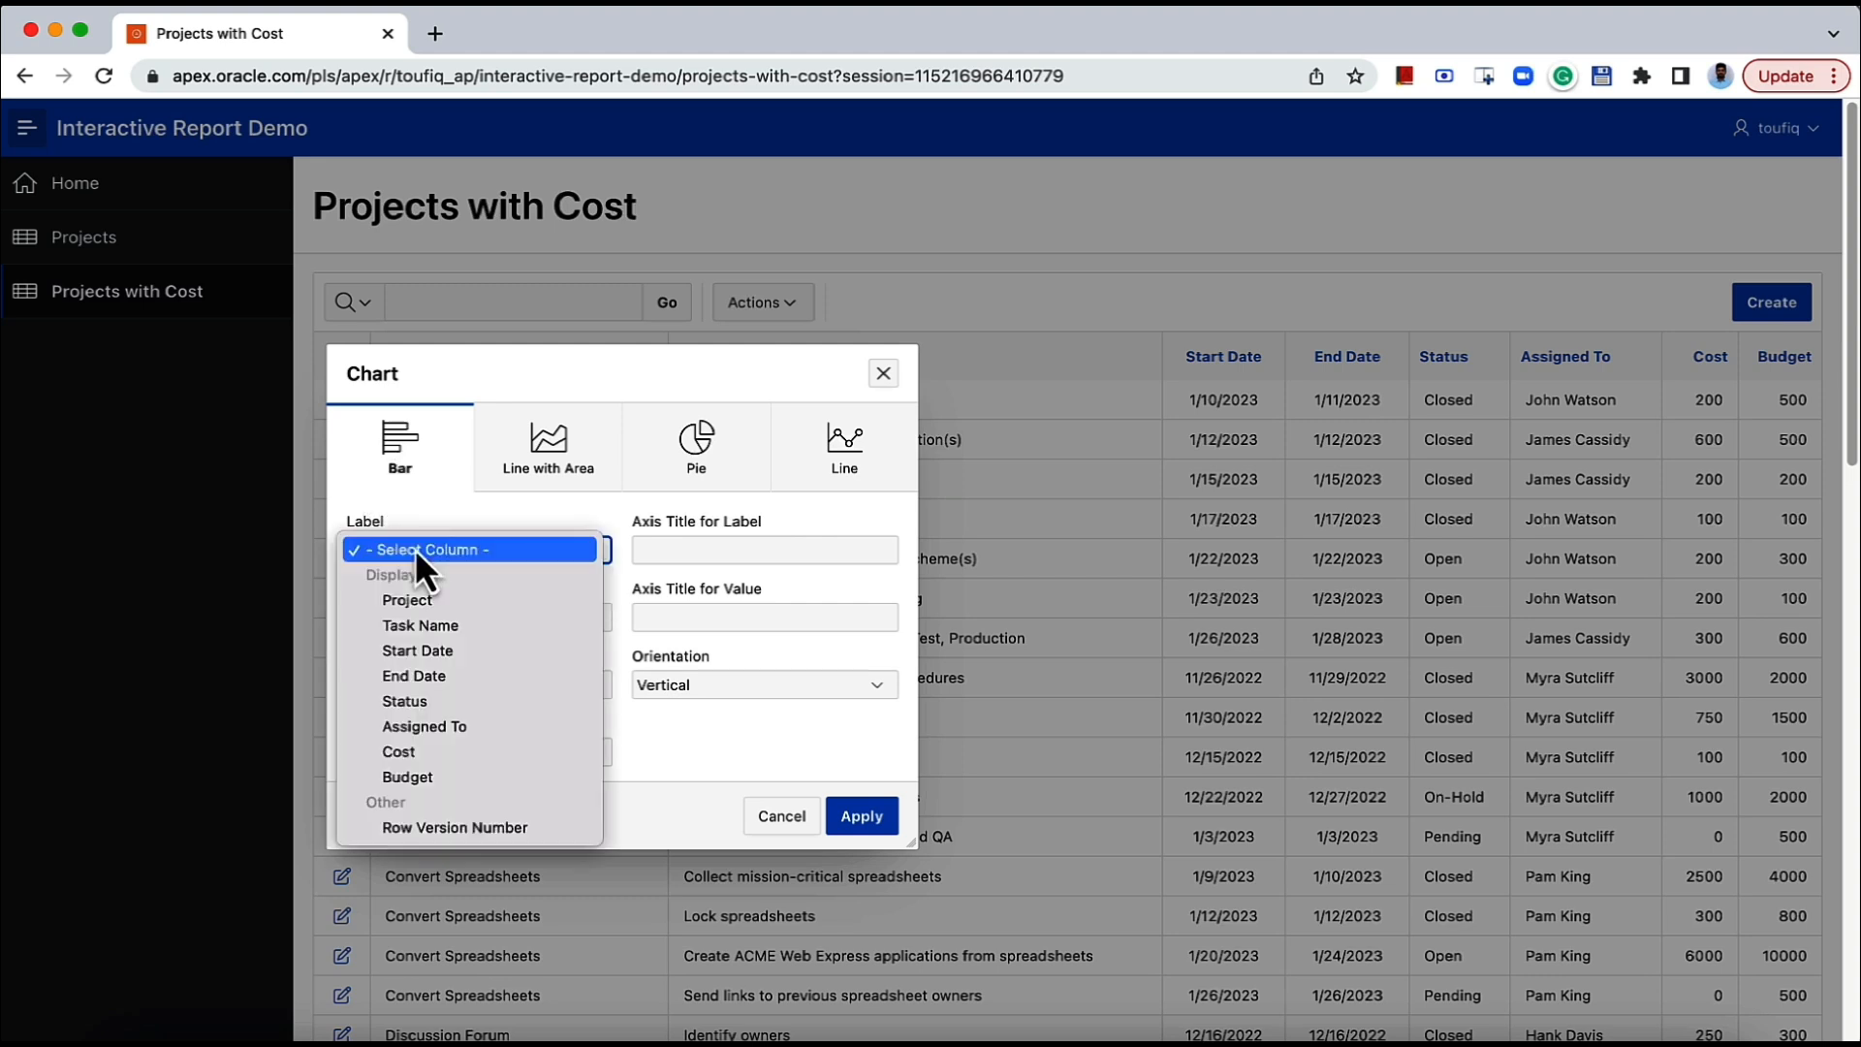
Set the bar chart's label column to Project and its label axis title to "Project".
left_click(420, 600)
left_click(635, 551)
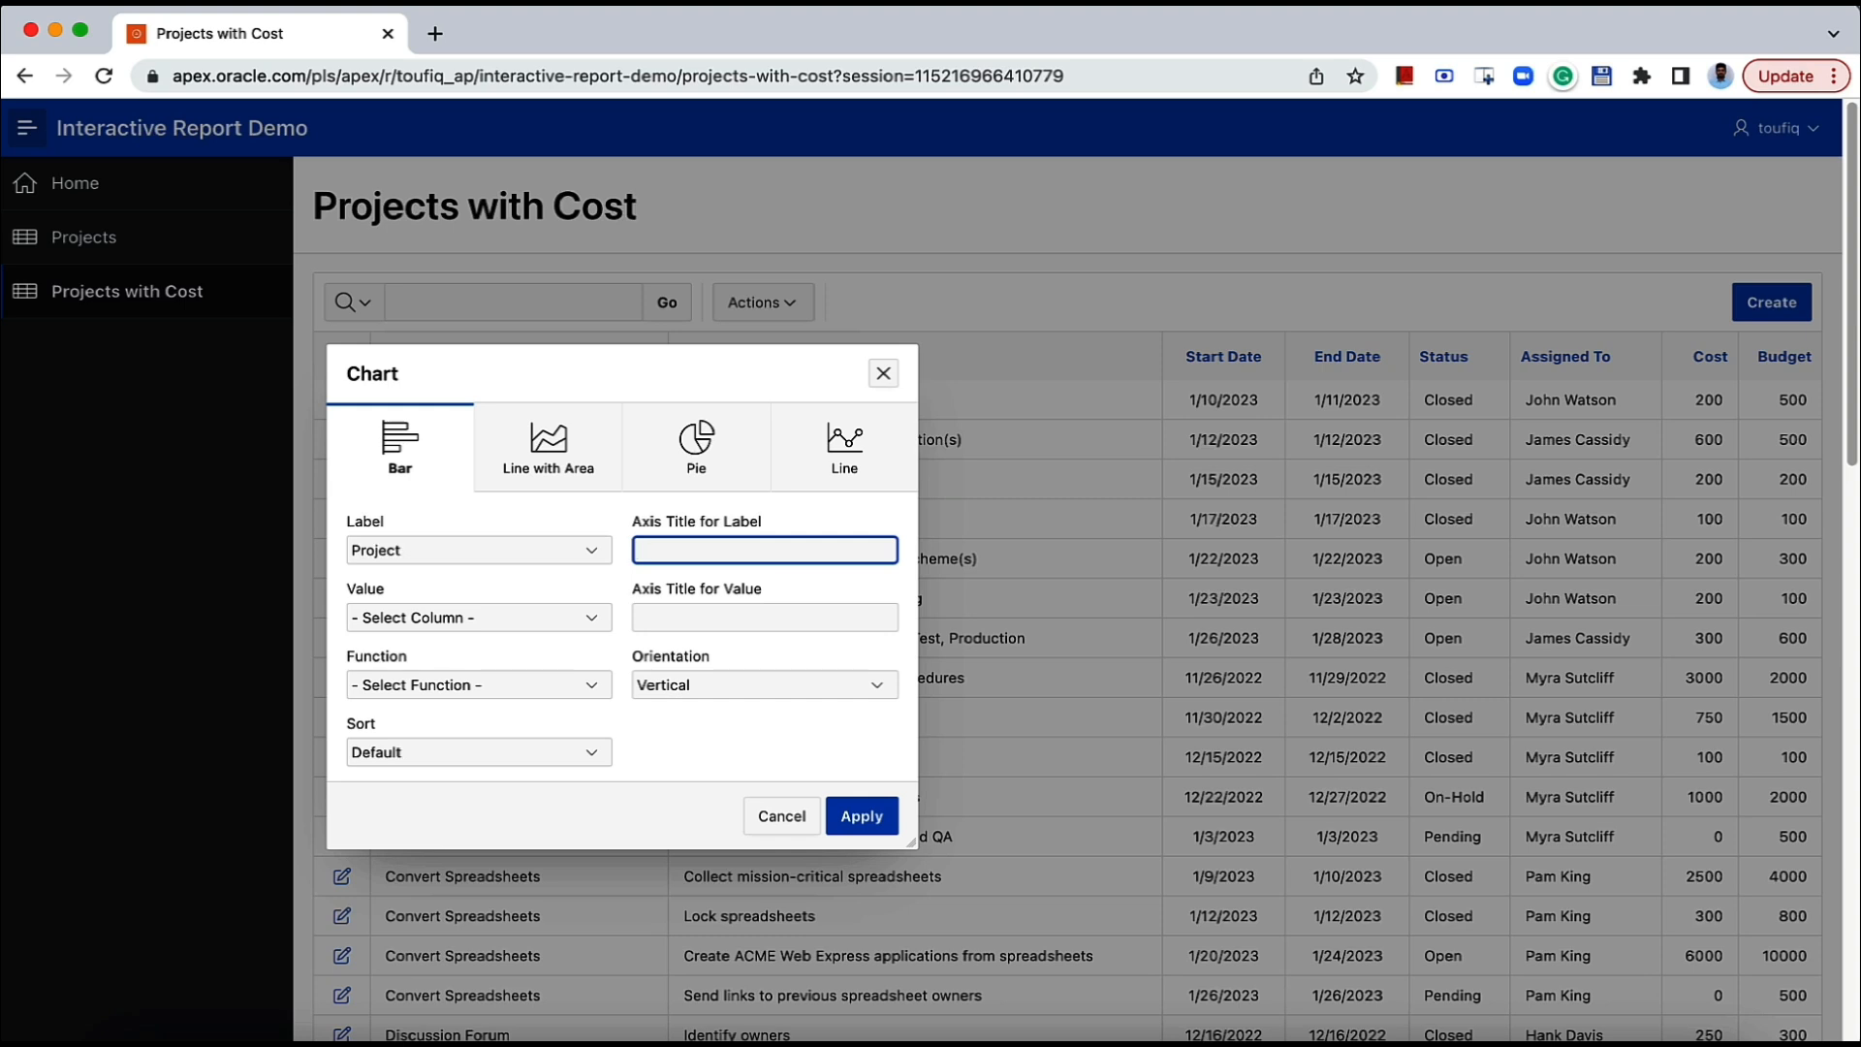
type("Project")
Chart the Sum of the Cost column with the value axis title "Total Cost" and apply the bar chart.
left_click(572, 625)
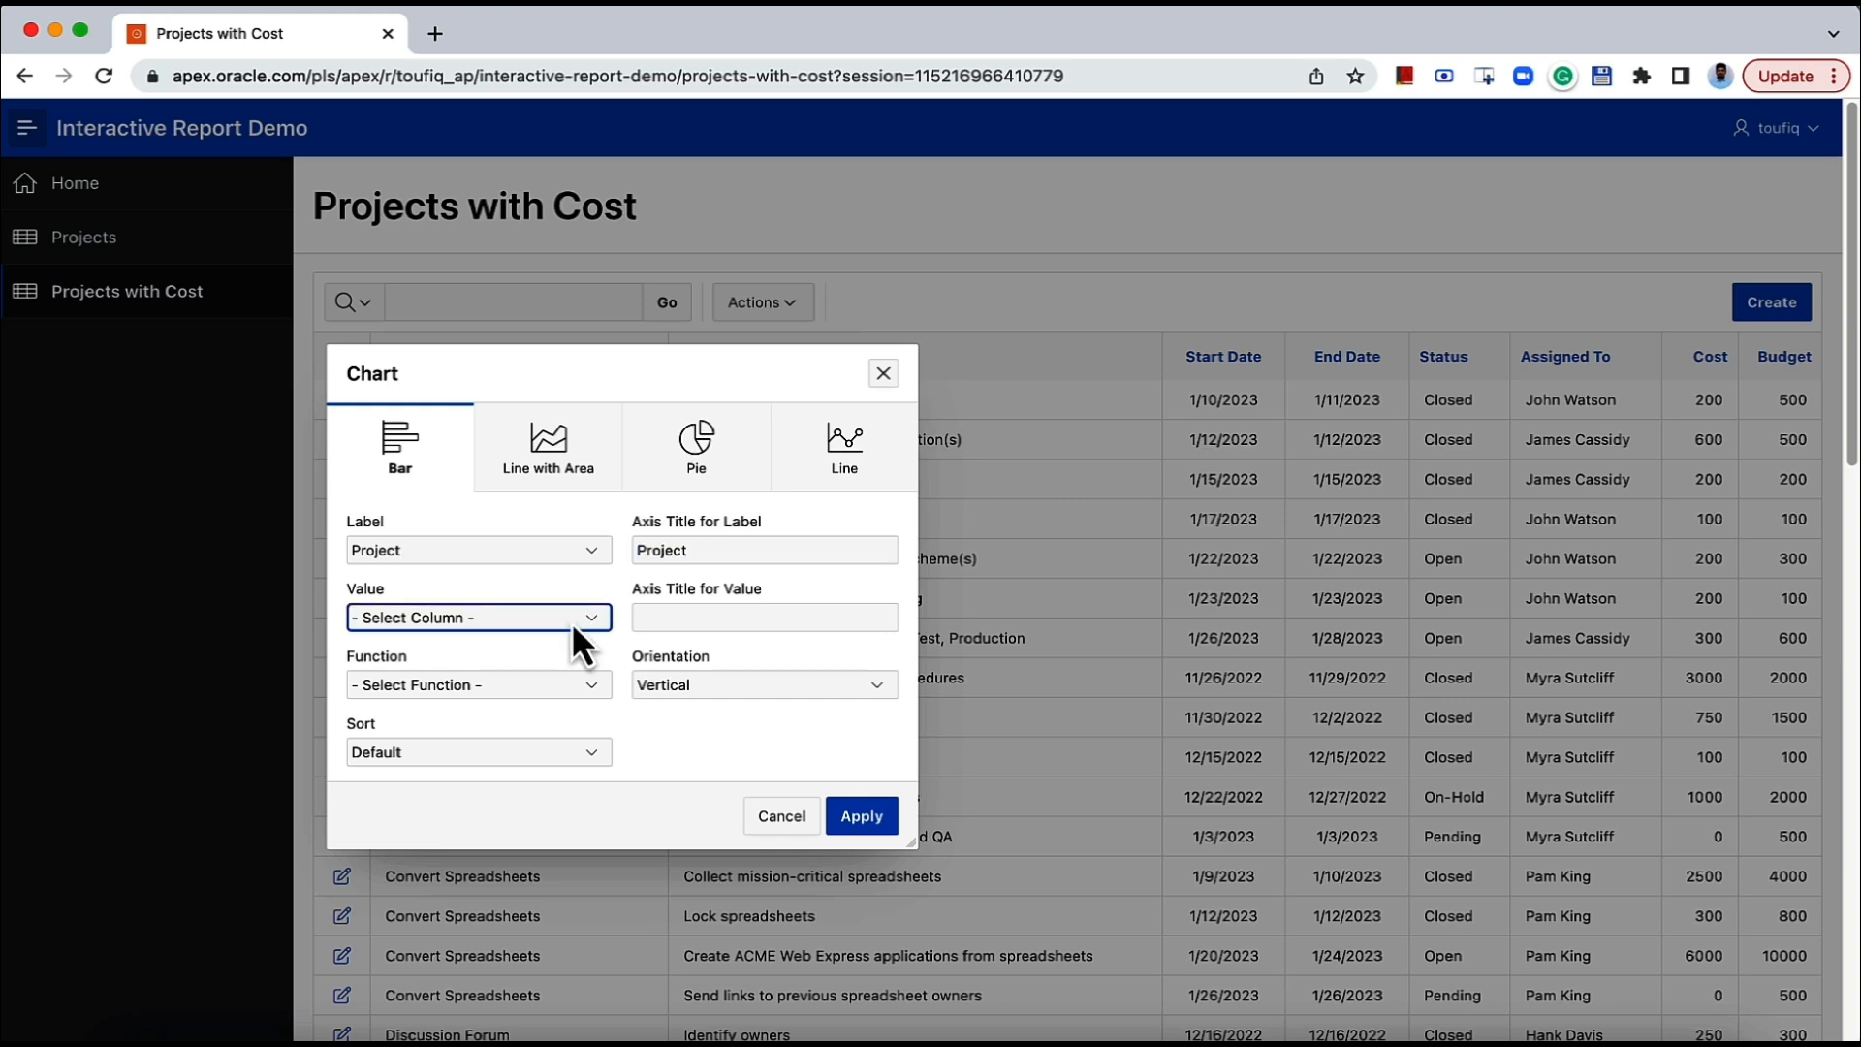
left_click(572, 625)
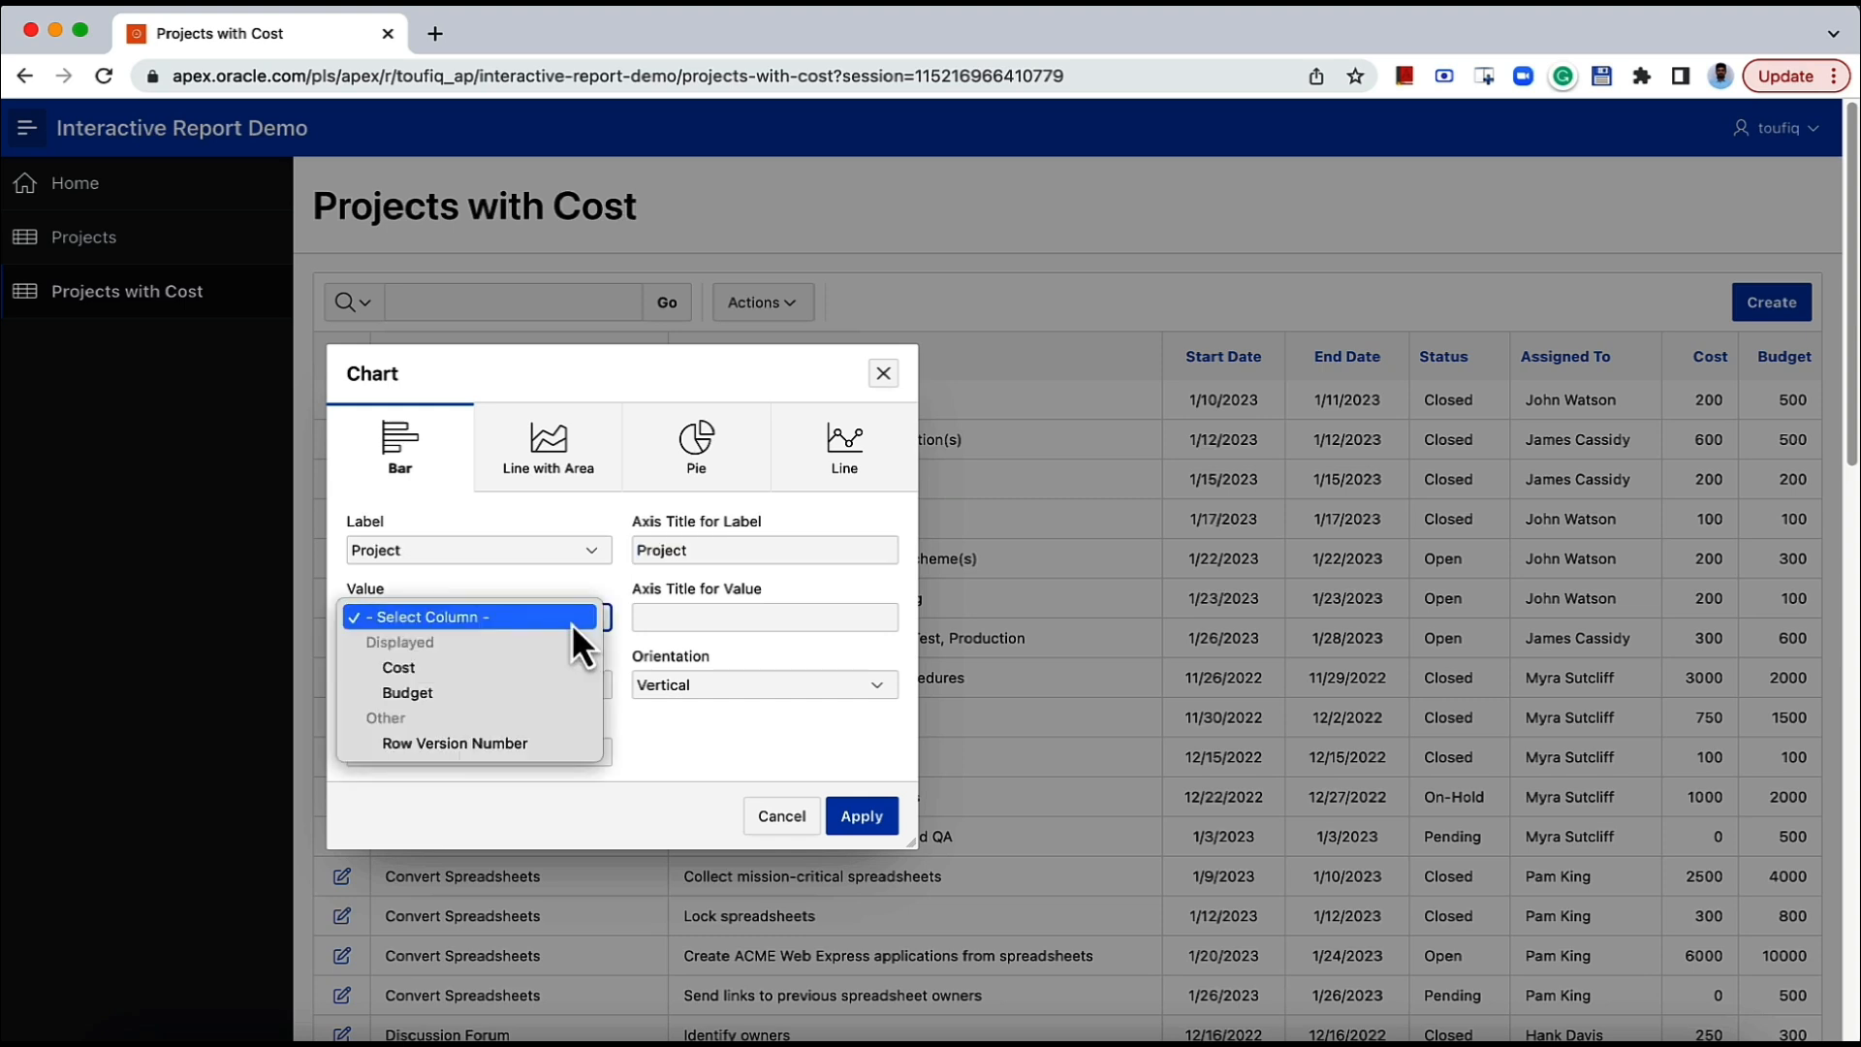
left_click(555, 666)
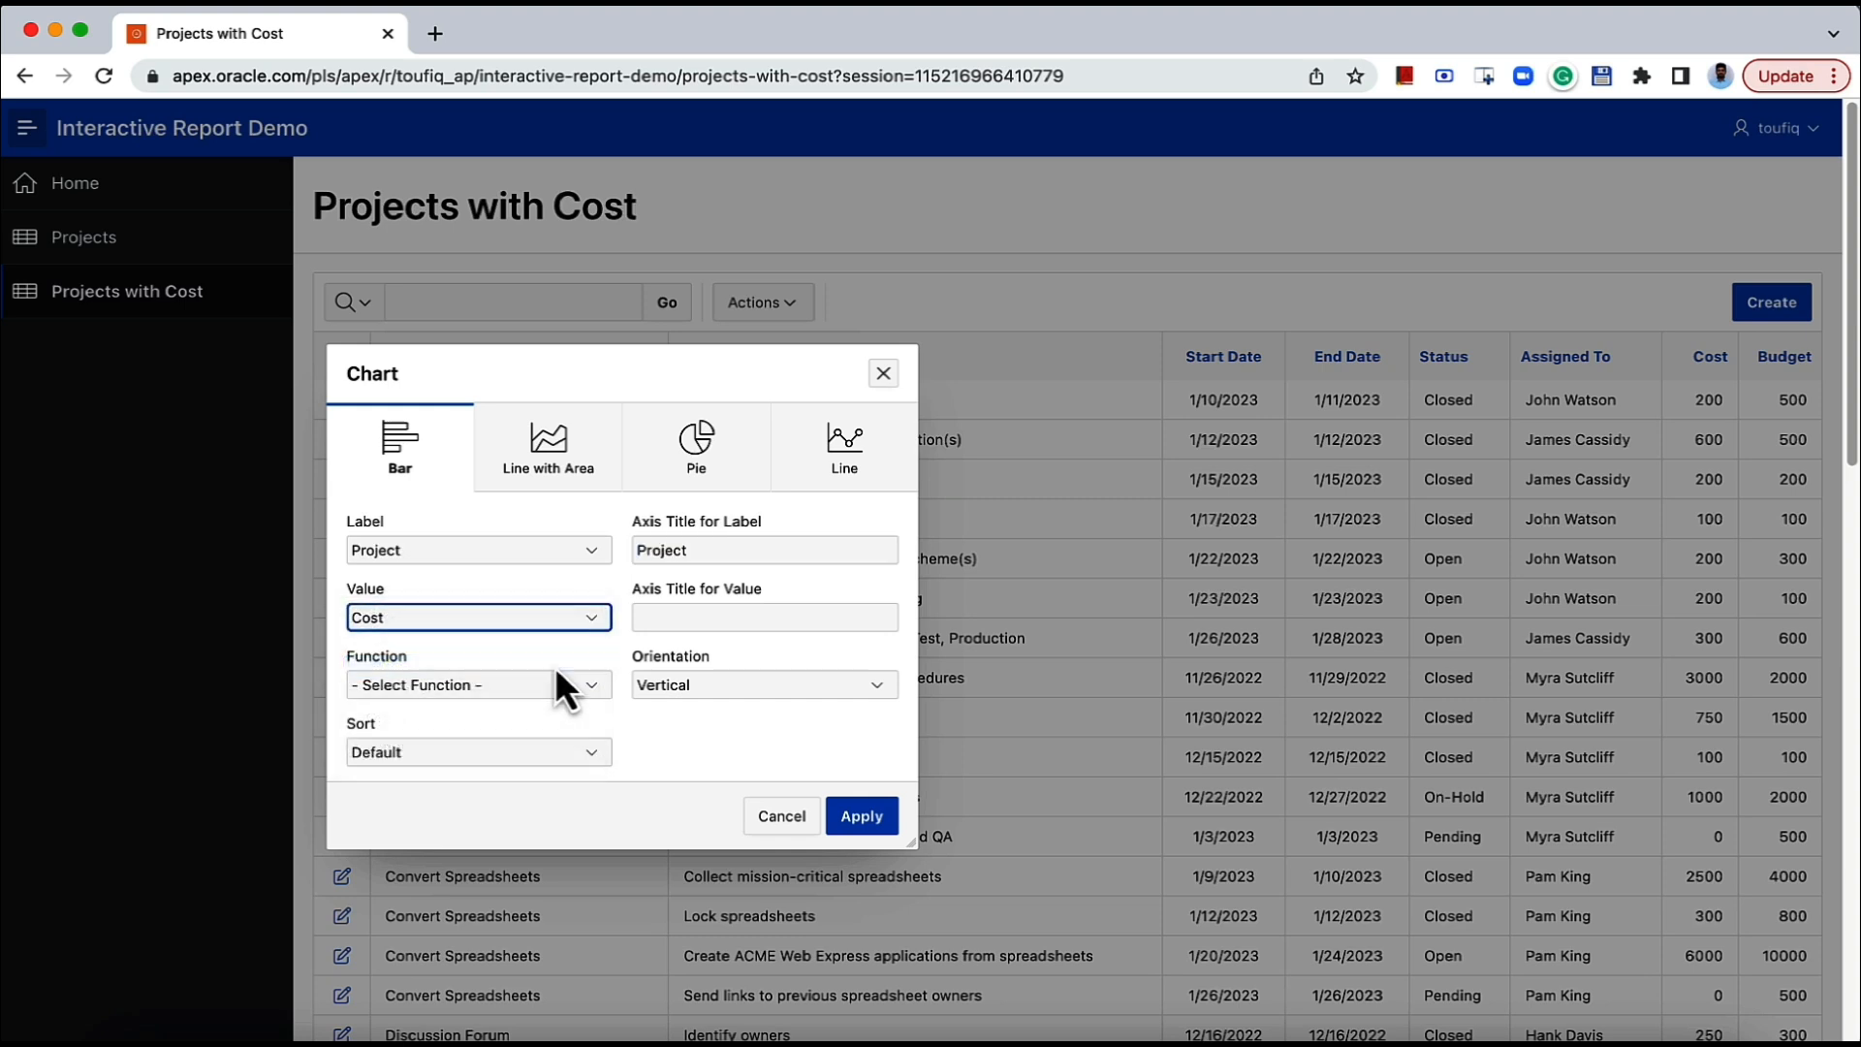
left_click(653, 630)
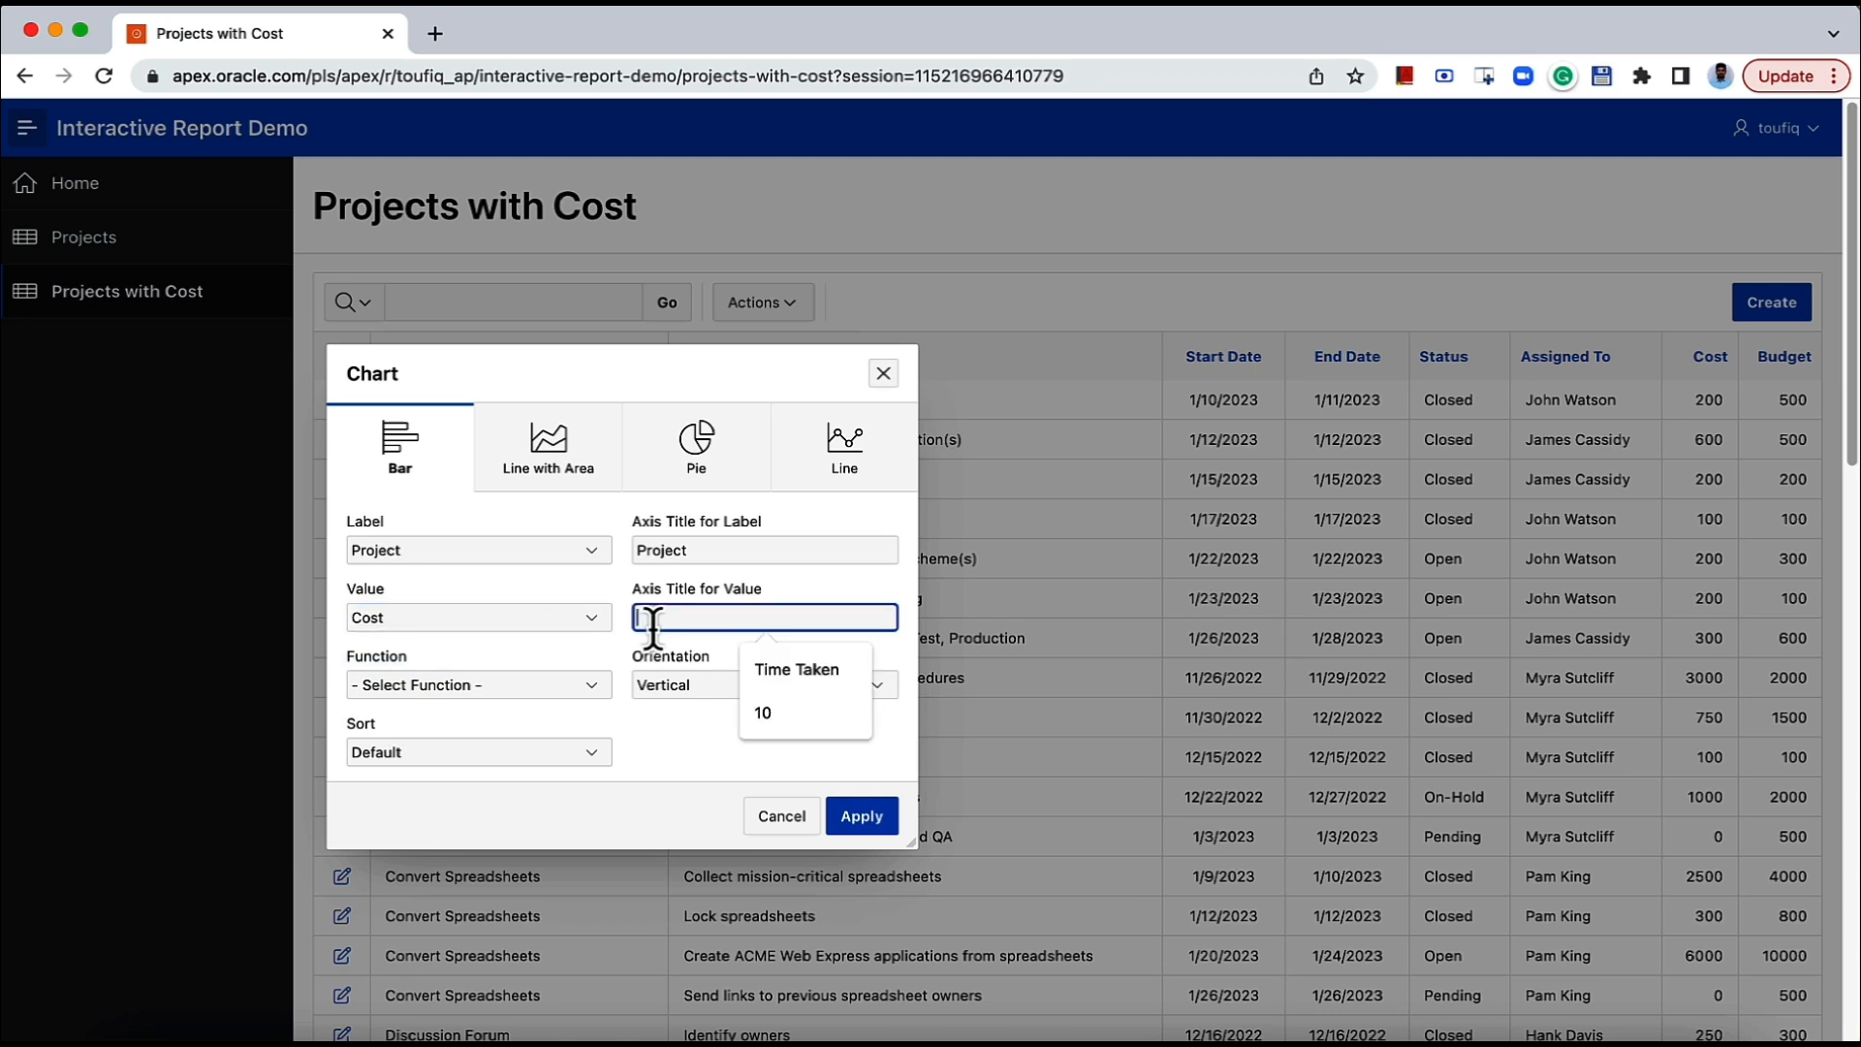
type("Total Cost")
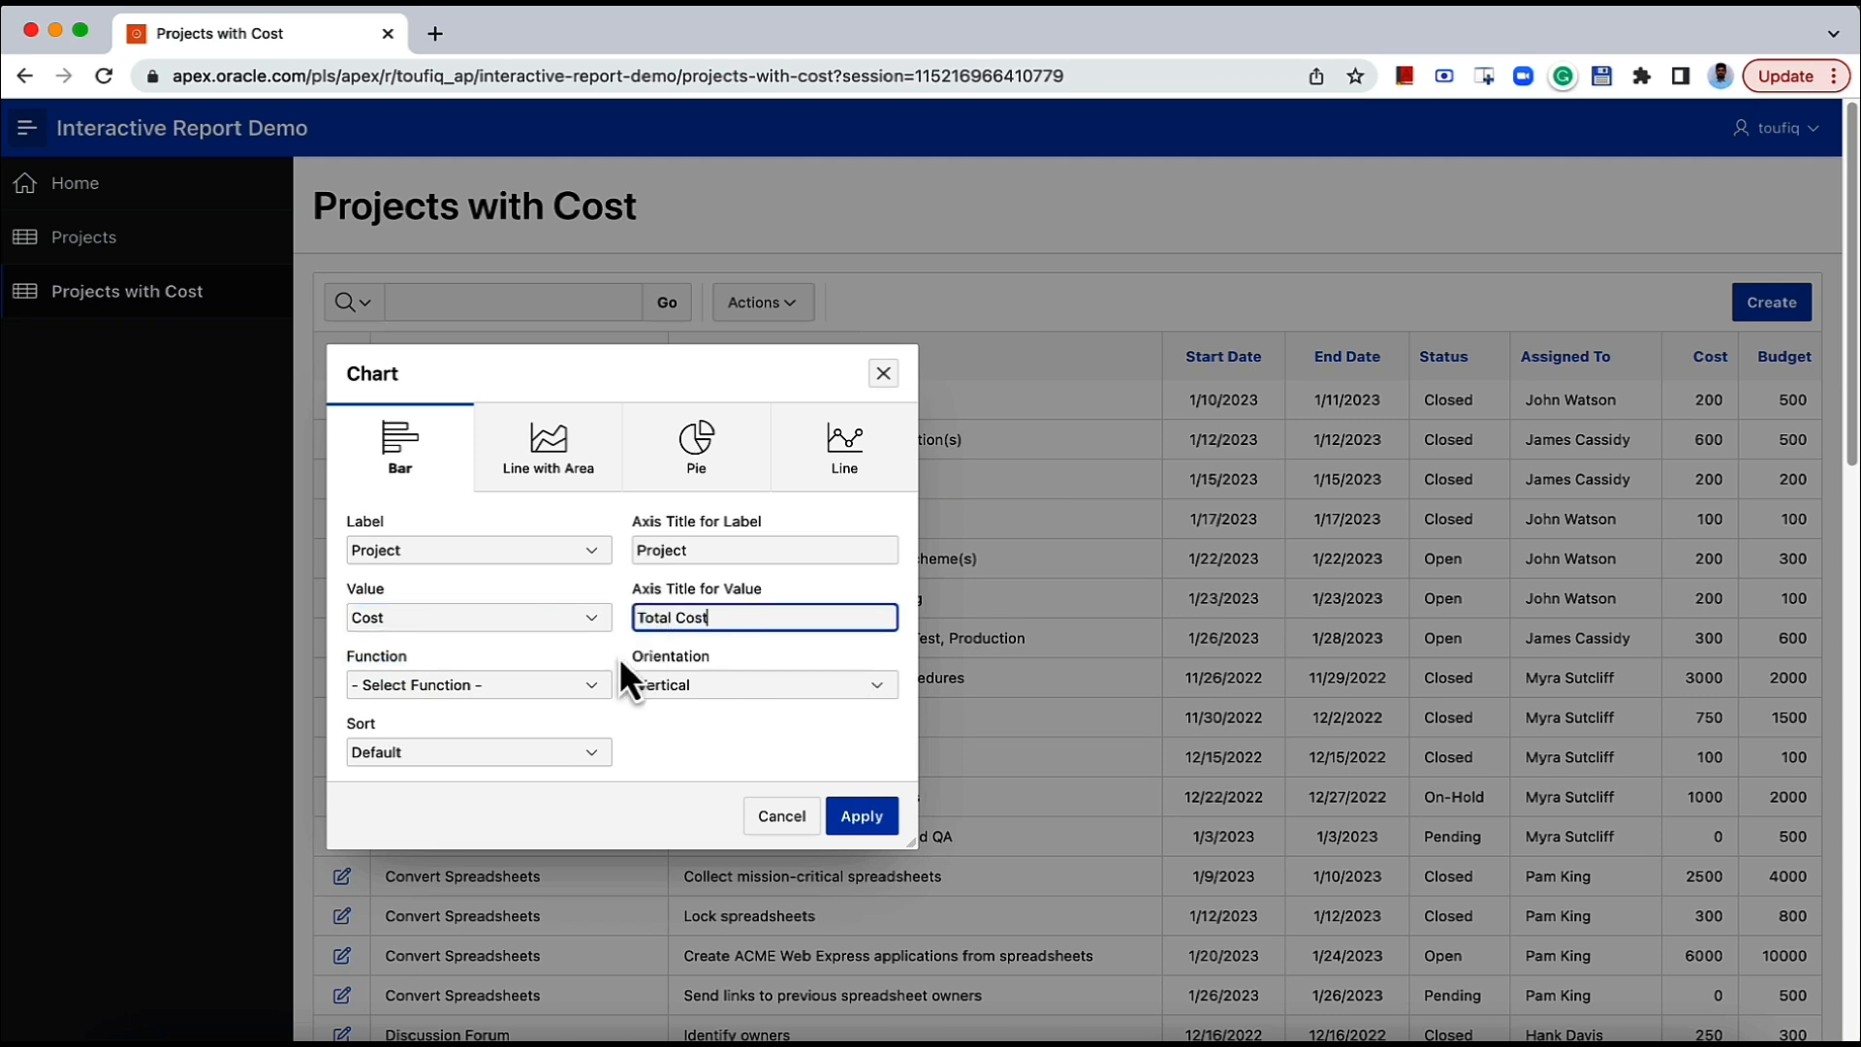
left_click(518, 685)
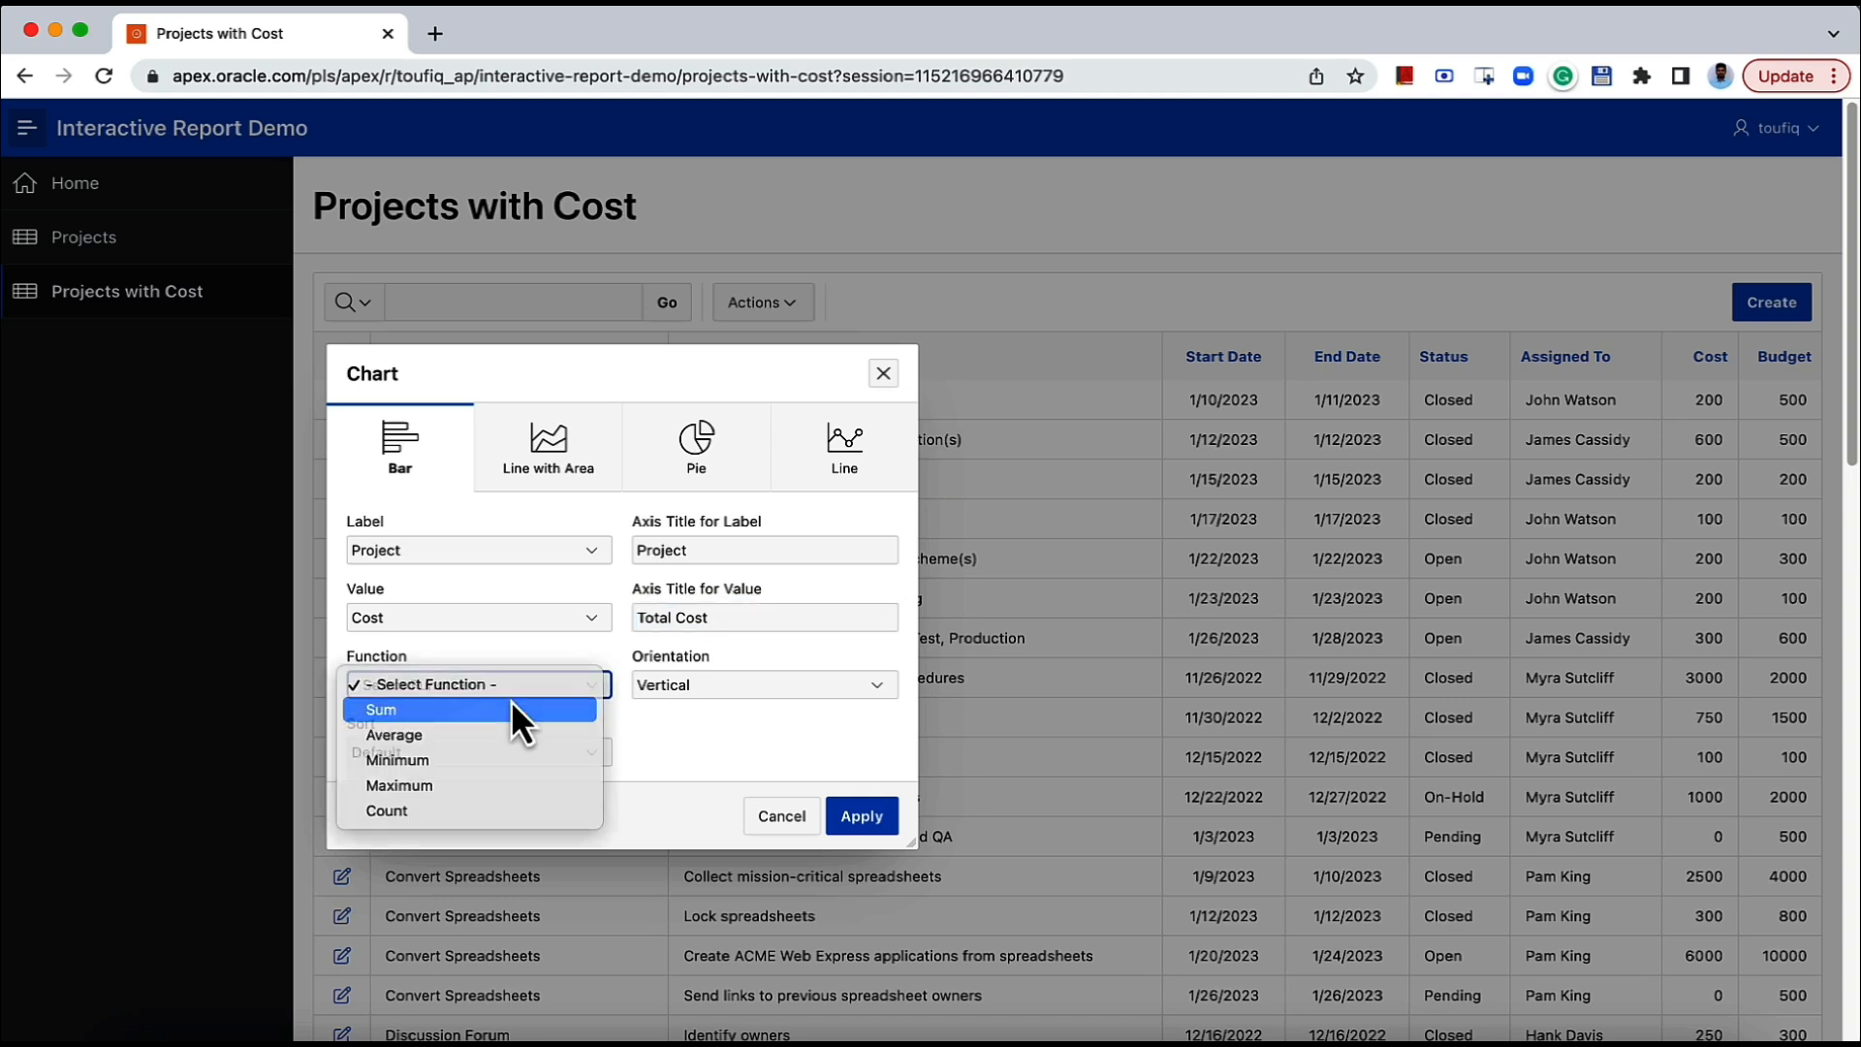
left_click(510, 700)
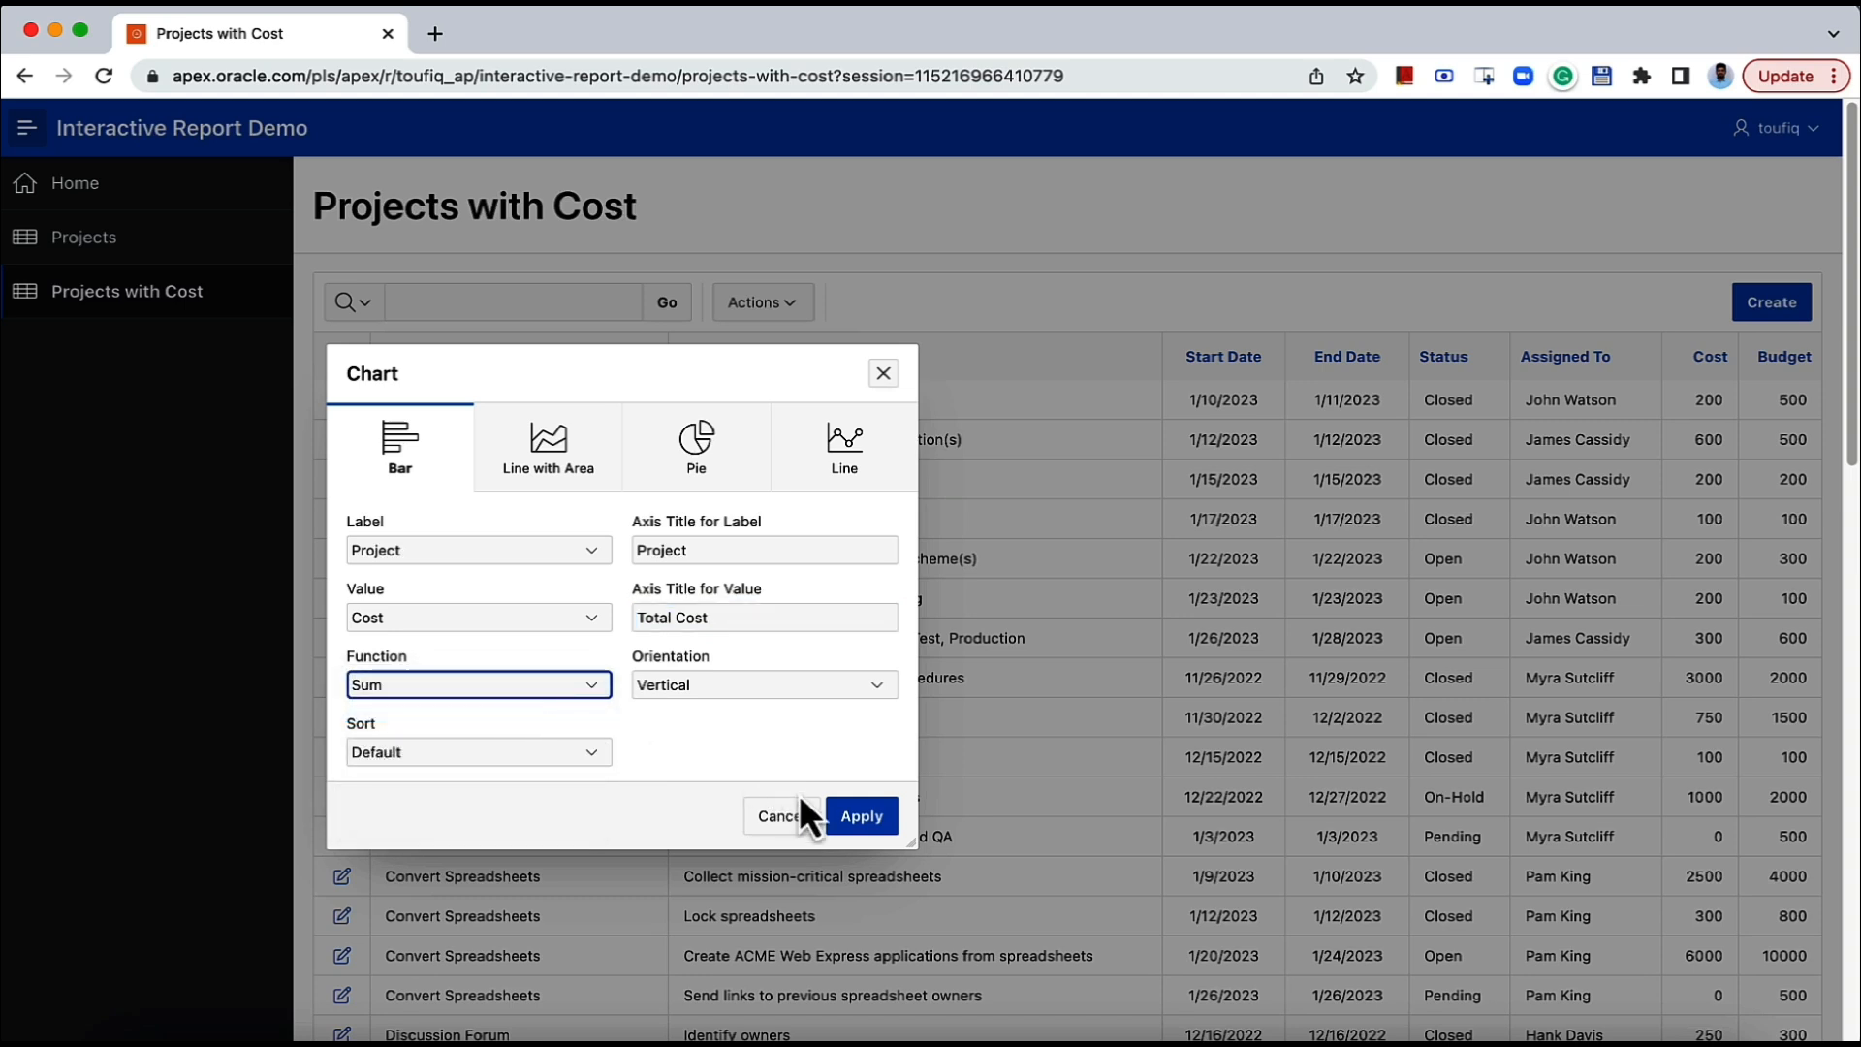
left_click(872, 827)
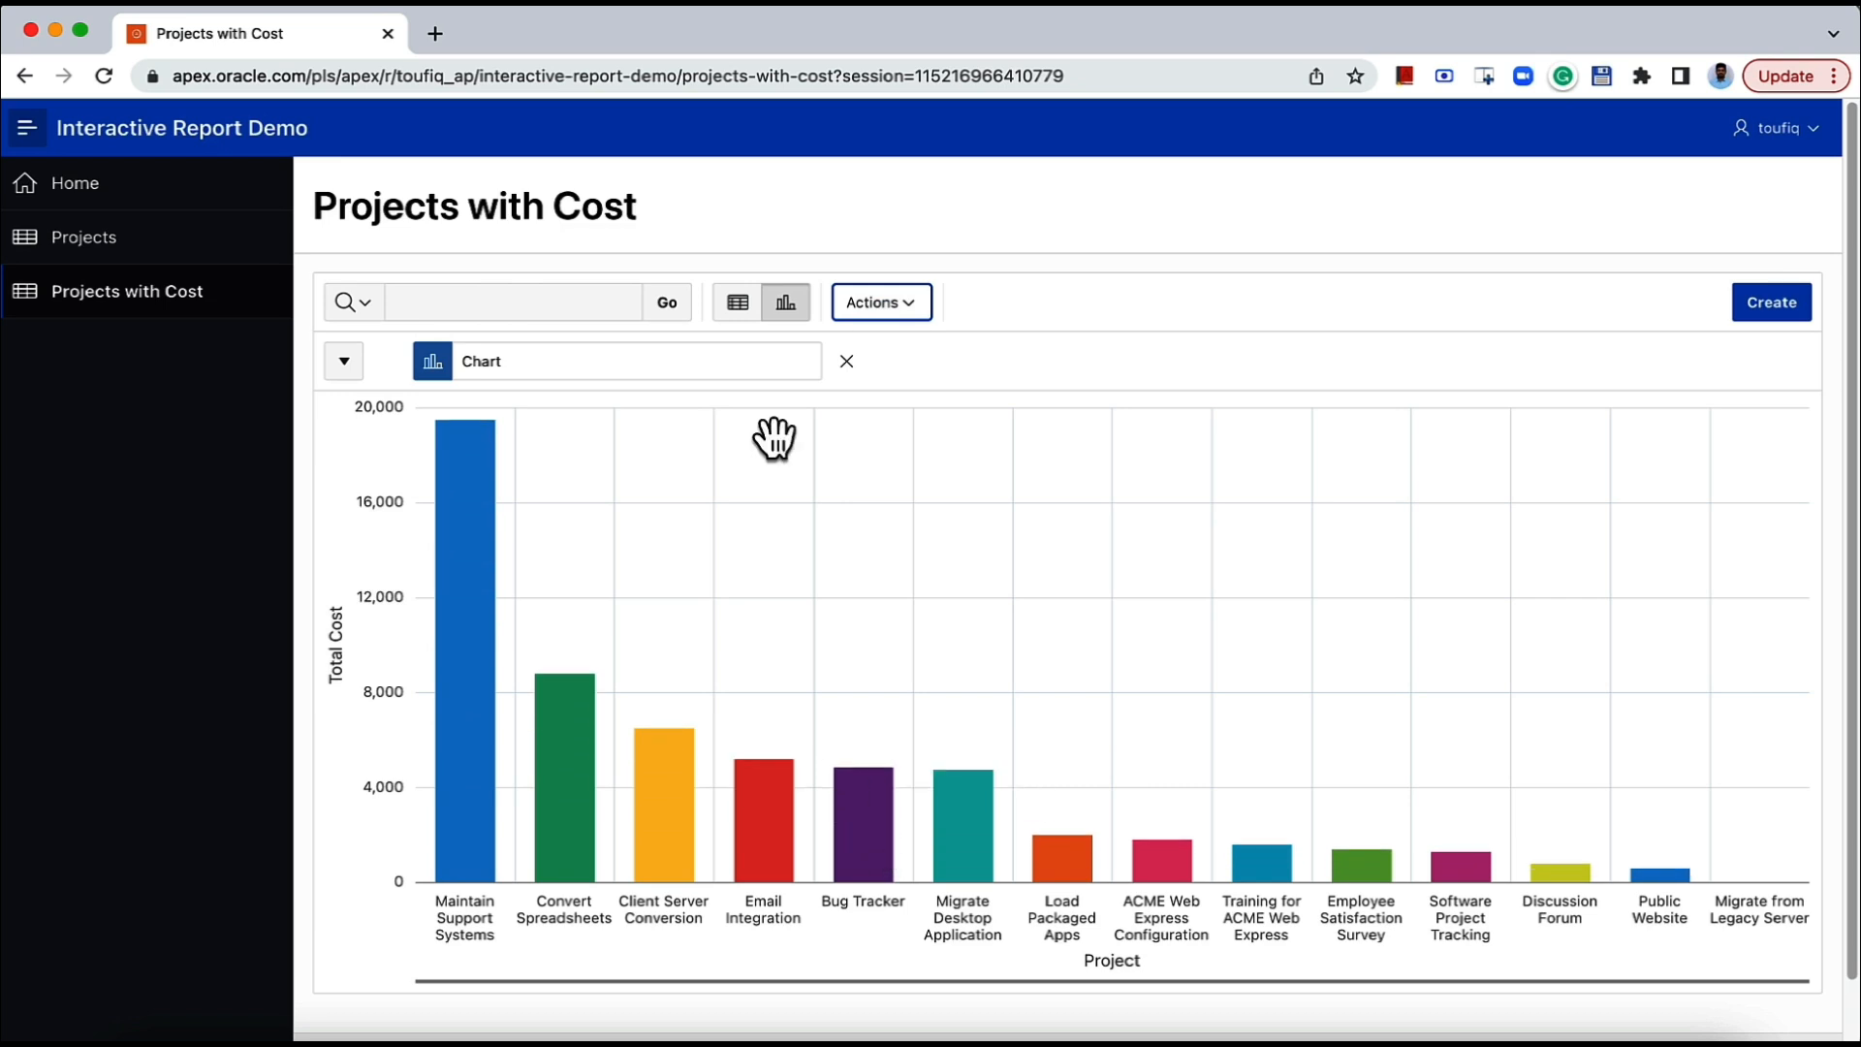
Edit the chart to use Horizontal orientation with the Default sort, and apply it.
left_click(745, 370)
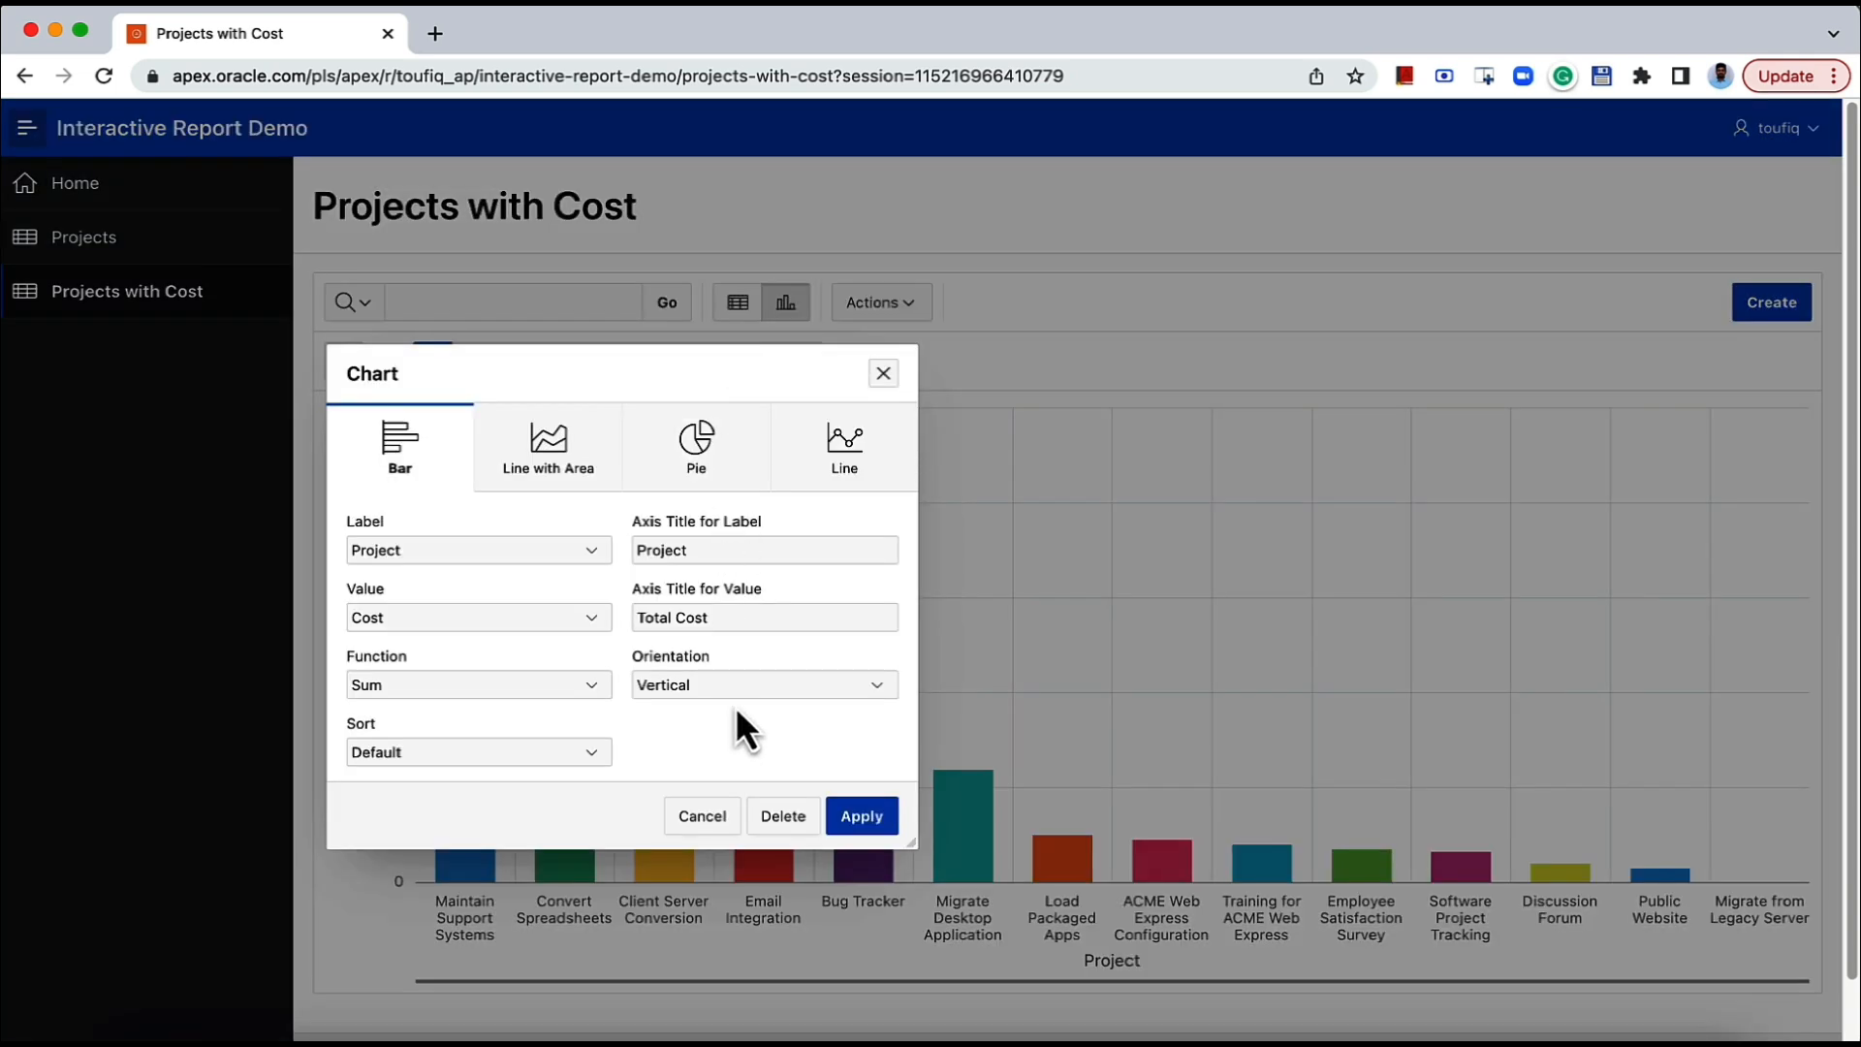
left_click(739, 695)
left_click(737, 706)
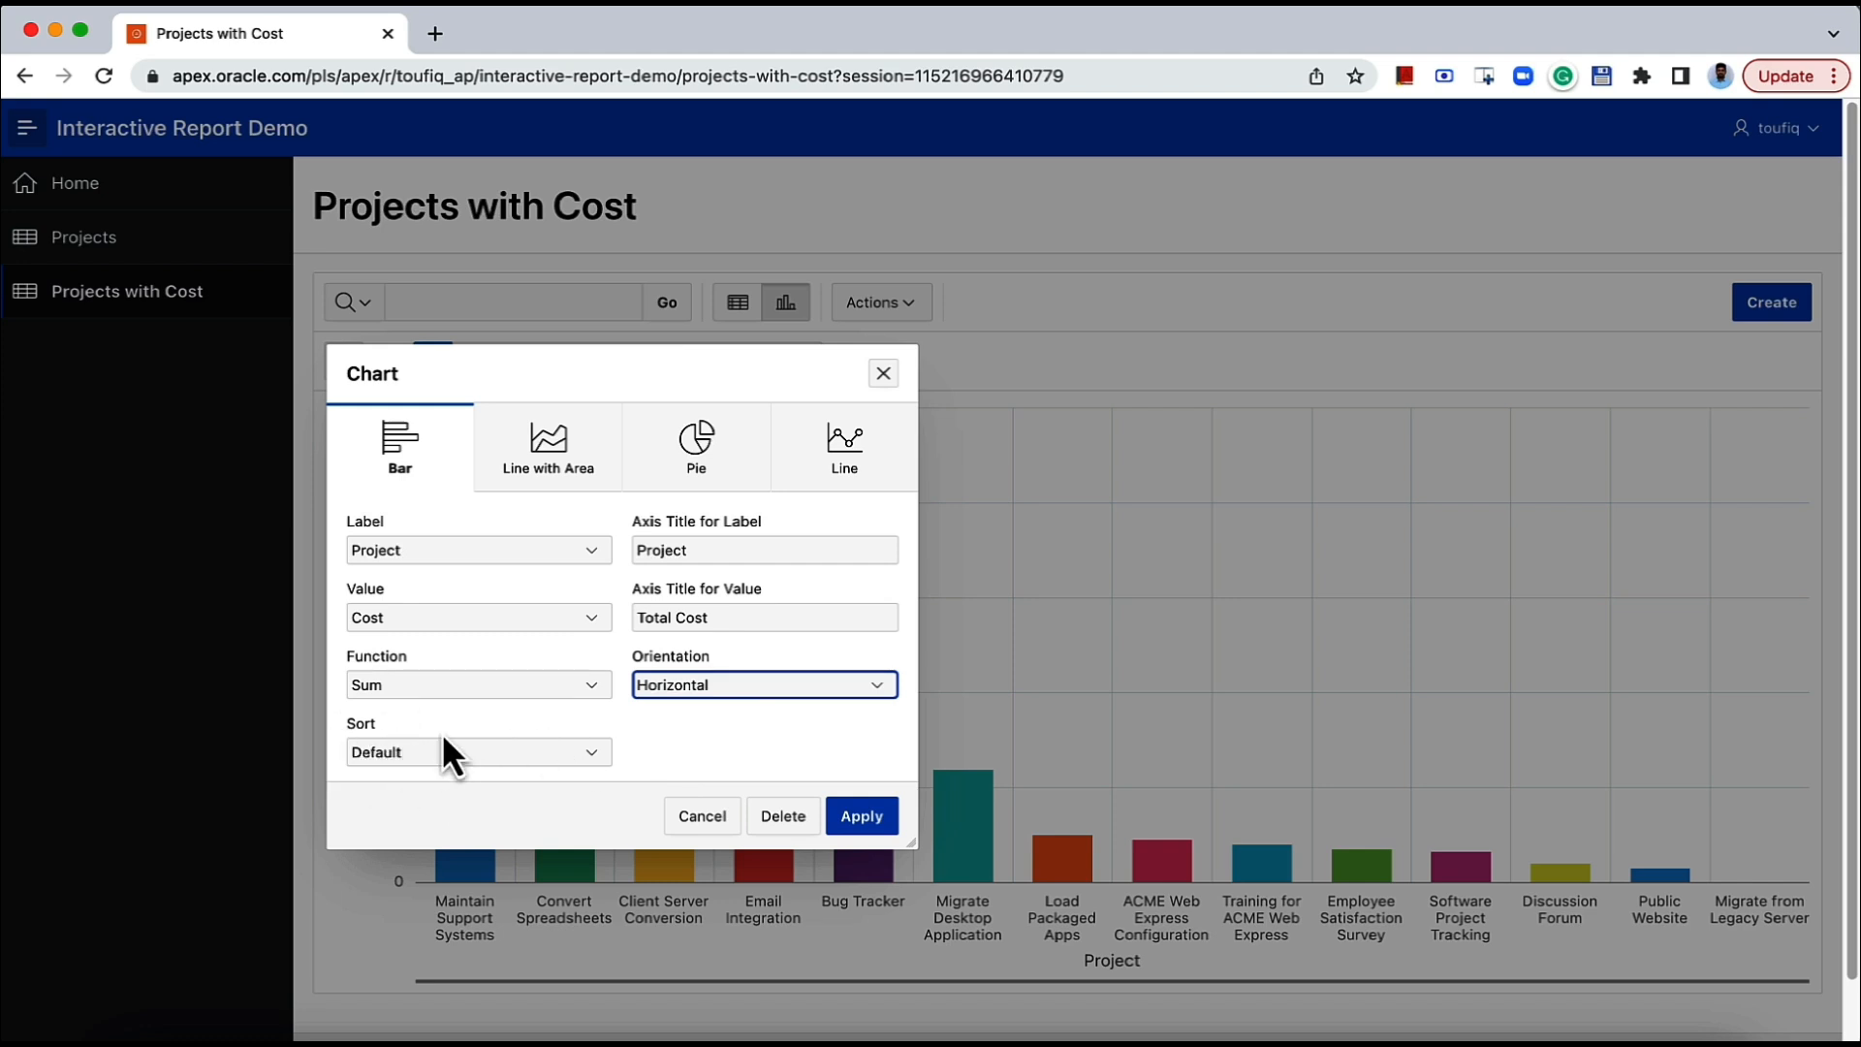
left_click(589, 752)
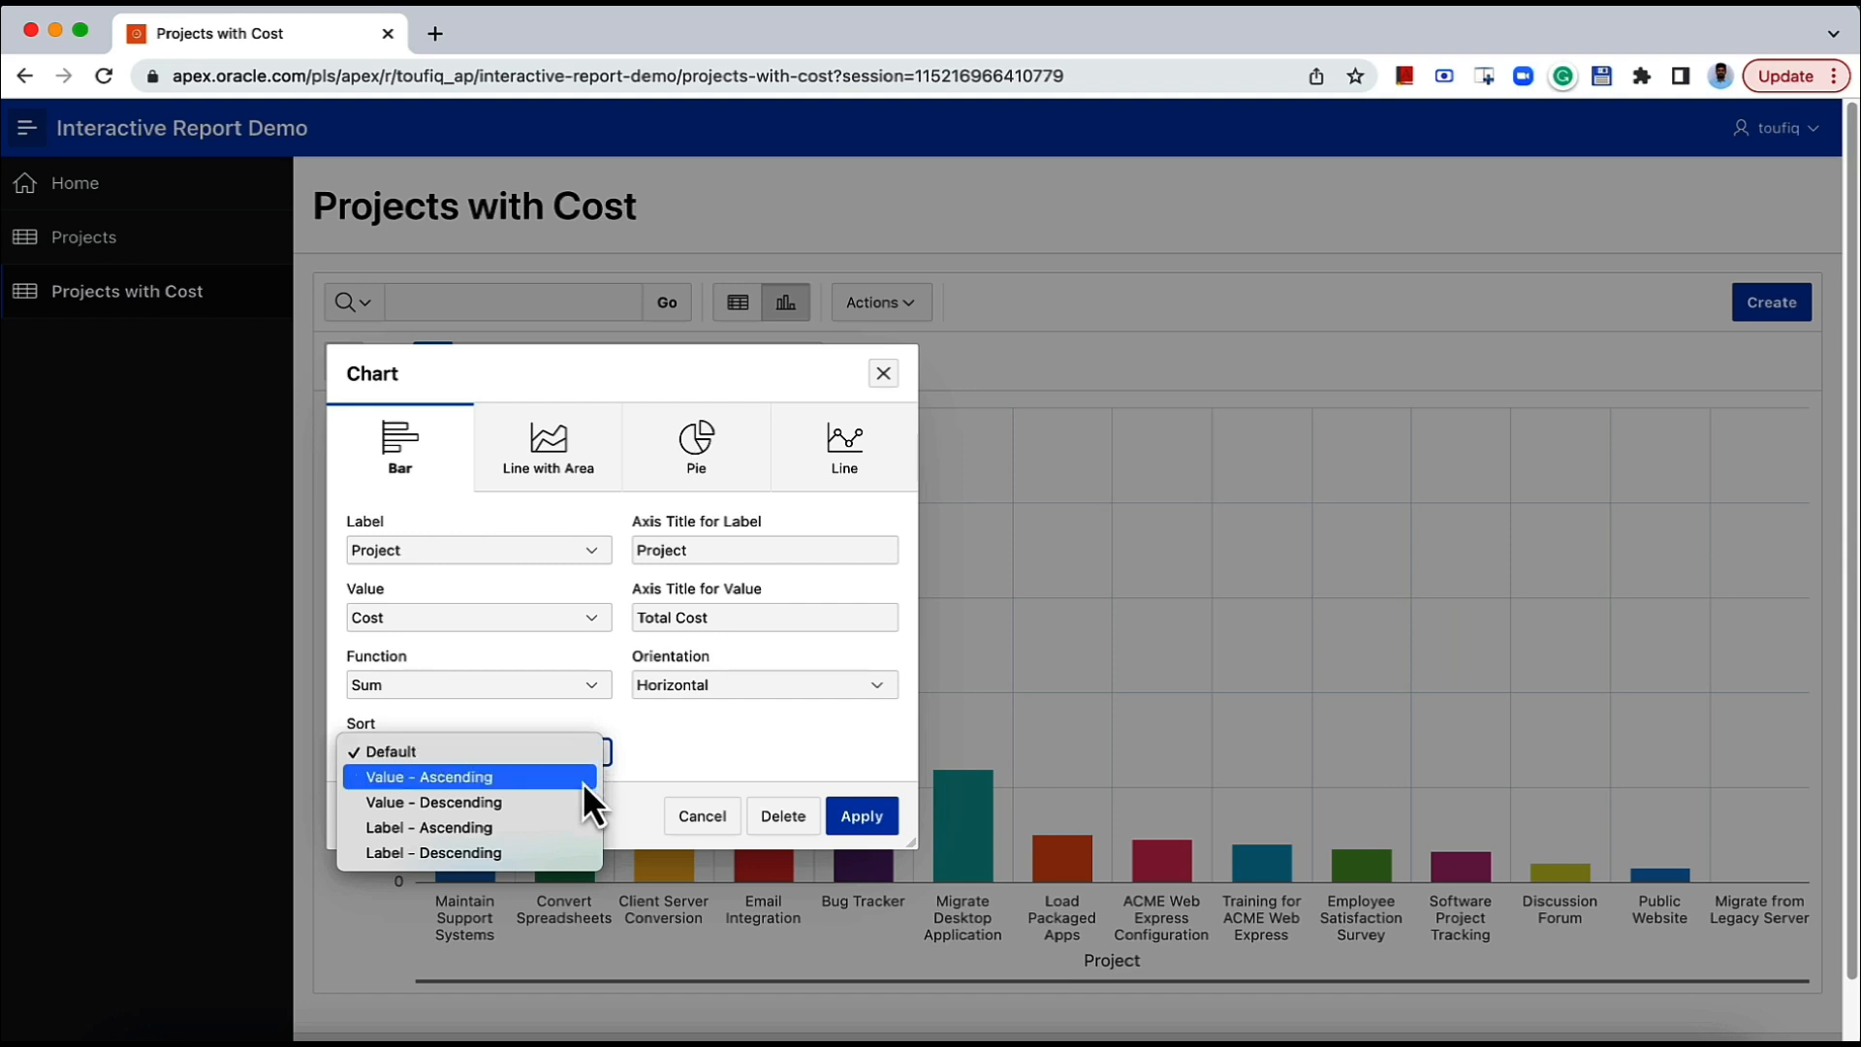
left_click(671, 752)
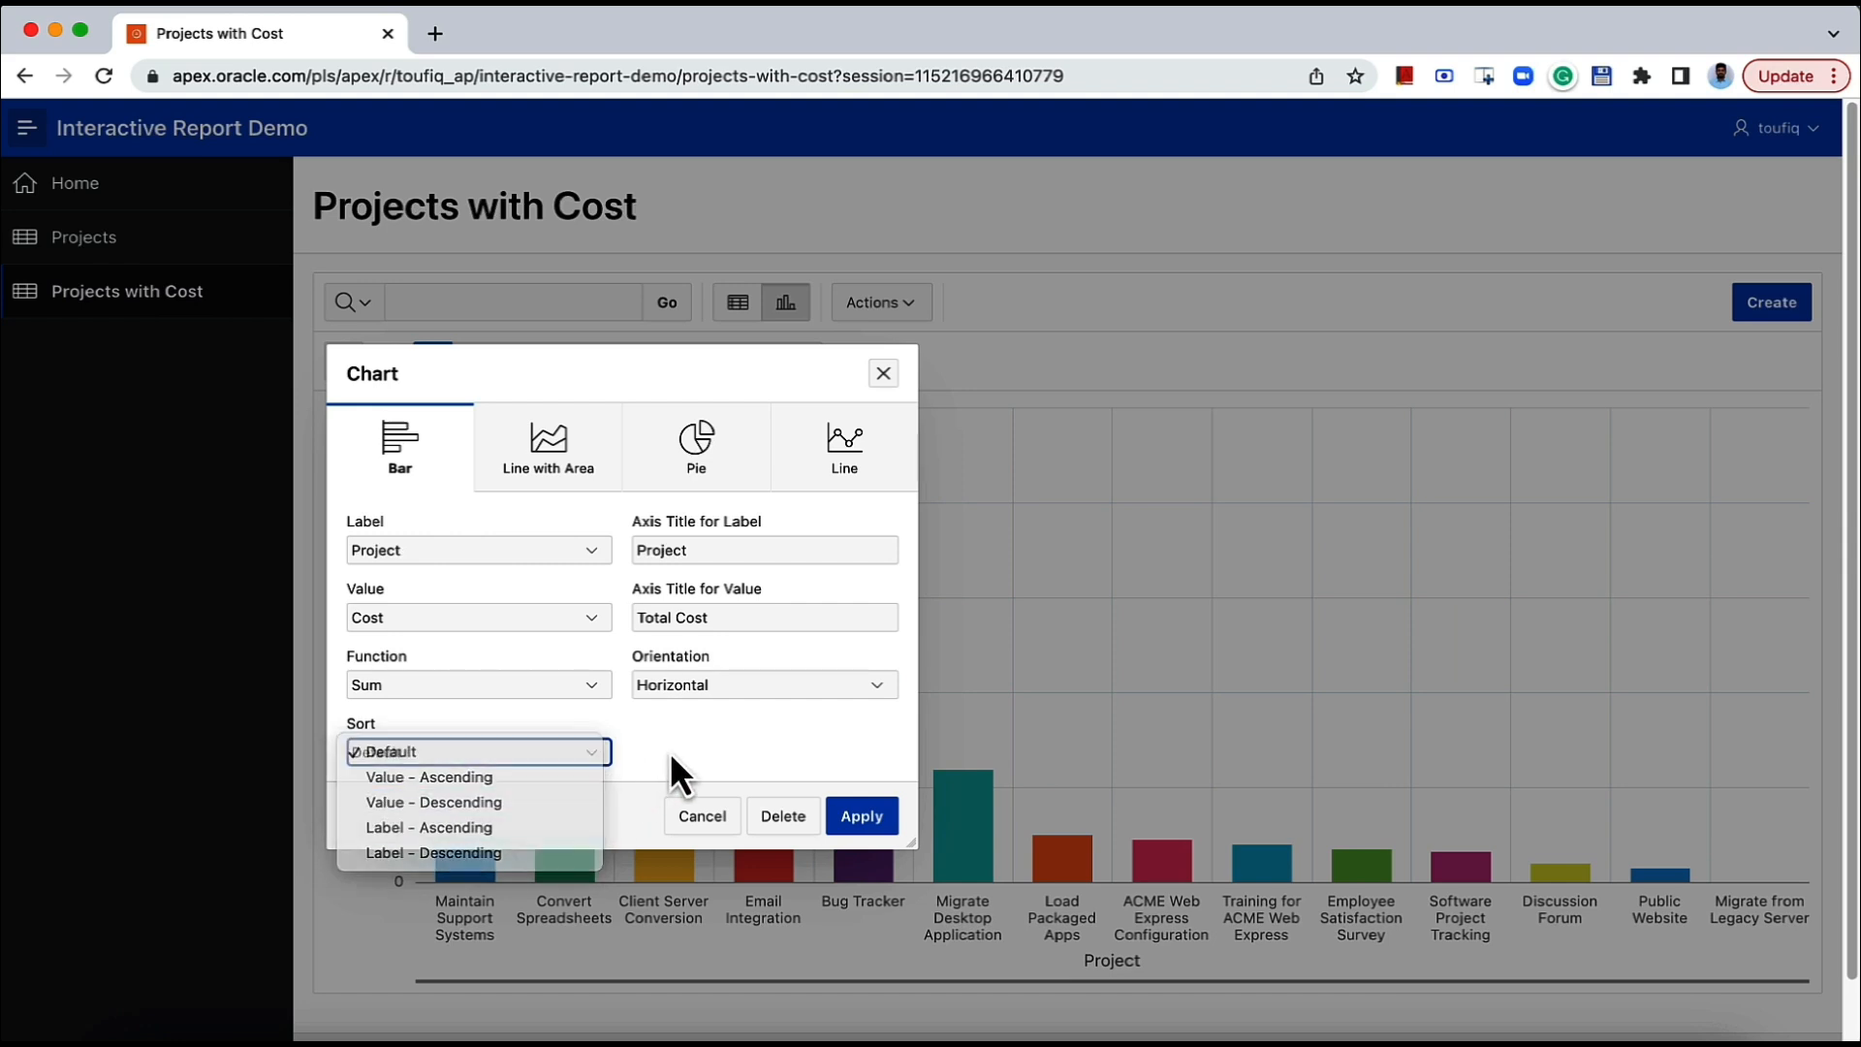
left_click(850, 826)
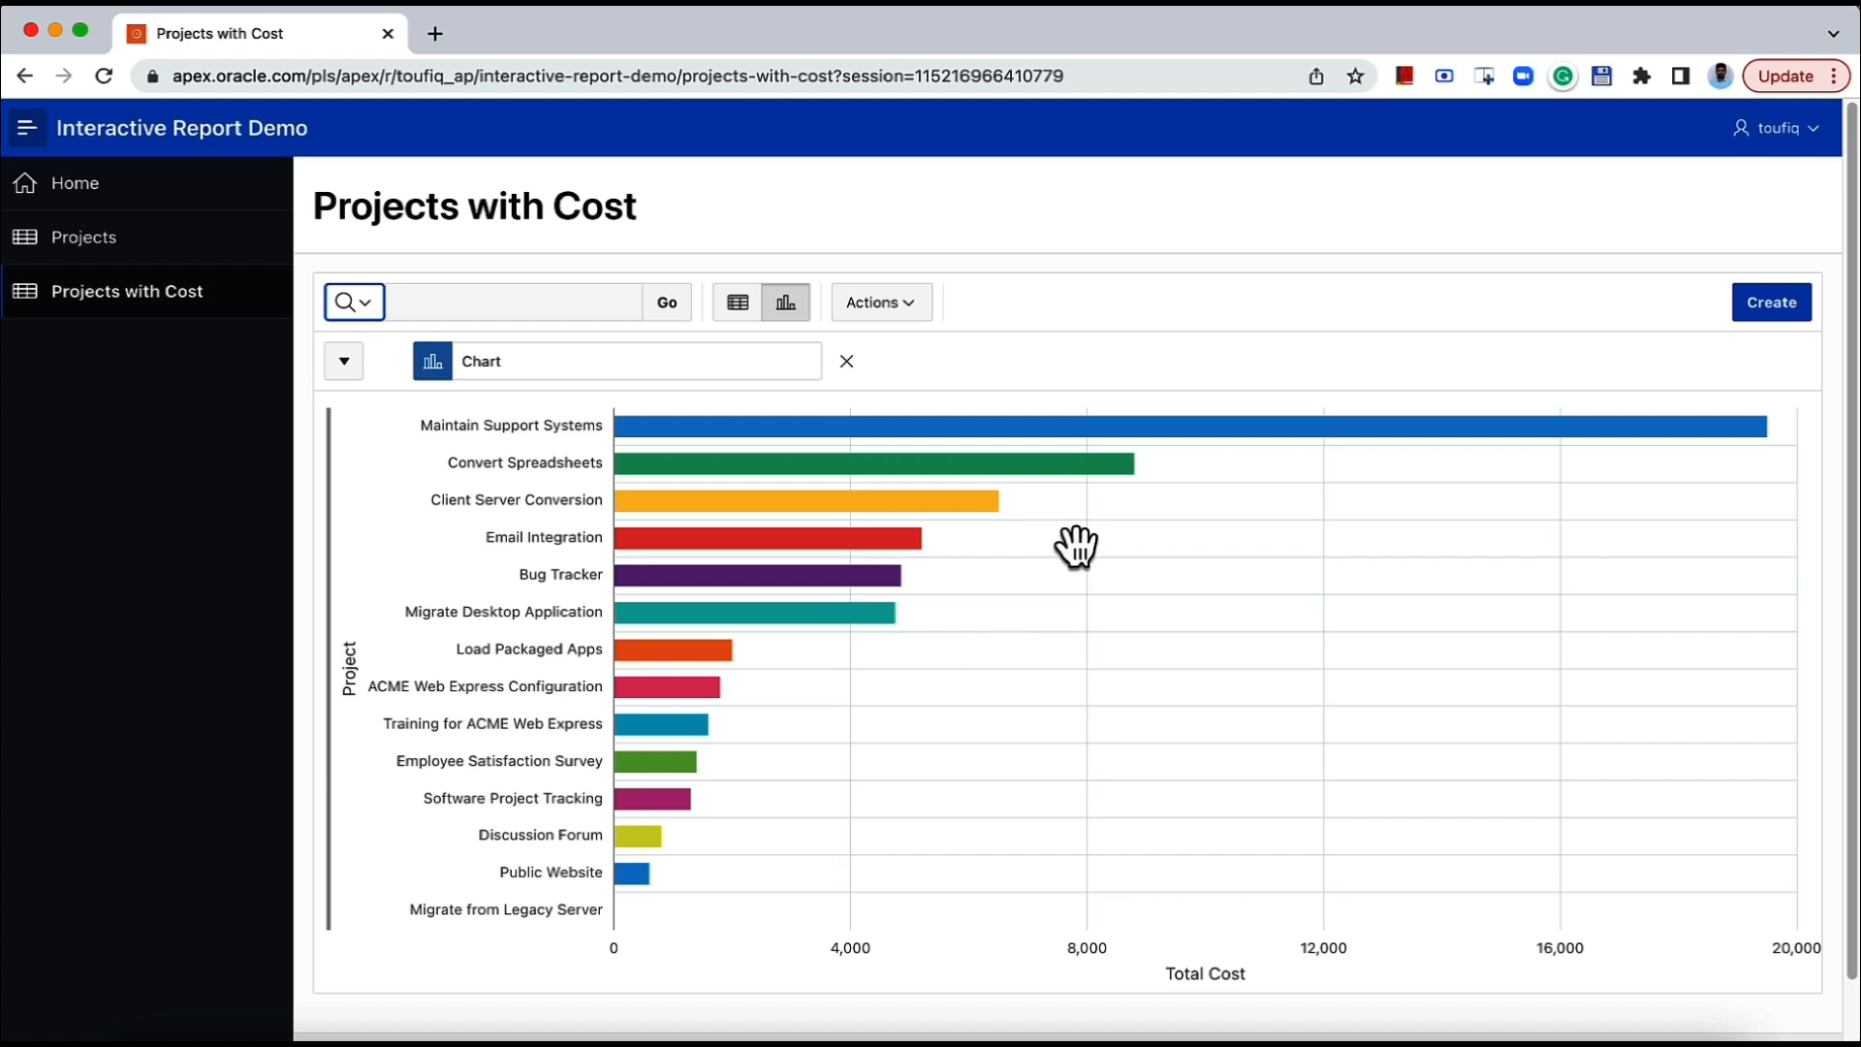
Switch to the report view and back to the chart view, and remove the chart from the report.
mouse_move(1115, 434)
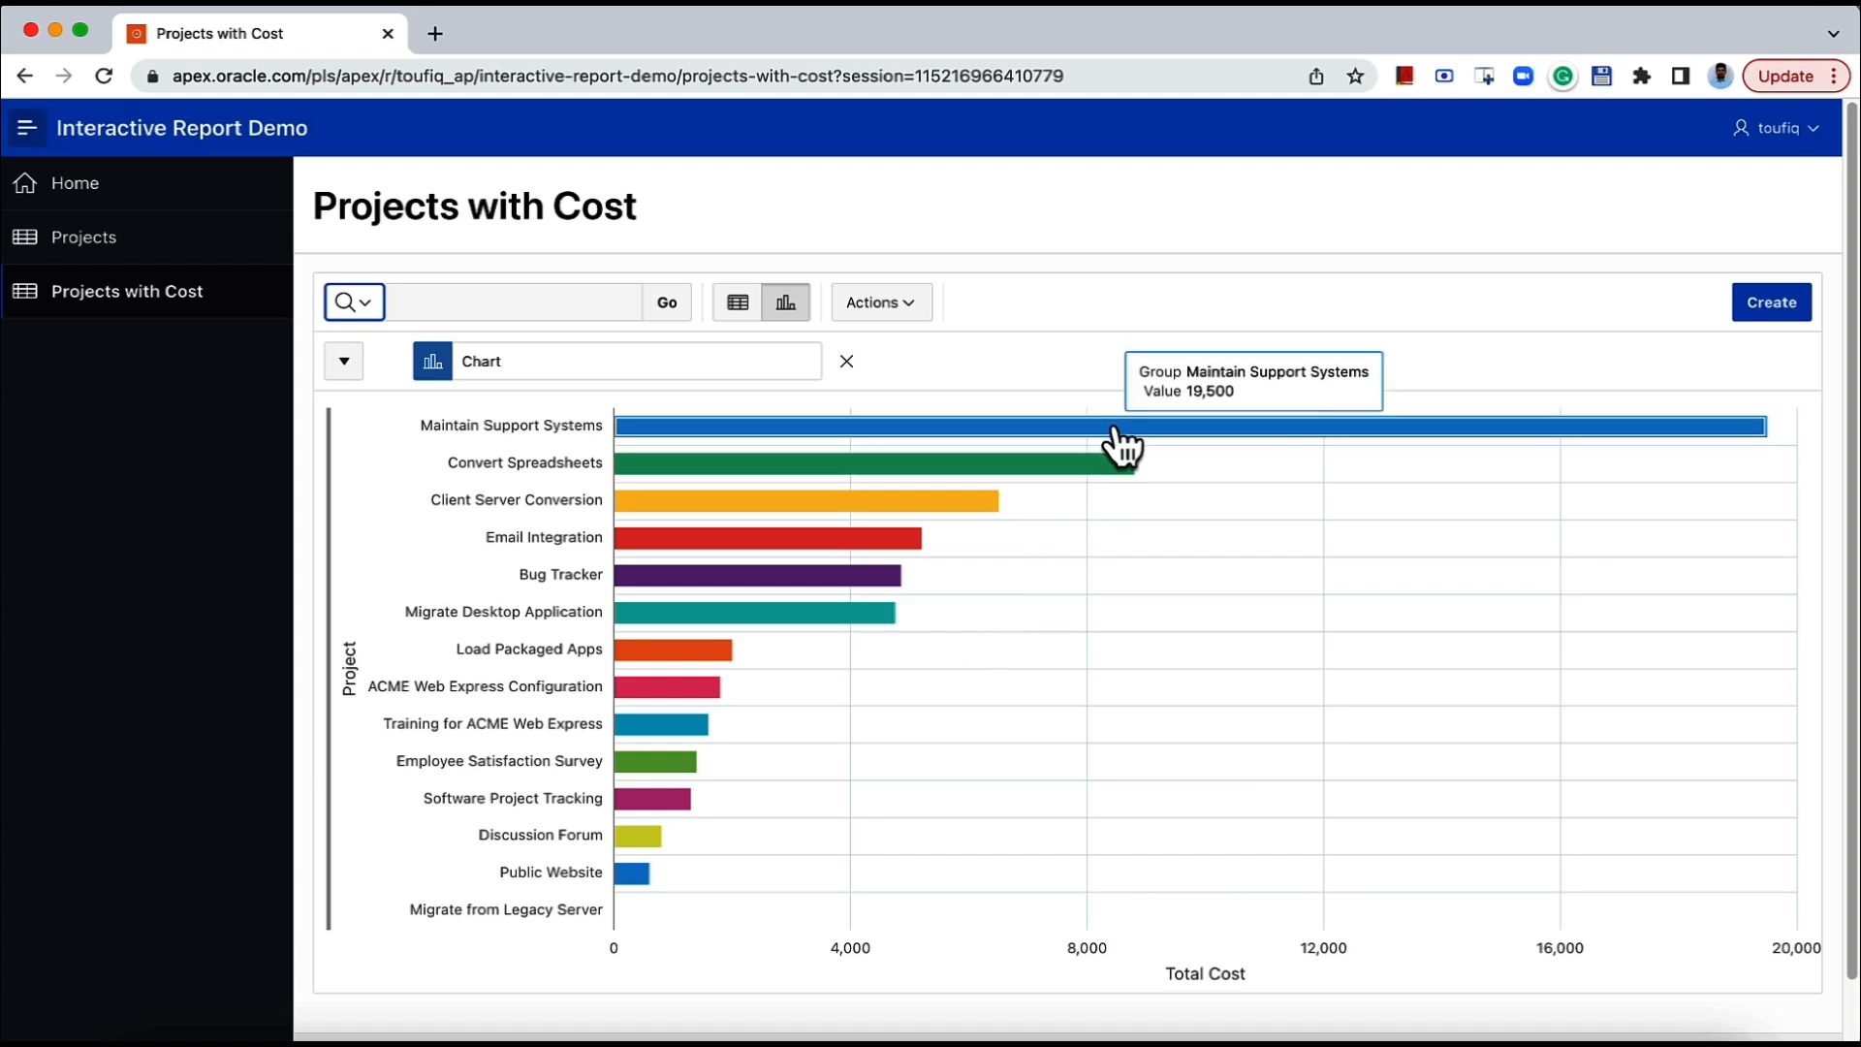
left_click(744, 304)
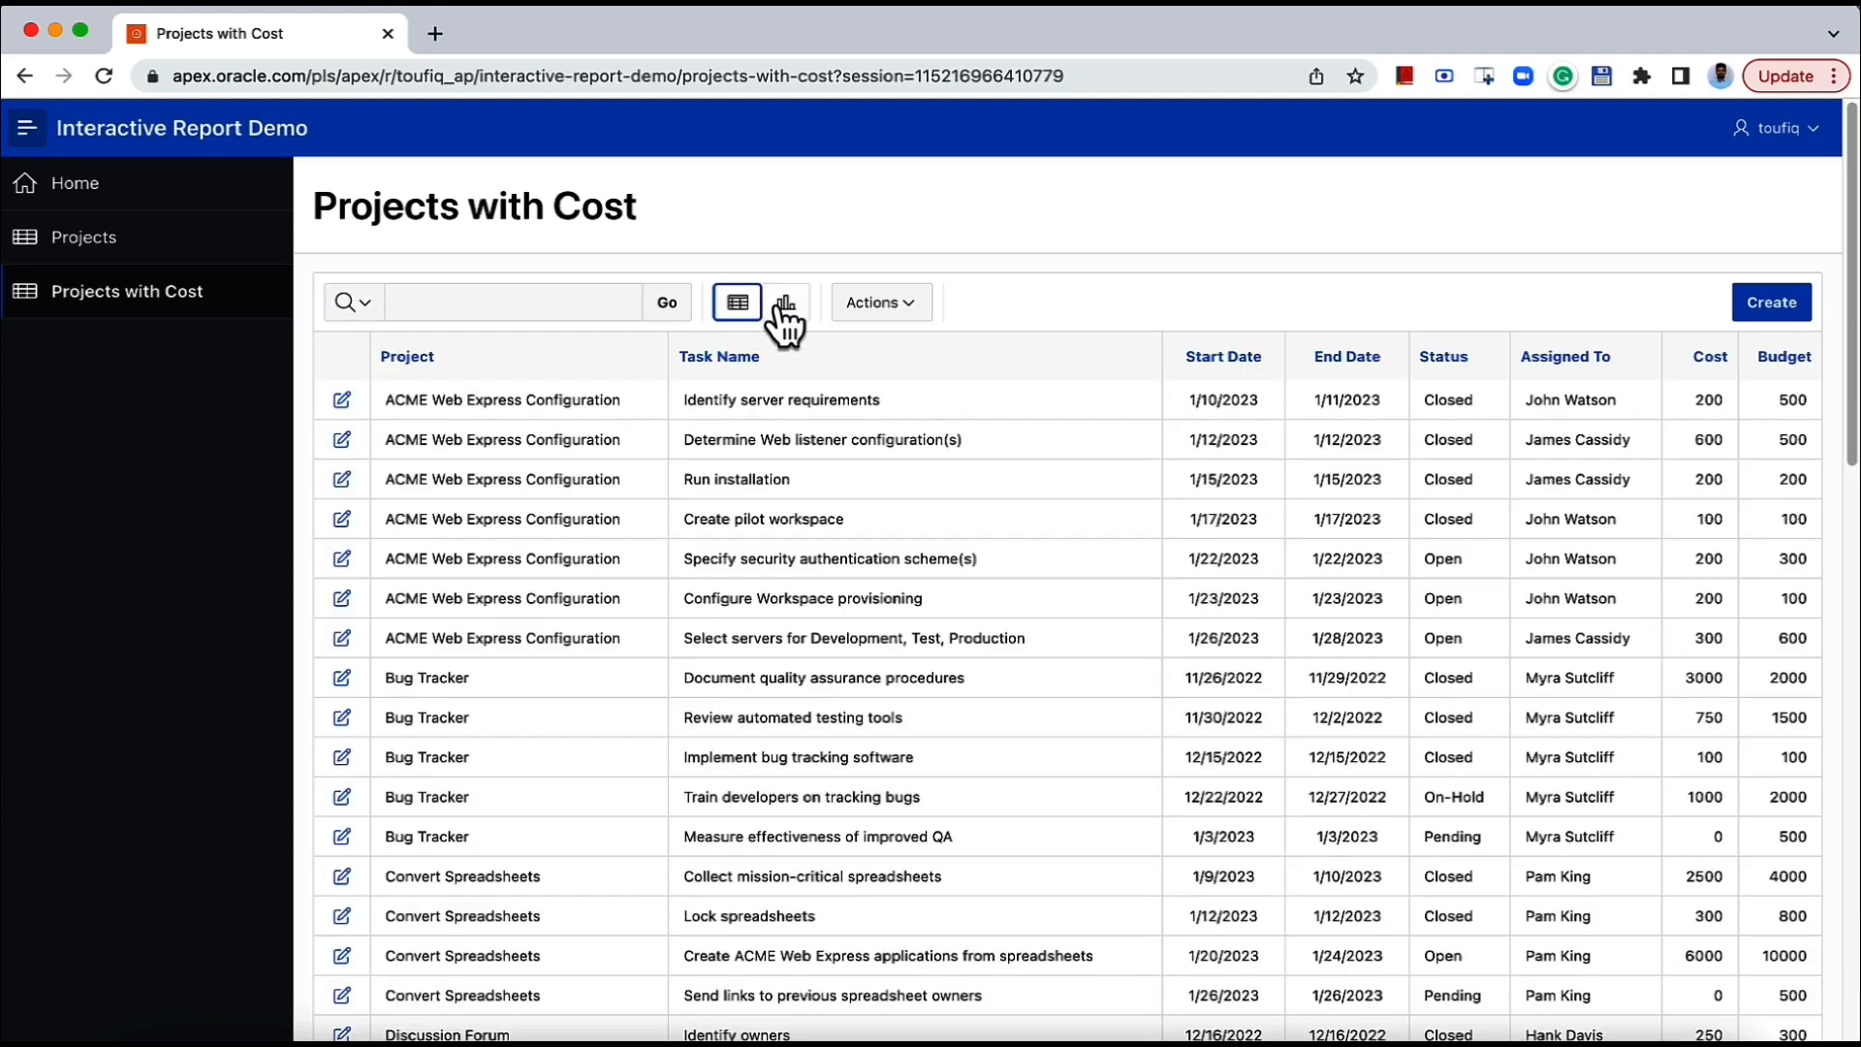
left_click(783, 305)
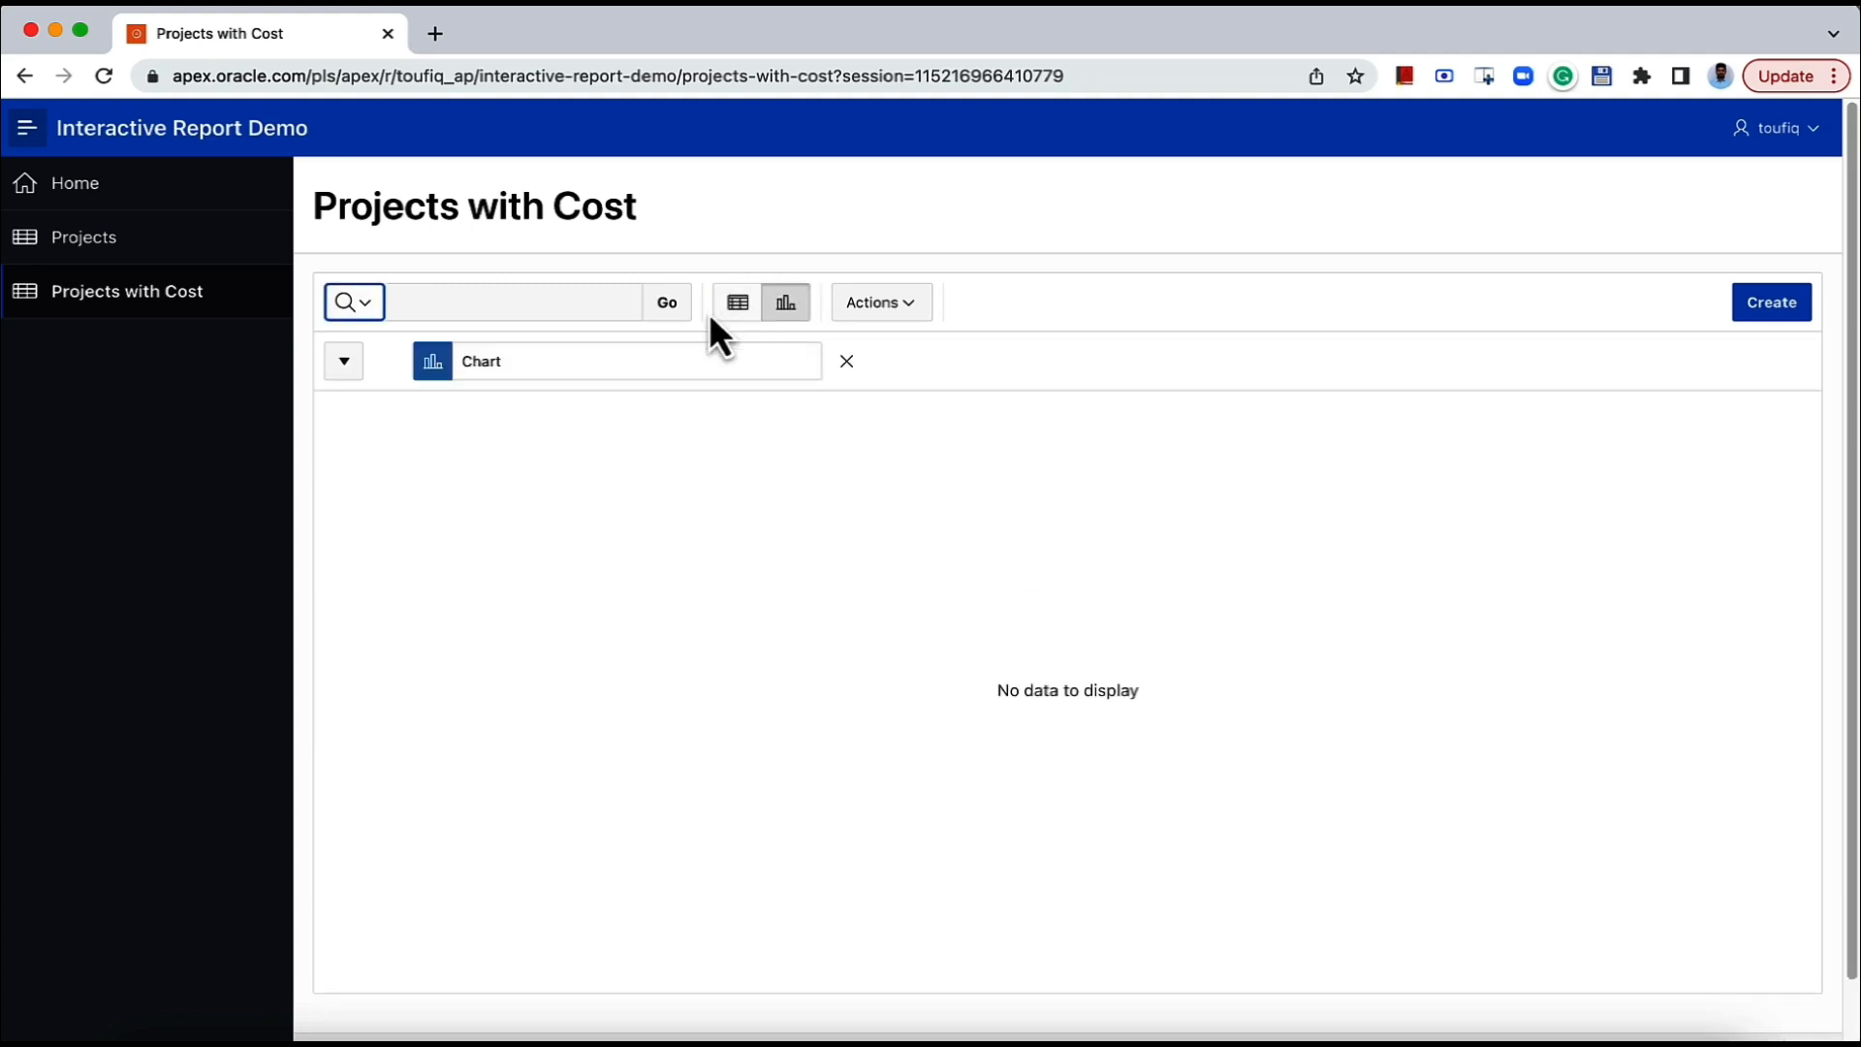
mouse_move(831, 427)
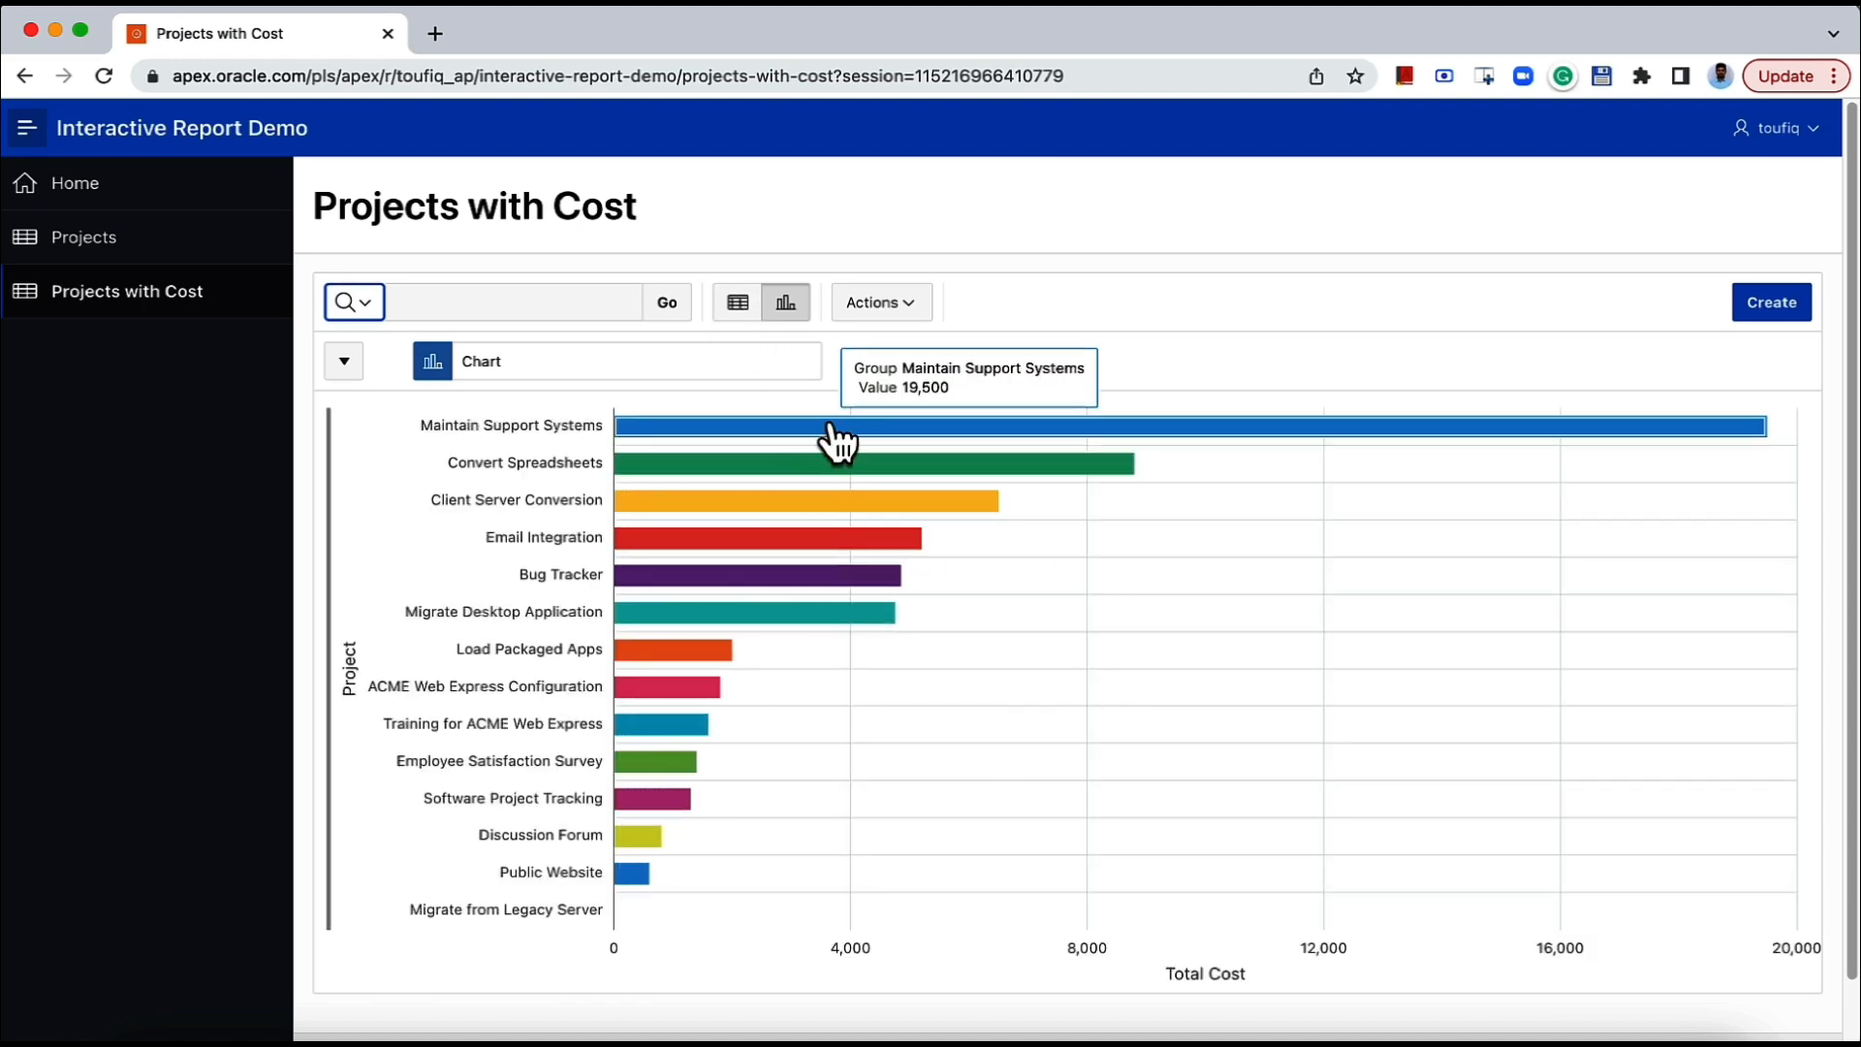
left_click(846, 364)
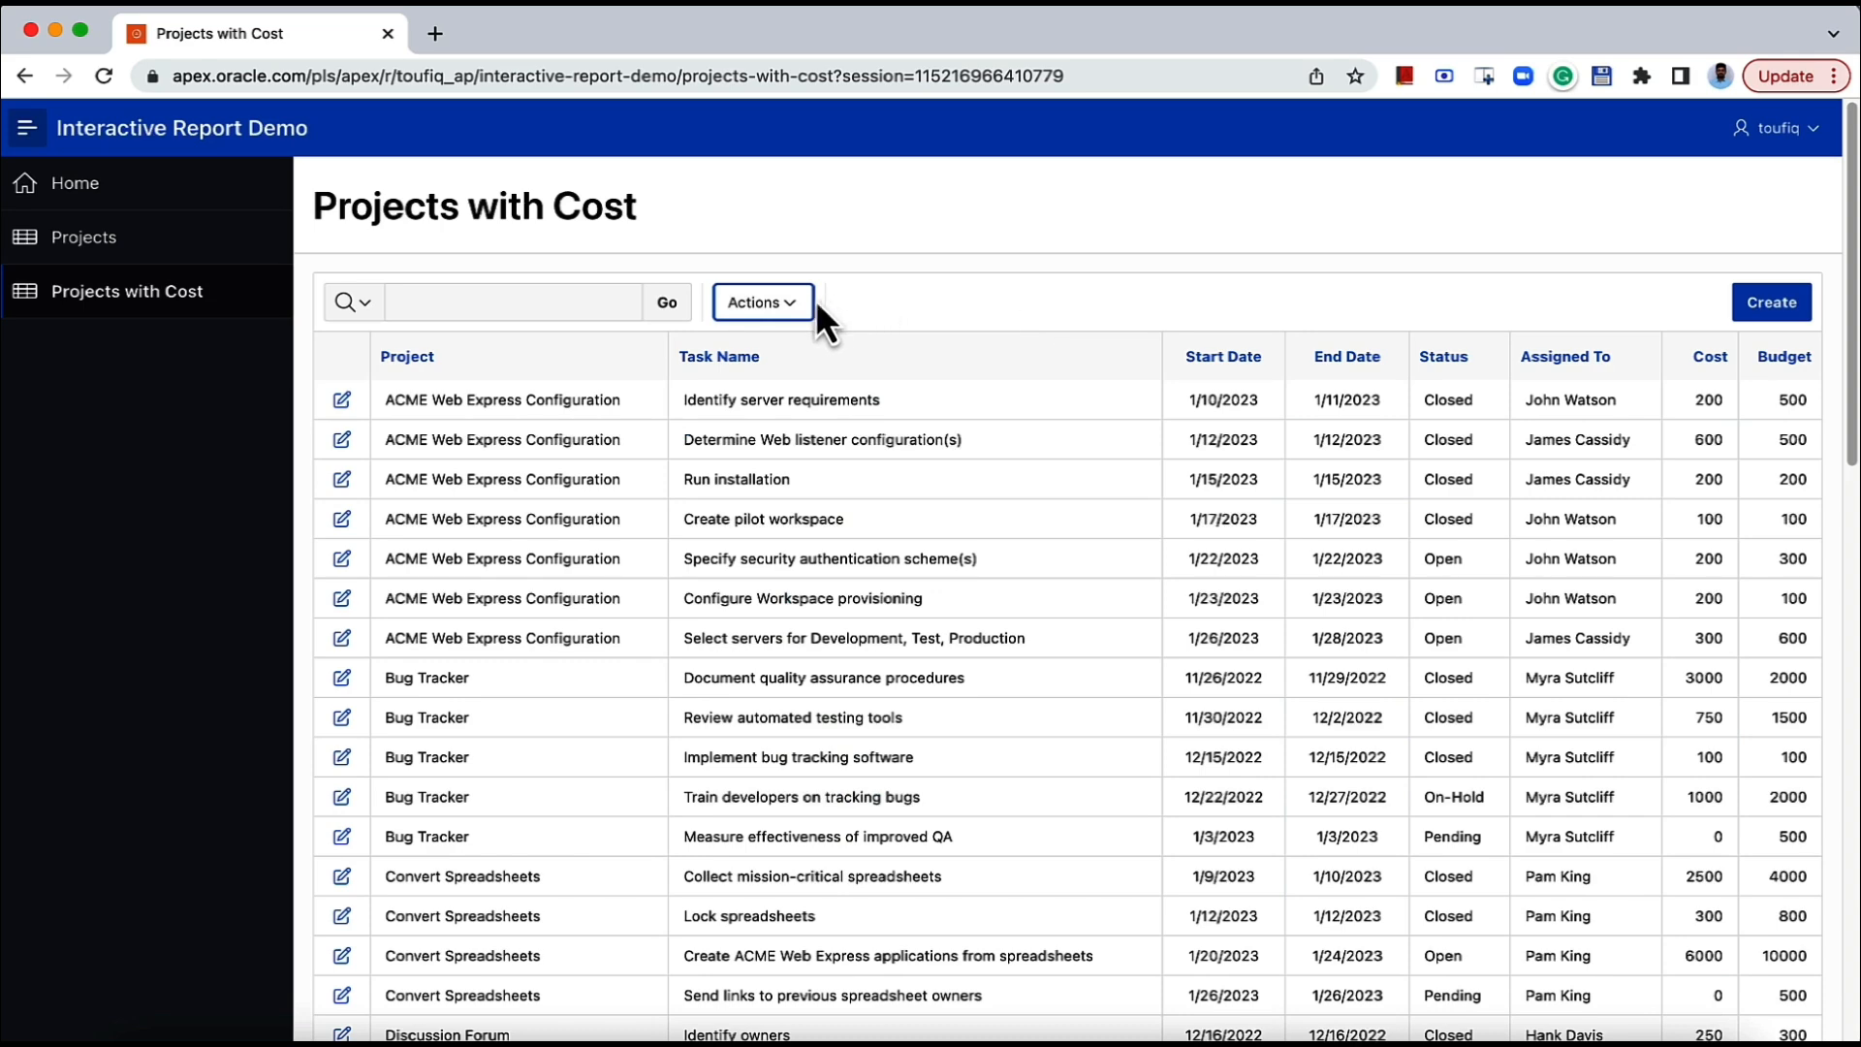
Start a Group By for the report with Project as the group by column.
left_click(812, 303)
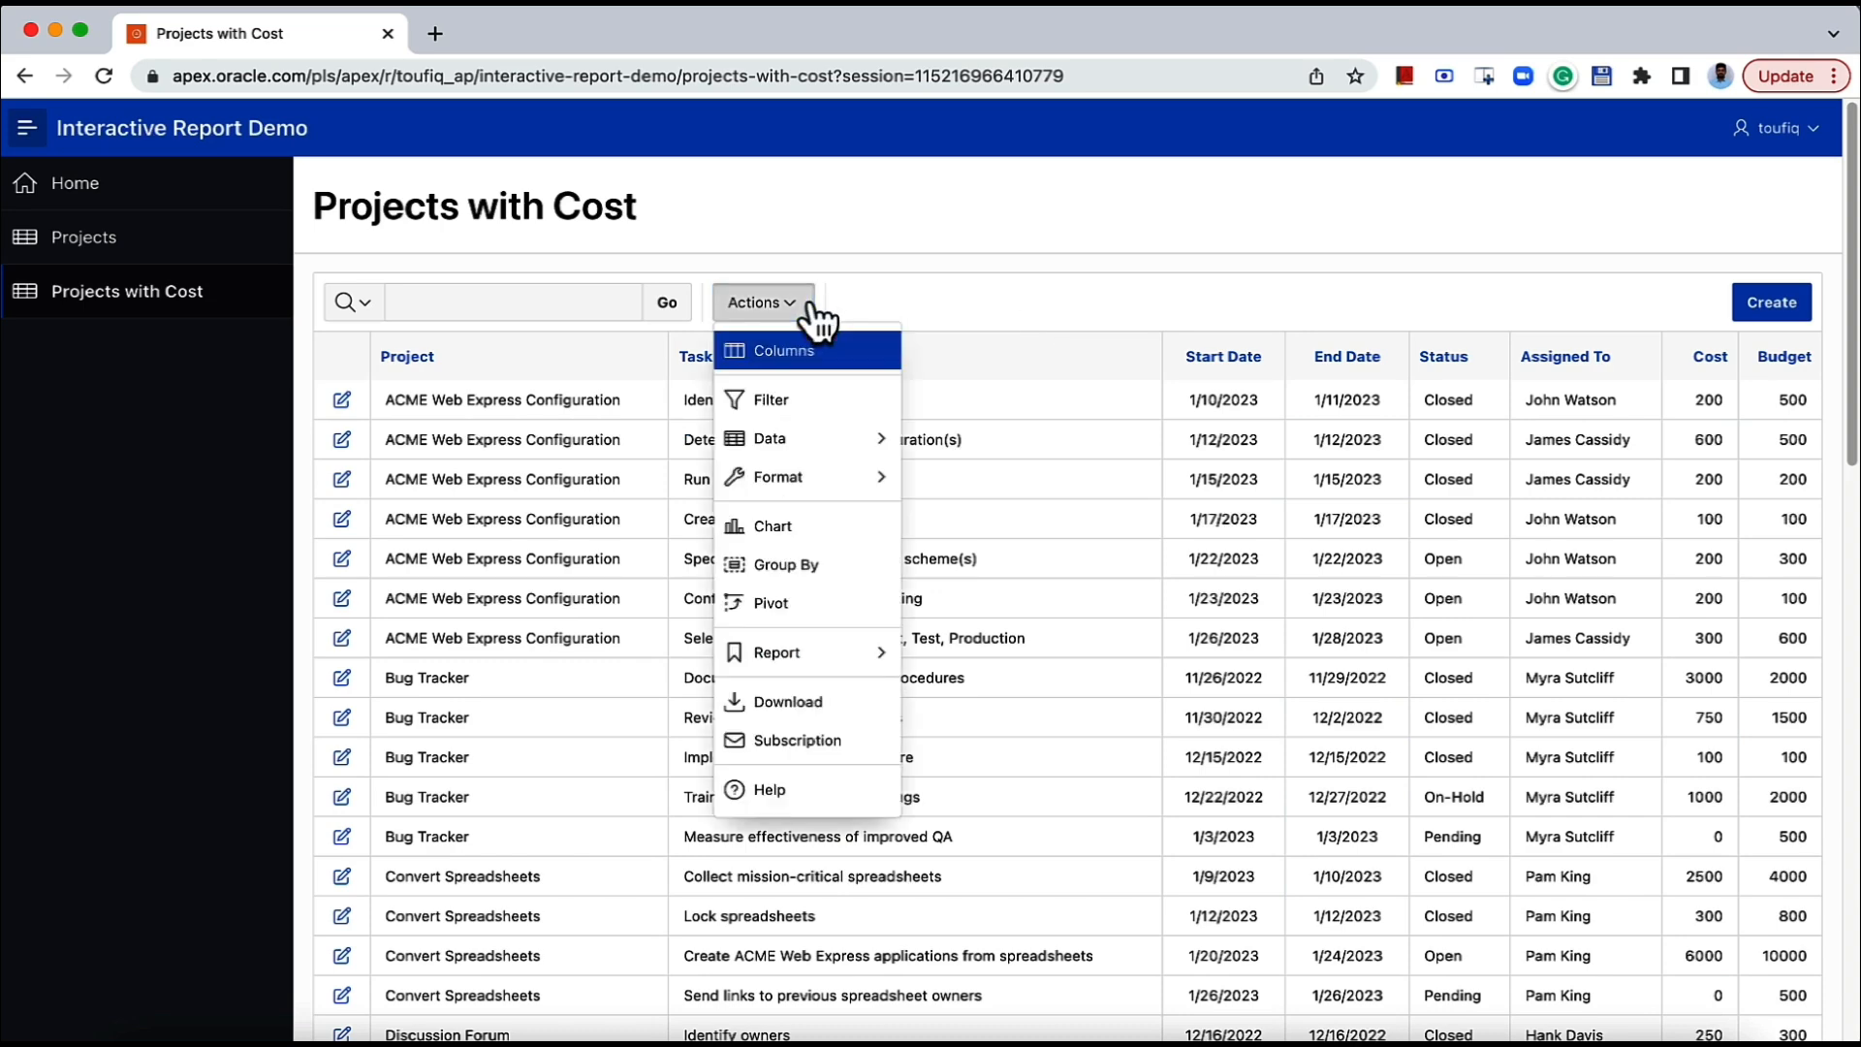
left_click(841, 562)
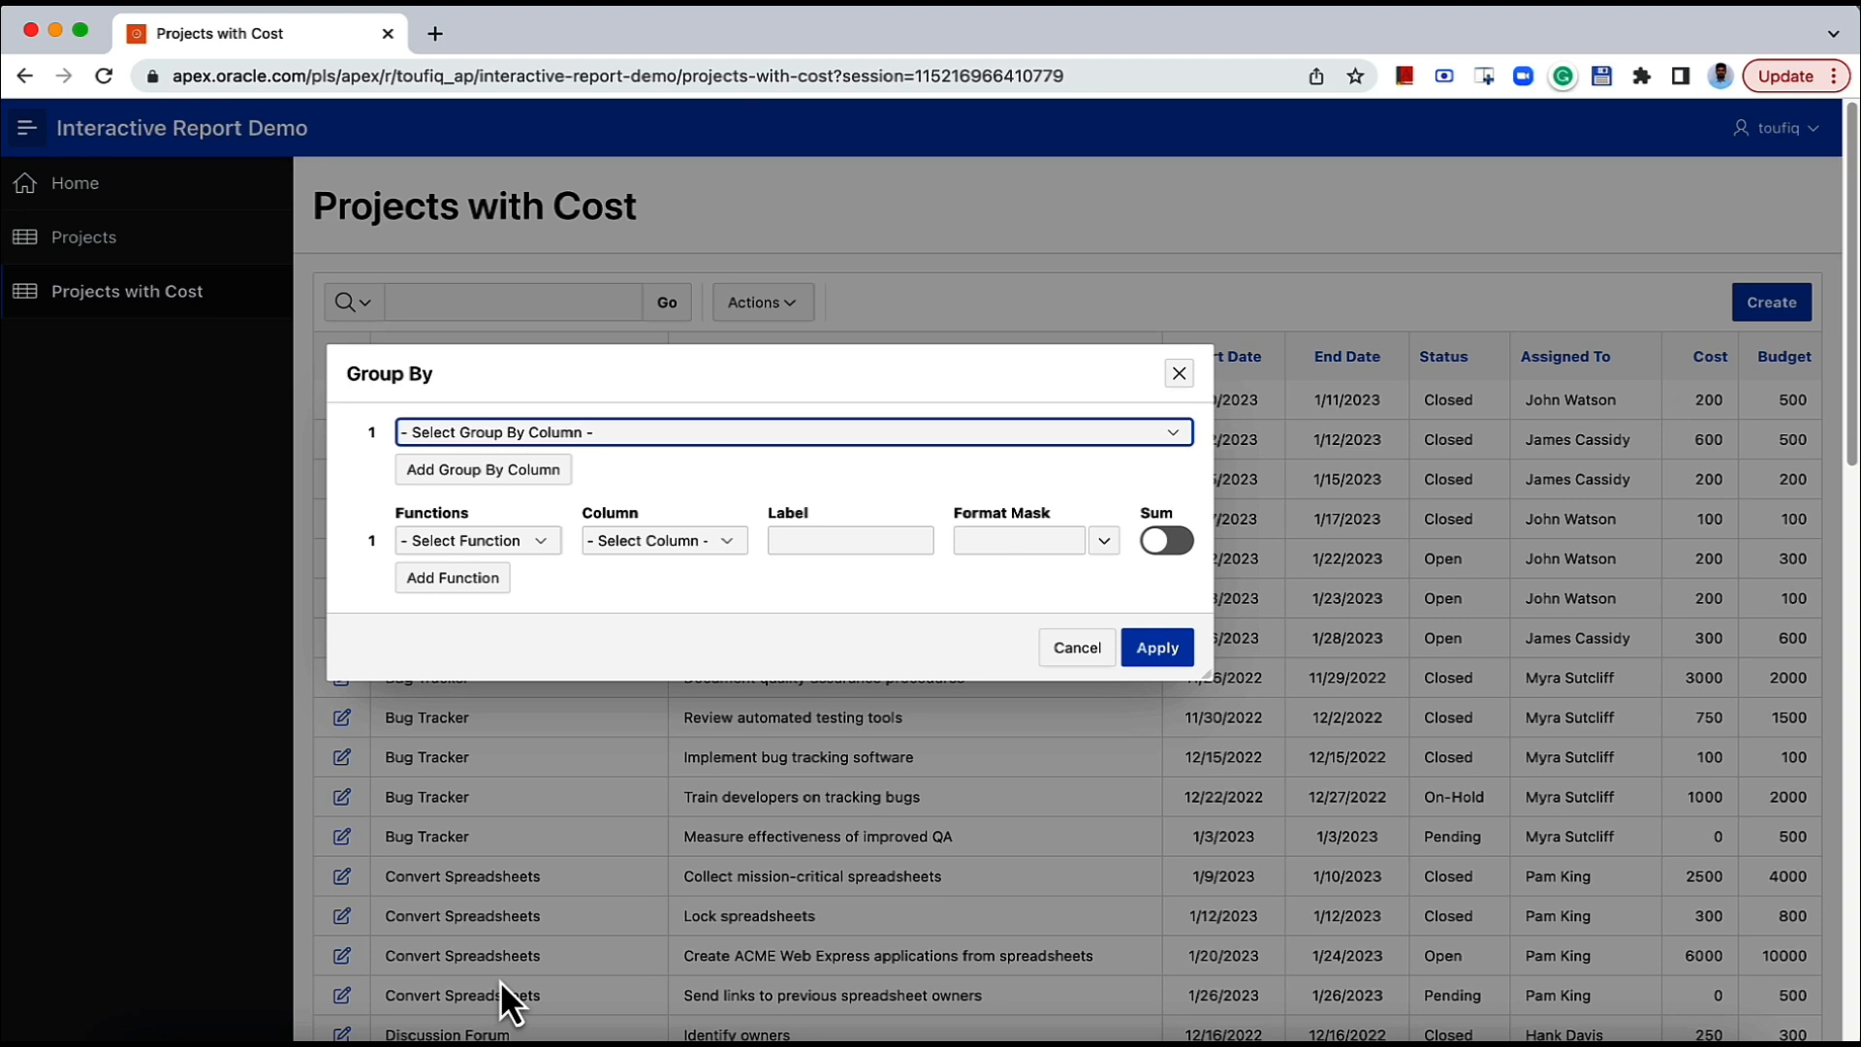
left_click(549, 548)
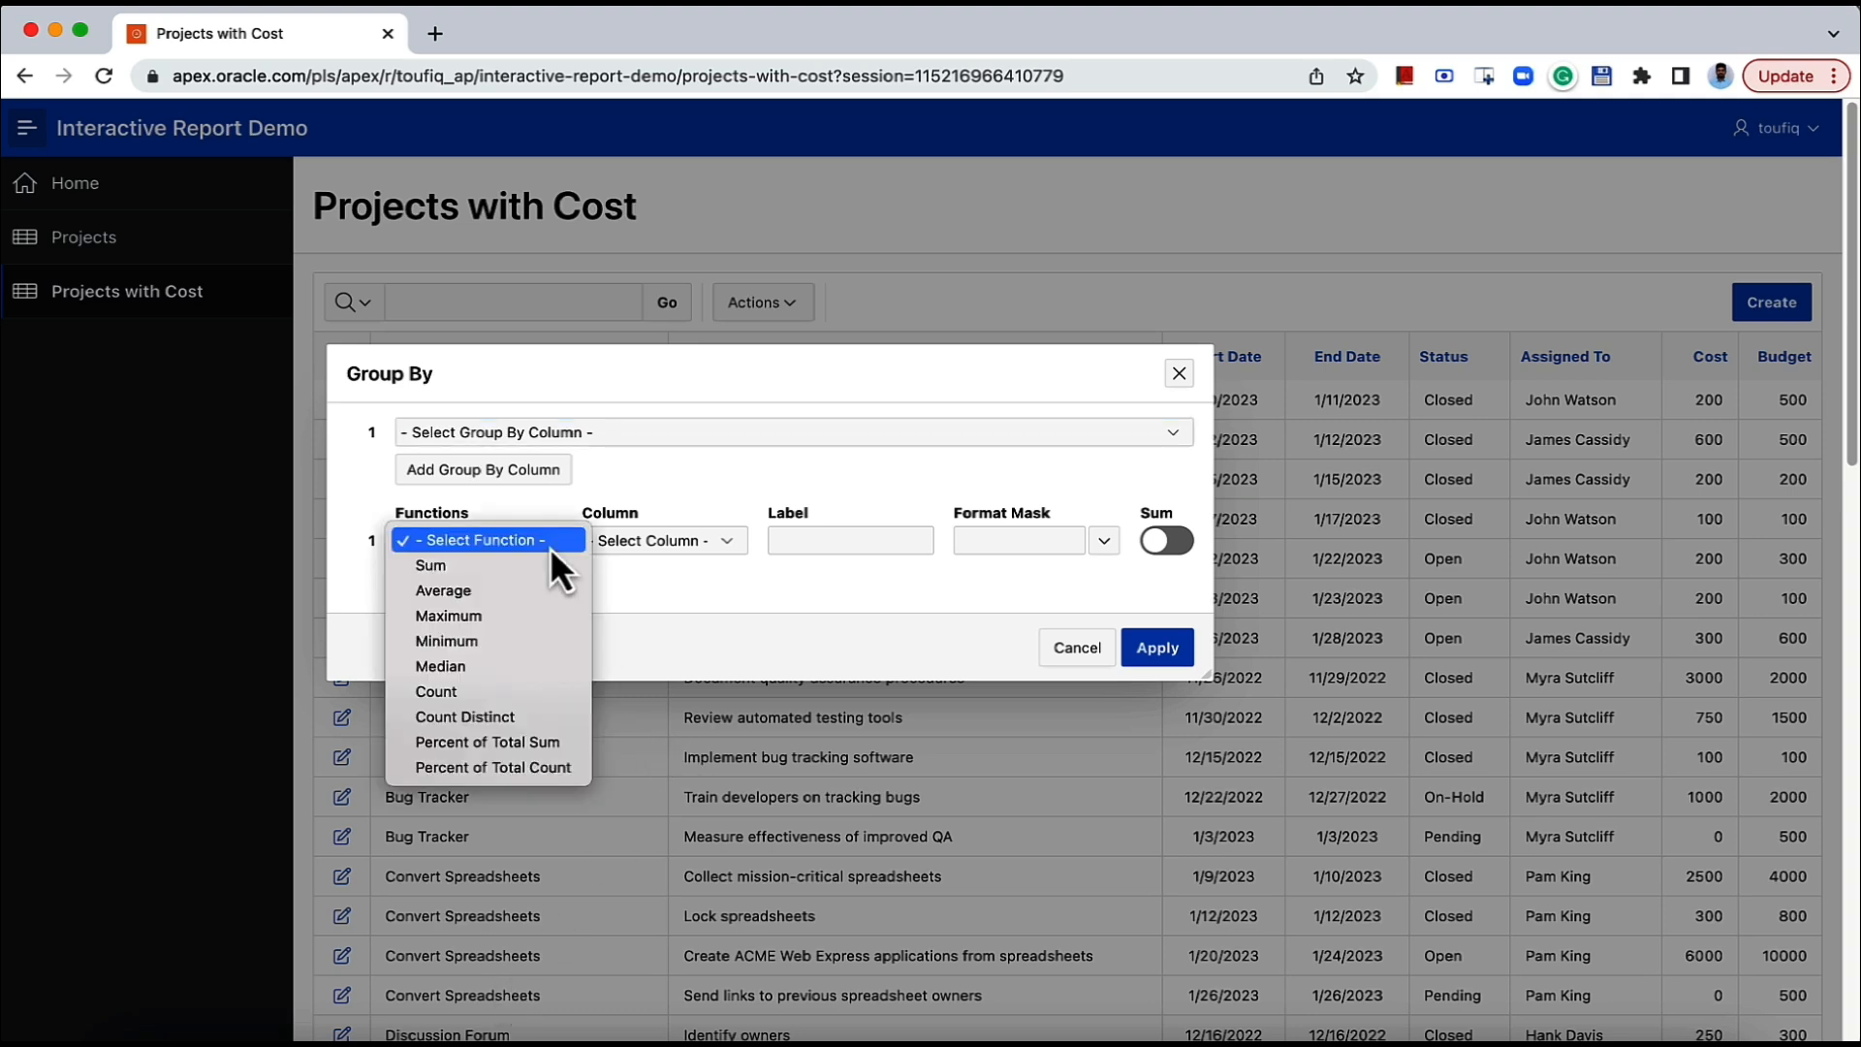
left_click(549, 542)
left_click(611, 435)
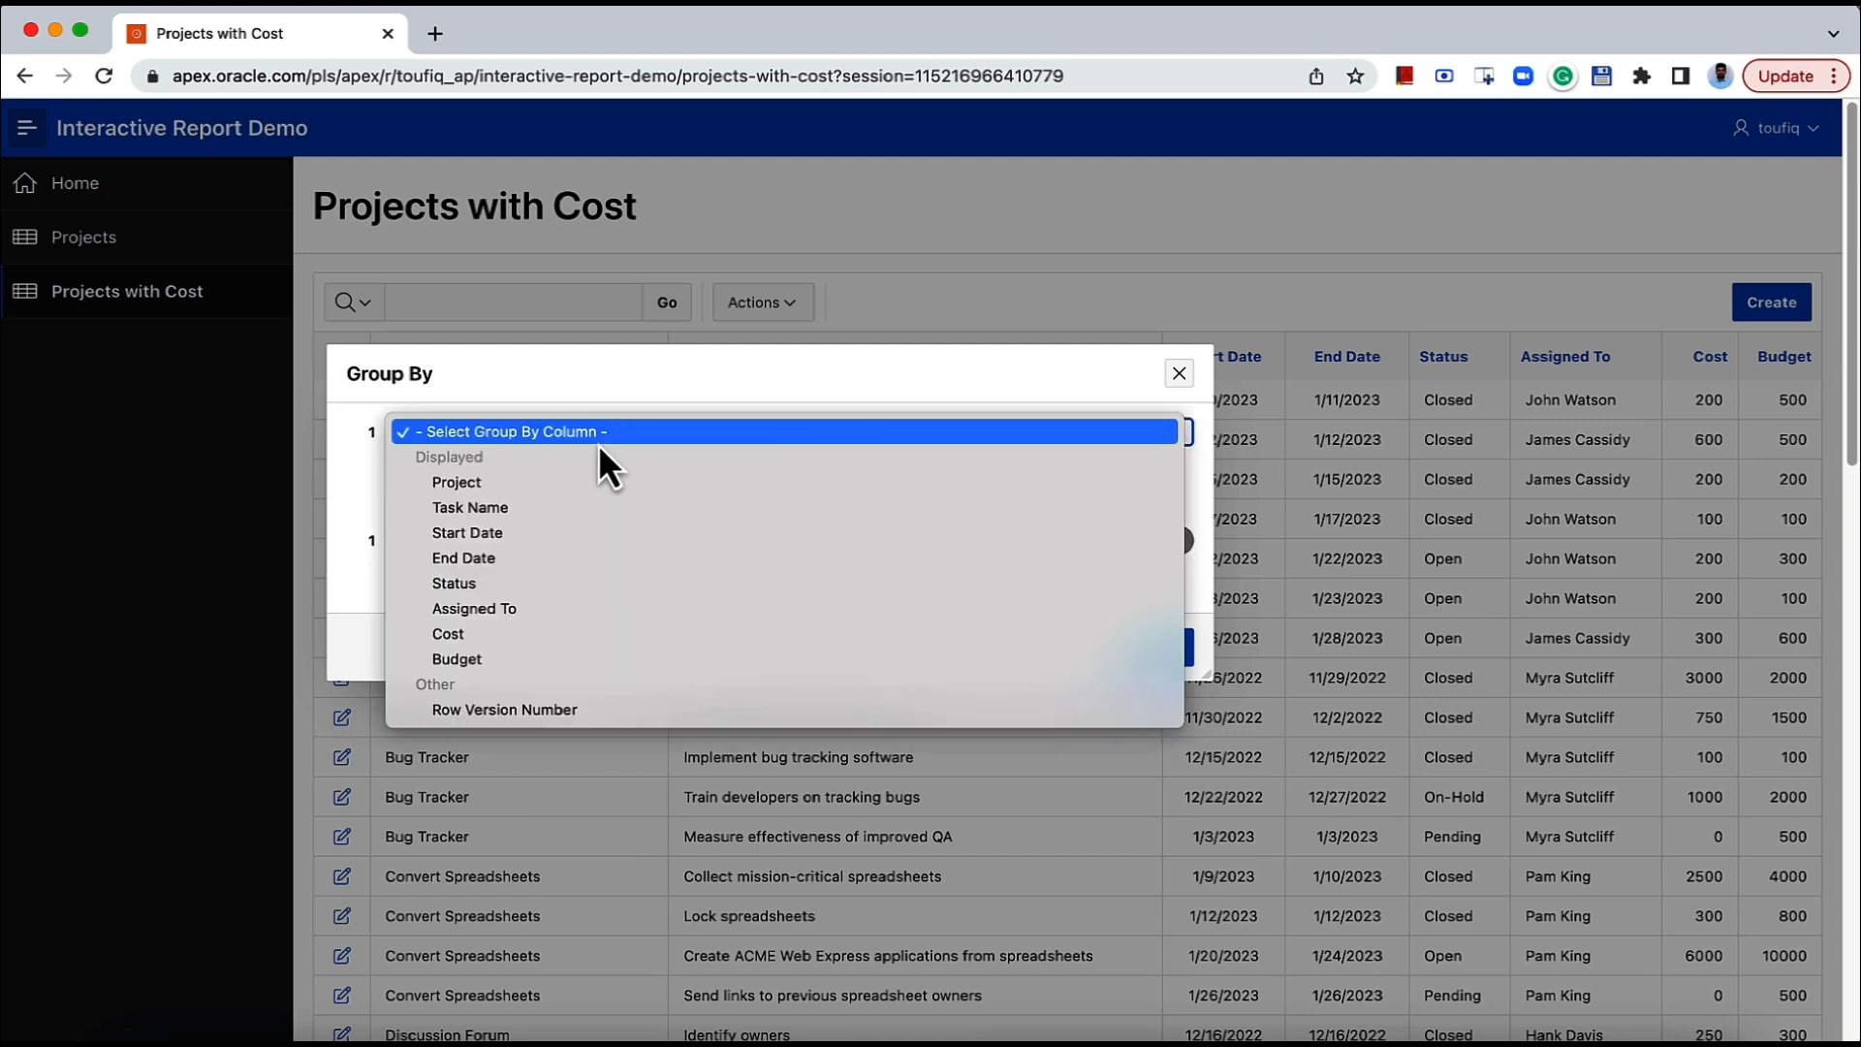
left_click(585, 480)
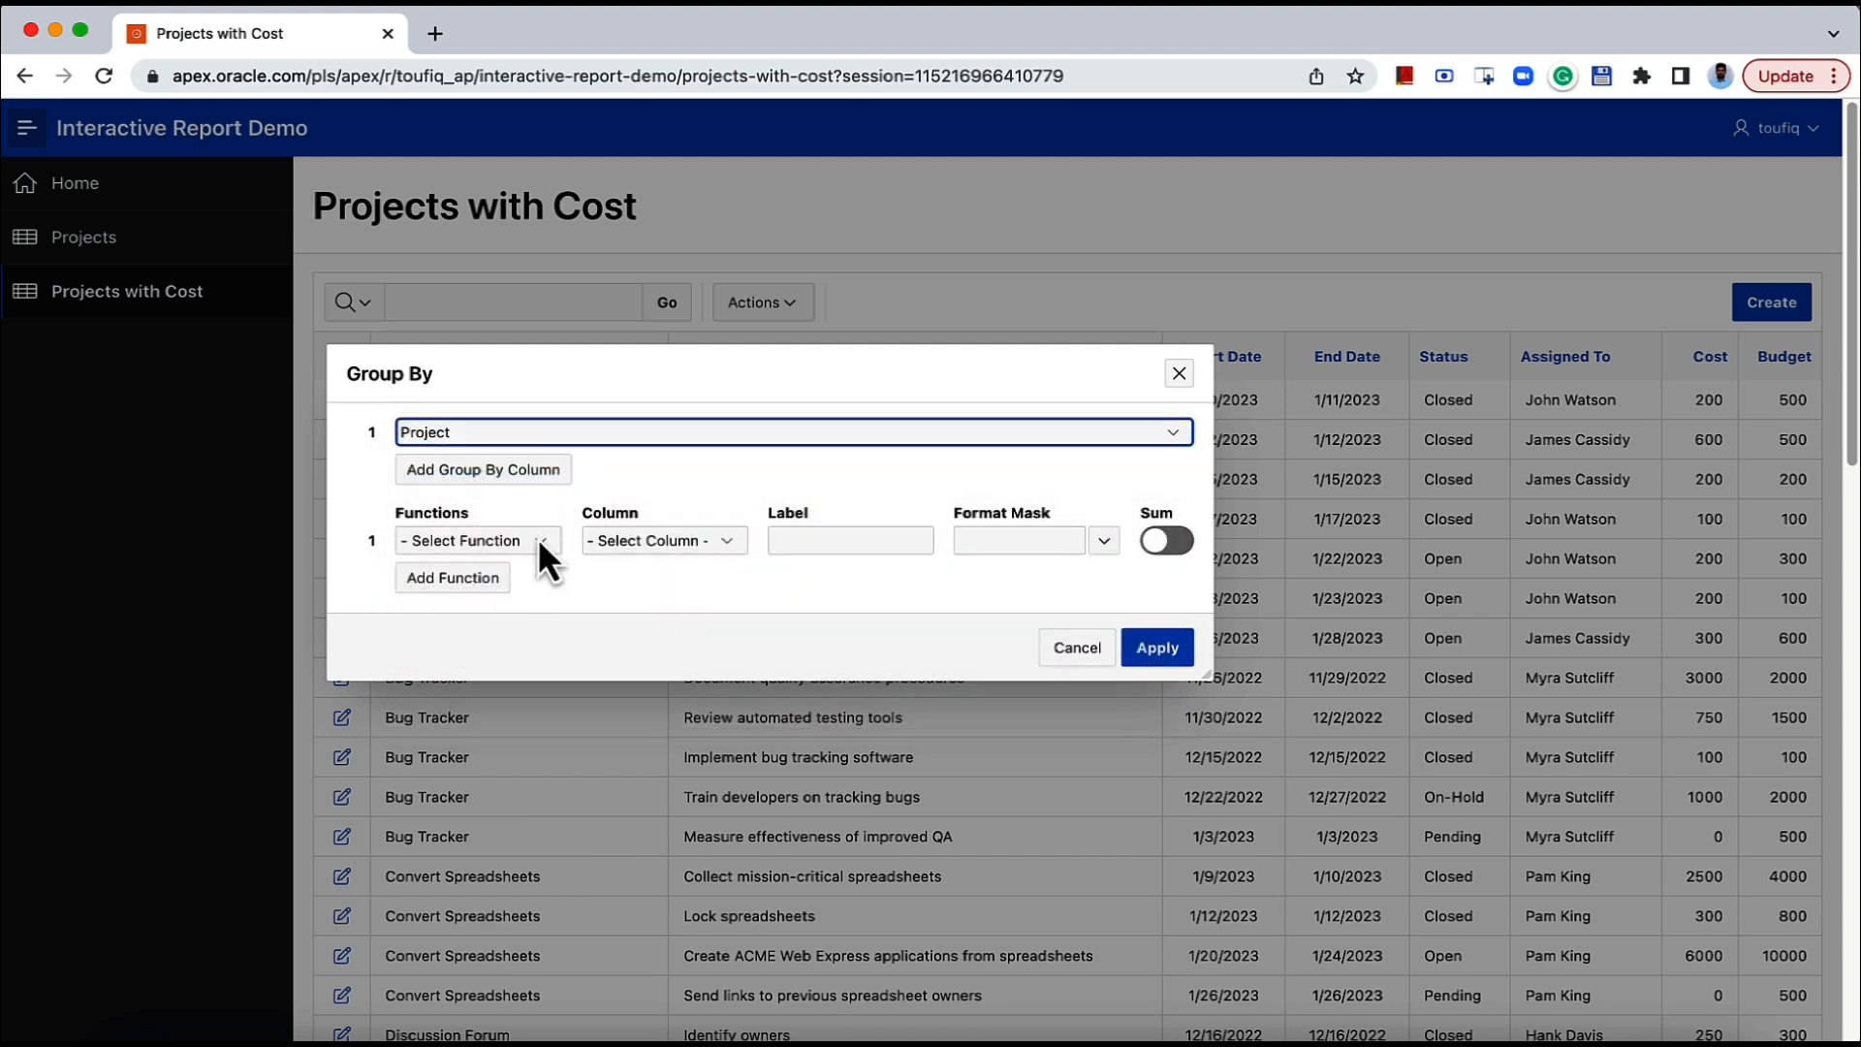
Define the Group By function as the Sum of the Cost column, labelled "Total Cost".
left_click(538, 540)
left_click(530, 560)
left_click(632, 541)
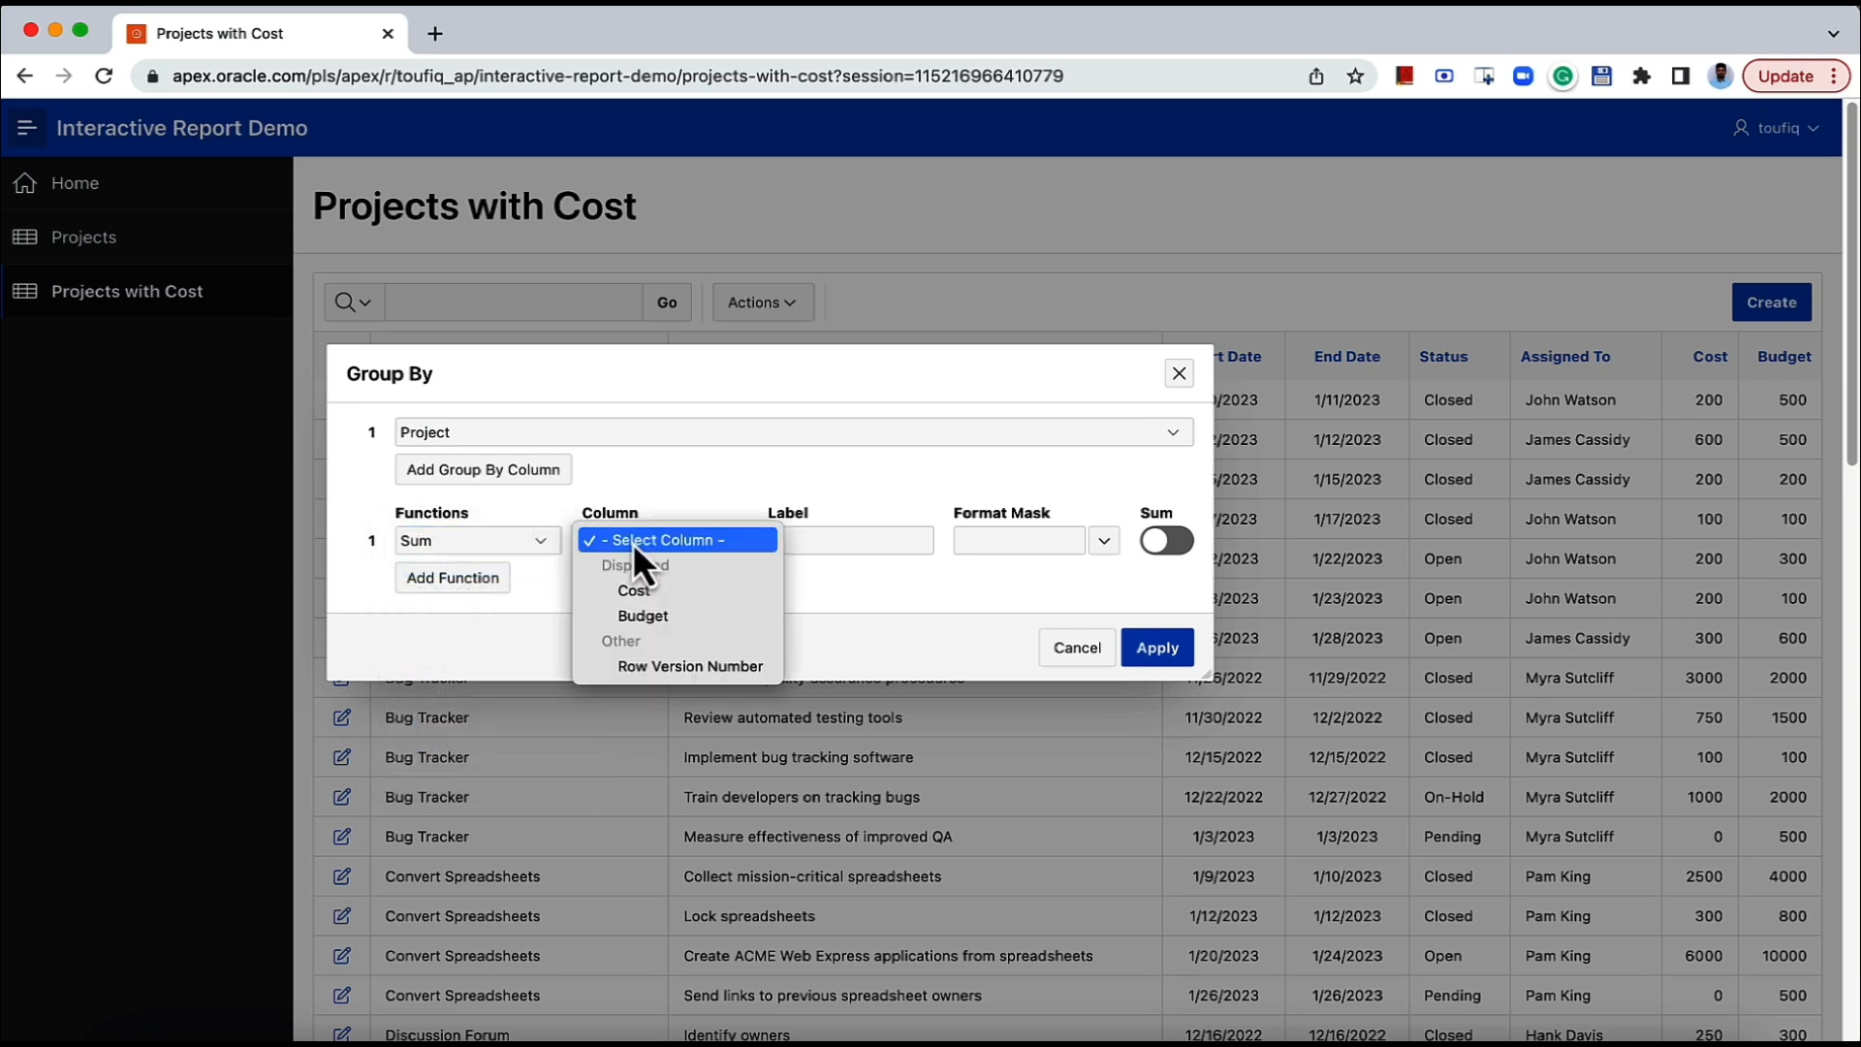
left_click(643, 590)
left_click(787, 540)
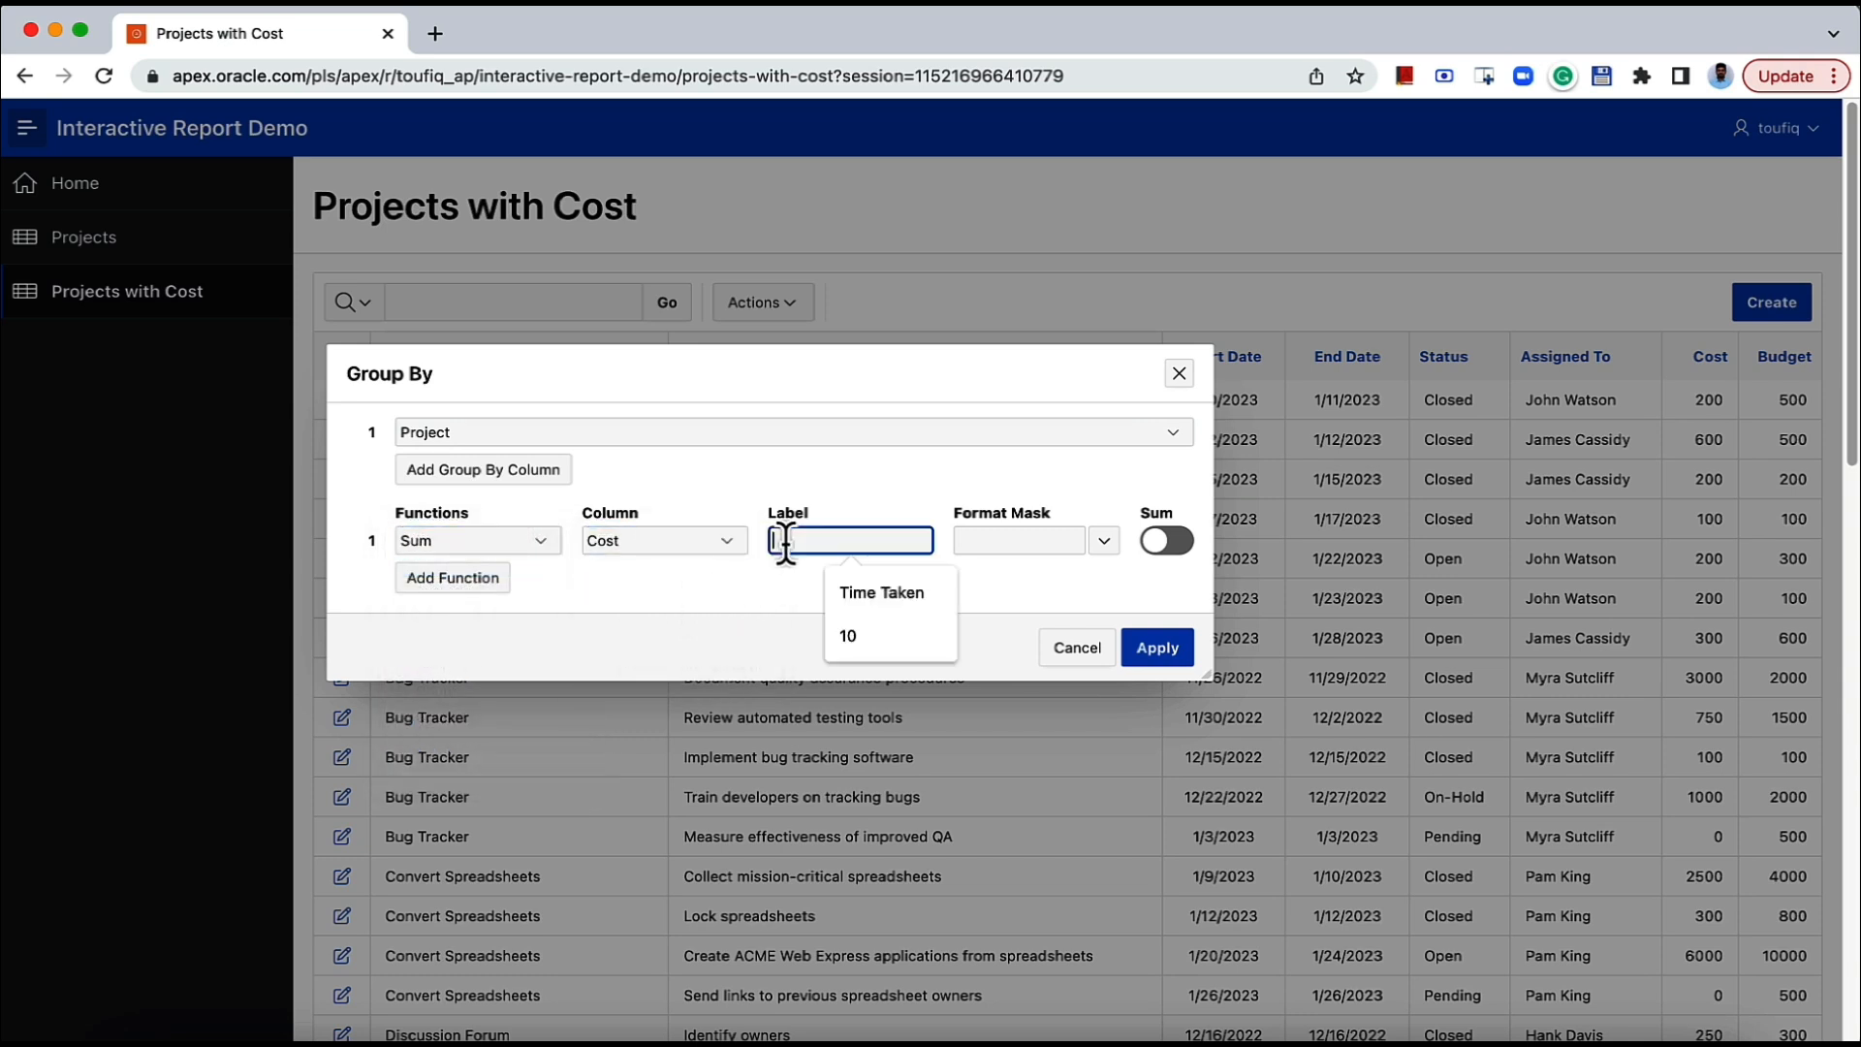
type("Total Cost")
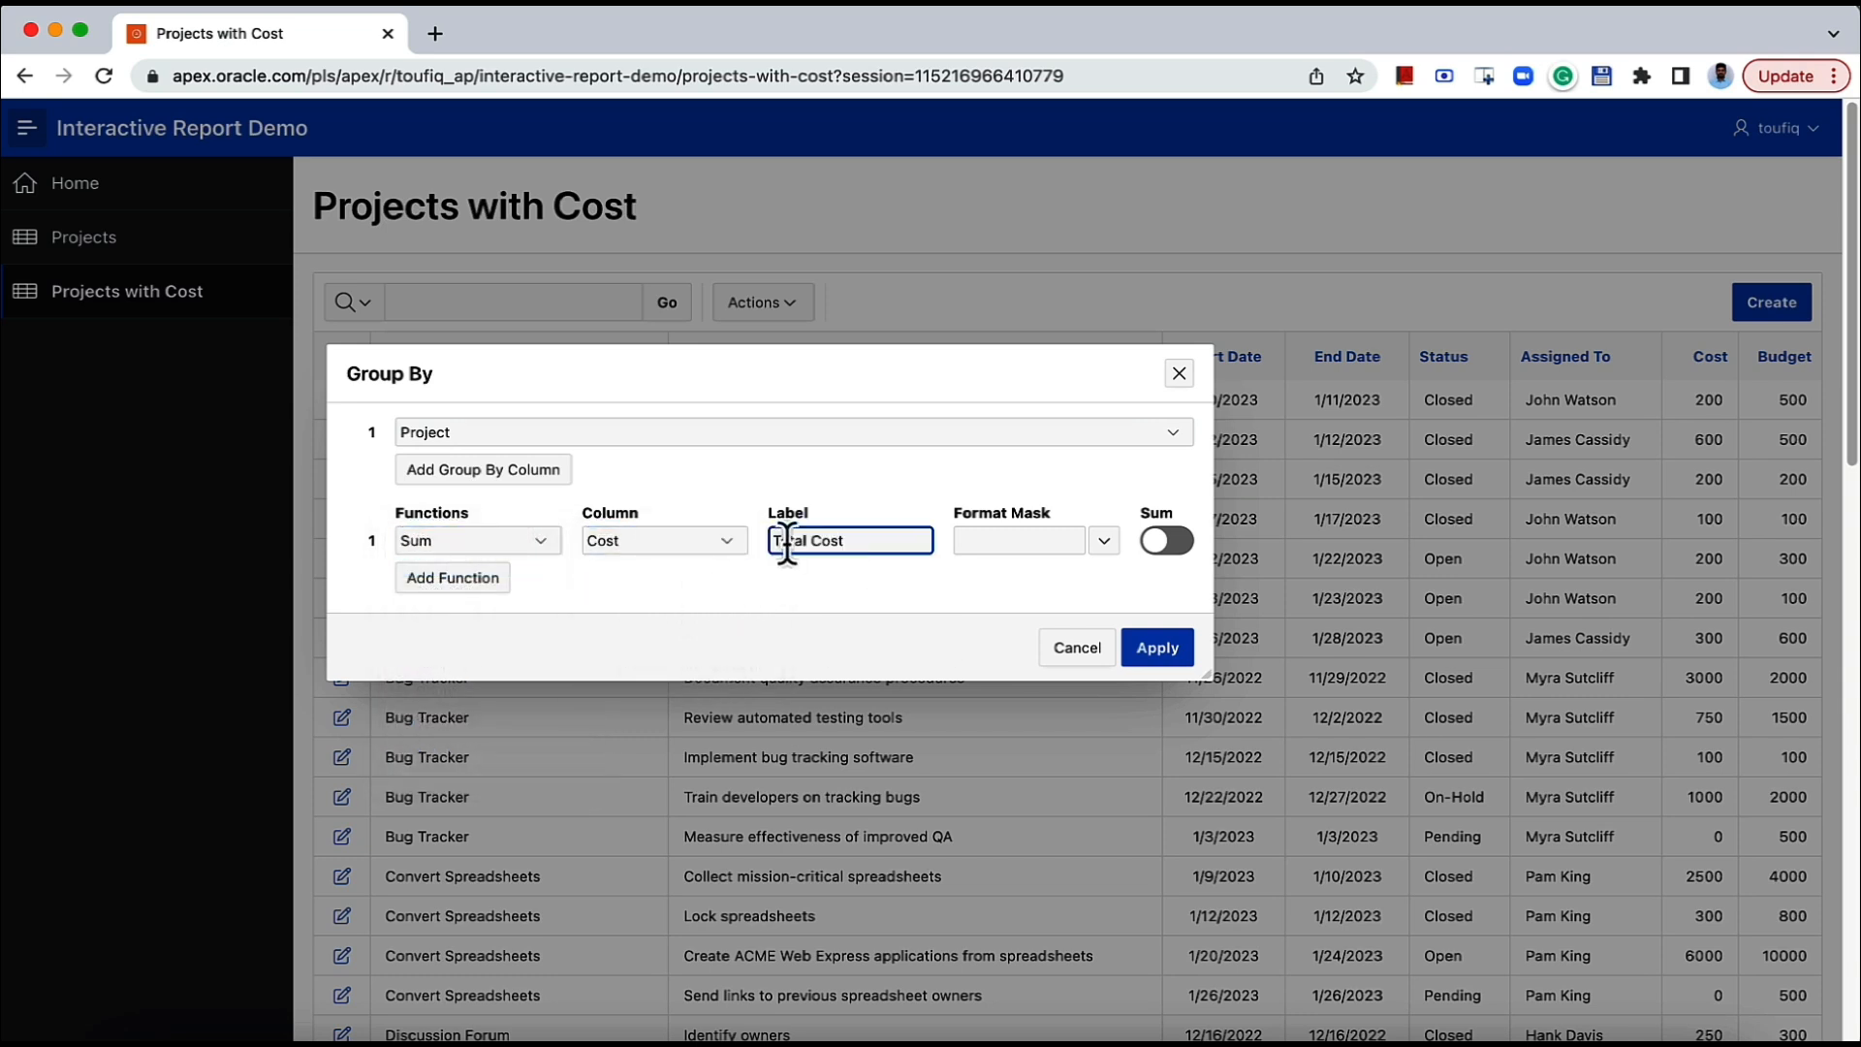
left_click(1056, 600)
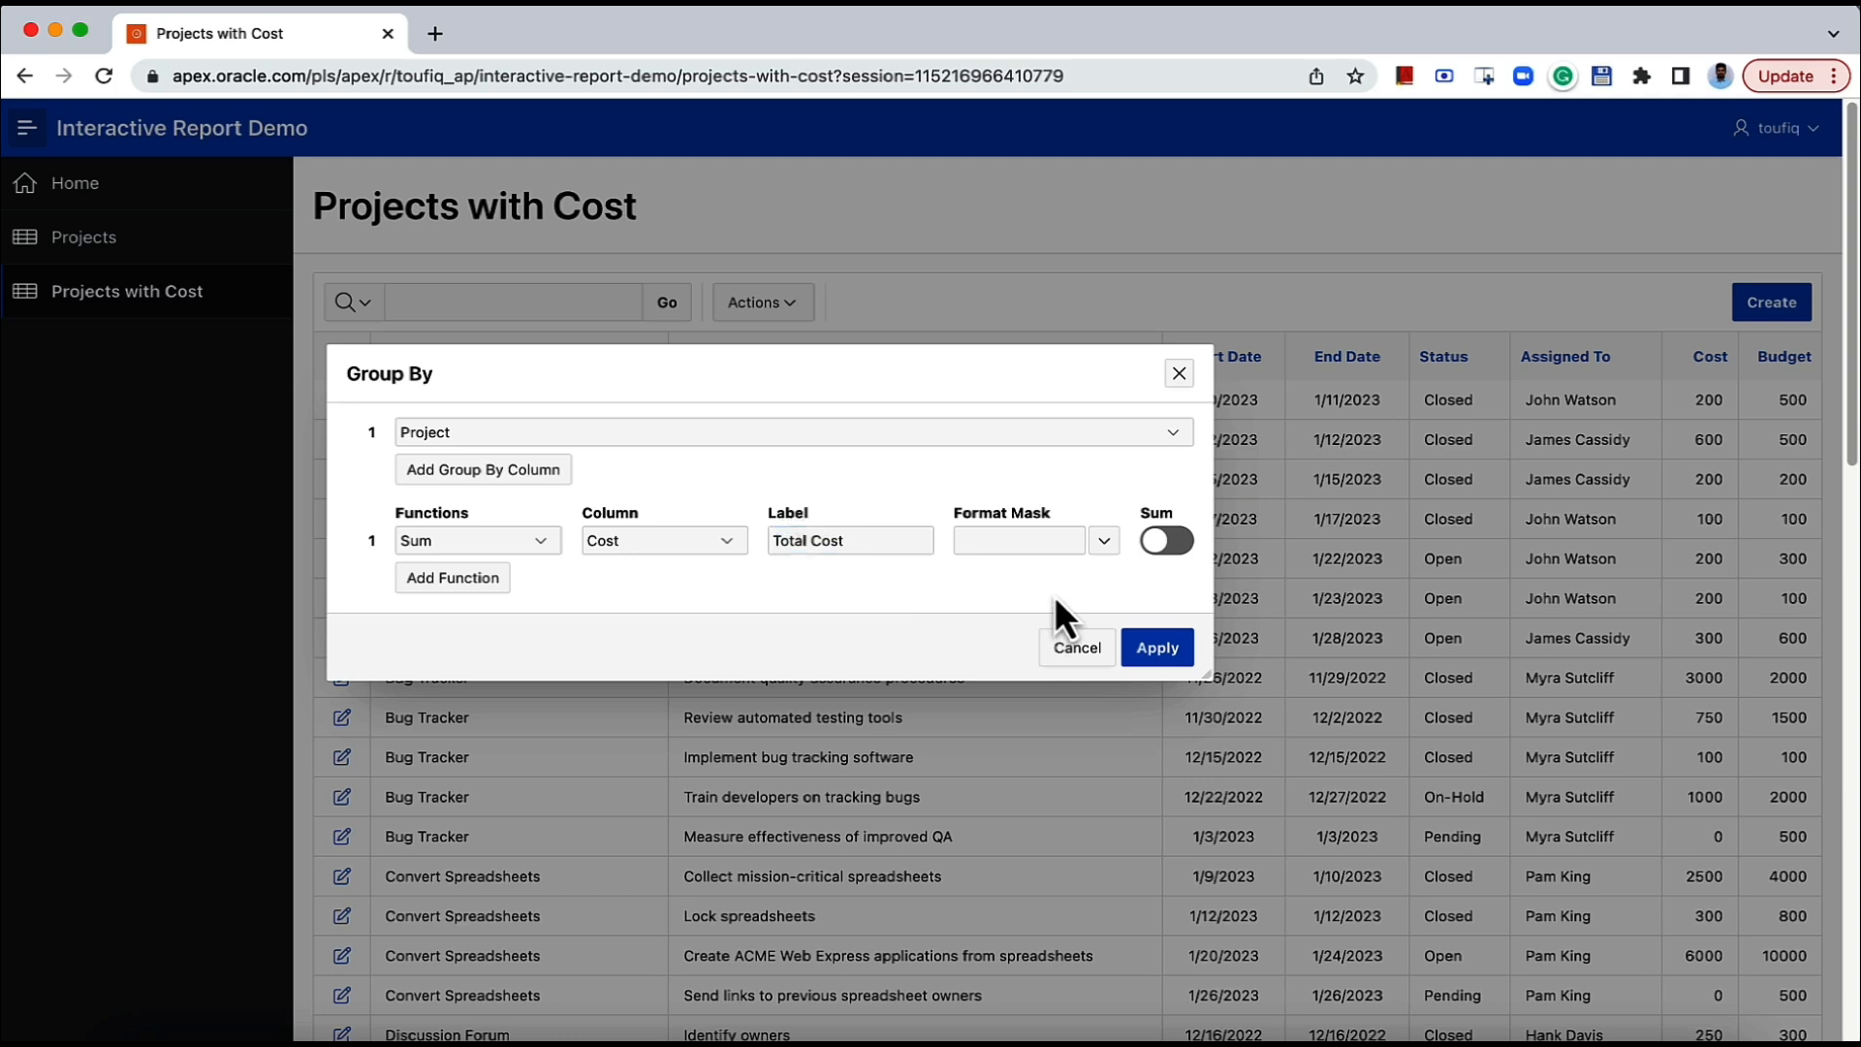
Give Total Cost the 5,234.10 format mask, enable its Sum option, and apply the Group By.
left_click(1102, 546)
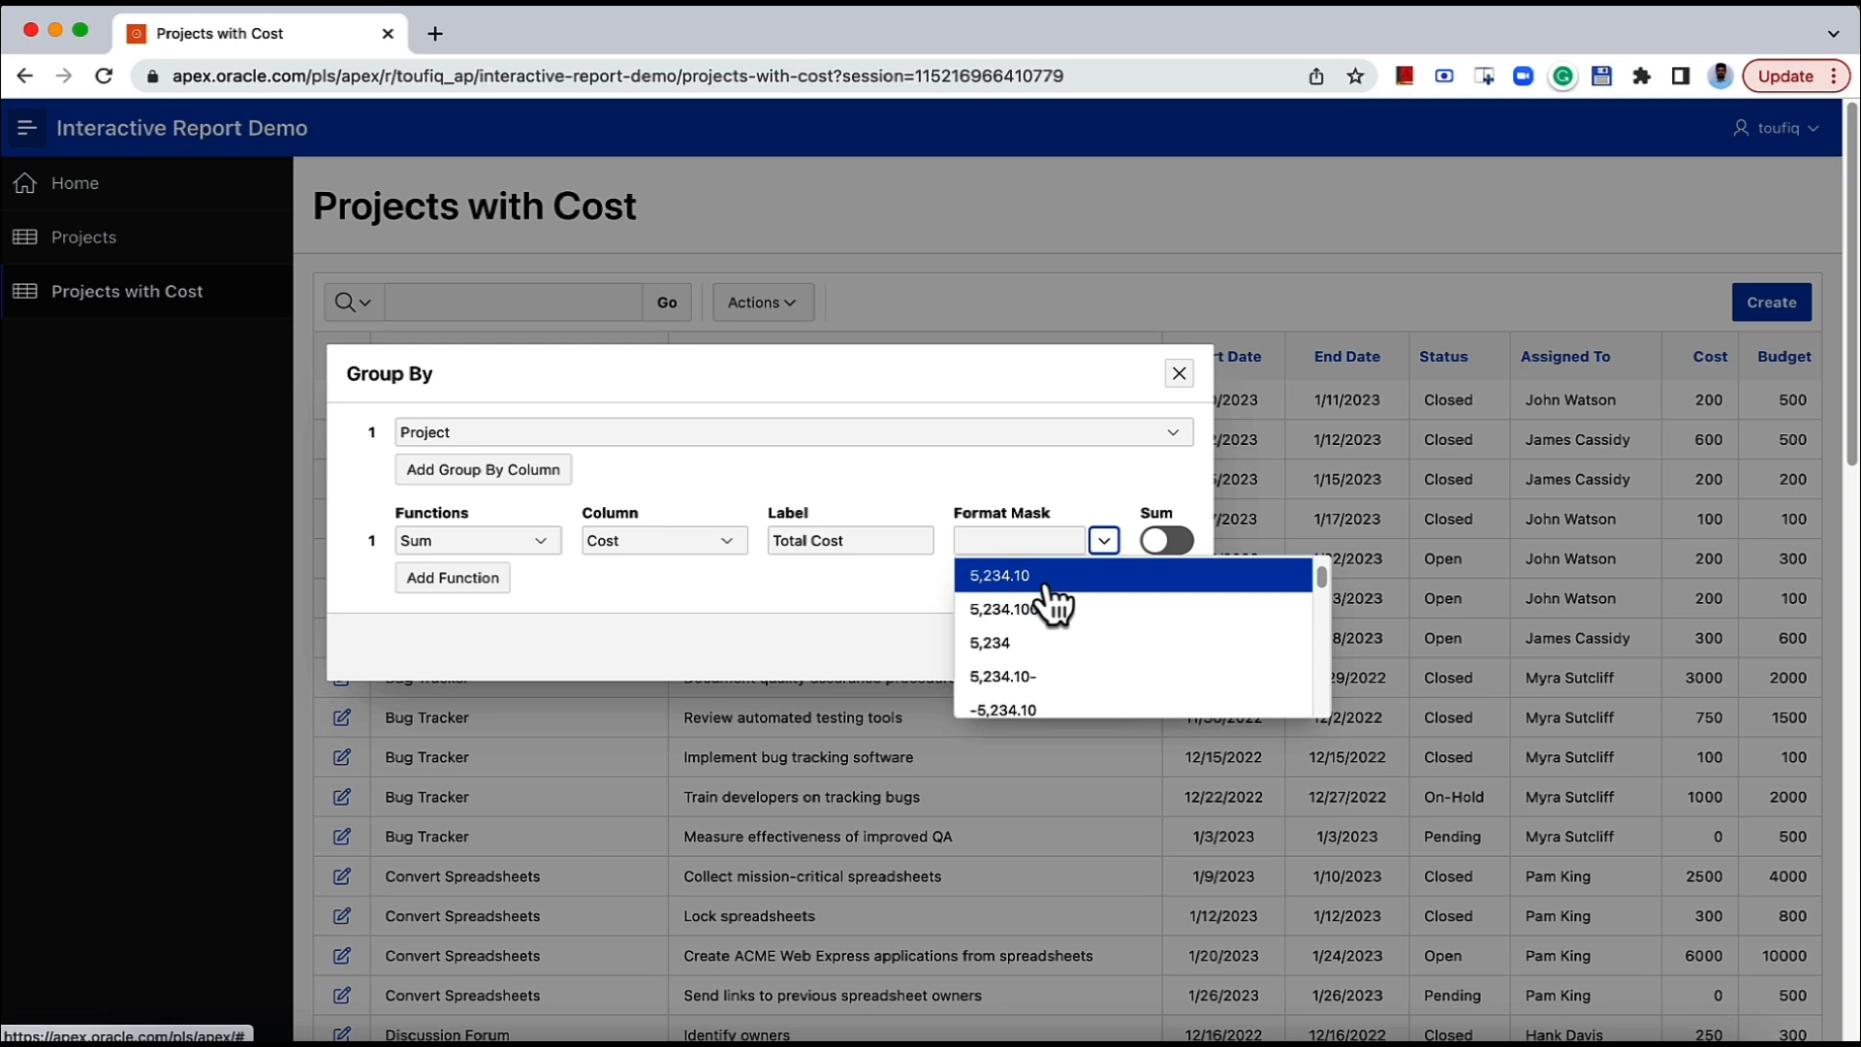
left_click(1020, 576)
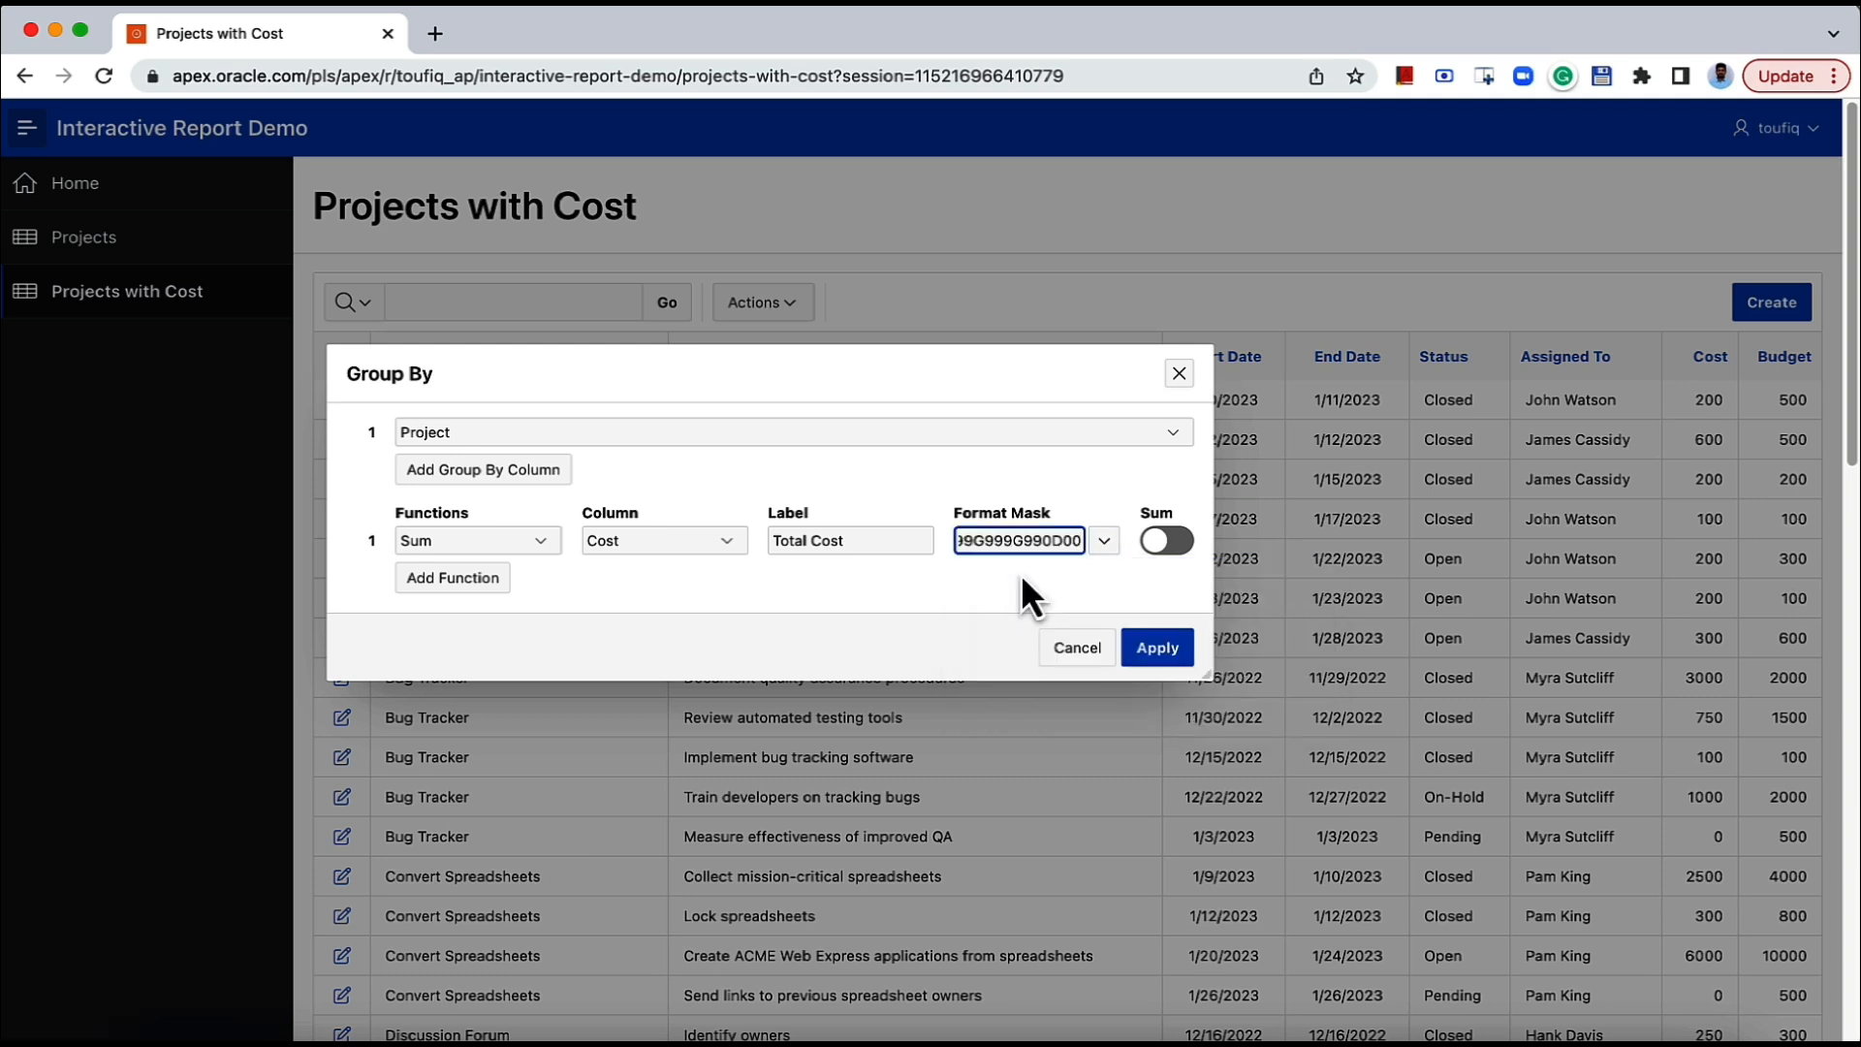
left_click(1164, 556)
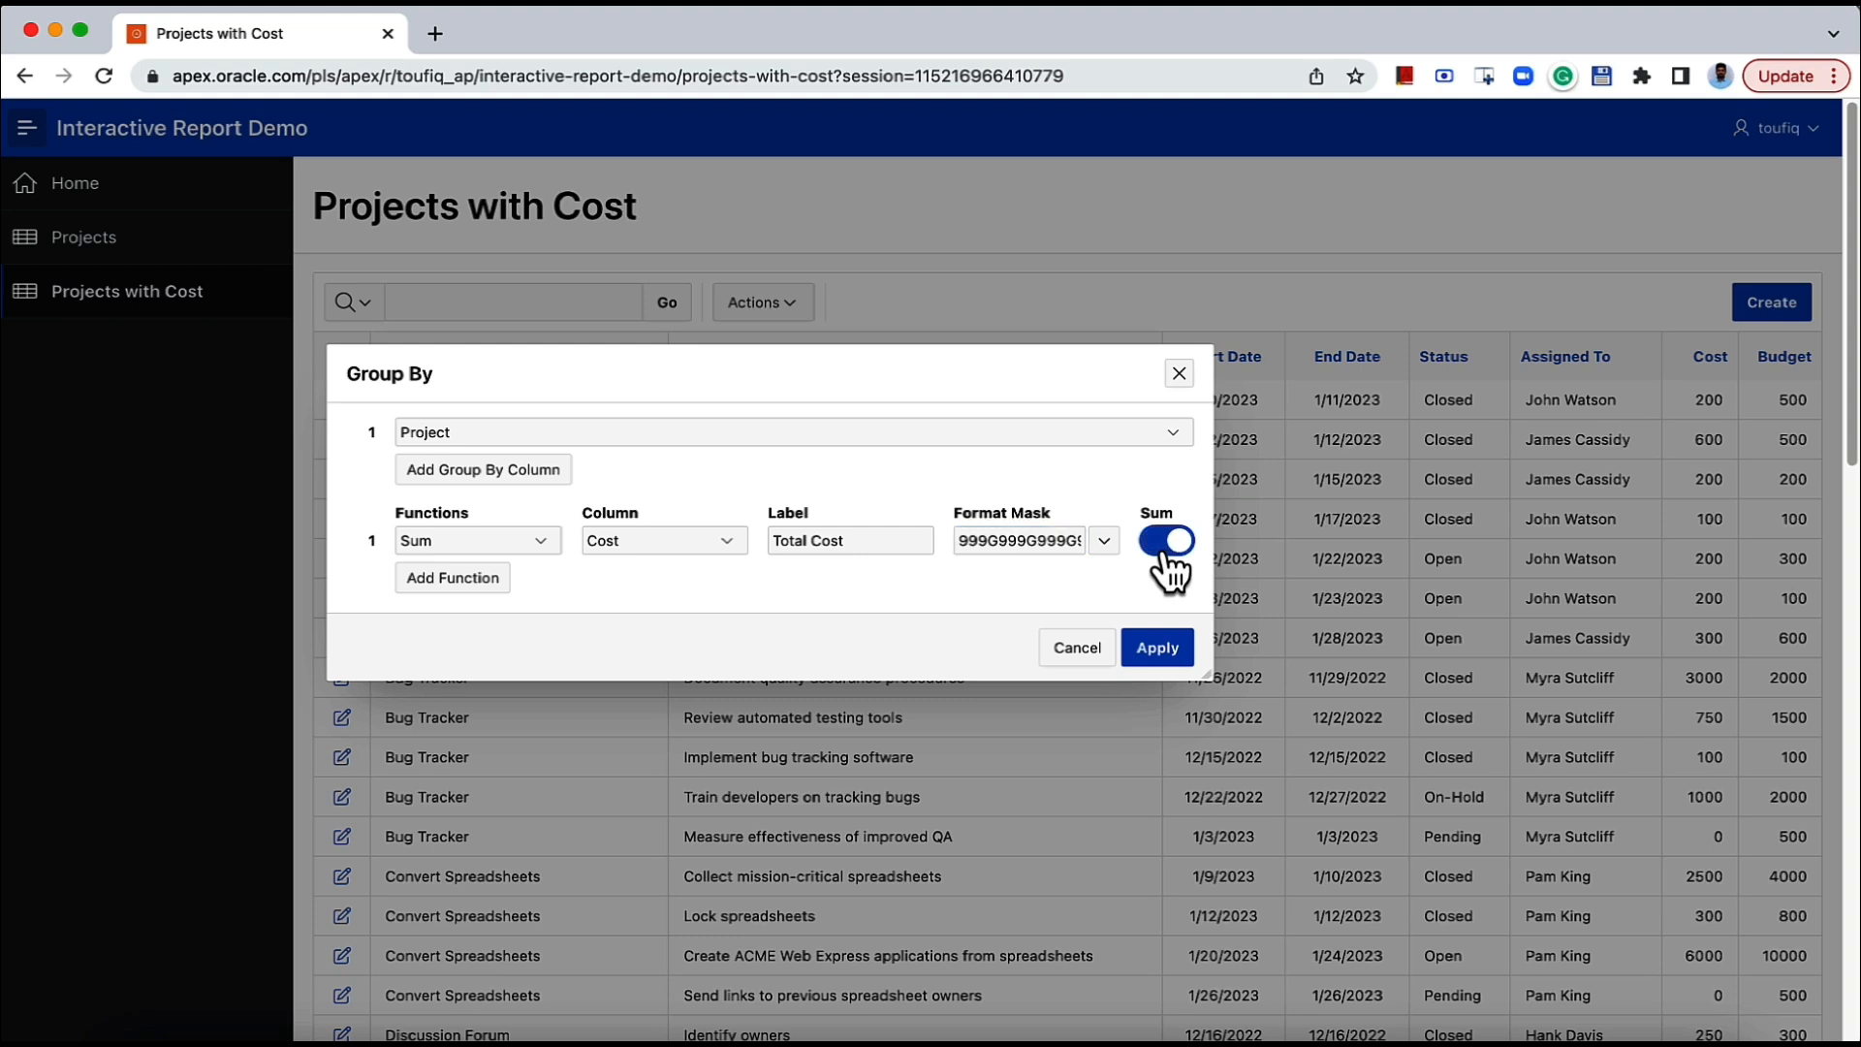
left_click(1166, 650)
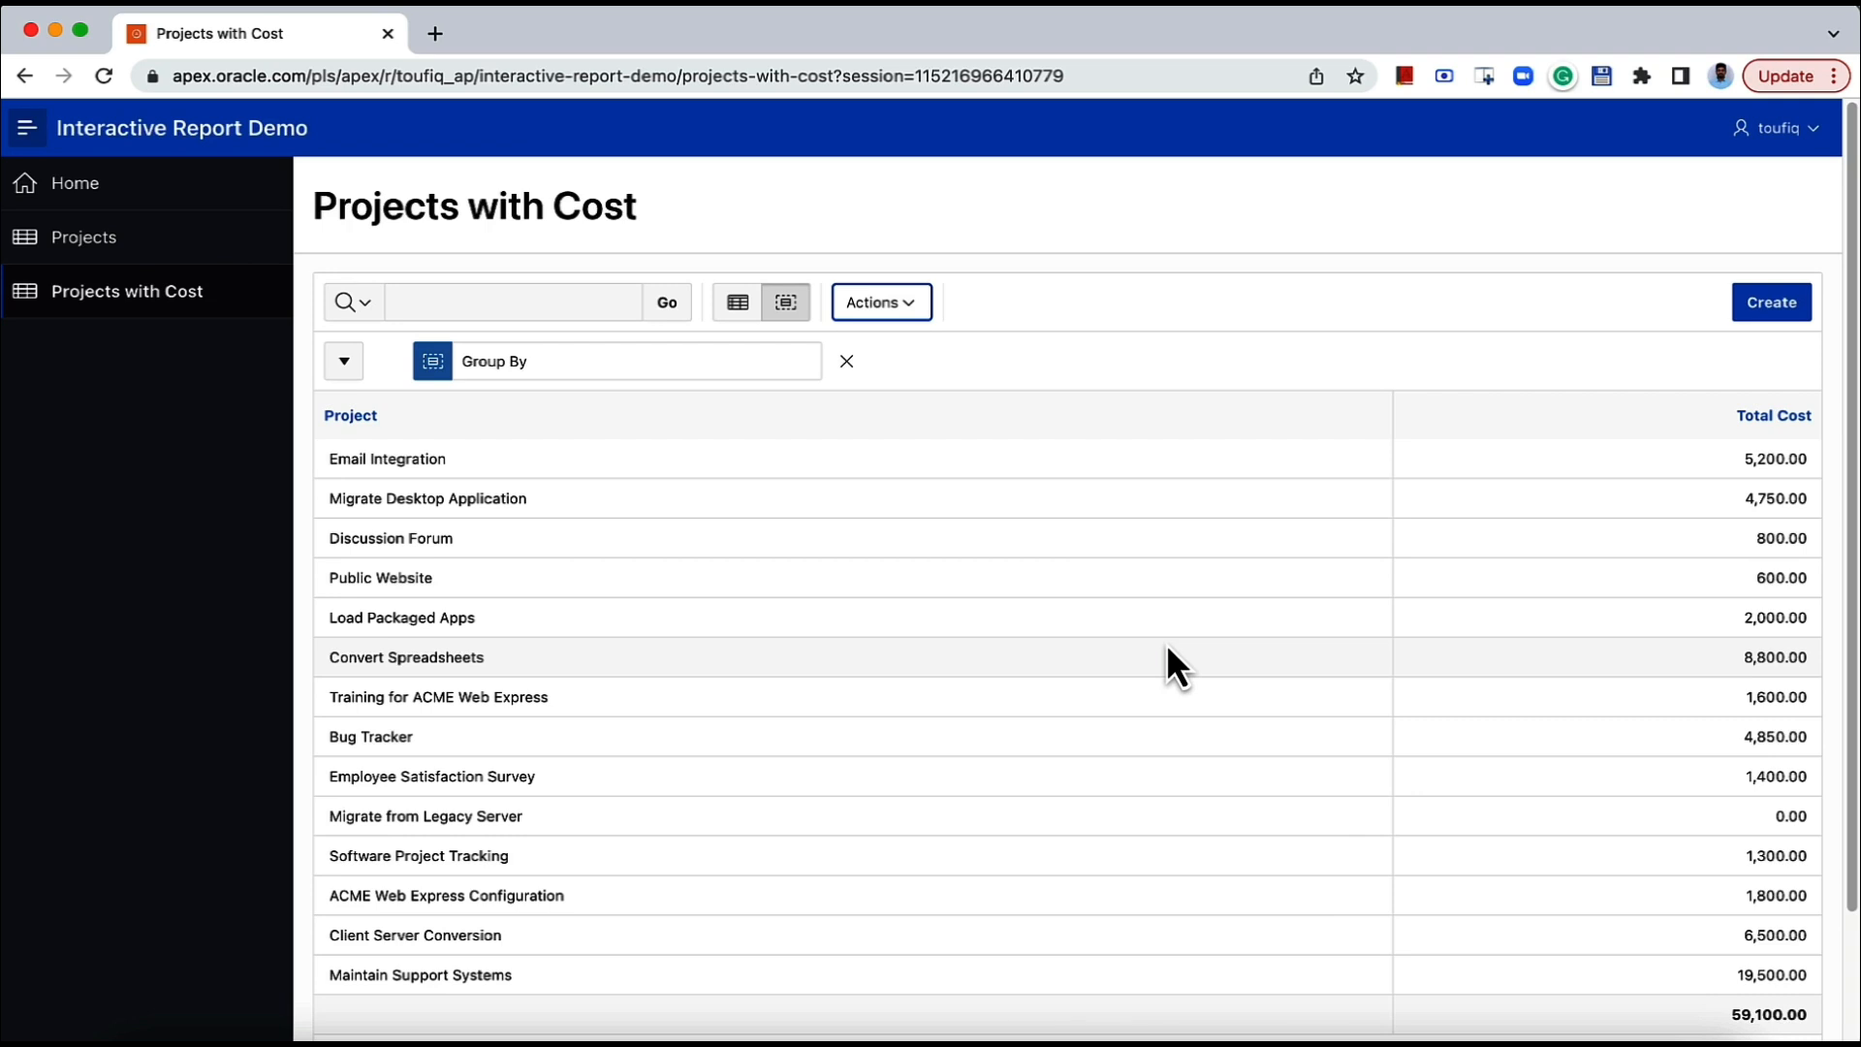
Add a second function to the existing Group By: the Average of the Budget column, labelled "Avg. Budget".
scroll(1586, 553, "down", 1)
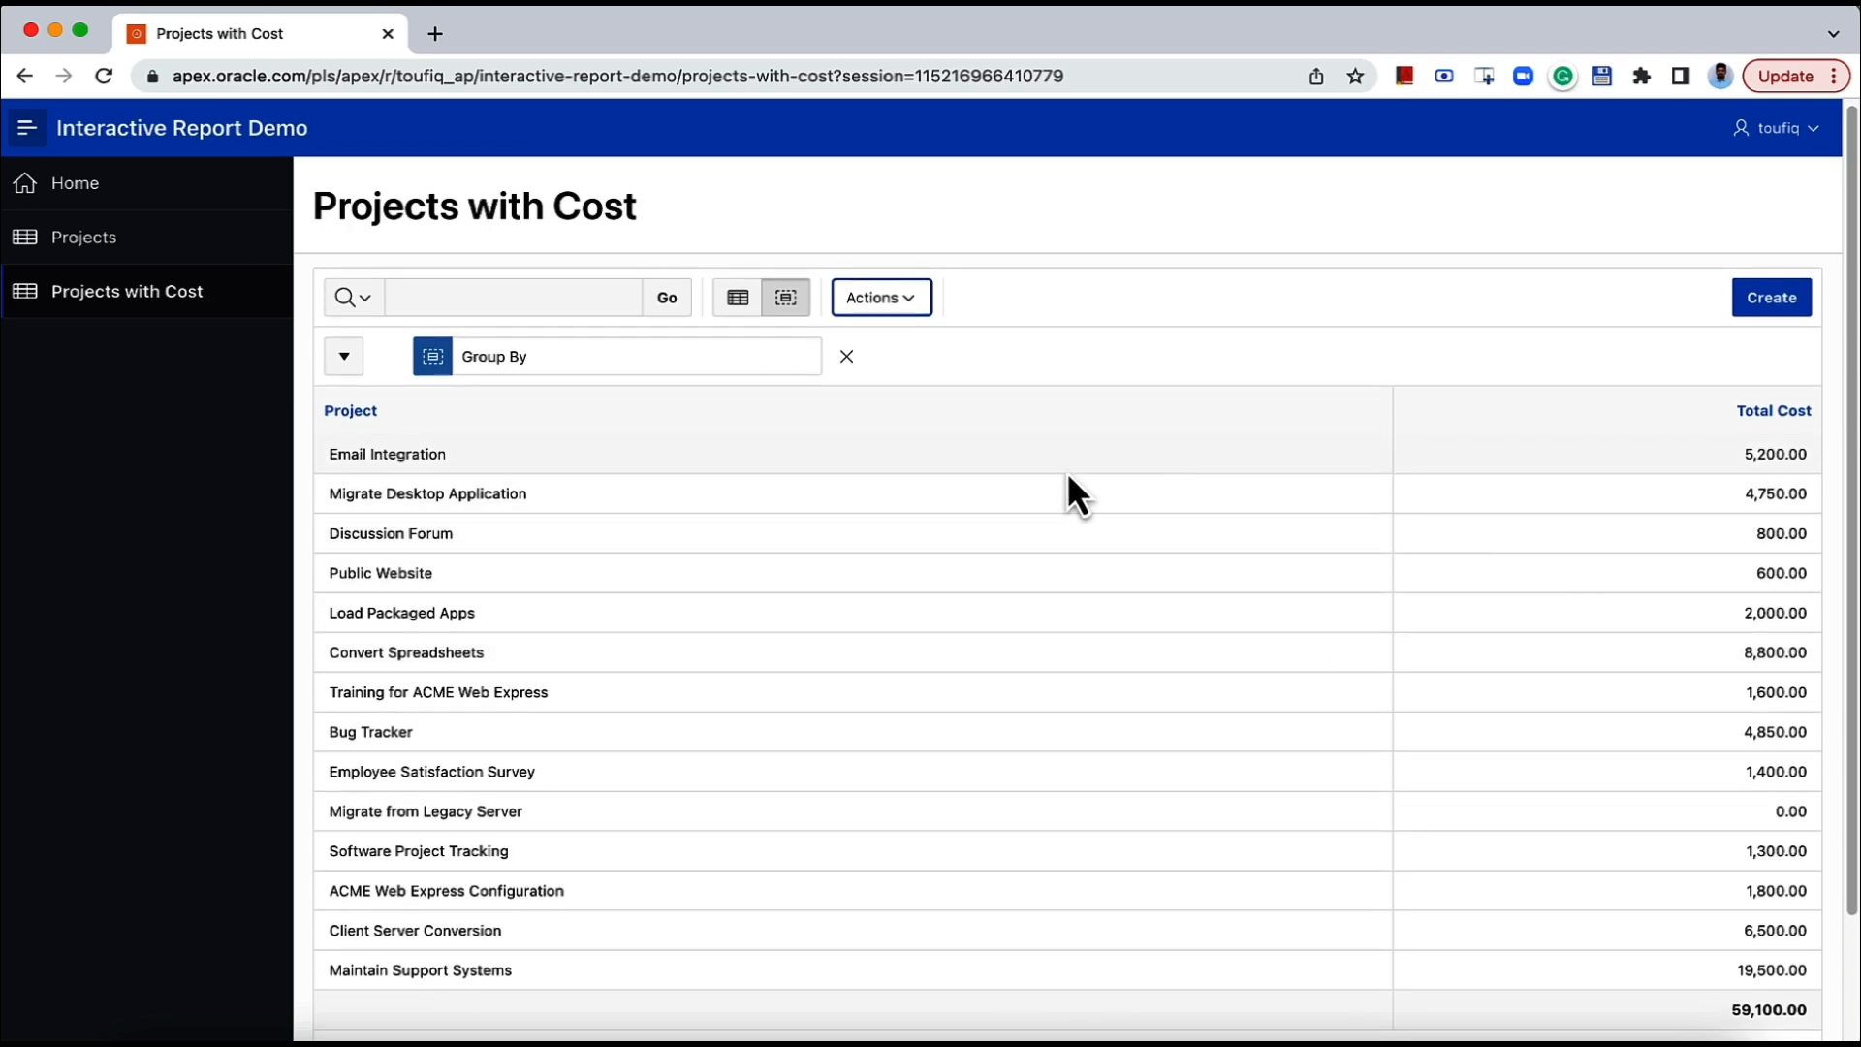
scroll(1618, 528, "down", 3)
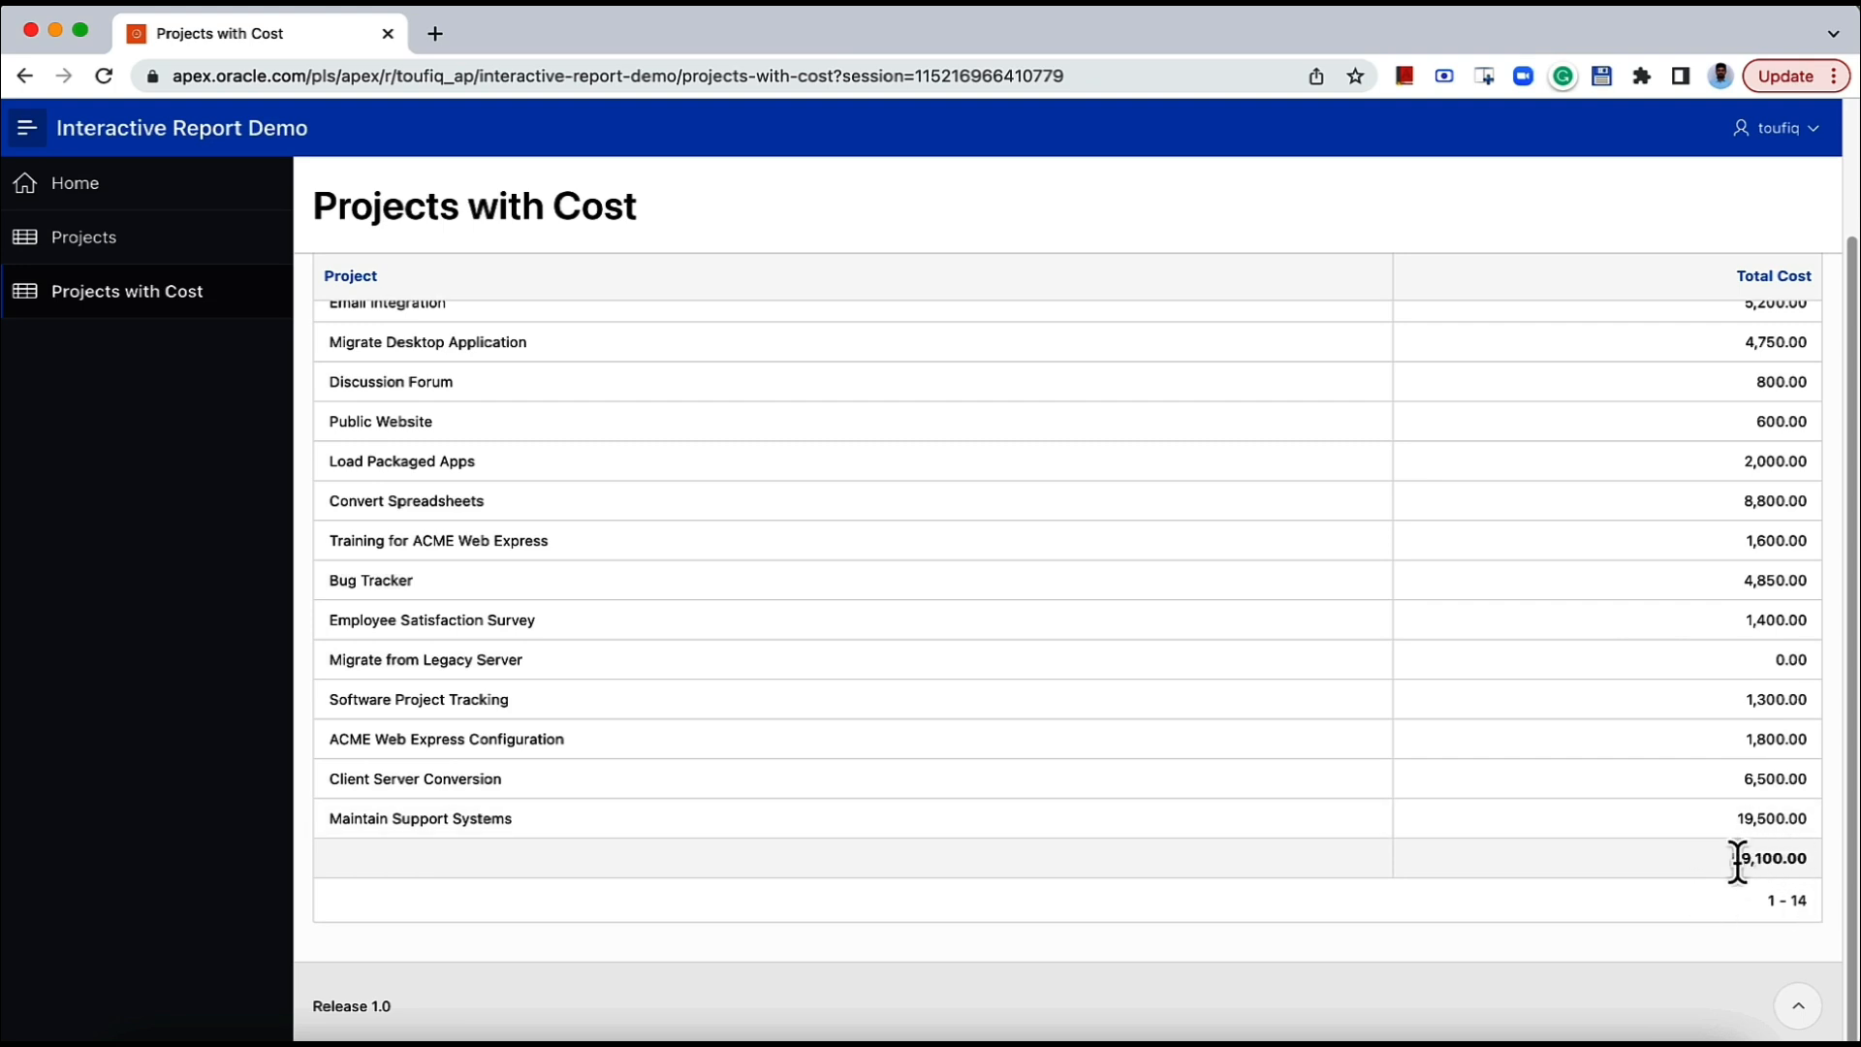
scroll(1730, 834, "up", 3)
left_click(794, 383)
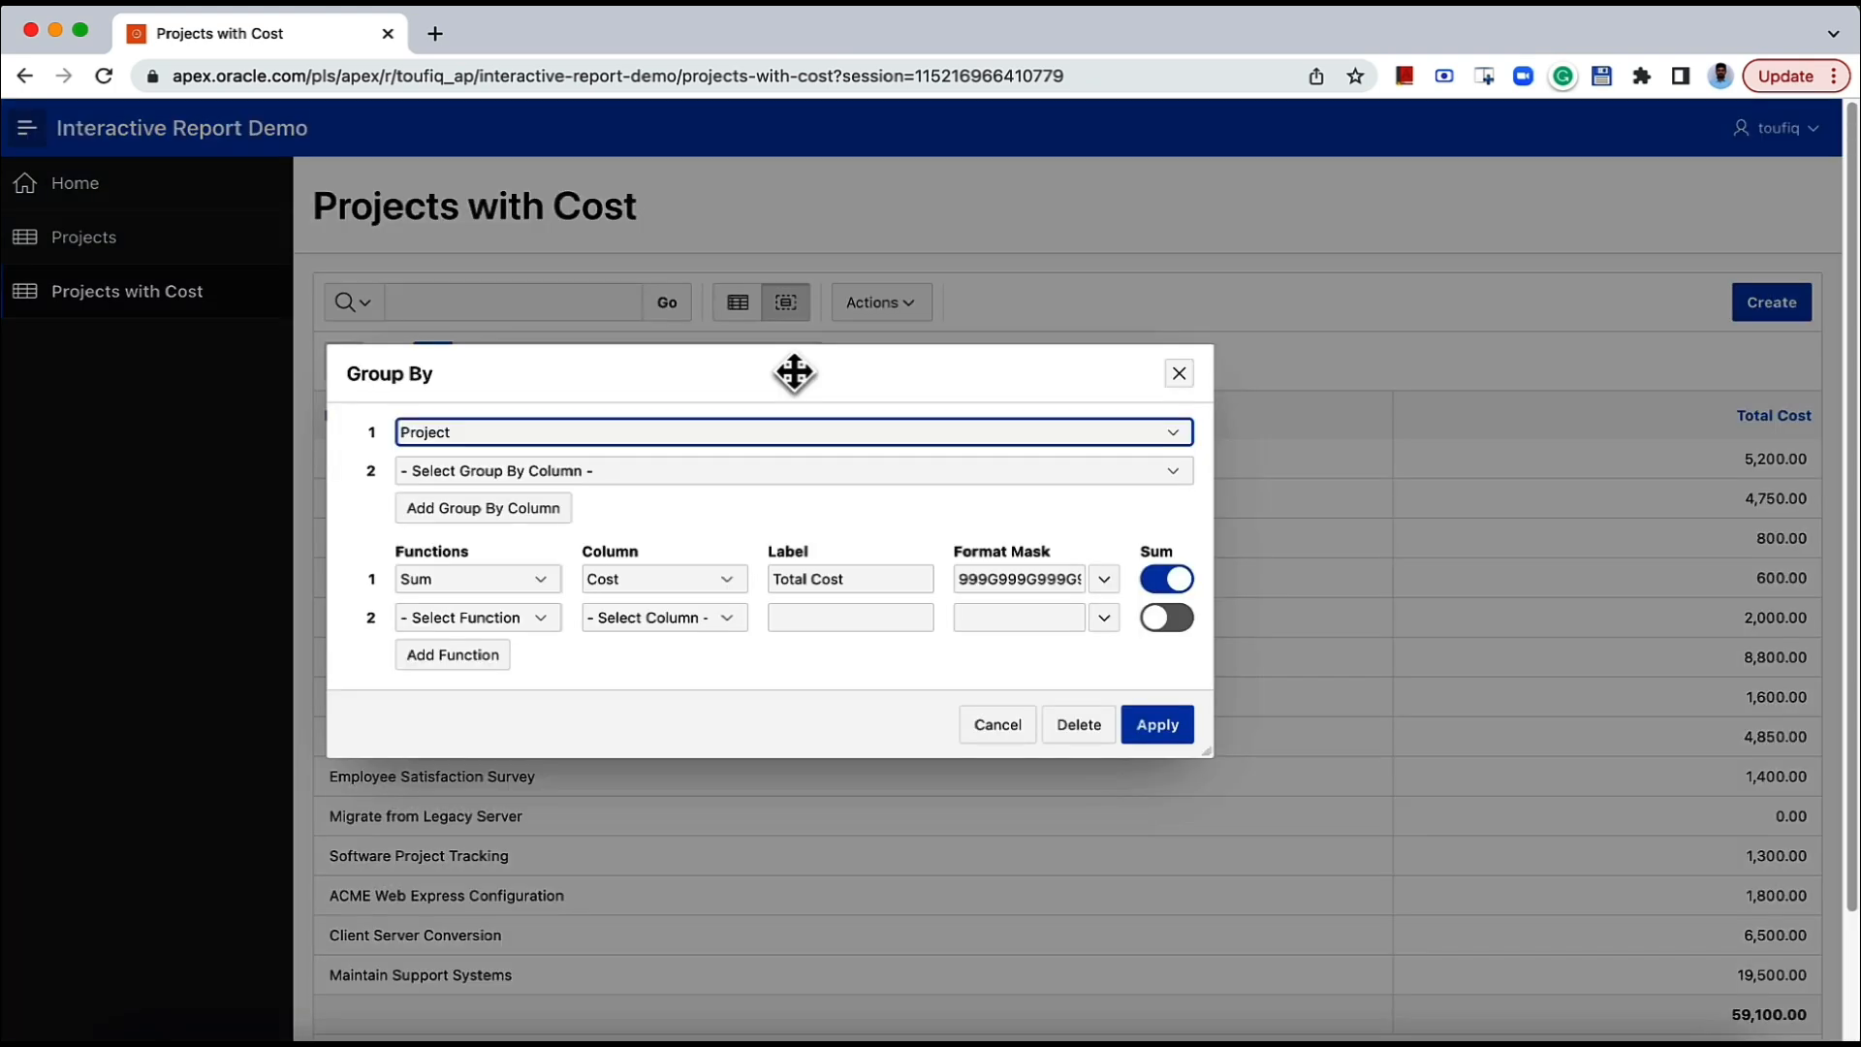
left_click(539, 617)
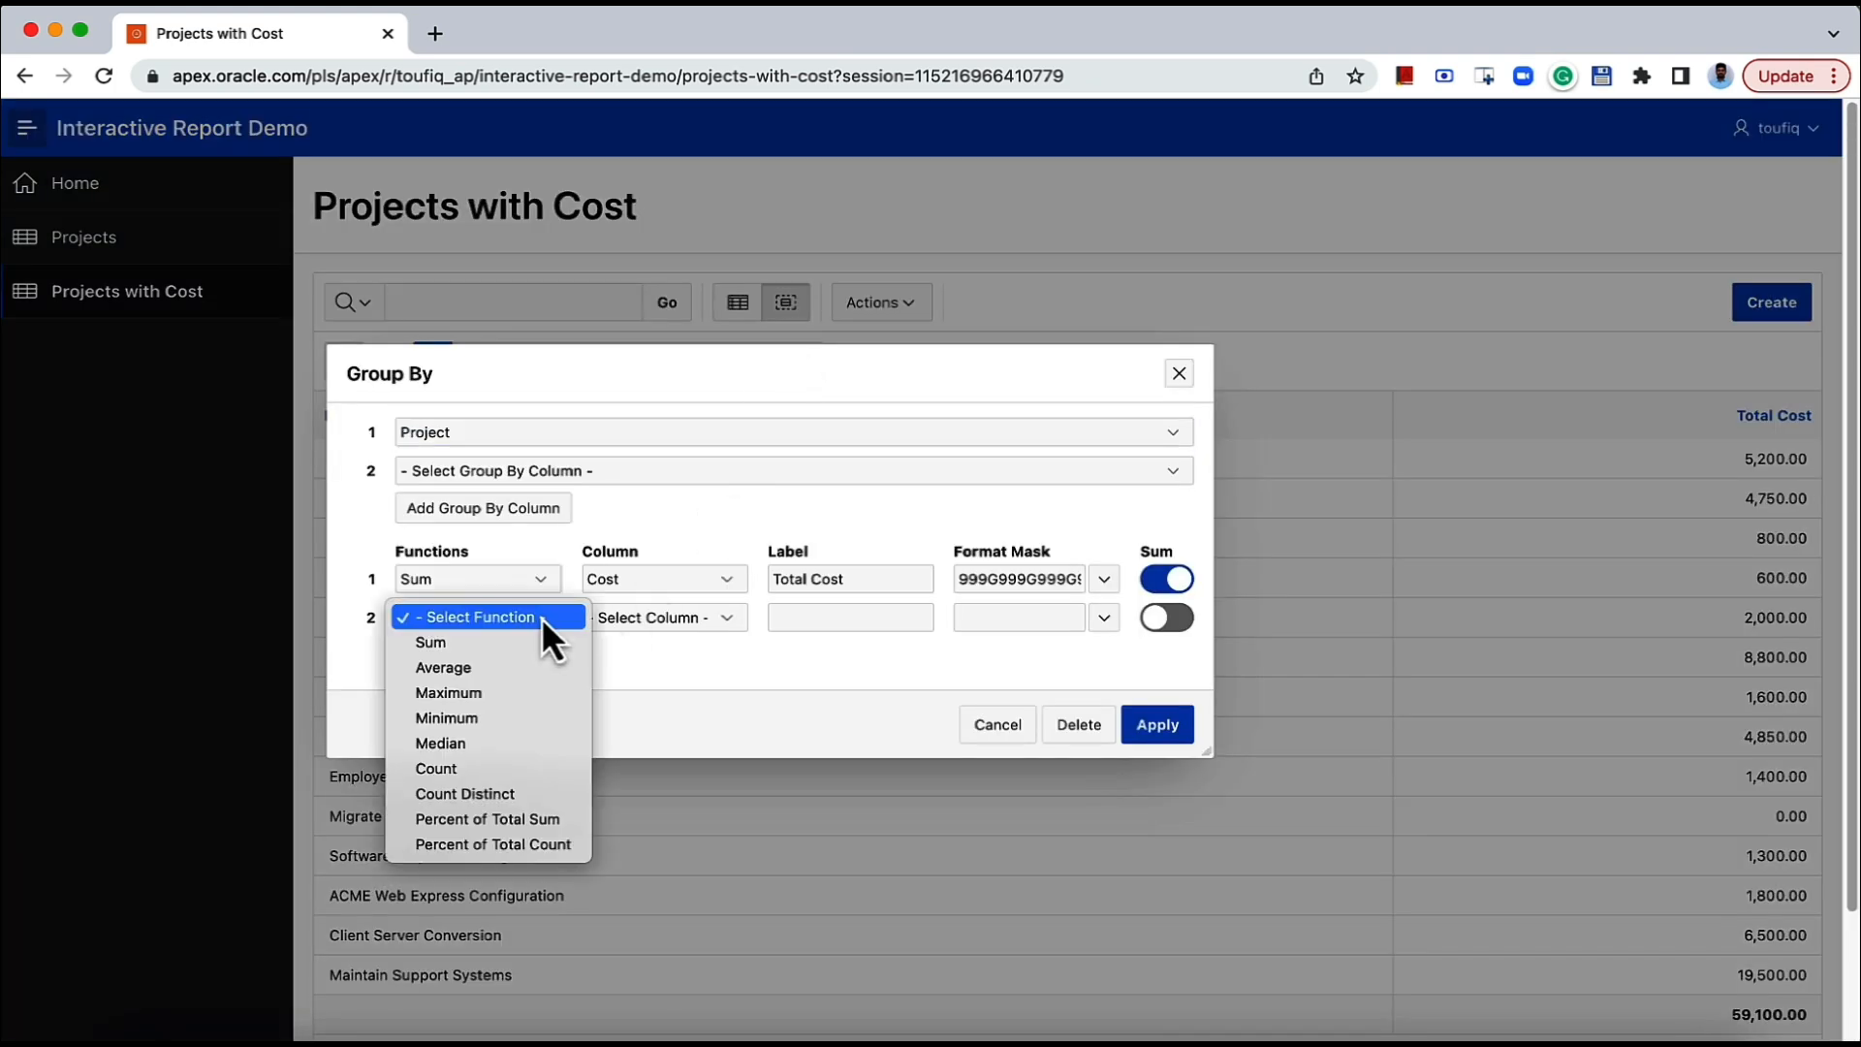
left_click(511, 667)
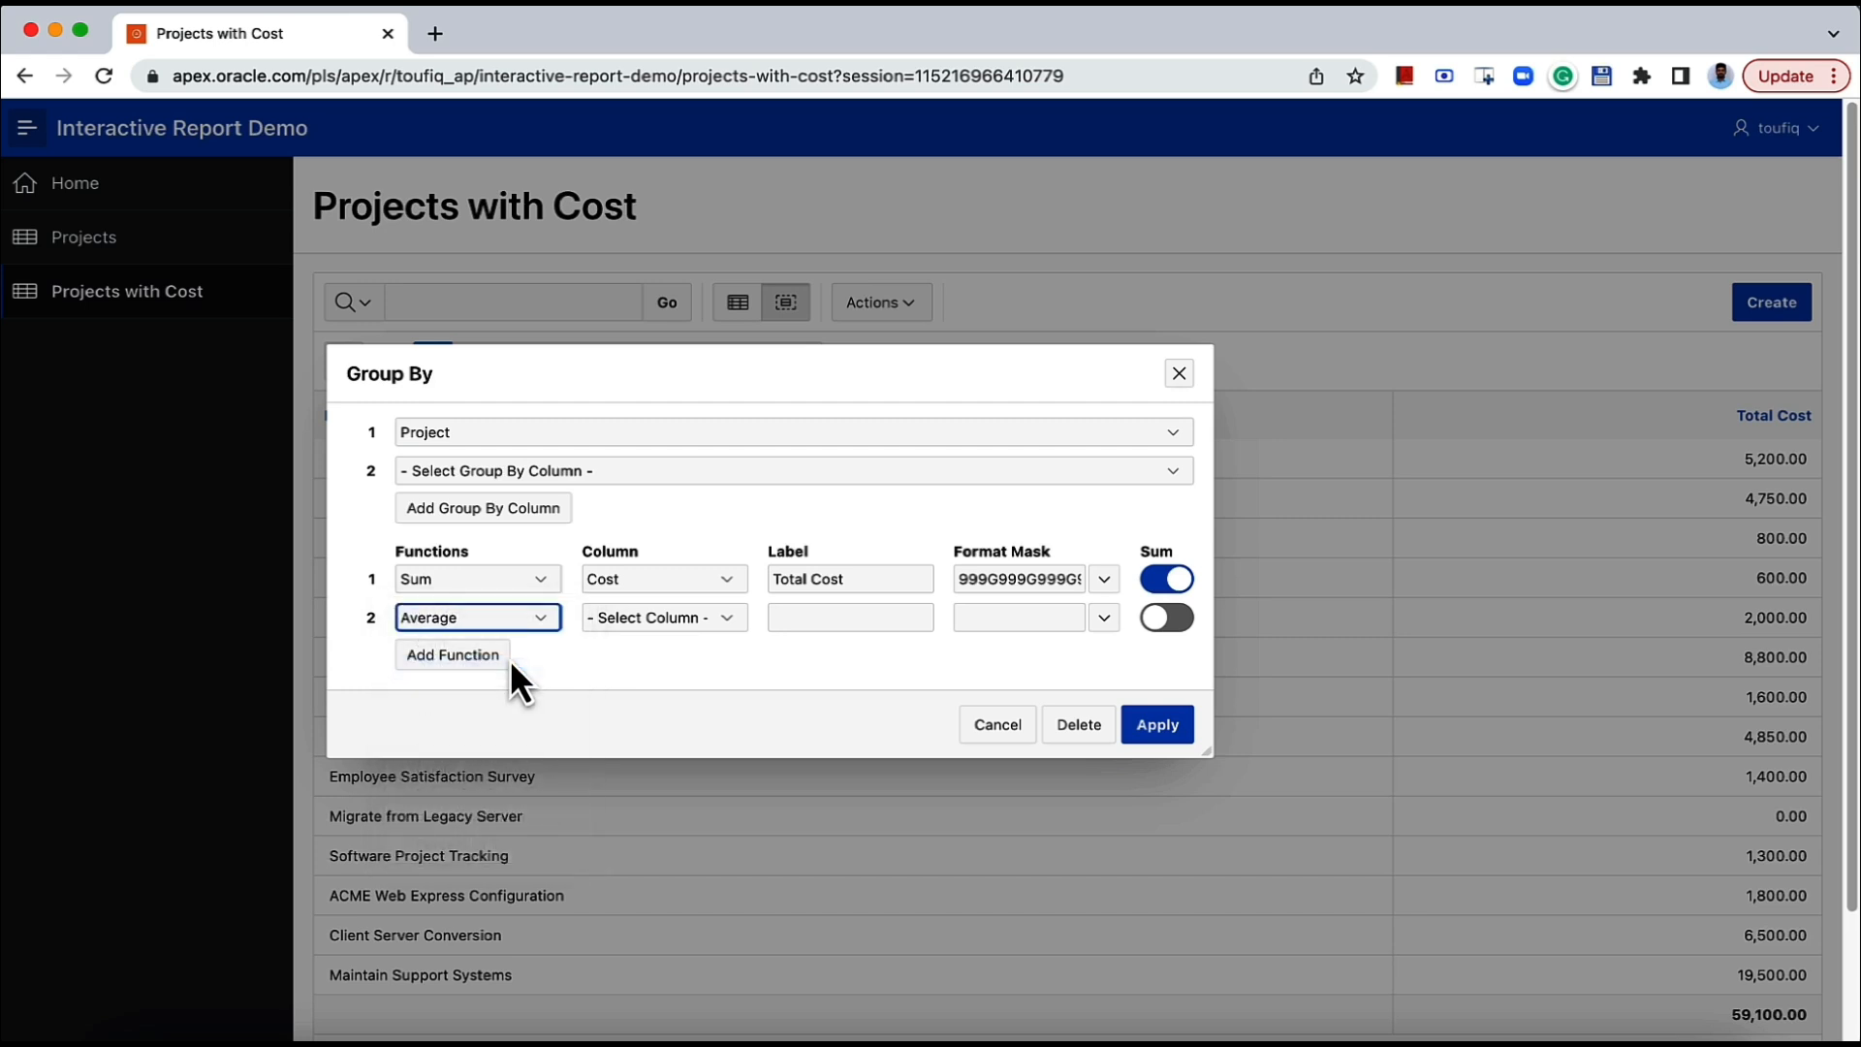
left_click(604, 620)
left_click(611, 690)
left_click(824, 617)
type("A")
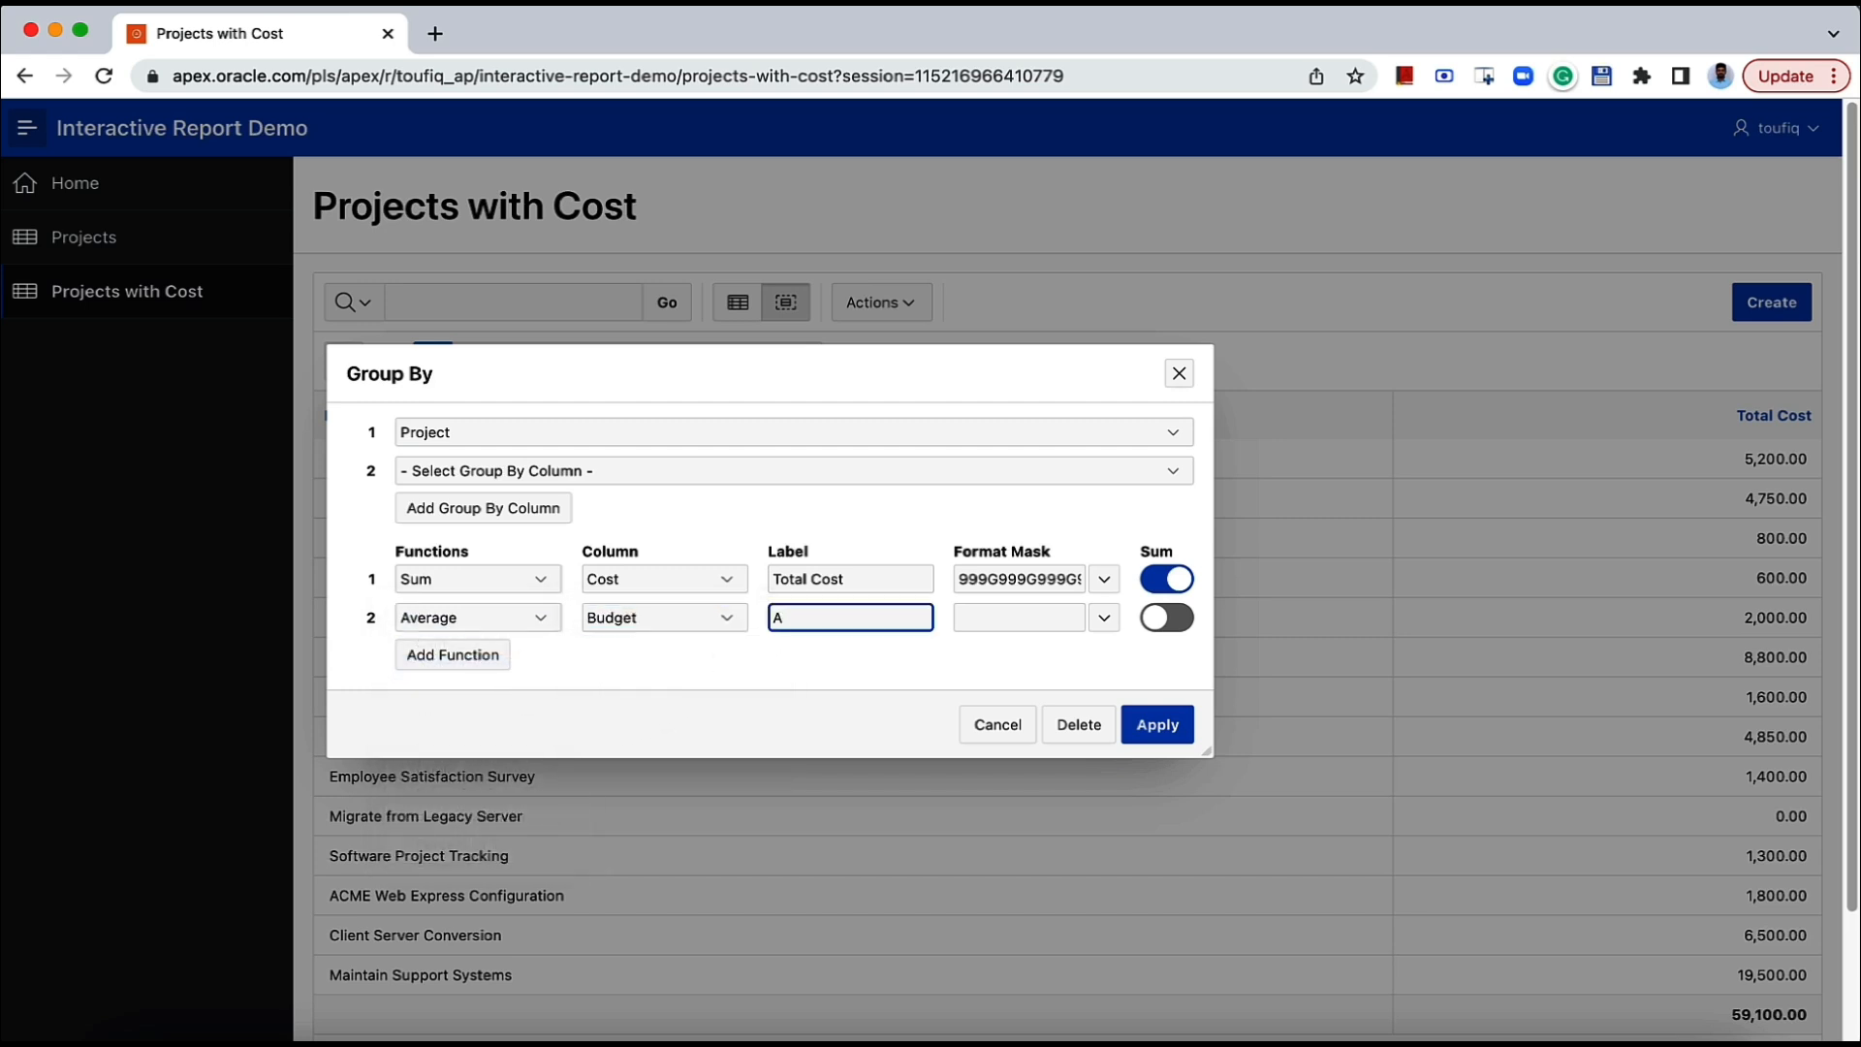
type("vg. Budget")
Give Avg. Budget the 5,234.10 format mask and apply the Group By.
left_click(1104, 618)
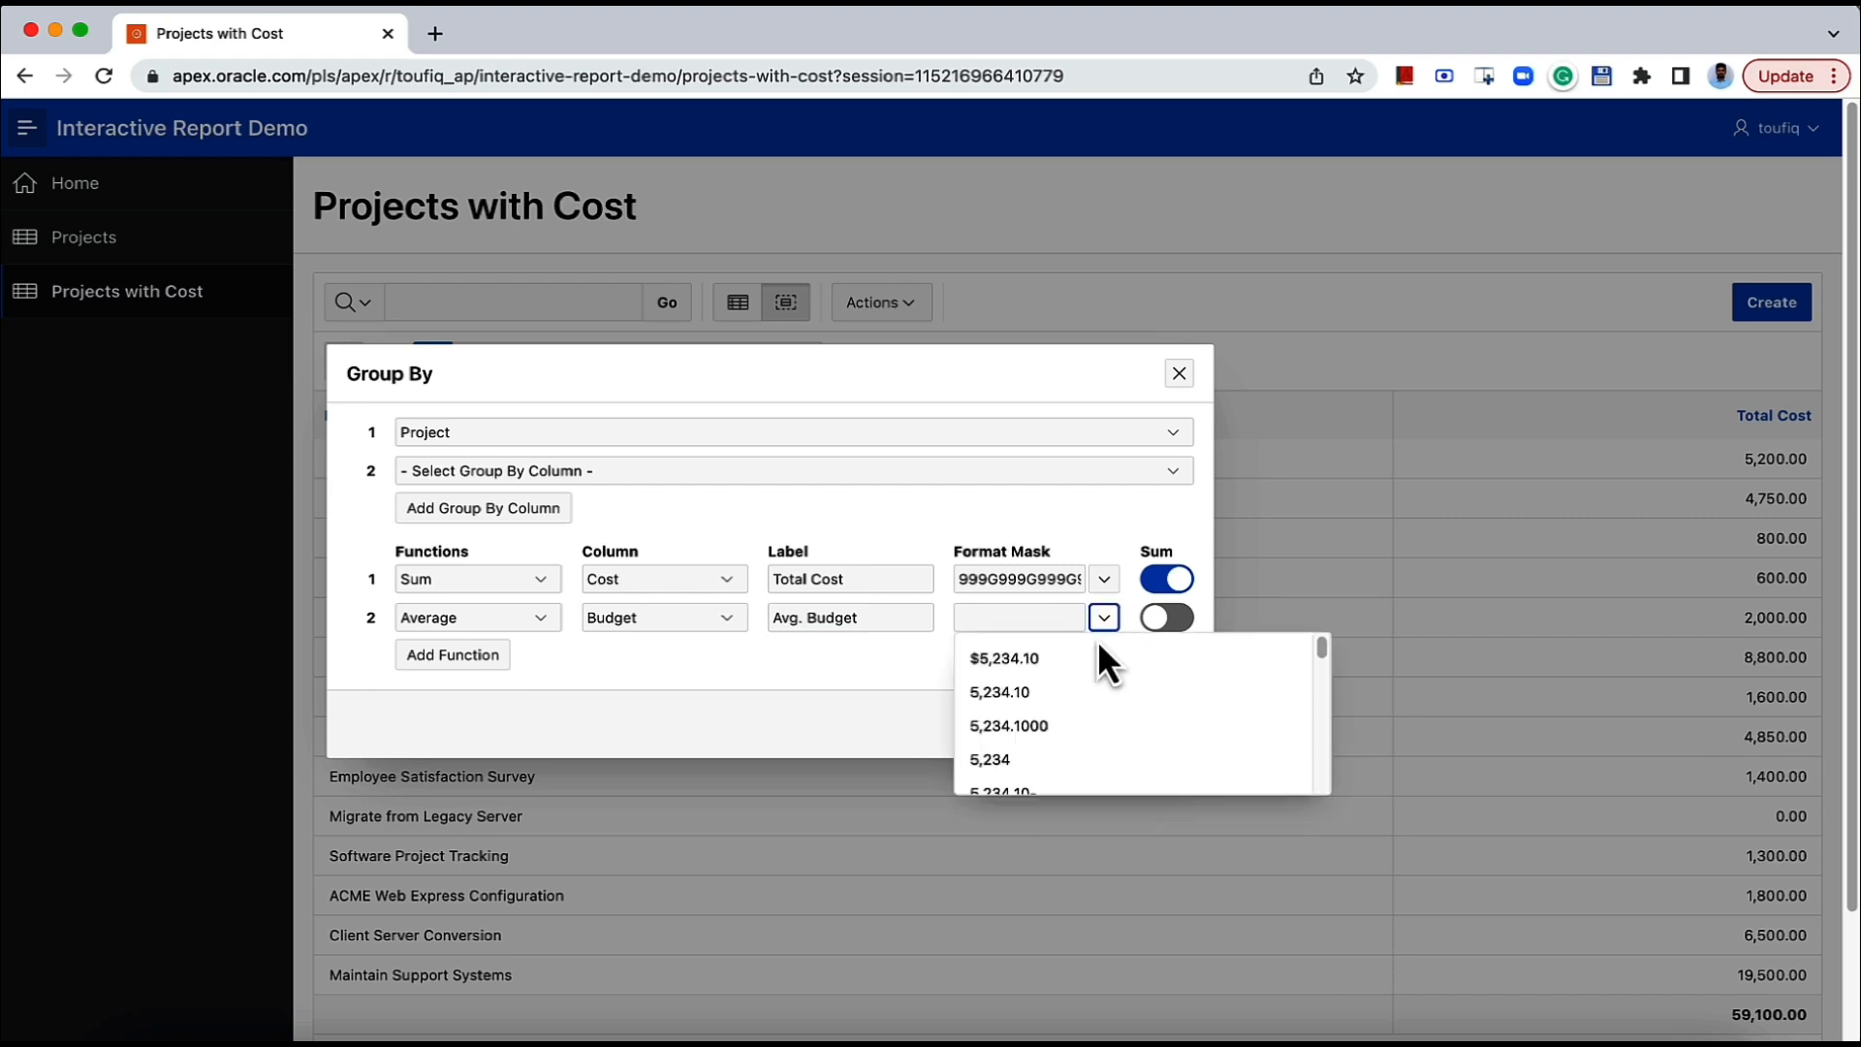
left_click(1038, 692)
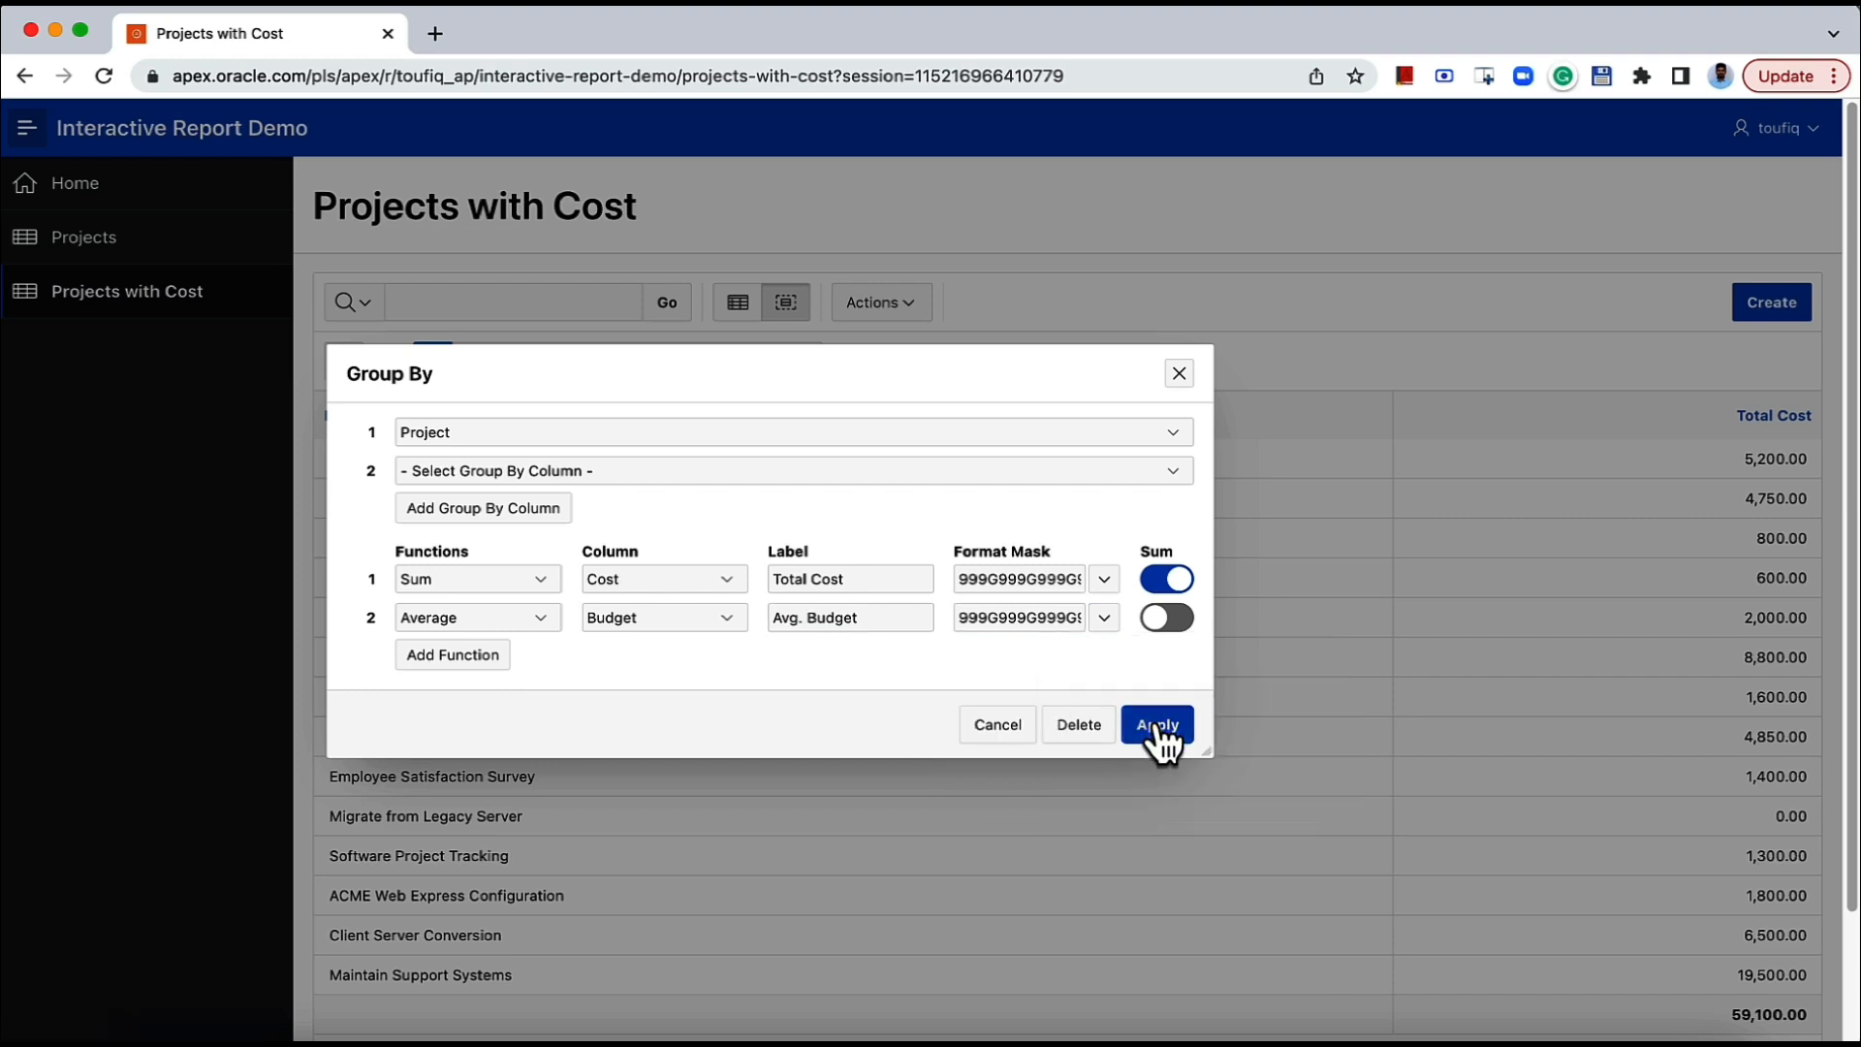
left_click(1155, 727)
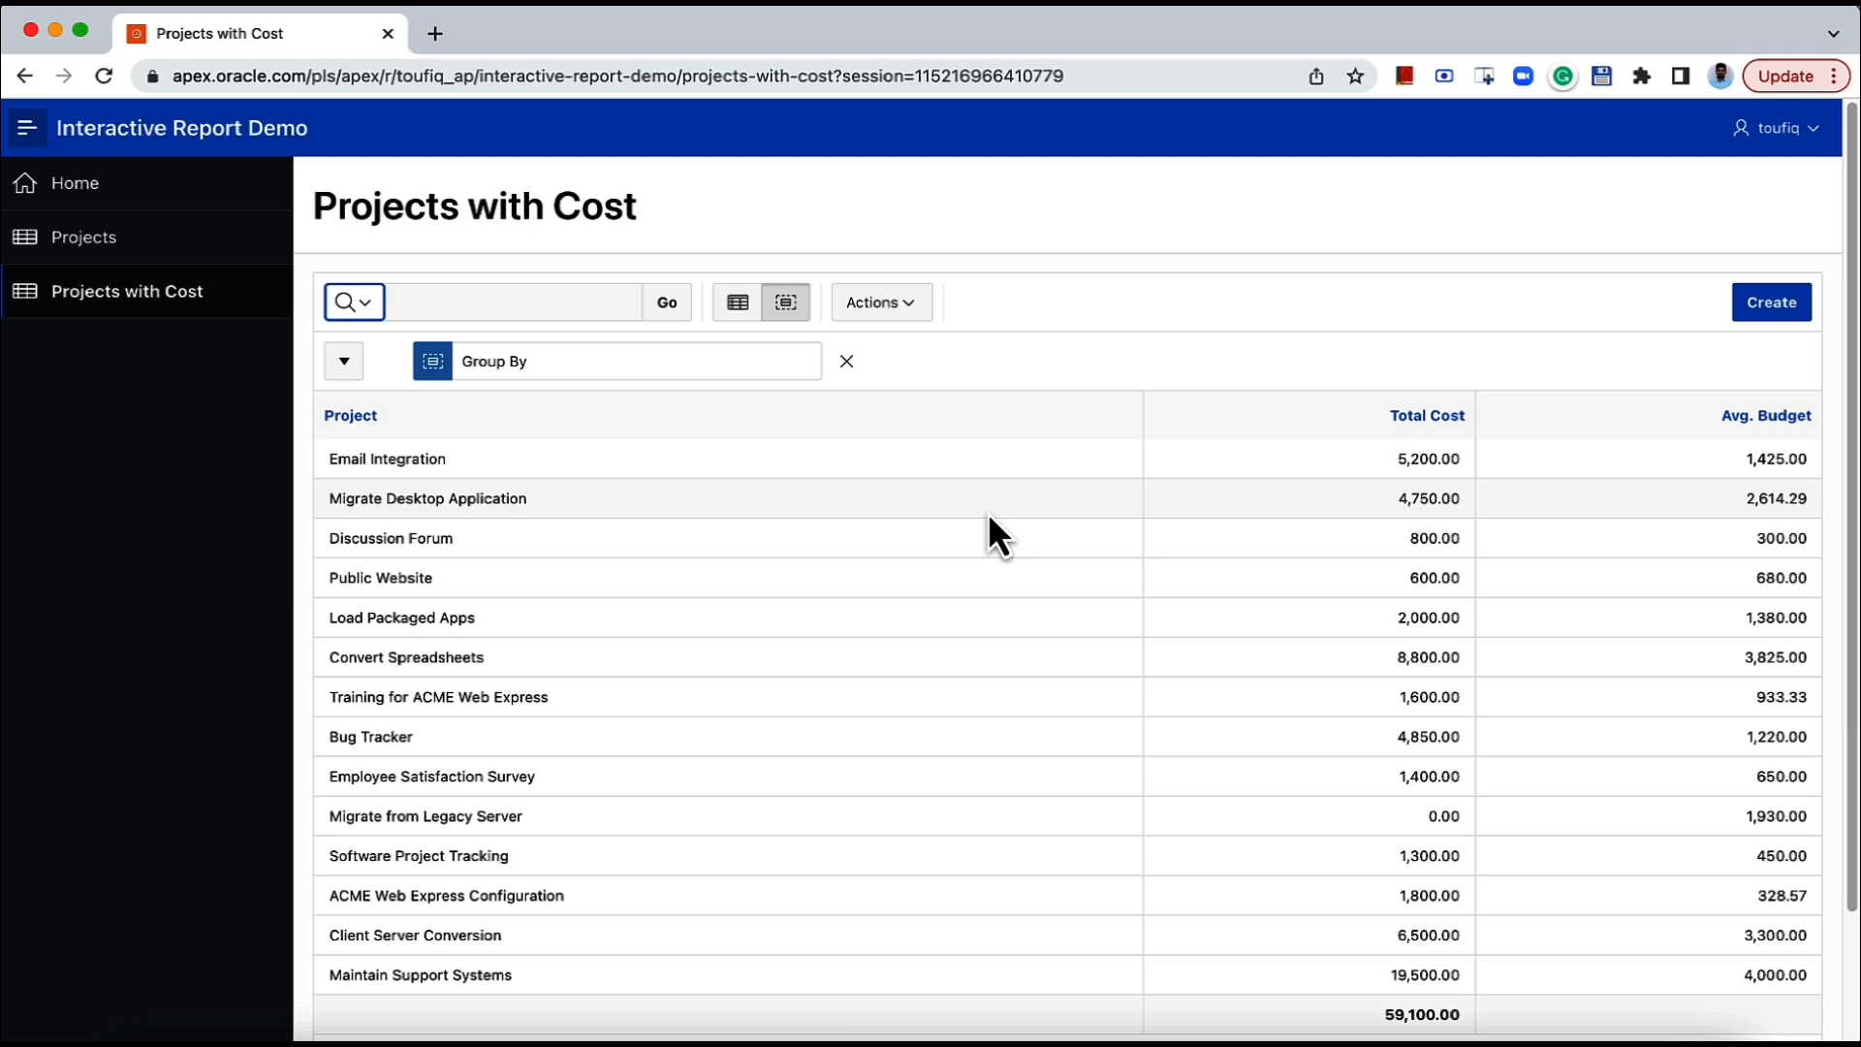
Sort the grouped report by Total Cost in descending order.
left_click(901, 315)
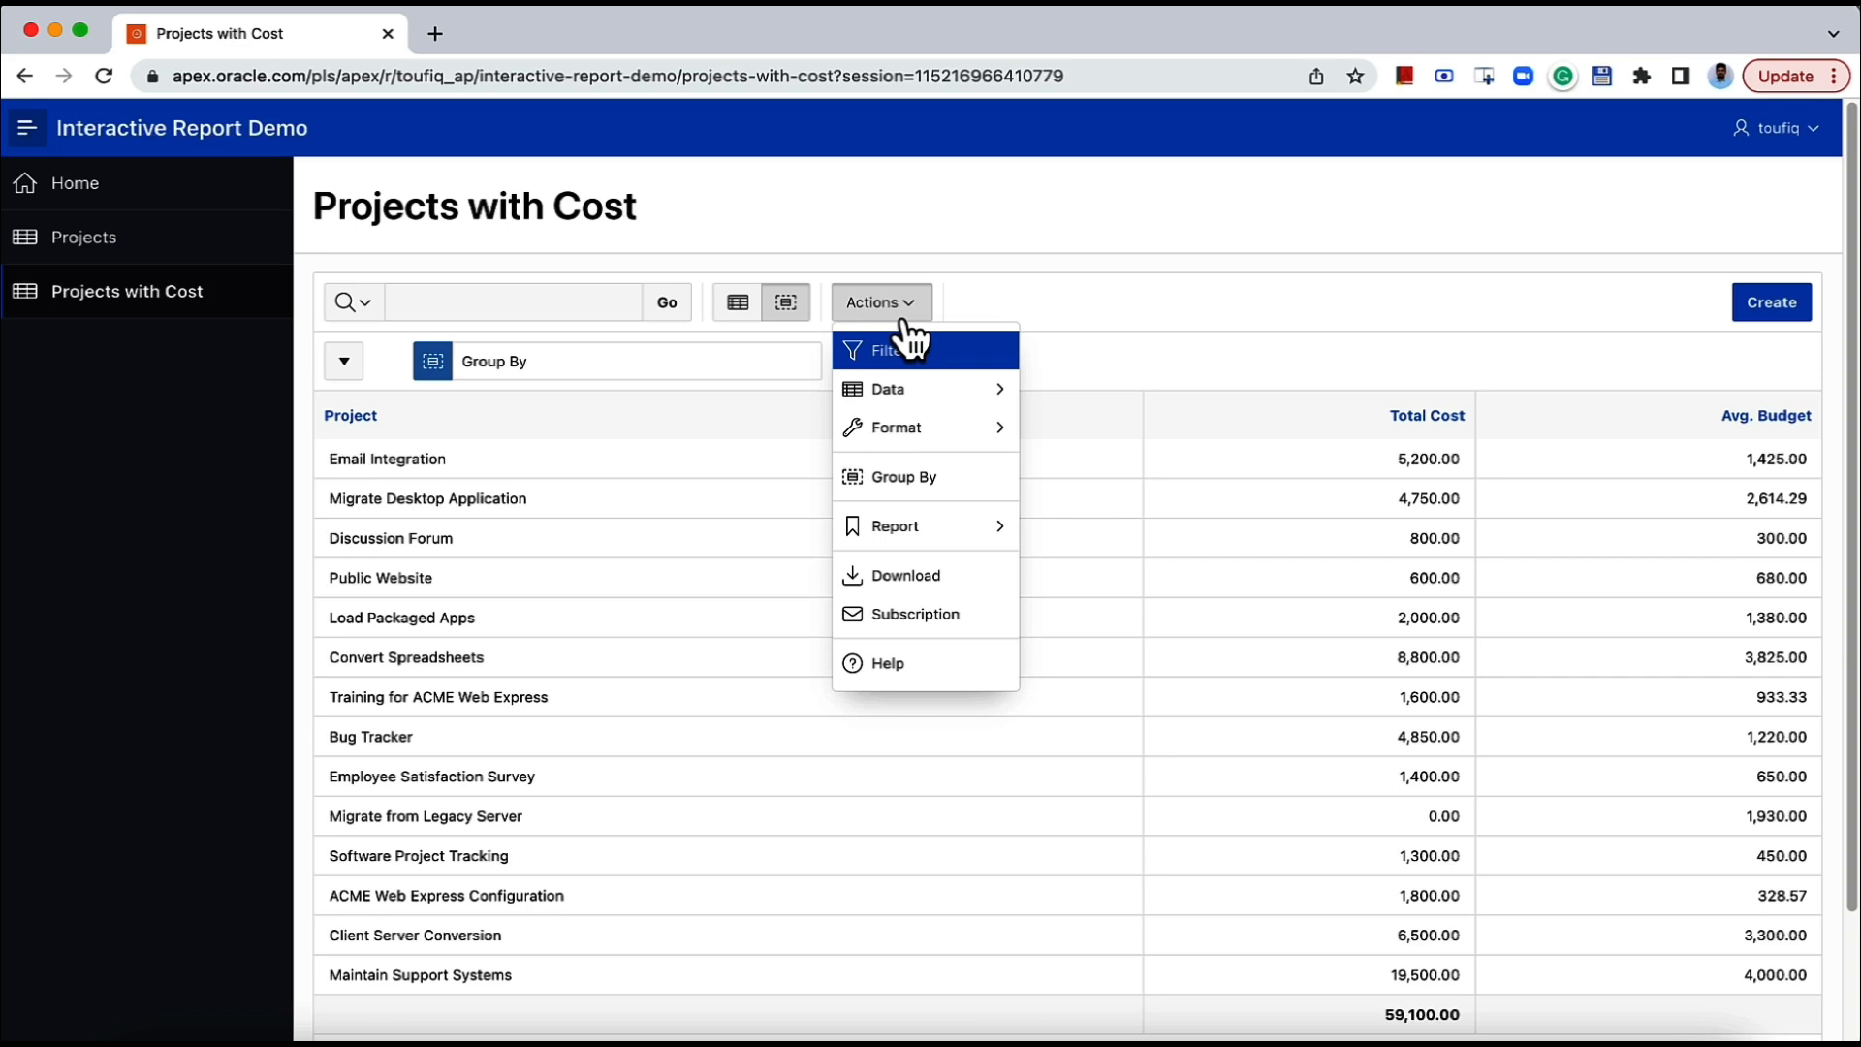
mouse_move(910, 407)
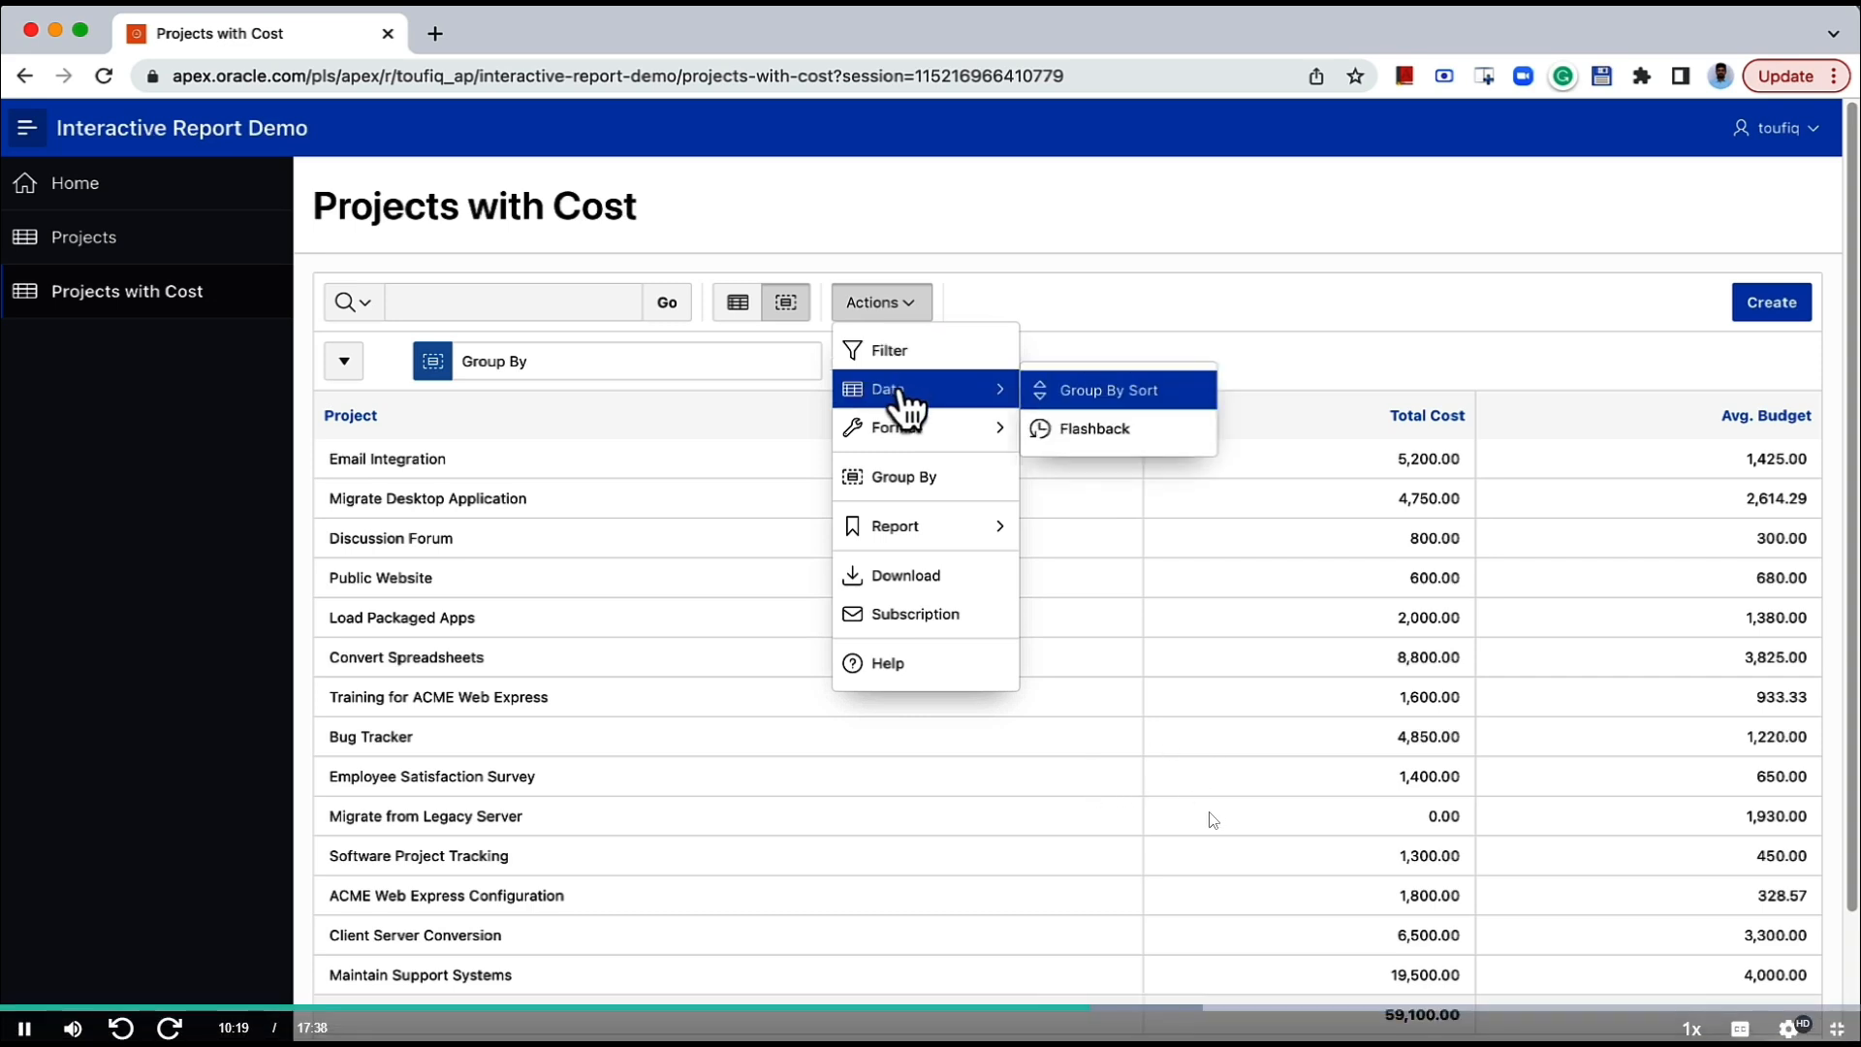
left_click(1067, 401)
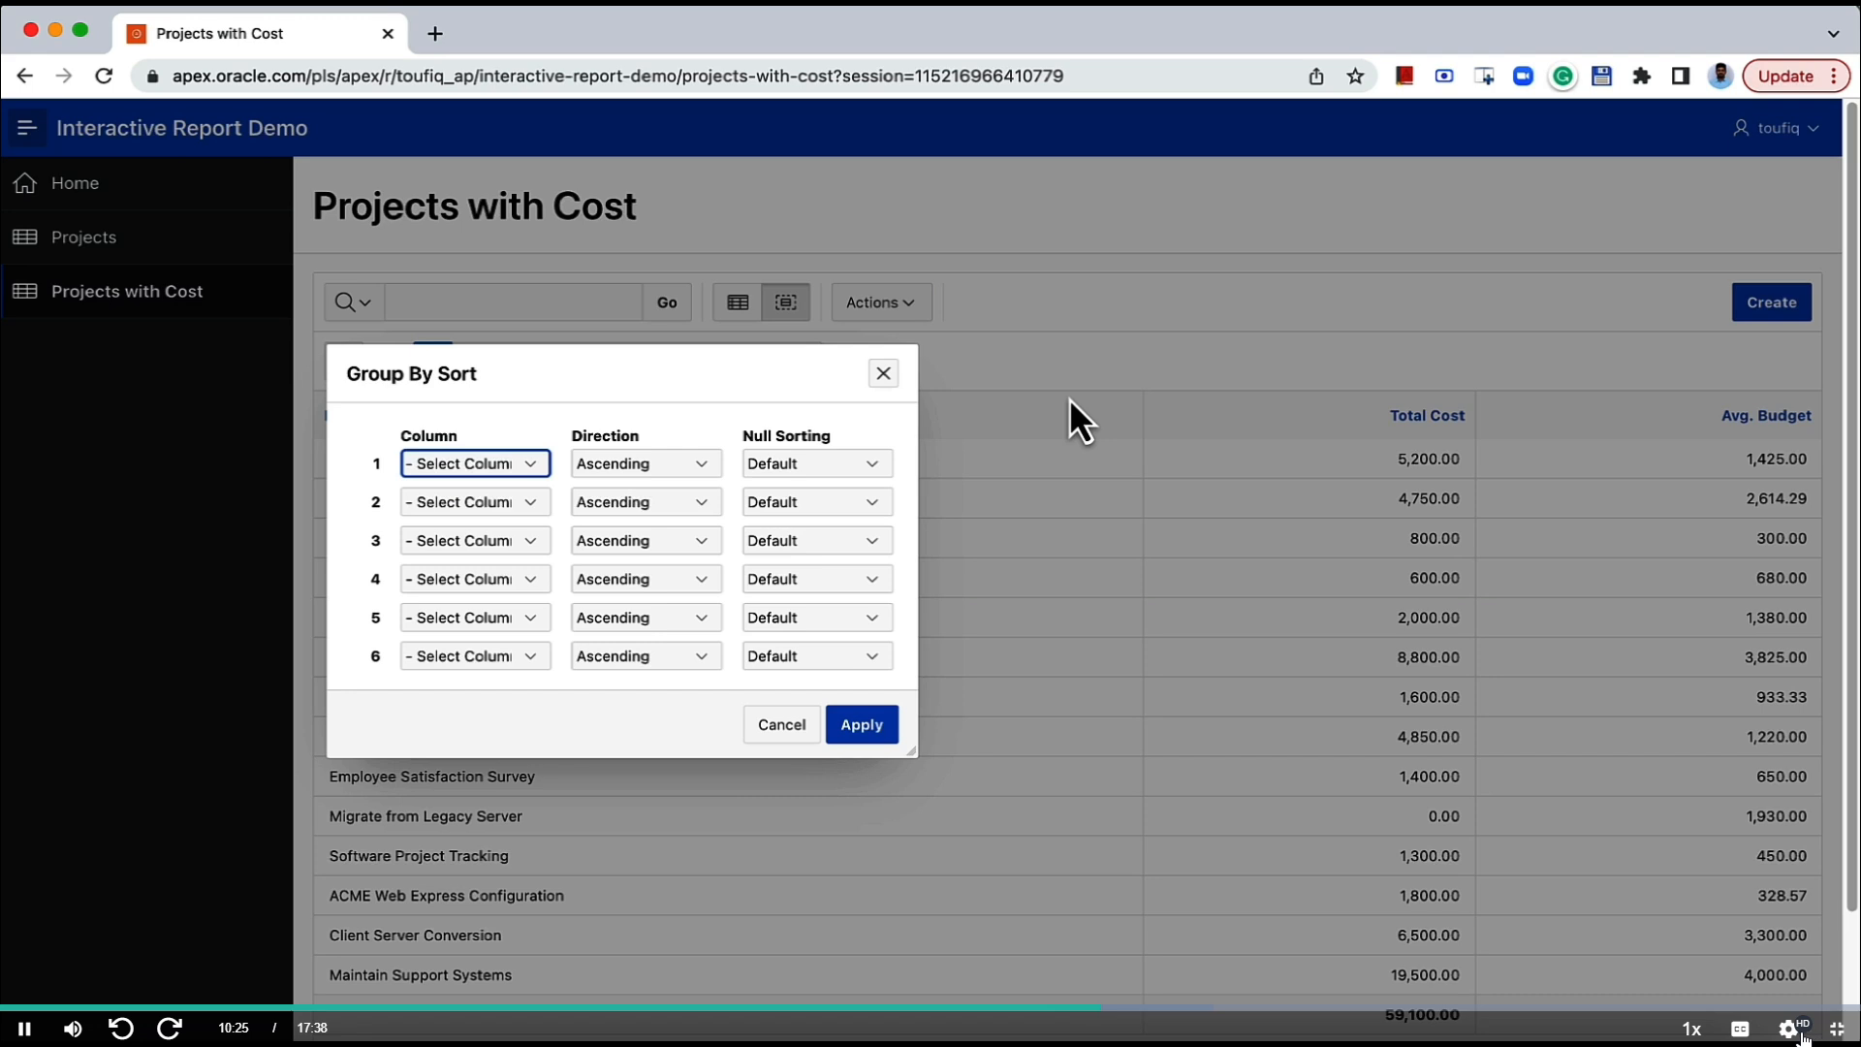
left_click(442, 466)
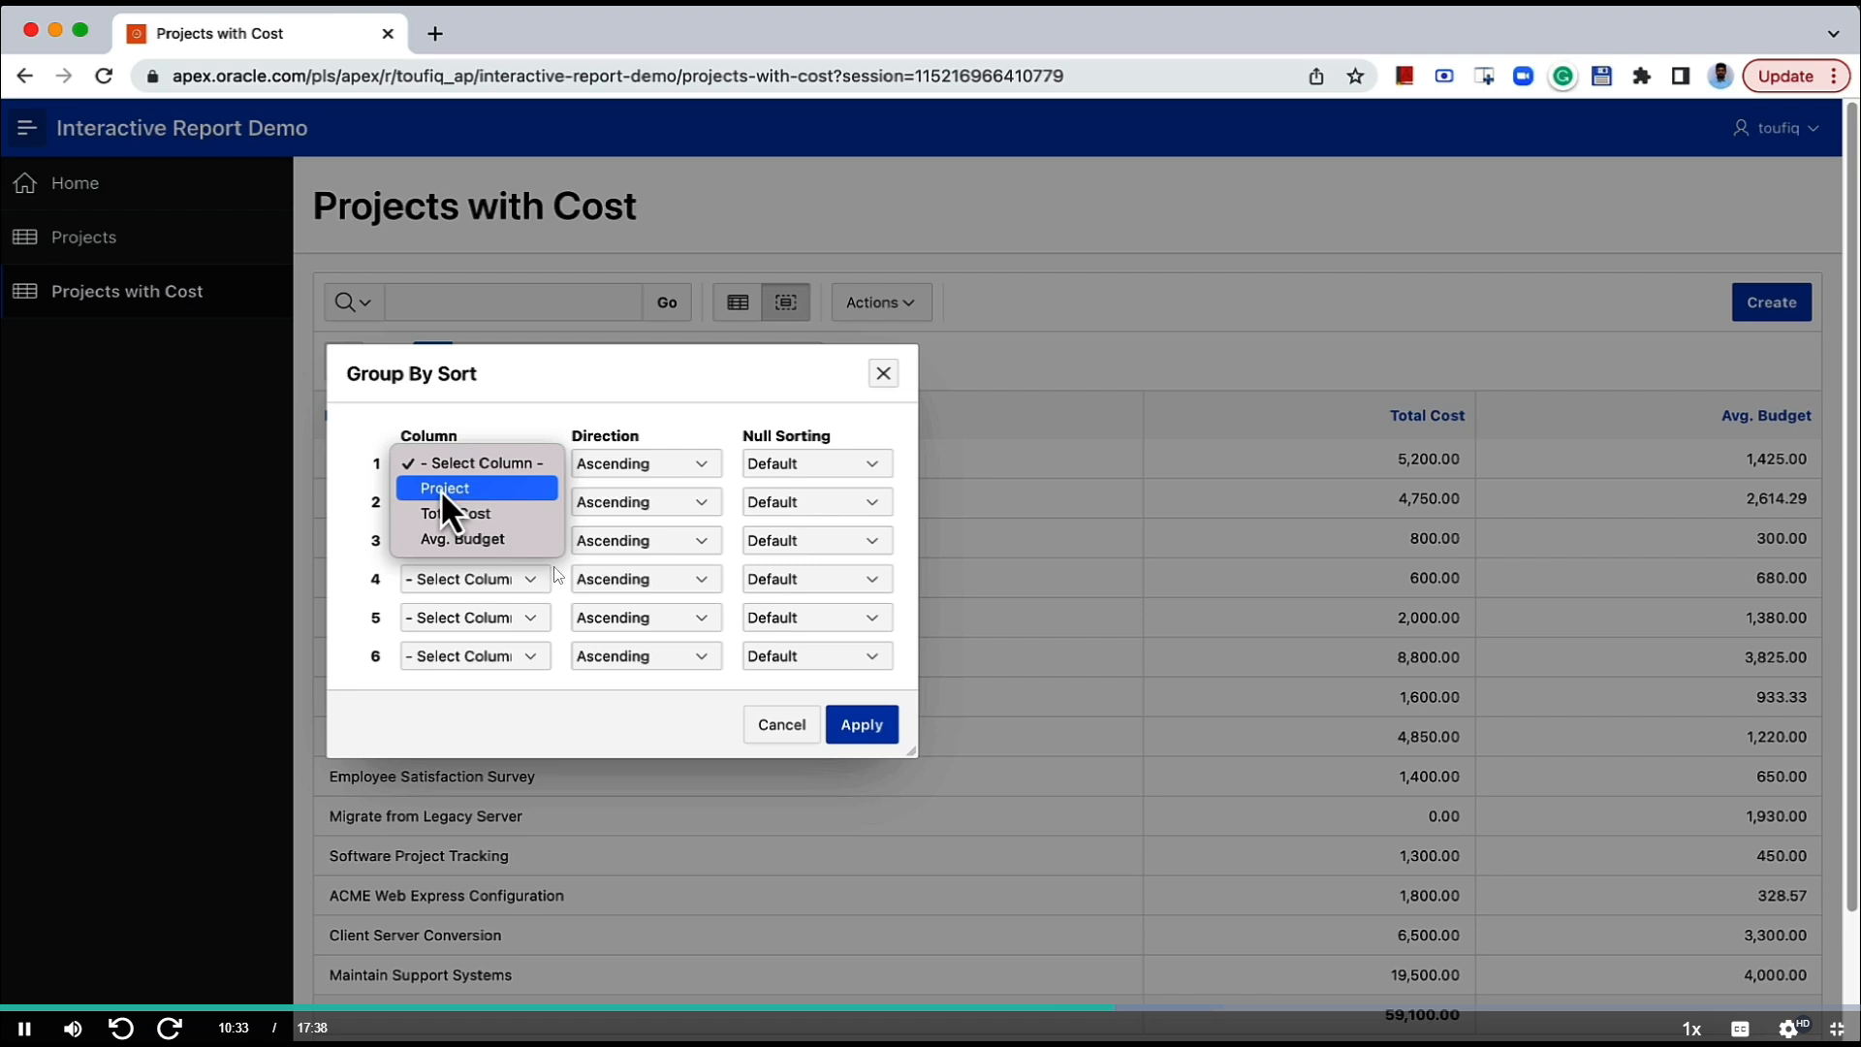
left_click(487, 521)
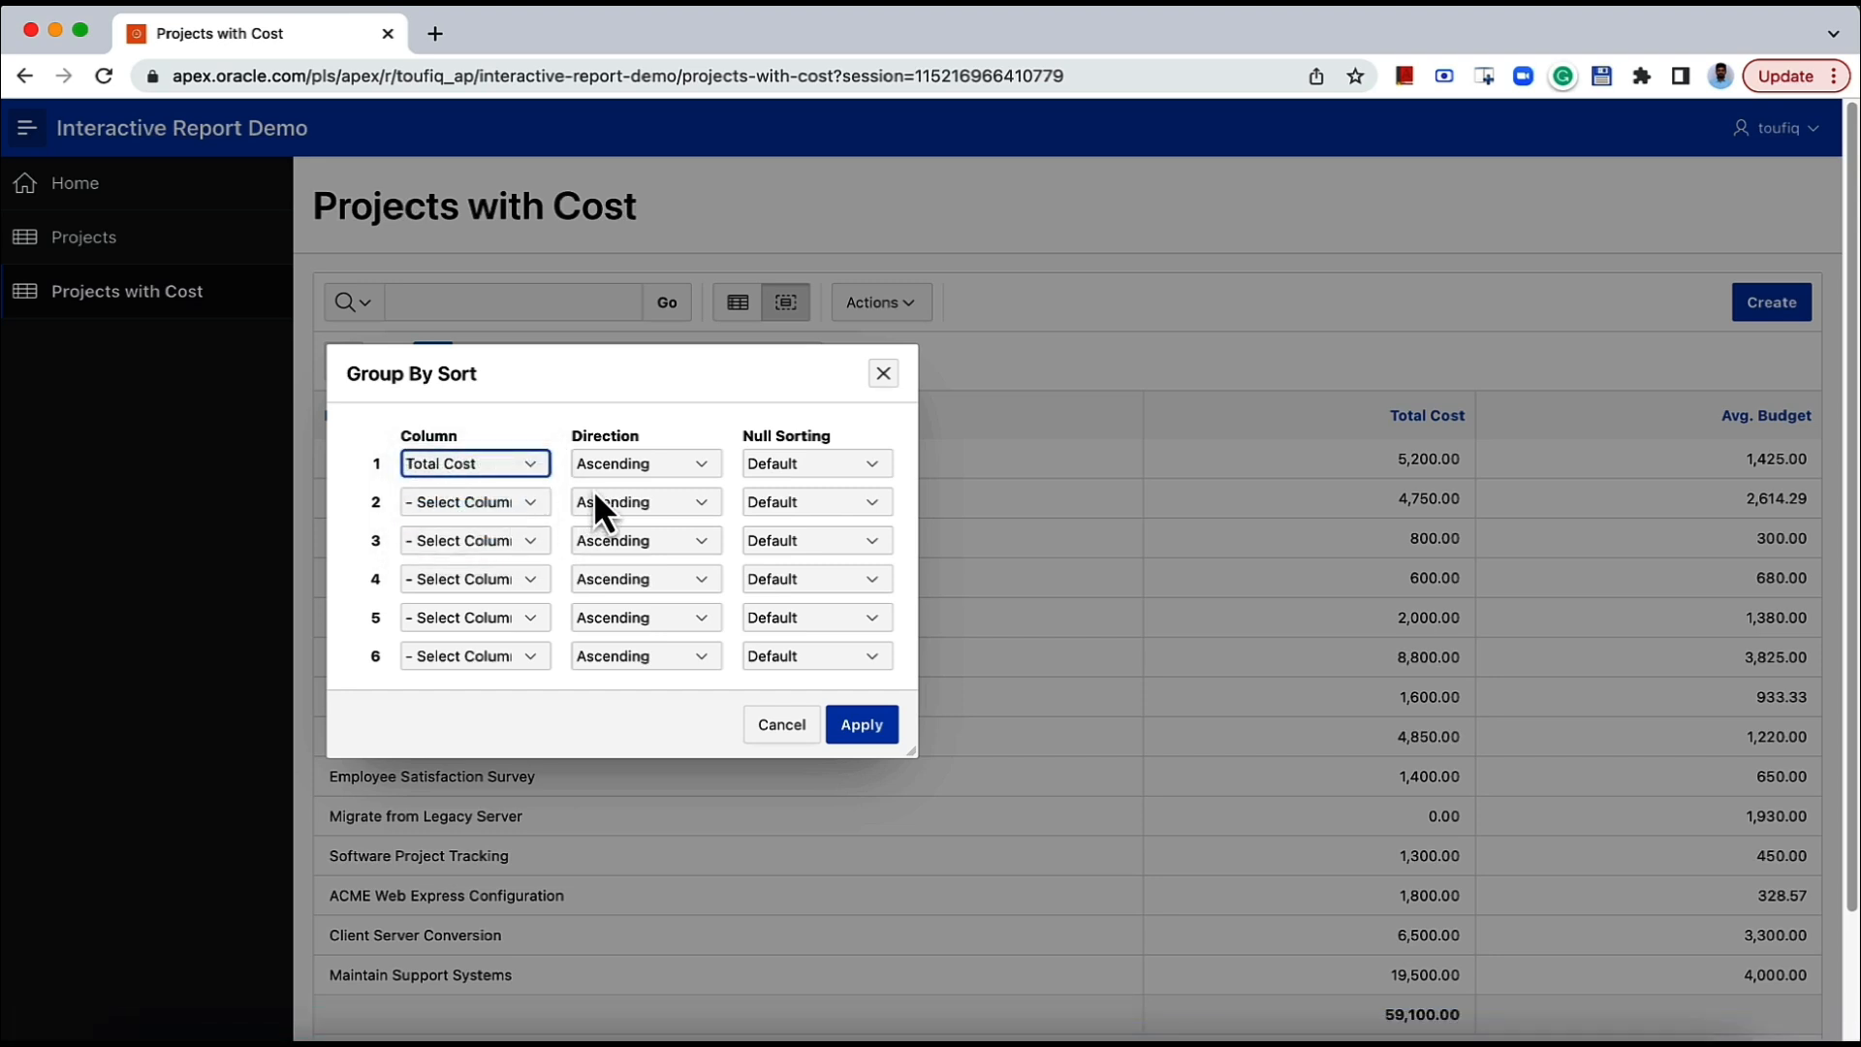
left_click(599, 467)
left_click(597, 488)
left_click(853, 727)
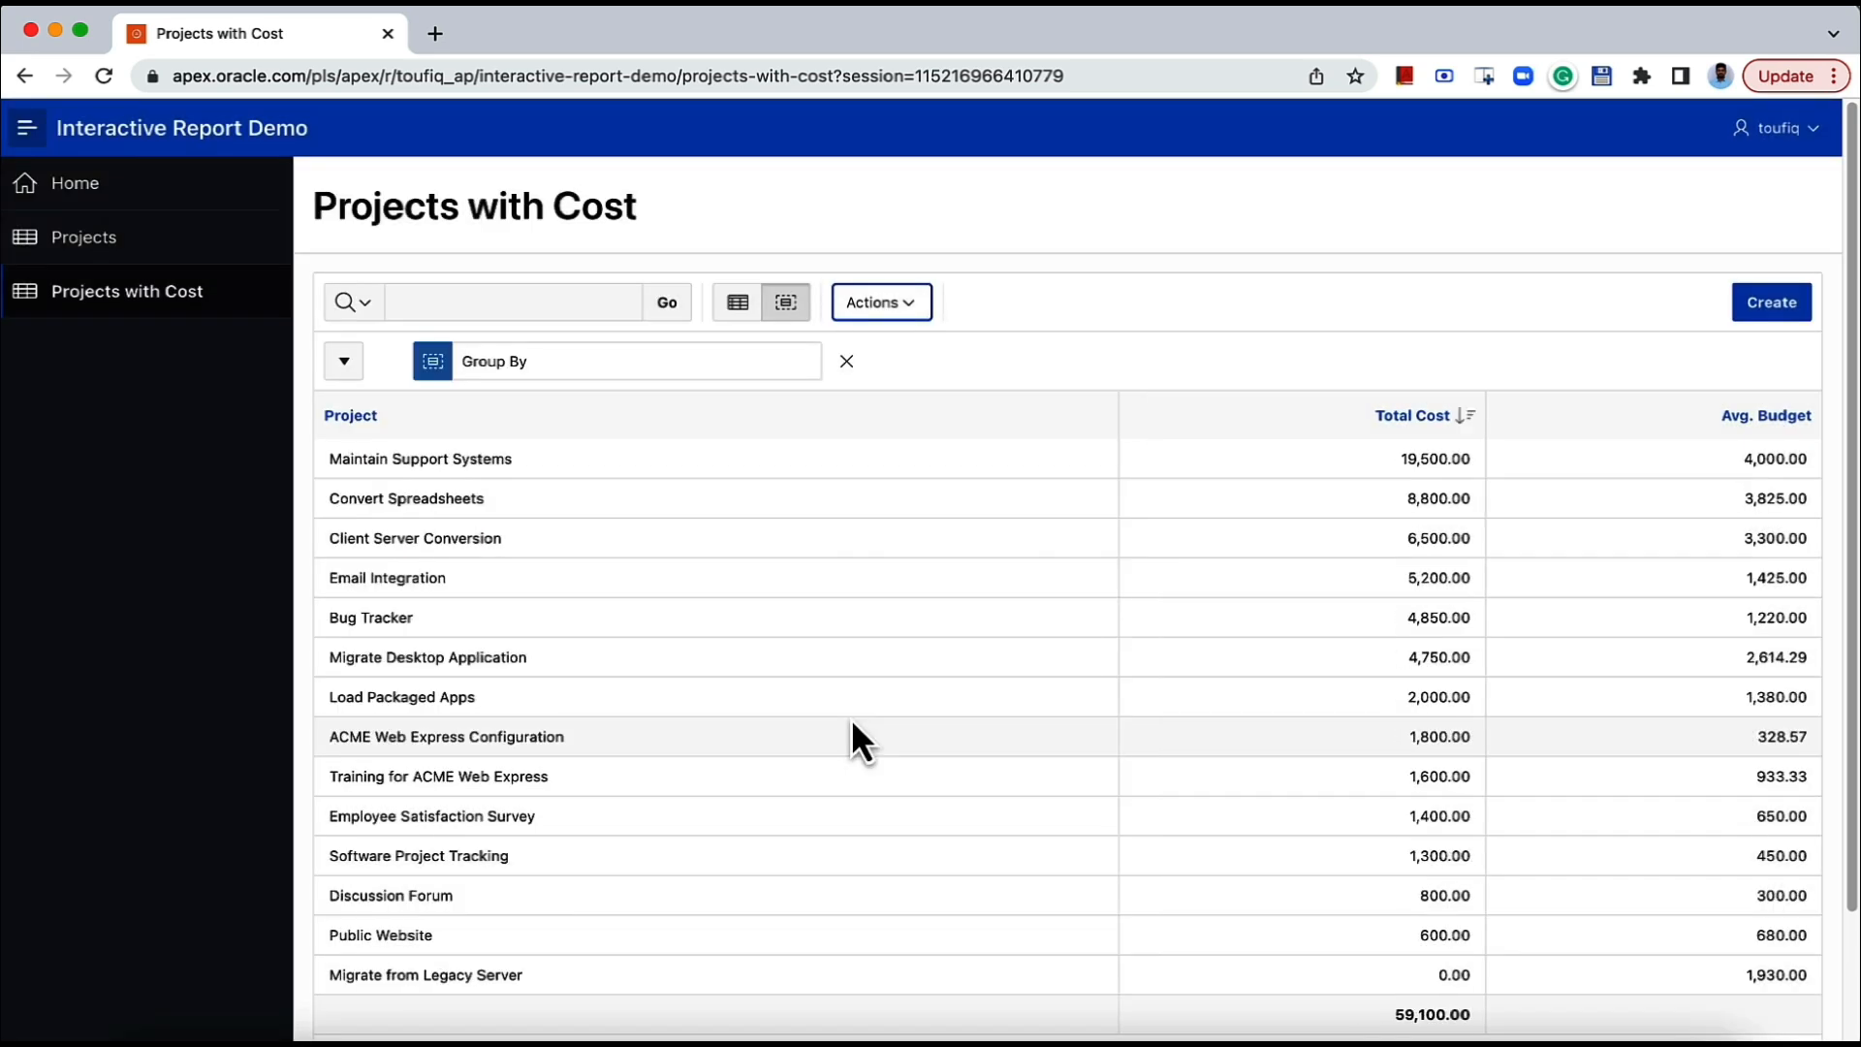
Remove the Group By and start a Pivot with Status as the pivot column and Project as the row column.
left_click(849, 362)
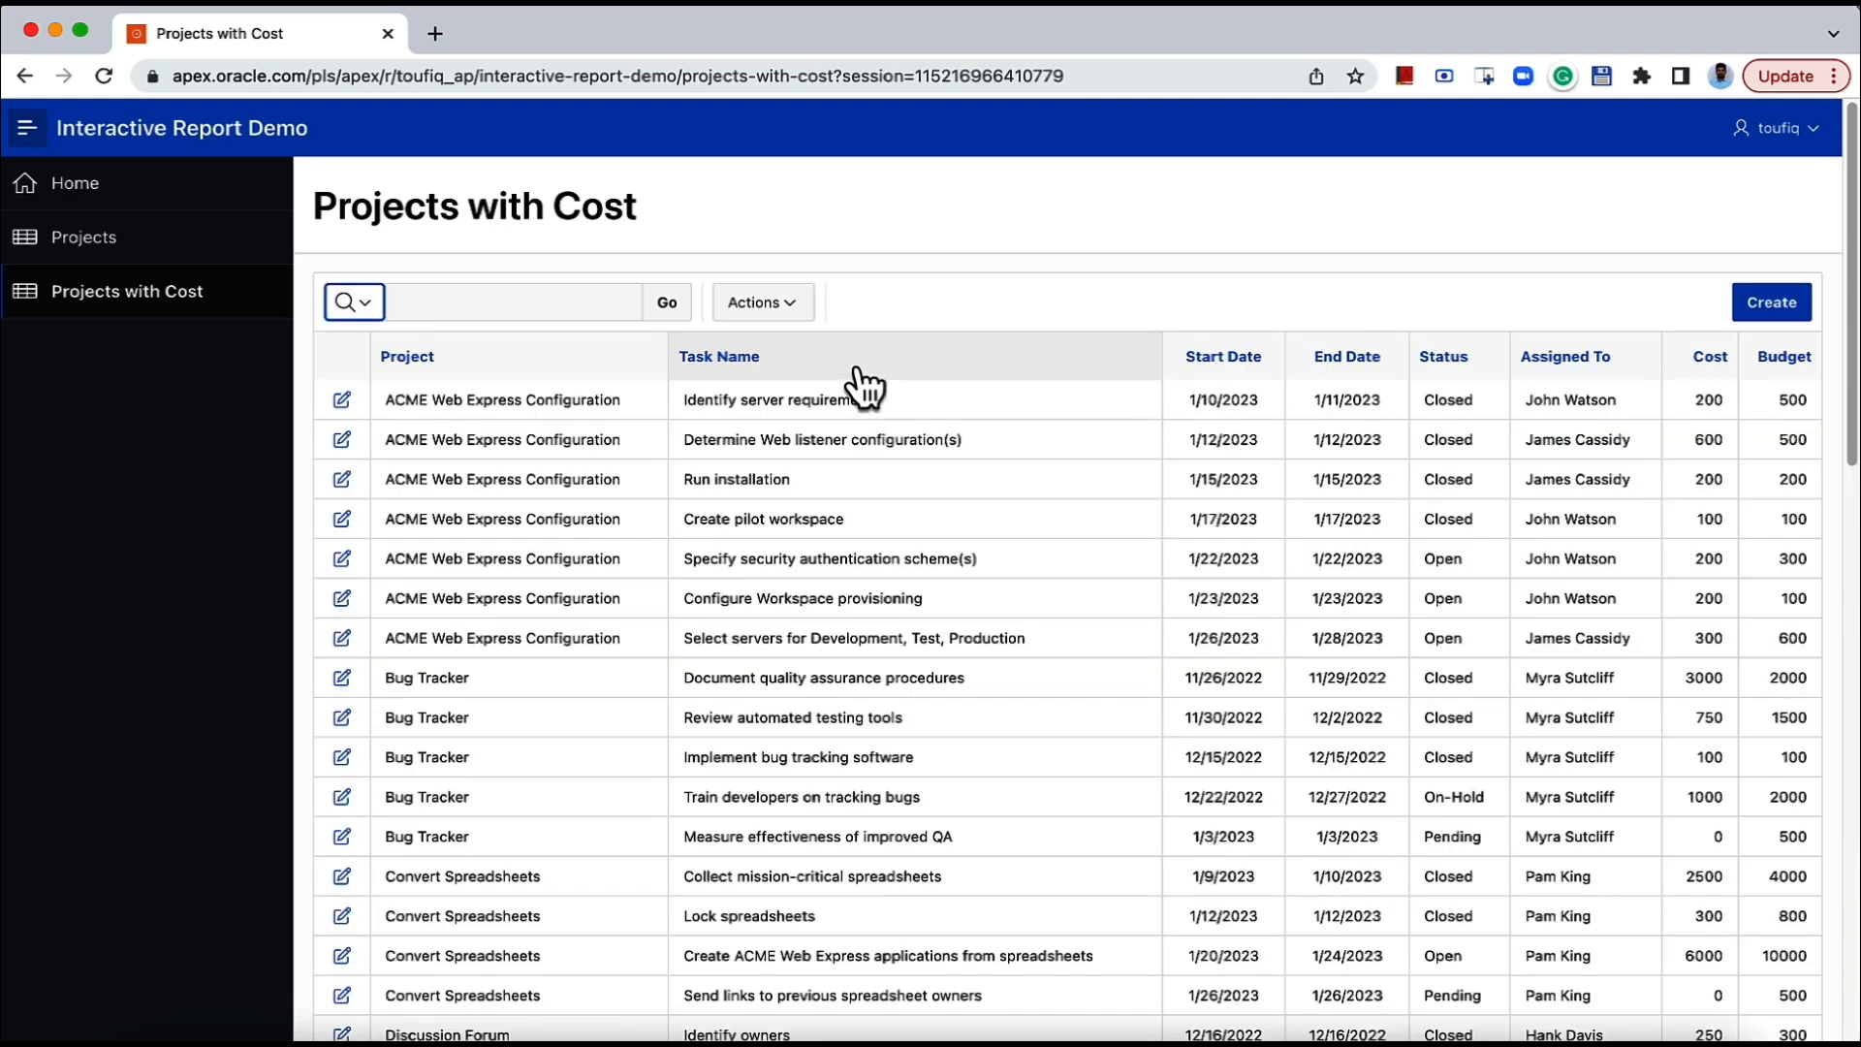
left_click(781, 307)
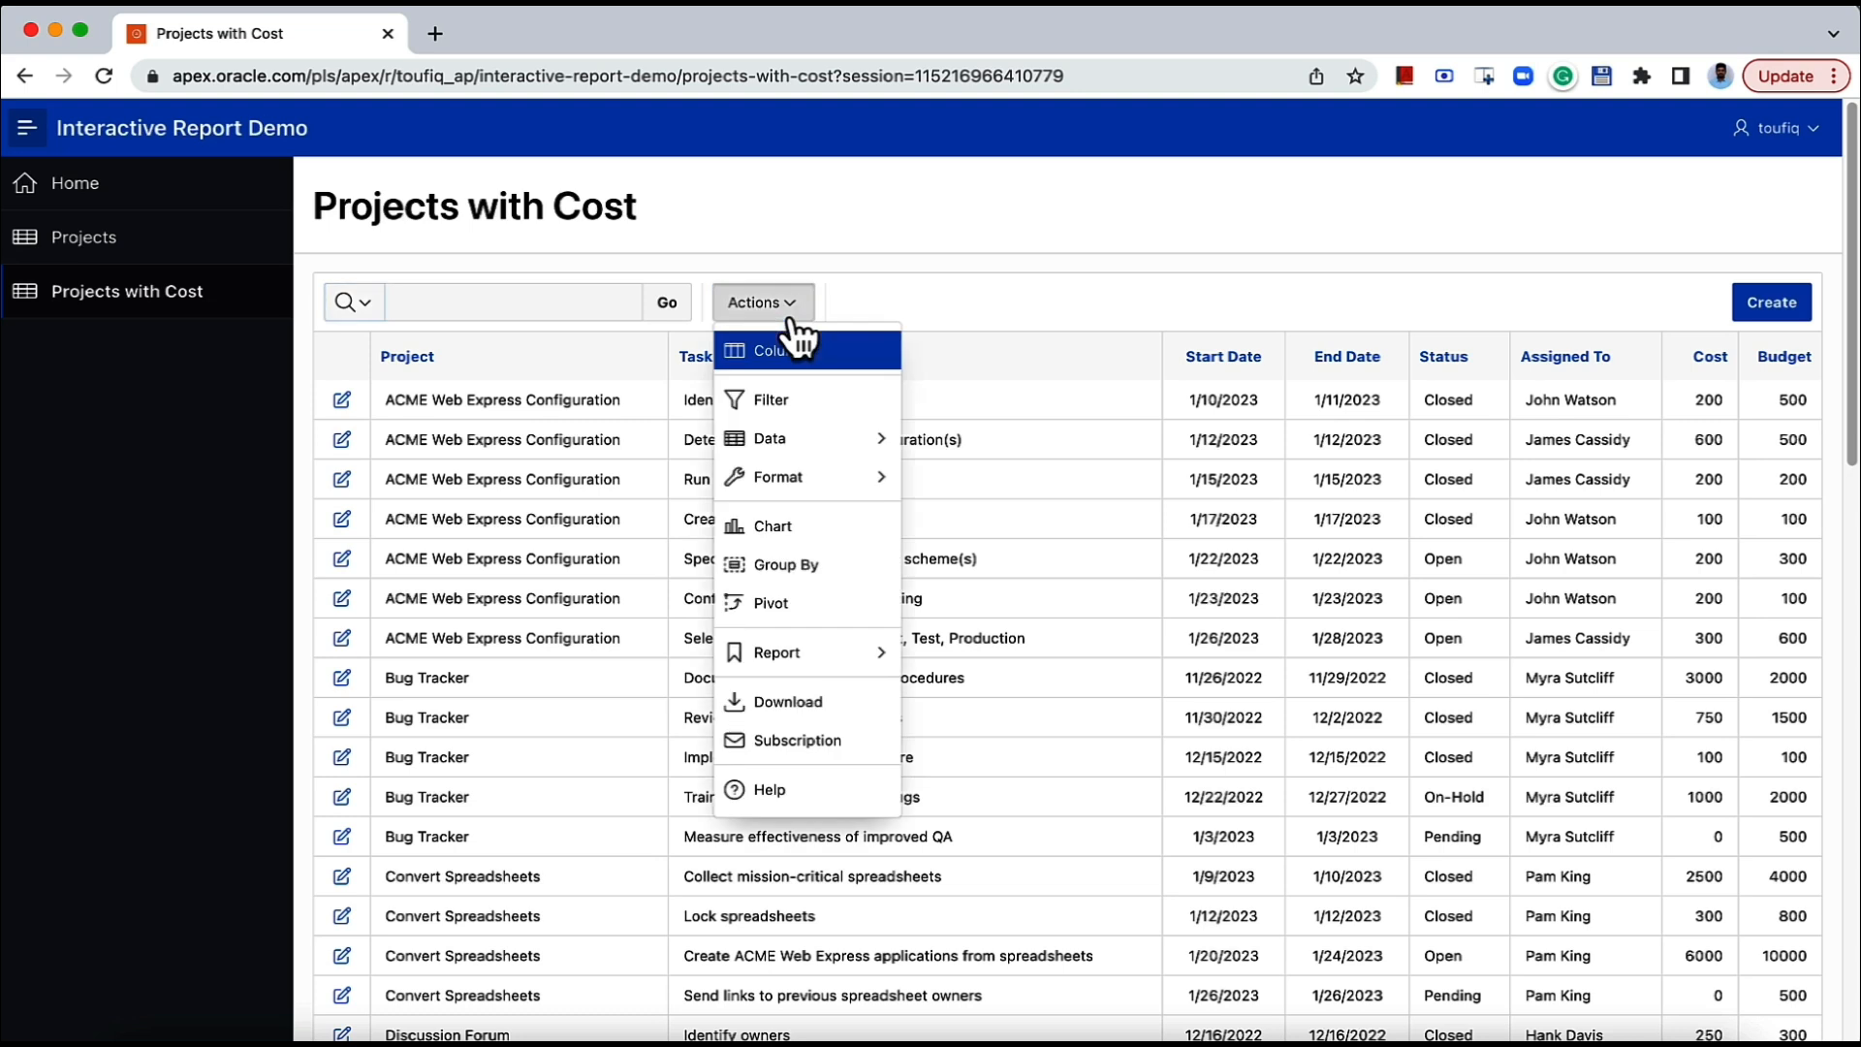
left_click(839, 601)
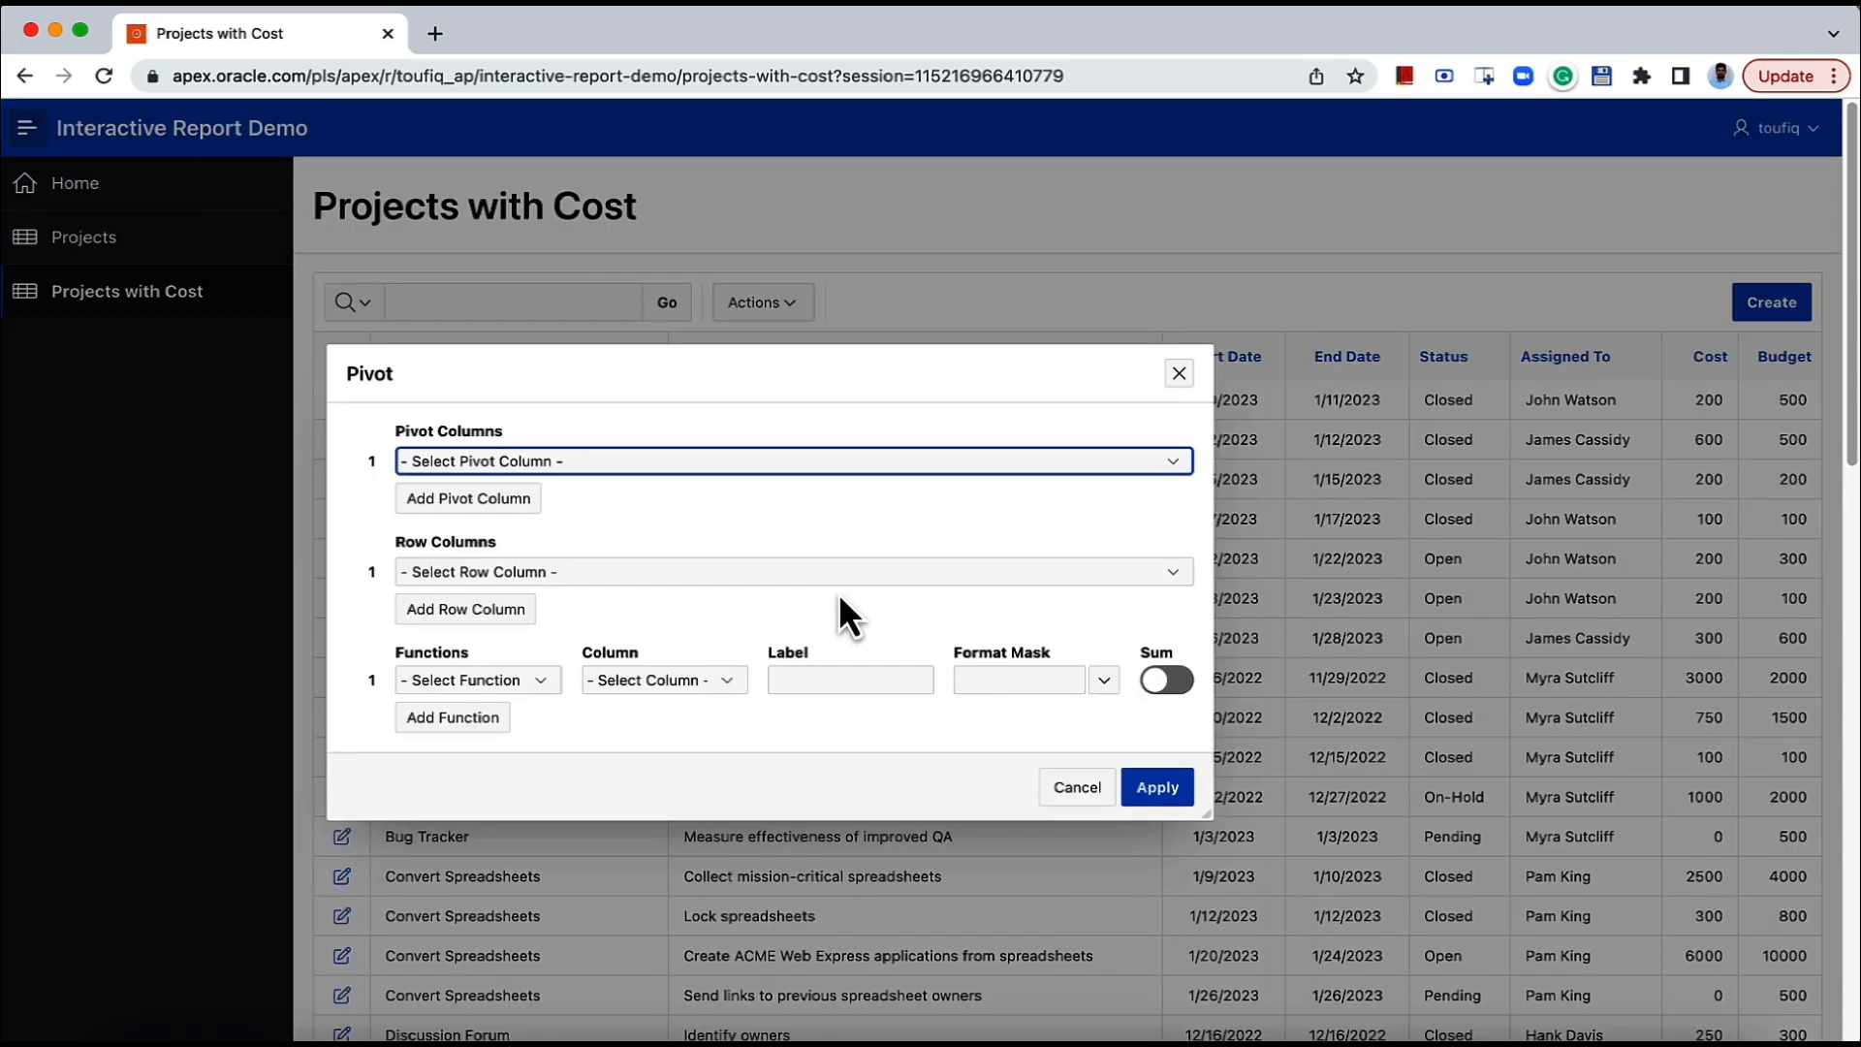
left_click(890, 472)
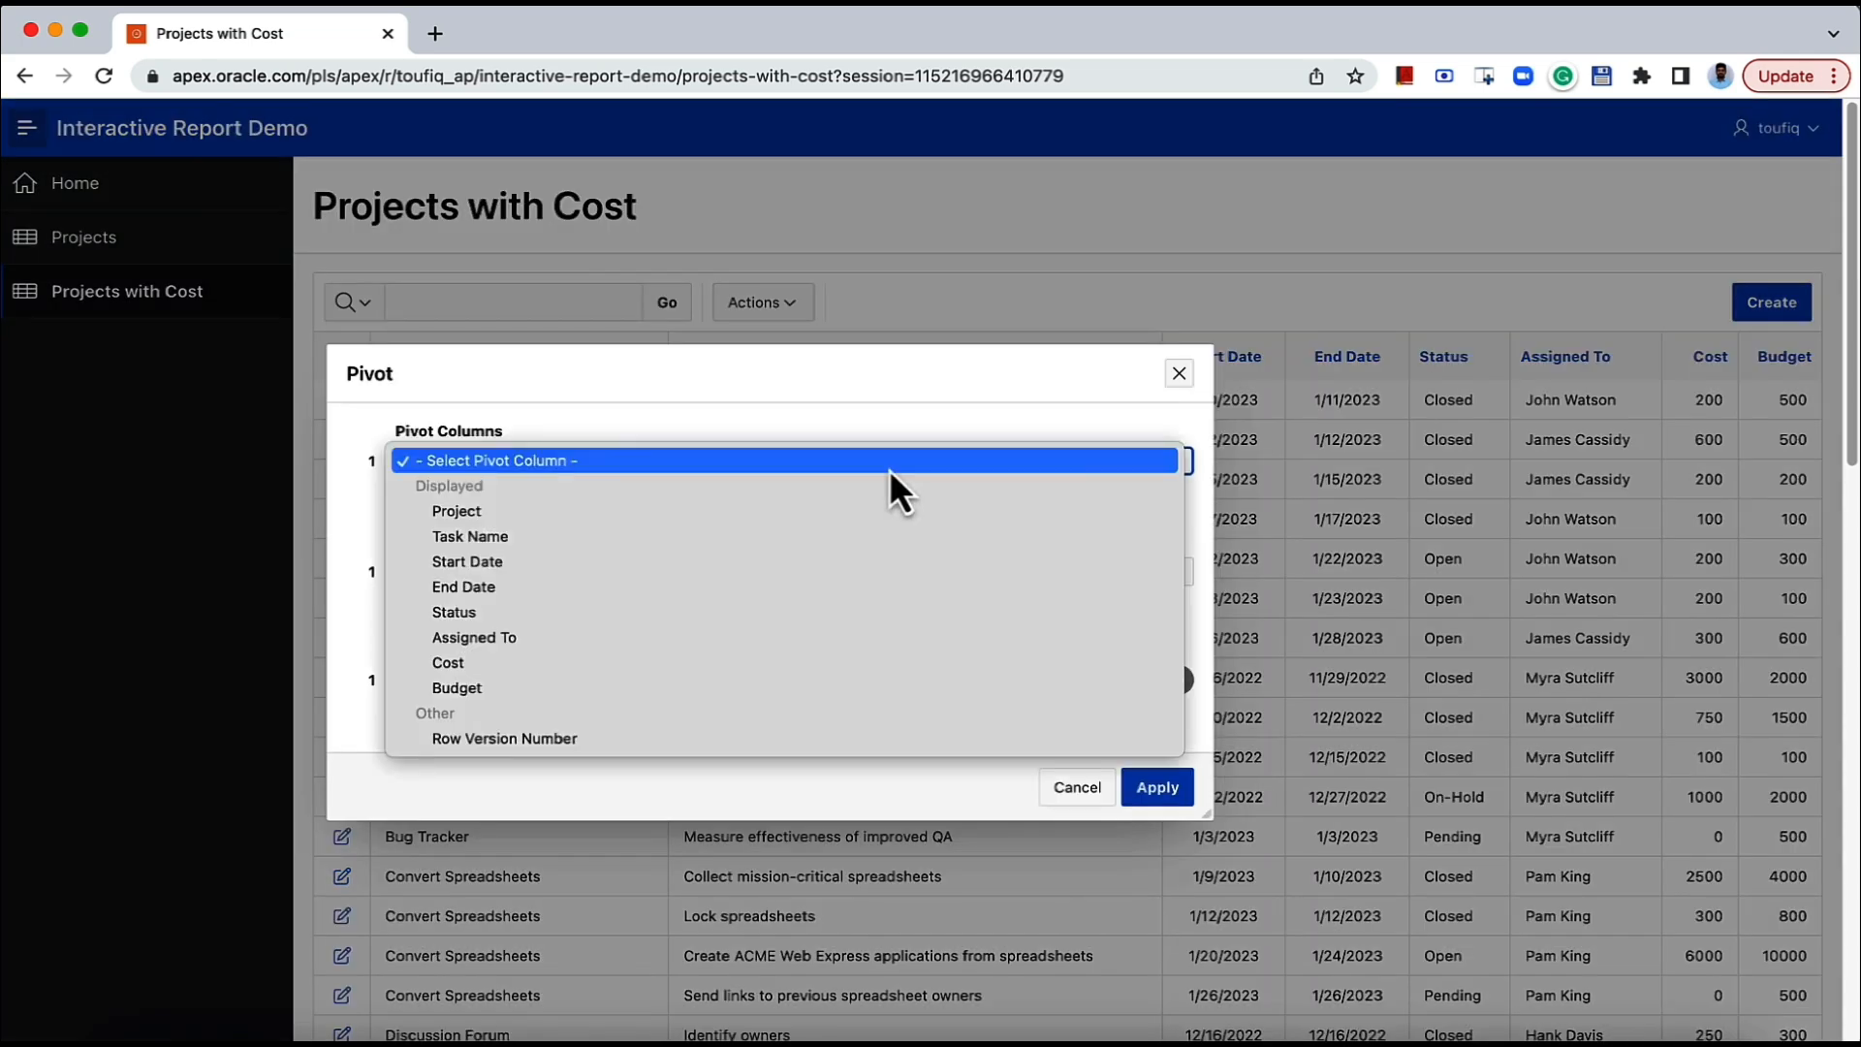
left_click(698, 611)
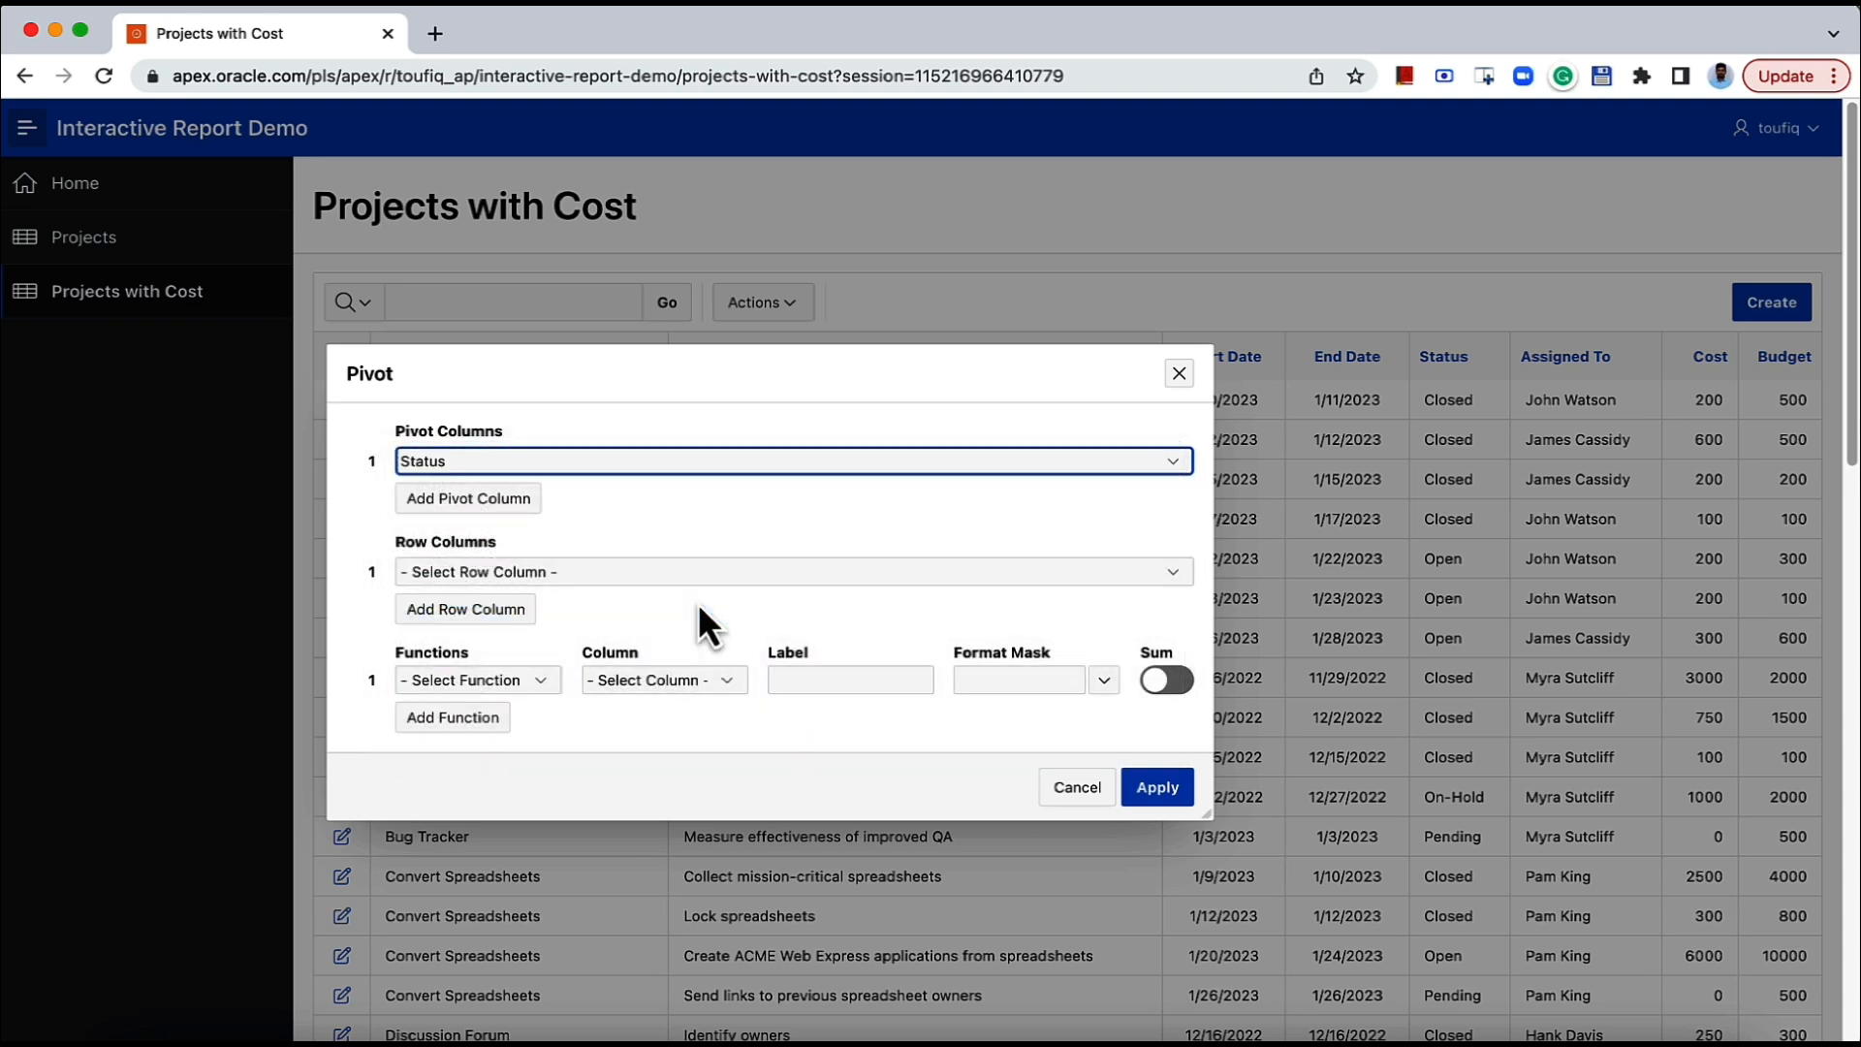
left_click(692, 578)
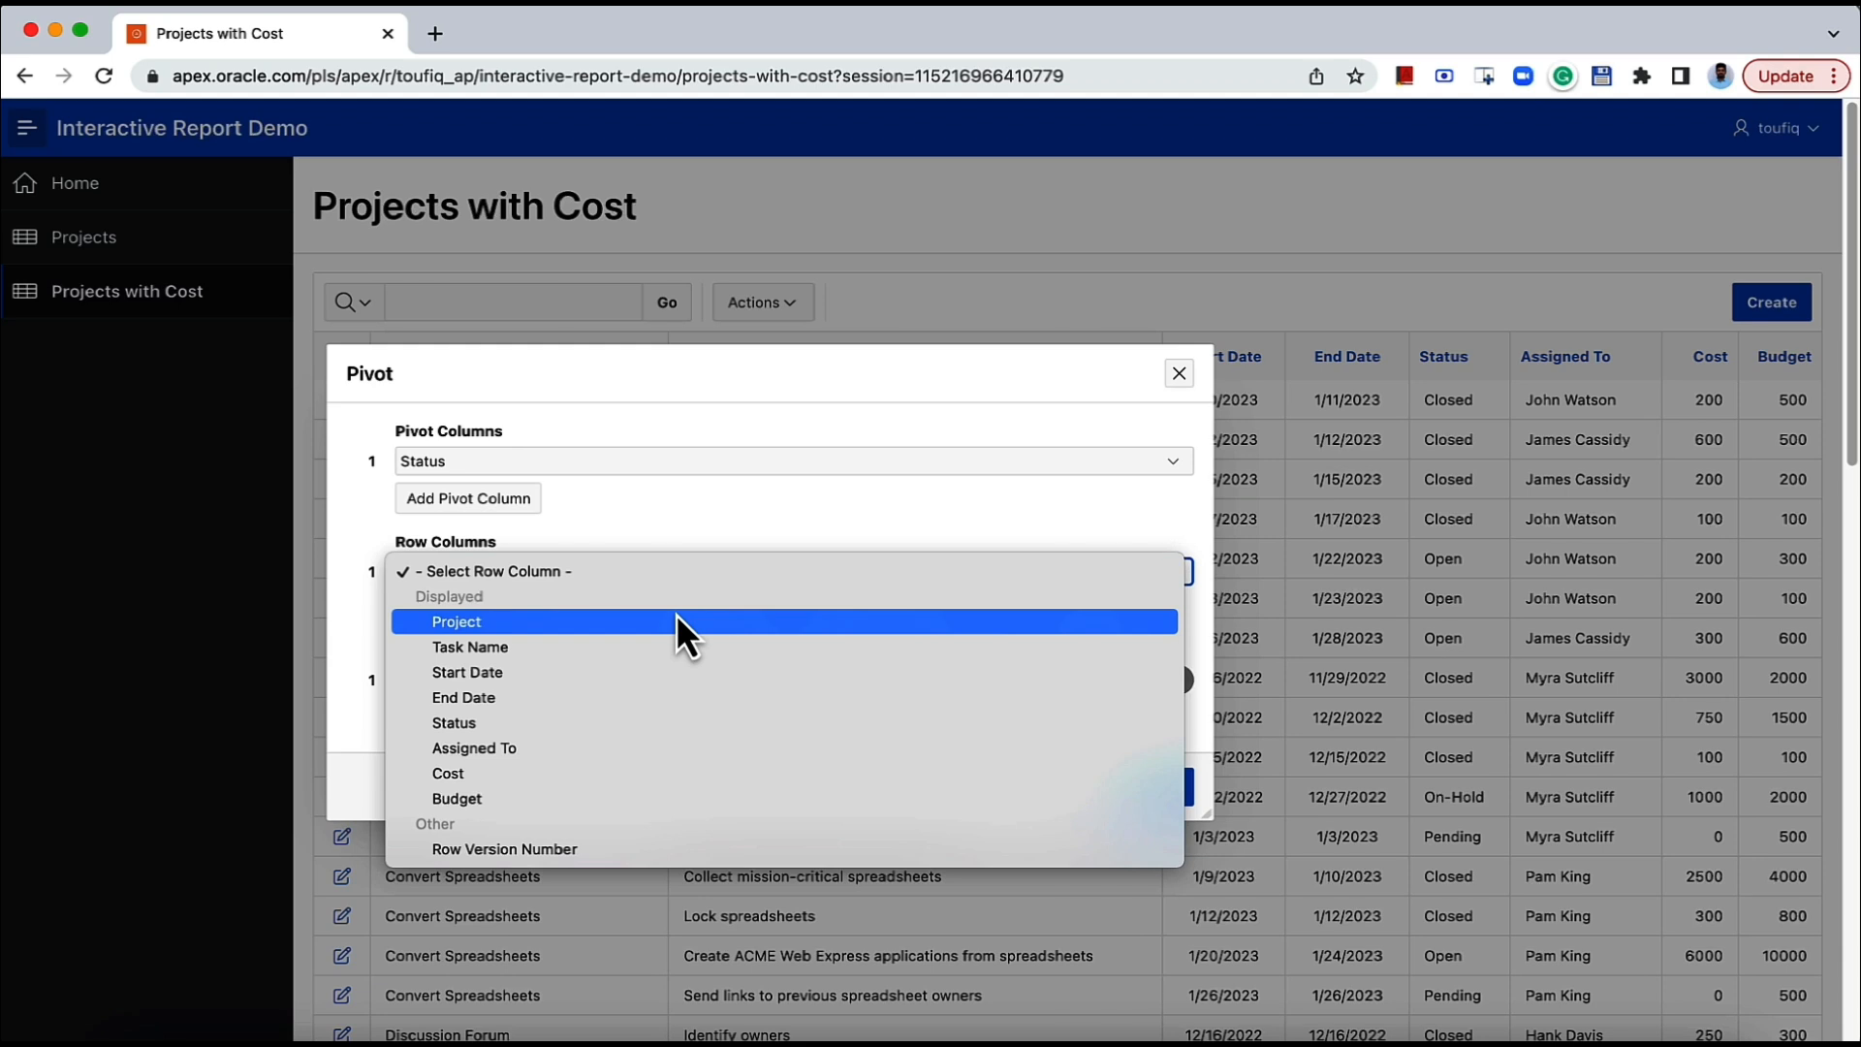
left_click(677, 622)
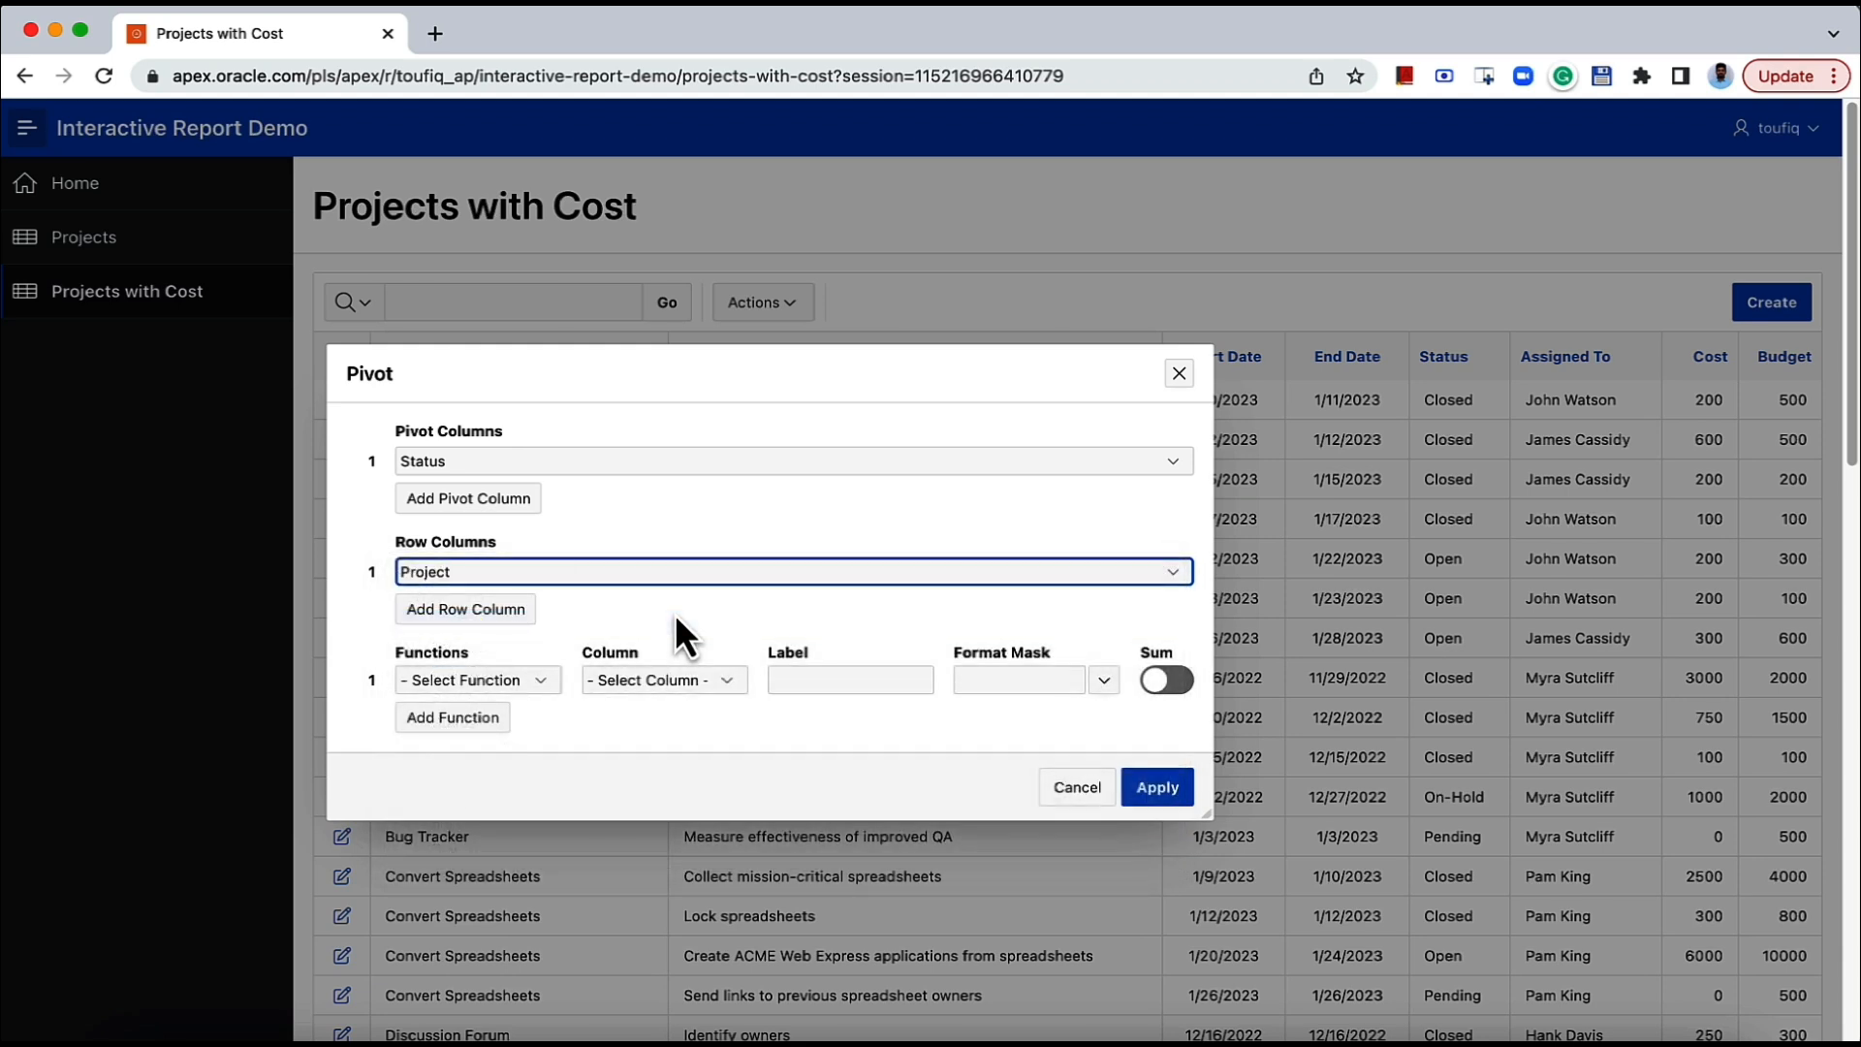
left_click(675, 613)
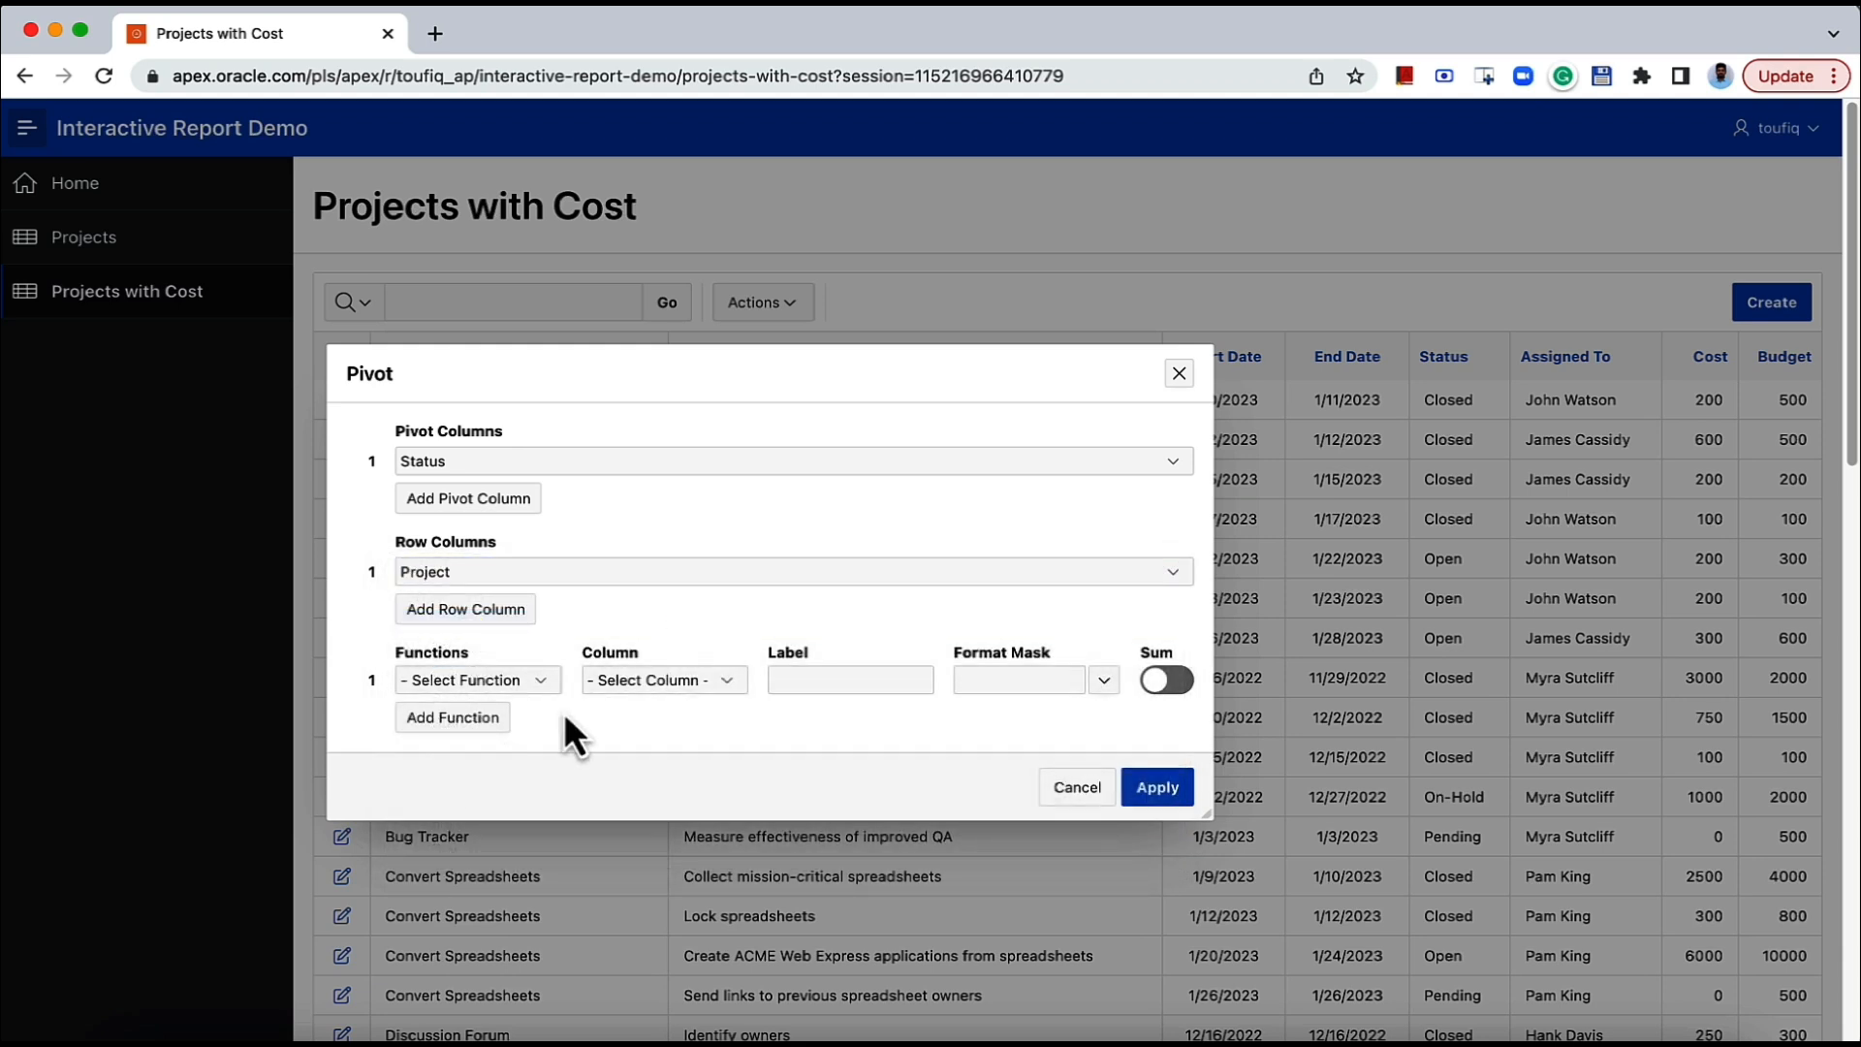
Define the pivot function as the Count of Task Name, labelled "Tasks Count", and apply the pivot.
left_click(535, 683)
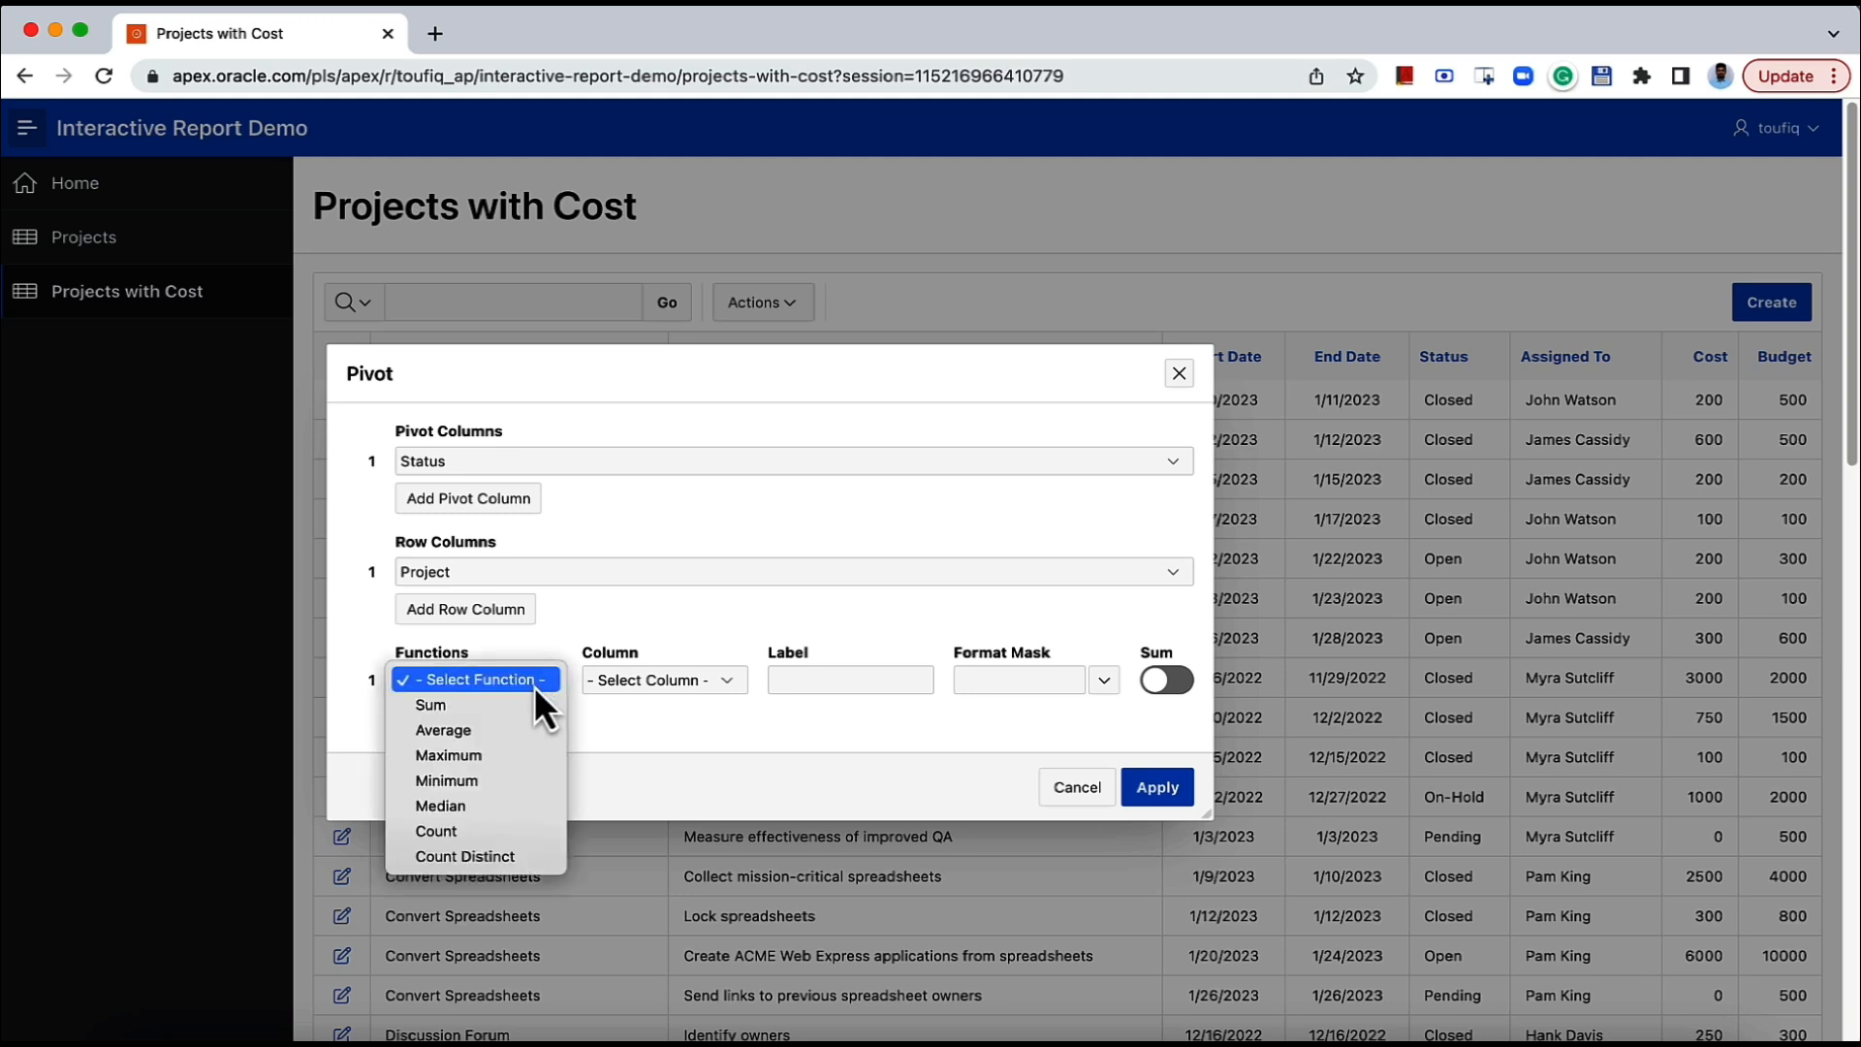
left_click(496, 832)
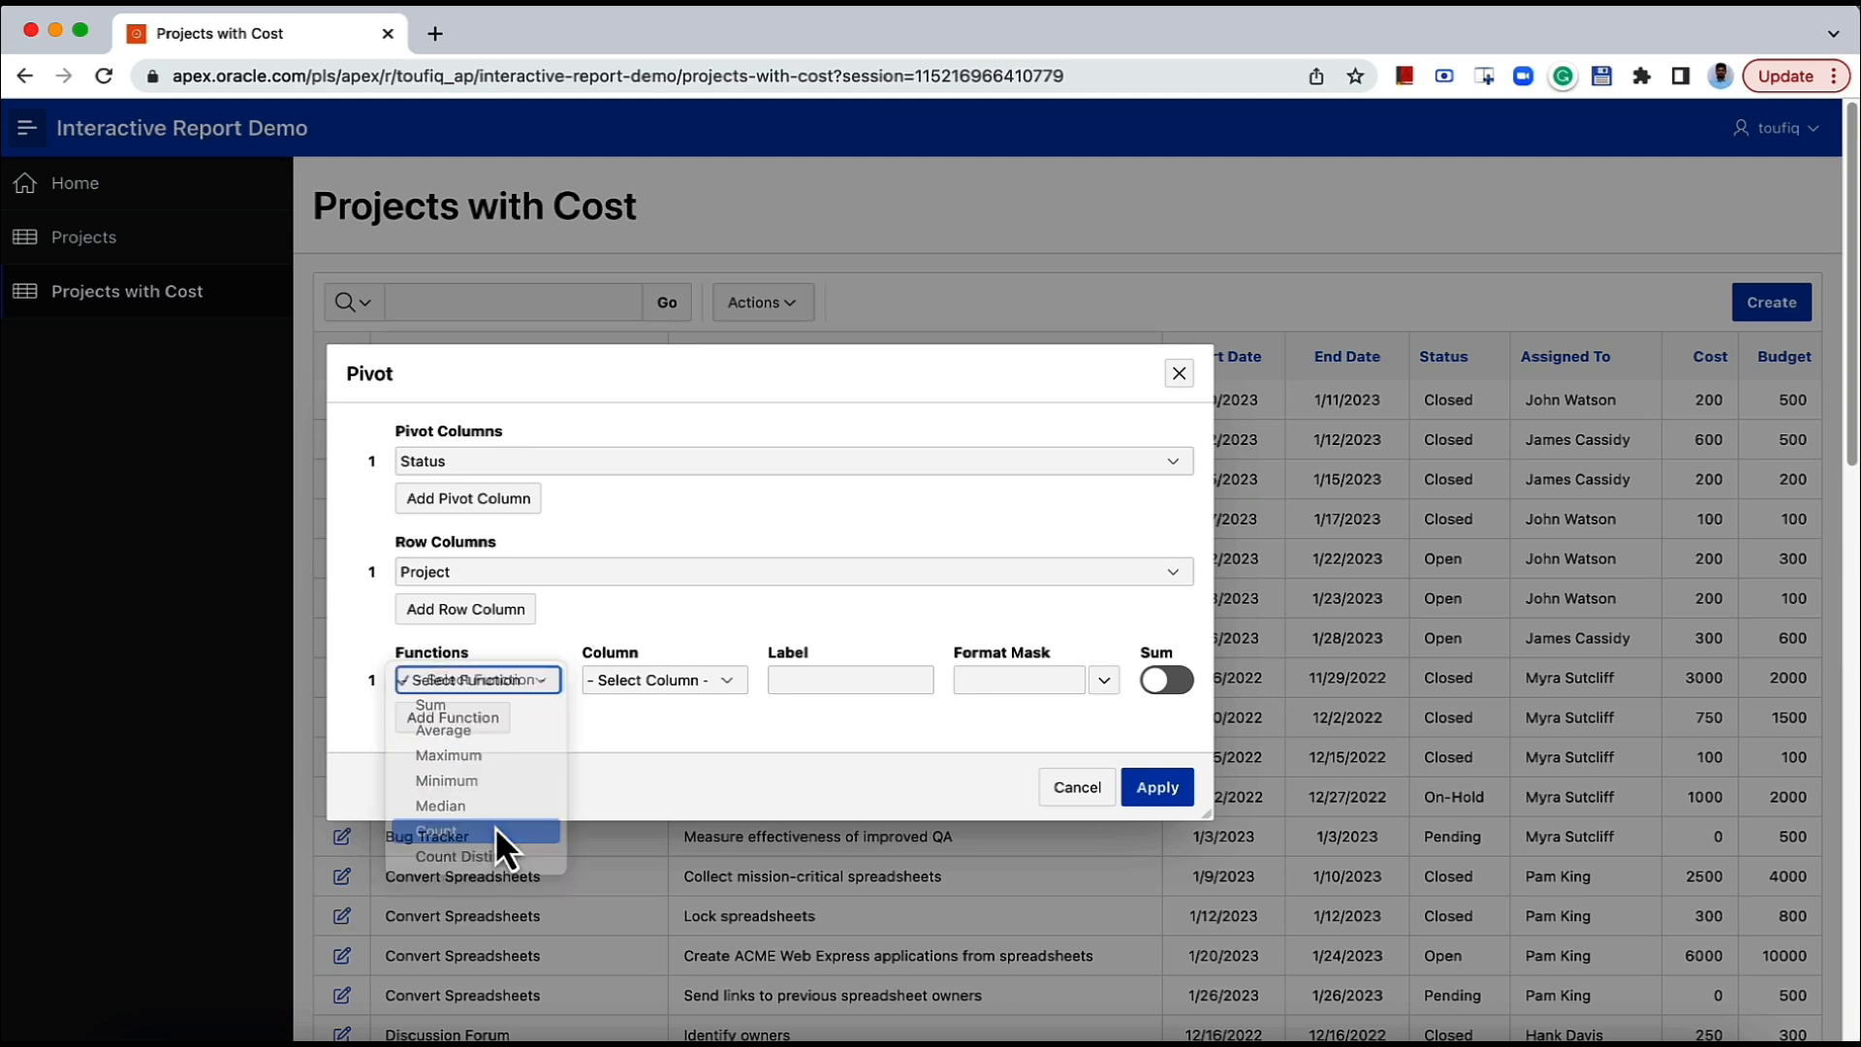
left_click(613, 689)
left_click(628, 735)
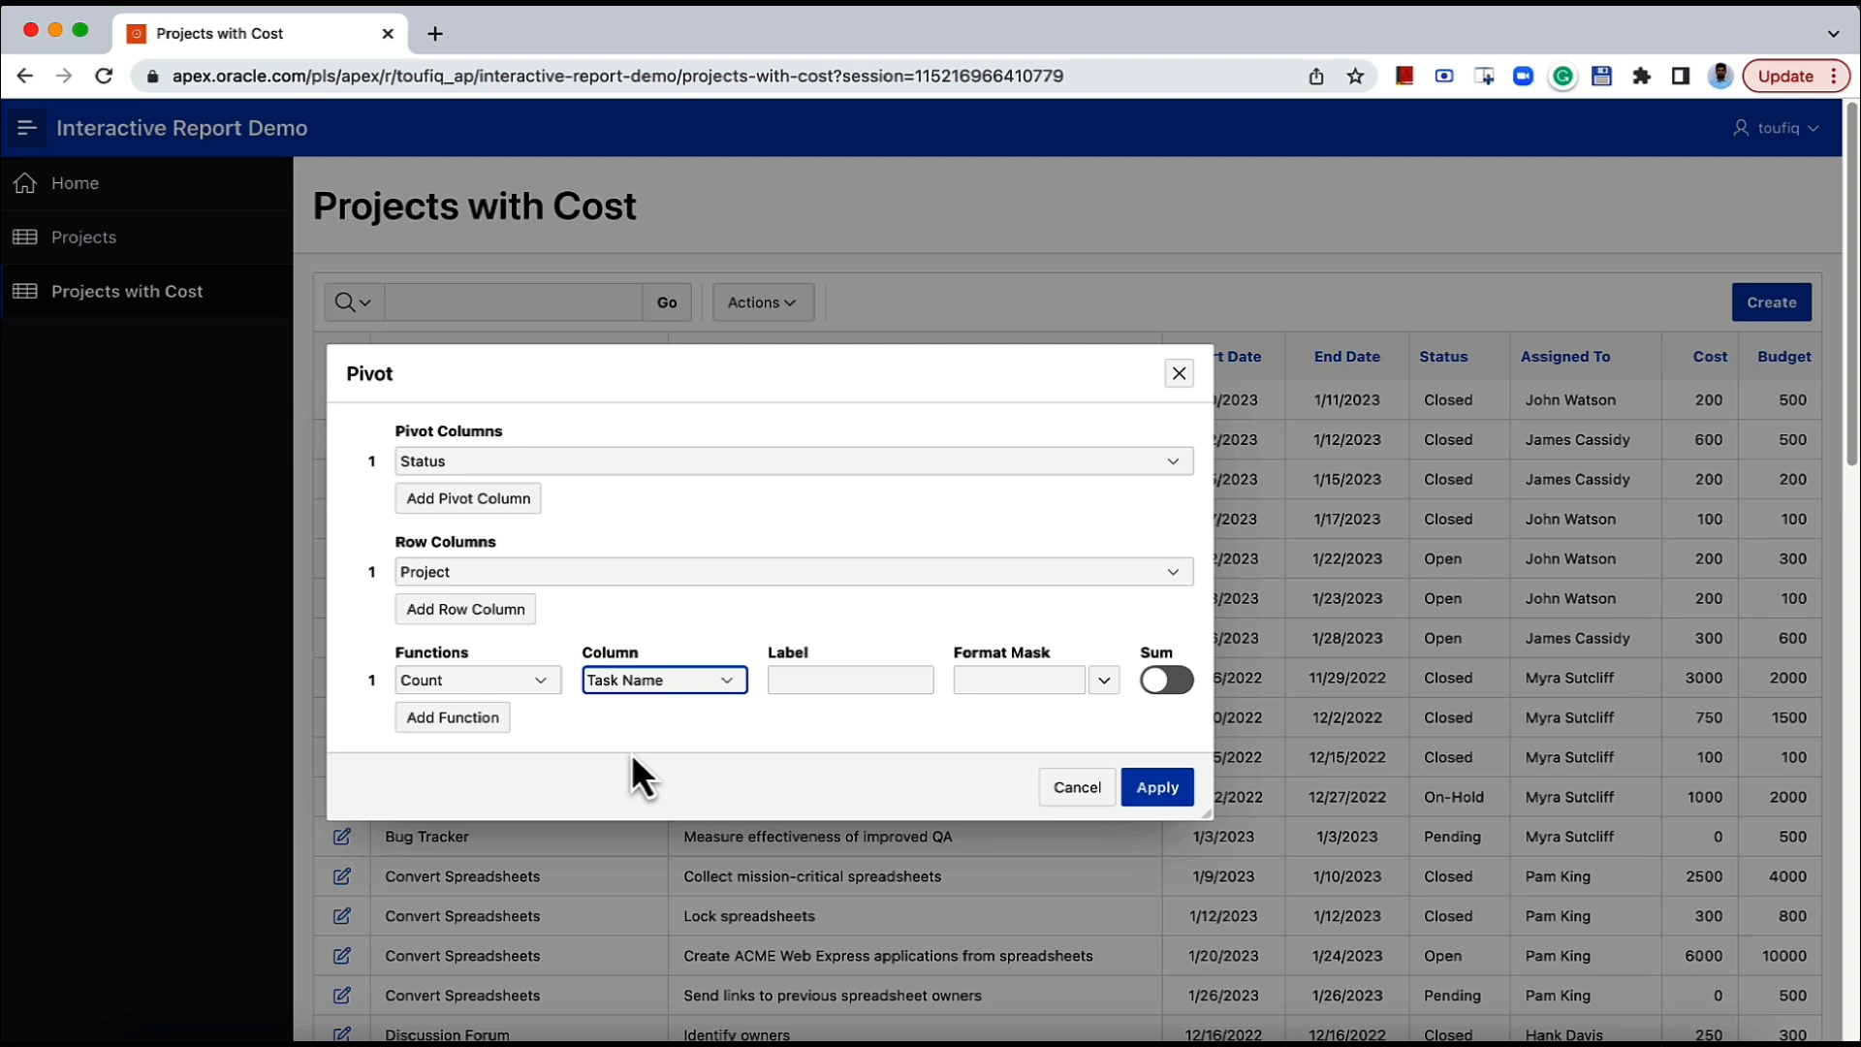
left_click(814, 679)
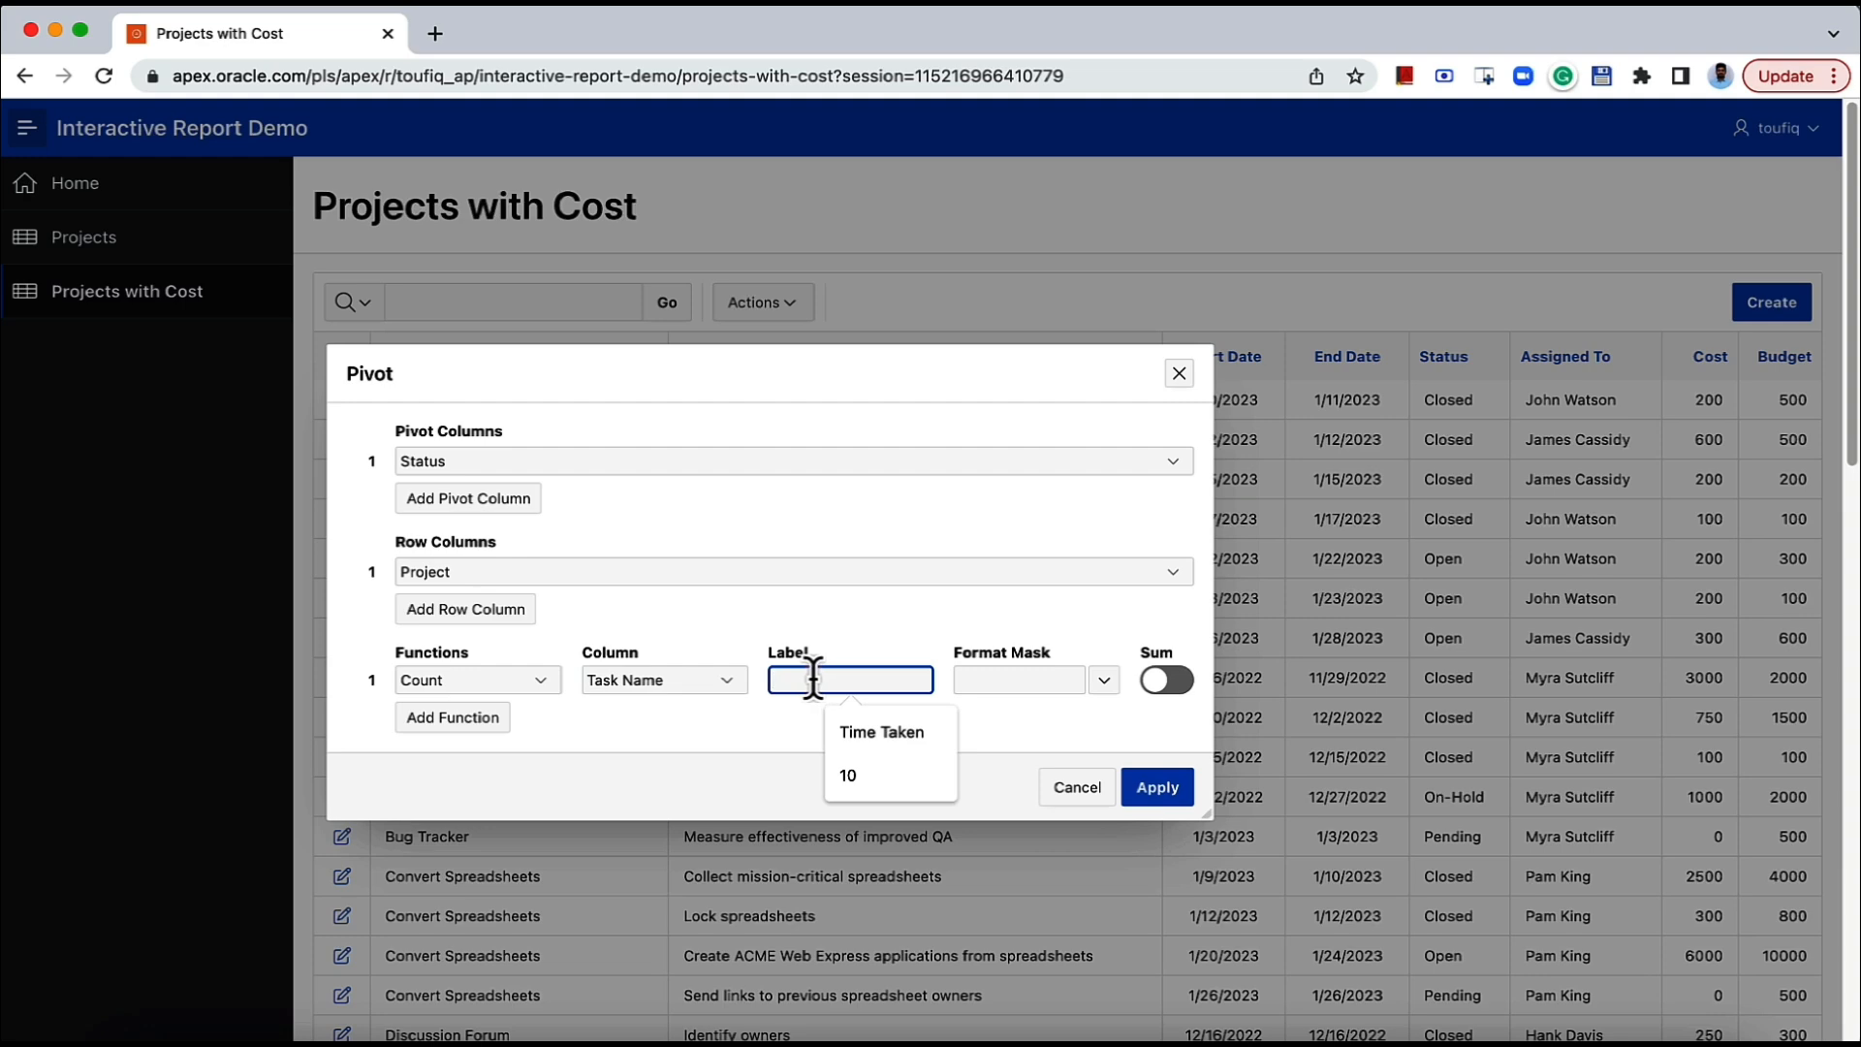
type("Tasks Count")
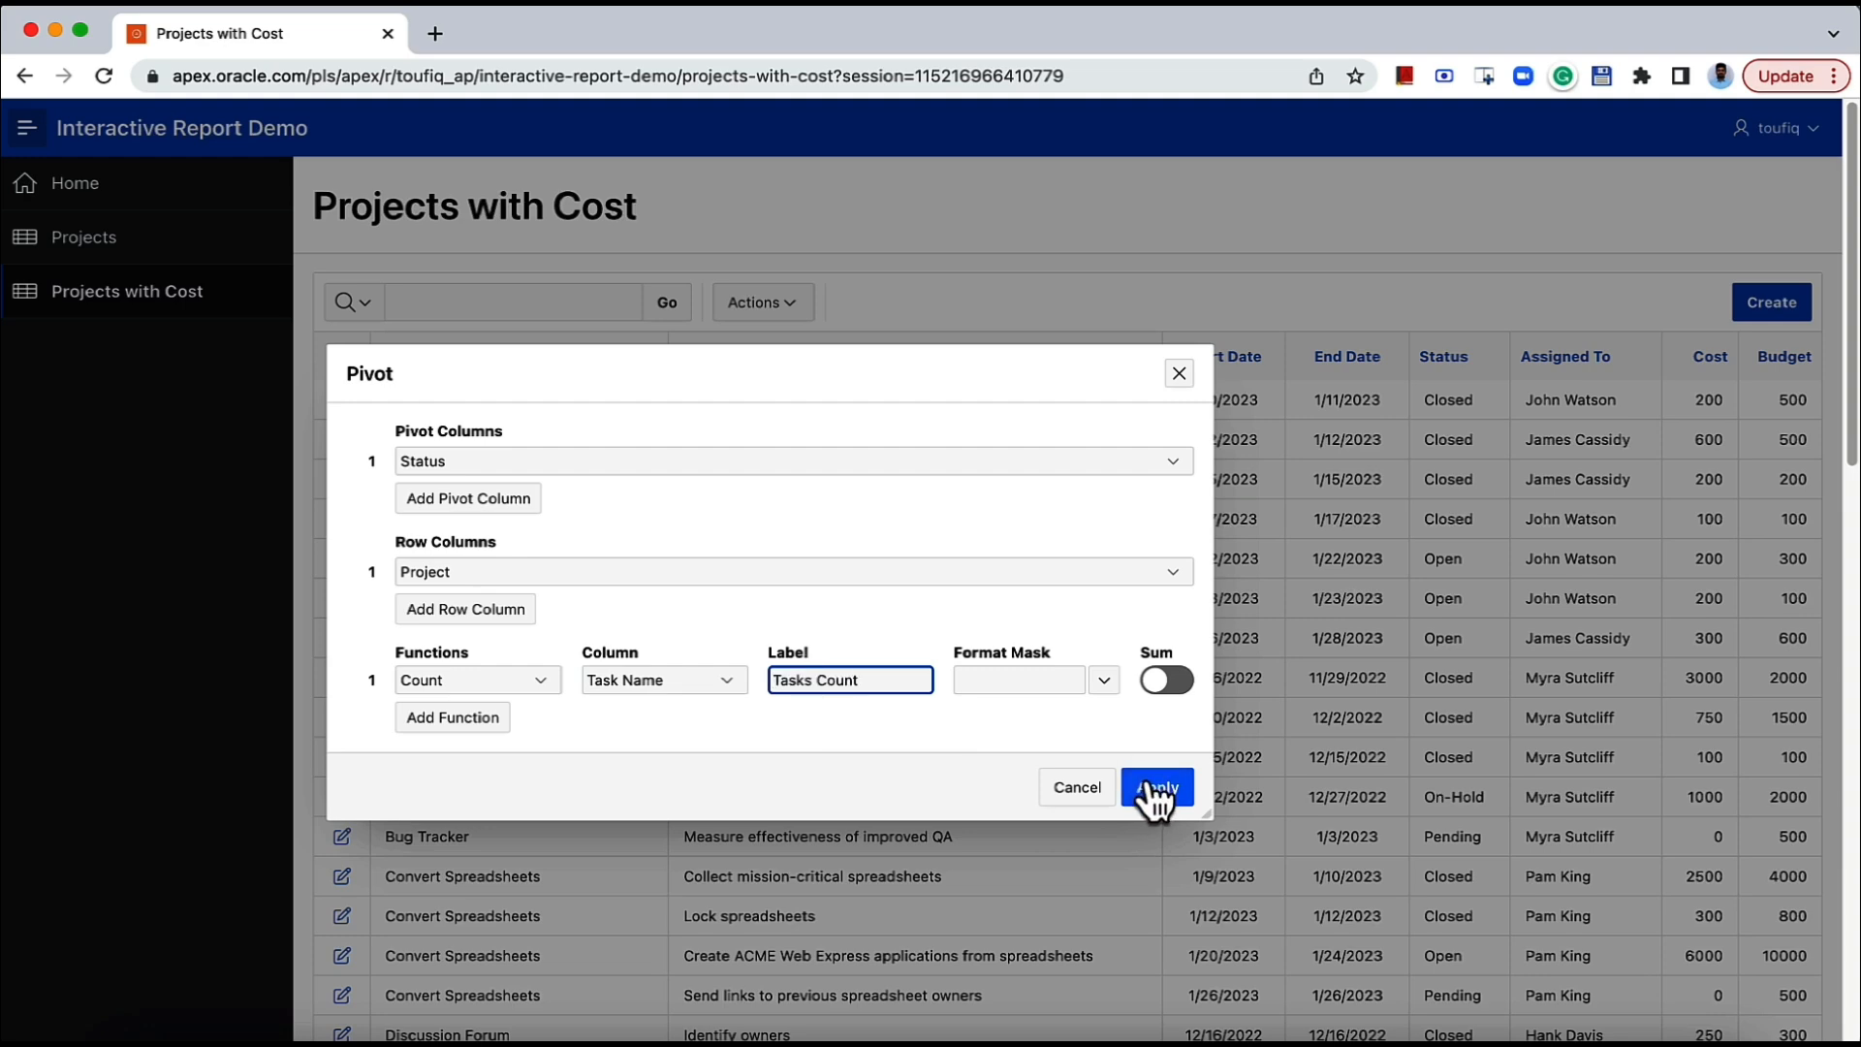
left_click(1156, 795)
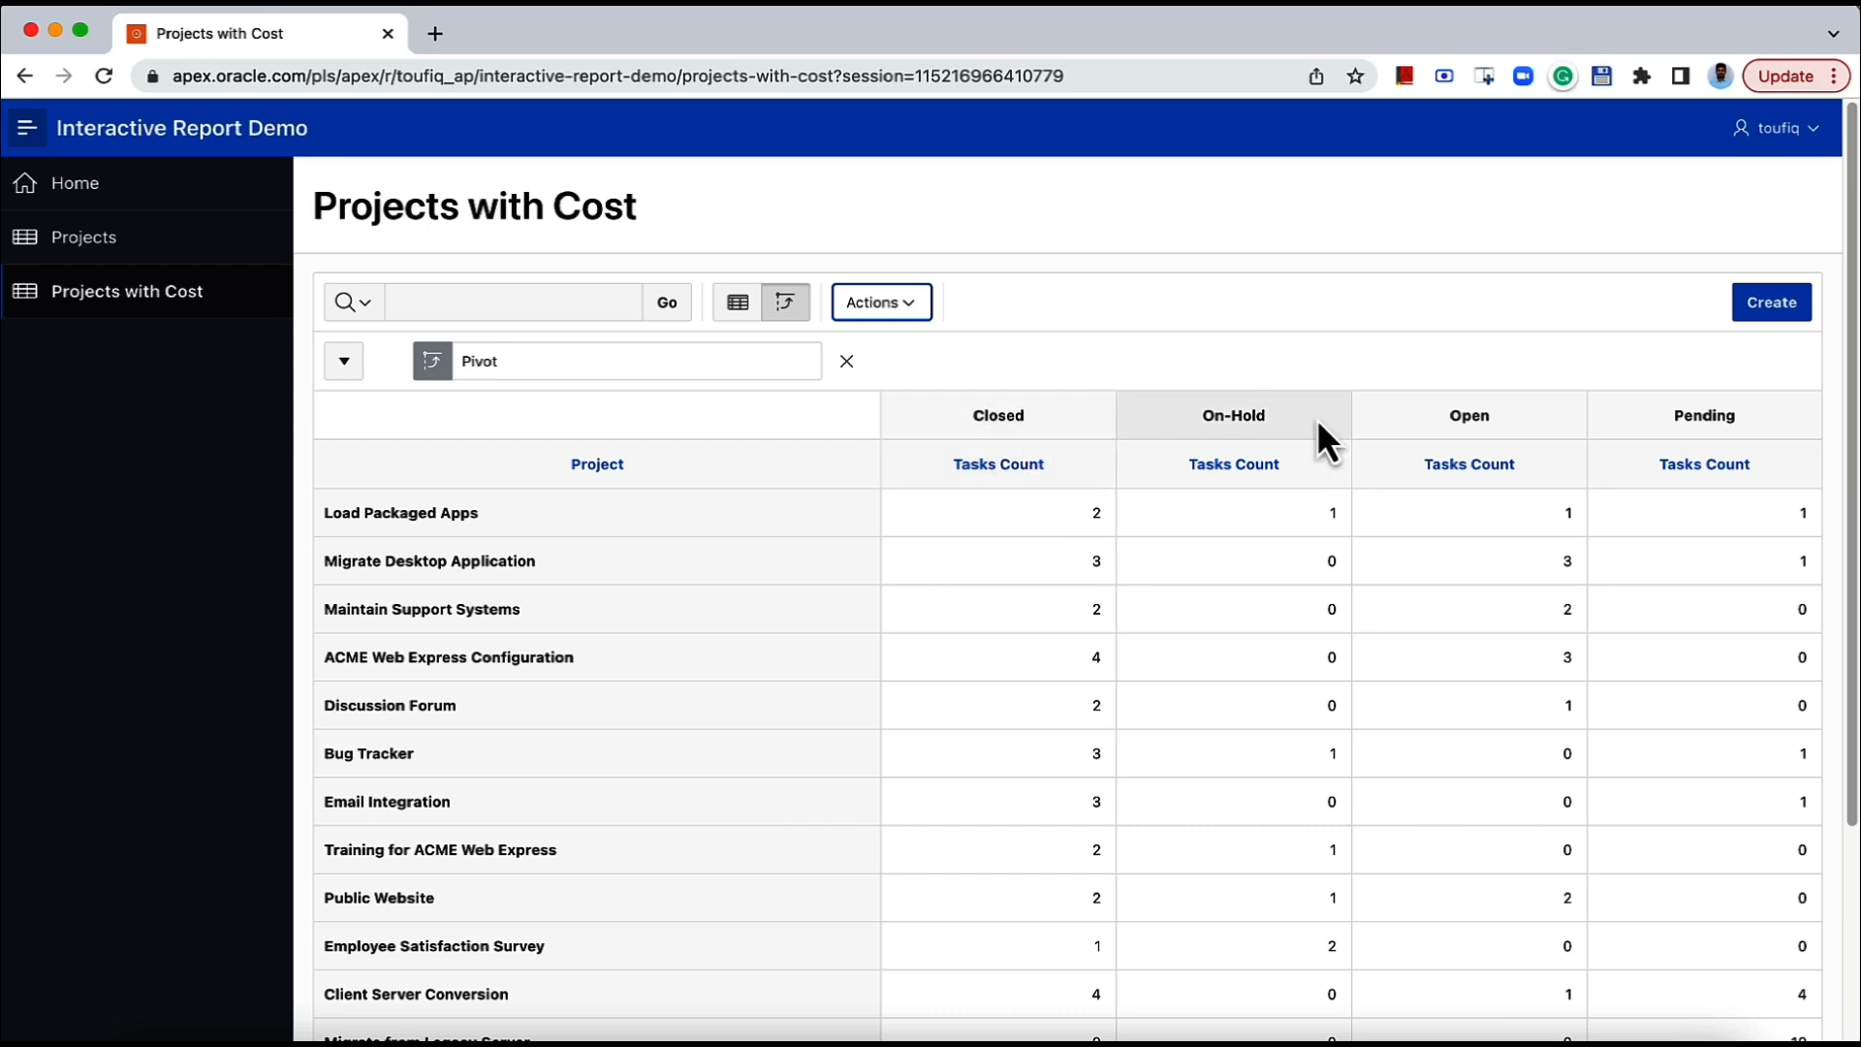
Look over the pivoted task counts per project and remove the pivot from the report.
scroll(747, 499, "down", 1)
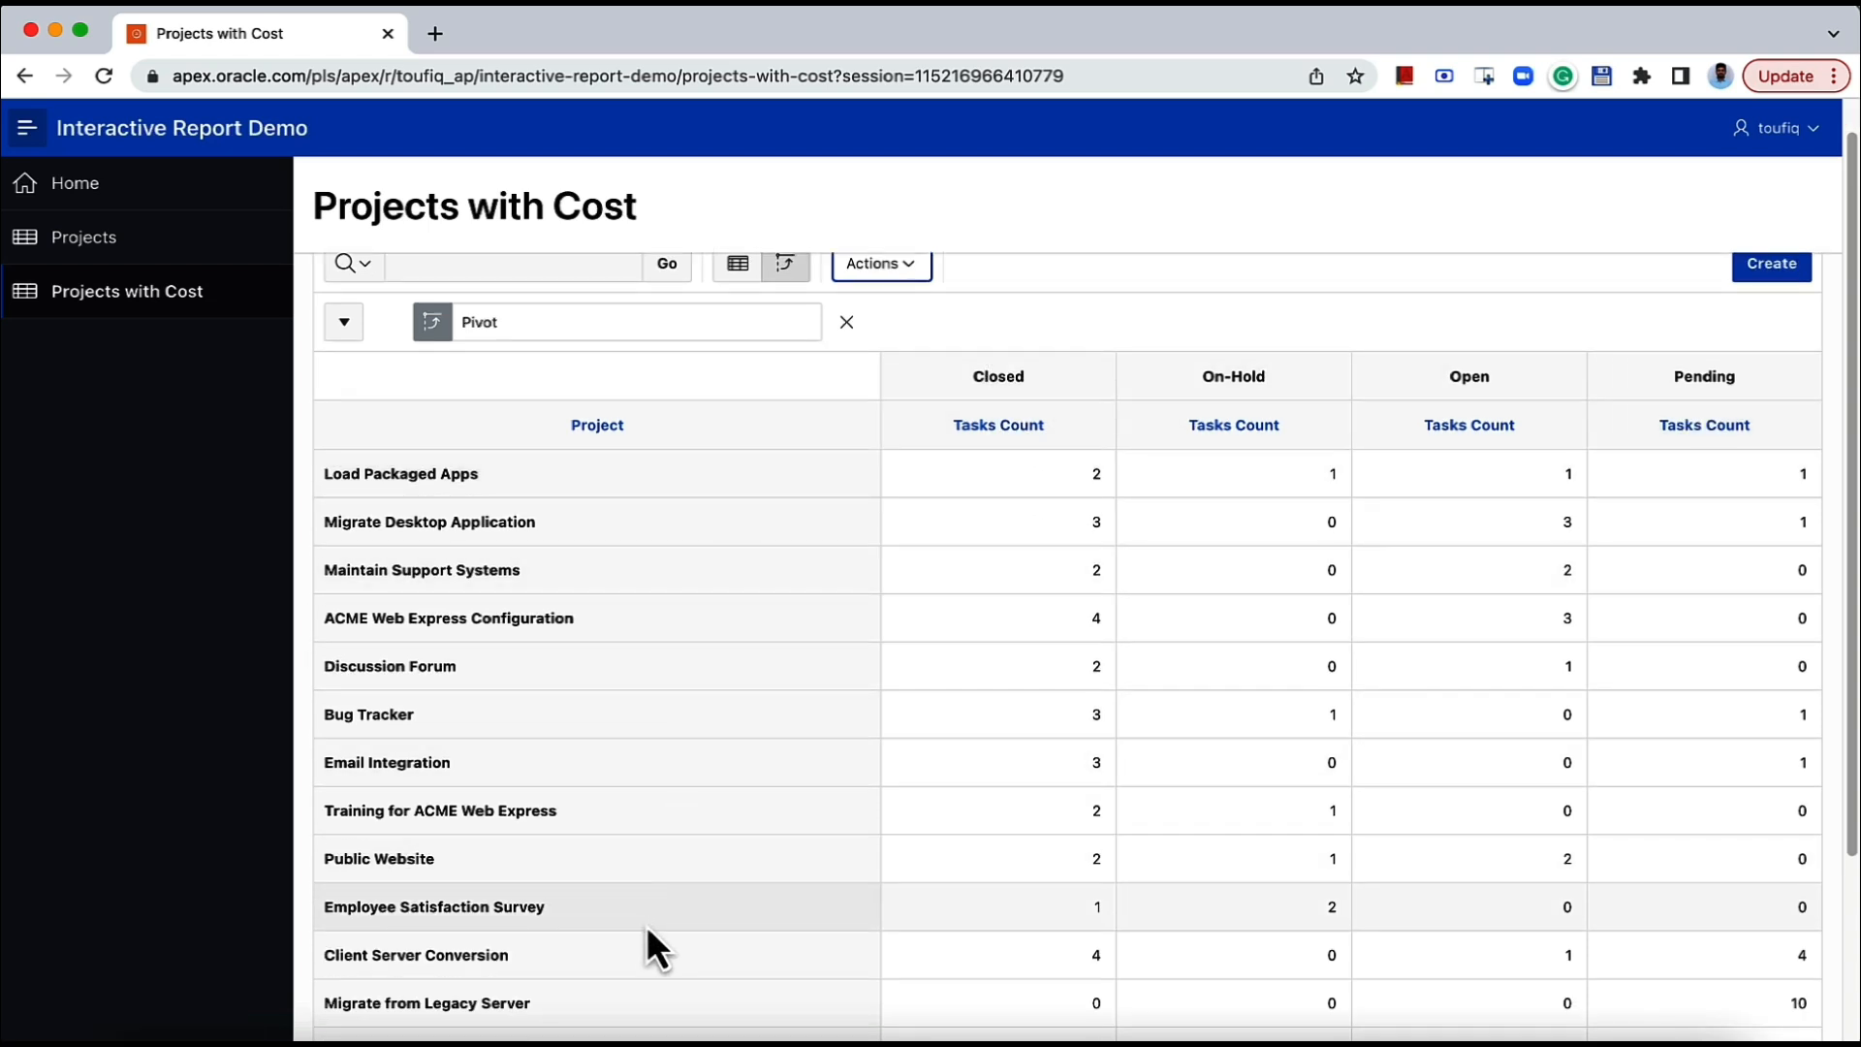
scroll(1107, 473, "up", 1)
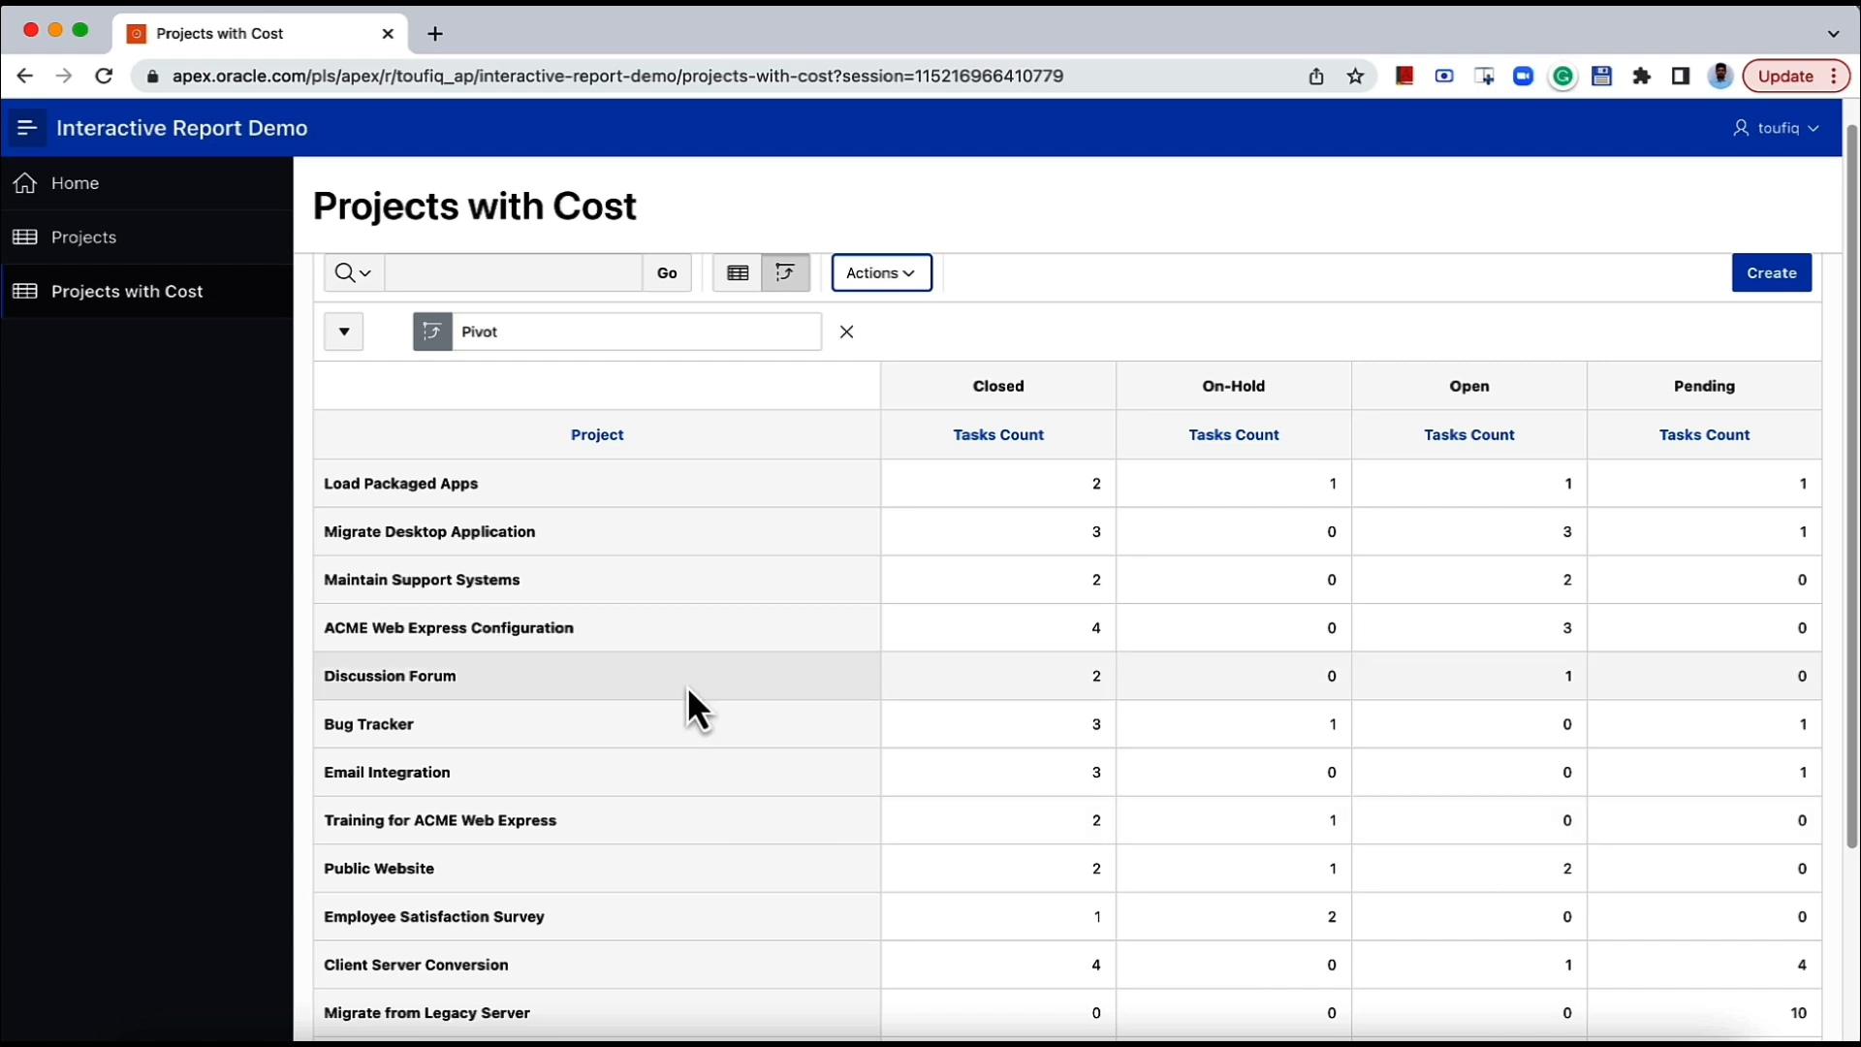
scroll(727, 630, "up", 1)
left_click(849, 363)
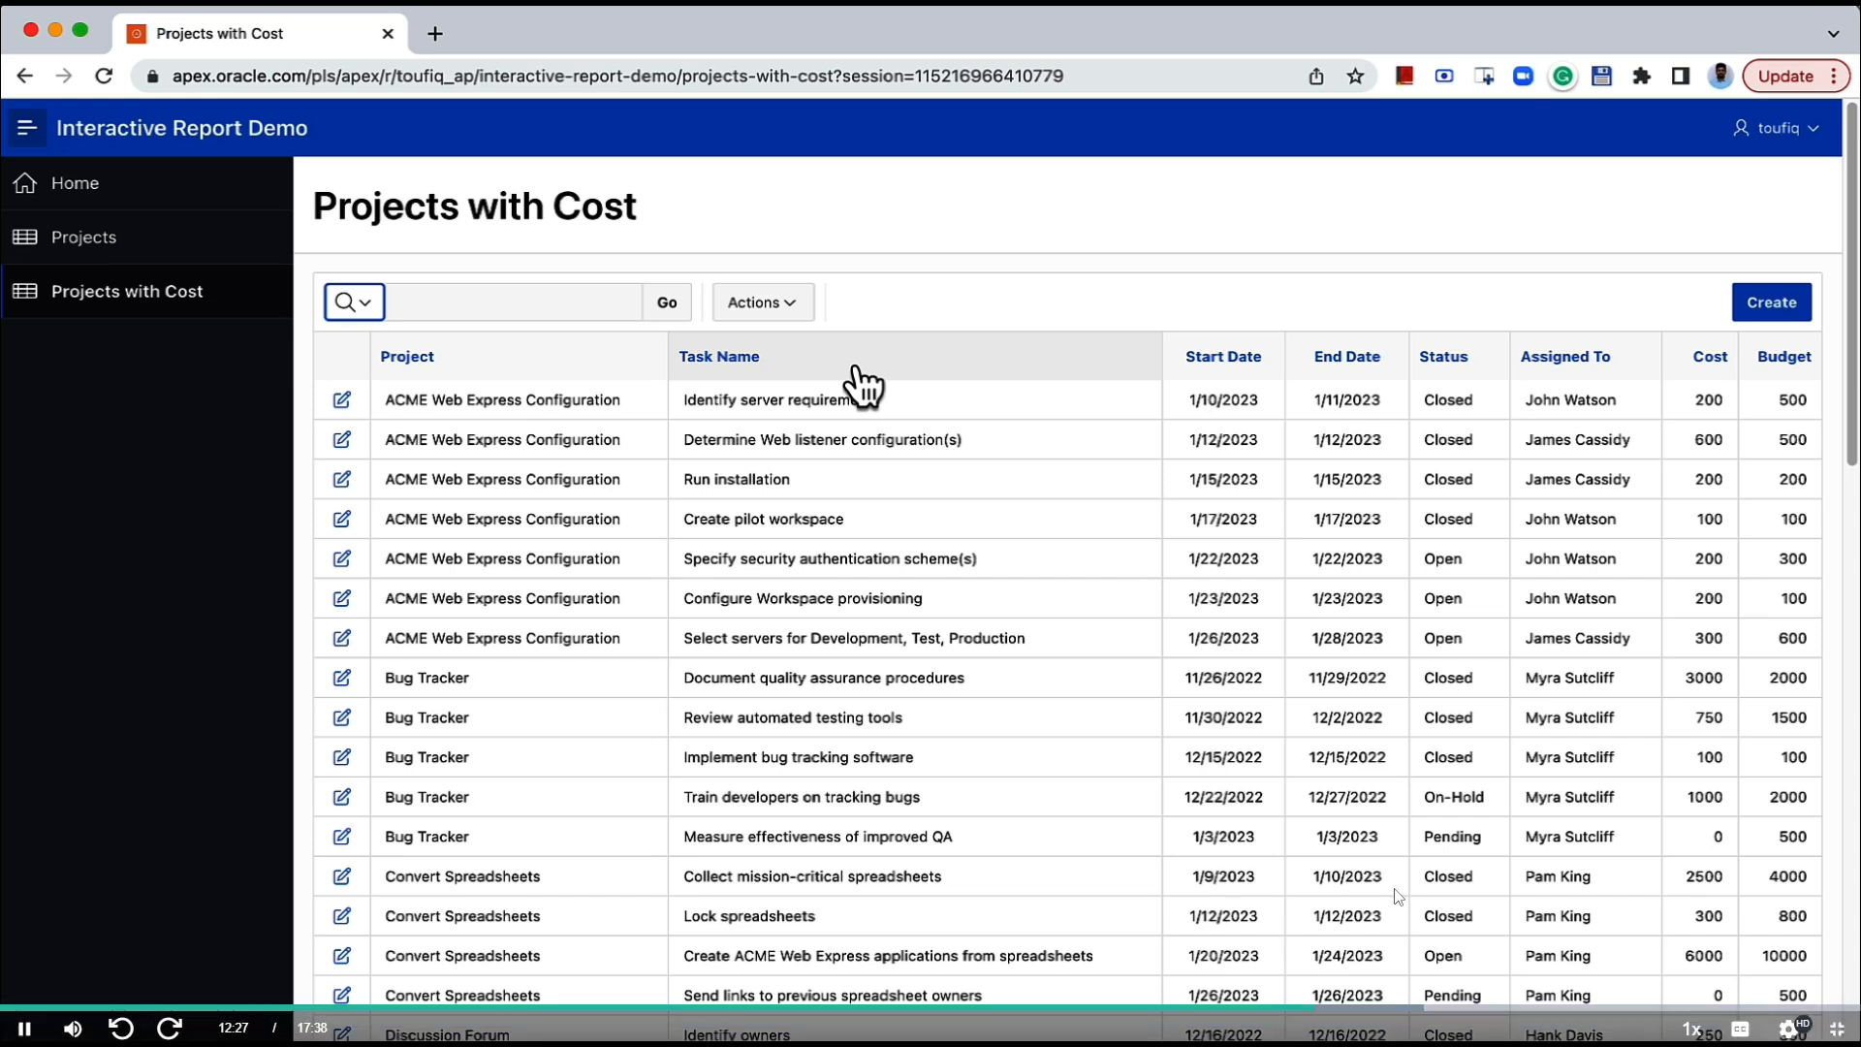
Add an enabled control break on the Project column to the report.
left_click(762, 308)
mouse_move(833, 476)
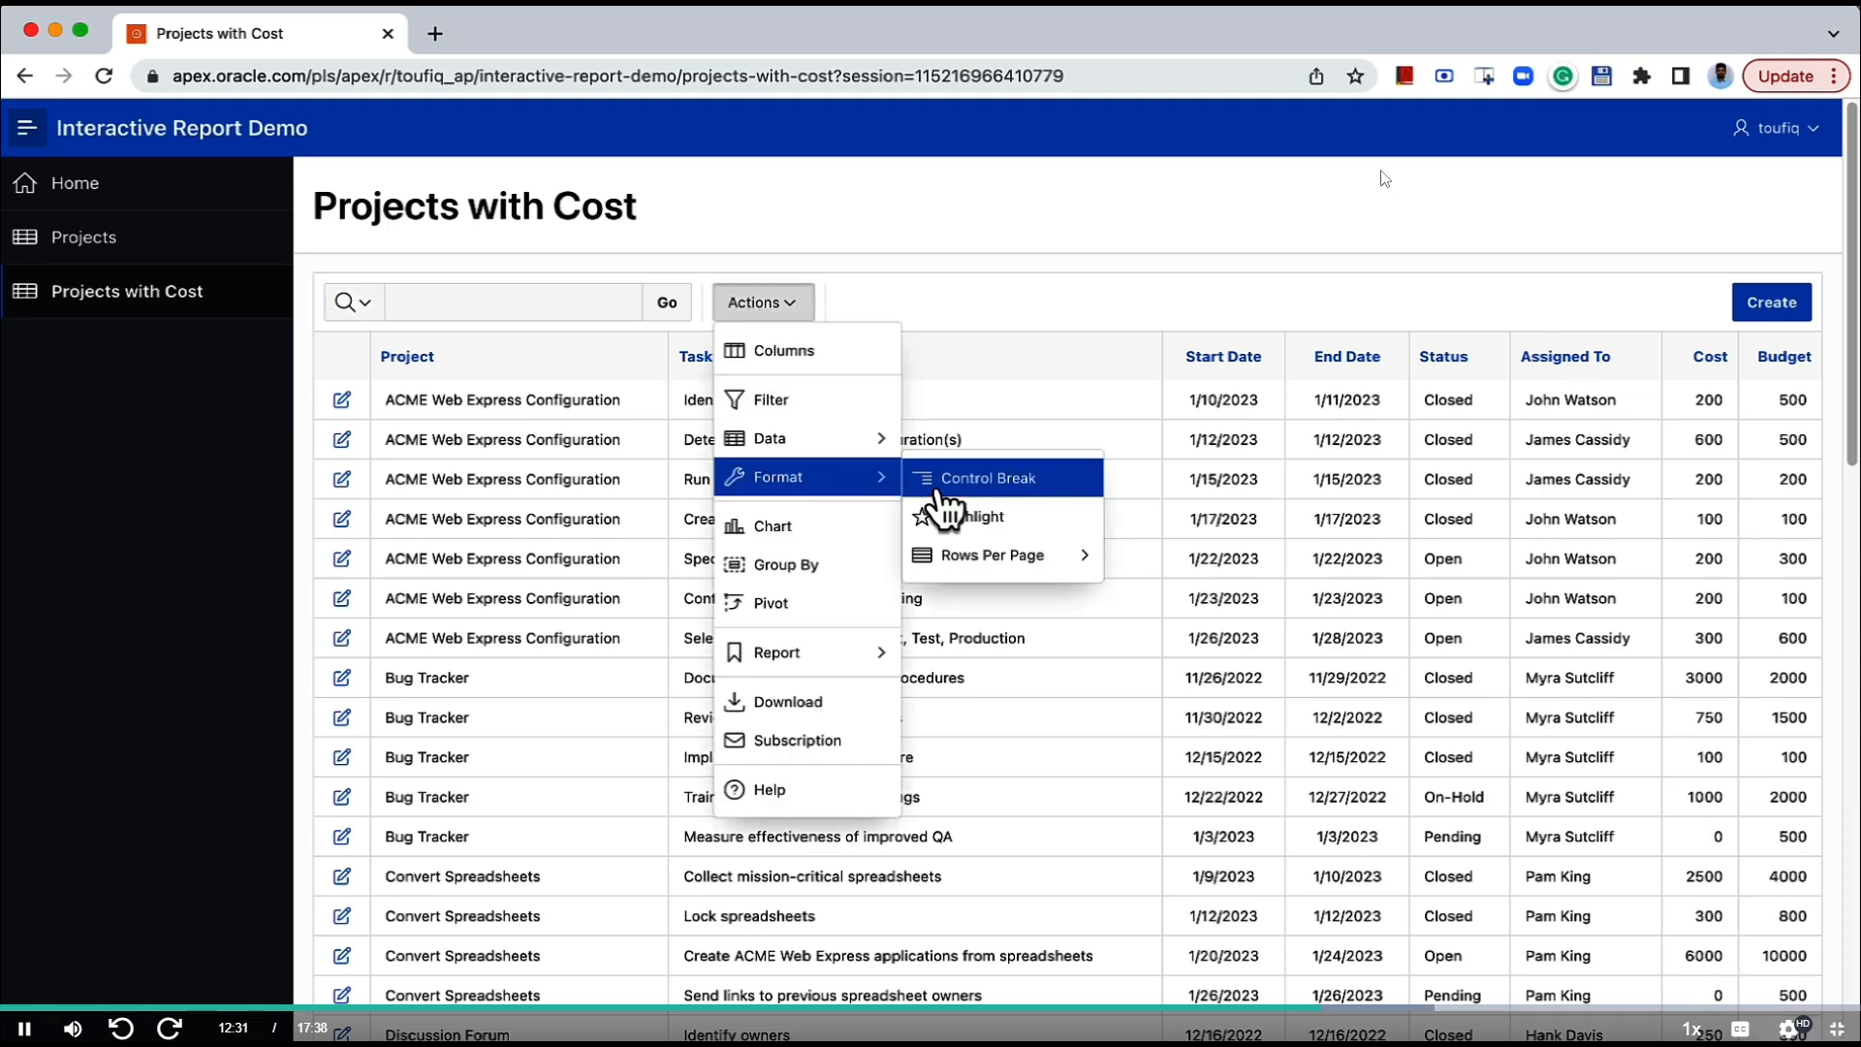
left_click(938, 486)
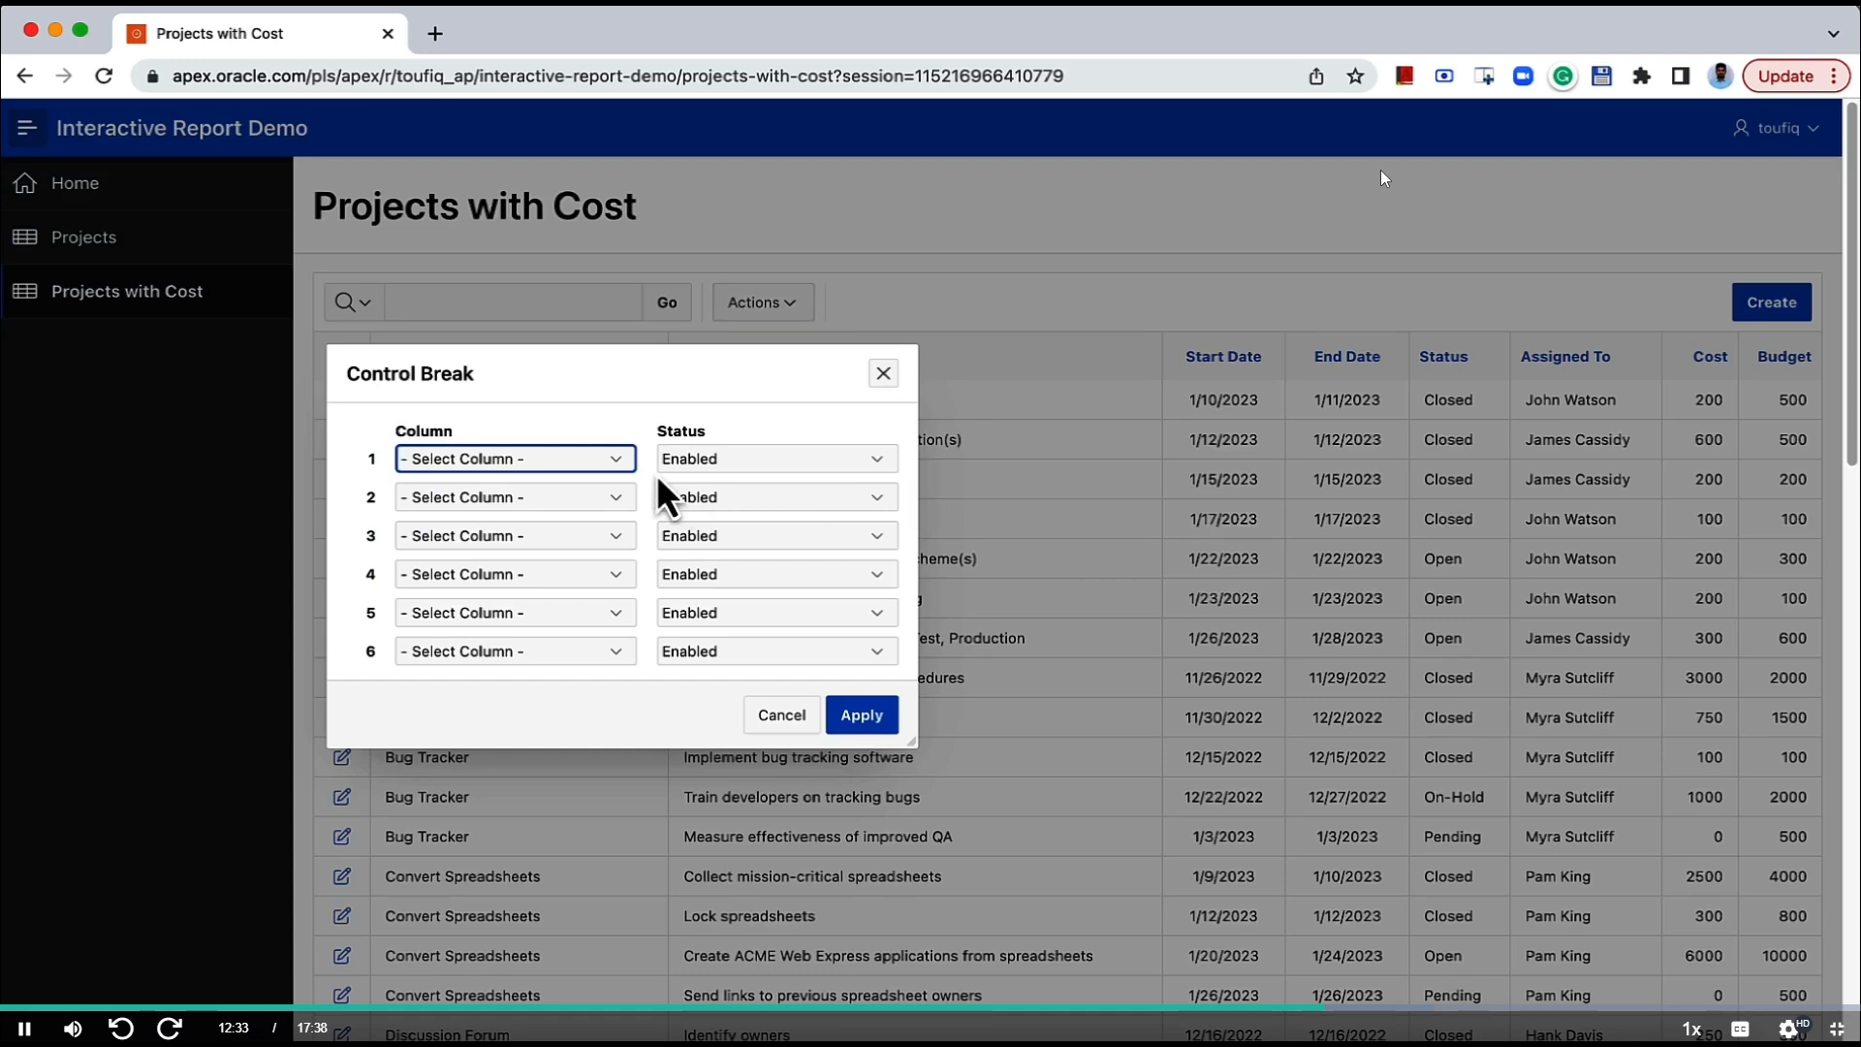
left_click(628, 461)
left_click(579, 514)
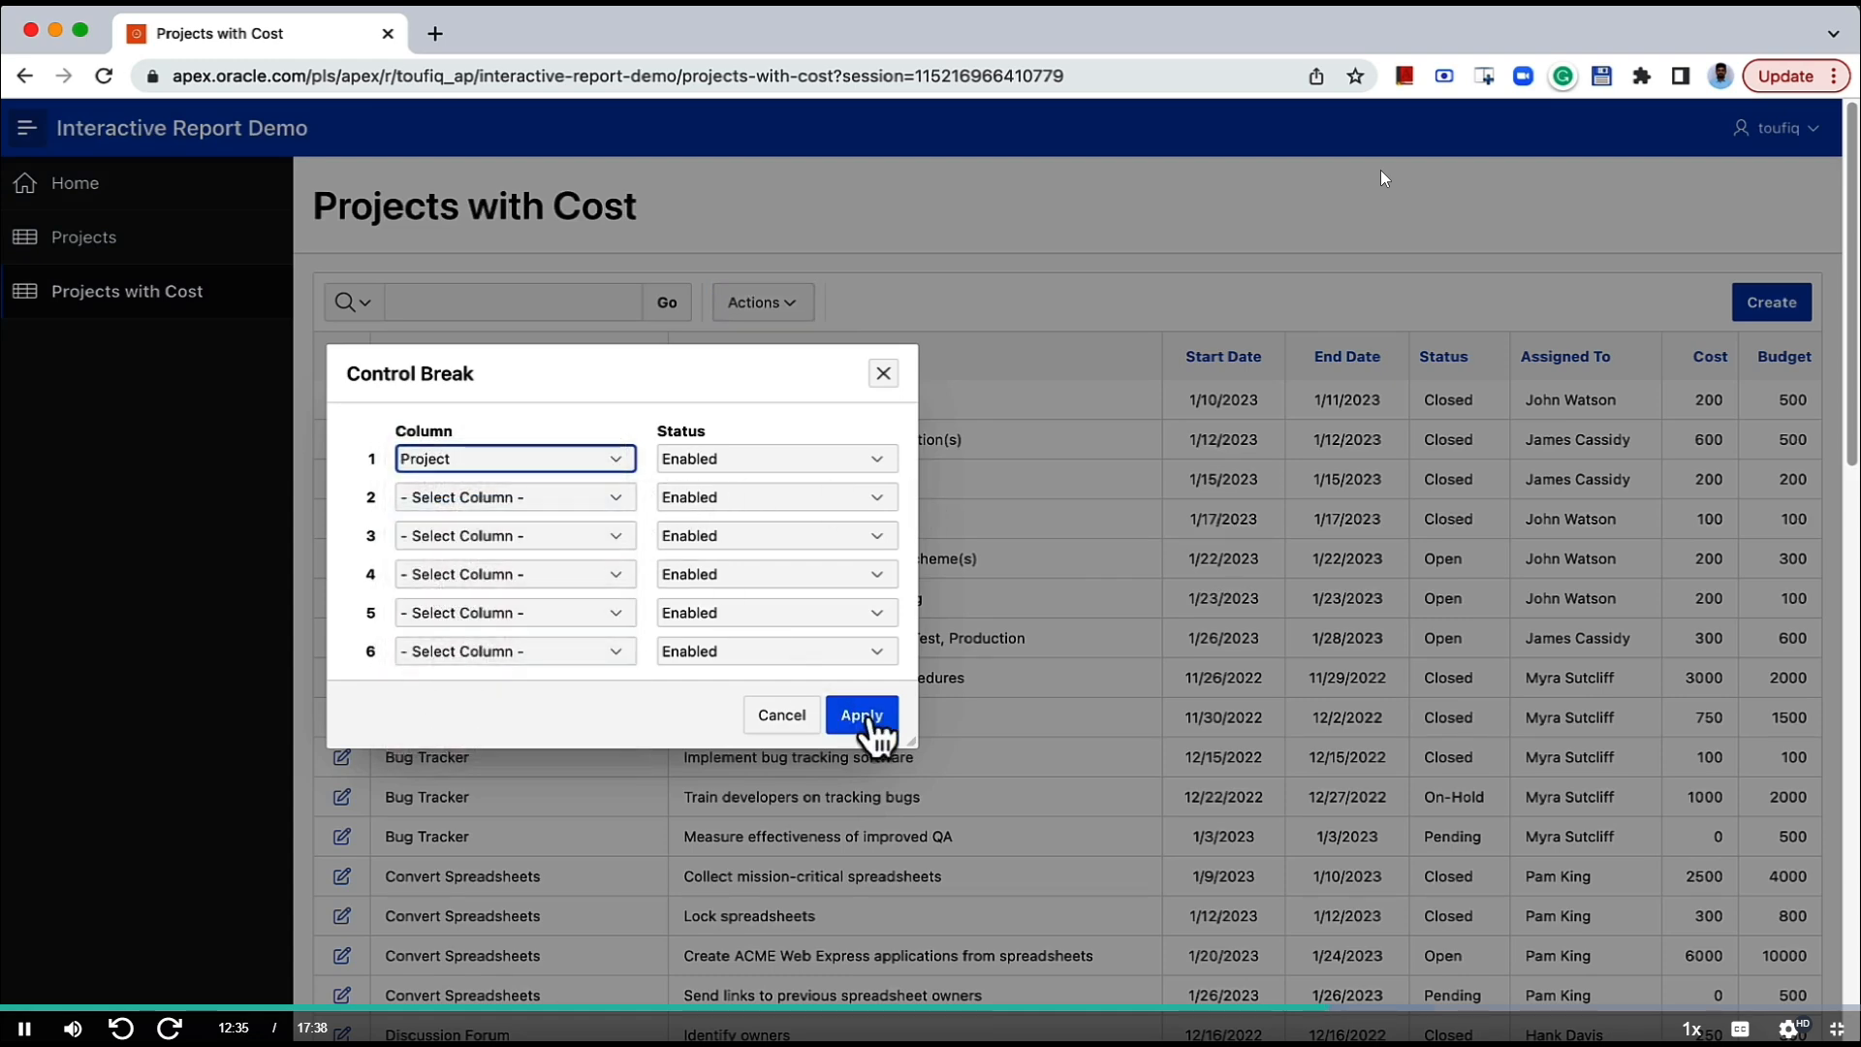
left_click(862, 717)
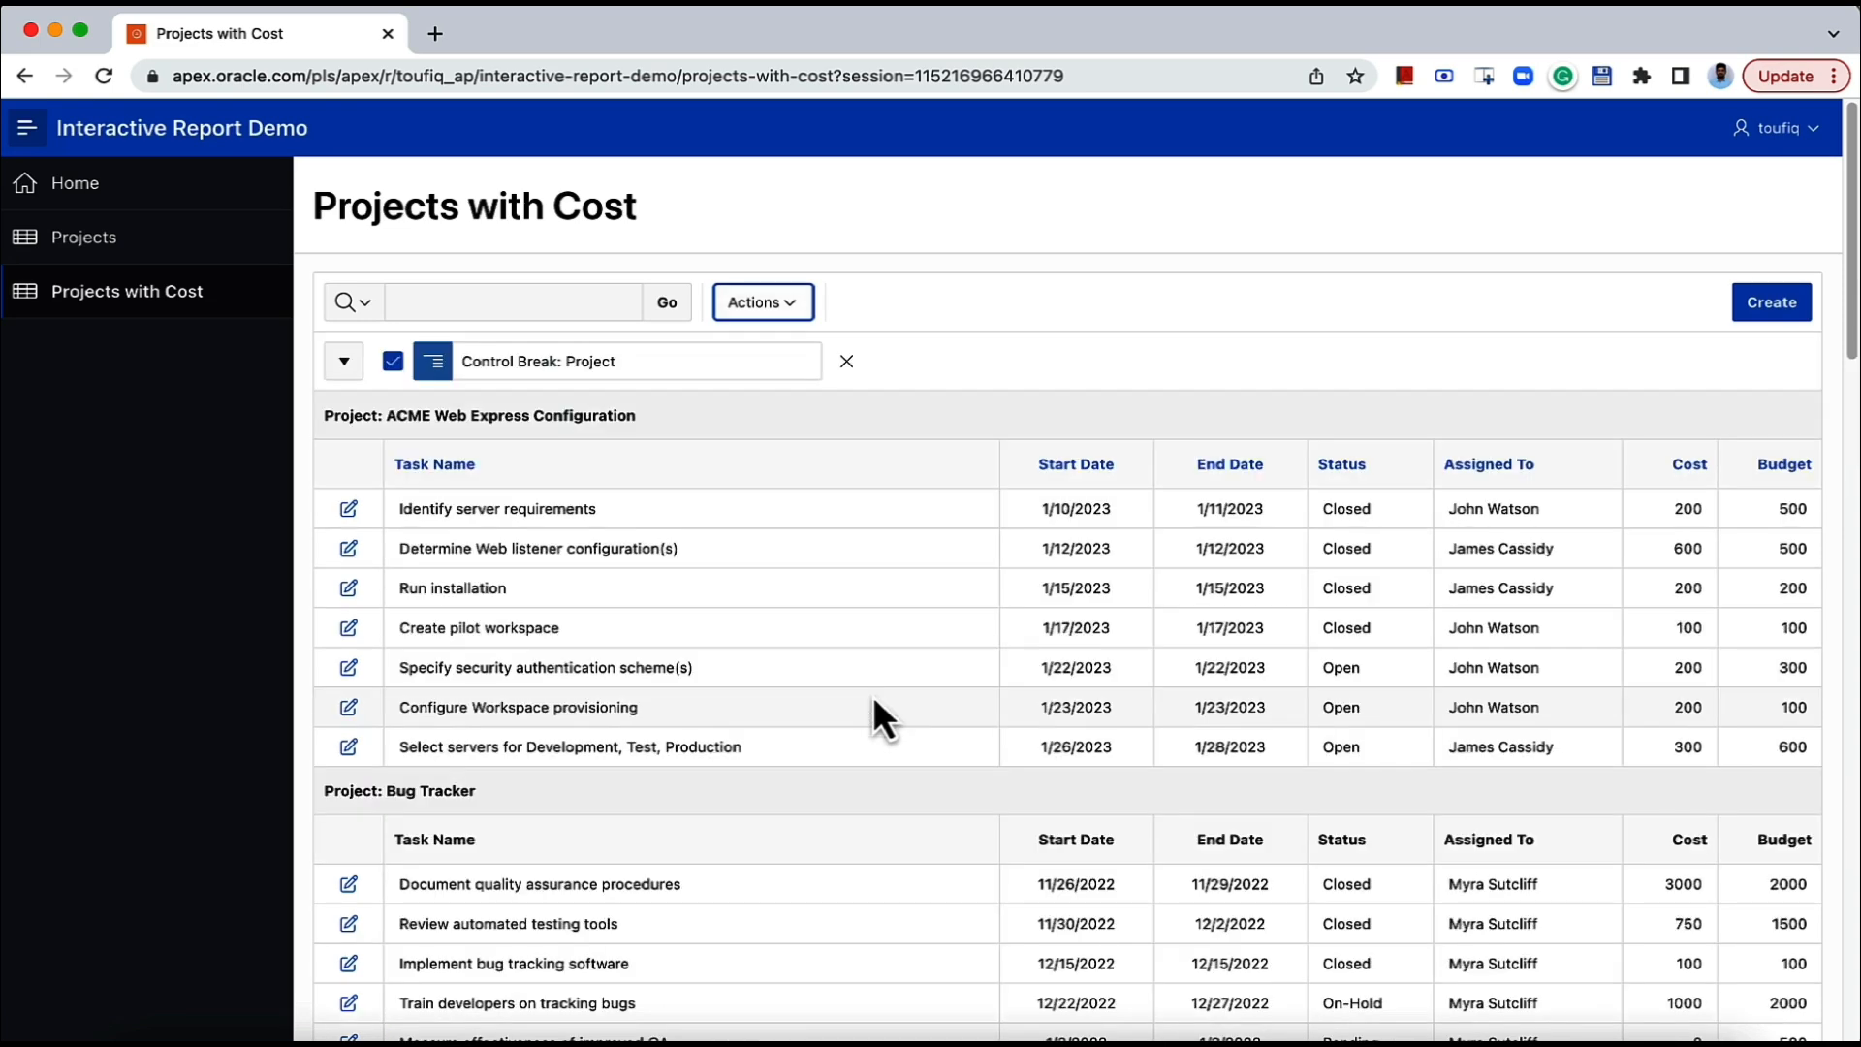
Start a row highlight for the report and give it the red background color #fb5d5d.
left_click(734, 308)
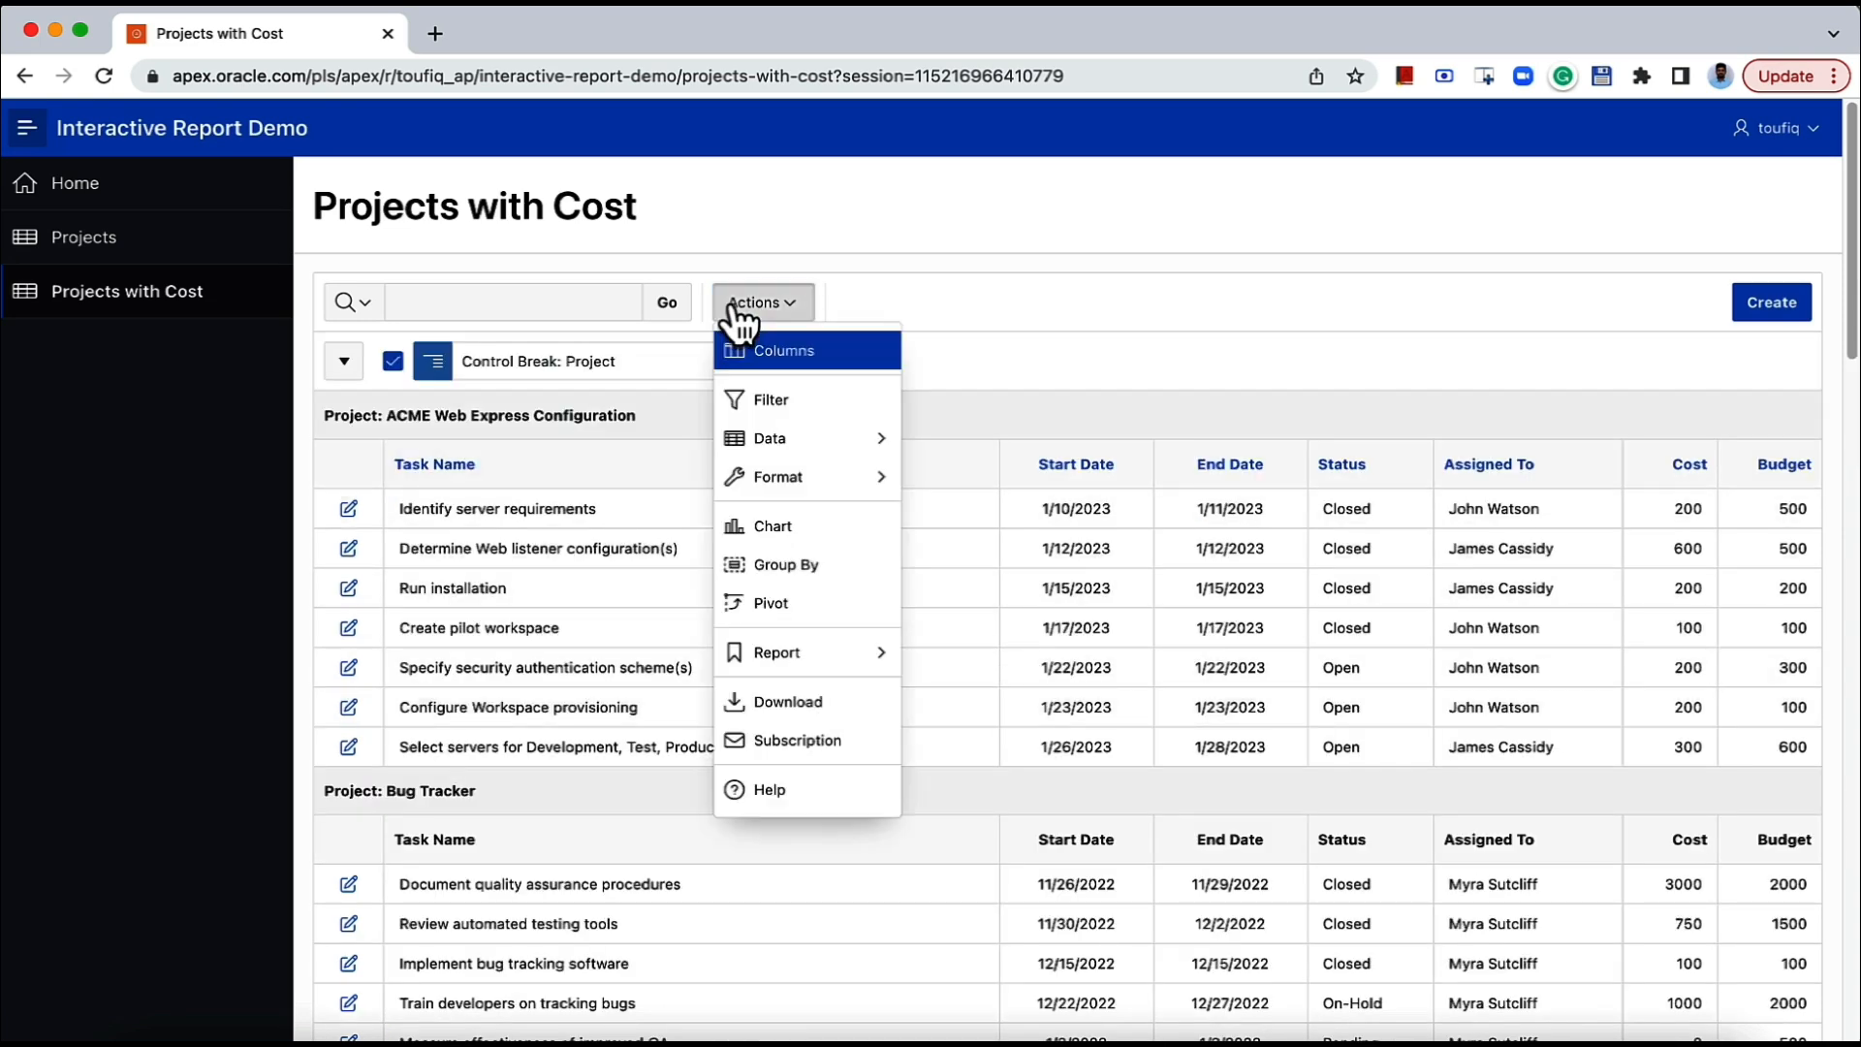
mouse_move(776, 451)
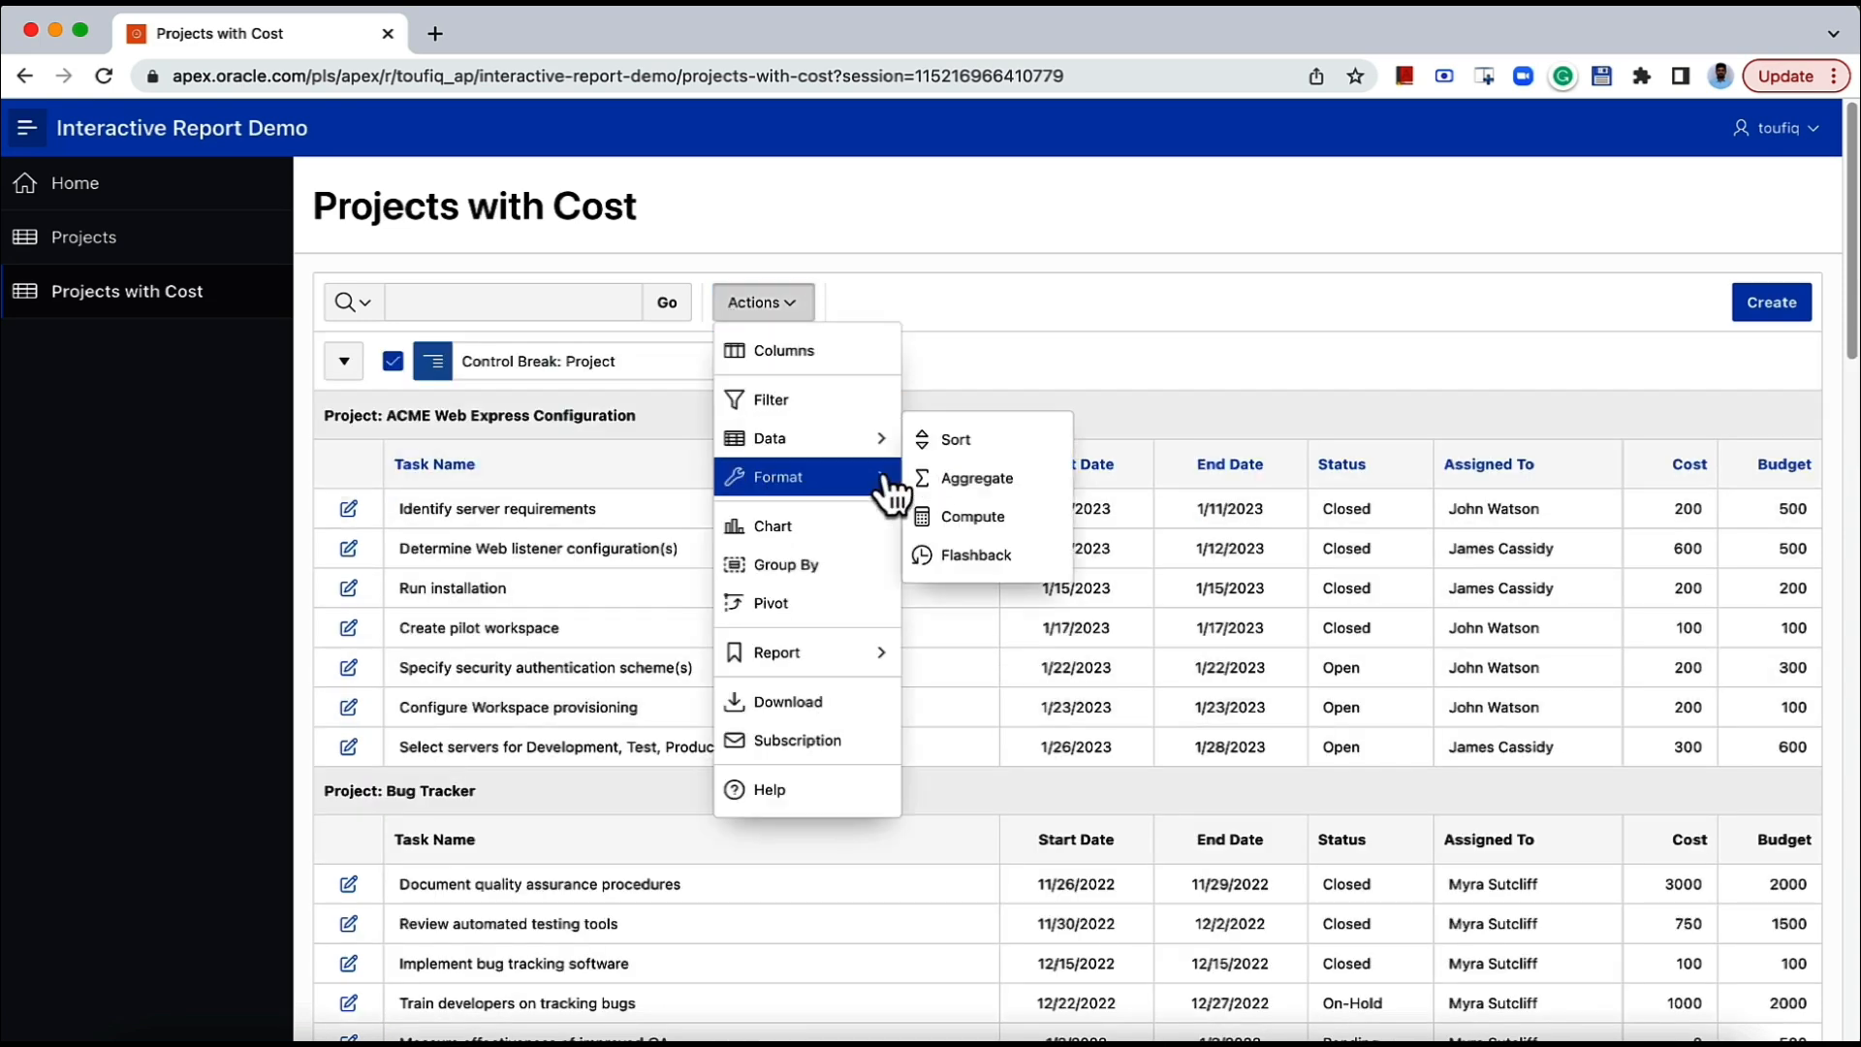
mouse_move(844, 475)
left_click(972, 516)
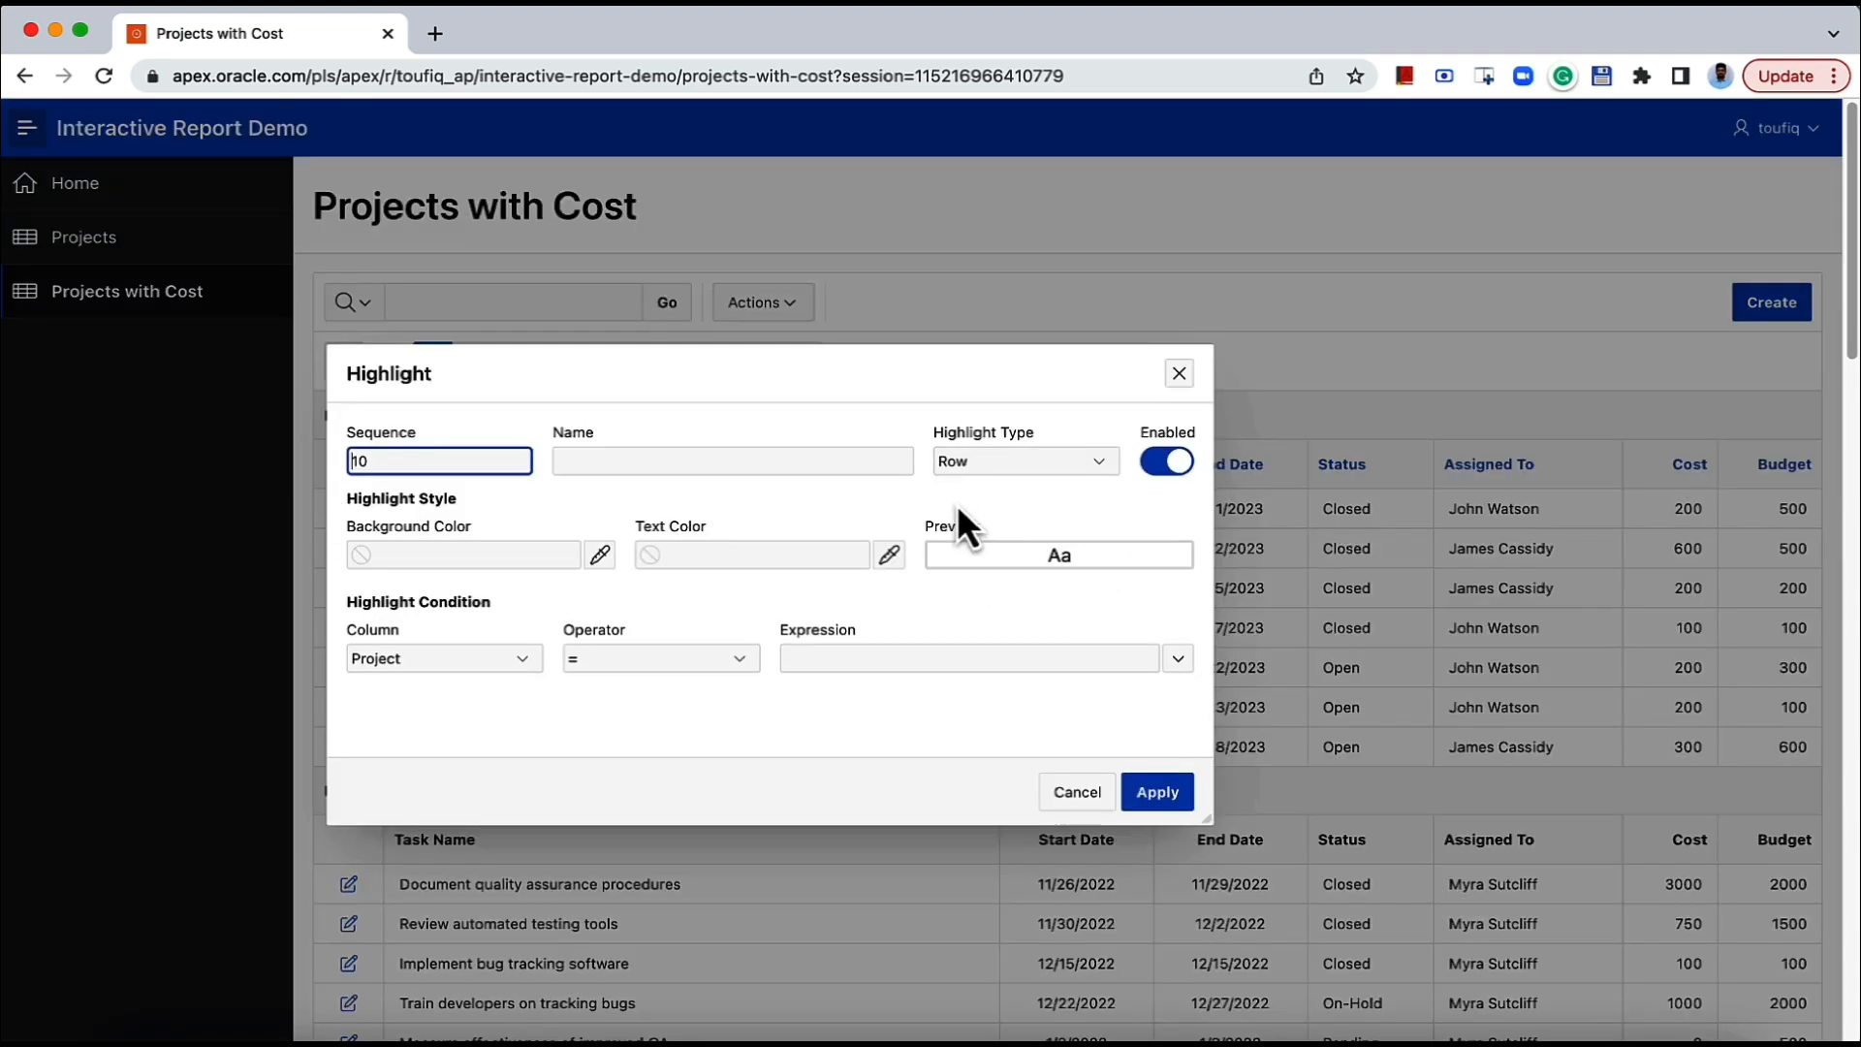
left_click(599, 556)
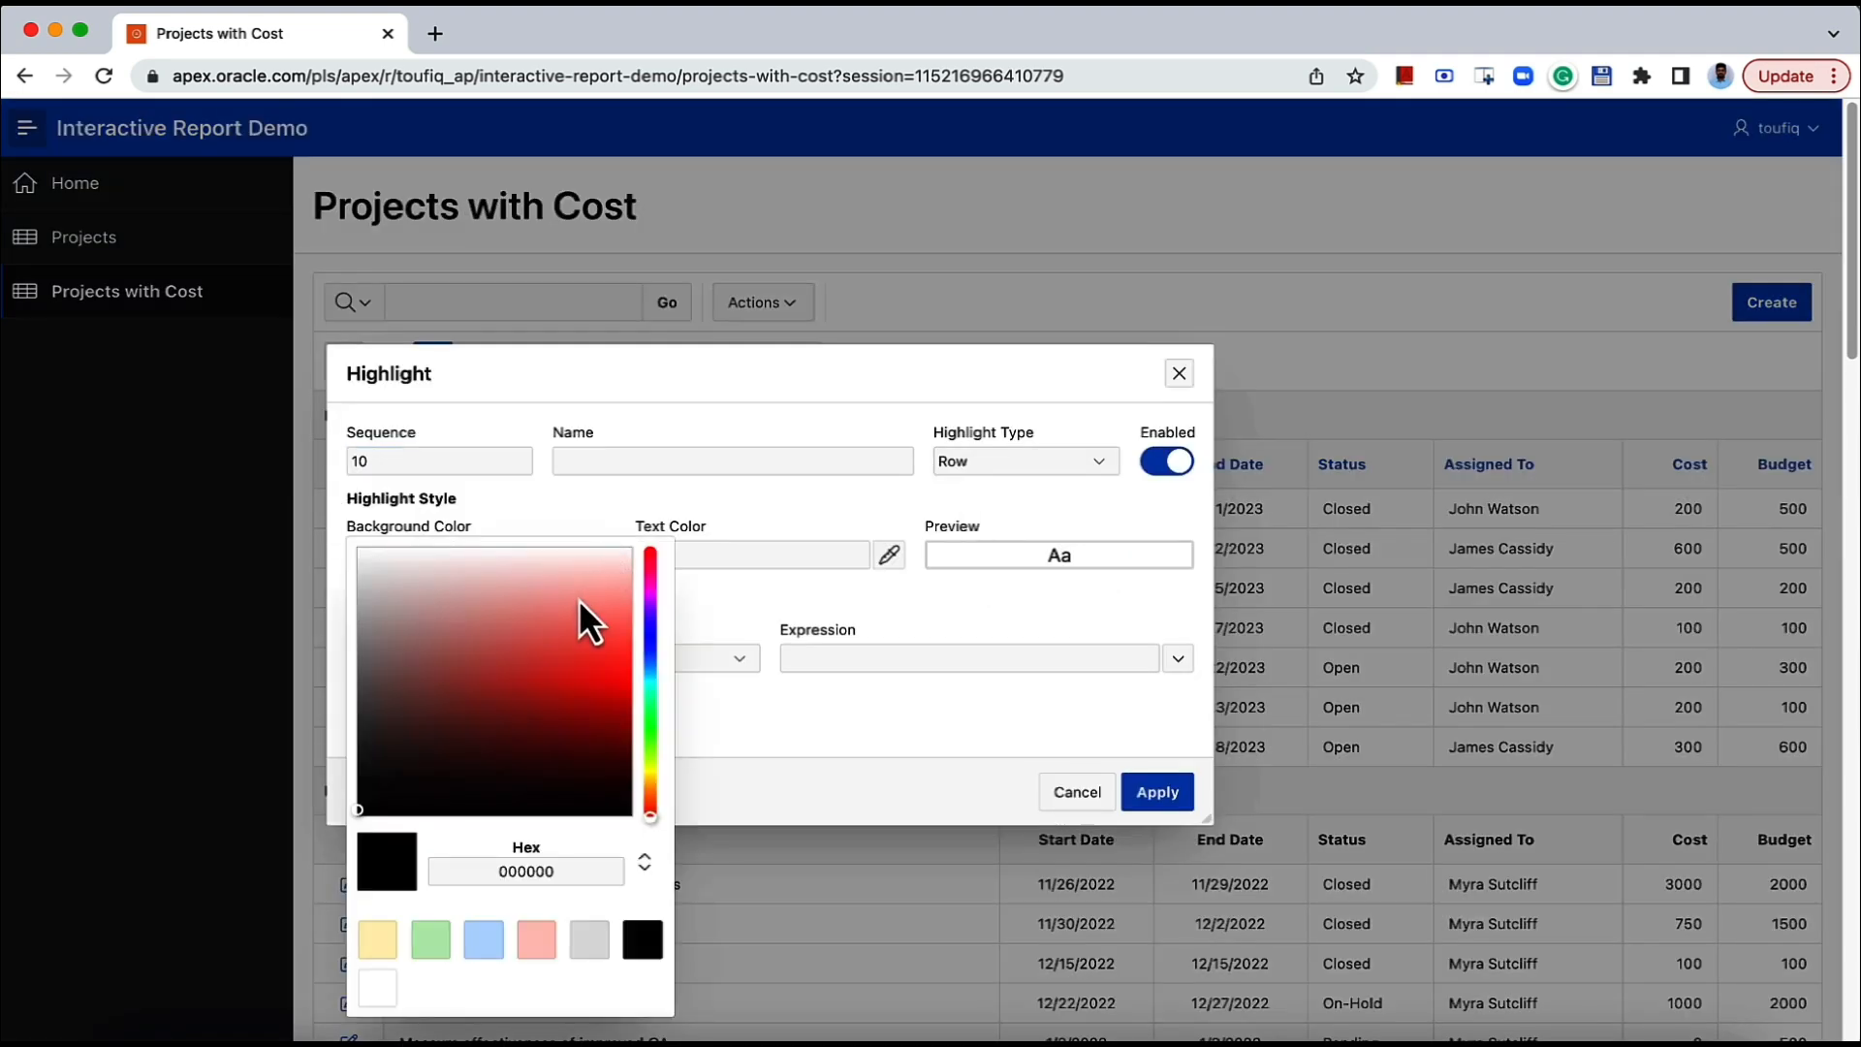
left_click(581, 597)
left_click(605, 632)
left_click(876, 640)
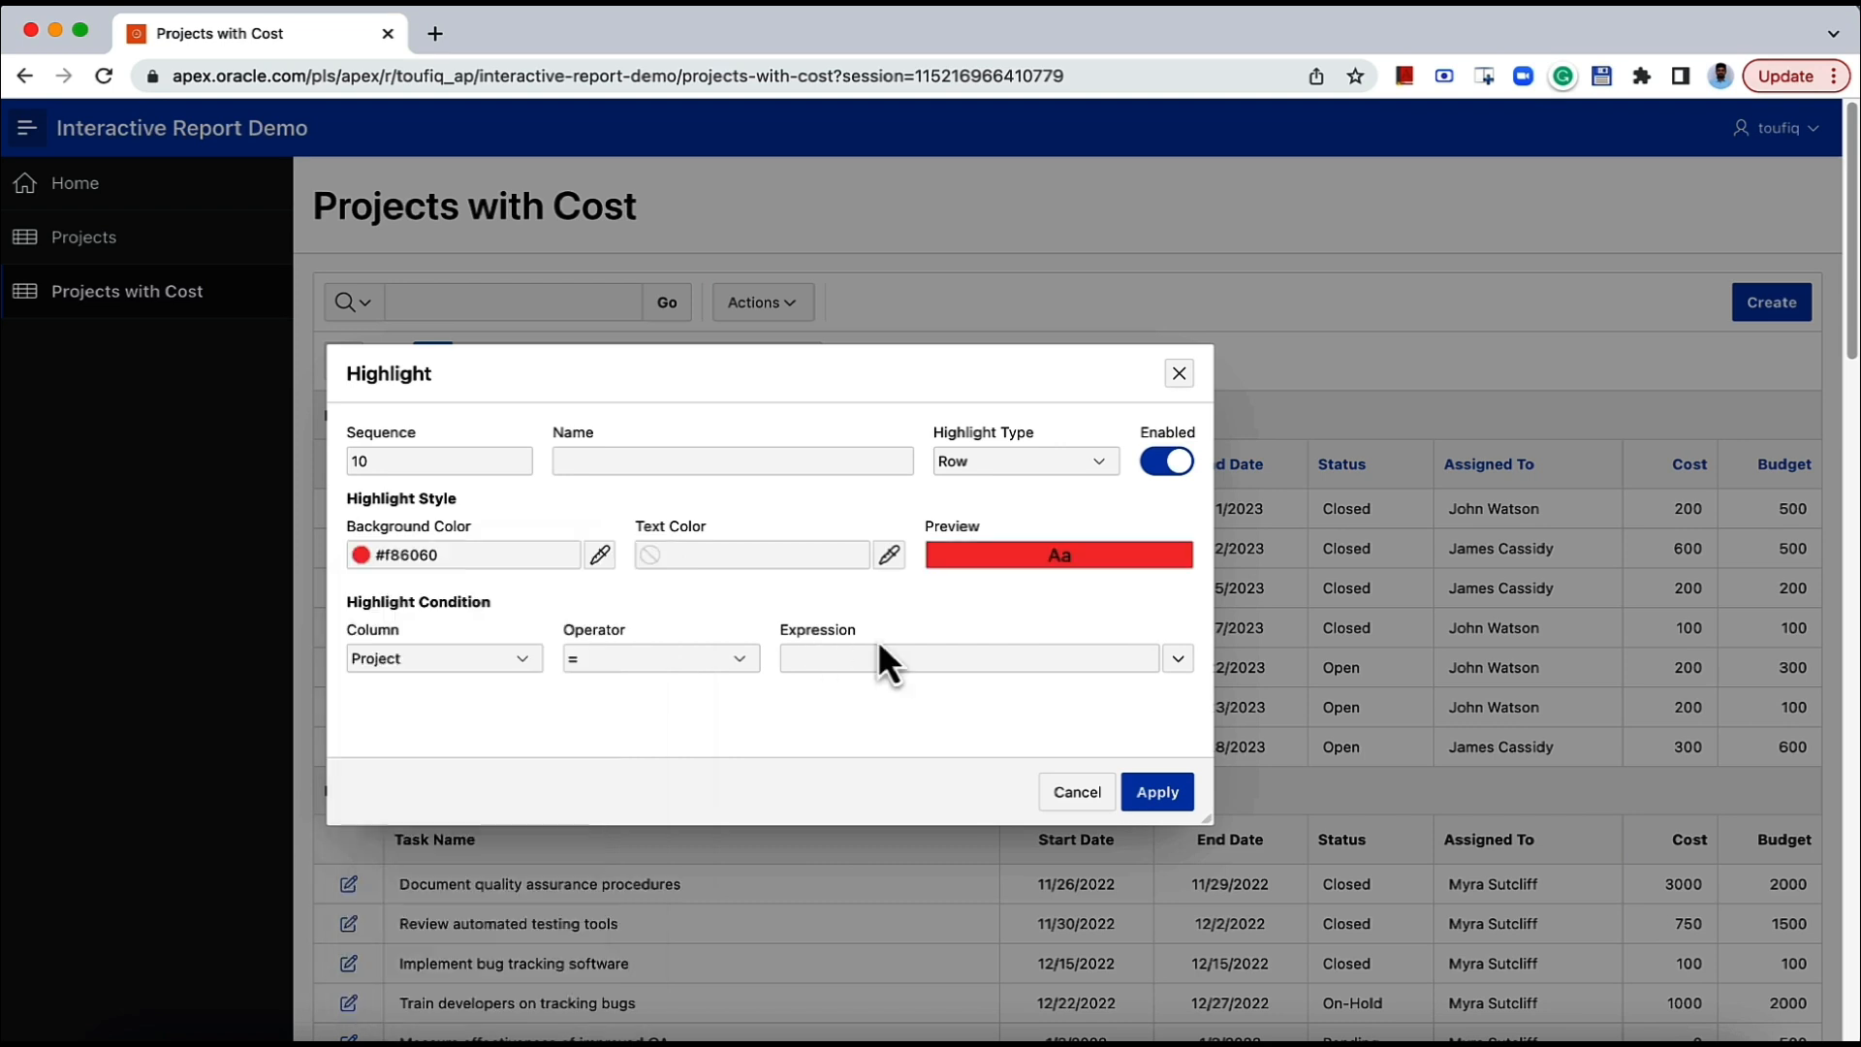
Set the highlight condition to Cost >= 1500, apply it, and look over the highlighted rows.
left_click(525, 658)
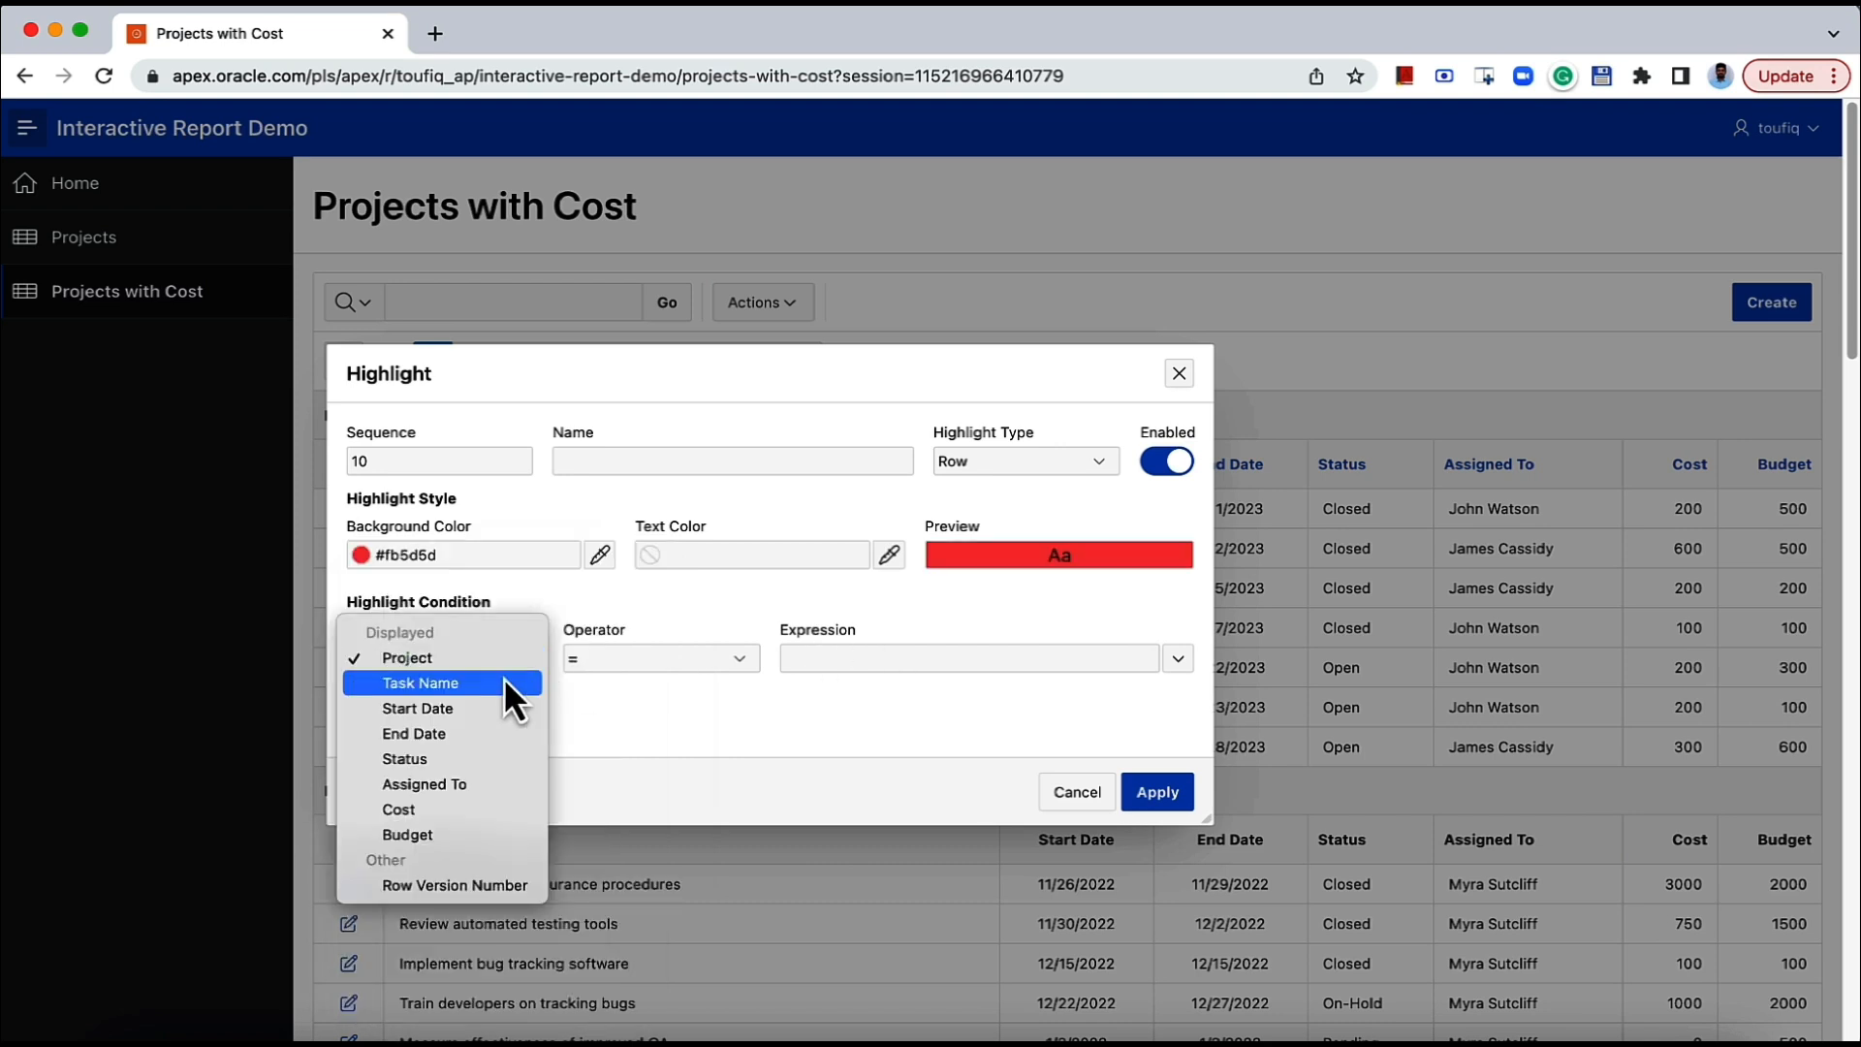
left_click(473, 816)
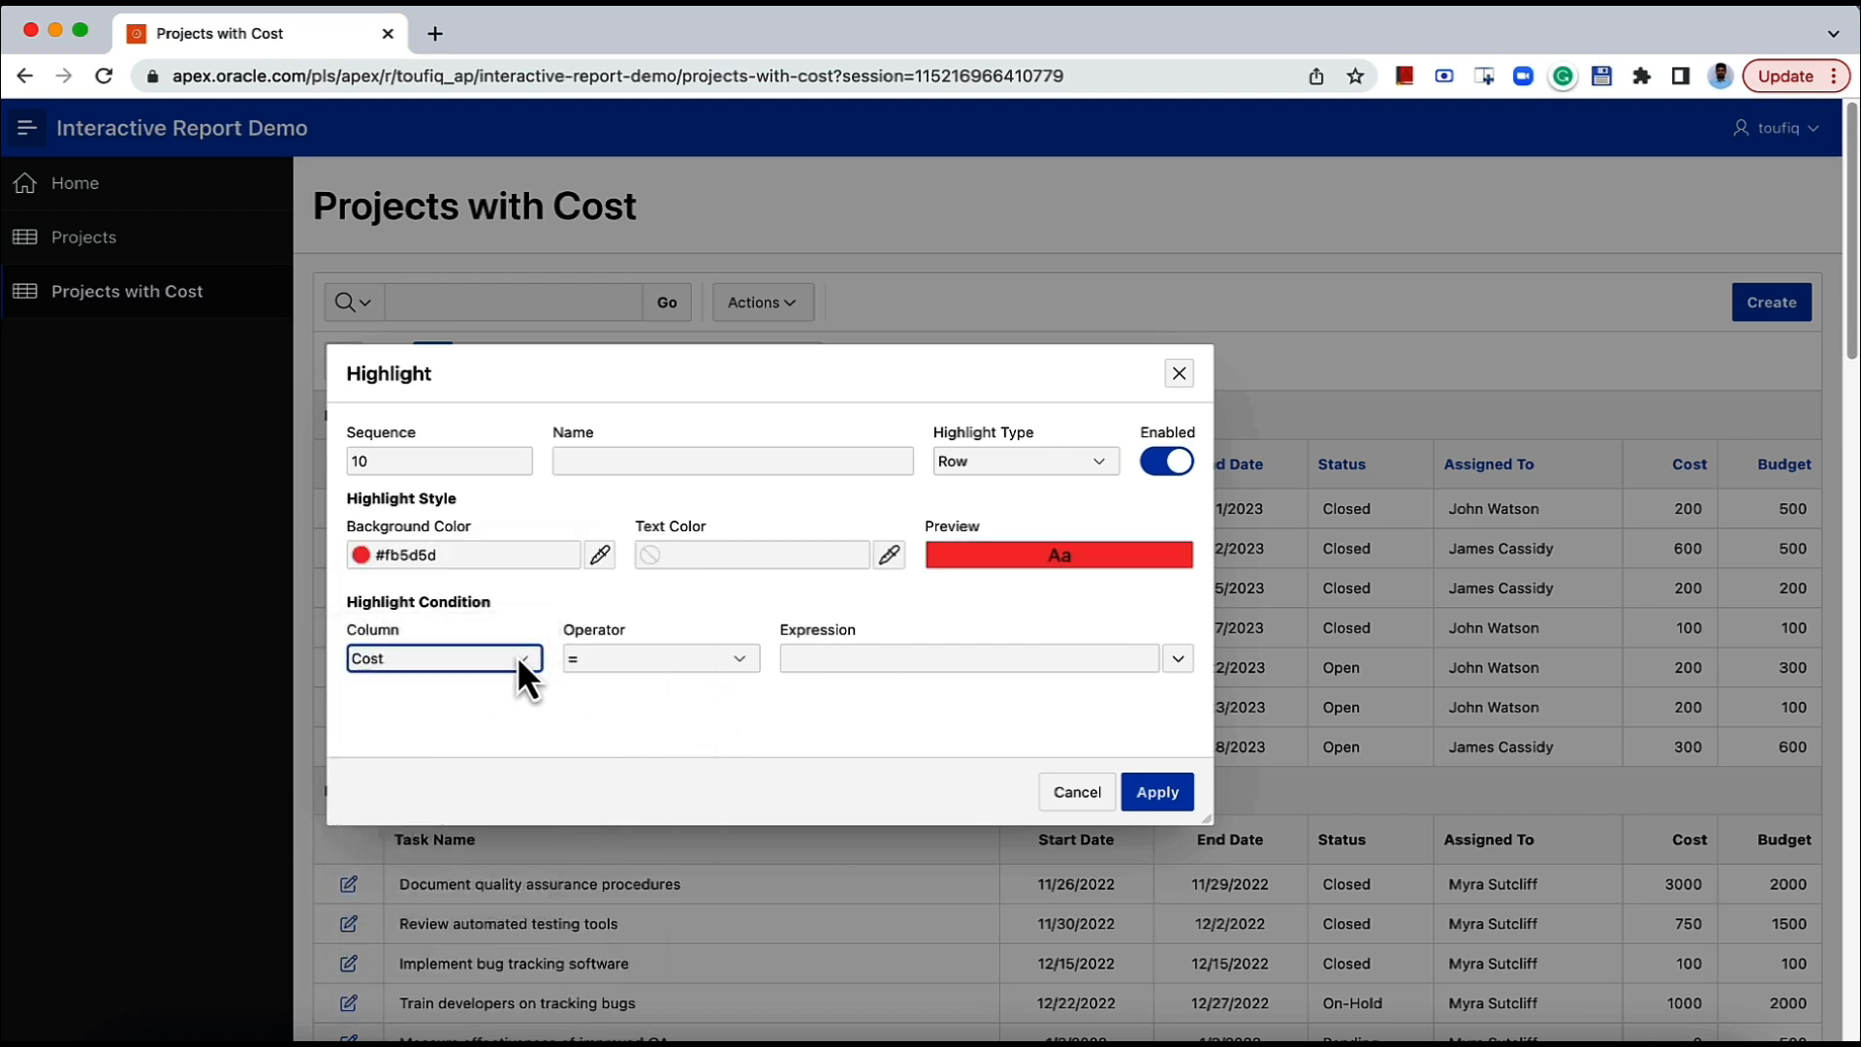
left_click(732, 657)
left_click(607, 755)
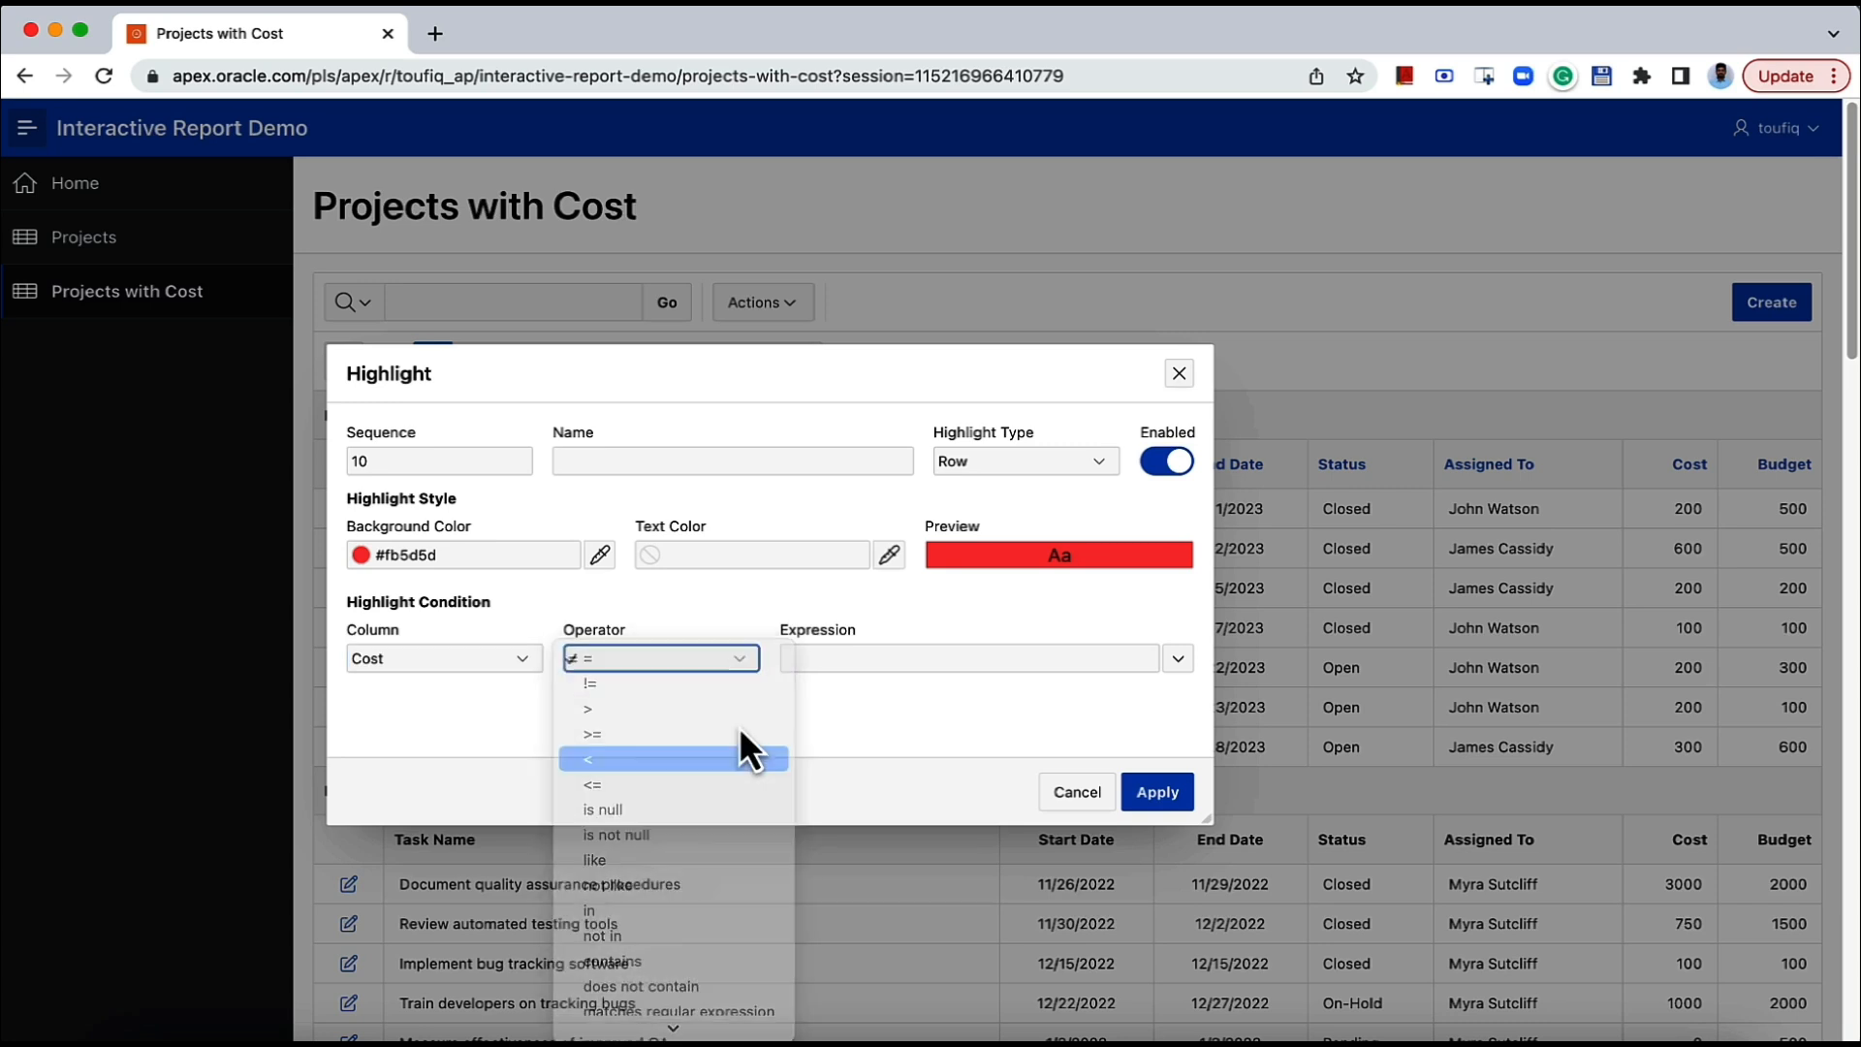
left_click(741, 658)
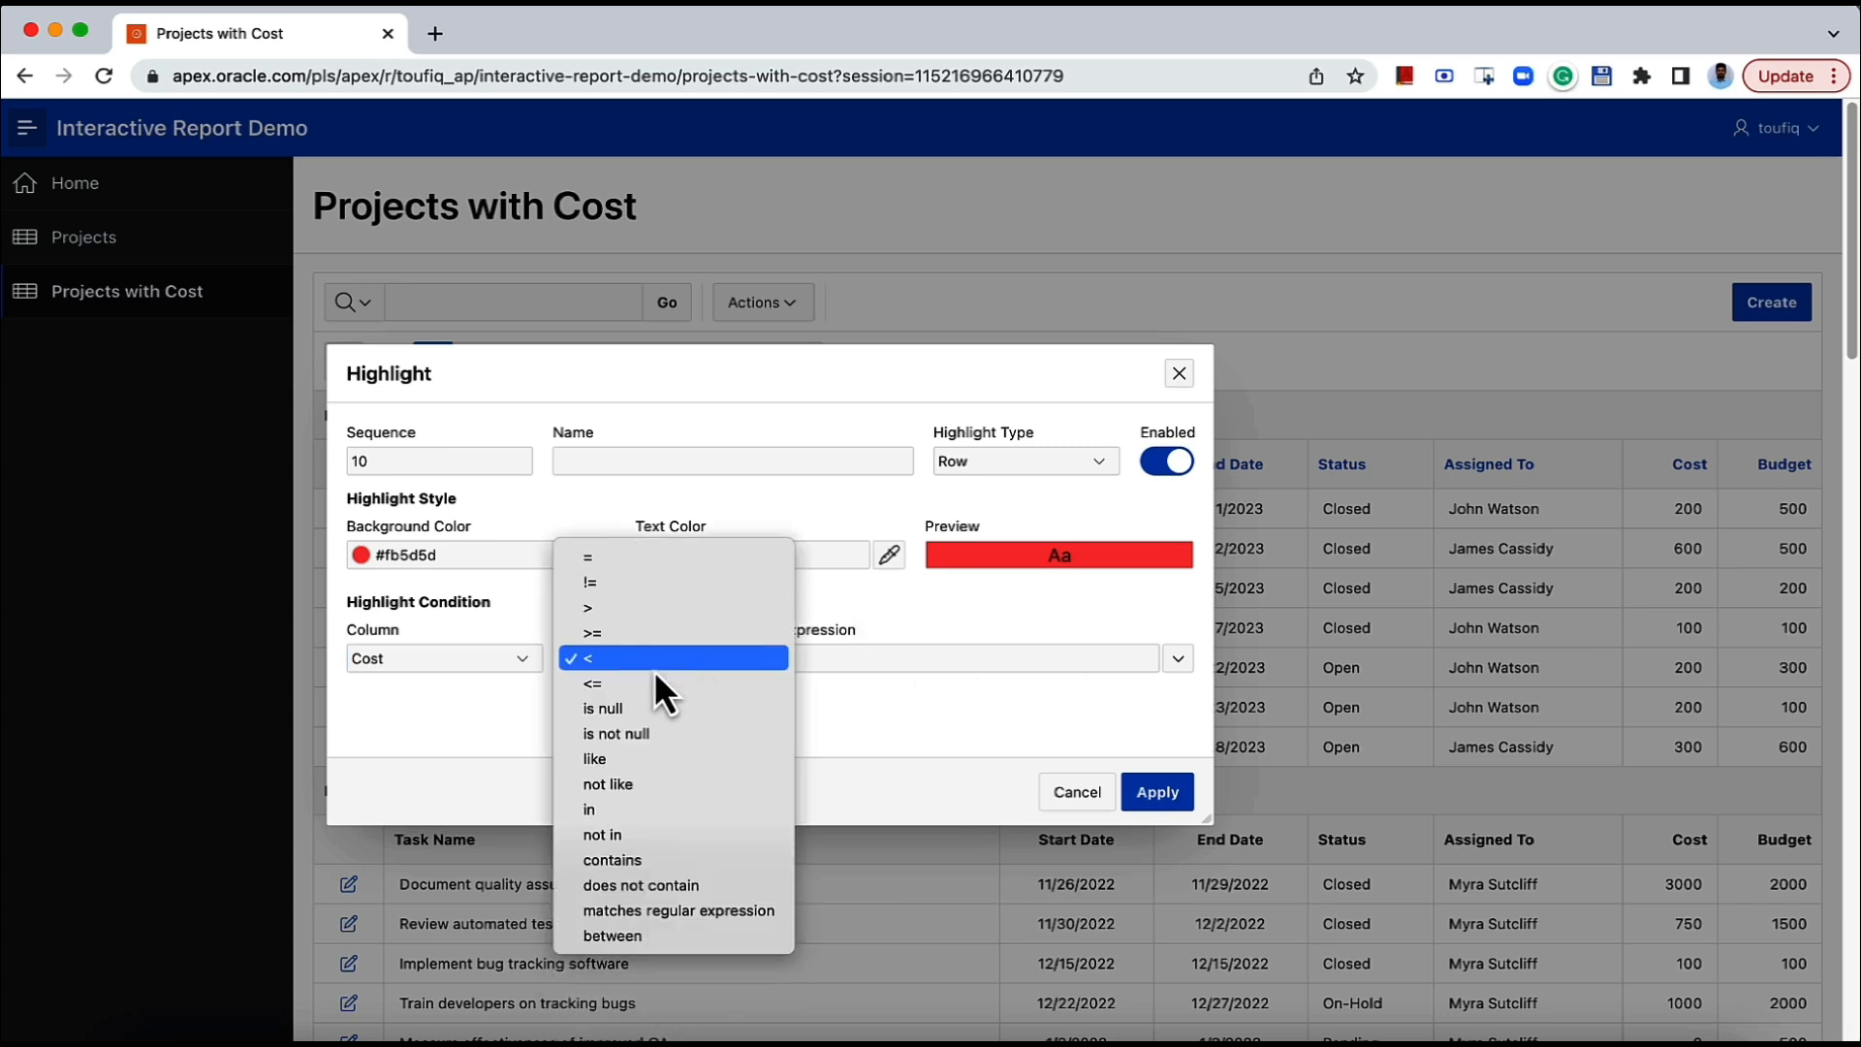
left_click(619, 632)
left_click(1134, 657)
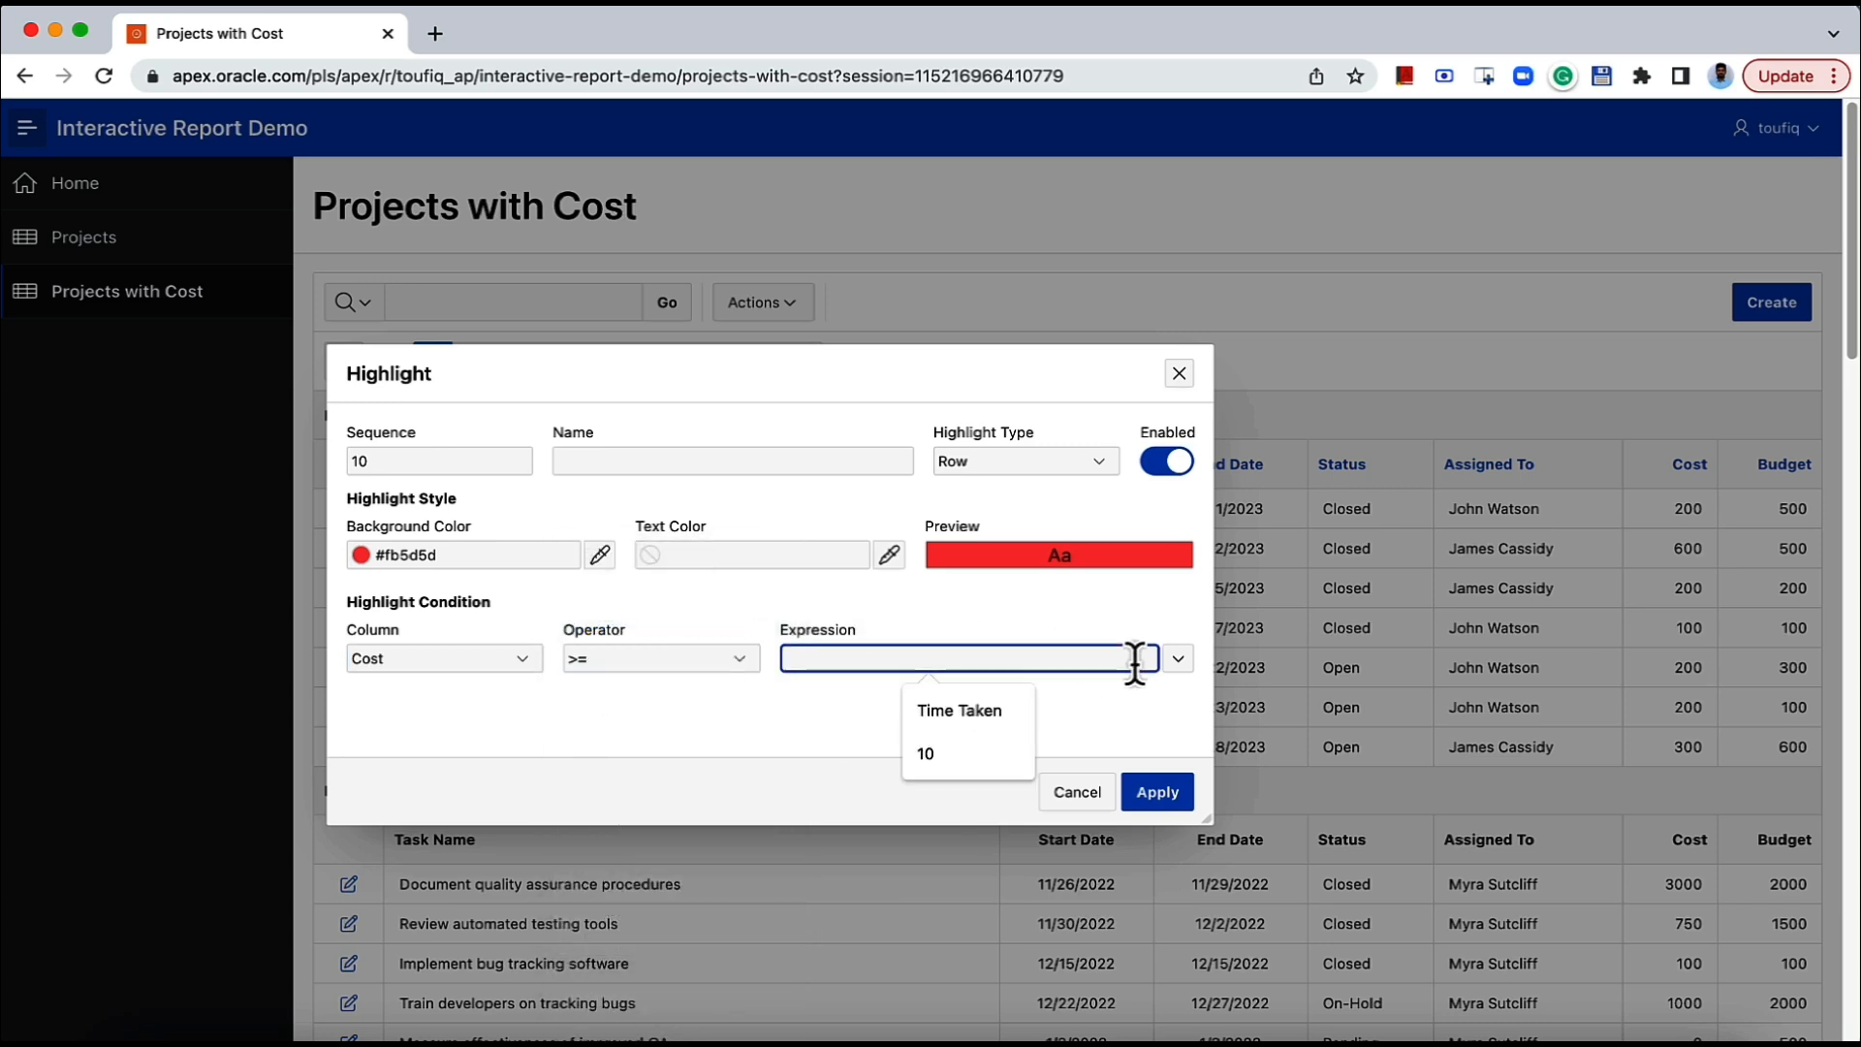
type("1500")
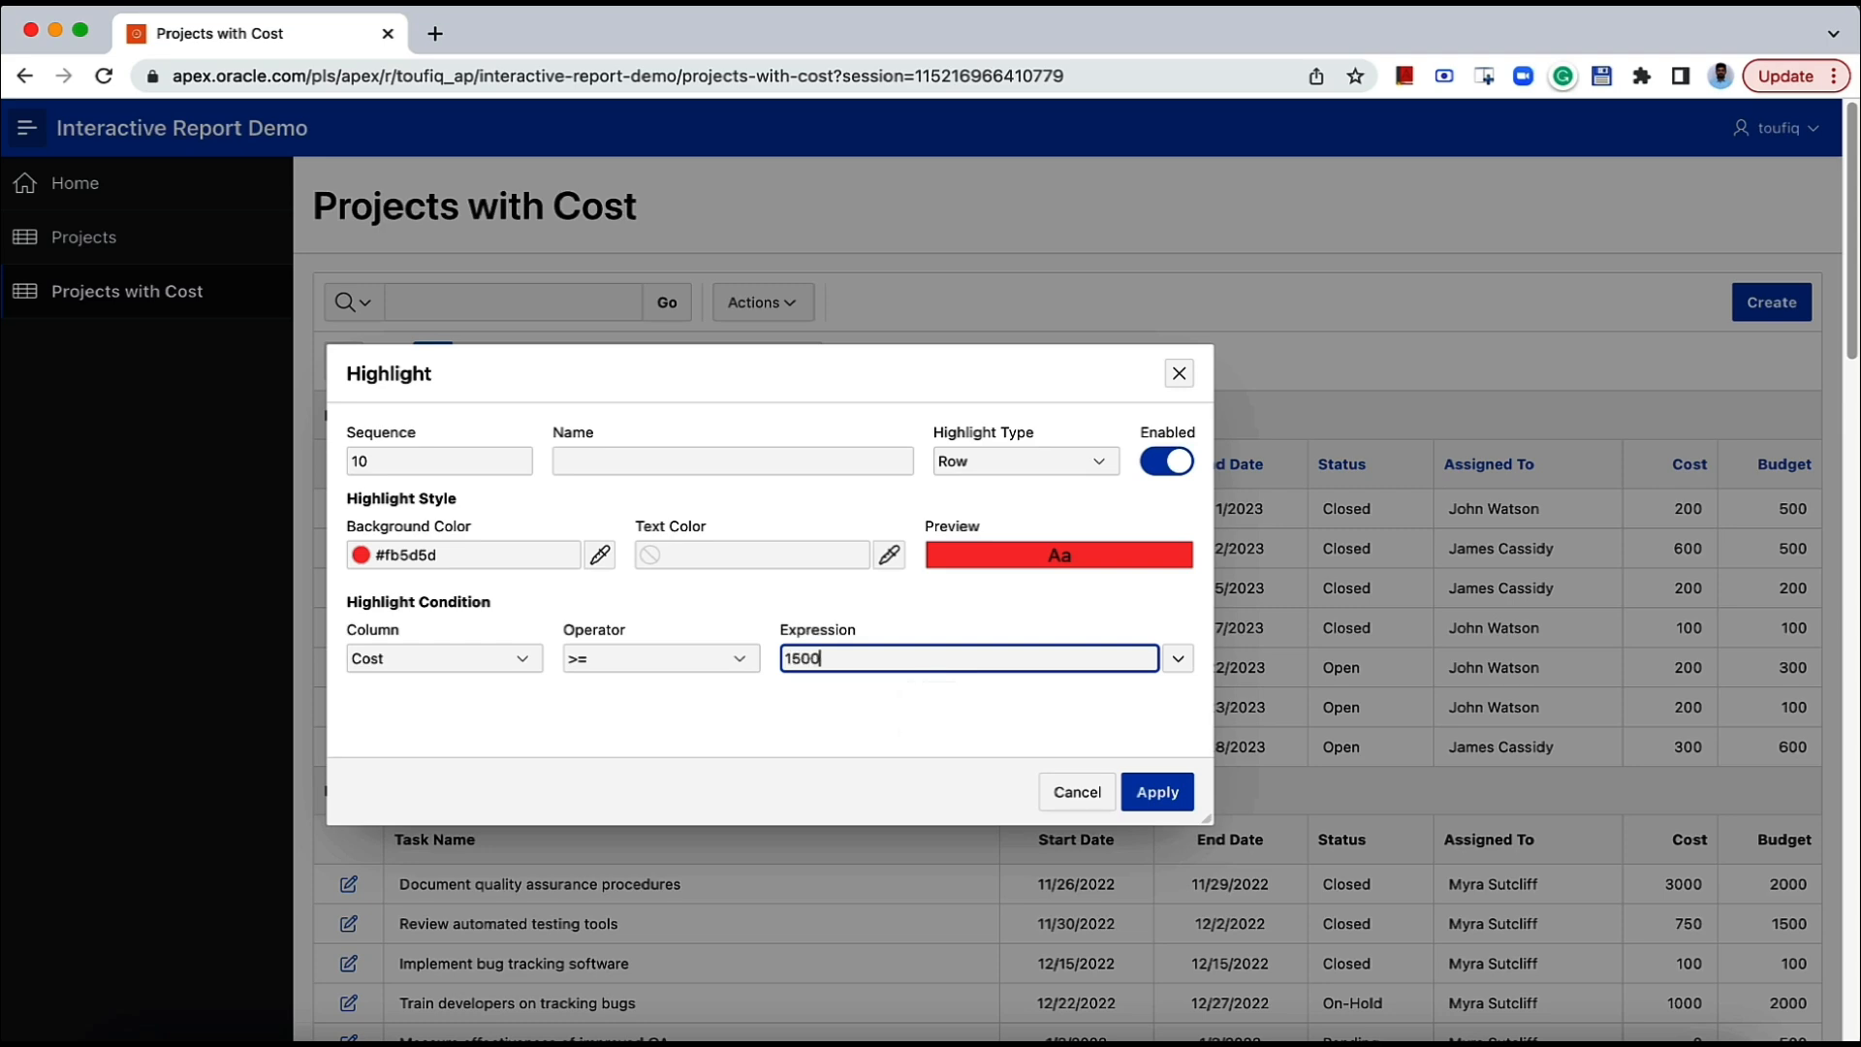
left_click(1161, 797)
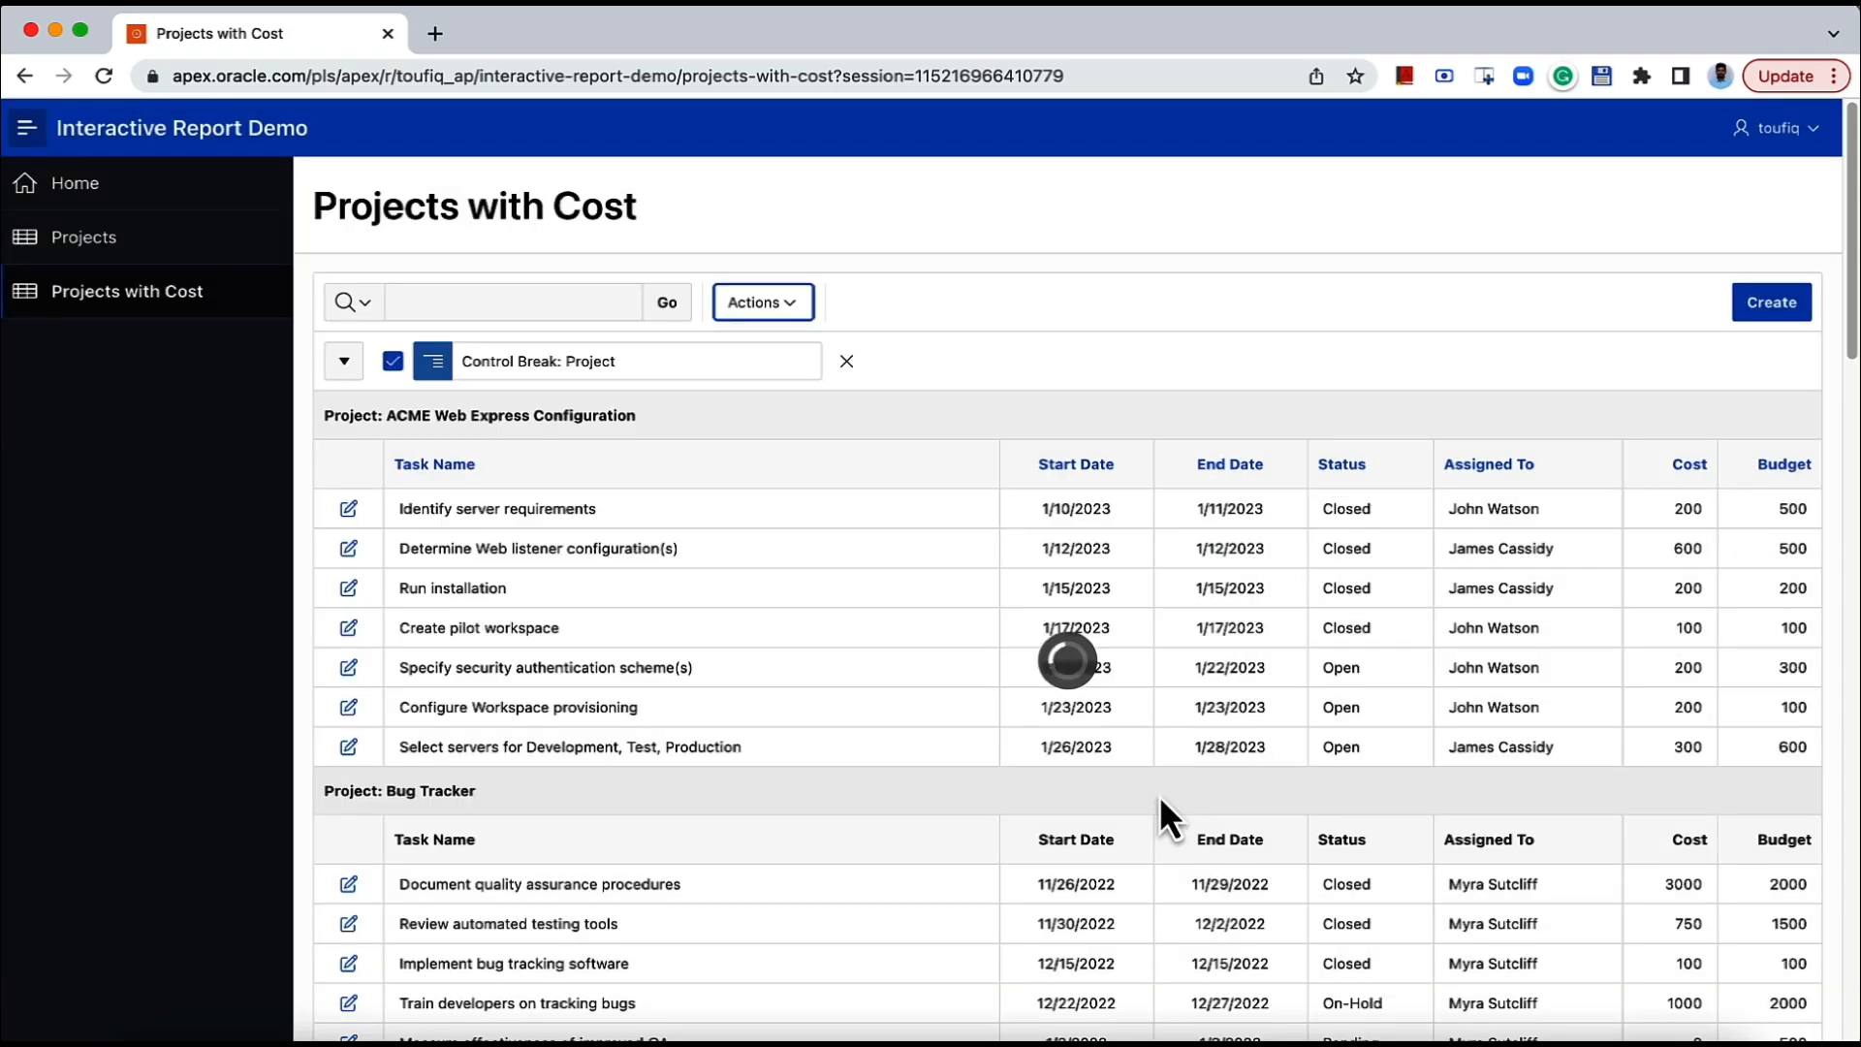
scroll(1156, 795, "down", 7)
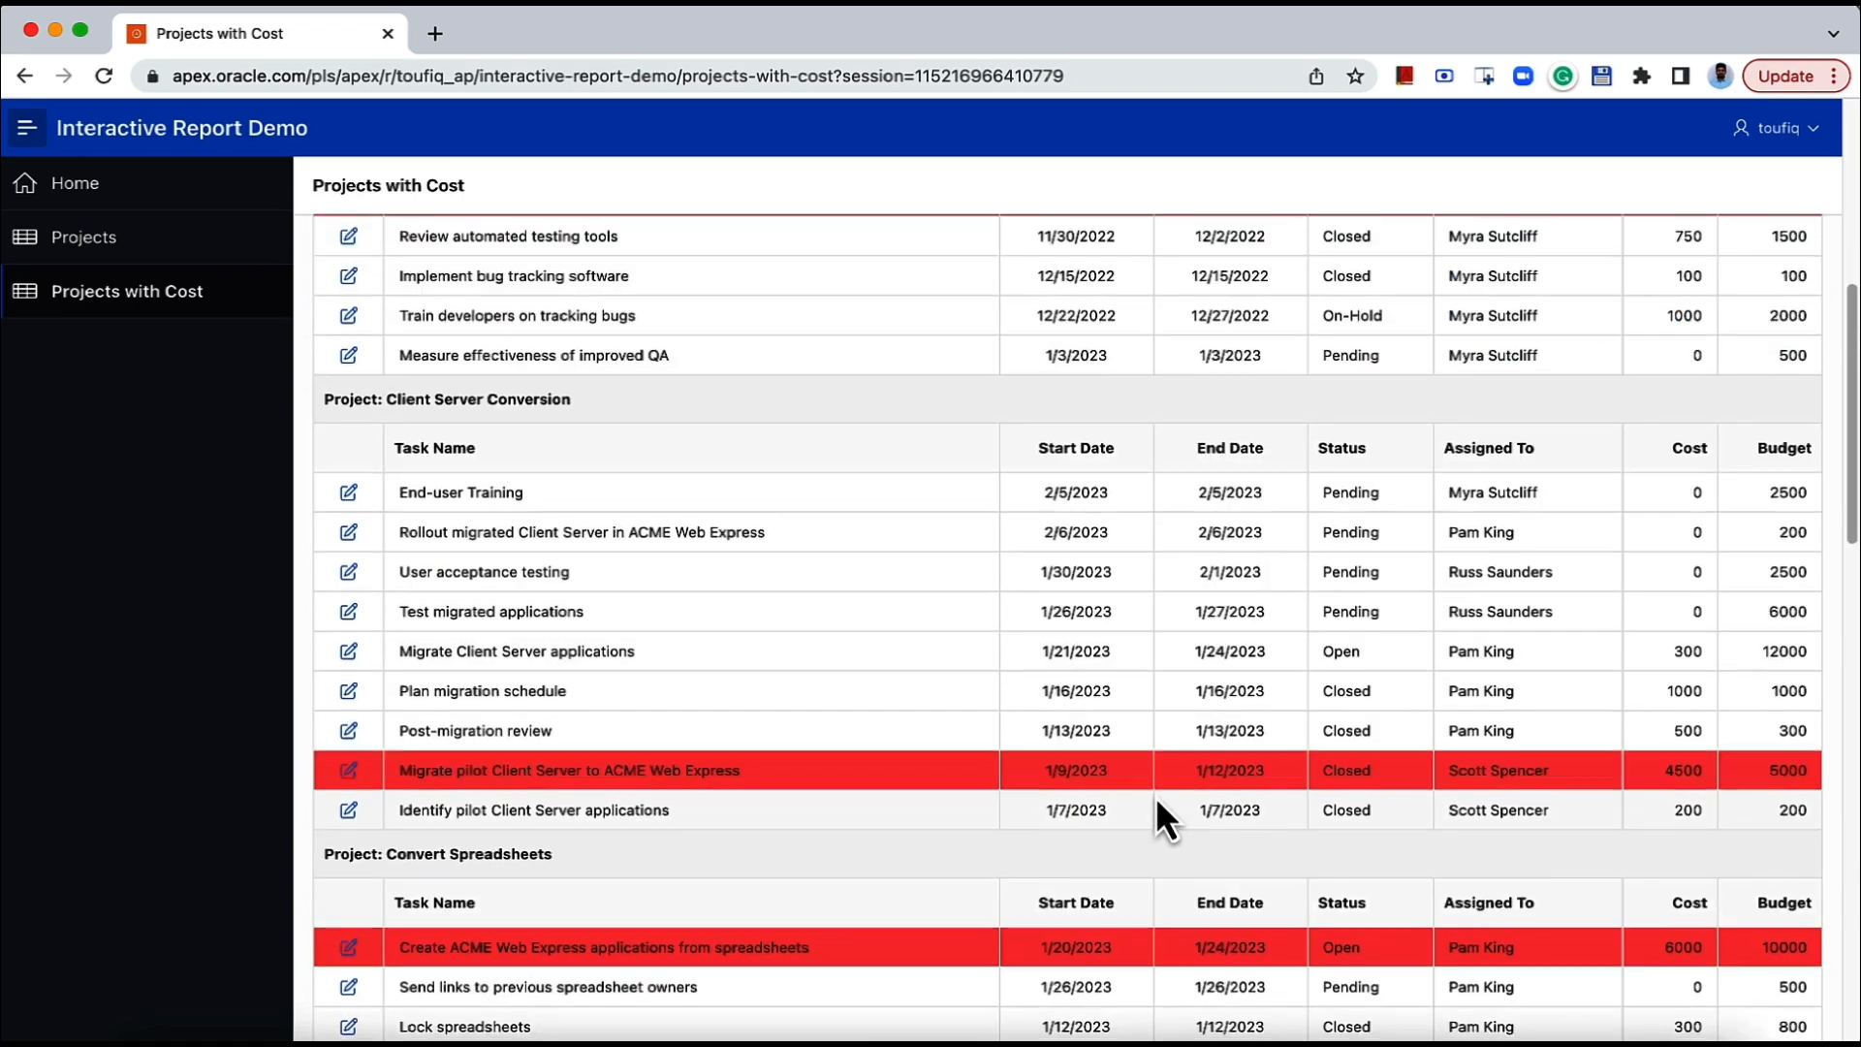
scroll(1156, 795, "up", 7)
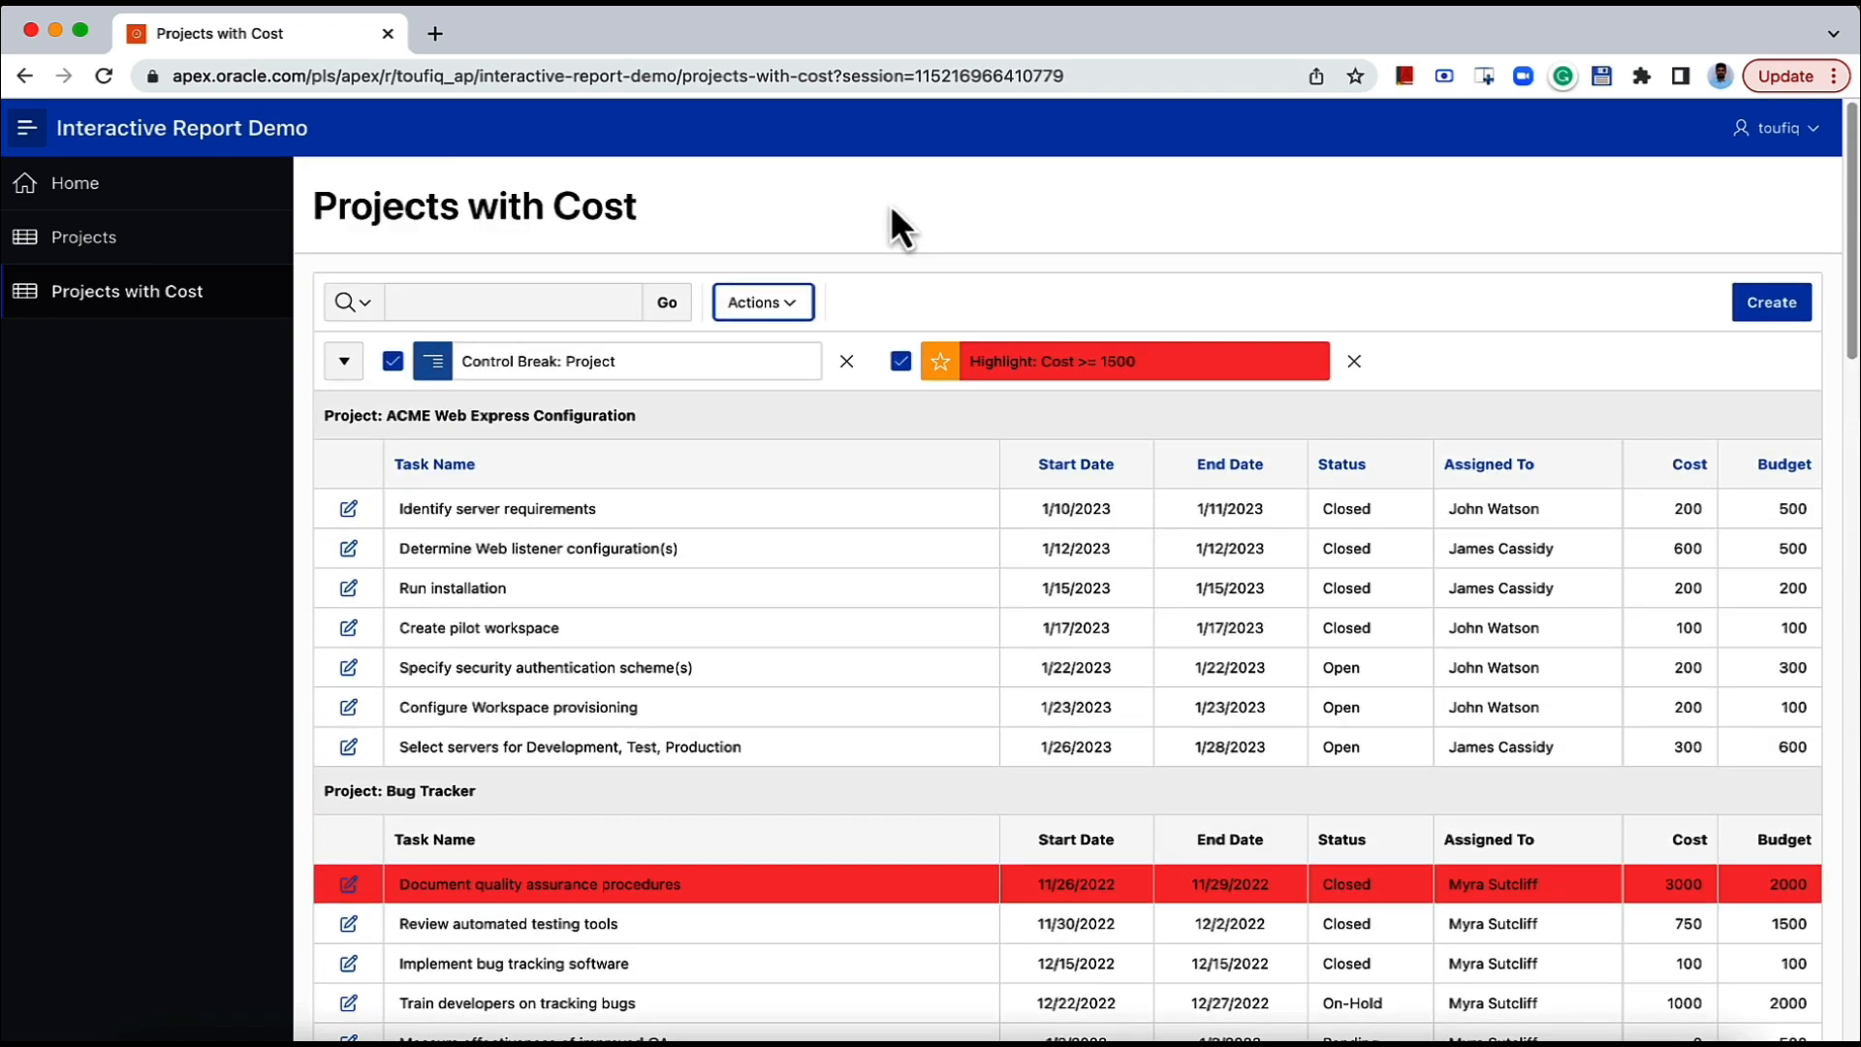
Save the current report settings as a public report named "My Report".
left_click(754, 313)
mouse_move(853, 652)
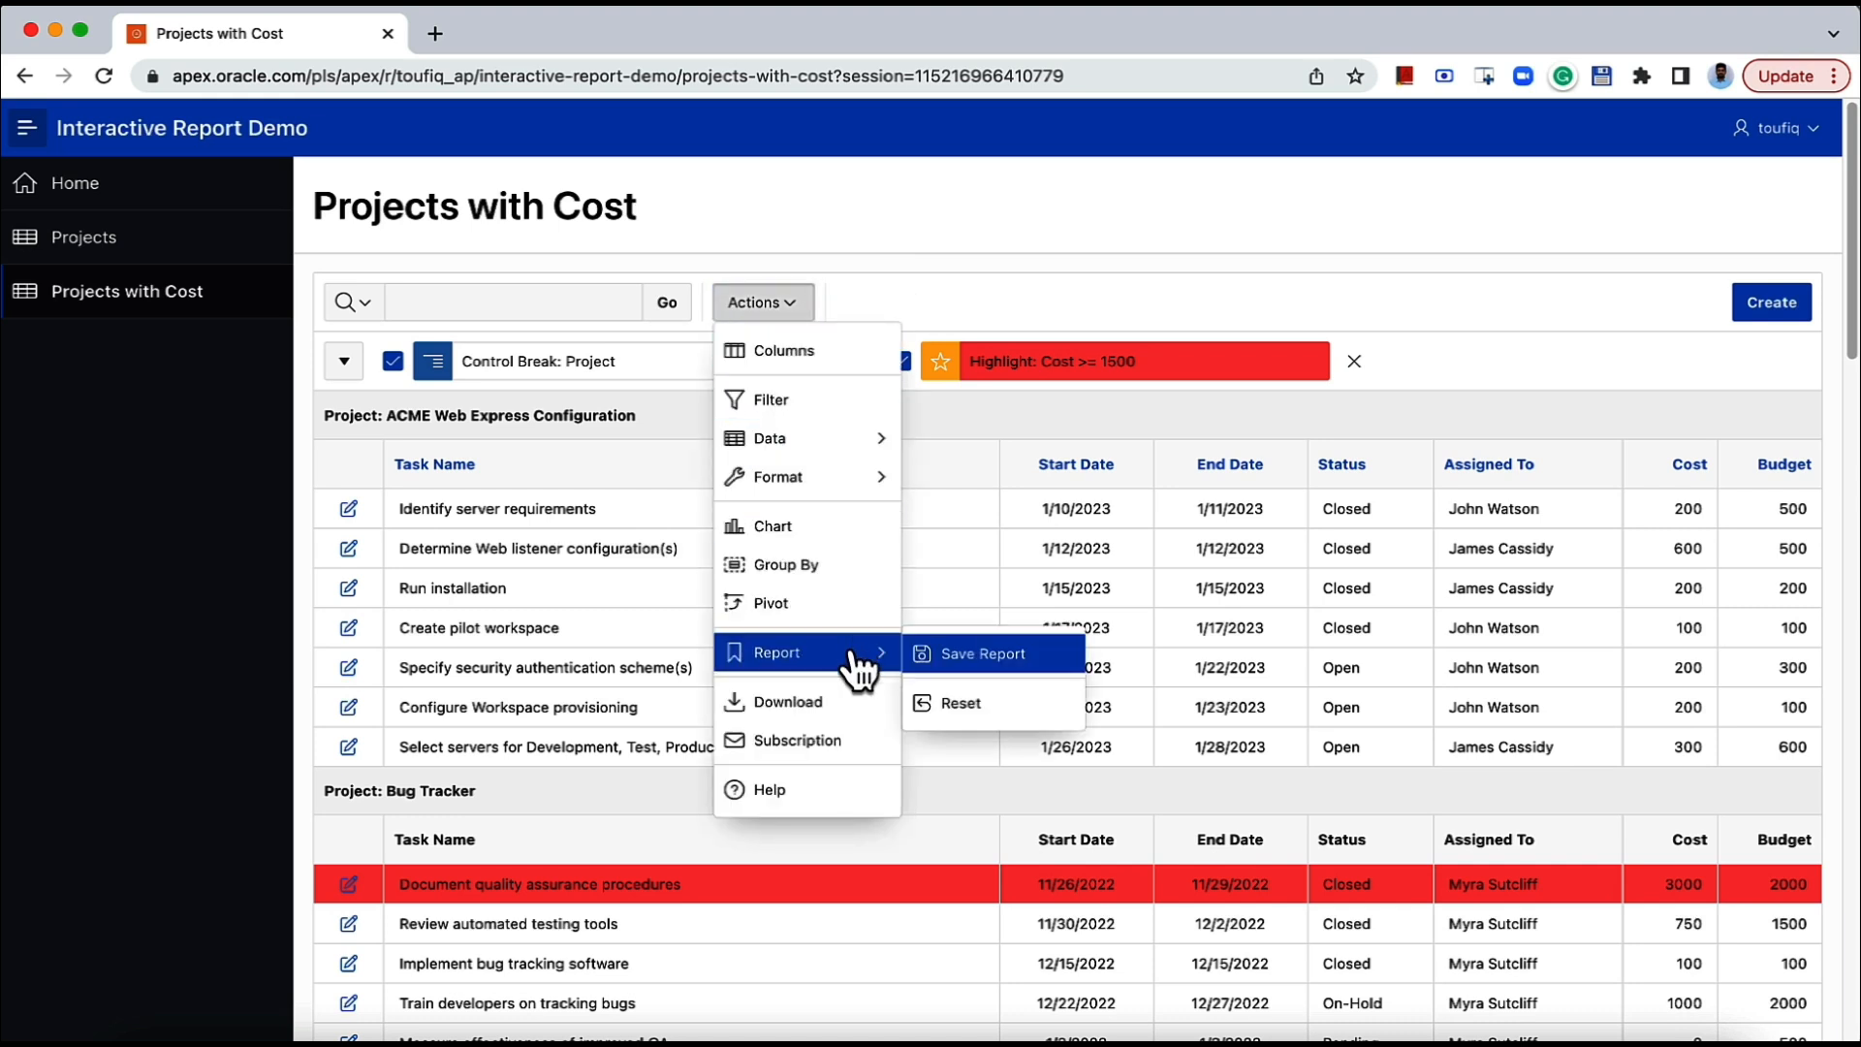
left_click(1008, 663)
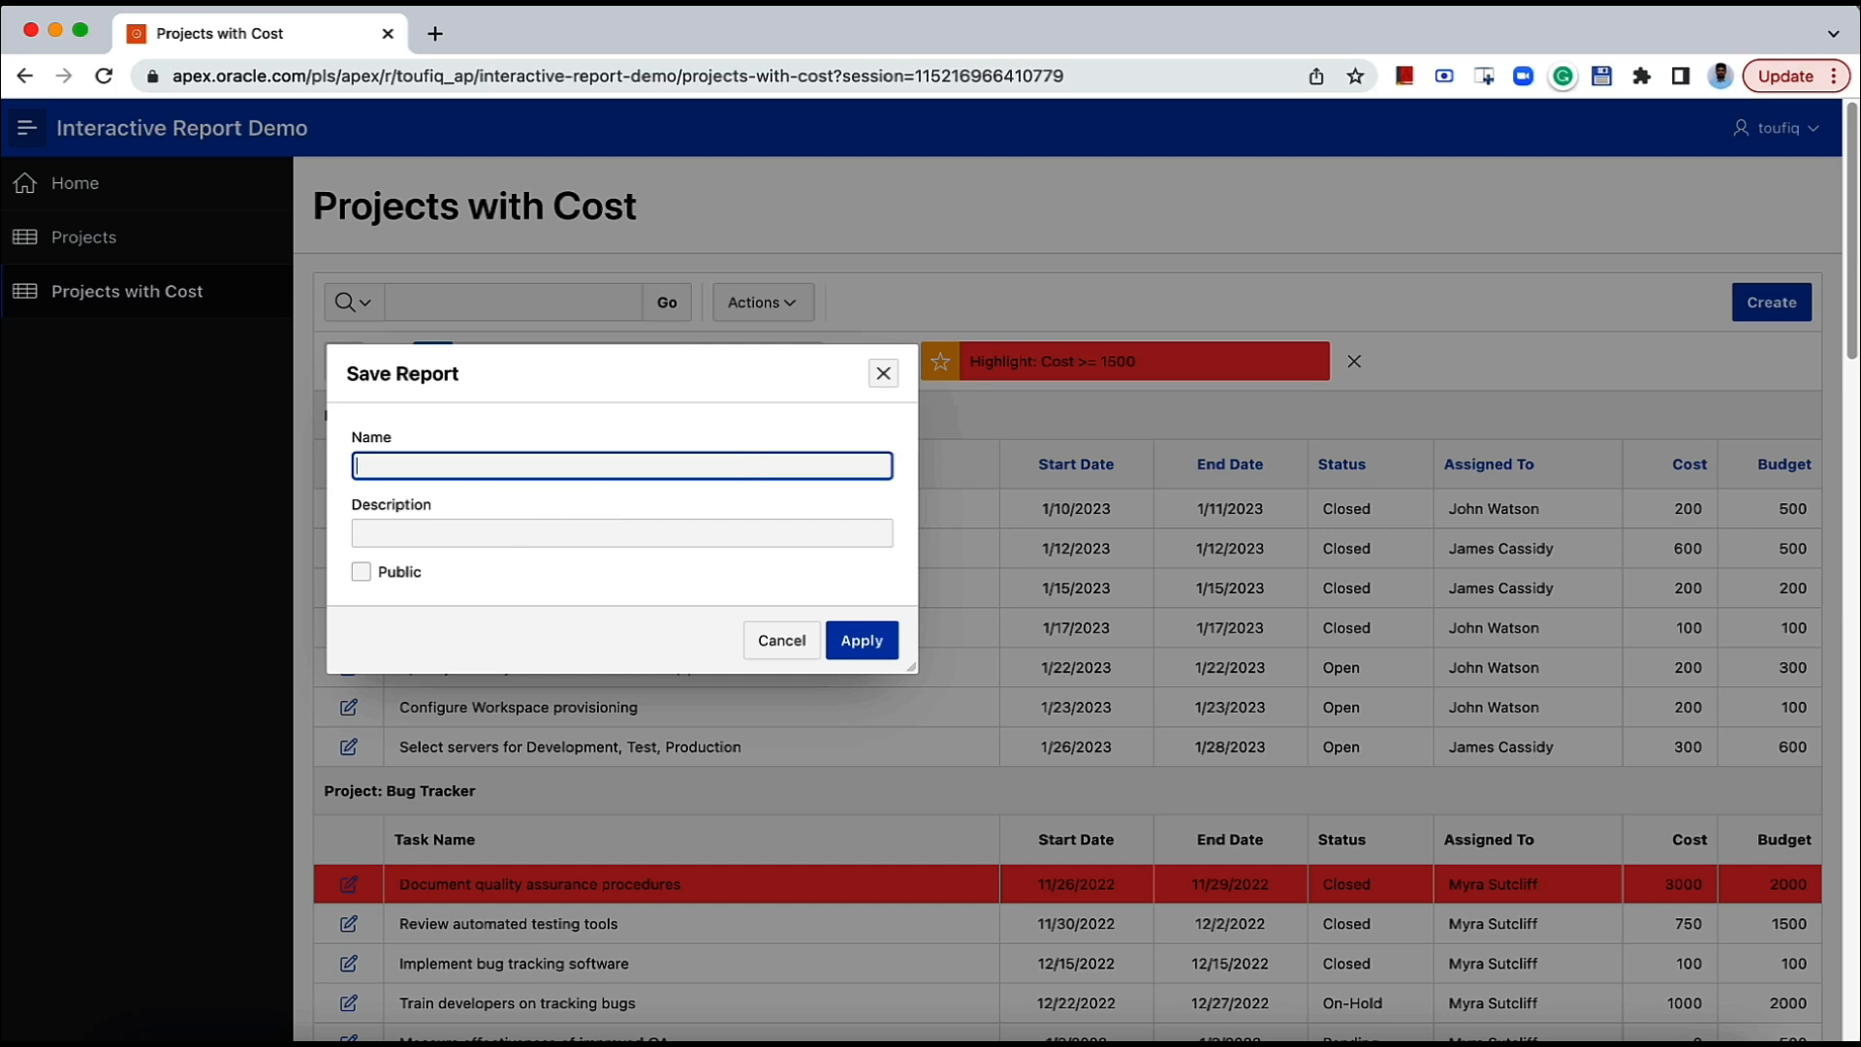
type("My Report")
left_click(729, 533)
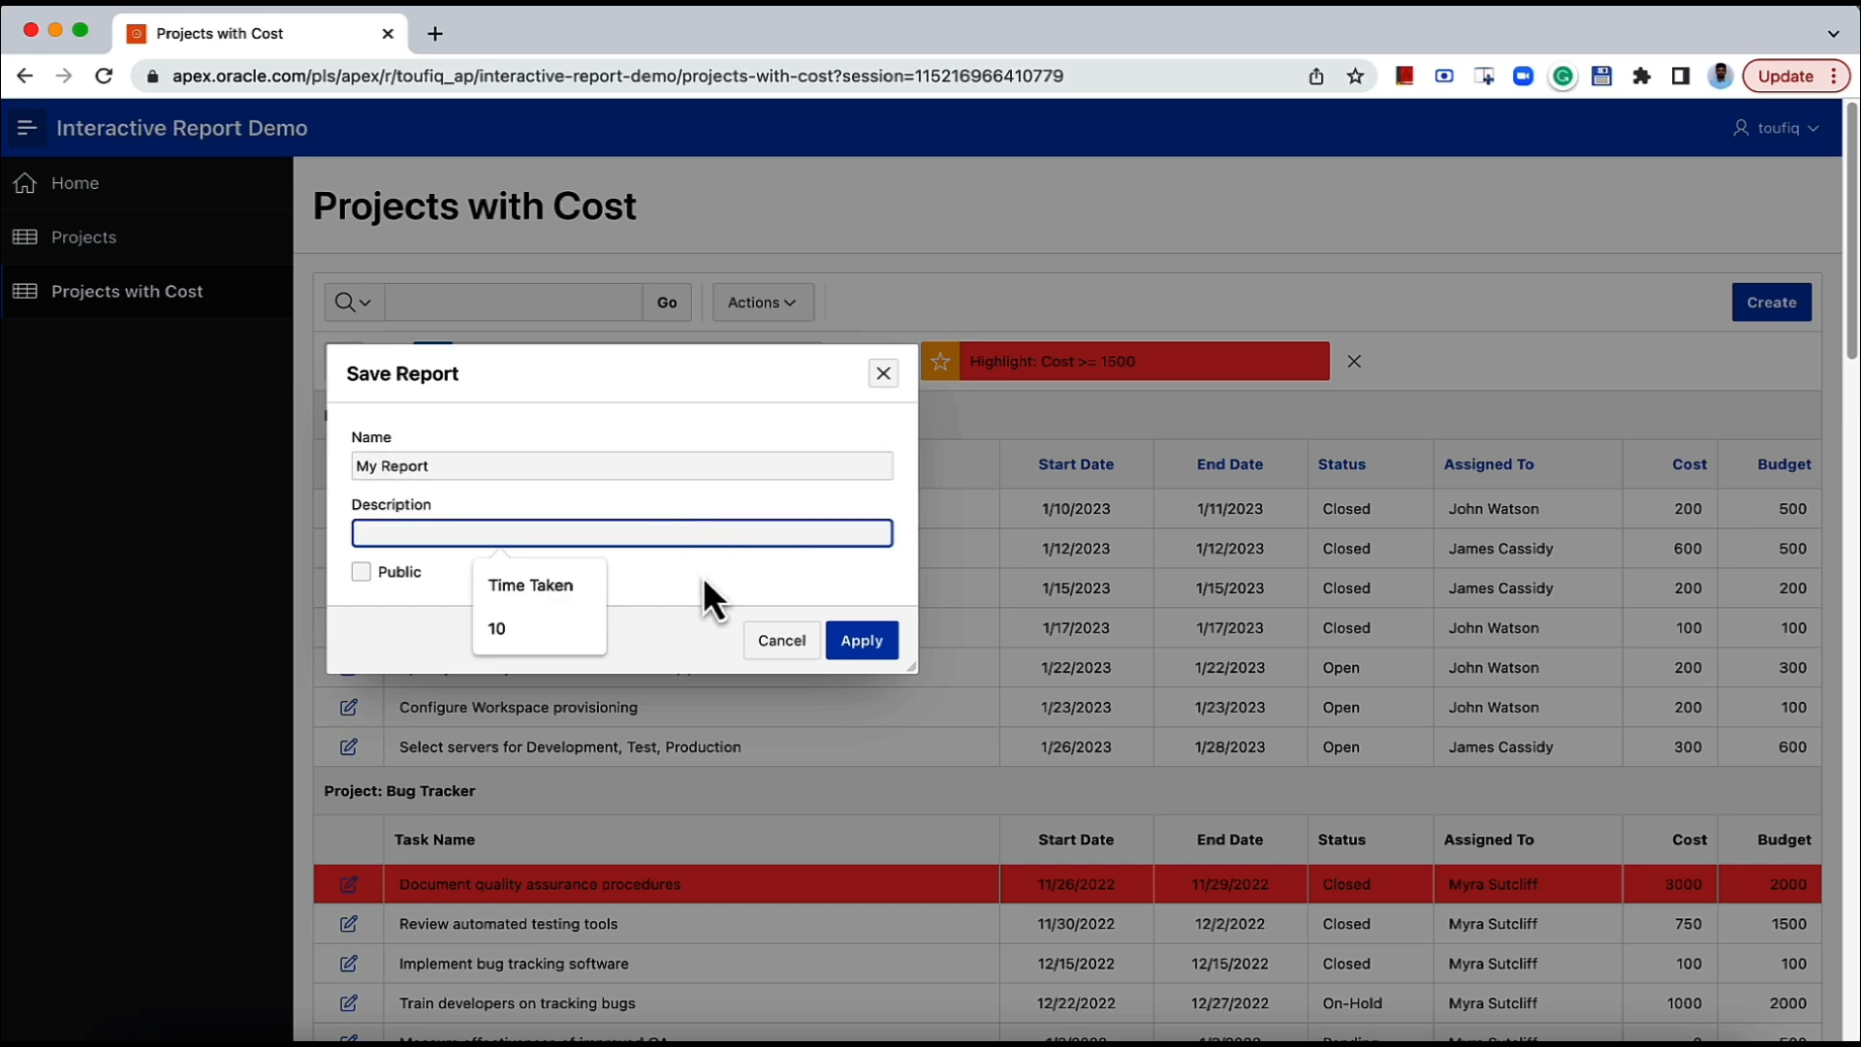
left_click(423, 607)
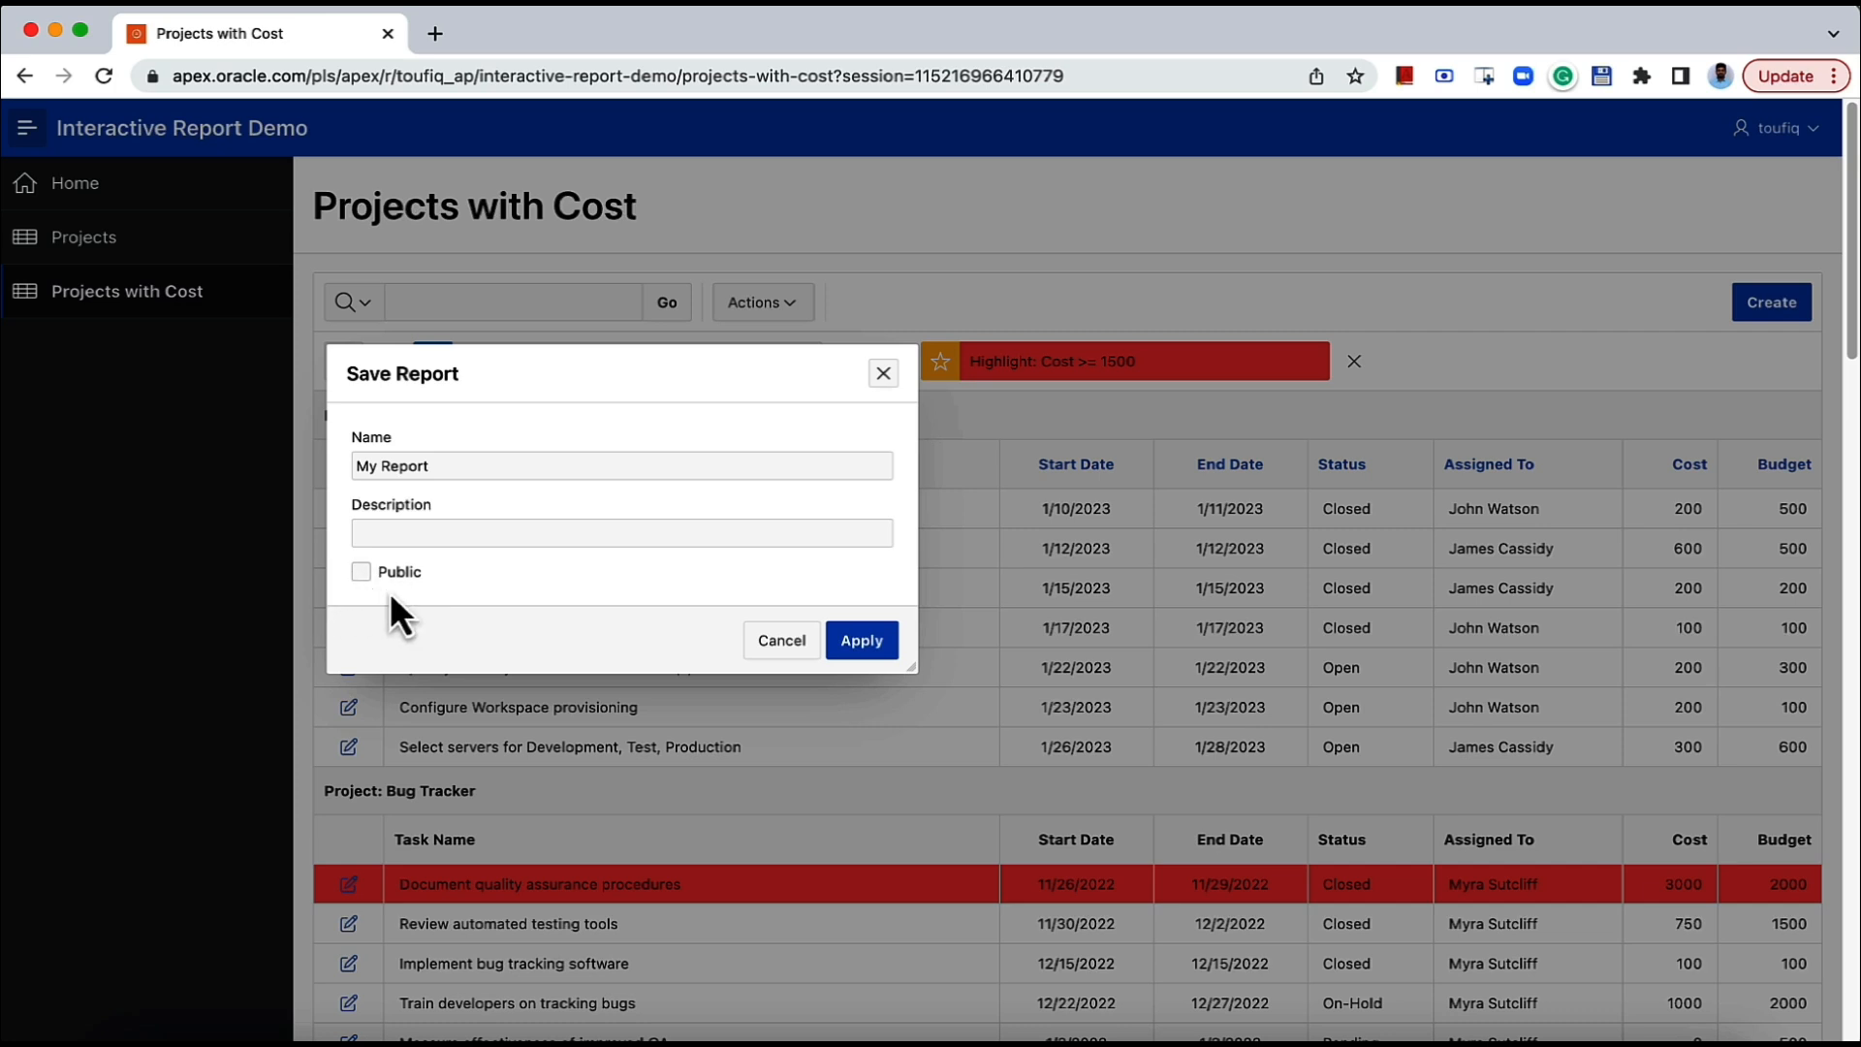
left_click(361, 573)
left_click(861, 641)
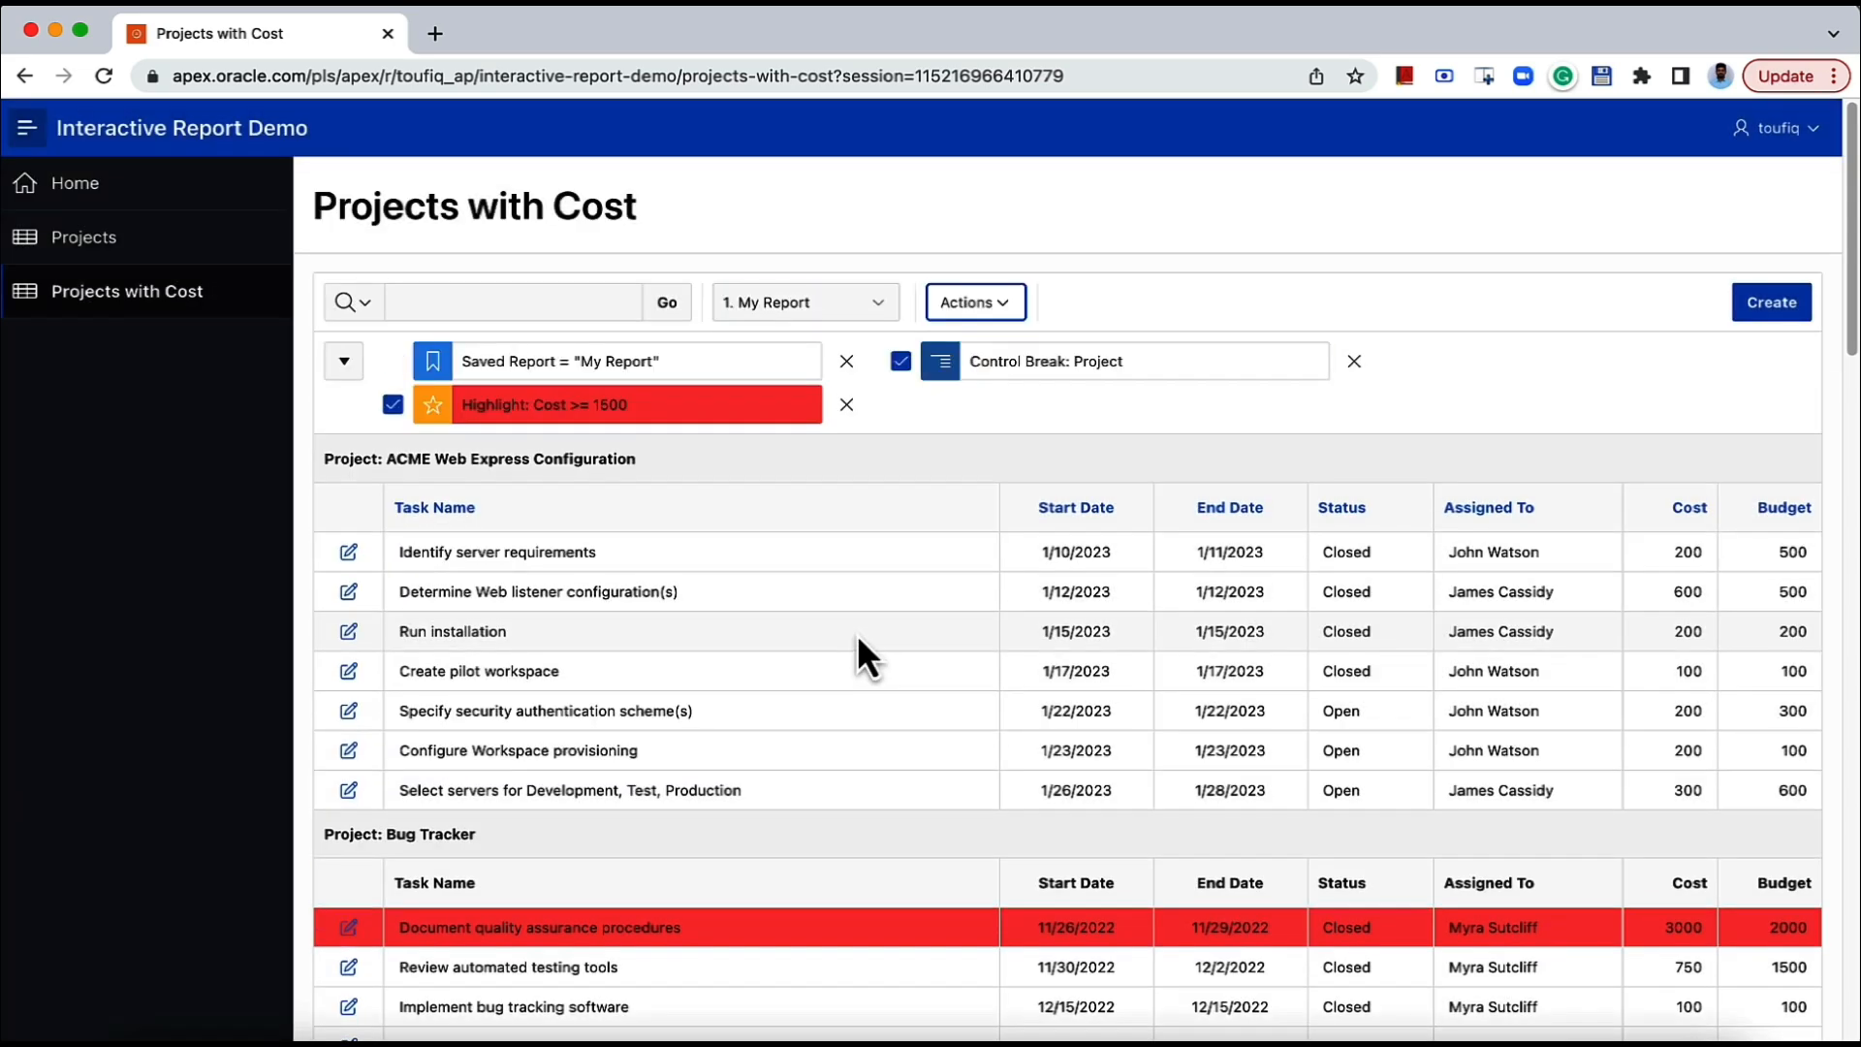
Make the saved report "My Report" private by turning off its Public option.
left_click(852, 306)
left_click(832, 302)
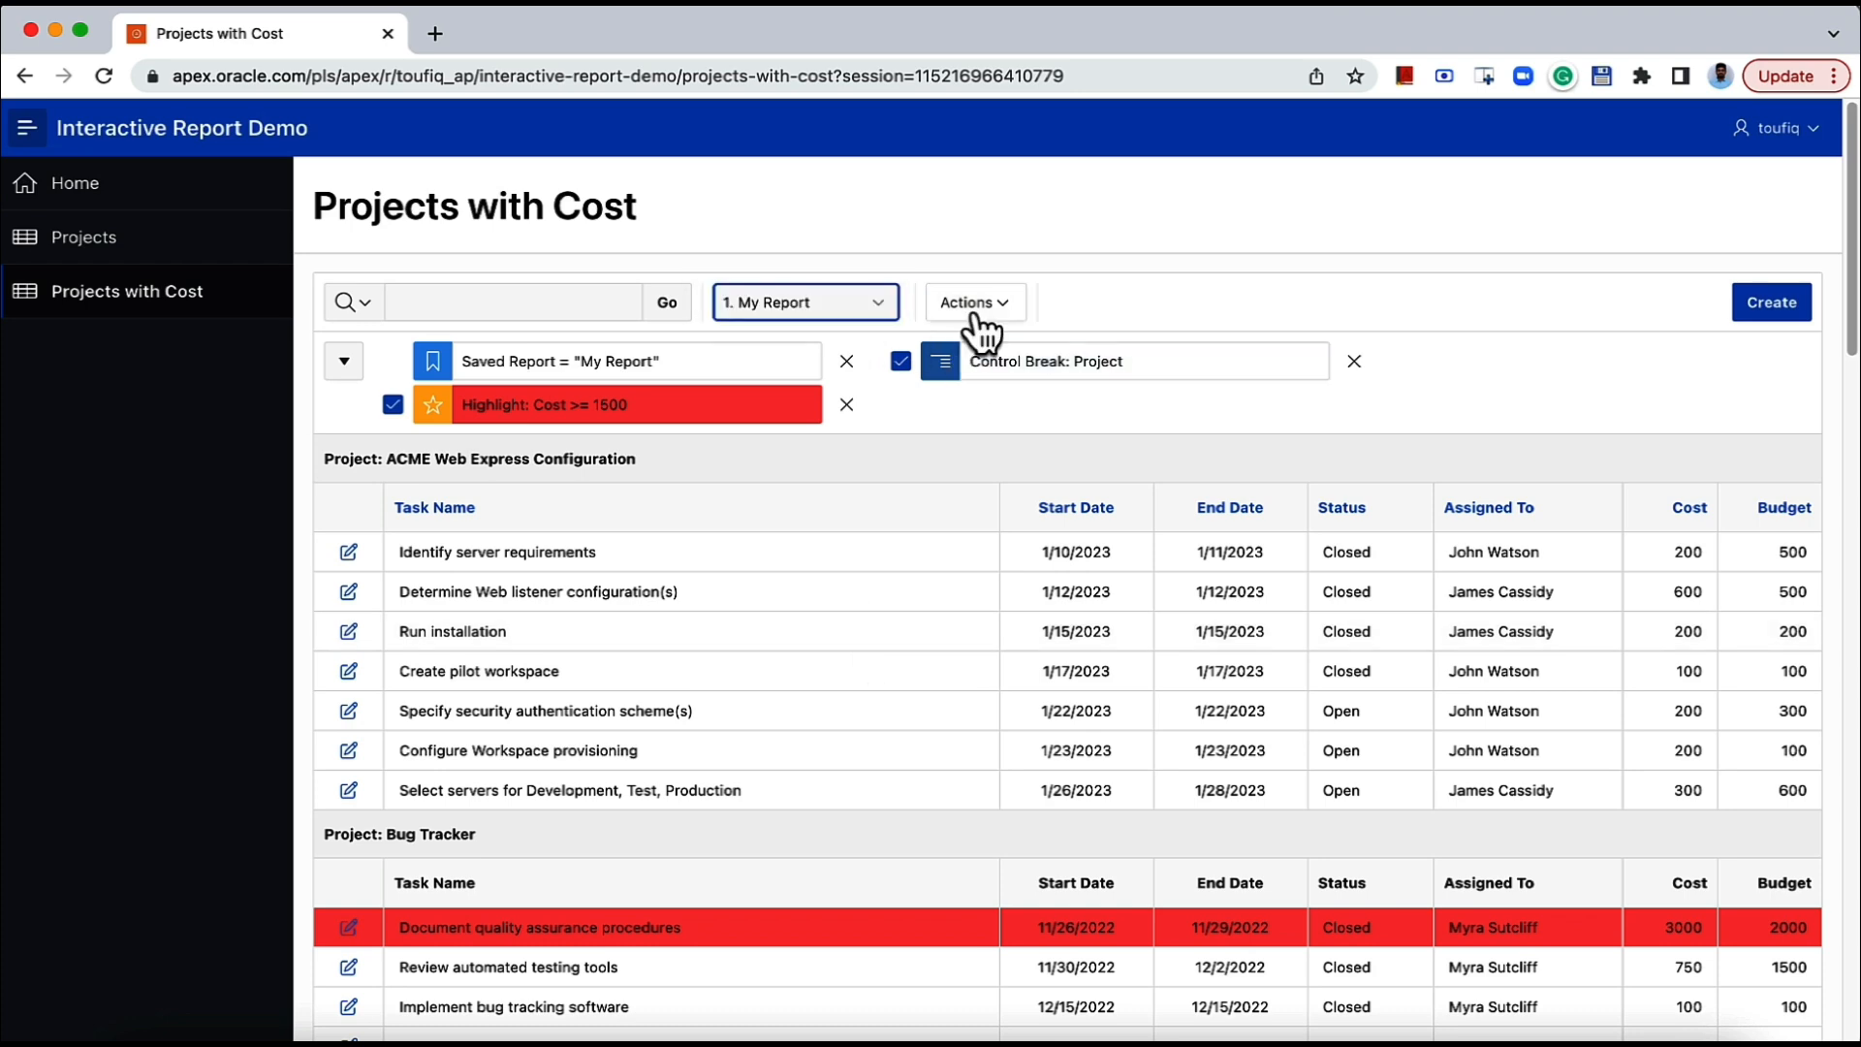
left_click(760, 374)
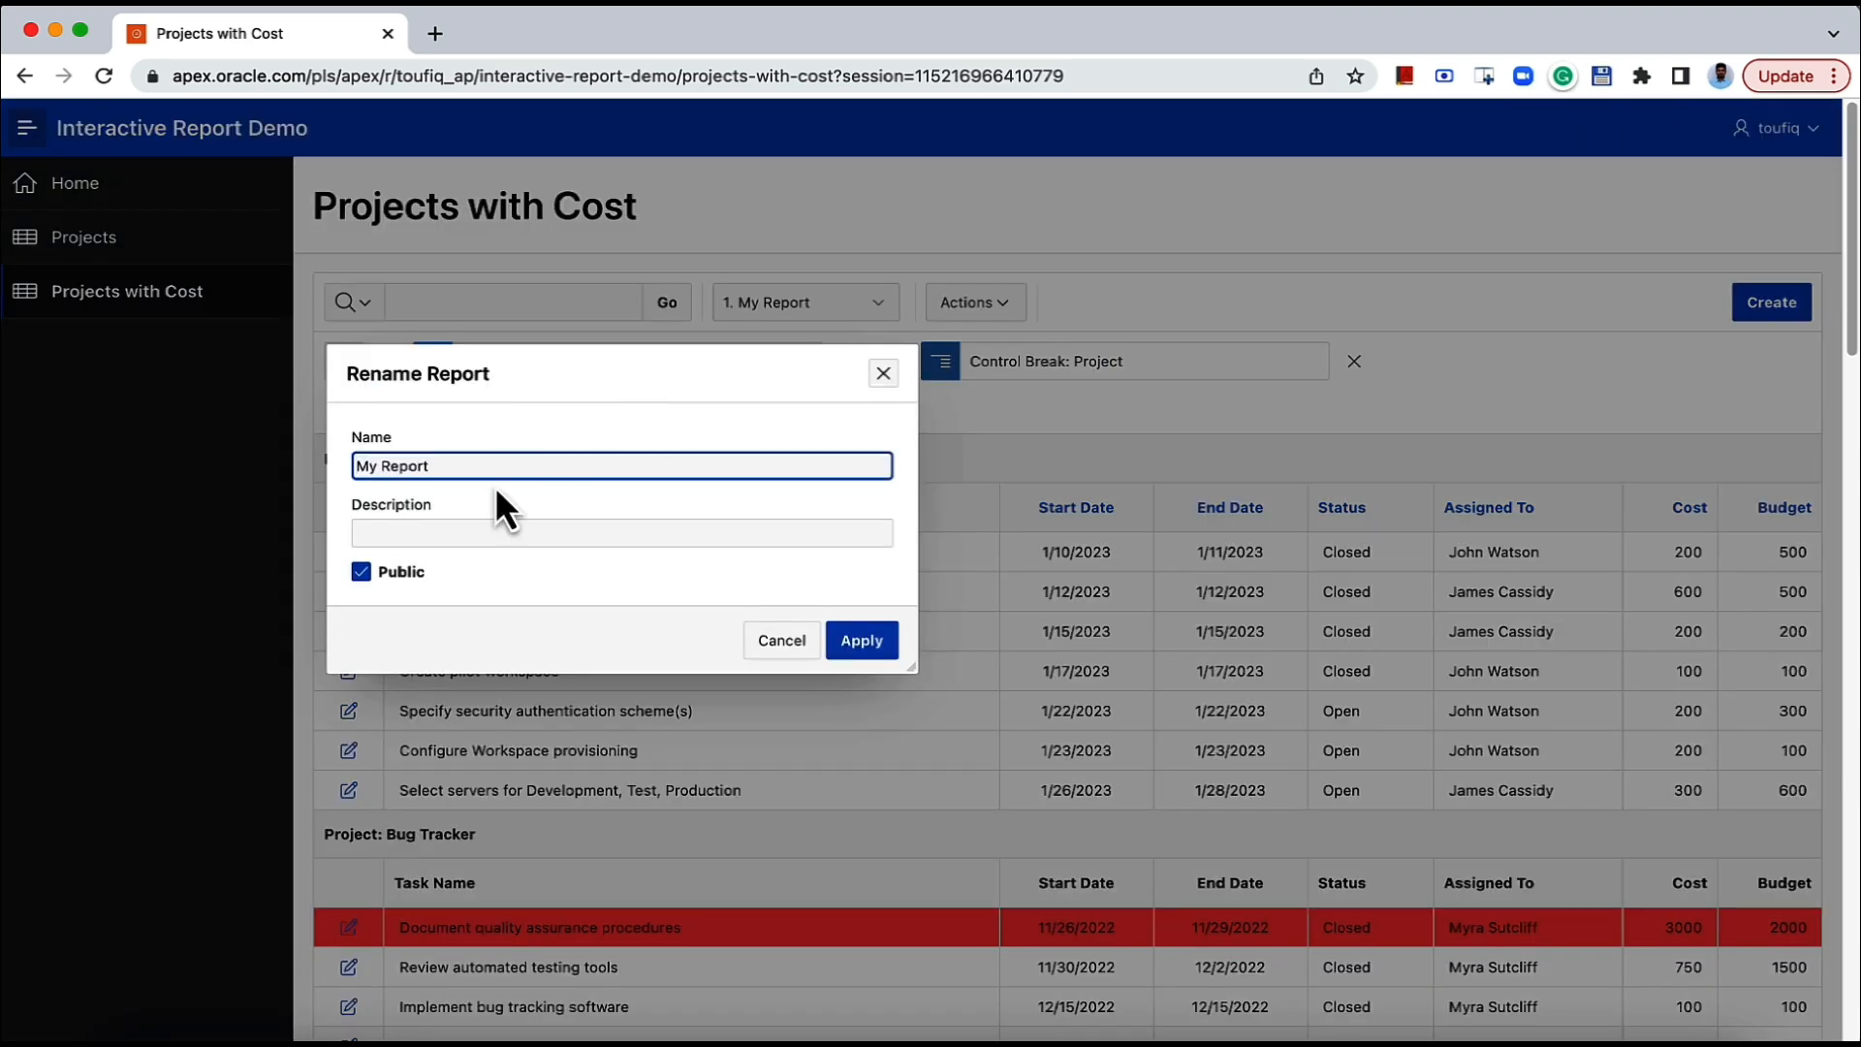
left_click(396, 583)
left_click(861, 647)
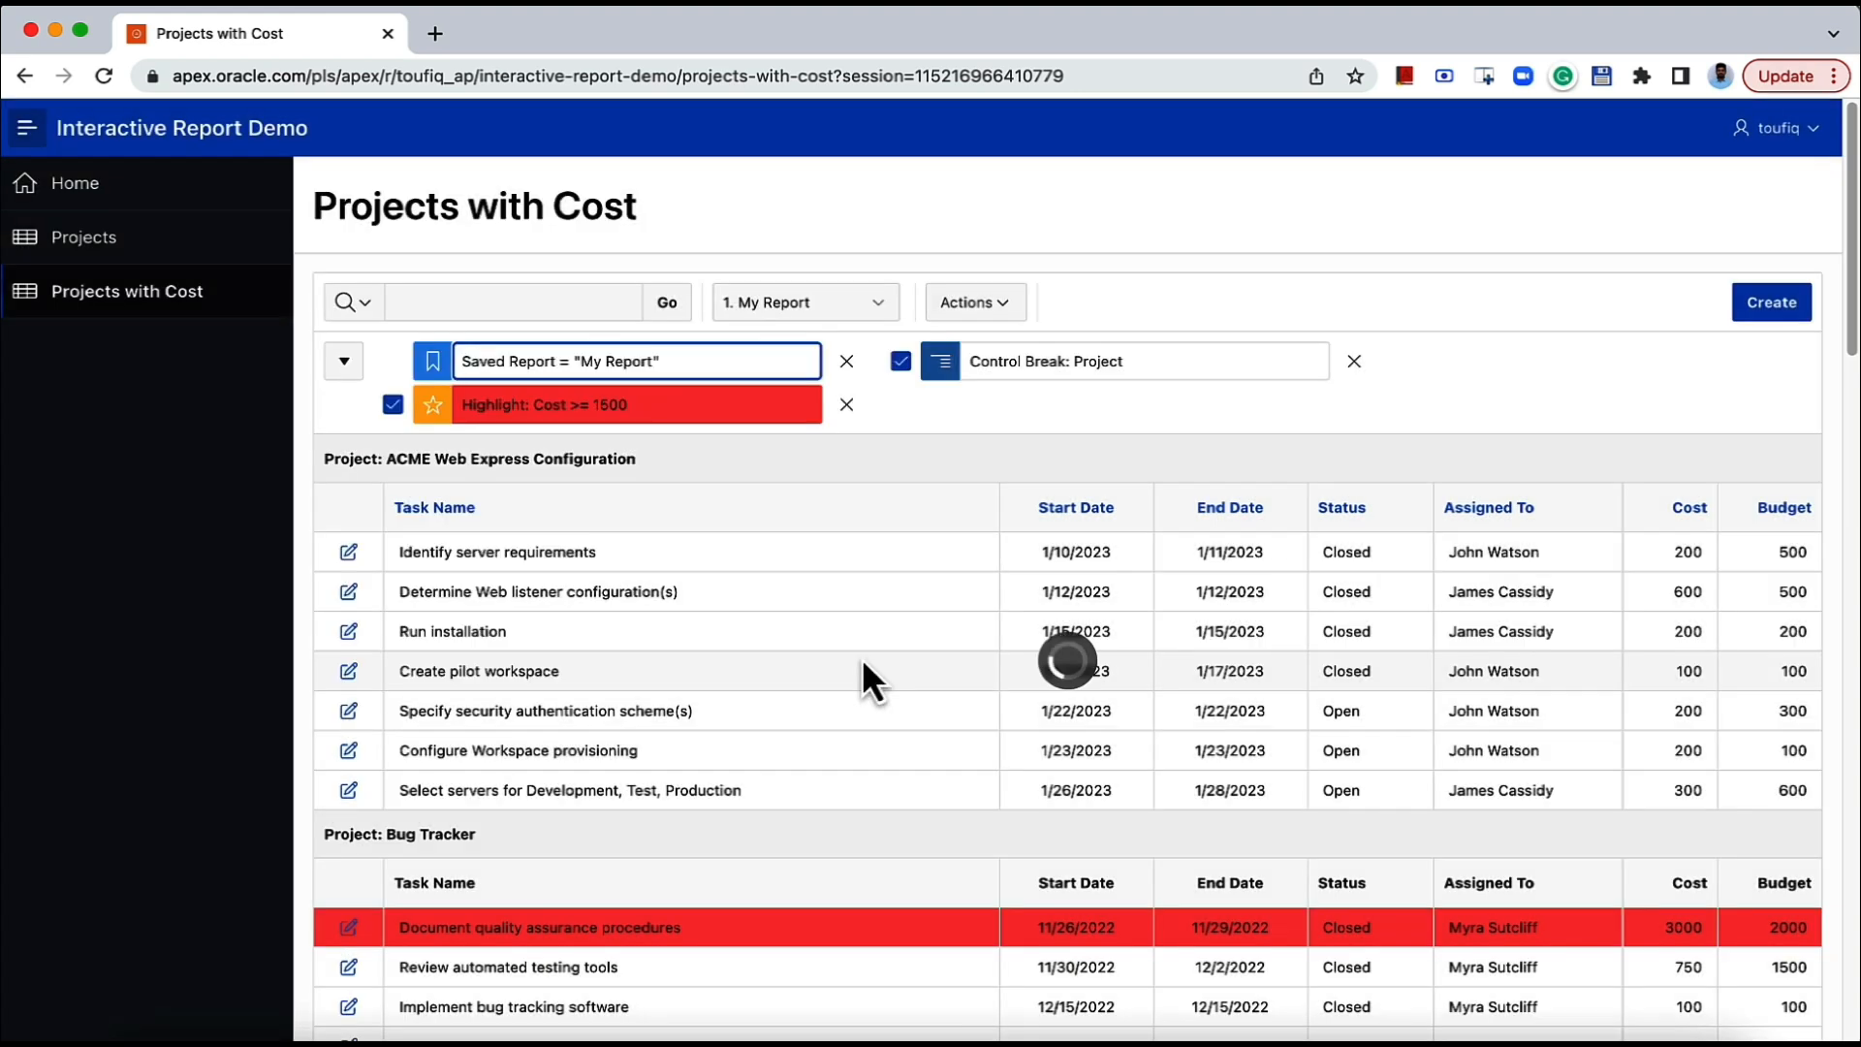
Check the list of saved reports and switch from My Report to the Primary Report.
left_click(813, 308)
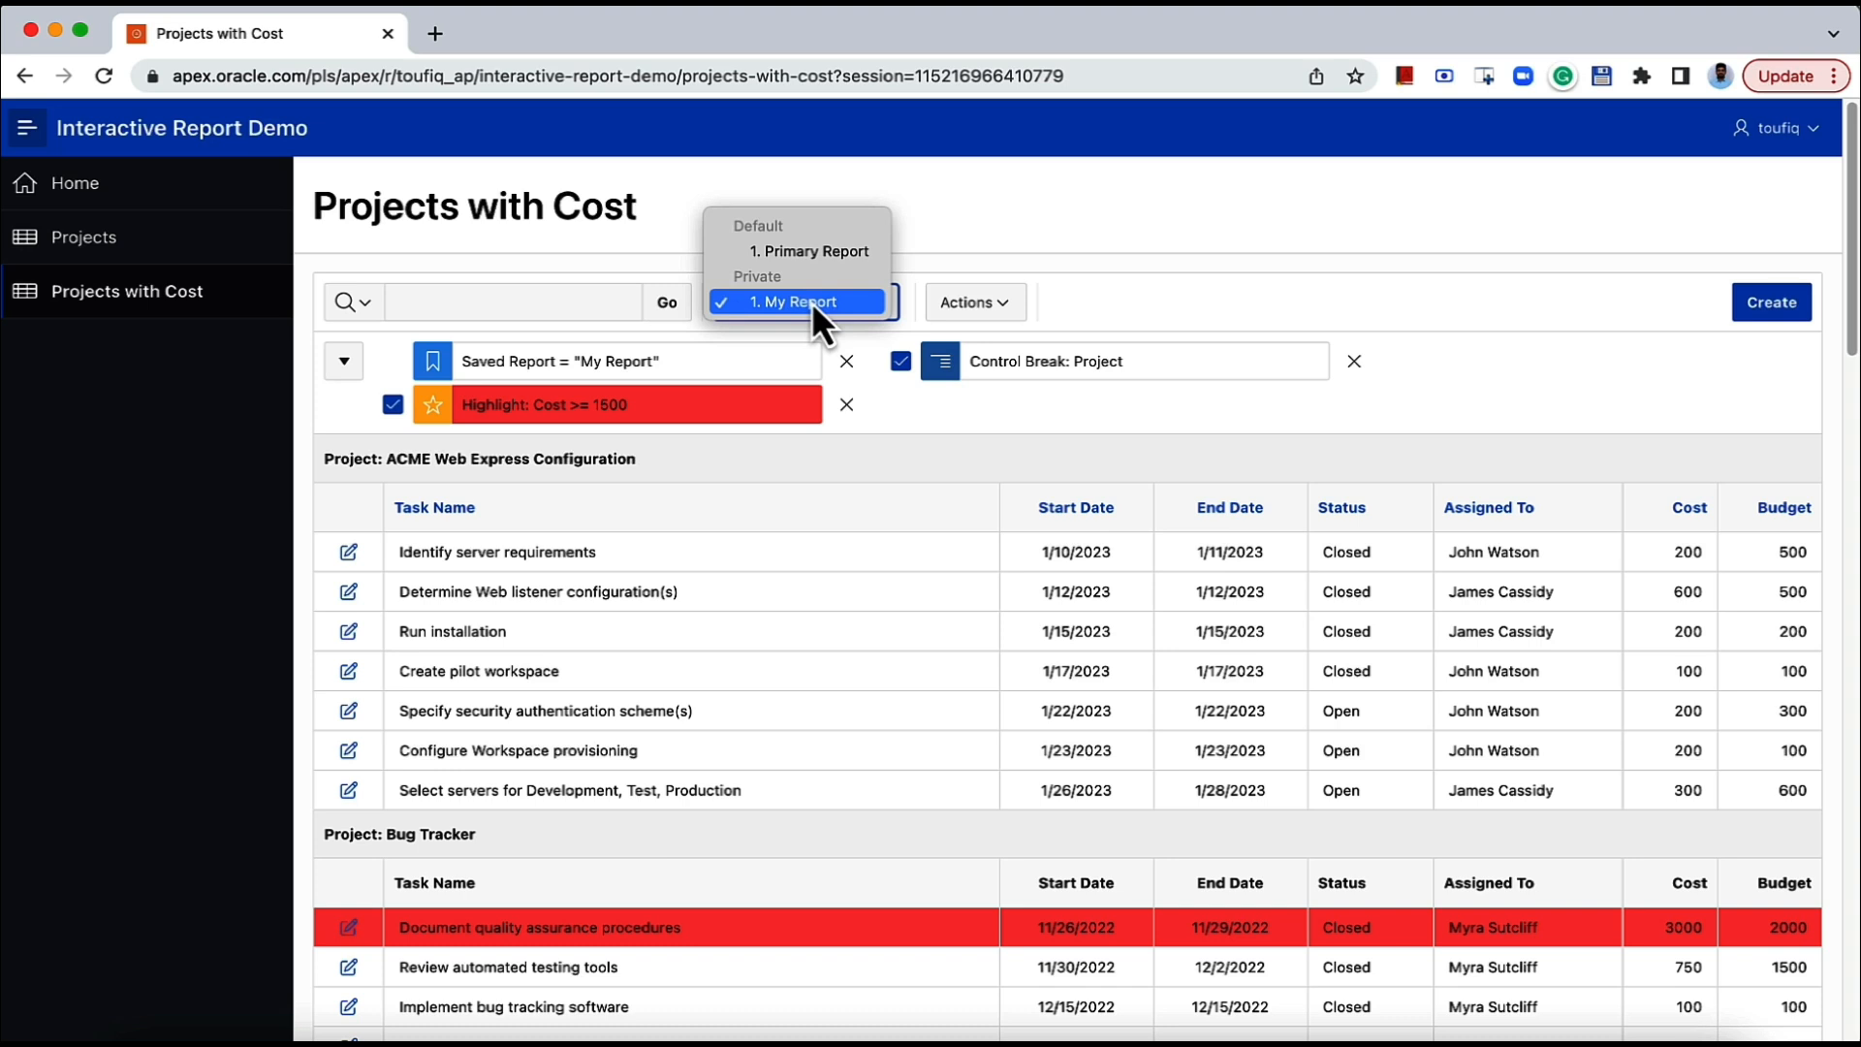
left_click(811, 301)
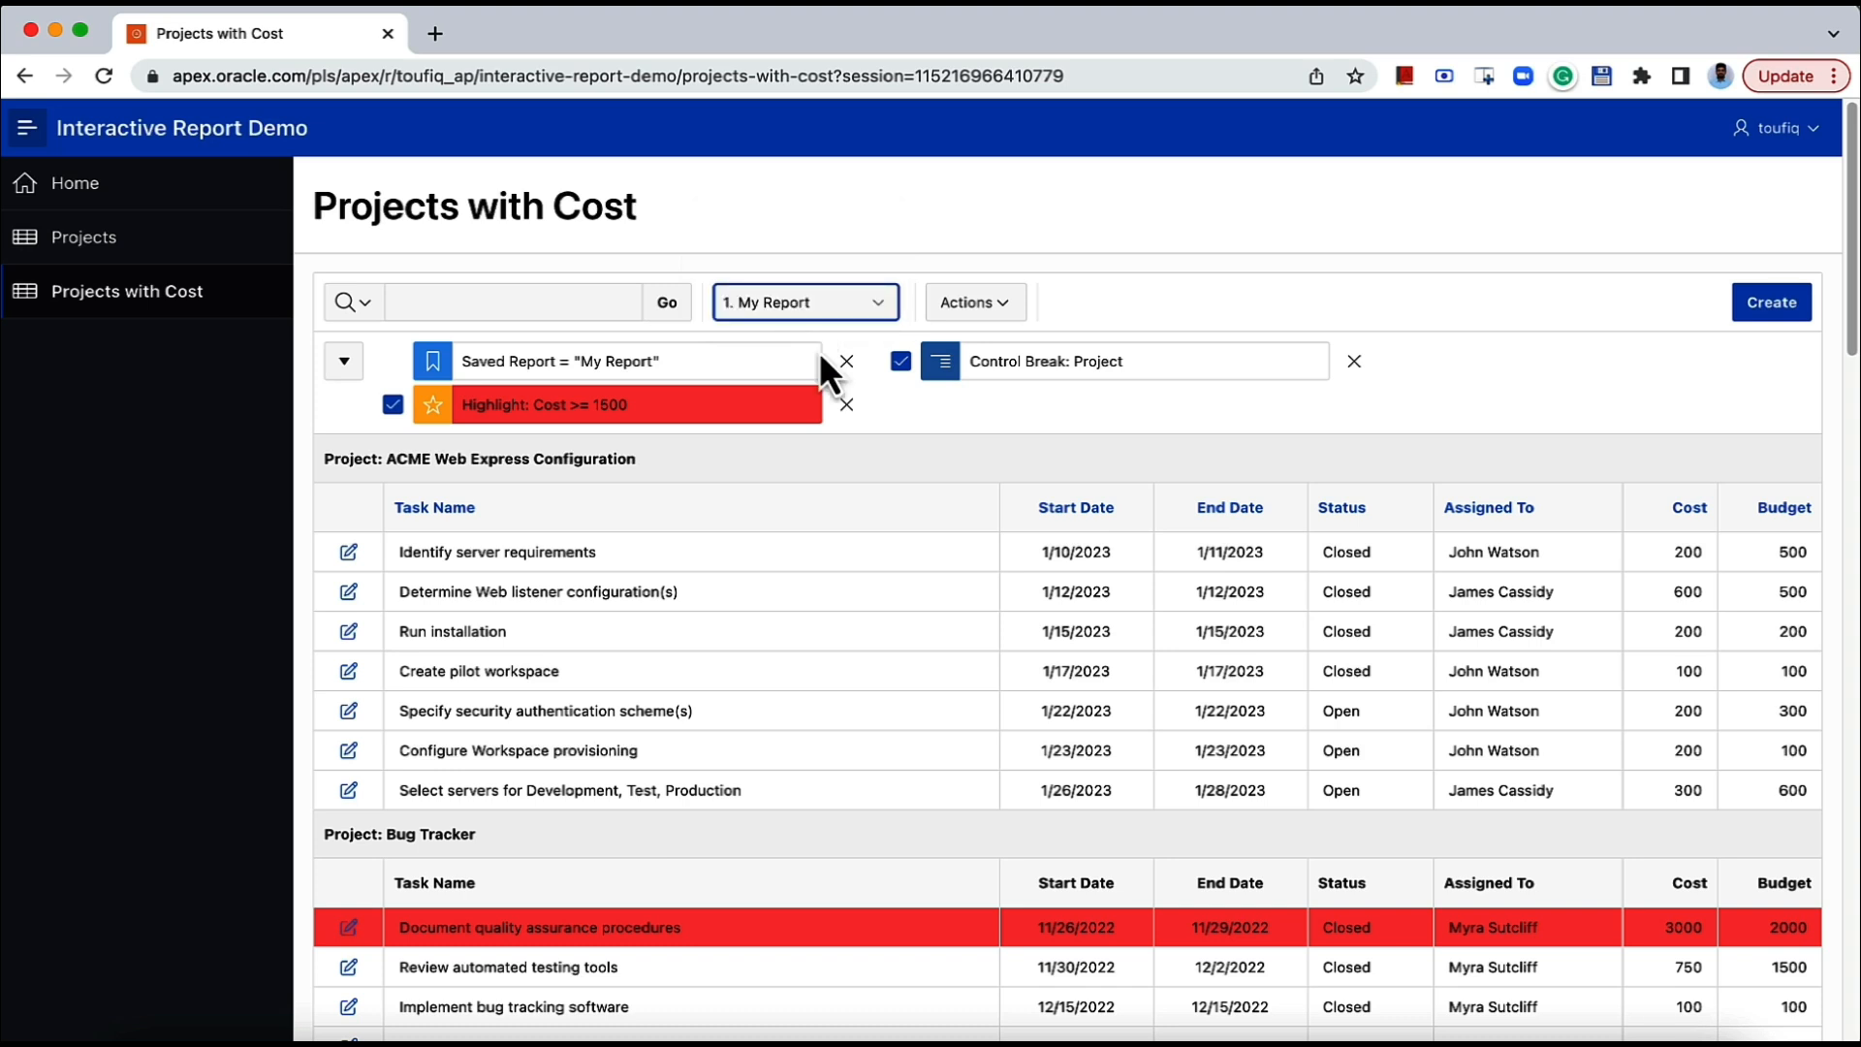
left_click(828, 310)
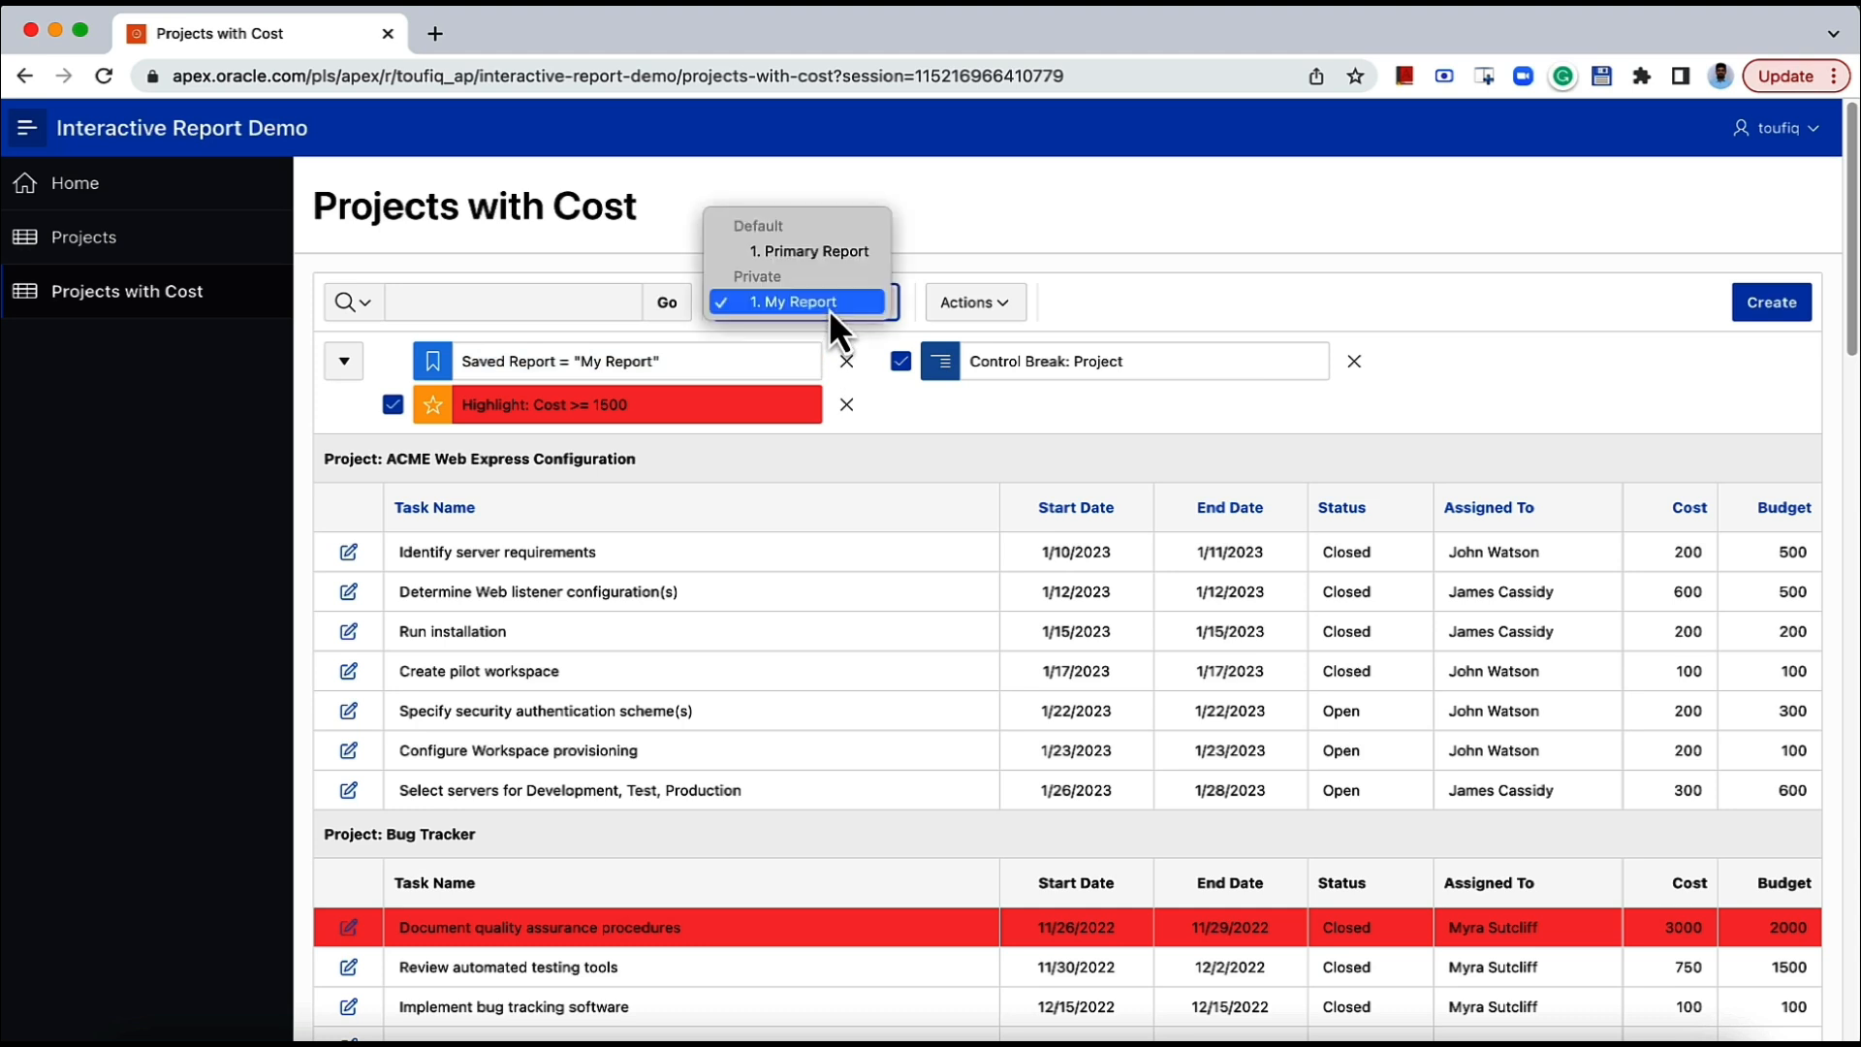
left_click(813, 250)
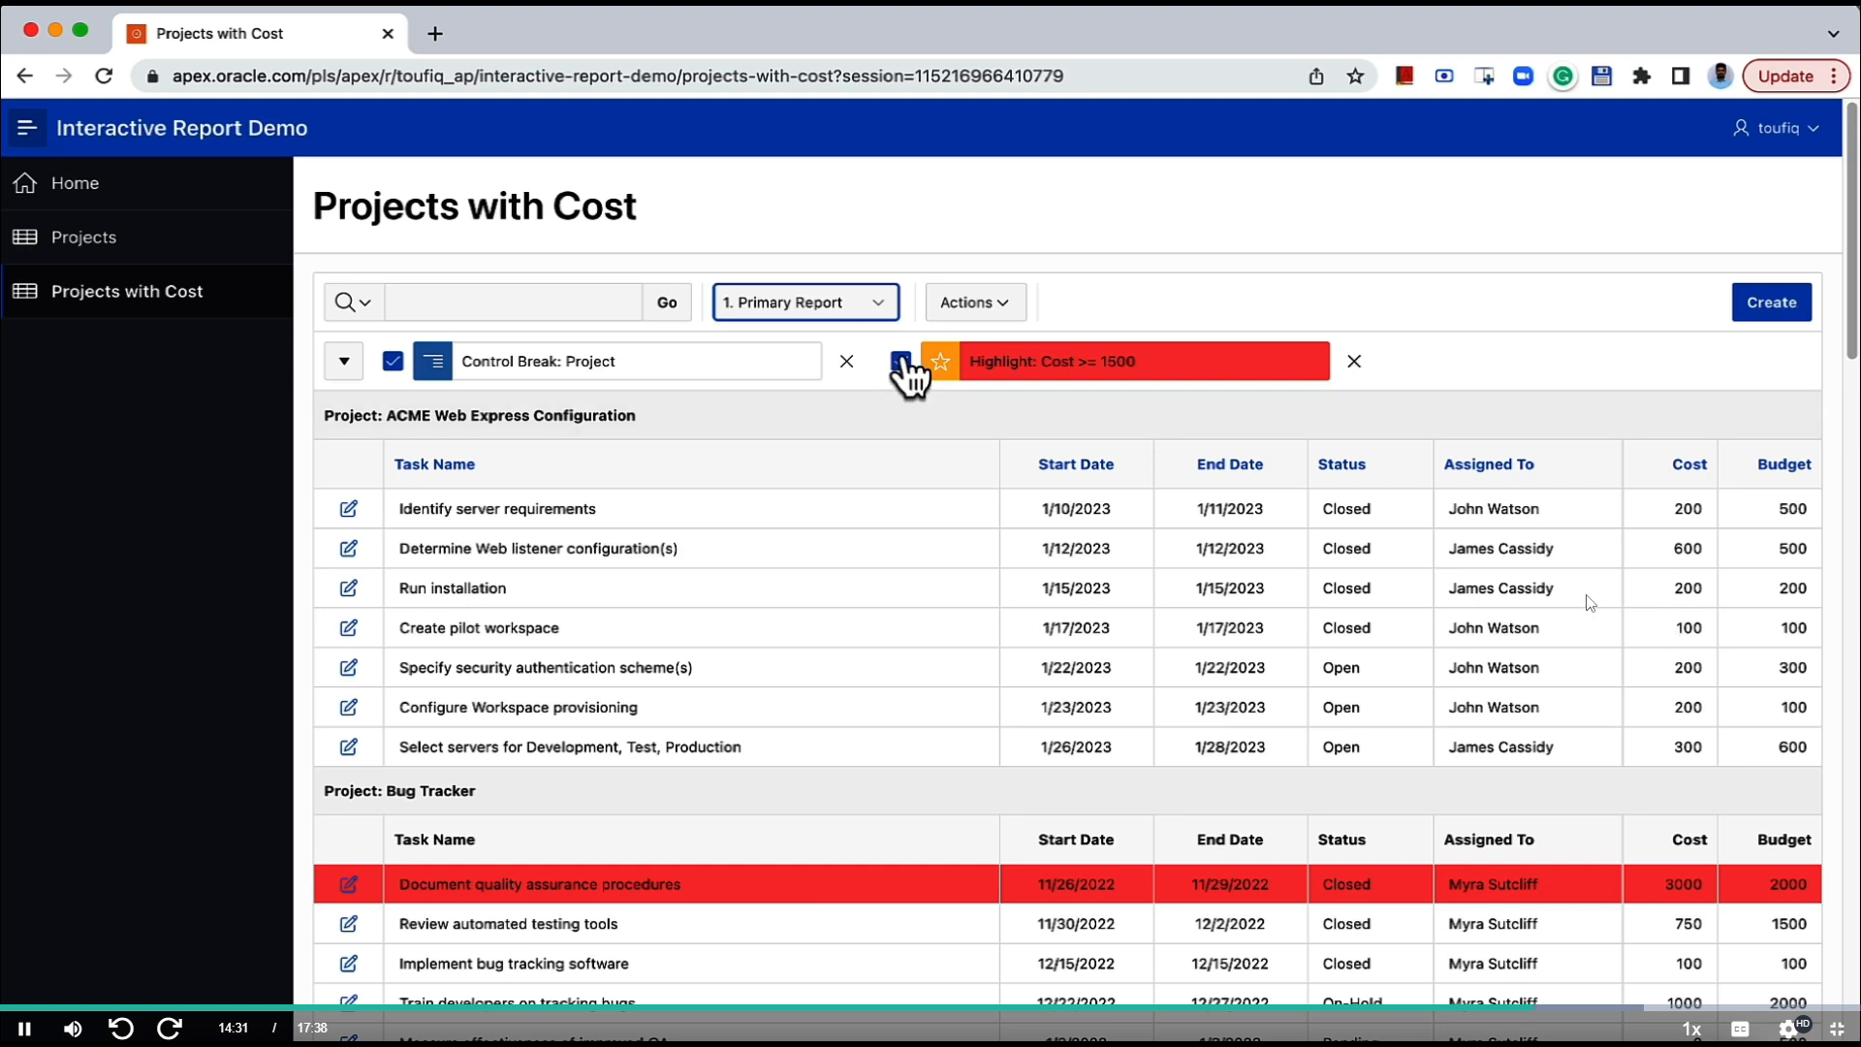
Reset the Primary Report to its default settings and switch back to the saved My Report.
left_click(969, 305)
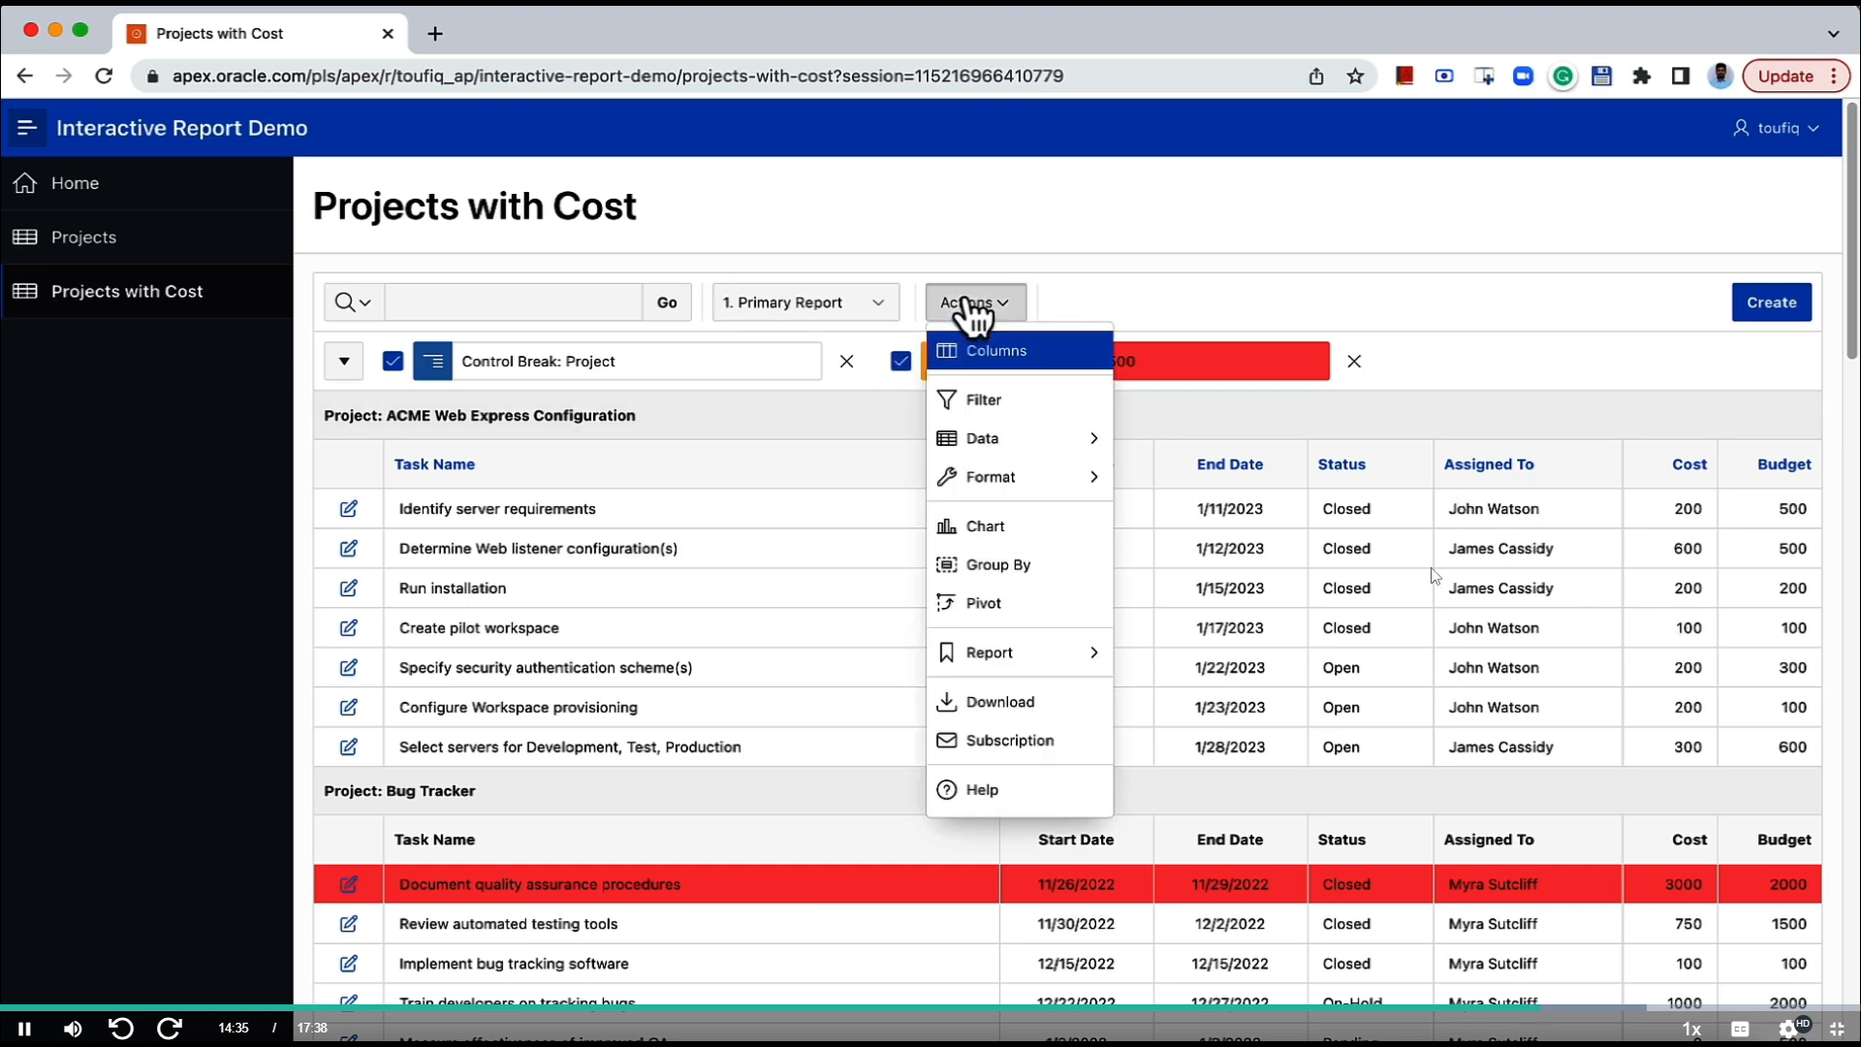
mouse_move(1013, 659)
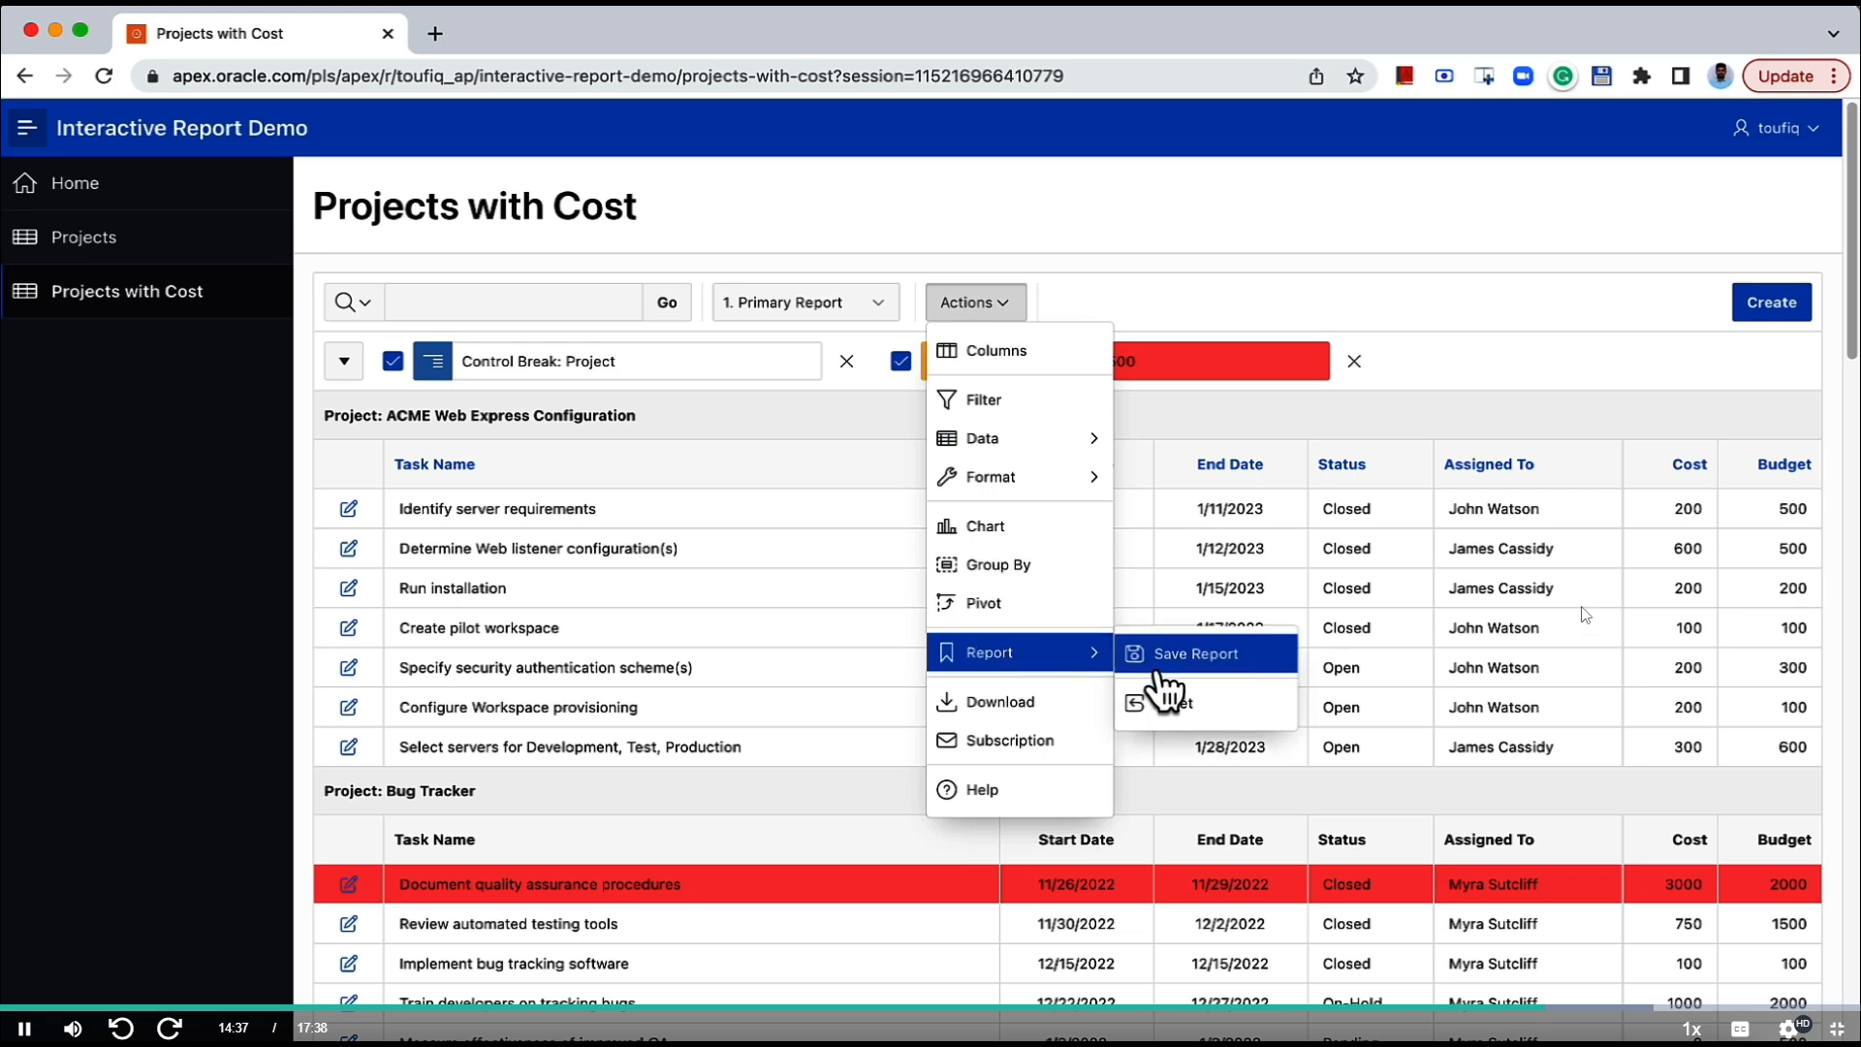
left_click(1195, 705)
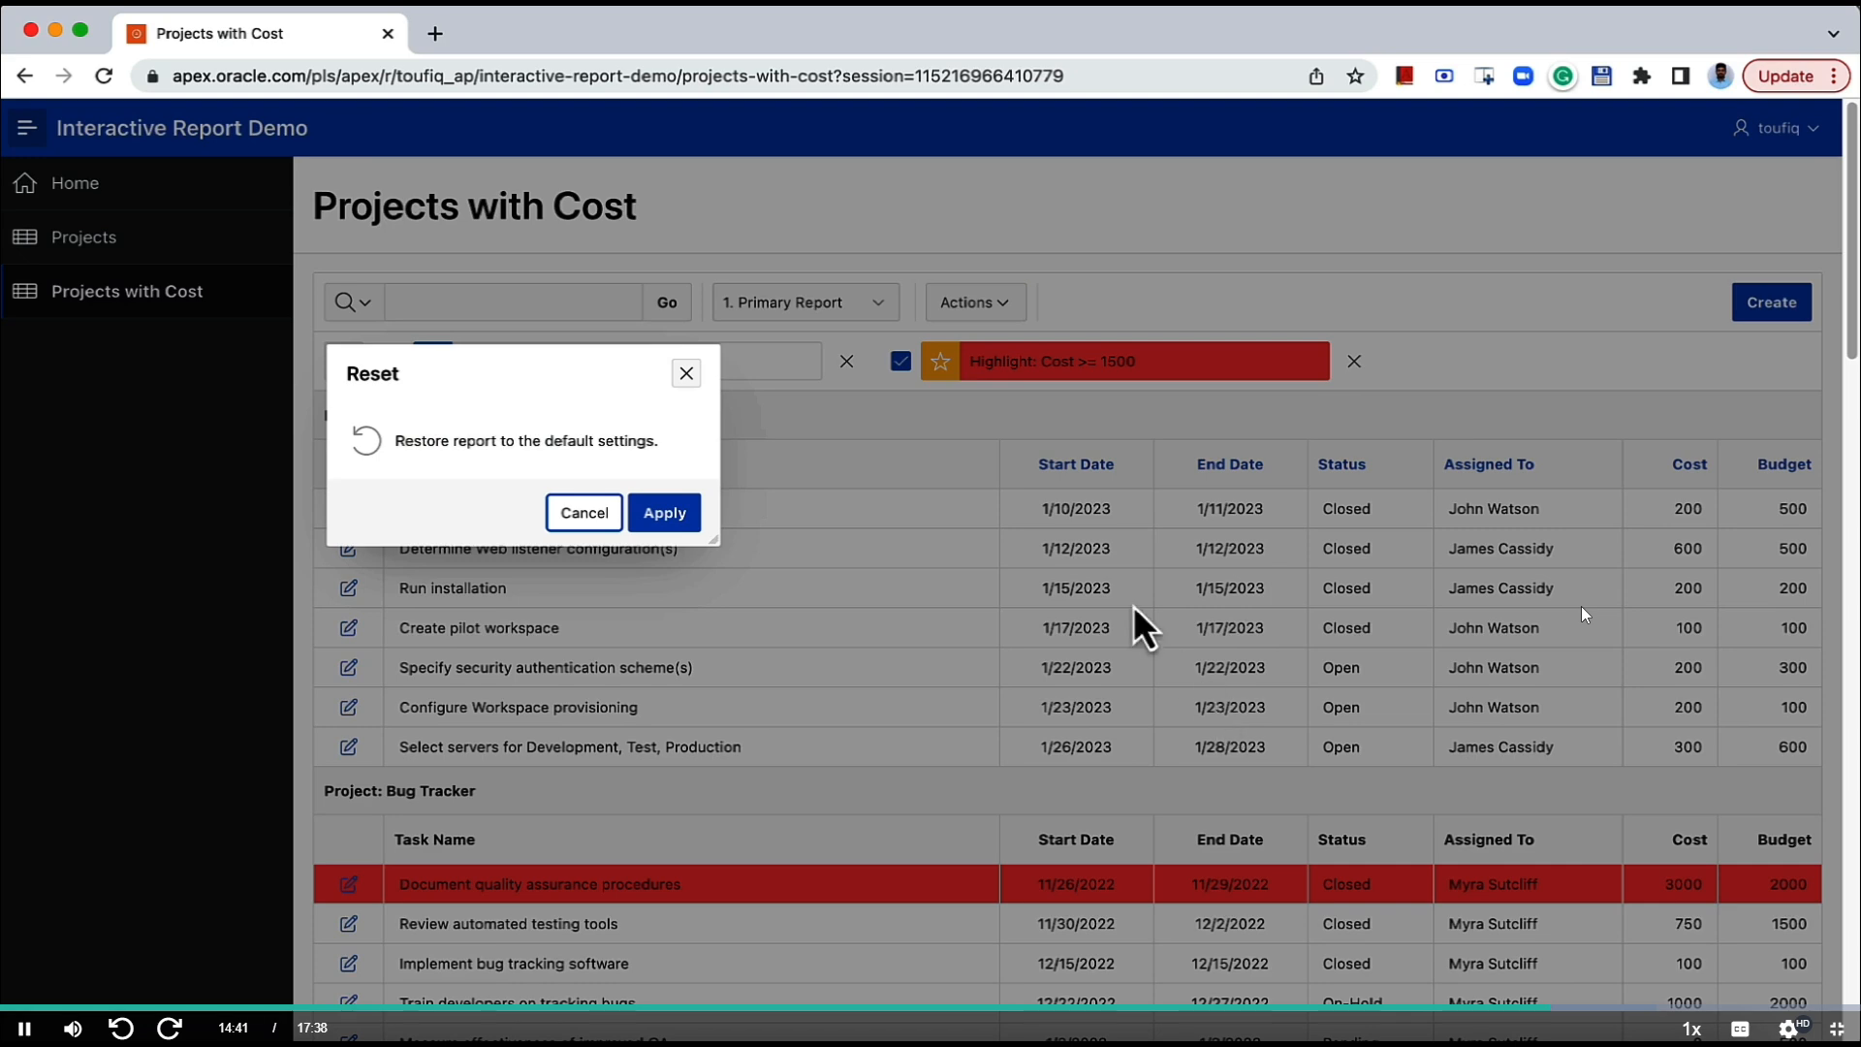
left_click(656, 519)
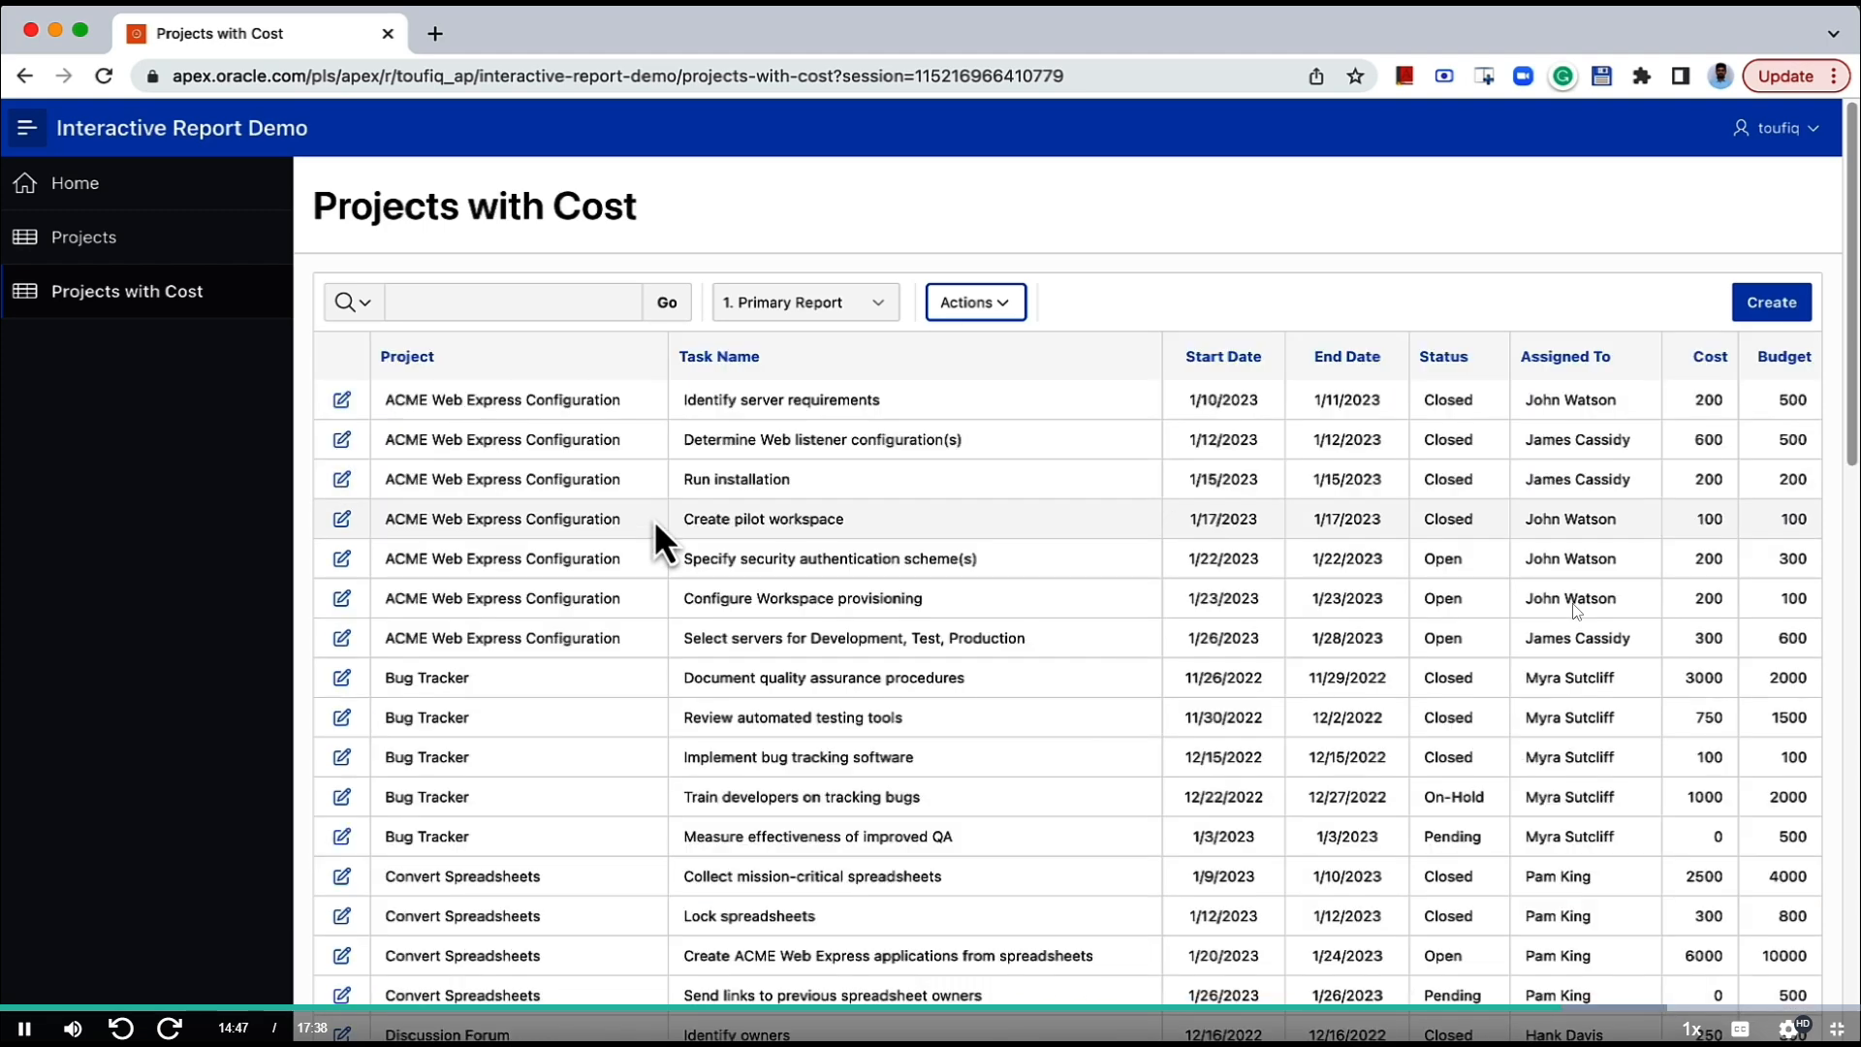
left_click(853, 302)
left_click(858, 346)
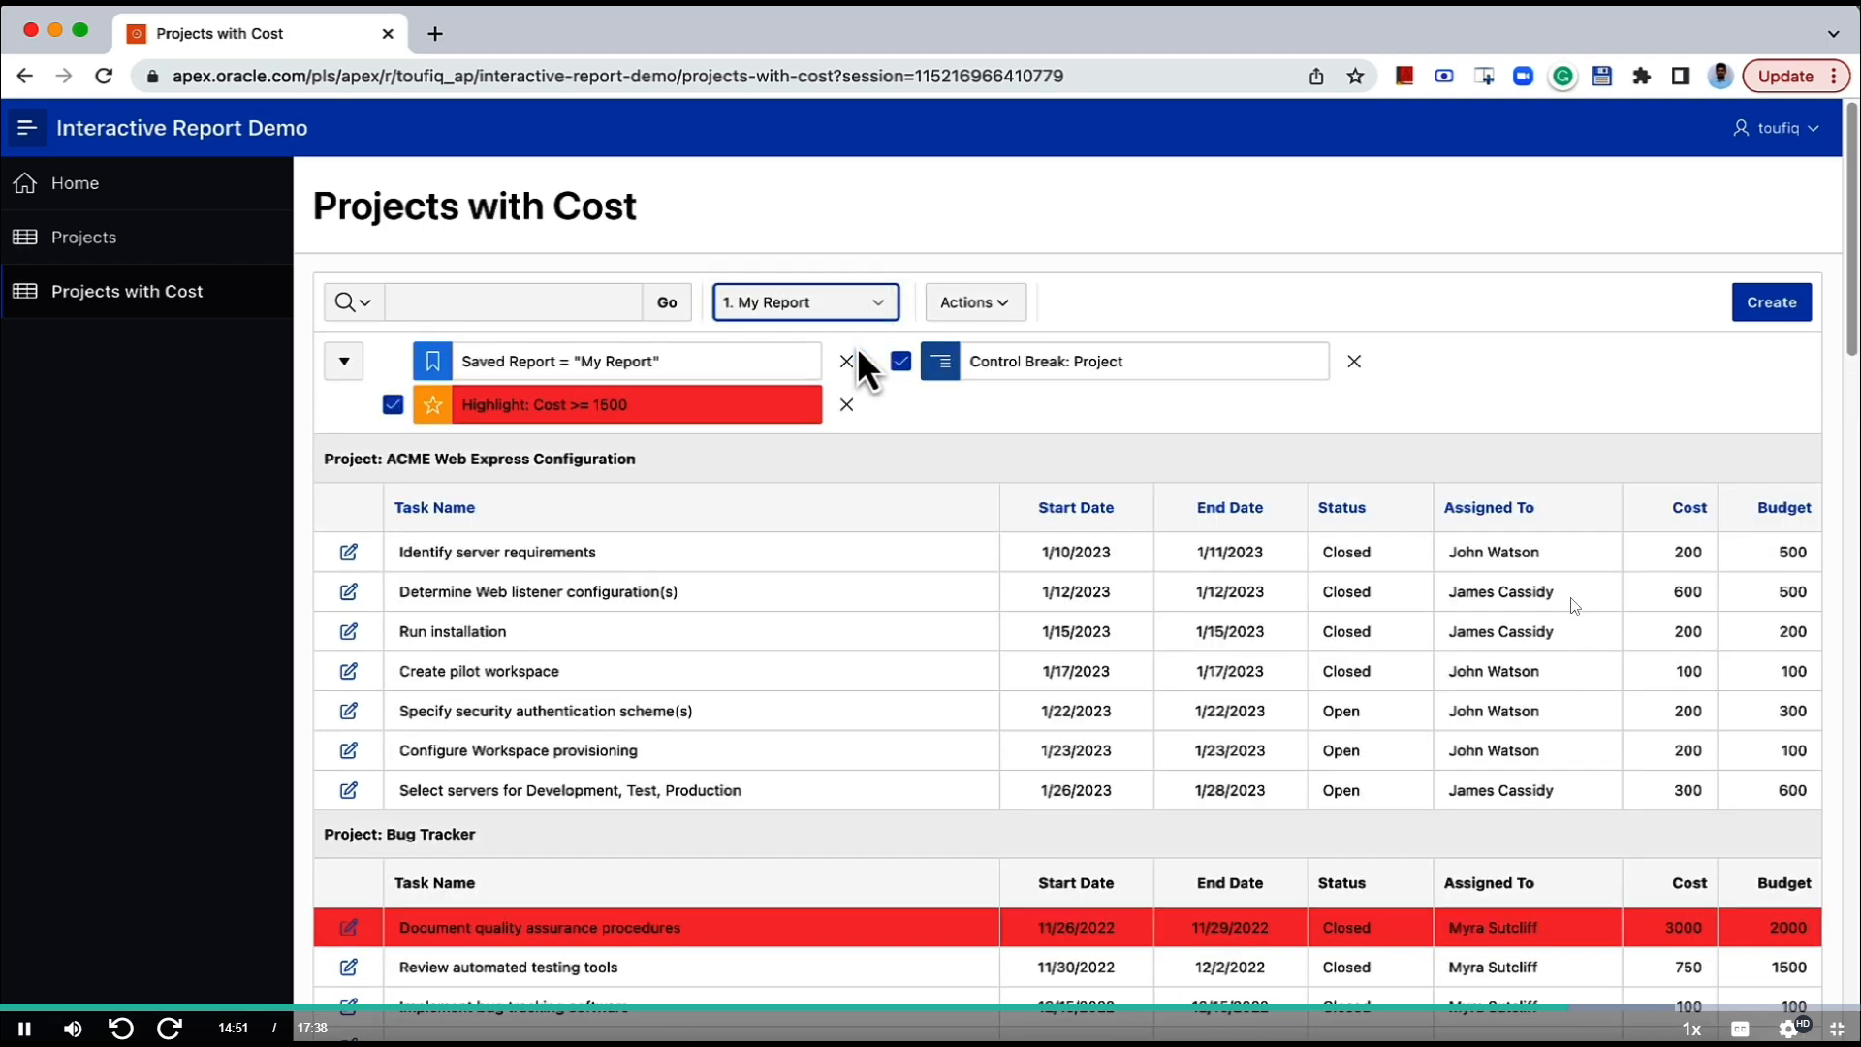
Look through the grouped and highlighted rows of My Report and switch to the Primary Report.
scroll(907, 545, "down", 8)
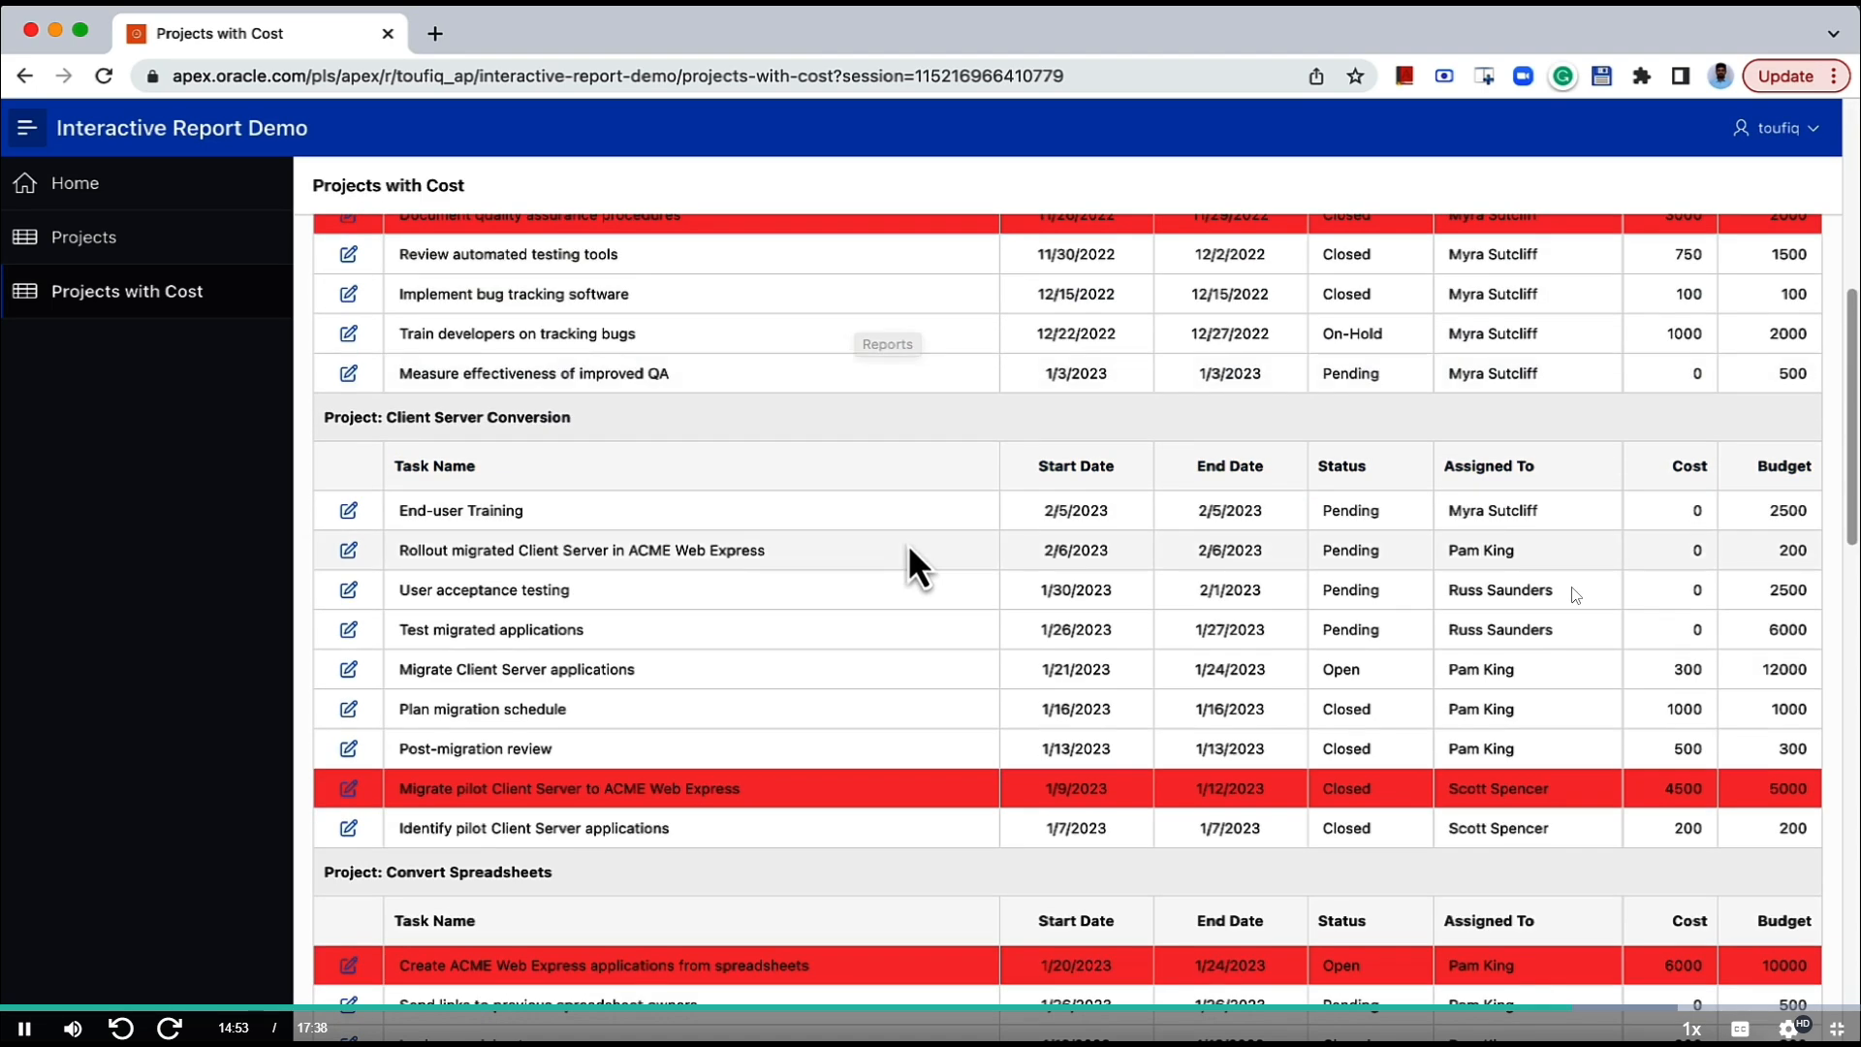
scroll(909, 544, "up", 8)
left_click(815, 317)
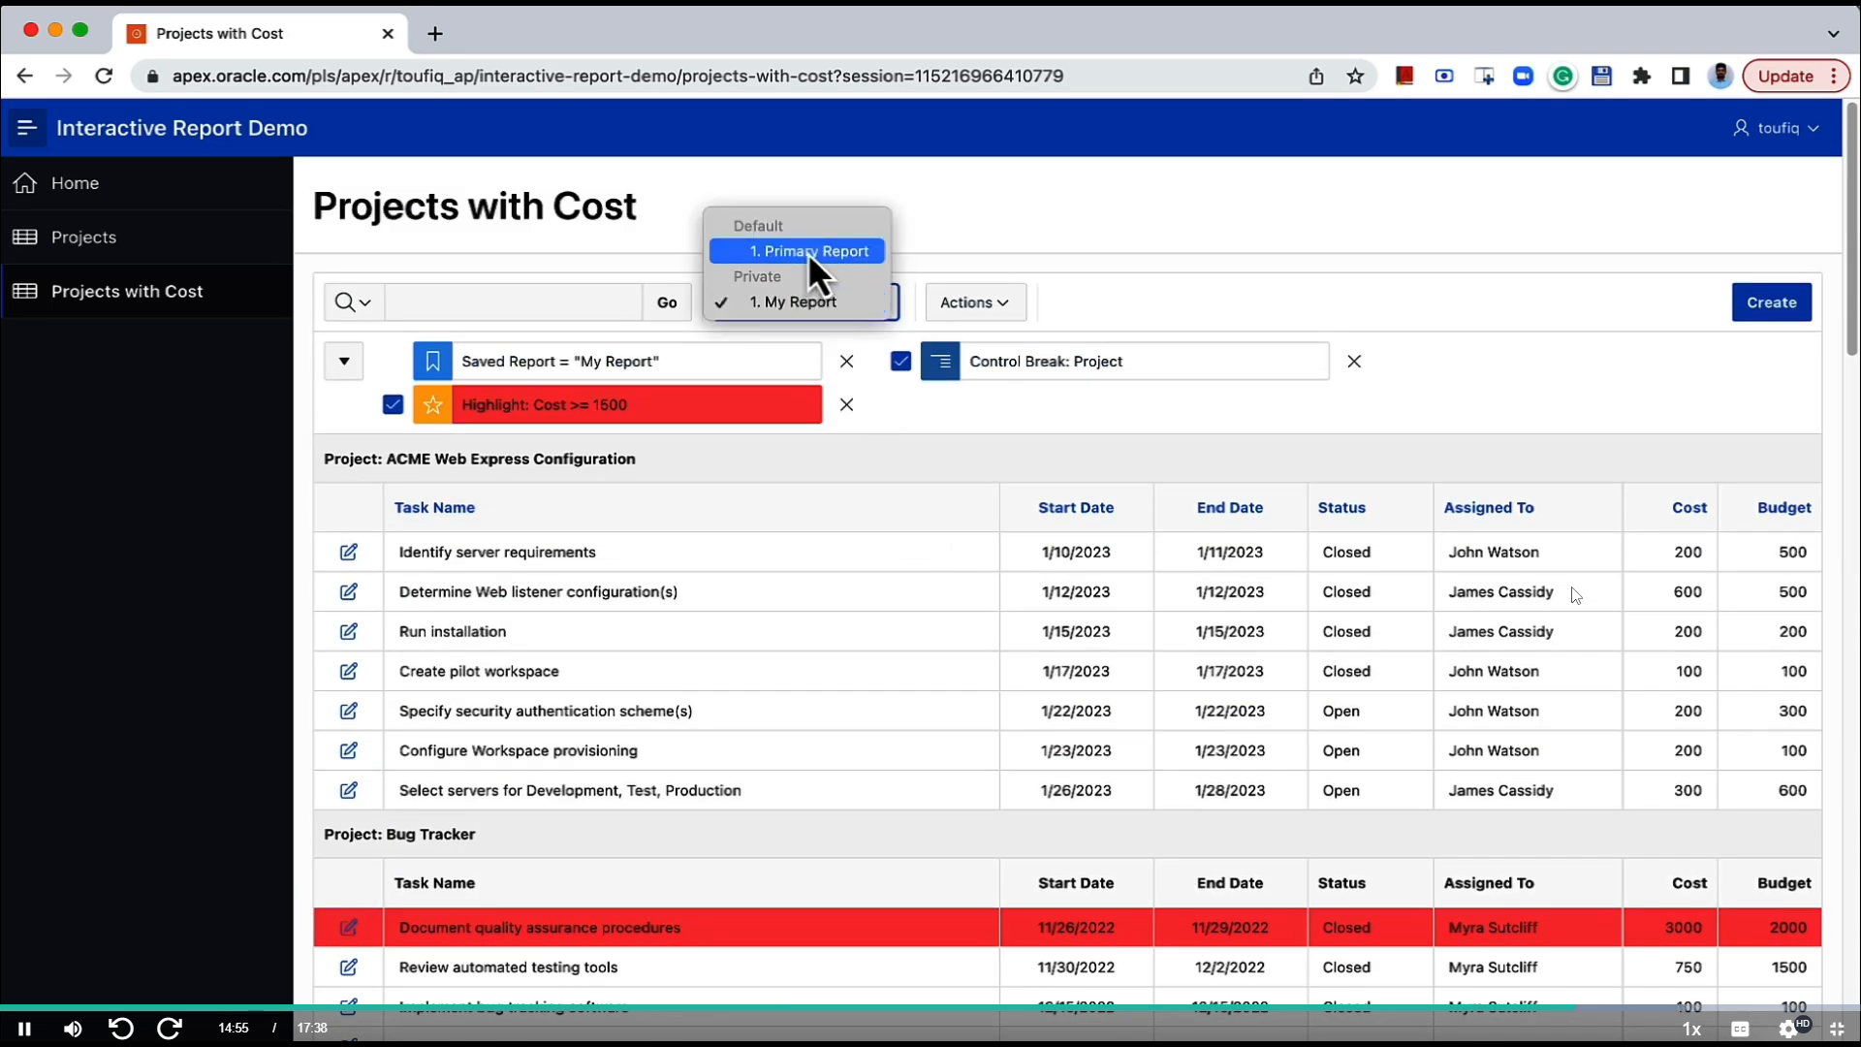
left_click(815, 271)
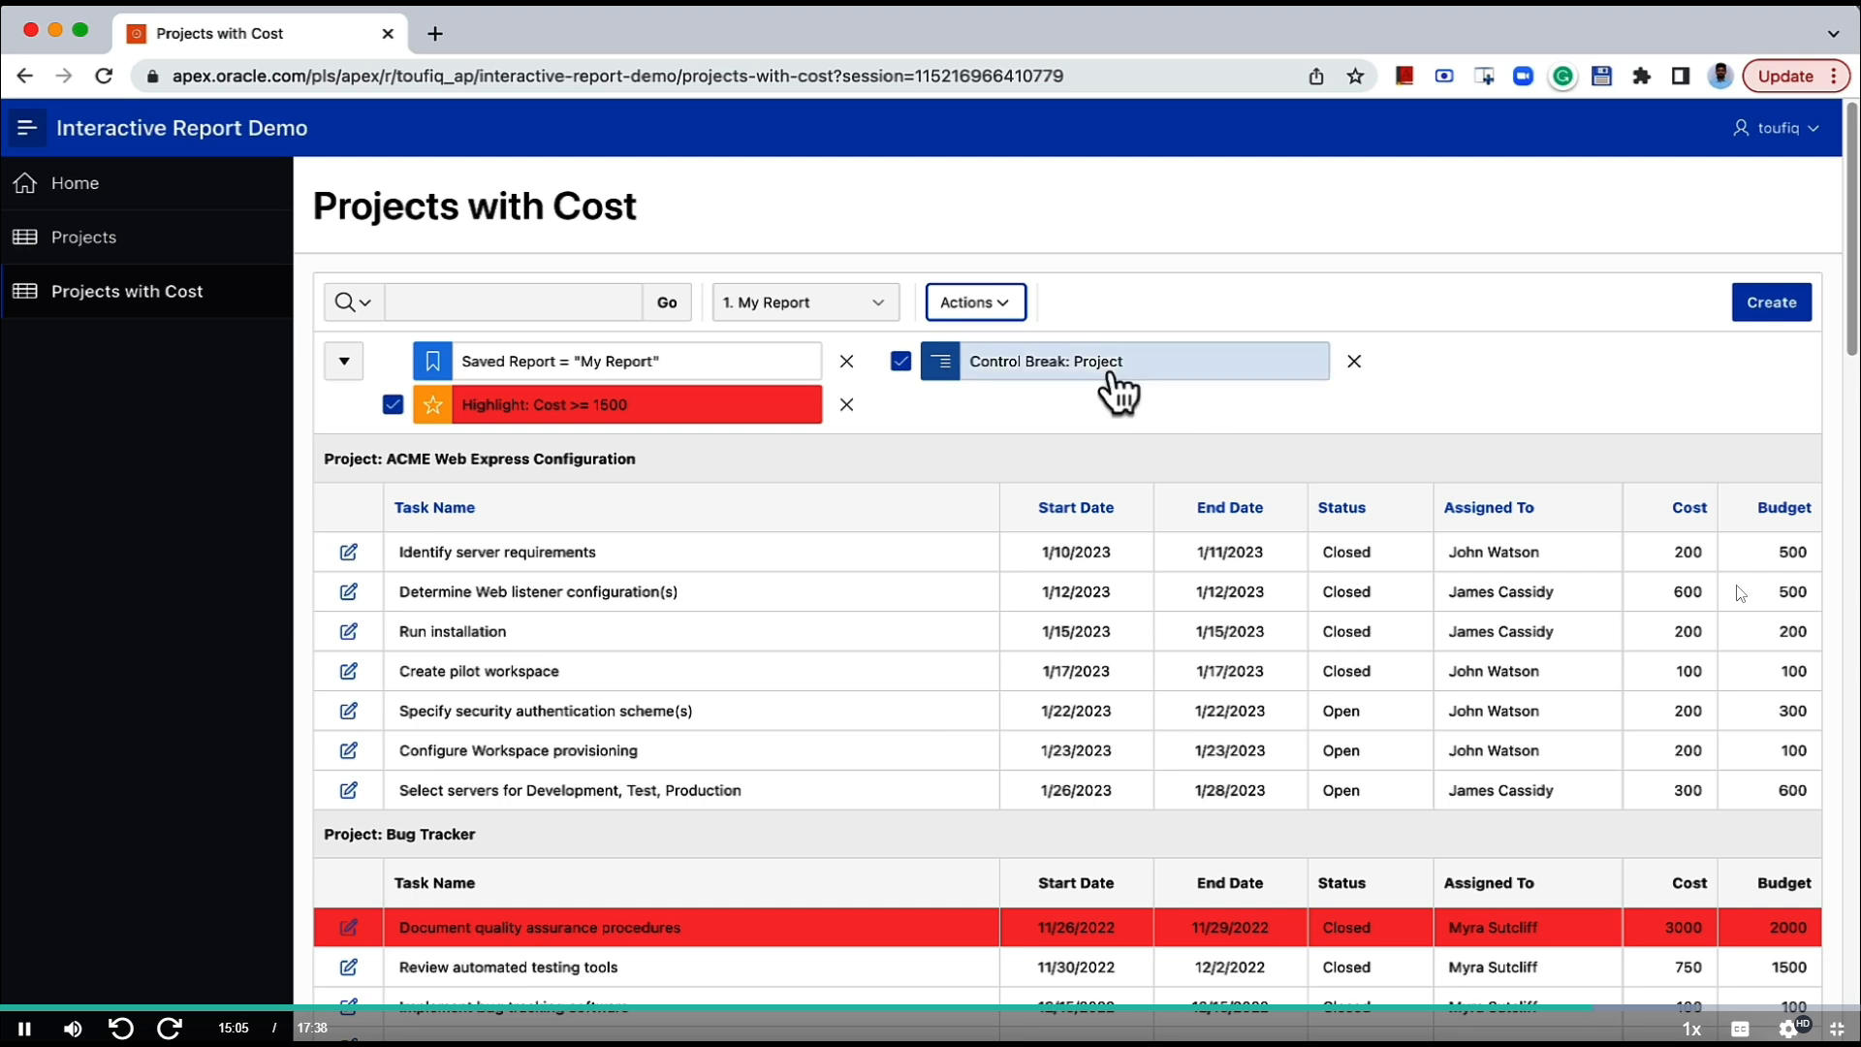
Open the download options for My Report, turn on Send as Email and go to the recipient field.
left_click(1008, 308)
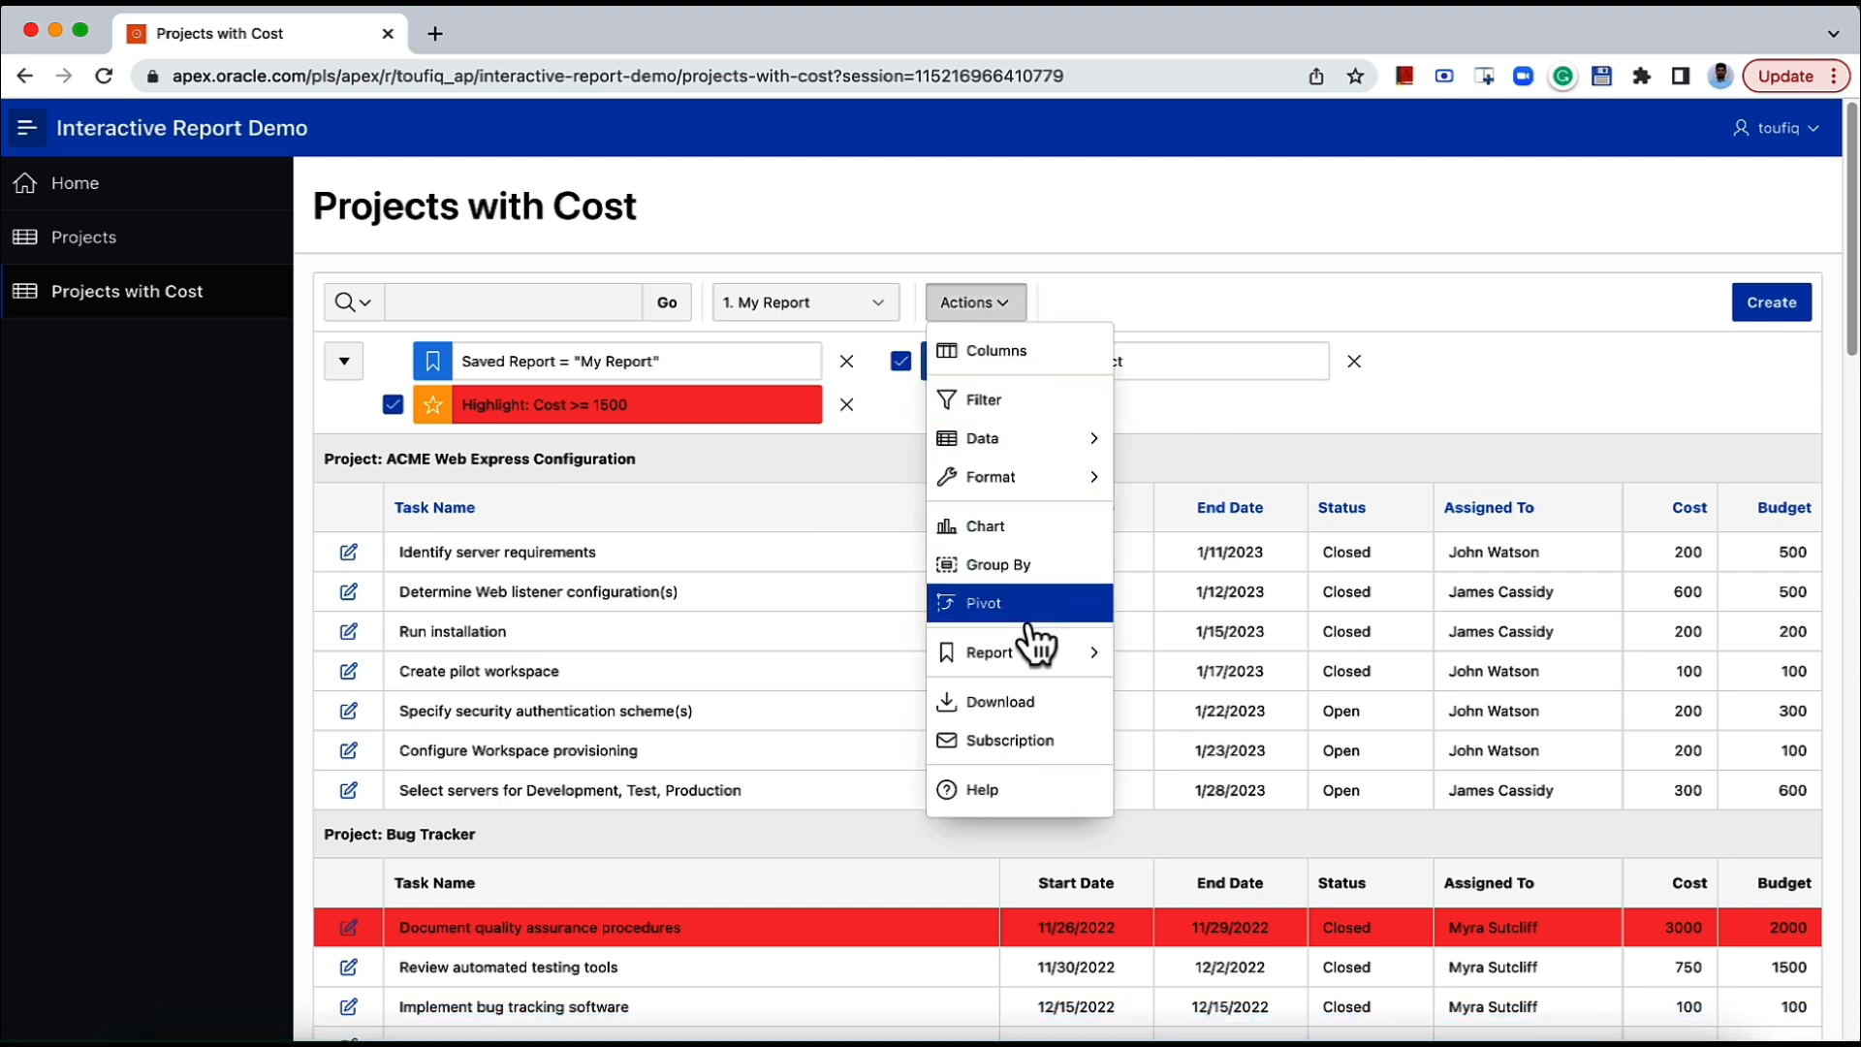
left_click(1044, 714)
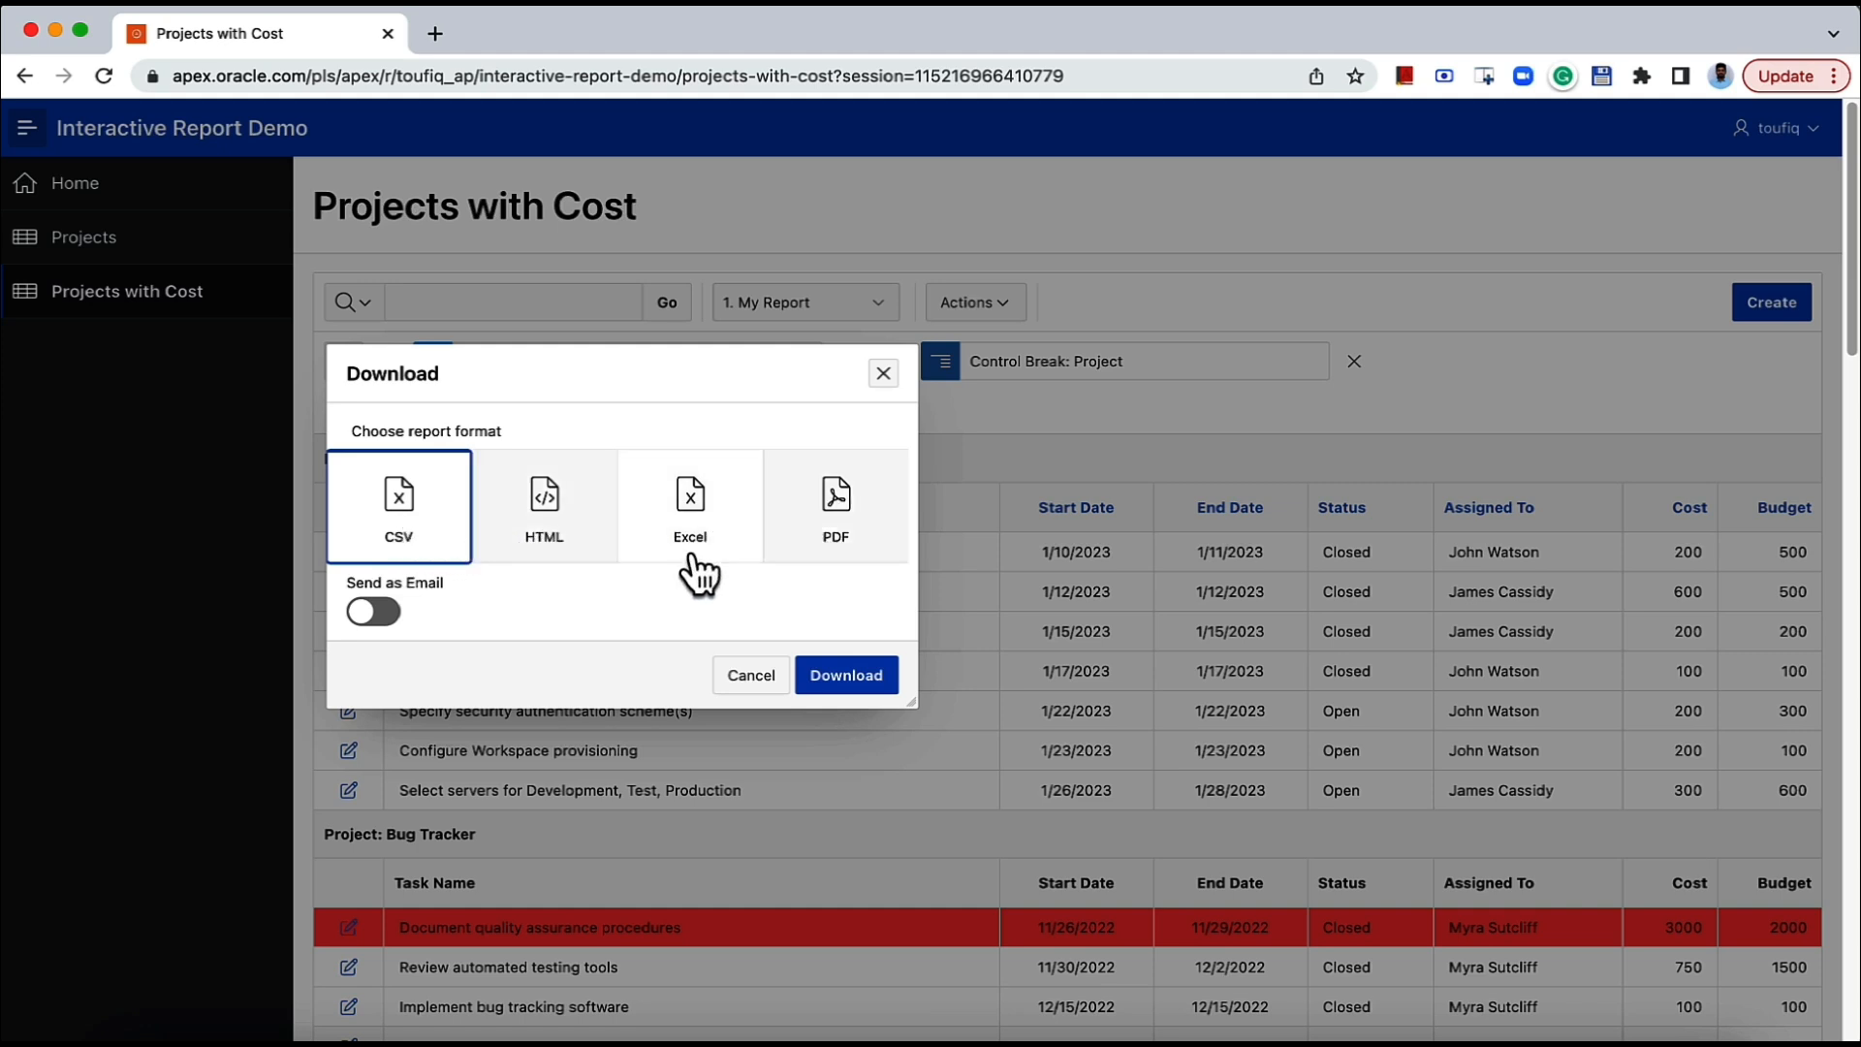
left_click(384, 617)
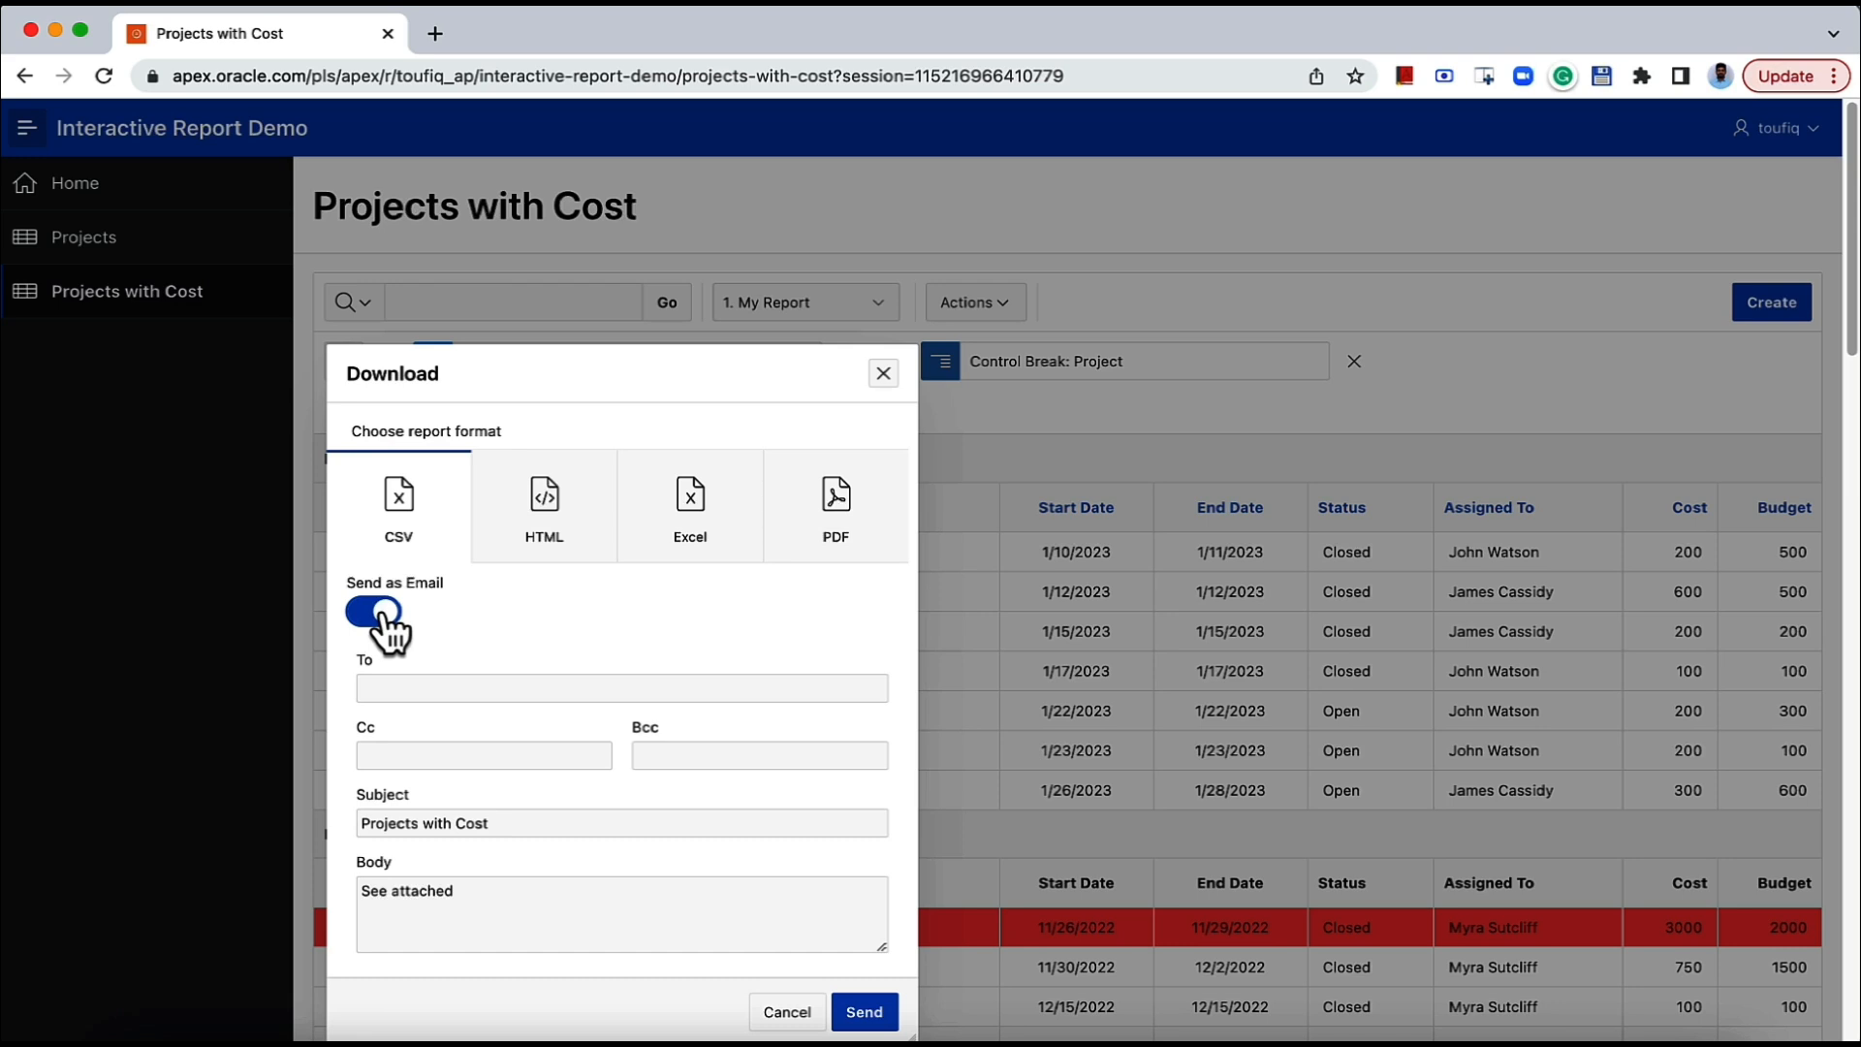
left_click(399, 686)
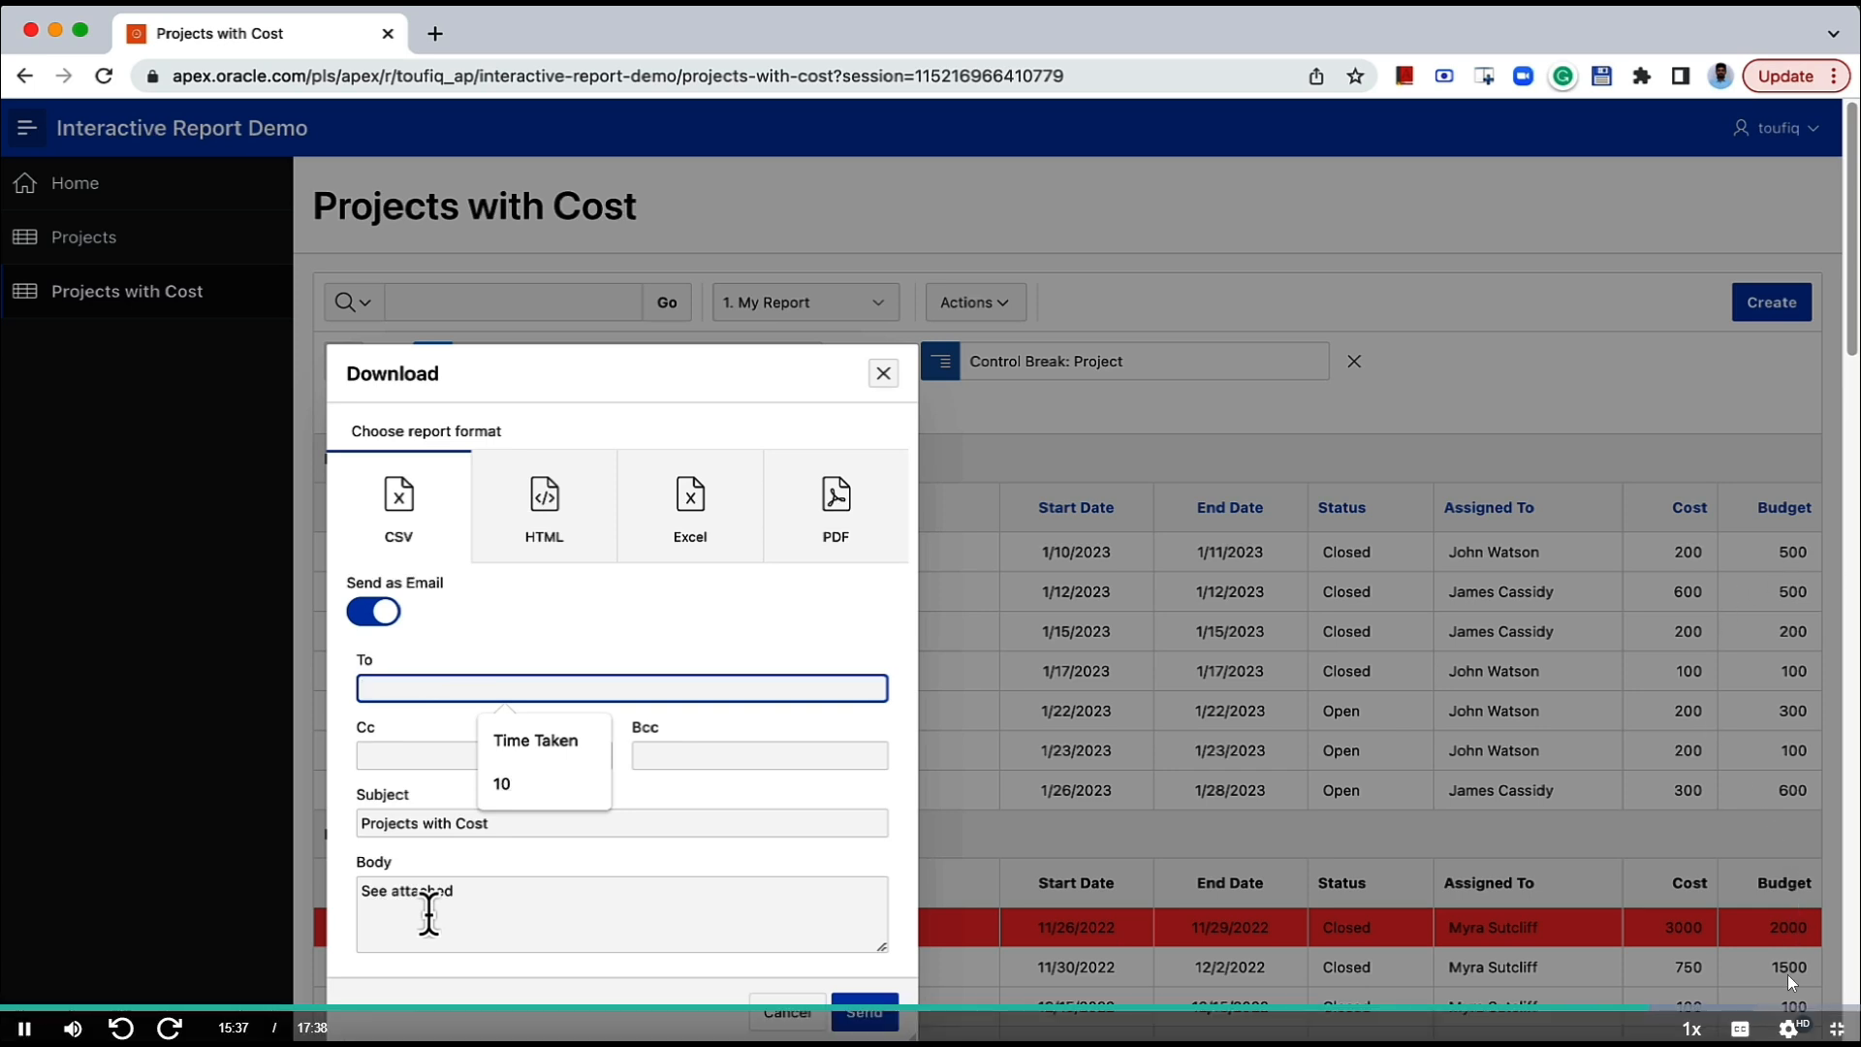
left_click(1791, 1029)
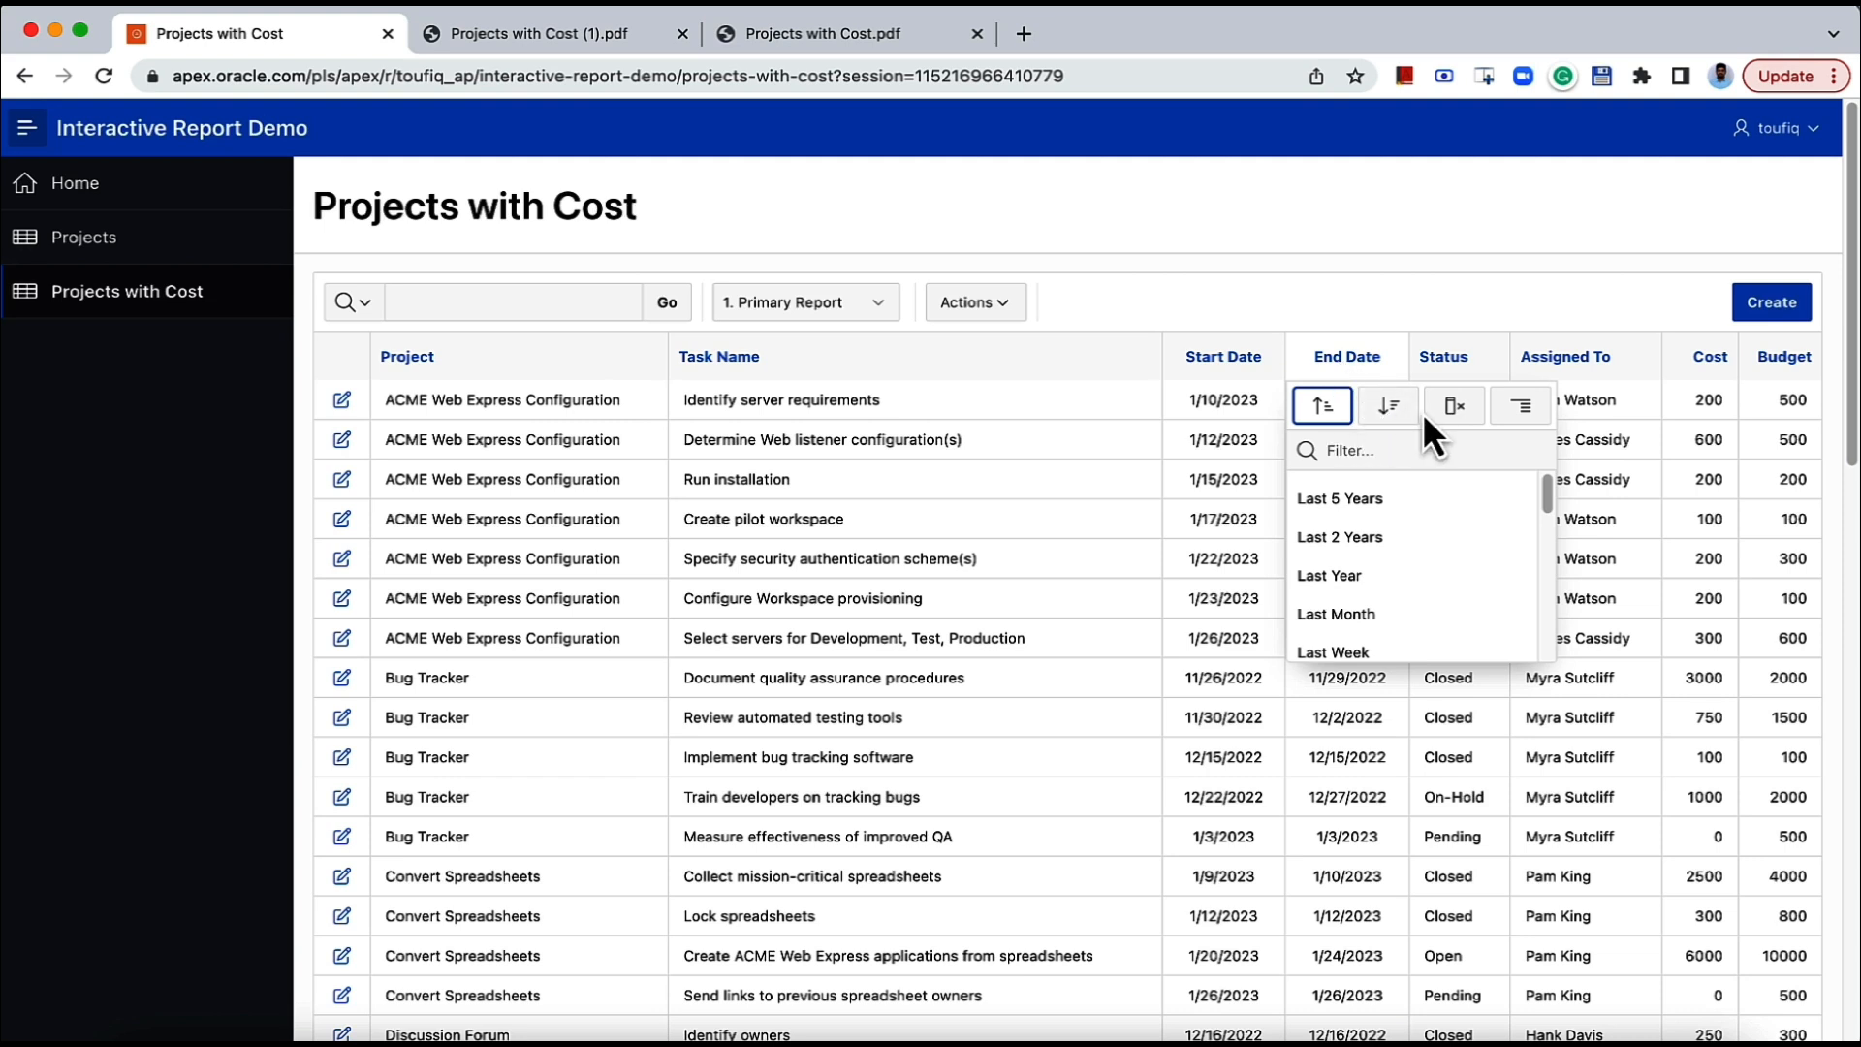
Hide the End Date column and restore it to the displayed columns directly after Start Date.
left_click(1455, 411)
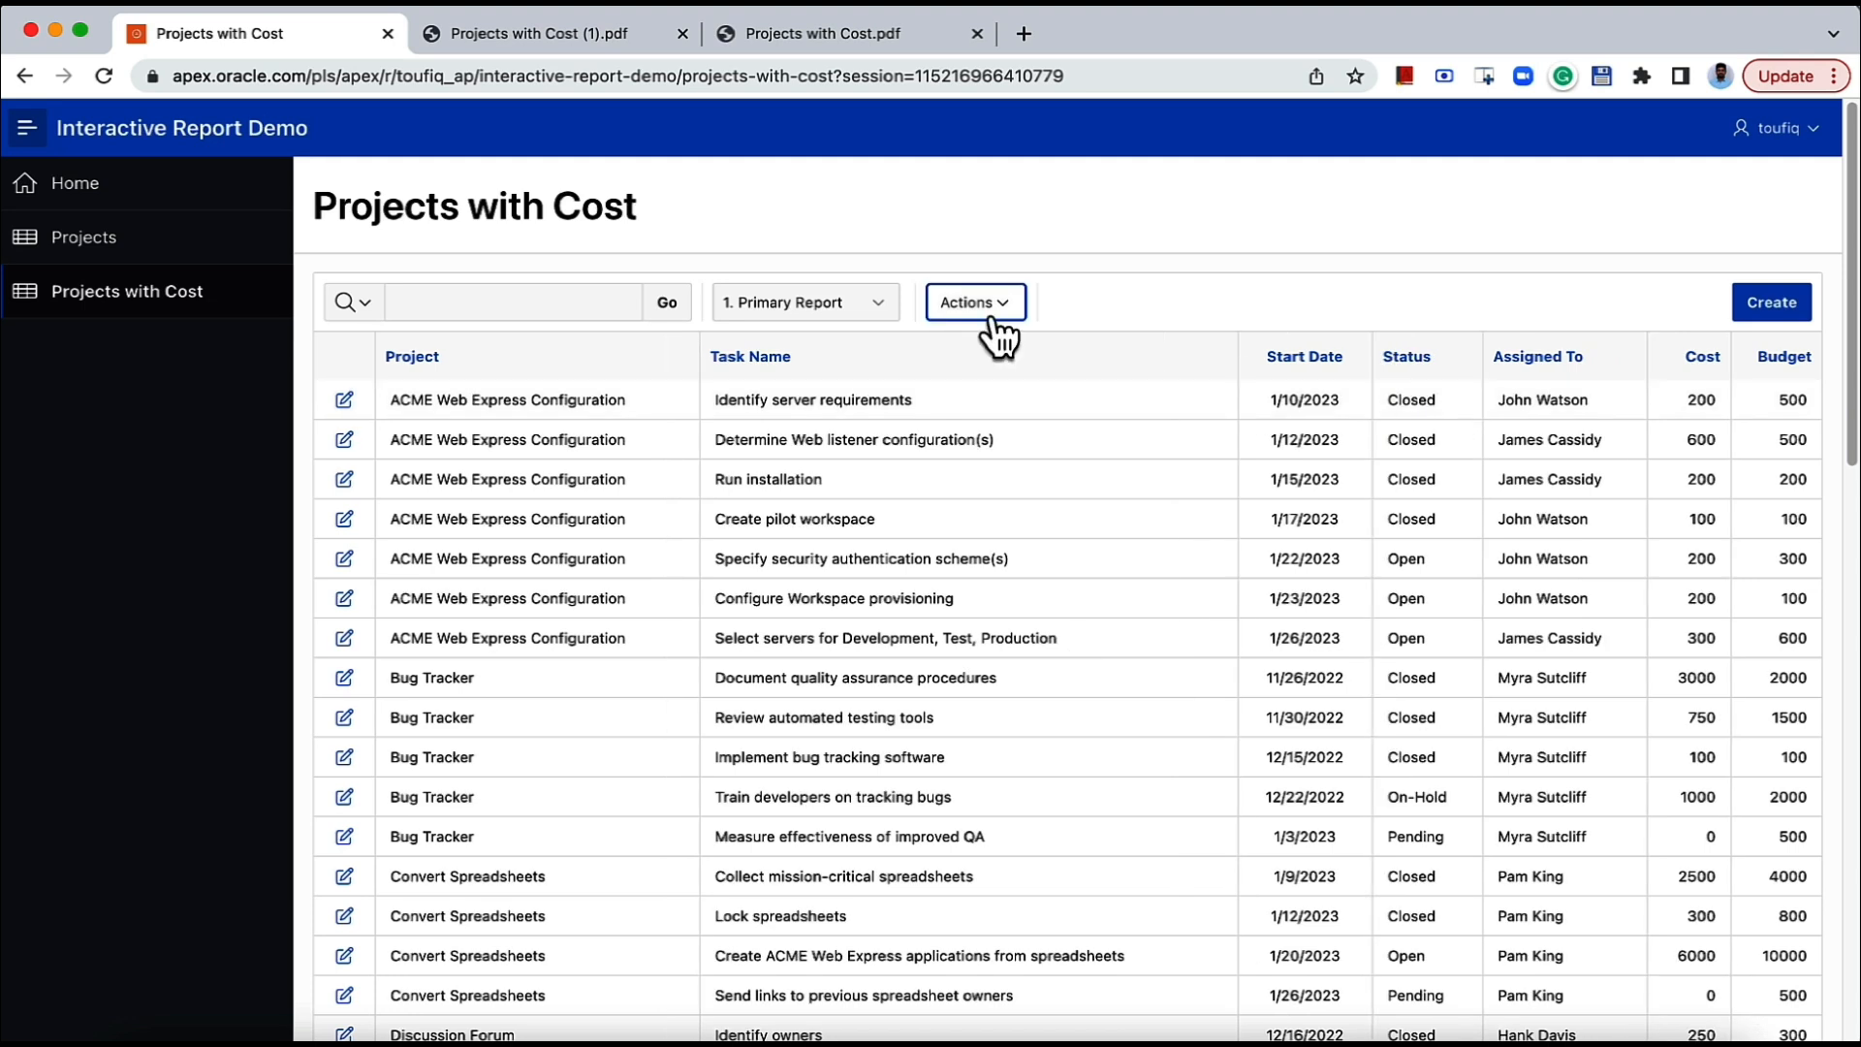
left_click(994, 322)
left_click(998, 355)
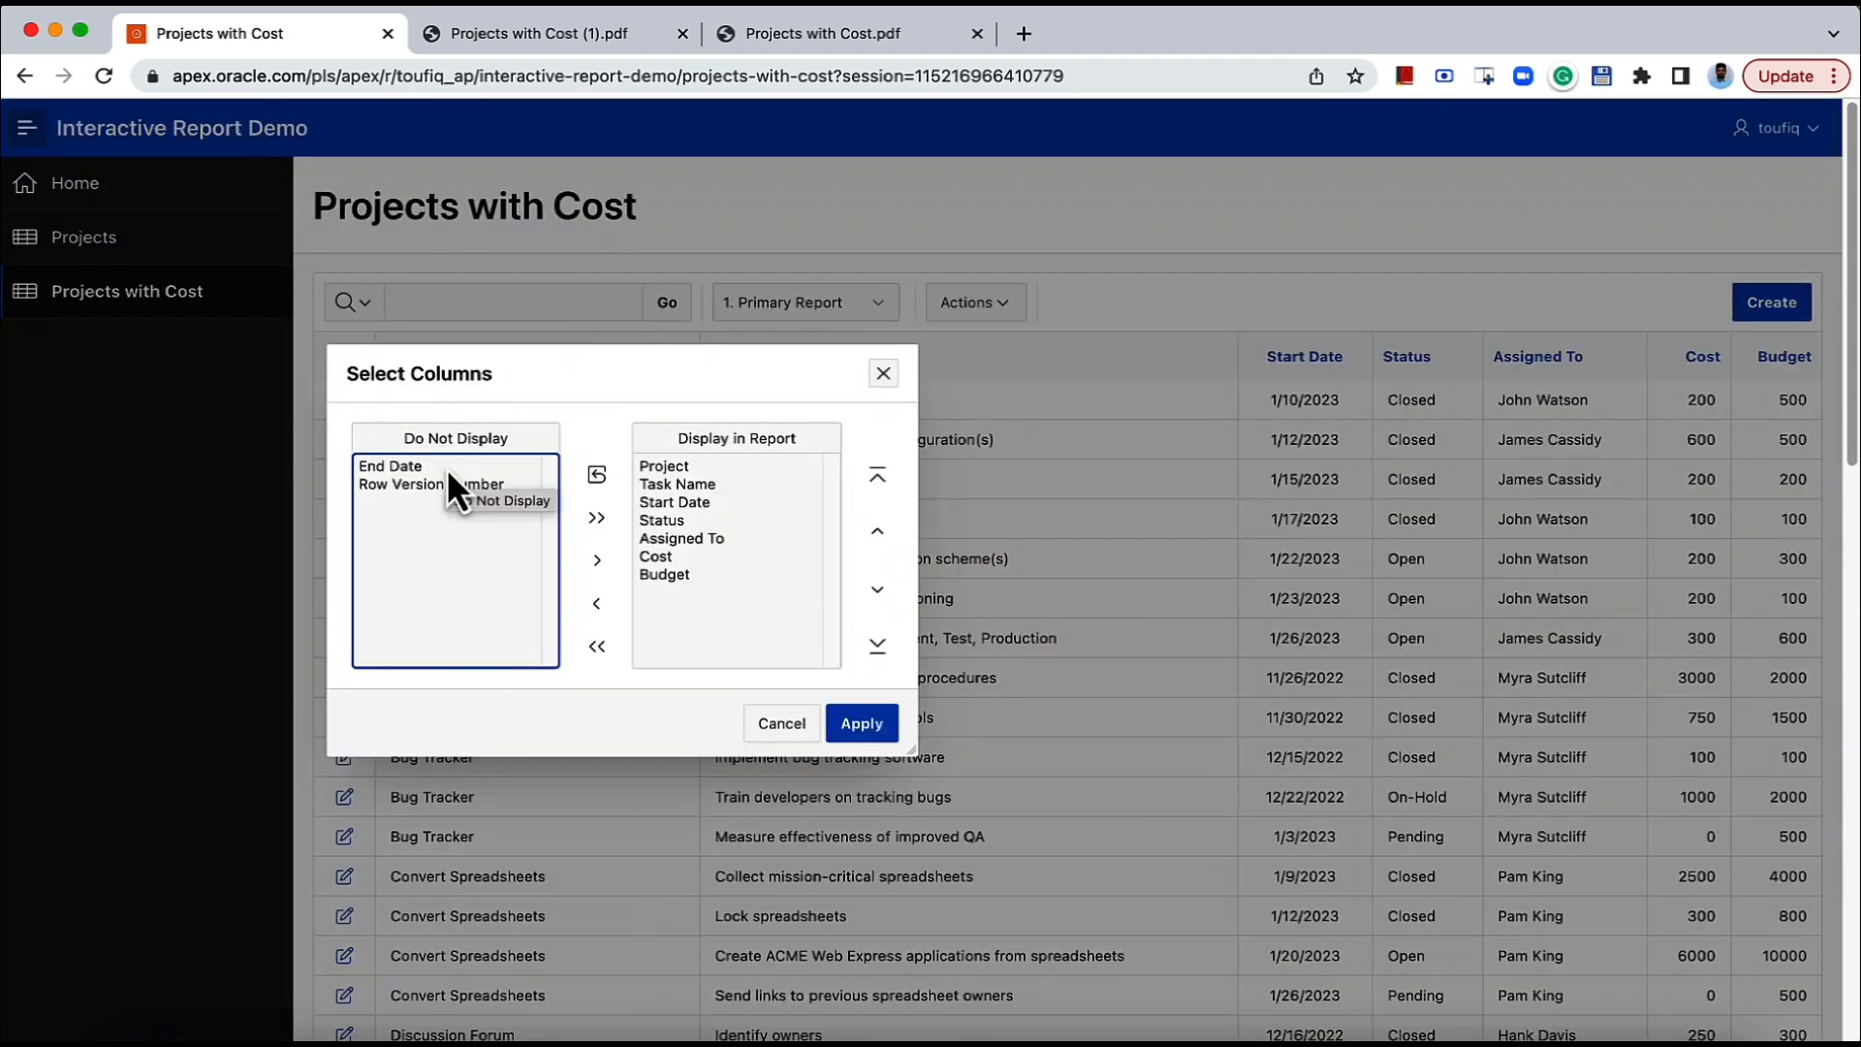
double_click(404, 466)
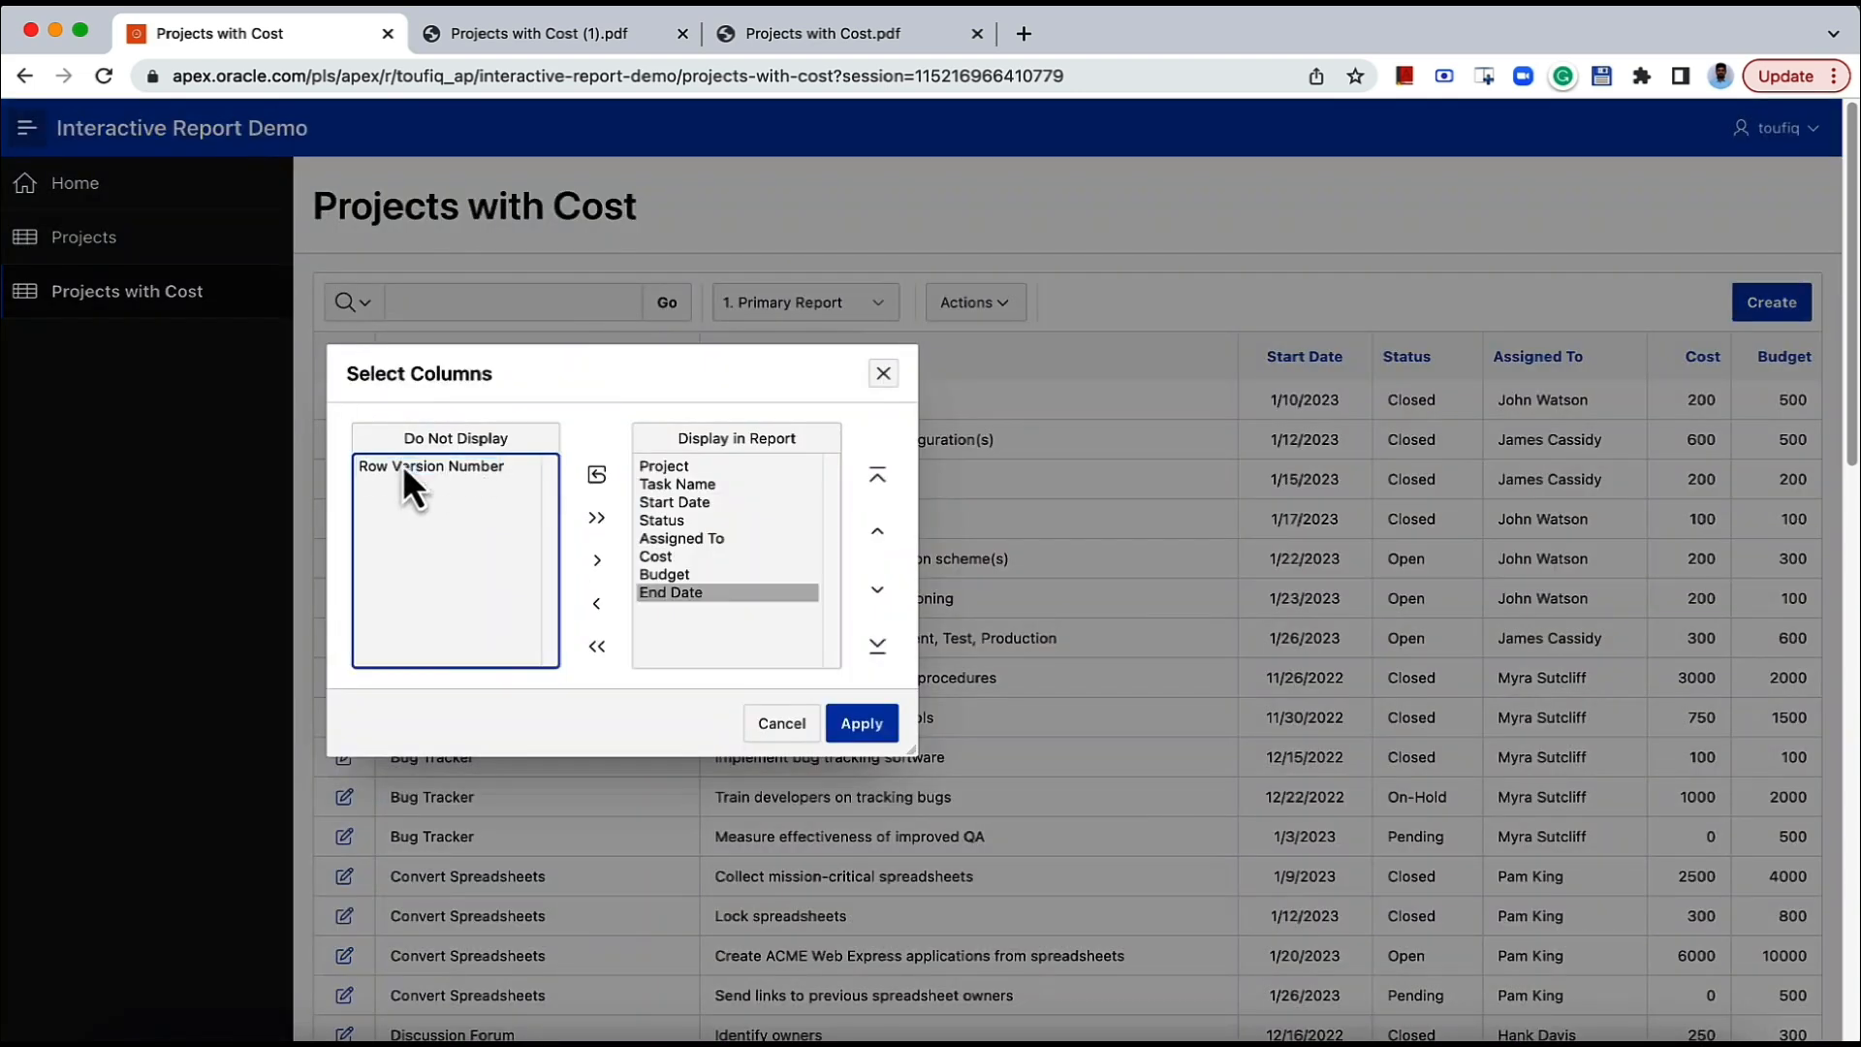
left_click(877, 535)
left_click(877, 535)
left_click(877, 535)
left_click(877, 535)
left_click(862, 723)
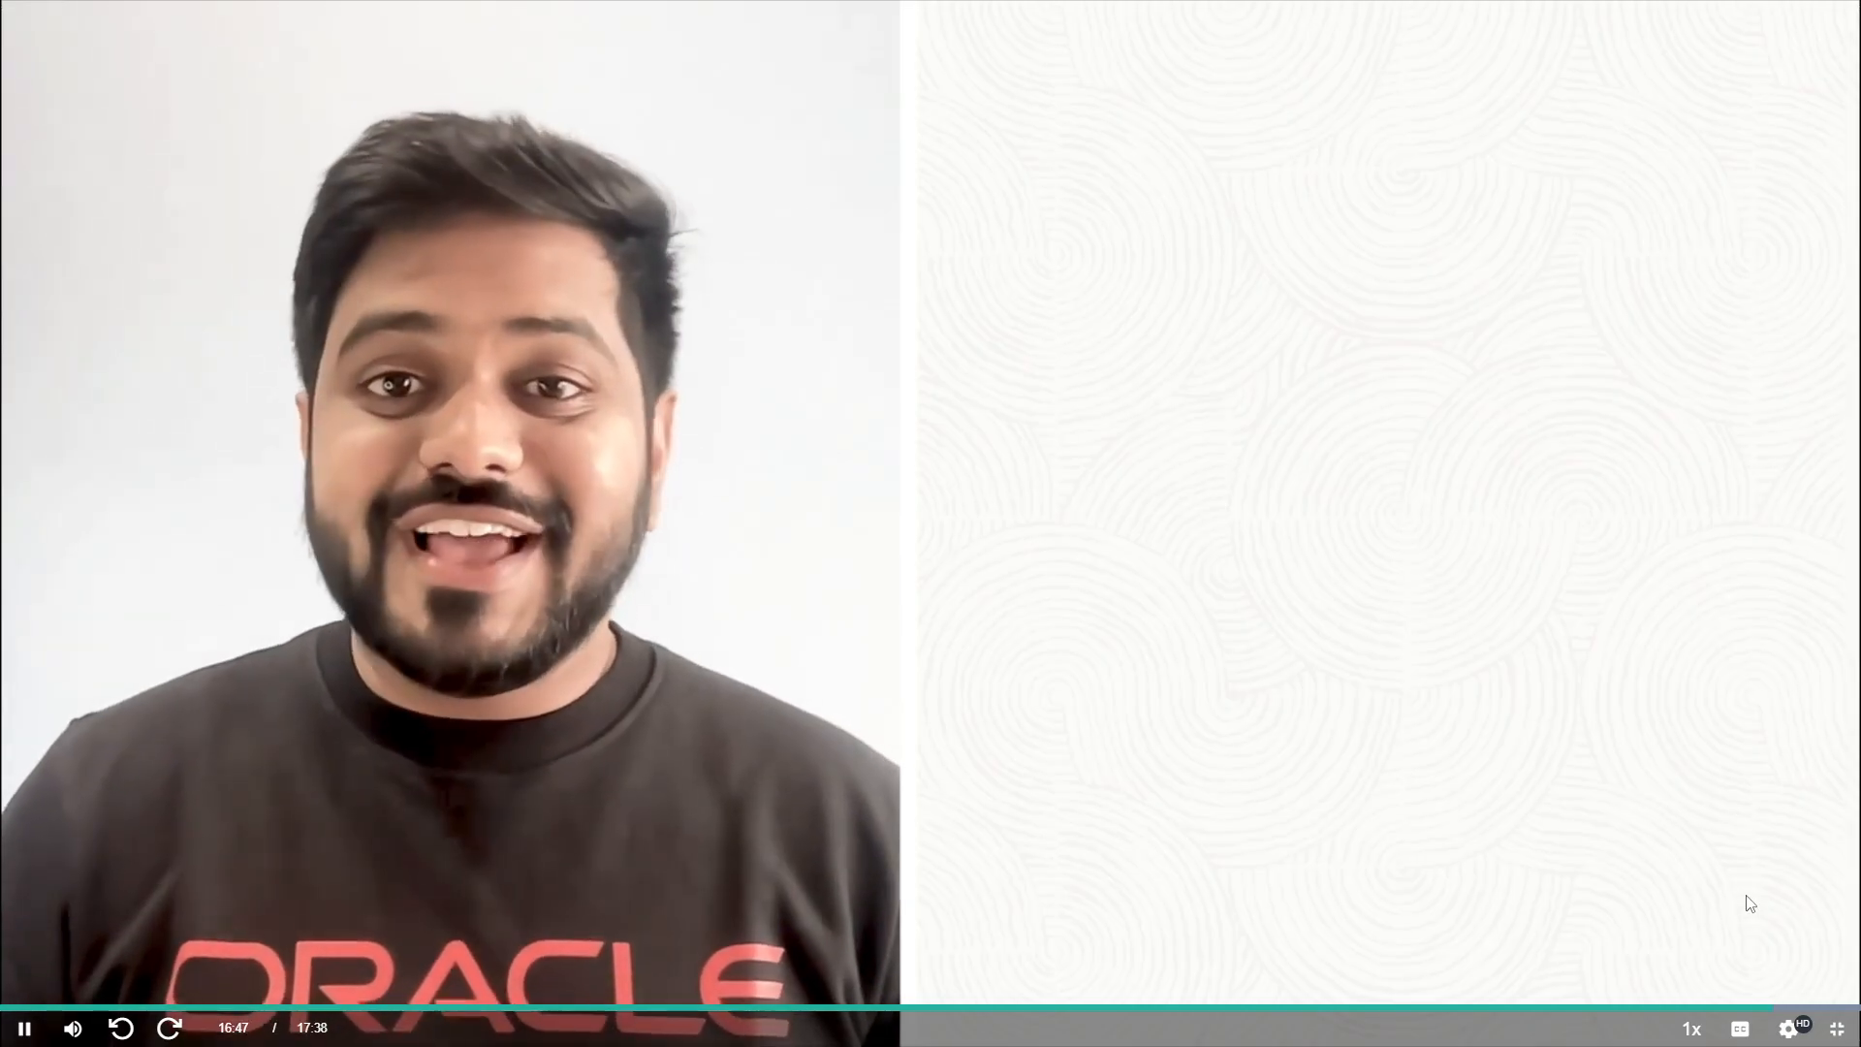
Leave full-screen playback, open the lesson "Customizing Interactive Report as Developer" and locate its entry in the course playlist.
left_click(1836, 1028)
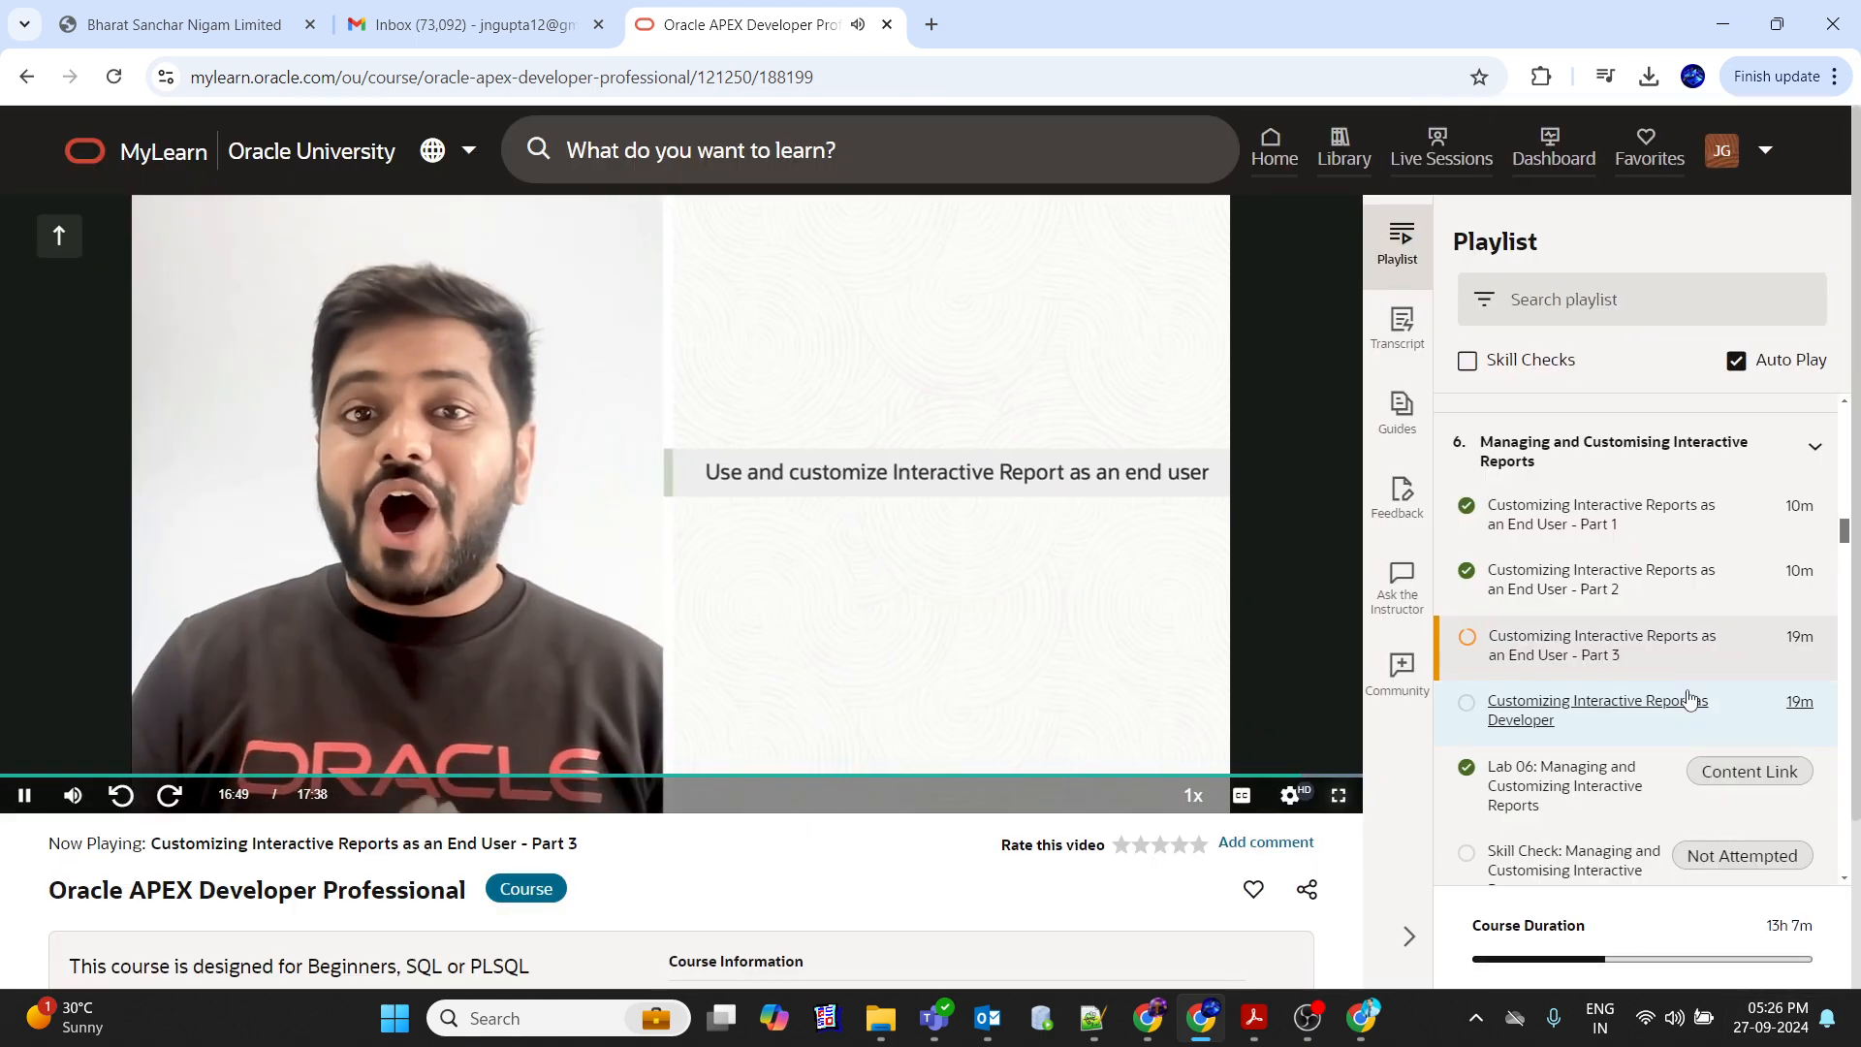
left_click(1543, 708)
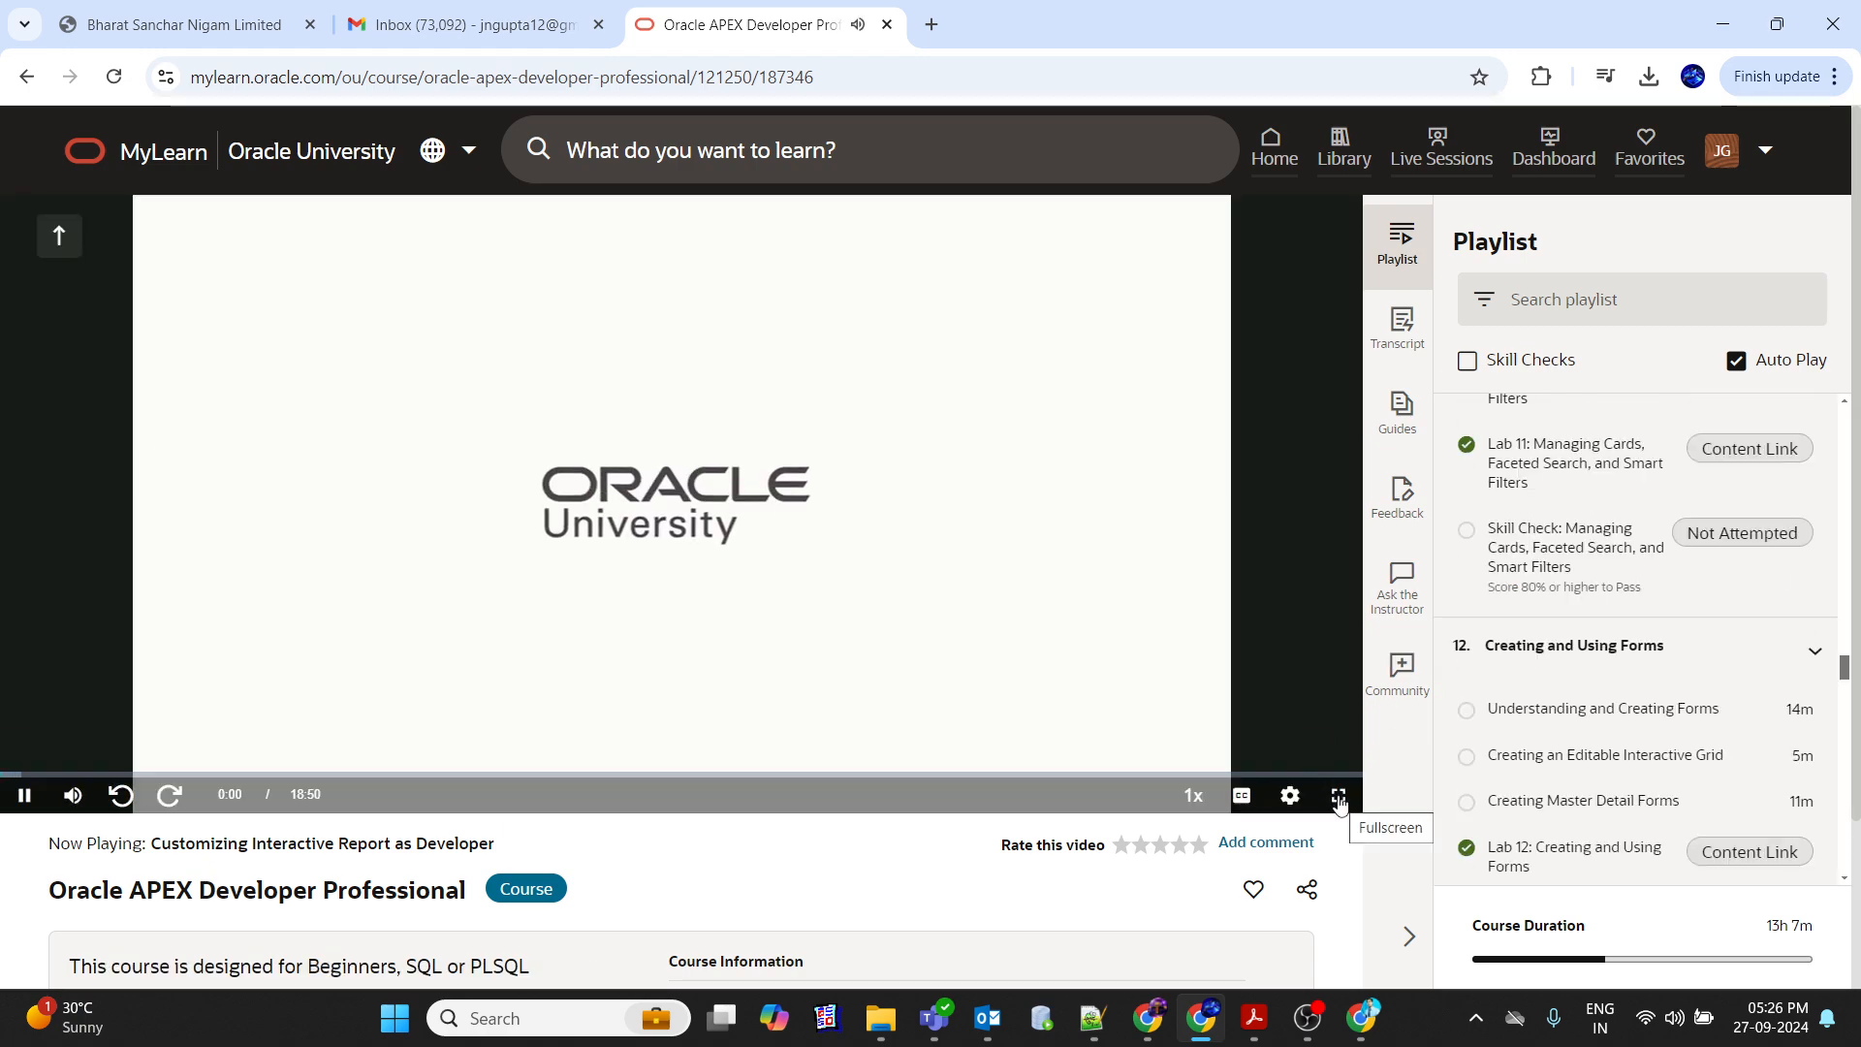
scroll(1580, 756, "up", 15)
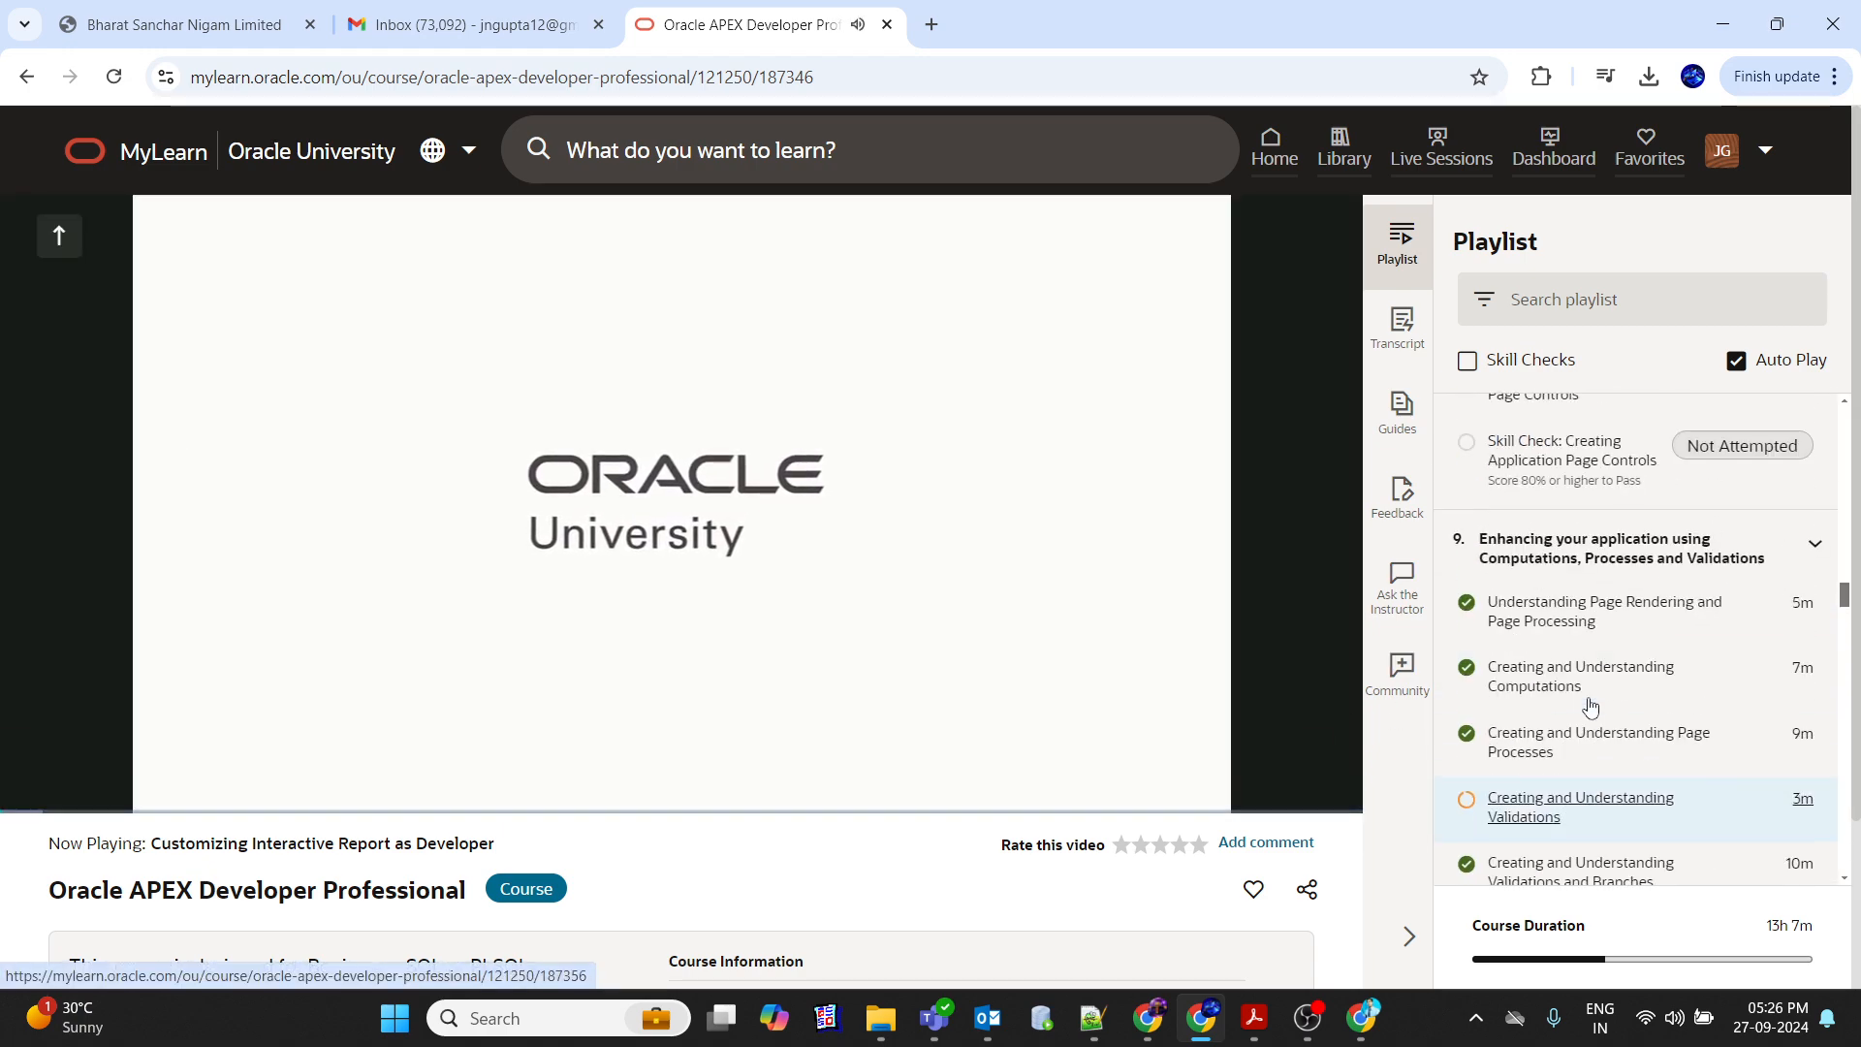
scroll(1590, 705, "up", 5)
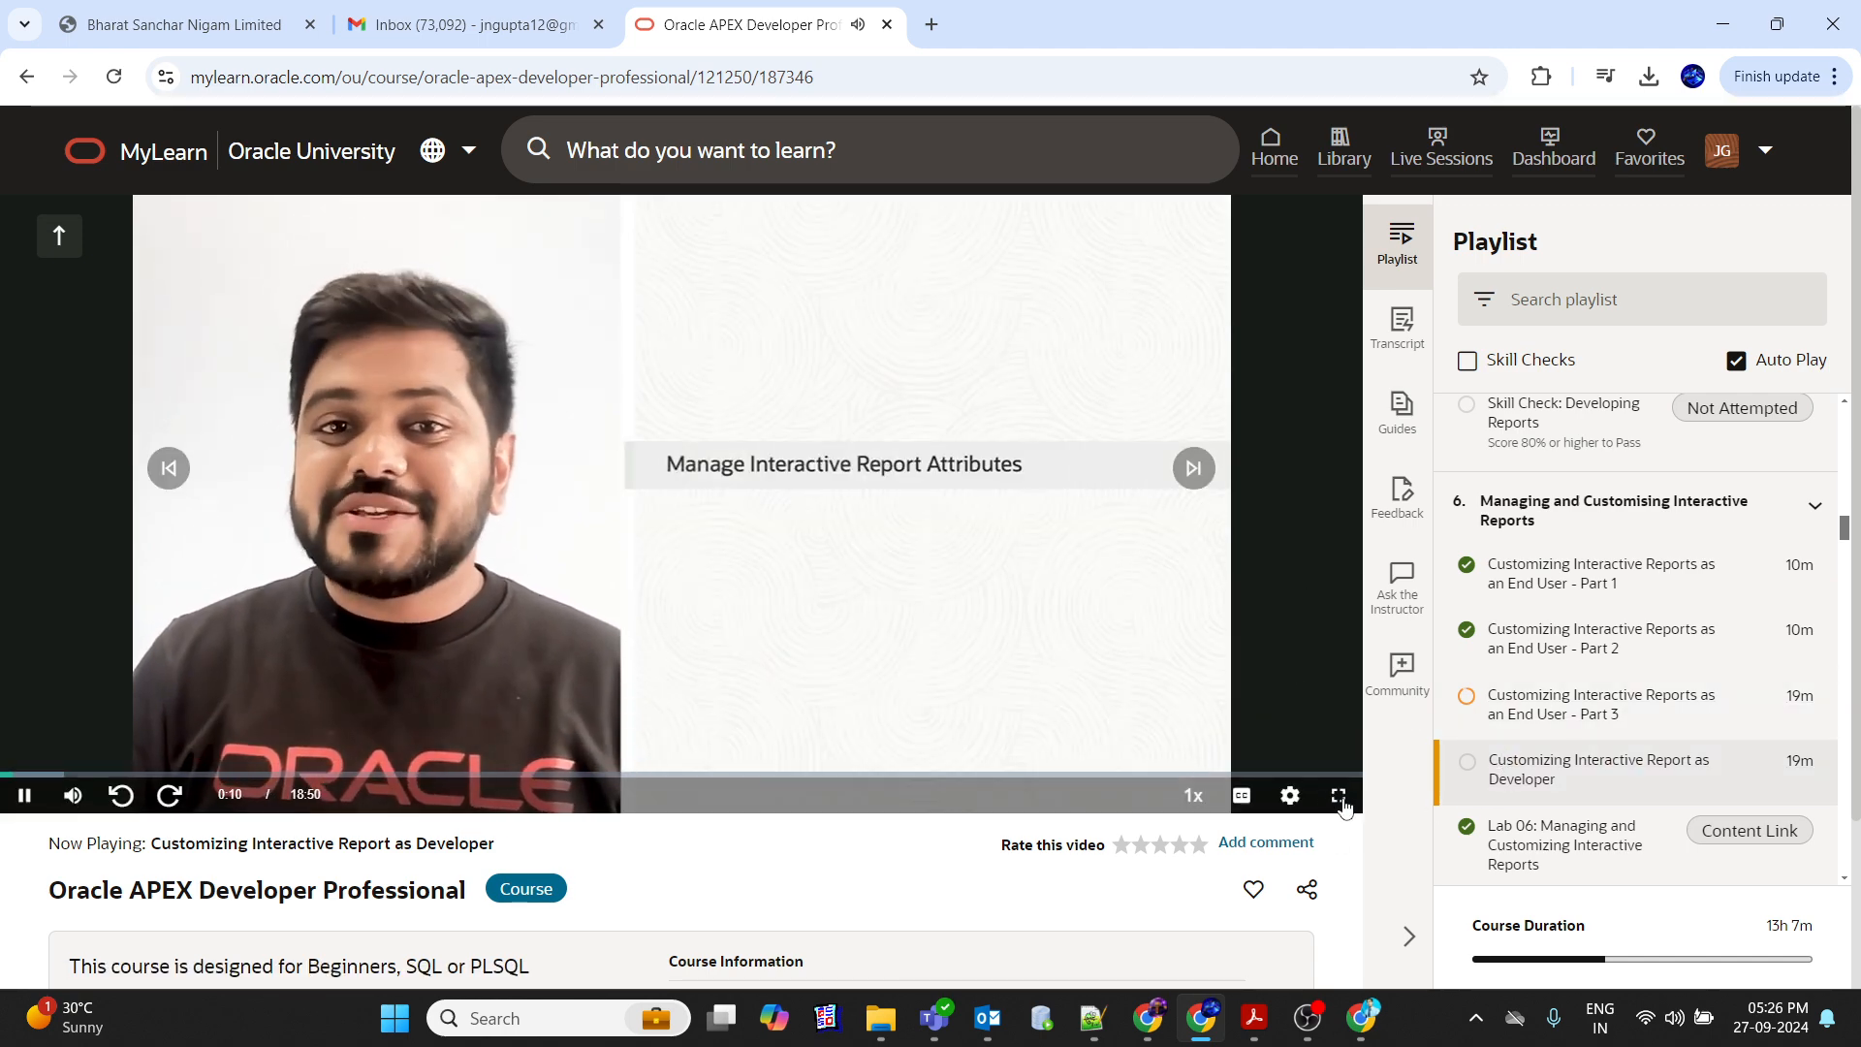
Show the lesson video full screen at 1080p quality.
left_click(1339, 796)
left_click(1788, 1028)
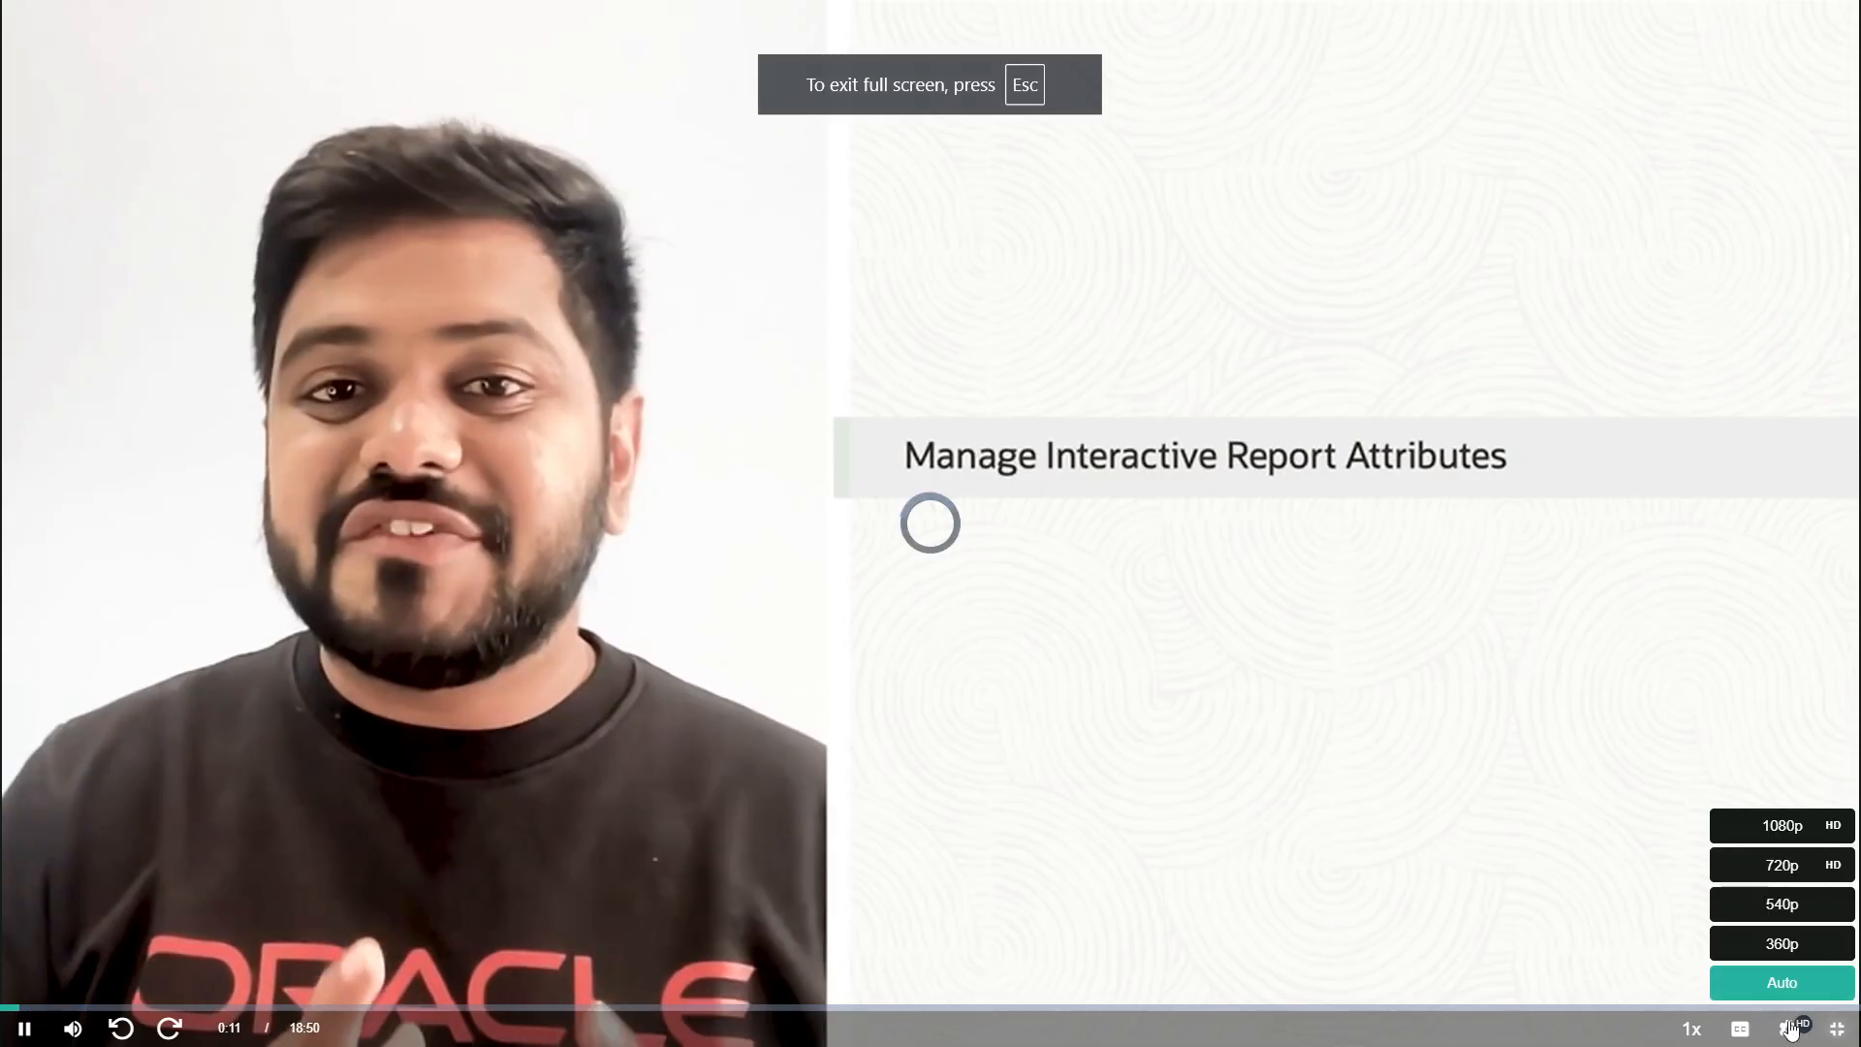
left_click(1787, 837)
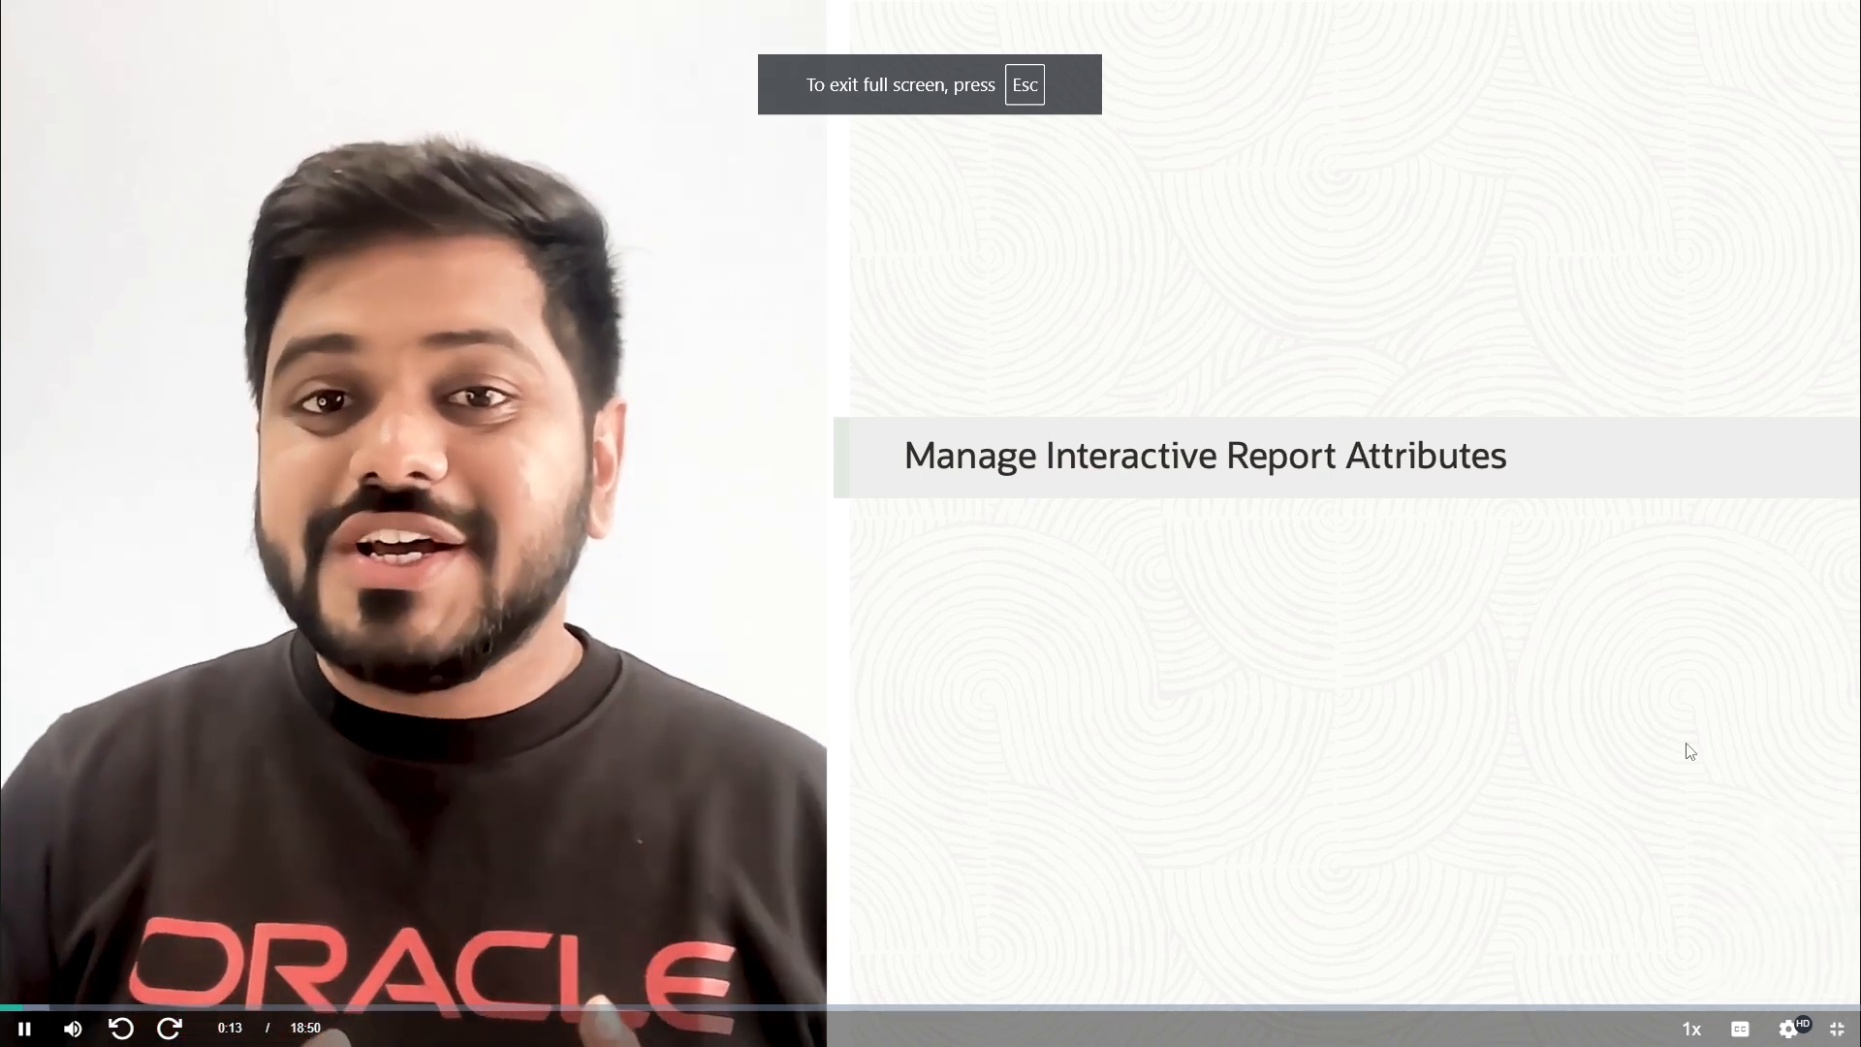
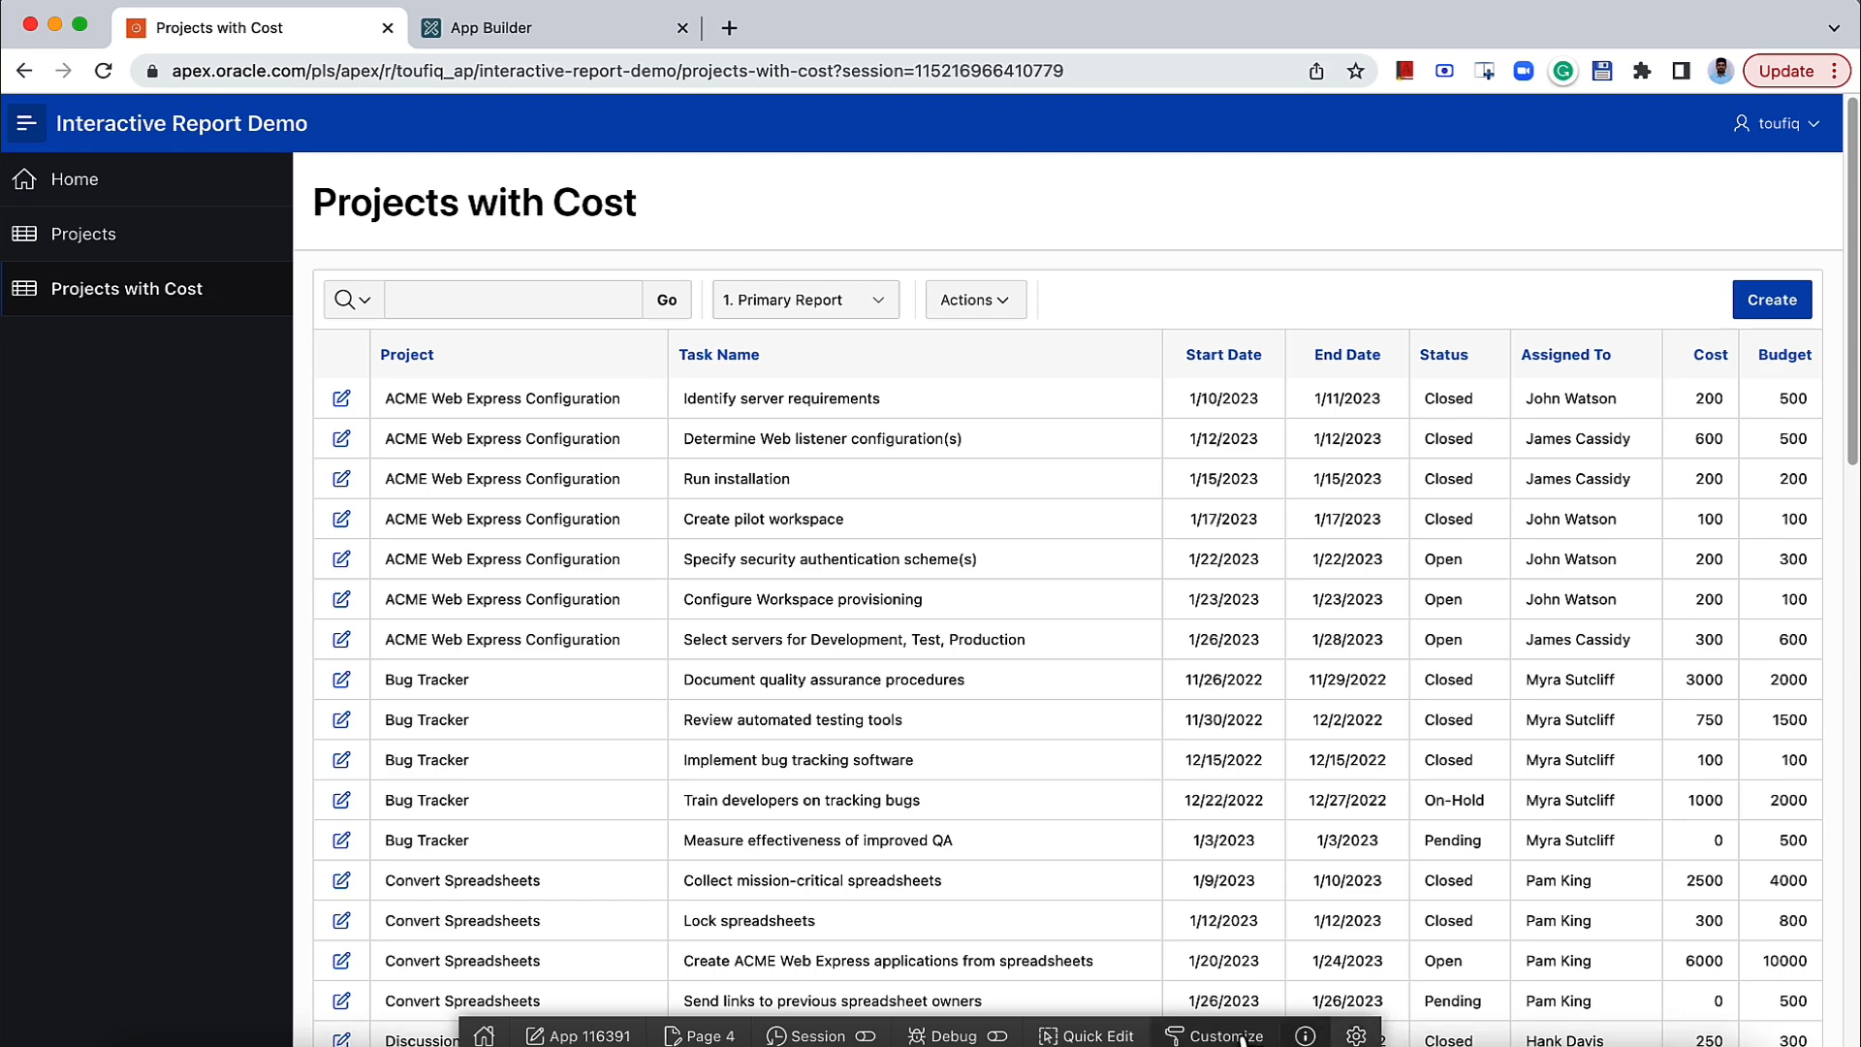
Open the Projects with Cost report region in Page Designer through Quick Edit, allowing the App Builder to open in this window.
left_click(1115, 1035)
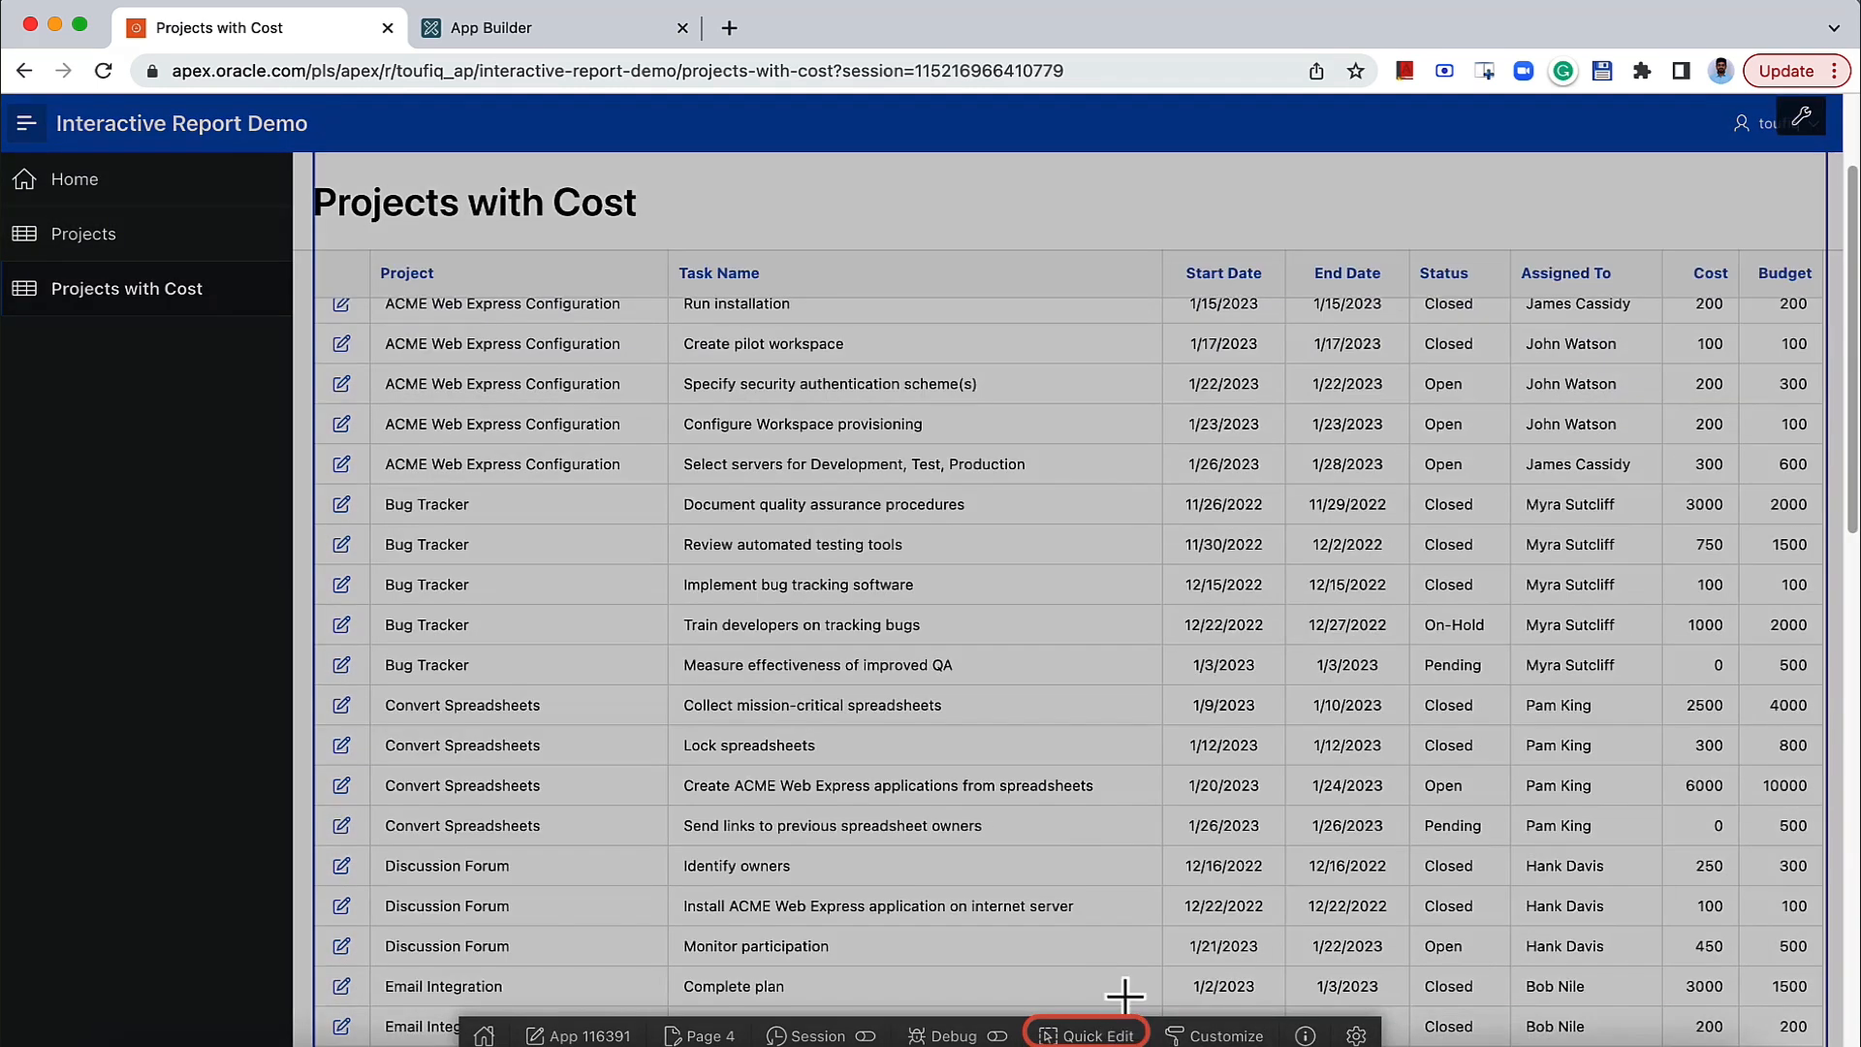
left_click(1002, 701)
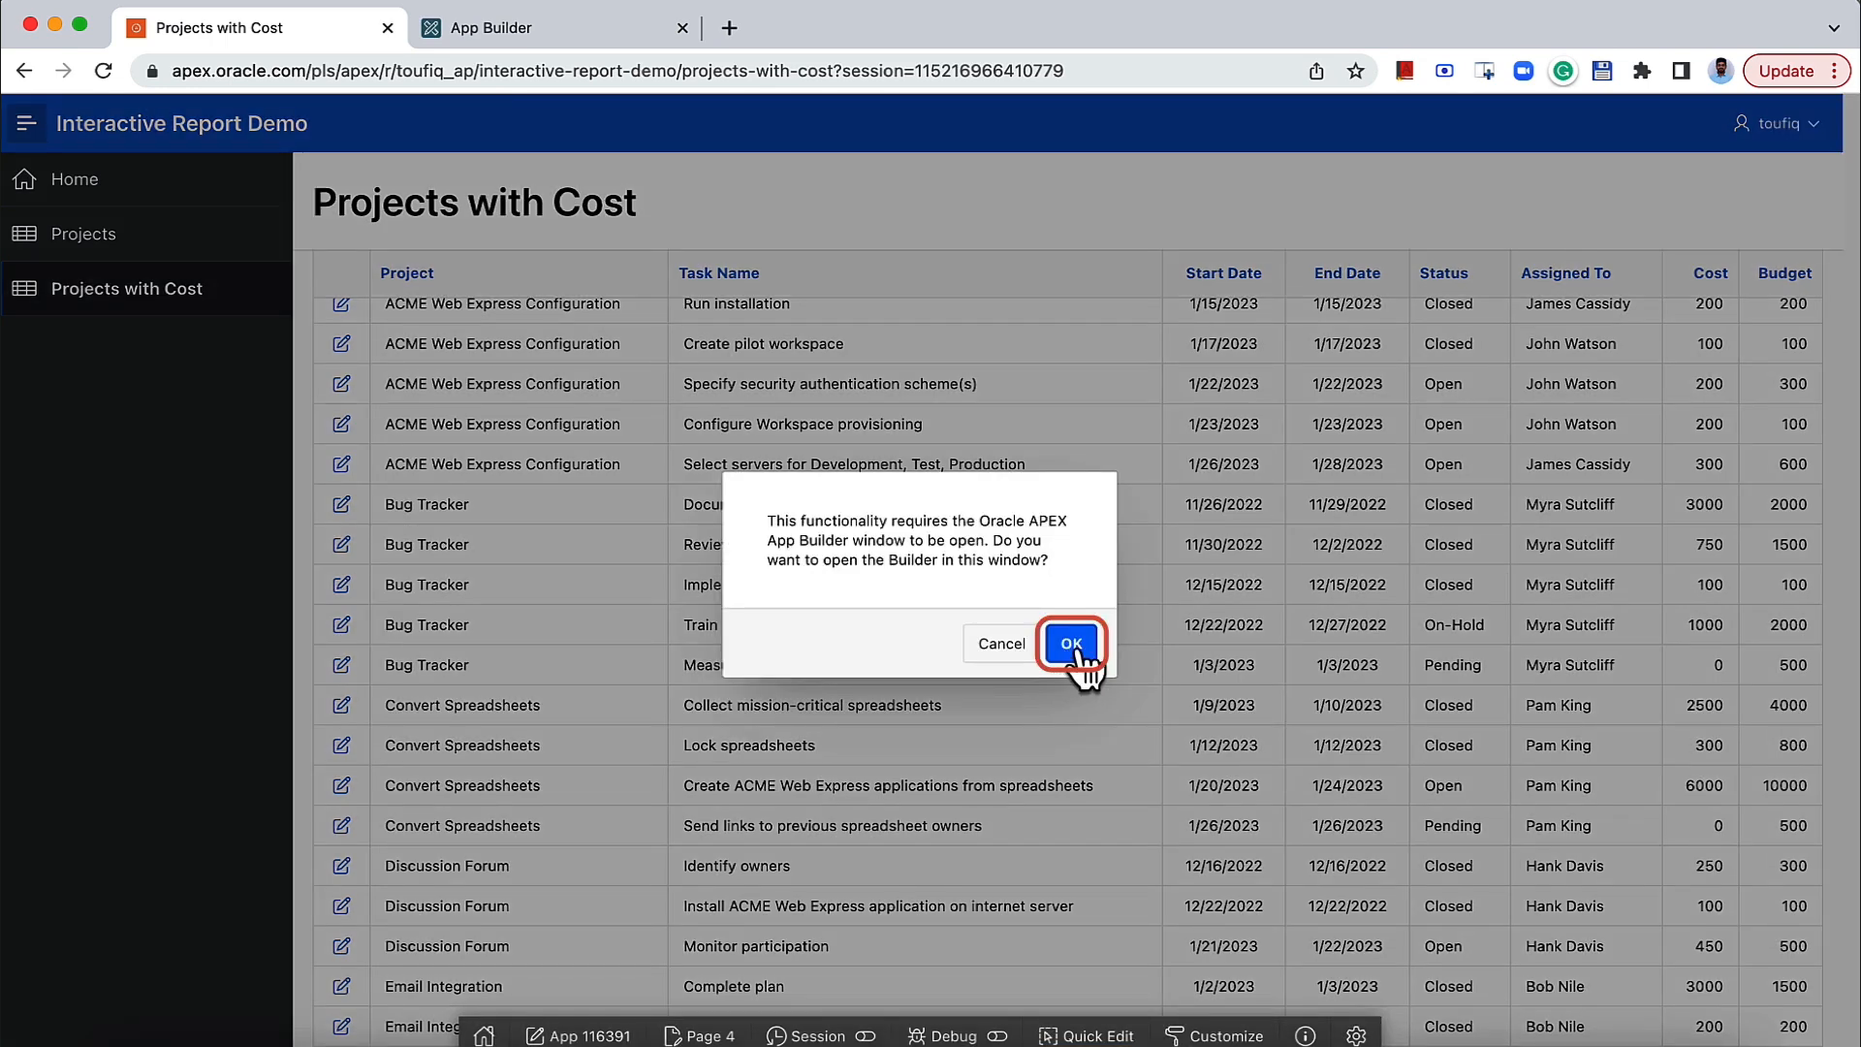
left_click(1072, 643)
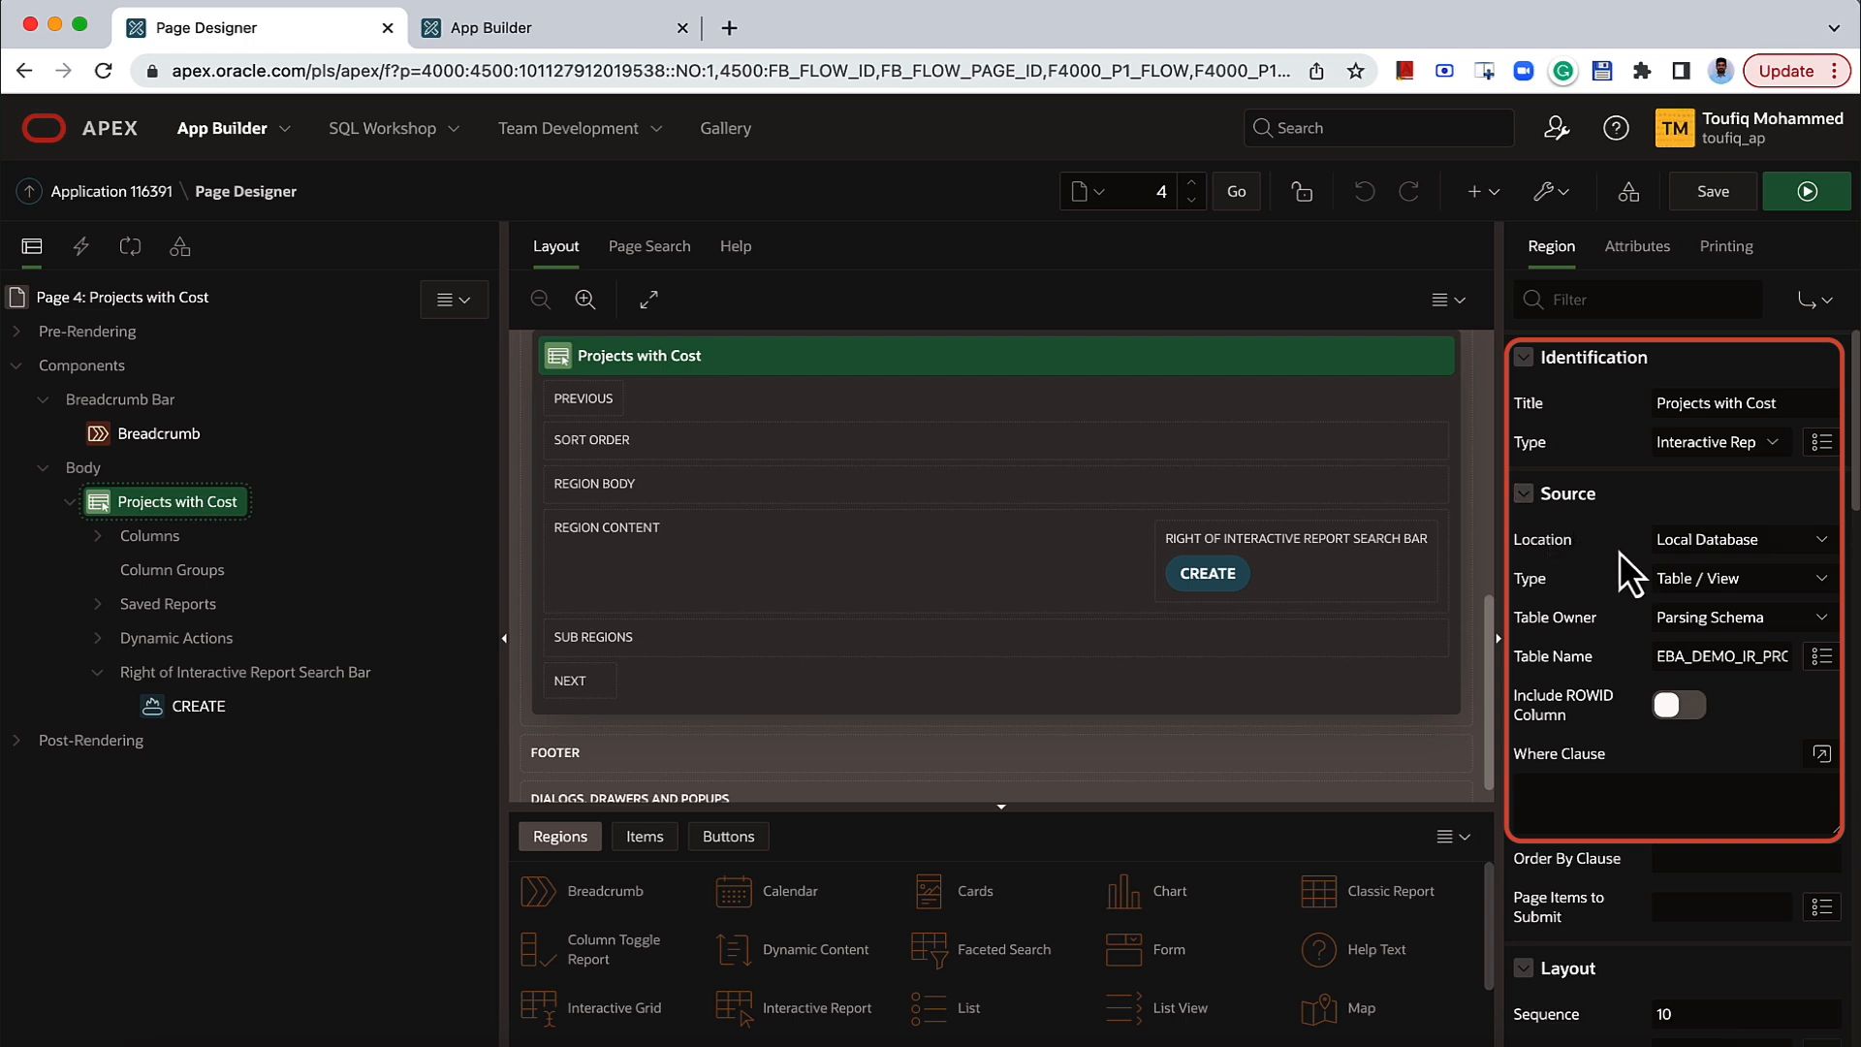
Check the available Location and Type choices in the Projects with Cost region's source, keeping Local Database and Table / View.
left_click(1677, 548)
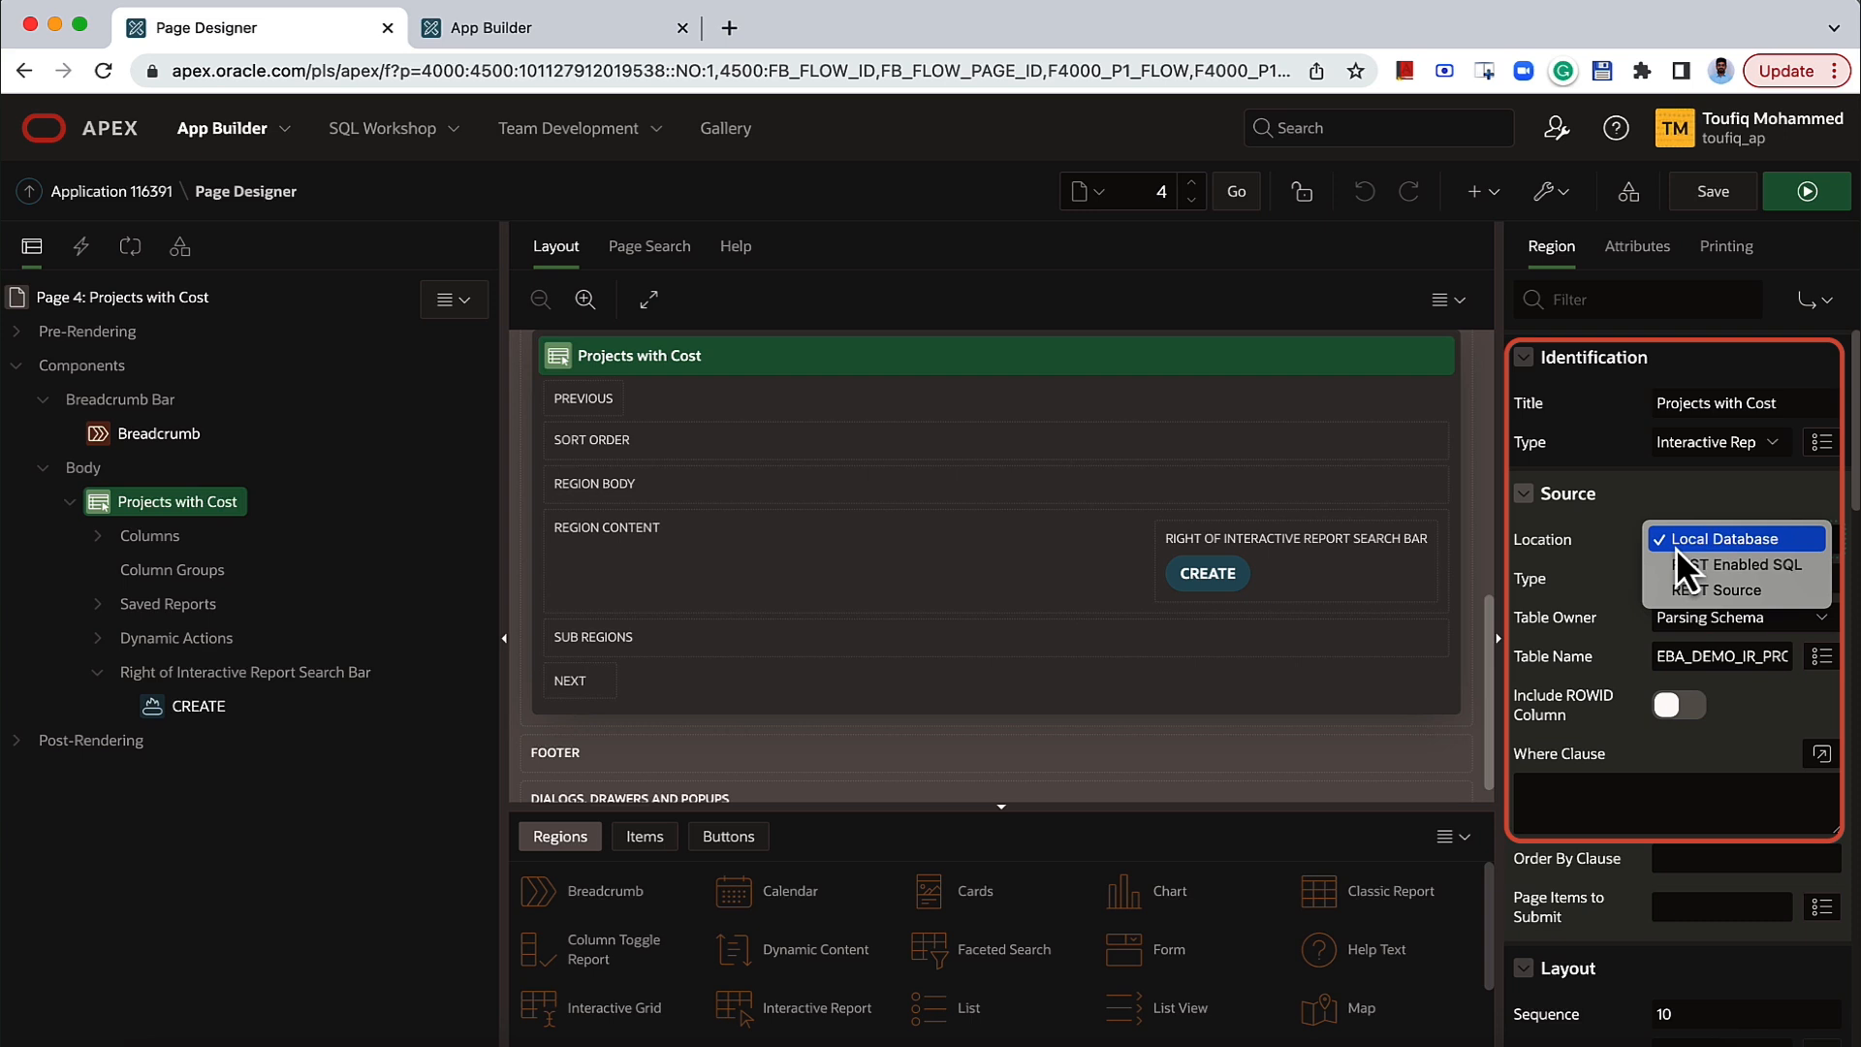
left_click(1677, 543)
left_click(1659, 582)
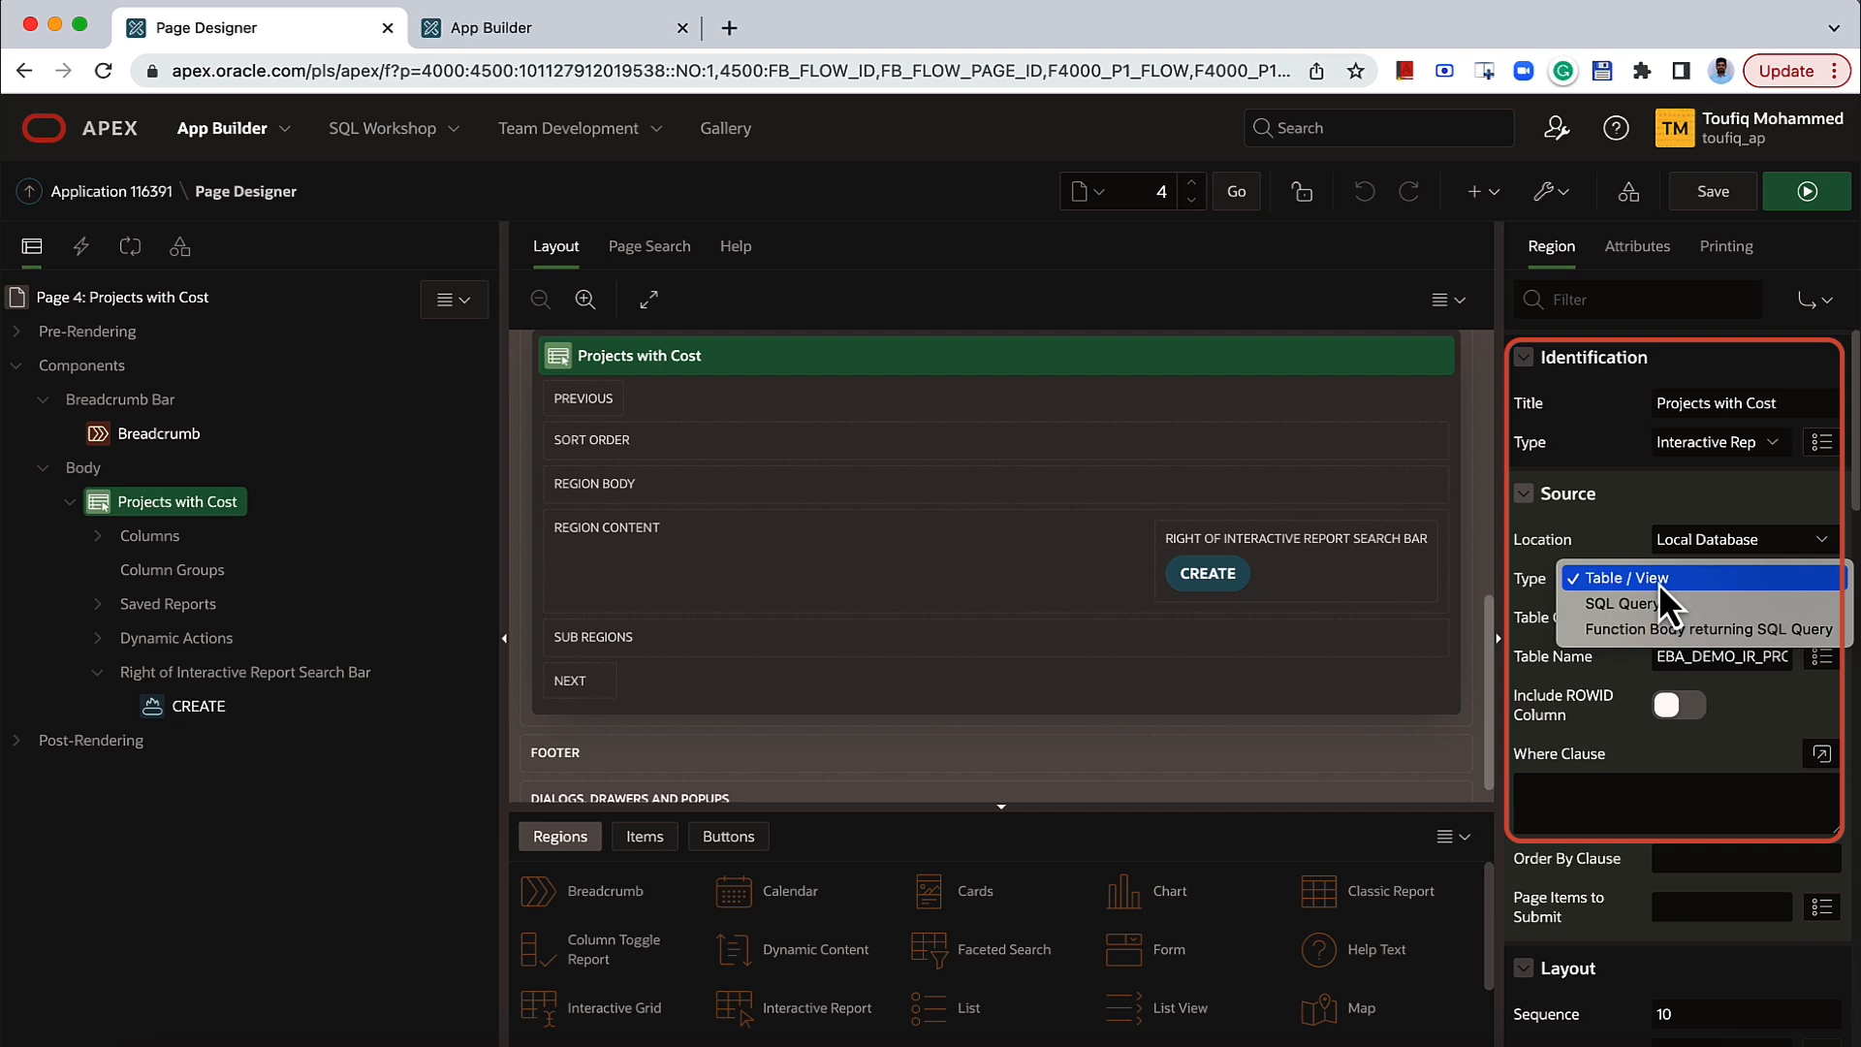
left_click(1529, 615)
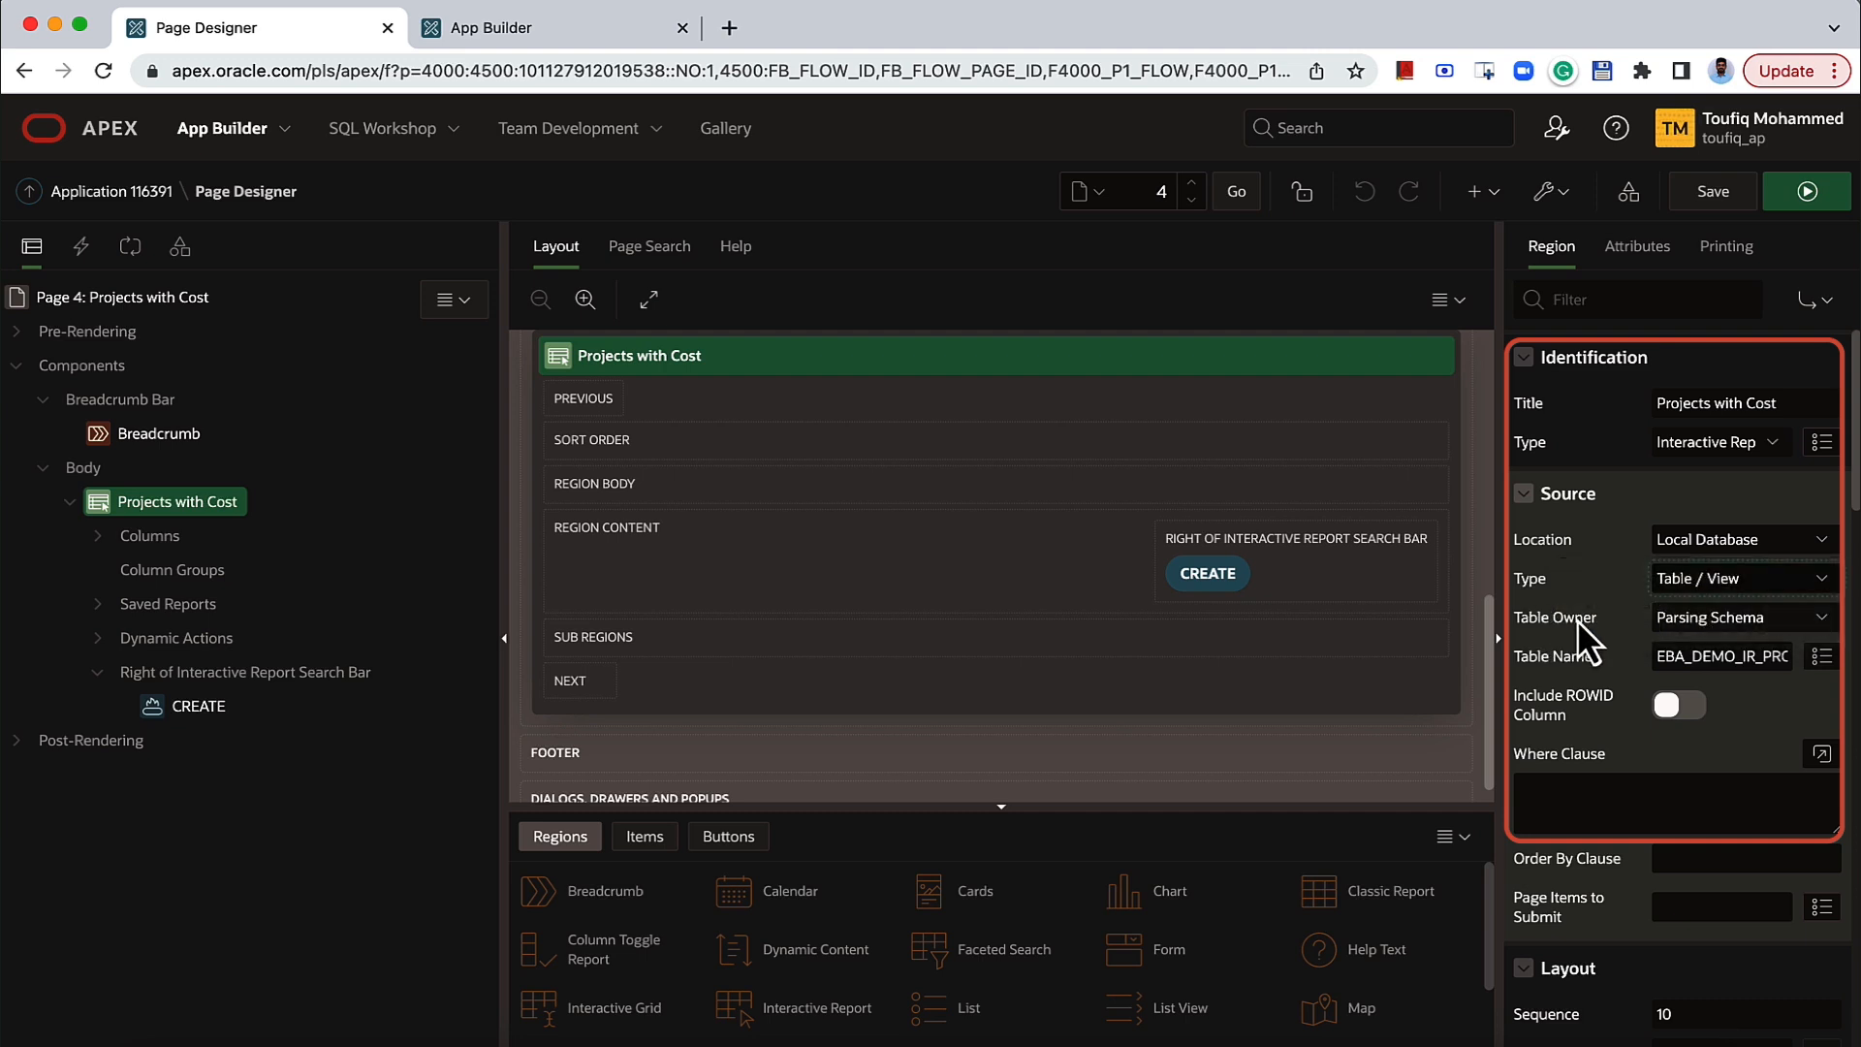
Examine the full source table name and the remaining source settings of the Projects with Cost region.
left_click(1678, 664)
key("Right")
key("Right")
key("Right")
key("Right")
key("Right")
key("Right")
key("Right")
key("Right")
key("Right")
key("Right")
key("Right")
key("Right")
key("Right")
key("Right")
scroll(1677, 643, "down", 4)
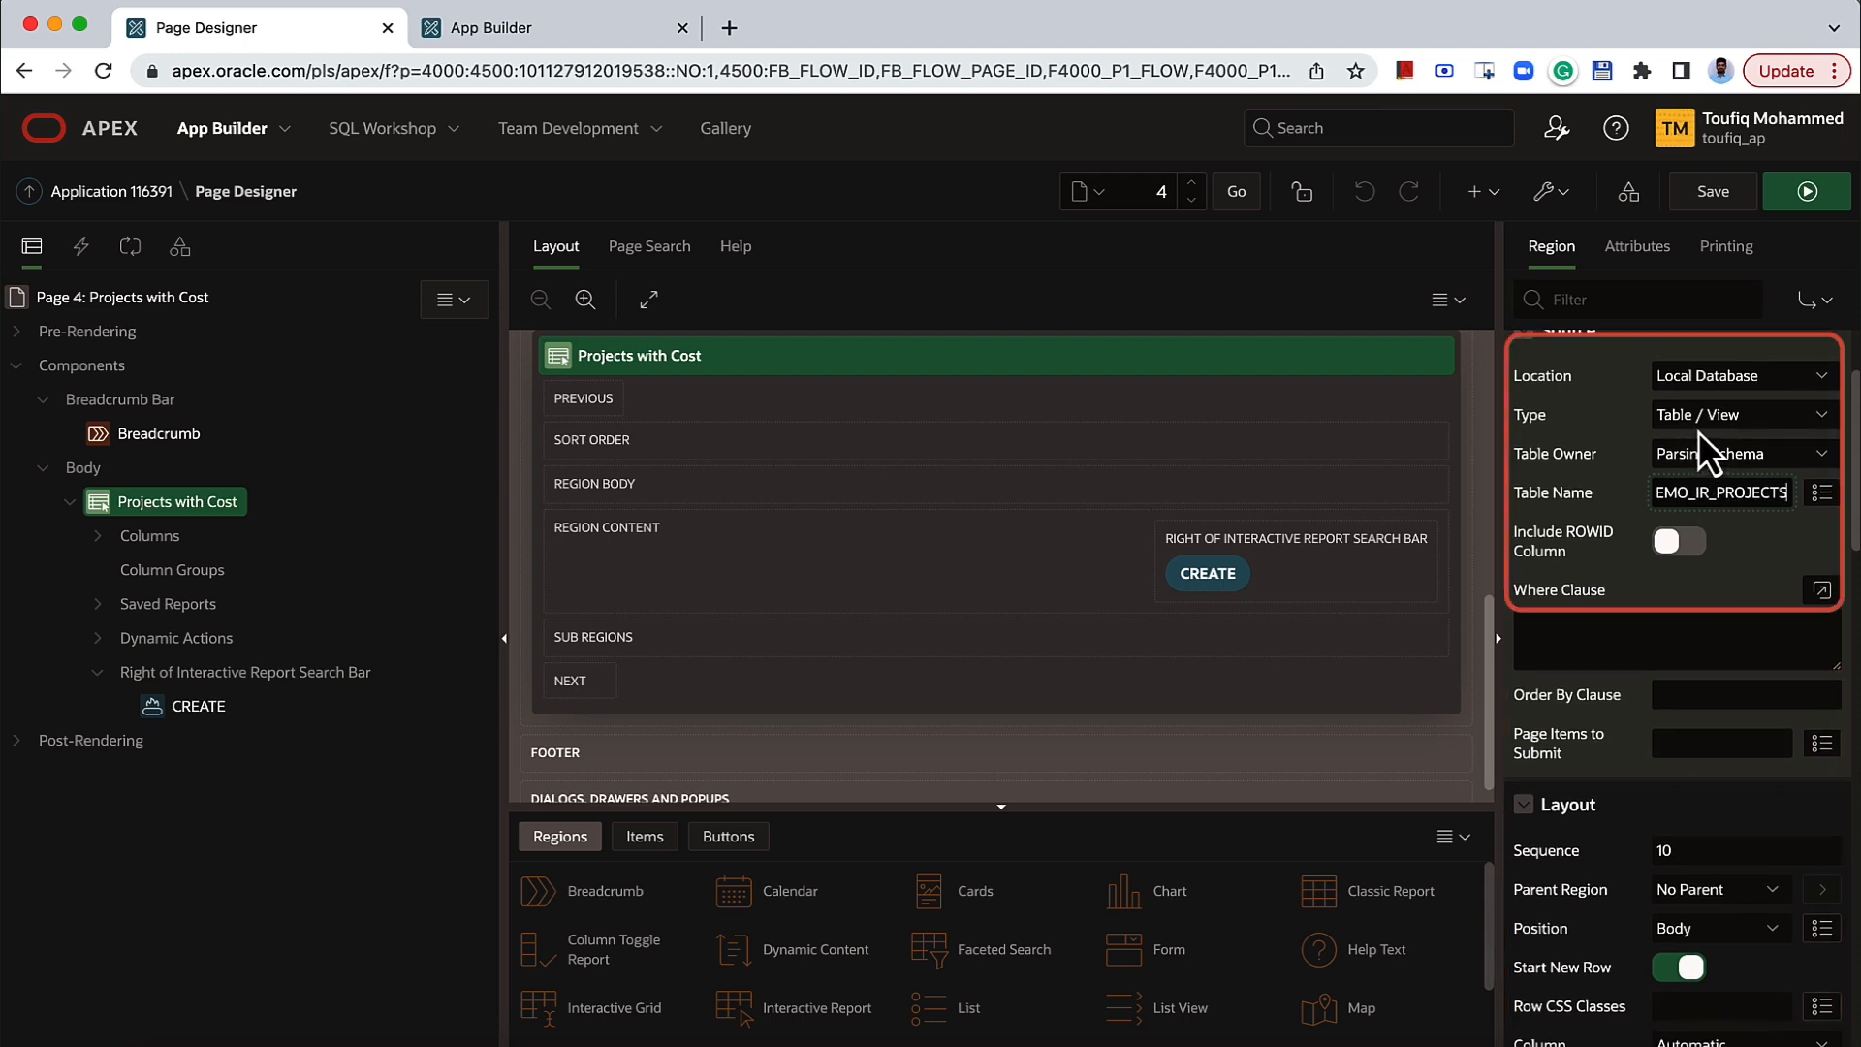
scroll(1698, 432, "up", 1)
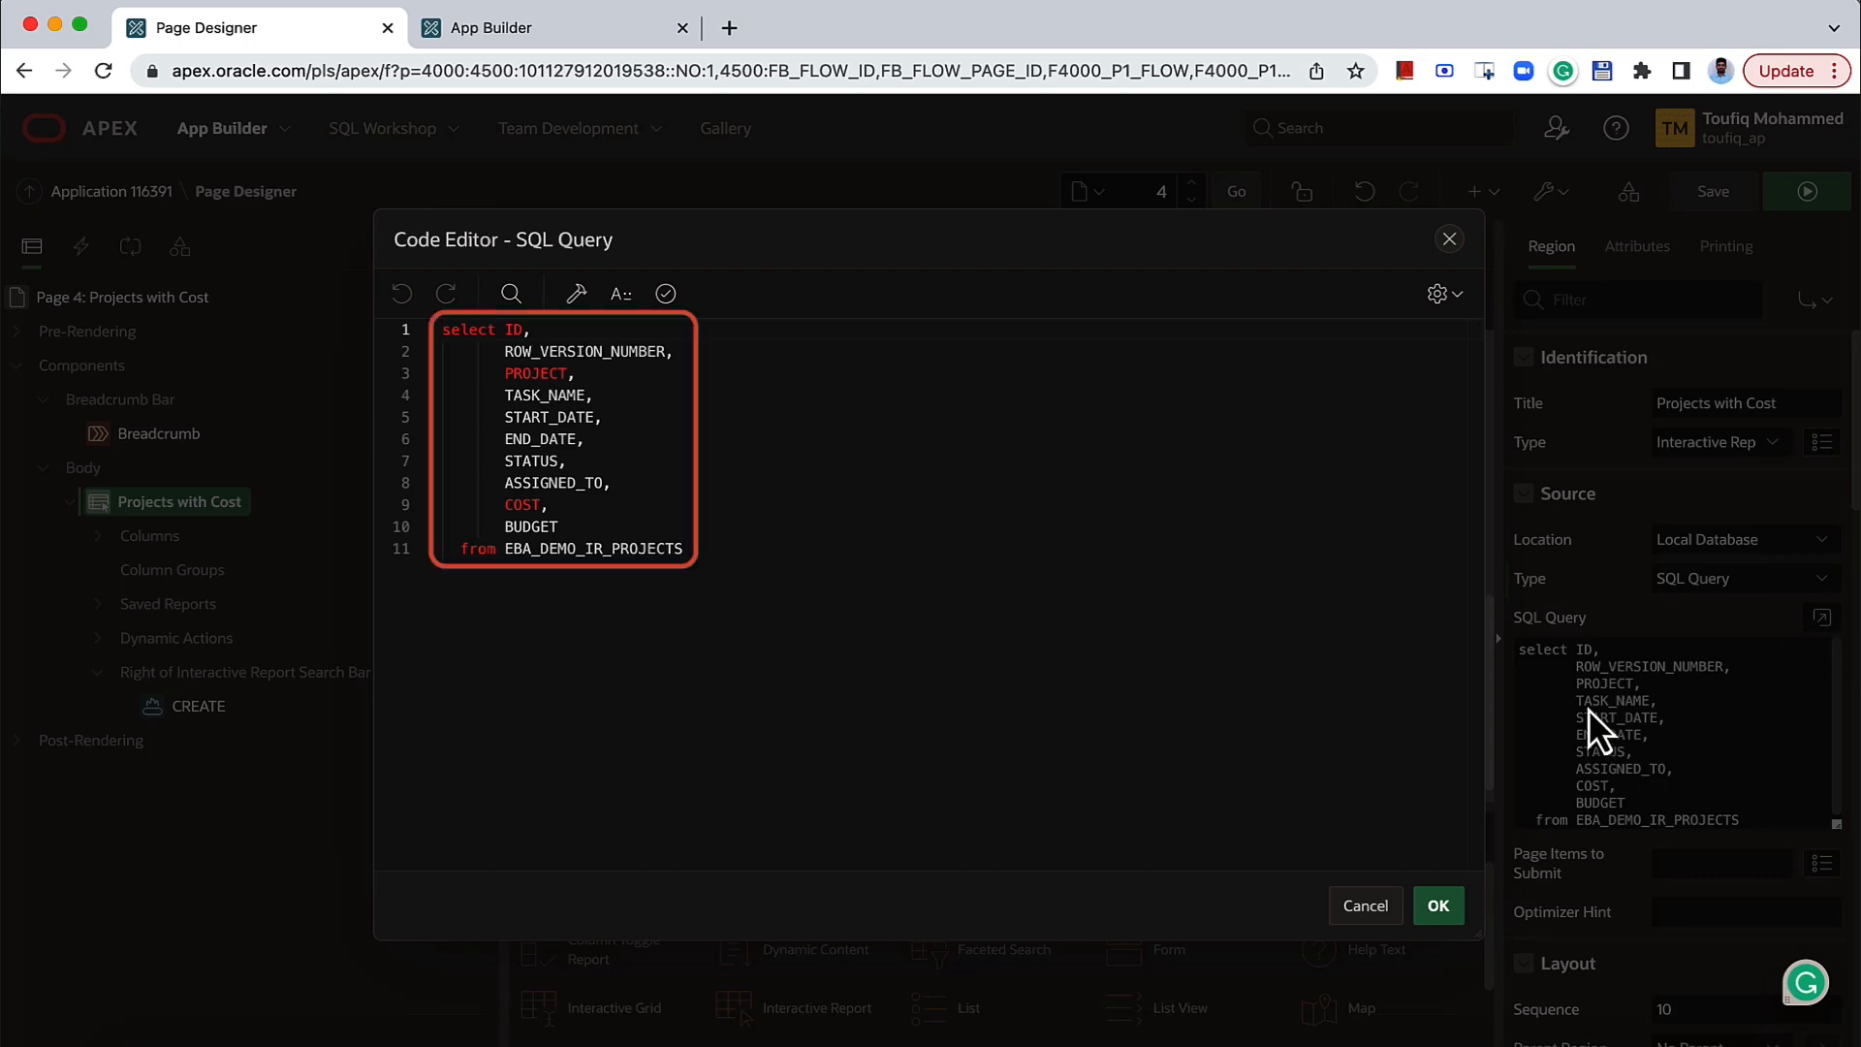
Add the condition "where cost > 1000" at the end of the region's SQL query and accept the edited code.
left_click(687, 548)
key("Return")
type("where cost > 1000")
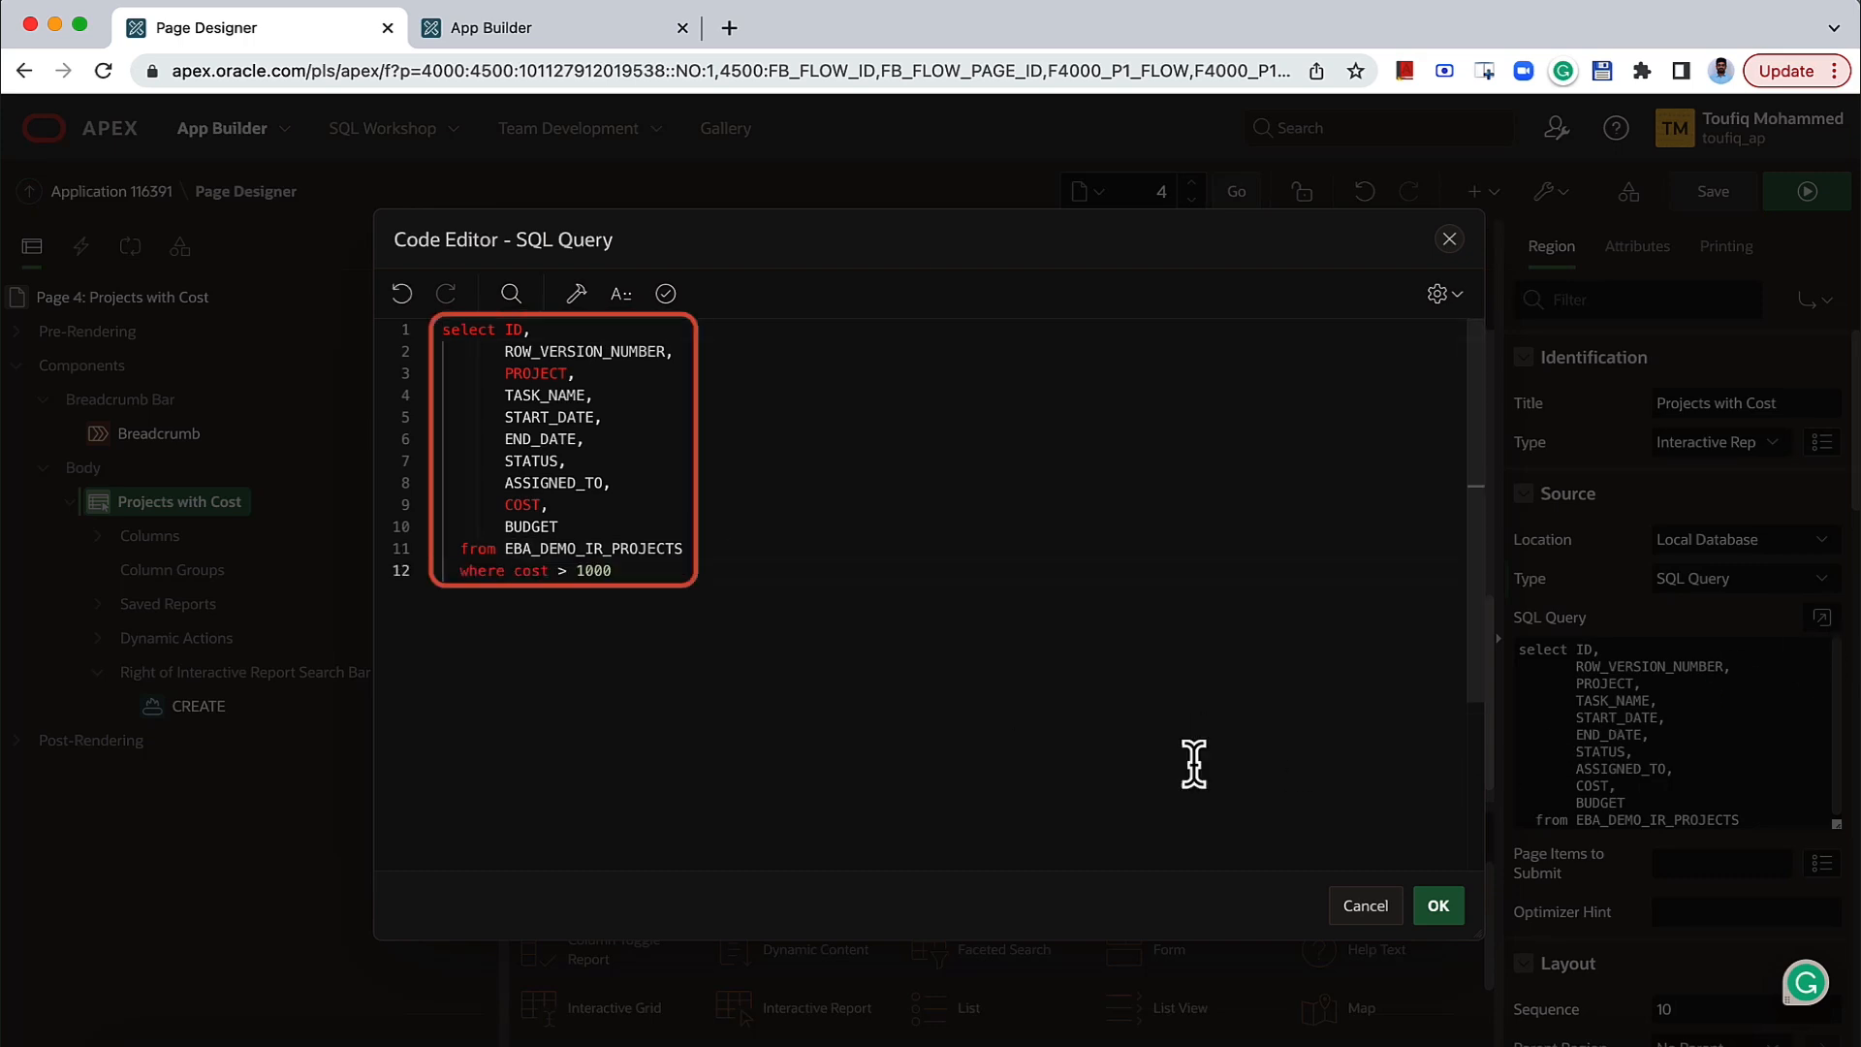
left_click(1435, 907)
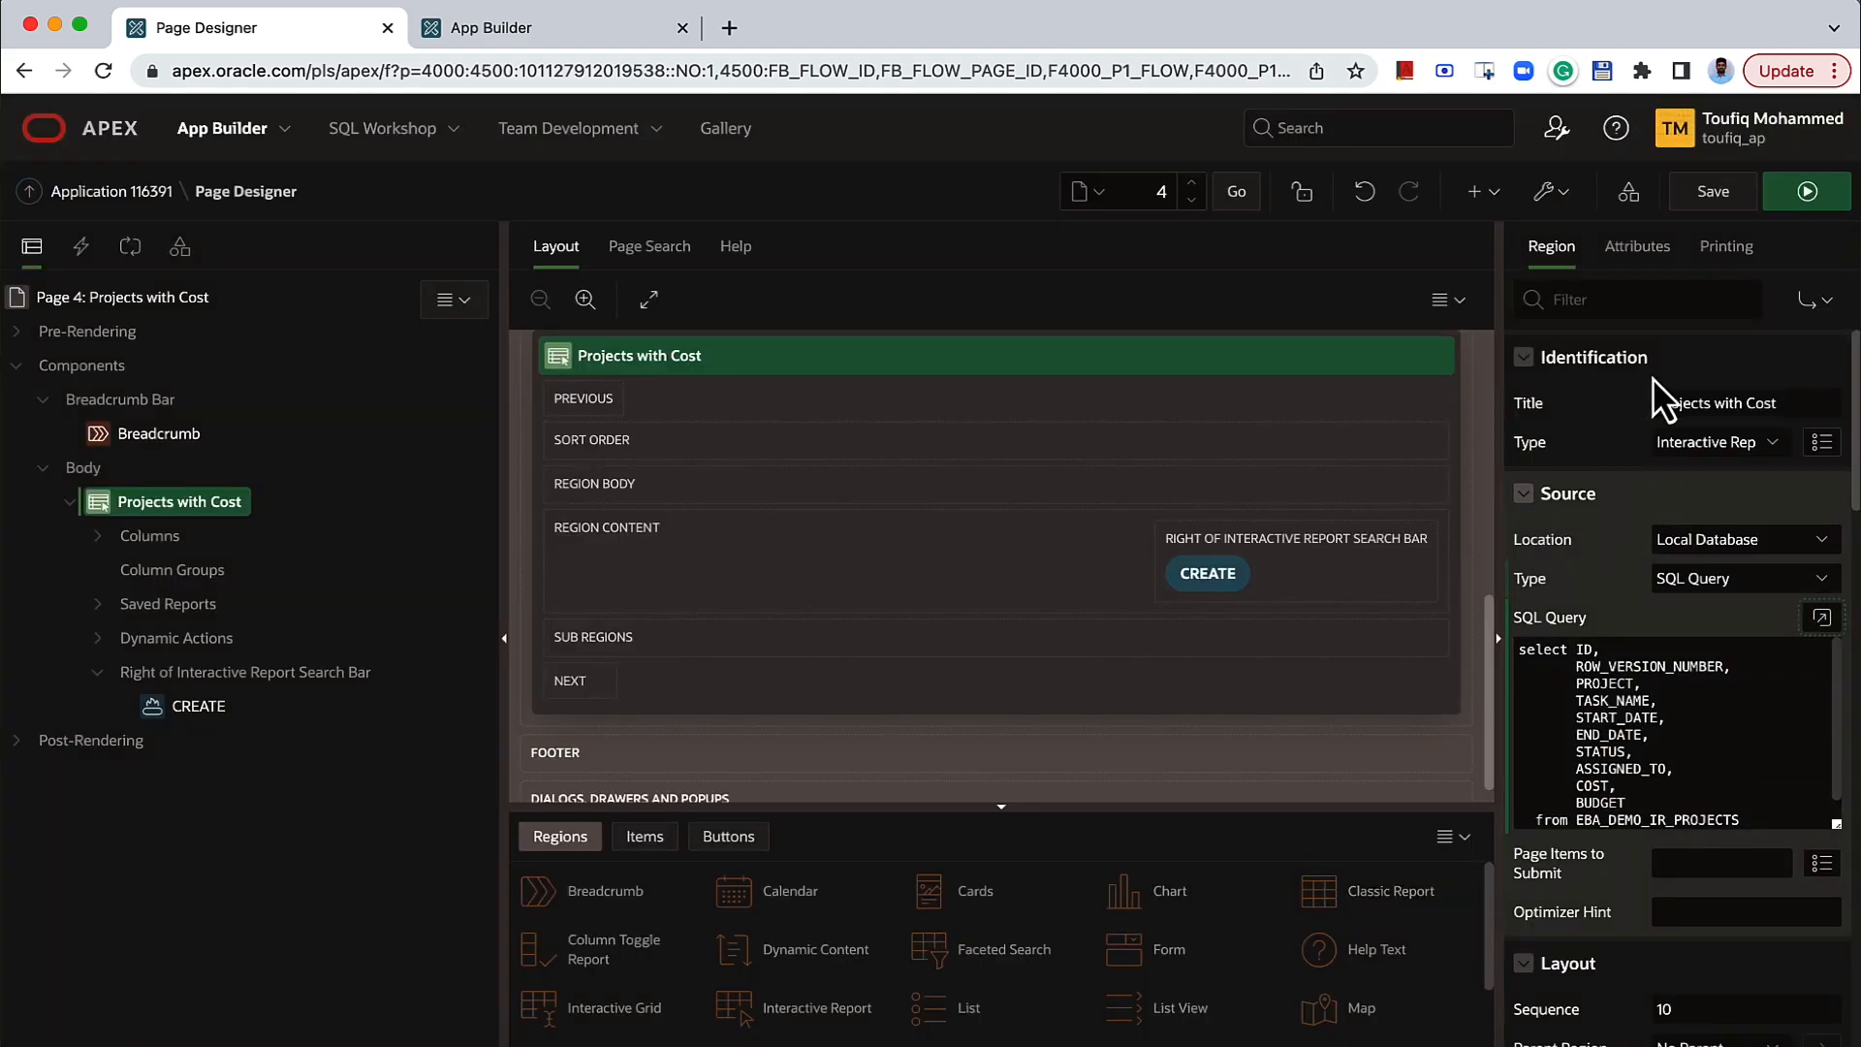
Save the page, run it and check the Cost column in the filtered report.
left_click(1694, 197)
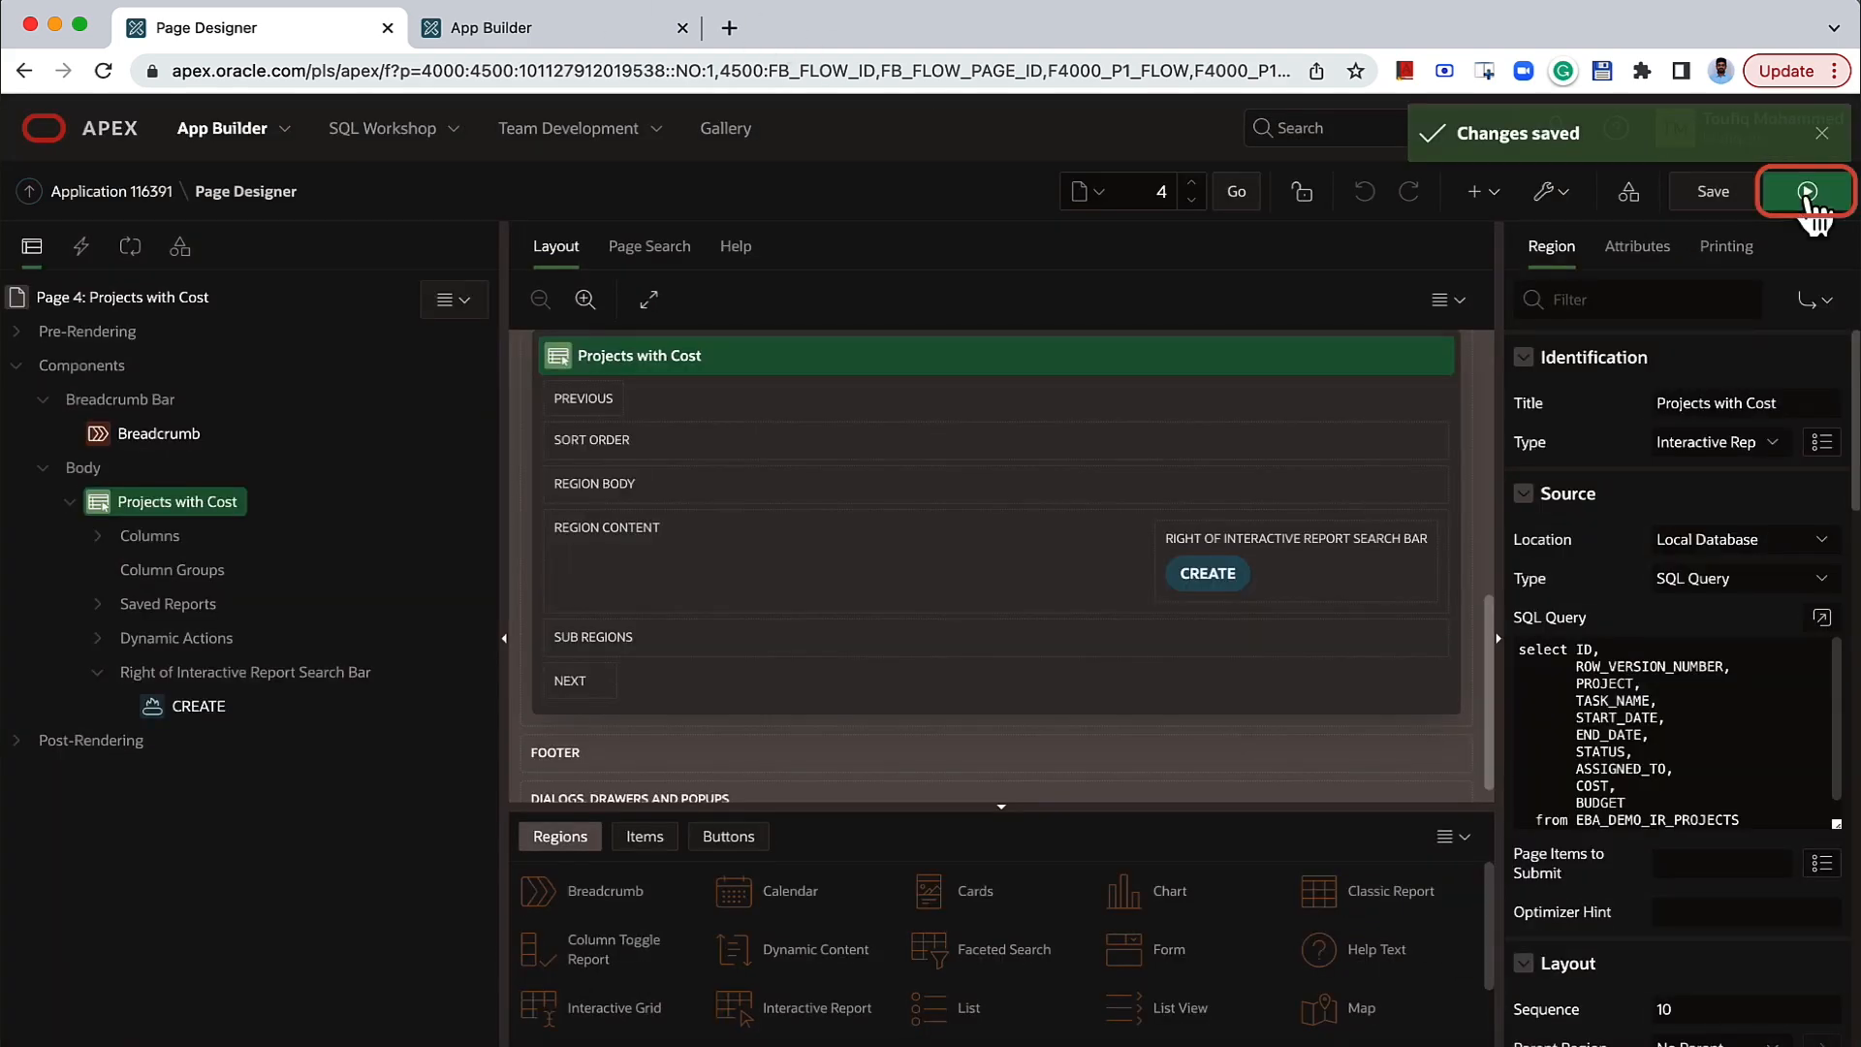
left_click(1806, 194)
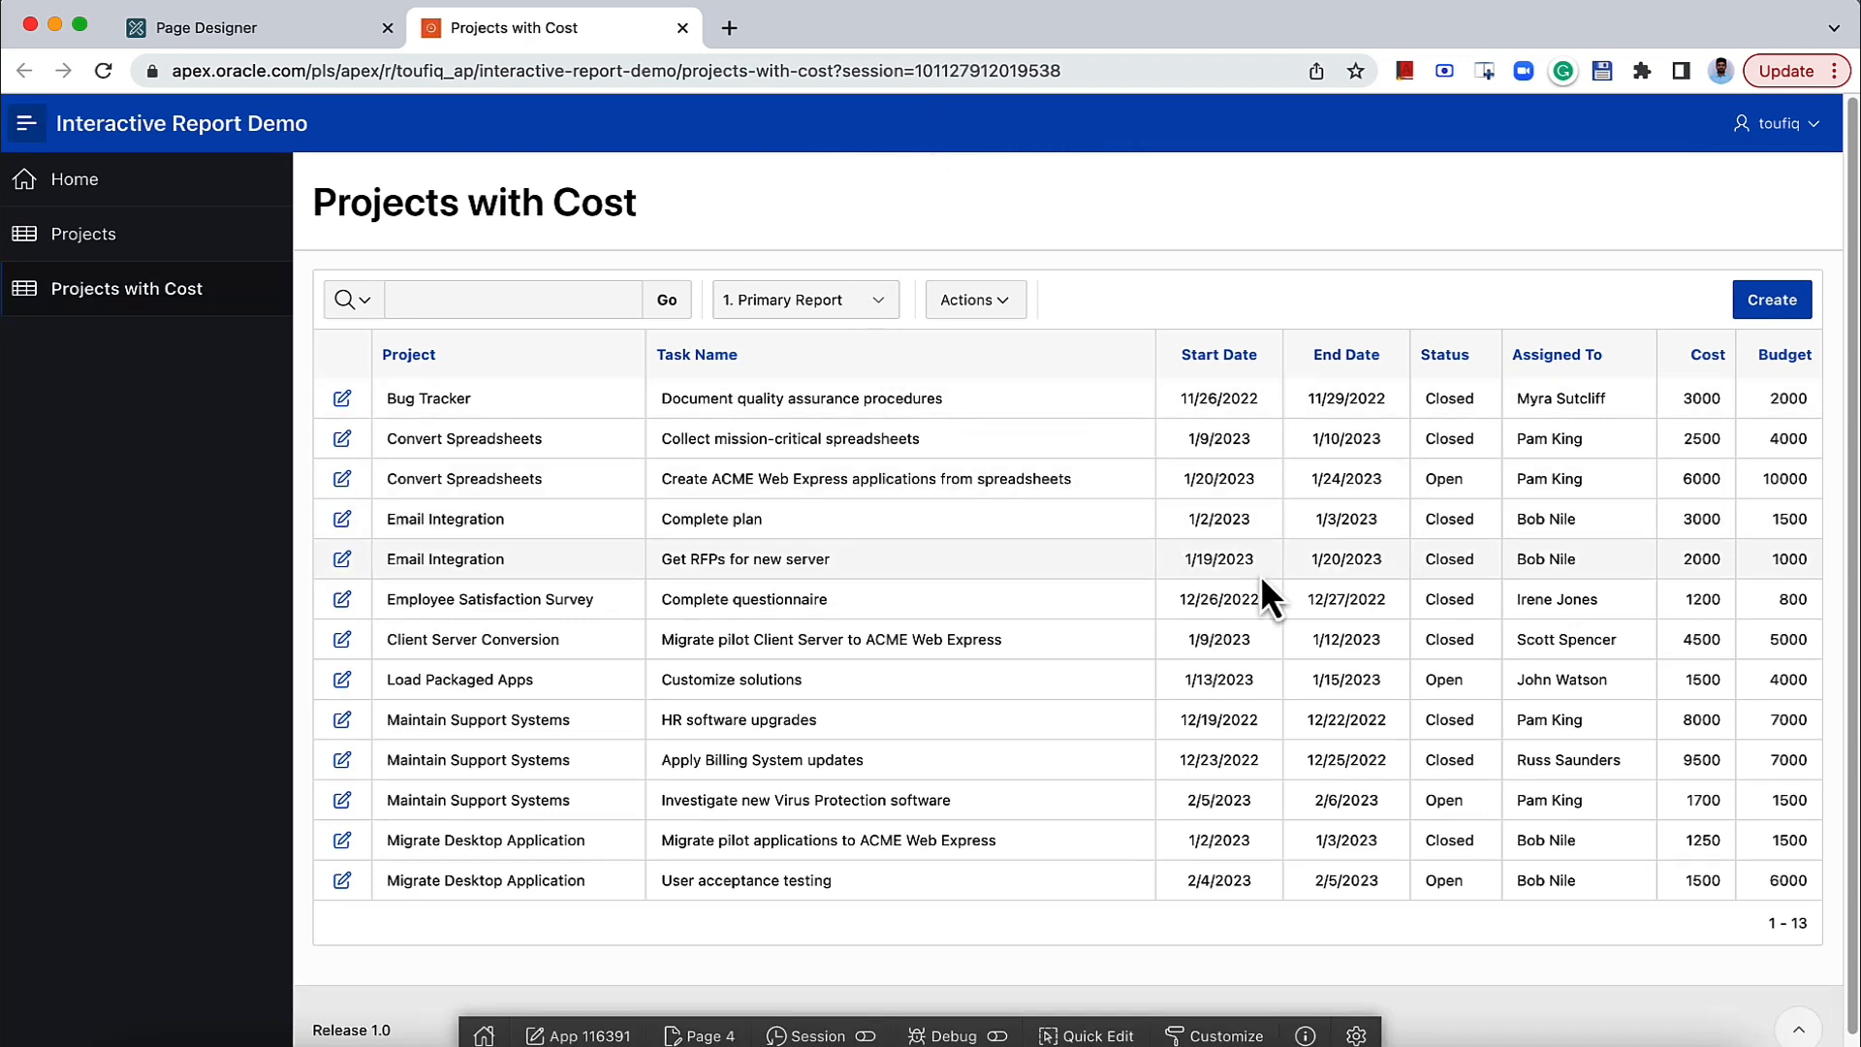
left_click_drag(1683, 397, 1725, 399)
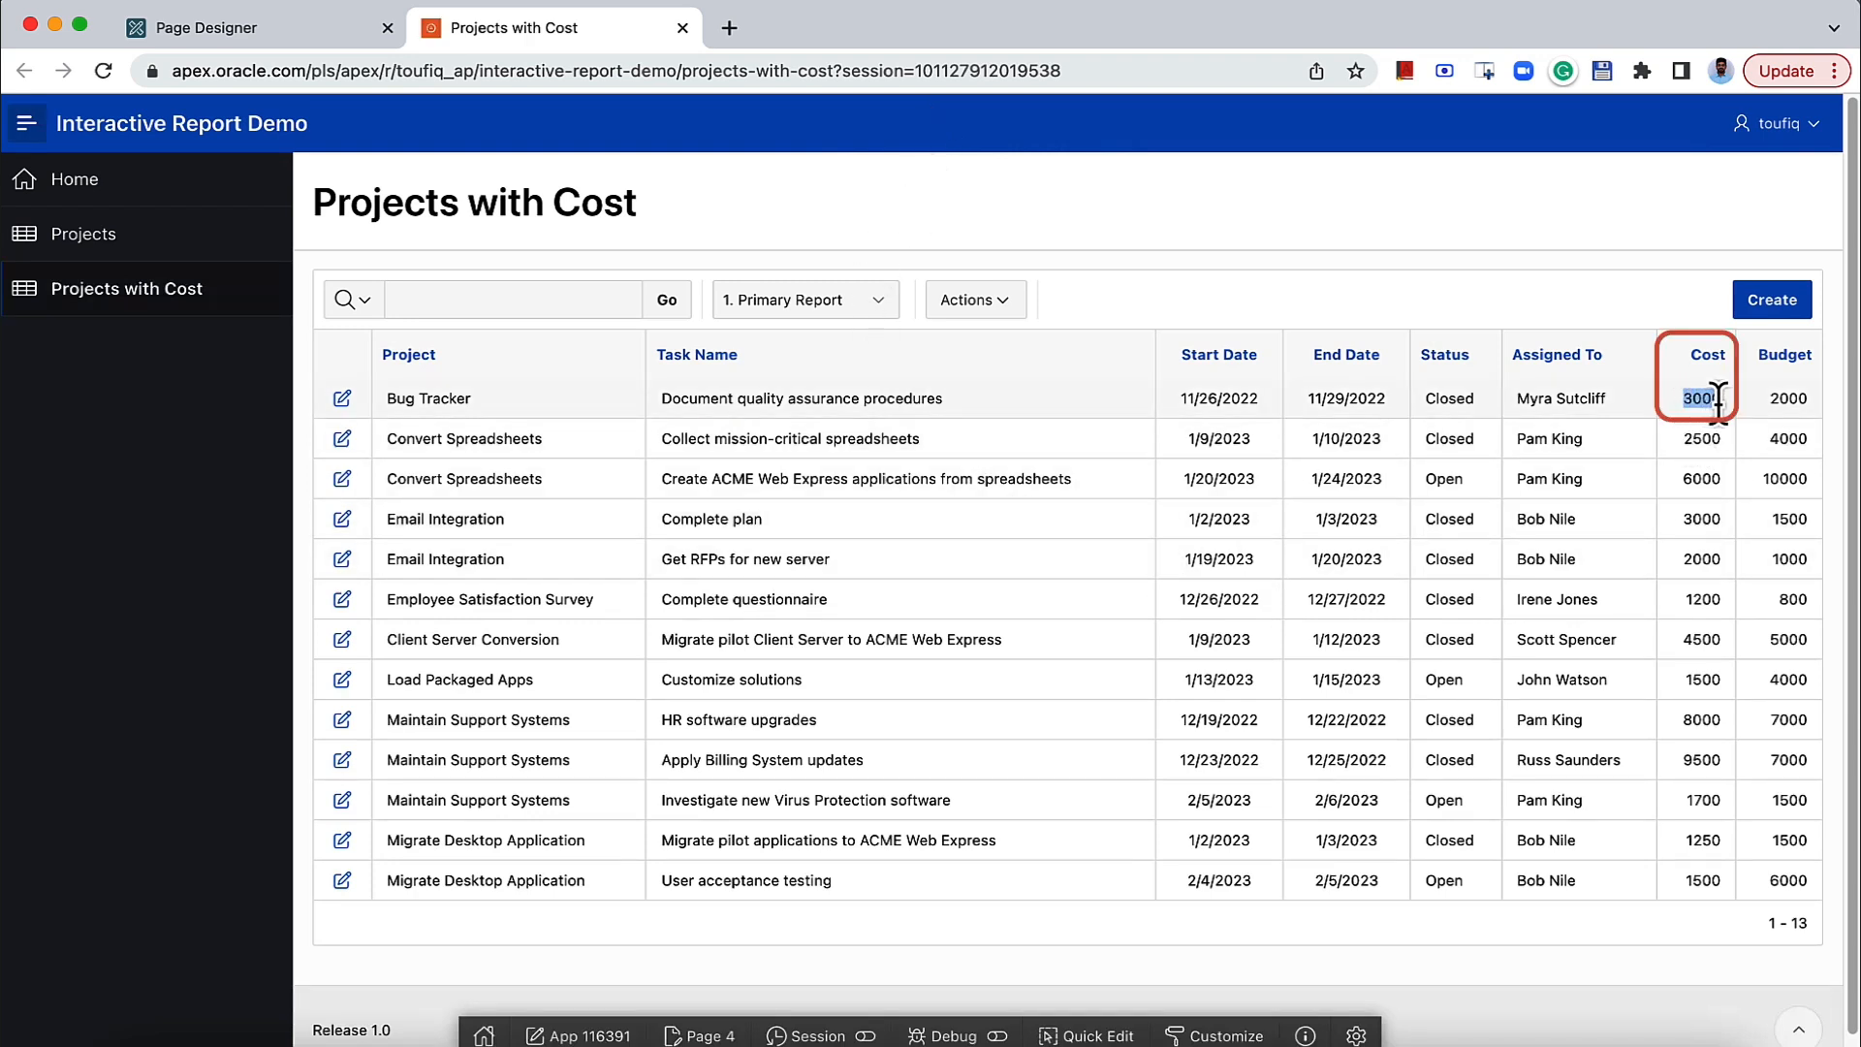
Check the Link Column choices in the Projects with Cost region's attributes, keeping Link to Custom Target.
left_click(254, 13)
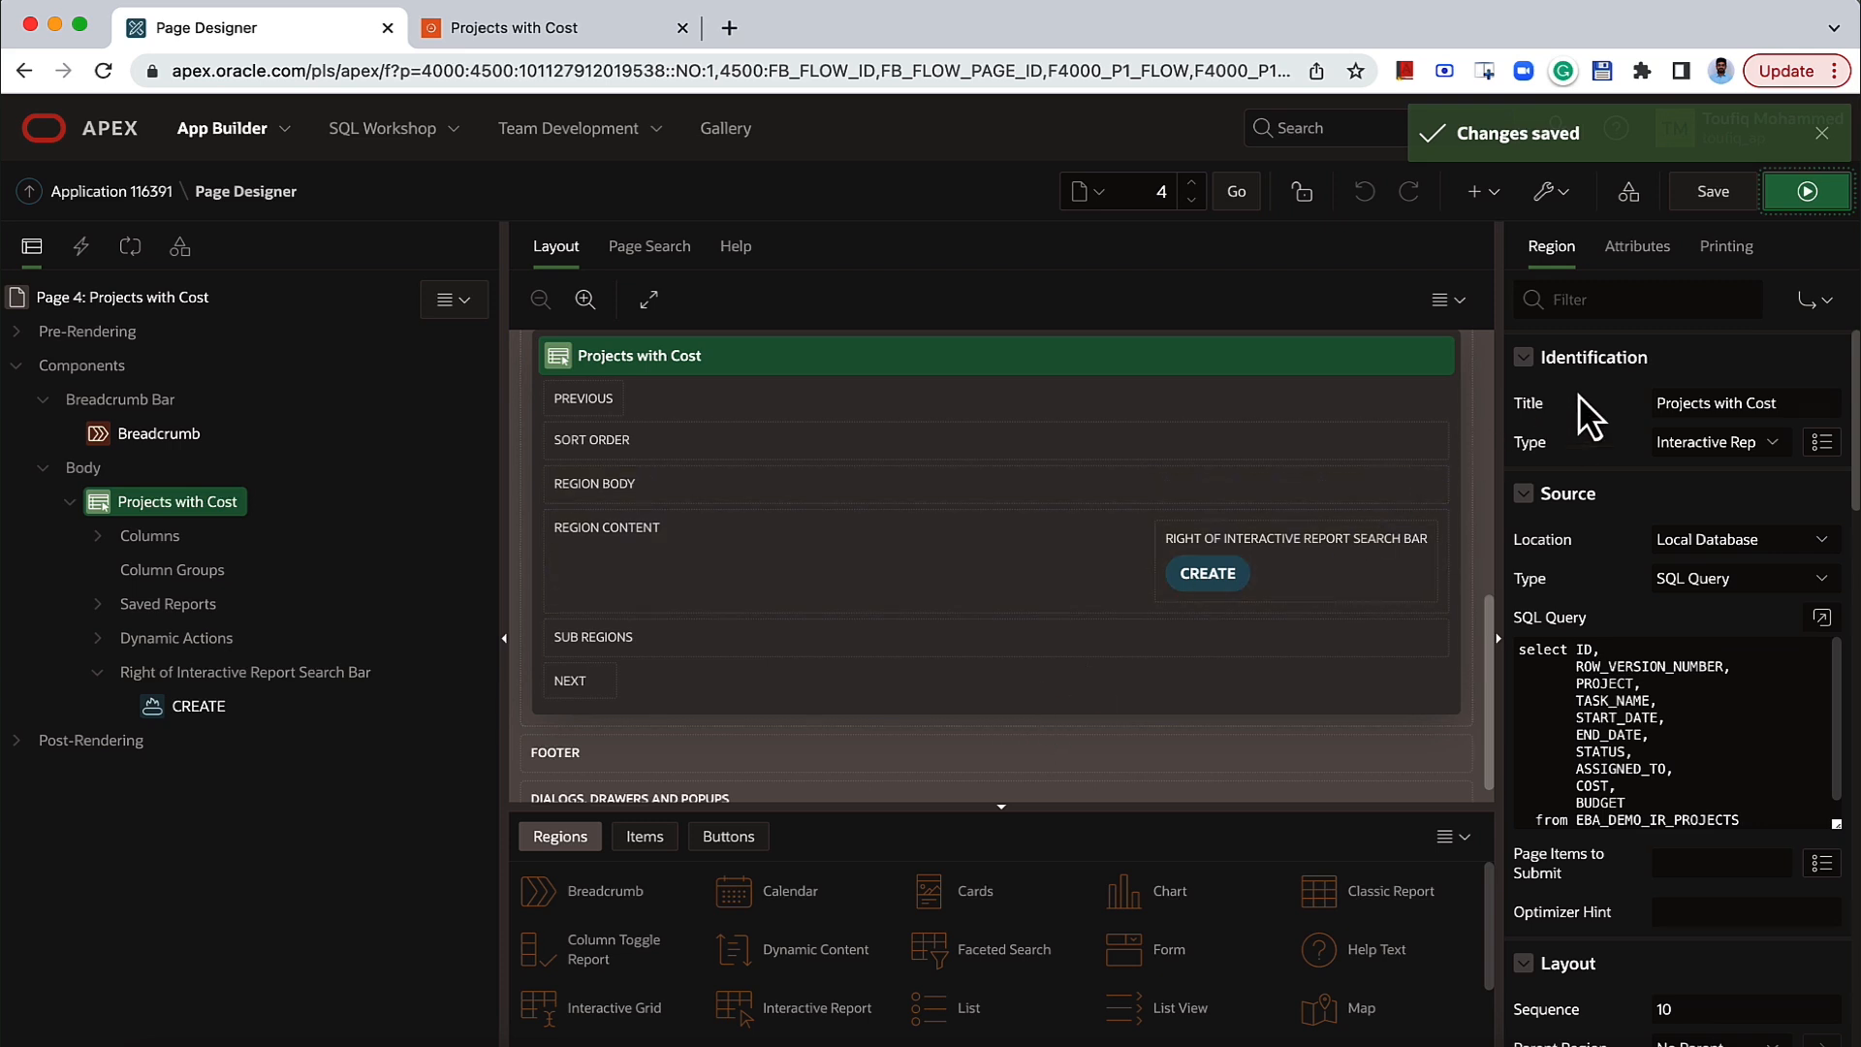
left_click(1660, 269)
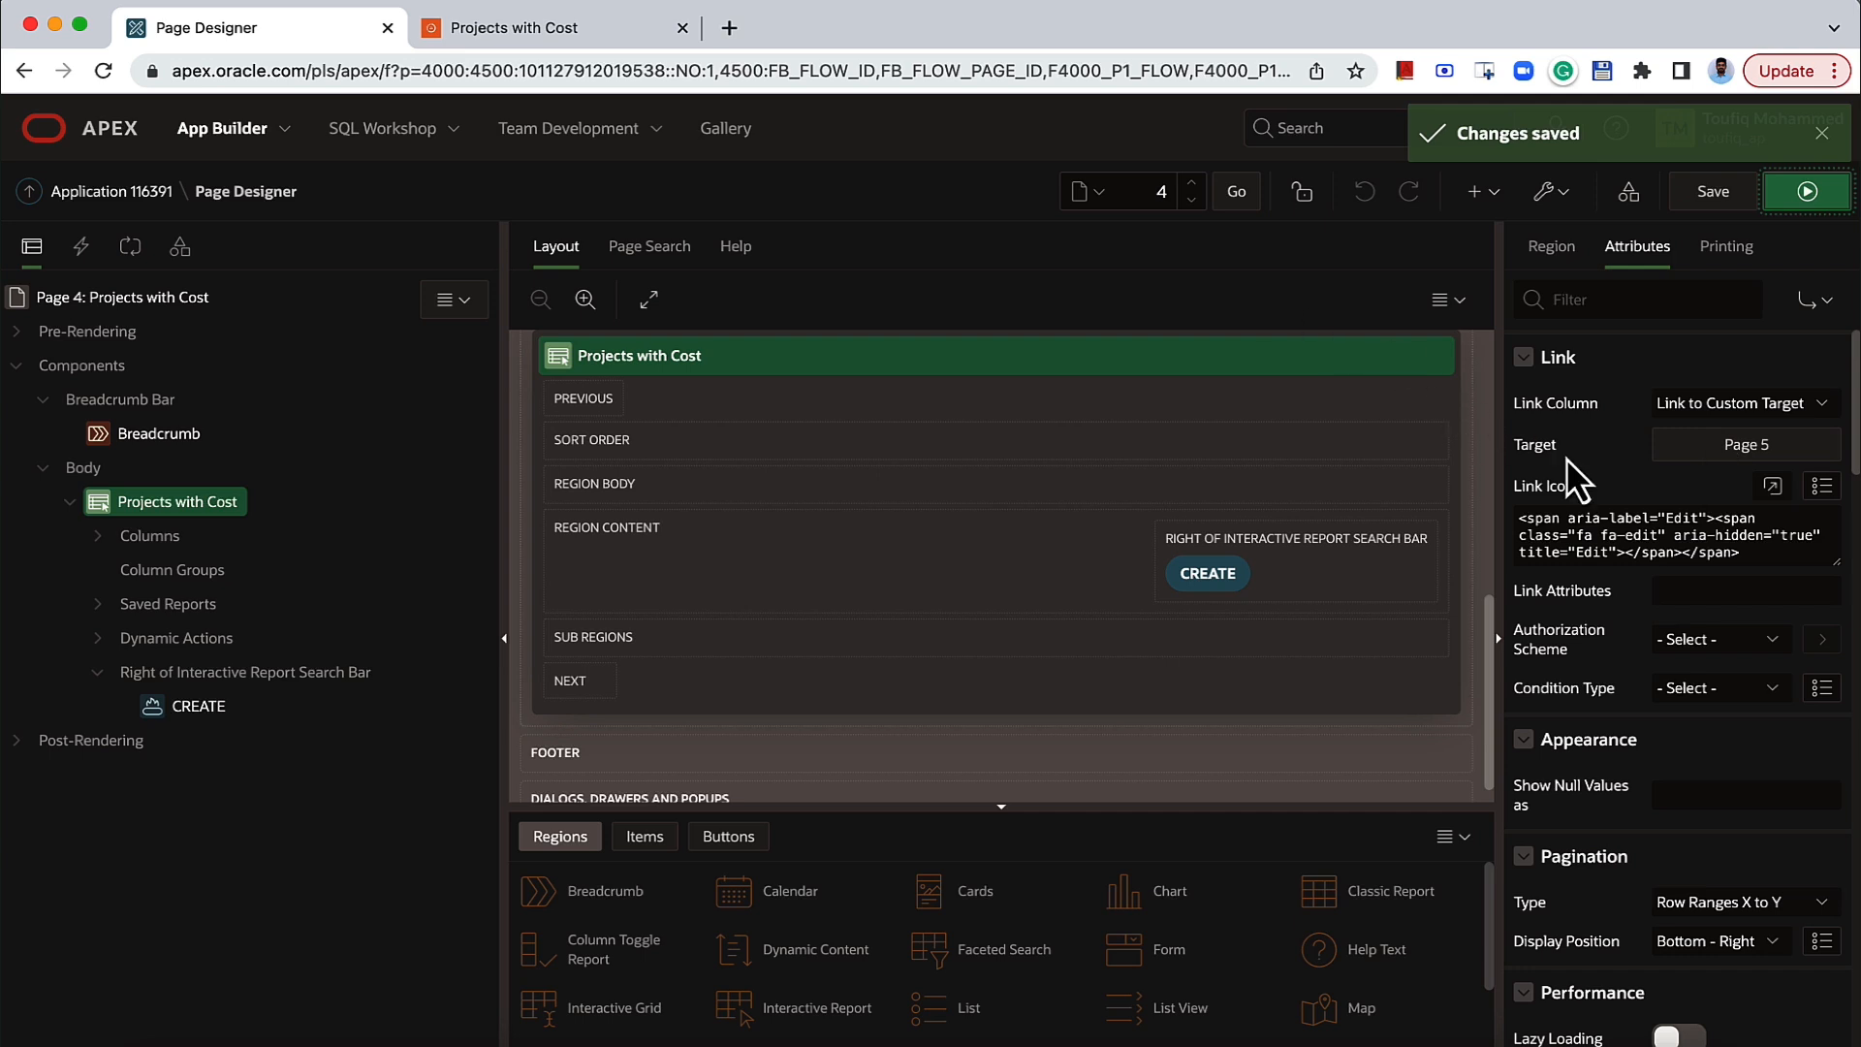
left_click(1704, 410)
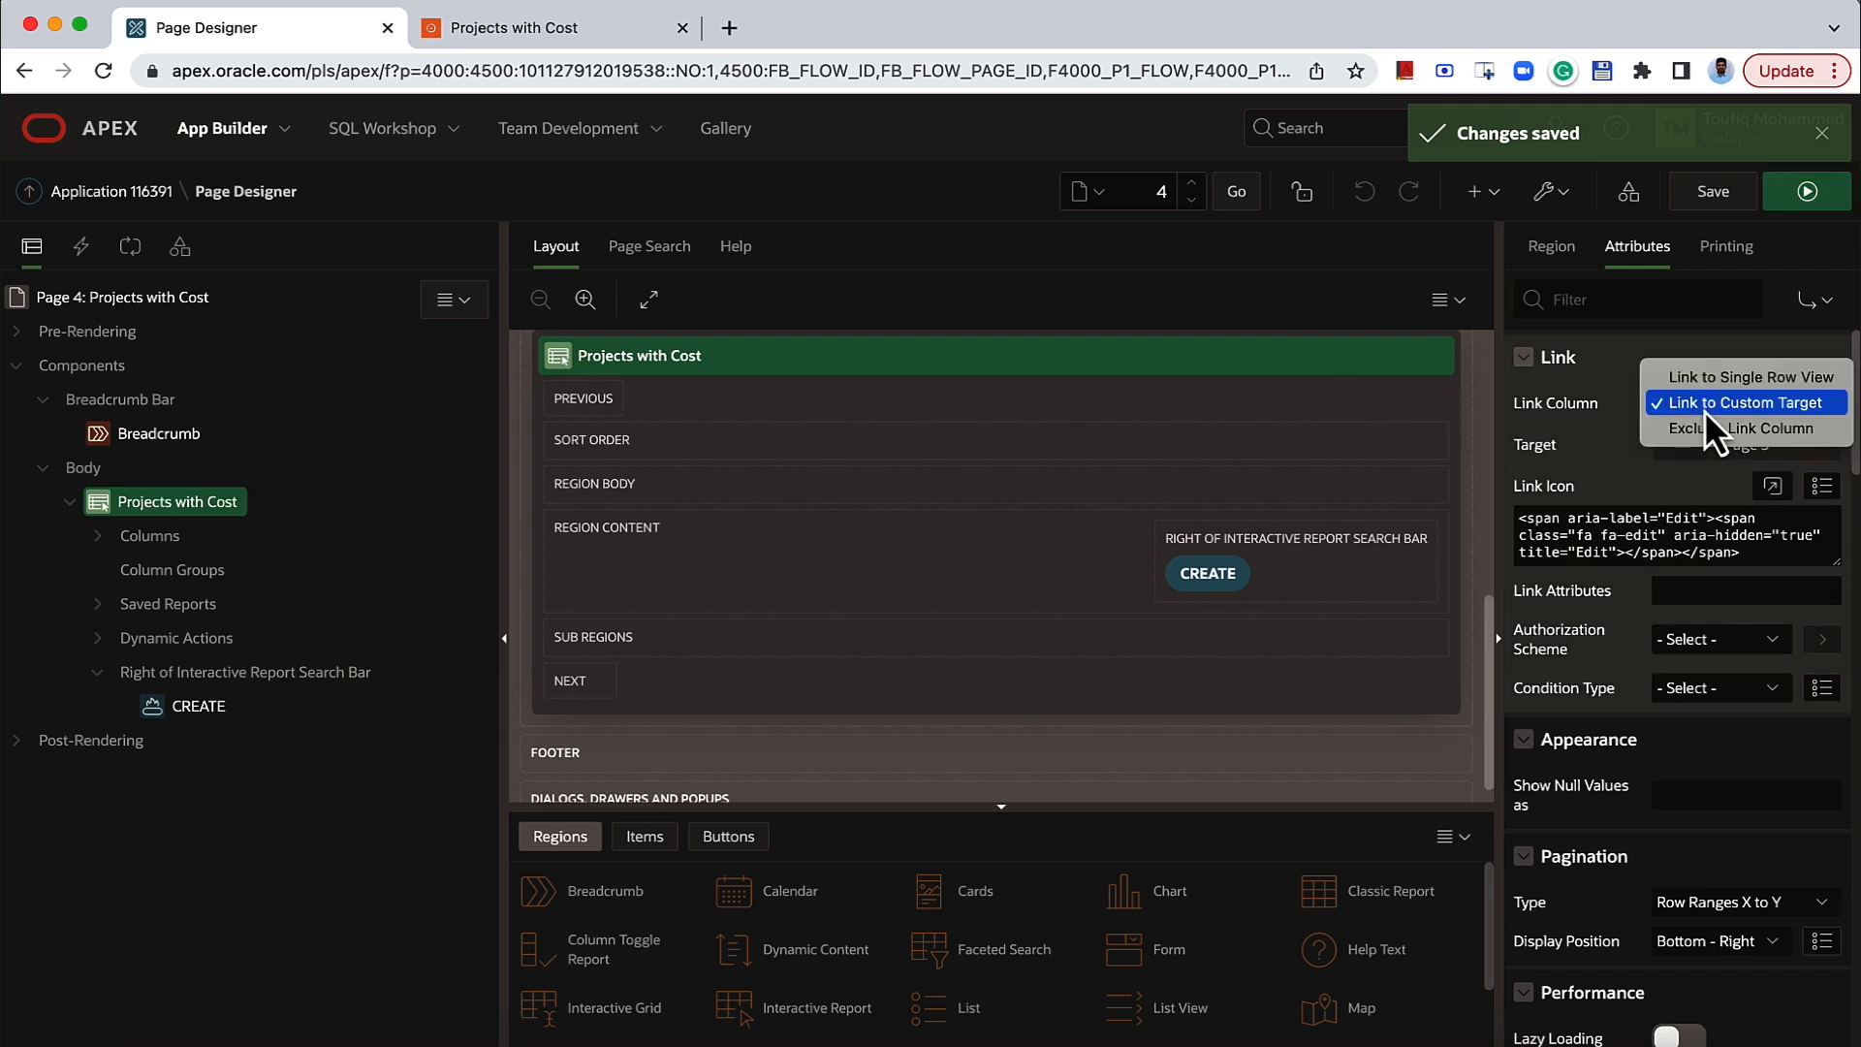
left_click(1819, 412)
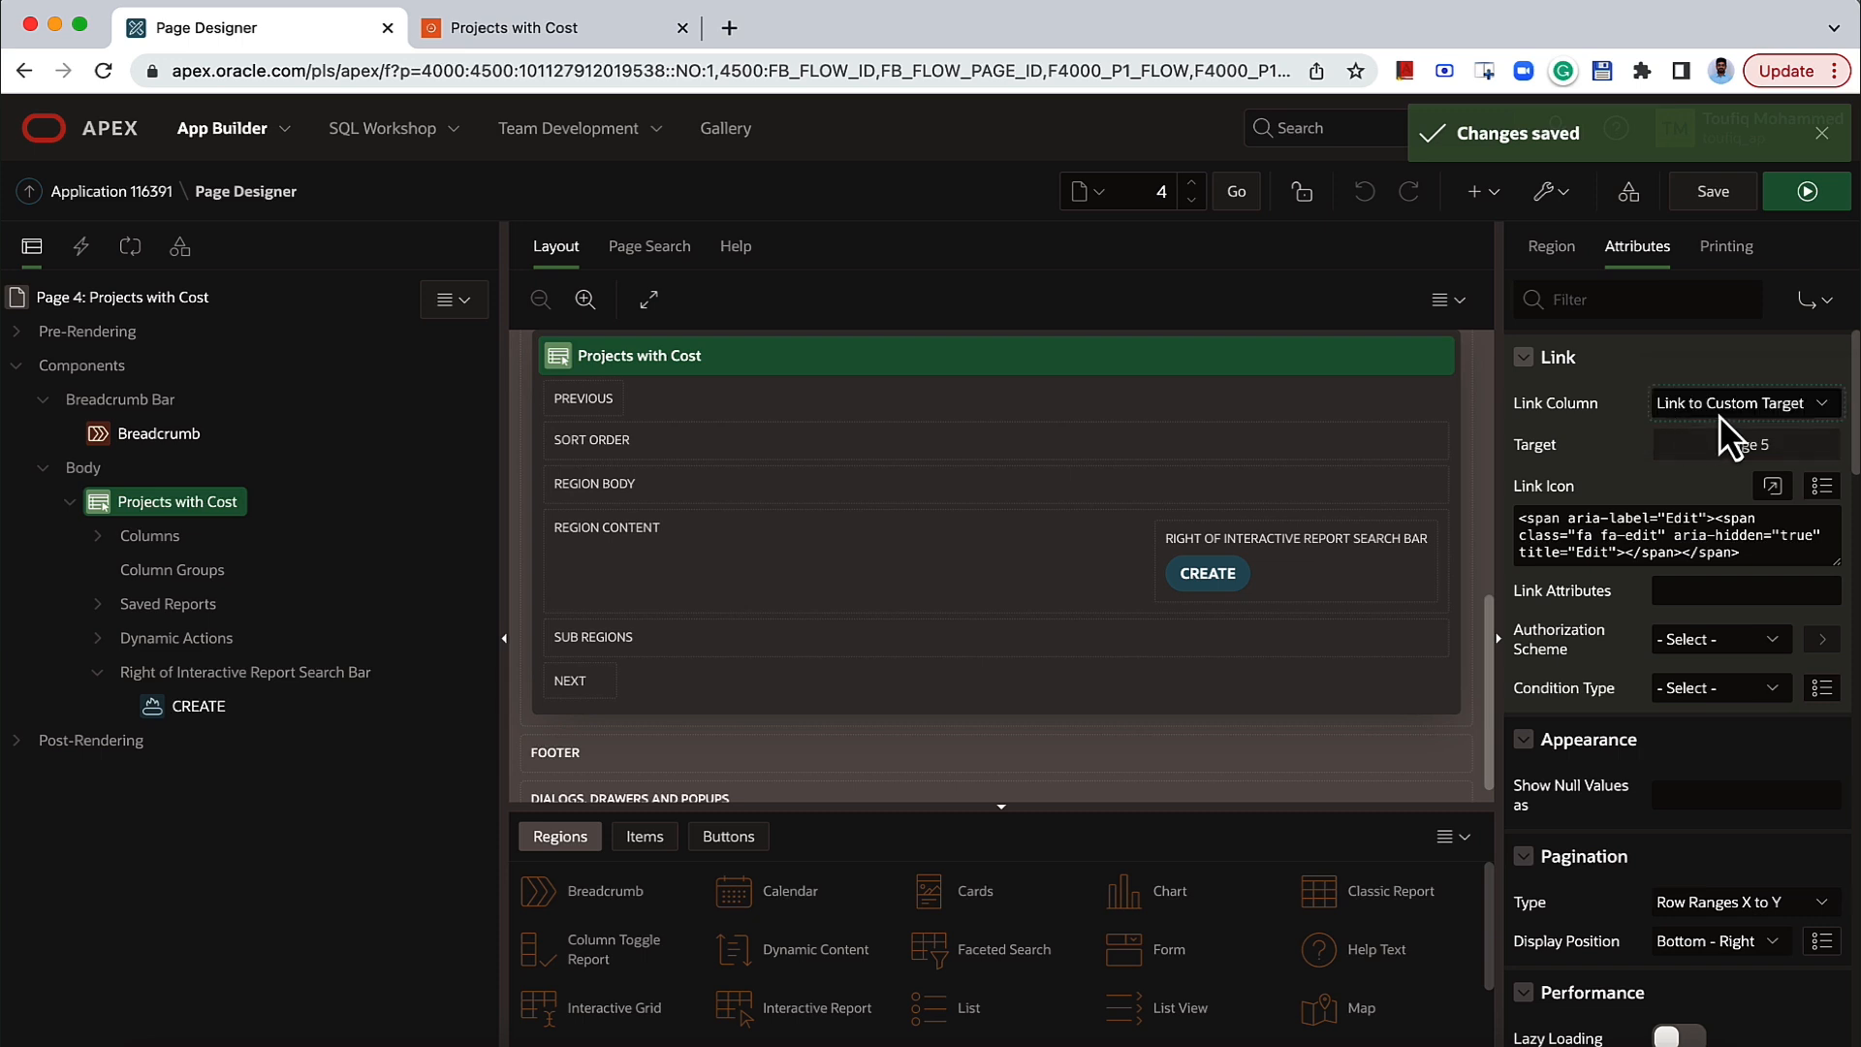
Examine the target page and item mapping of the Projects with Cost link, then accept the settings.
left_click(1724, 444)
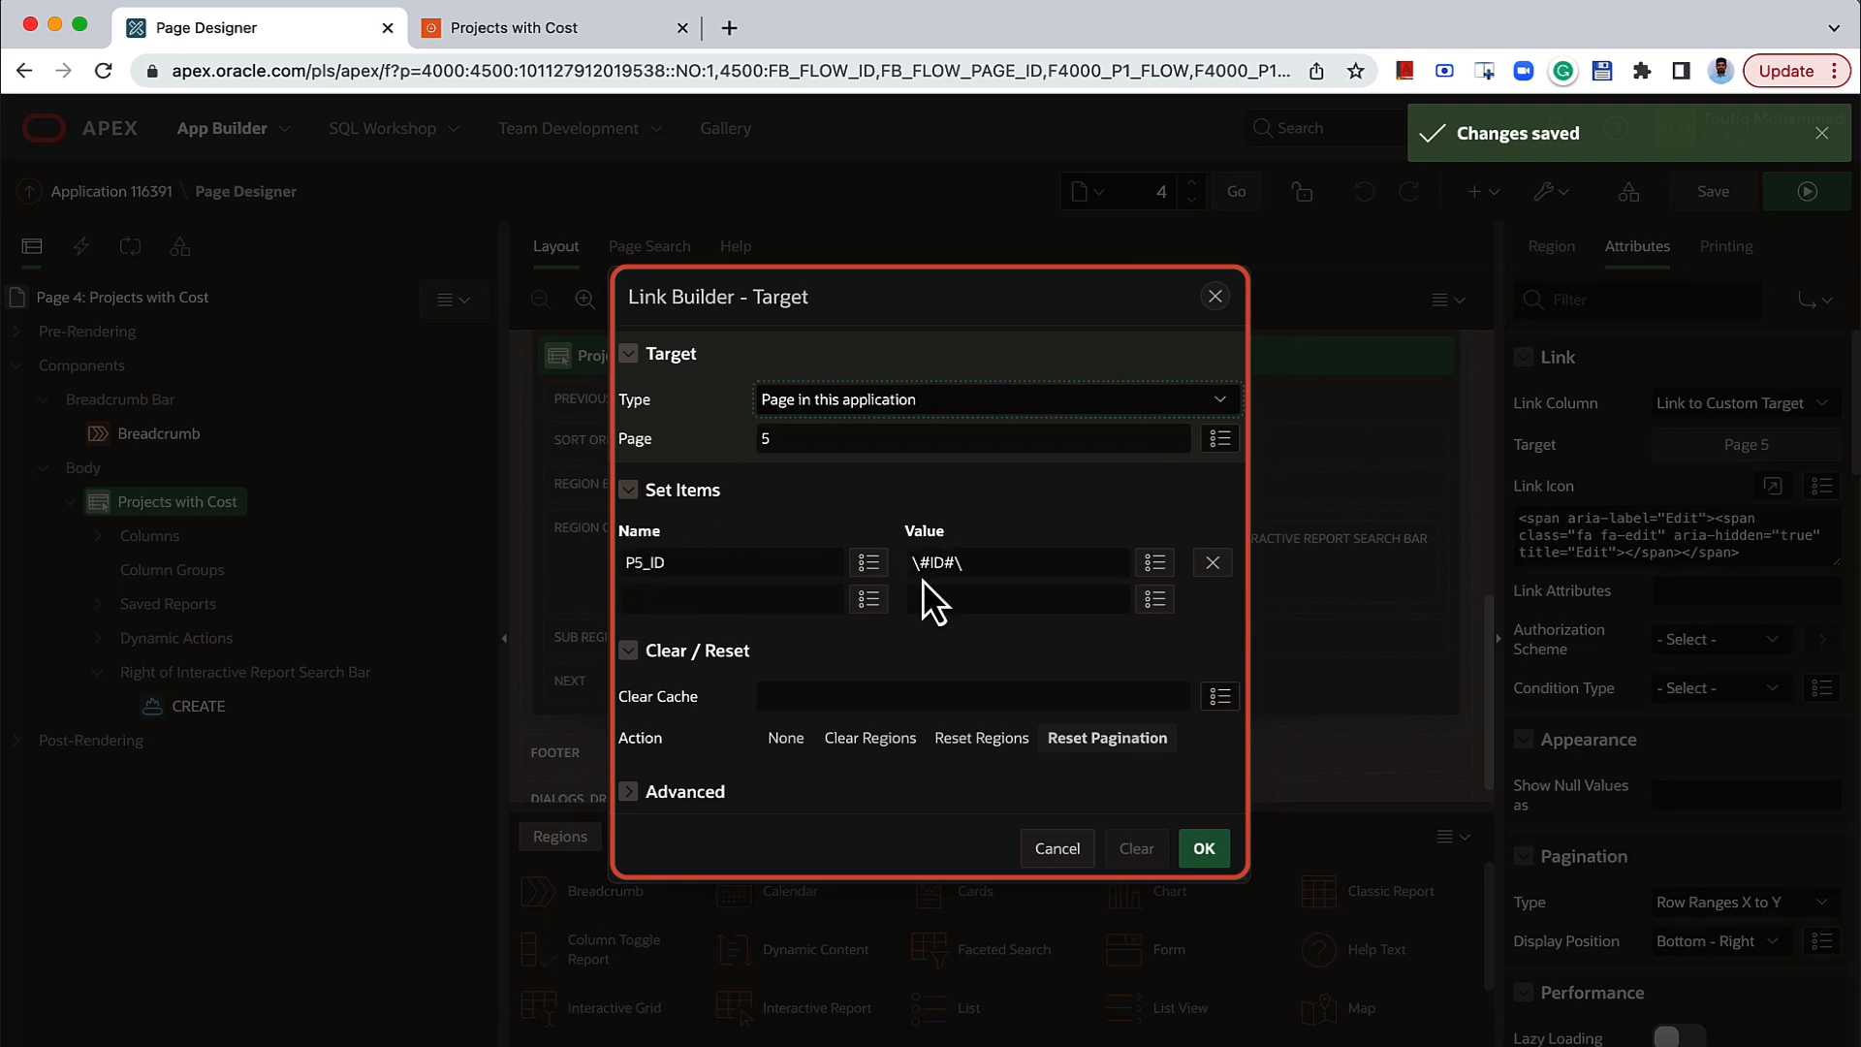
type("ID")
left_click(1198, 853)
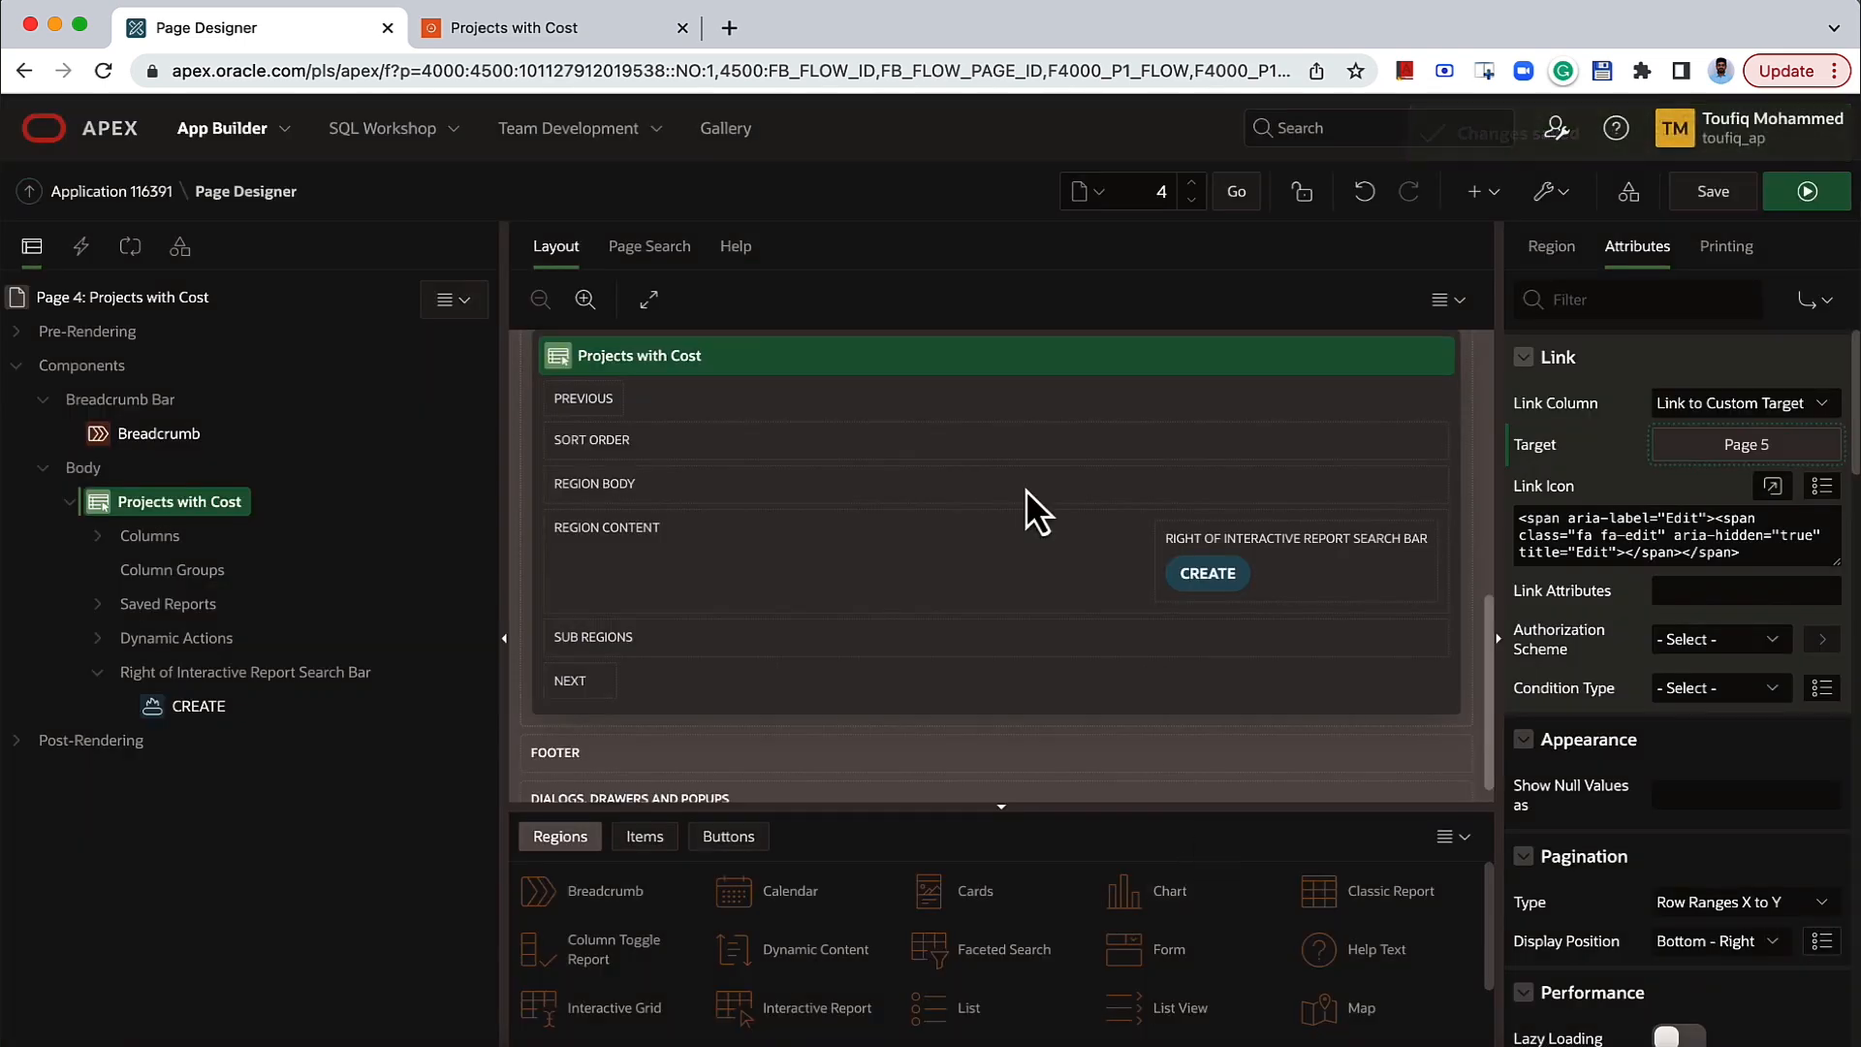
Open the Bug Tracker row for editing in the running report to check its custom link target, then return to Page Designer.
left_click(573, 29)
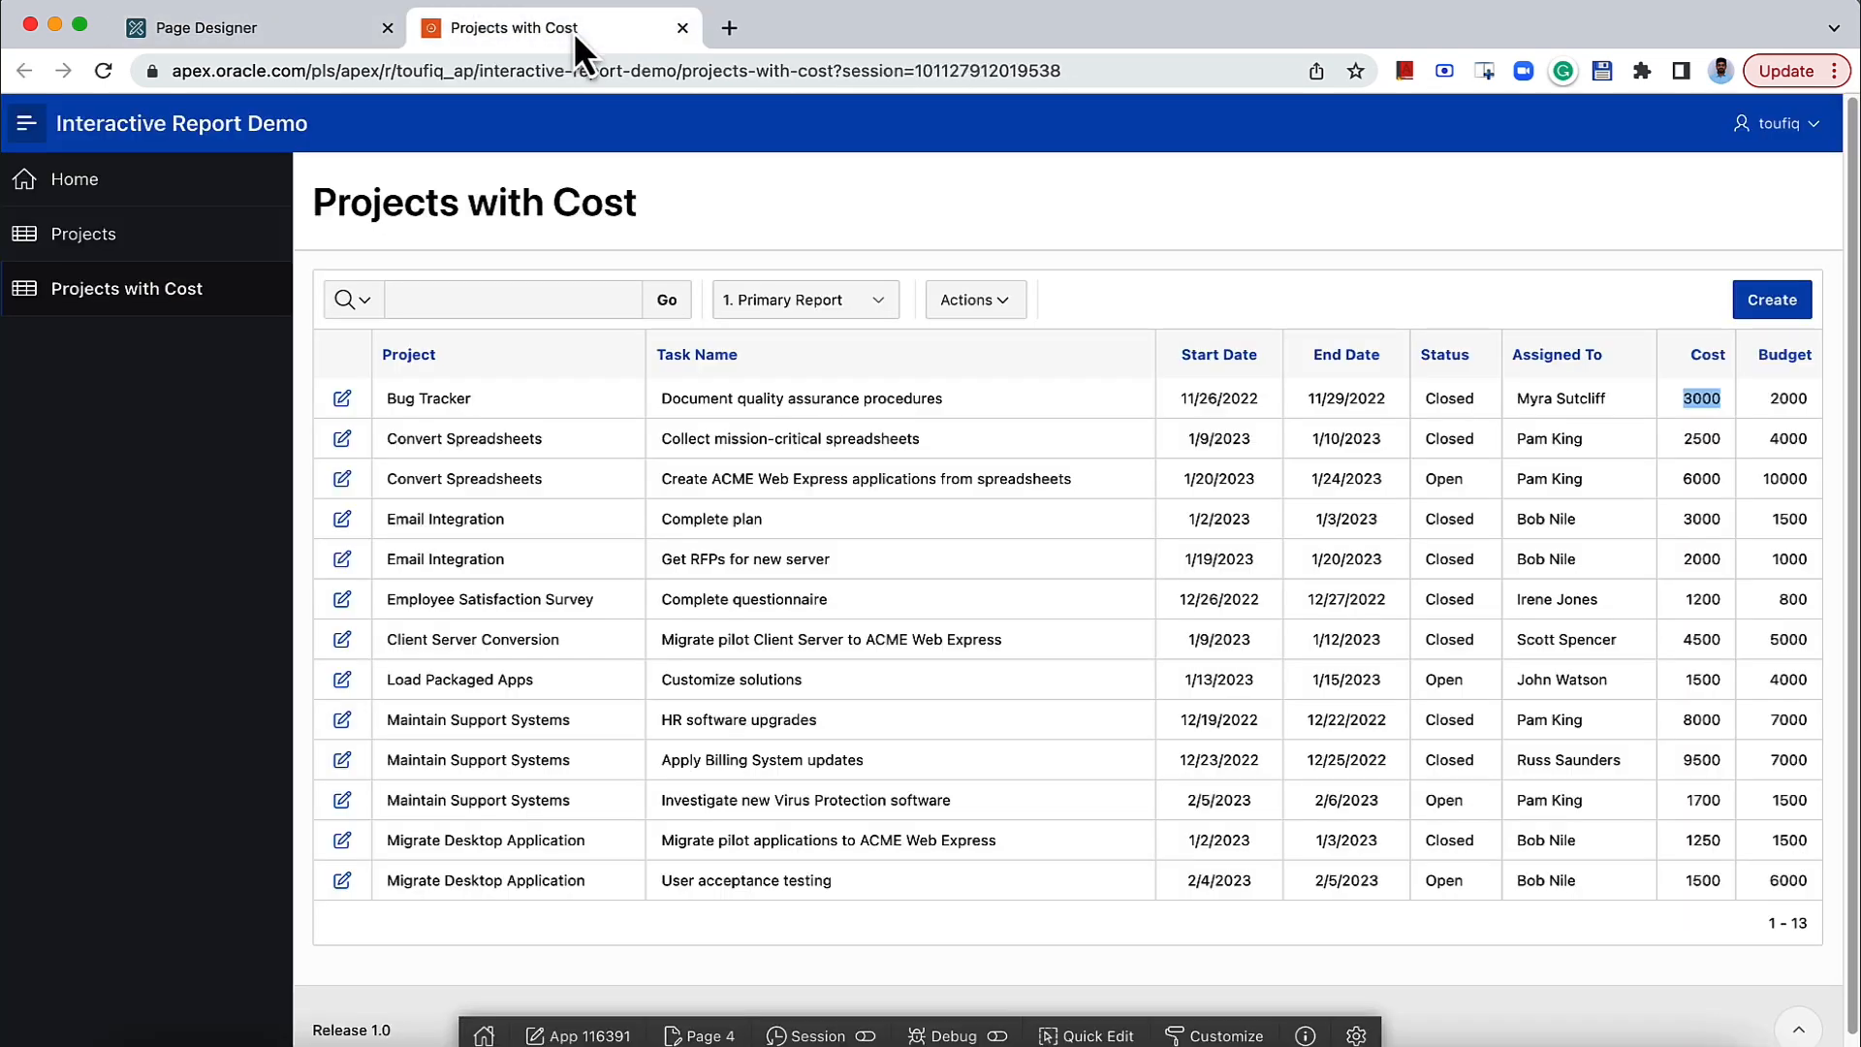
left_click(343, 399)
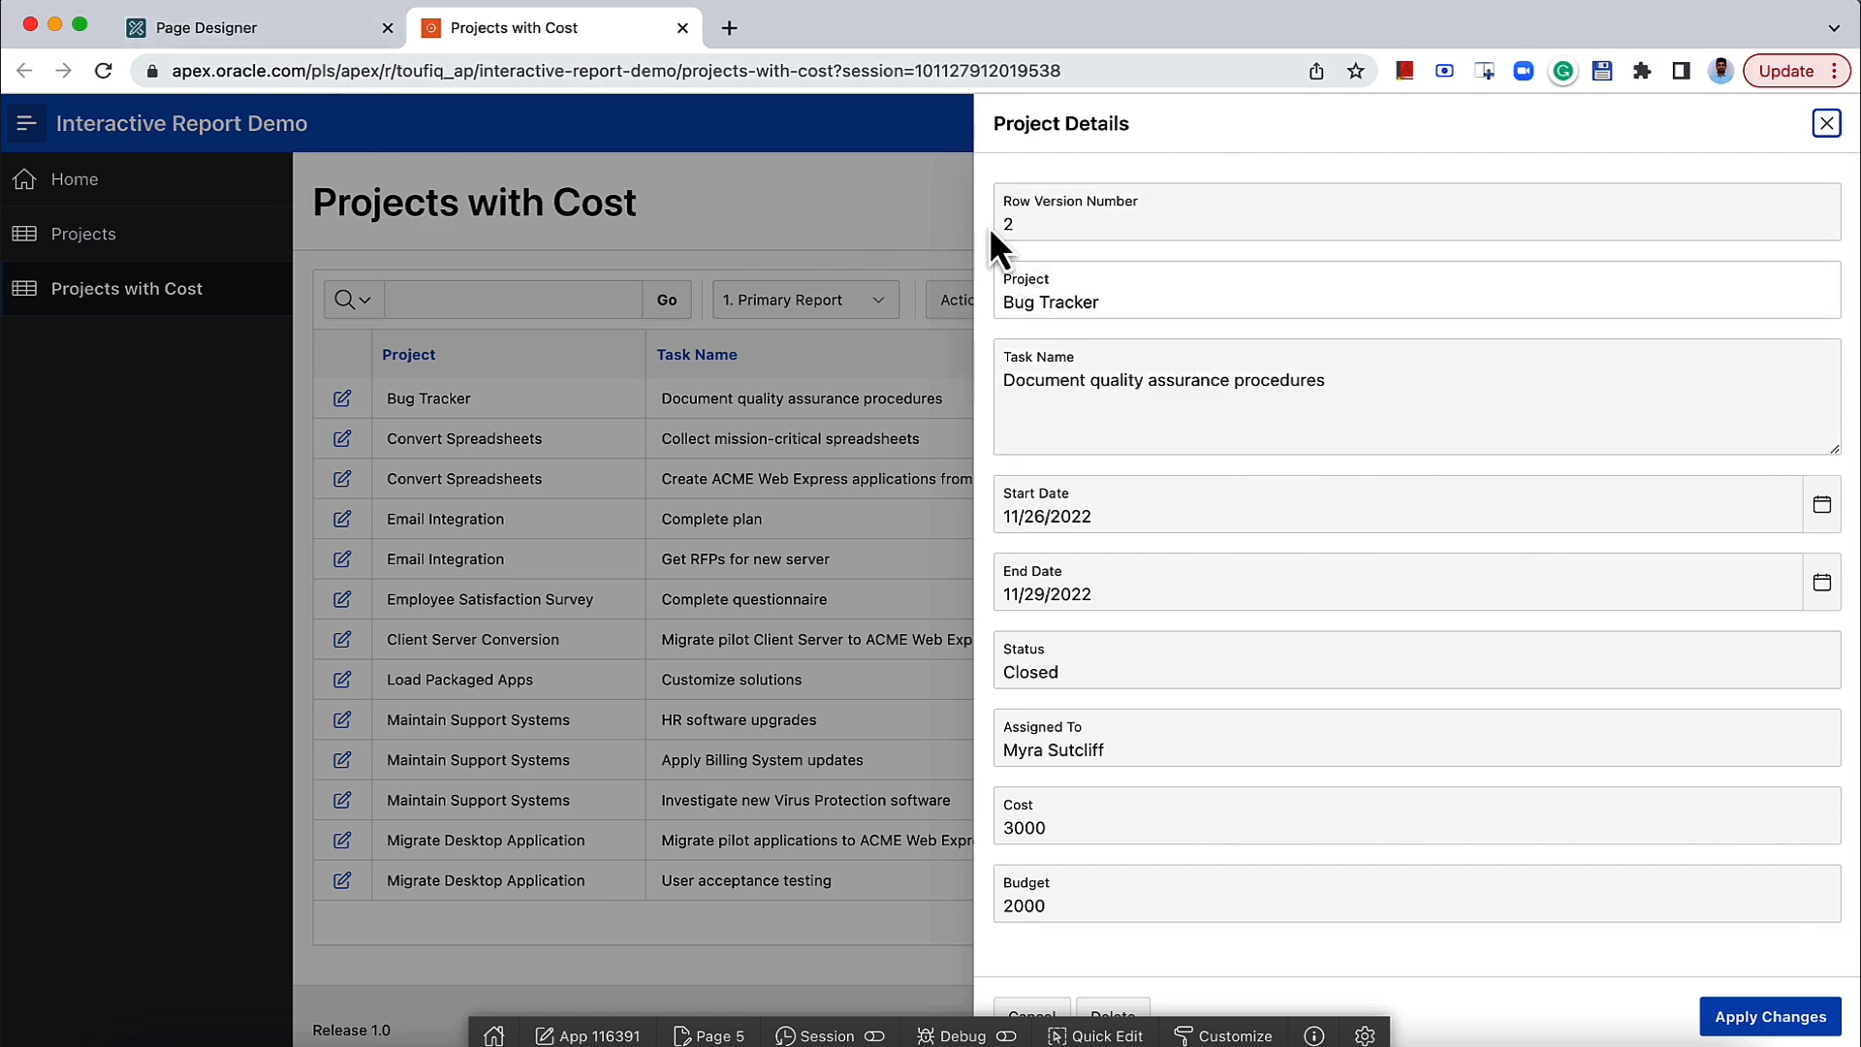
left_click(310, 33)
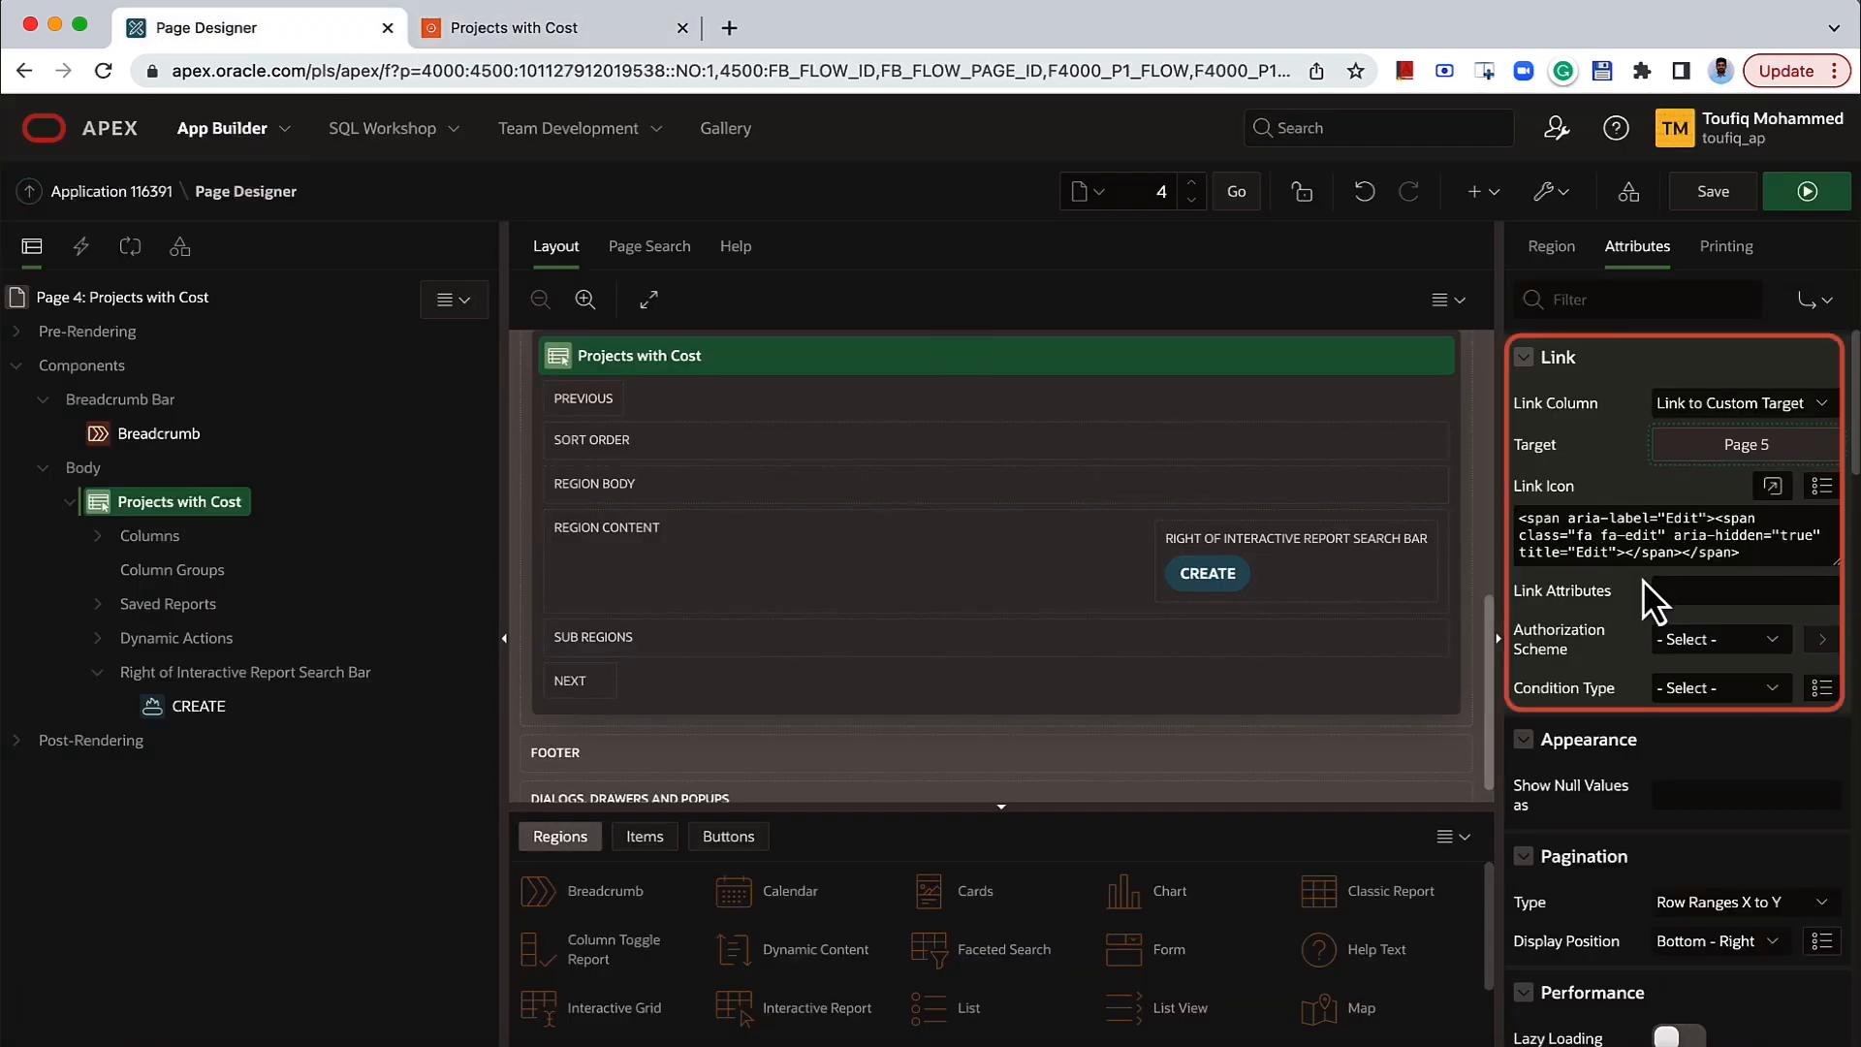
Change the region's Link Column to Link to Single Row View and save the page.
left_click(1698, 415)
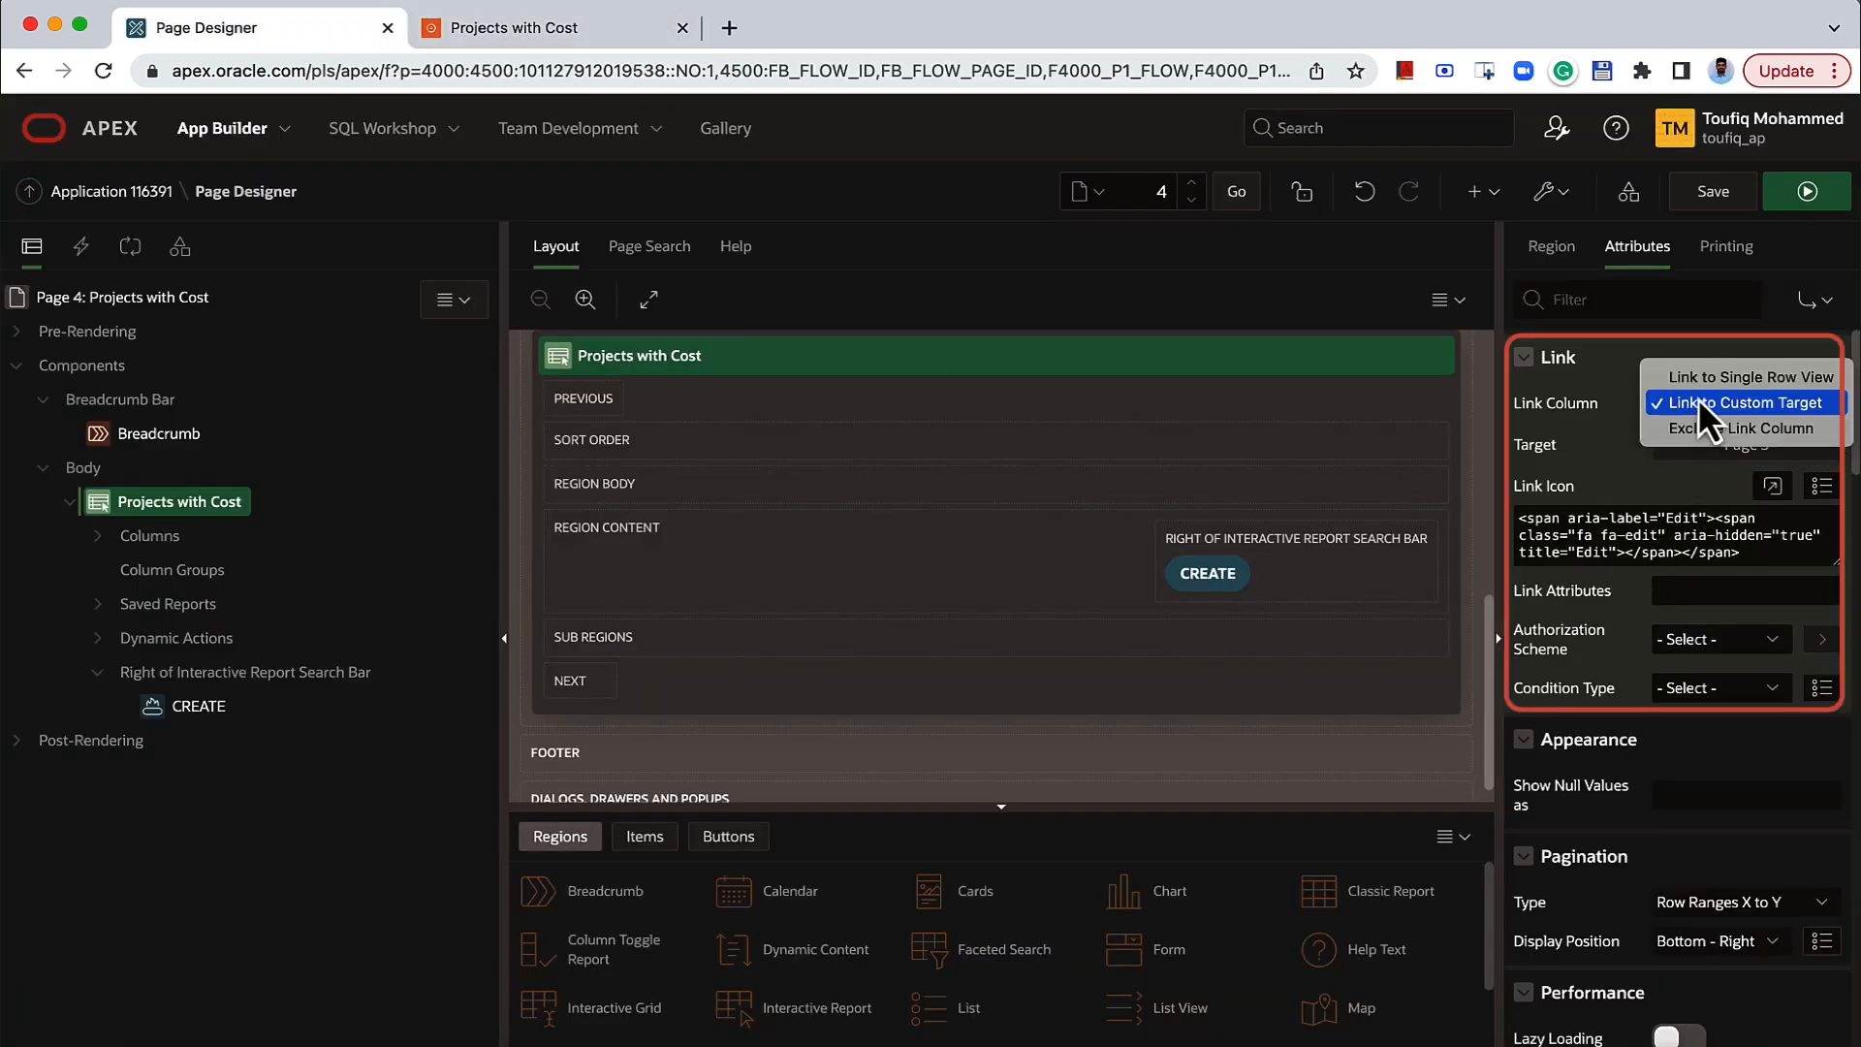
left_click(1698, 384)
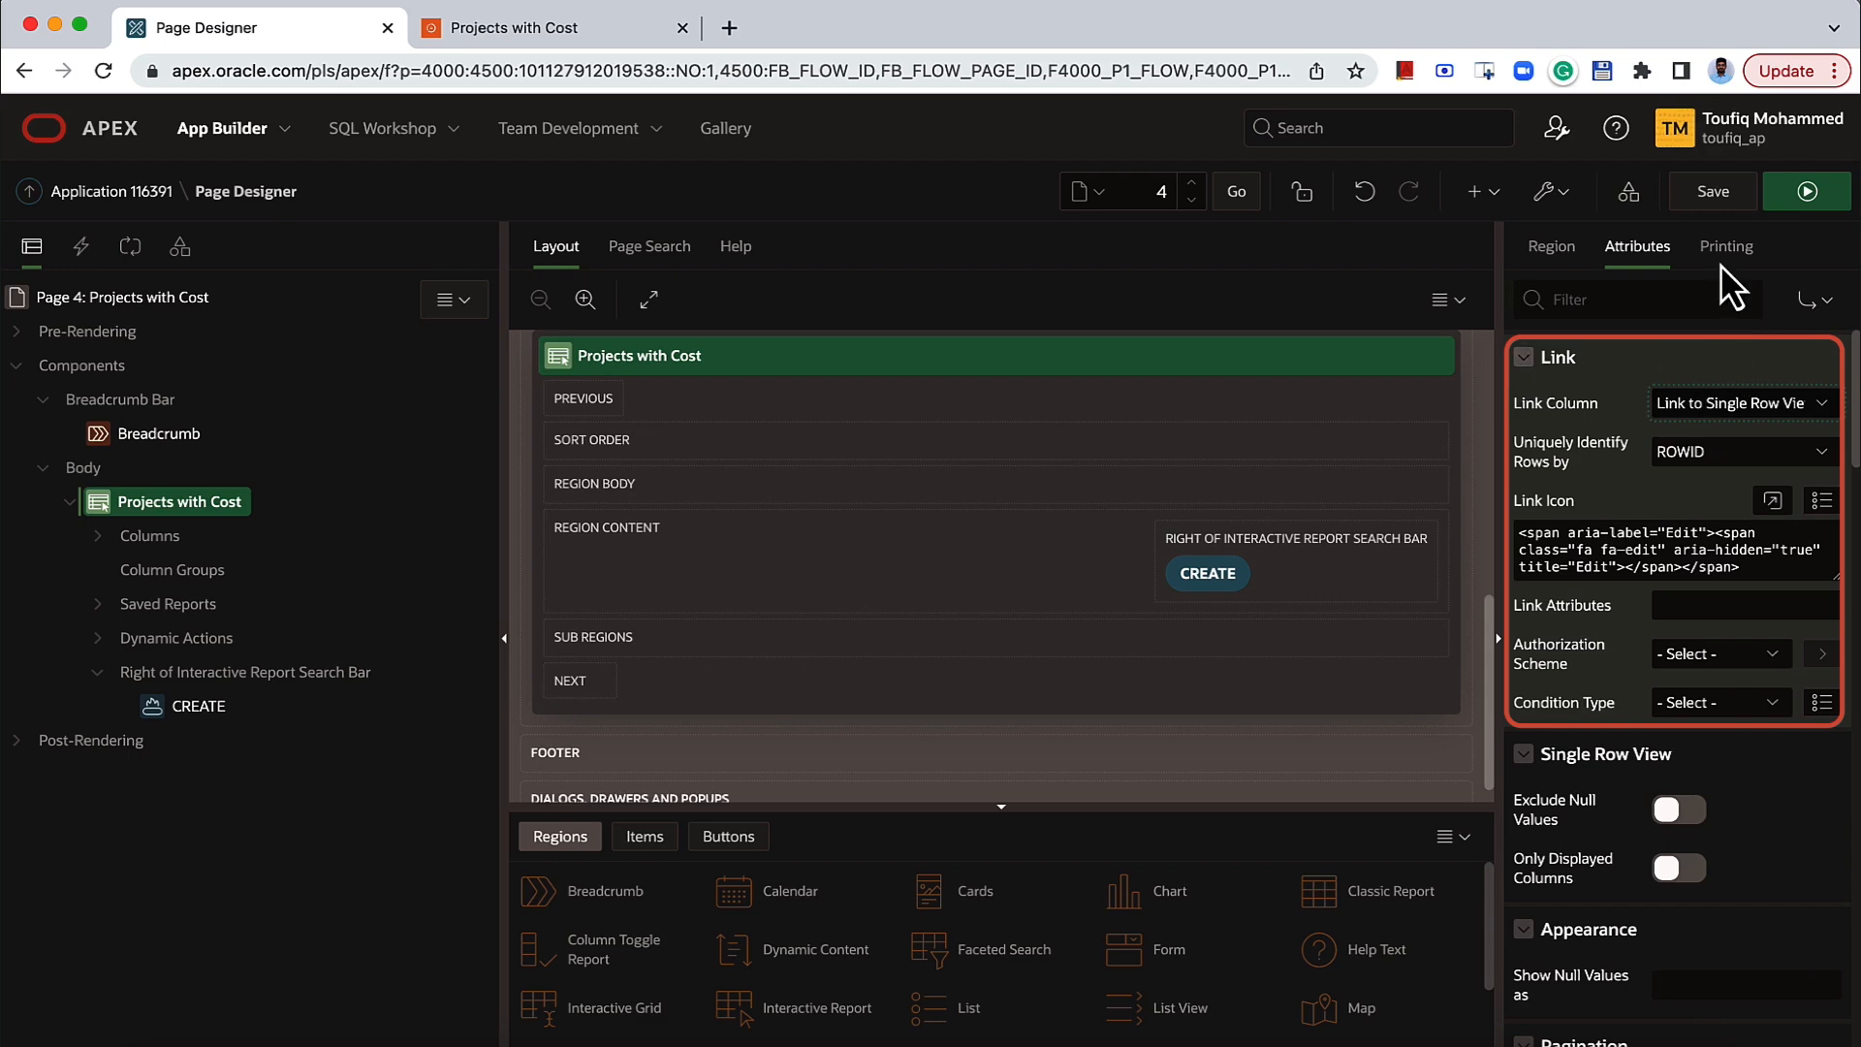
left_click(1706, 194)
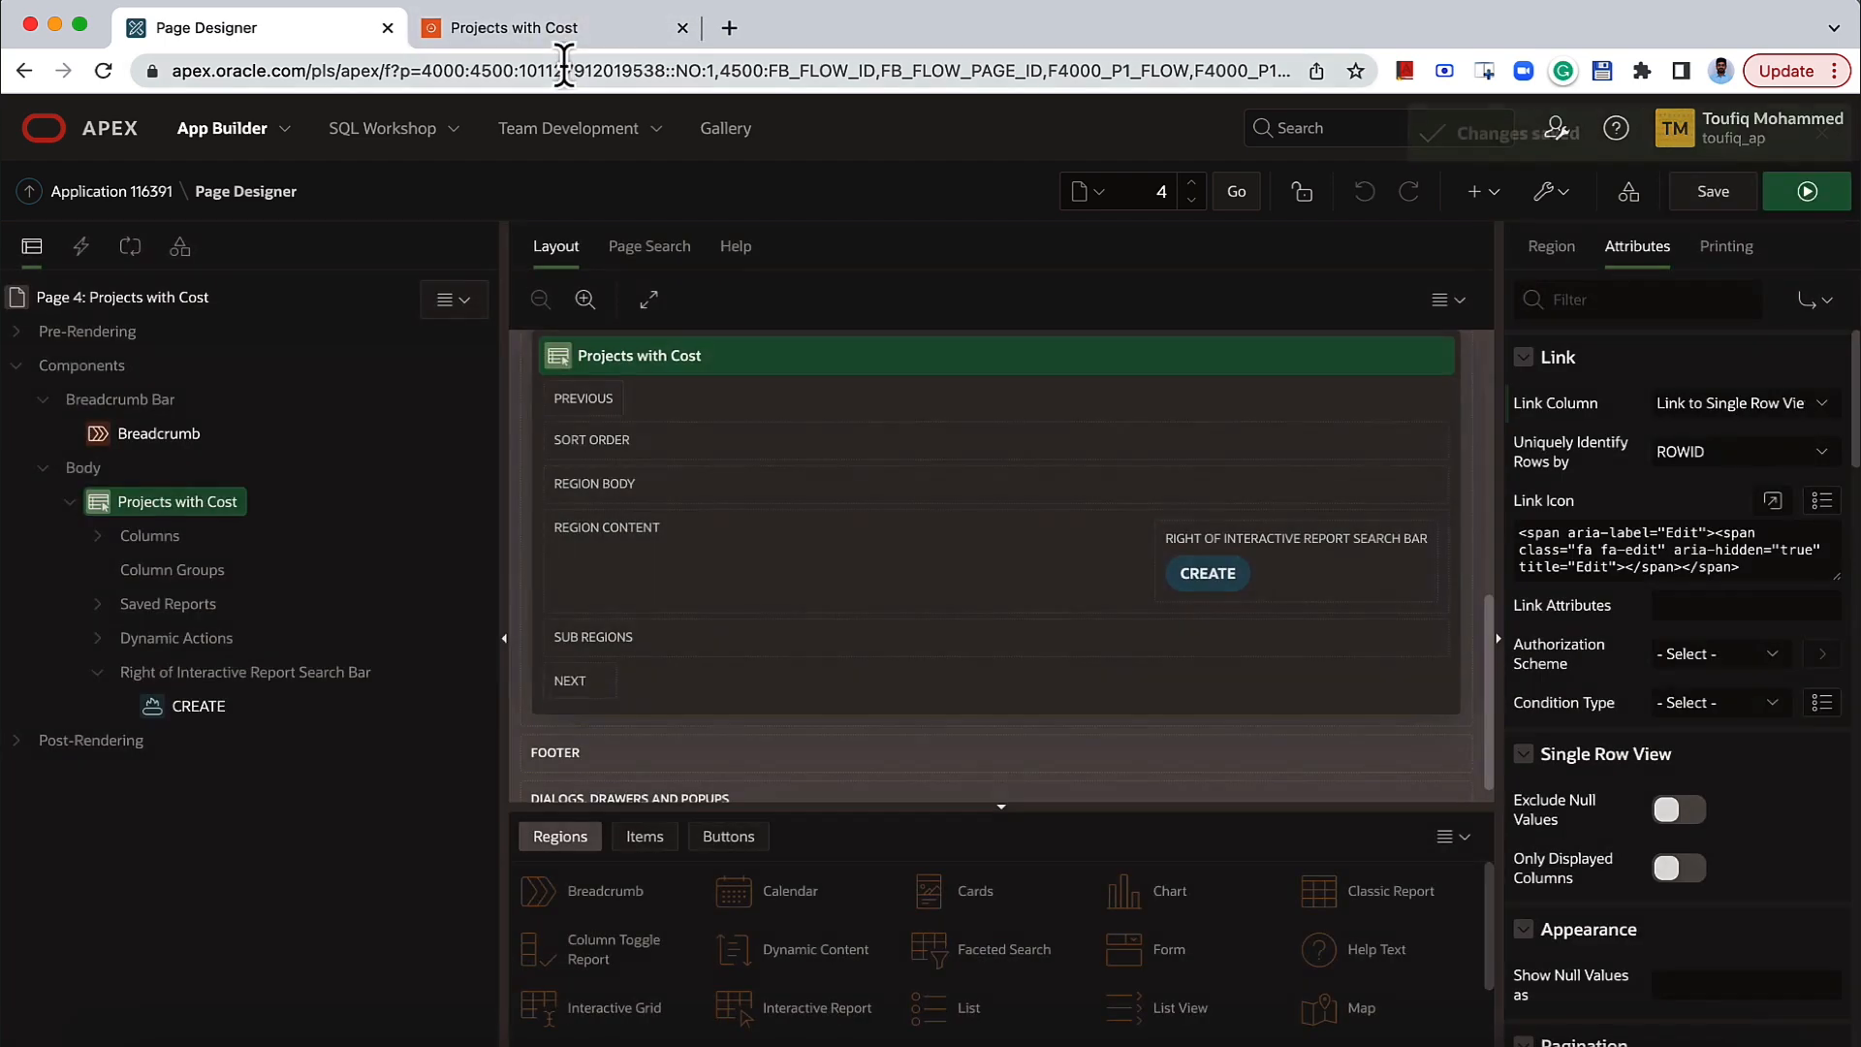
Refresh the running report and open the Bug Tracker row in single row view.
left_click(568, 44)
left_click(103, 70)
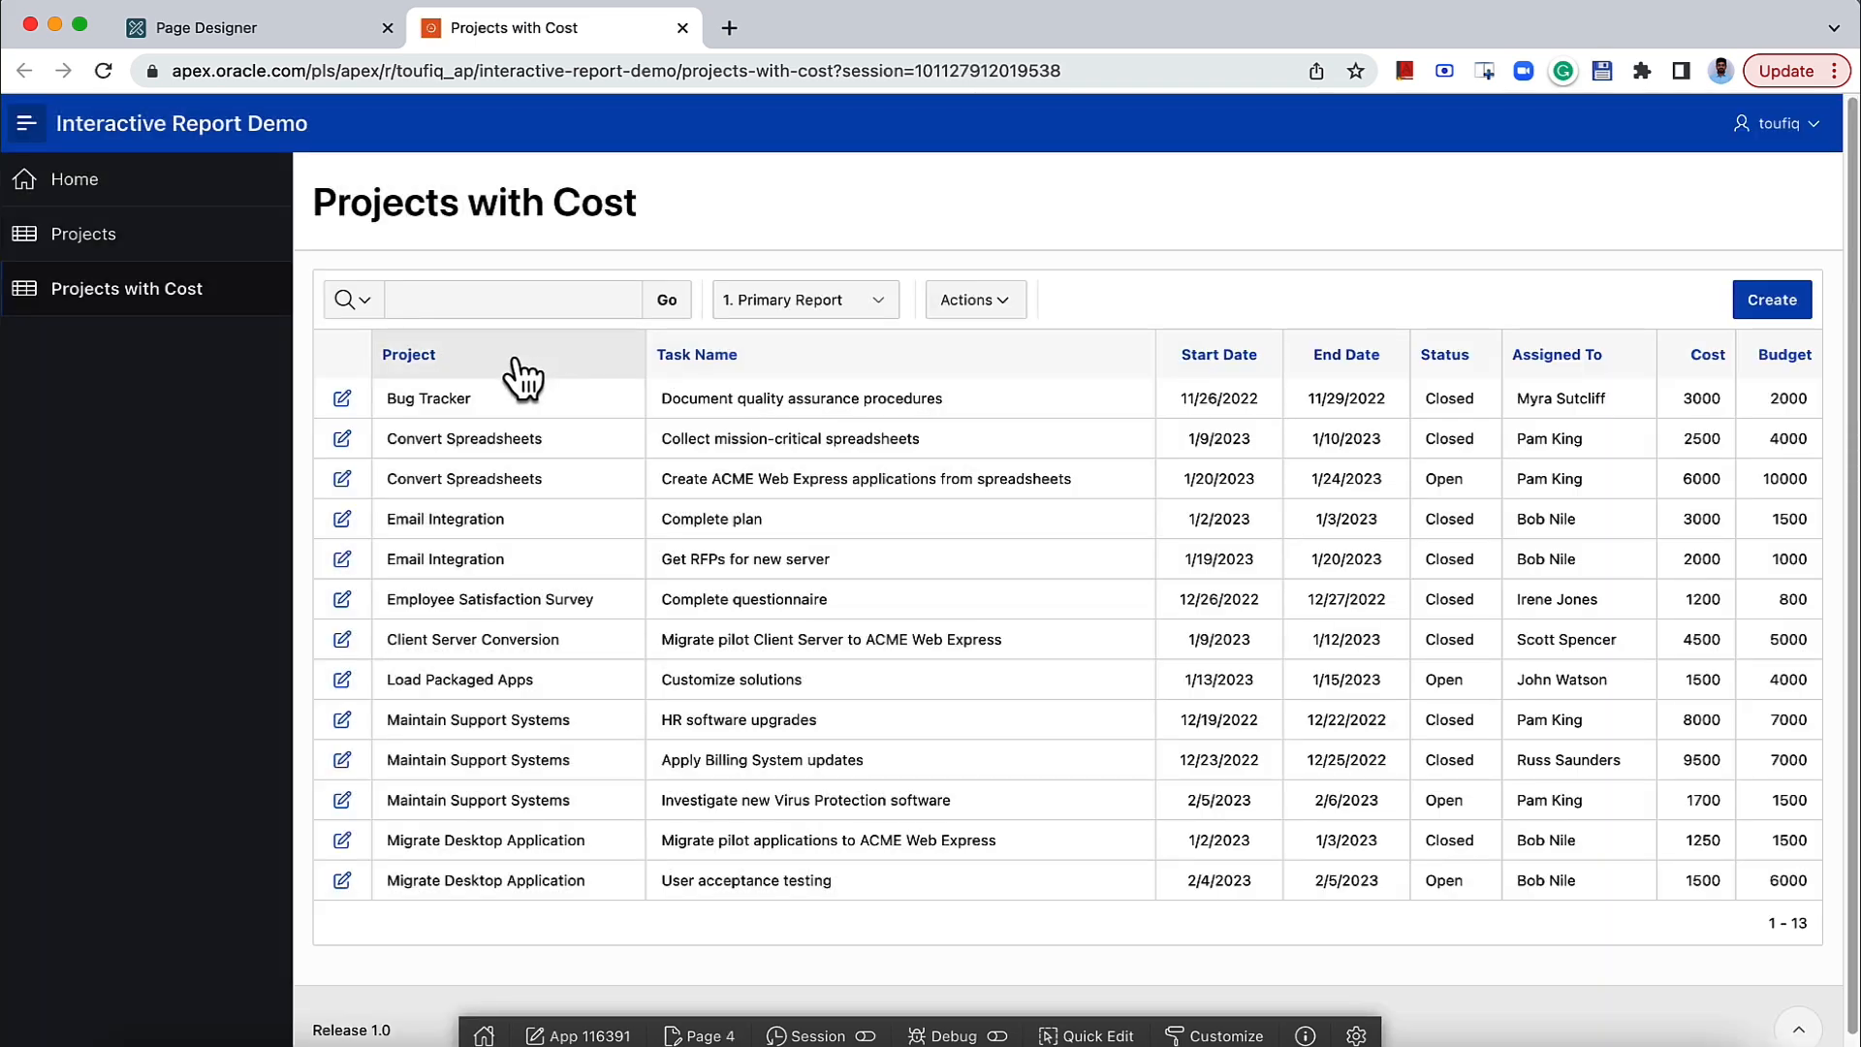
left_click(342, 400)
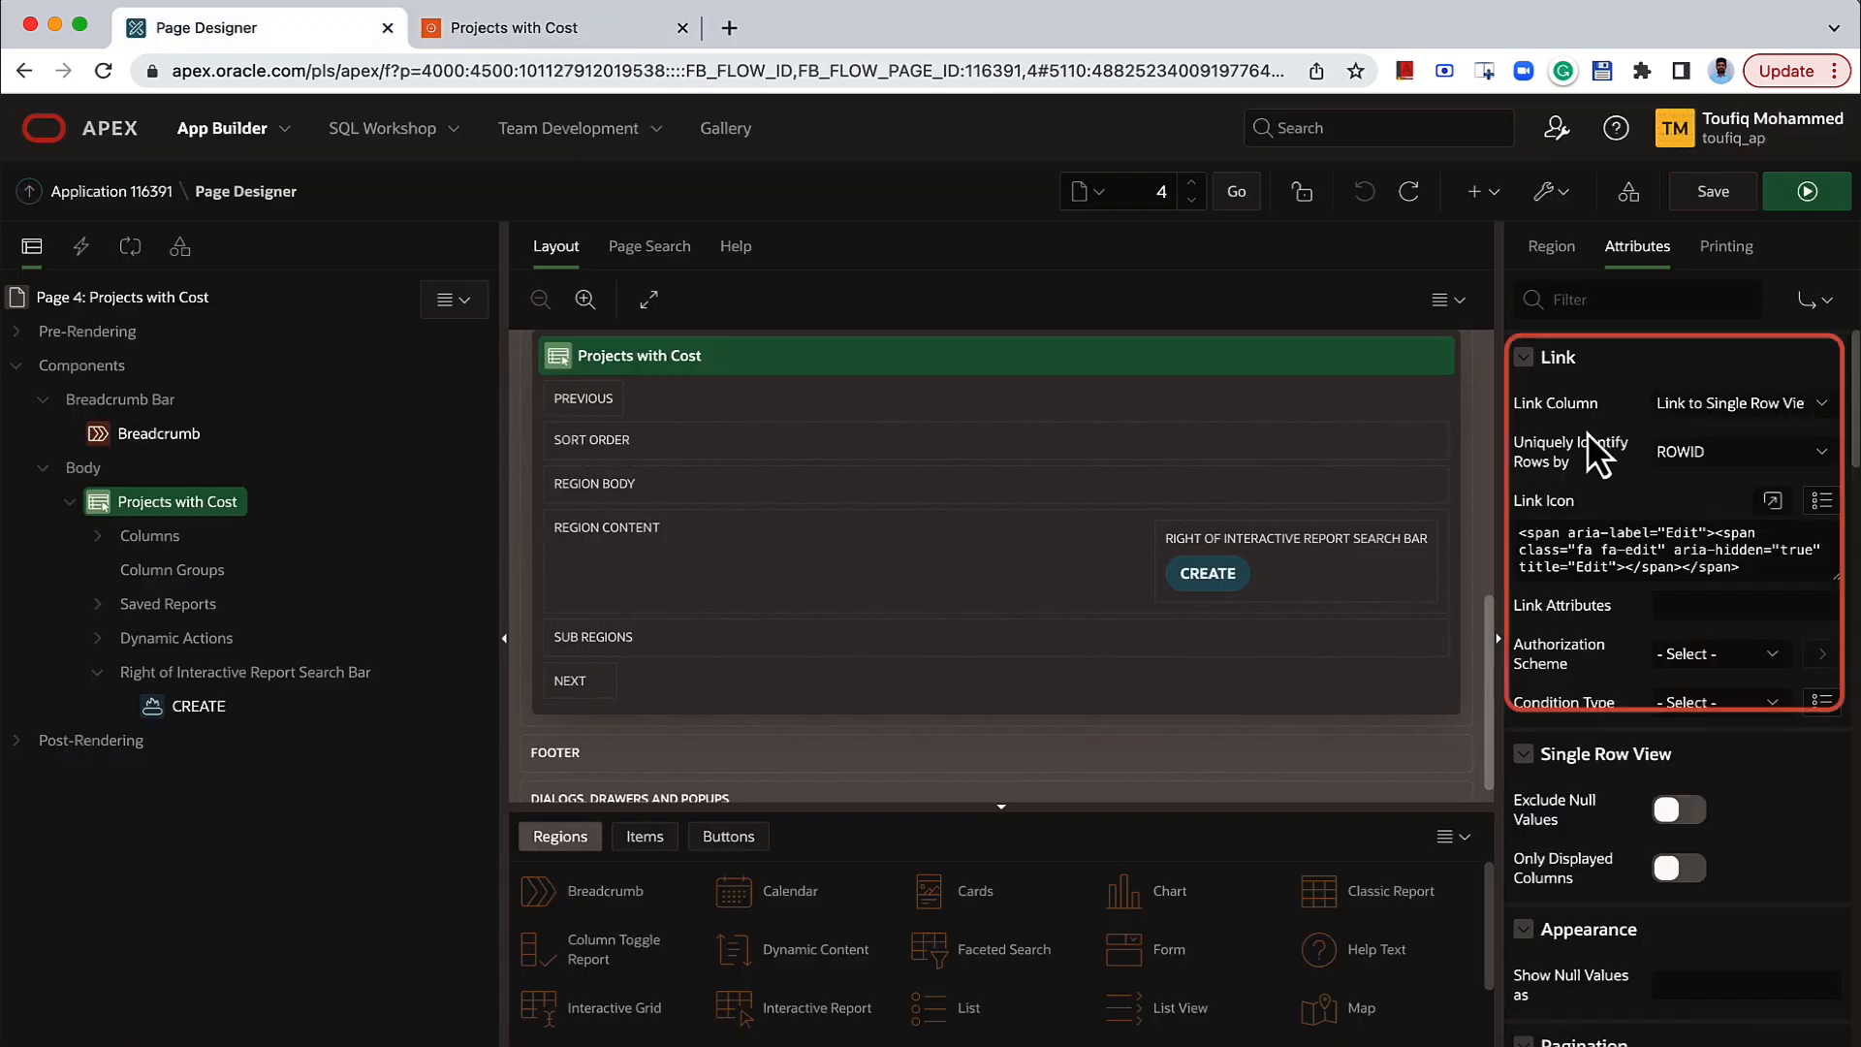
Set the Link Column to Link to Custom Target and choose page 5 of this application as the target.
left_click(1682, 413)
left_click(1682, 431)
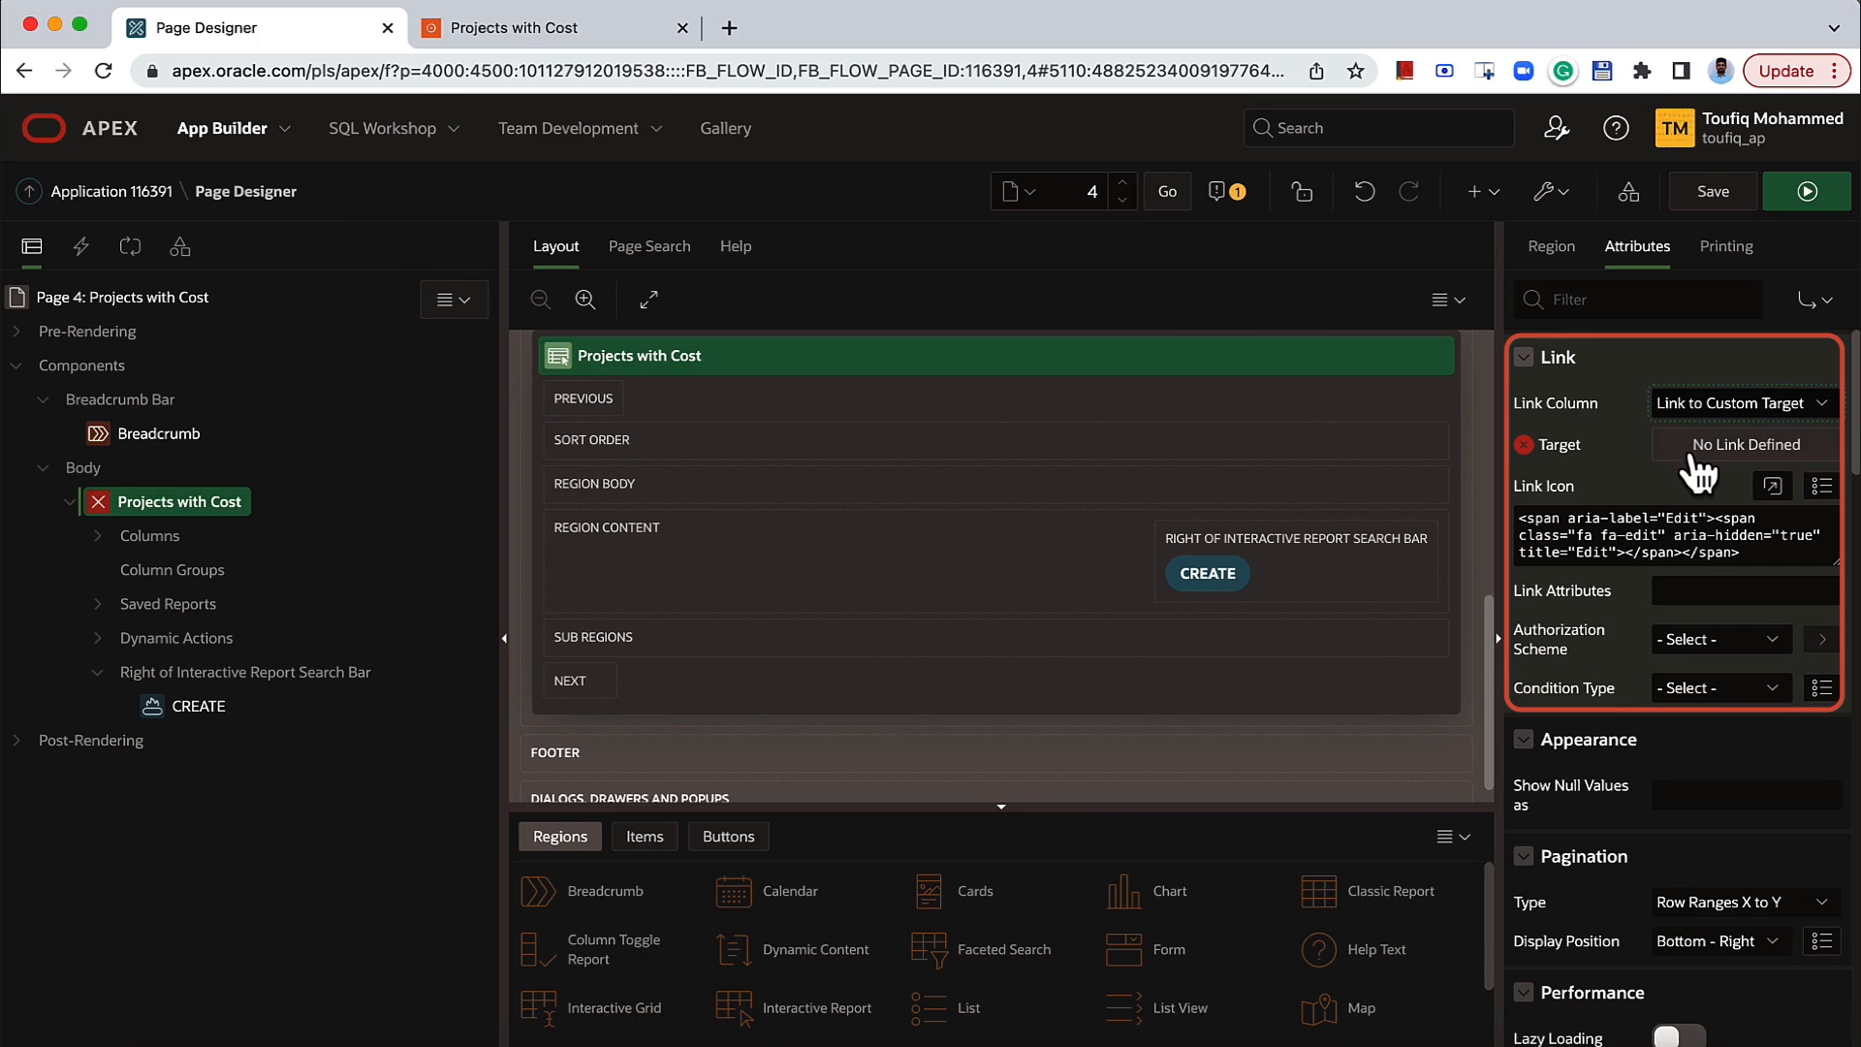
left_click(1698, 444)
type("5")
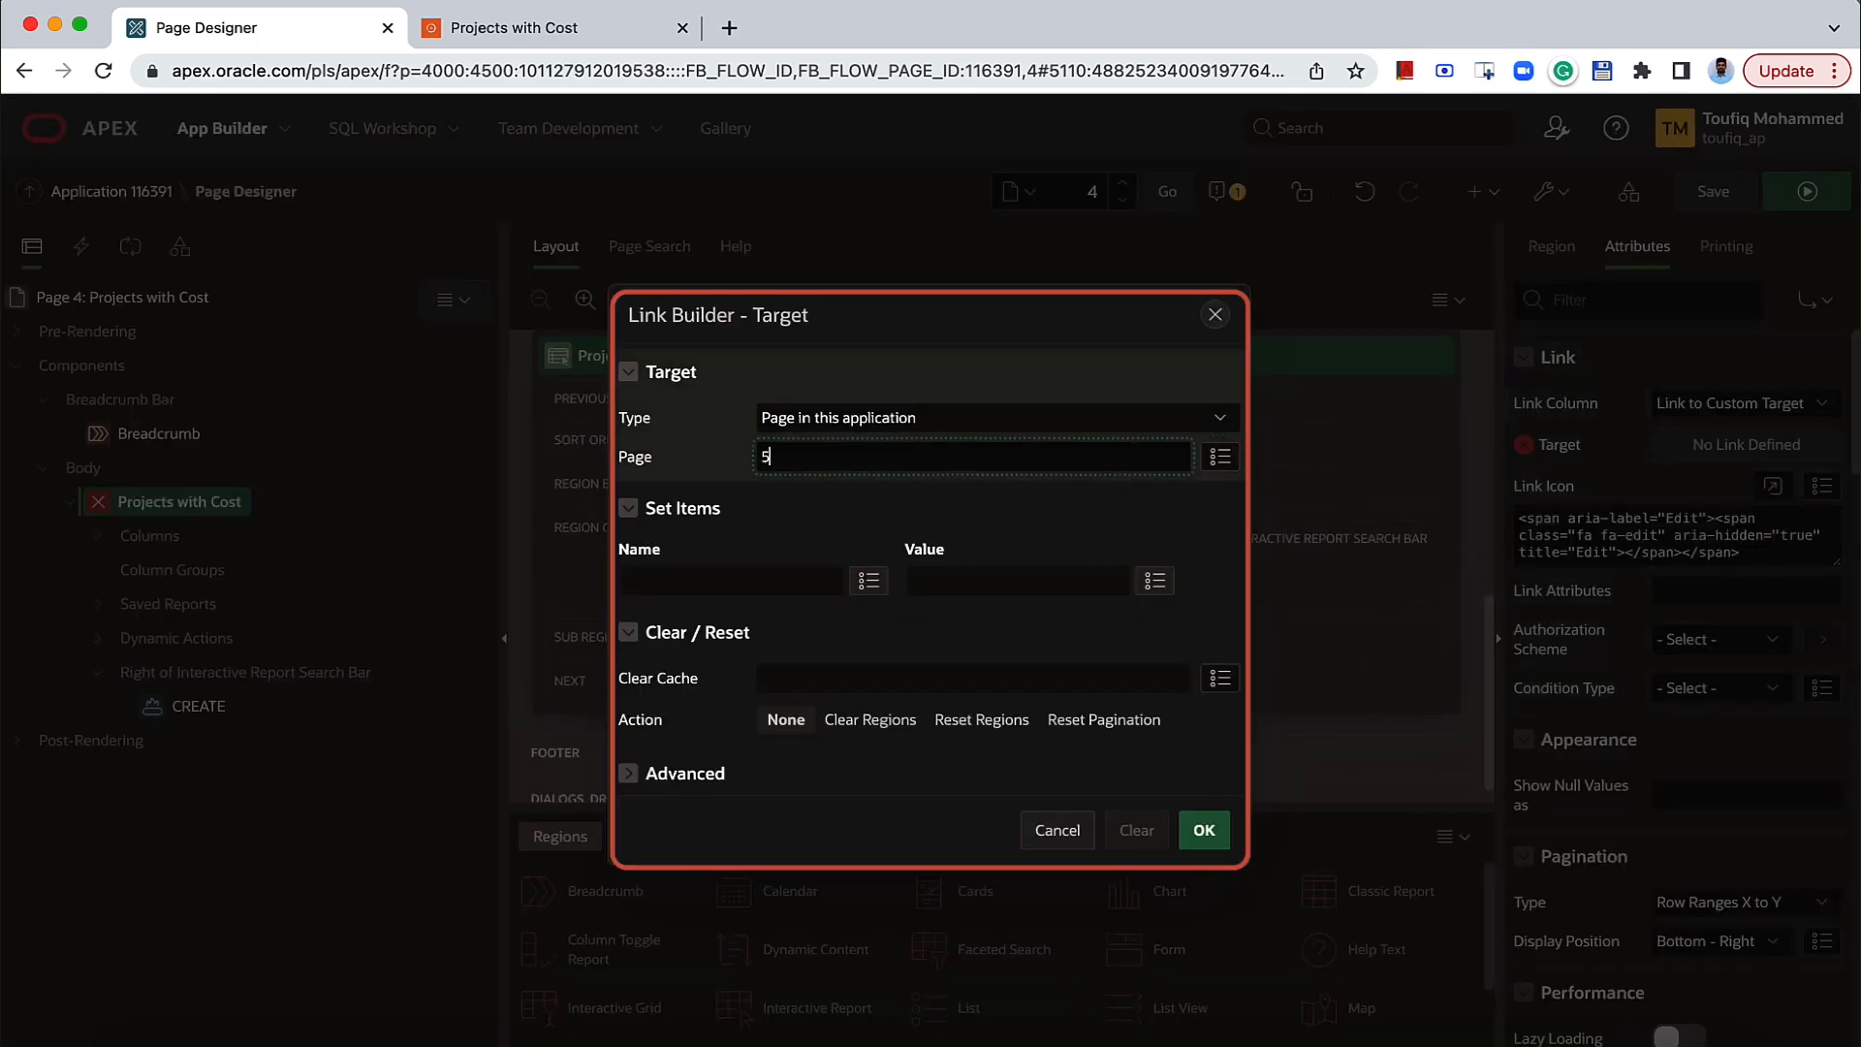
Map item P5_ID to the value #ID# in the link target and accept it.
left_click(868, 580)
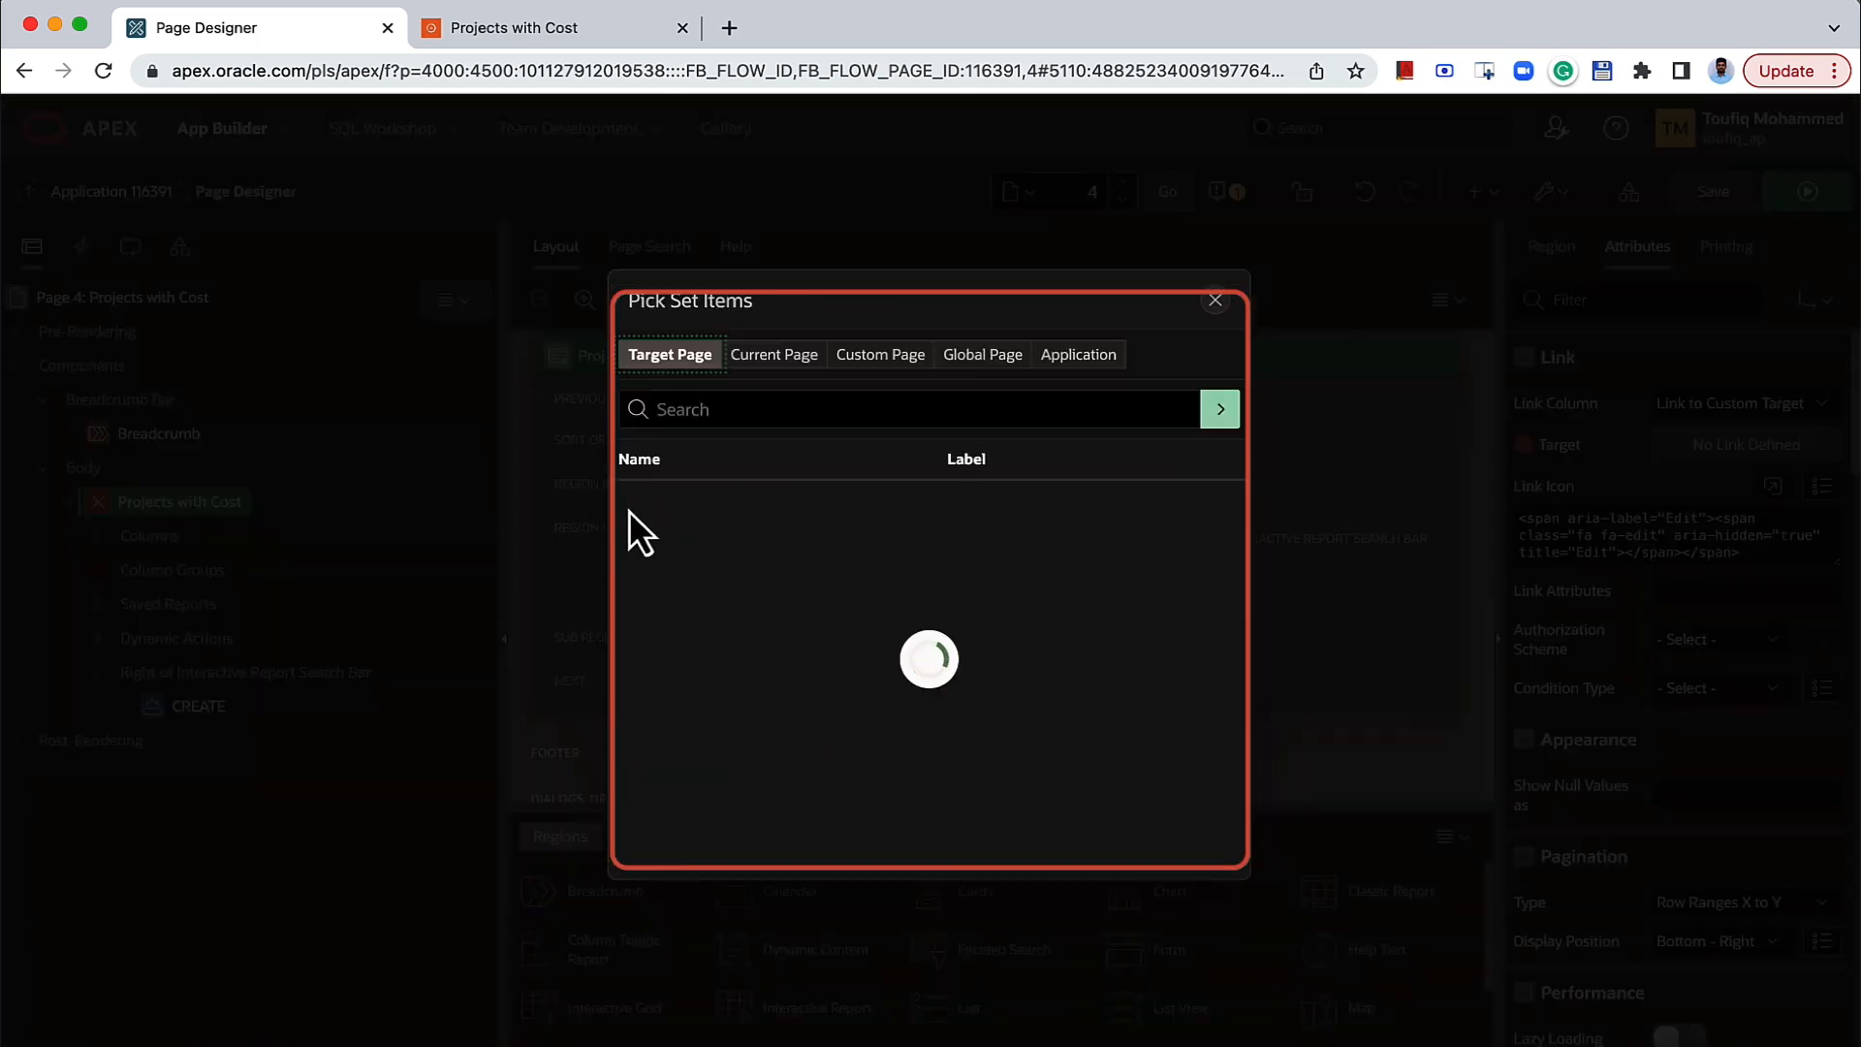
left_click(641, 653)
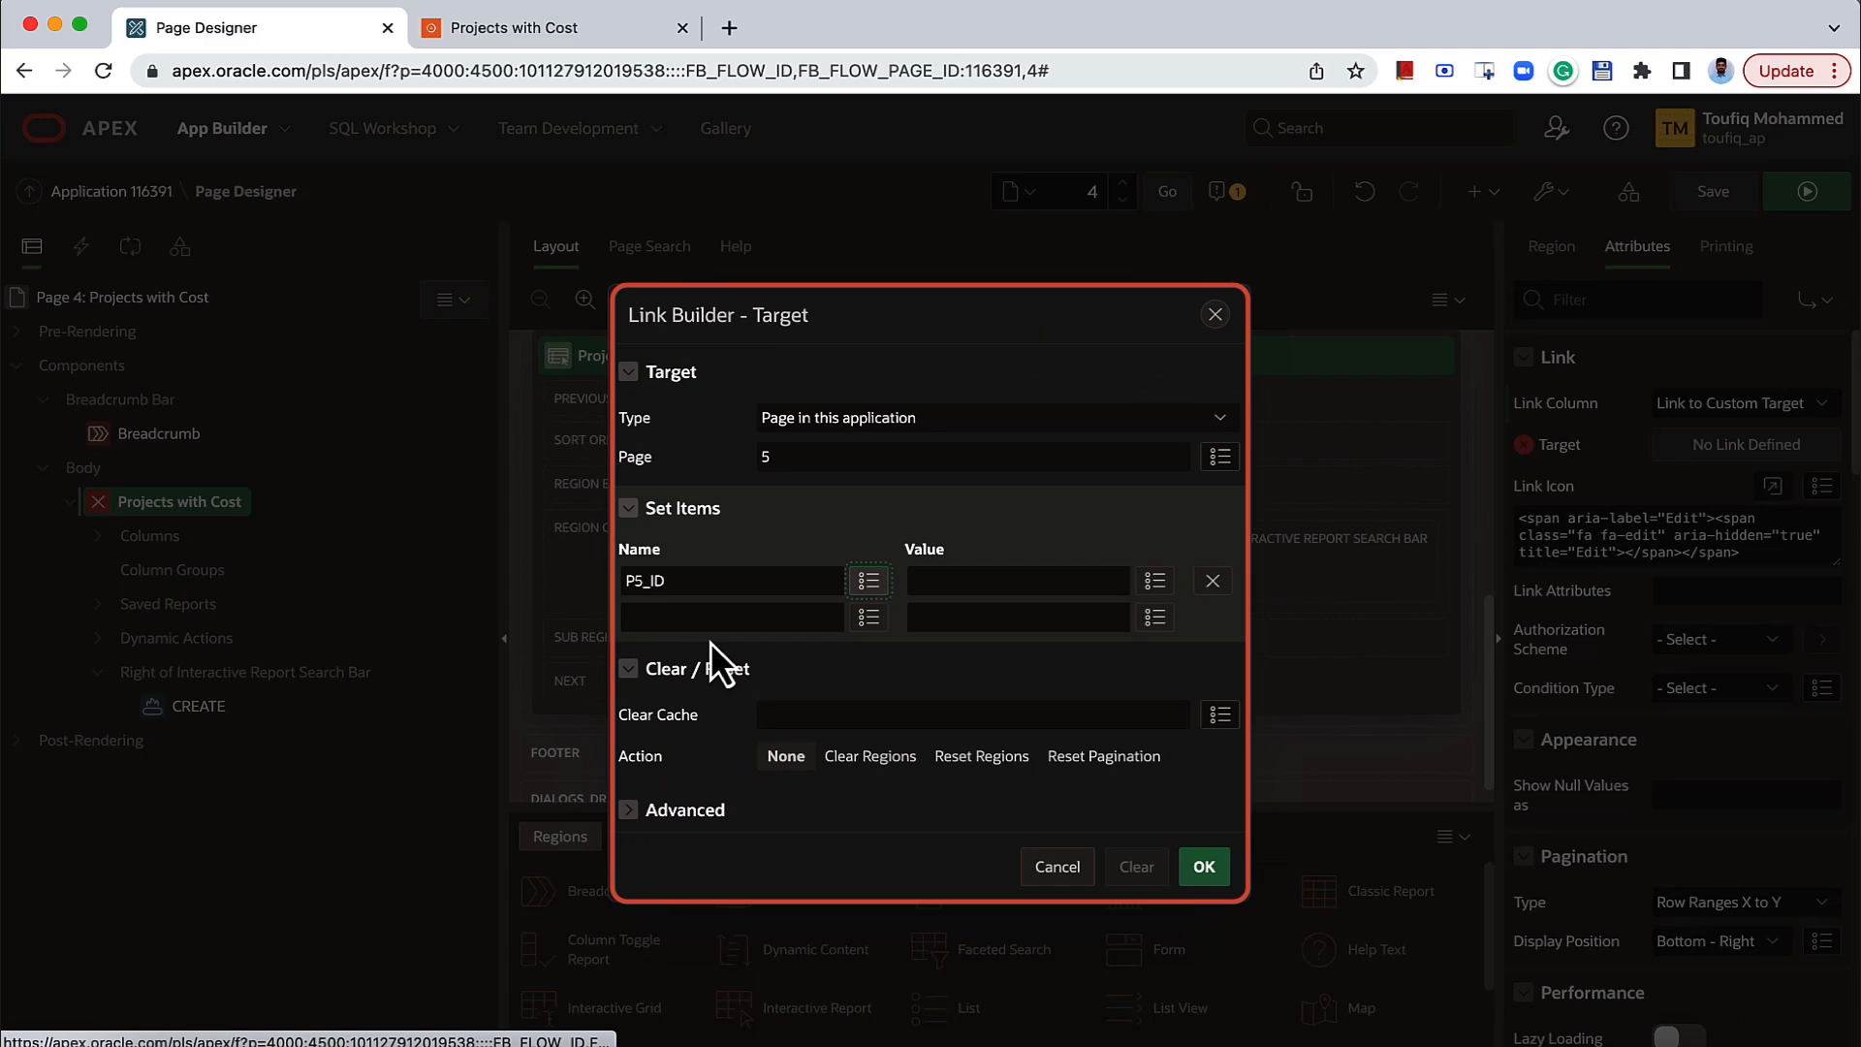
left_click(1154, 580)
left_click(752, 499)
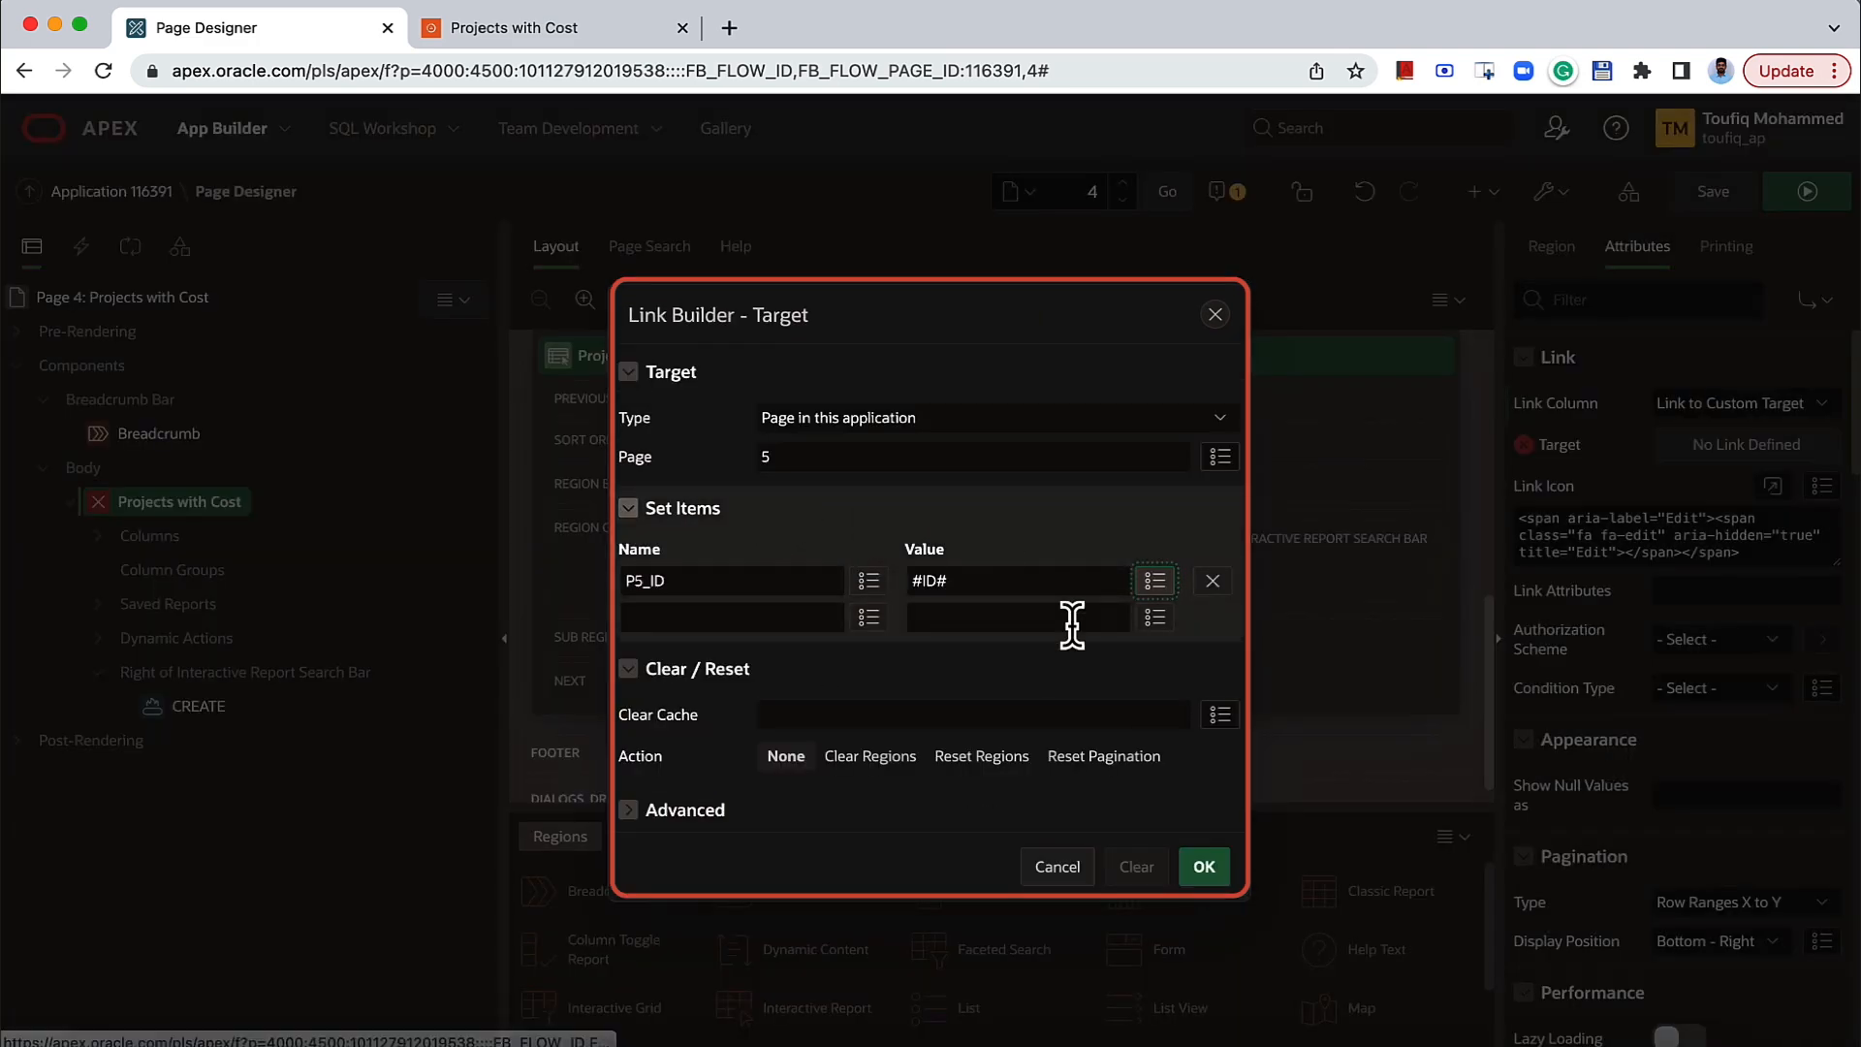
left_click(1211, 873)
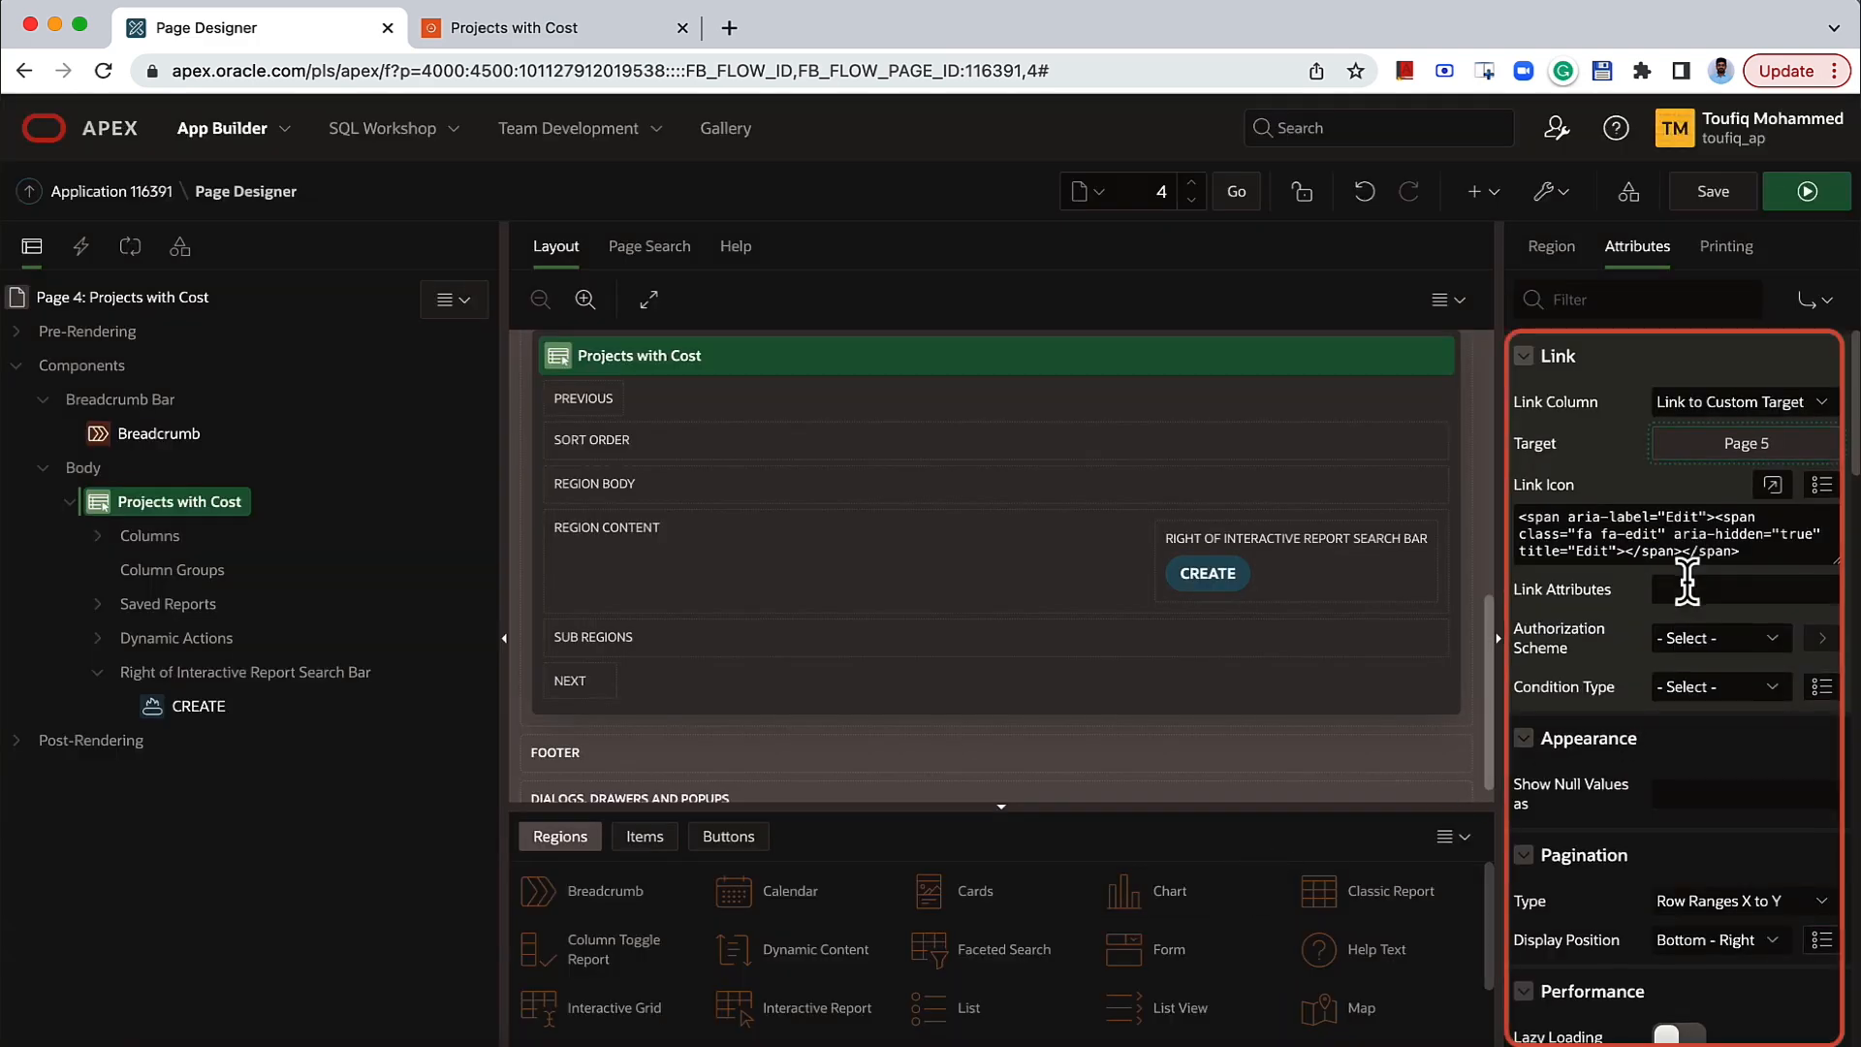
Set the report to show null values as "-".
scroll(1686, 582, "down", 5)
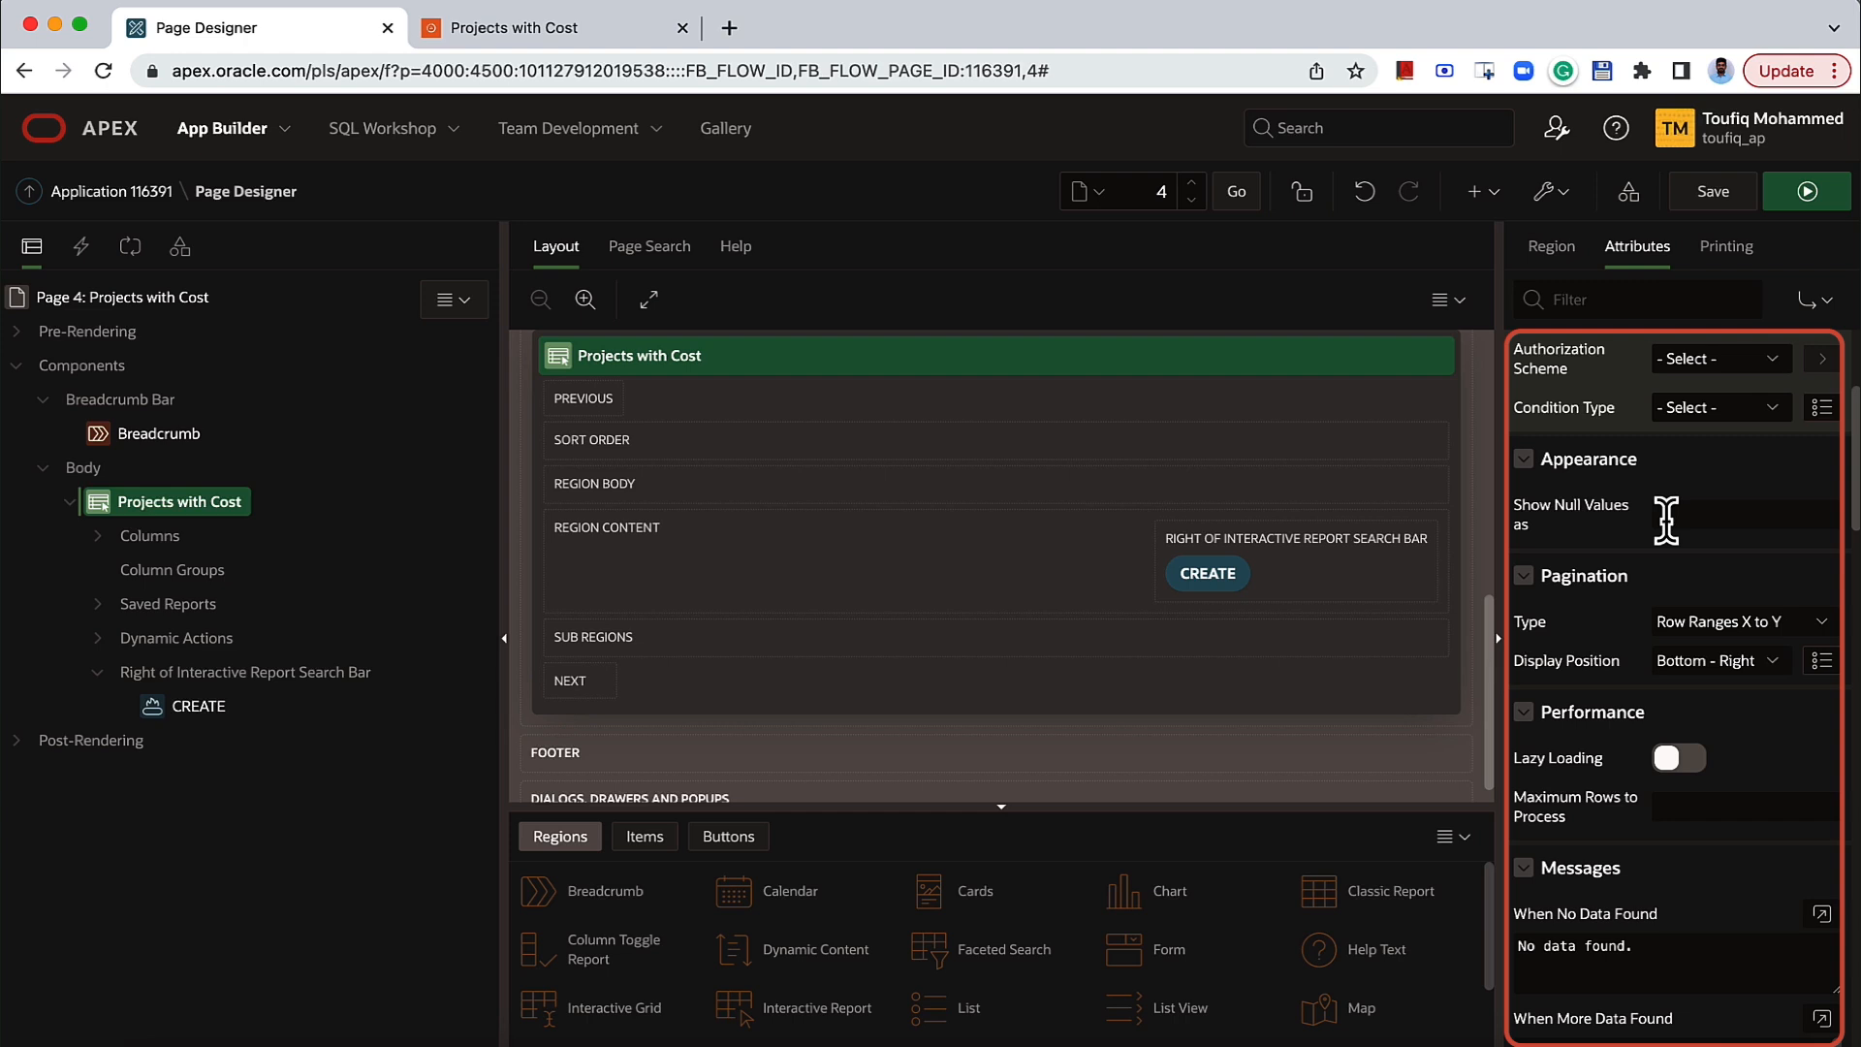
left_click(1665, 520)
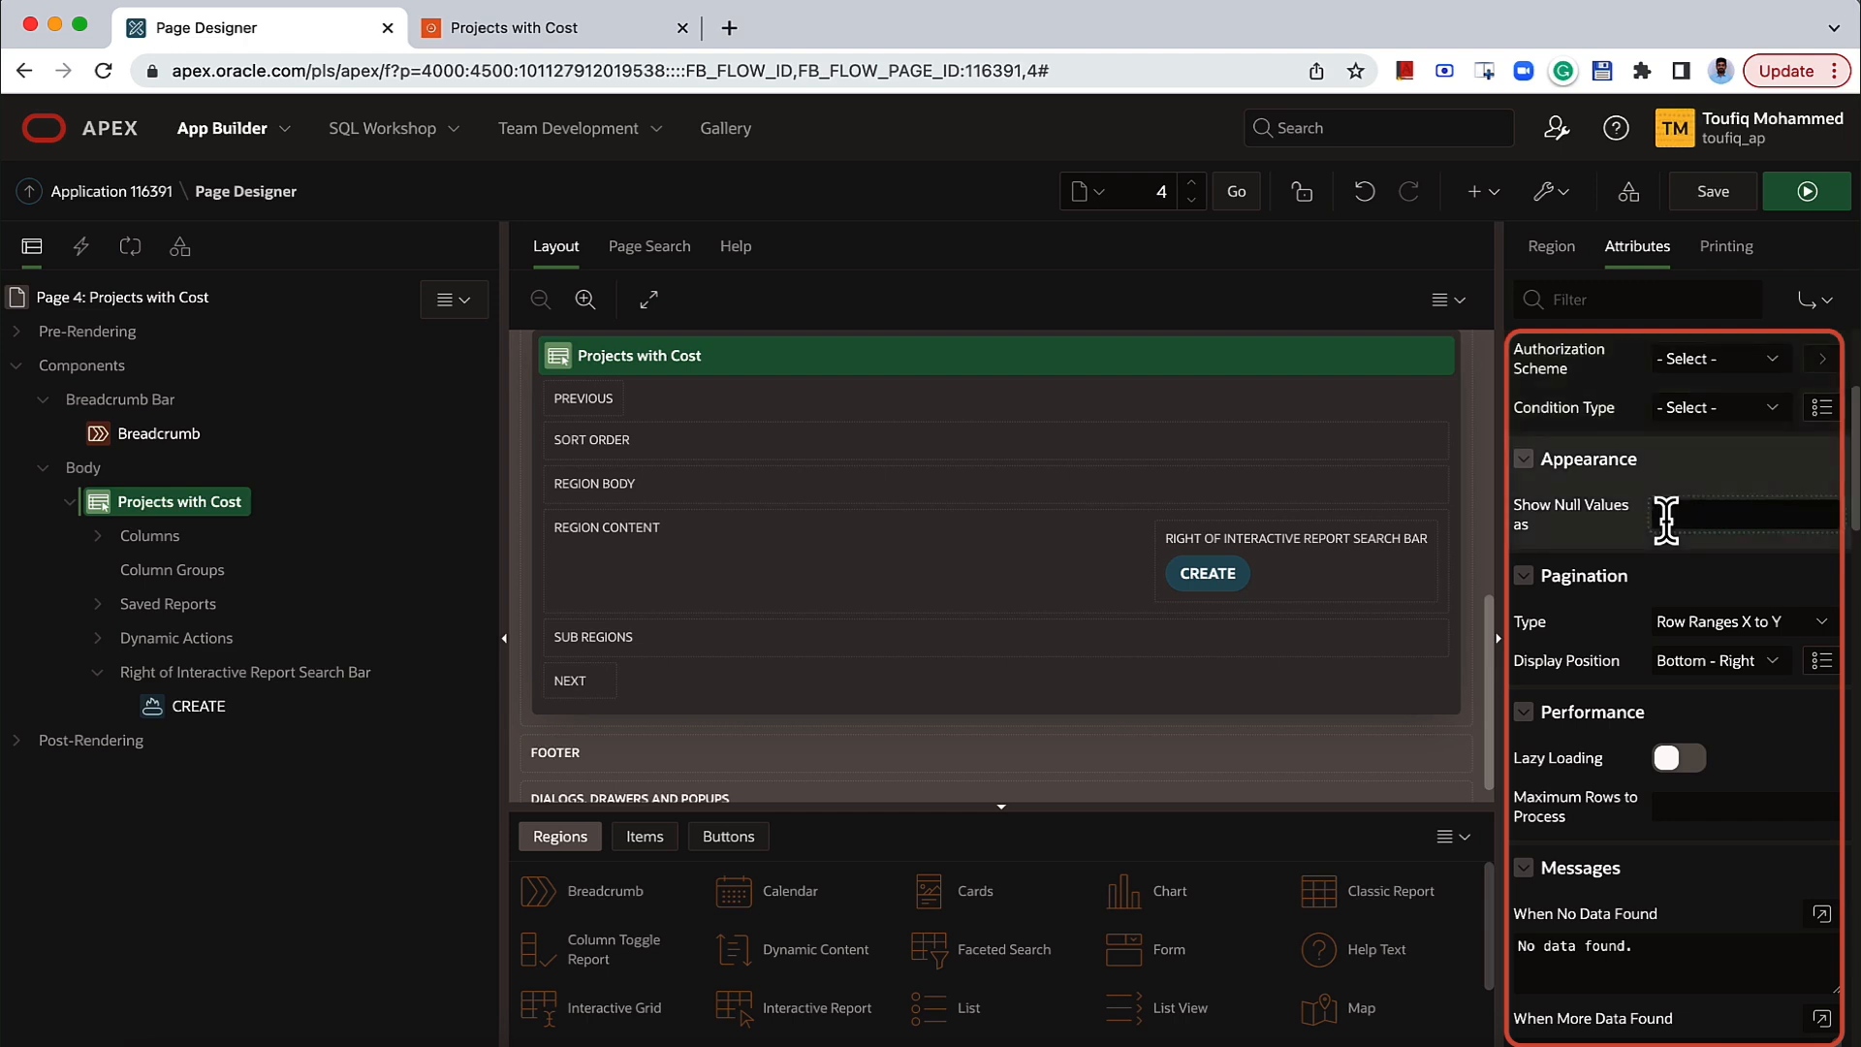
type("-")
Change the report's pagination type to Row Ranges X to Y of Z and save the page.
scroll(1580, 592, "down", 1)
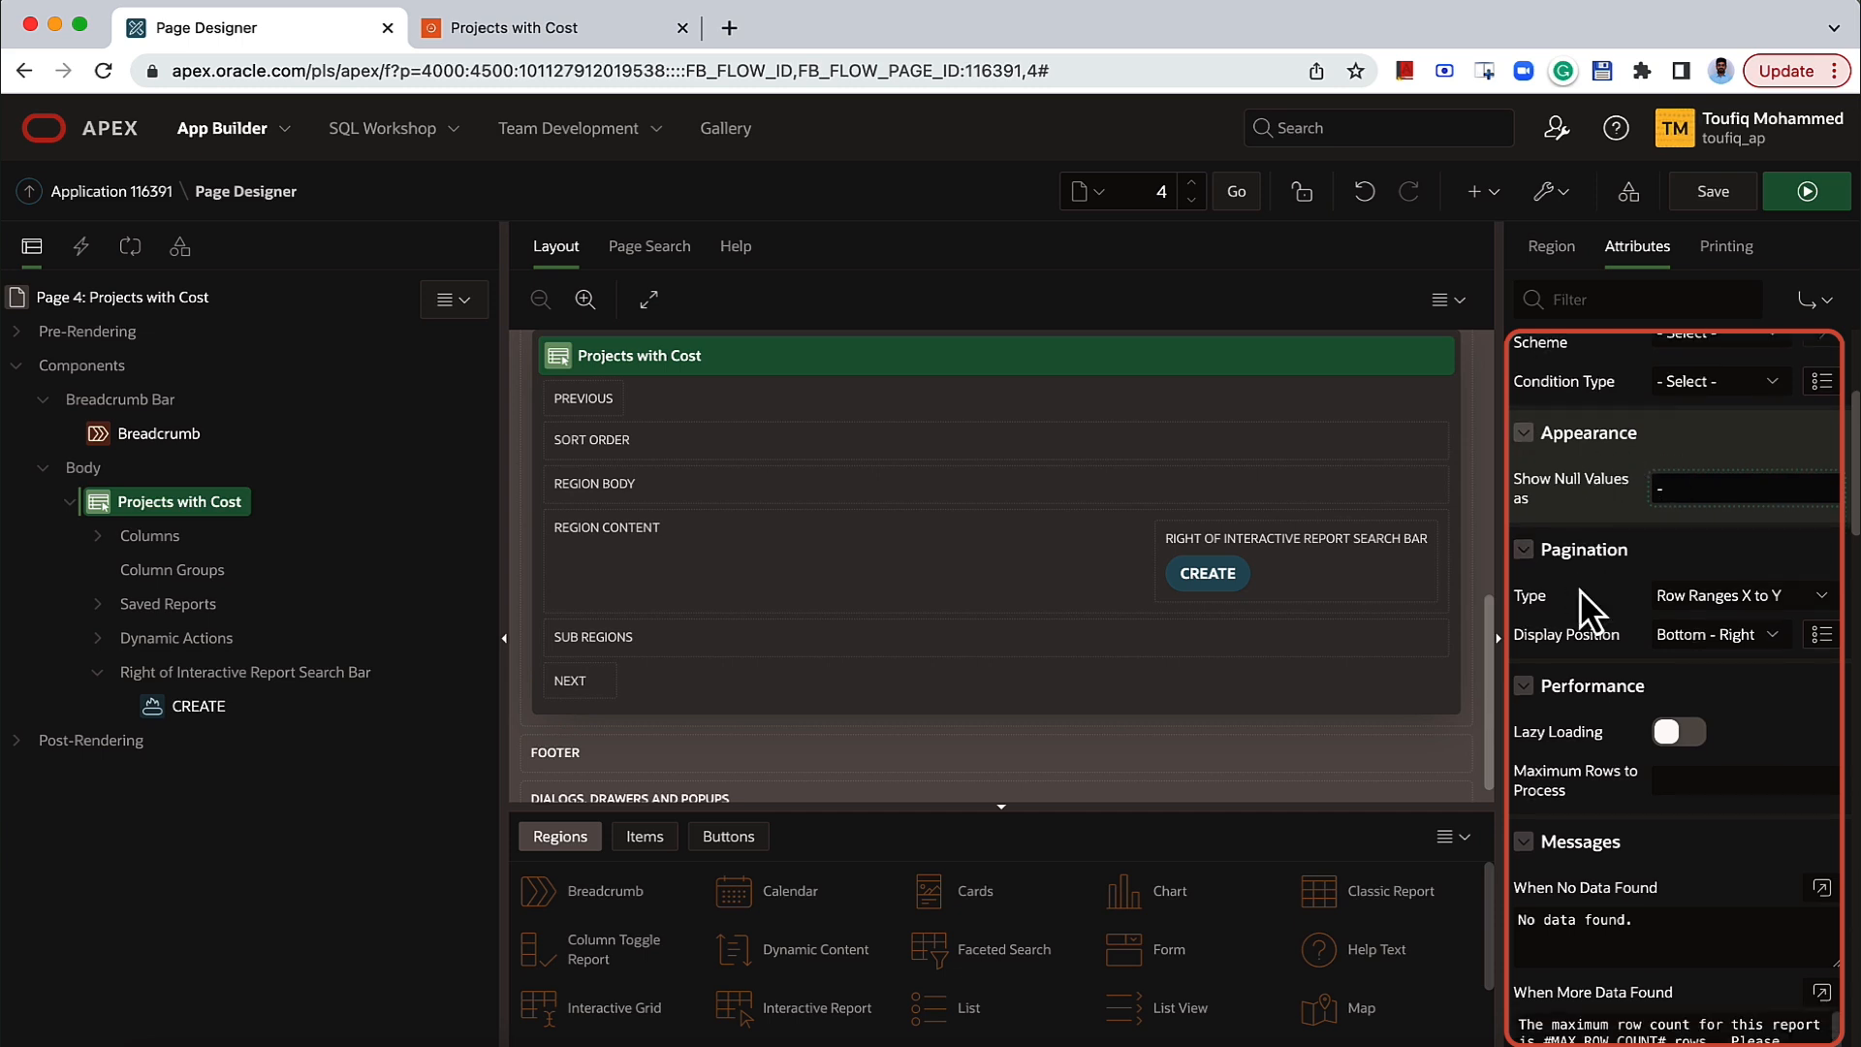
left_click(1713, 599)
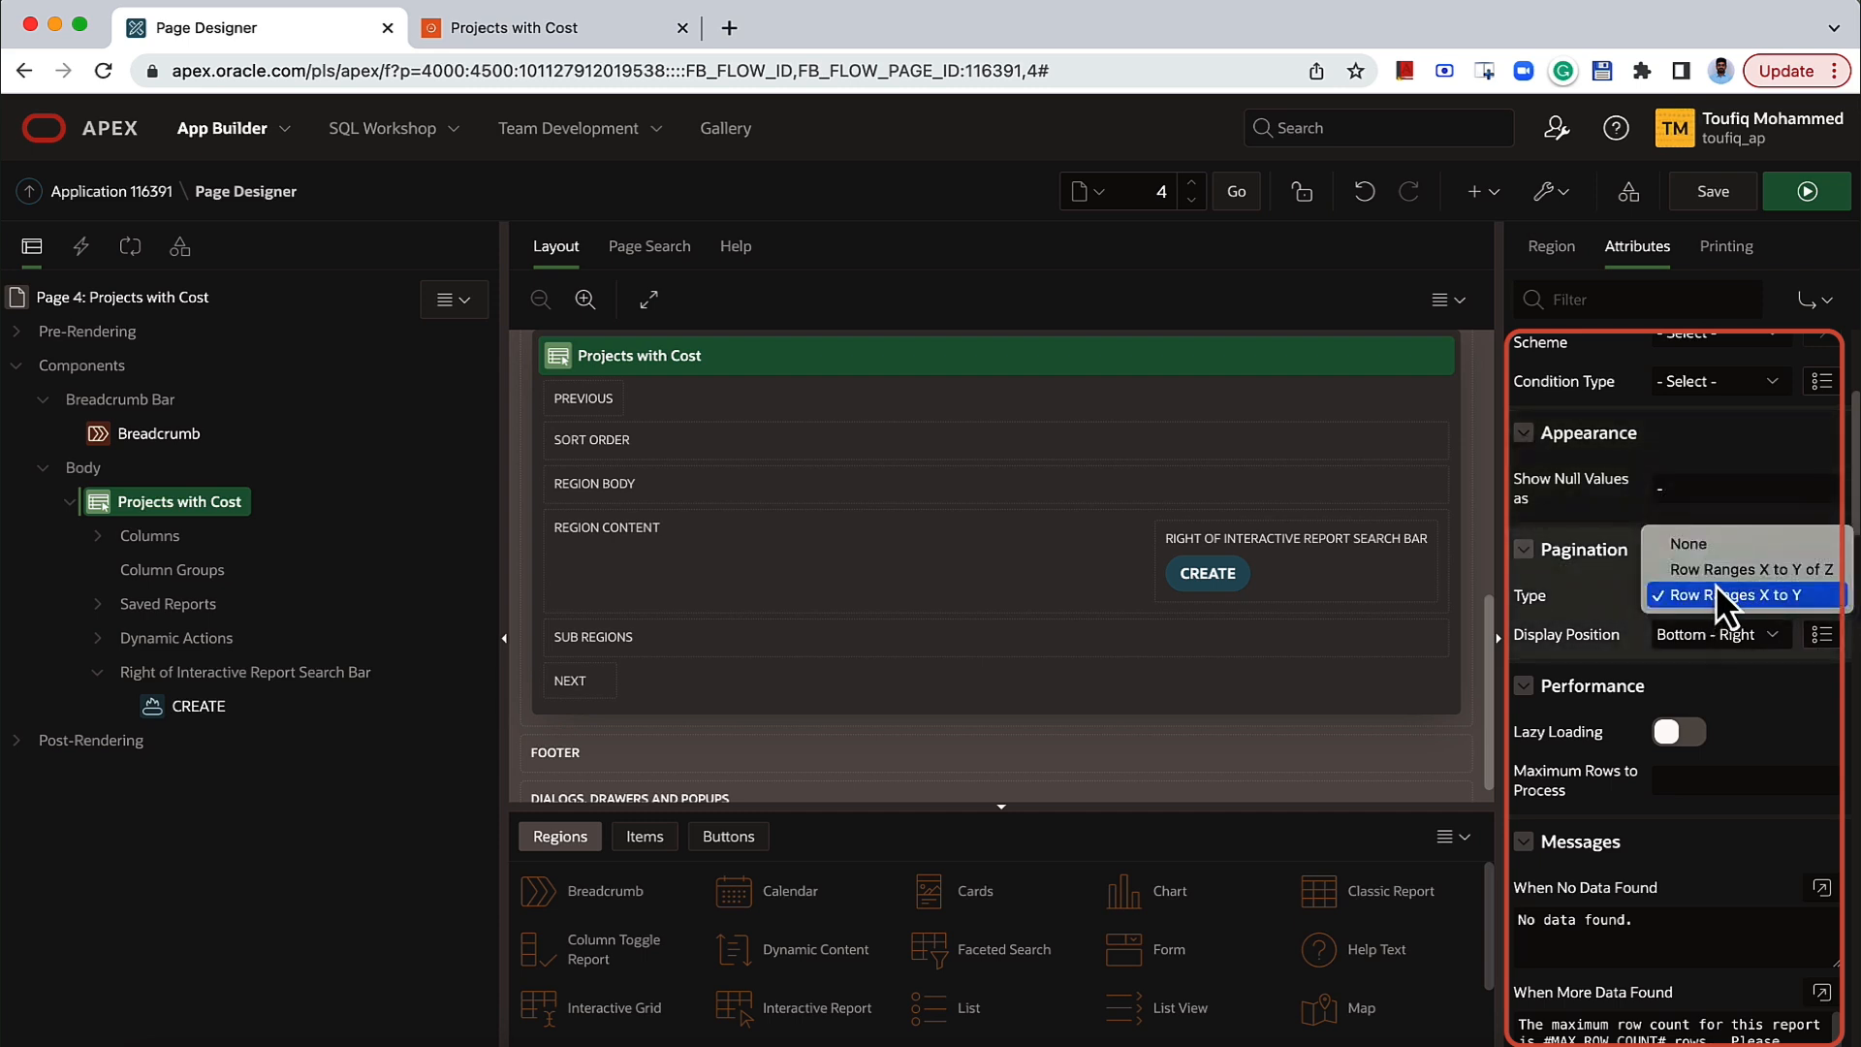
left_click(1716, 577)
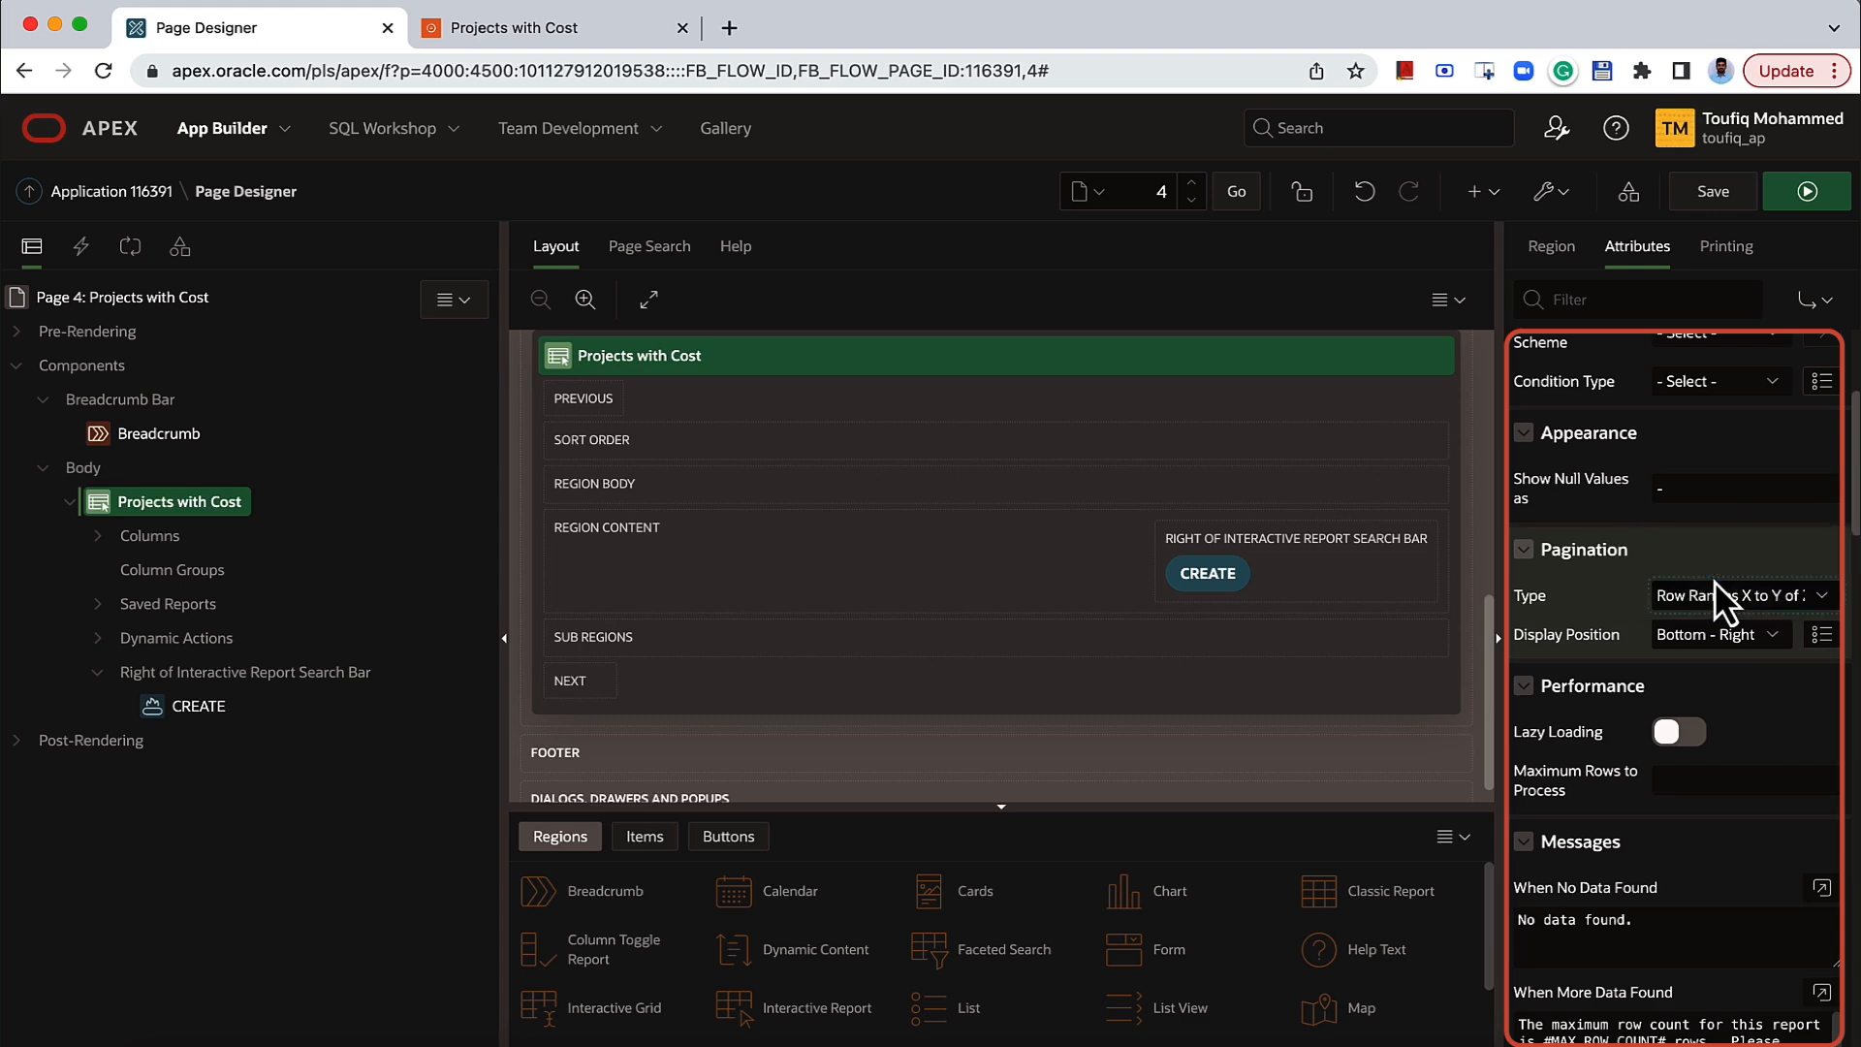
left_click(1708, 192)
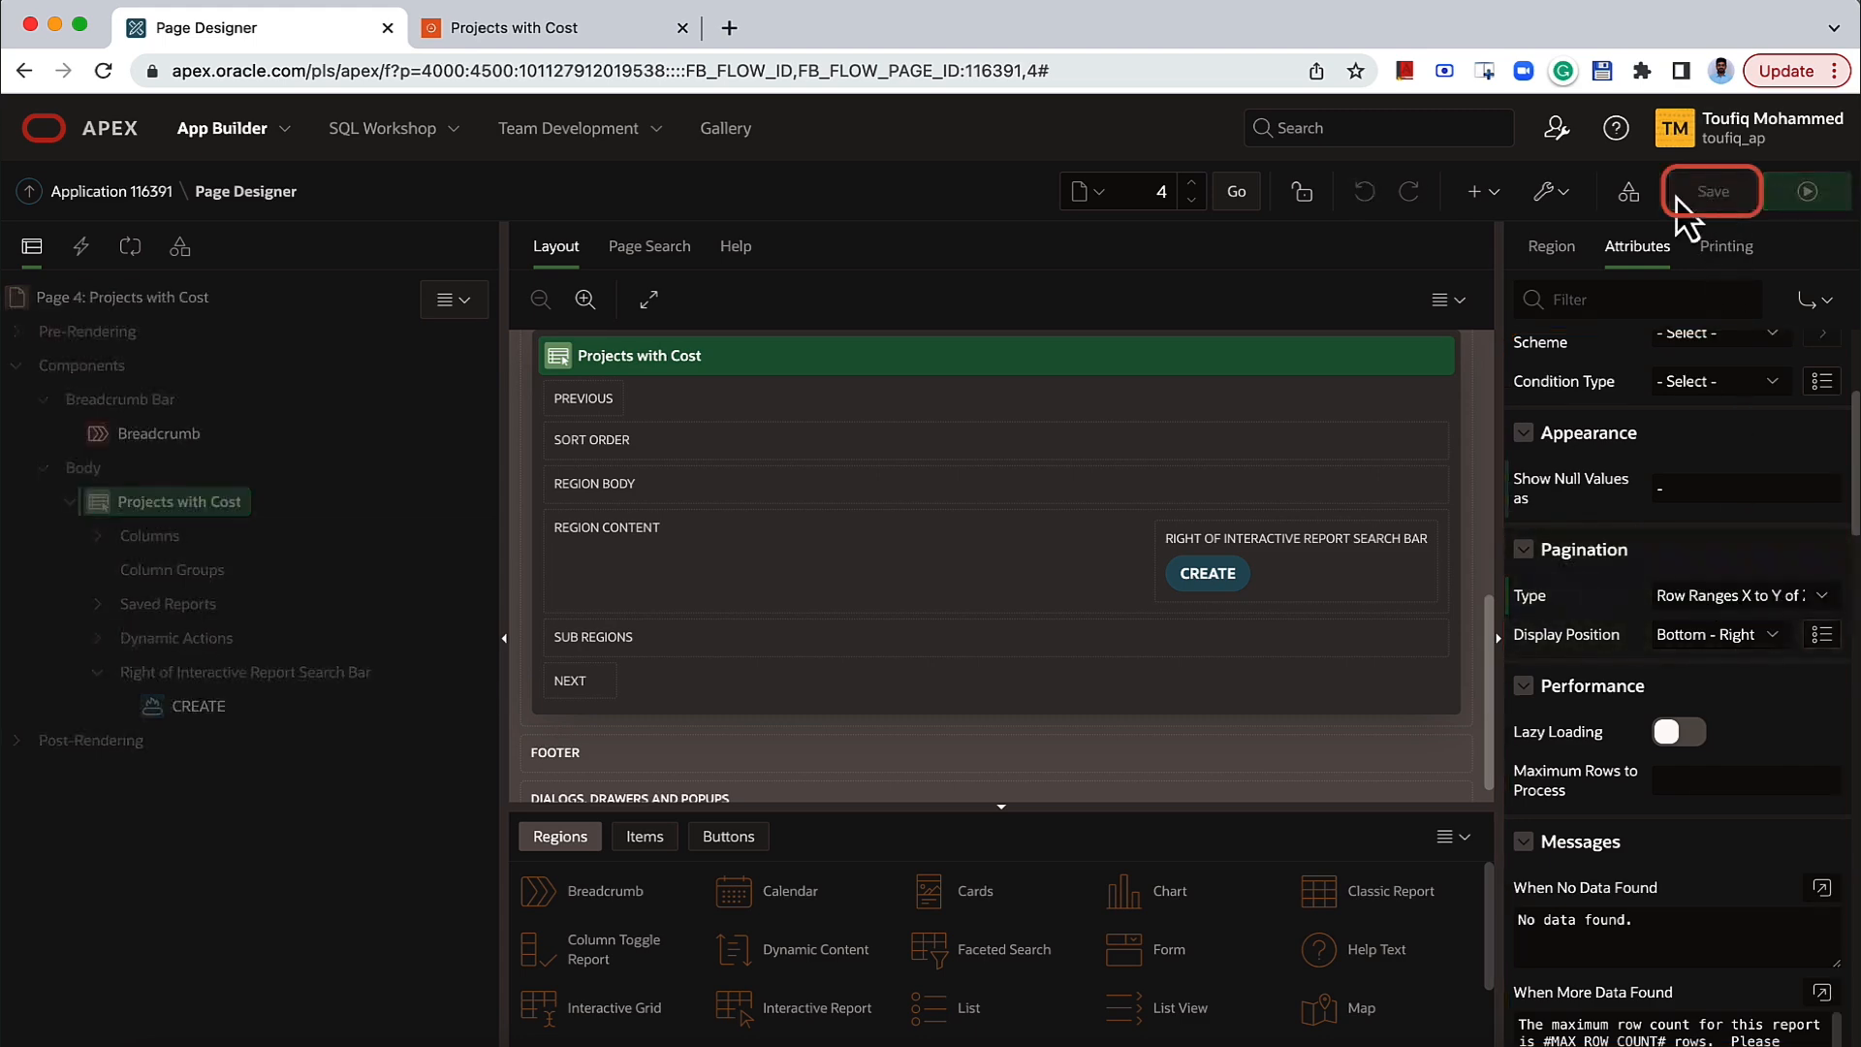
Refresh the running report and check the row range and total count below the table.
left_click(618, 31)
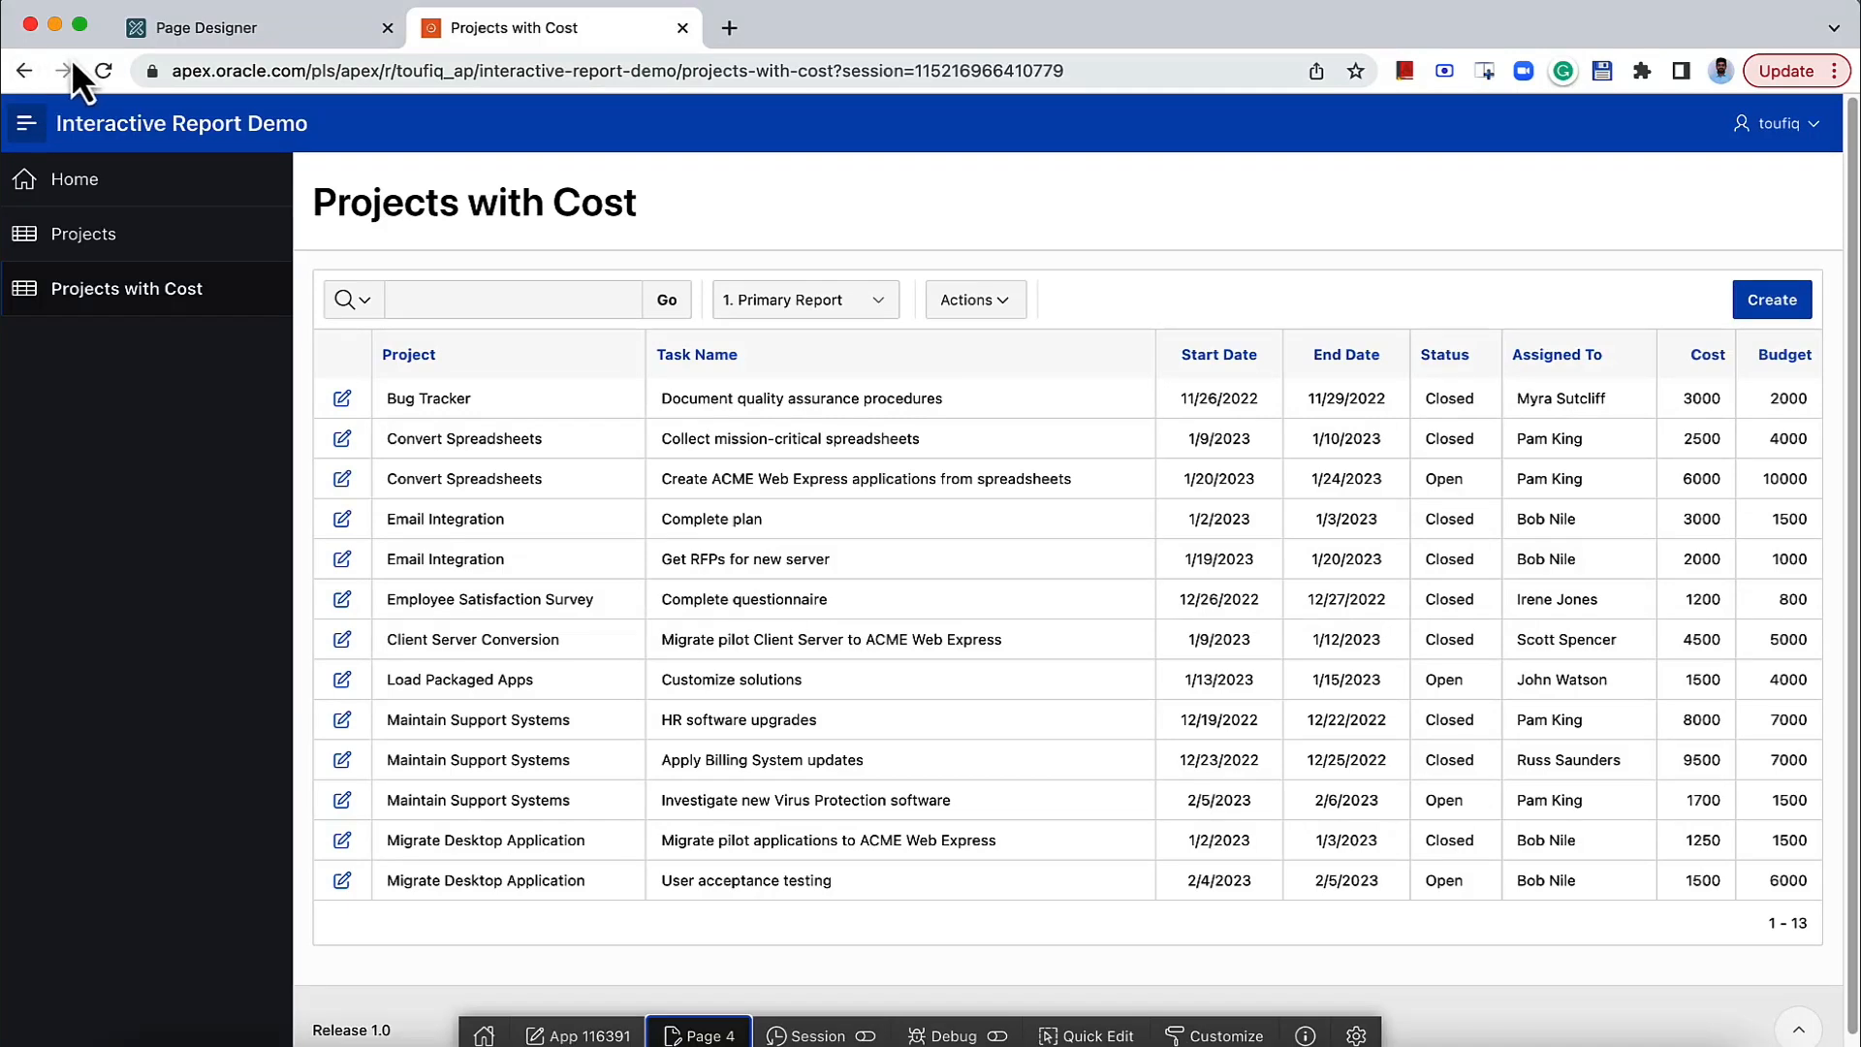
left_click(101, 72)
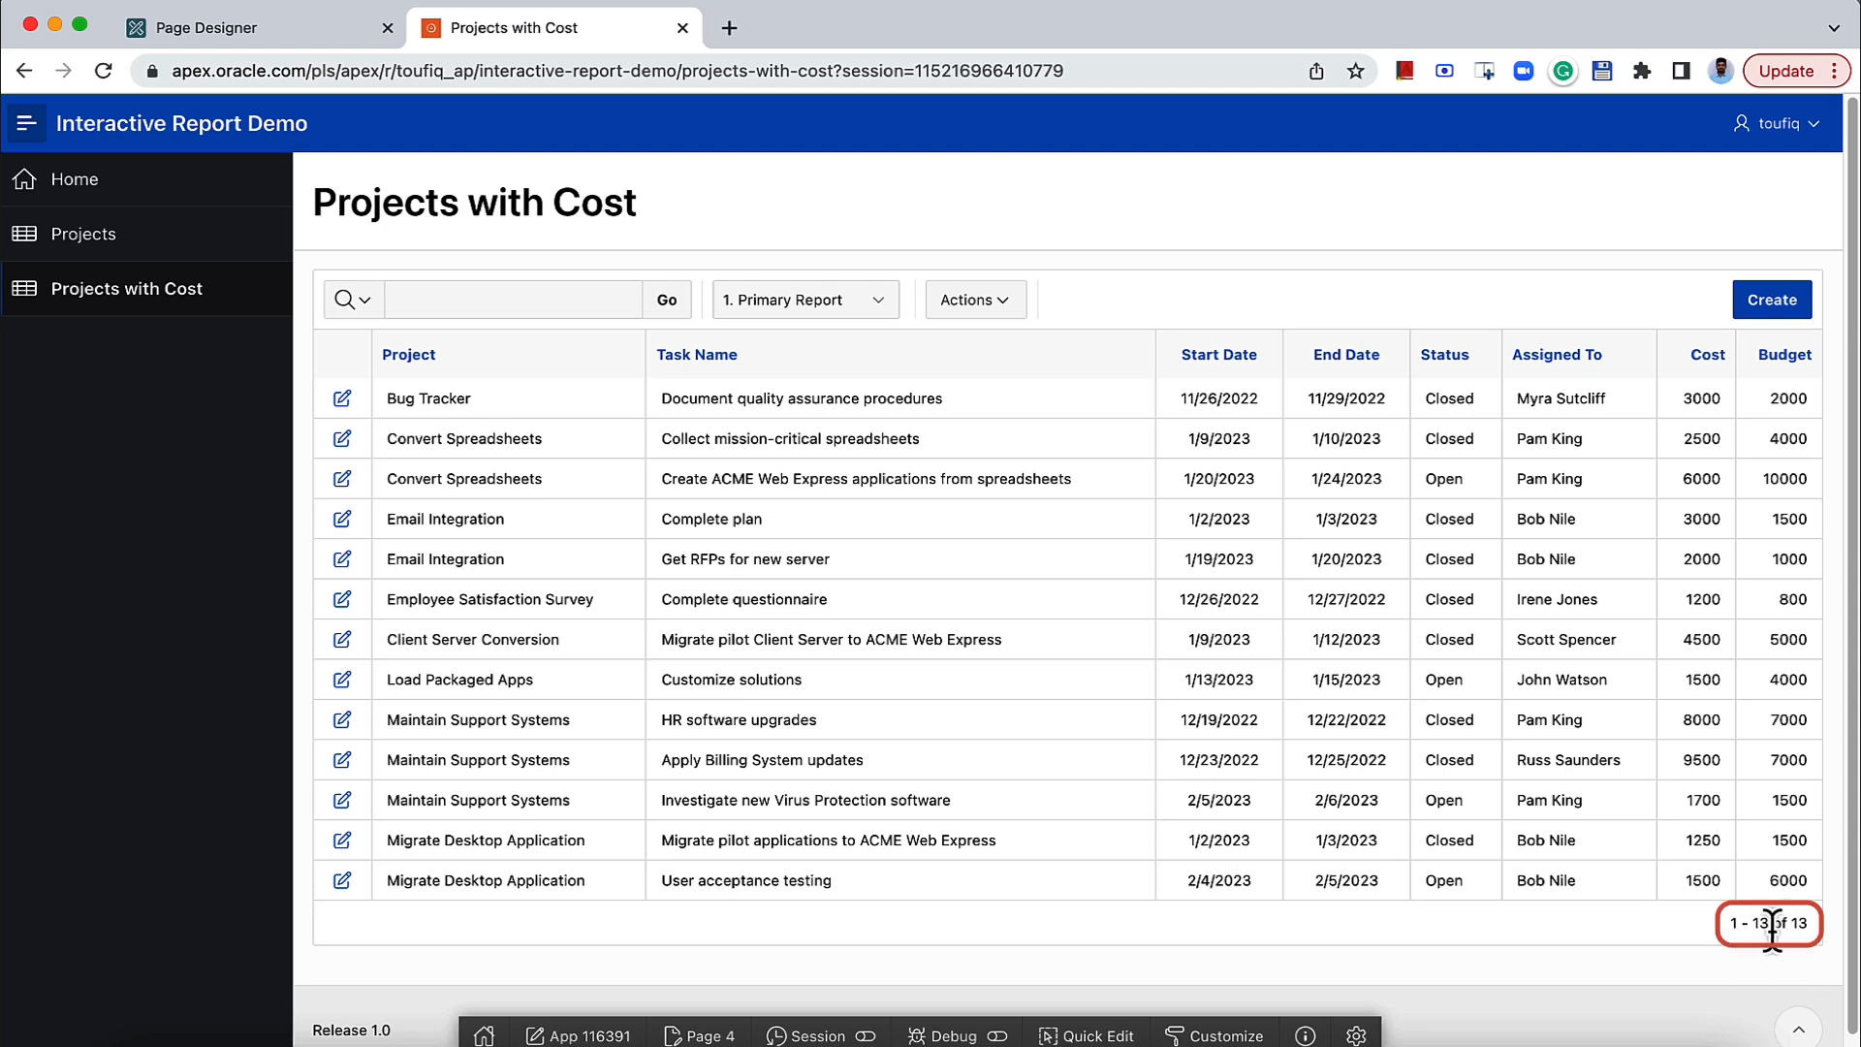
double_click(1798, 923)
Set the report's pagination type back to Row Ranges X to Y, save the page and refresh the running report.
left_click(237, 29)
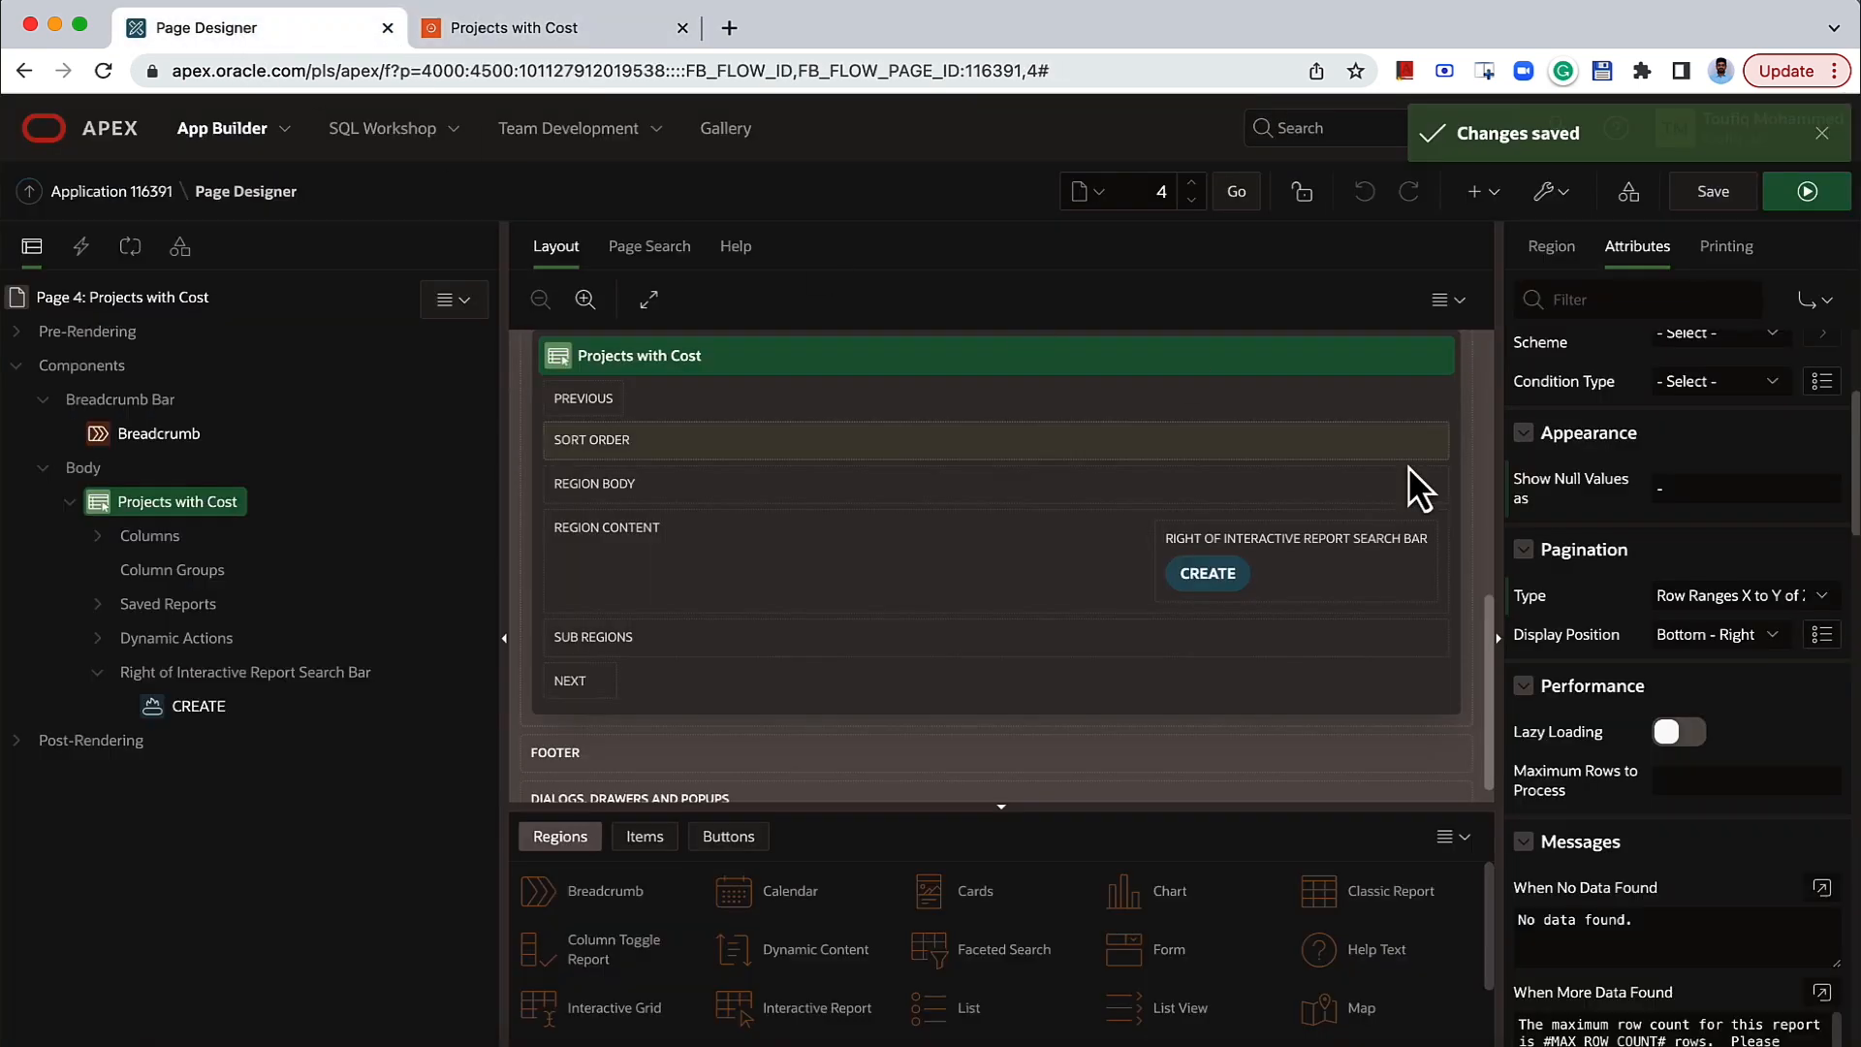
left_click(1753, 607)
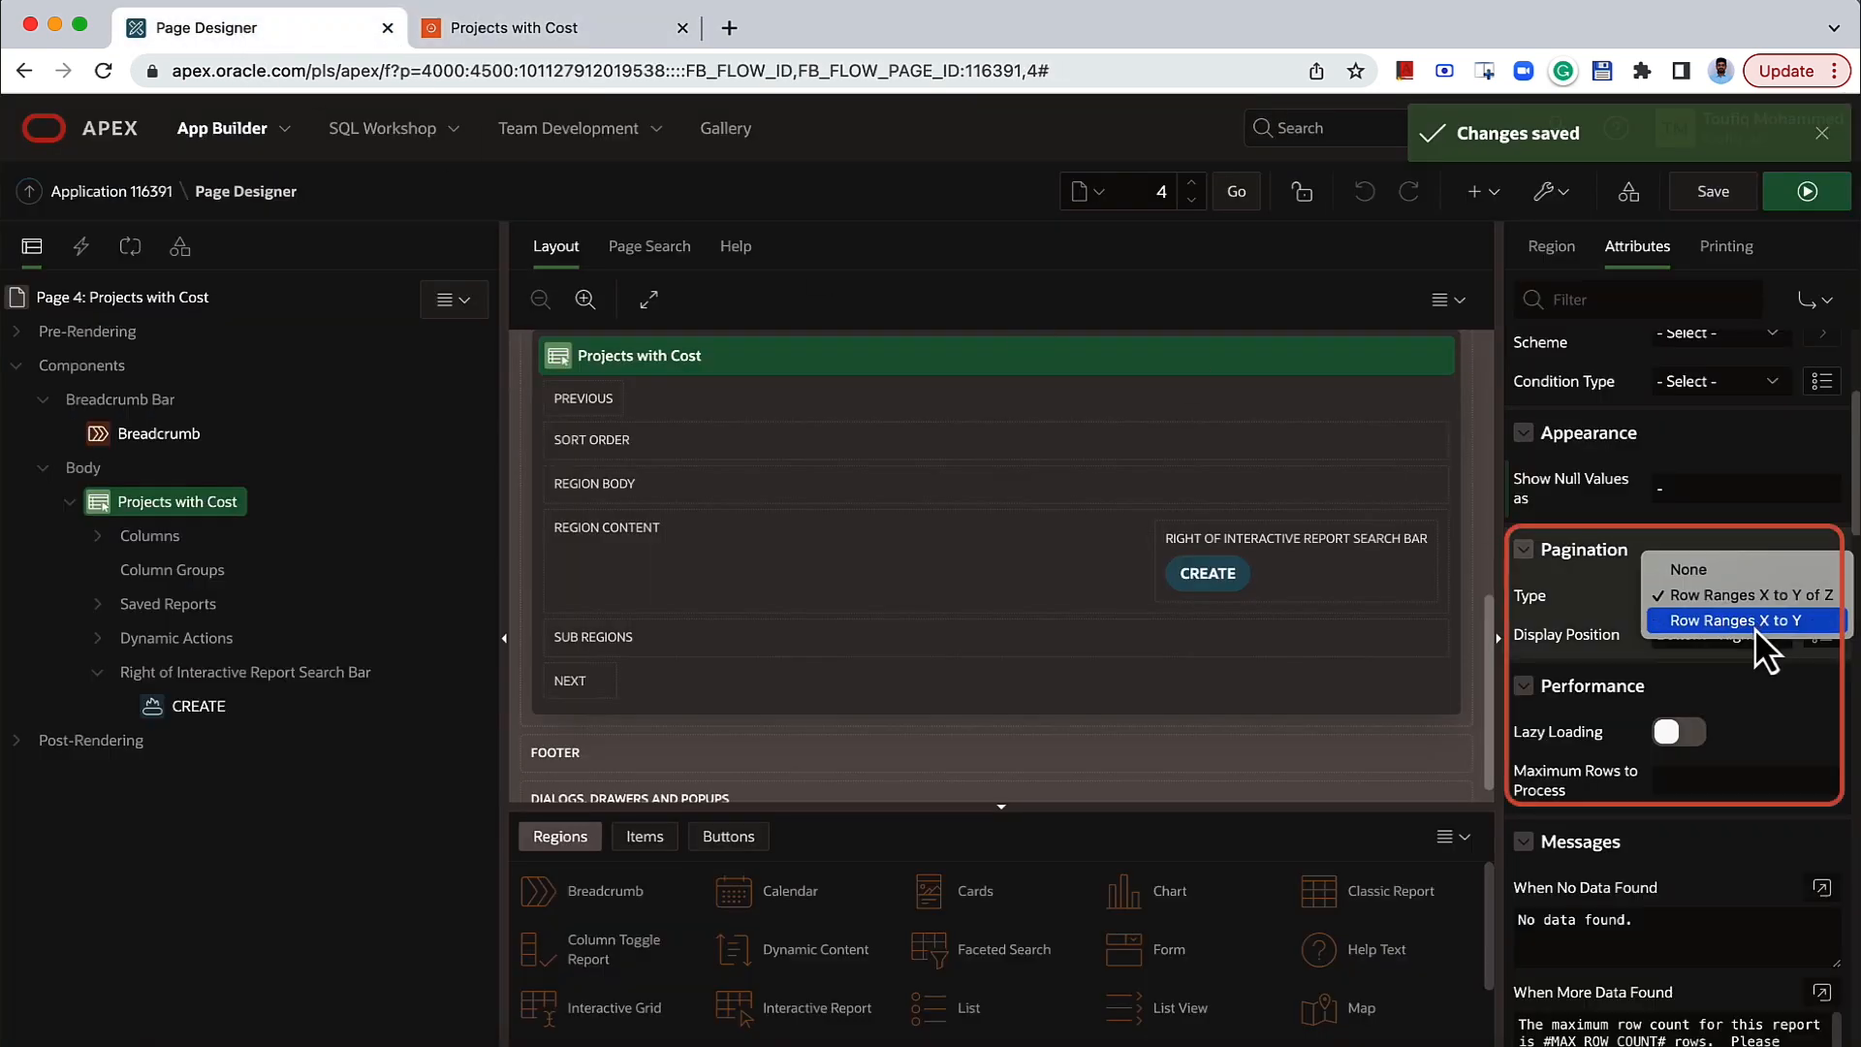
left_click(1755, 628)
left_click(1711, 205)
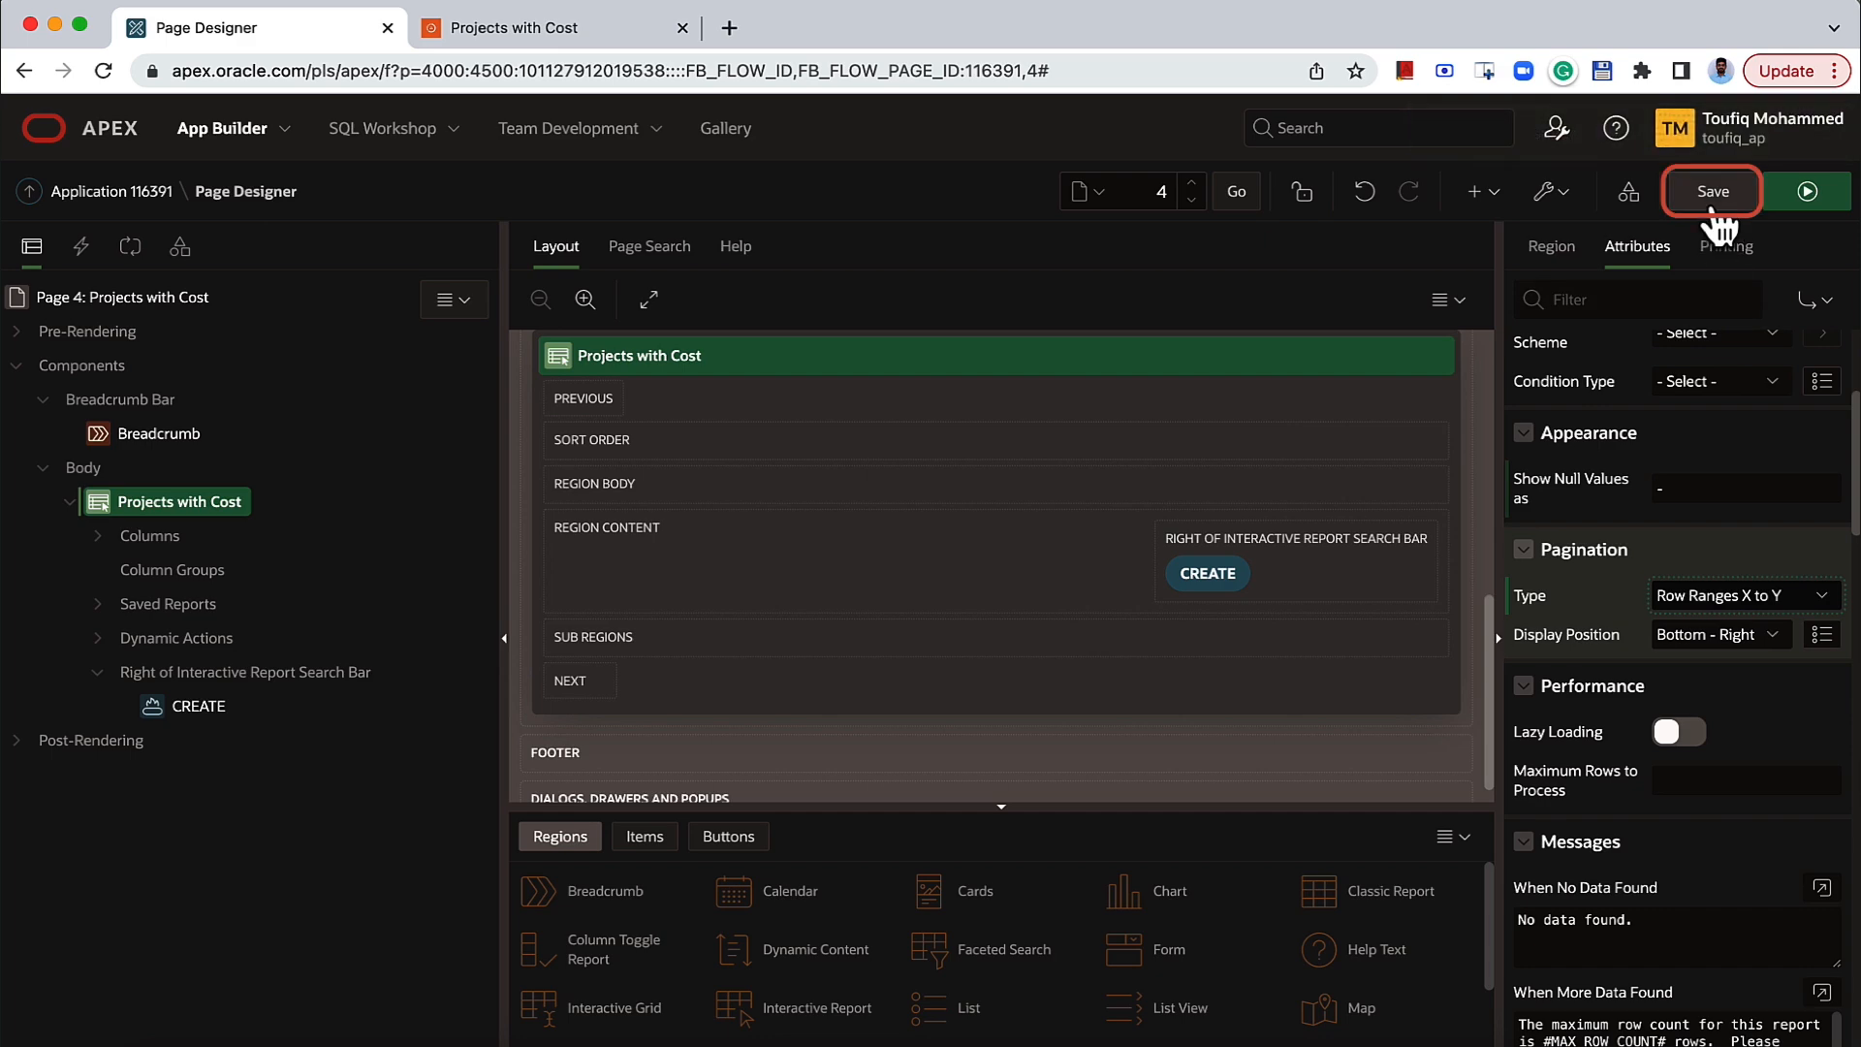
left_click(484, 31)
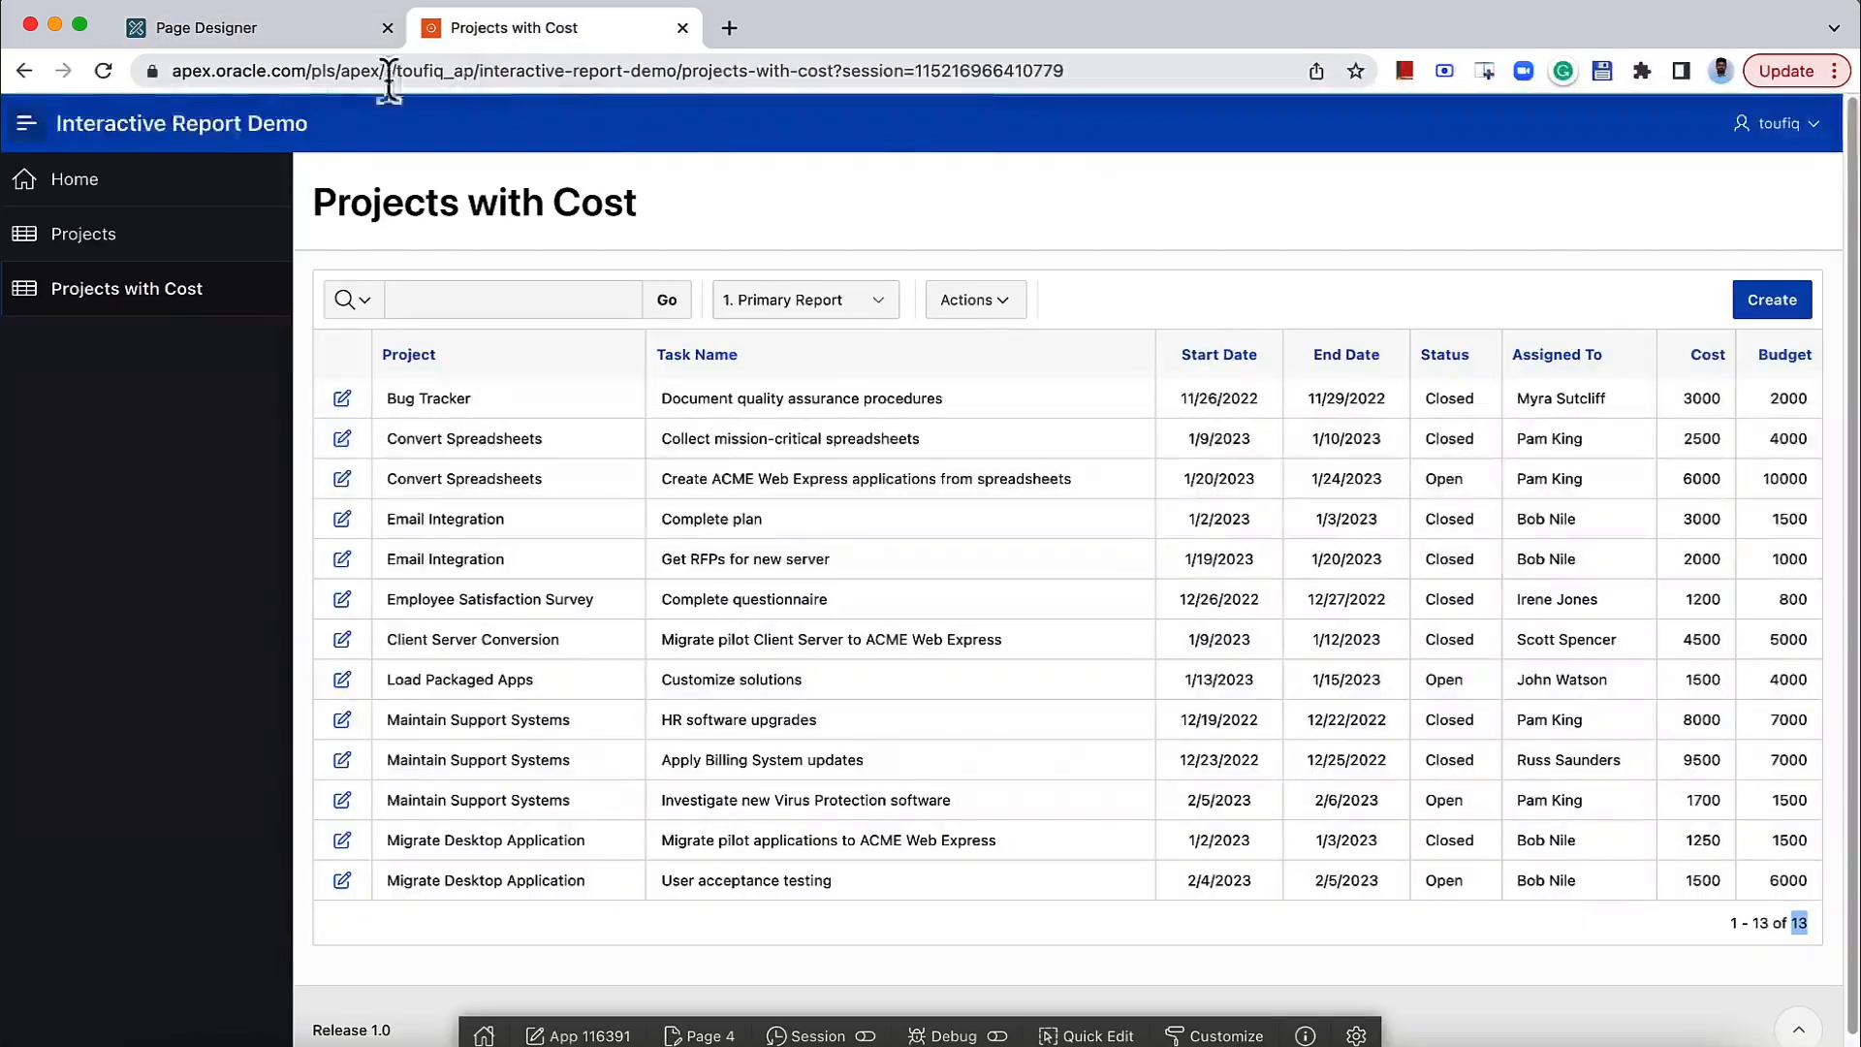
left_click(103, 71)
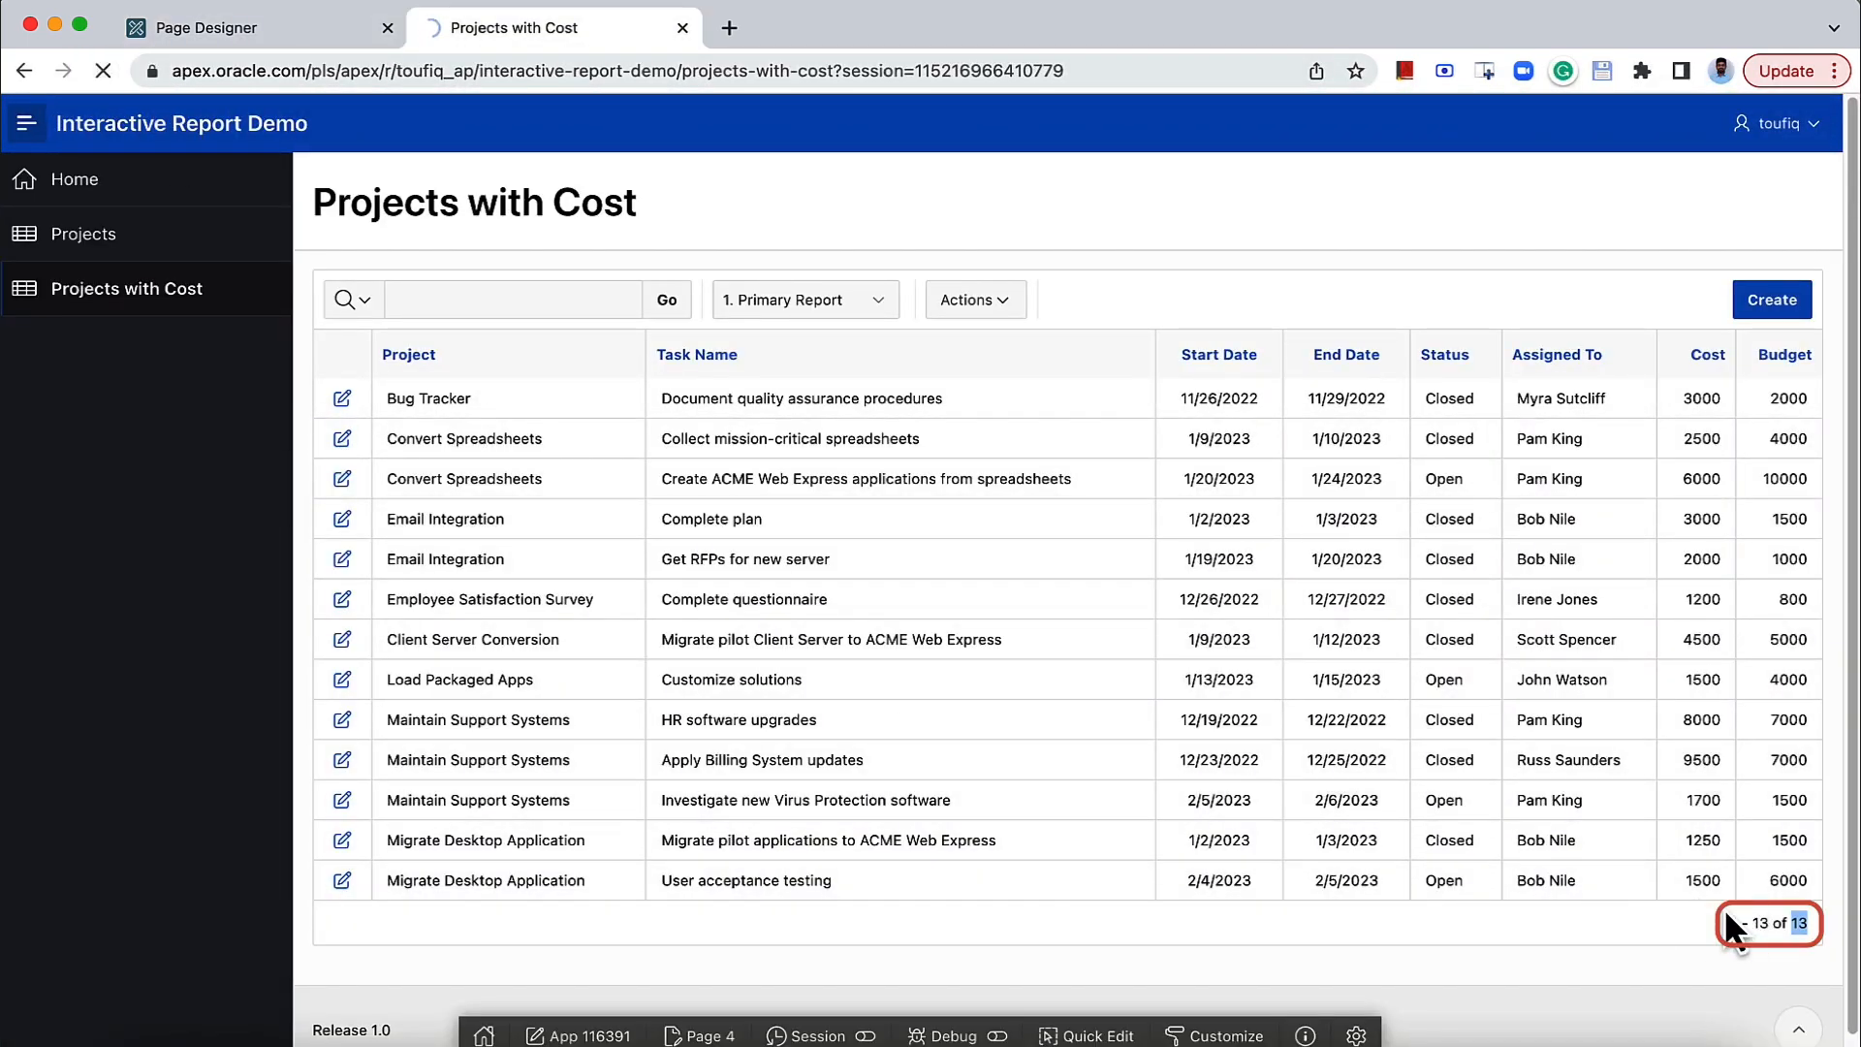
Set the report's pagination display position to Top - Right, save the page and refresh the running report.
left_click(297, 42)
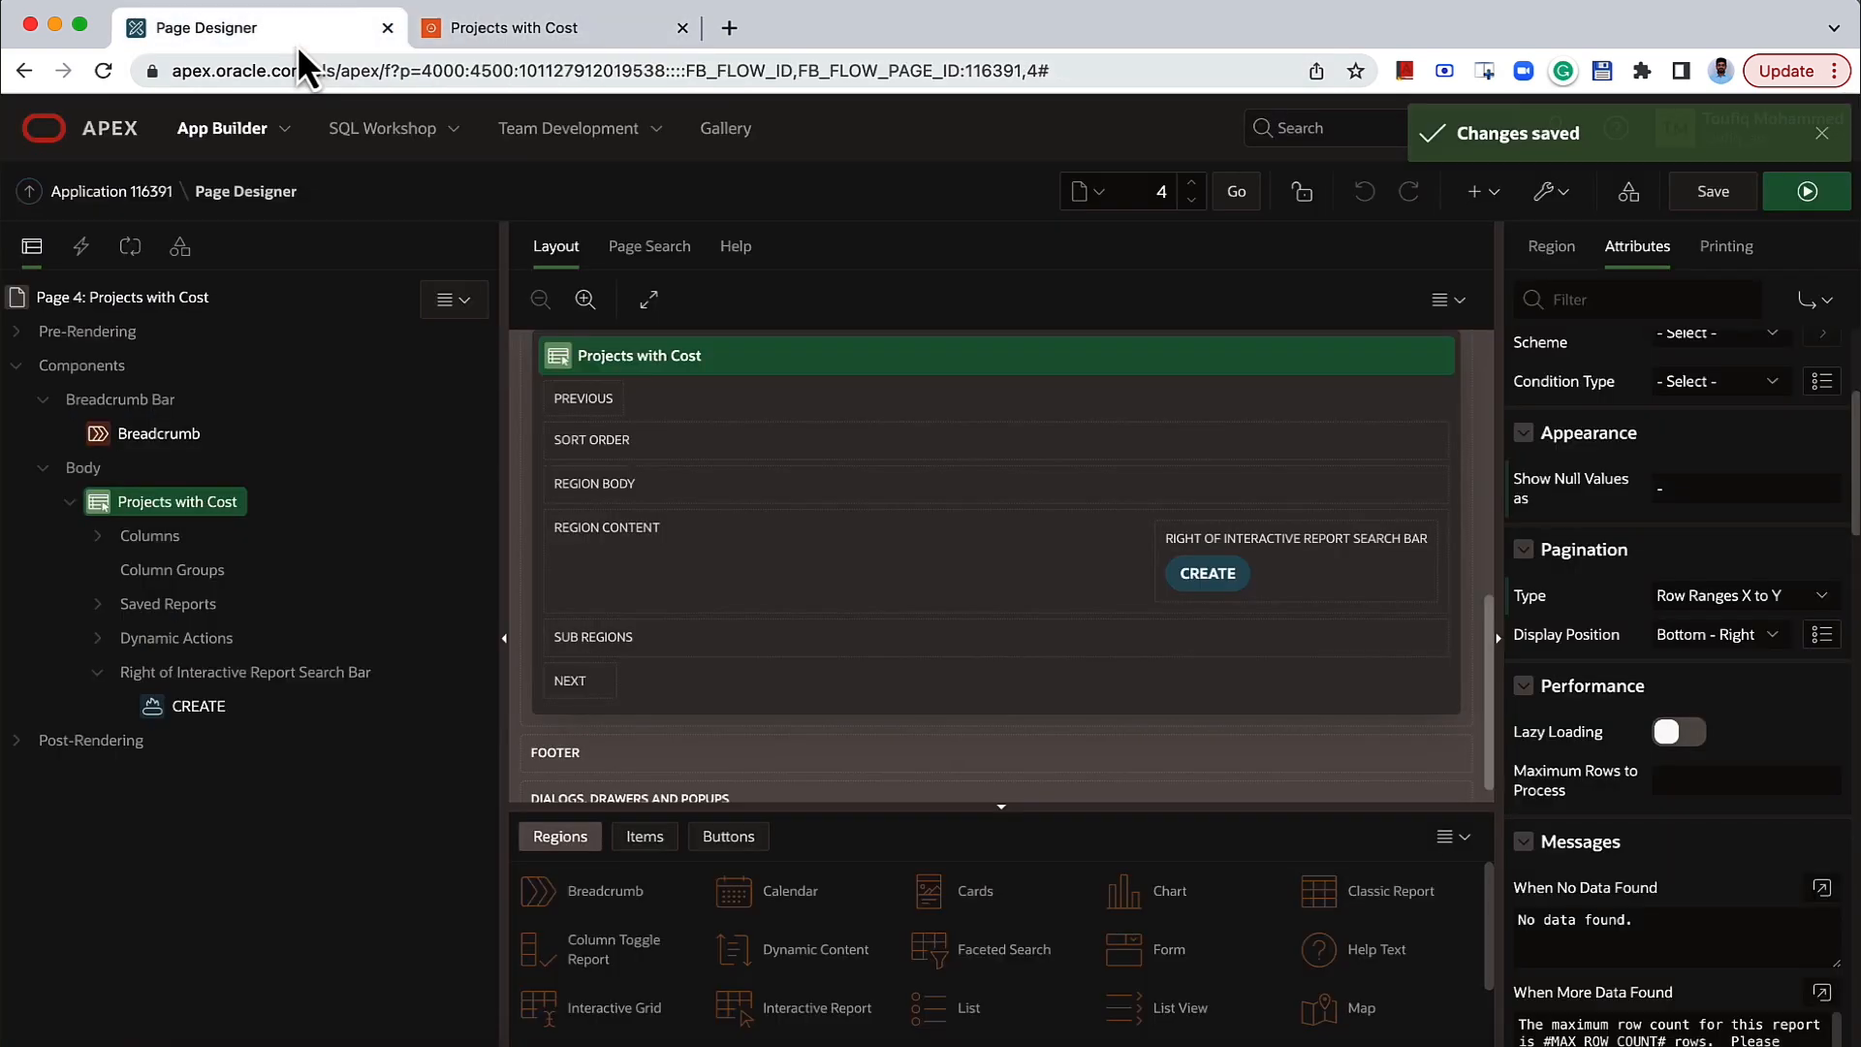
left_click(1690, 634)
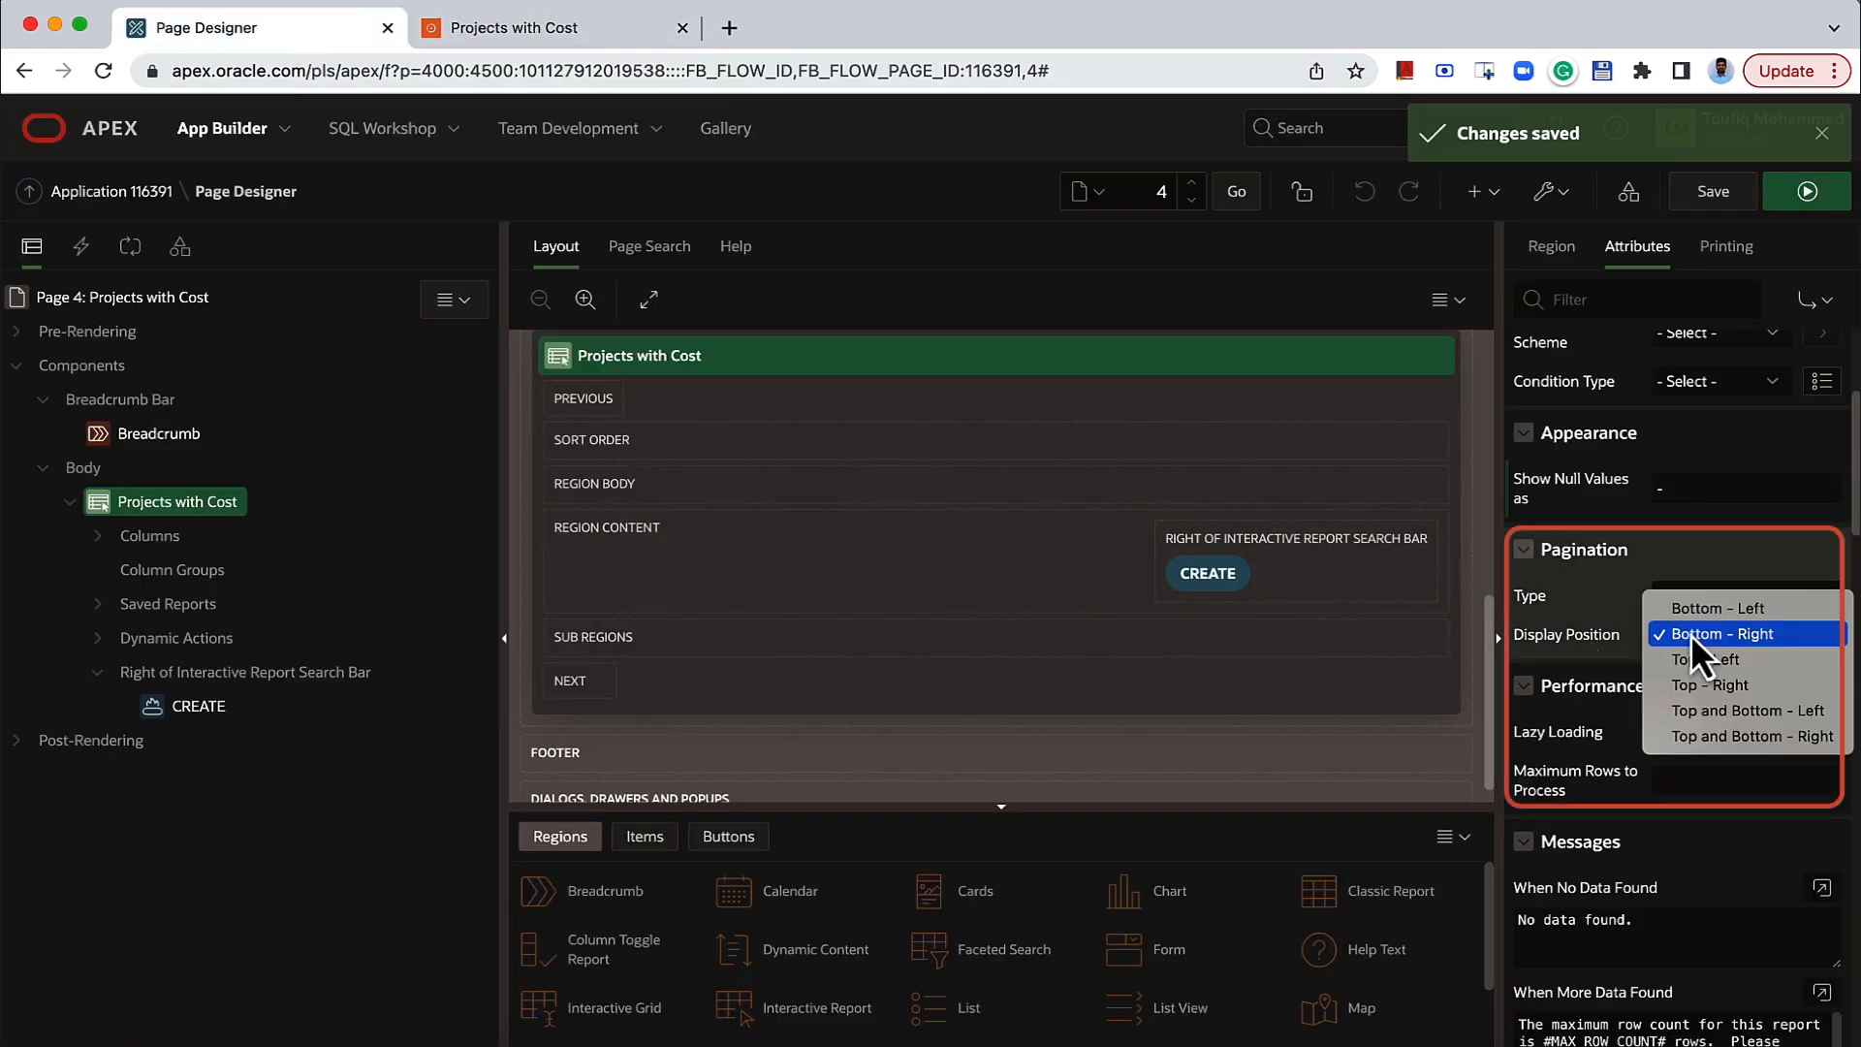
left_click(1698, 684)
left_click(1707, 206)
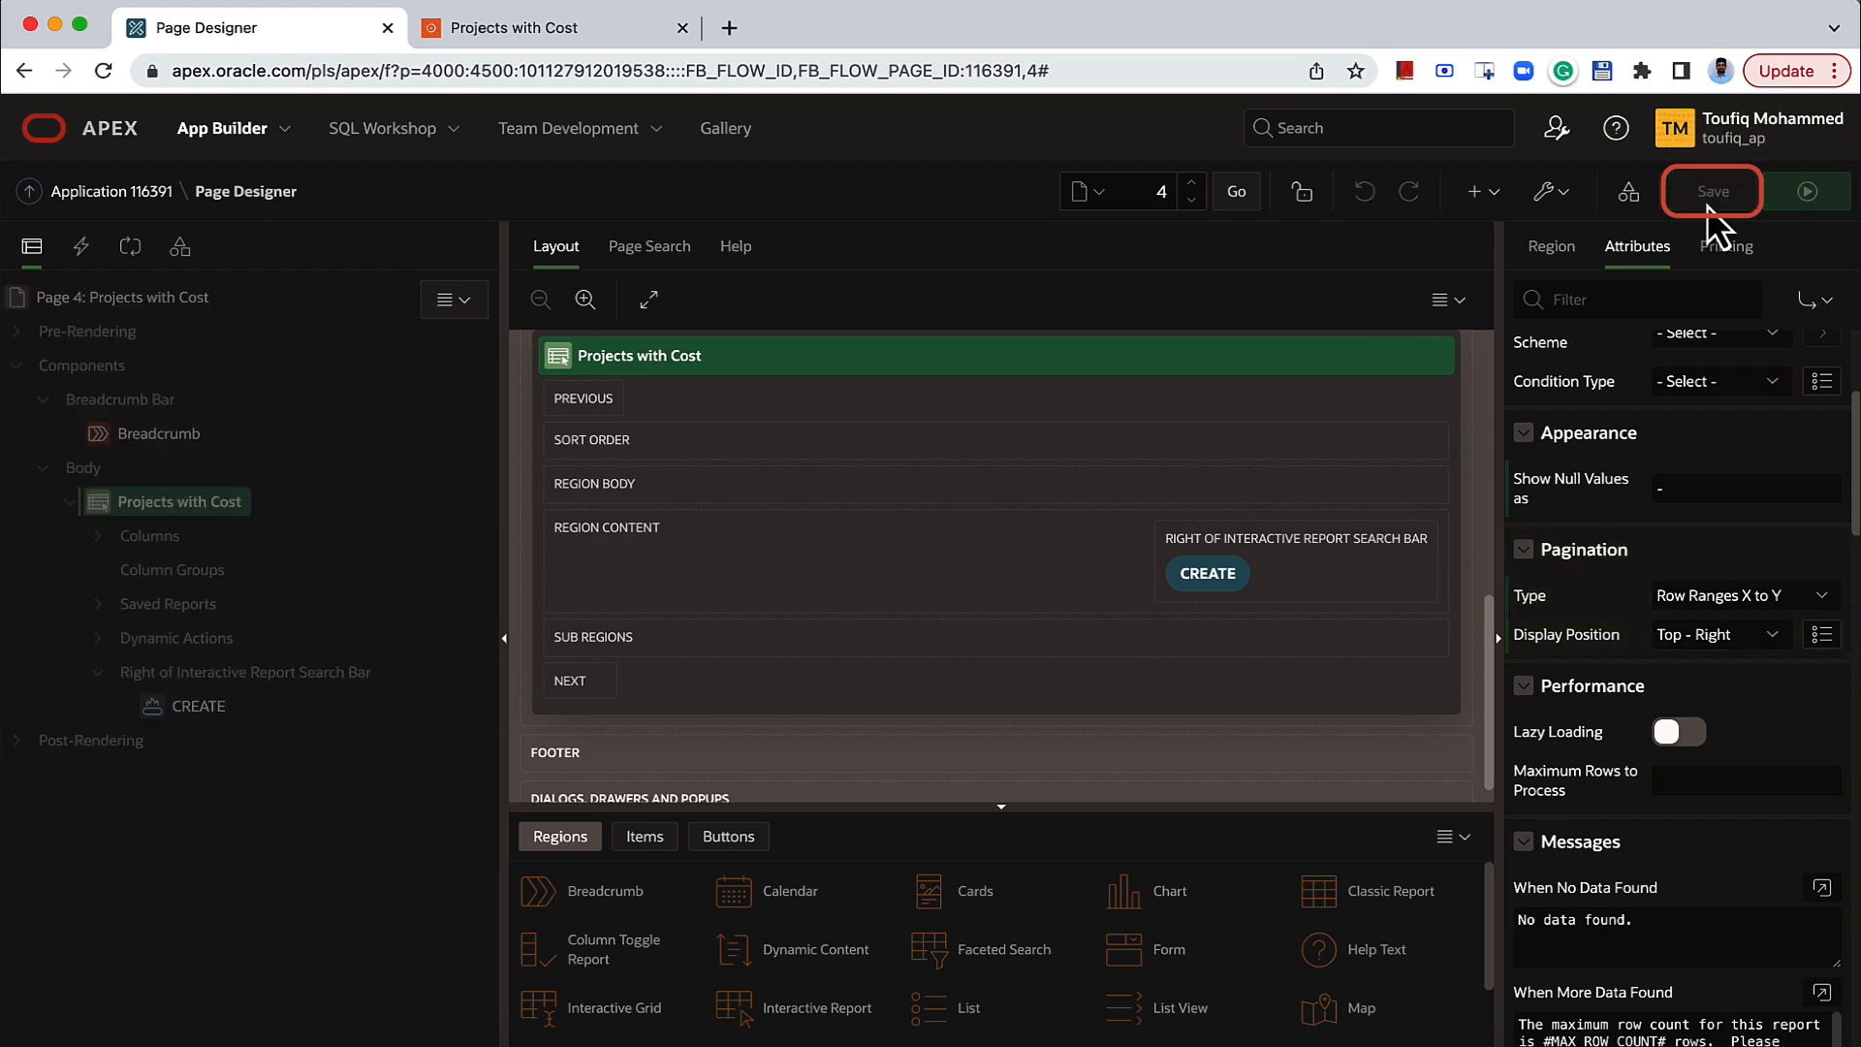
left_click(513, 31)
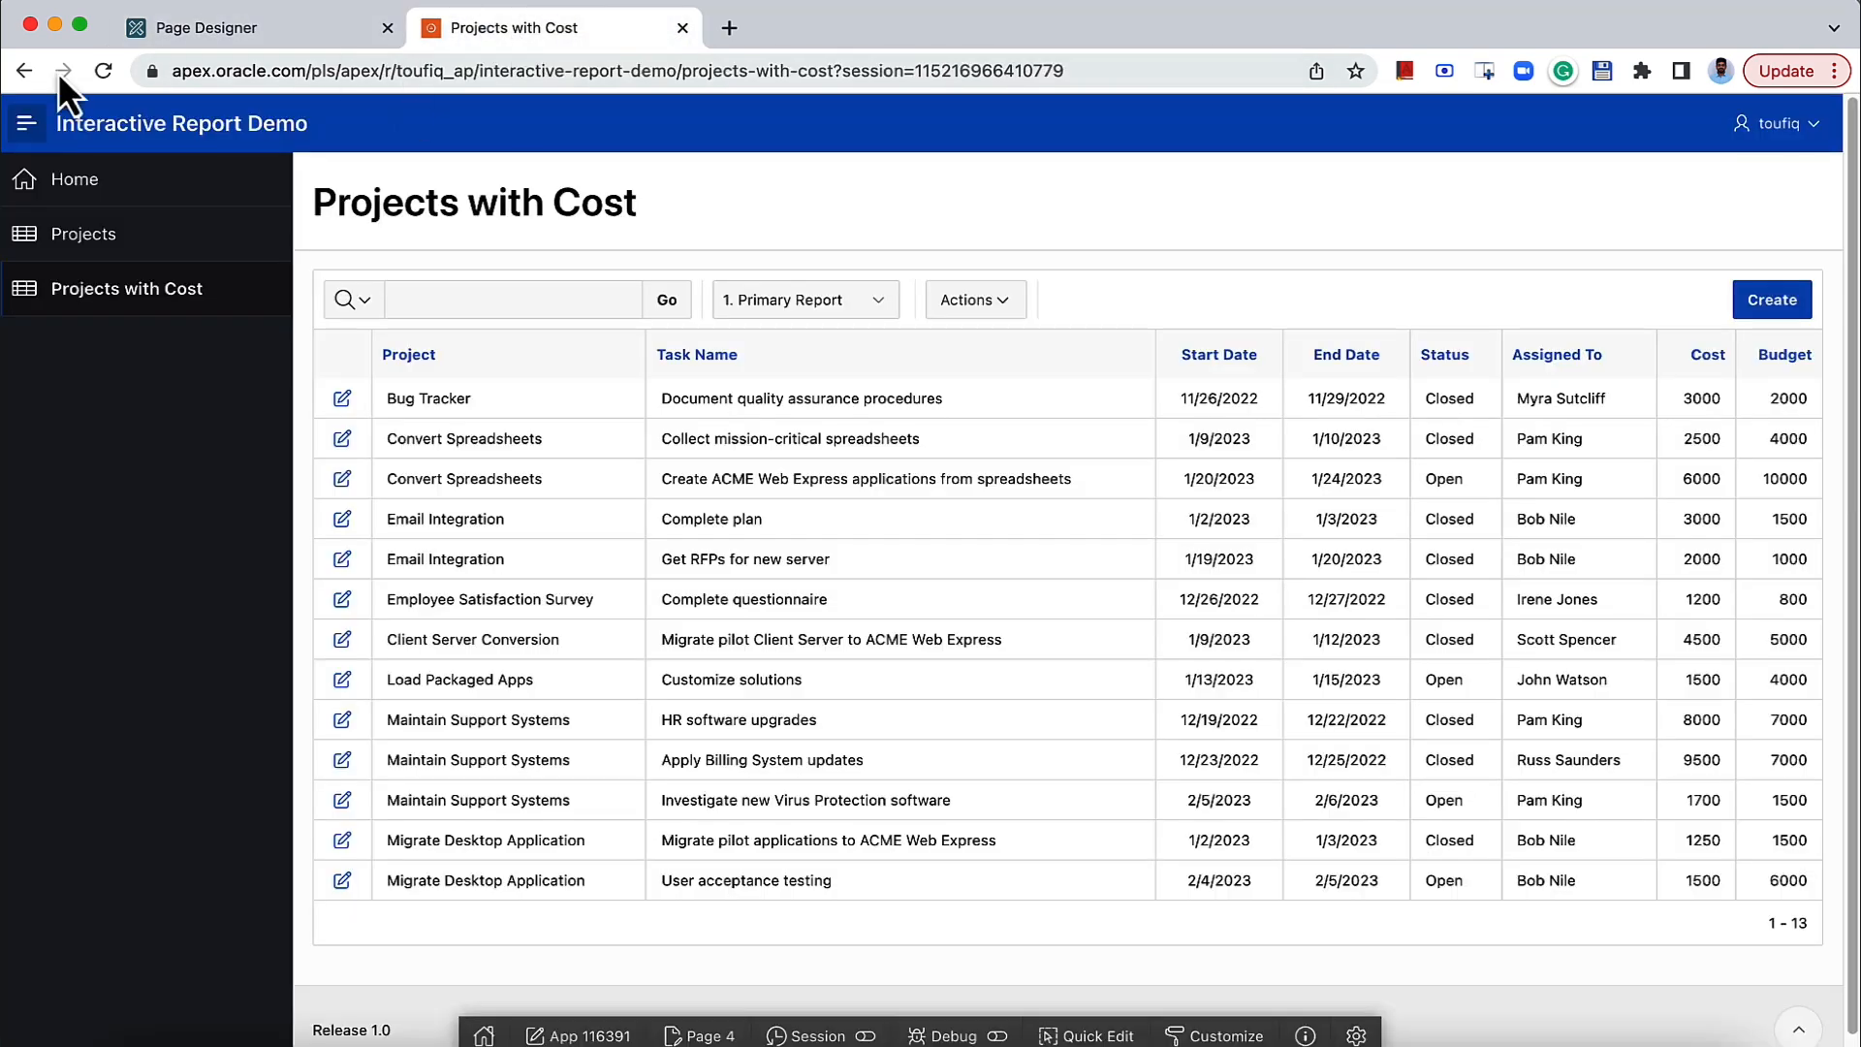
left_click(103, 71)
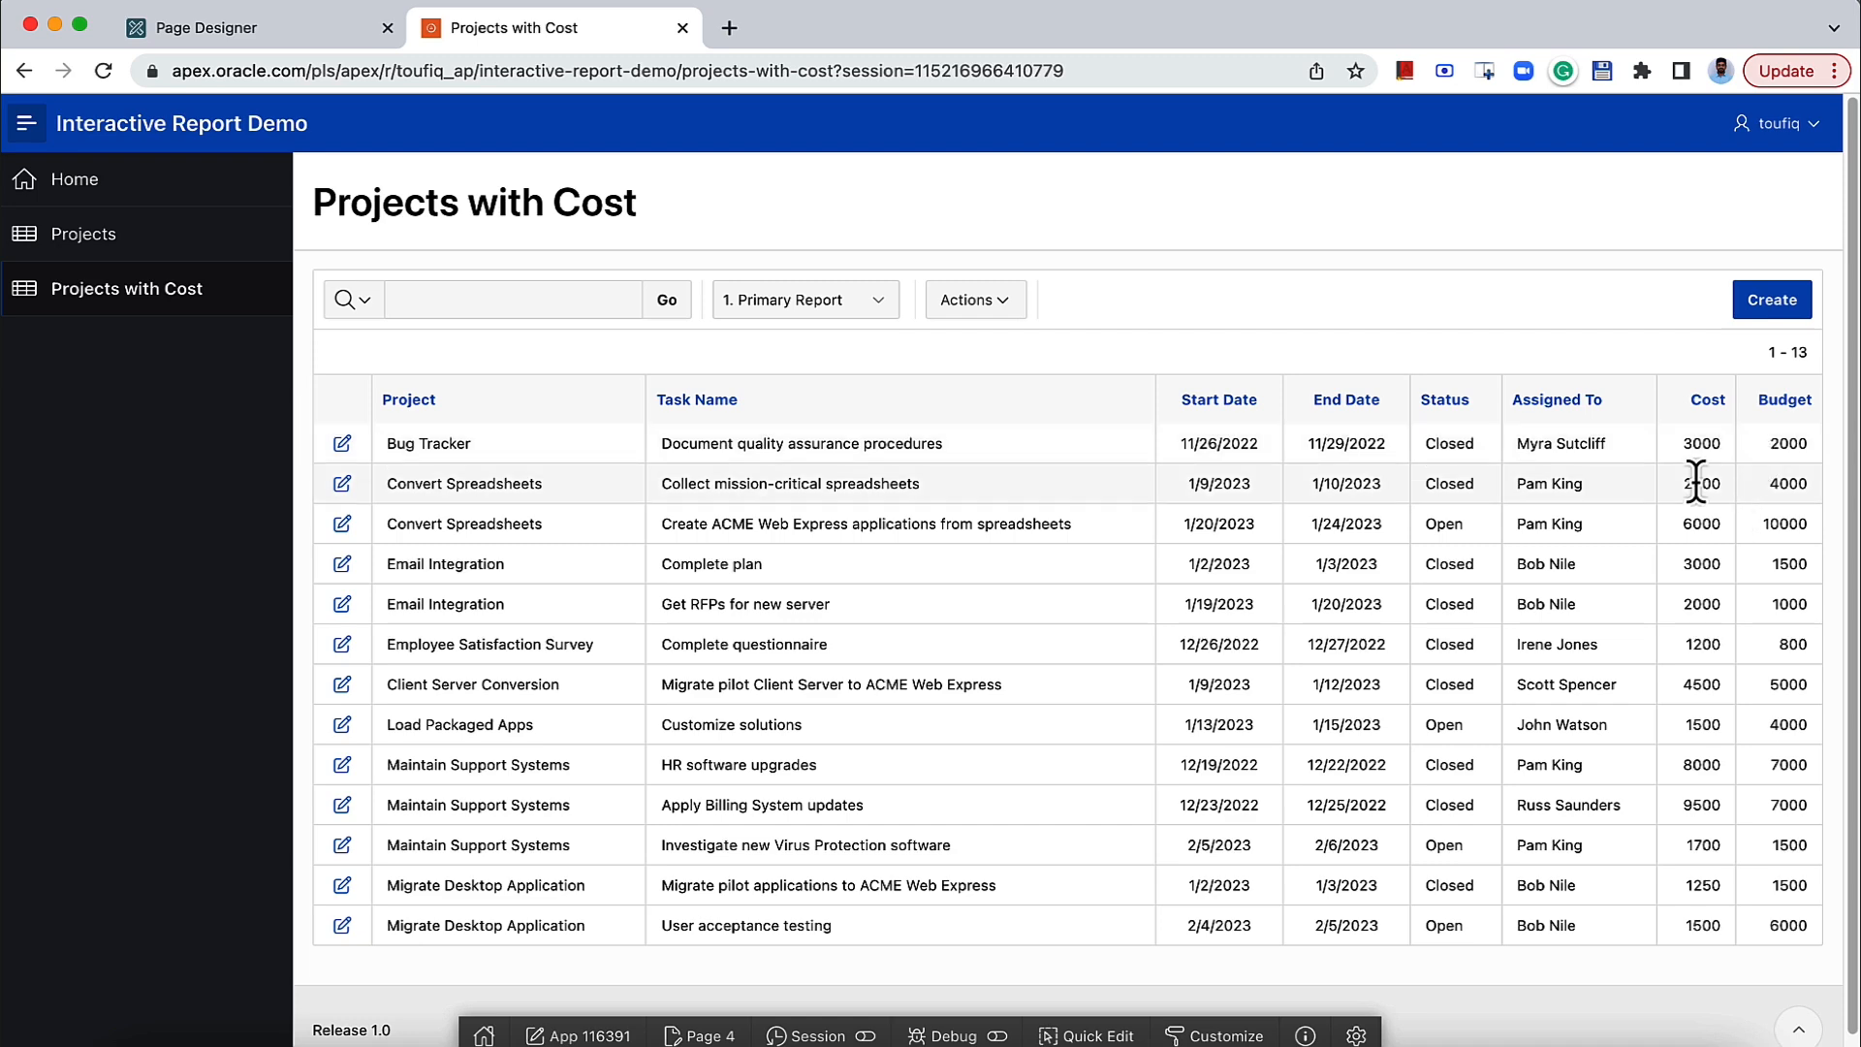
Turn on lazy loading in the Projects with Cost report's performance attributes and review the message attributes.
left_click(258, 27)
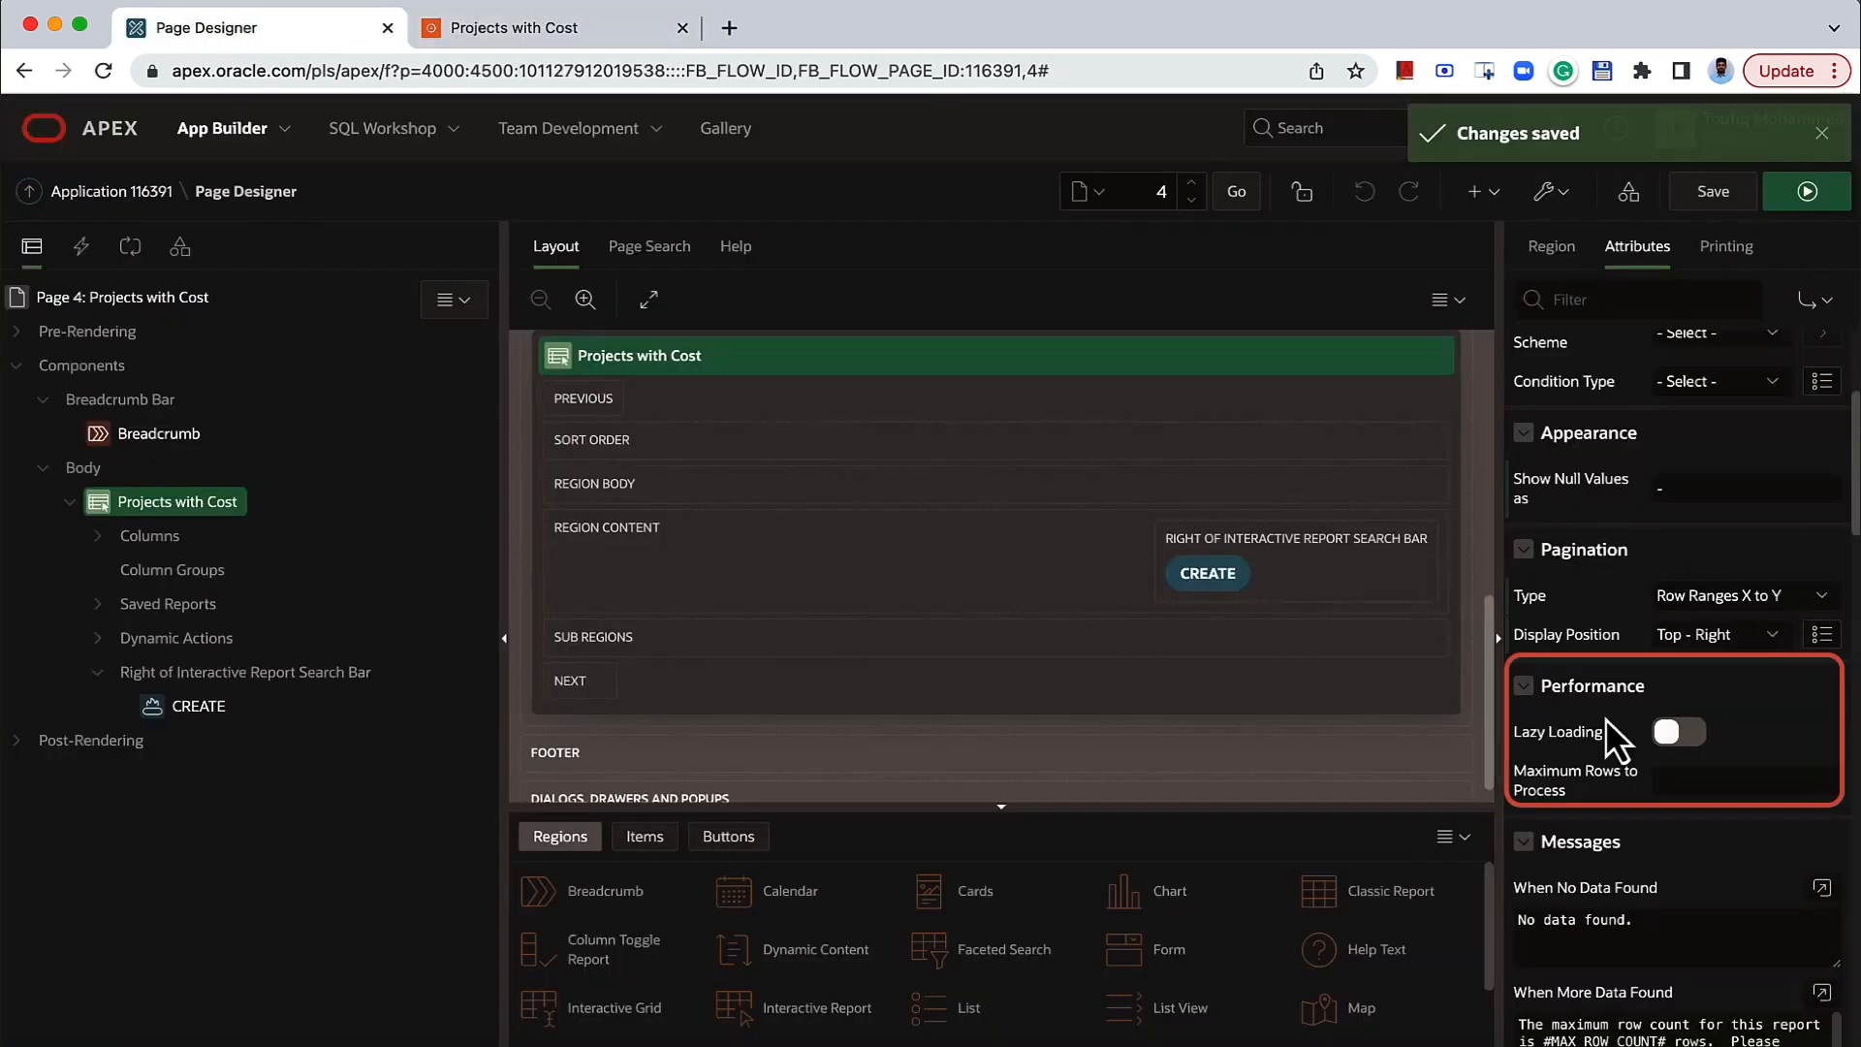
scroll(1606, 719, "down", 1)
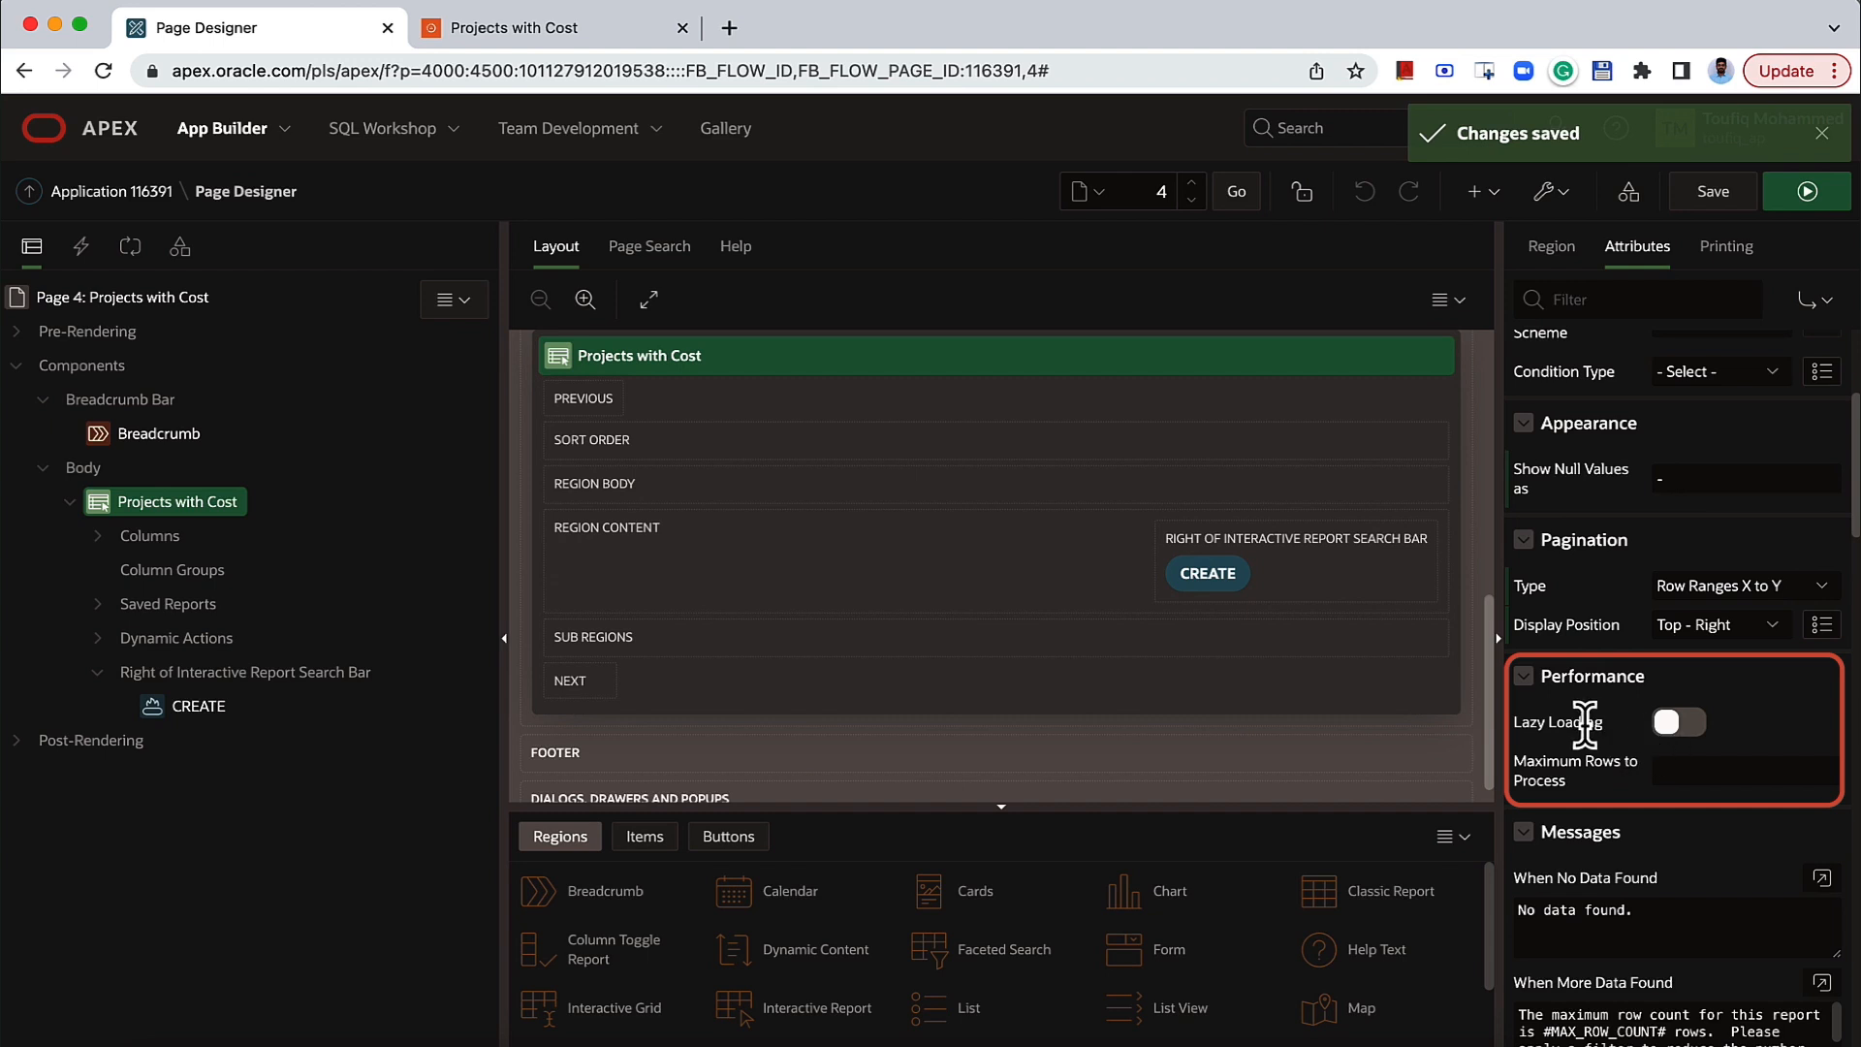
left_click(1667, 725)
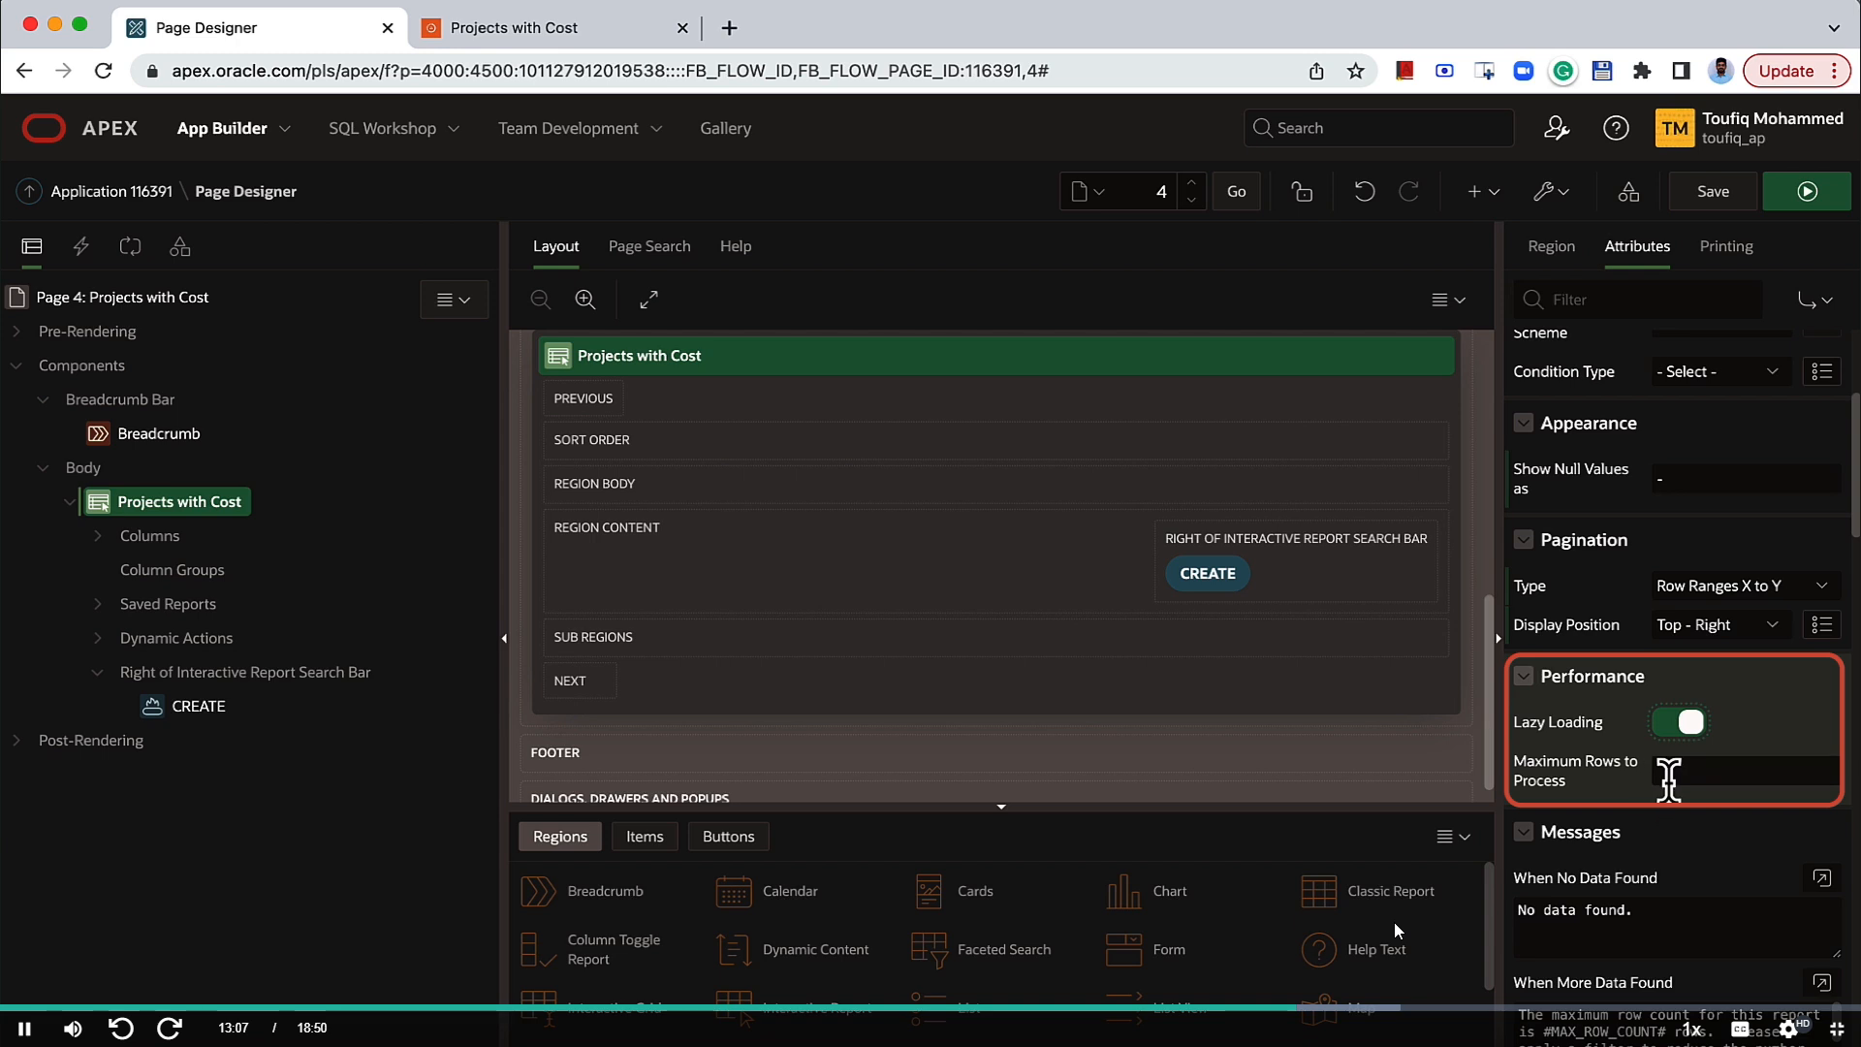
left_click(1667, 773)
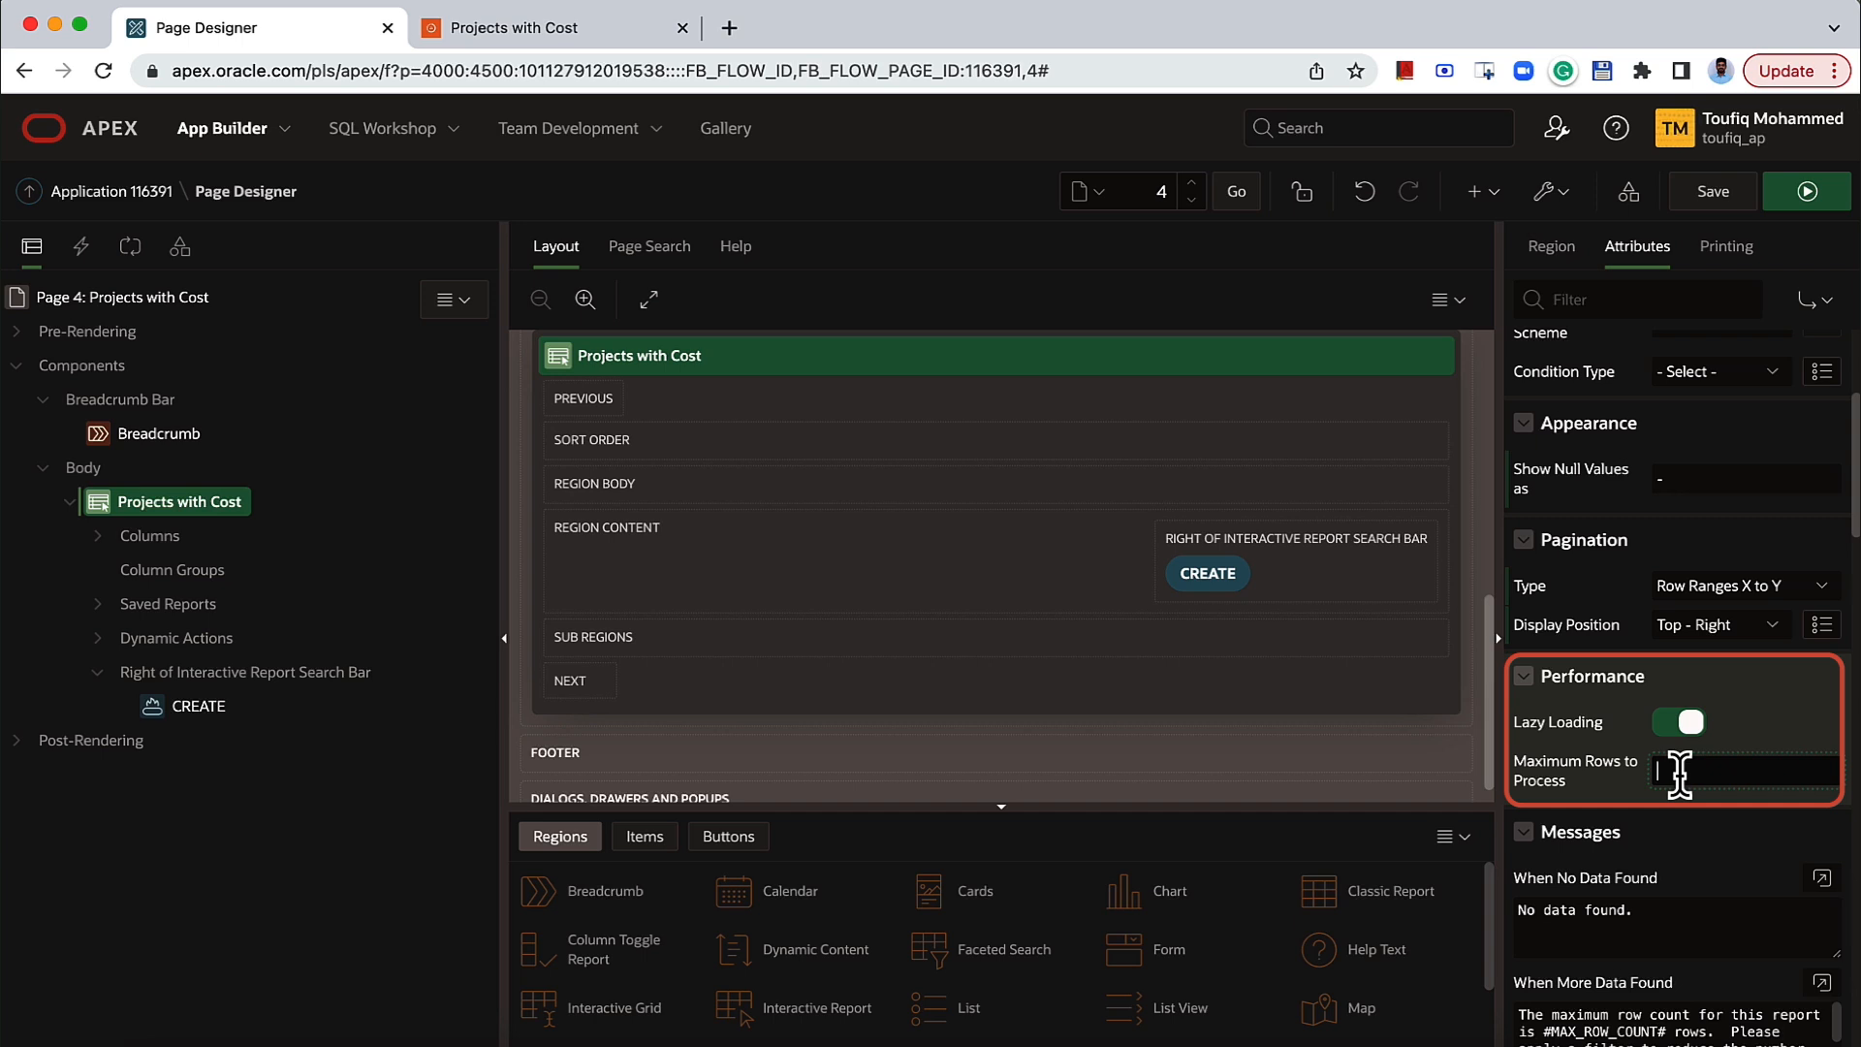
scroll(1672, 785, "down", 2)
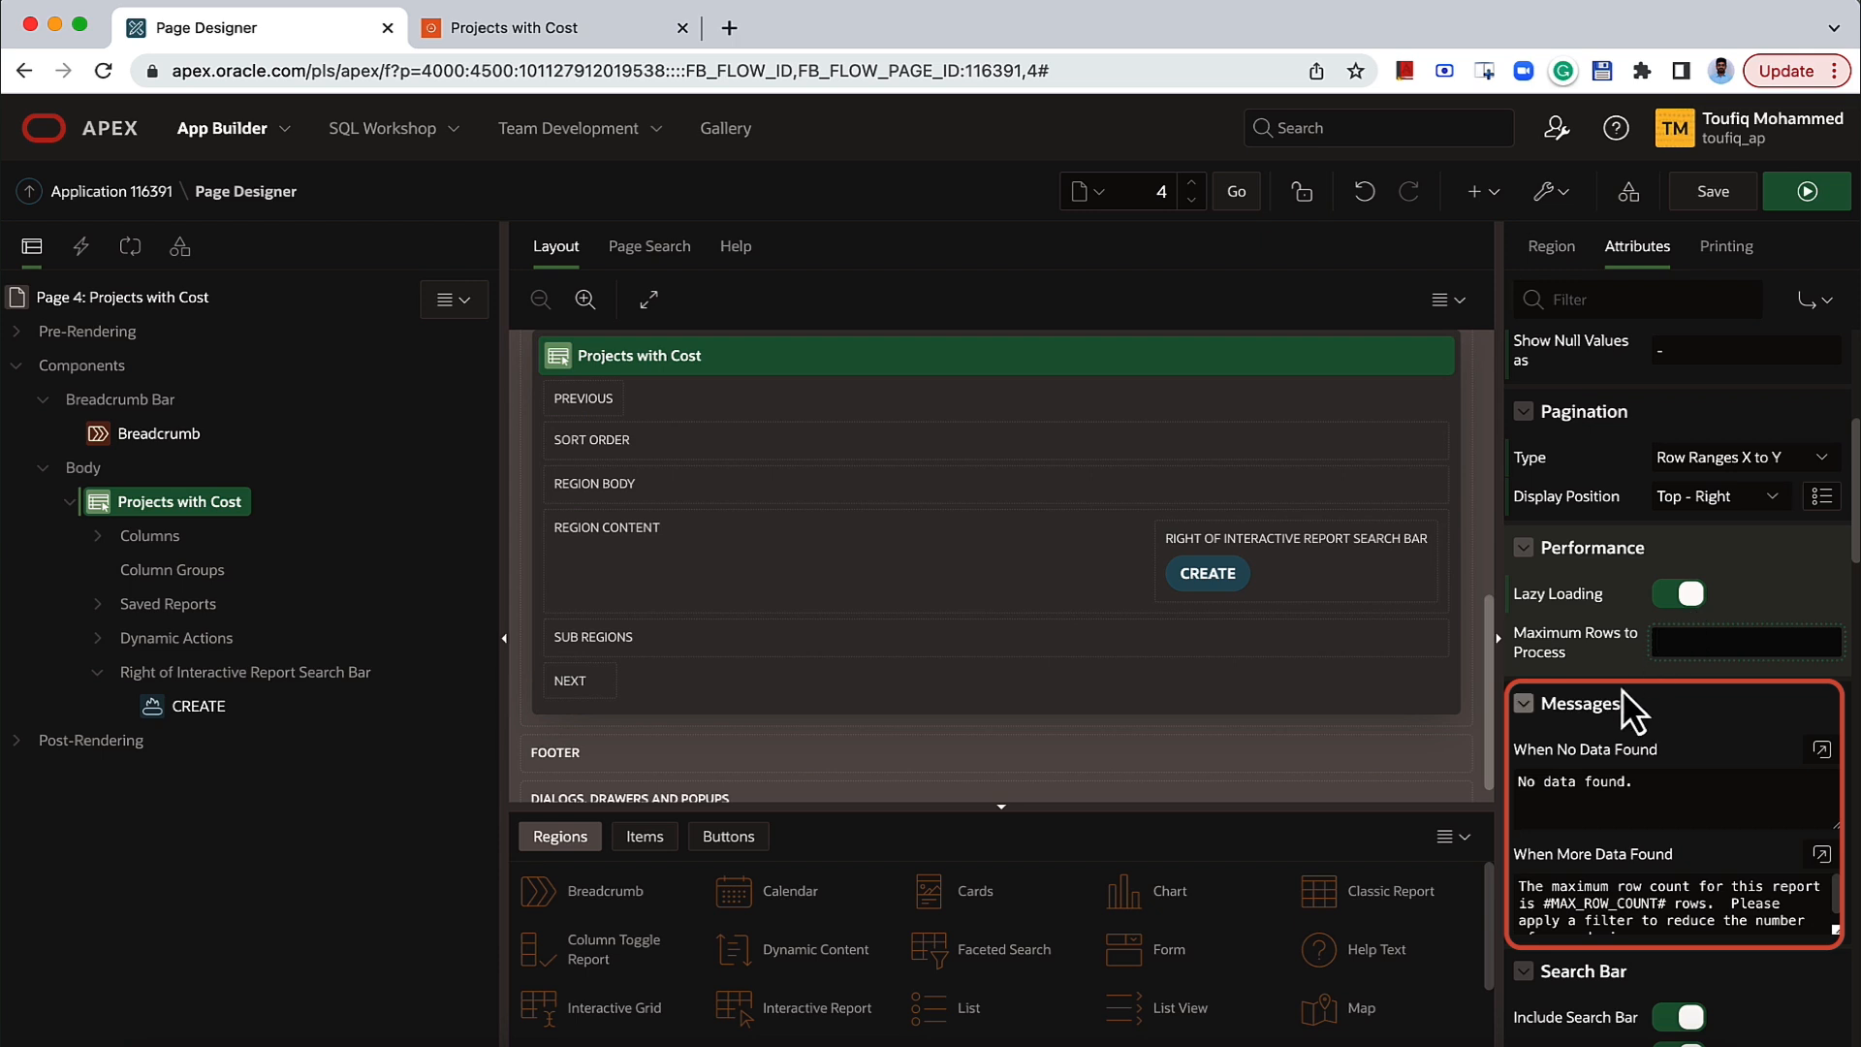
scroll(1609, 708, "down", 1)
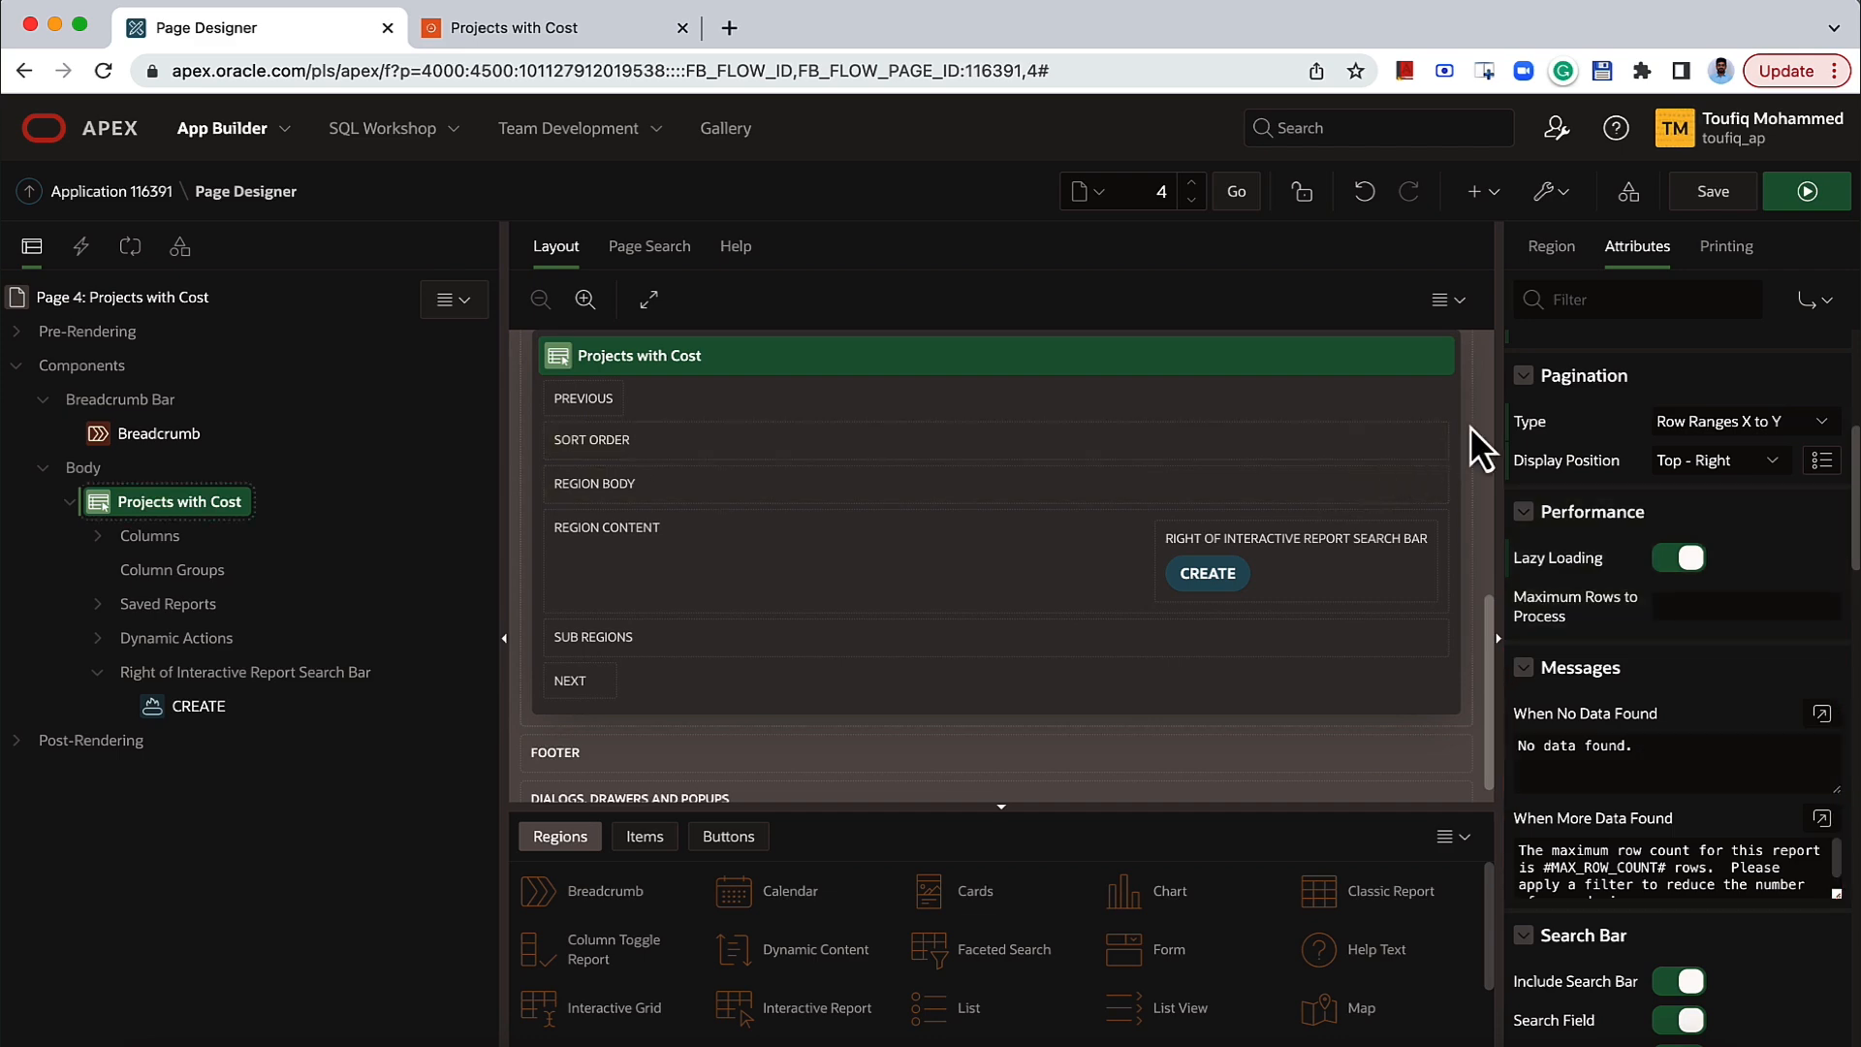
Change the WHERE clause of the region's SQL query to "where 1 = 2".
left_click(1552, 248)
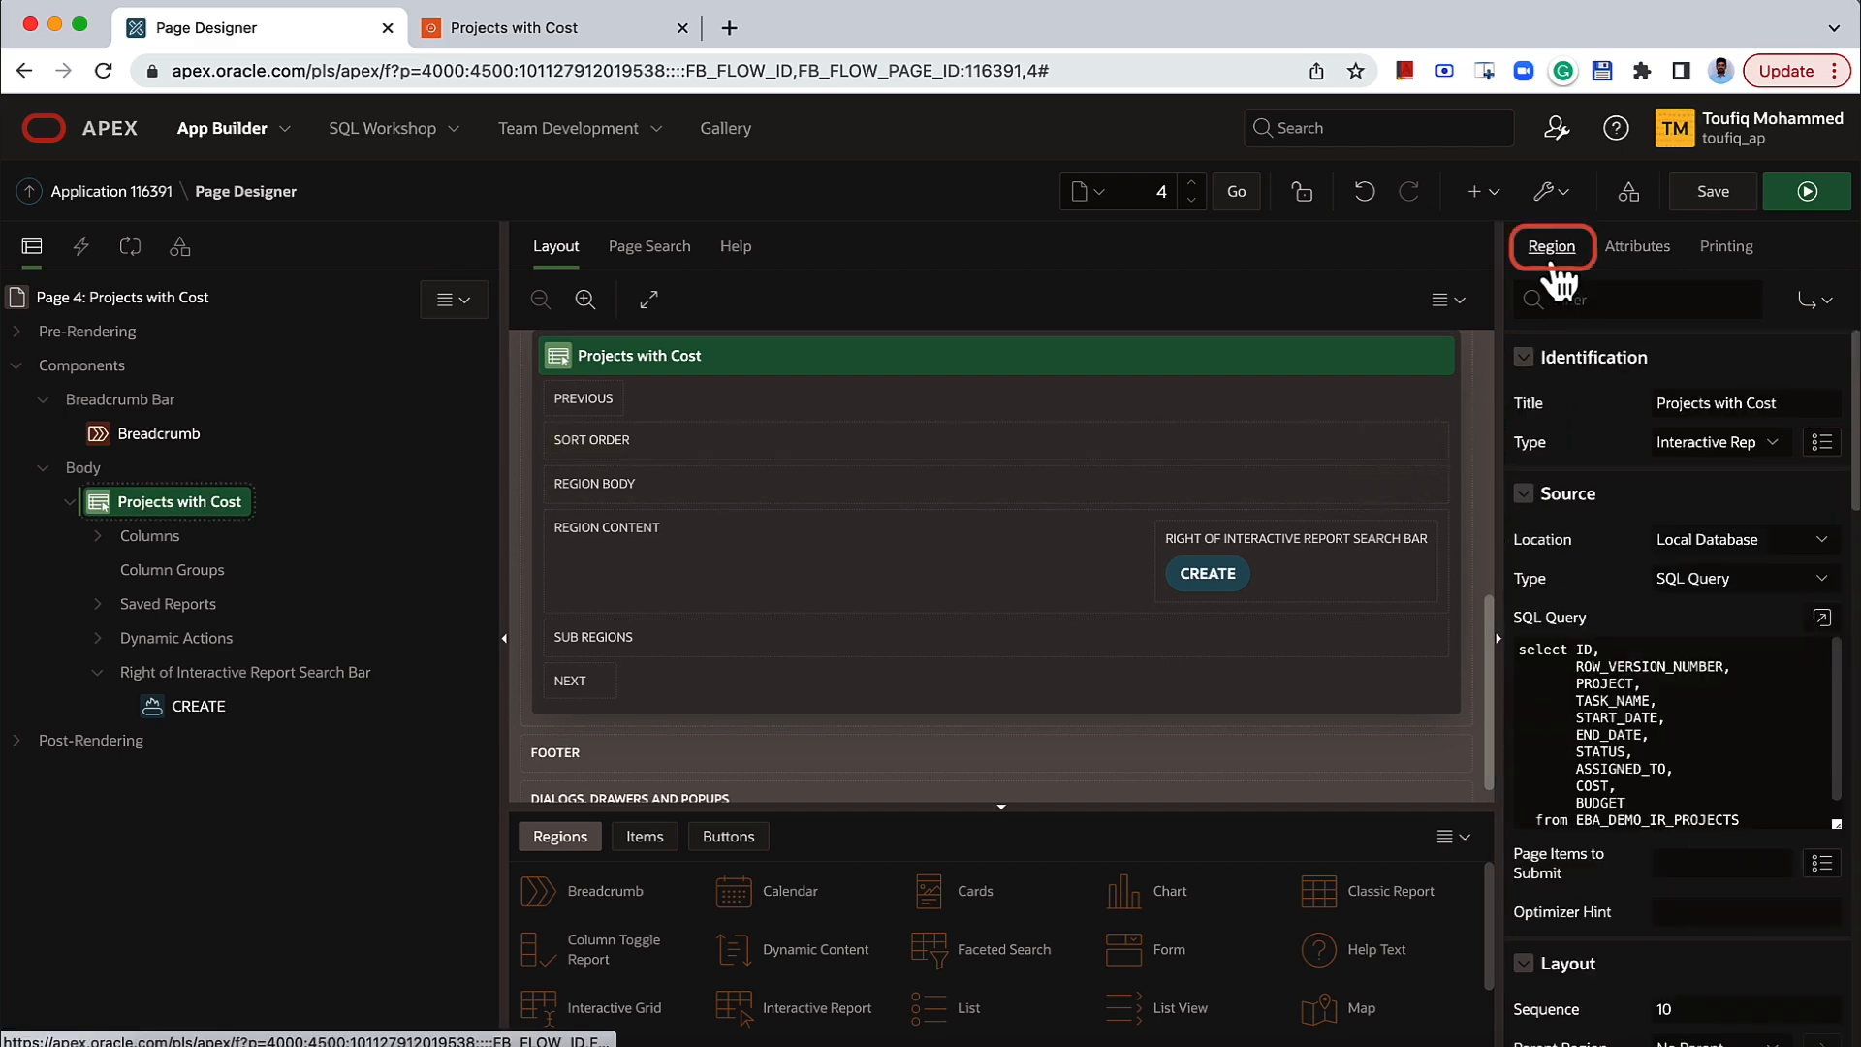
left_click(1822, 619)
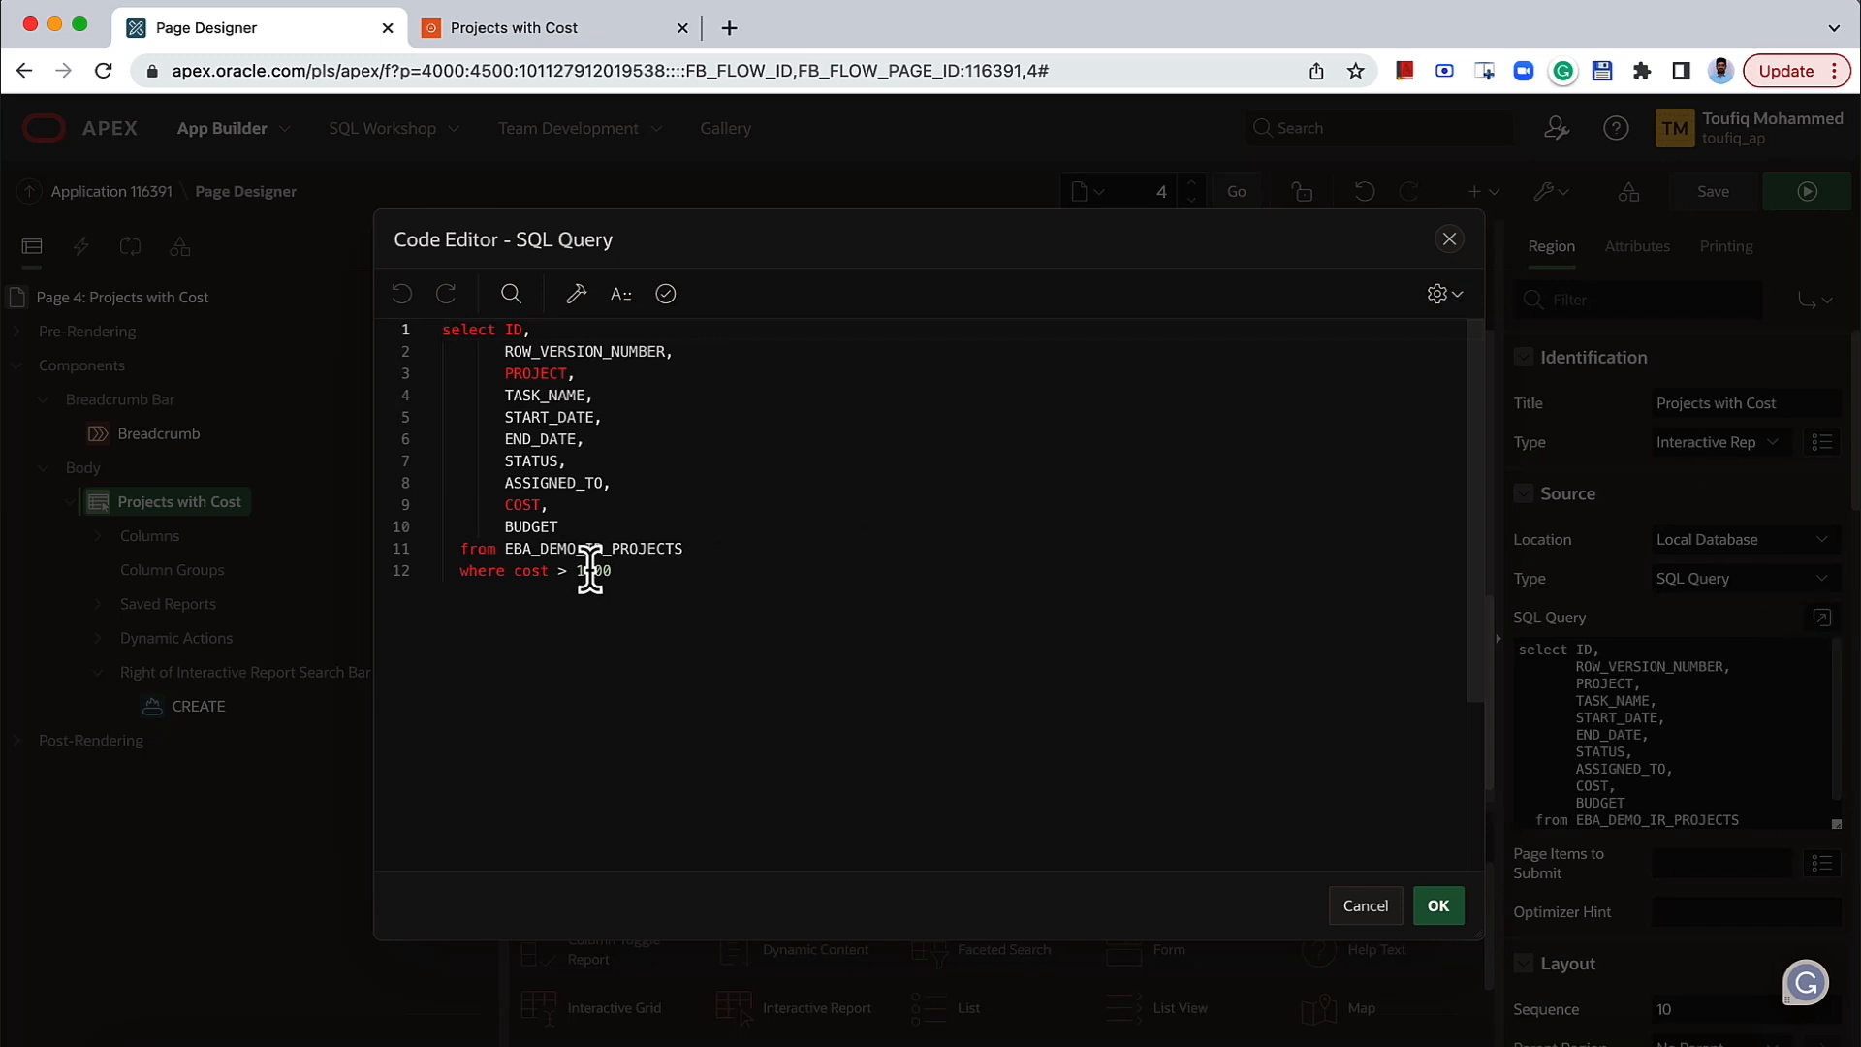
left_click_drag(510, 575, 622, 572)
type("1 = 2")
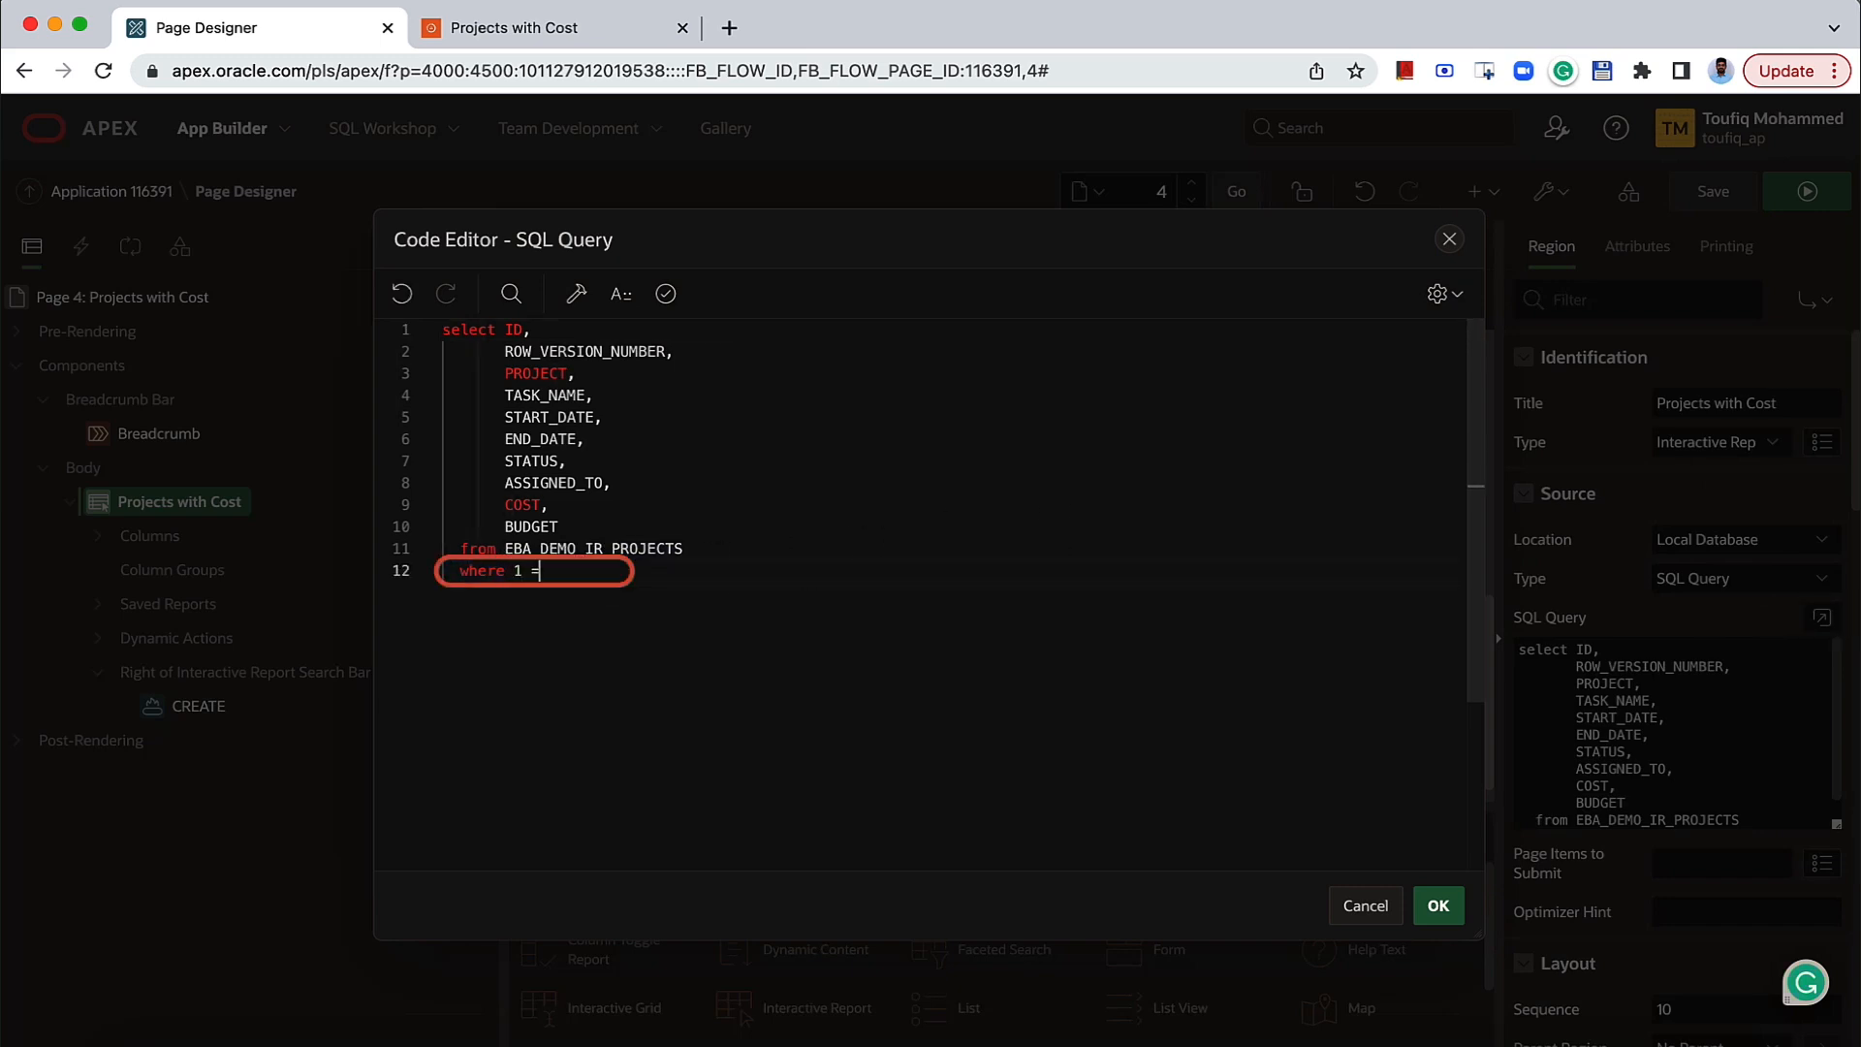
left_click(1460, 917)
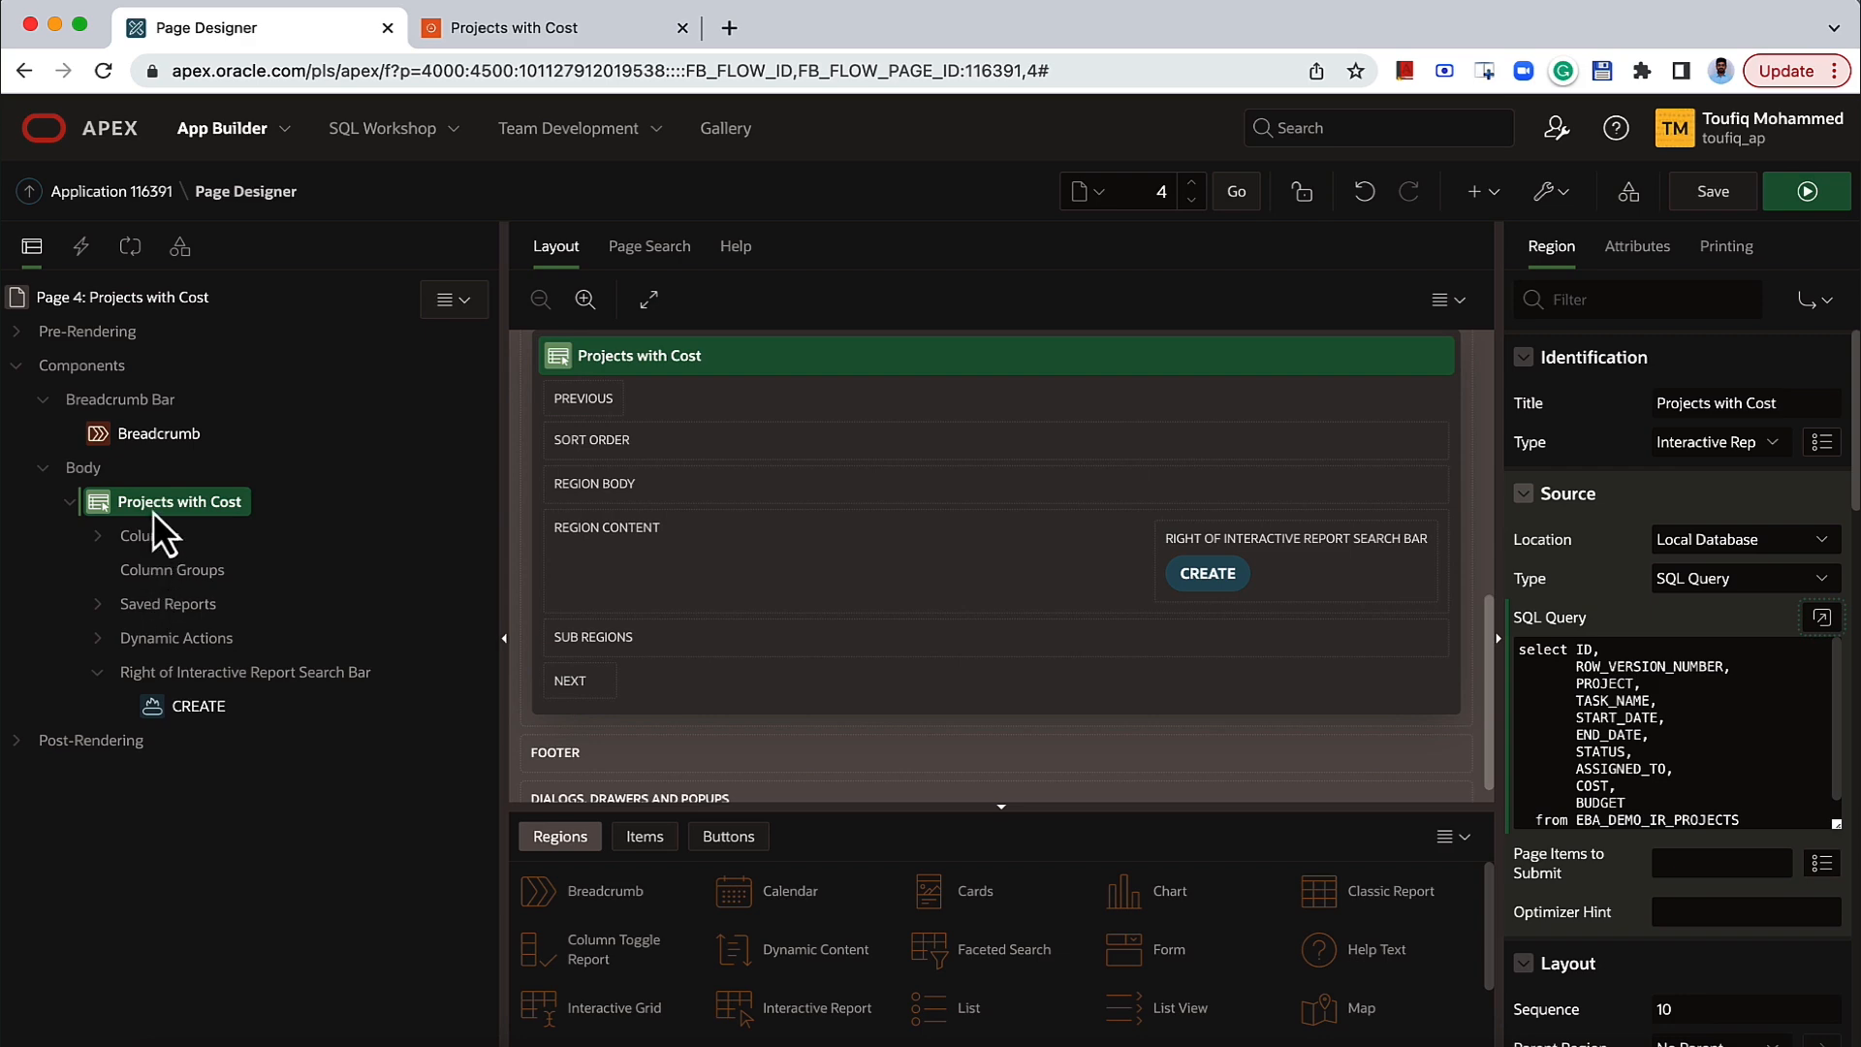
Set the report's When No Data Found message to "No Projects found.".
left_click(1637, 246)
scroll(1667, 504, "down", 5)
scroll(1672, 548, "up", 3)
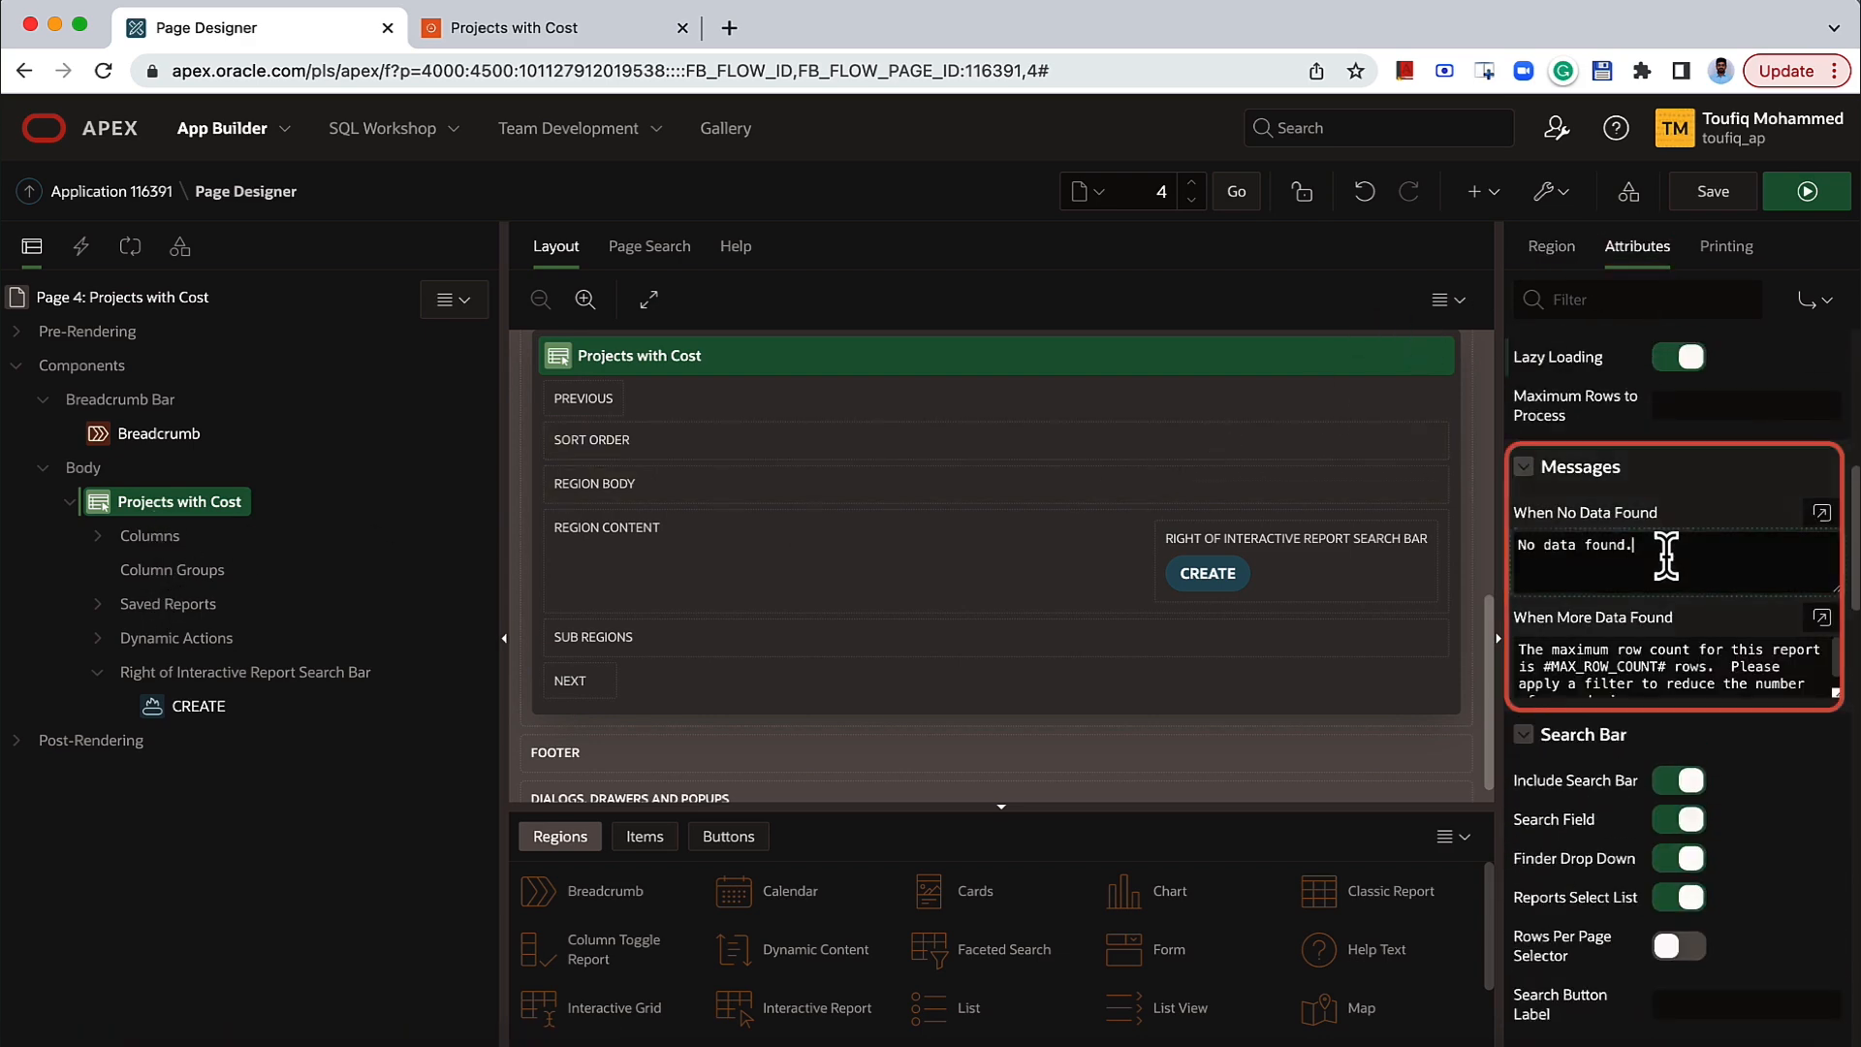
left_click_drag(1667, 544, 1495, 569)
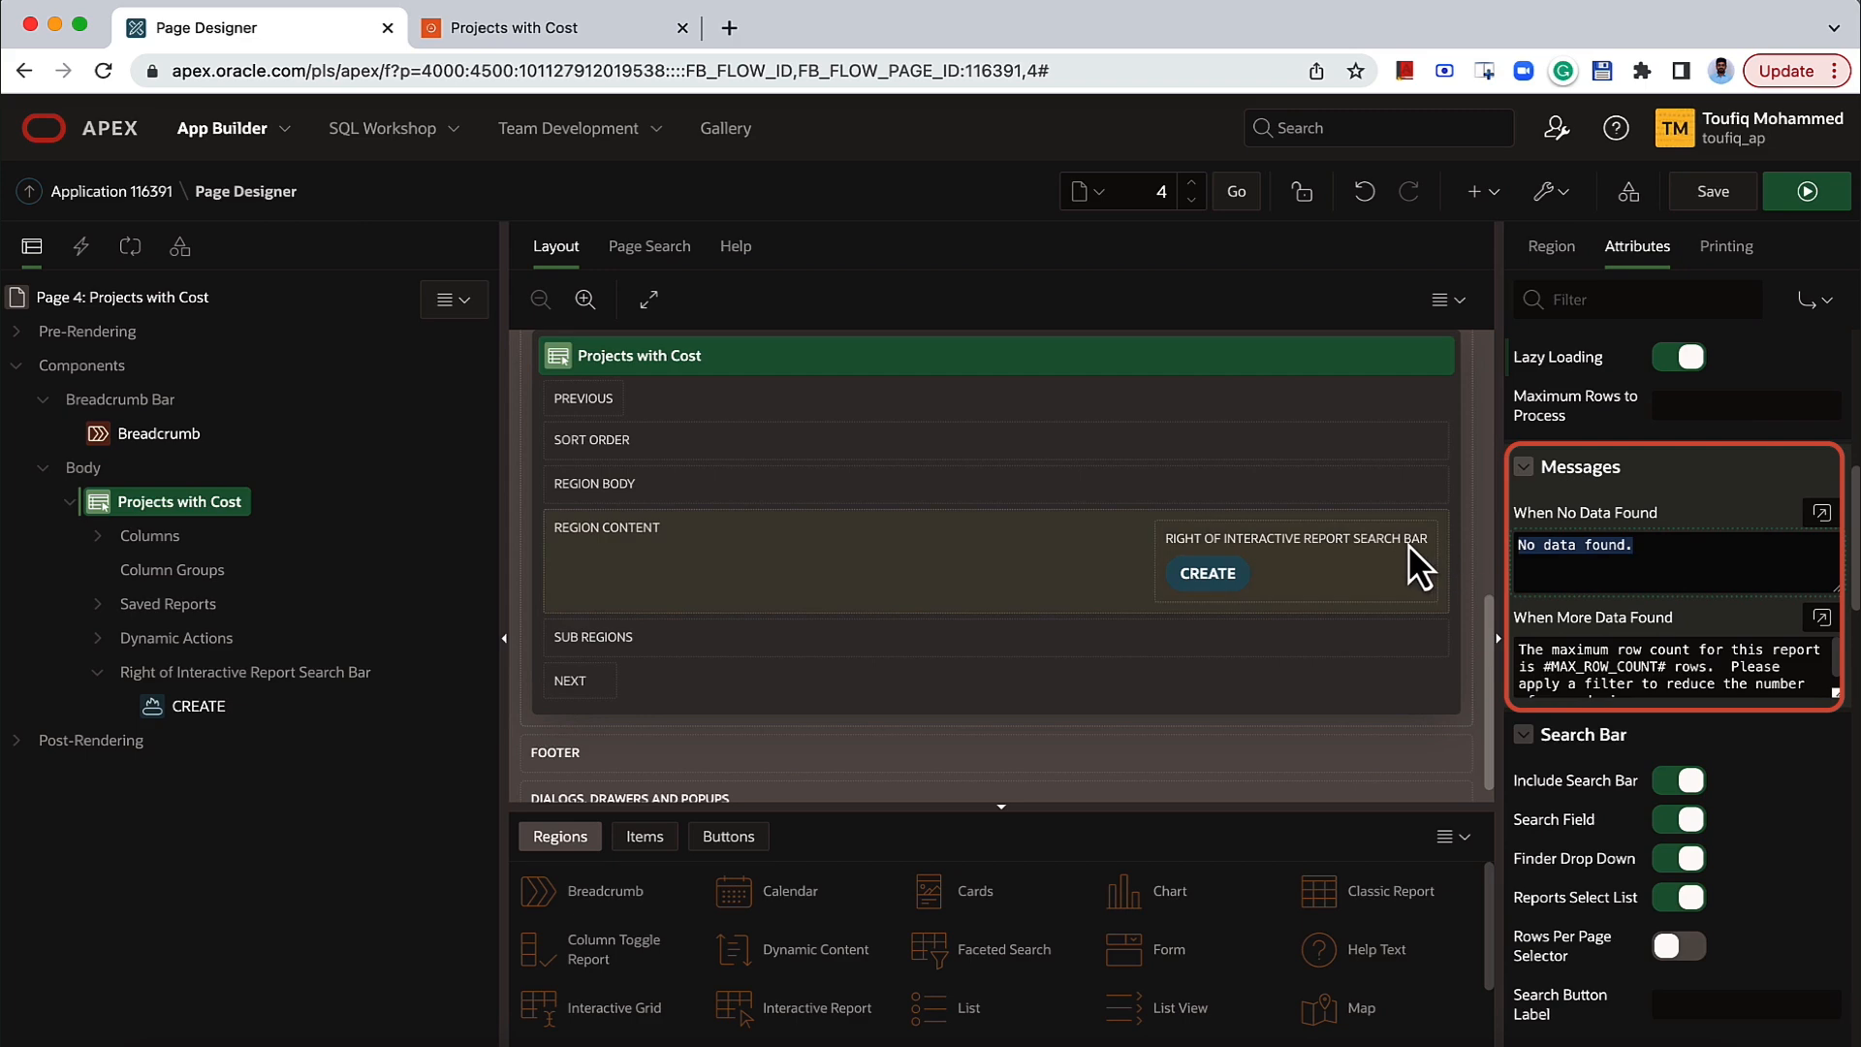
type("No")
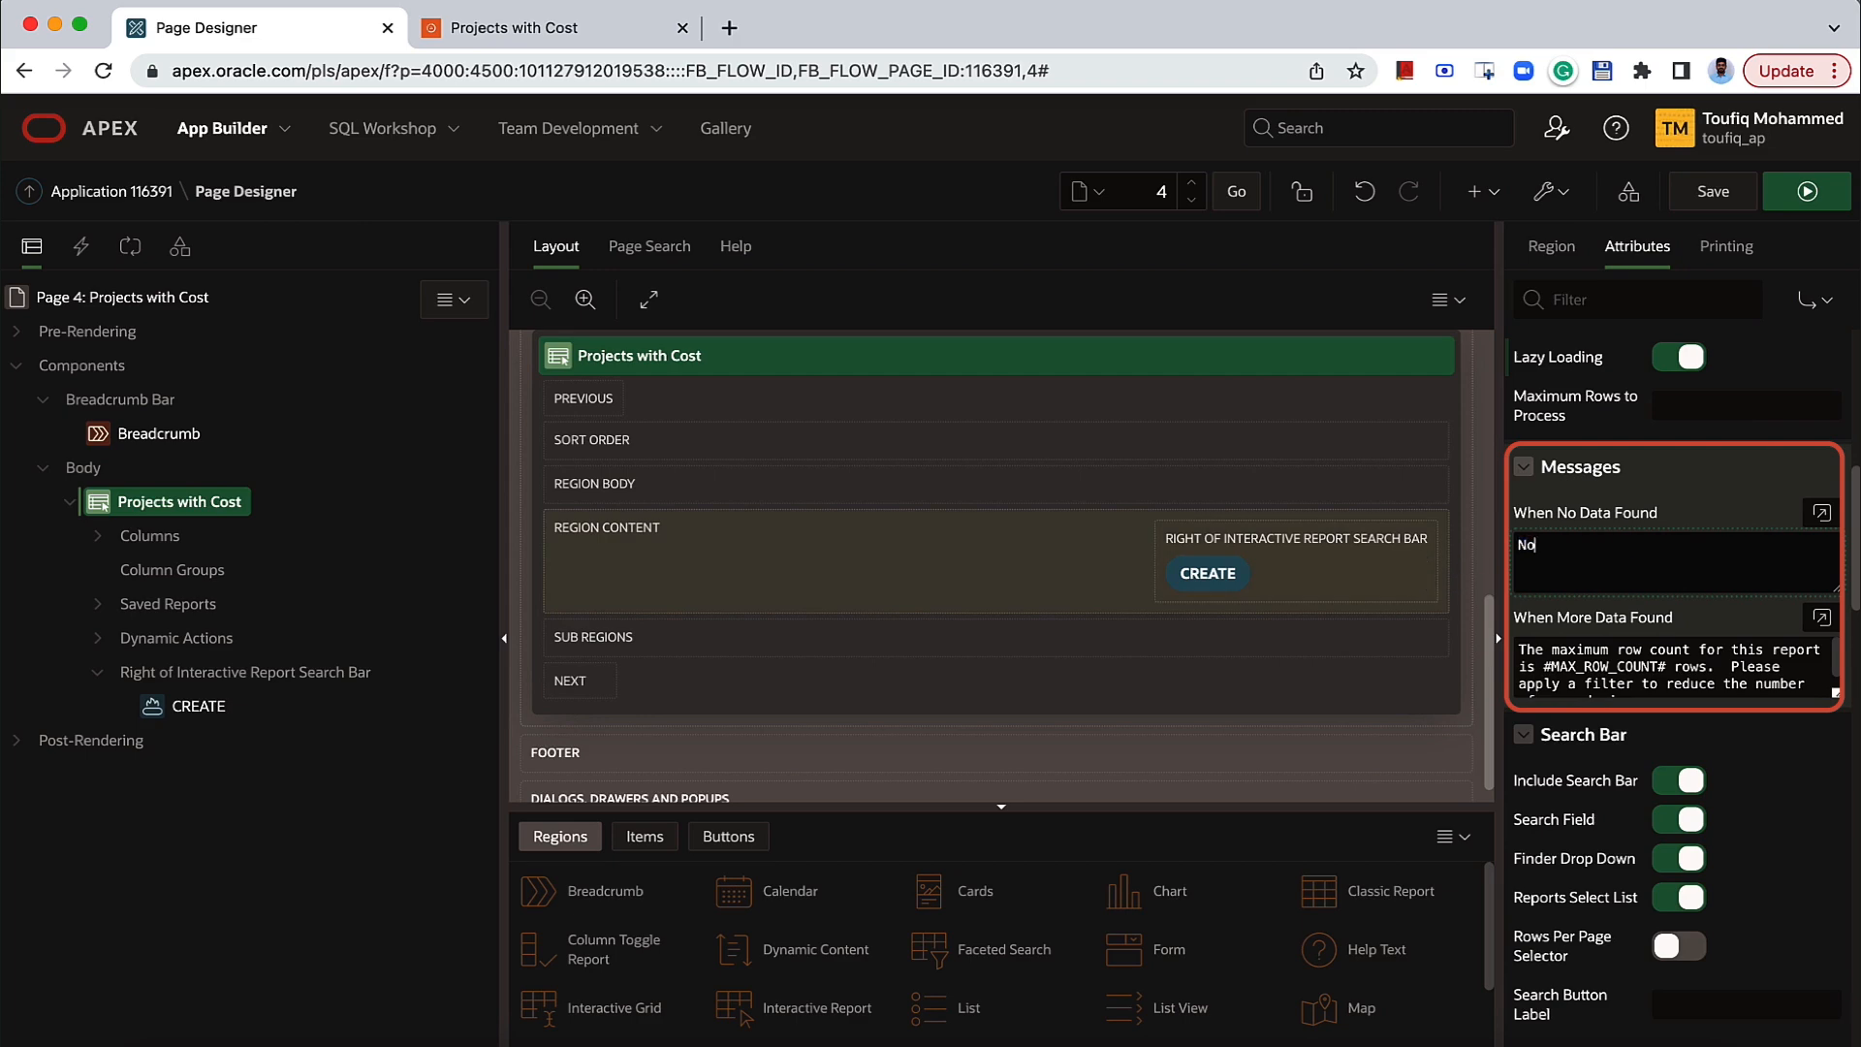
type(" Projects found.")
Save and run the page to check the message displayed for an empty report.
left_click(1711, 193)
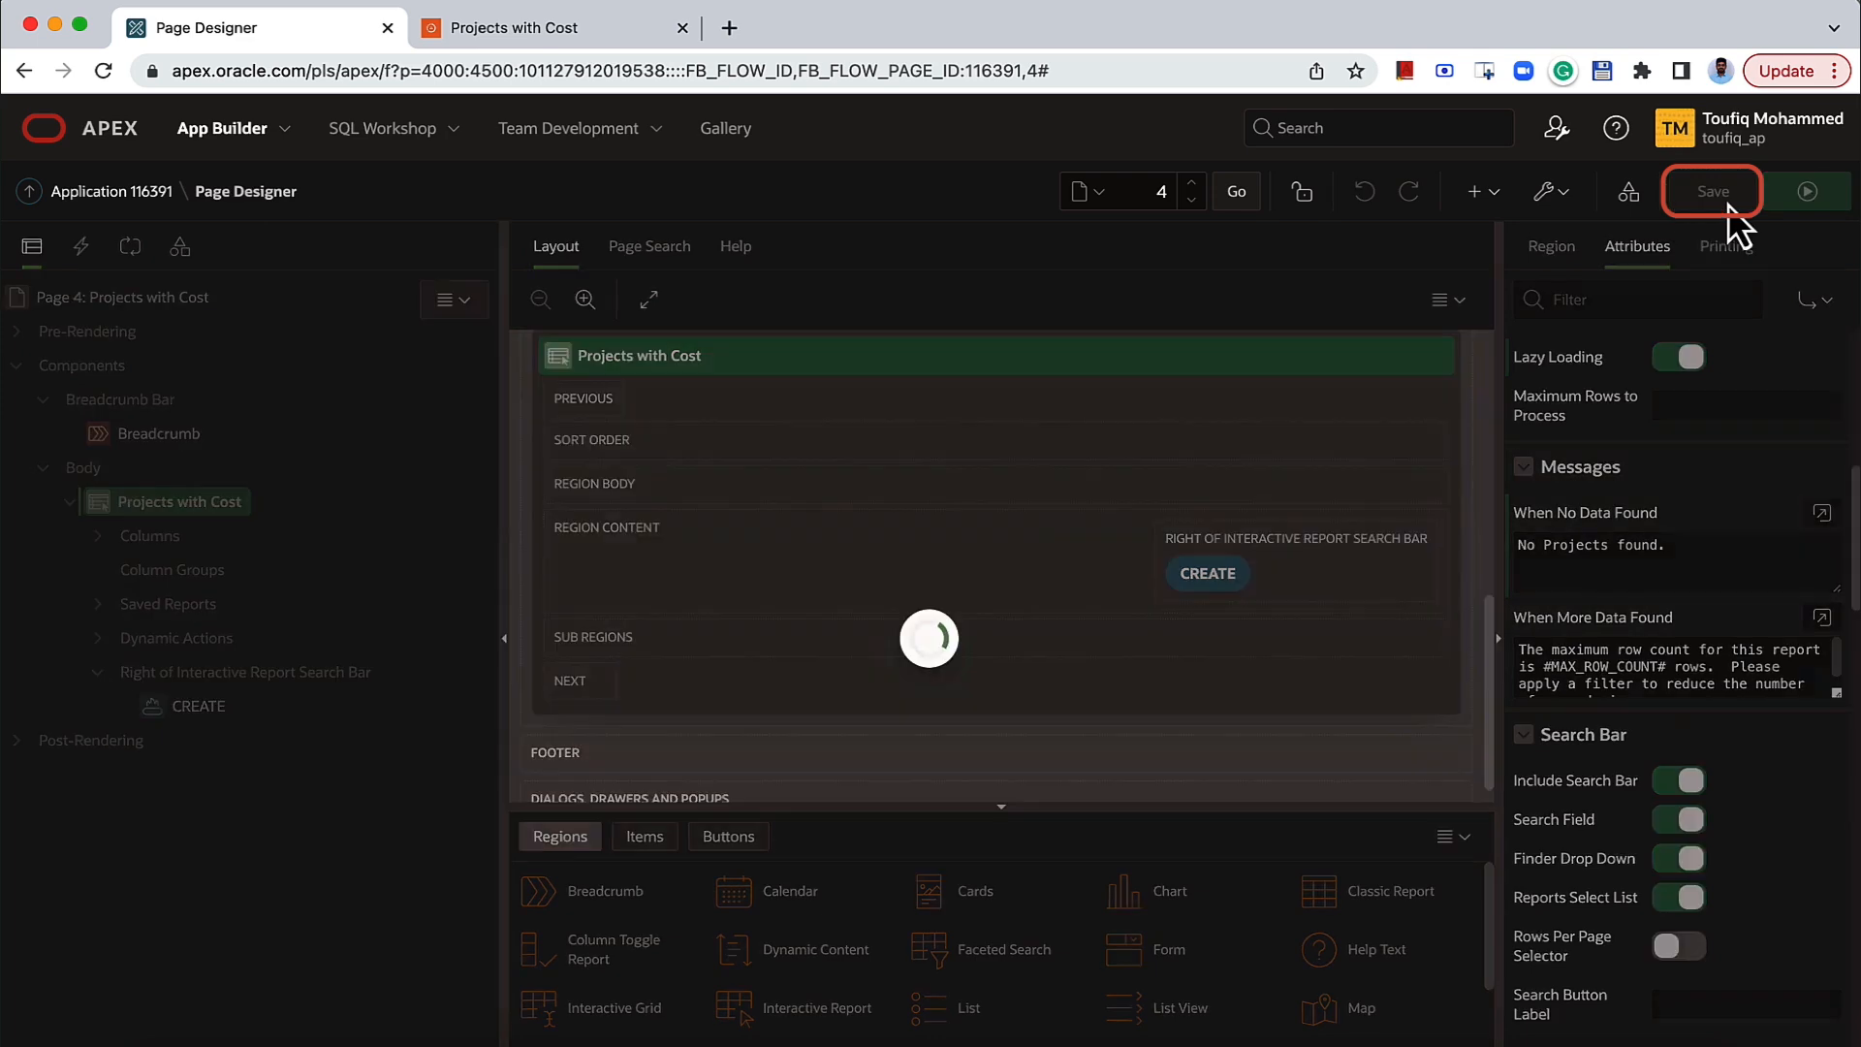
left_click(1800, 199)
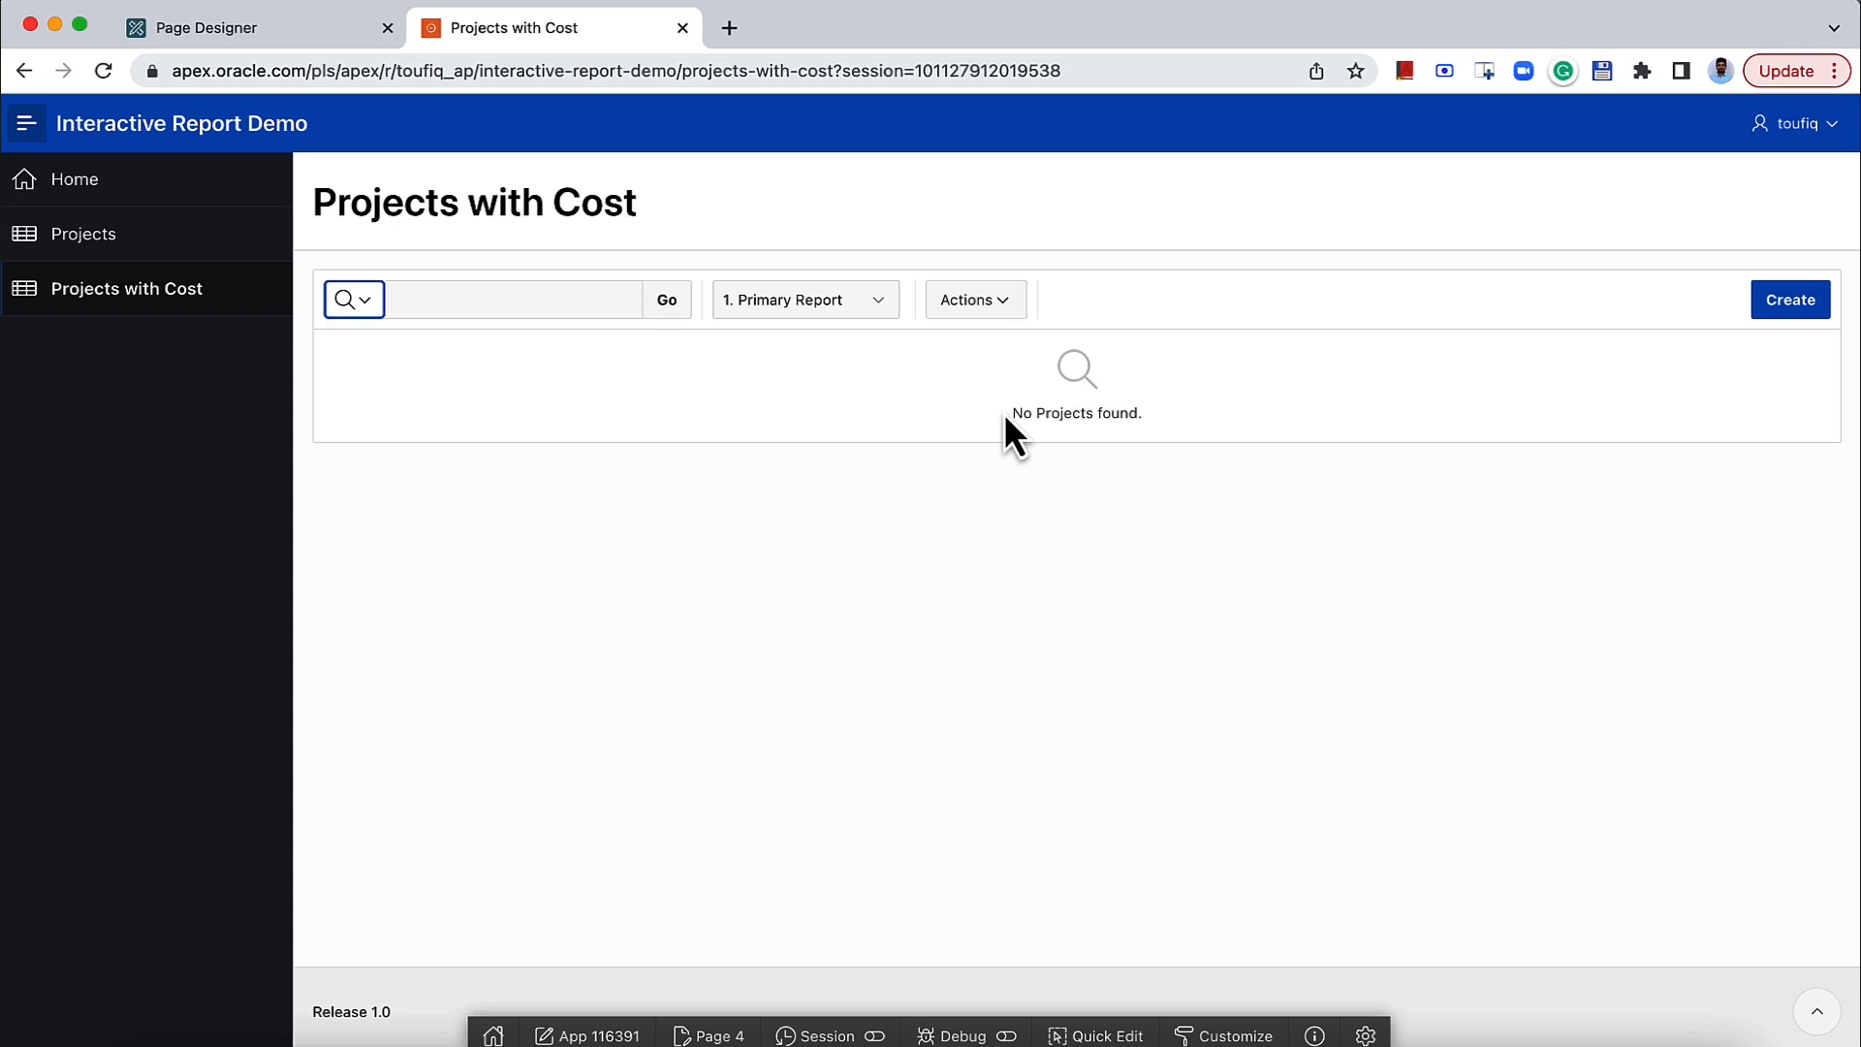
left_click_drag(1004, 413, 1186, 439)
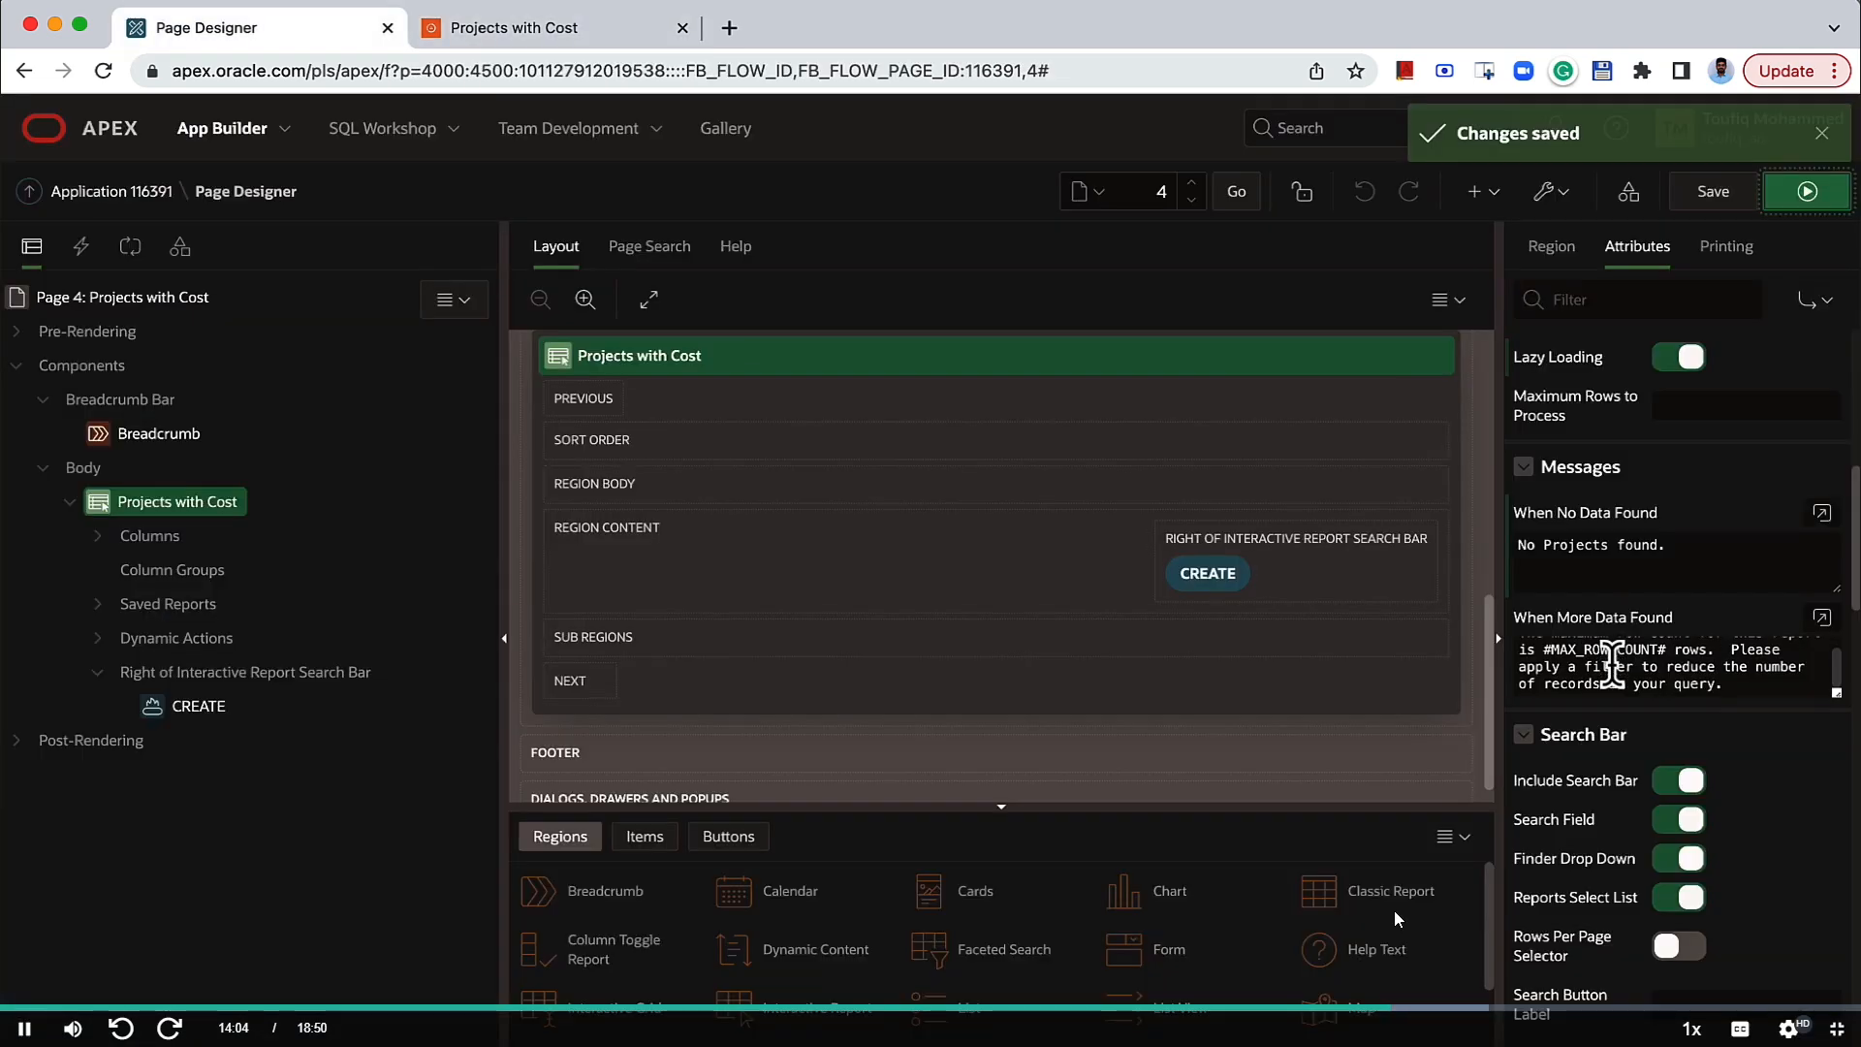
Exclude the search bar from the report, save the page and refresh the running report.
scroll(1612, 666, "down", 3)
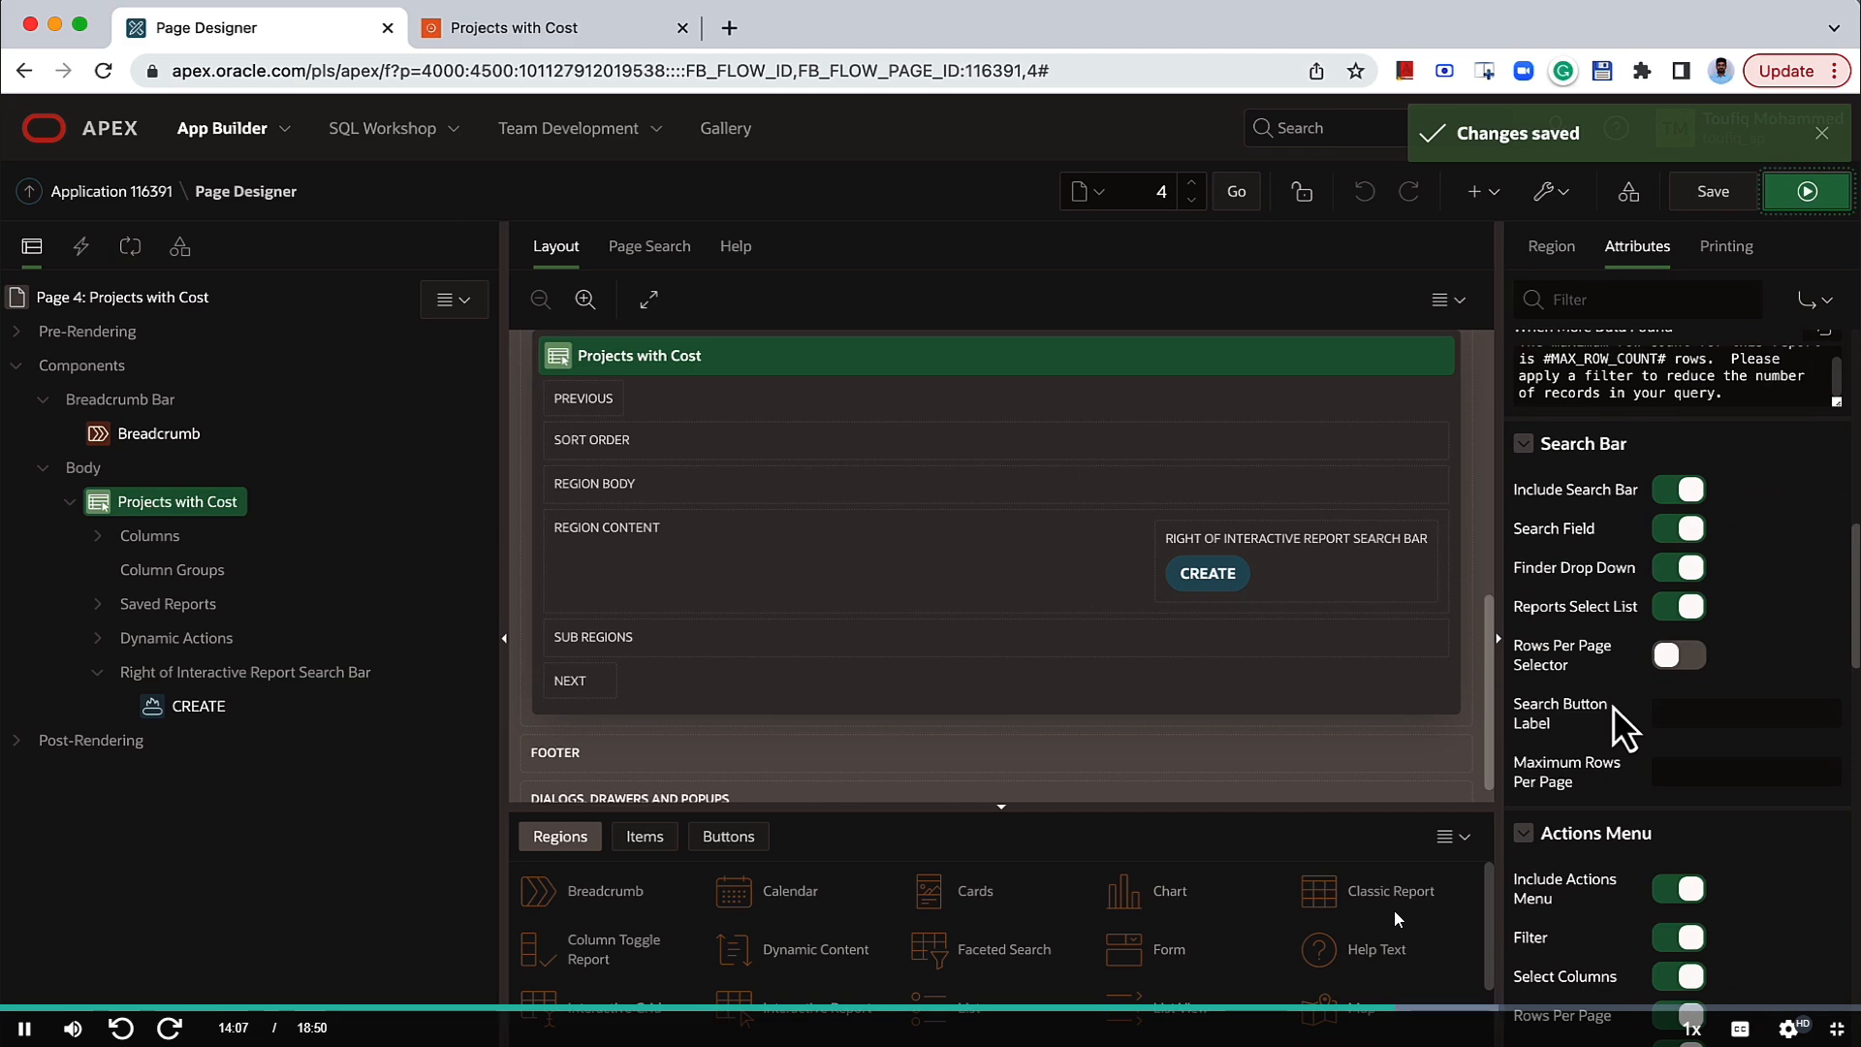
left_click(1676, 494)
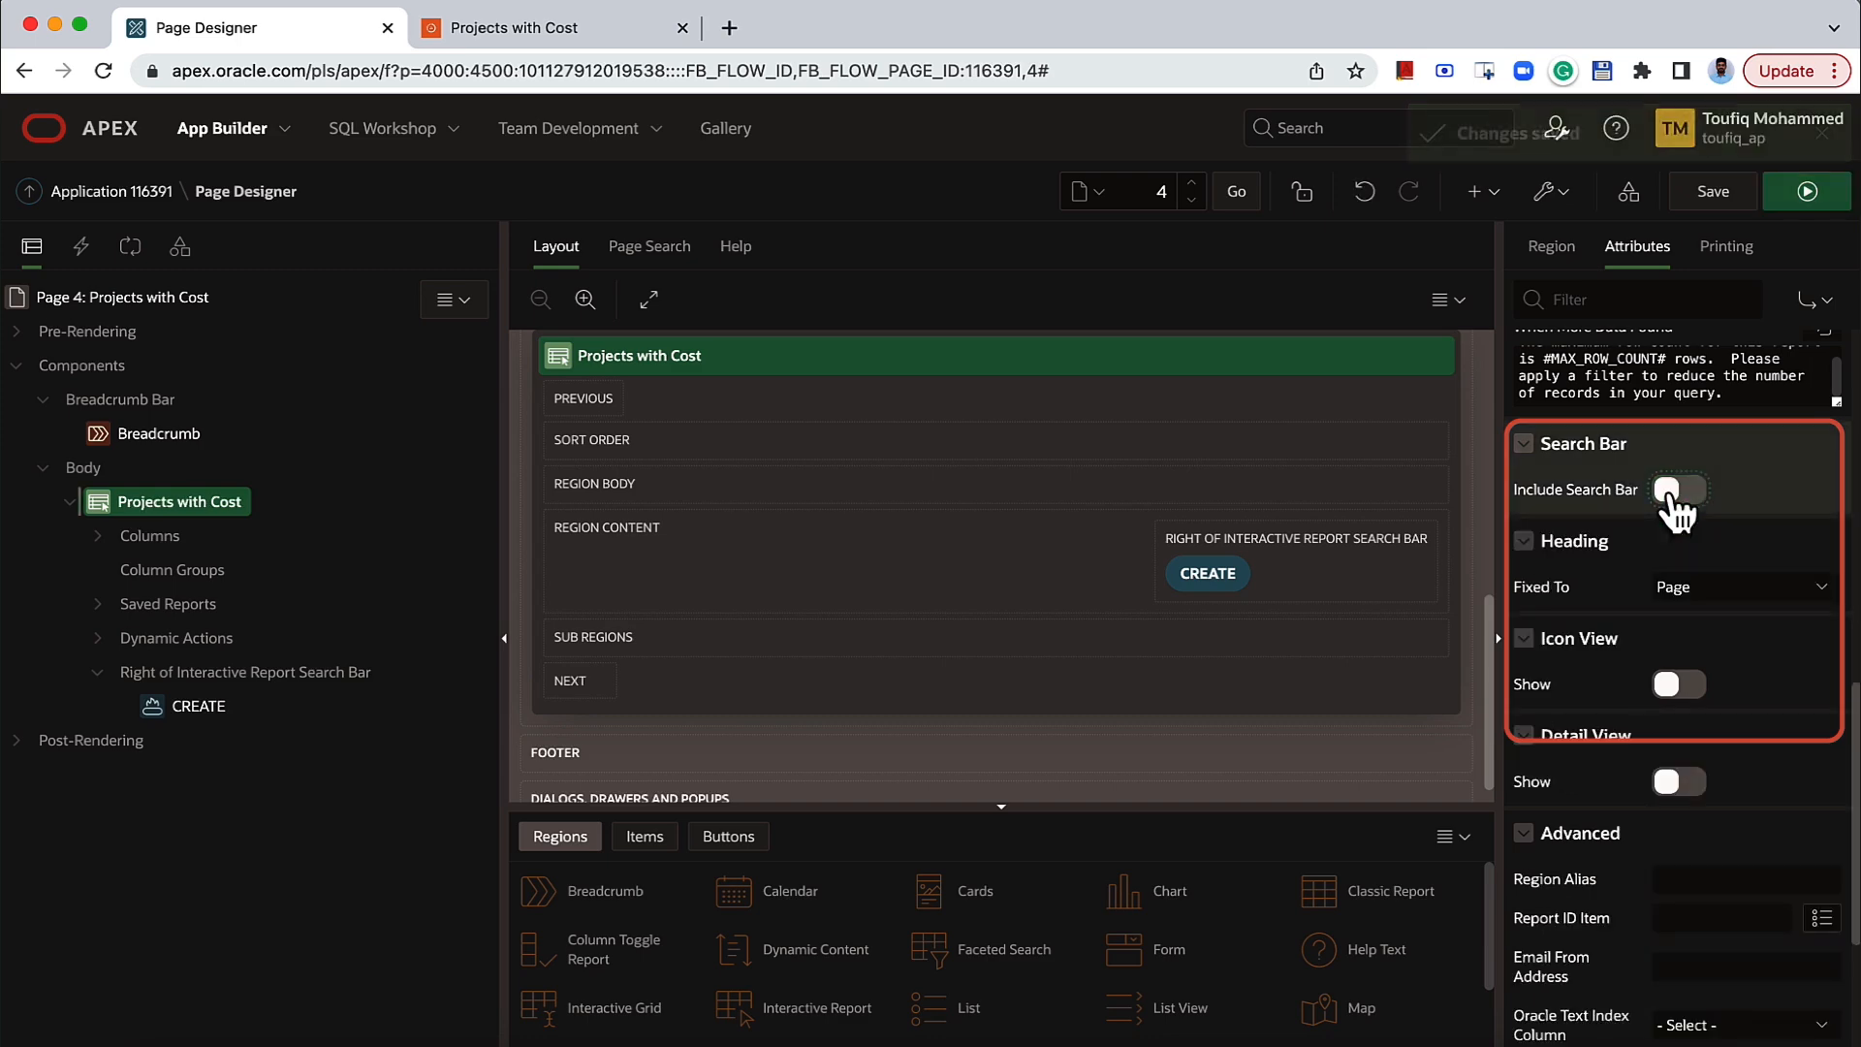
left_click(1716, 205)
left_click(504, 25)
left_click(97, 74)
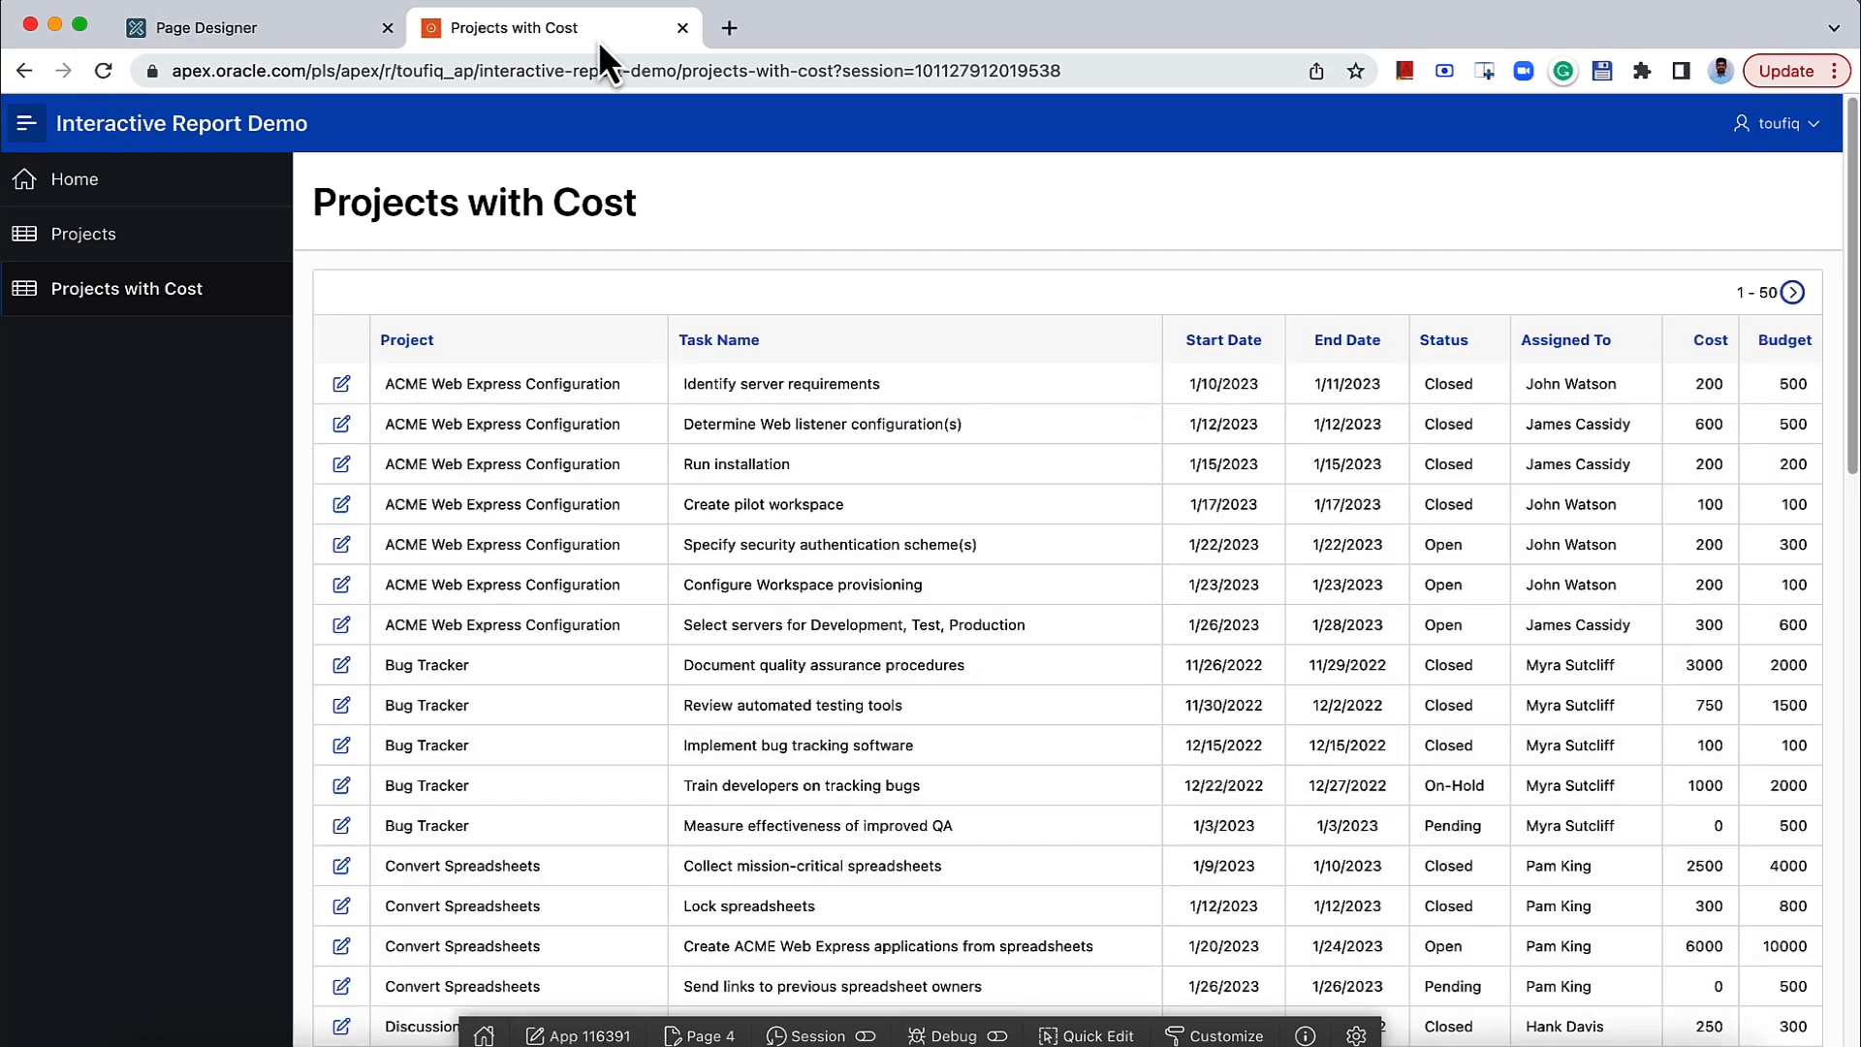
Include the search bar again but turn off its Search Field, save the page and refresh the running report.
left_click(339, 37)
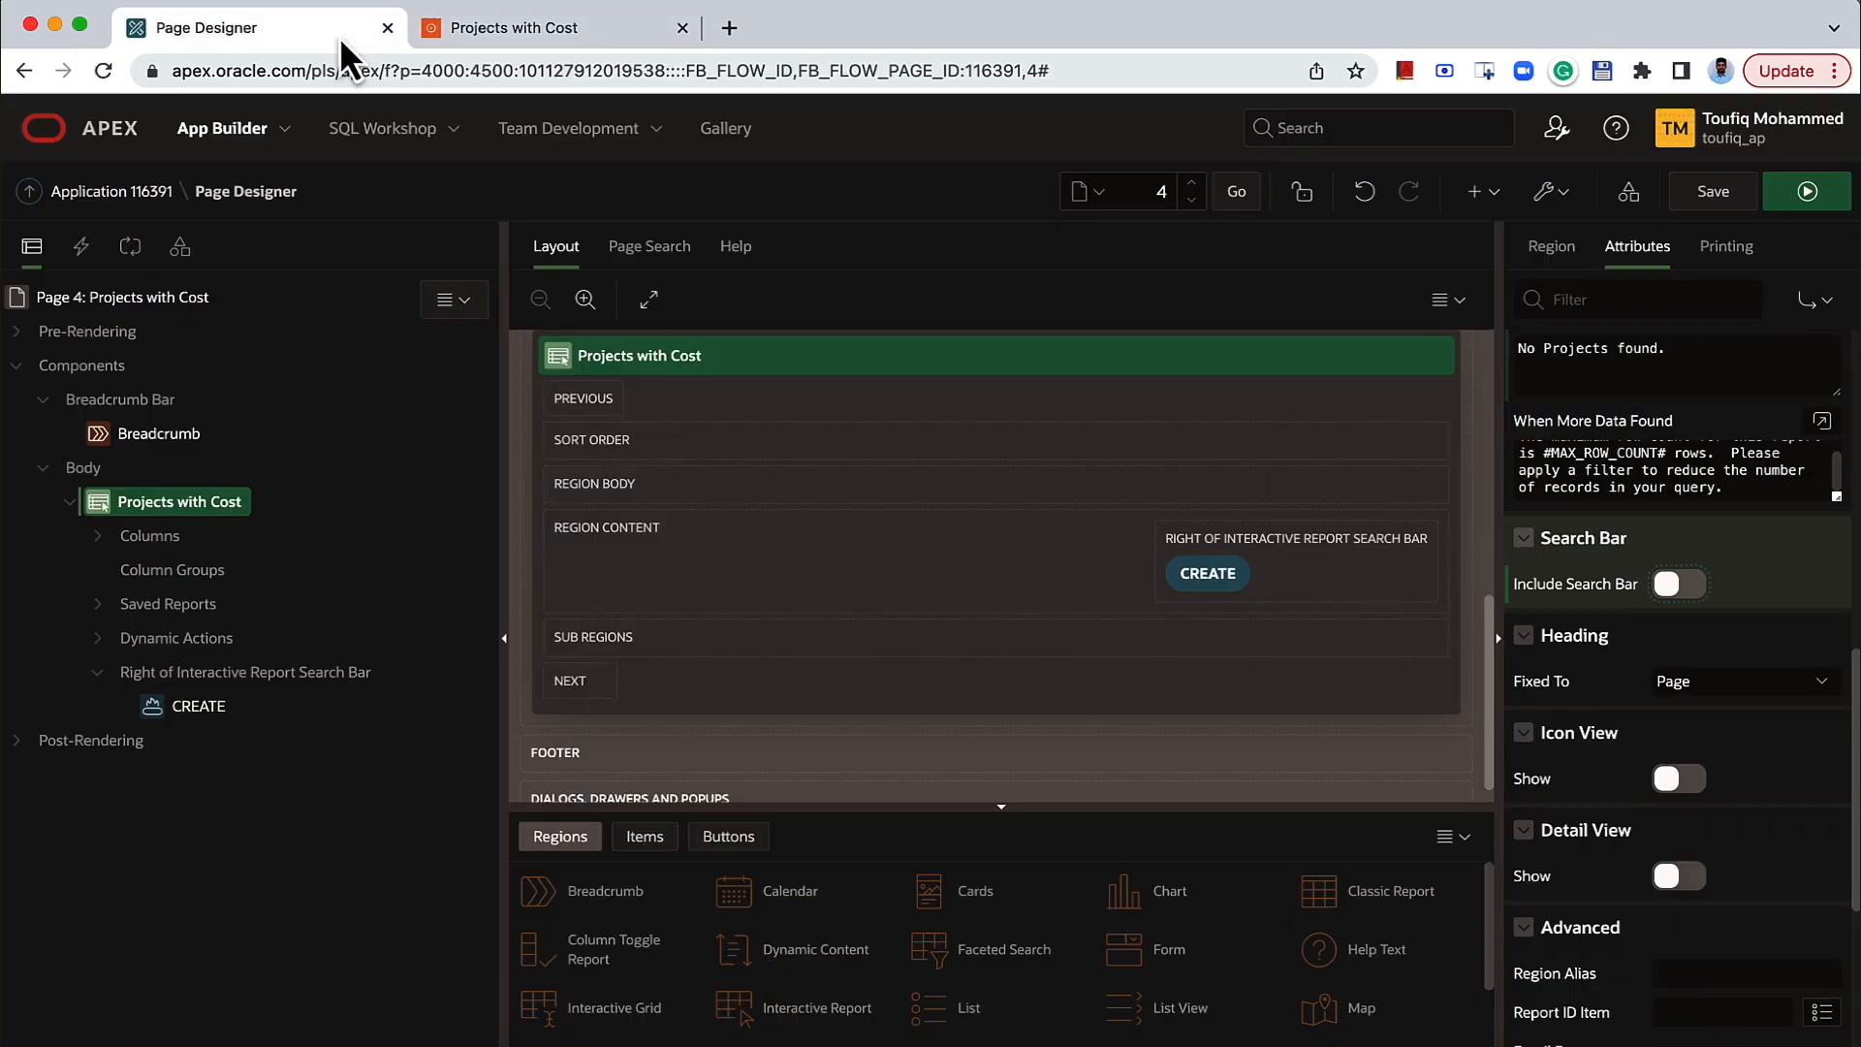
left_click(1679, 587)
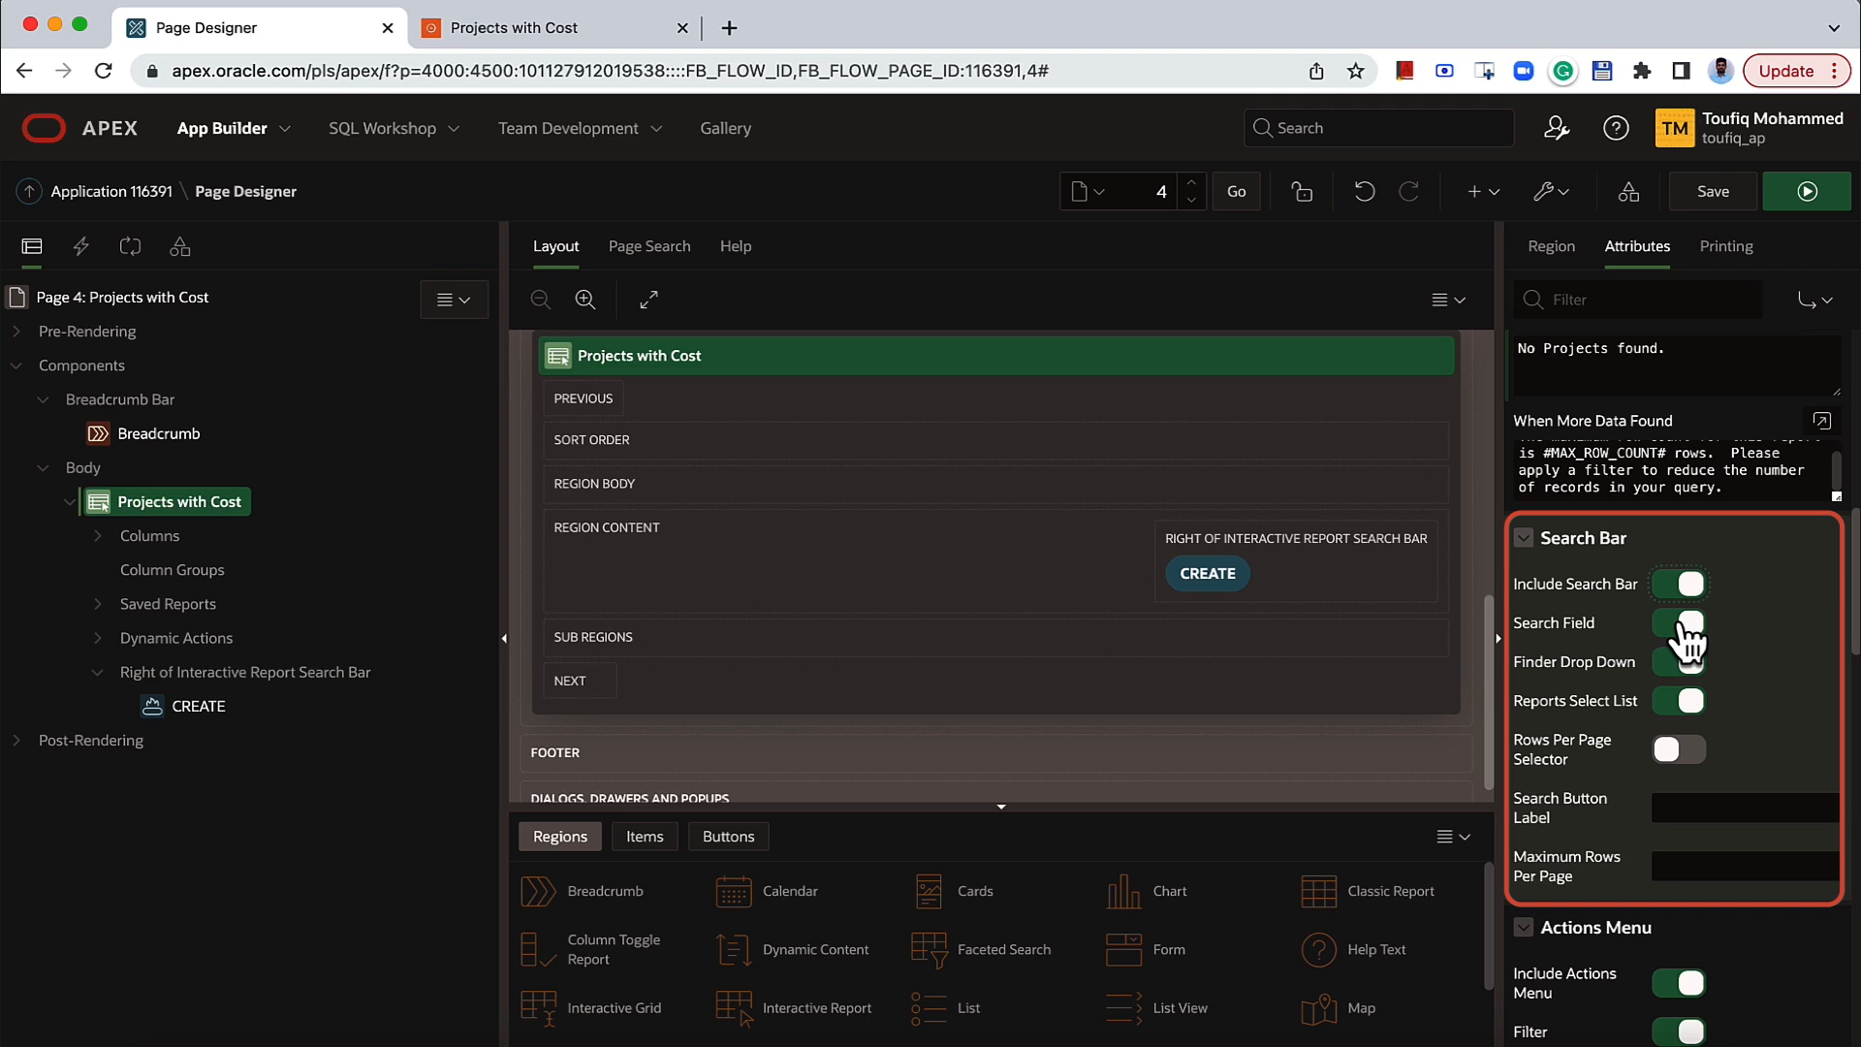
left_click(1685, 625)
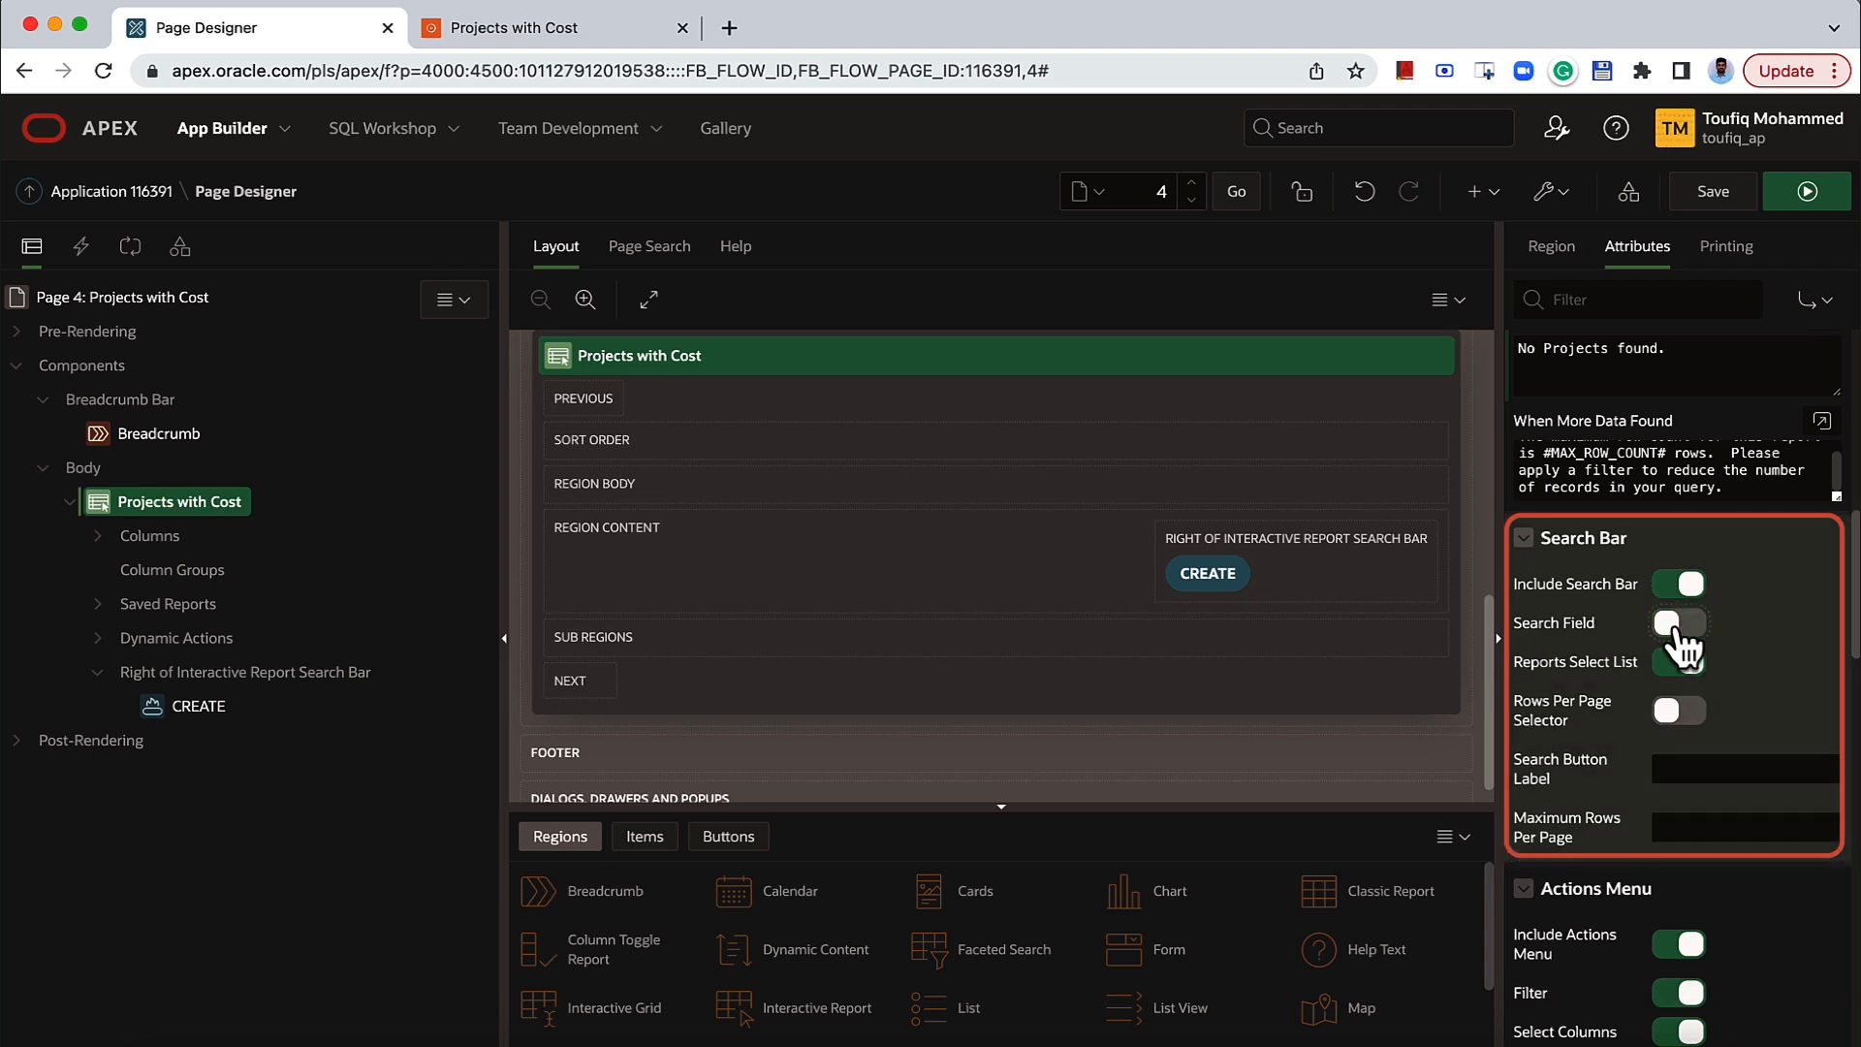
left_click(1712, 201)
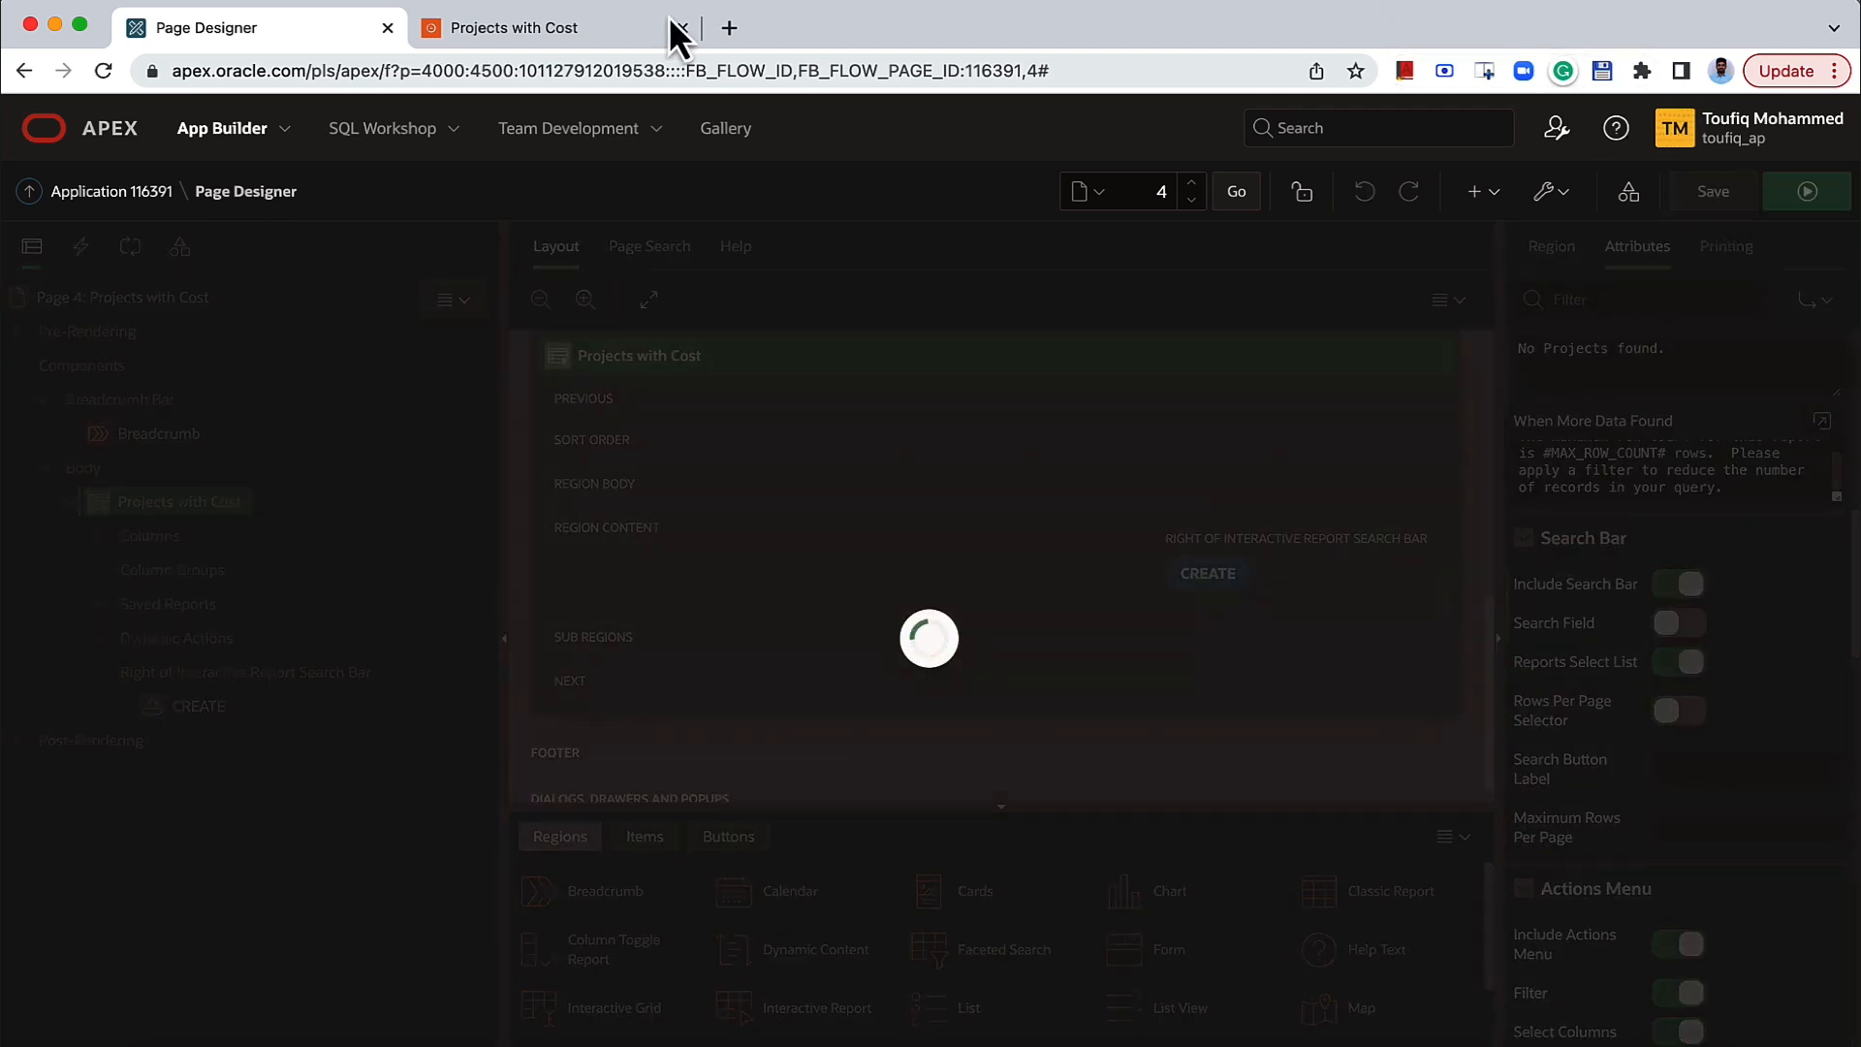
left_click(531, 19)
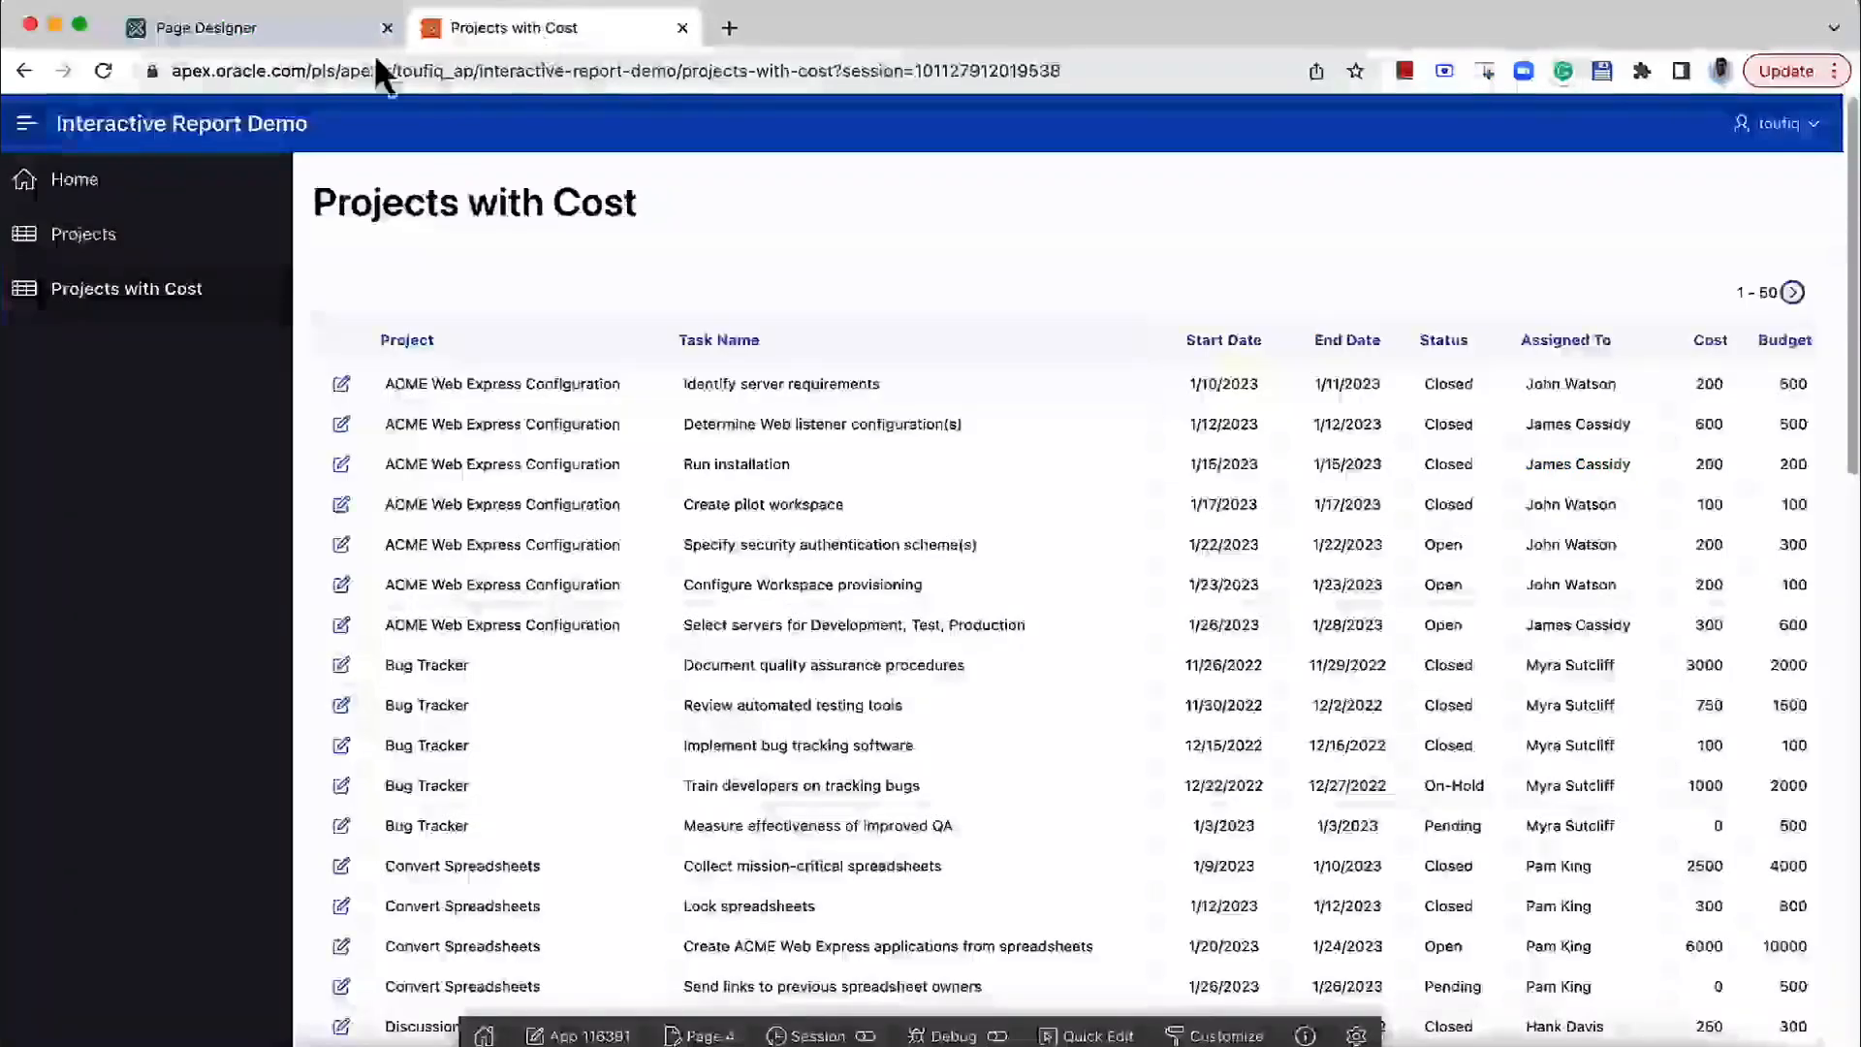
left_click(103, 71)
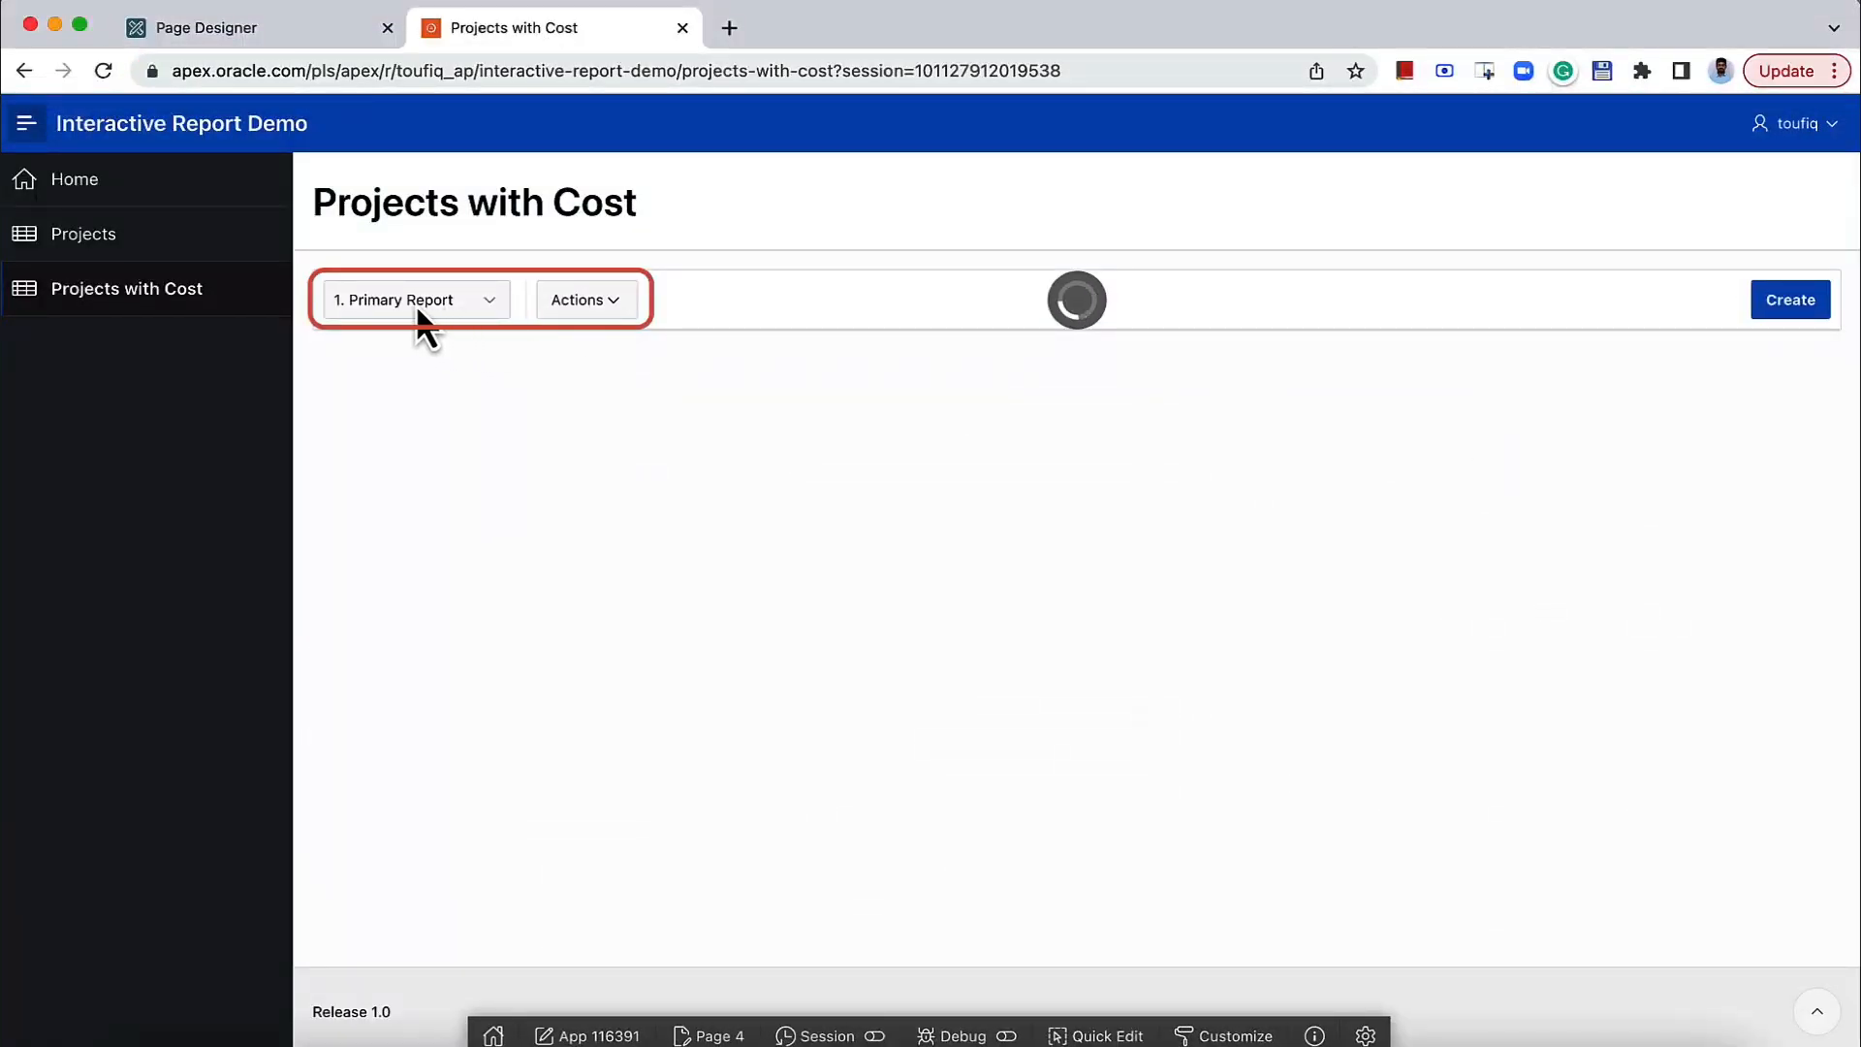
Open the saved report selector and the Actions menu in the running report to check the remaining controls.
left_click(442, 301)
left_click(579, 302)
left_click(580, 304)
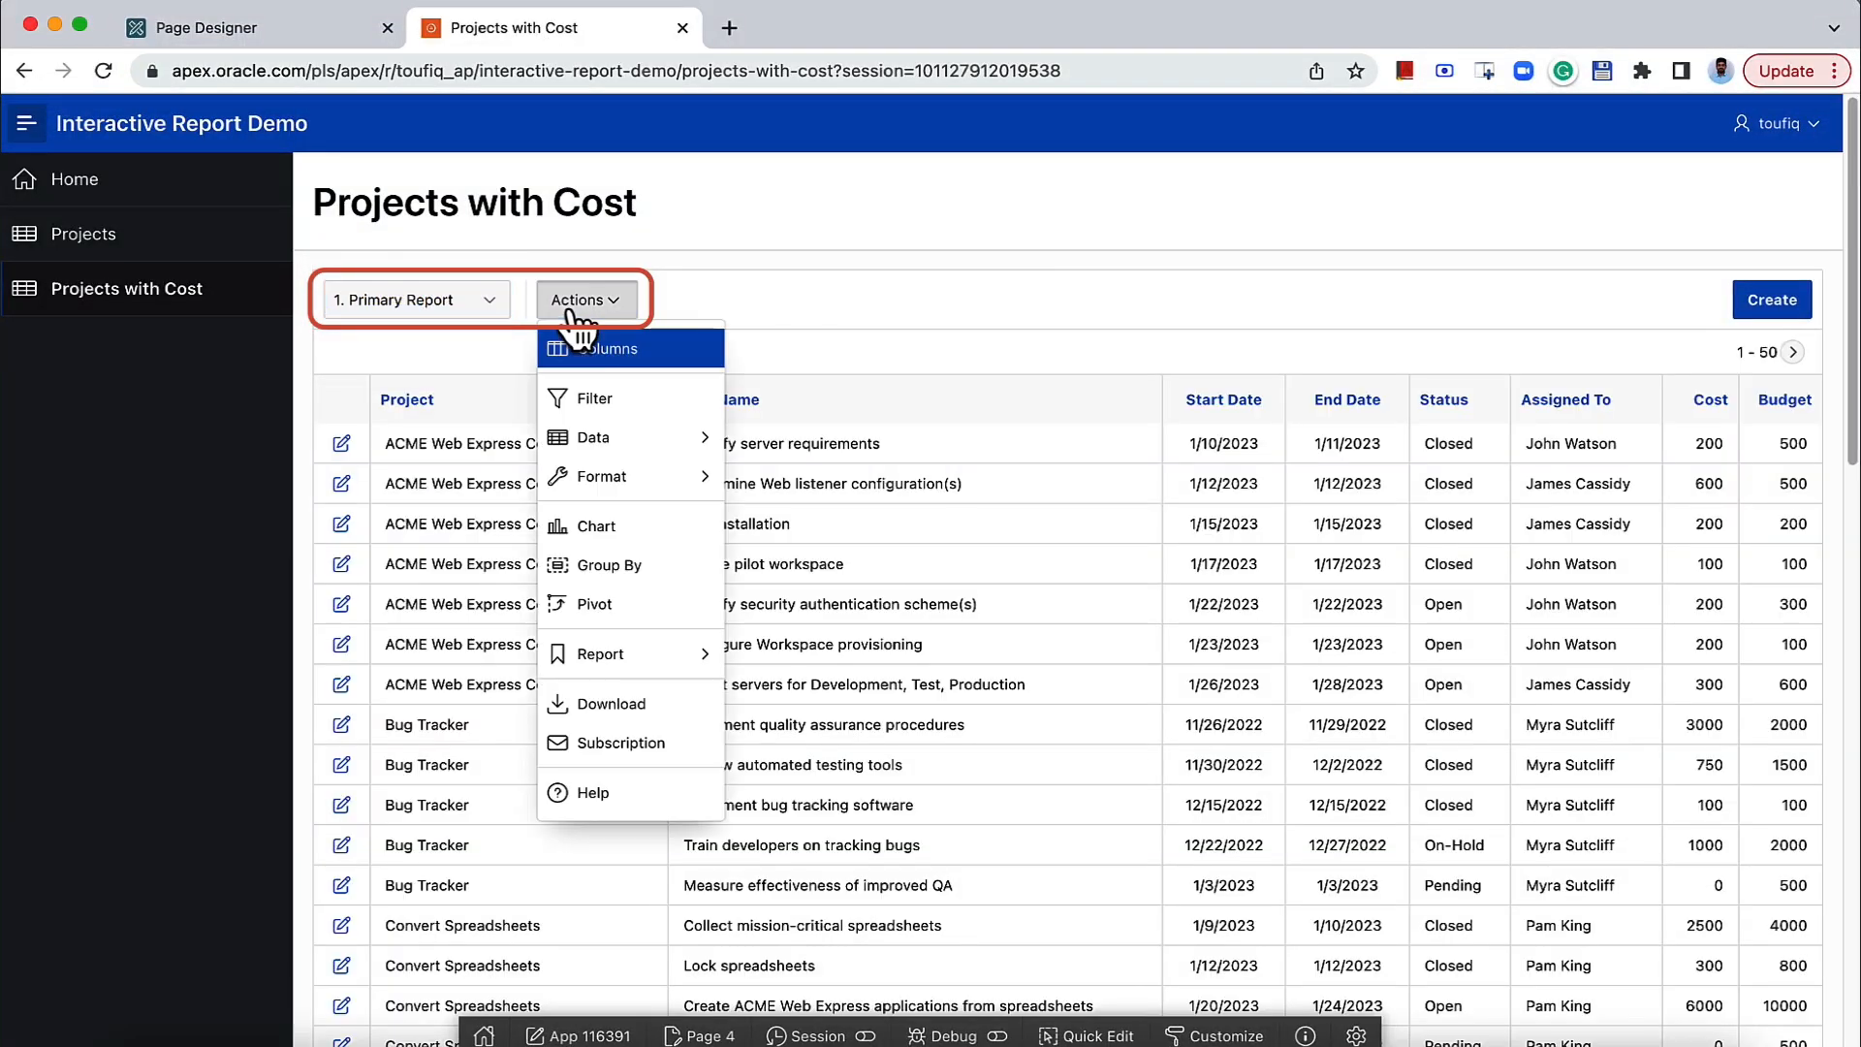
Turn the Search Field back on, turn off Finder Drop Down, save the page and check the refreshed report.
left_click(339, 43)
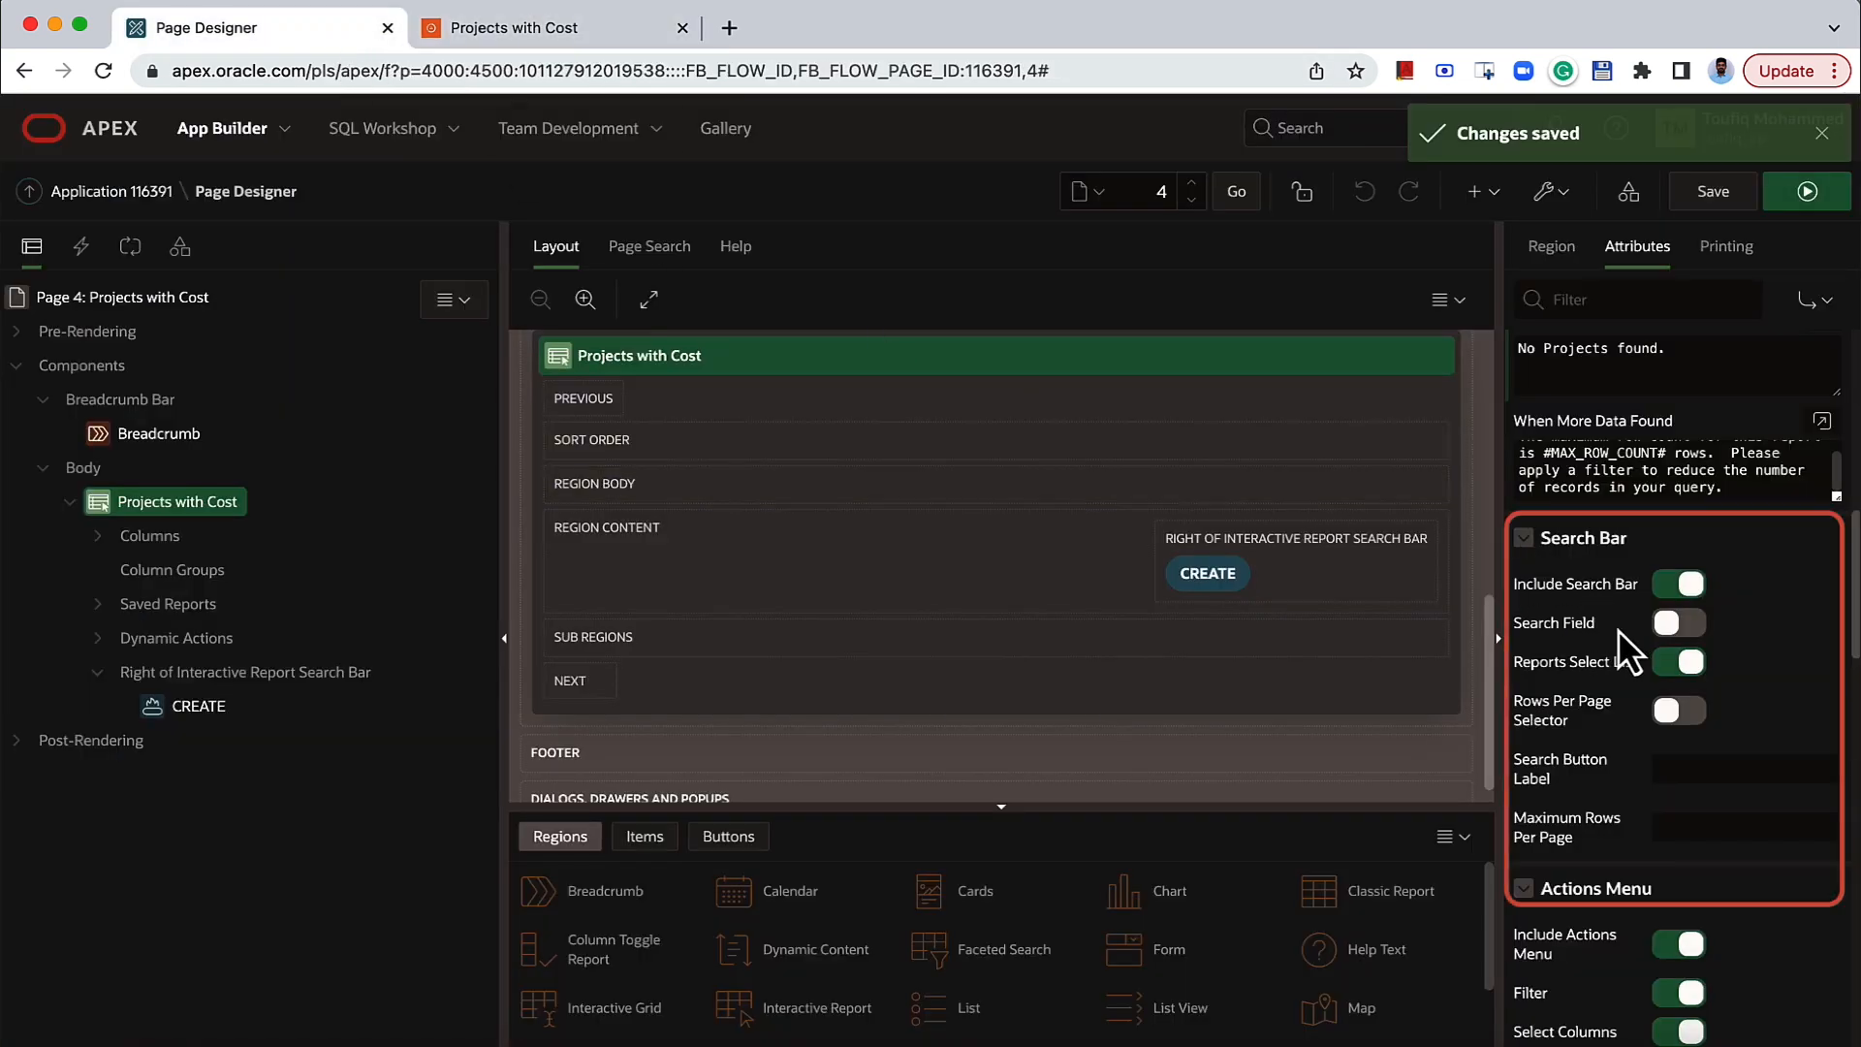
left_click(1685, 625)
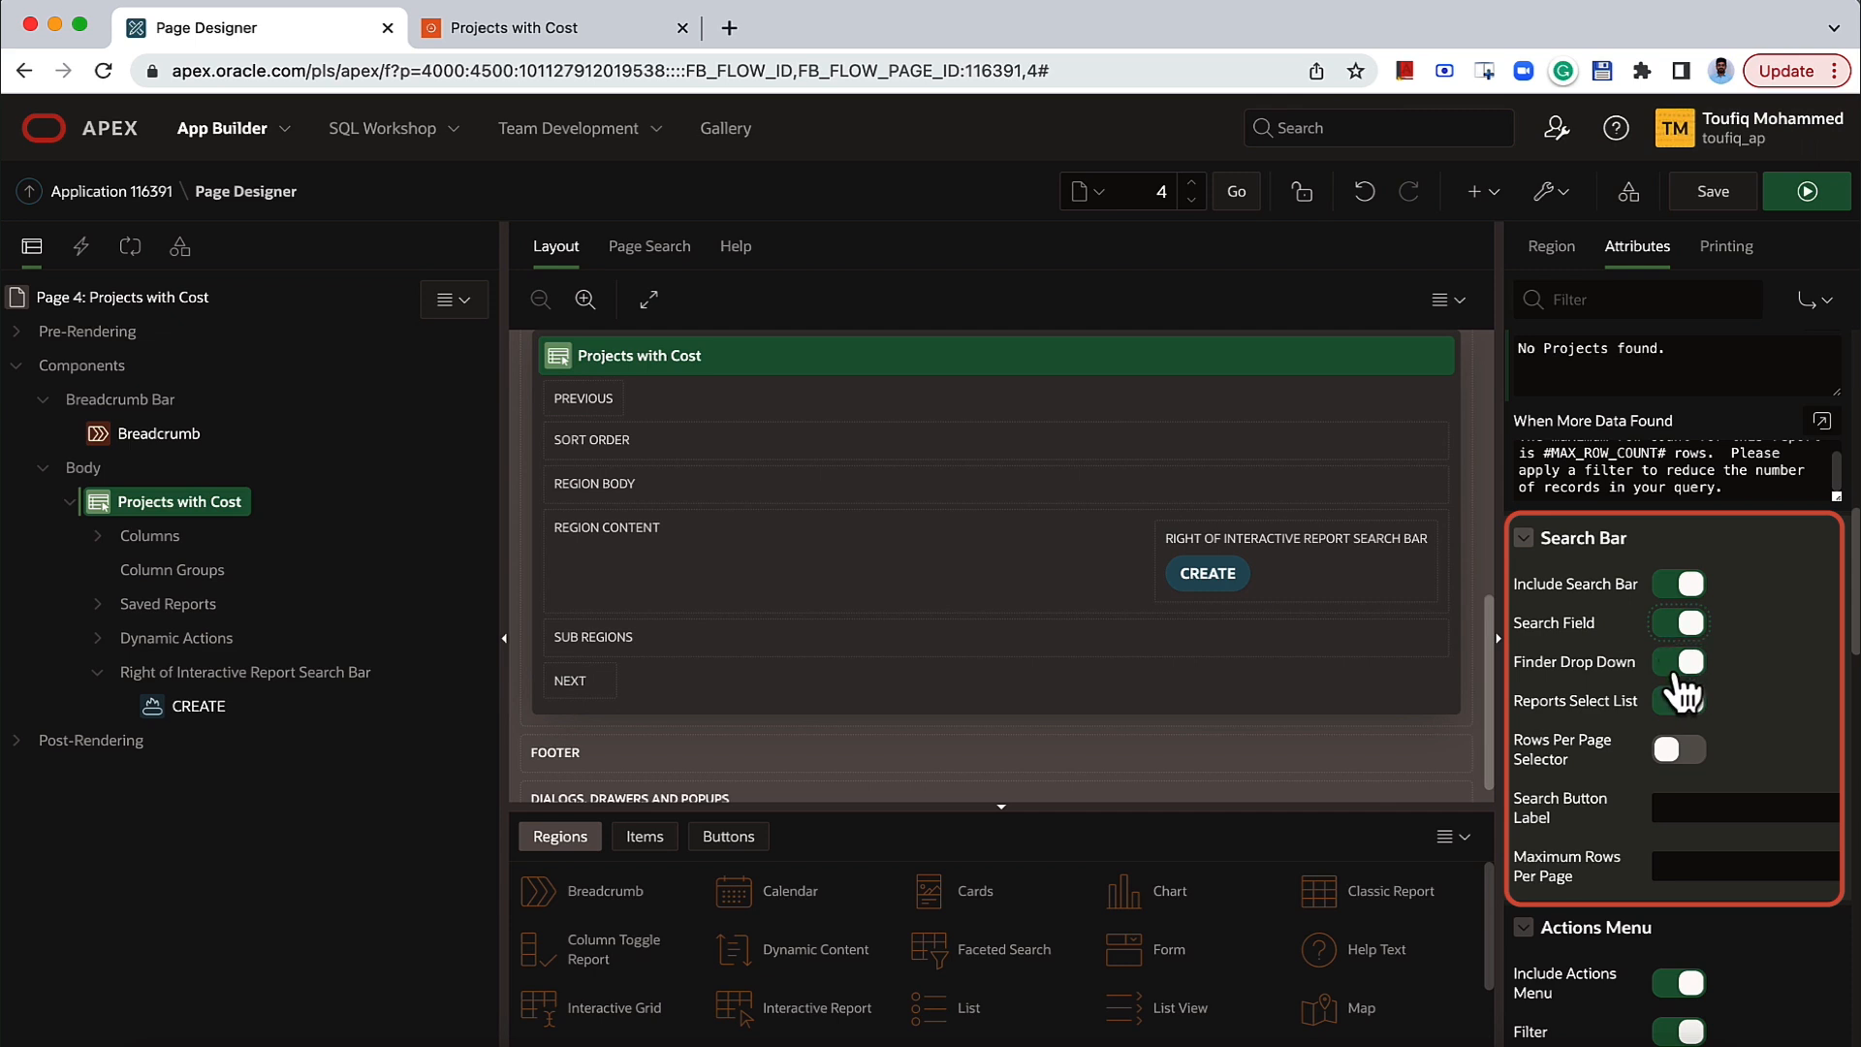
left_click(1679, 669)
left_click(1698, 194)
left_click(614, 37)
left_click(104, 71)
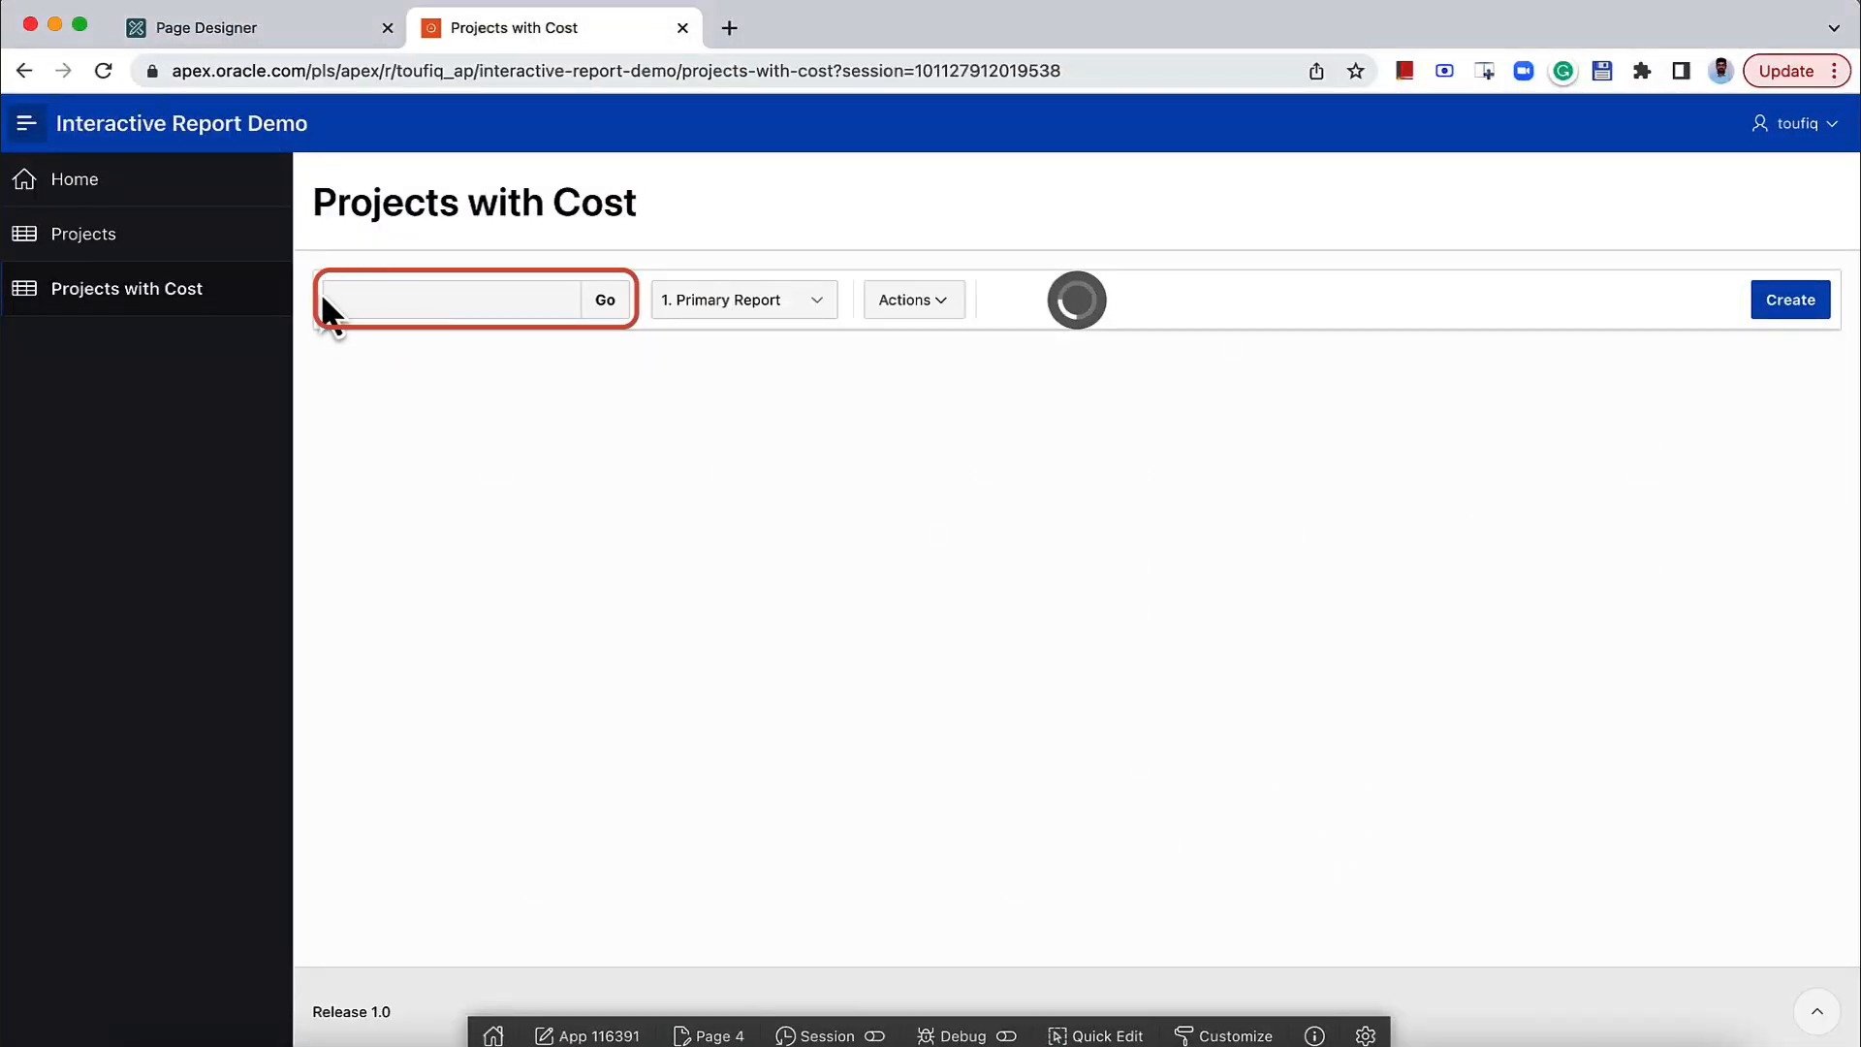
left_click(266, 31)
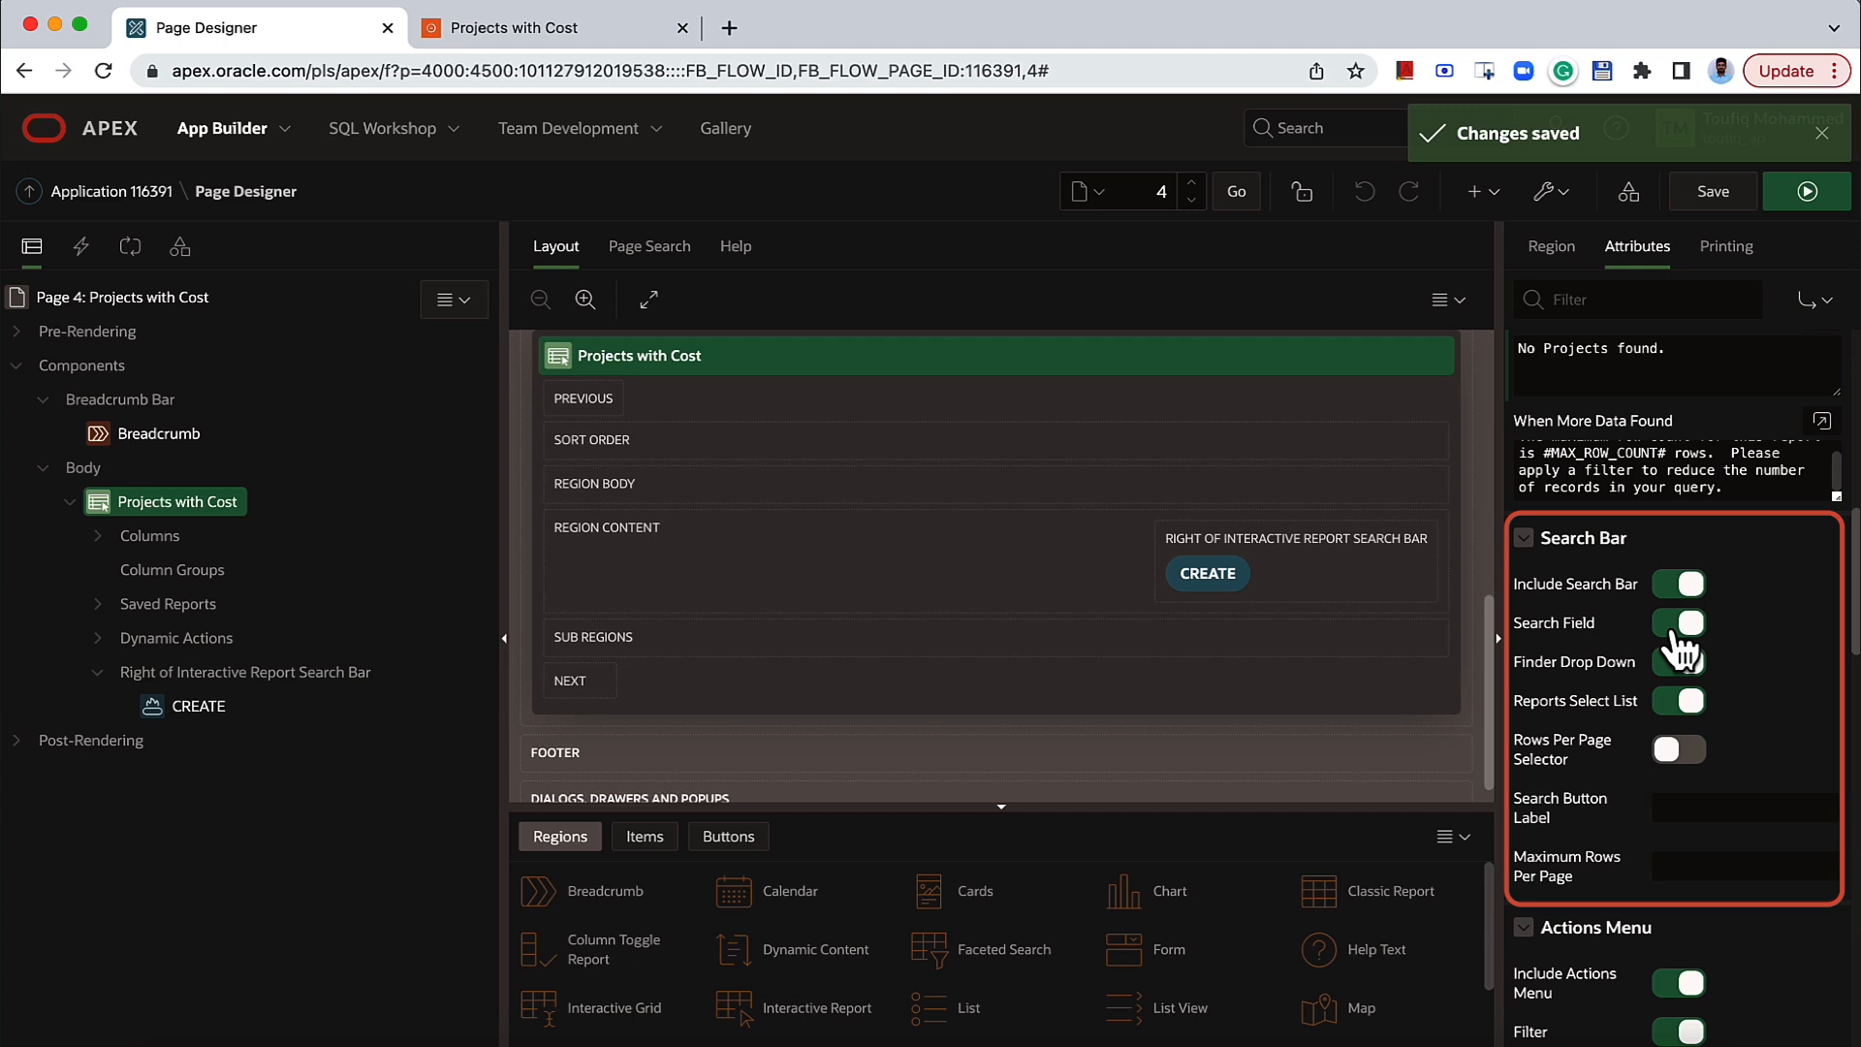
Turn on the Rows Per Page Selector, set Search Button Label to "Search Projects" and Maximum Rows Per Page to 5, then save and run the page.
left_click(1685, 751)
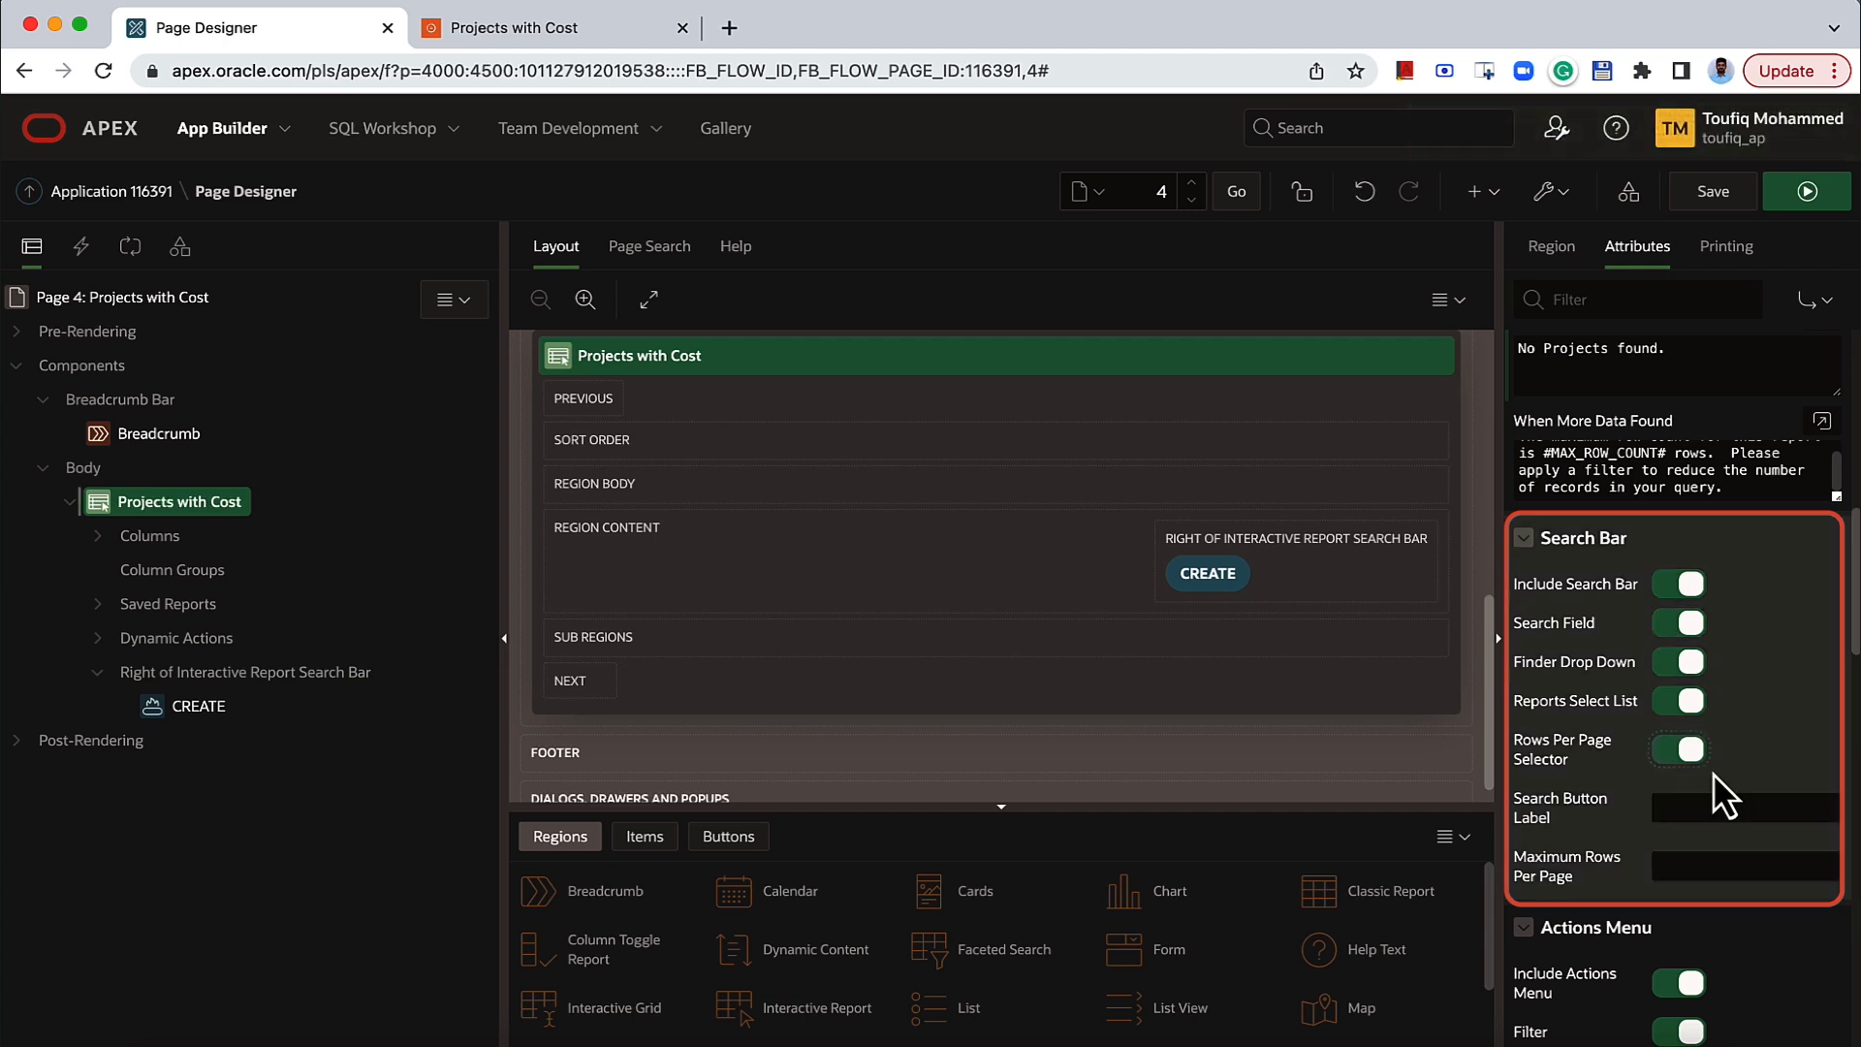
left_click(1713, 192)
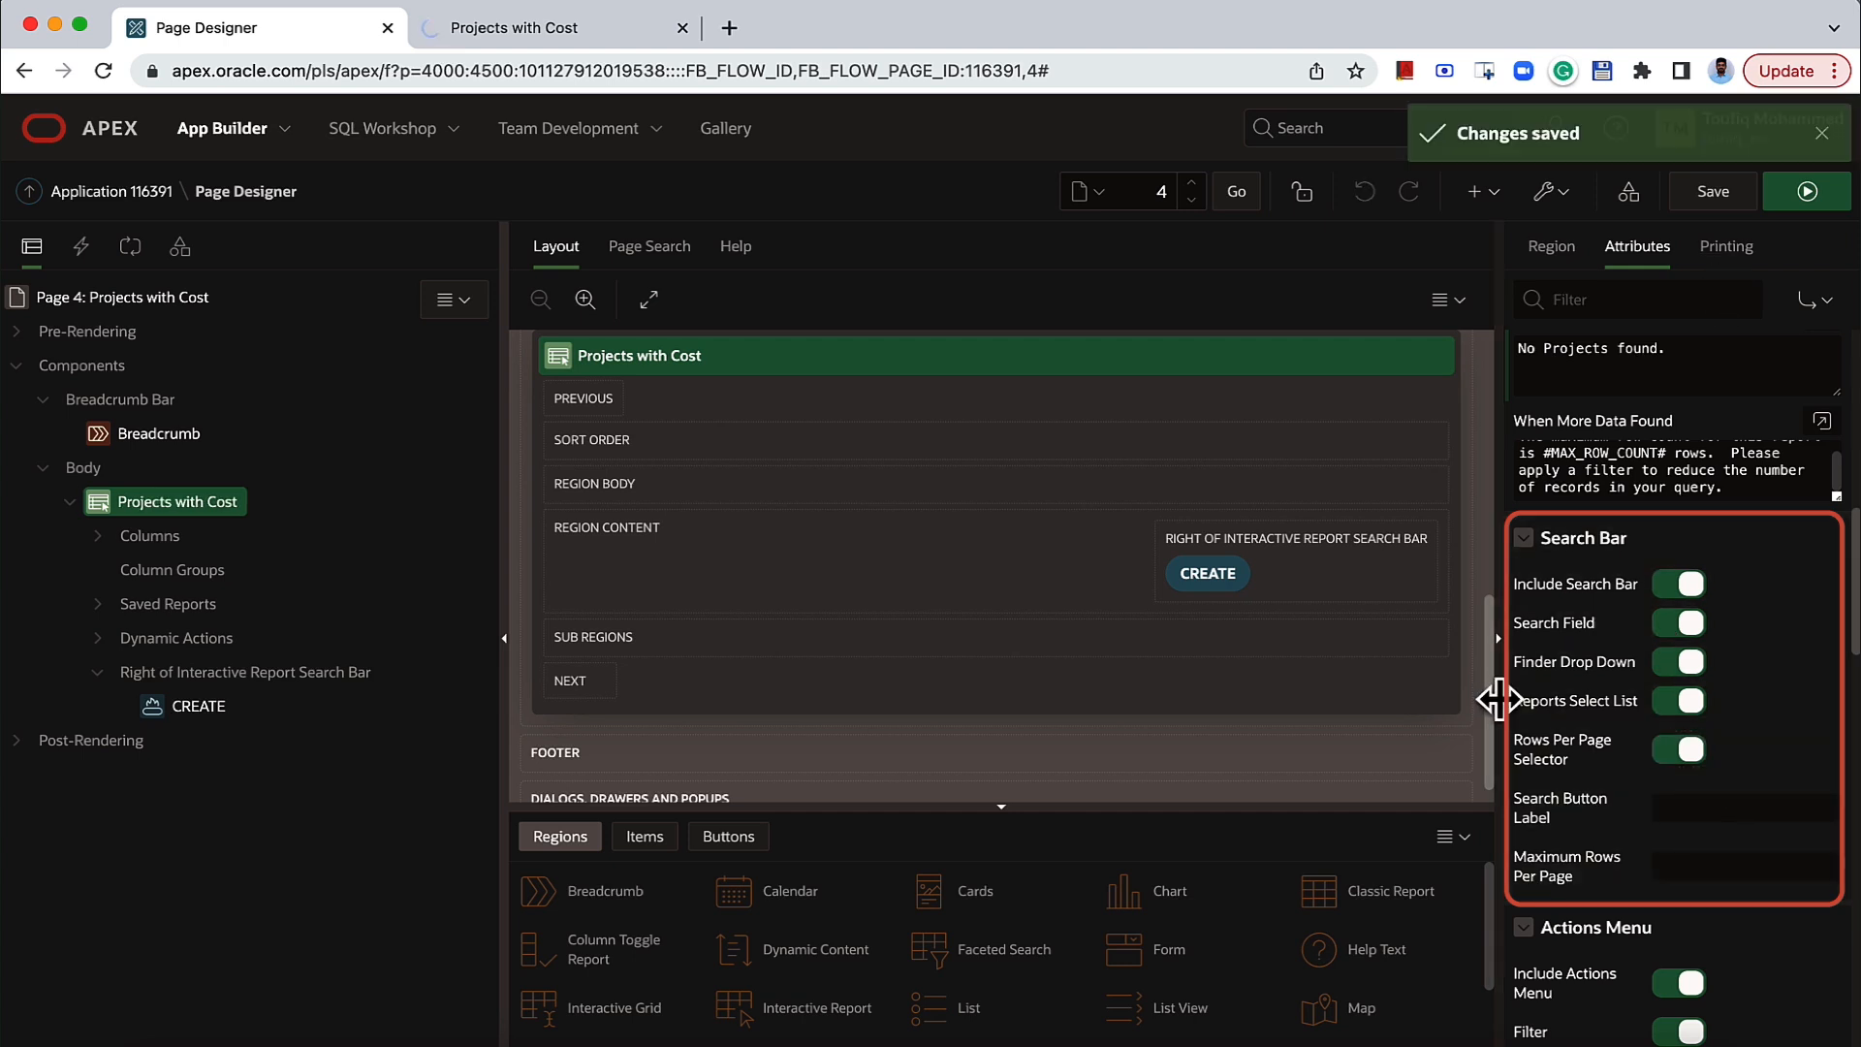
left_click(1664, 817)
type("Search Projects")
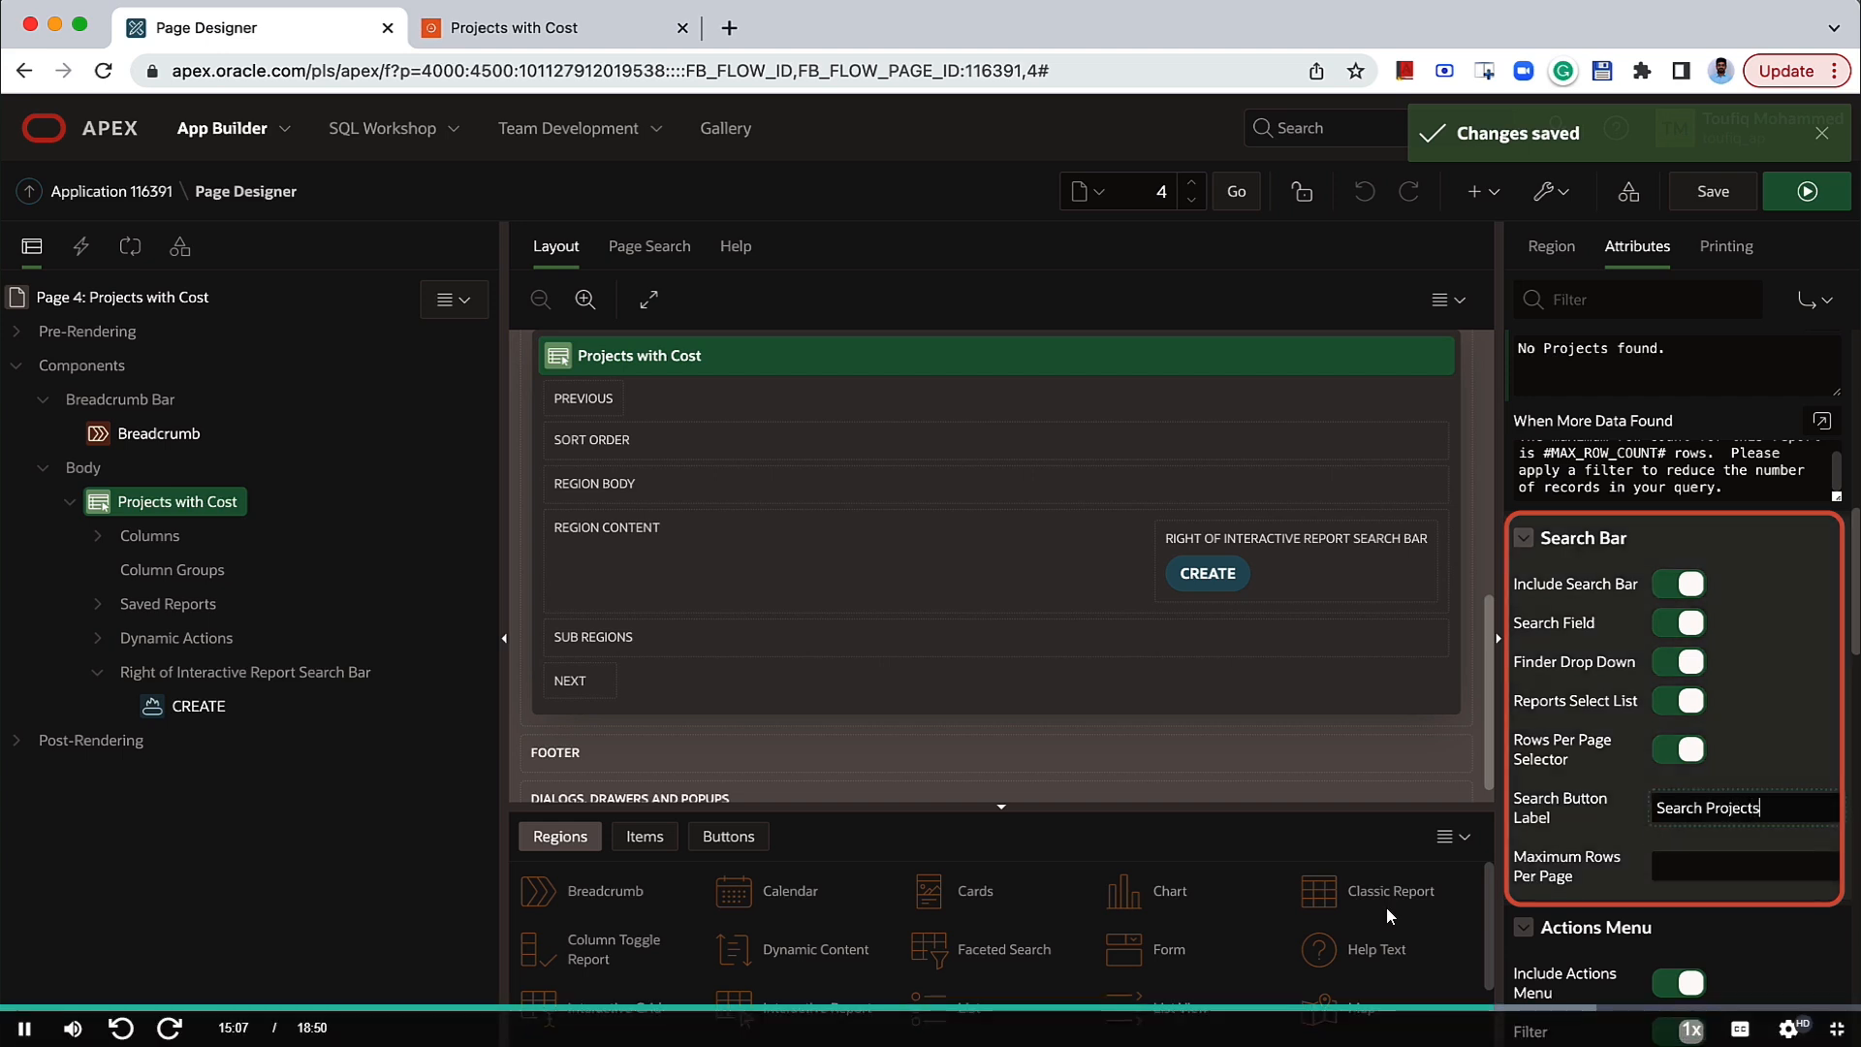
left_click(1714, 865)
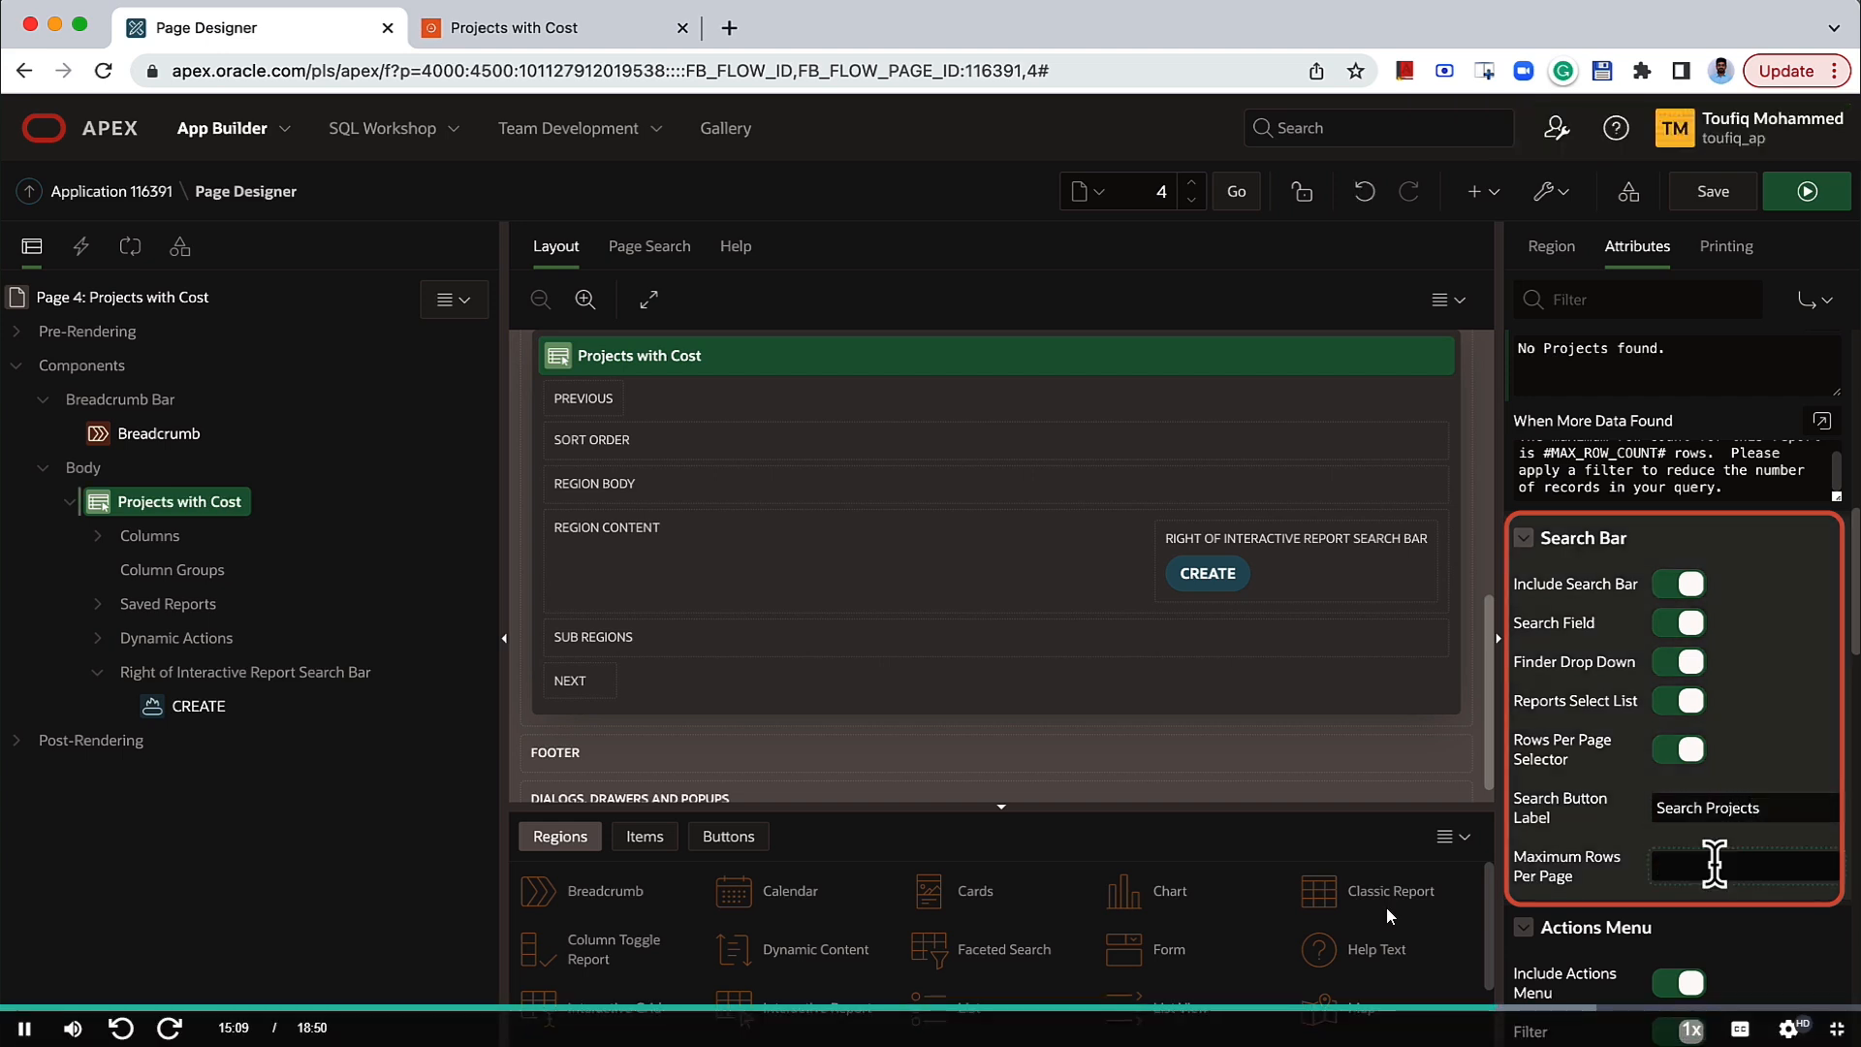
type("5")
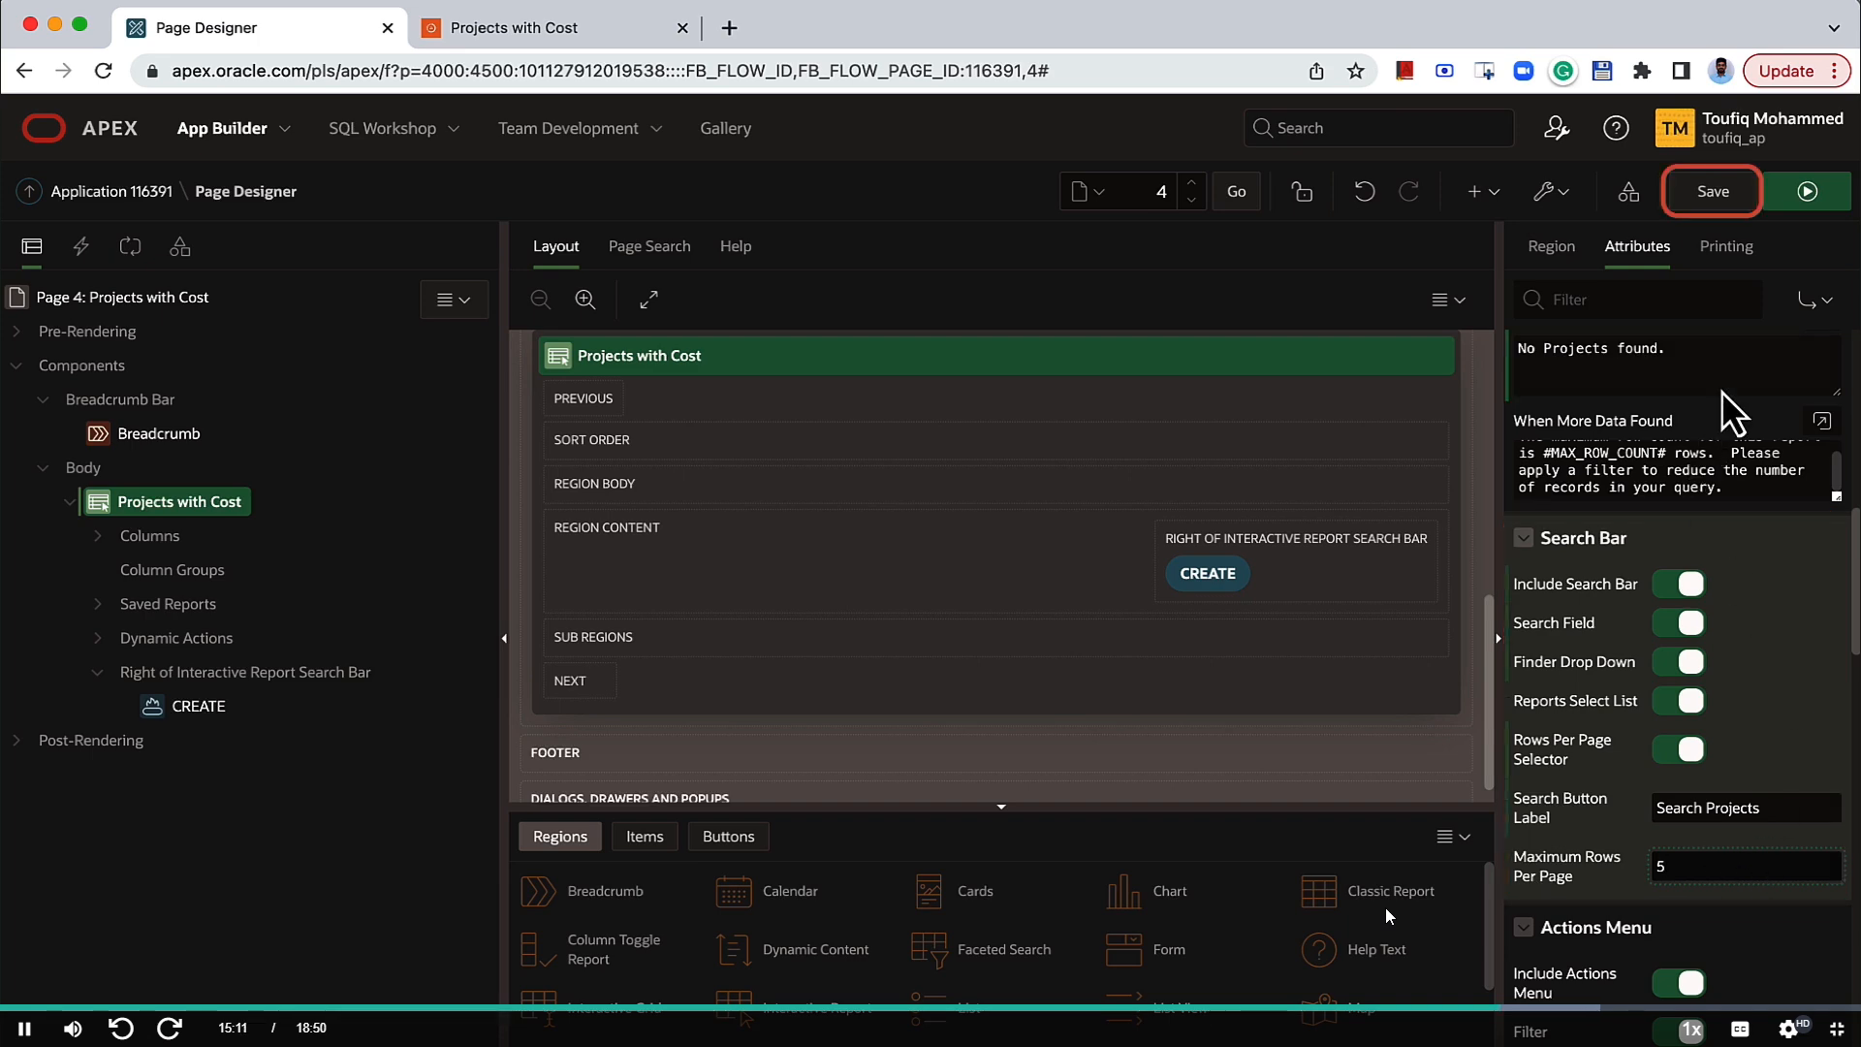
left_click(1710, 192)
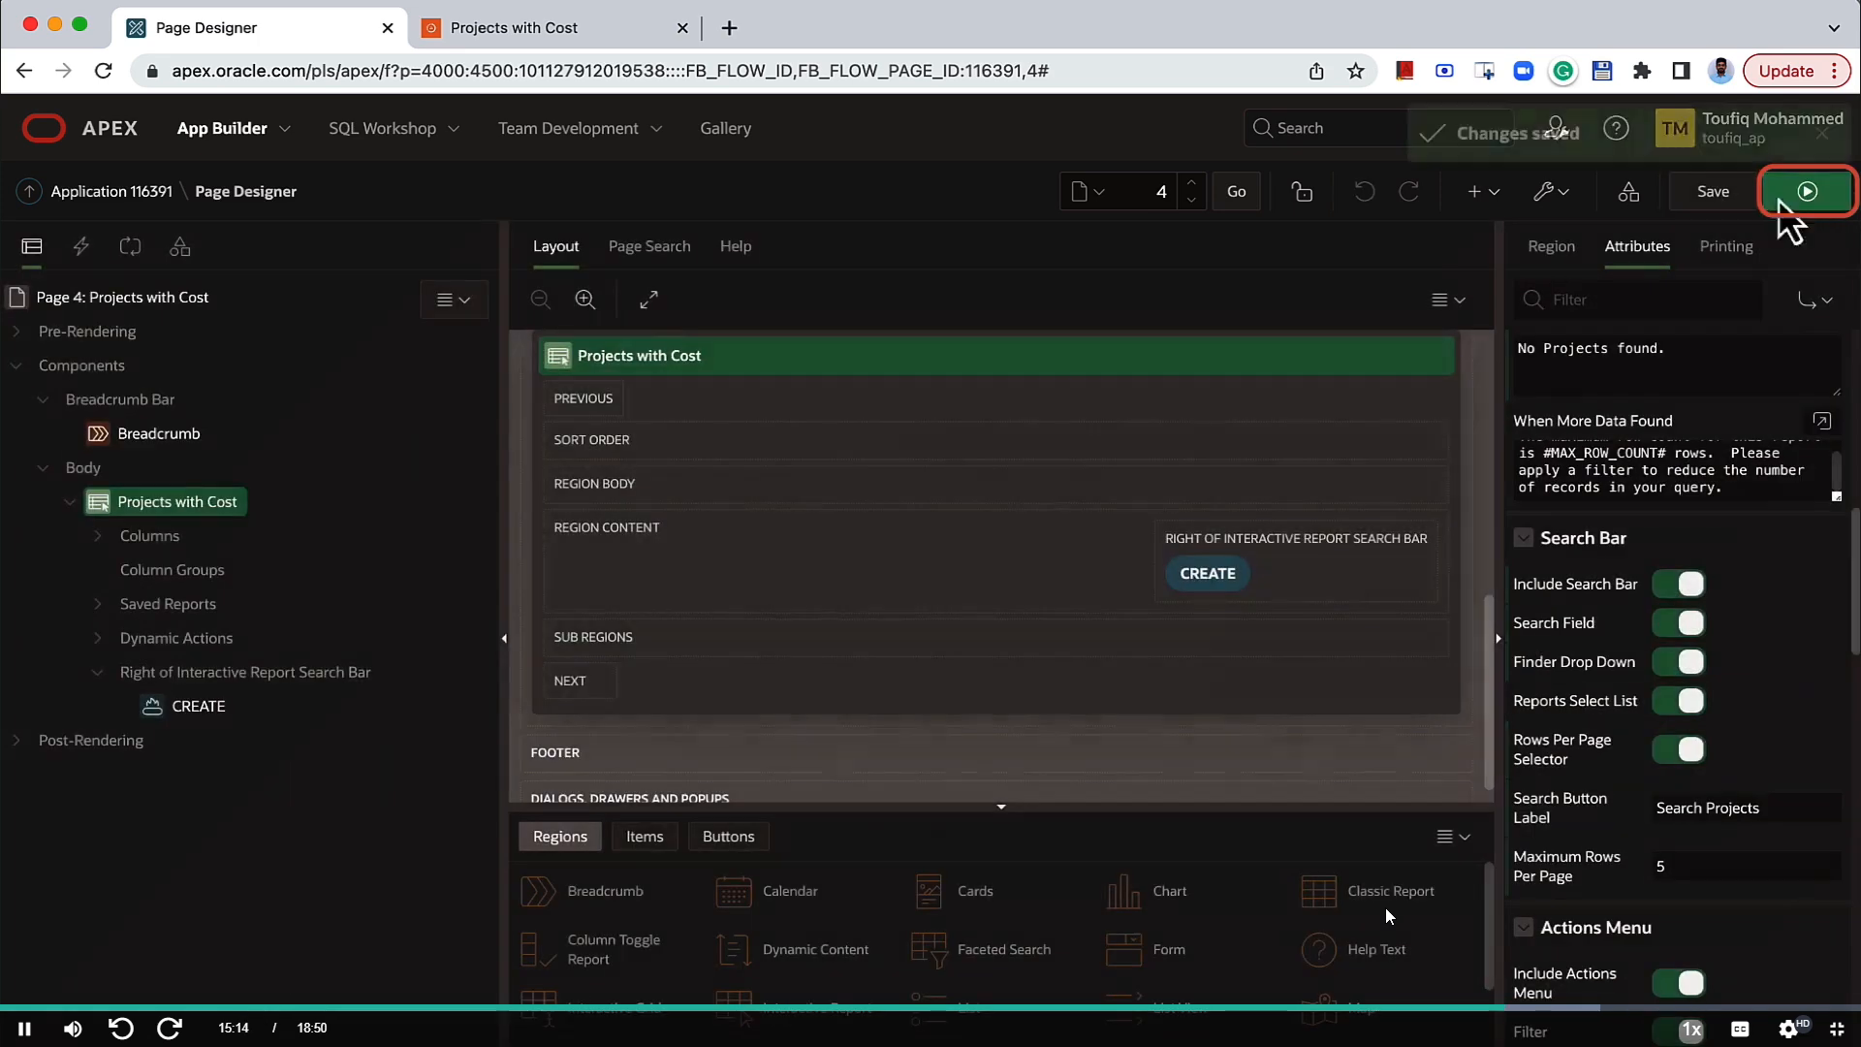
left_click(1803, 193)
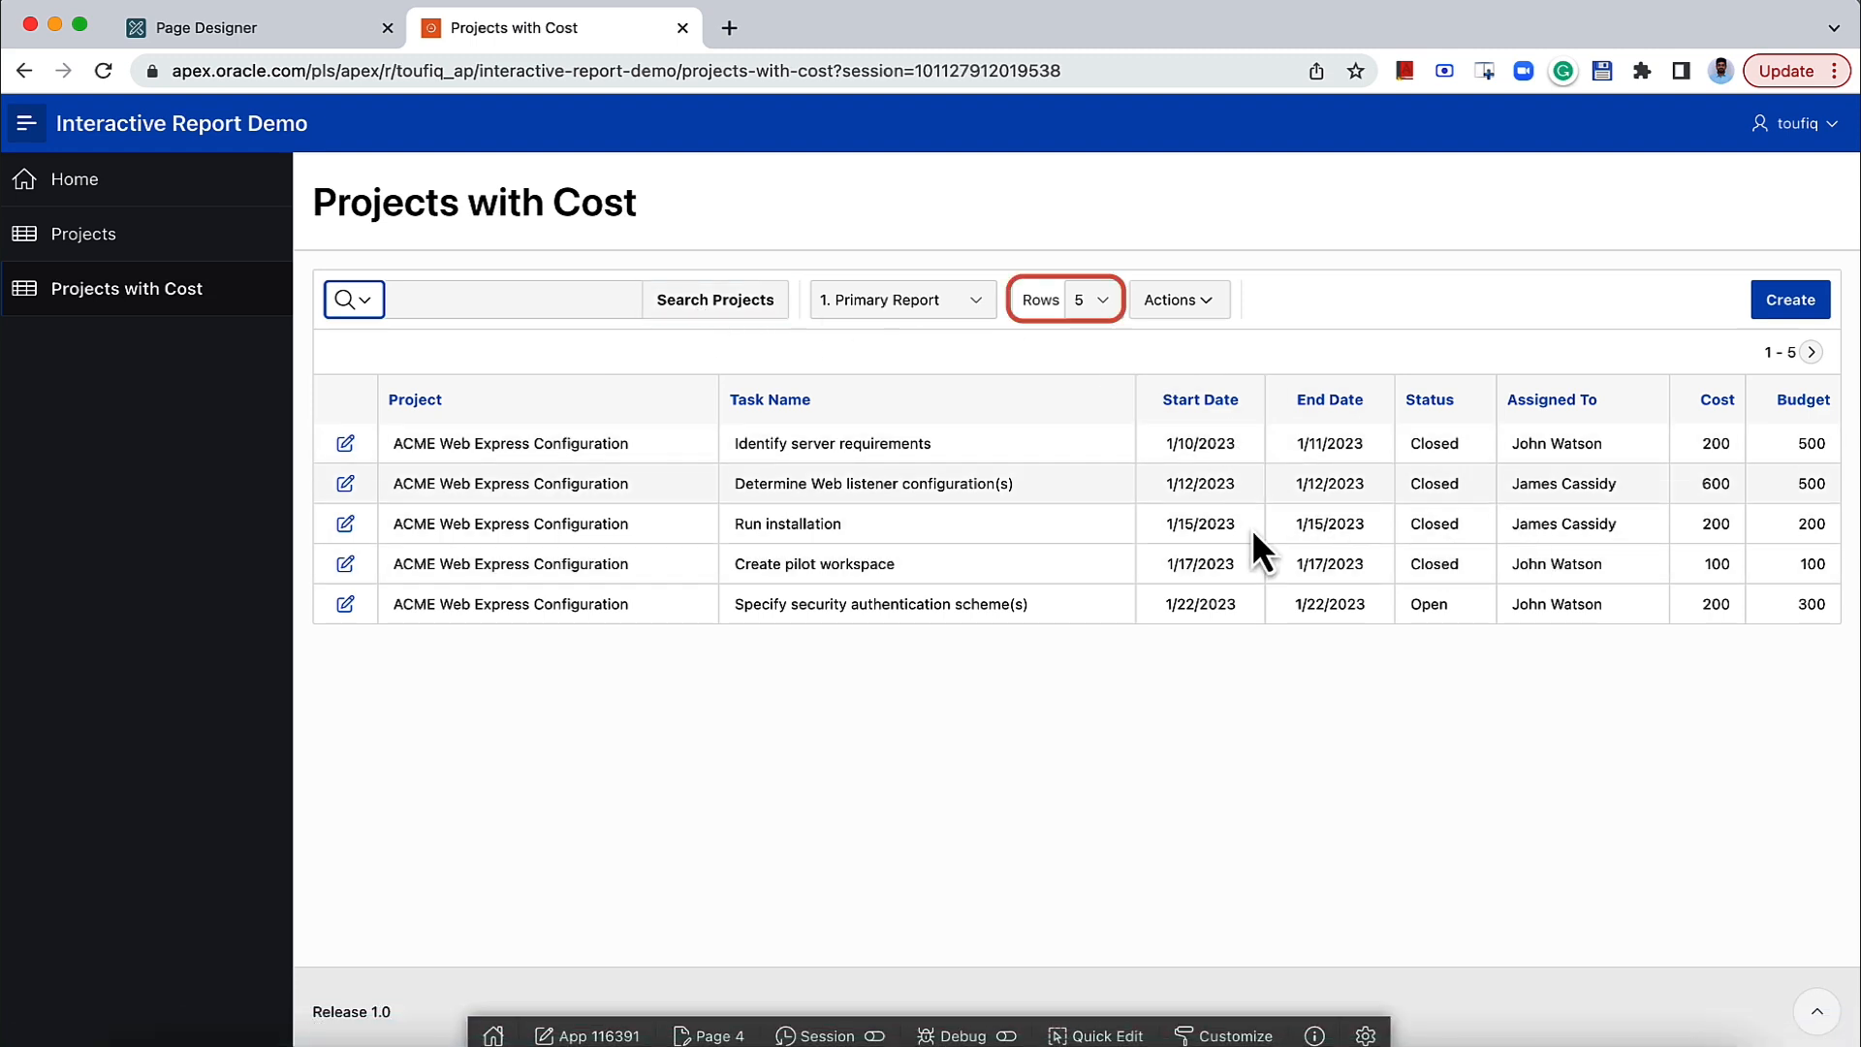
Test the running report's row selector with 1 and 5 rows, and go to the next set of rows.
left_click(1095, 299)
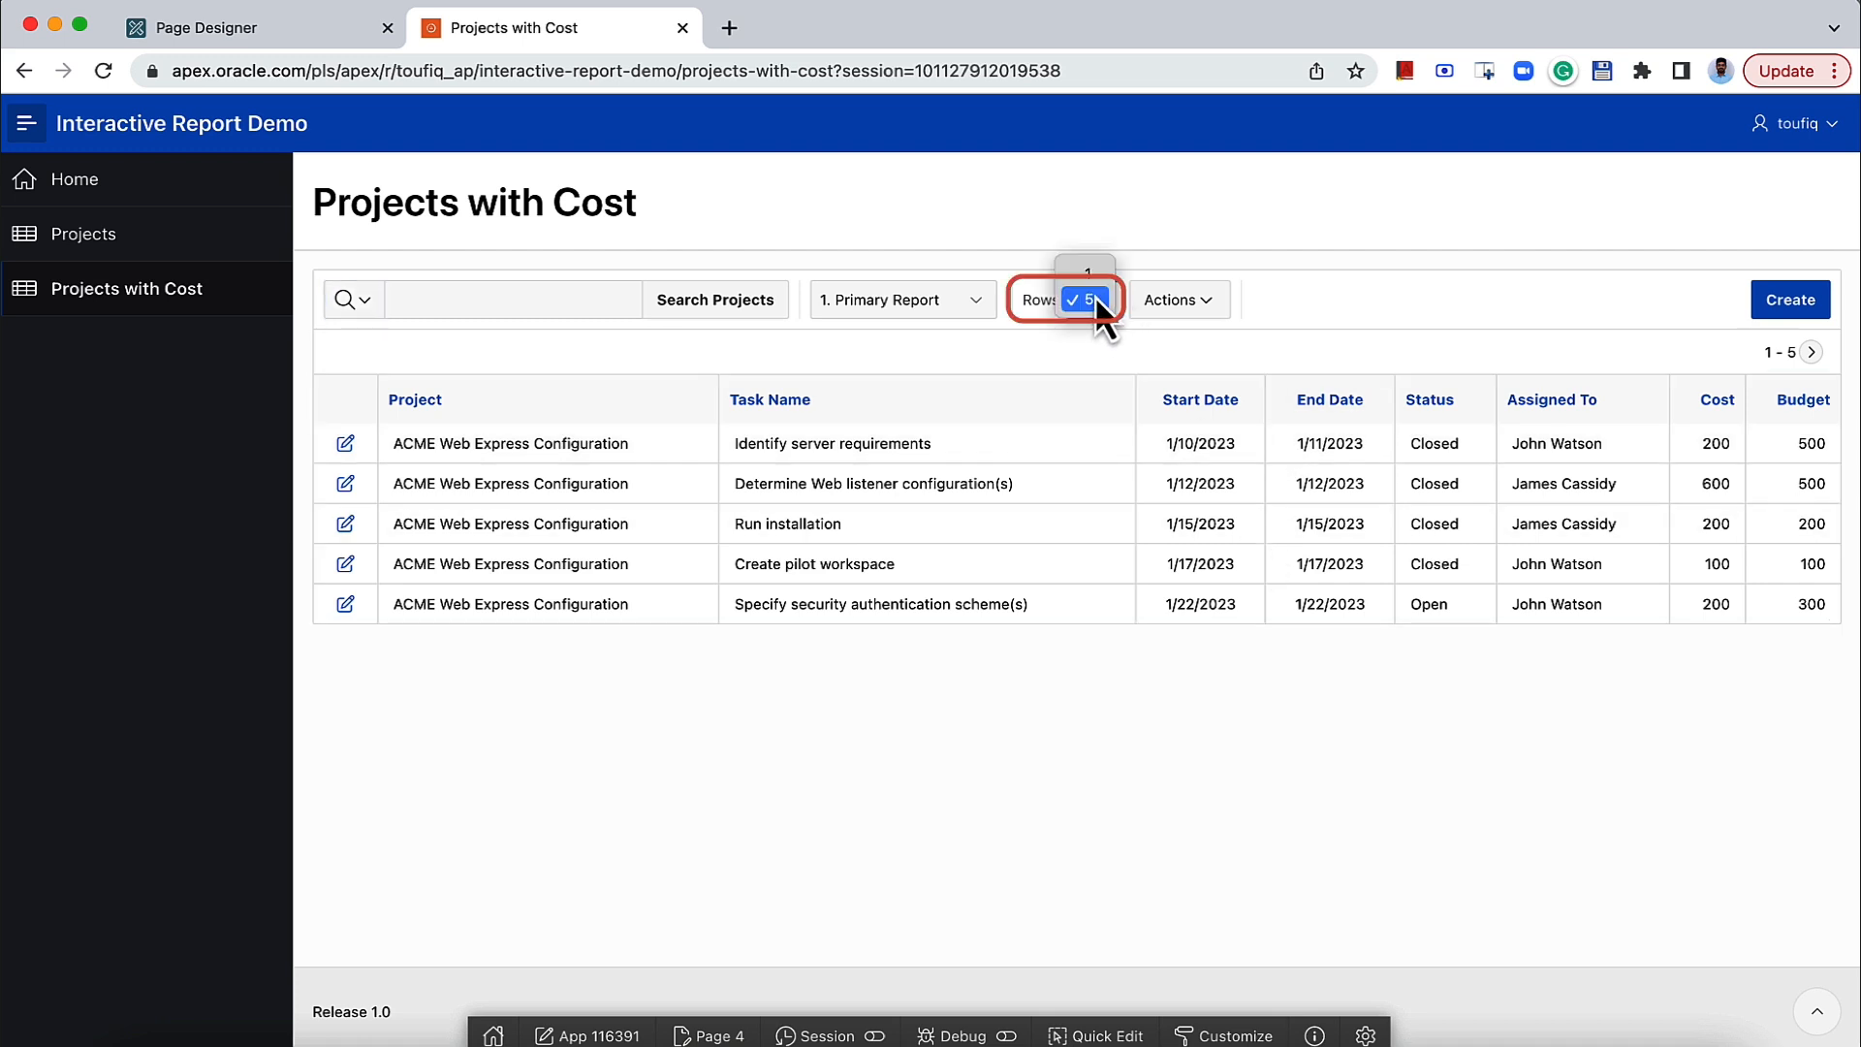
left_click(1092, 281)
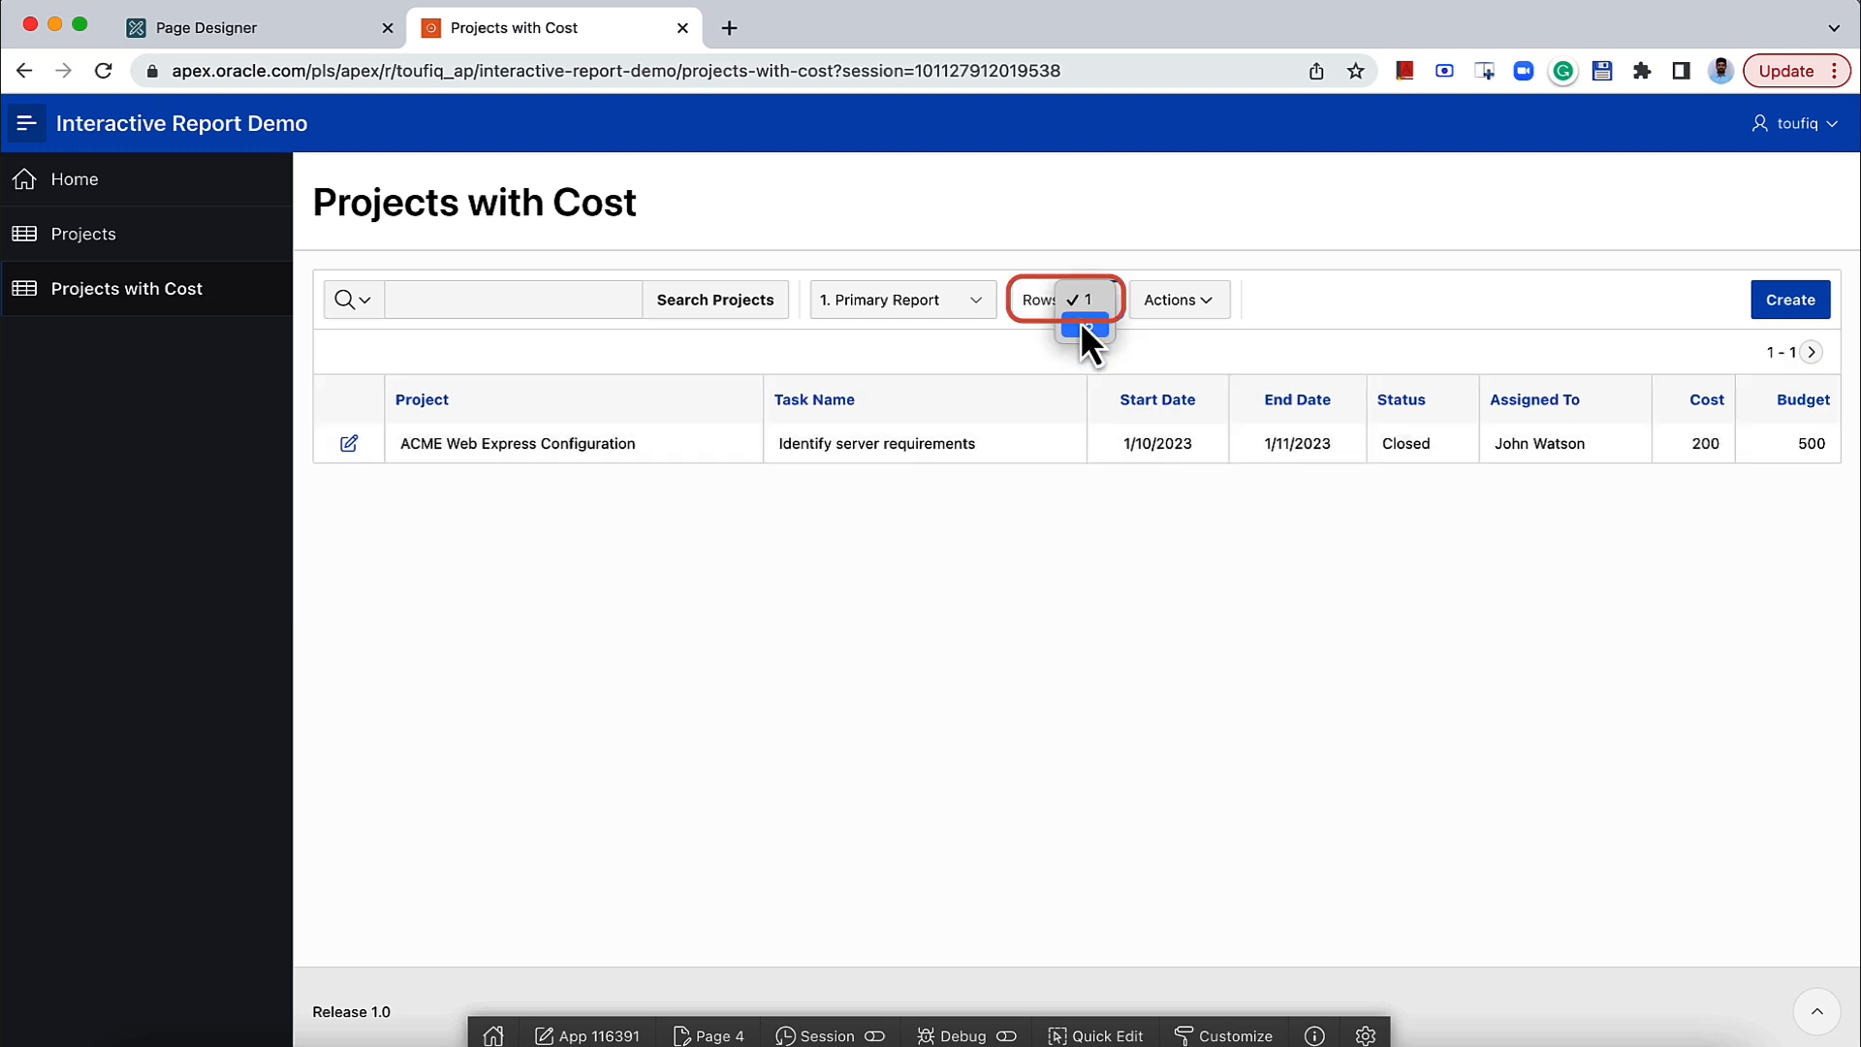
left_click(1084, 326)
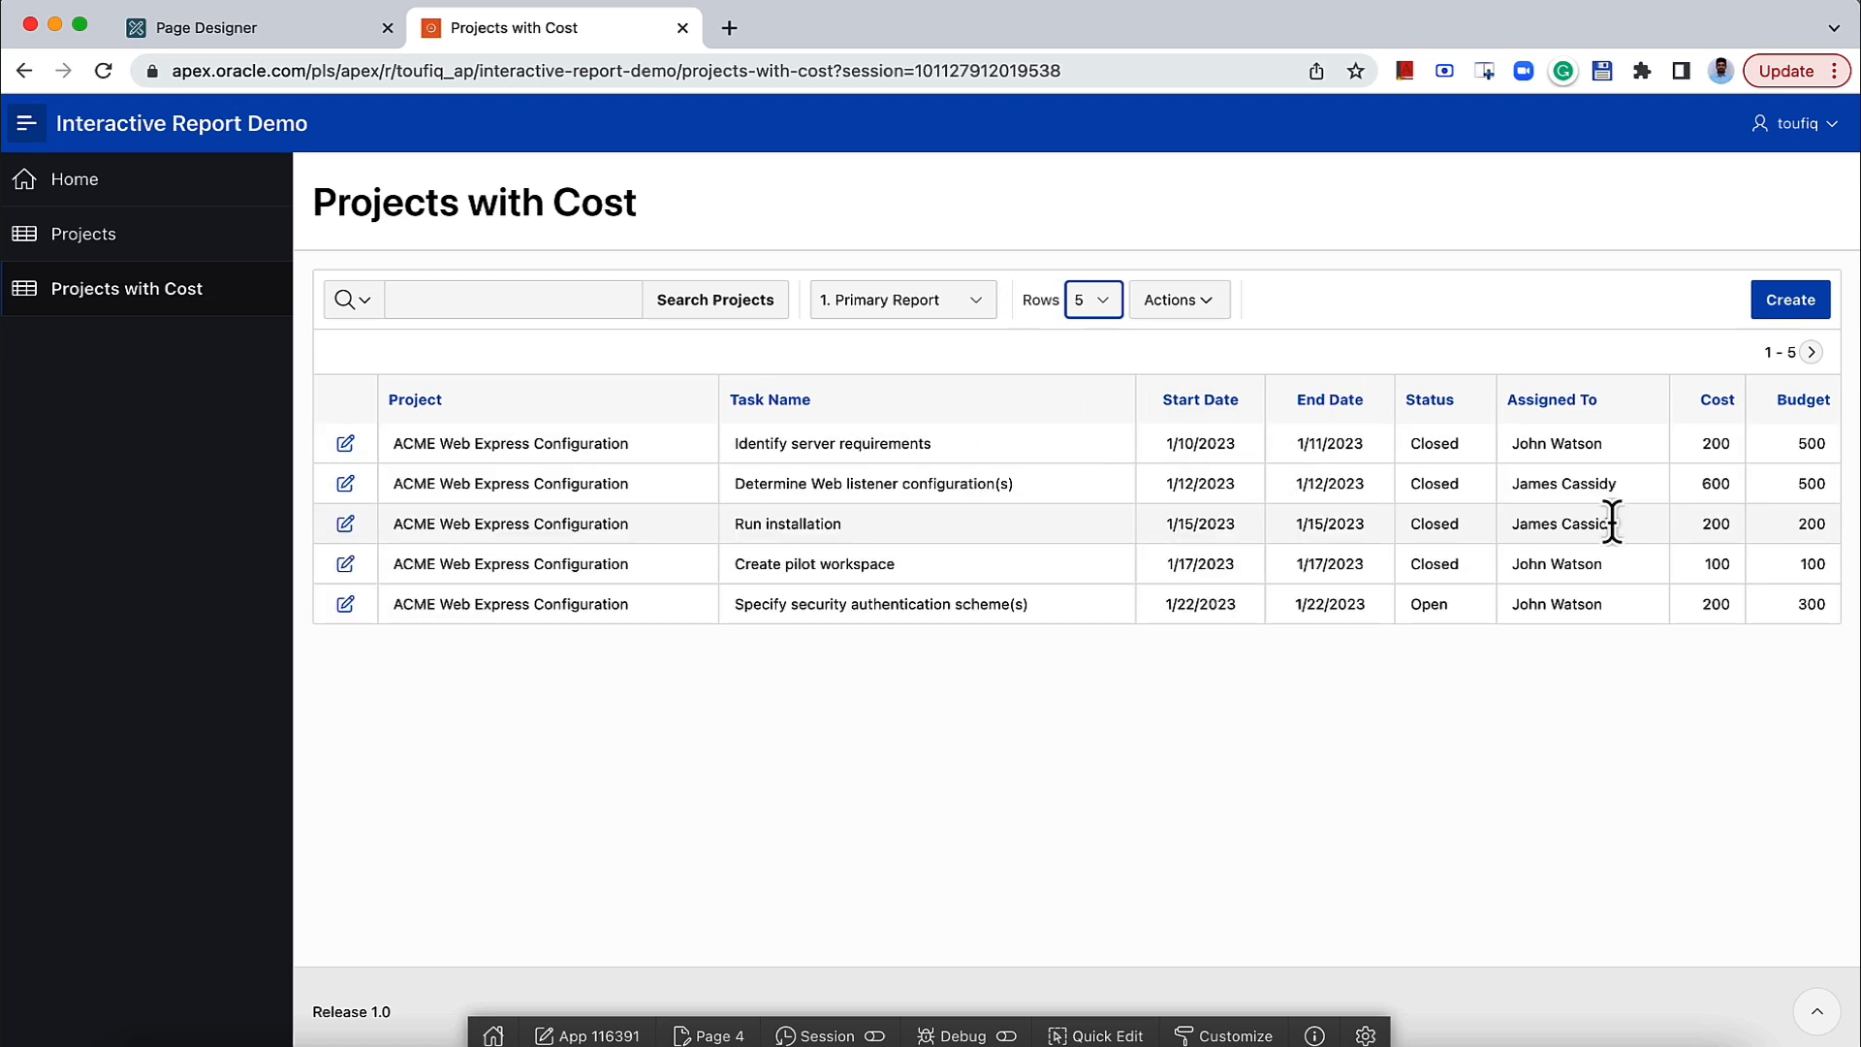
left_click(1809, 353)
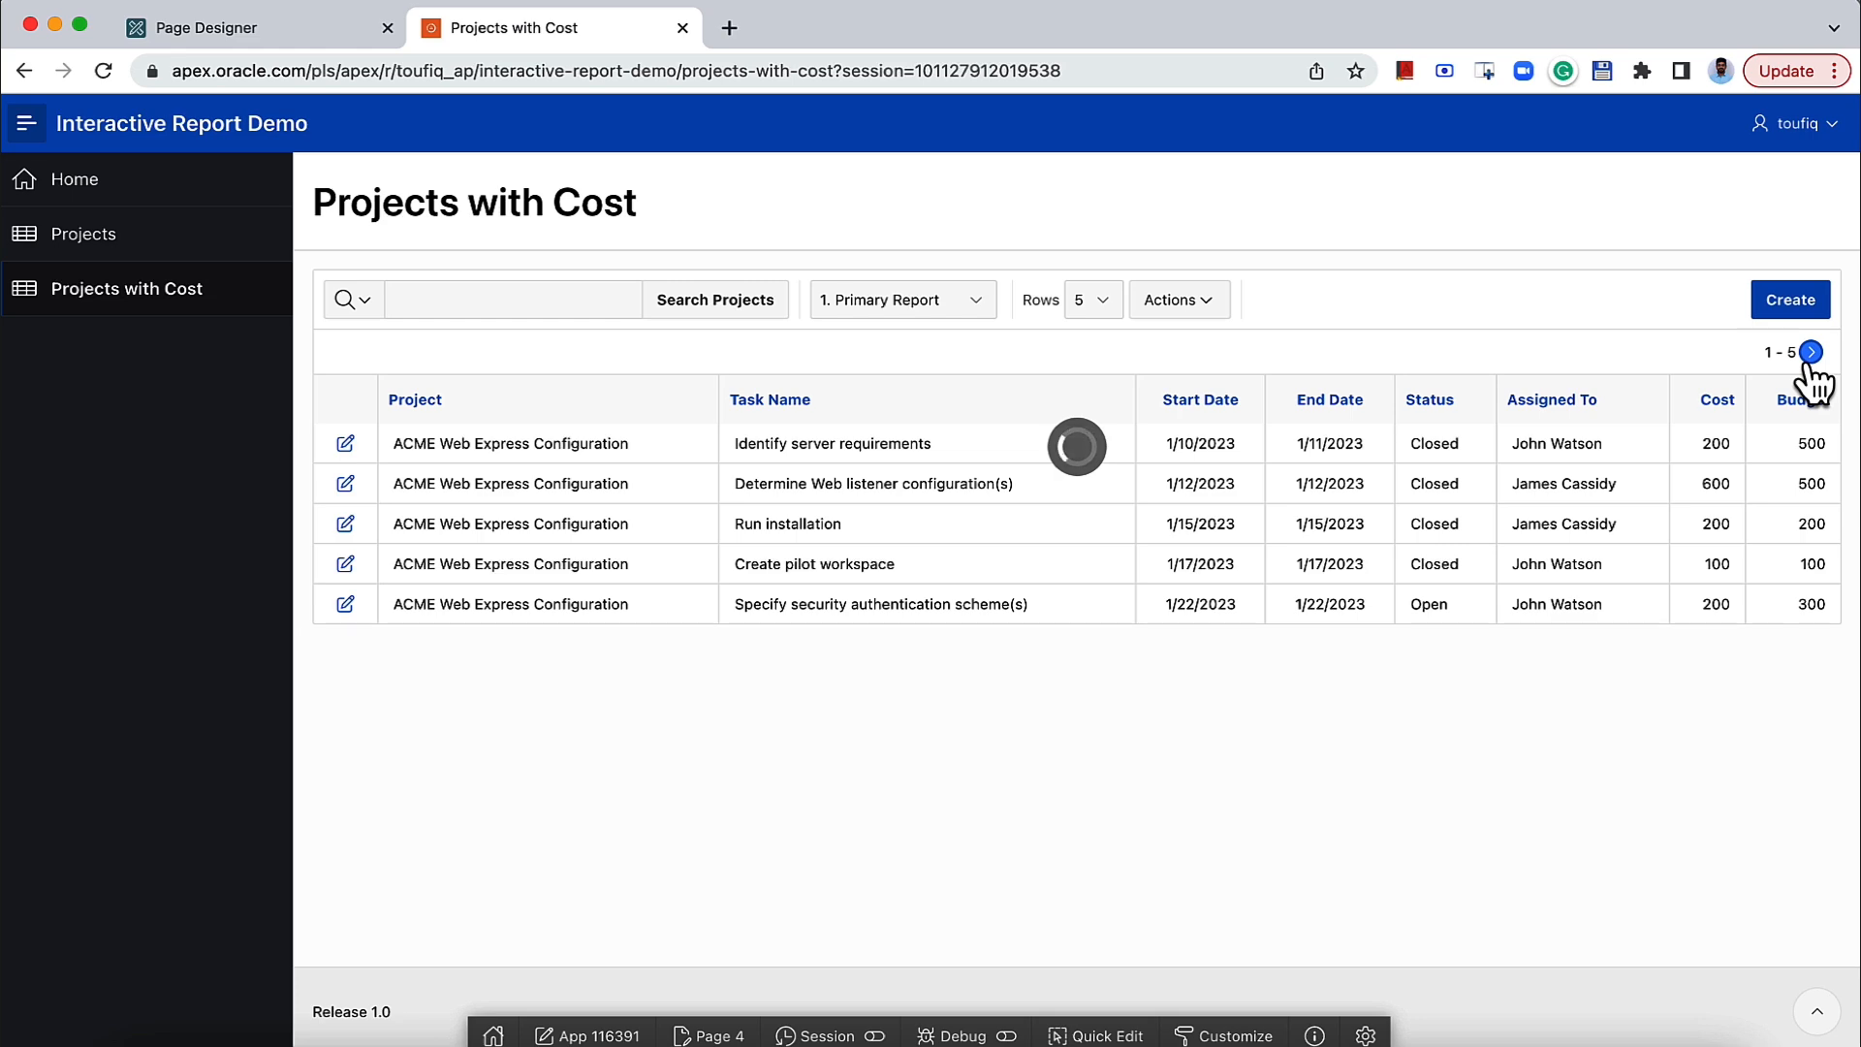
Switch back to Page Designer and toggle Include Actions Menu off and on again to see which options depend on it.
left_click(330, 38)
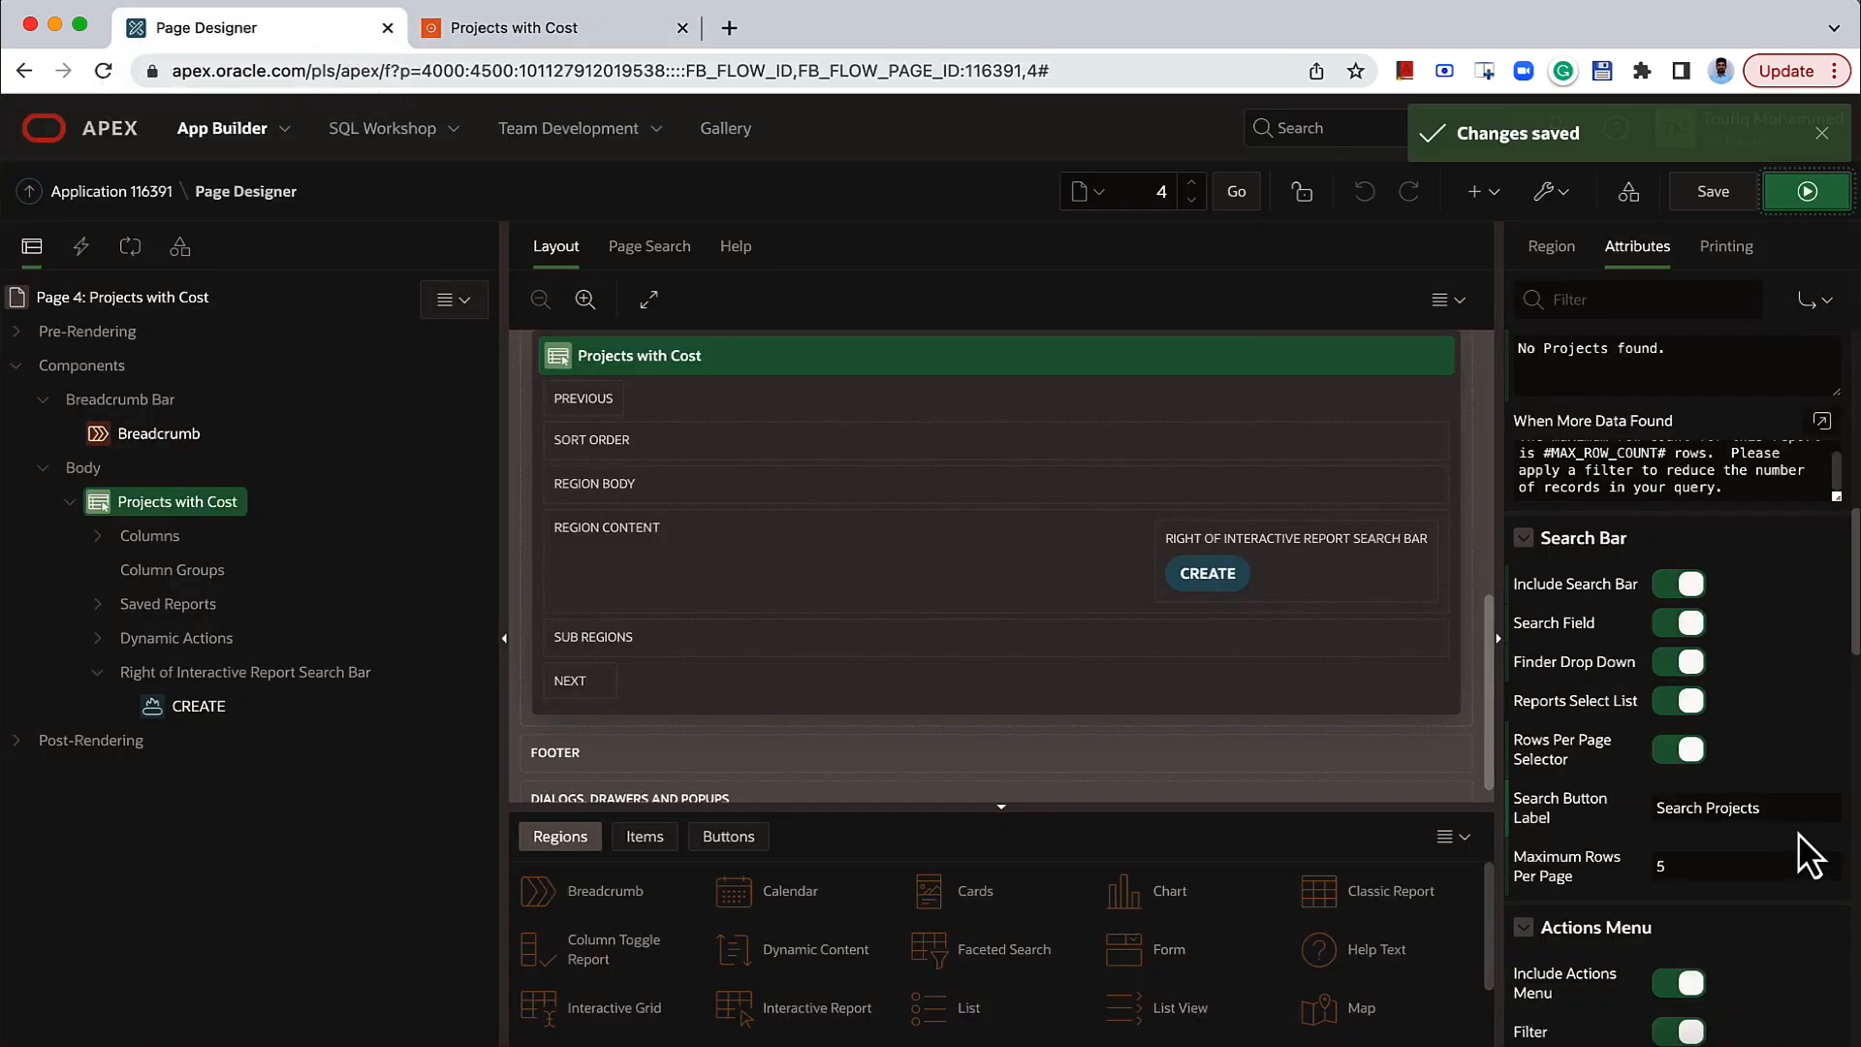
scroll(1799, 835, "down", 5)
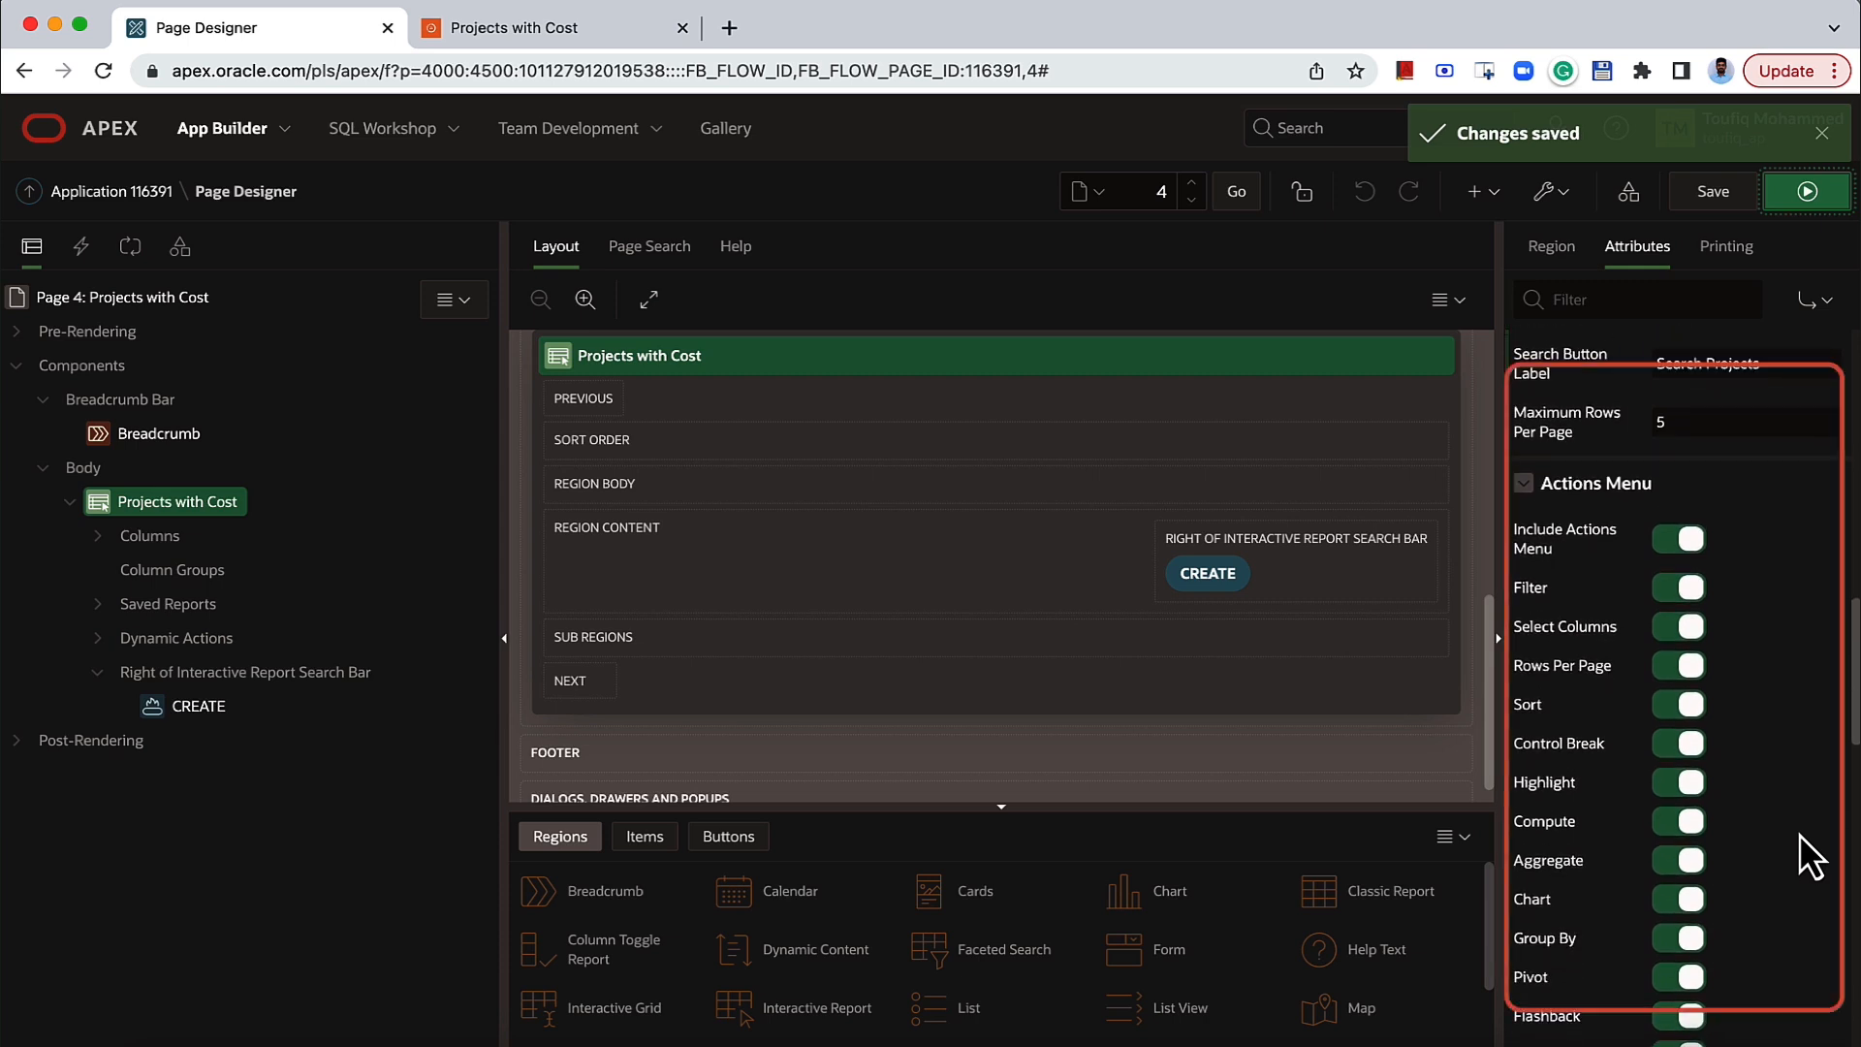
scroll(1799, 834, "down", 2)
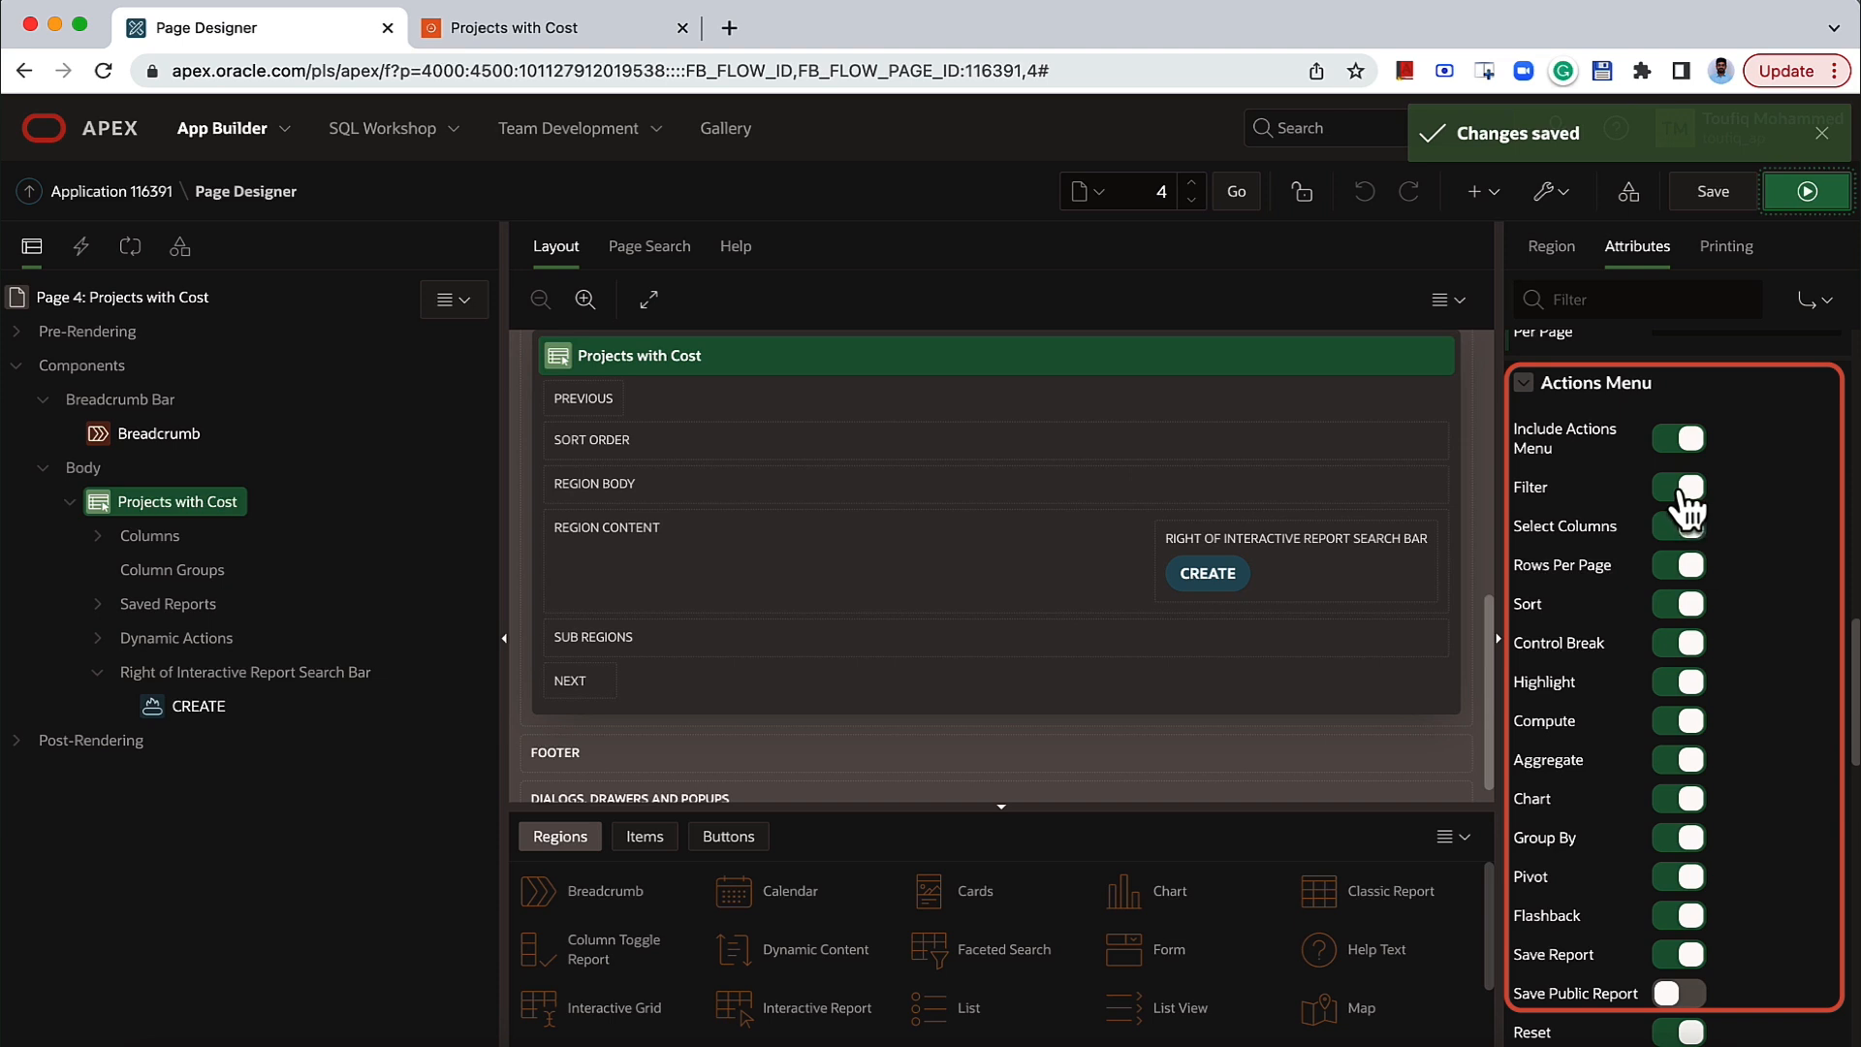
left_click(1675, 444)
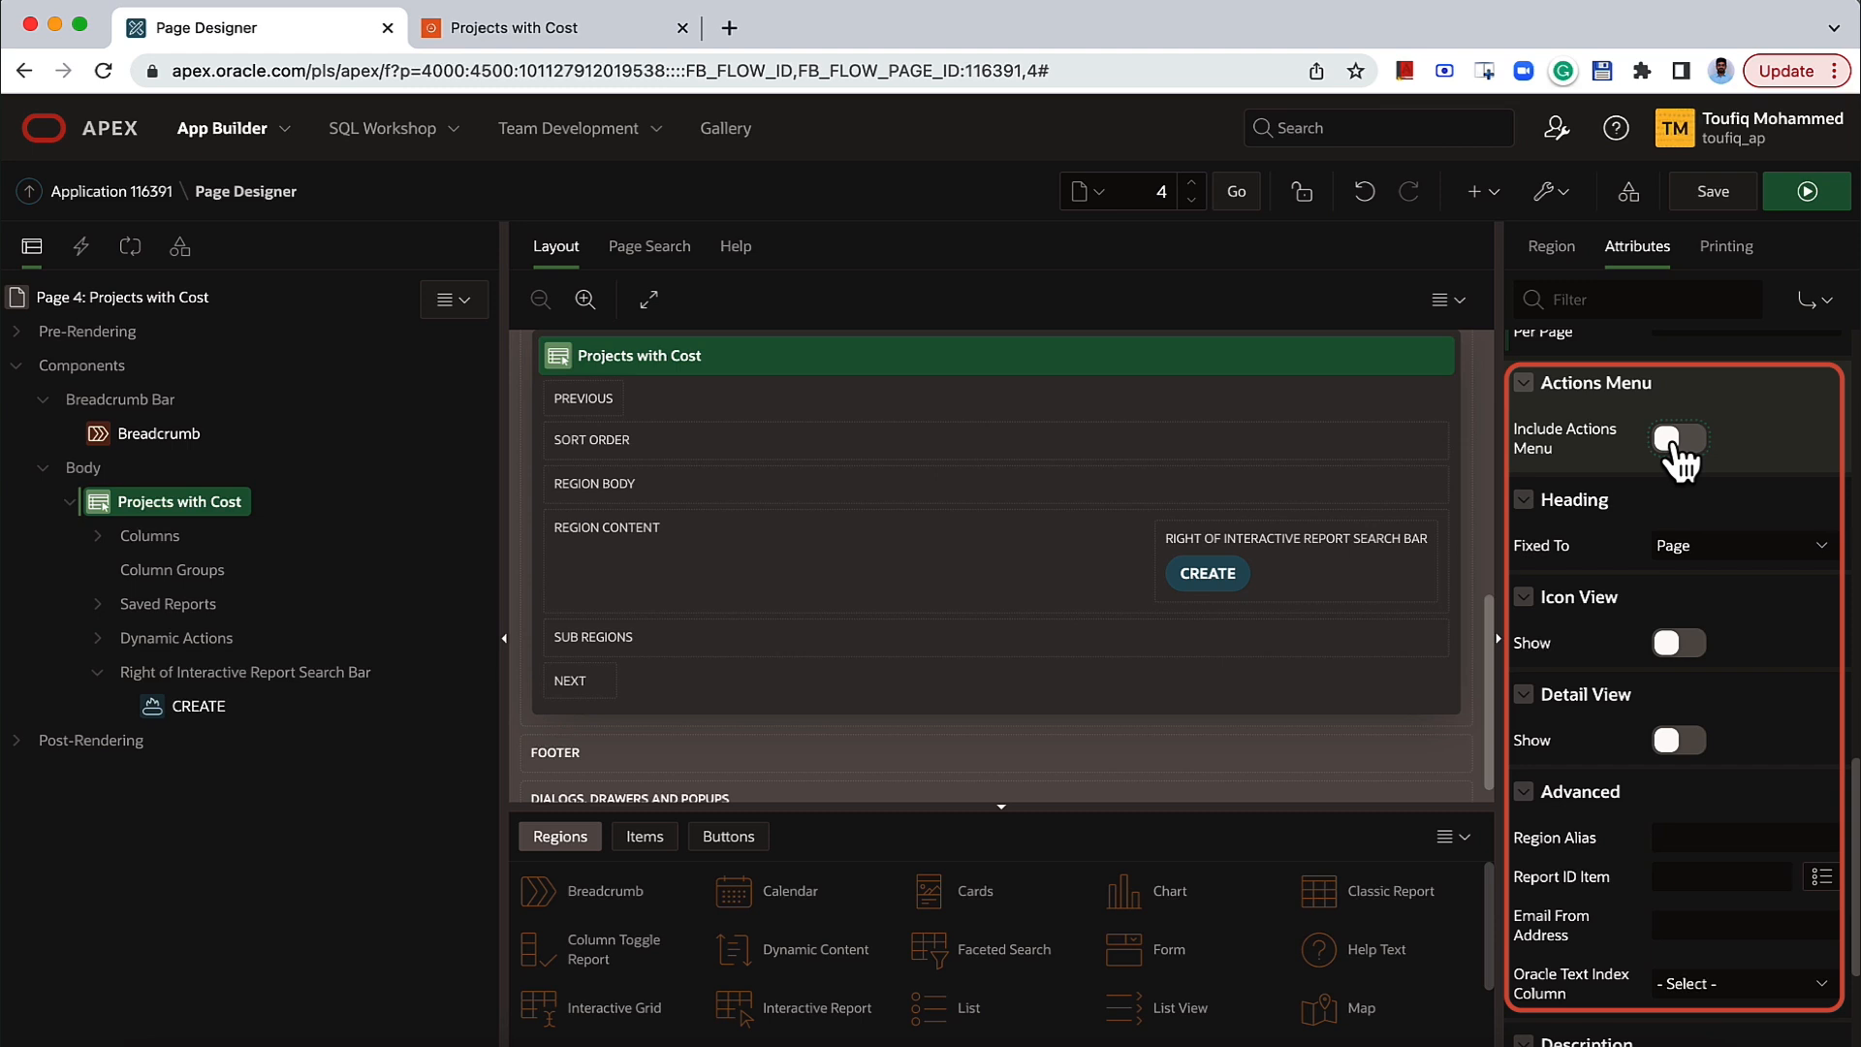
left_click(1687, 444)
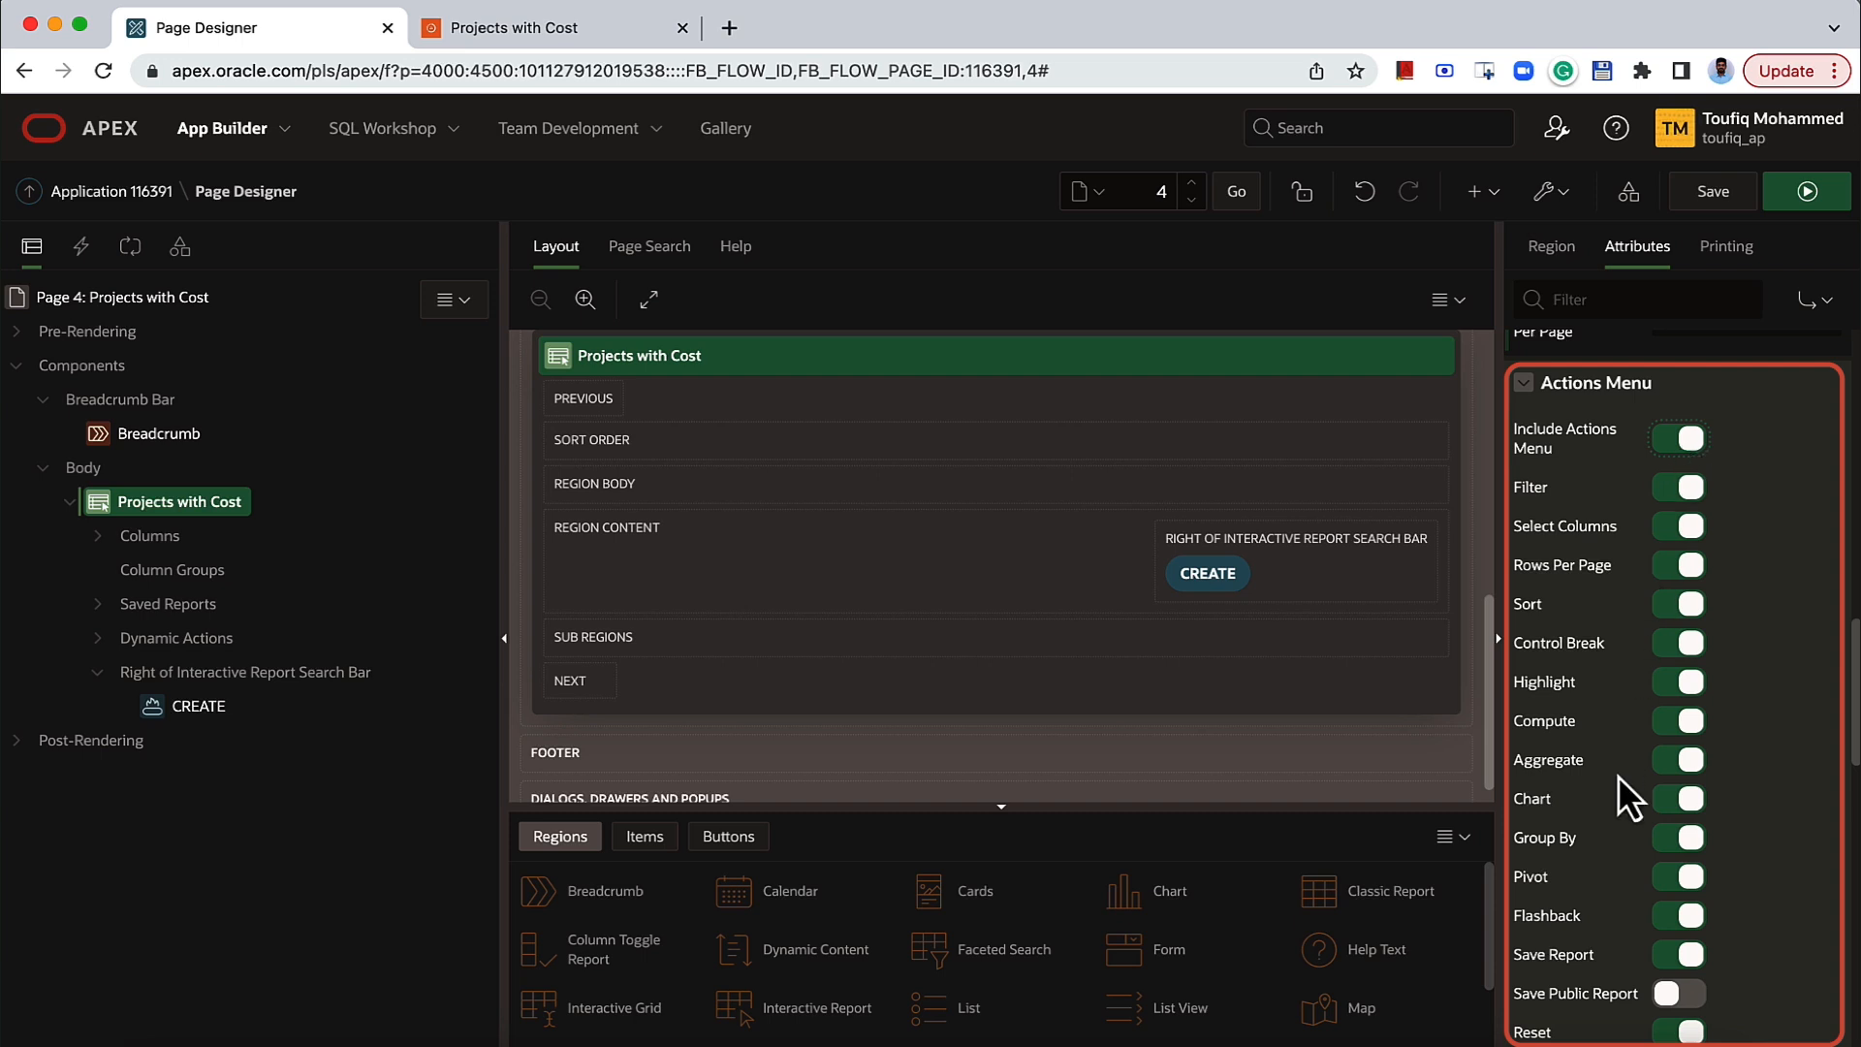
Turn off the Chart option of the Actions Menu, save the page and check the Actions menu in the refreshed report.
scroll(1644, 551, "down", 1)
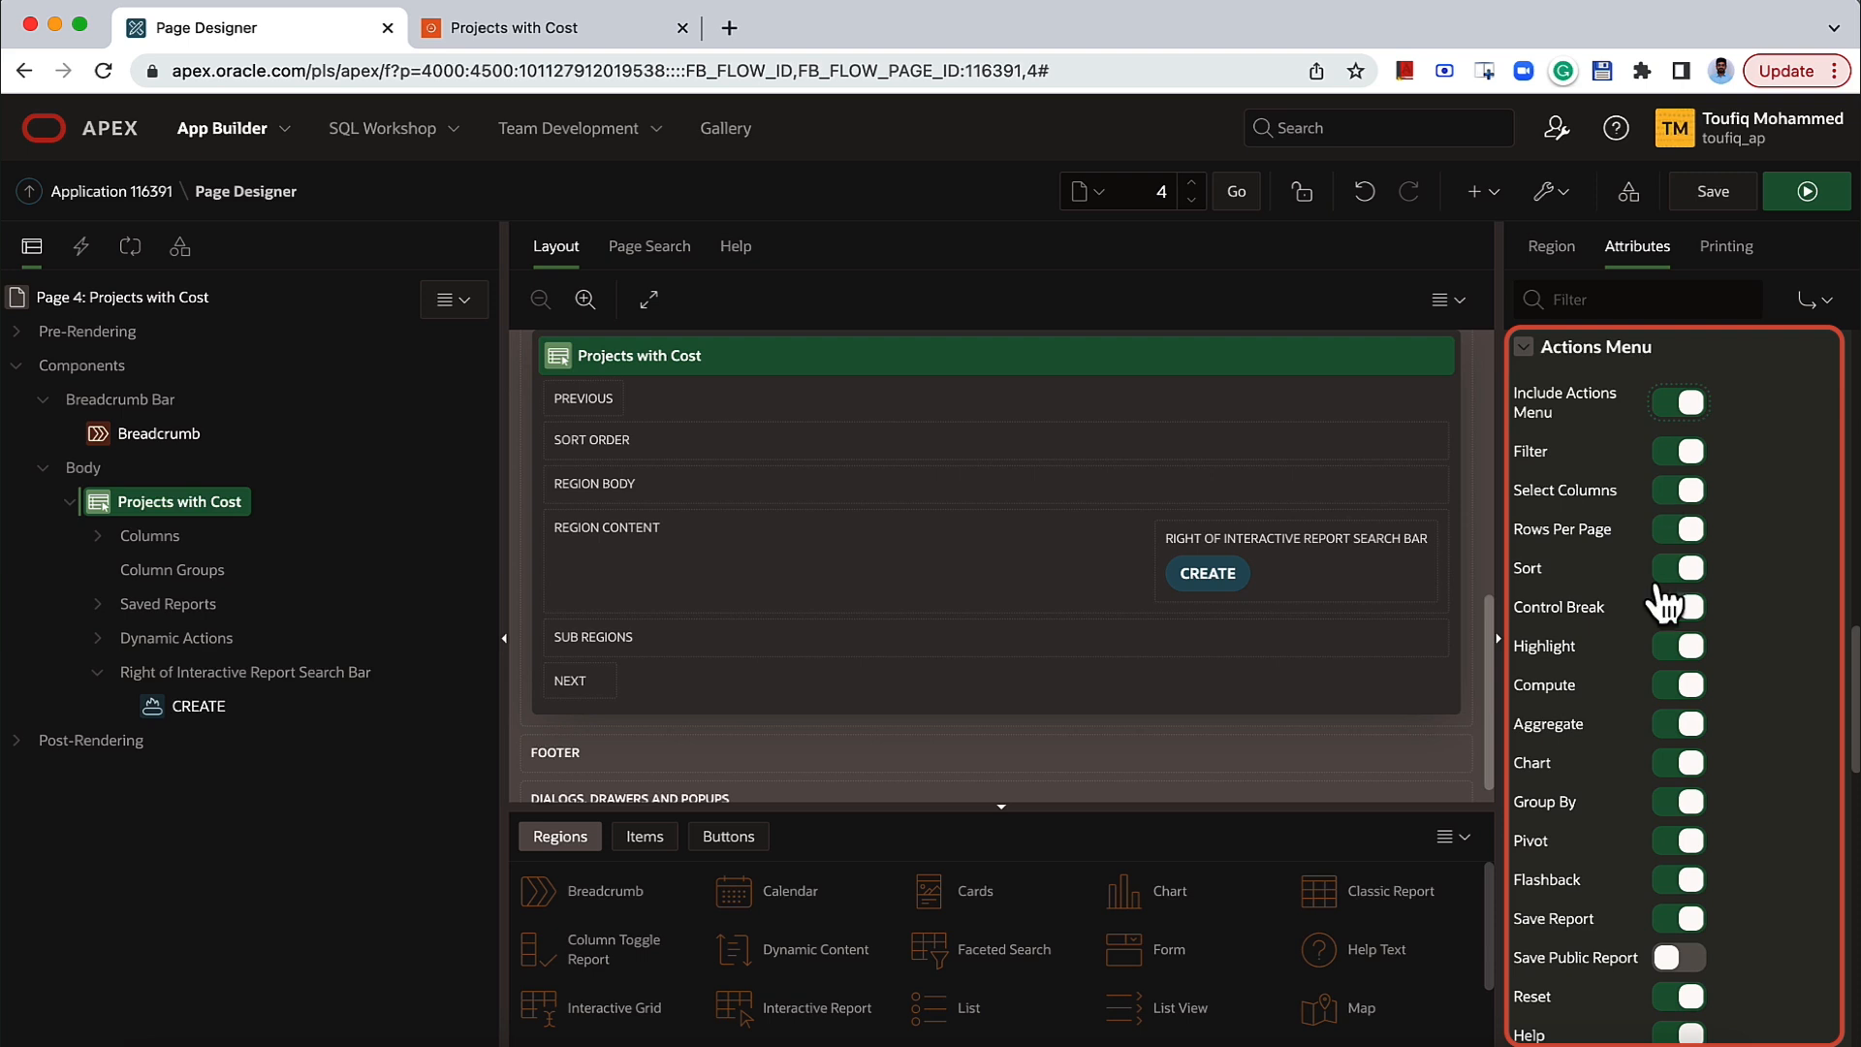
left_click(1682, 766)
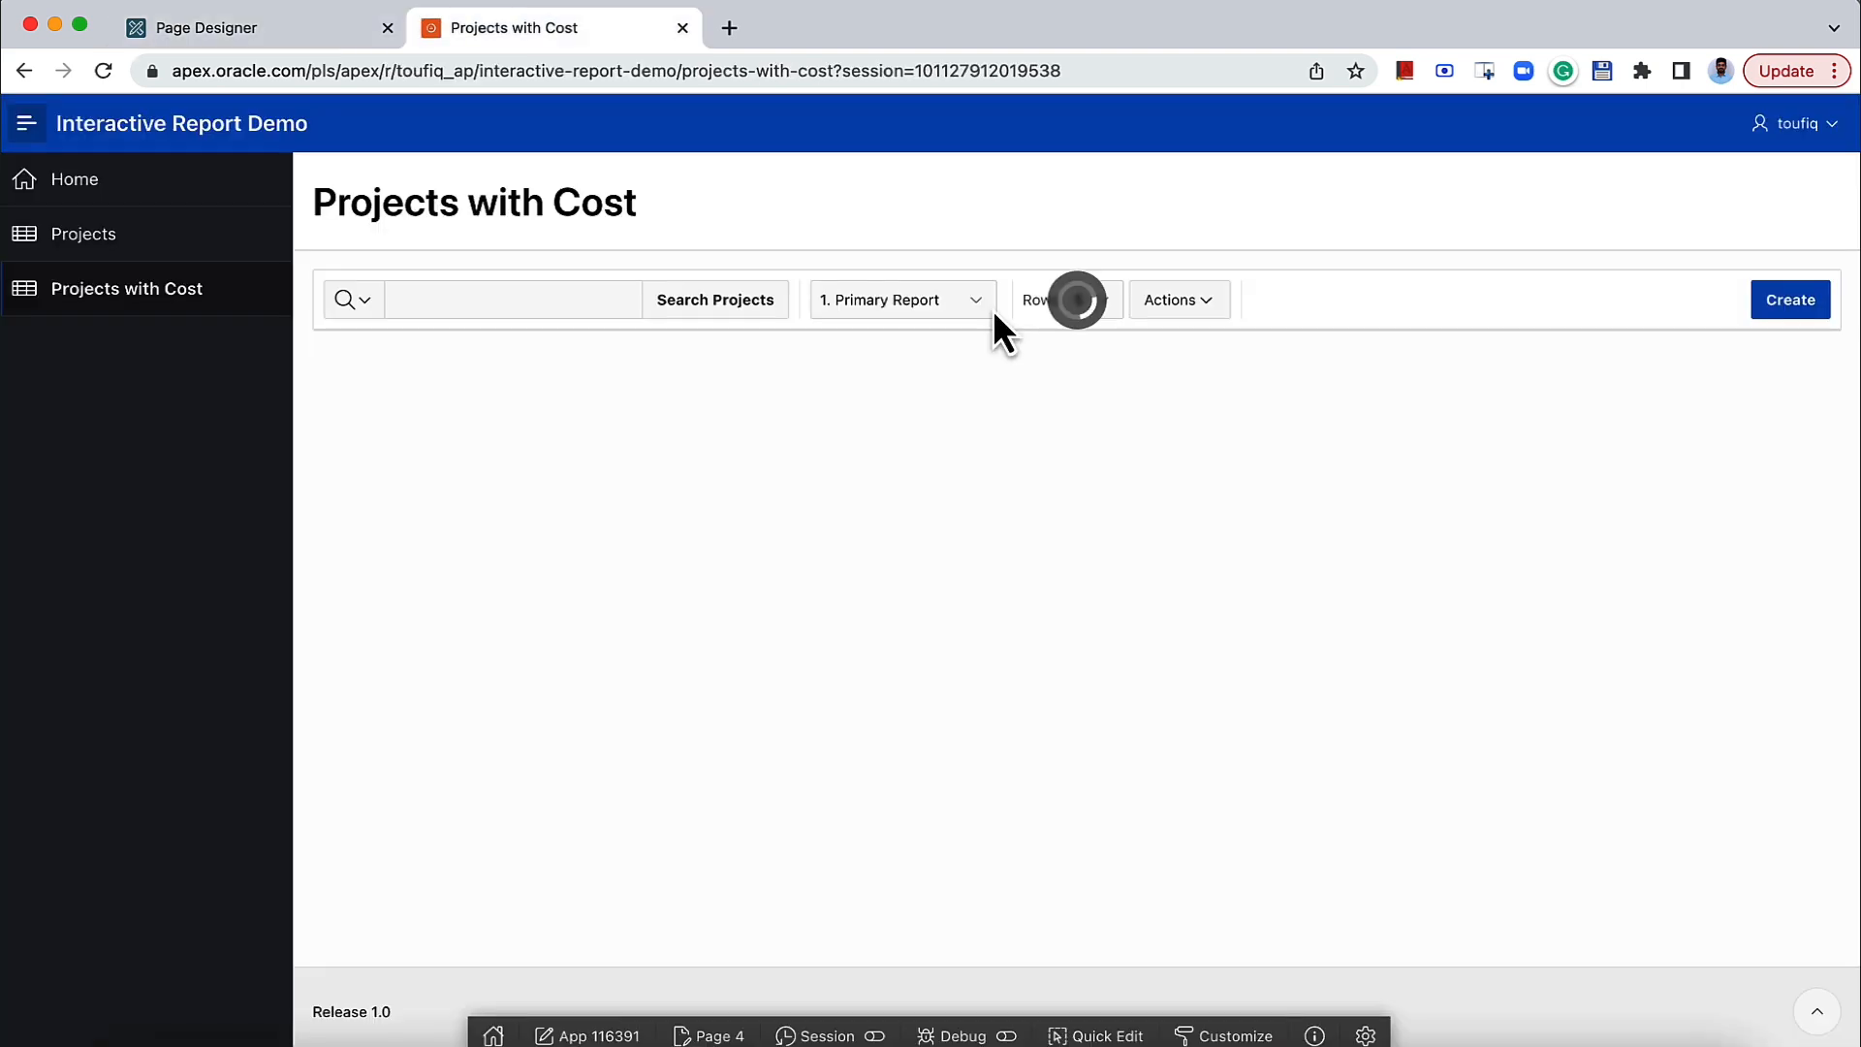
left_click(1179, 300)
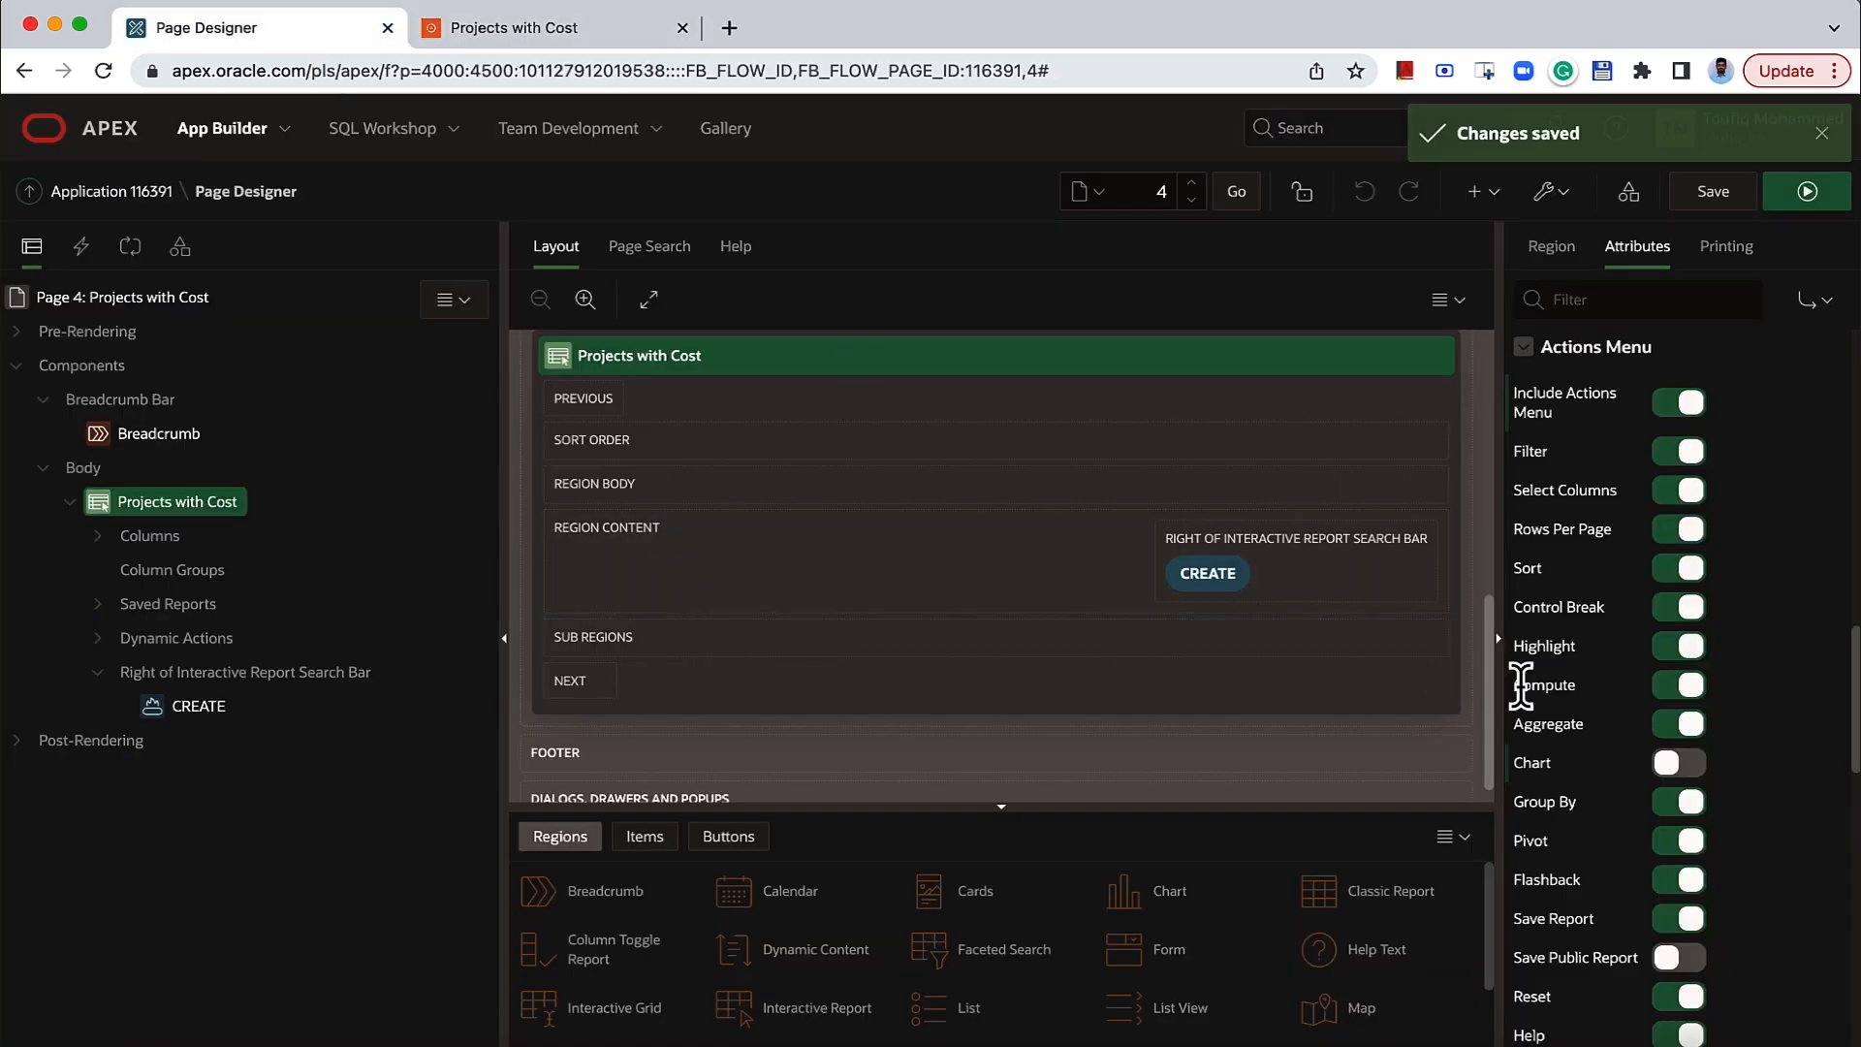
Enable Save Public Report, turn off Send as Email in the download settings and save the page.
scroll(1667, 756, "down", 1)
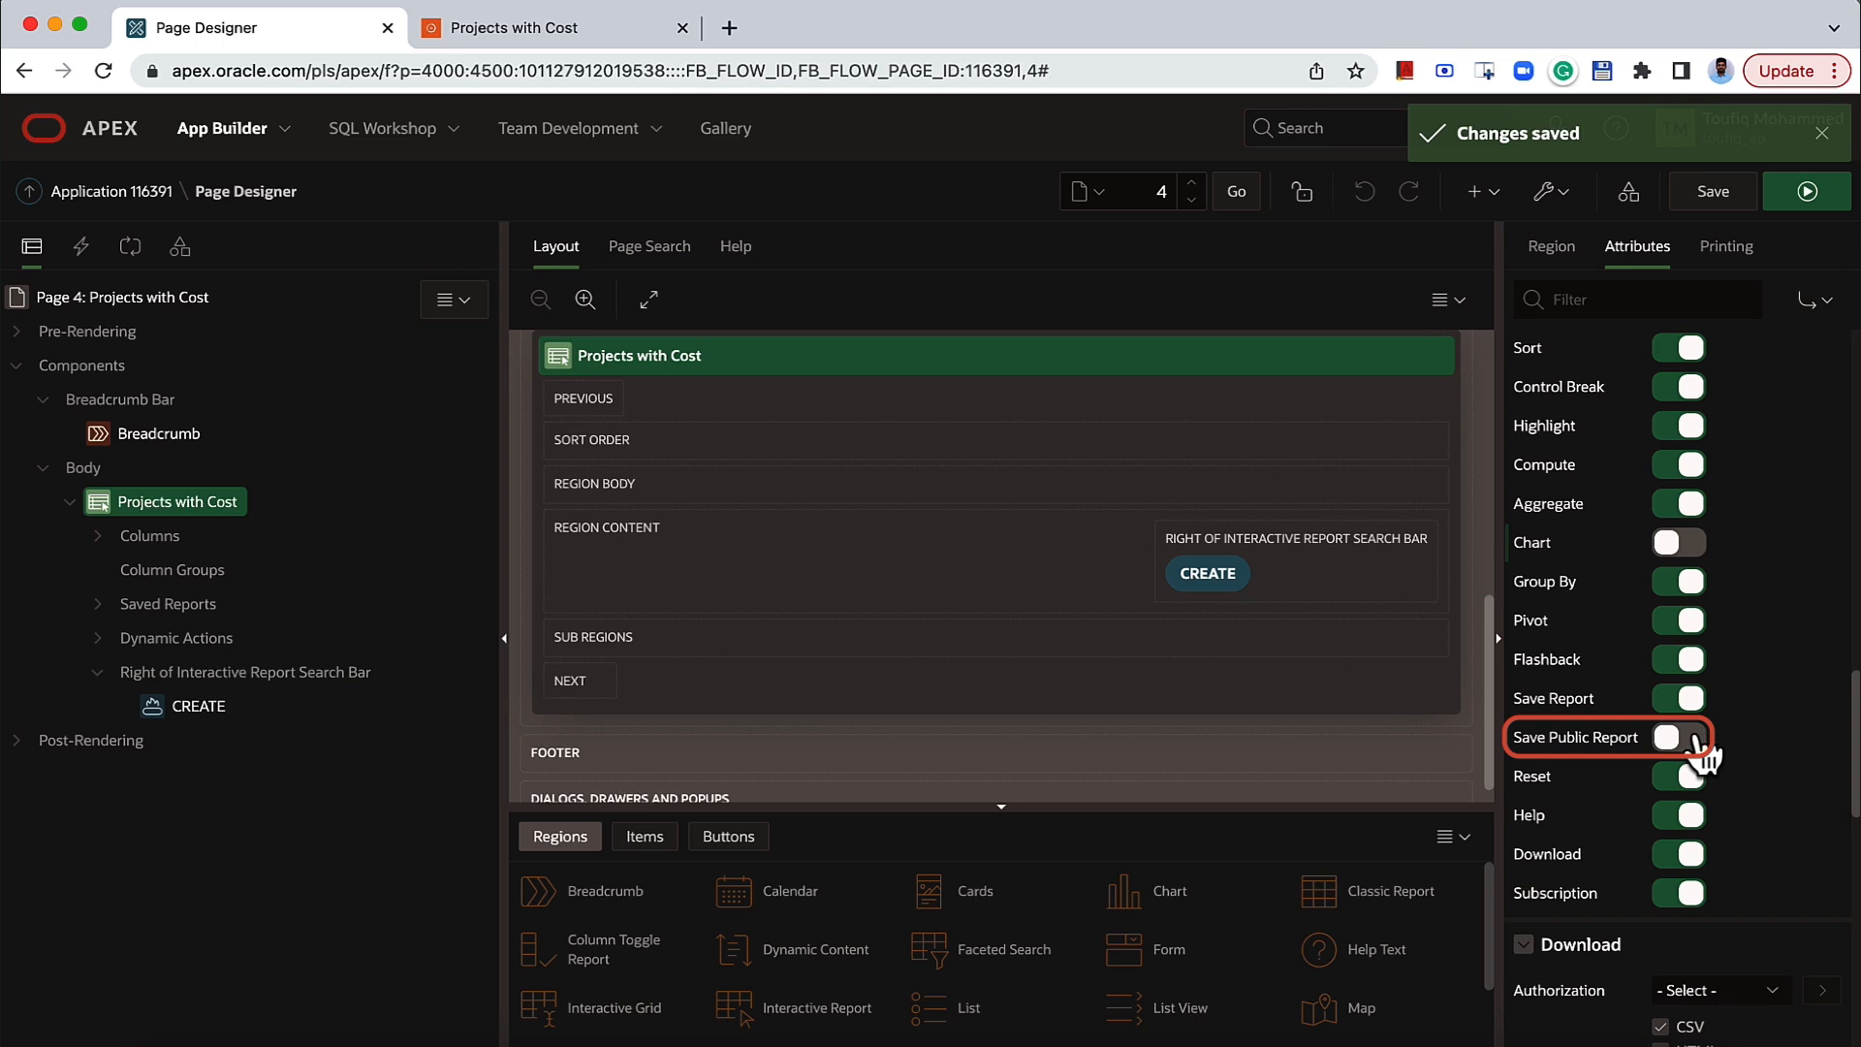
left_click(1695, 743)
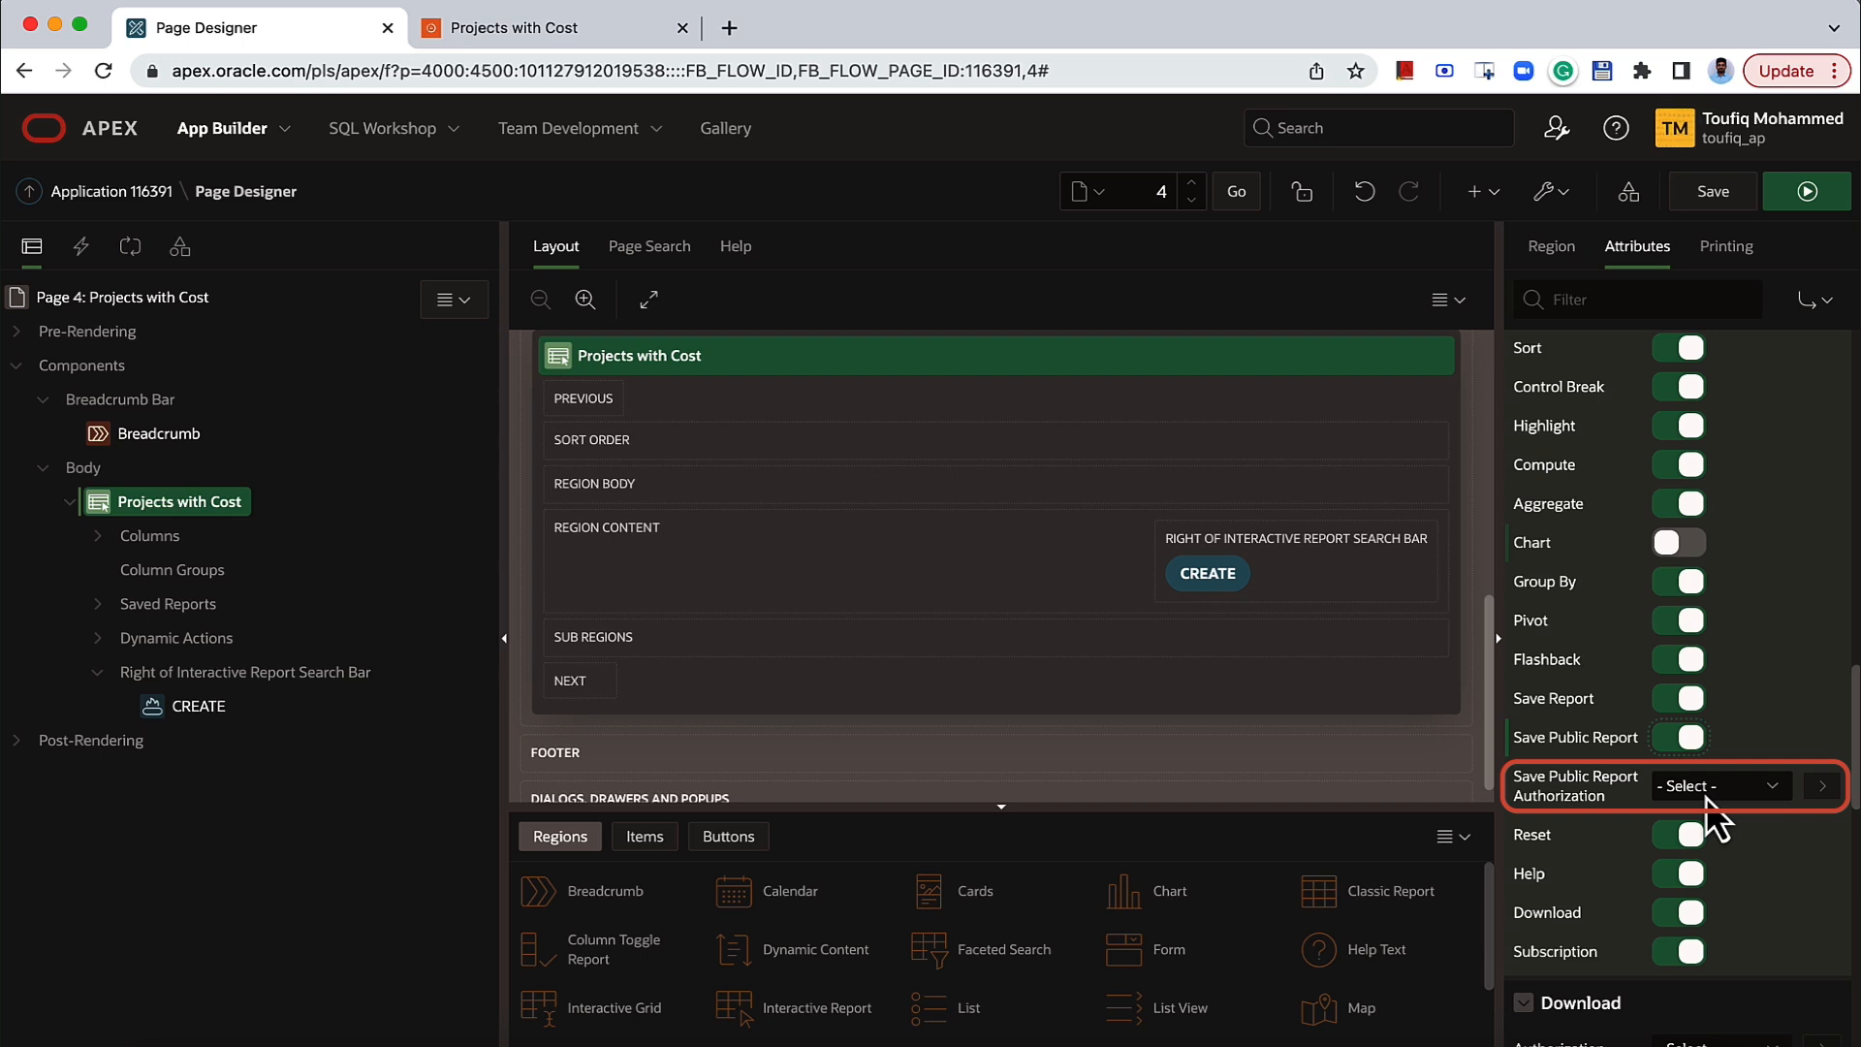
scroll(1696, 843, "down", 3)
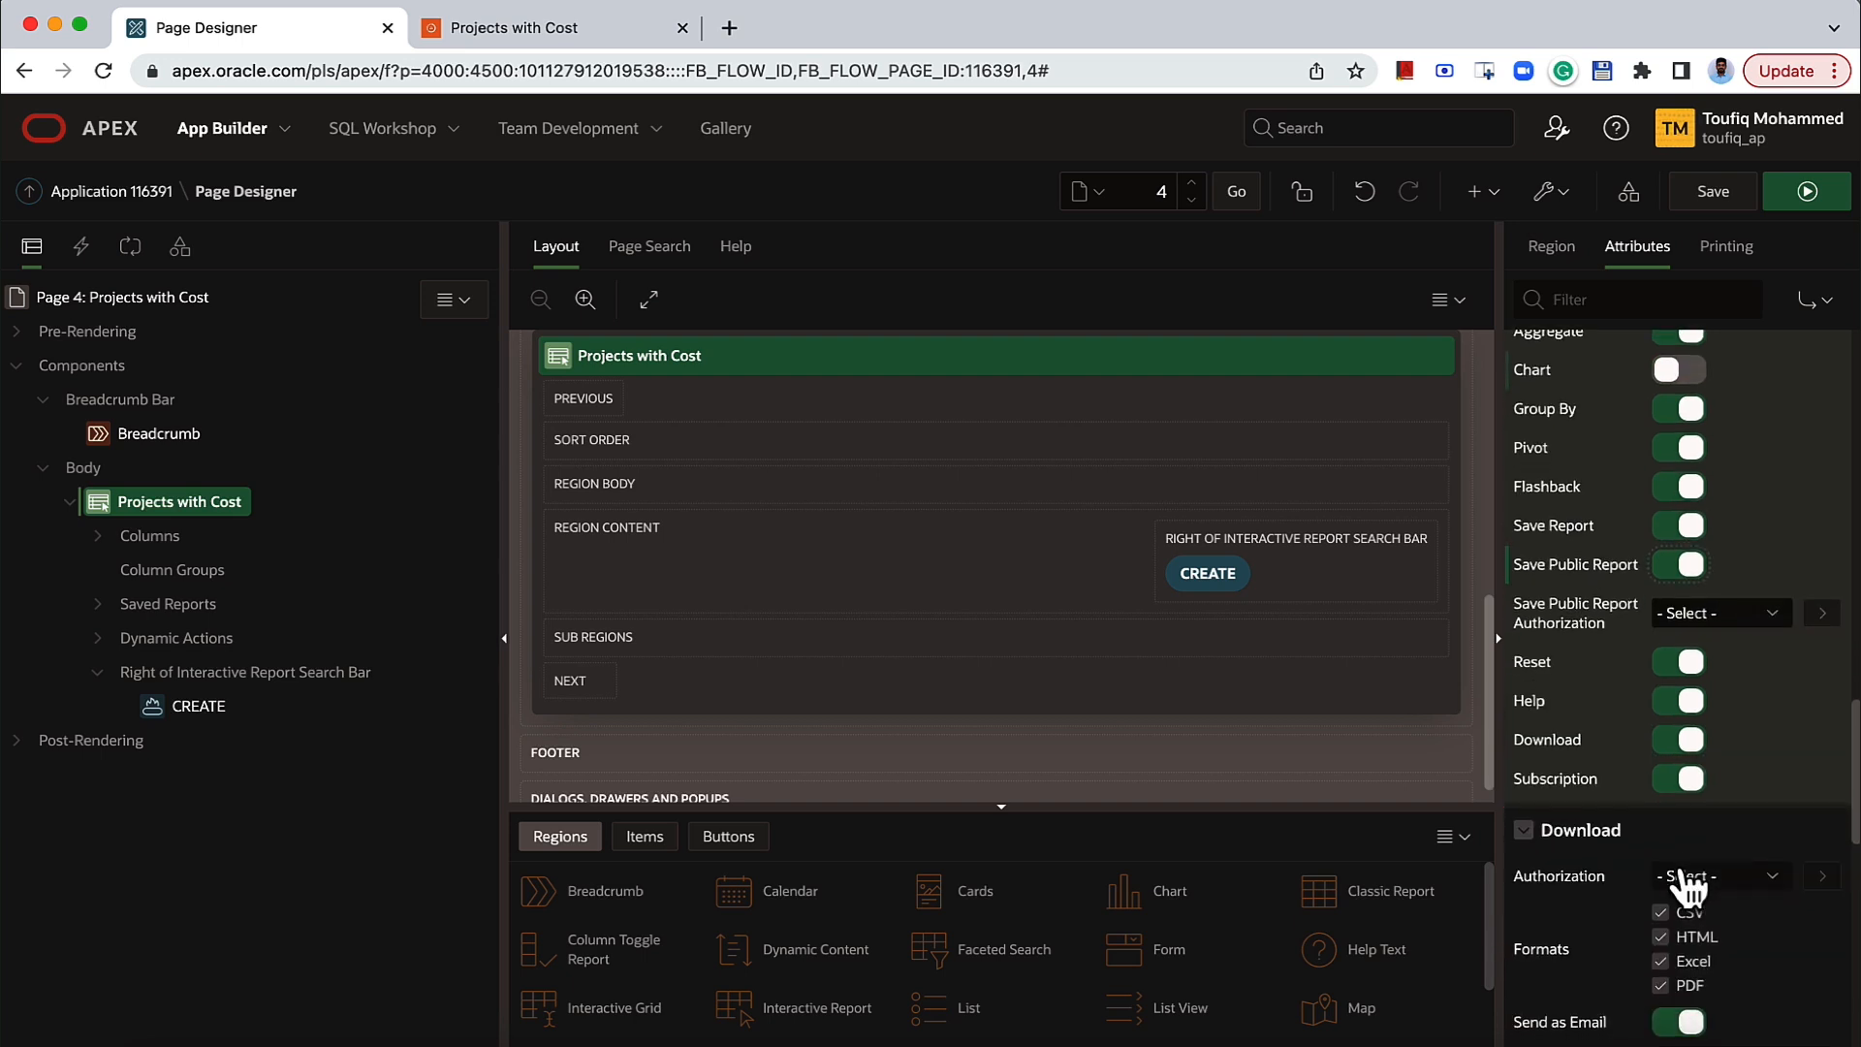
scroll(1674, 769, "down", 2)
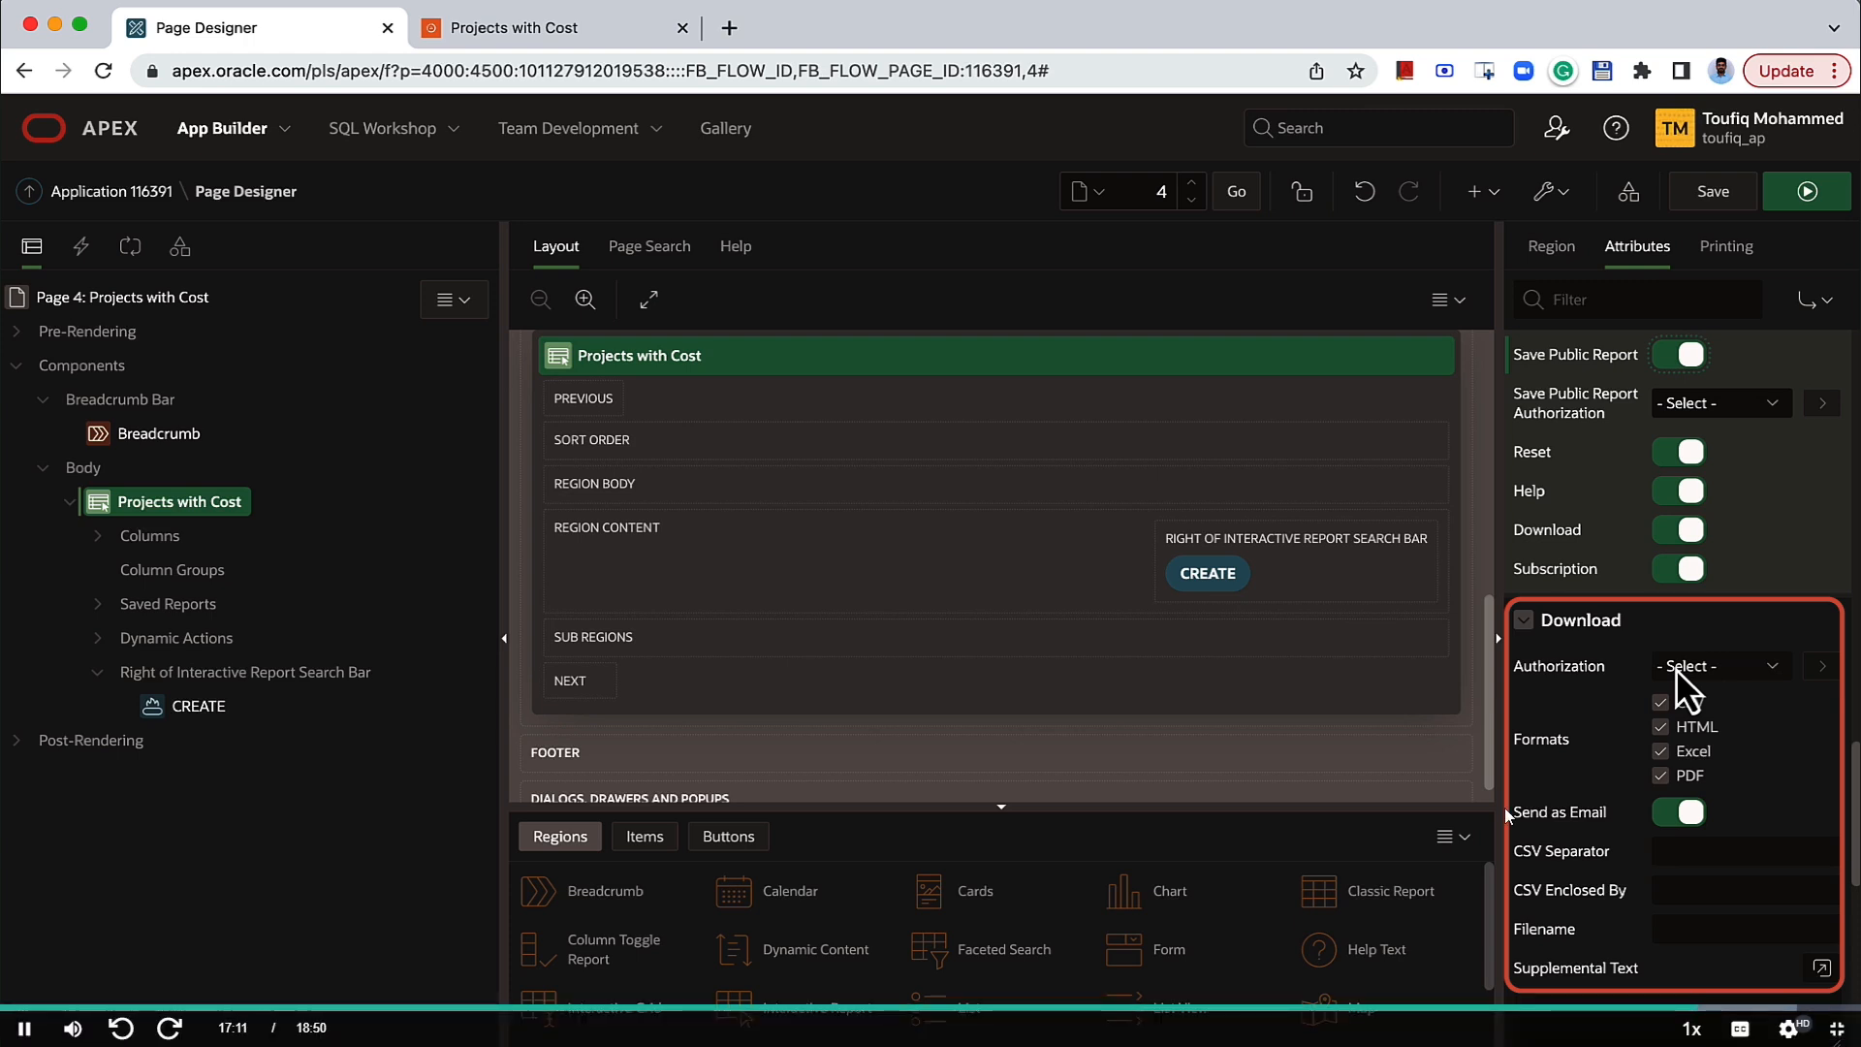
left_click(1677, 818)
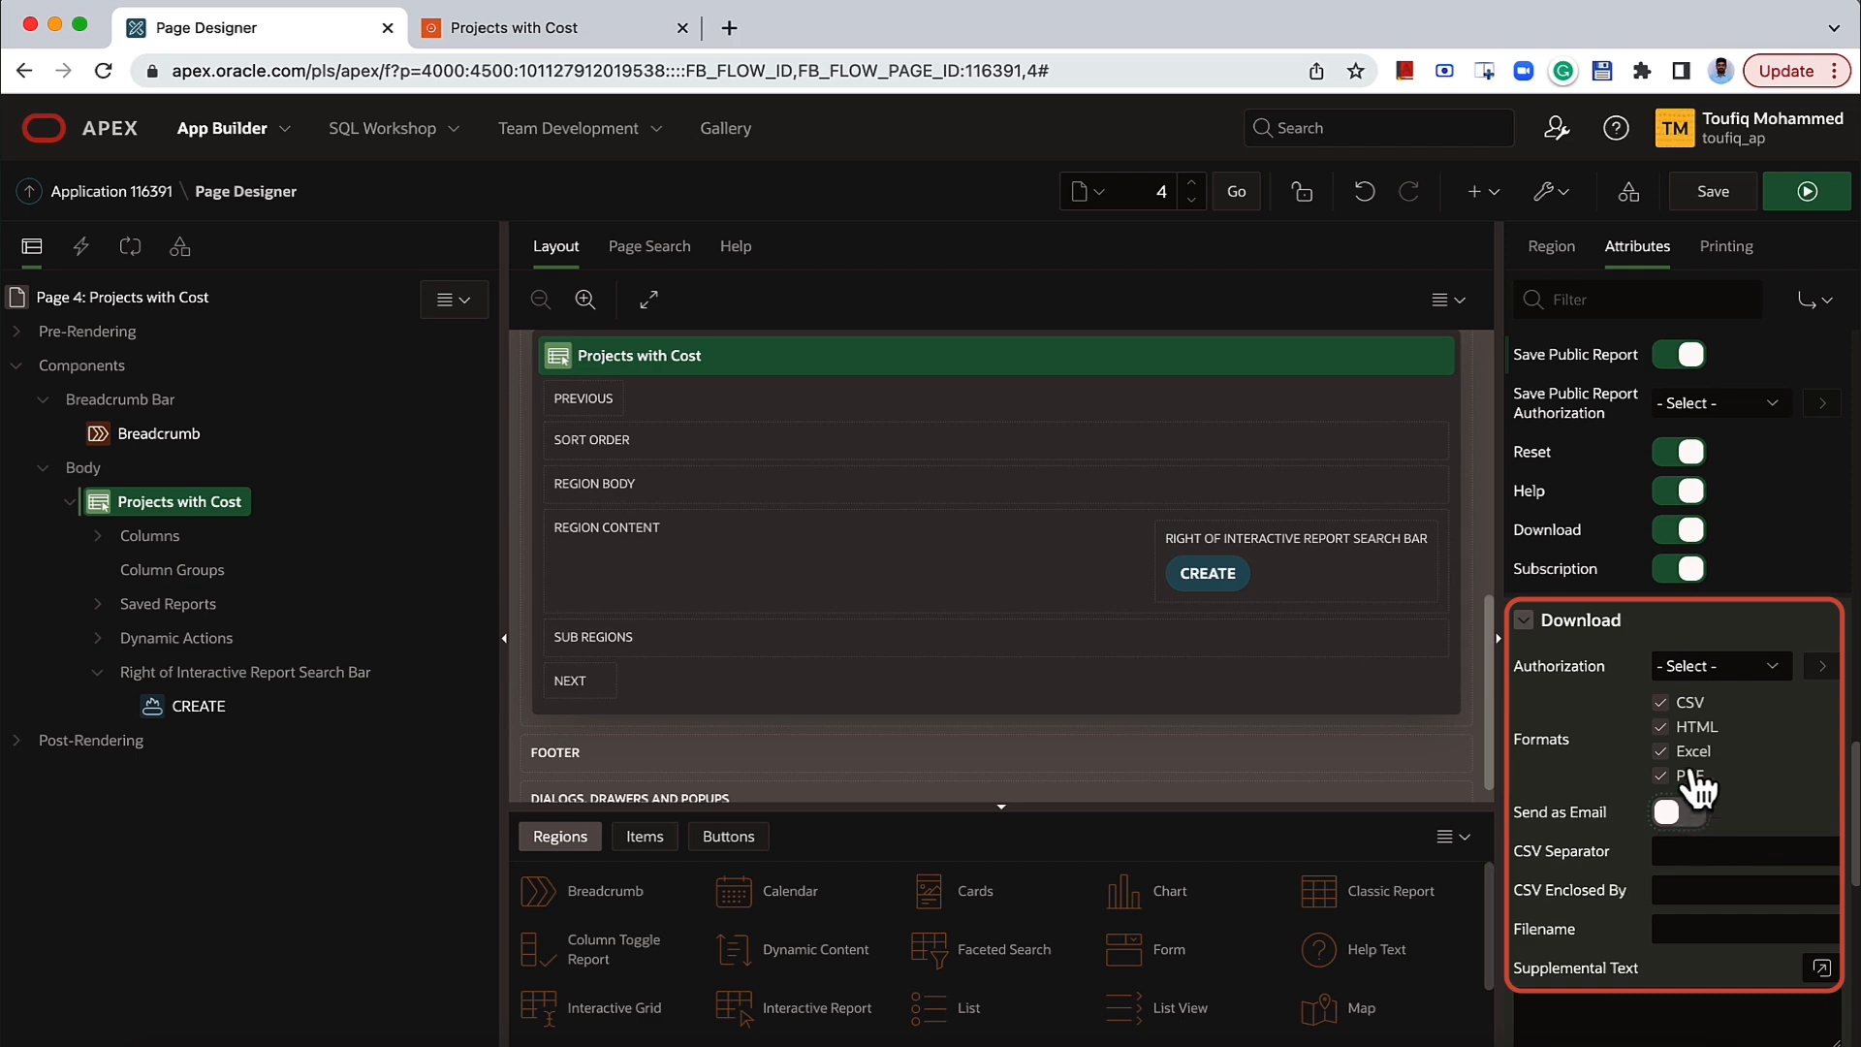
left_click(1708, 199)
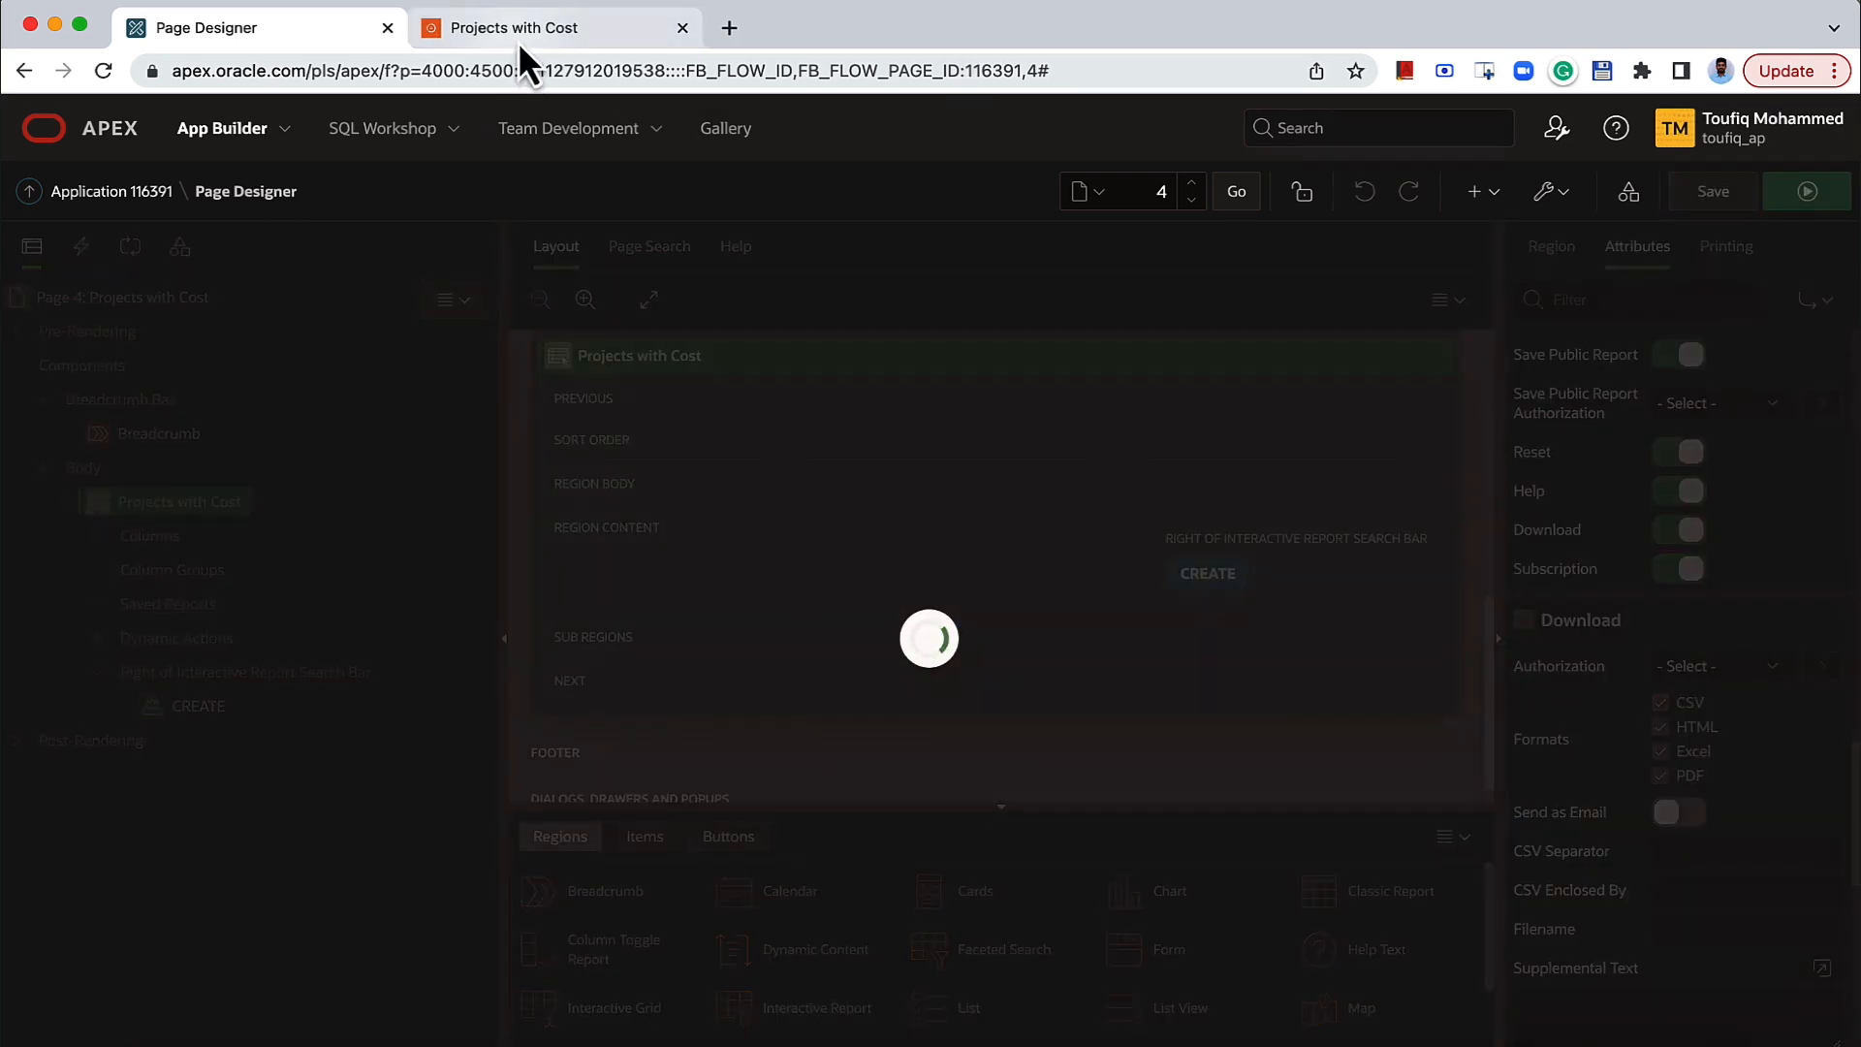
Refresh the running report and open its Download dialog to check the available options.
left_click(518, 42)
left_click(102, 71)
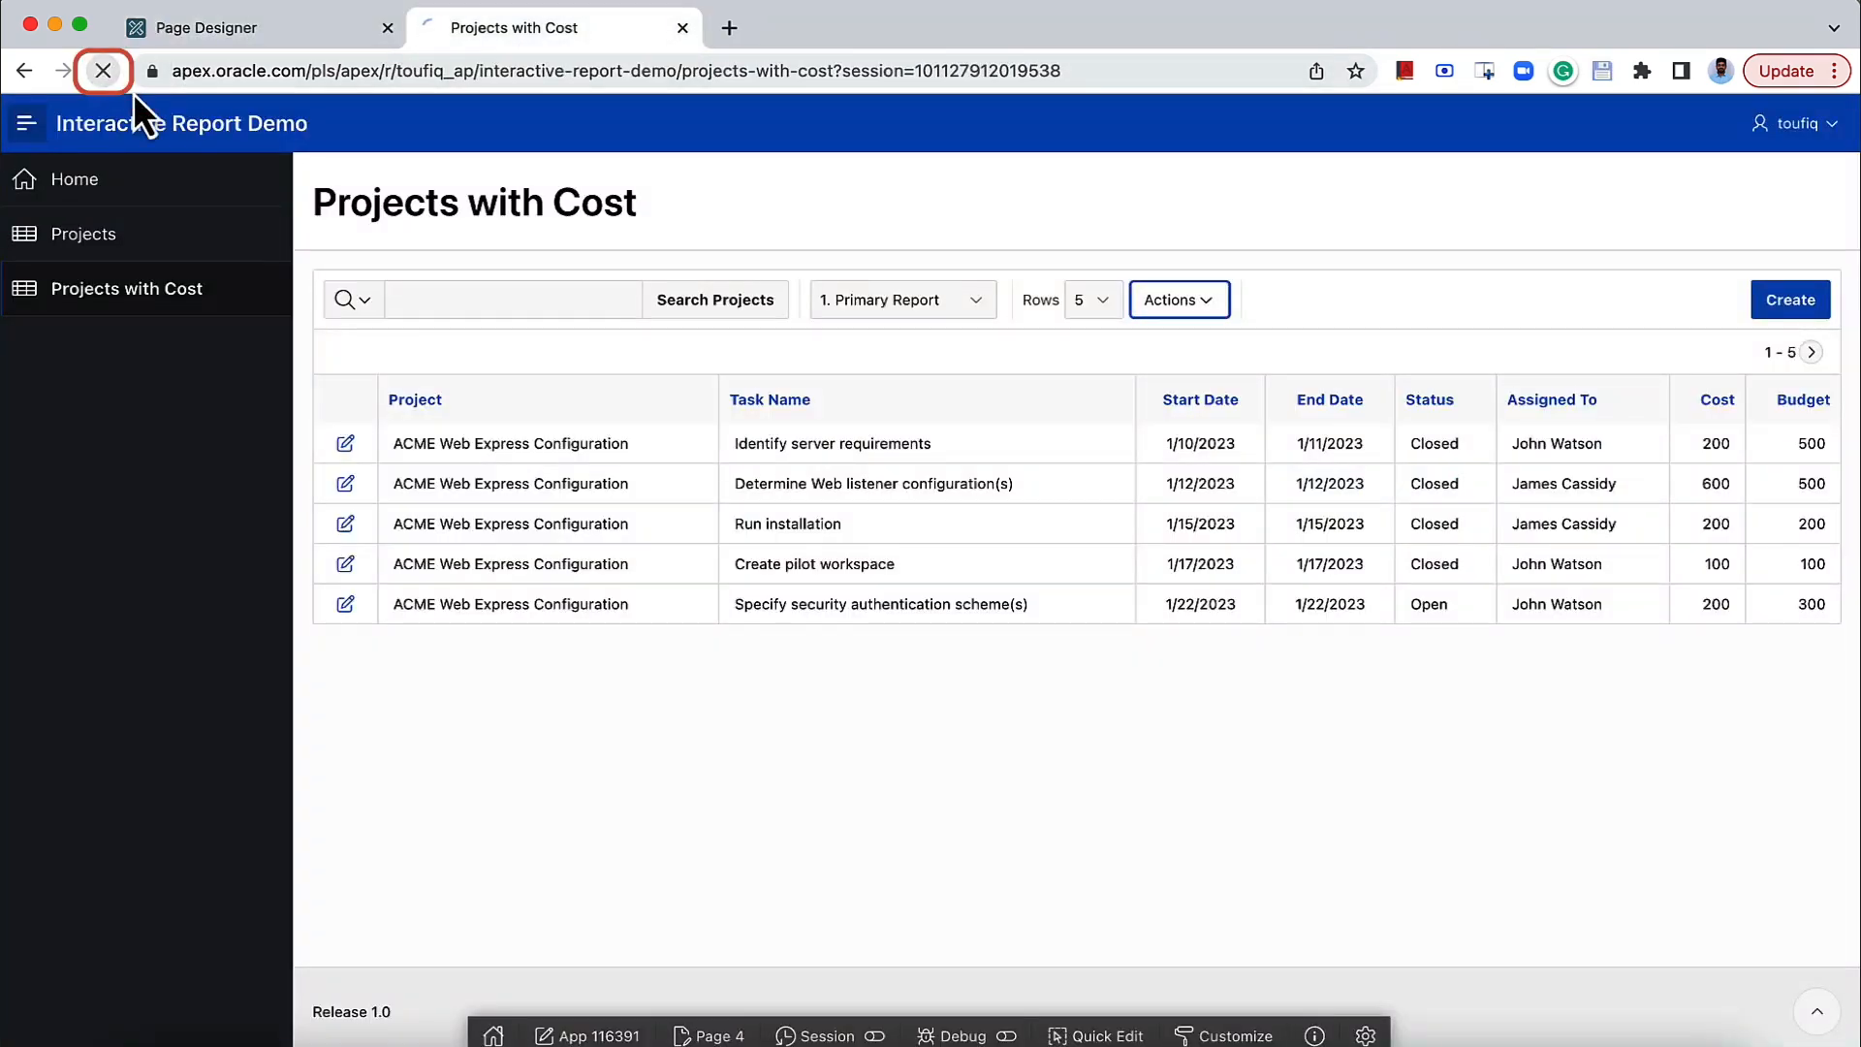
left_click(1202, 303)
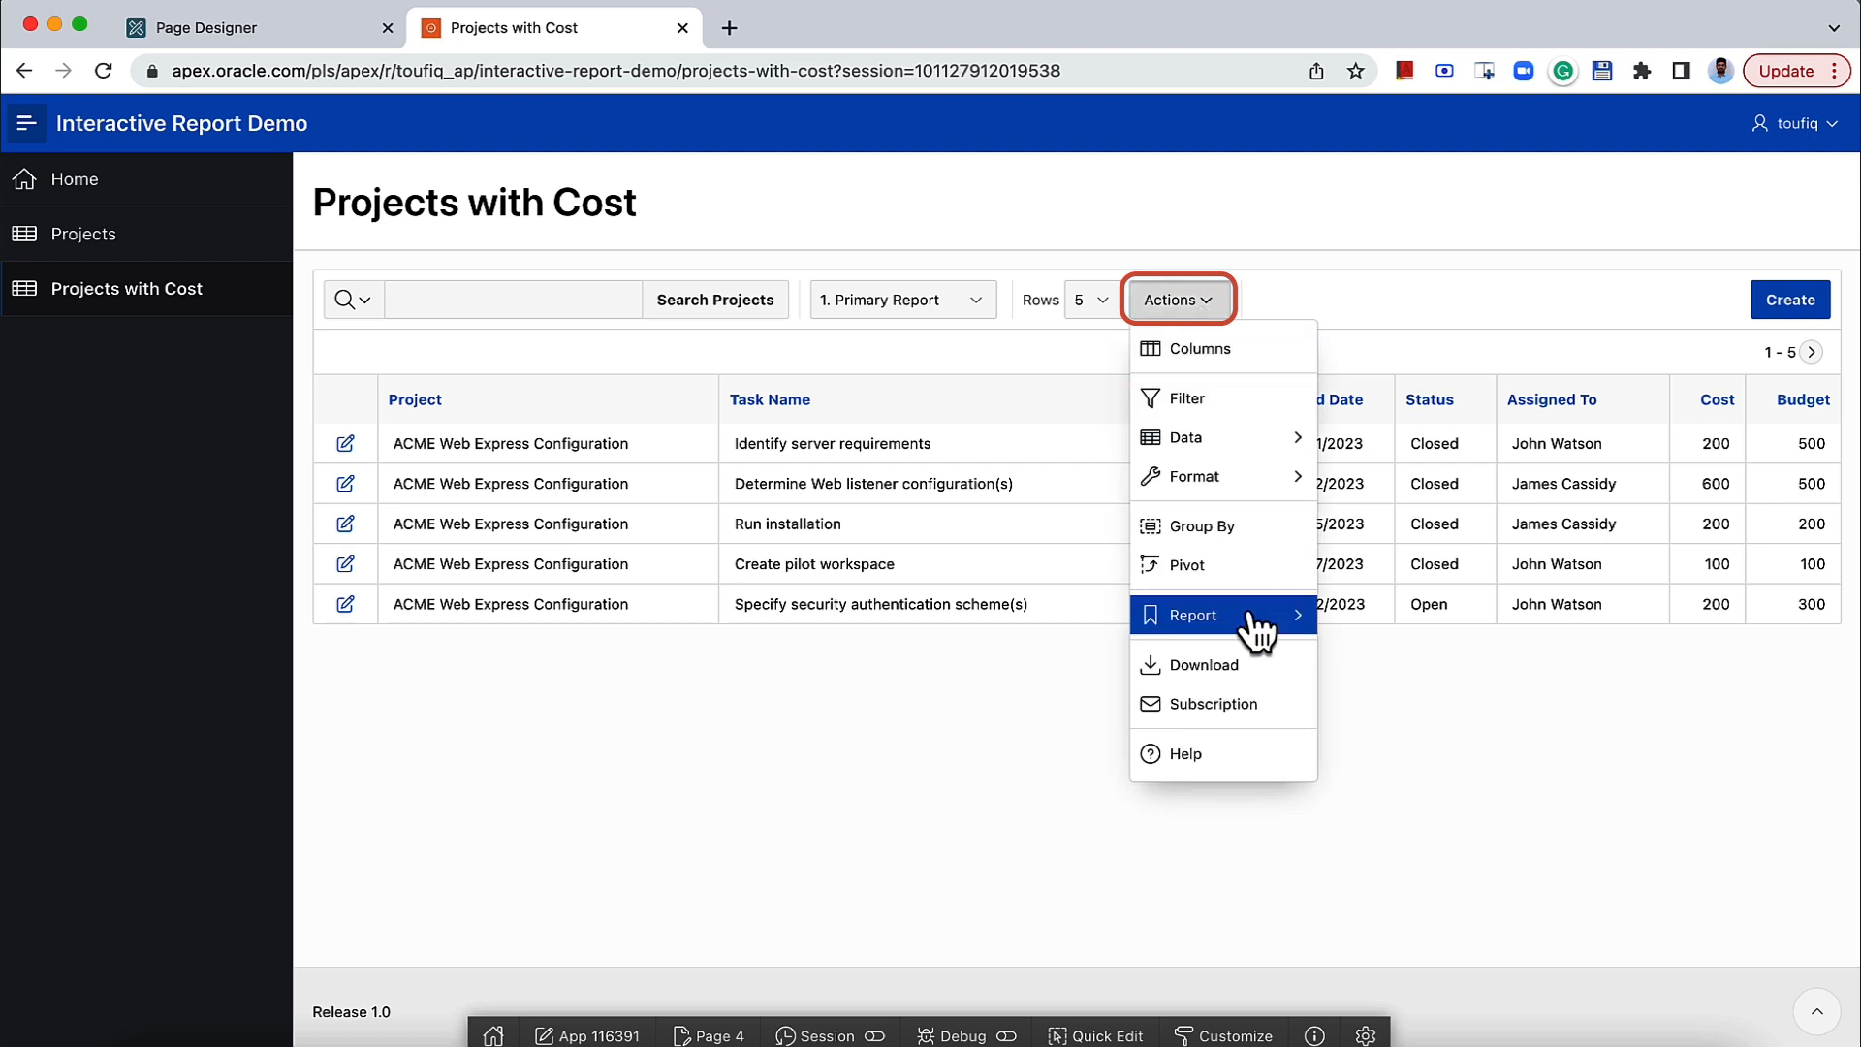
left_click(1258, 665)
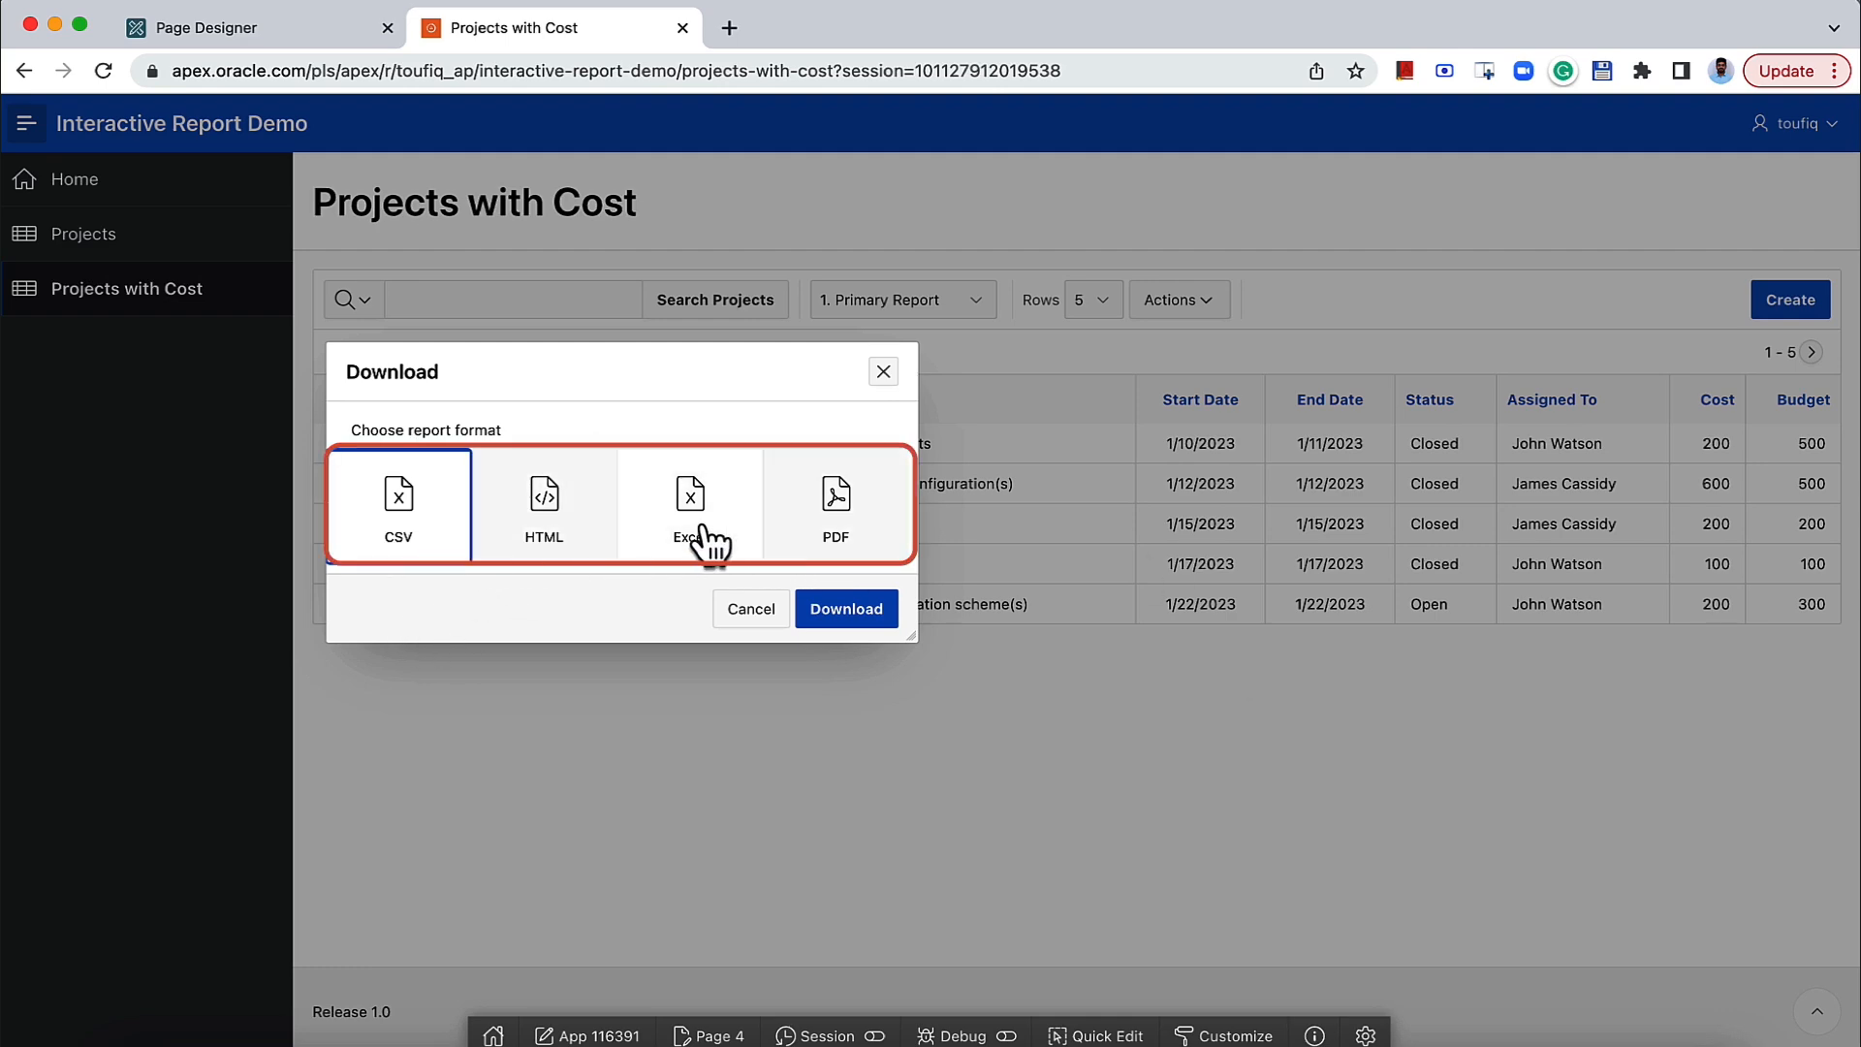
In Page Designer, fix the report heading to Region with a Maximum Report Height of 200 pixels, save and switch to the running report.
left_click(353, 42)
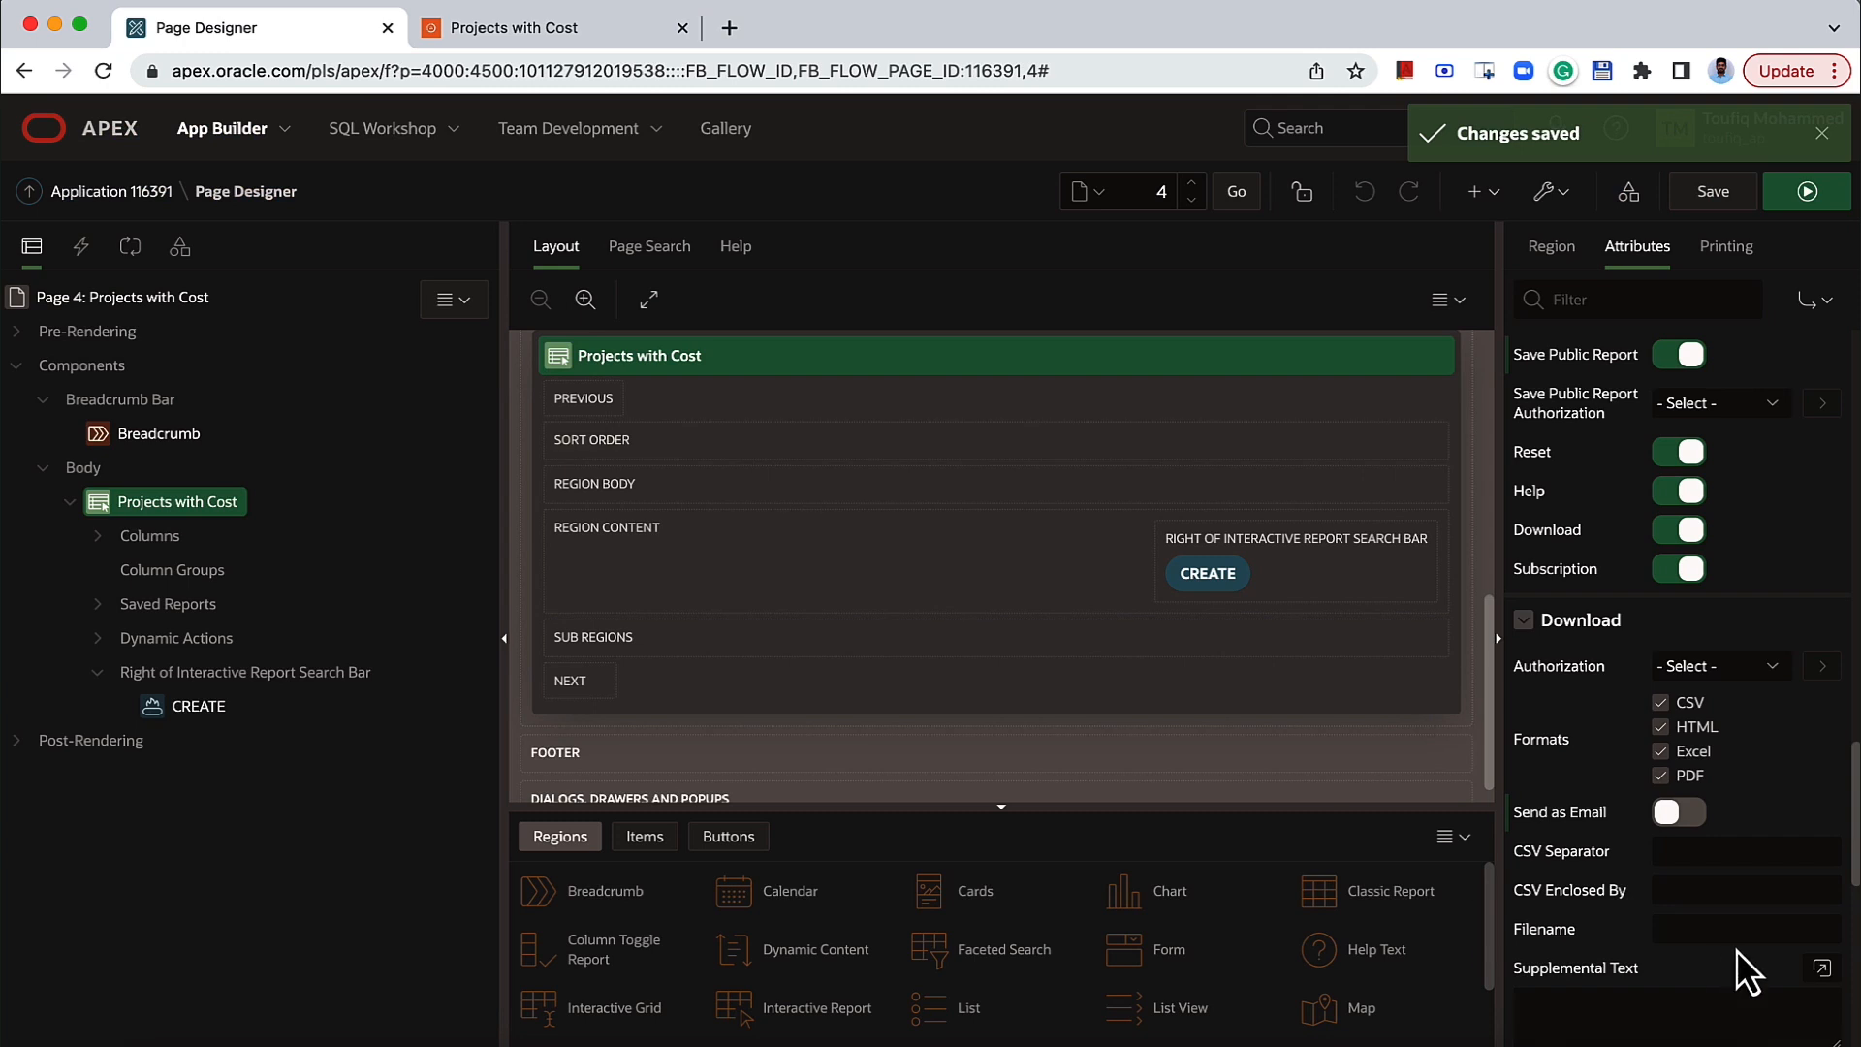
scroll(1717, 911, "down", 3)
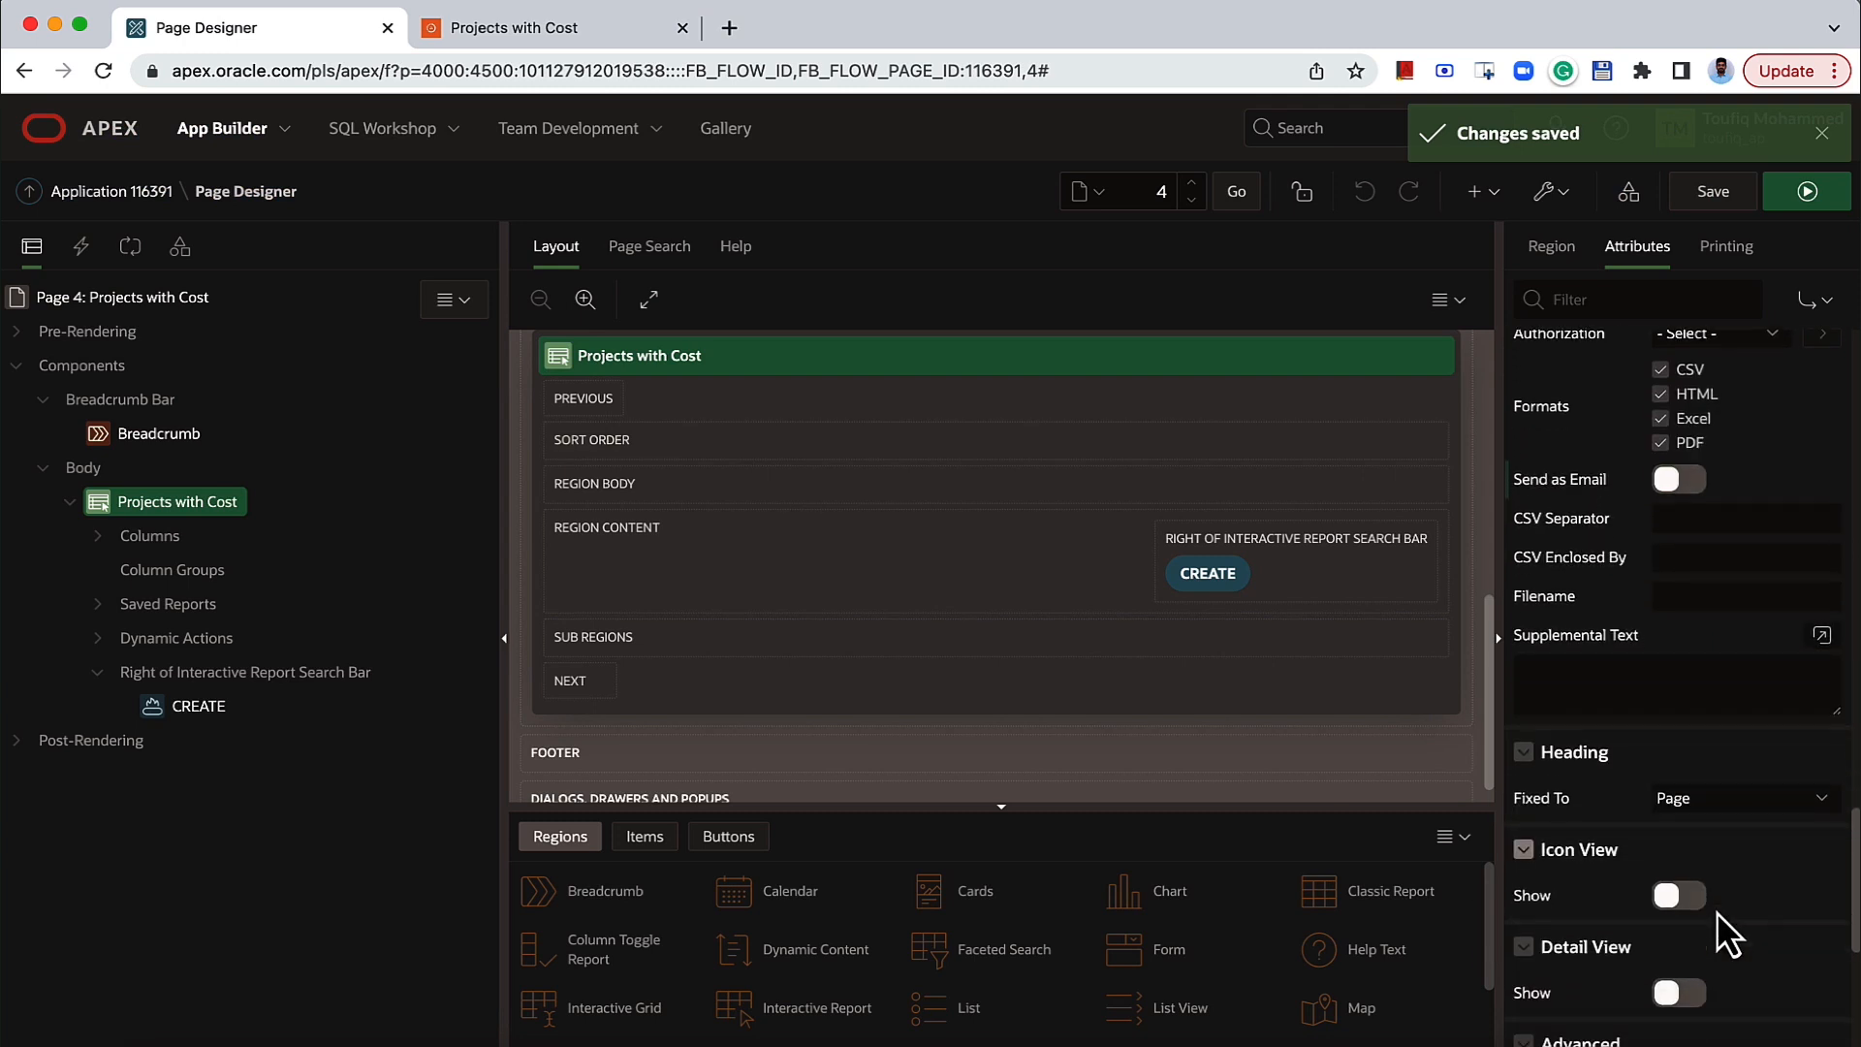
left_click(1718, 808)
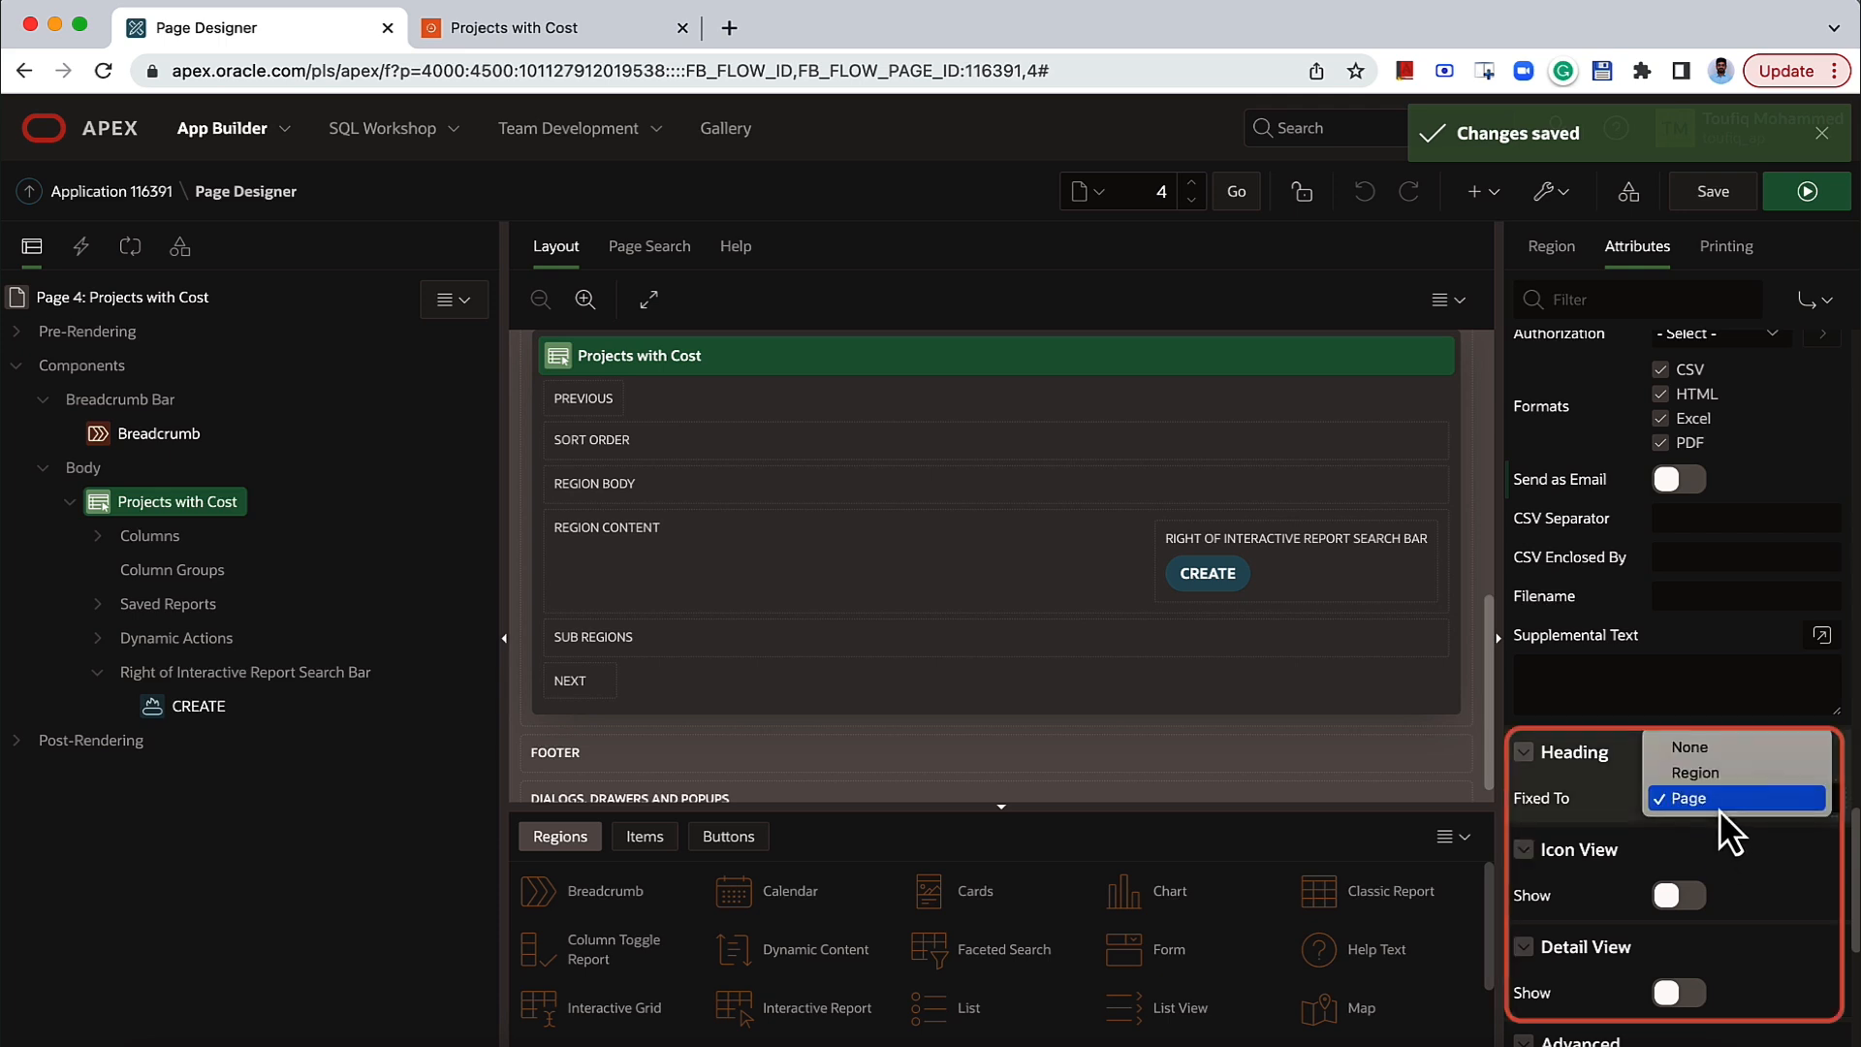
left_click(1718, 781)
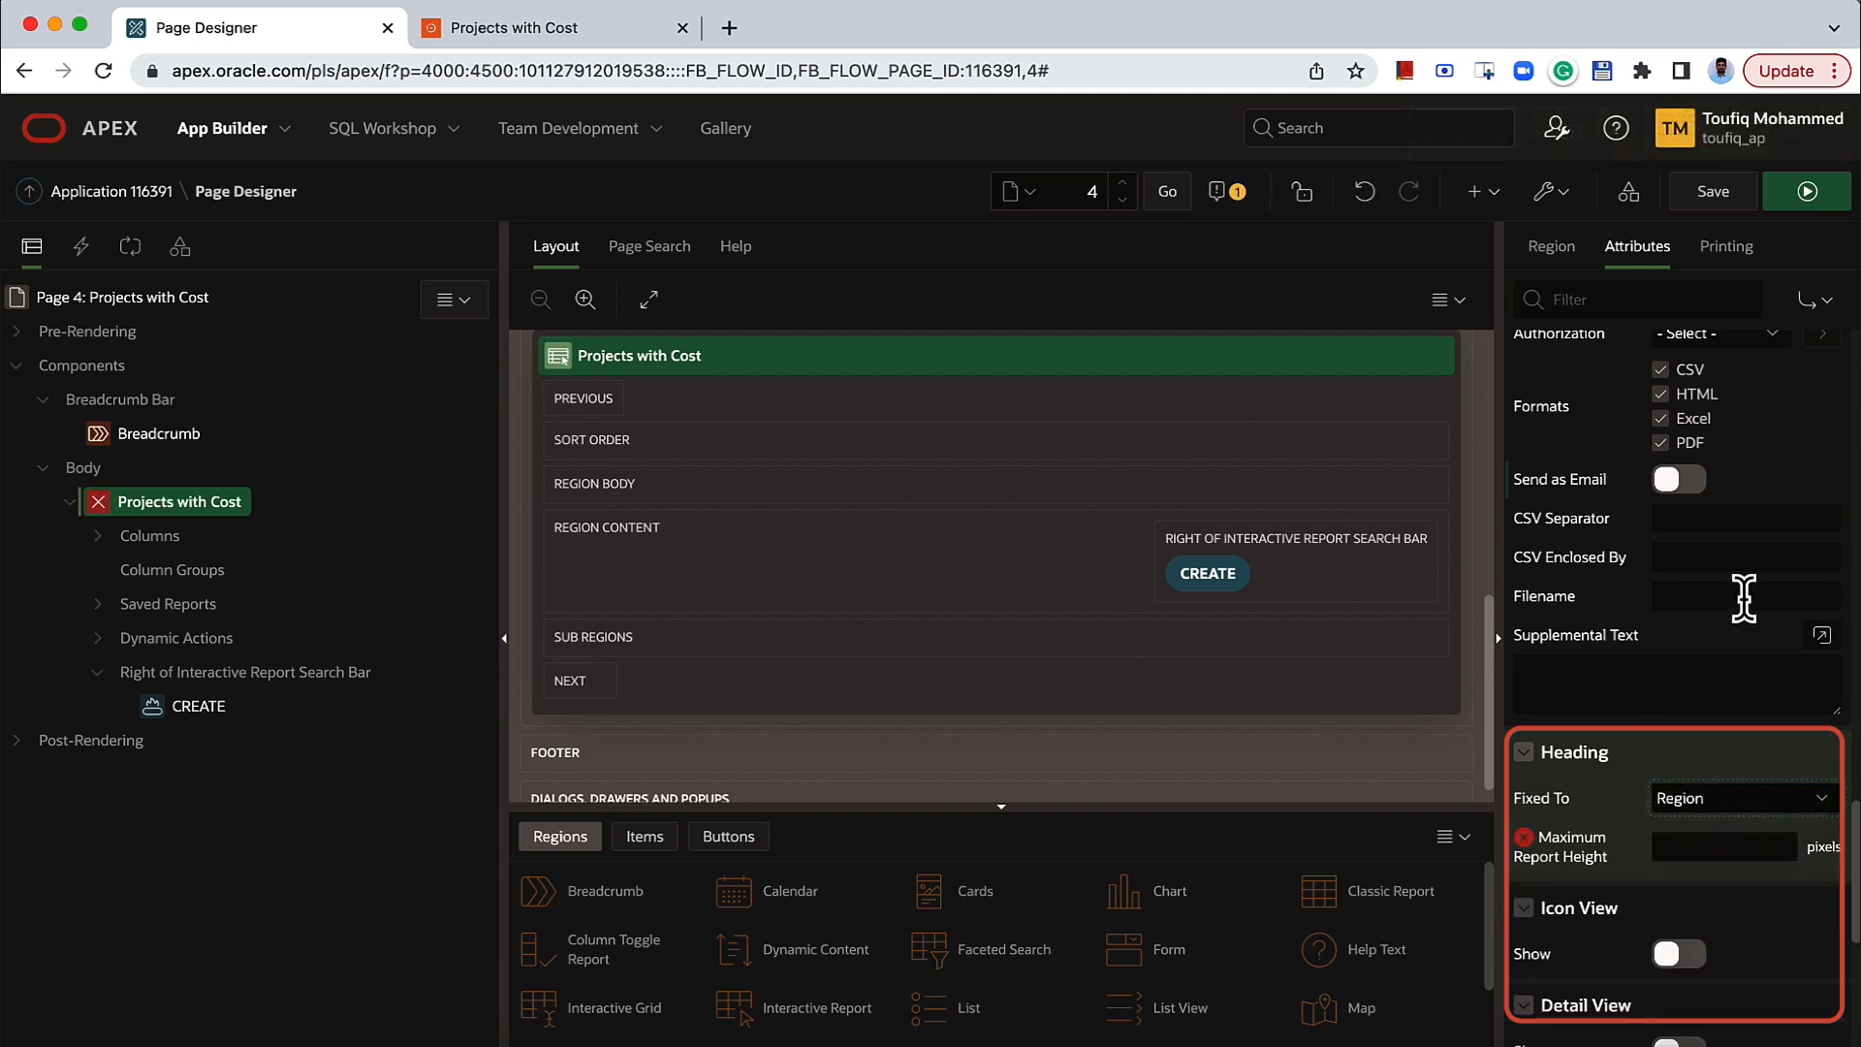
left_click(1743, 841)
scroll(1712, 647, "down", 2)
type("200")
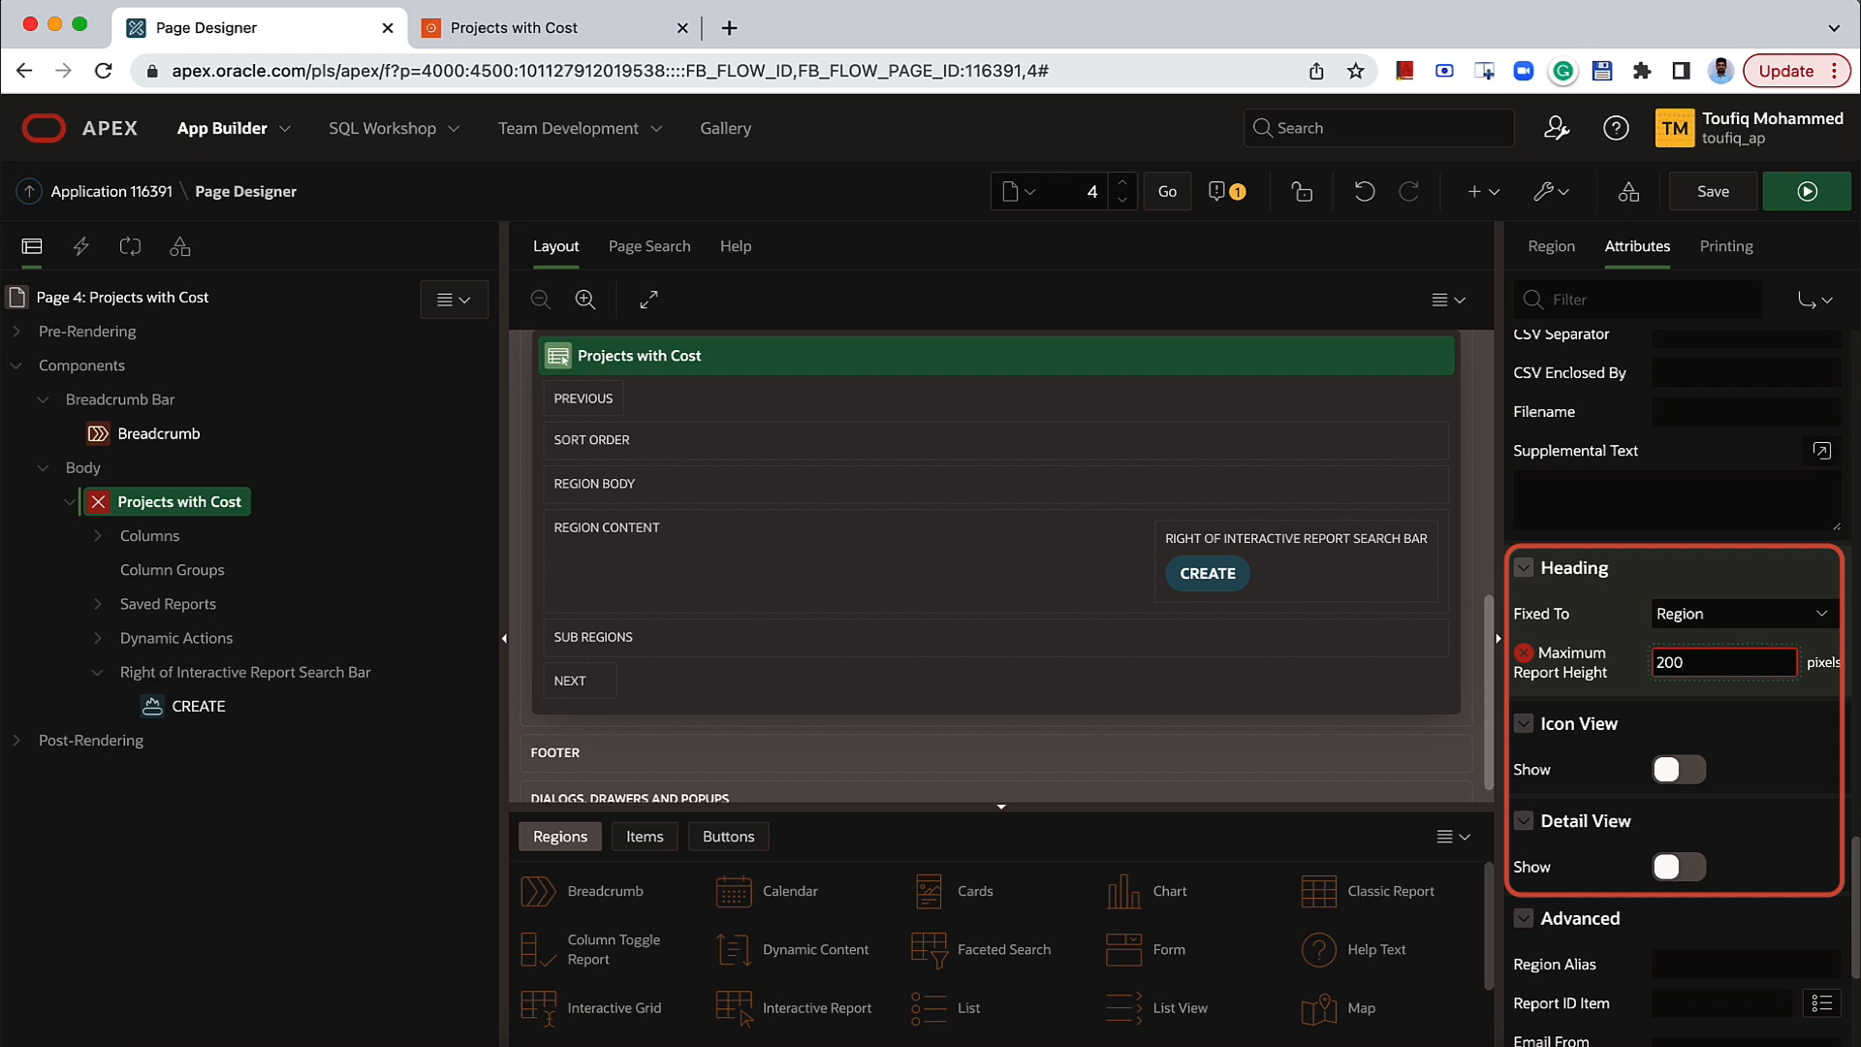
left_click(1711, 191)
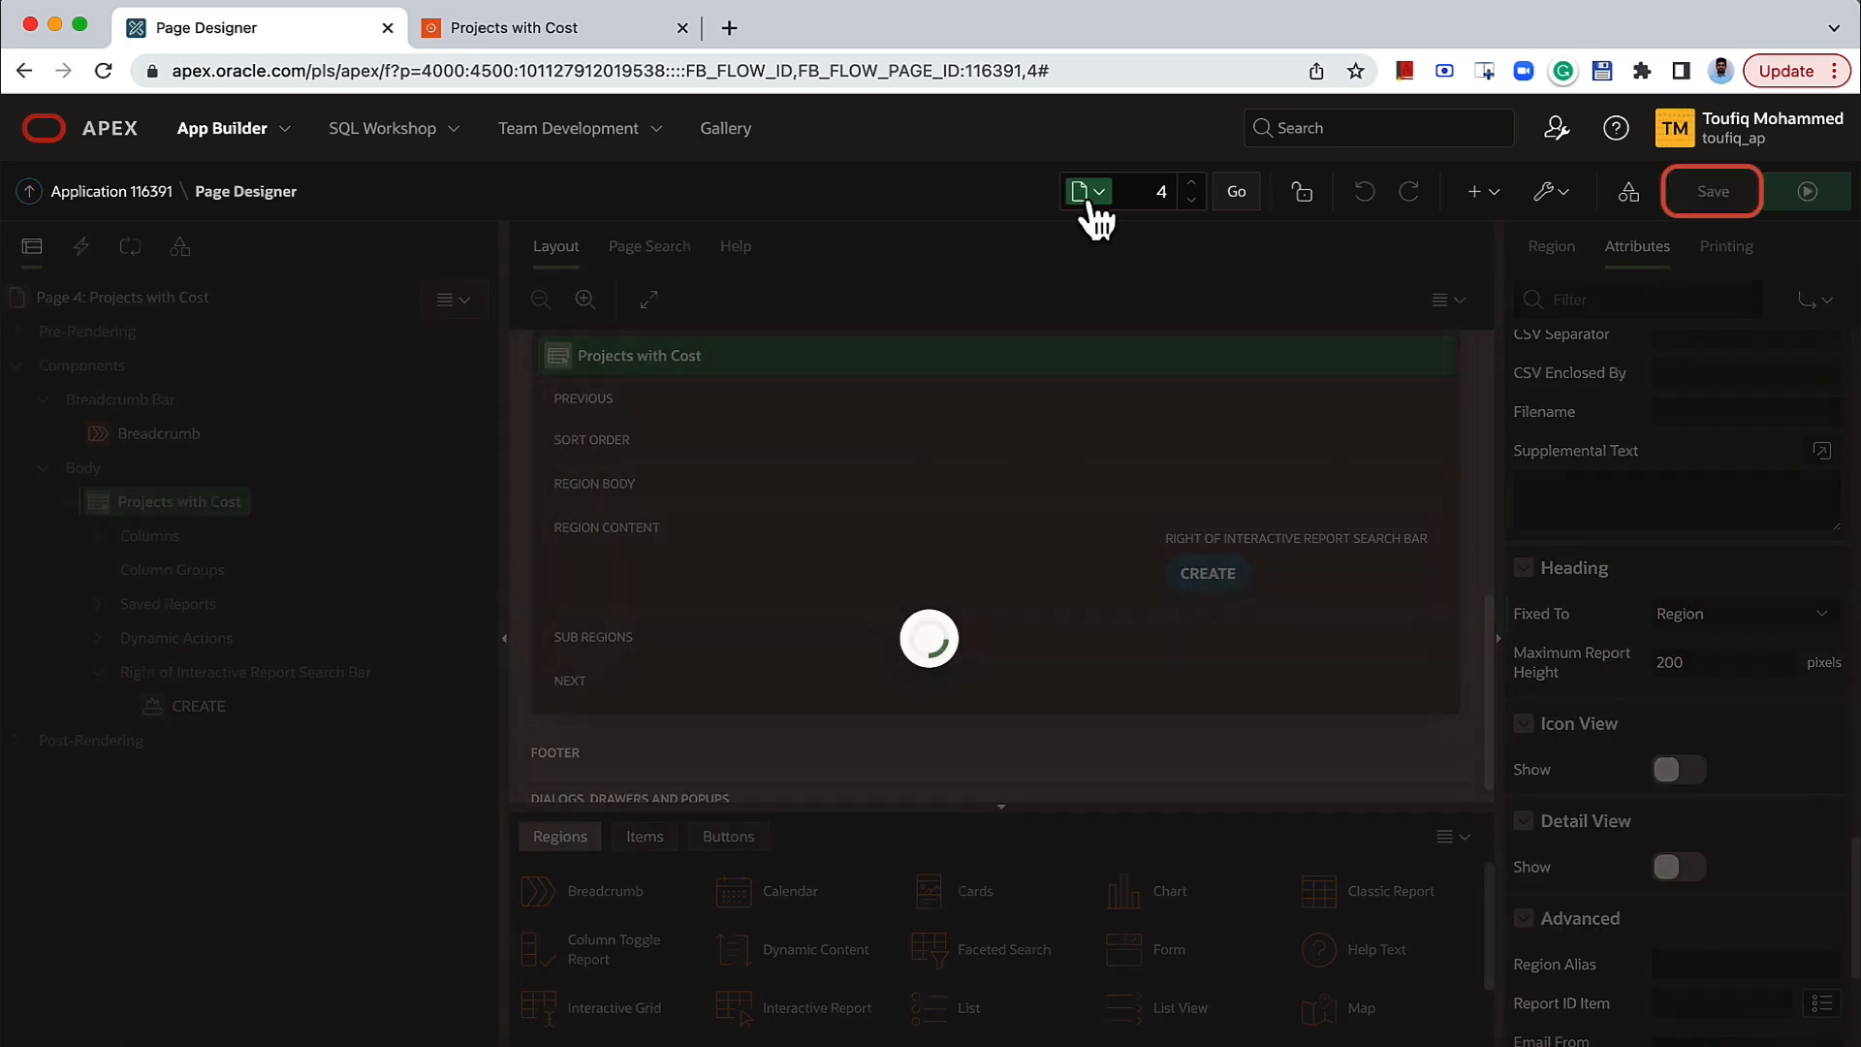
left_click(599, 29)
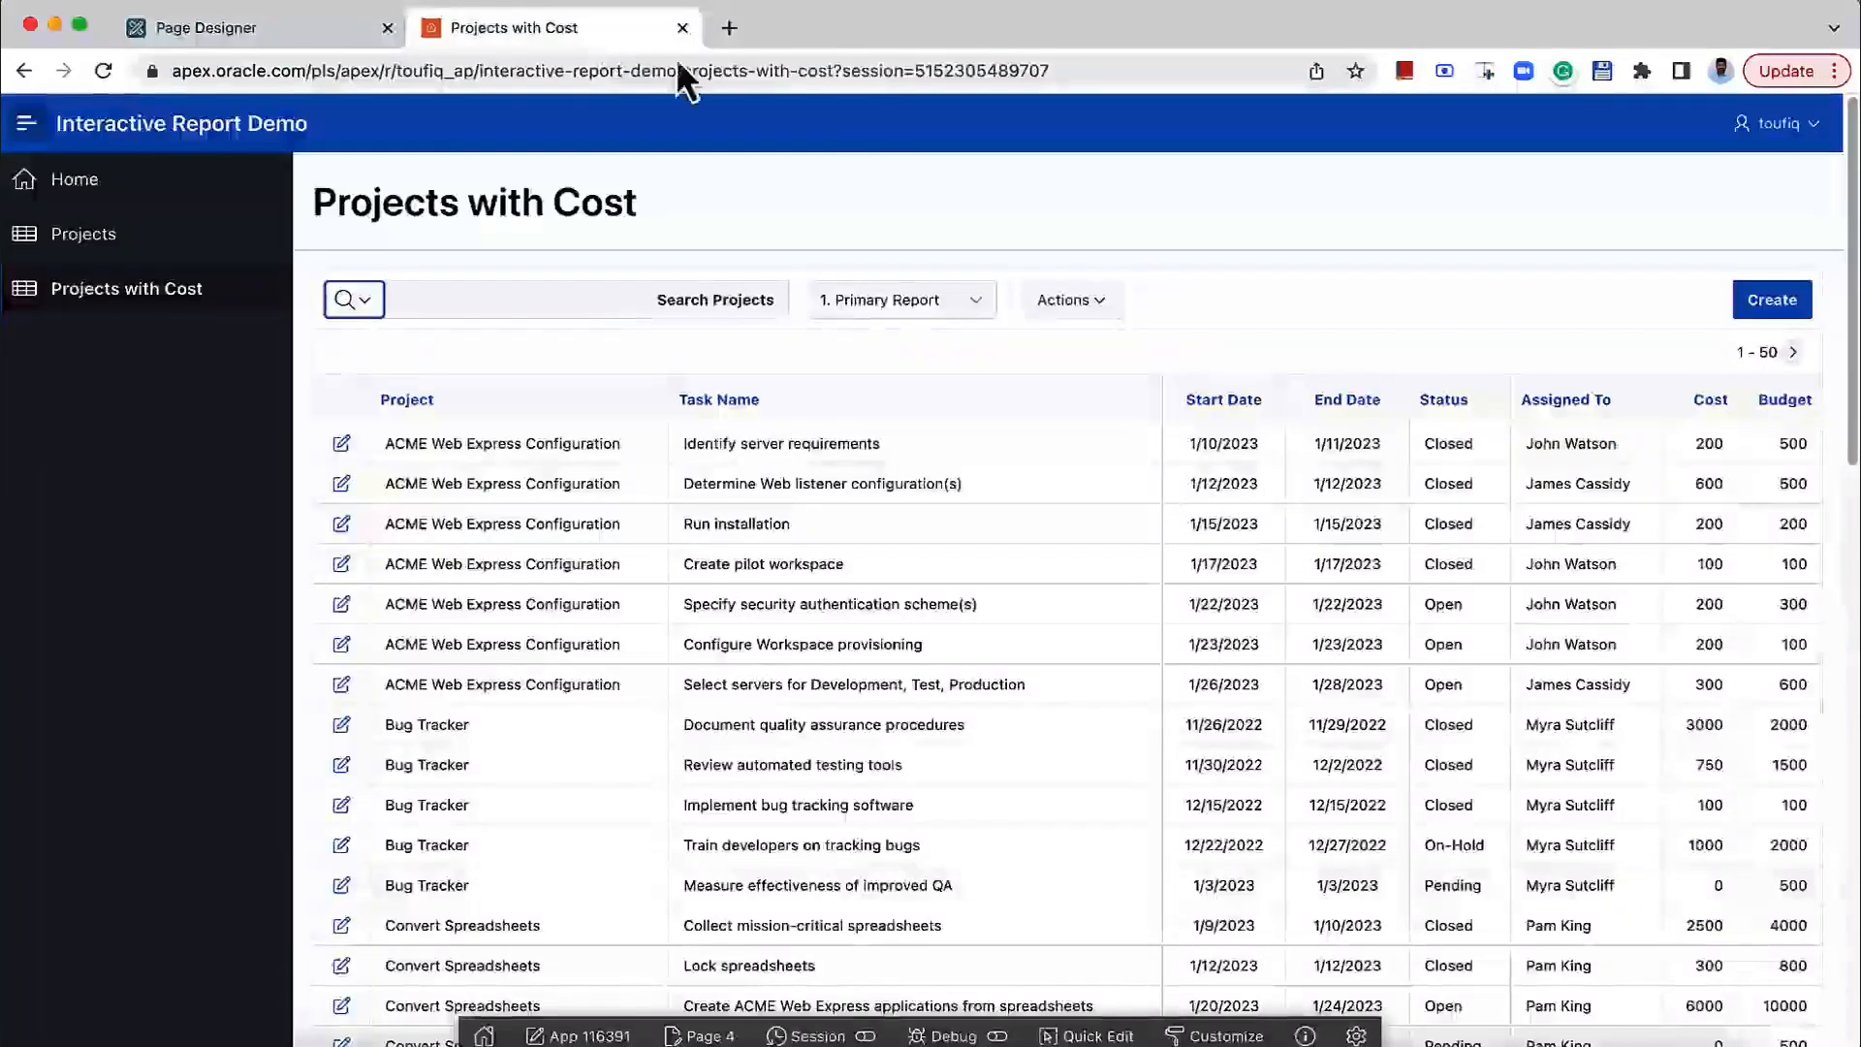
Refresh the running Projects with Cost report and examine how its column headings and region height behave while going through the rows.
left_click_drag(1851, 455, 1851, 853)
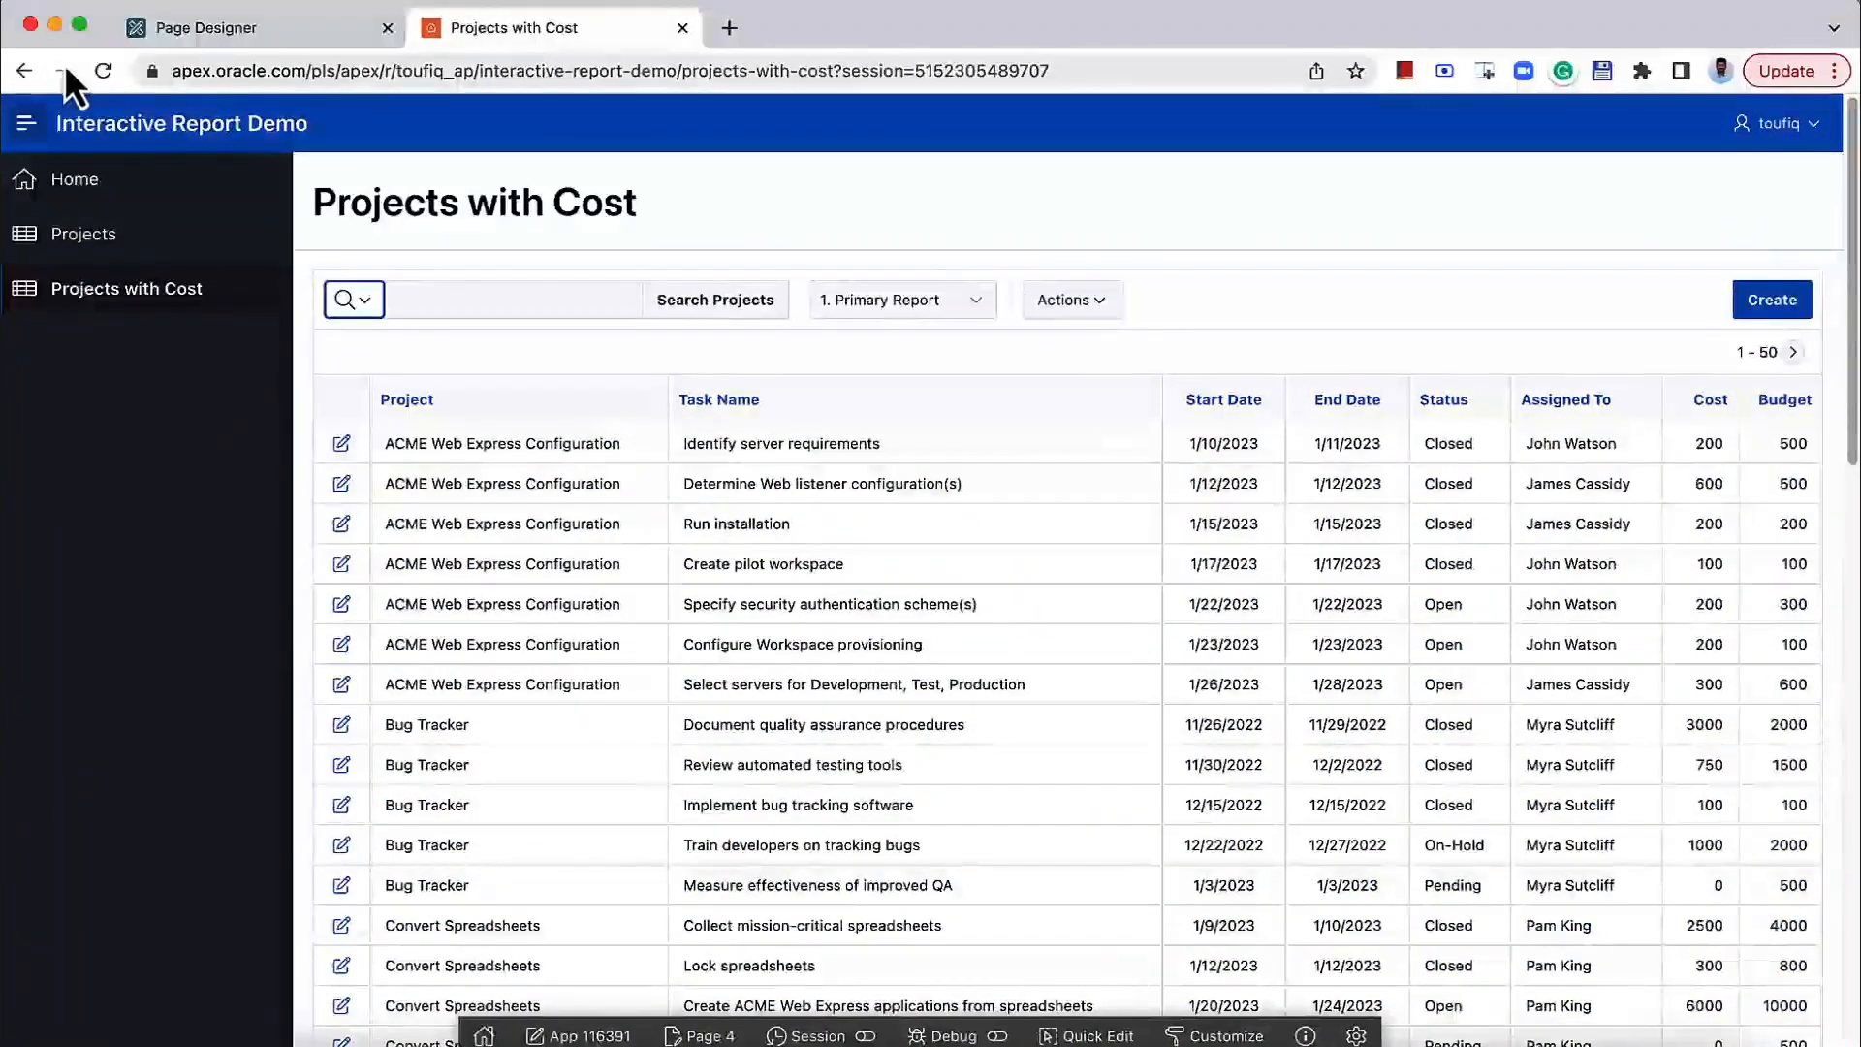
left_click(102, 71)
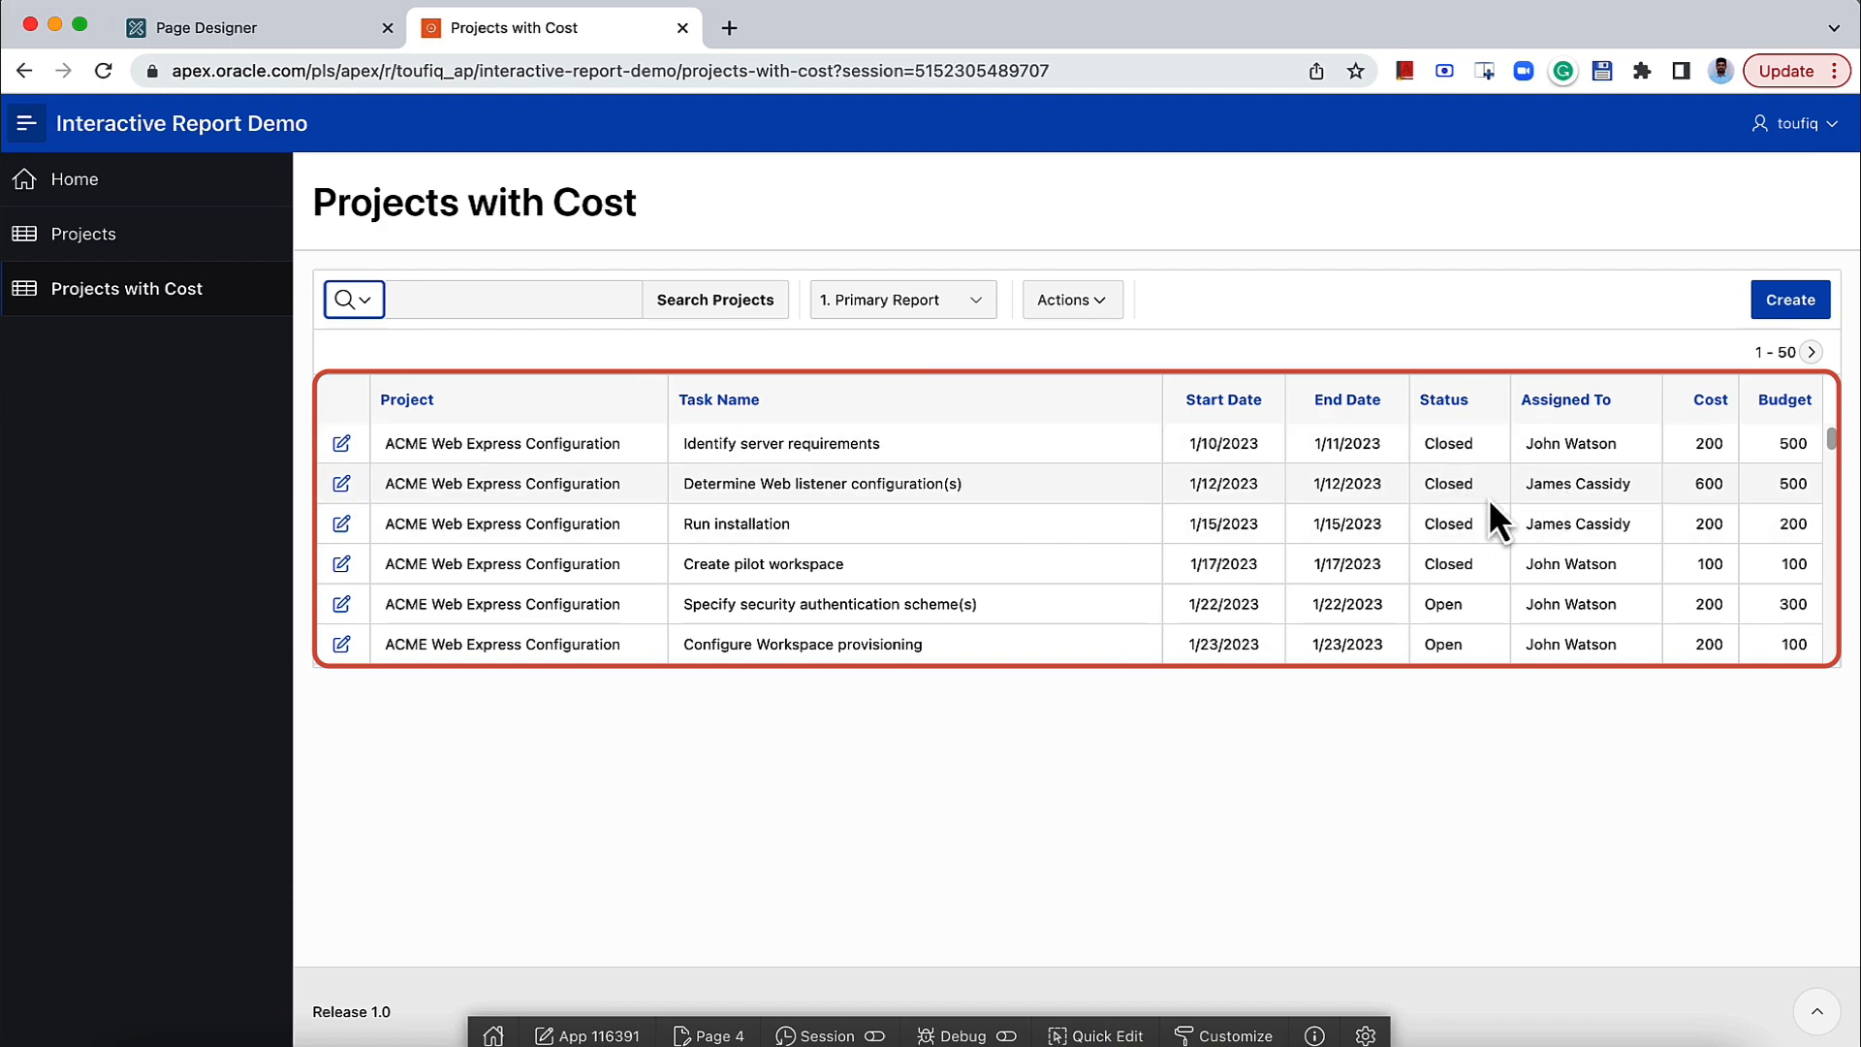
scroll(1564, 557, "down", 5)
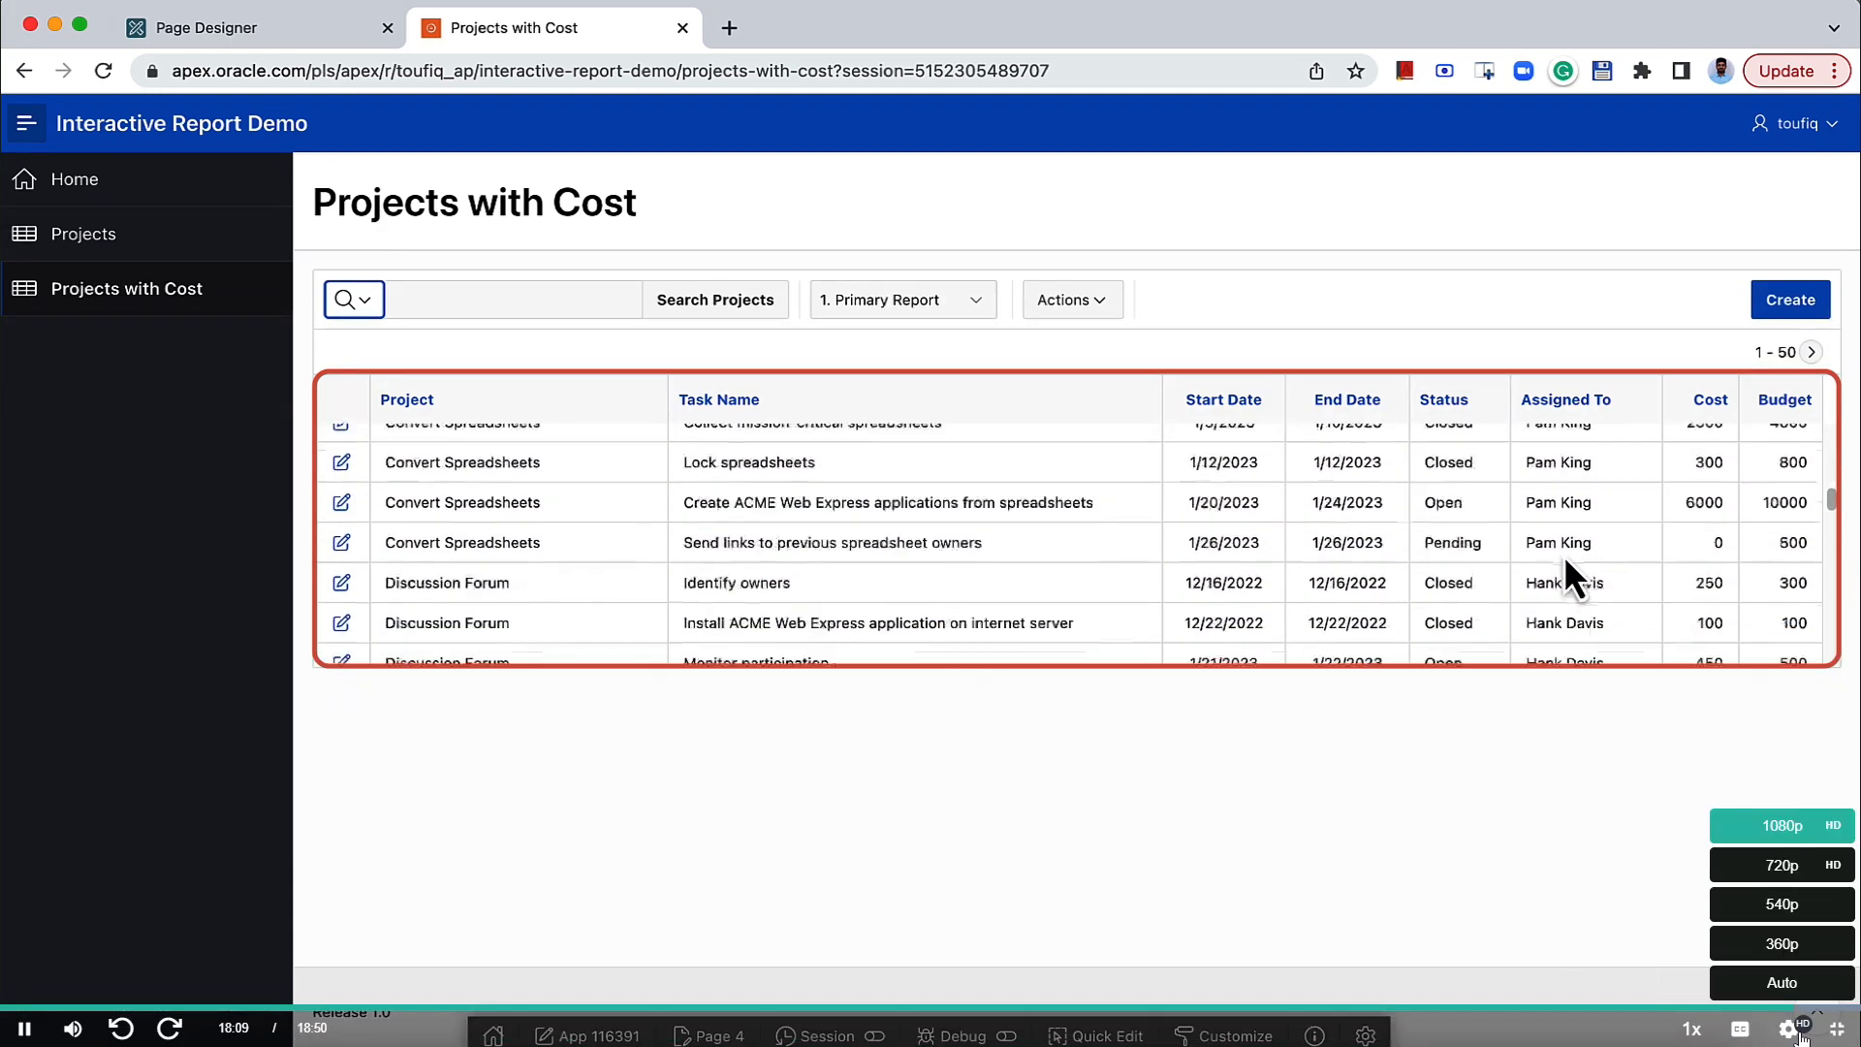
scroll(1566, 560, "down", 8)
scroll(1565, 560, "up", 12)
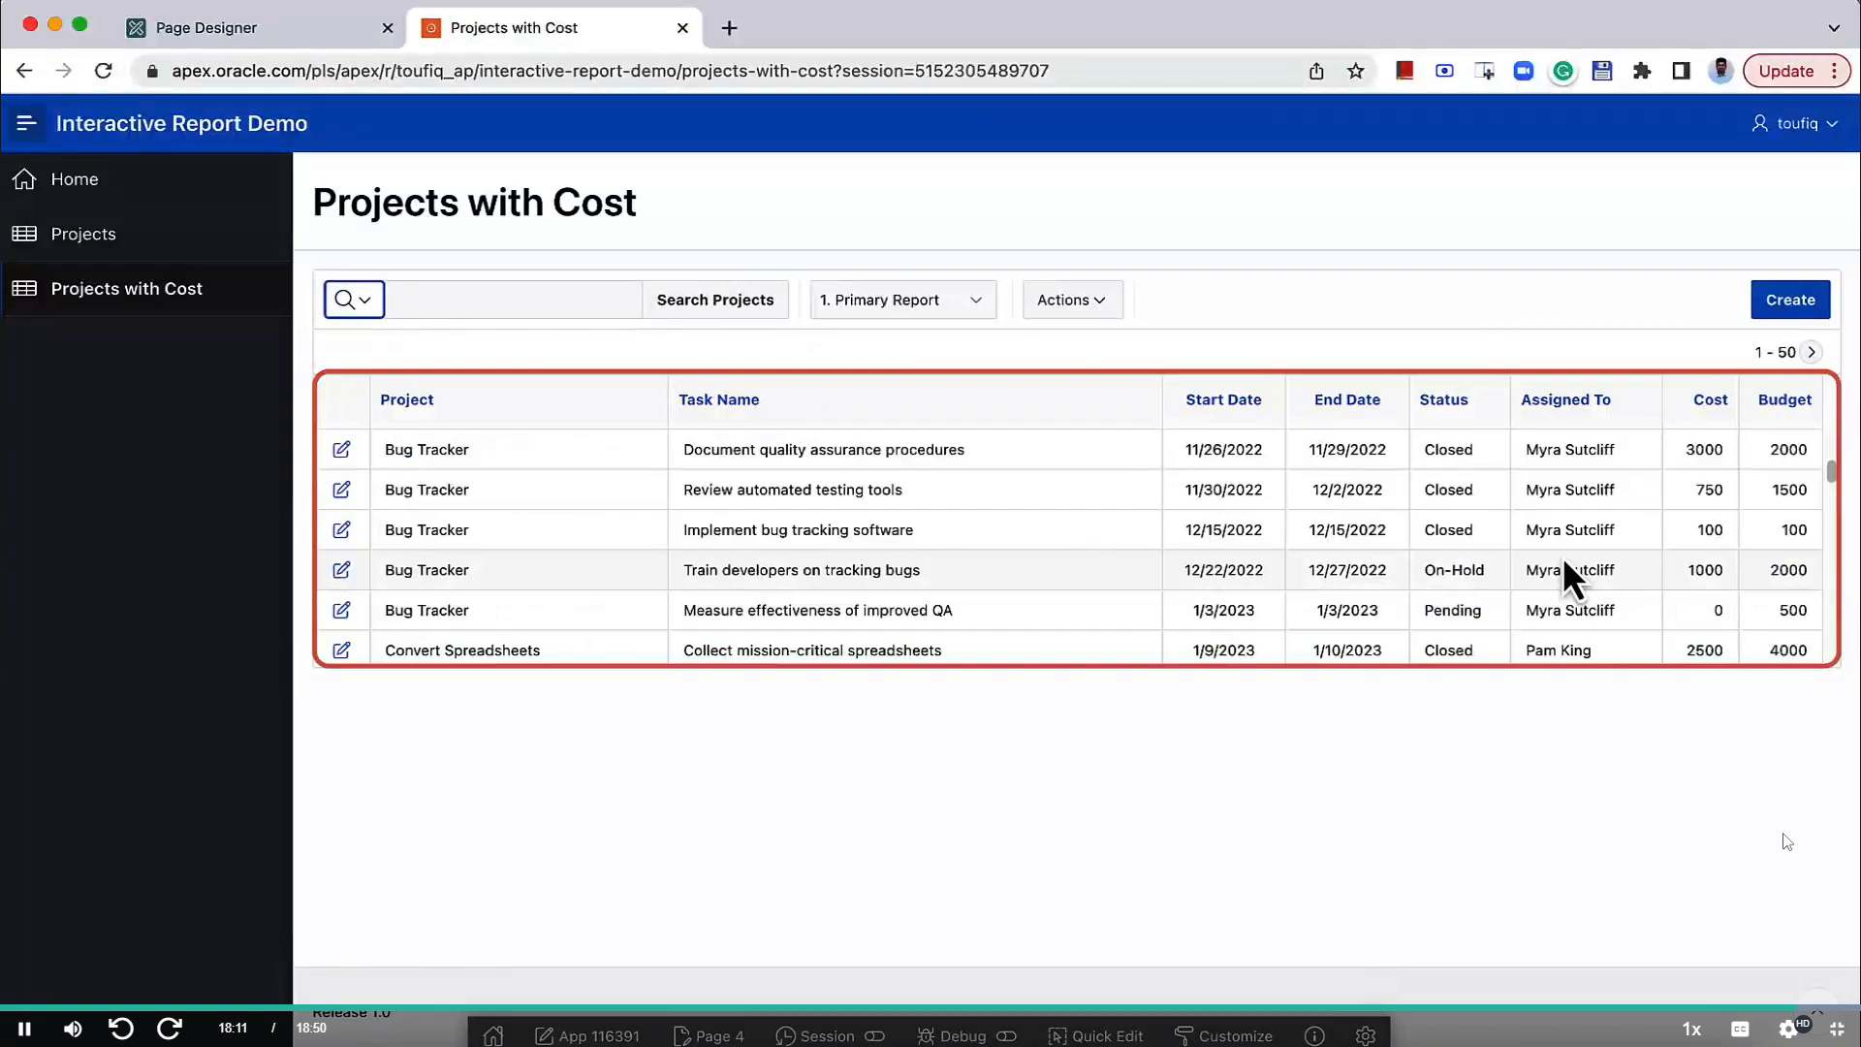
scroll(1570, 572, "down", 6)
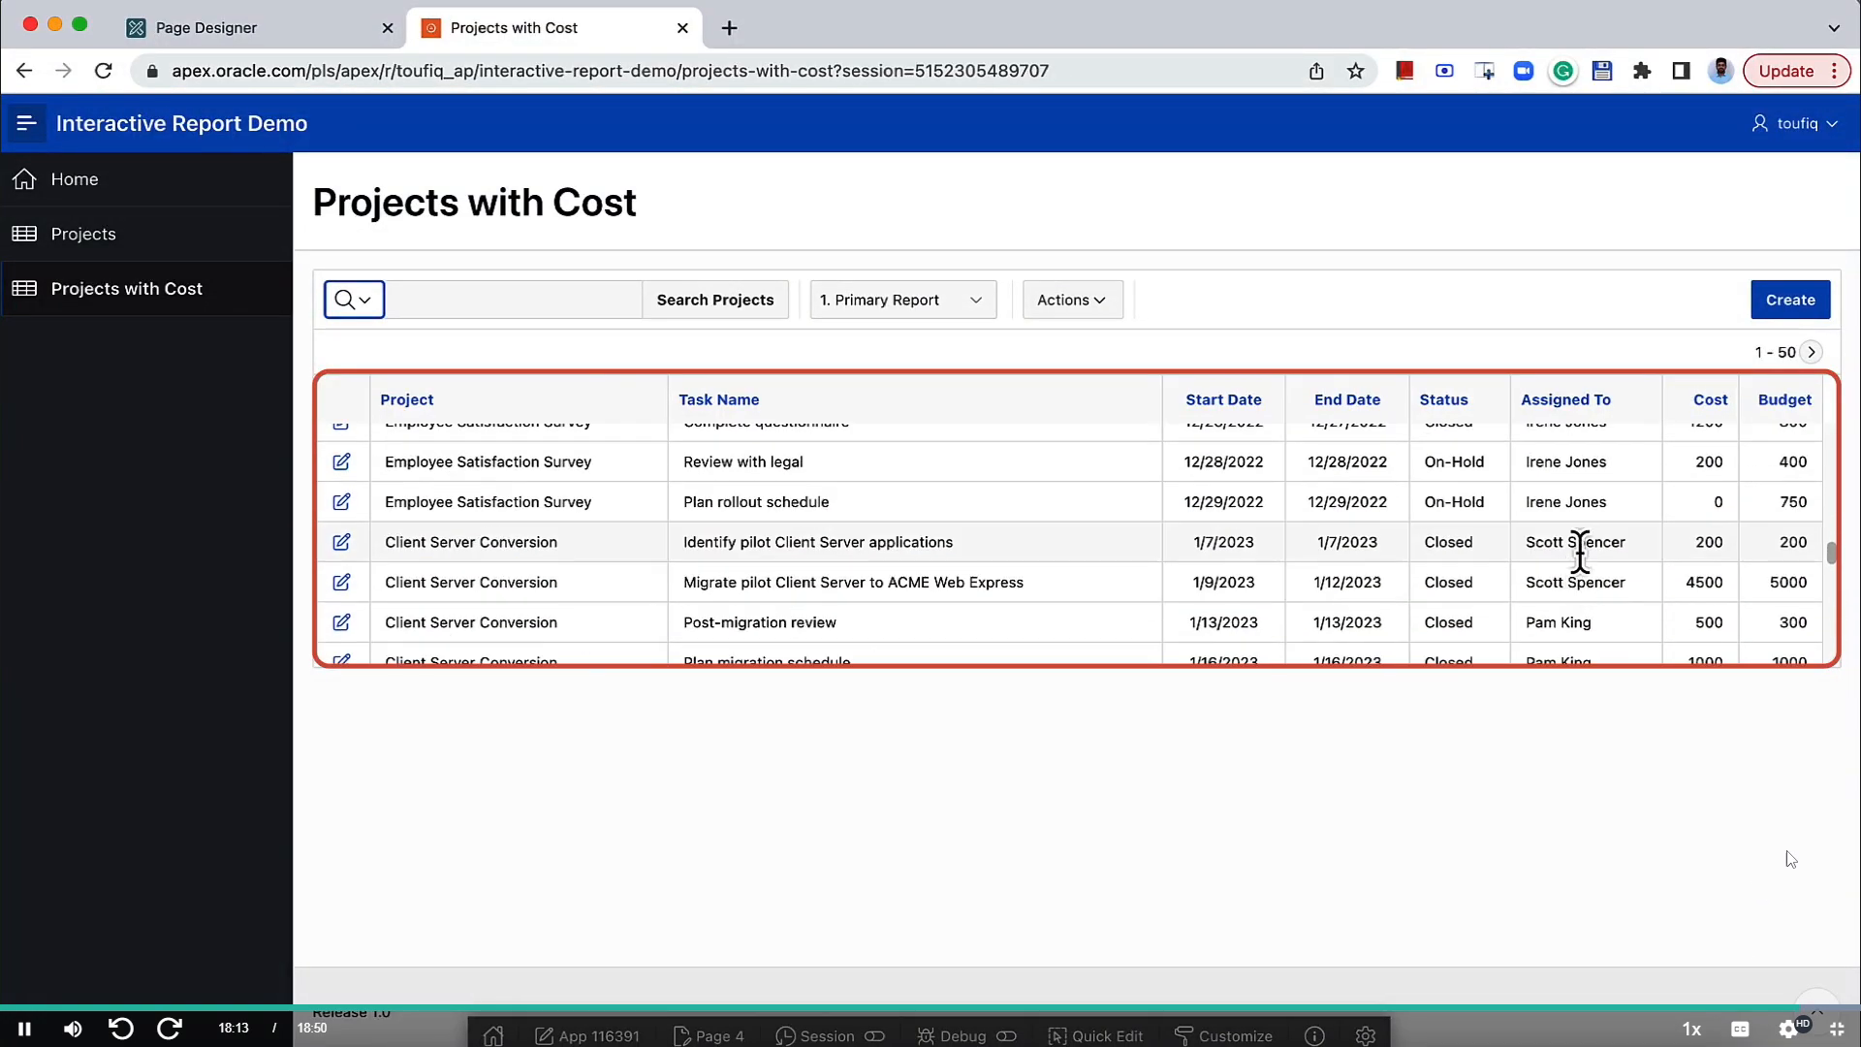
scroll(1580, 550, "up", 8)
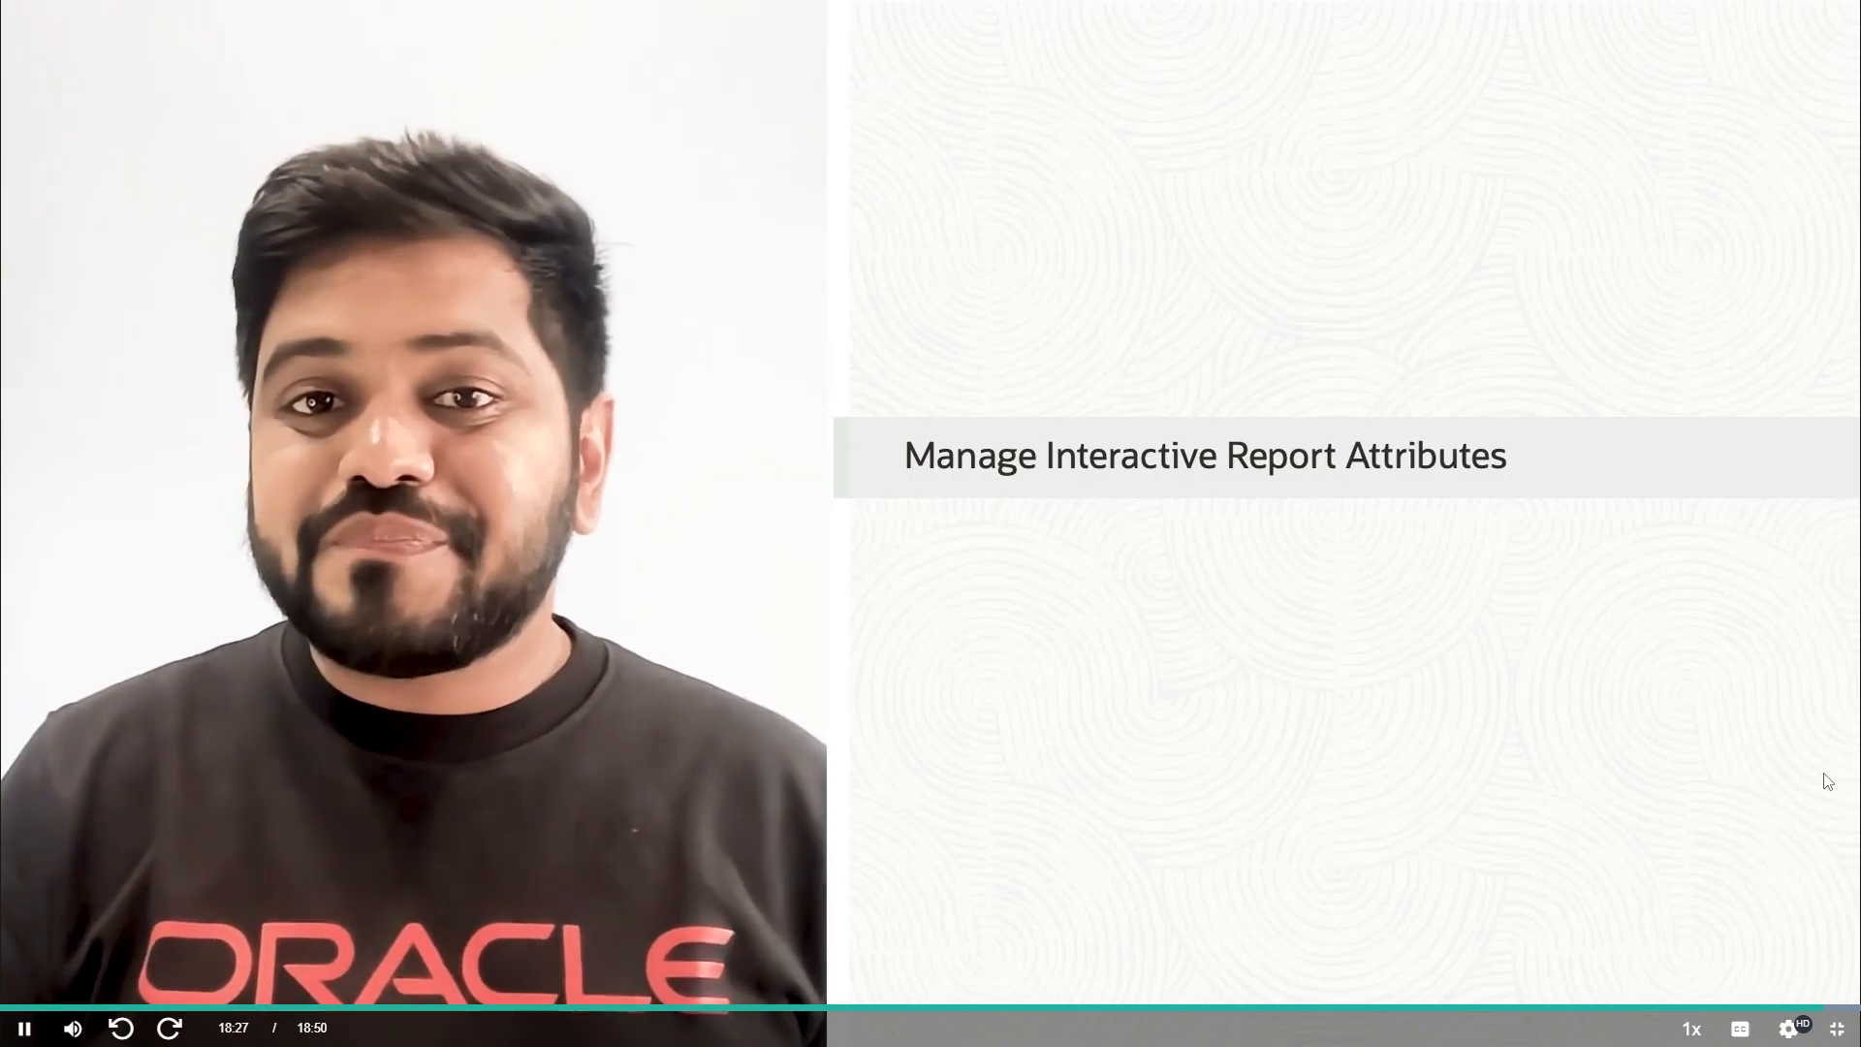
left_click(1836, 1030)
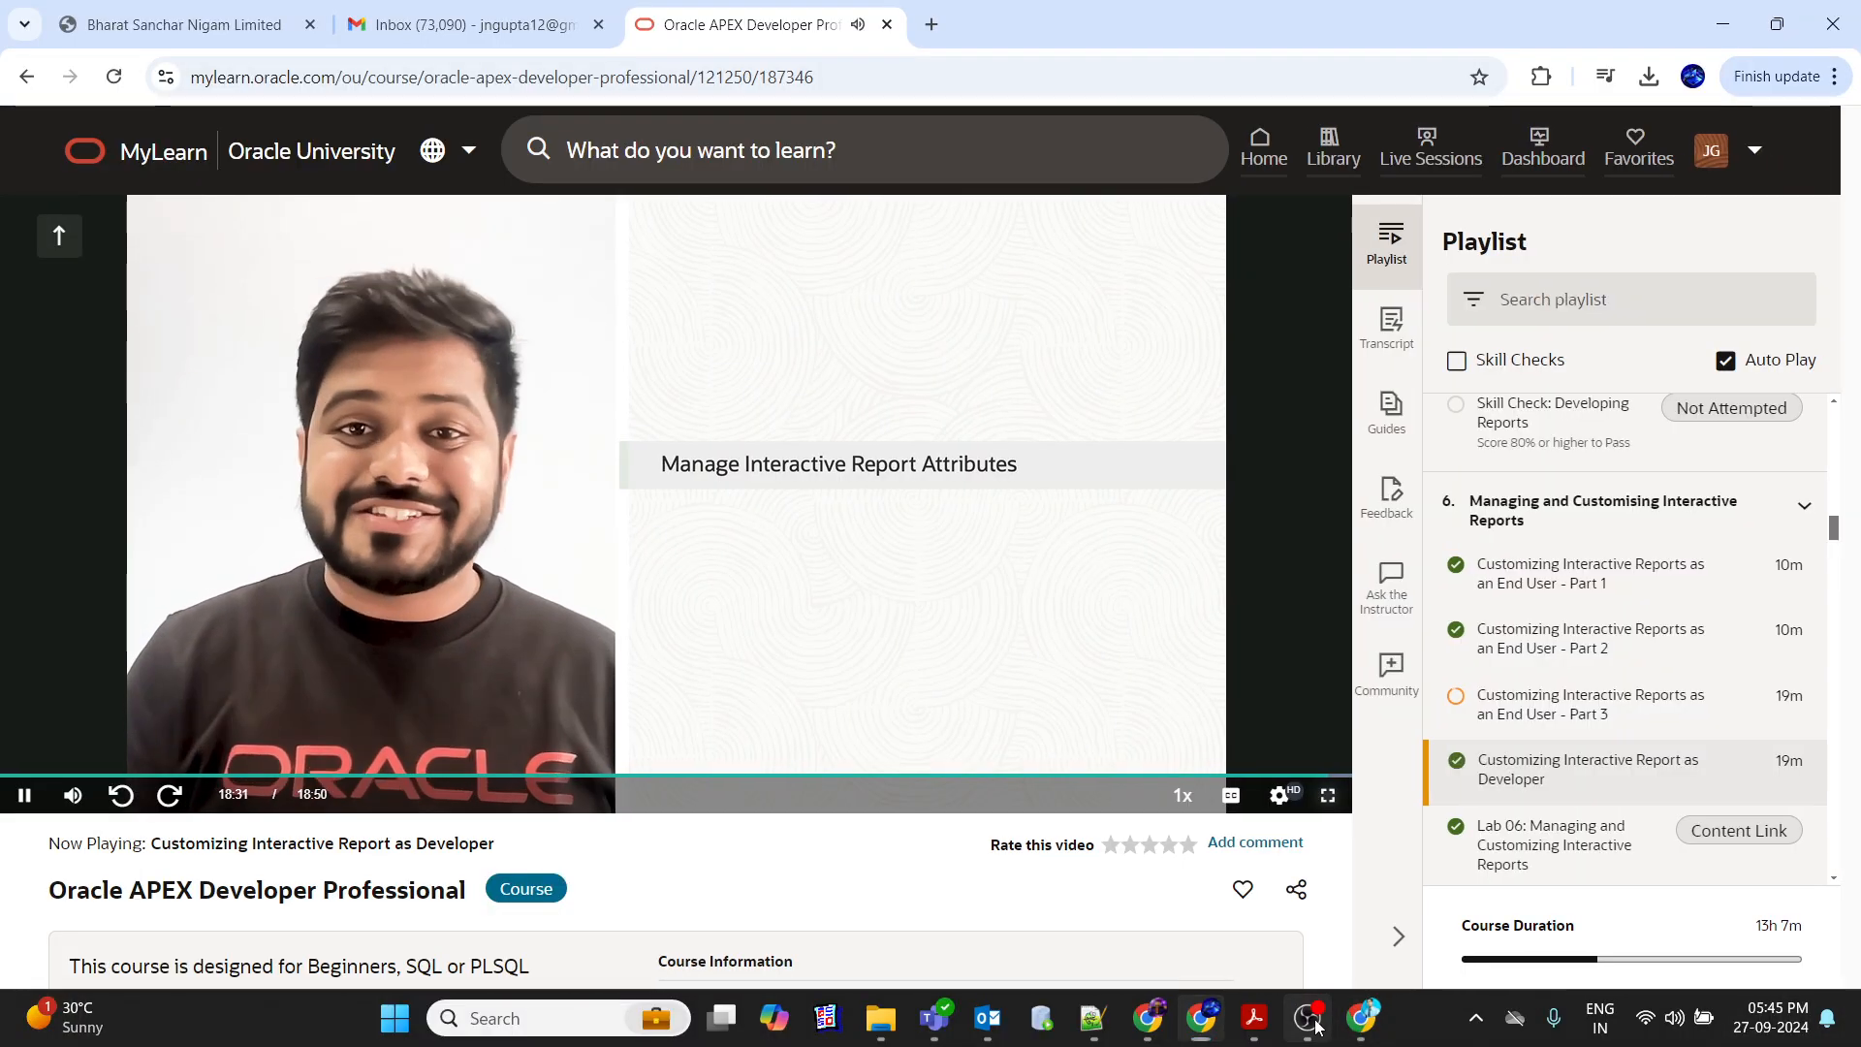